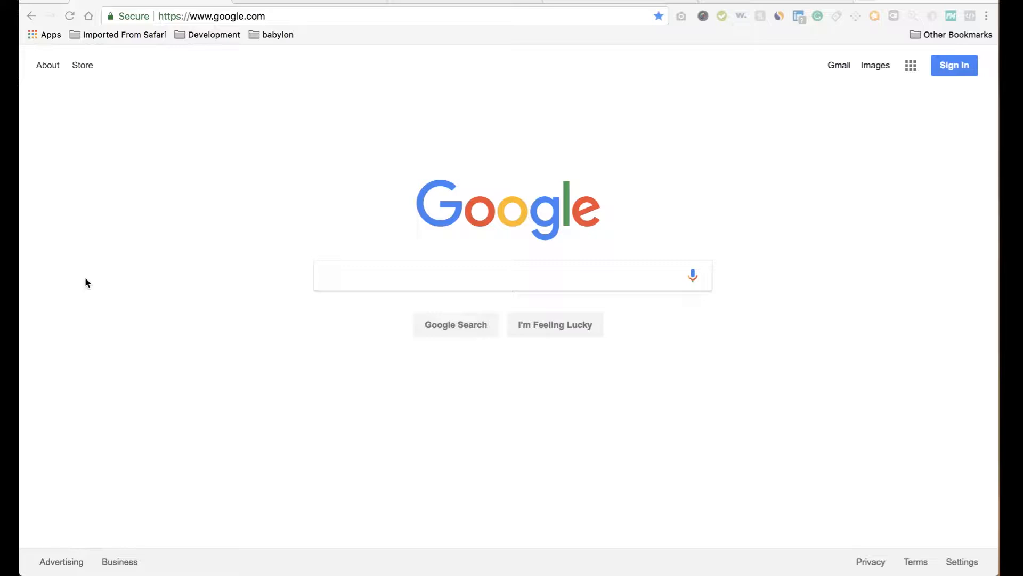
Search Google for 'shopify 14 day trial' using the autocomplete suggestion.
{"action": "left_click", "coordinate": [346, 273]}
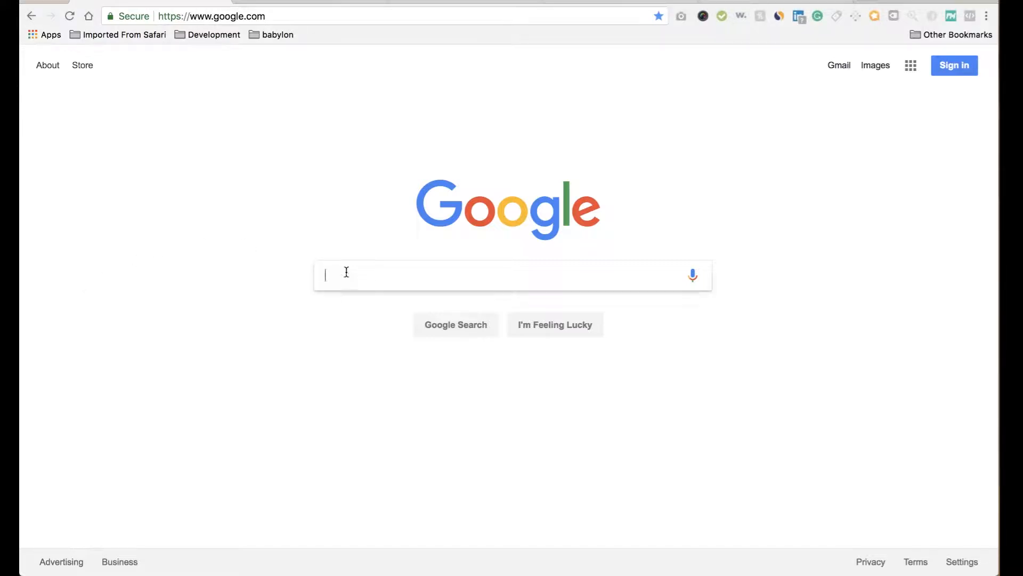
{"action": "type", "text": "sh"}
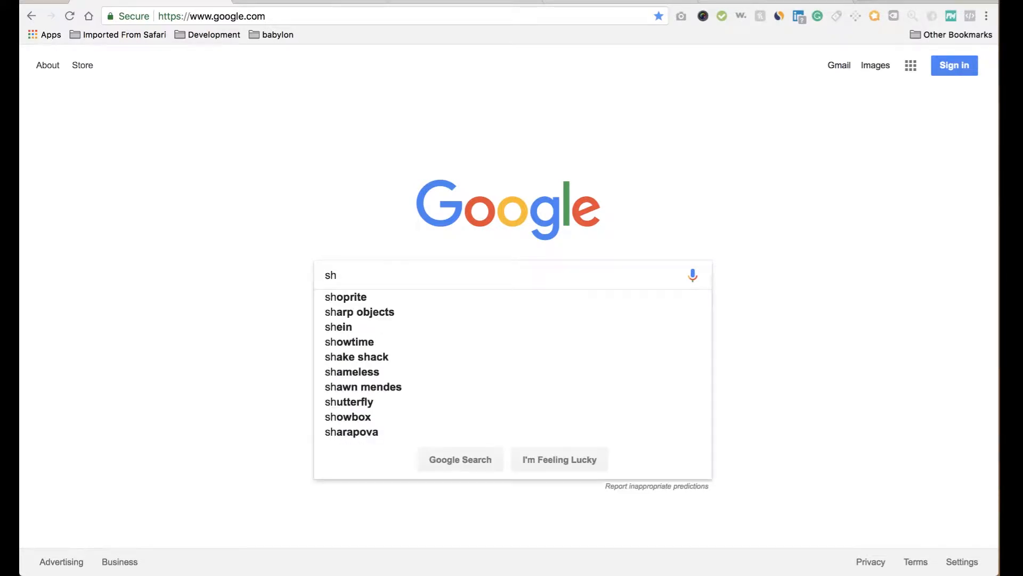
{"action": "type", "text": "opify 14"}
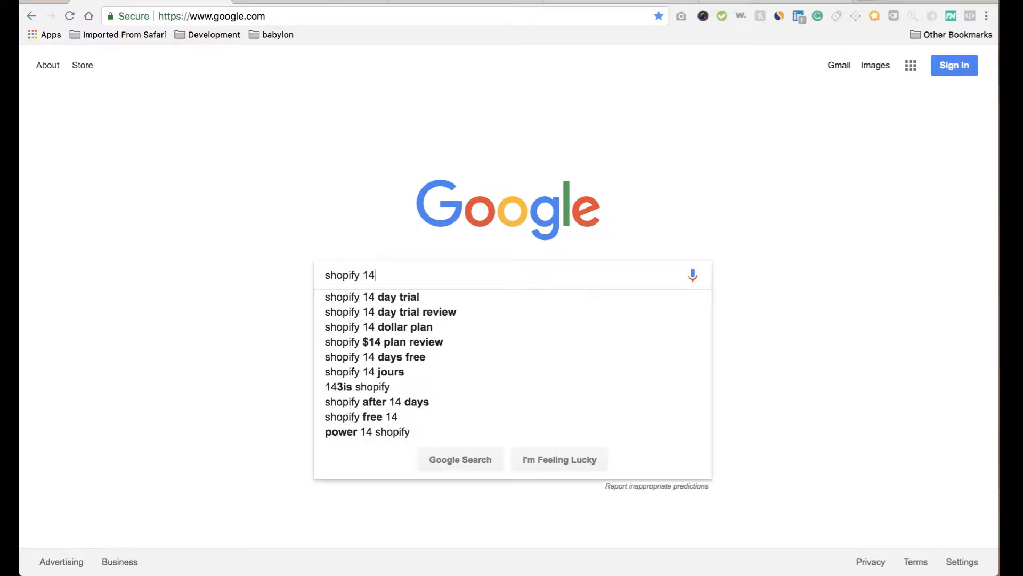
{"action": "key", "text": "Down"}
{"action": "key", "text": "Return"}
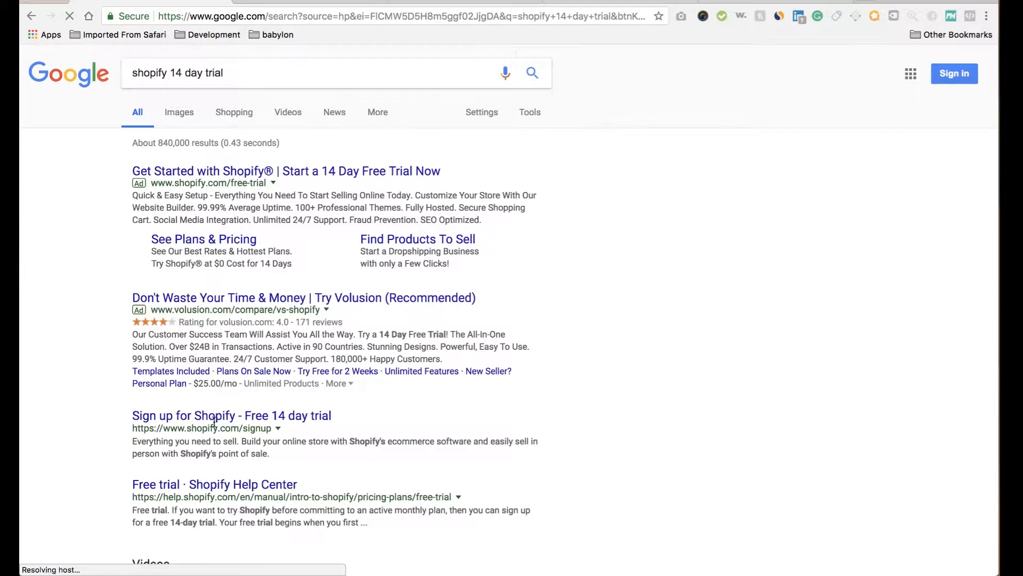
Open the Shopify free trial signup page and enter the account e-mail and password.
{"action": "left_click", "coordinate": [263, 417]}
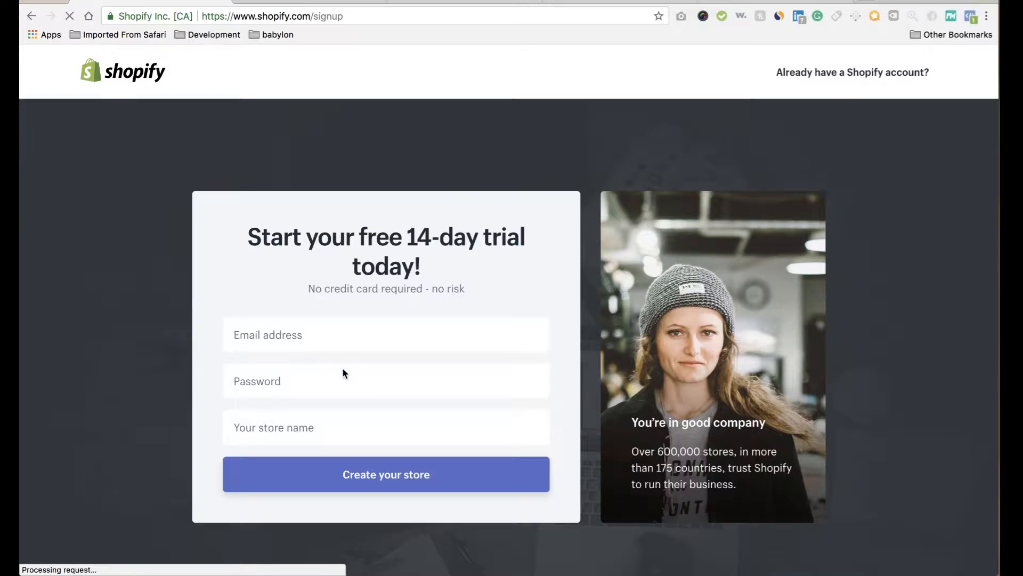
{"action": "left_click", "coordinate": [379, 324]}
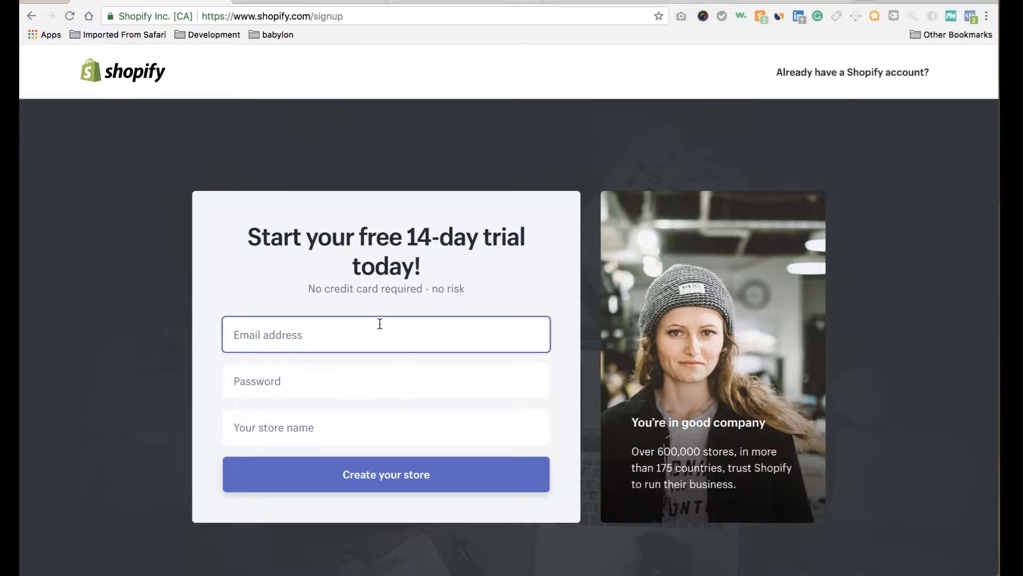
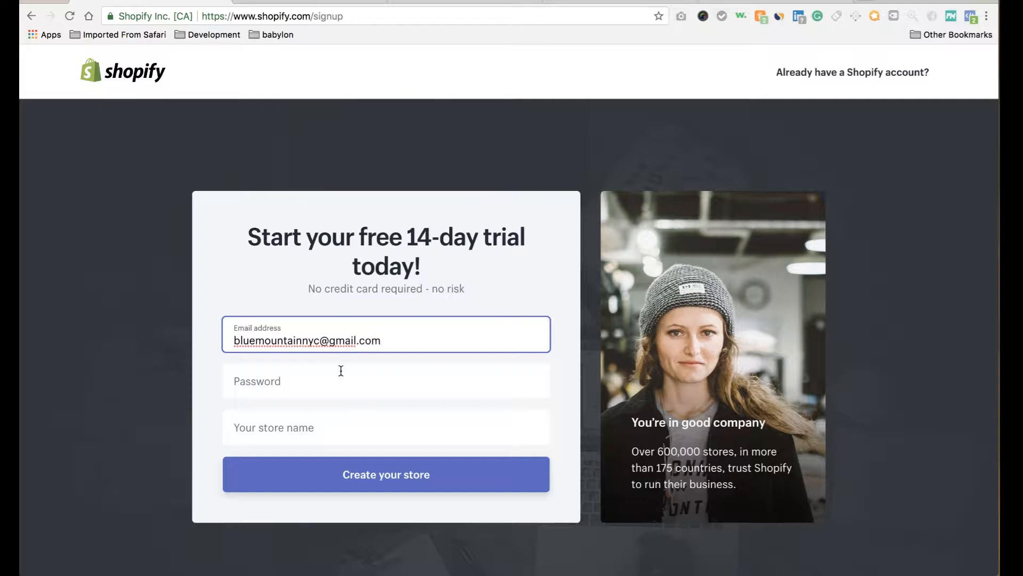
{"action": "left_click", "coordinate": [338, 381]}
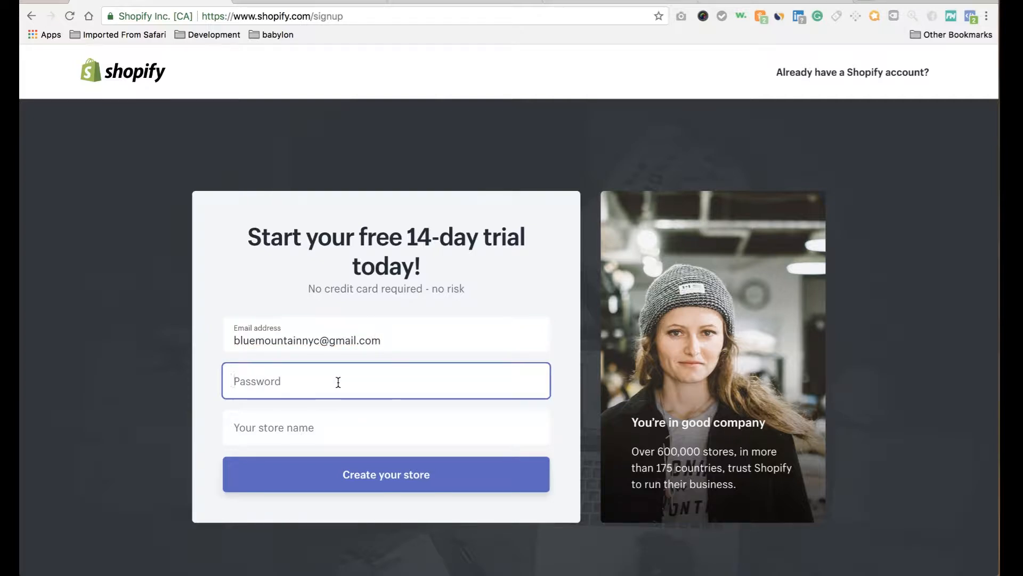
{"action": "type", "text": "••••••••••"}
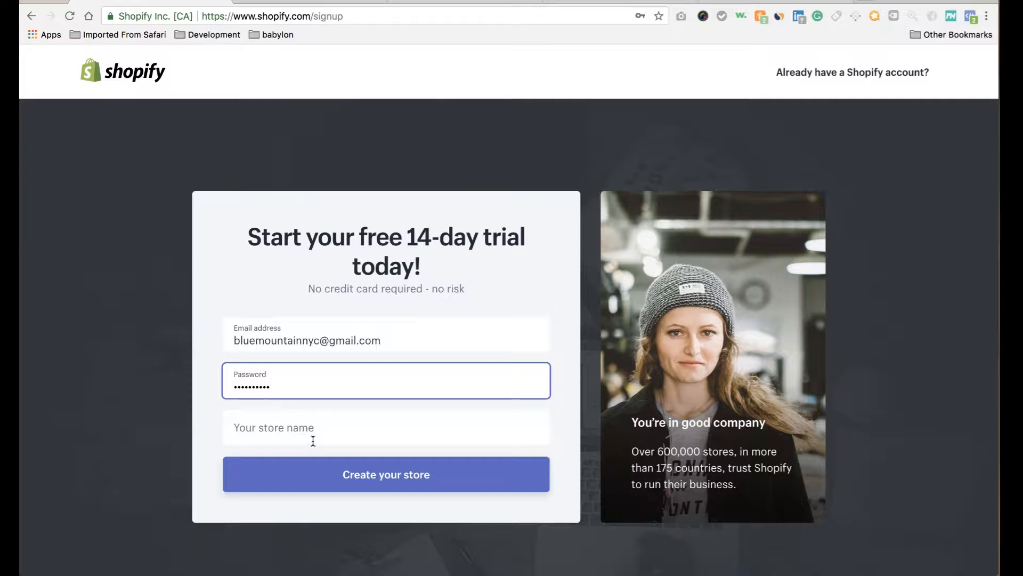
Name the store 'Pineaaaple Express', replacing the rejected name, and create the store.
{"action": "left_click", "coordinate": [312, 441]}
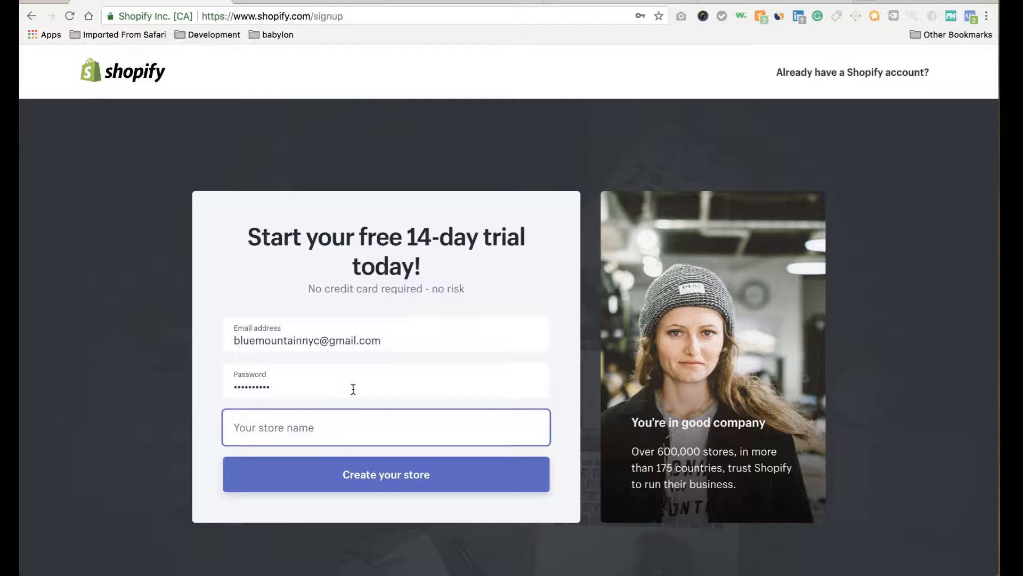
{"action": "type", "text": "Ecomme"}
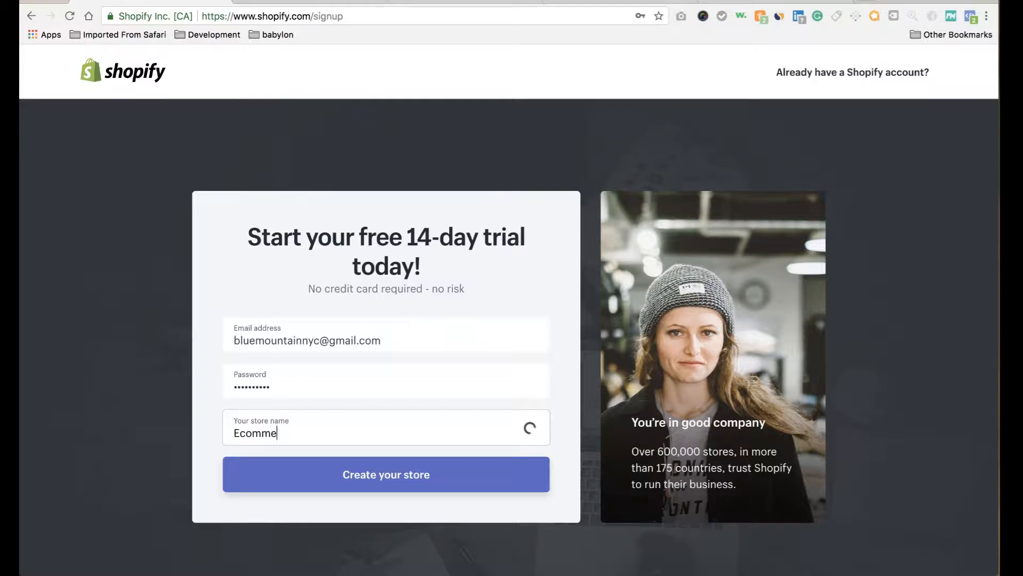
{"action": "type", "text": "rce"}
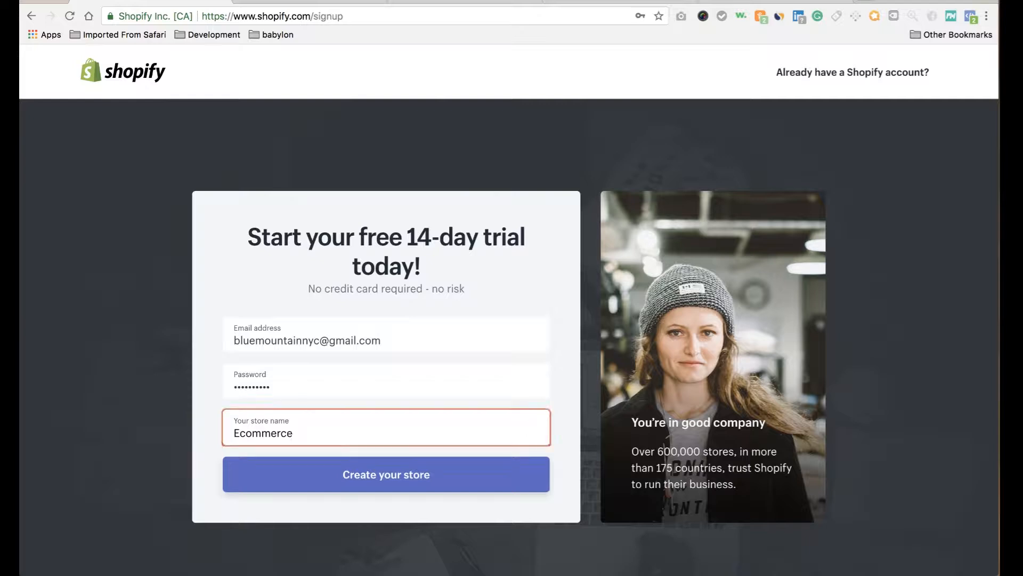
{"action": "type", "text": " Test"}
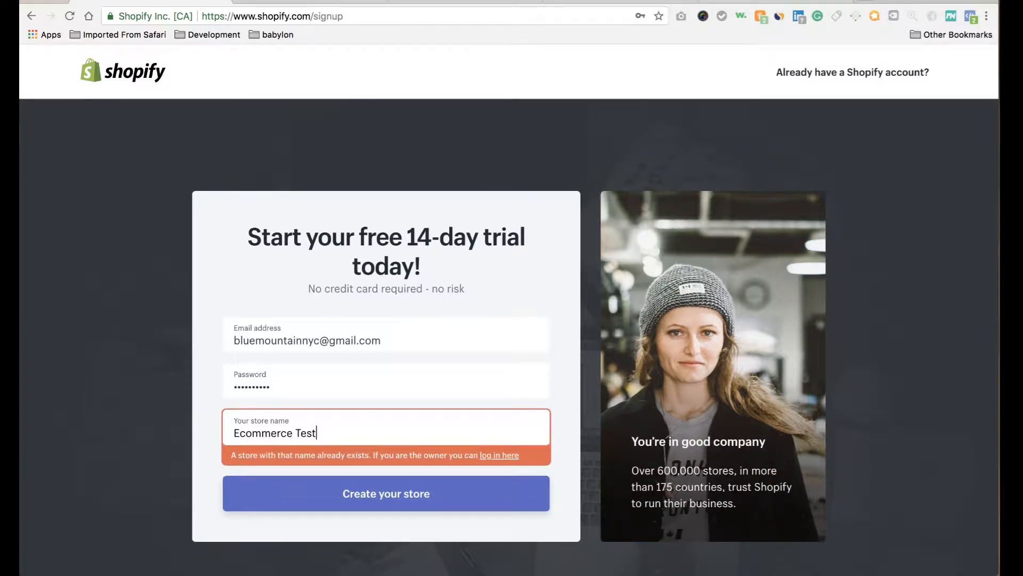
{"action": "type", "text": " St"}
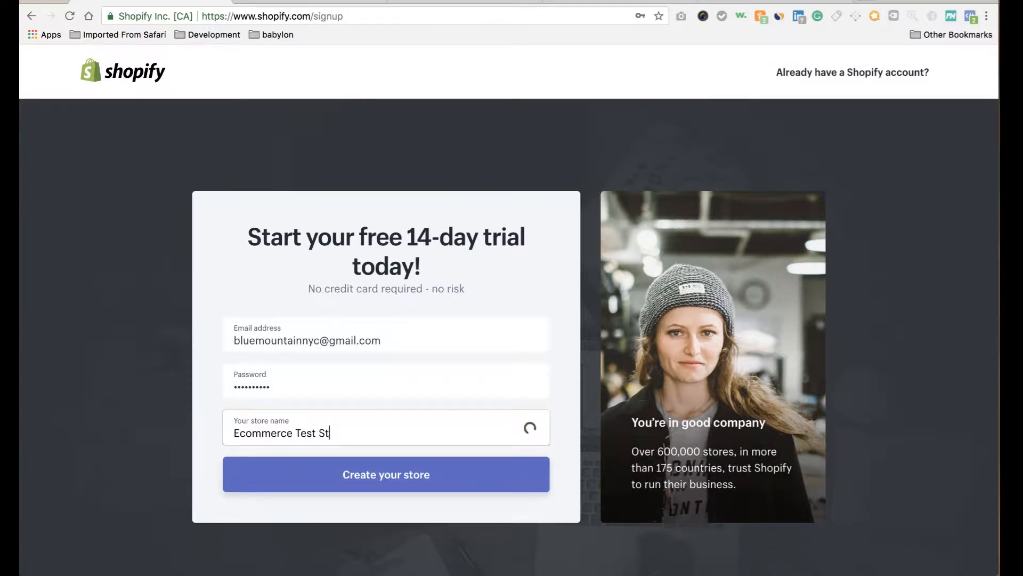
{"action": "type", "text": "ore"}
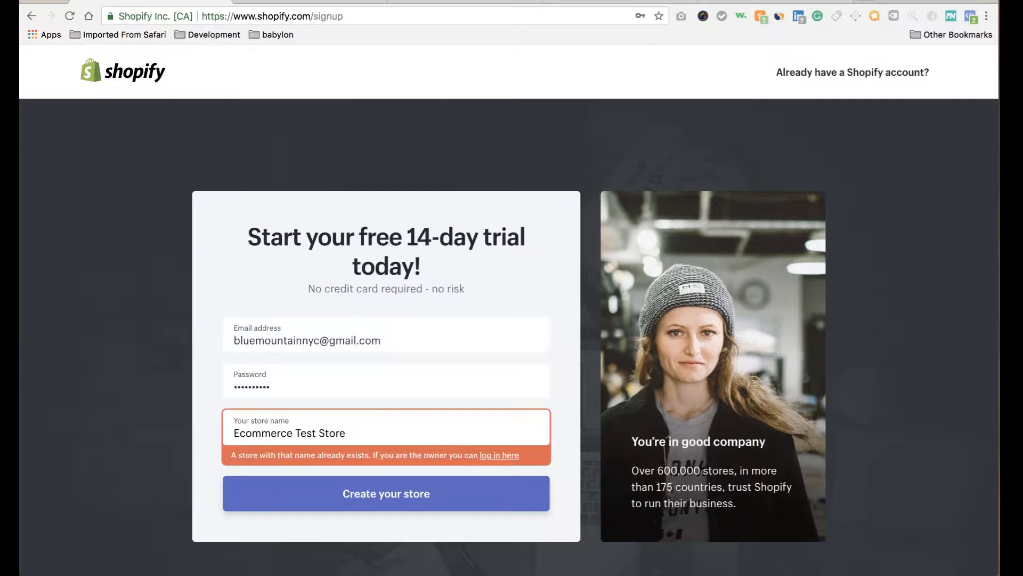
{"action": "triple_click", "coordinate": [336, 437]}
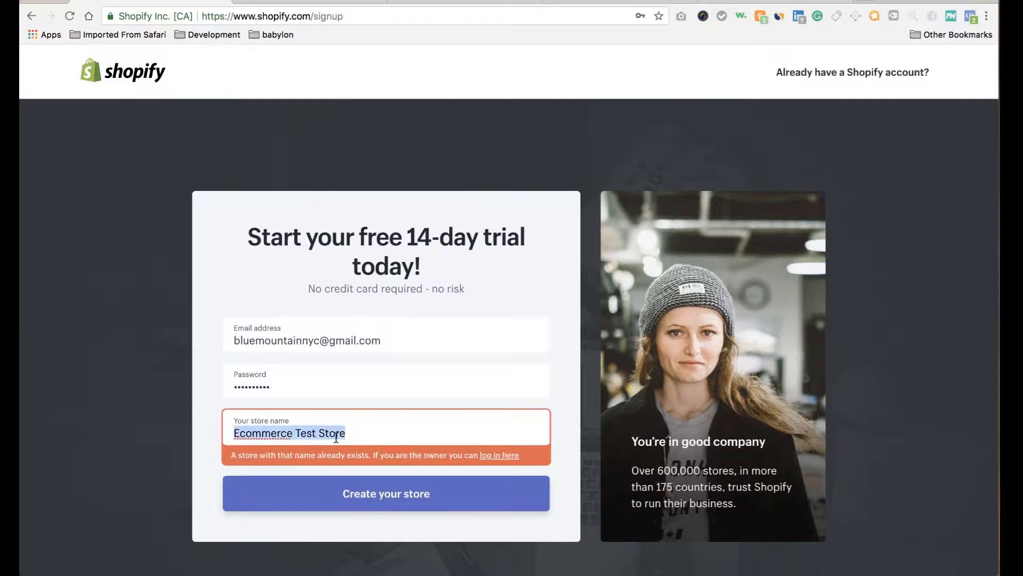
{"action": "type", "text": "Pine"}
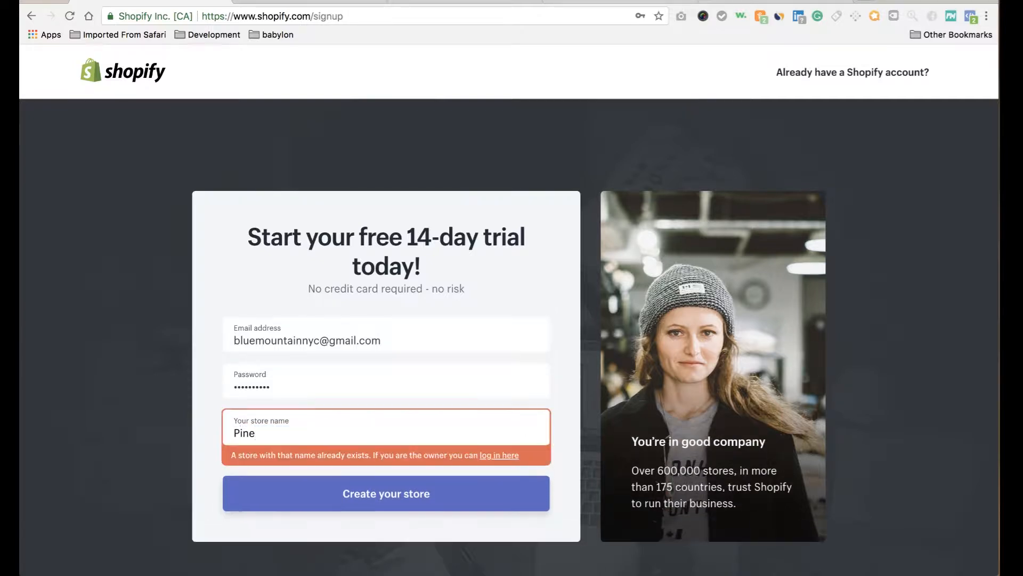
{"action": "type", "text": "aaaple"}
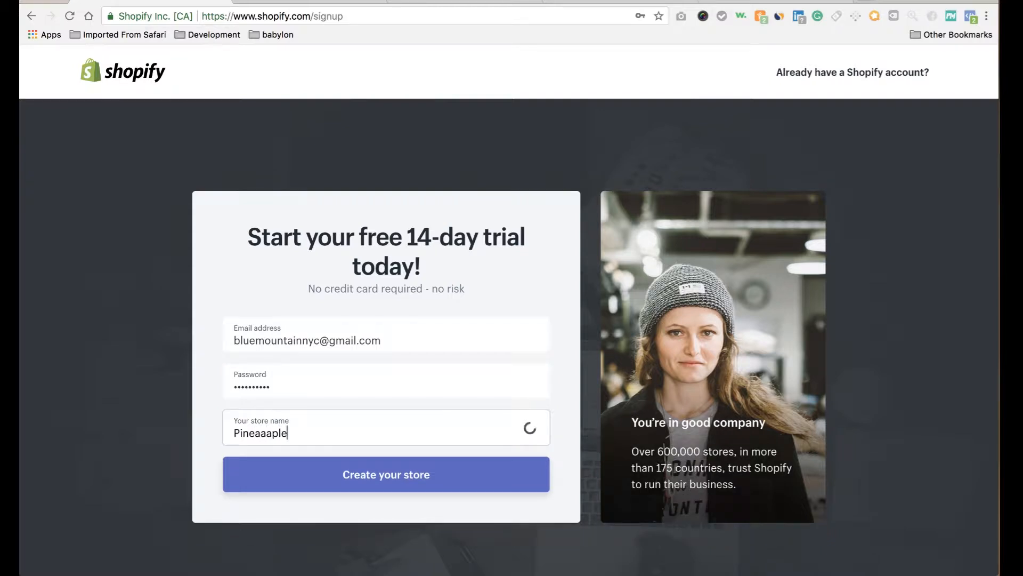
{"action": "type", "text": " Expr"}
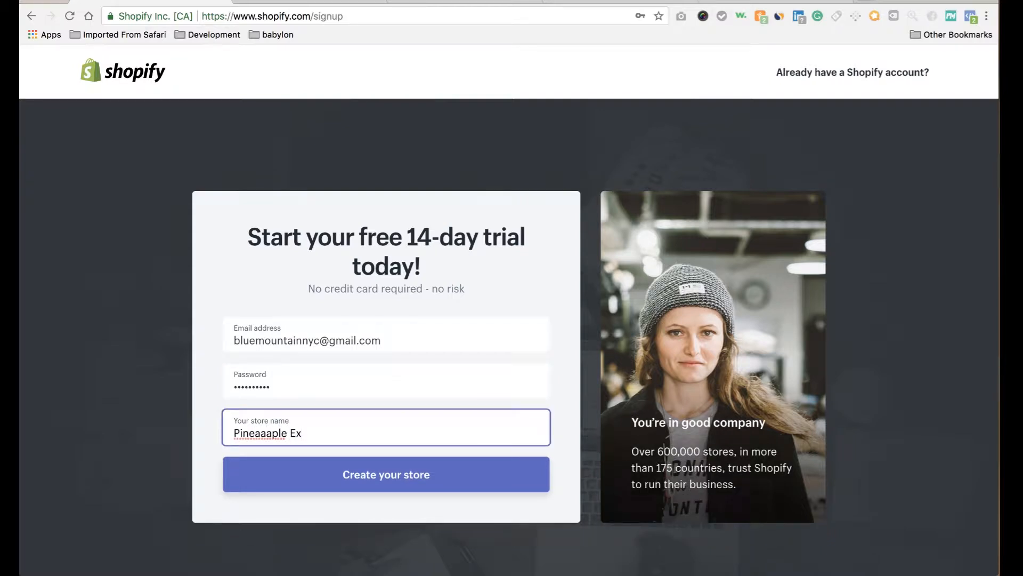
{"action": "type", "text": "ess"}
{"action": "left_click", "coordinate": [366, 481]}
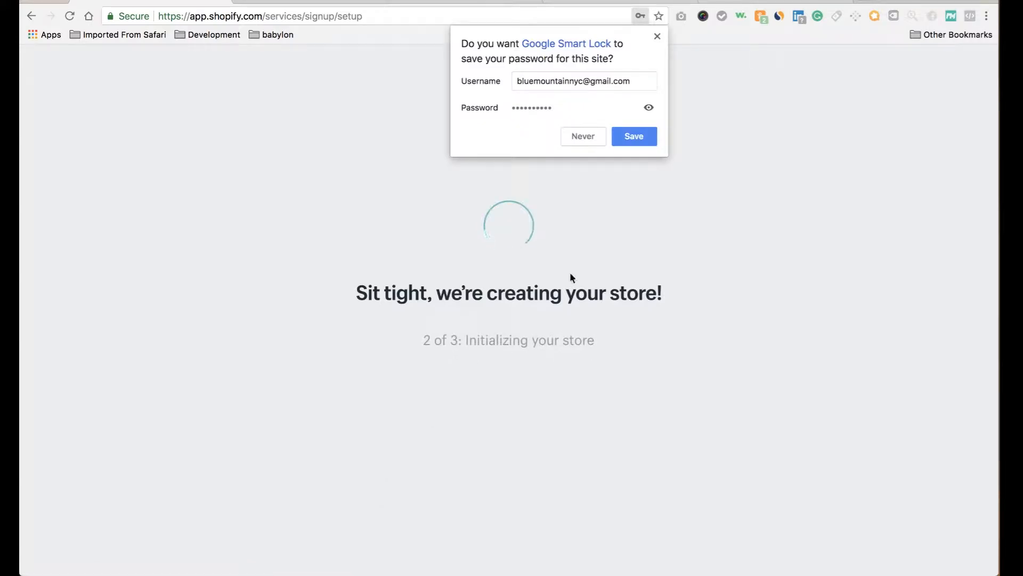
Decline saving the password and dismiss the Microsoft AutoUpdate prompts.
{"action": "left_click", "coordinate": [590, 142]}
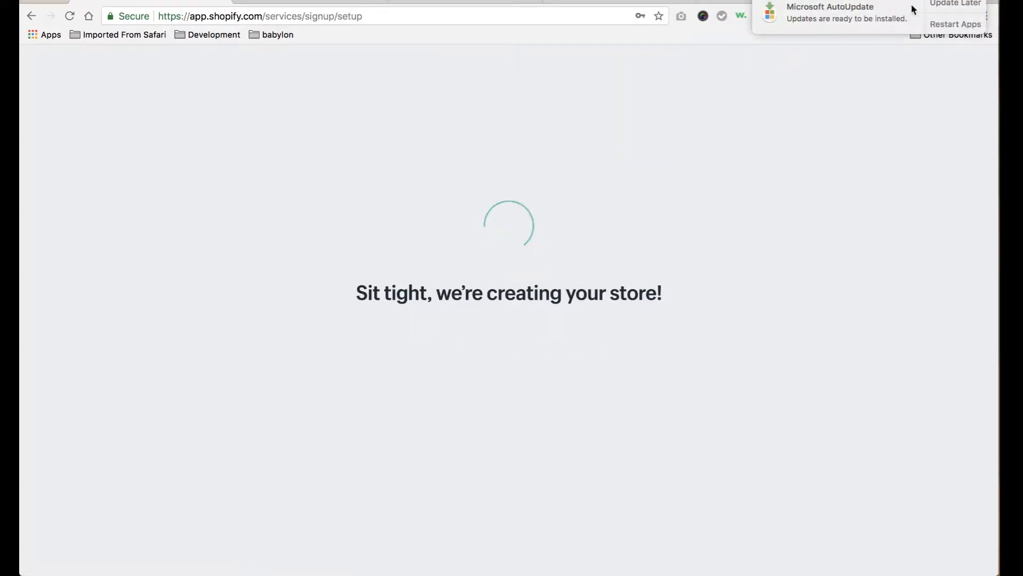
{"action": "left_click", "coordinate": [781, 11]}
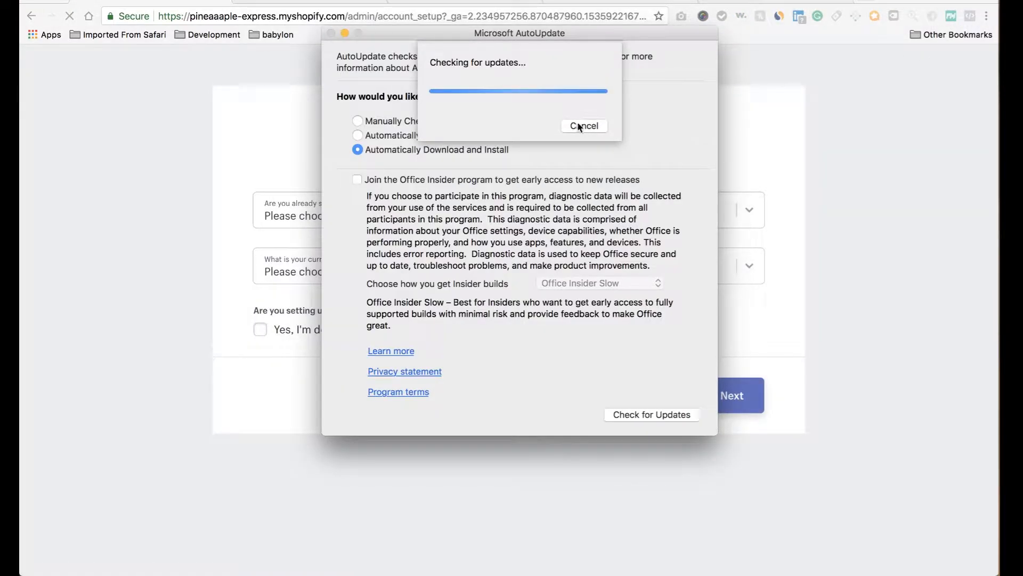
{"action": "left_click", "coordinate": [583, 125]}
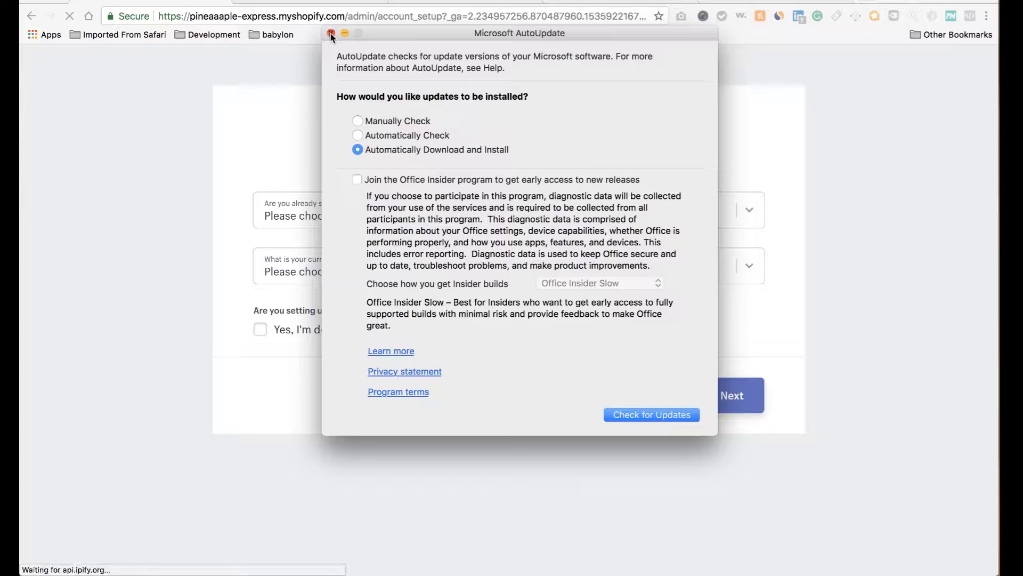
{"action": "left_click", "coordinate": [331, 33]}
Answer selling but not online, launching in a few weeks, online only, and $0 revenue.
{"action": "left_click", "coordinate": [444, 212]}
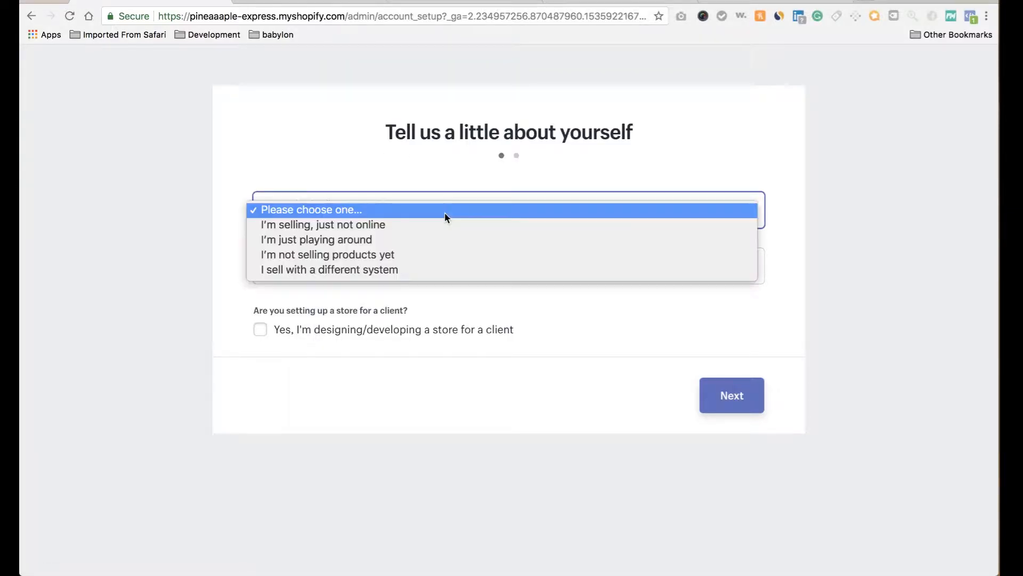
{"action": "left_click", "coordinate": [381, 164]}
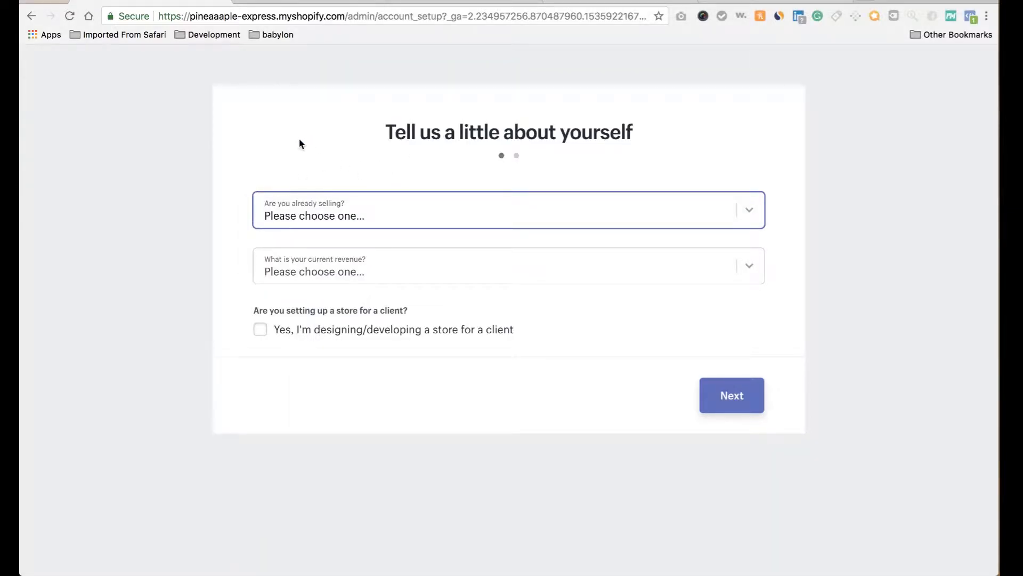
{"action": "left_click", "coordinate": [332, 219]}
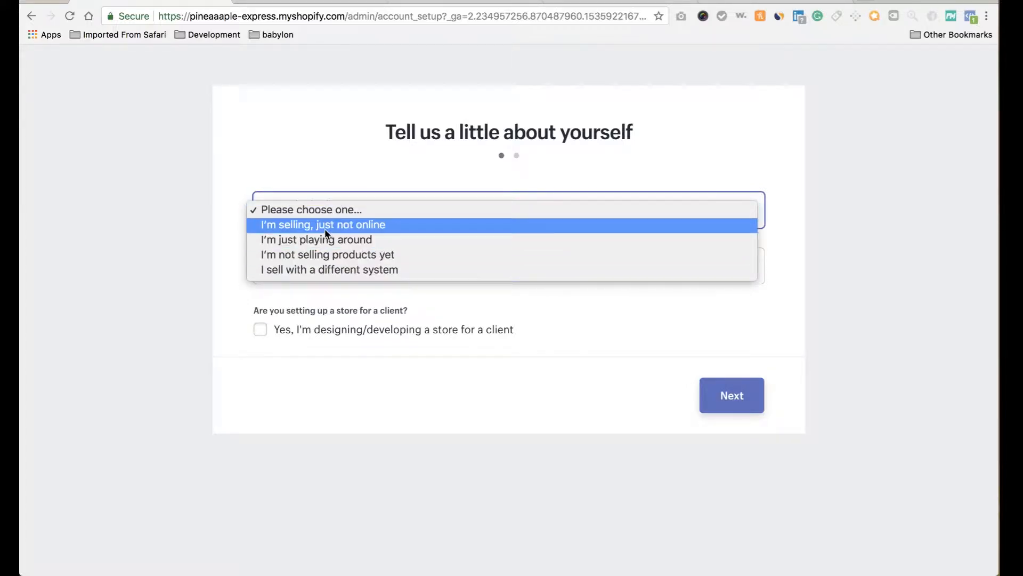
{"action": "left_click", "coordinate": [325, 226]}
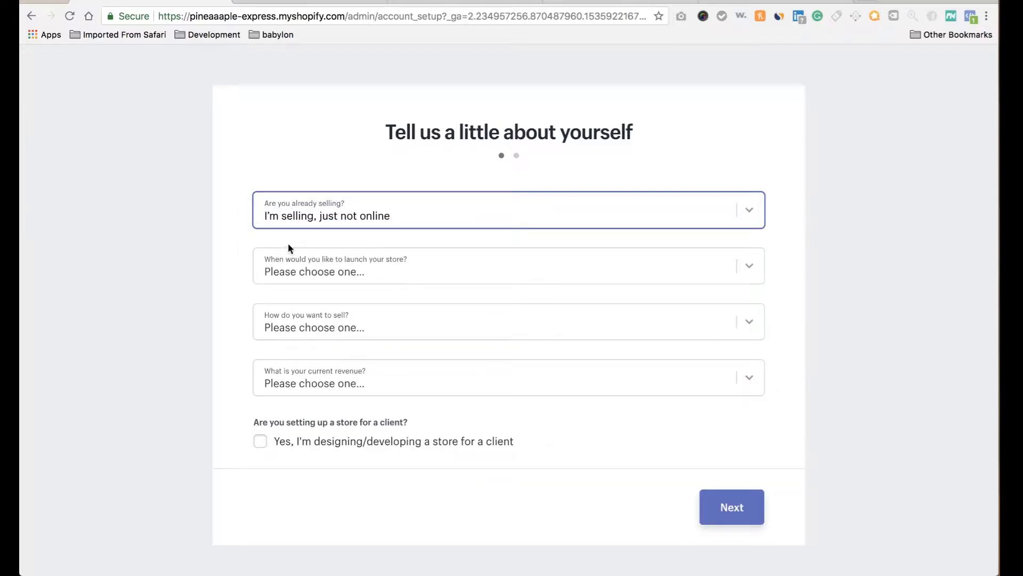
{"action": "left_click", "coordinate": [302, 267]}
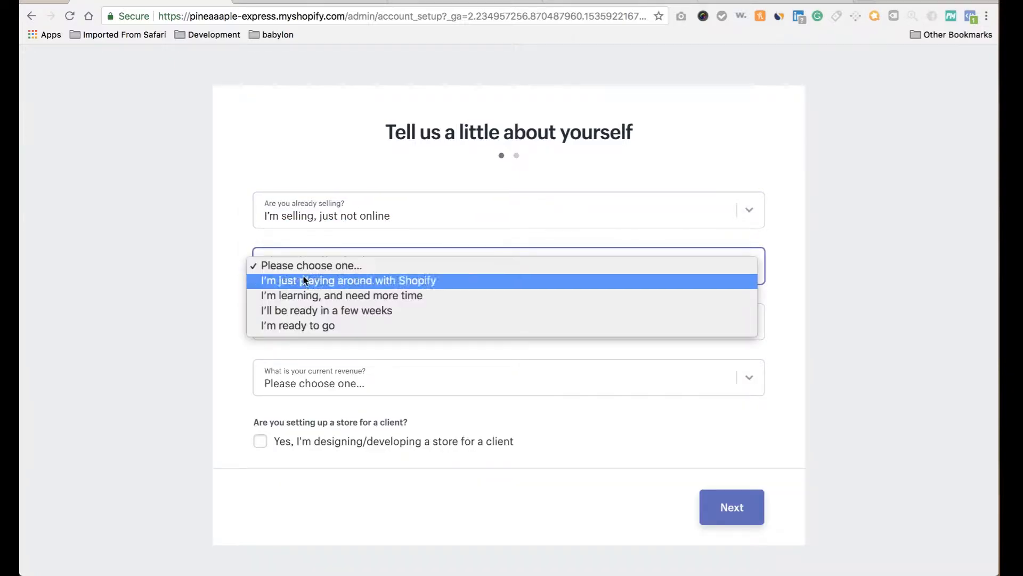
{"action": "left_click", "coordinate": [306, 315]}
{"action": "left_click", "coordinate": [310, 327]}
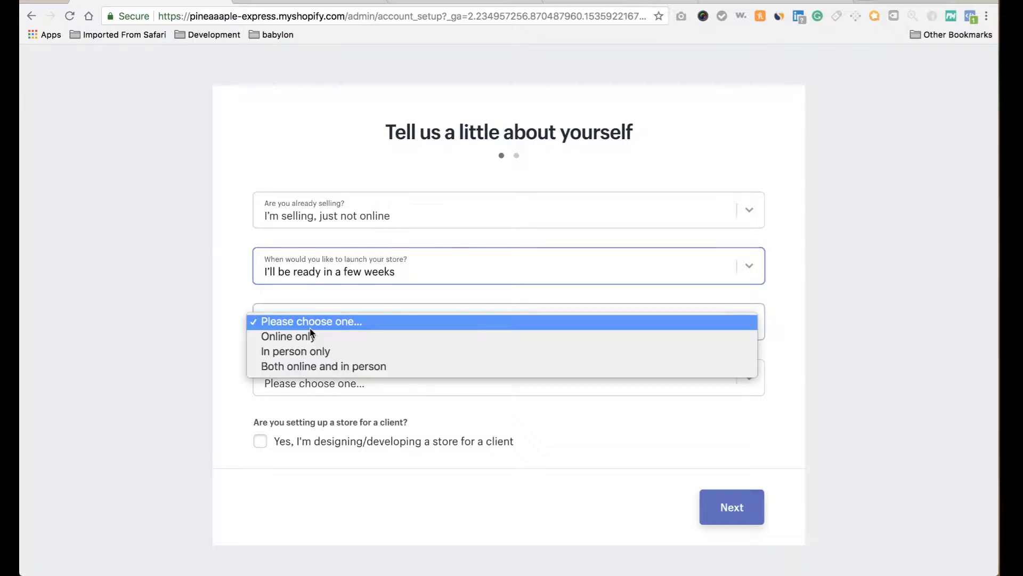
{"action": "left_click", "coordinate": [307, 342]}
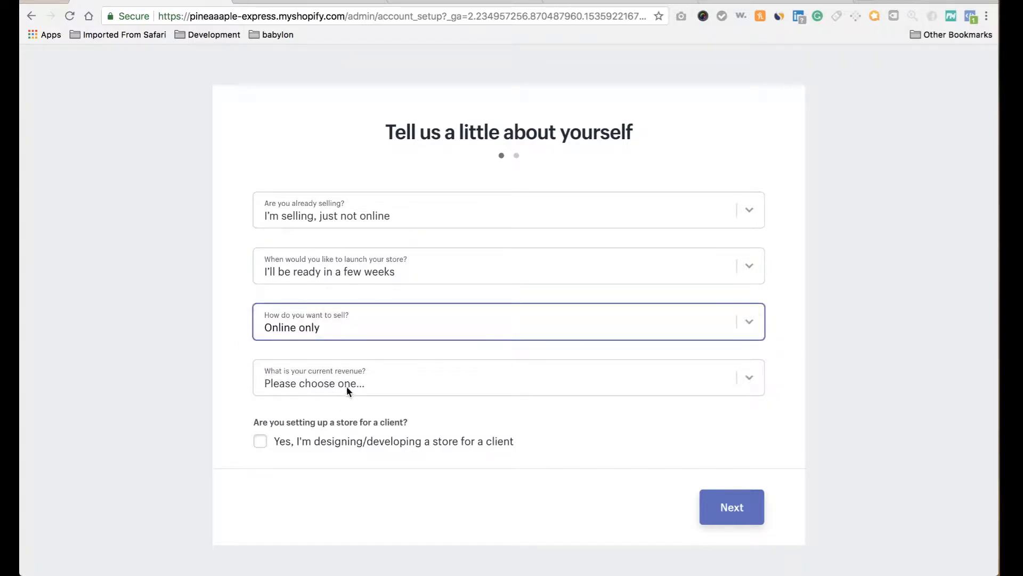
{"action": "left_click", "coordinate": [328, 384]}
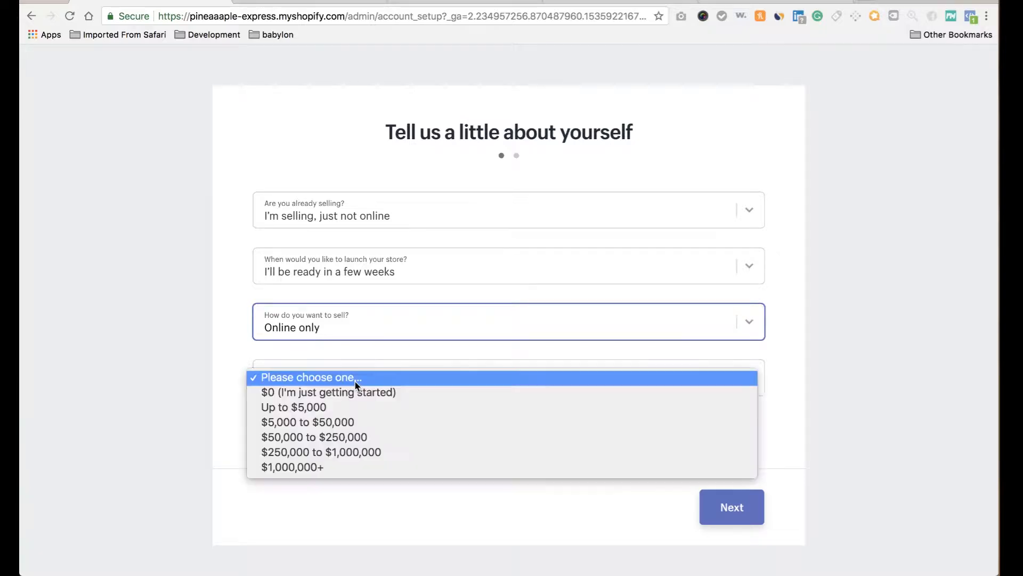
{"action": "left_click", "coordinate": [351, 395]}
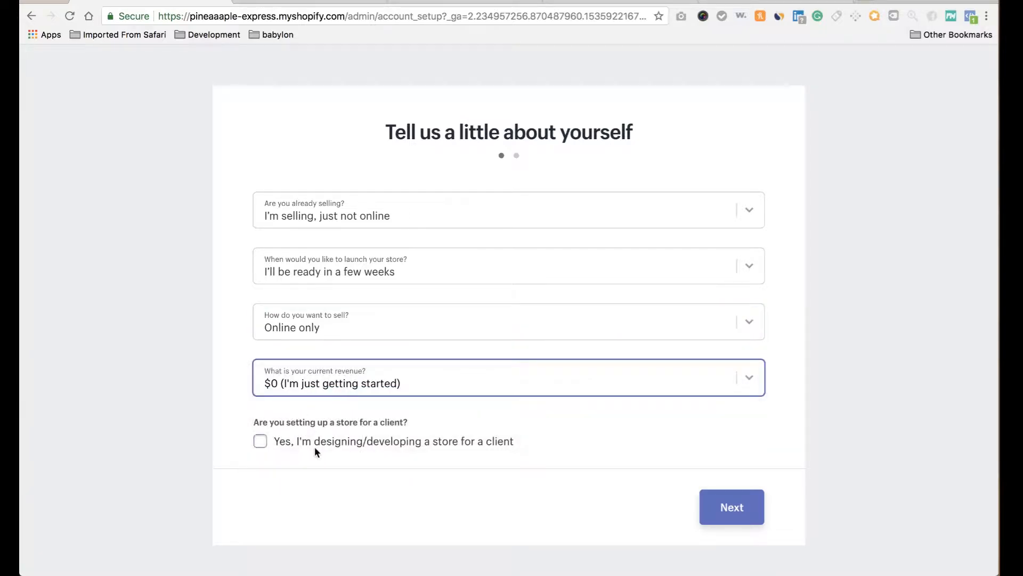
On the business address step, enter the first name, last name and street address.
{"action": "left_click", "coordinate": [731, 510]}
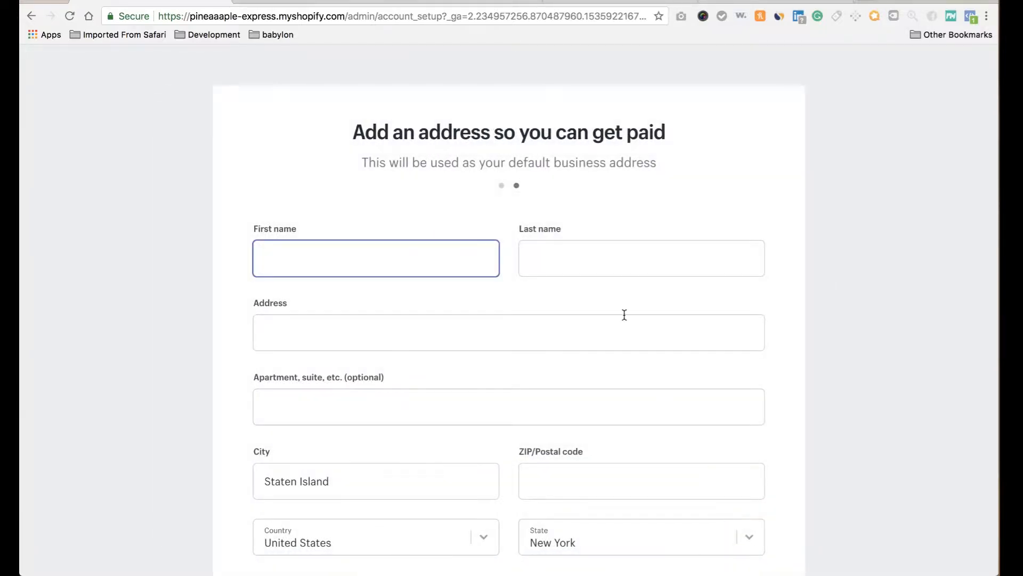
{"action": "type", "text": "Pineaaple"}
{"action": "left_click", "coordinate": [613, 254]}
{"action": "type", "text": "E"}
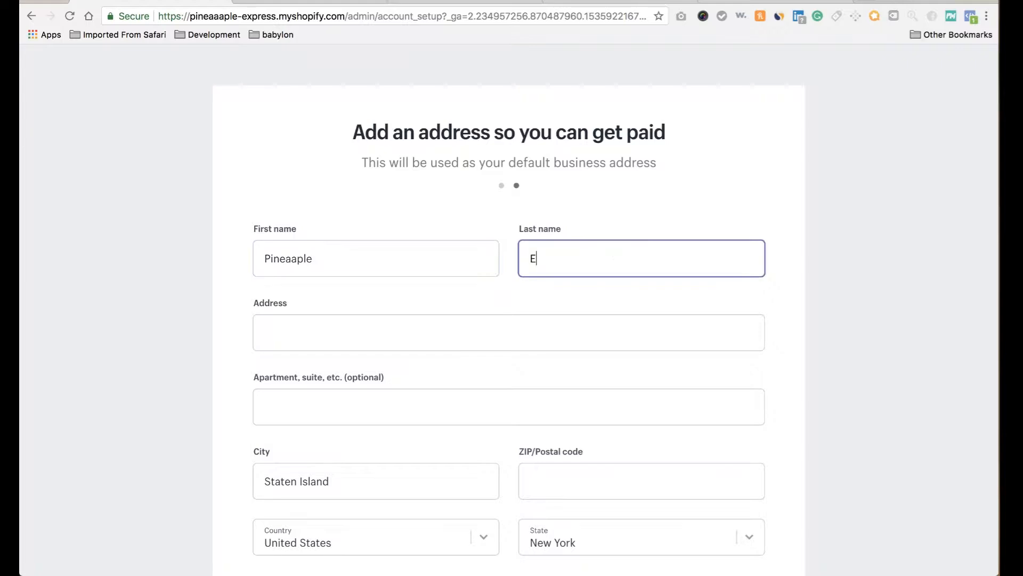
{"action": "type", "text": "xpresss"}
{"action": "left_click", "coordinate": [394, 339]}
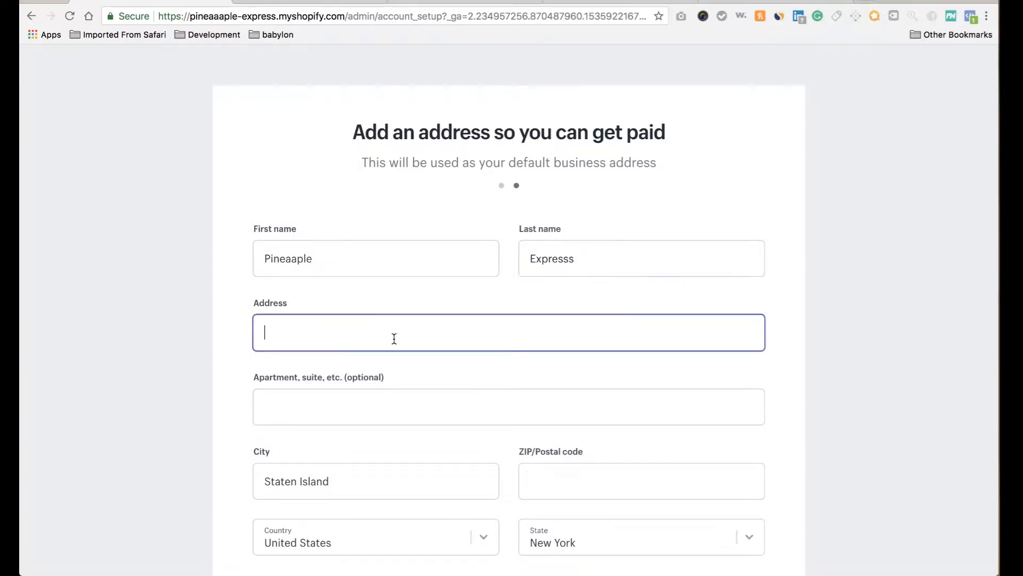
{"action": "type", "text": "123 Express BLVD"}
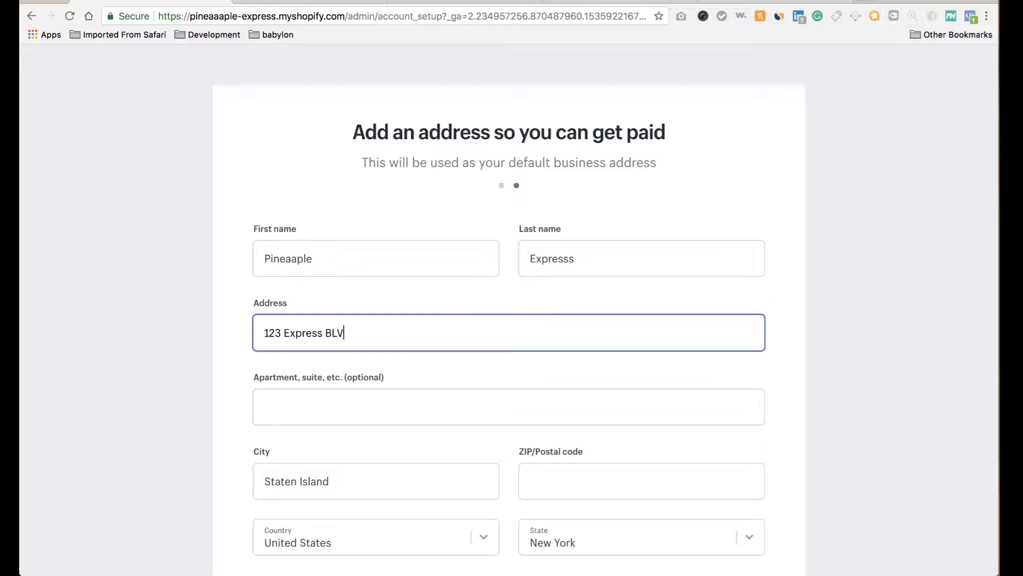
Fill in the apartment, city and ZIP code, correcting the mistyped ZIP.
{"action": "left_click", "coordinate": [314, 411]}
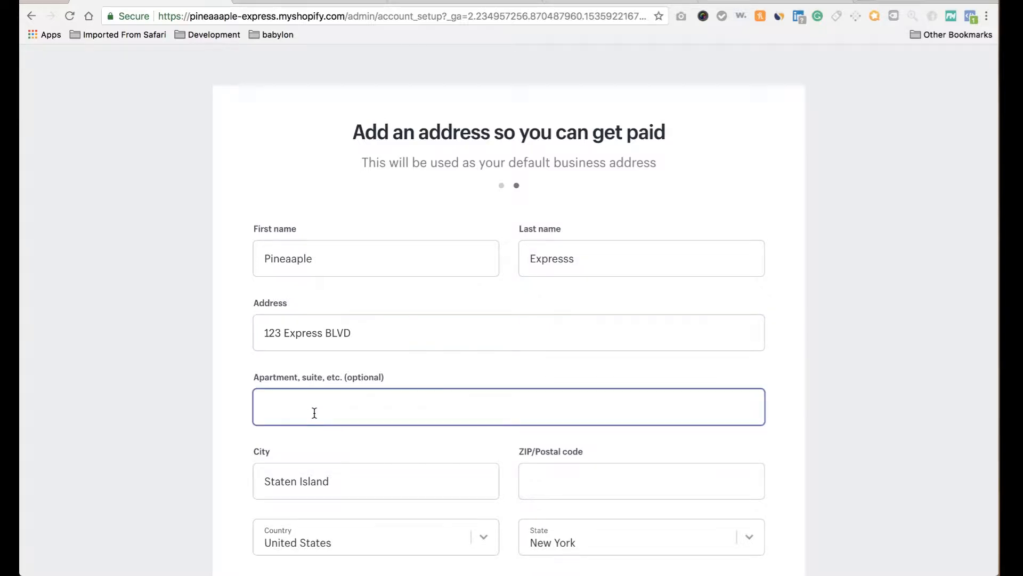
{"action": "type", "text": "4k"}
{"action": "key", "text": "Tab"}
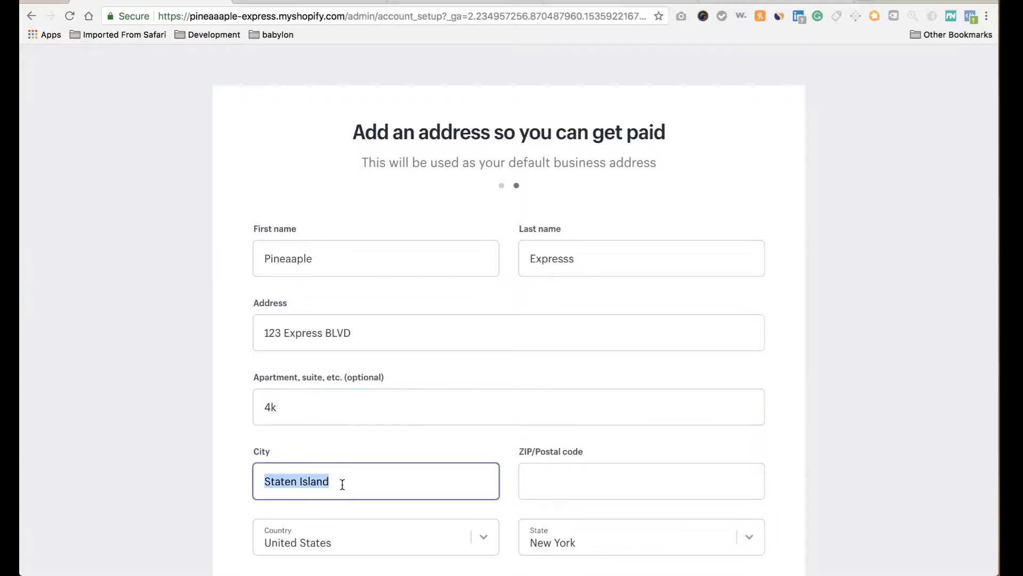
{"action": "key", "text": "BackSpace"}
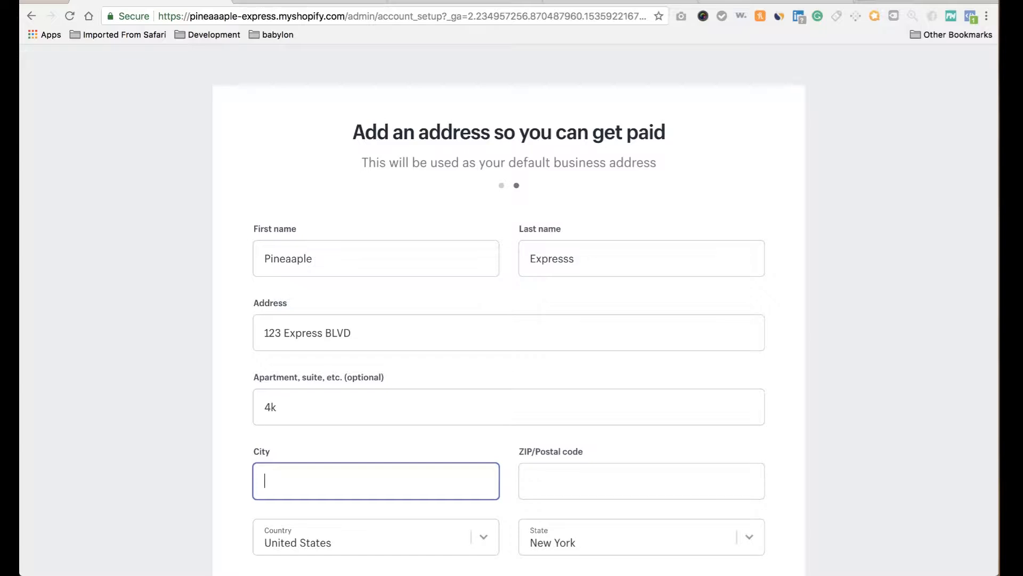
{"action": "type", "text": "Brooklyn"}
{"action": "left_click", "coordinate": [592, 486]}
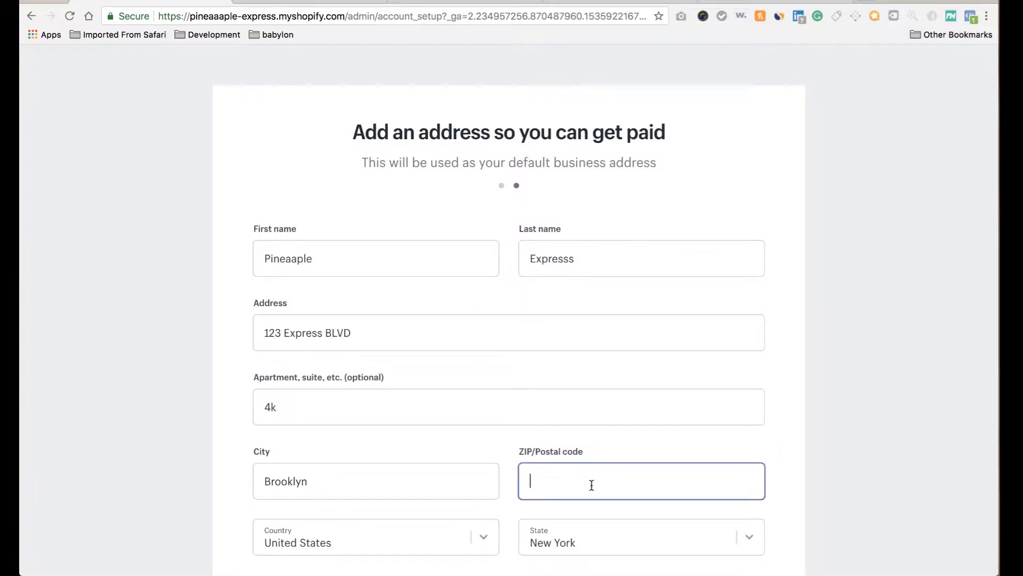
{"action": "type", "text": "110003"}
{"action": "scroll", "coordinate": [503, 470], "scroll_direction": "down", "scroll_amount": 3}
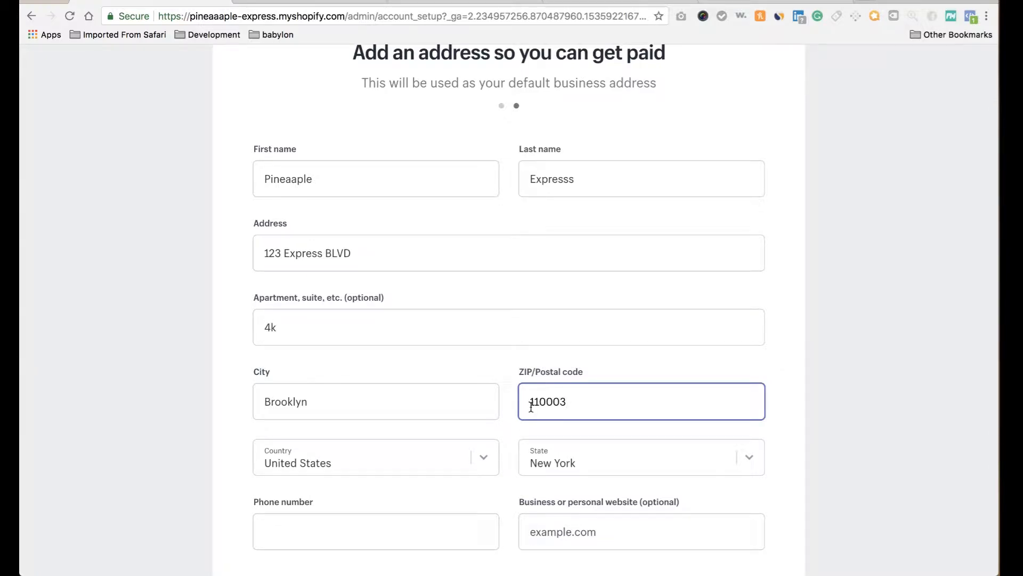
{"action": "left_click", "coordinate": [558, 400]}
{"action": "key", "text": "BackSpace"}
Enter the phone number and submit the details to reach the store admin.
{"action": "scroll", "coordinate": [506, 486], "scroll_direction": "down", "scroll_amount": 3}
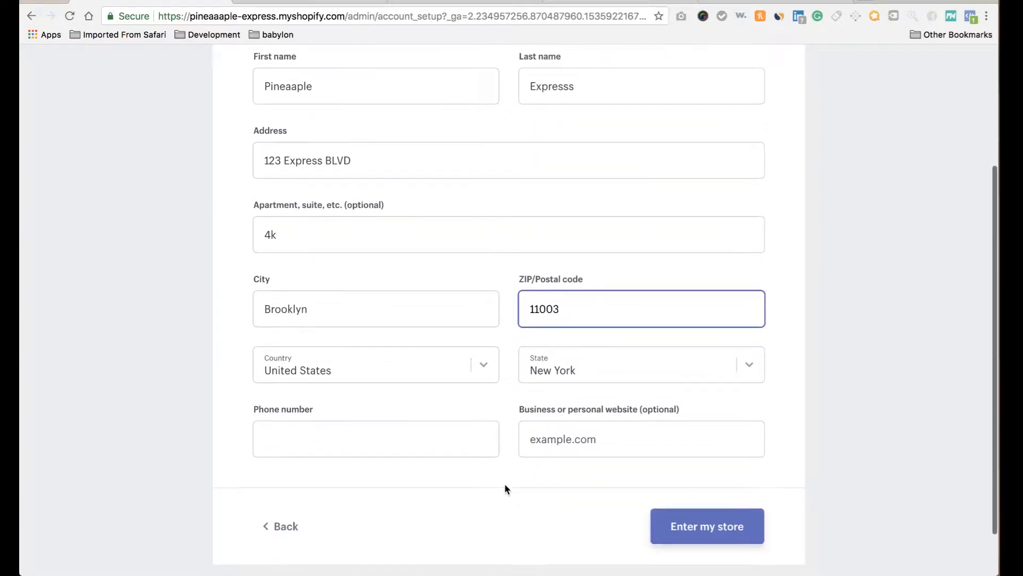
{"action": "scroll", "coordinate": [402, 464], "scroll_direction": "down", "scroll_amount": 2}
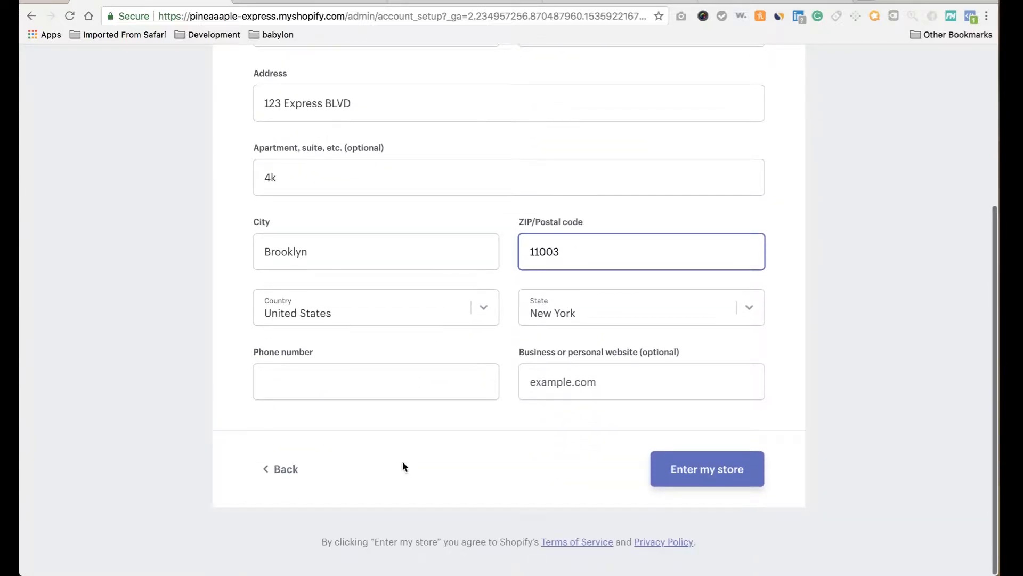
{"action": "left_click", "coordinate": [405, 386]}
{"action": "type", "text": "123"}
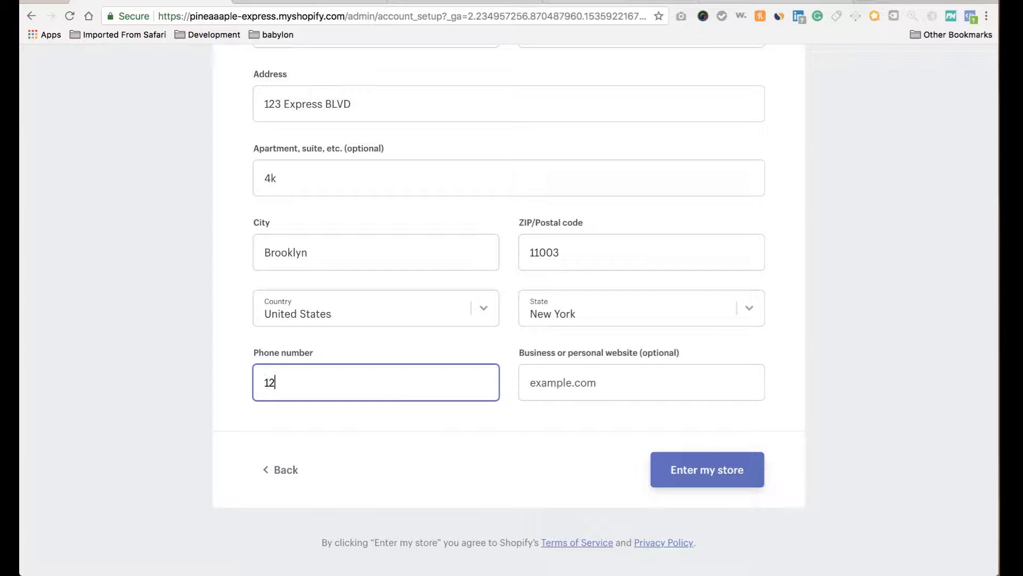
{"action": "type", "text": "4567890"}
{"action": "left_click", "coordinate": [717, 469]}
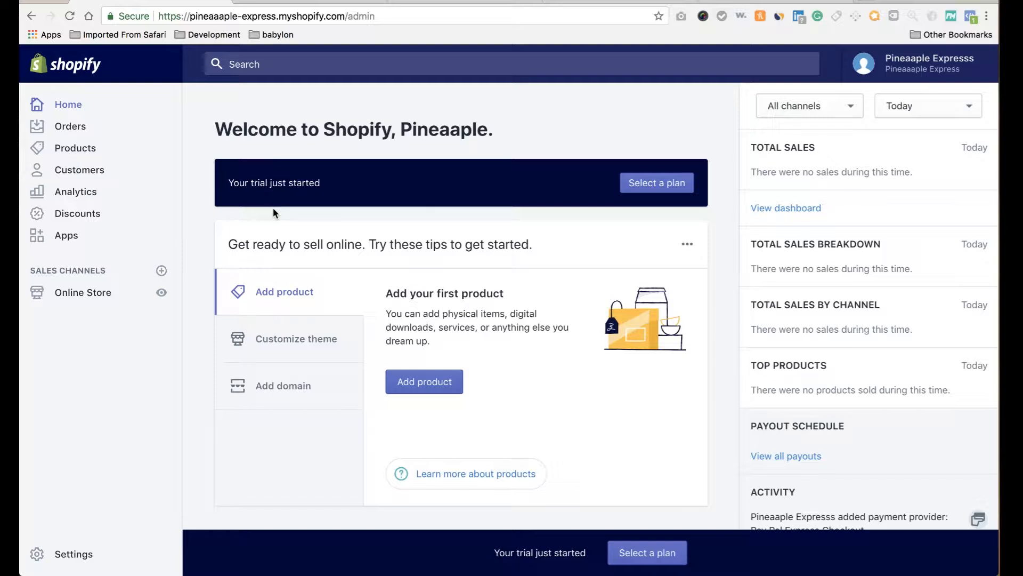
Open the plan options and compare Basic ($29), Shopify ($79) and Advanced ($299).
{"action": "left_click", "coordinate": [667, 183]}
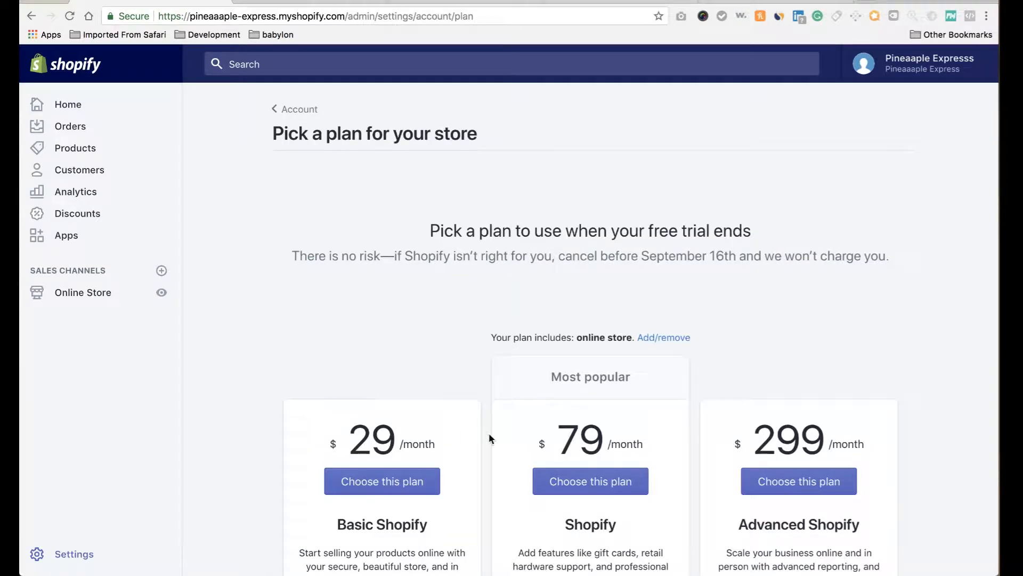
{"action": "scroll", "coordinate": [863, 442], "scroll_direction": "down", "scroll_amount": 5}
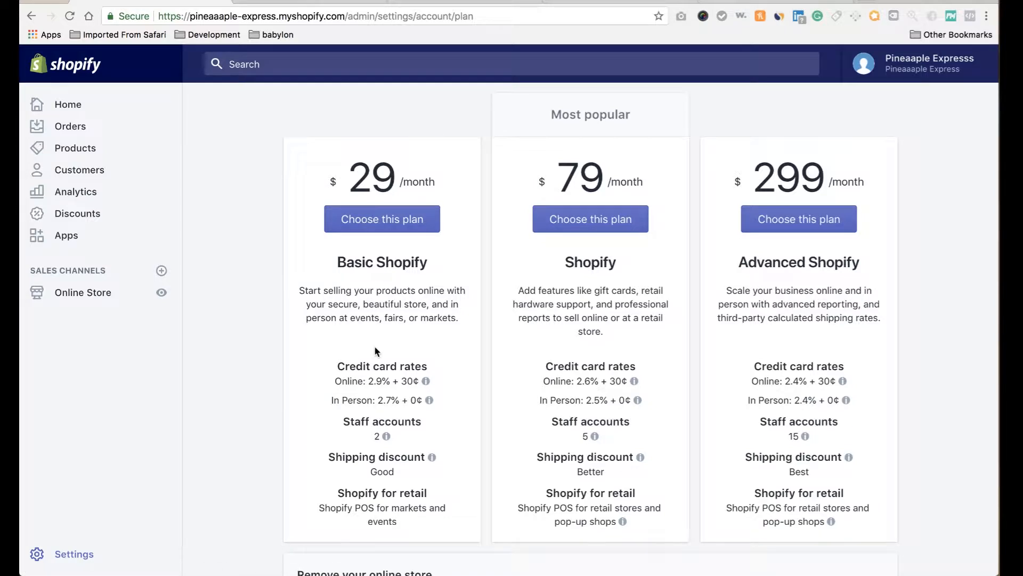
{"action": "scroll", "coordinate": [375, 349], "scroll_direction": "up", "scroll_amount": 3}
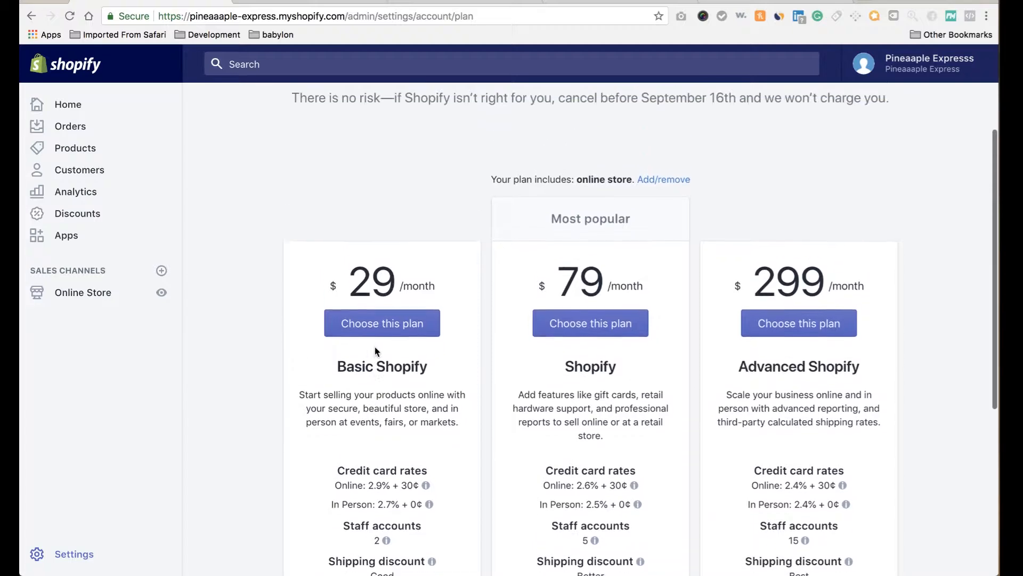
{"action": "scroll", "coordinate": [374, 347], "scroll_direction": "up", "scroll_amount": 2}
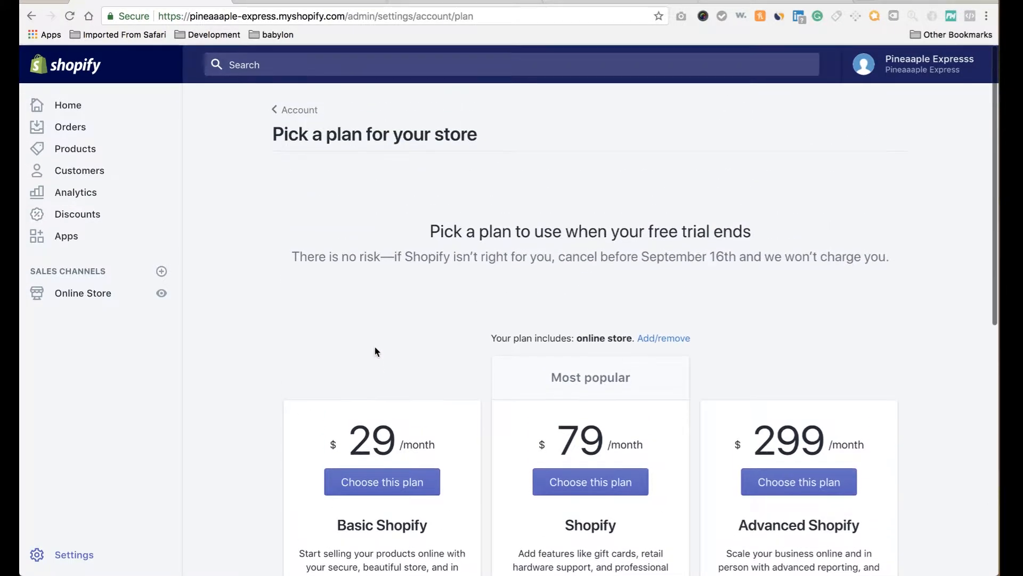
{"action": "scroll", "coordinate": [374, 345], "scroll_direction": "down", "scroll_amount": 3}
{"action": "scroll", "coordinate": [374, 346], "scroll_direction": "down", "scroll_amount": 5}
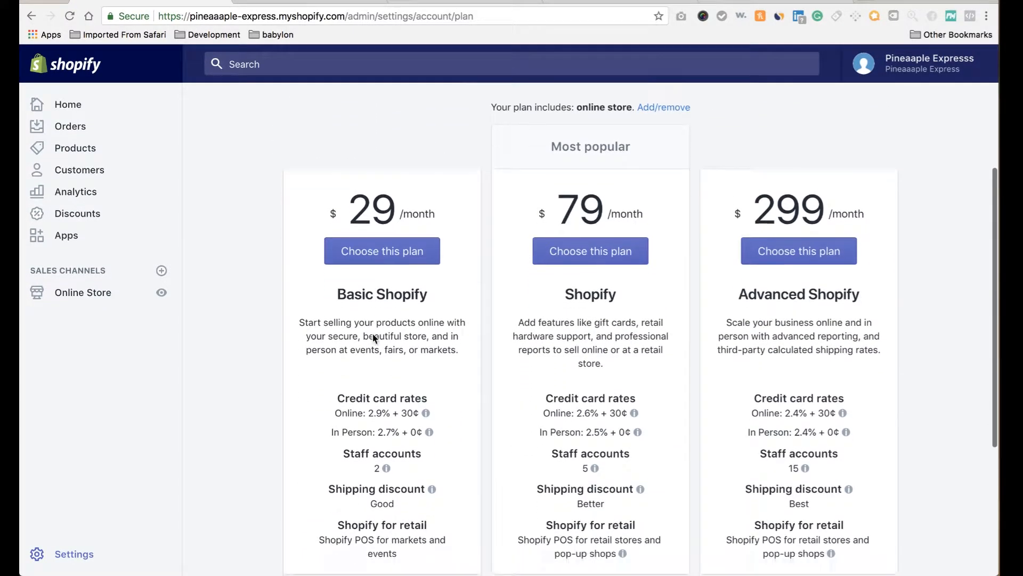
{"action": "scroll", "coordinate": [373, 336], "scroll_direction": "up", "scroll_amount": 3}
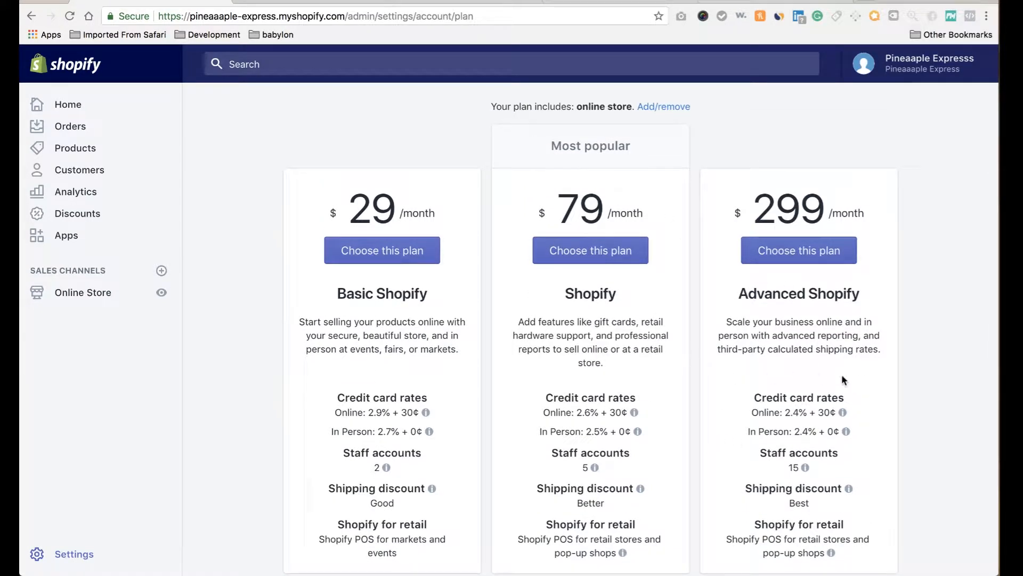
{"action": "scroll", "coordinate": [465, 230], "scroll_direction": "up", "scroll_amount": 5}
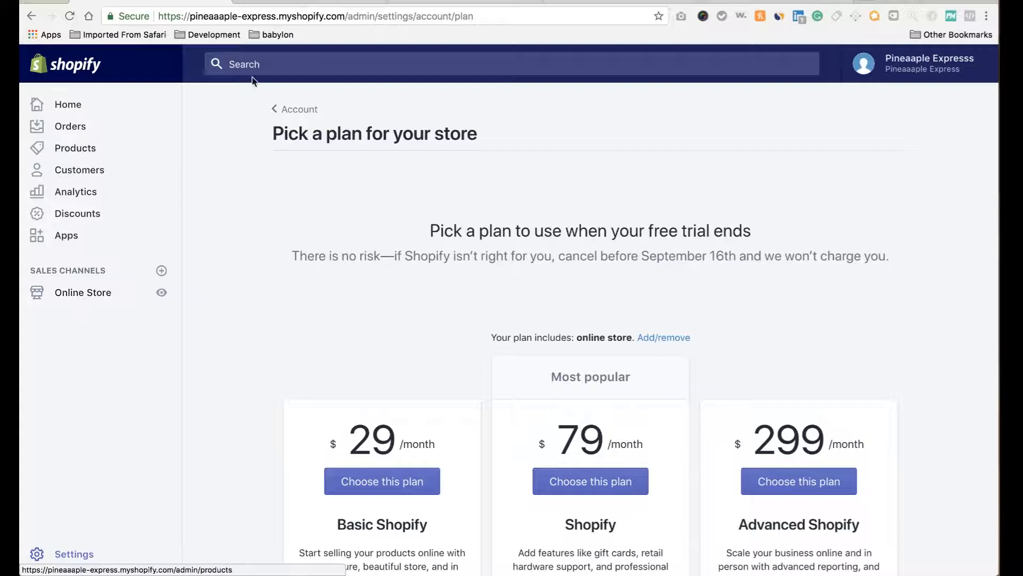
Browse the free themes under Online Store and open the Venture theme's details.
{"action": "left_click", "coordinate": [90, 295]}
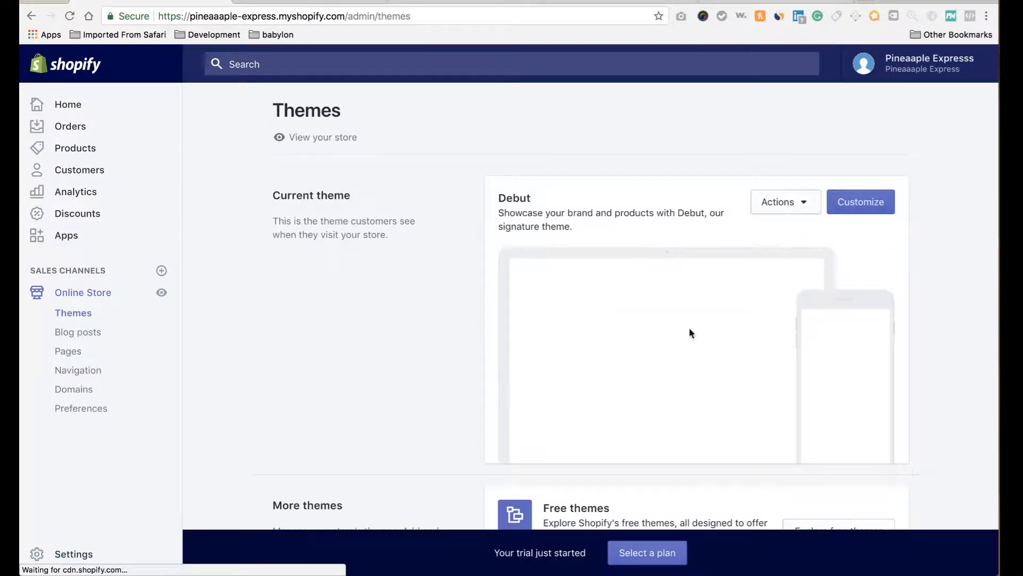
{"action": "scroll", "coordinate": [722, 299], "scroll_direction": "down", "scroll_amount": 4}
{"action": "scroll", "coordinate": [722, 300], "scroll_direction": "up", "scroll_amount": 3}
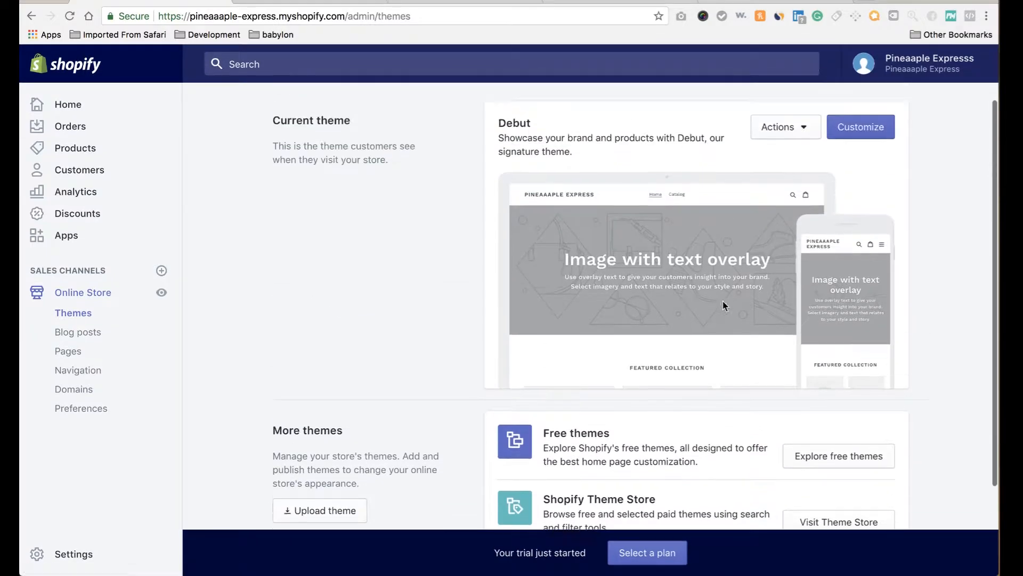
{"action": "scroll", "coordinate": [724, 305], "scroll_direction": "up", "scroll_amount": 1}
{"action": "scroll", "coordinate": [724, 306], "scroll_direction": "down", "scroll_amount": 3}
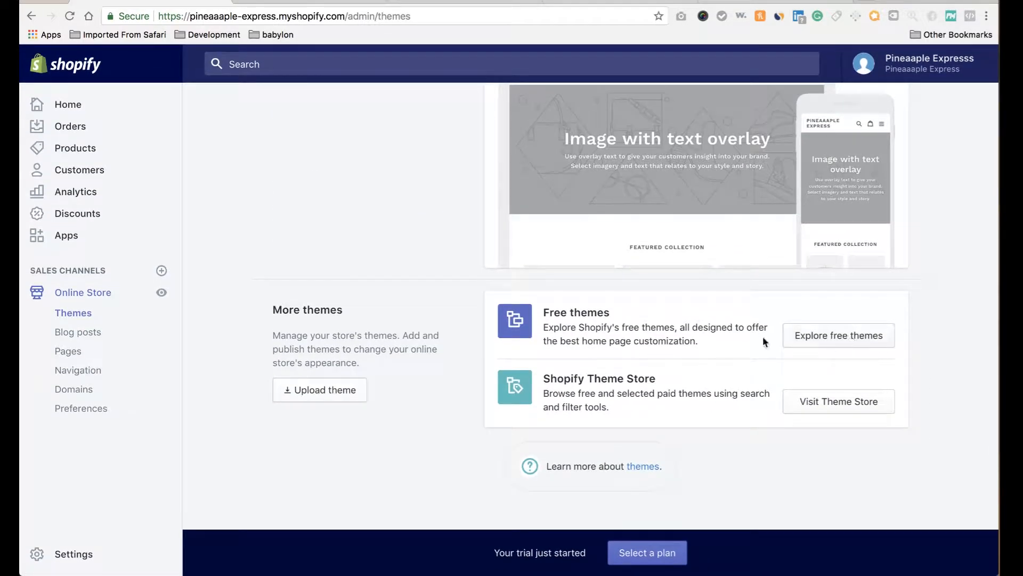
{"action": "left_click", "coordinate": [864, 339]}
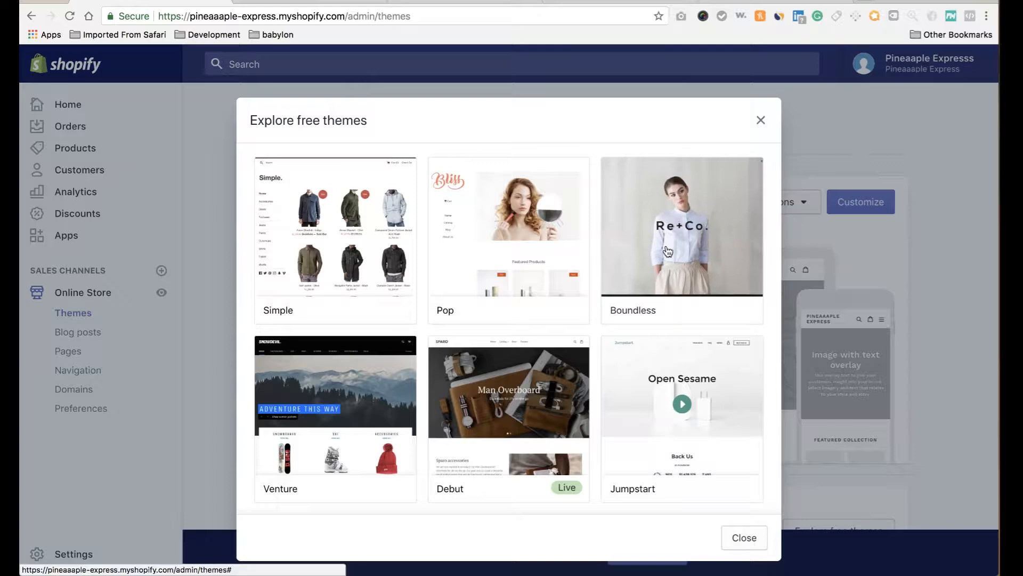
{"action": "scroll", "coordinate": [396, 362], "scroll_direction": "down", "scroll_amount": 3}
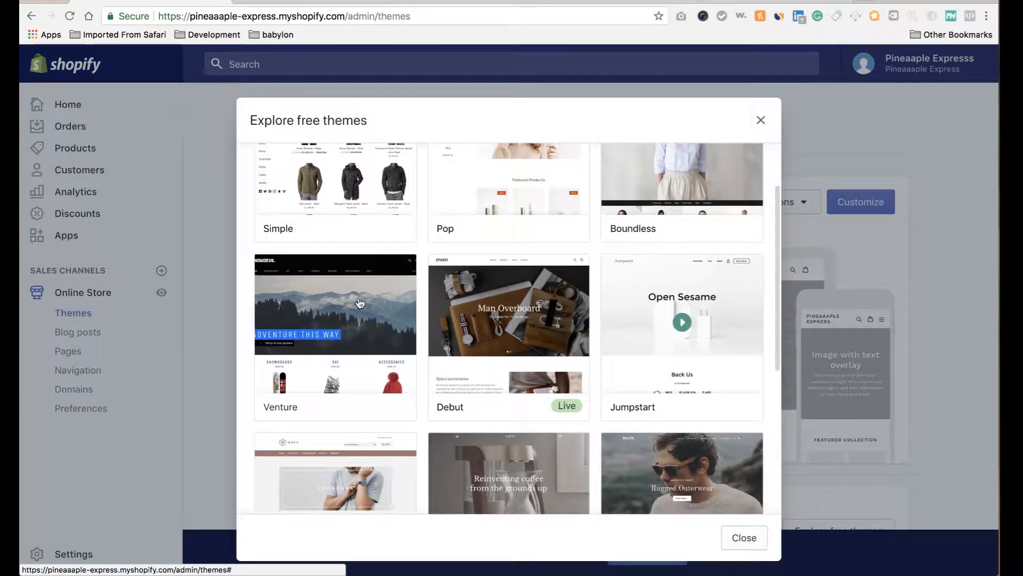
{"action": "scroll", "coordinate": [362, 303], "scroll_direction": "down", "scroll_amount": 5}
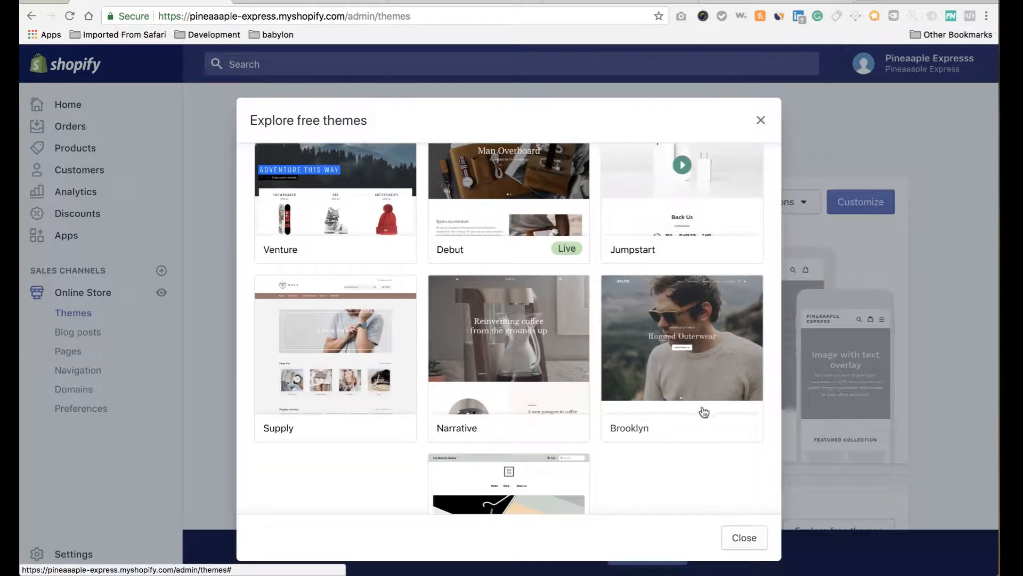
{"action": "scroll", "coordinate": [520, 275], "scroll_direction": "up", "scroll_amount": 5}
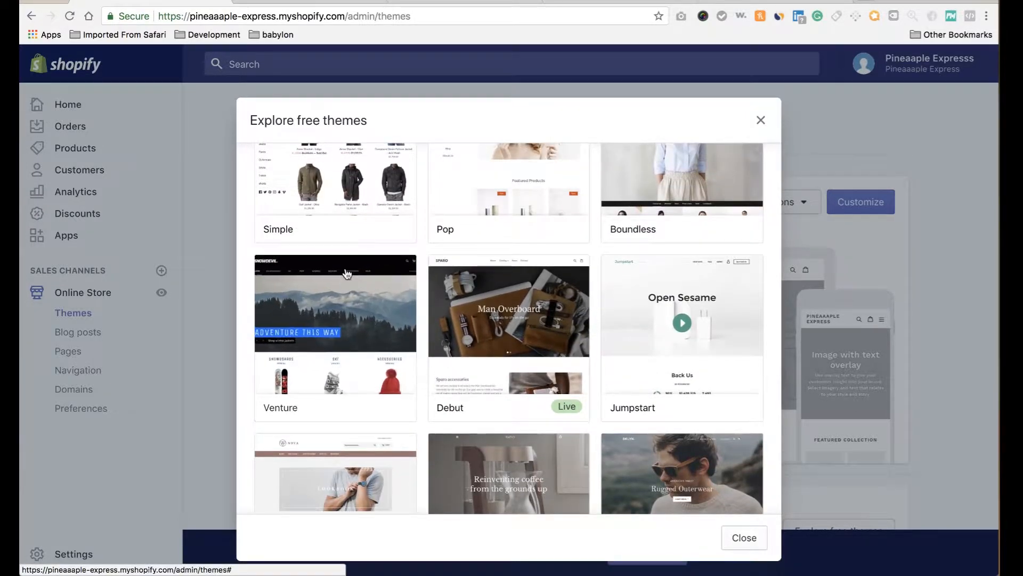
{"action": "left_click", "coordinate": [363, 311]}
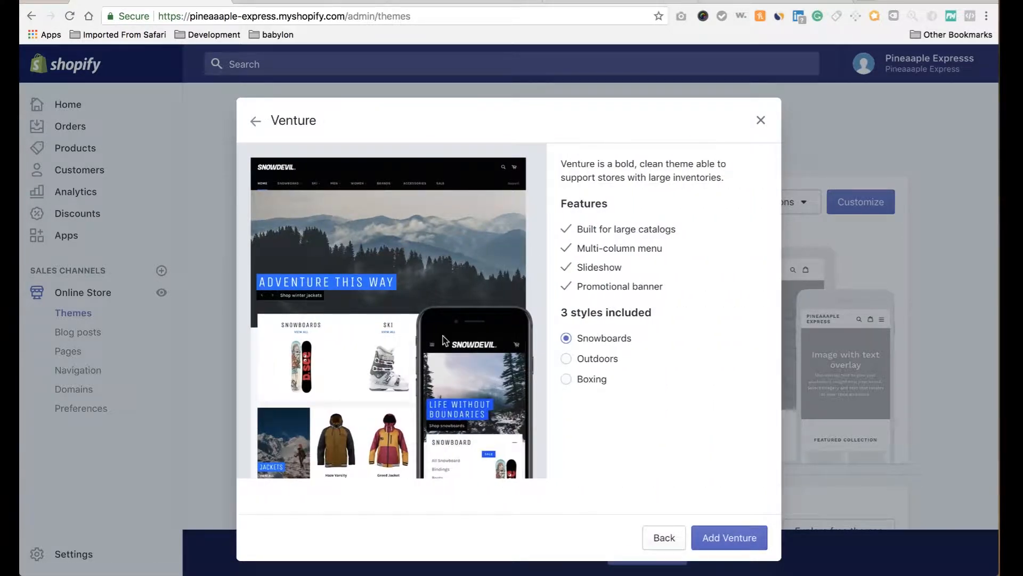
Add the Venture theme and publish it in place of Debut.
{"action": "left_click", "coordinate": [738, 542]}
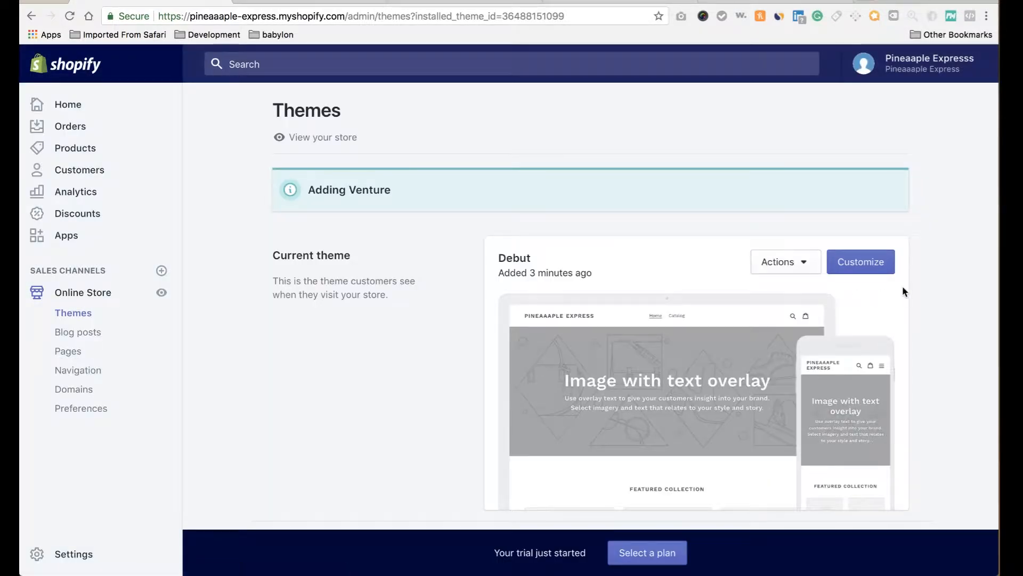
{"action": "scroll", "coordinate": [902, 285], "scroll_direction": "down", "scroll_amount": 5}
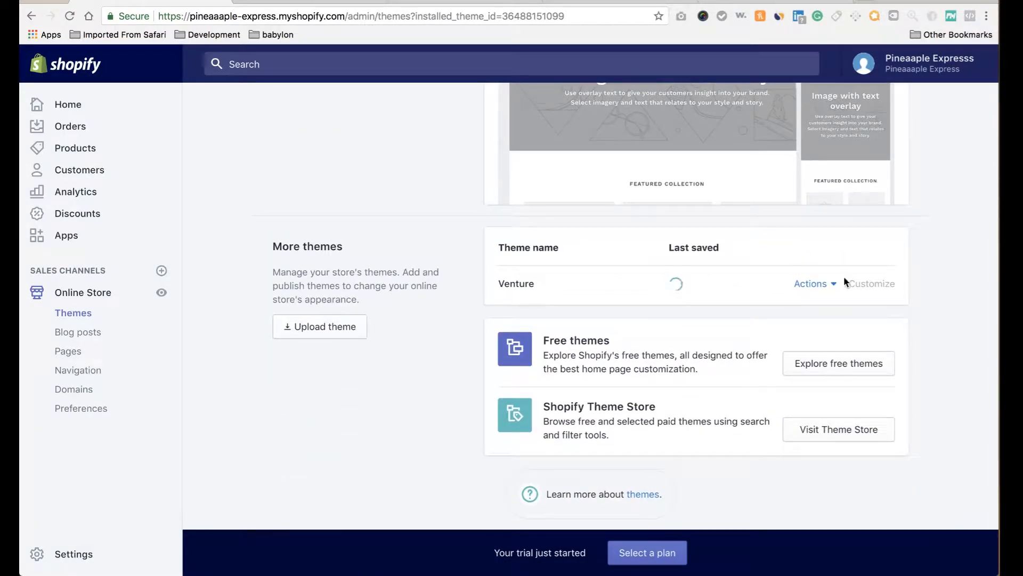
{"action": "left_click", "coordinate": [833, 285]}
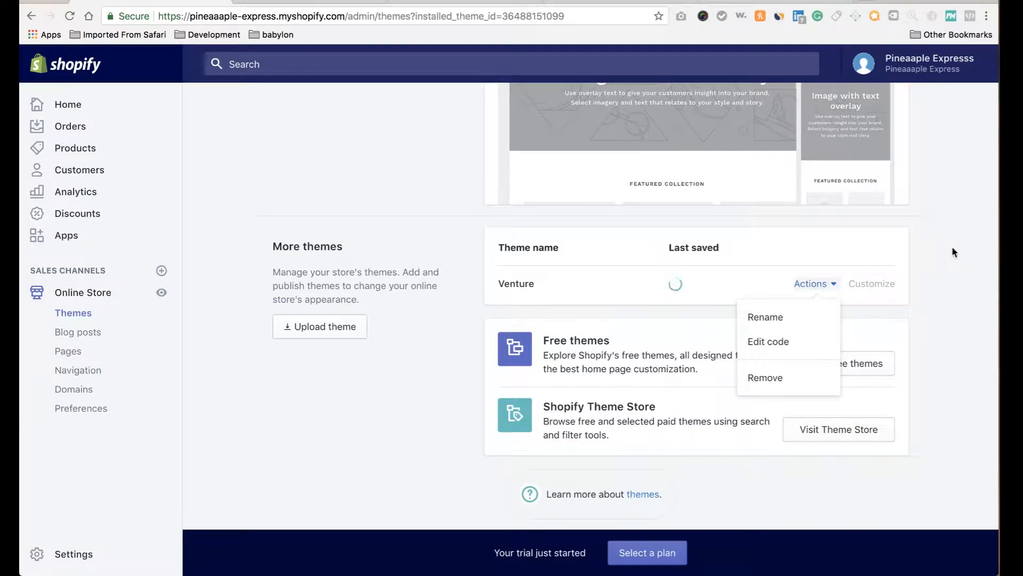
{"action": "left_click", "coordinate": [925, 250]}
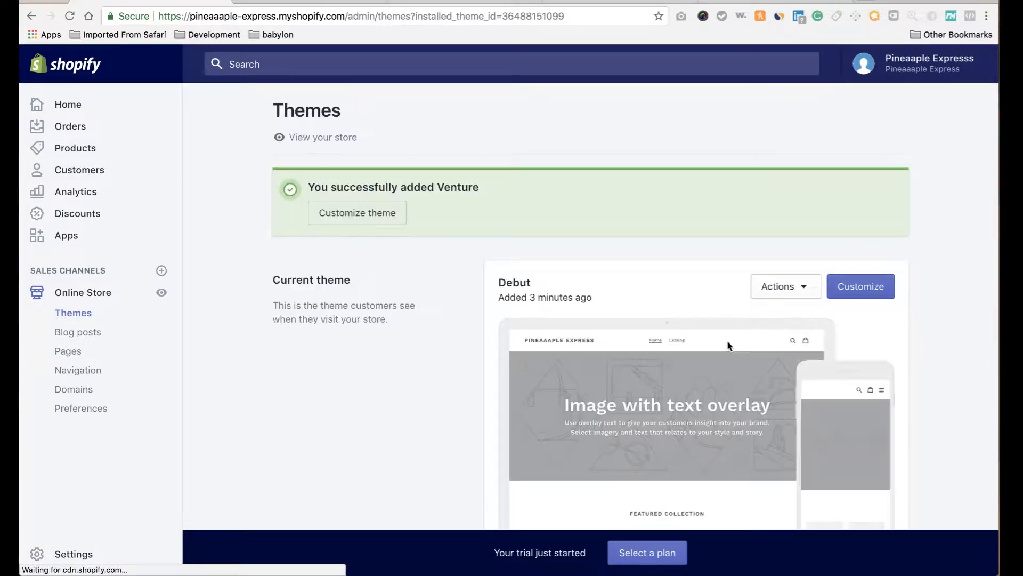
{"action": "scroll", "coordinate": [727, 343], "scroll_direction": "down", "scroll_amount": 6}
{"action": "scroll", "coordinate": [728, 345], "scroll_direction": "down", "scroll_amount": 2}
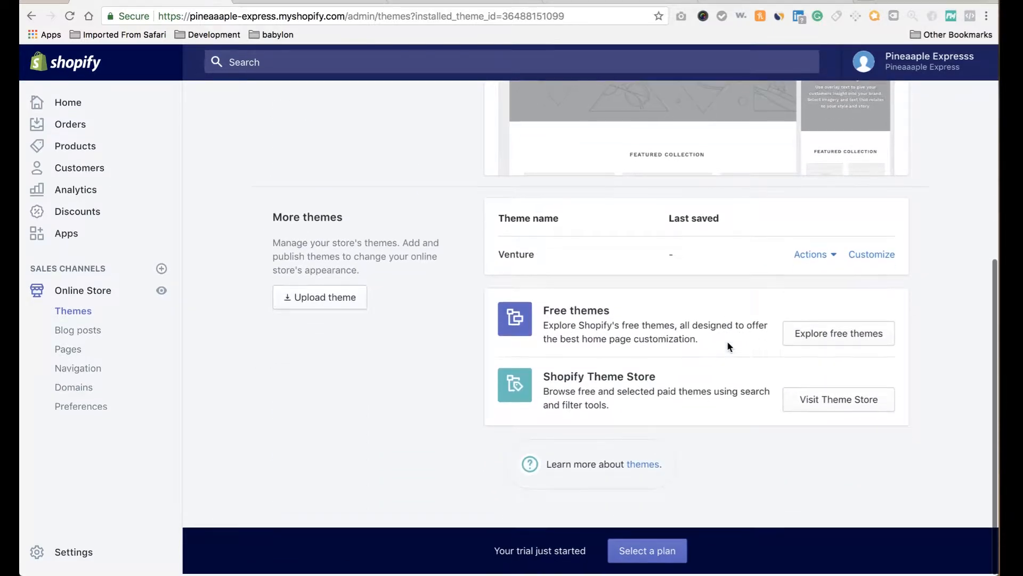
{"action": "left_click", "coordinate": [834, 257]}
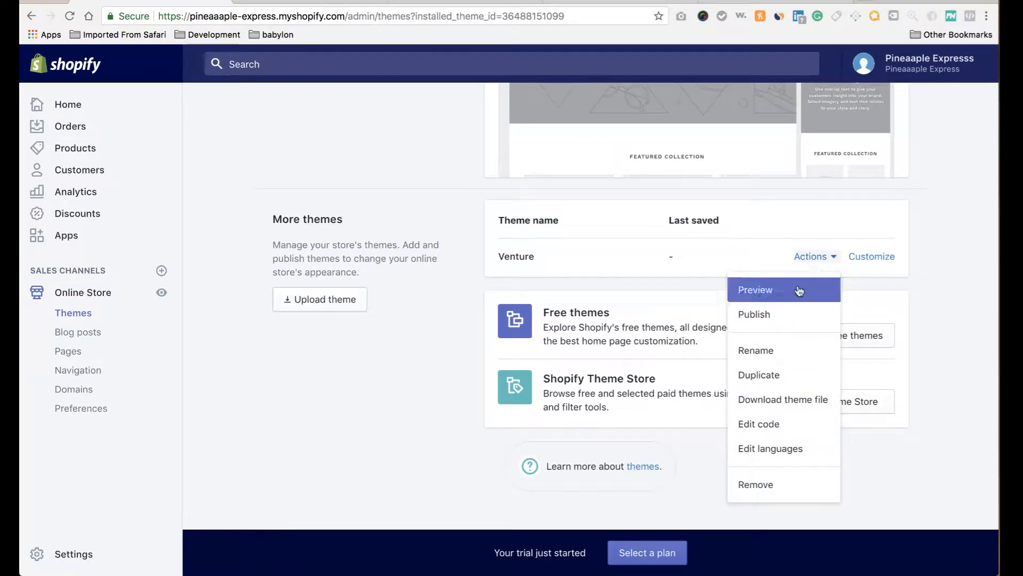
{"action": "left_click", "coordinate": [768, 319]}
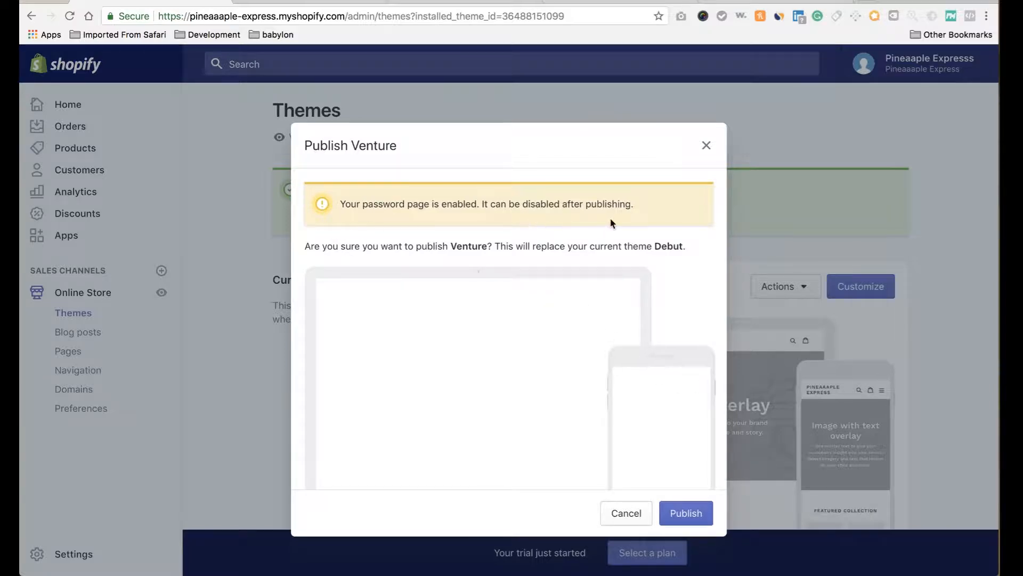
{"action": "left_click", "coordinate": [685, 519]}
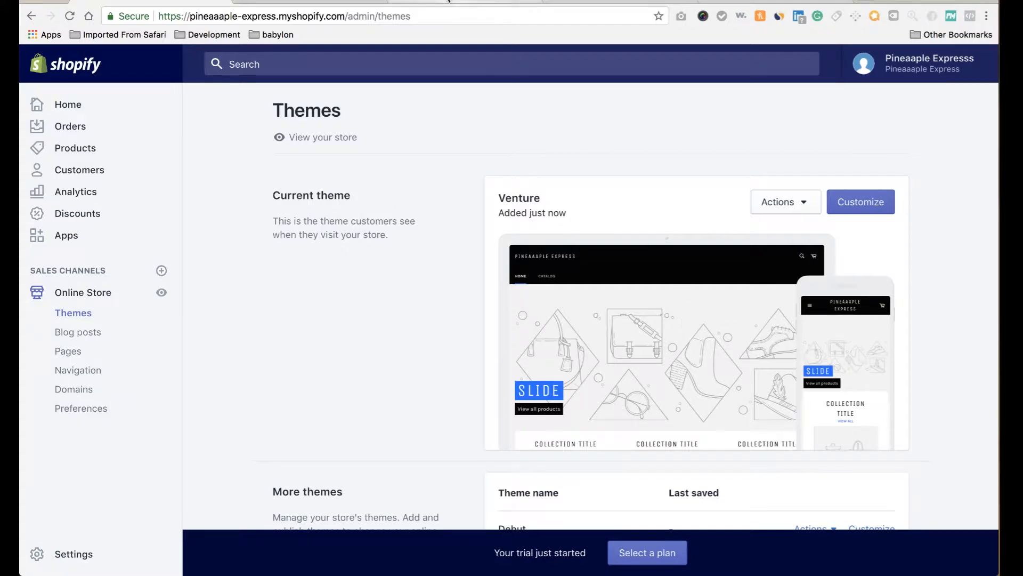
Open the Venture theme in the customizer, then switch to the Pexels stock photo tab.
{"action": "left_click", "coordinate": [304, 2]}
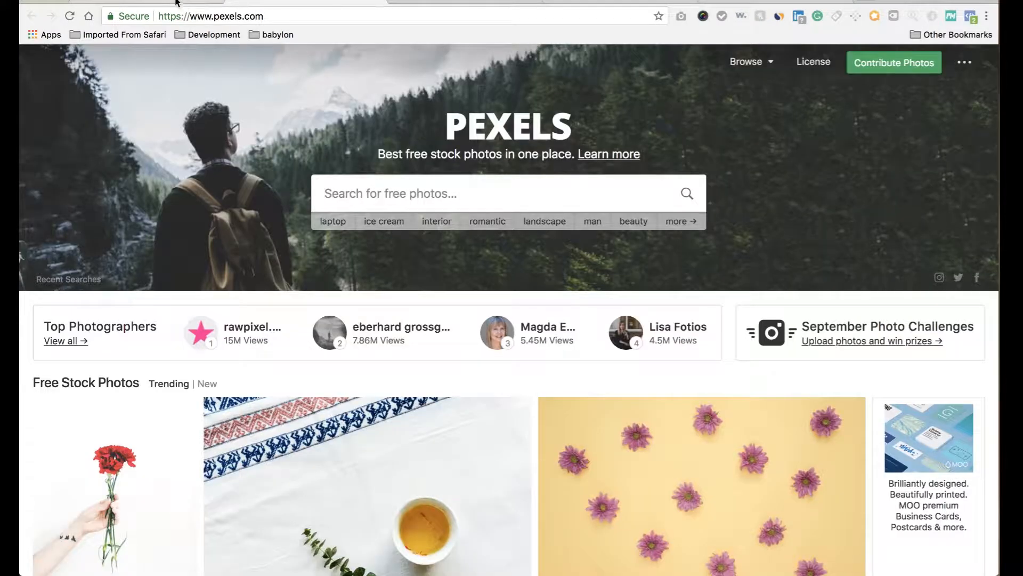
{"action": "left_click", "coordinate": [178, 2]}
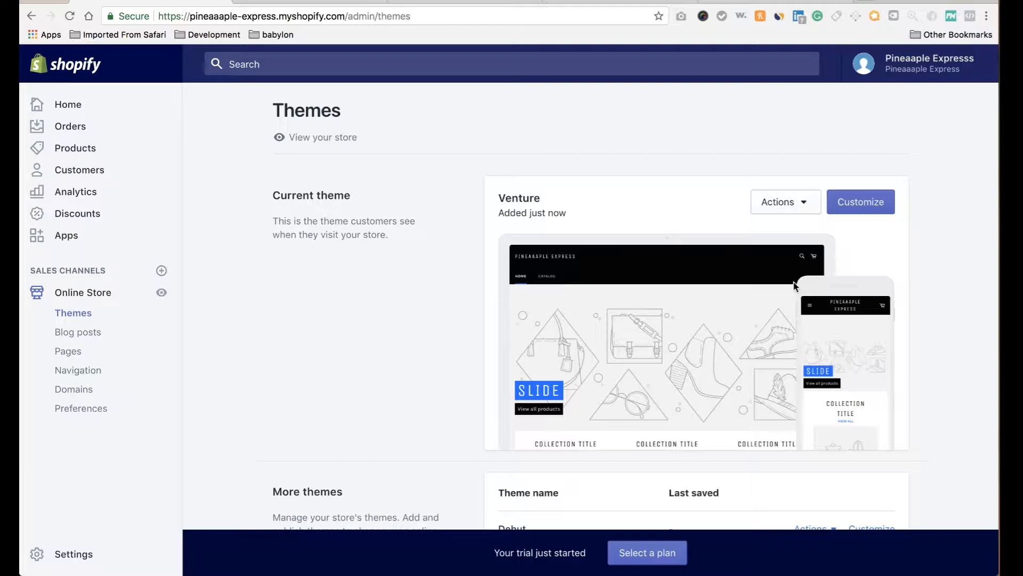
{"action": "left_click", "coordinate": [863, 212]}
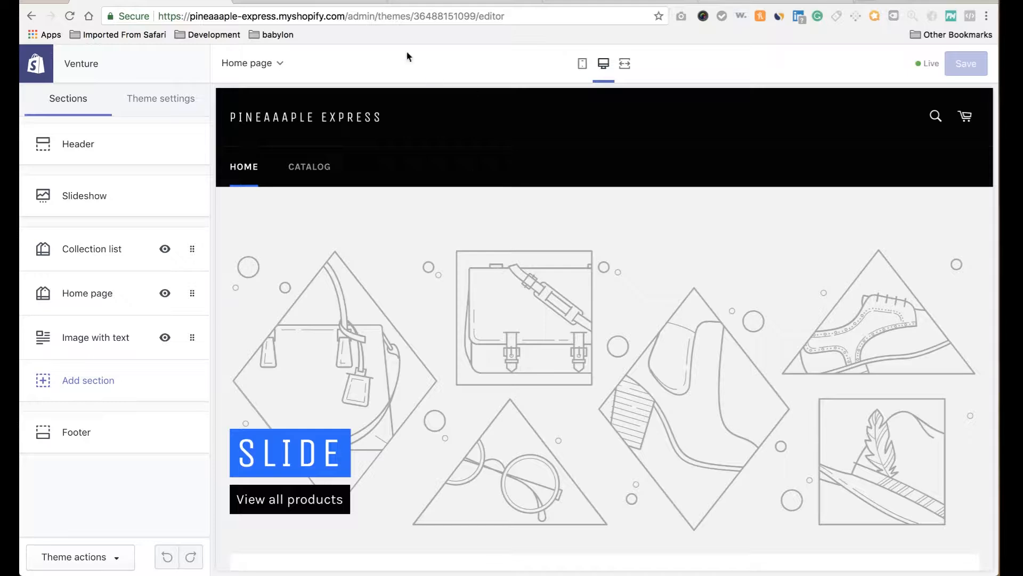
{"action": "left_click", "coordinate": [315, 2]}
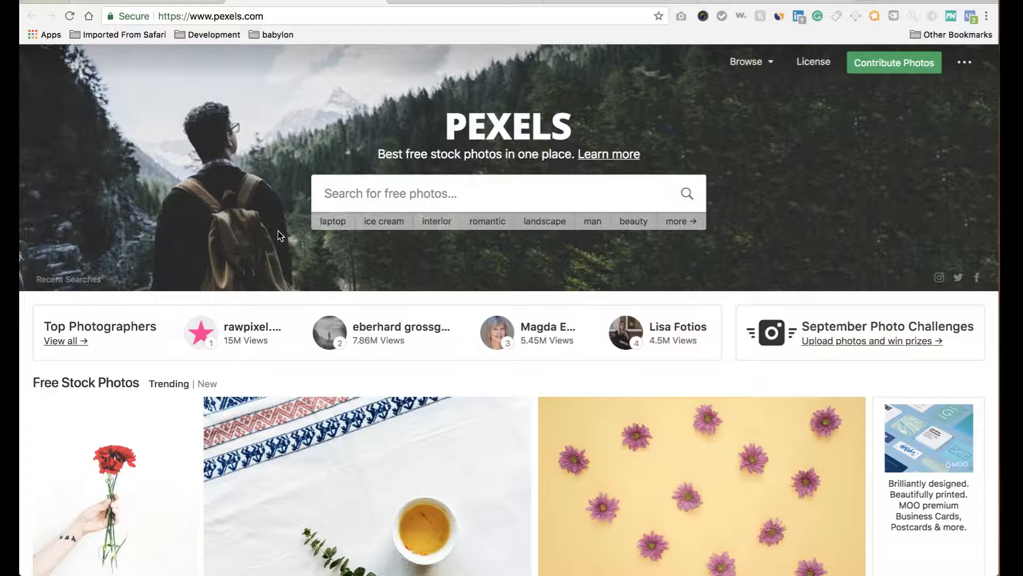
Search Pexels for 'fishing' and scroll through the photo results.
{"action": "type", "text": "fishing"}
{"action": "key", "text": "Return"}
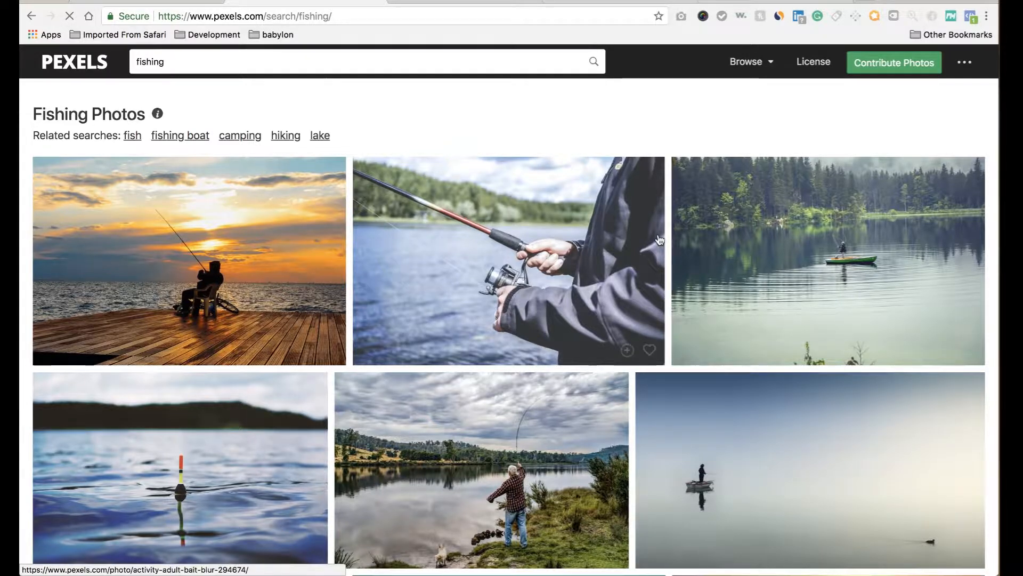
{"action": "scroll", "coordinate": [659, 239], "scroll_direction": "down", "scroll_amount": 2}
{"action": "scroll", "coordinate": [659, 239], "scroll_direction": "down", "scroll_amount": 3}
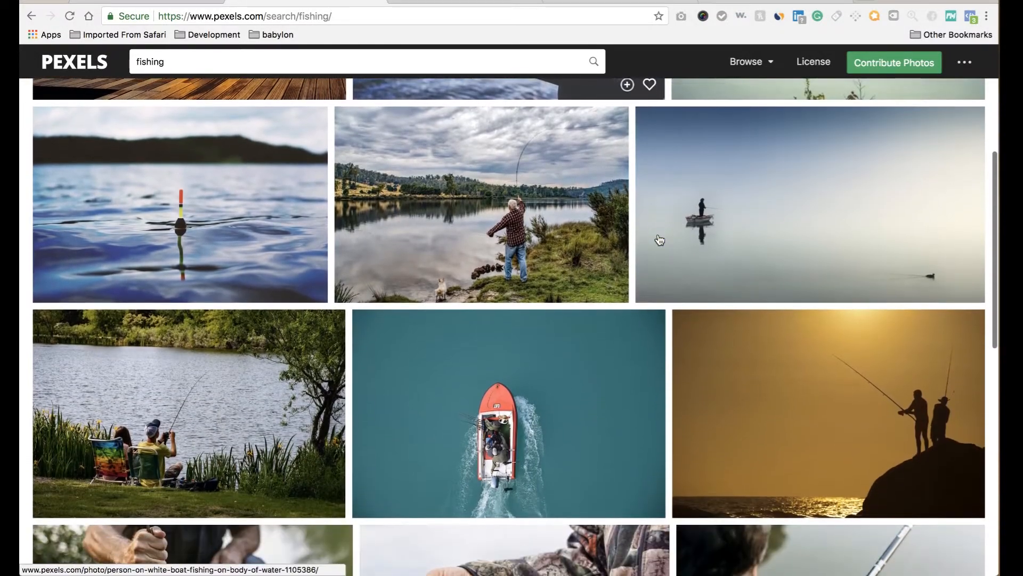
{"action": "scroll", "coordinate": [660, 239], "scroll_direction": "up", "scroll_amount": 1}
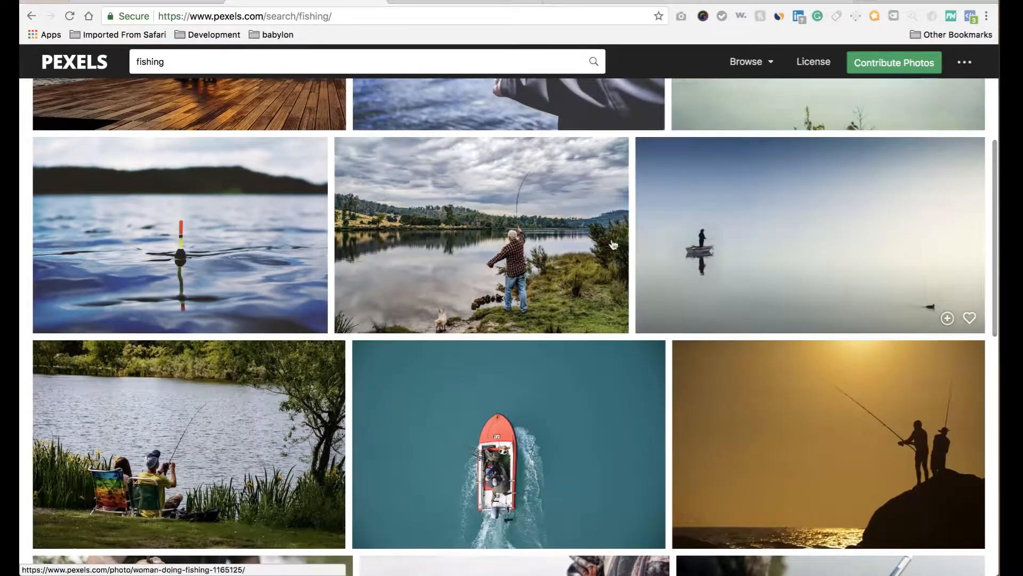
{"action": "scroll", "coordinate": [526, 286], "scroll_direction": "down", "scroll_amount": 5}
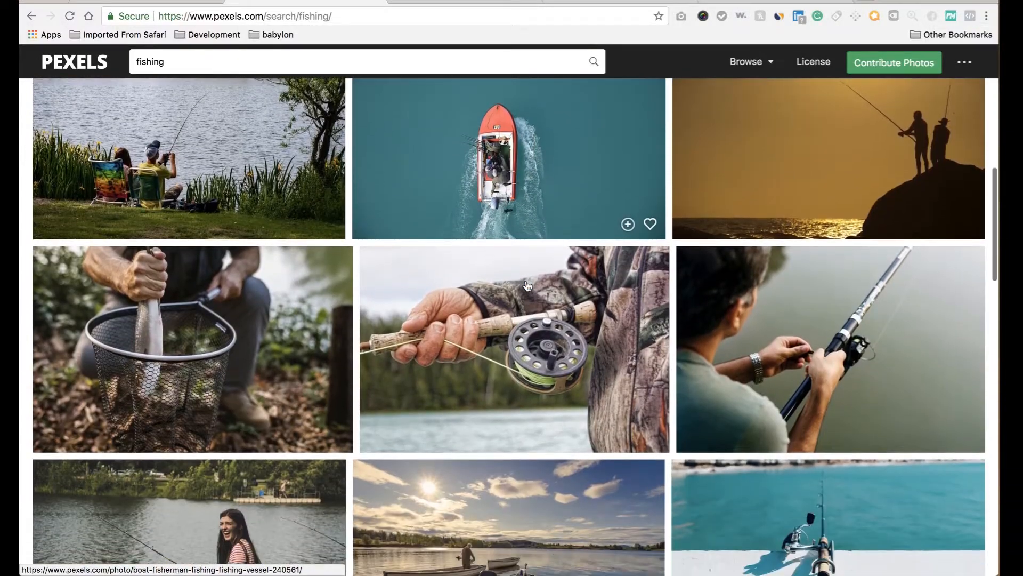
{"action": "scroll", "coordinate": [527, 286], "scroll_direction": "down", "scroll_amount": 4}
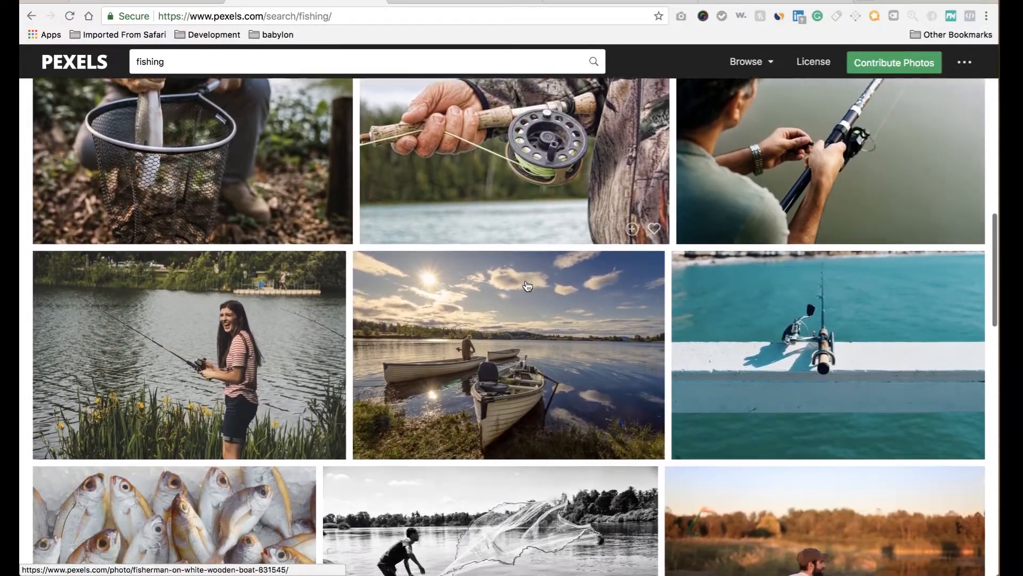
{"action": "scroll", "coordinate": [528, 286], "scroll_direction": "down", "scroll_amount": 3}
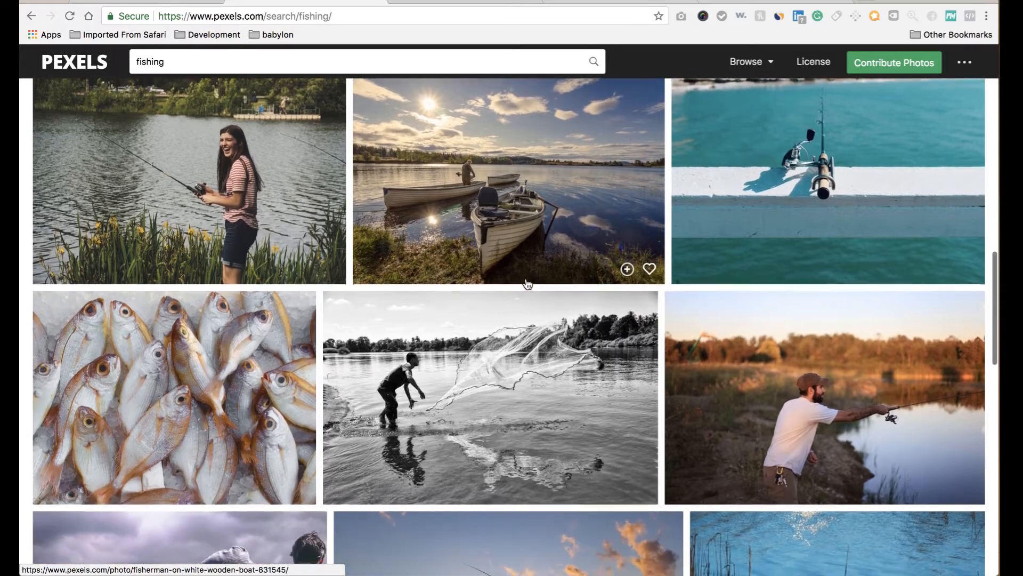
{"action": "scroll", "coordinate": [555, 337], "scroll_direction": "down", "scroll_amount": 2}
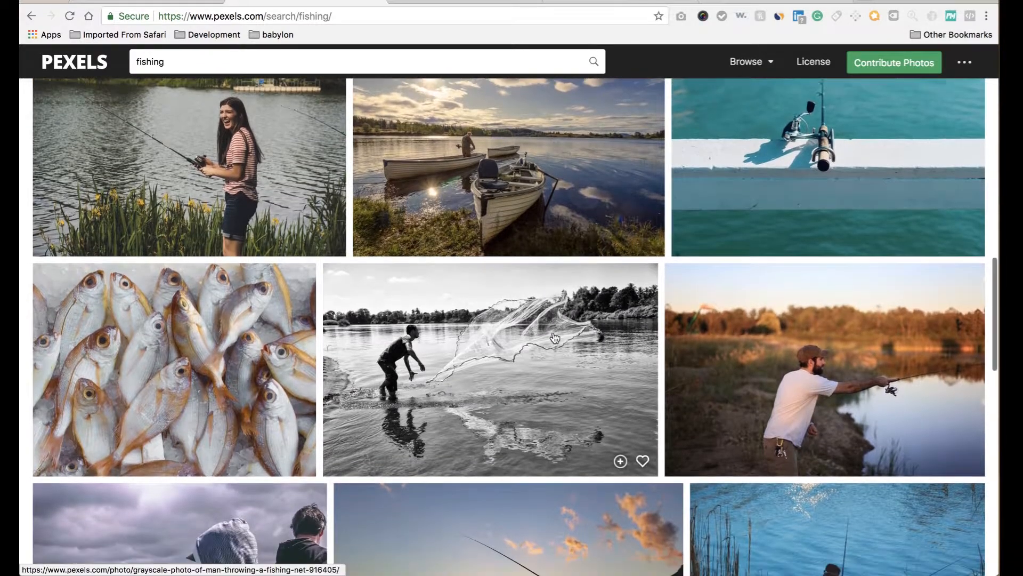
{"action": "scroll", "coordinate": [553, 335], "scroll_direction": "down", "scroll_amount": 8}
{"action": "scroll", "coordinate": [553, 335], "scroll_direction": "up", "scroll_amount": 6}
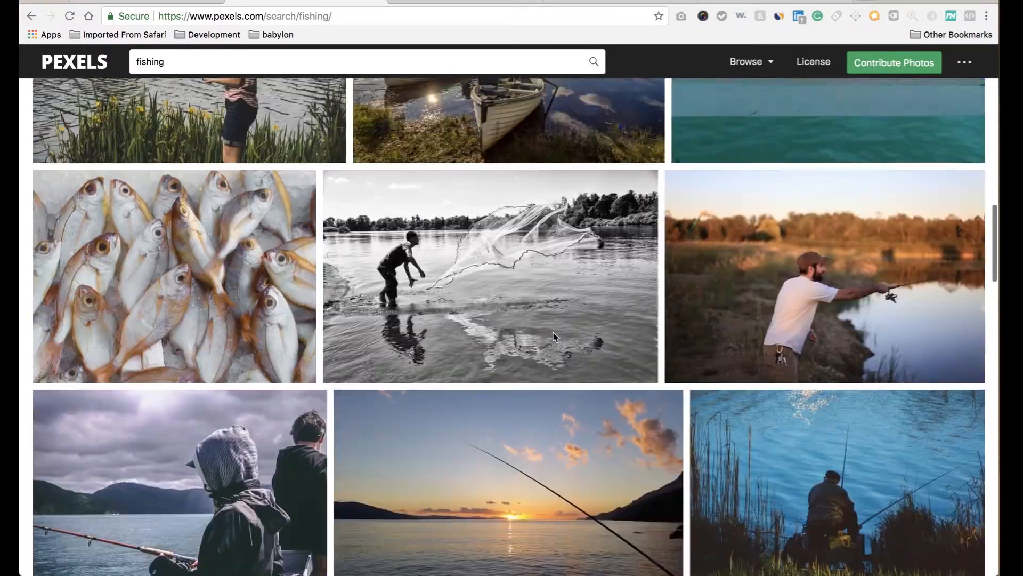
{"action": "scroll", "coordinate": [552, 336], "scroll_direction": "up", "scroll_amount": 2}
{"action": "scroll", "coordinate": [345, 175], "scroll_direction": "up", "scroll_amount": 10}
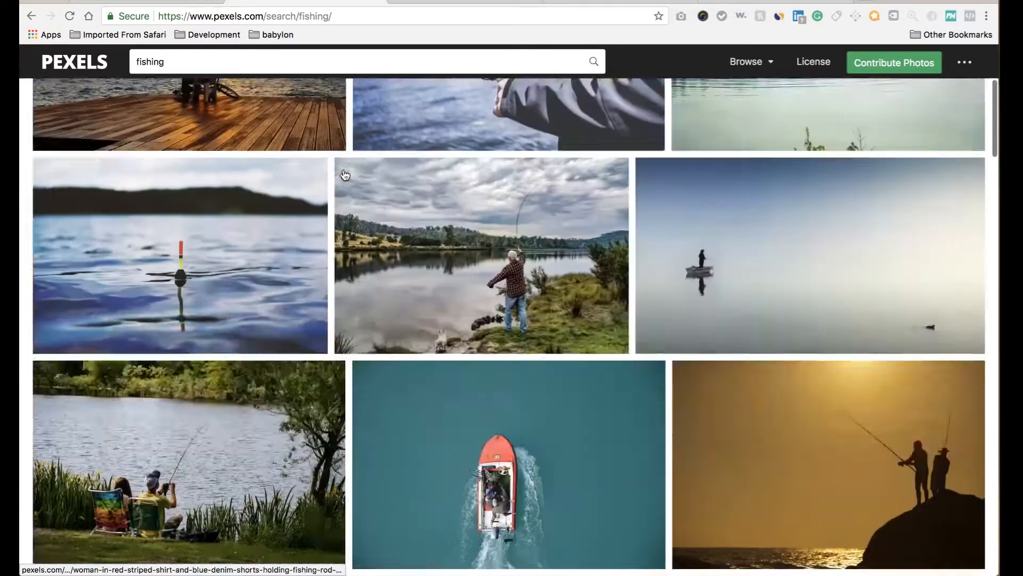
{"action": "scroll", "coordinate": [345, 175], "scroll_direction": "up", "scroll_amount": 4}
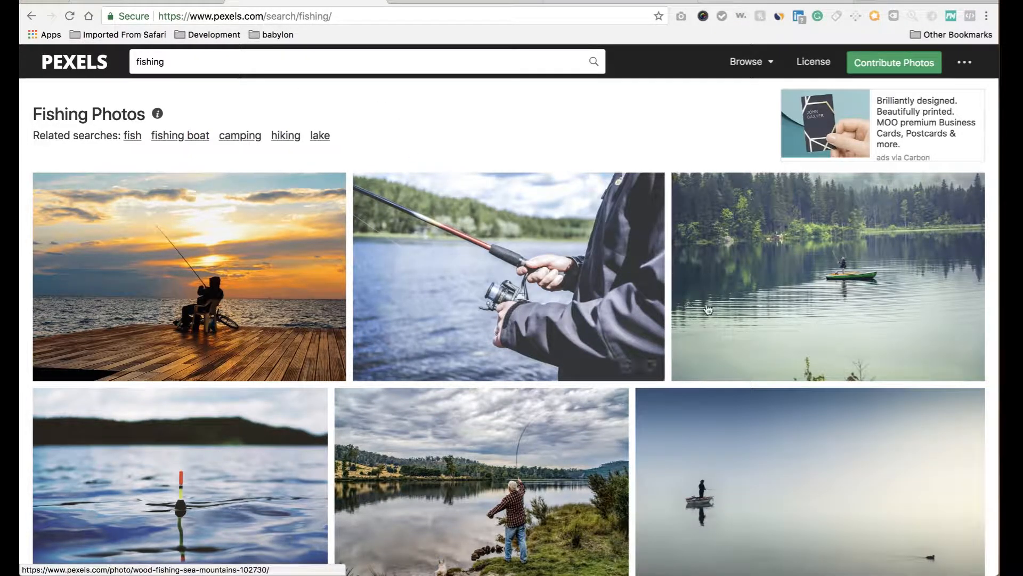
Download the fisherman-on-the-lake photo at Large (1920 x 1280) size.
{"action": "left_click", "coordinate": [764, 276]}
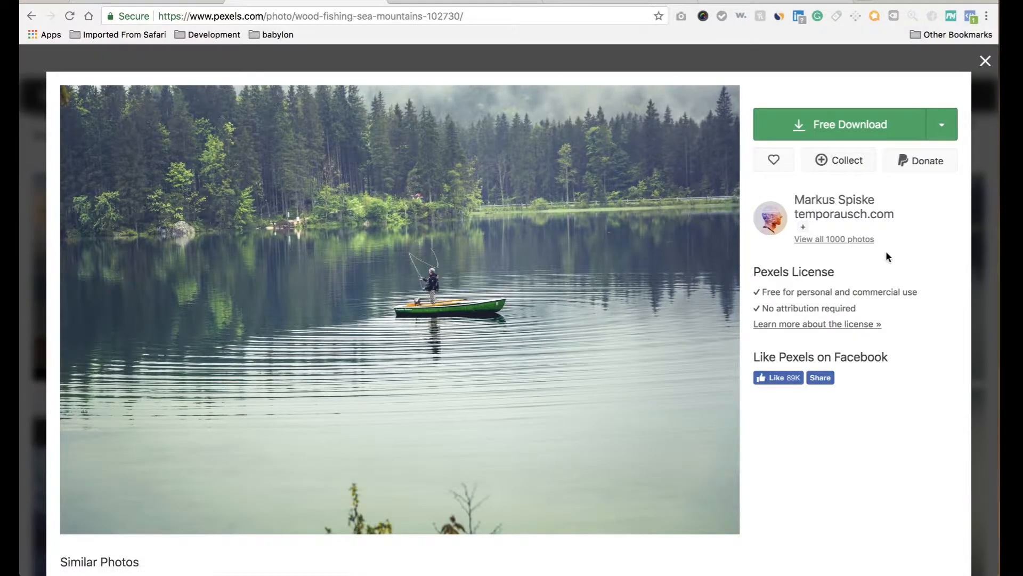
{"action": "left_click", "coordinate": [938, 132]}
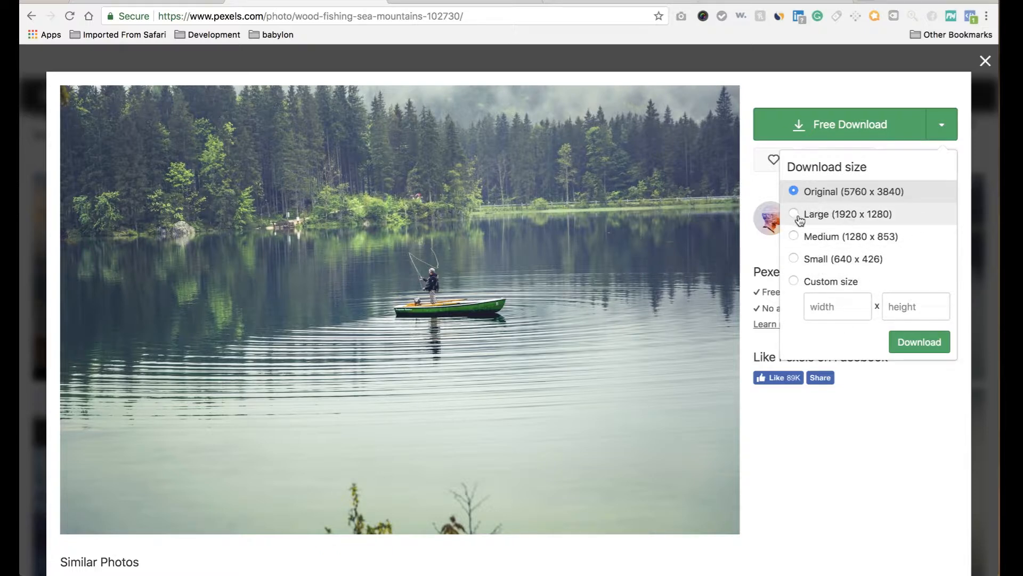
{"action": "left_click", "coordinate": [817, 223]}
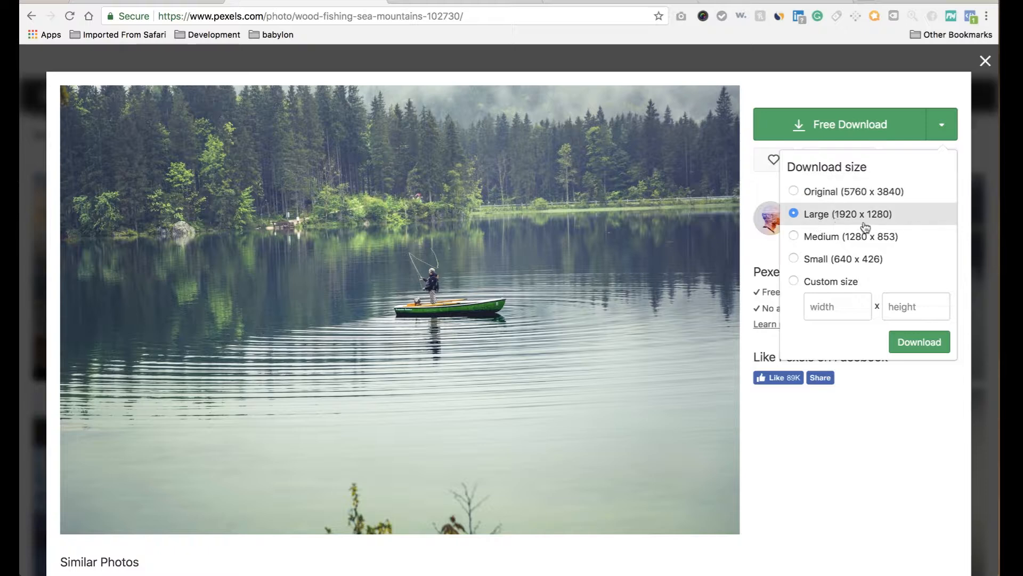
{"action": "left_click", "coordinate": [919, 346]}
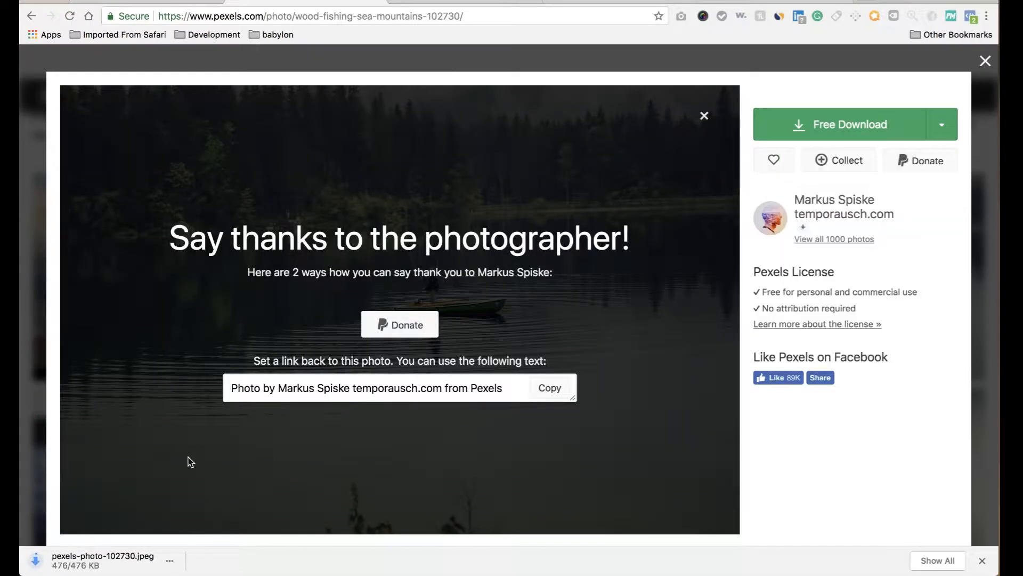
Move pexels-photo-102730.jpeg from Downloads onto the desktop, then bring the Pexels page back.
{"action": "left_click", "coordinate": [170, 558]}
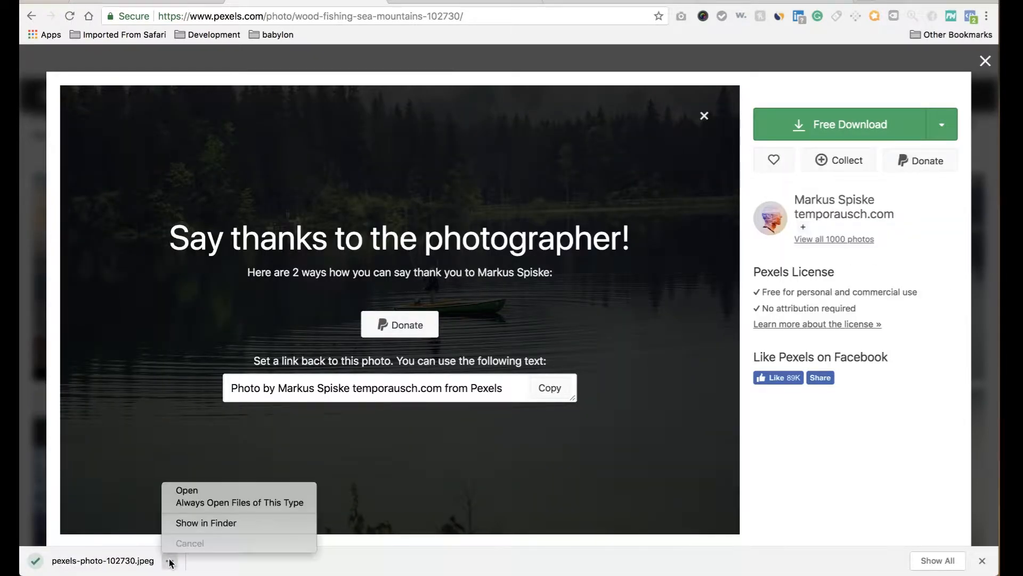
{"action": "left_click", "coordinate": [196, 523]}
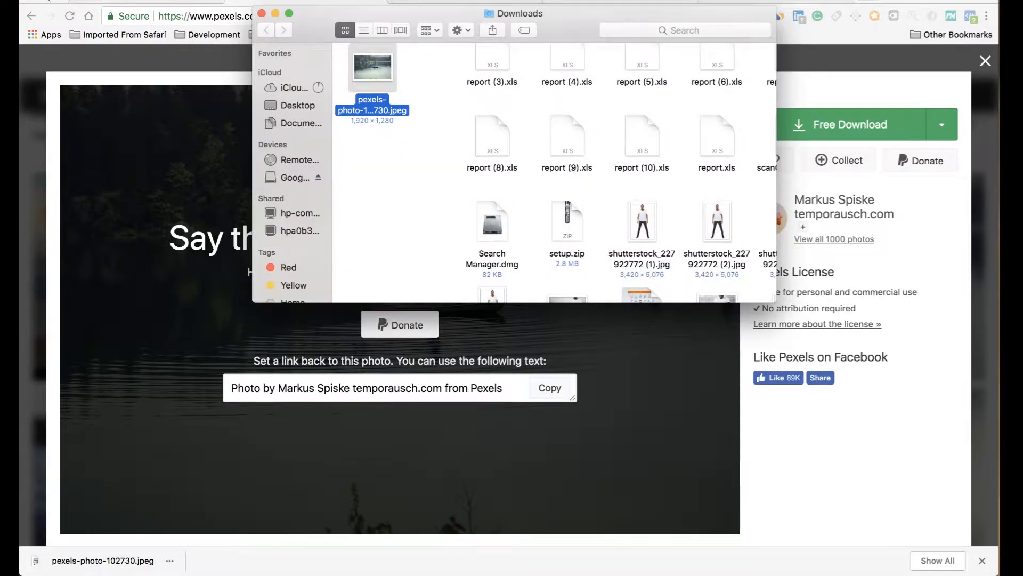
{"action": "left_click", "coordinate": [43, 0]}
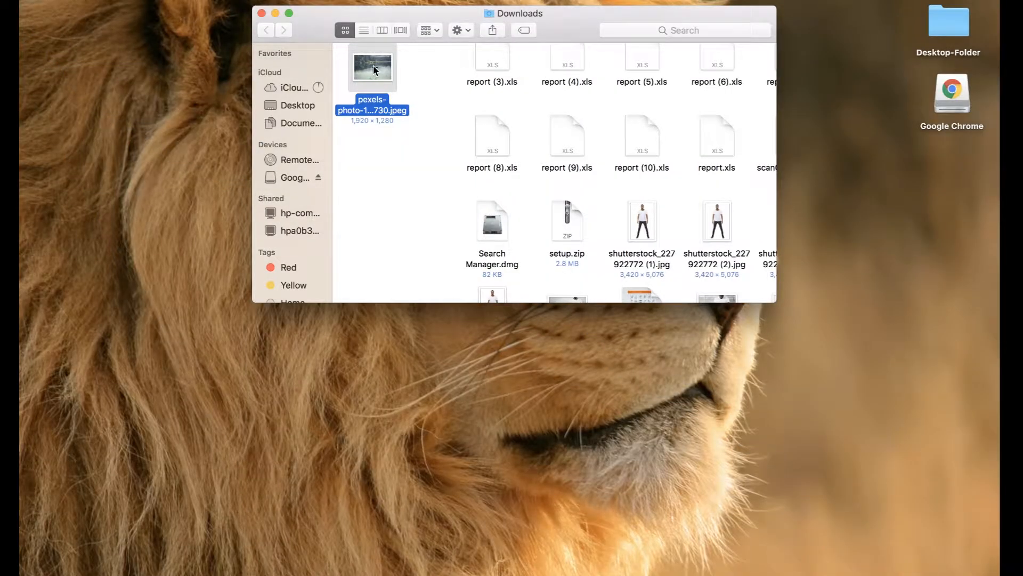
{"action": "left_click_drag", "start_coordinate": [374, 70], "coordinate": [172, 68]}
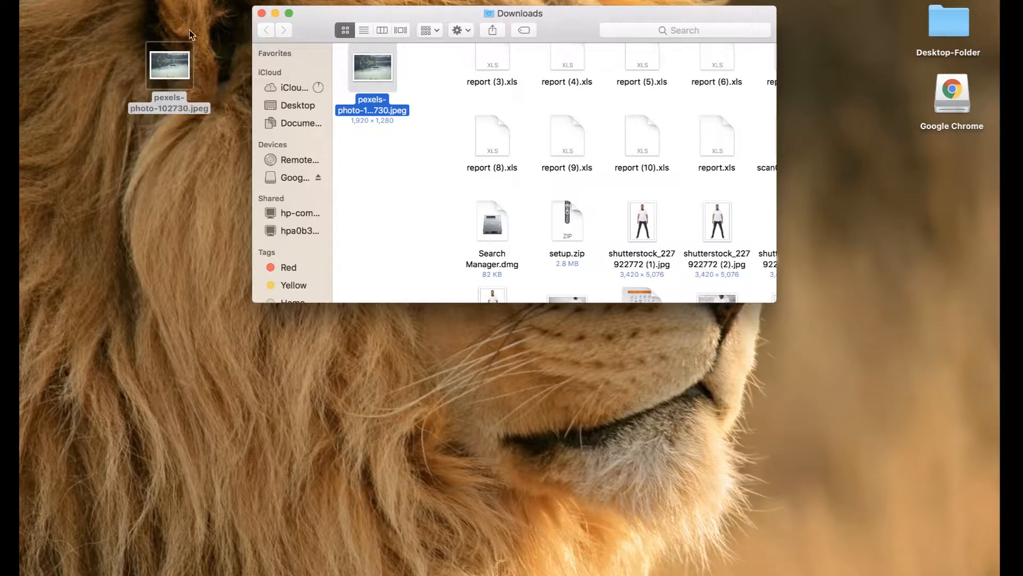
{"action": "left_click", "coordinate": [261, 14]}
{"action": "left_click", "coordinate": [728, 339]}
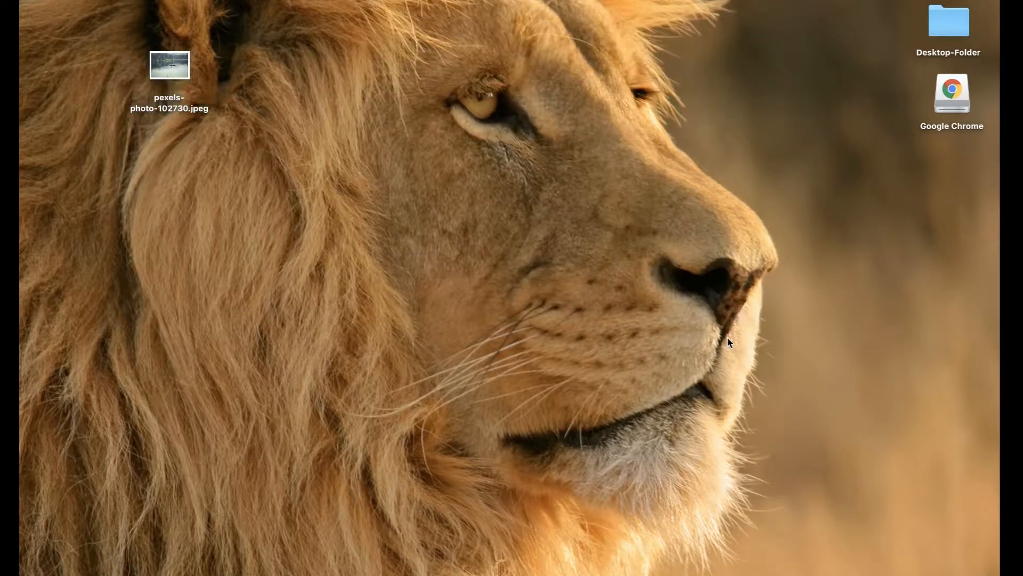
{"action": "mouse_move", "coordinate": [974, 566]}
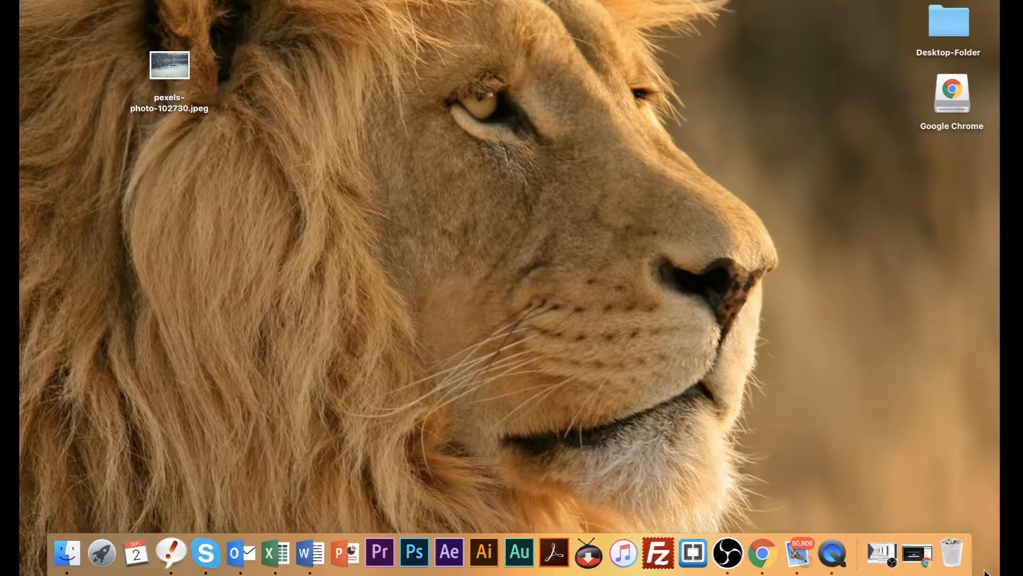
{"action": "left_click", "coordinate": [918, 556]}
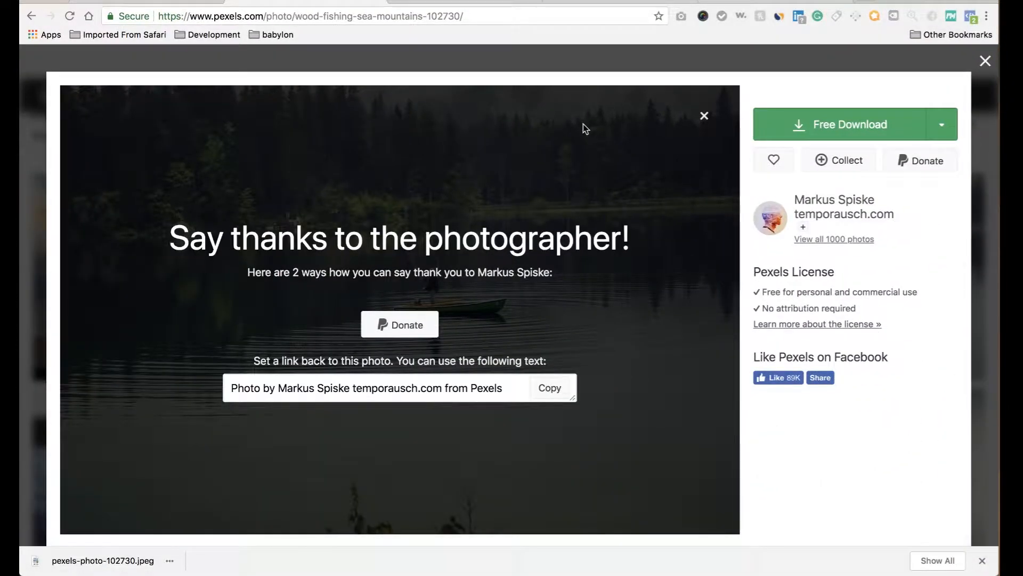
Return to the Shopify theme editor and open the Slideshow section's settings.
{"action": "left_click", "coordinate": [985, 62]}
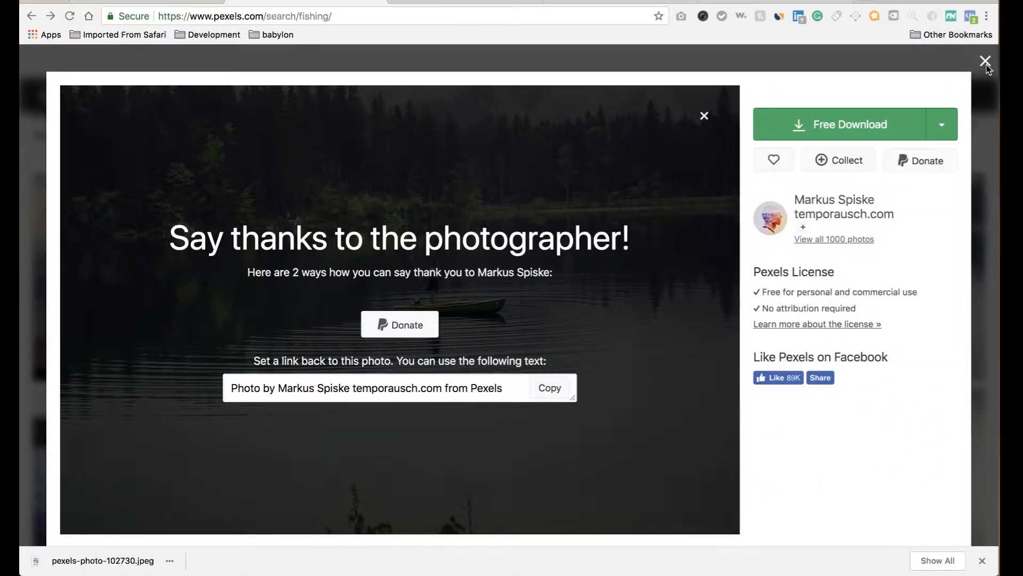
{"action": "left_click", "coordinate": [150, 2]}
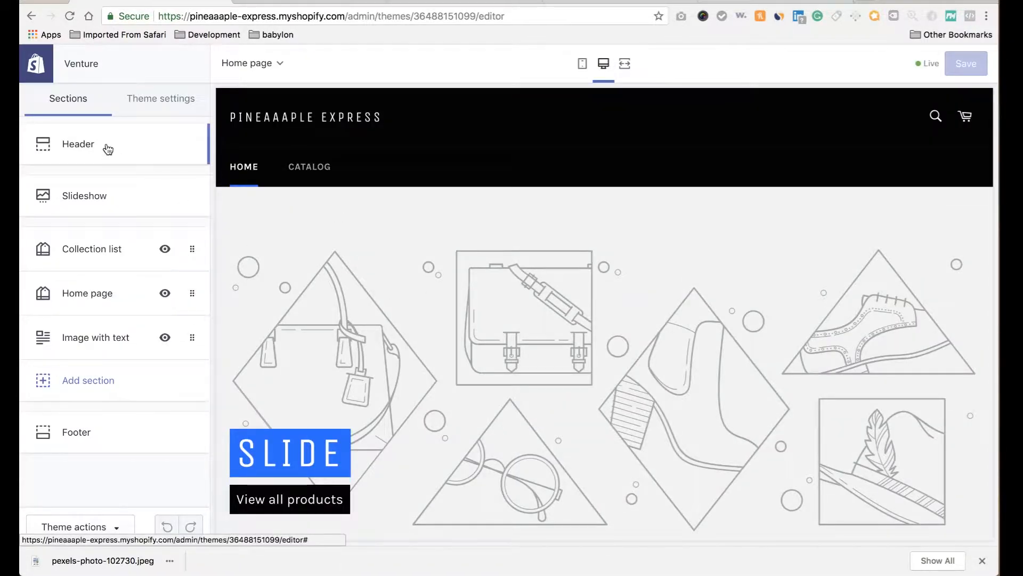
{"action": "left_click", "coordinate": [107, 146]}
{"action": "left_click", "coordinate": [30, 64]}
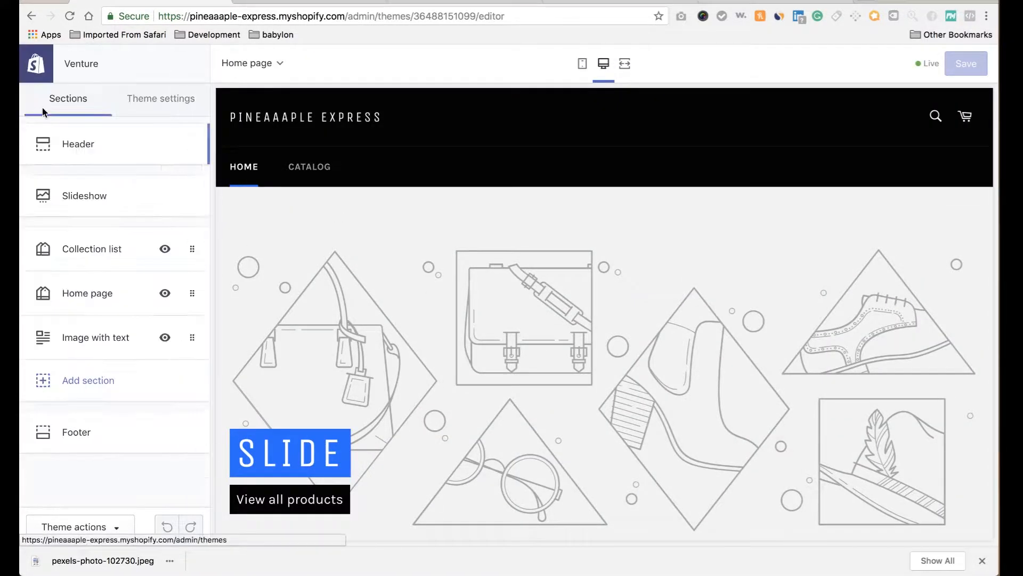
{"action": "left_click", "coordinate": [85, 196]}
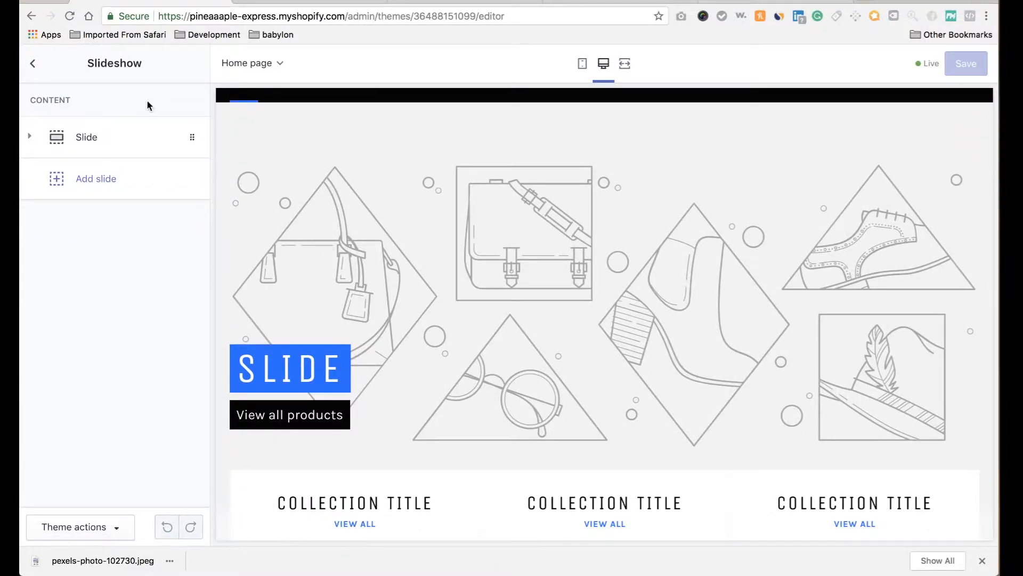
Upload pexels-photo-102730.jpeg from the computer as the slide's image.
{"action": "left_click", "coordinate": [75, 144]}
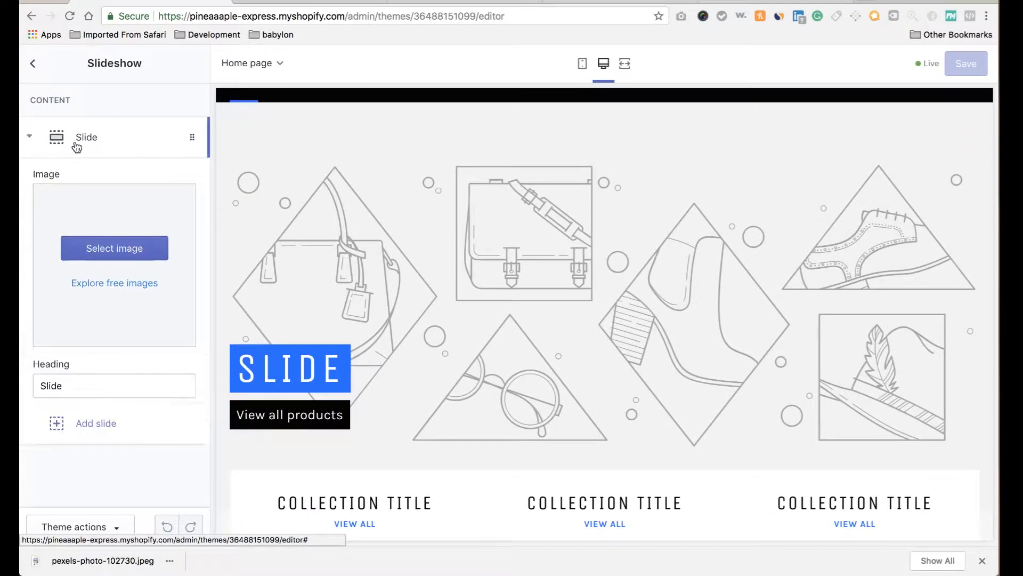
{"action": "left_click", "coordinate": [106, 259]}
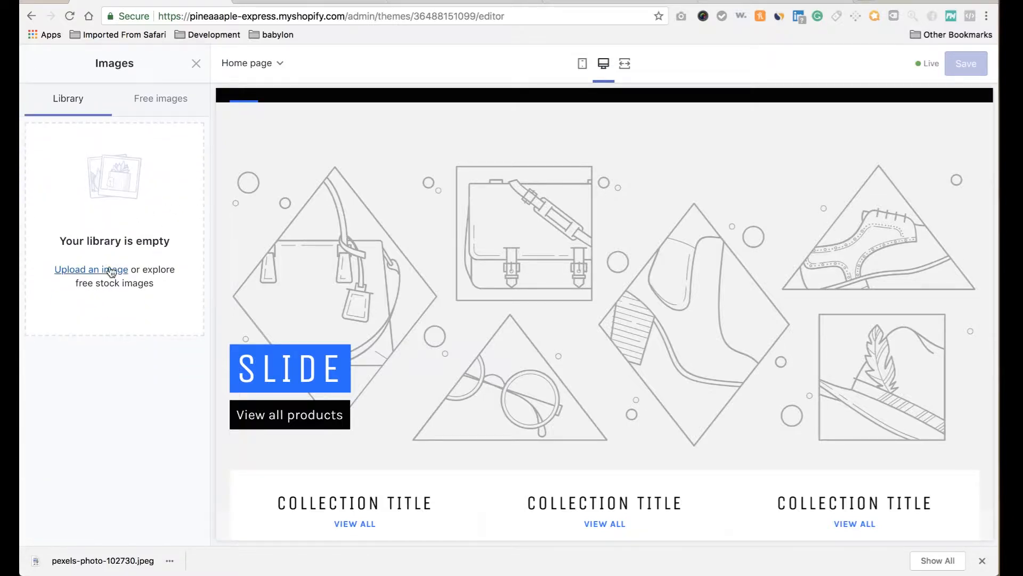
{"action": "left_click", "coordinate": [111, 271]}
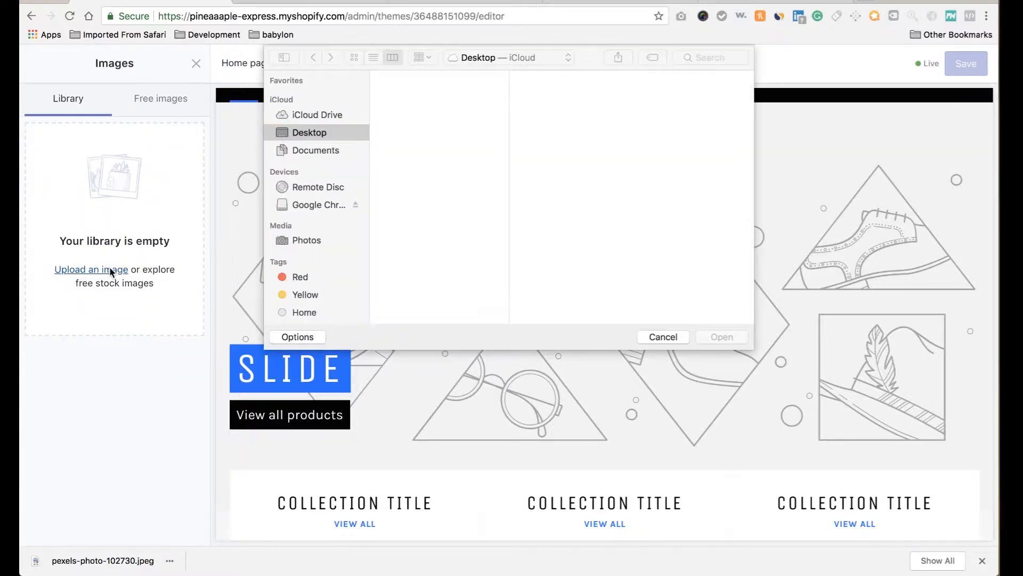
{"action": "left_click", "coordinate": [447, 105]}
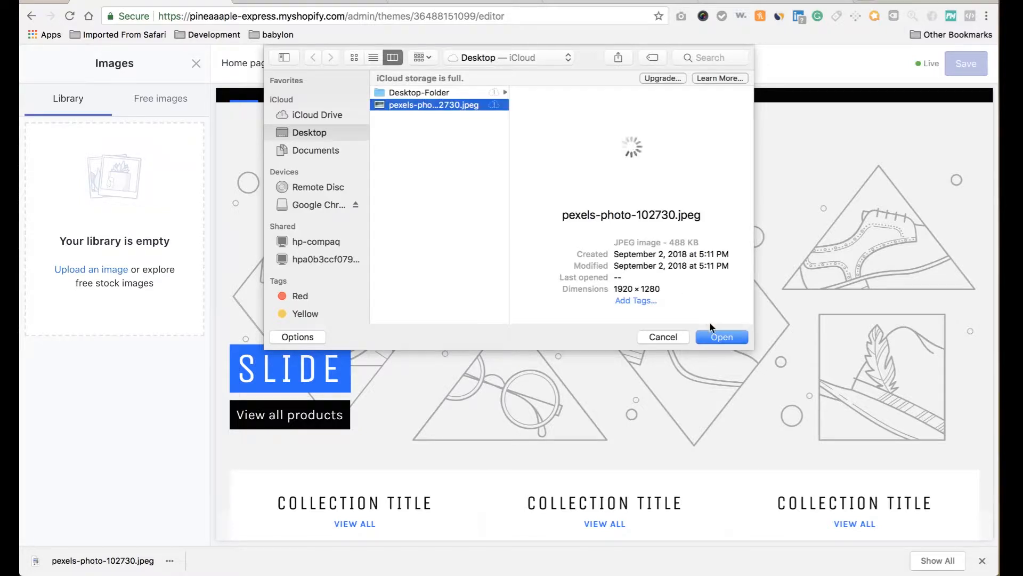
{"action": "left_click", "coordinate": [730, 342]}
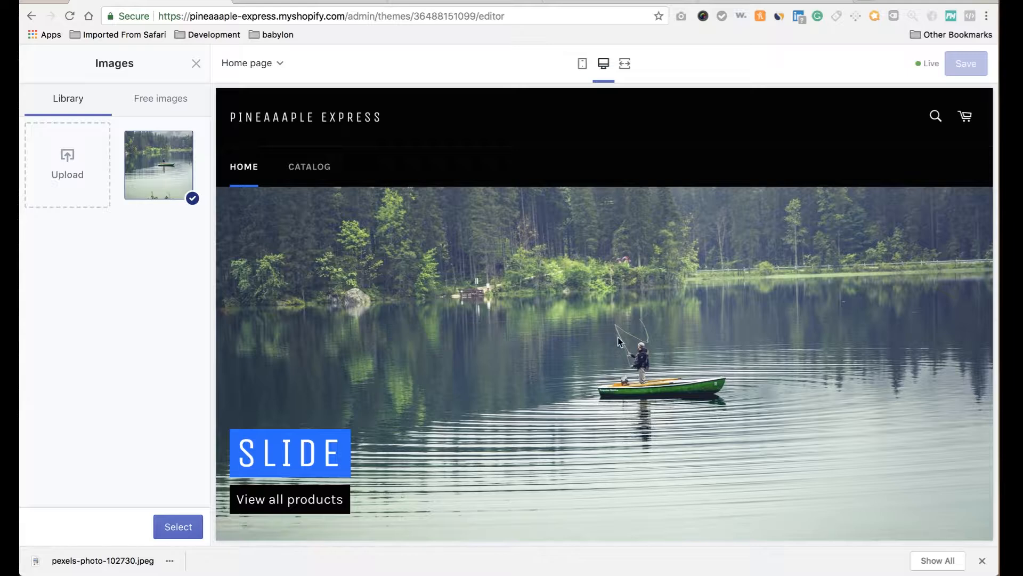
Replace the 'fishing' search on Pexels with a search for 'outdoors'.
{"action": "key", "text": "ctrl+Tab"}
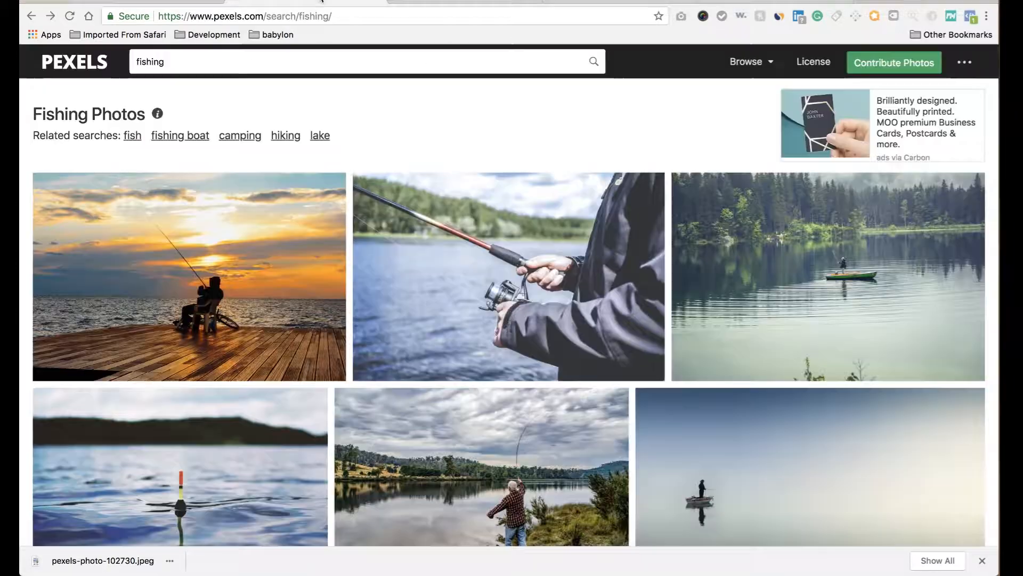
{"action": "left_click", "coordinate": [344, 56]}
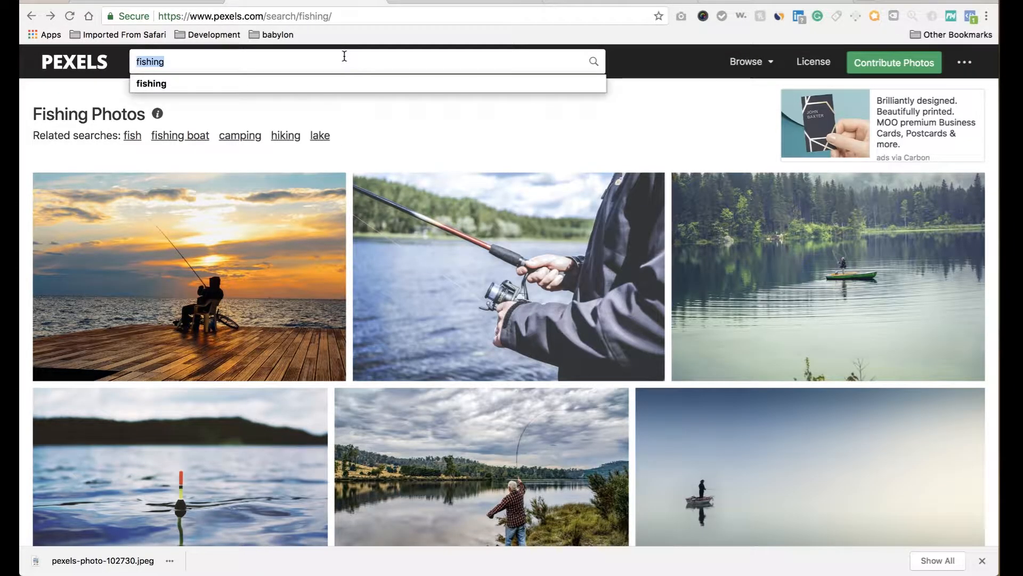
{"action": "key", "text": "BackSpace"}
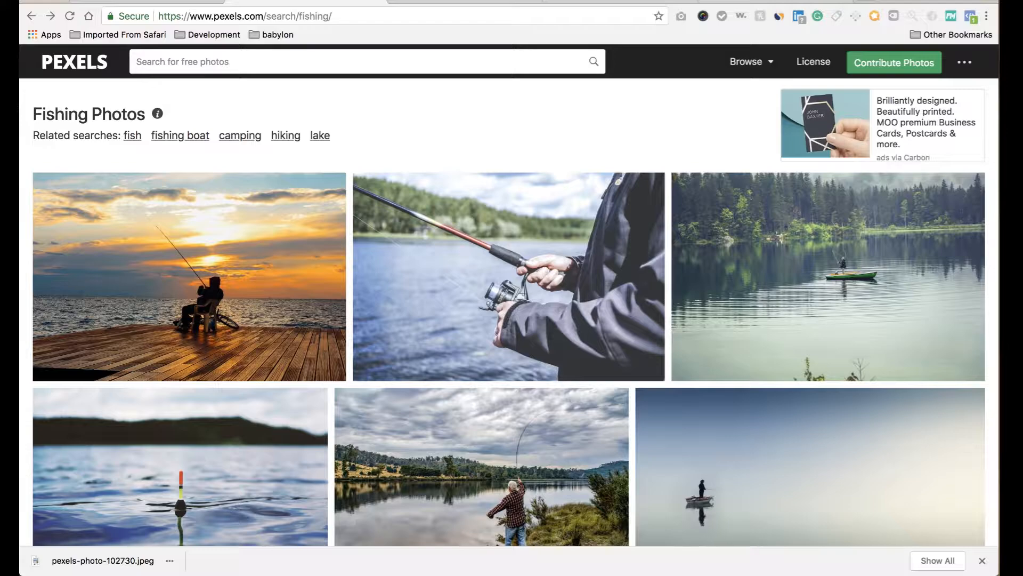
{"action": "type", "text": "outdoor"}
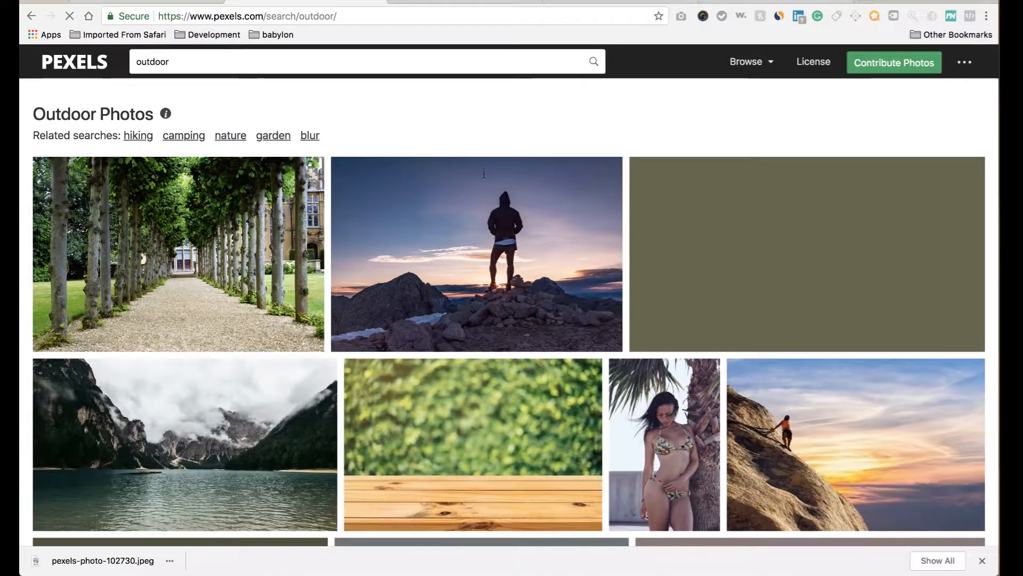
{"action": "scroll", "coordinate": [484, 176], "scroll_direction": "down", "scroll_amount": 7}
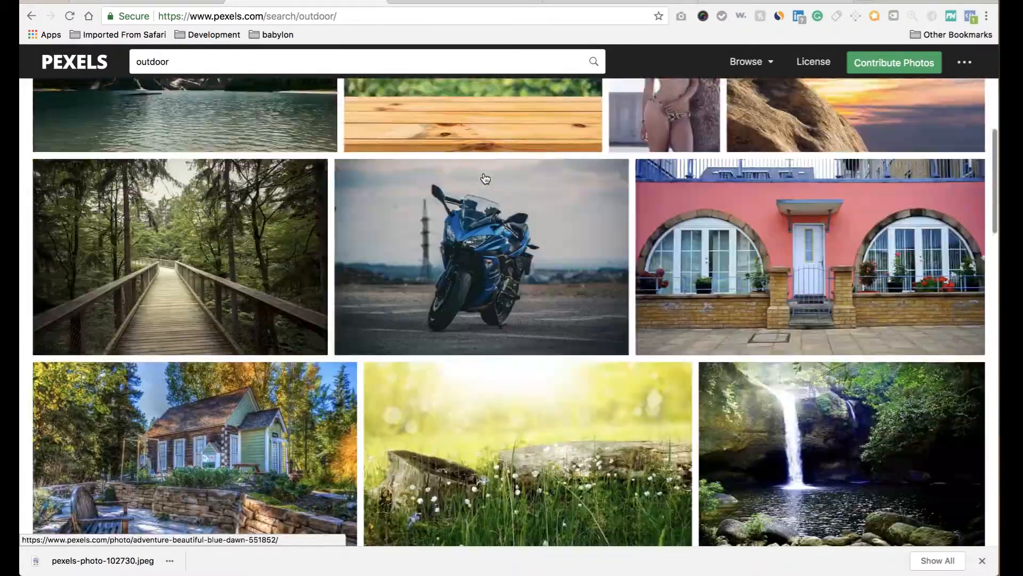
{"action": "scroll", "coordinate": [484, 176], "scroll_direction": "up", "scroll_amount": 7}
{"action": "left_click", "coordinate": [354, 67]}
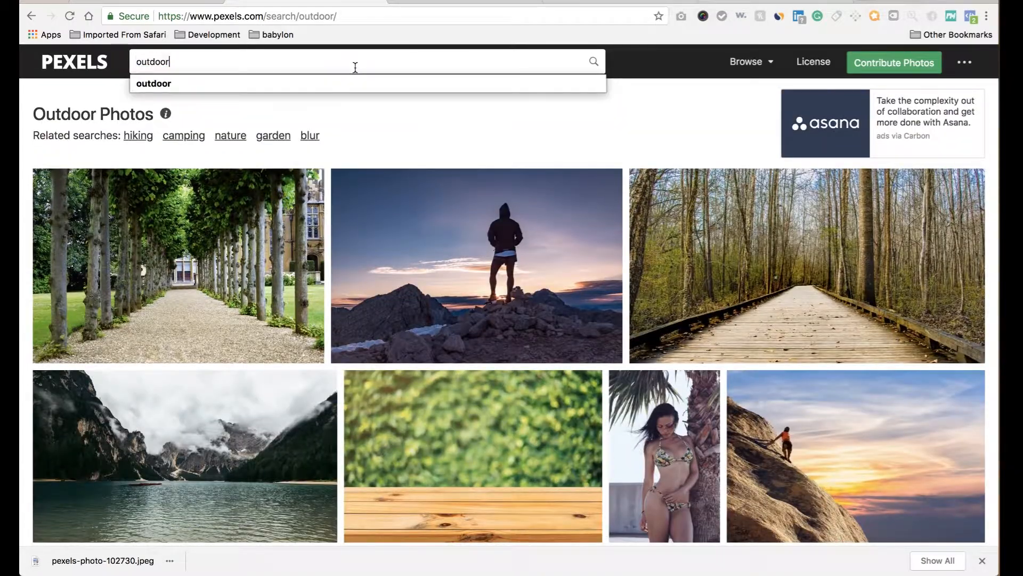
{"action": "type", "text": "s"}
{"action": "key", "text": "Return"}
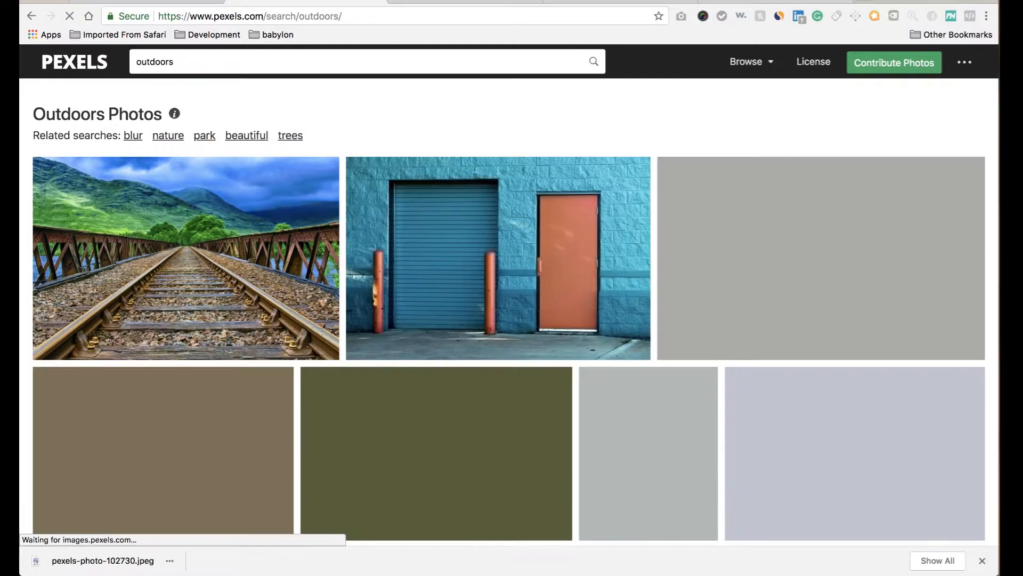
{"action": "scroll", "coordinate": [434, 170], "scroll_direction": "down", "scroll_amount": 15}
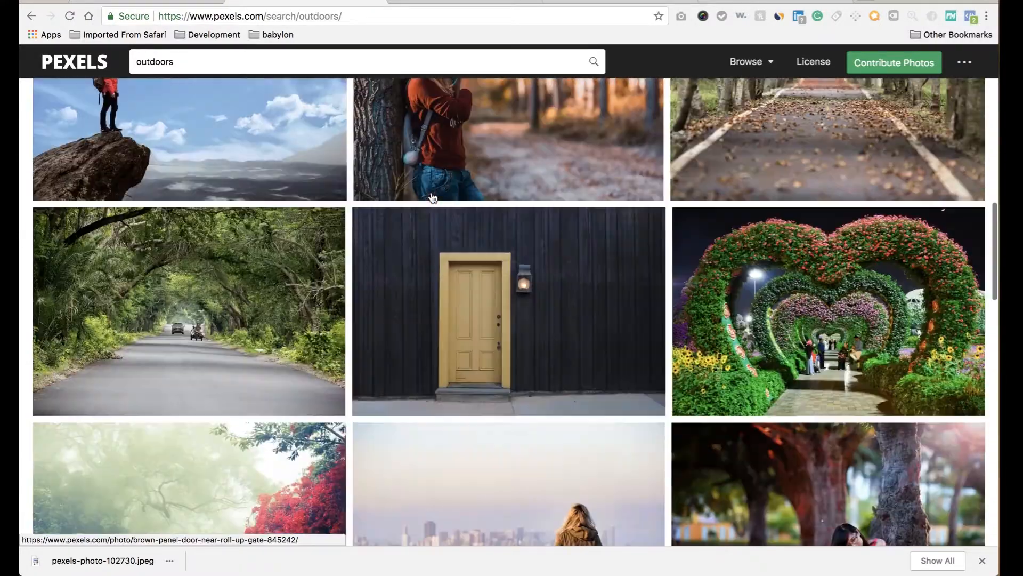
{"action": "scroll", "coordinate": [433, 197], "scroll_direction": "up", "scroll_amount": 3}
Download the hiker-on-cliff photo at Large (1920 x 1281) size.
{"action": "left_click", "coordinate": [213, 236]}
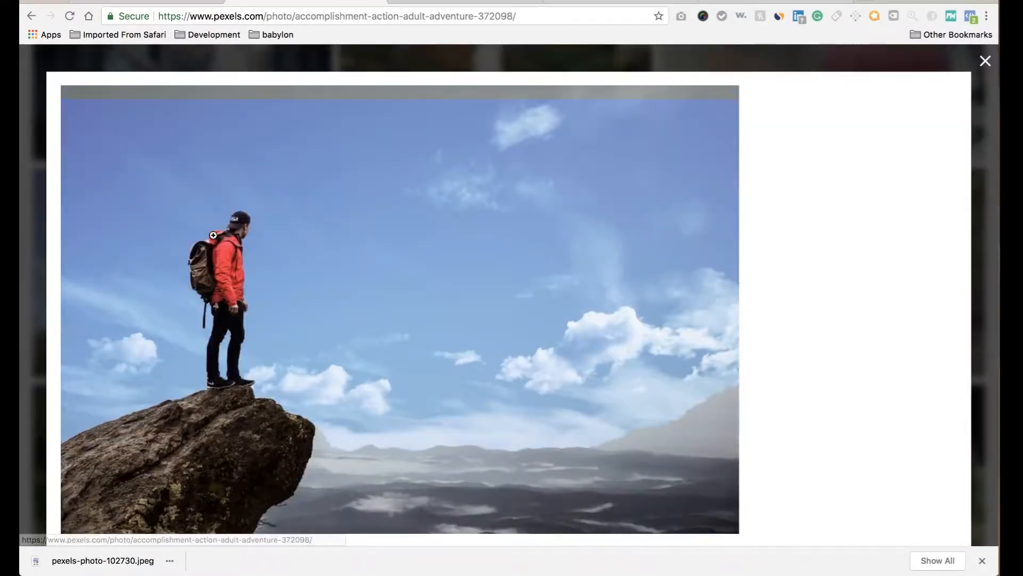
{"action": "left_click", "coordinate": [940, 127]}
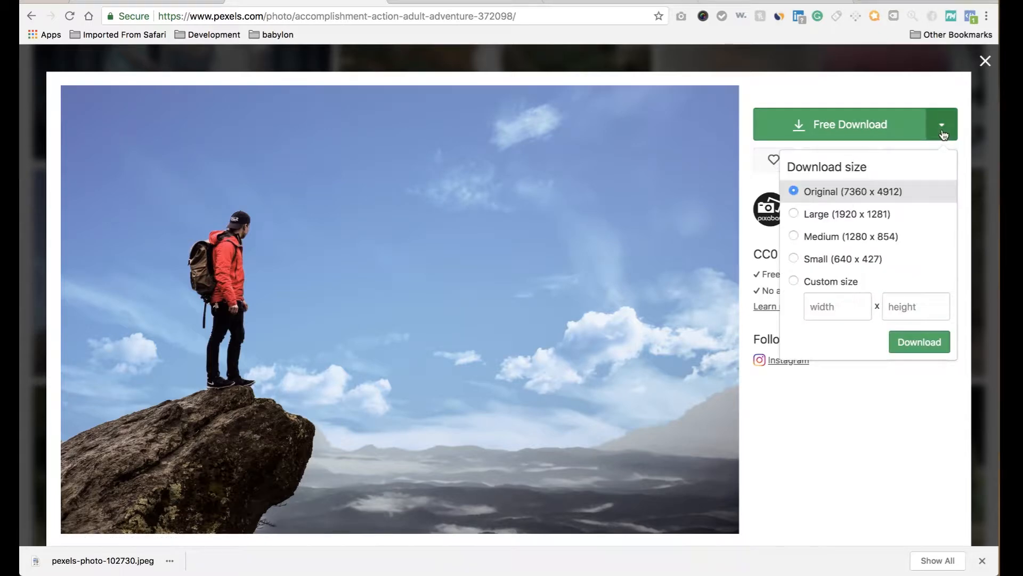
{"action": "left_click", "coordinate": [867, 216]}
{"action": "left_click", "coordinate": [916, 346]}
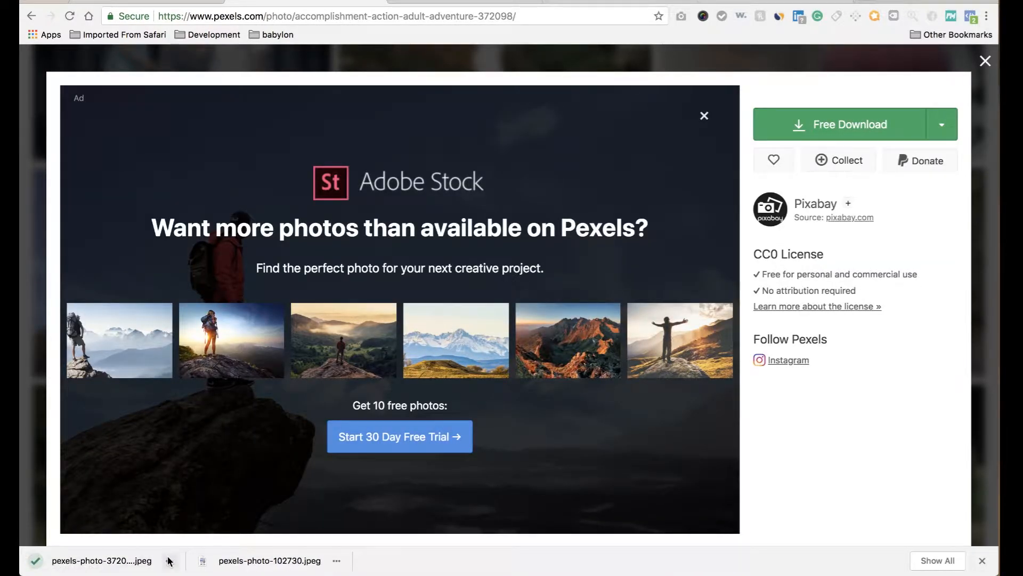
{"action": "left_click", "coordinate": [169, 561]}
Move the downloaded hiker photo from Downloads onto the desktop and restore Chrome.
{"action": "left_click", "coordinate": [203, 521]}
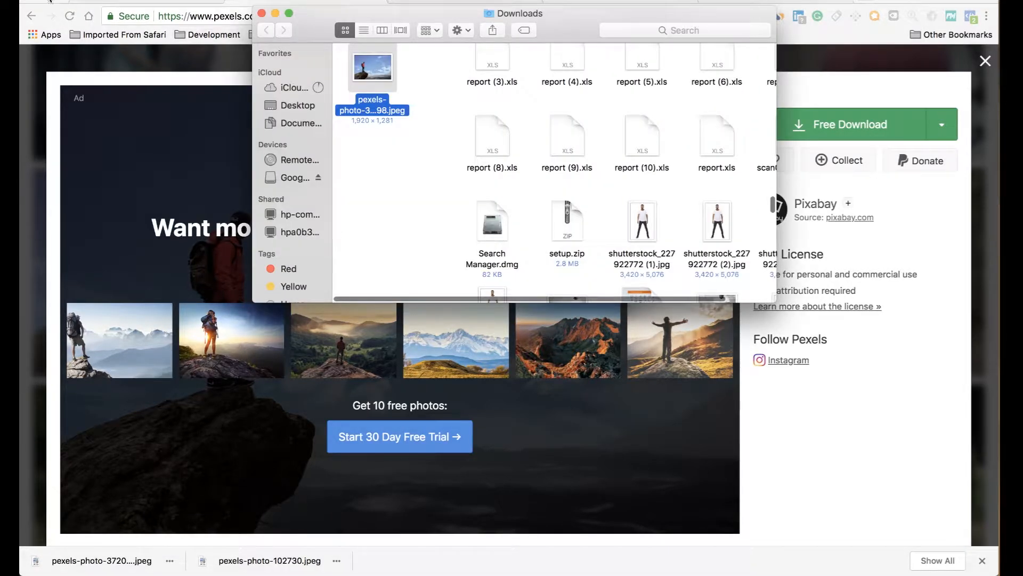
{"action": "left_click", "coordinate": [46, 0]}
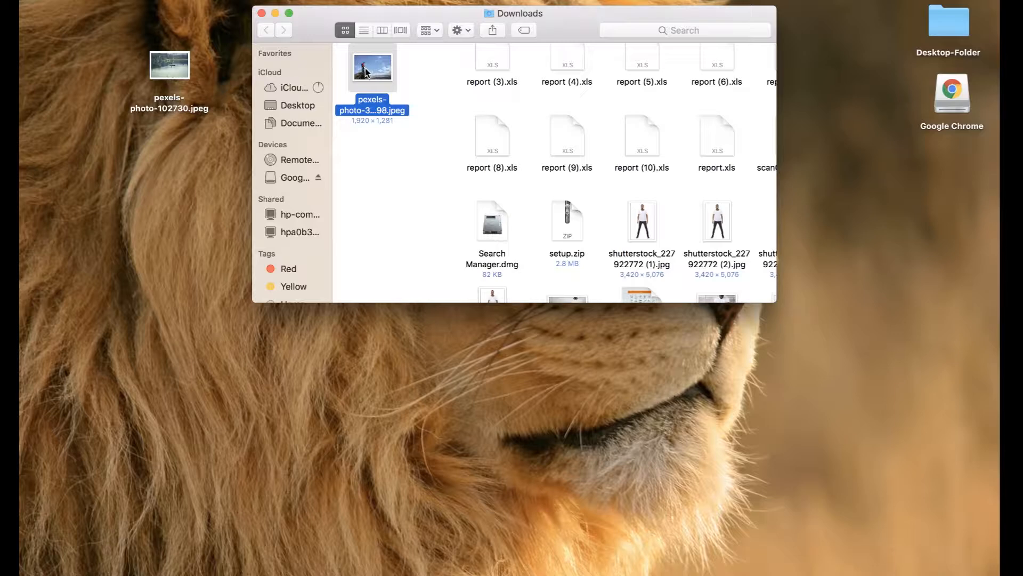
{"action": "left_click_drag", "start_coordinate": [366, 71], "coordinate": [113, 157]}
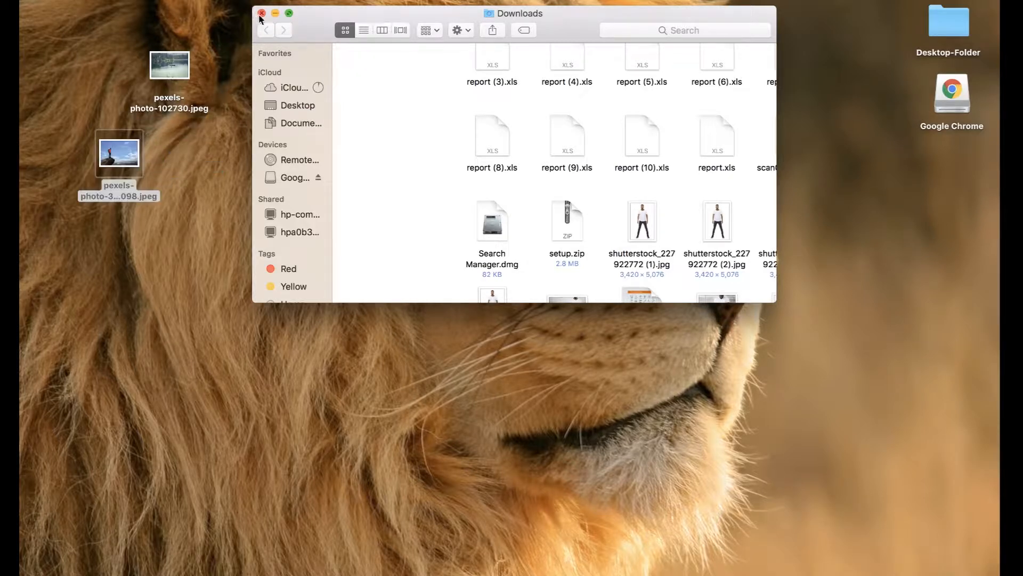
{"action": "left_click", "coordinate": [261, 14]}
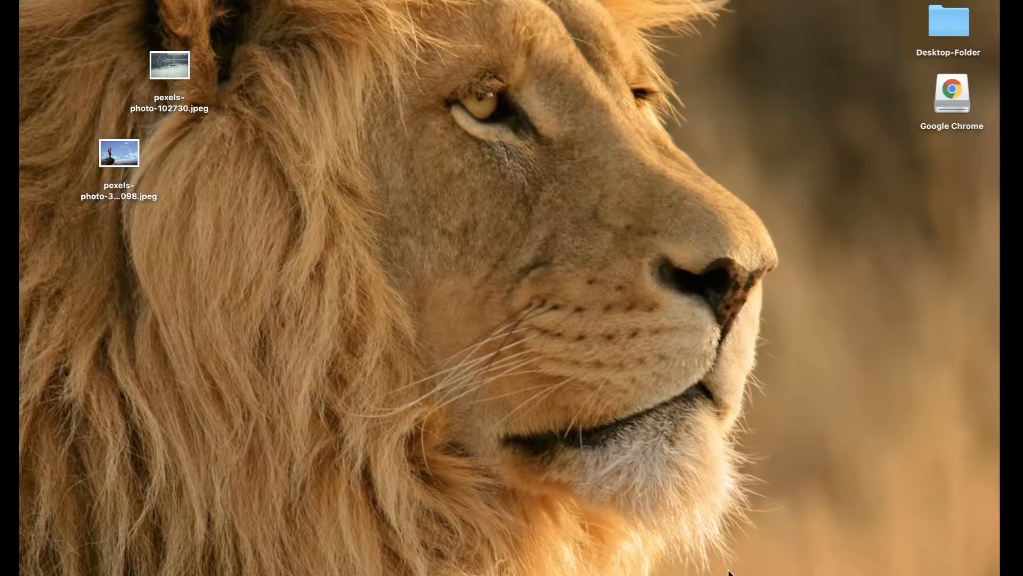
{"action": "left_click", "coordinate": [849, 554]}
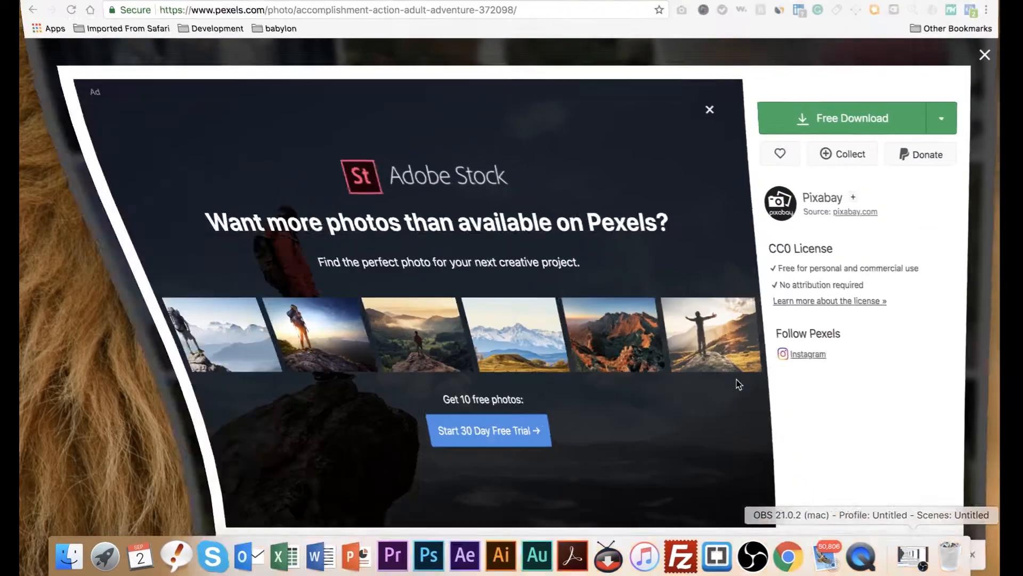
Upload pexels-photo-372098.jpeg and select it as the slide image instead of the lake photo.
{"action": "left_click", "coordinate": [171, 1]}
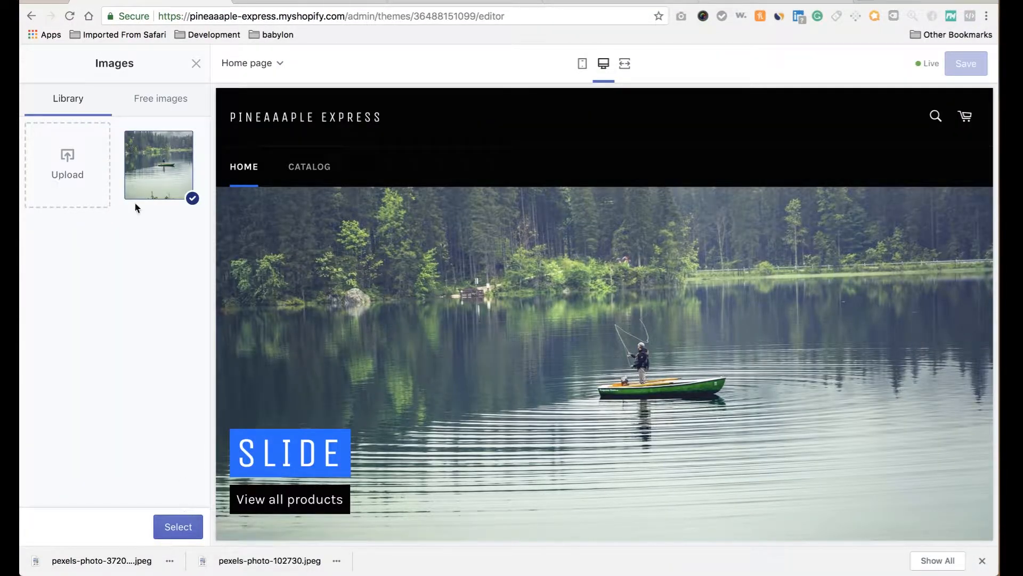
{"action": "left_click", "coordinate": [68, 164]}
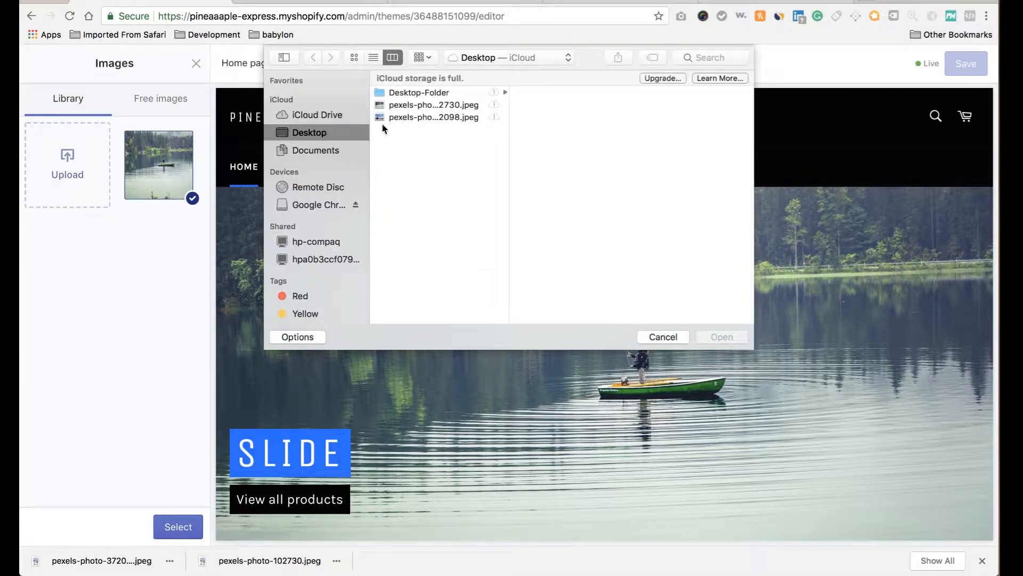
{"action": "left_click", "coordinate": [409, 118]}
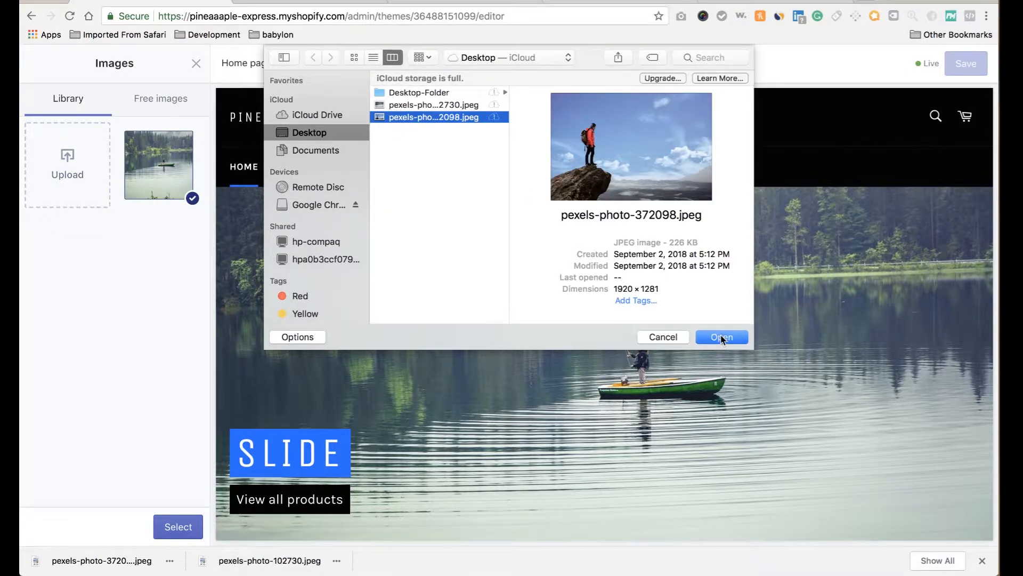
{"action": "left_click", "coordinate": [722, 338]}
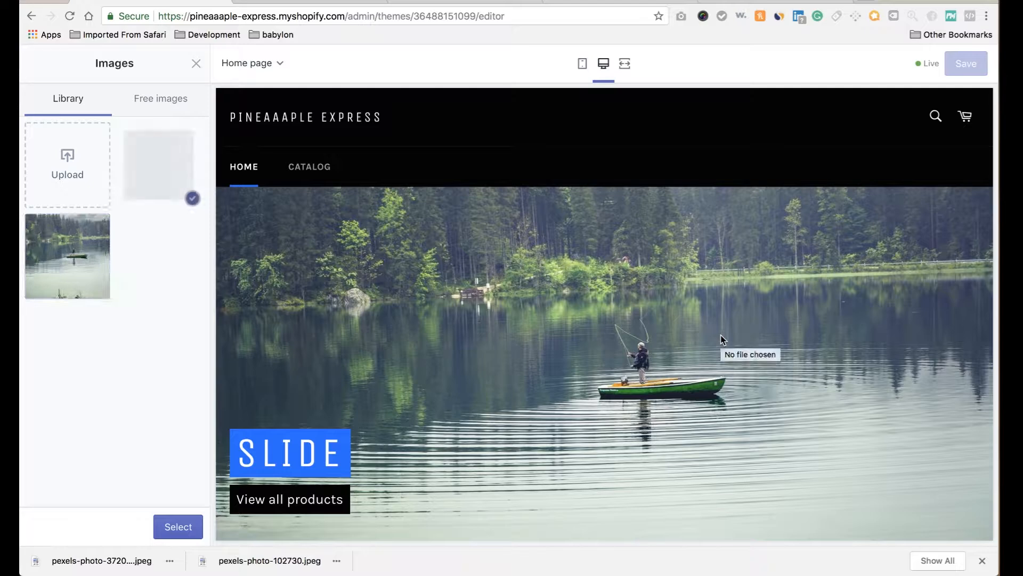
{"action": "scroll", "coordinate": [655, 425], "scroll_direction": "down", "scroll_amount": 3}
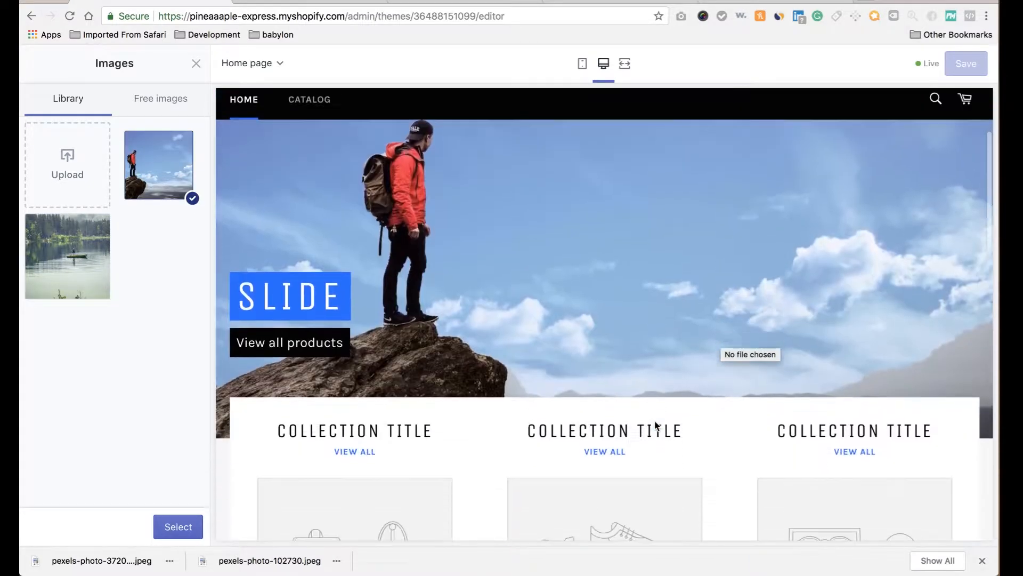
{"action": "scroll", "coordinate": [655, 425], "scroll_direction": "up", "scroll_amount": 3}
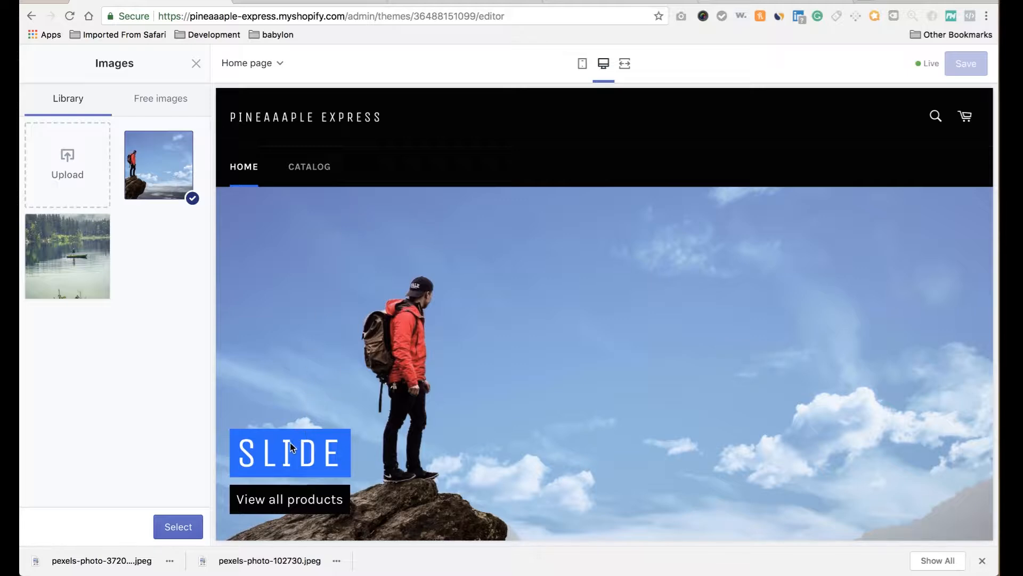
{"action": "left_click", "coordinate": [182, 527]}
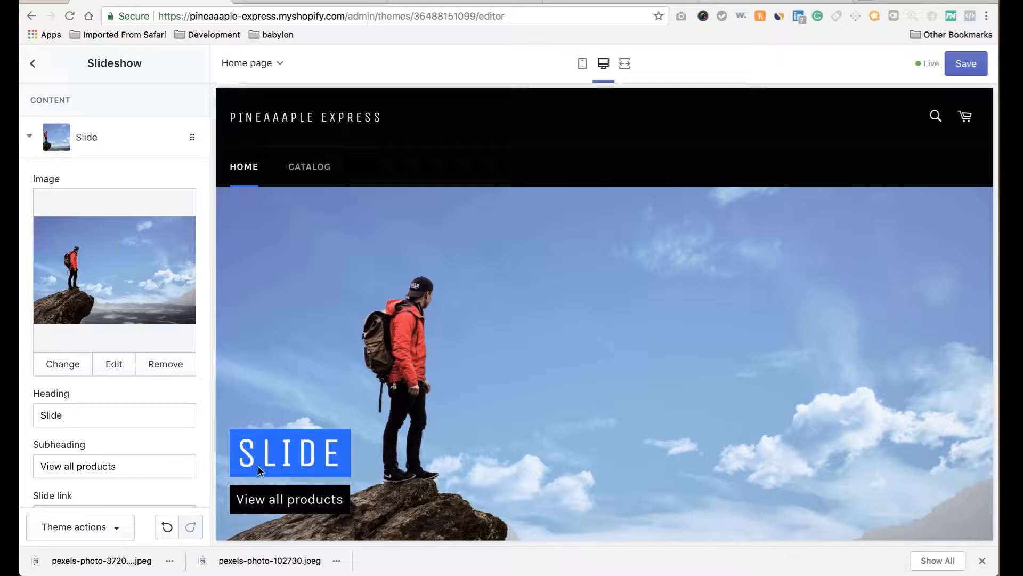
Change the slide heading from 'Slide' to 'Up to 50%'.
{"action": "double_click", "coordinate": [131, 418]}
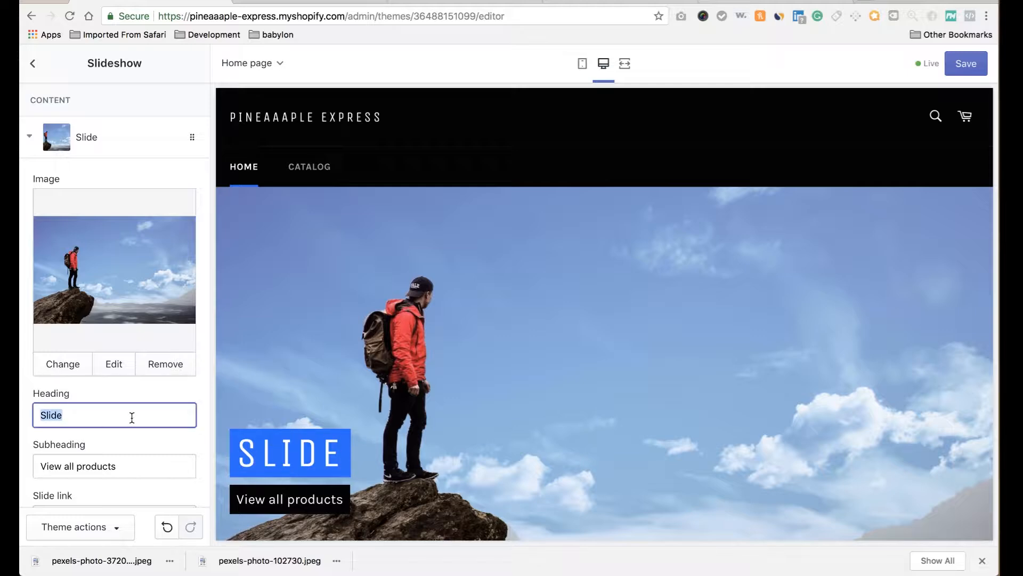
{"action": "type", "text": "Up to 50% off"}
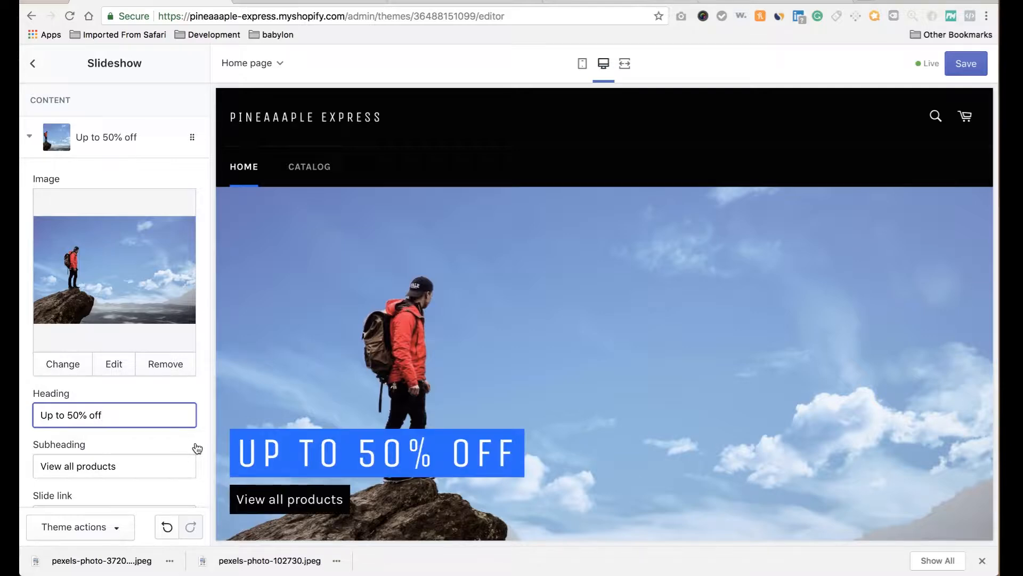
{"action": "scroll", "coordinate": [194, 430], "scroll_direction": "down", "scroll_amount": 5}
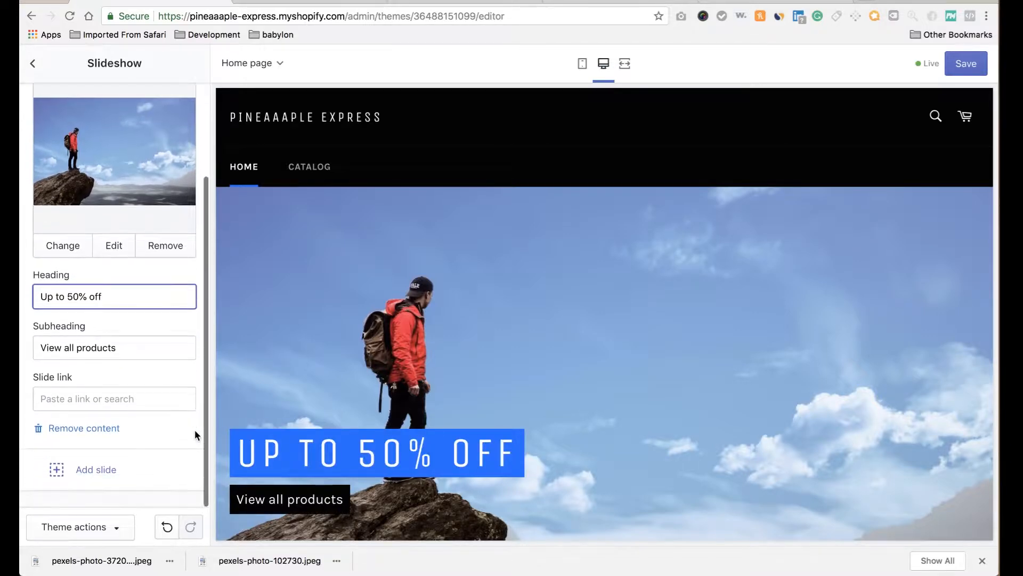
{"action": "scroll", "coordinate": [194, 429], "scroll_direction": "up", "scroll_amount": 4}
{"action": "scroll", "coordinate": [194, 429], "scroll_direction": "up", "scroll_amount": 1}
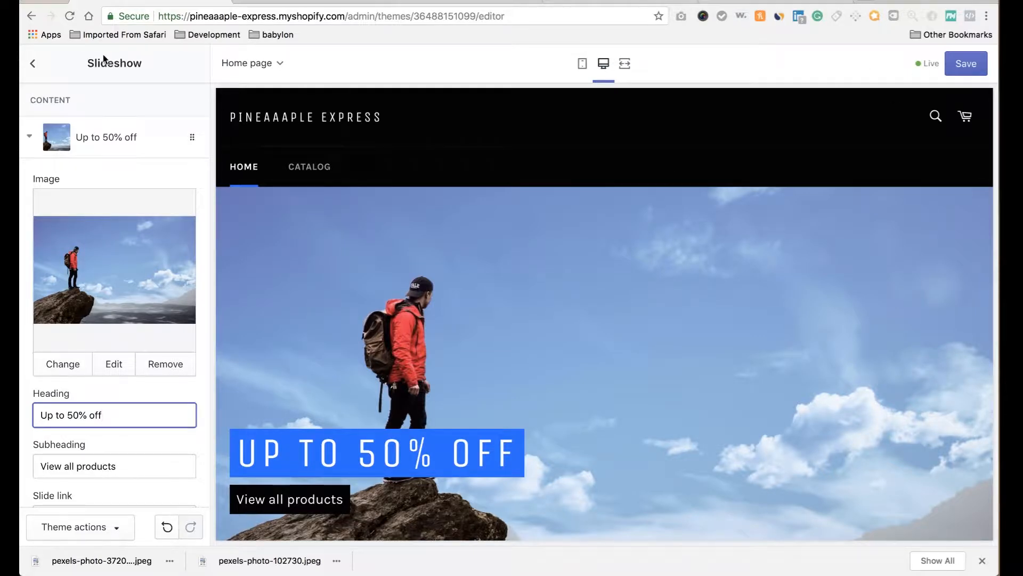
Save the Venture theme changes, review the preview, then move to Free Logo Design.
{"action": "left_click", "coordinate": [33, 63]}
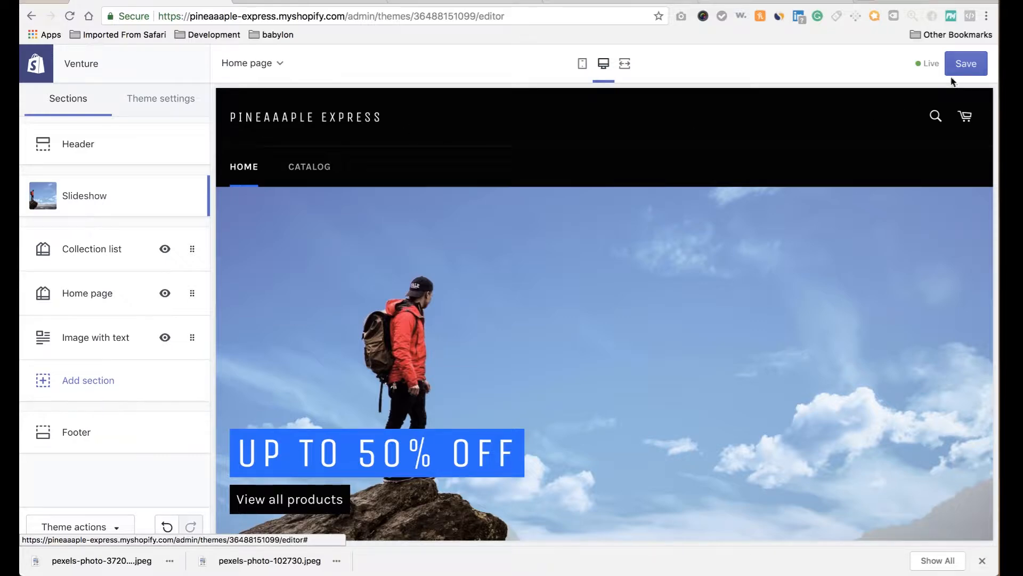
{"action": "left_click", "coordinate": [975, 65]}
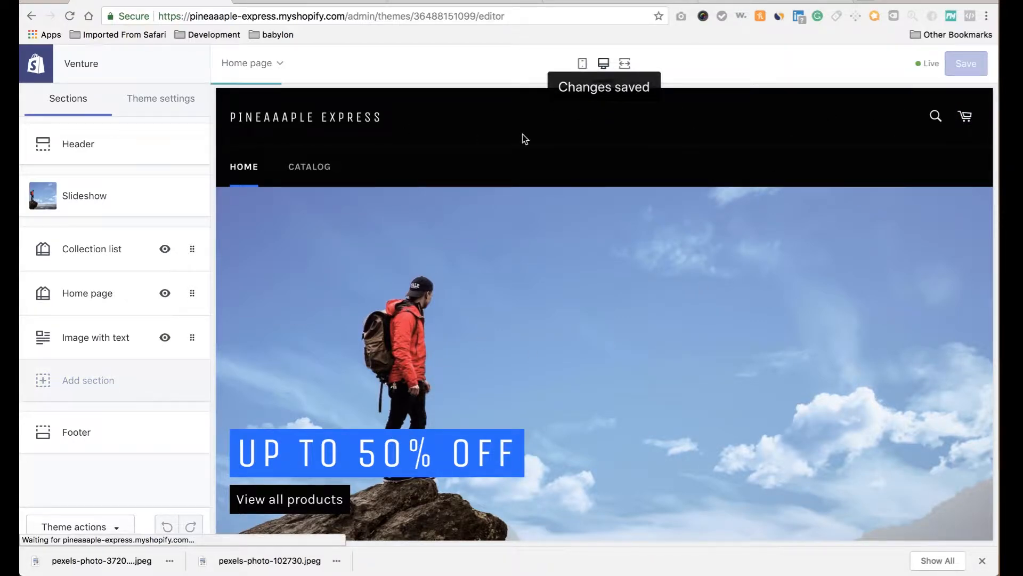
{"action": "scroll", "coordinate": [504, 341], "scroll_direction": "down", "scroll_amount": 10}
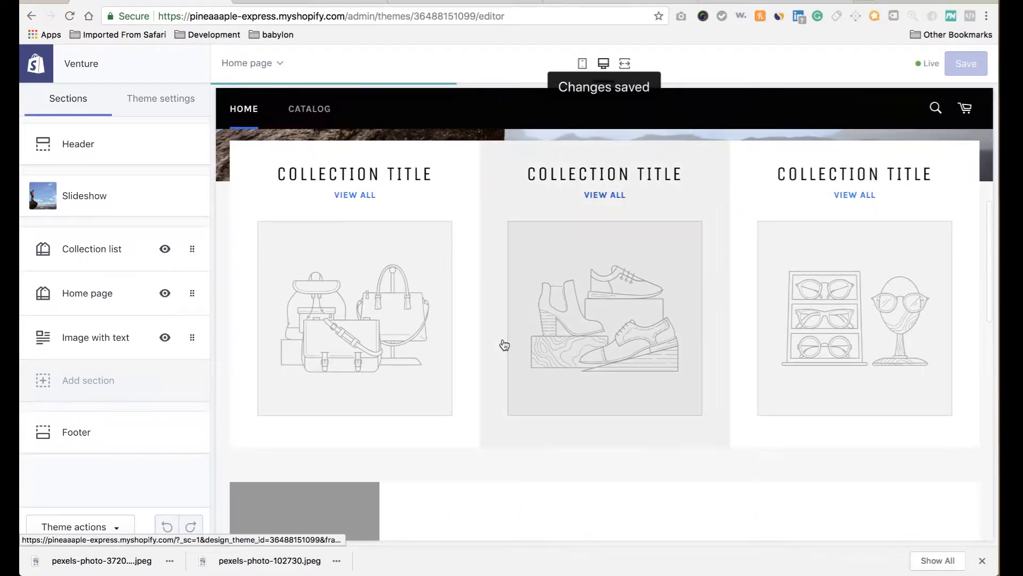
{"action": "scroll", "coordinate": [504, 344], "scroll_direction": "down", "scroll_amount": 3}
{"action": "scroll", "coordinate": [504, 343], "scroll_direction": "up", "scroll_amount": 8}
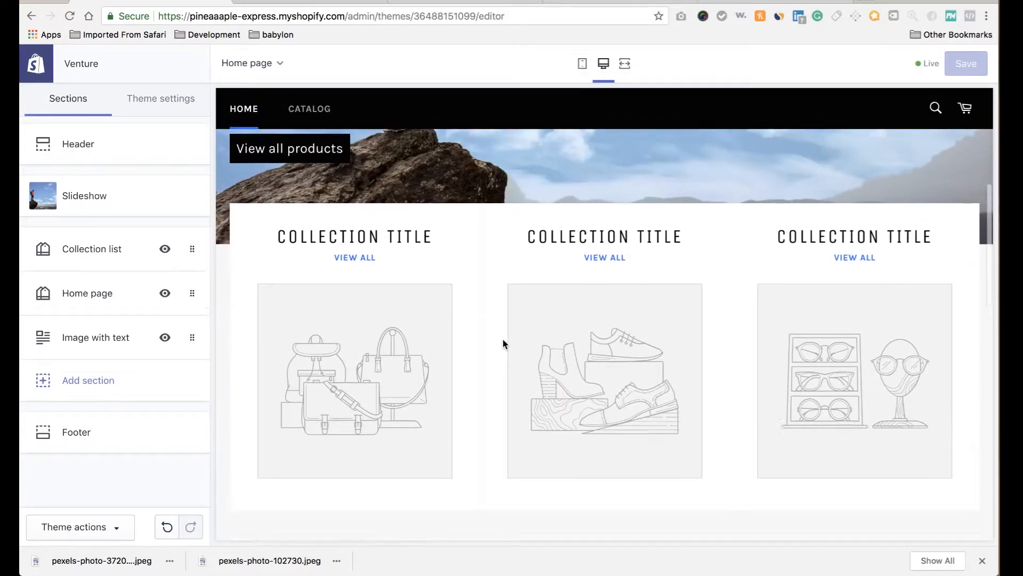
{"action": "scroll", "coordinate": [504, 343], "scroll_direction": "down", "scroll_amount": 2}
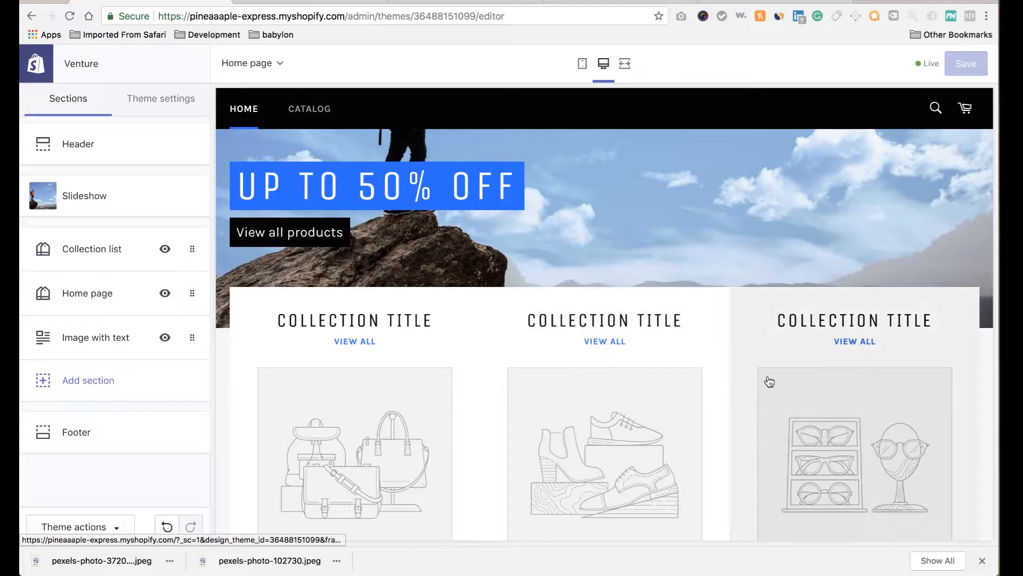
{"action": "scroll", "coordinate": [559, 389], "scroll_direction": "down", "scroll_amount": 10}
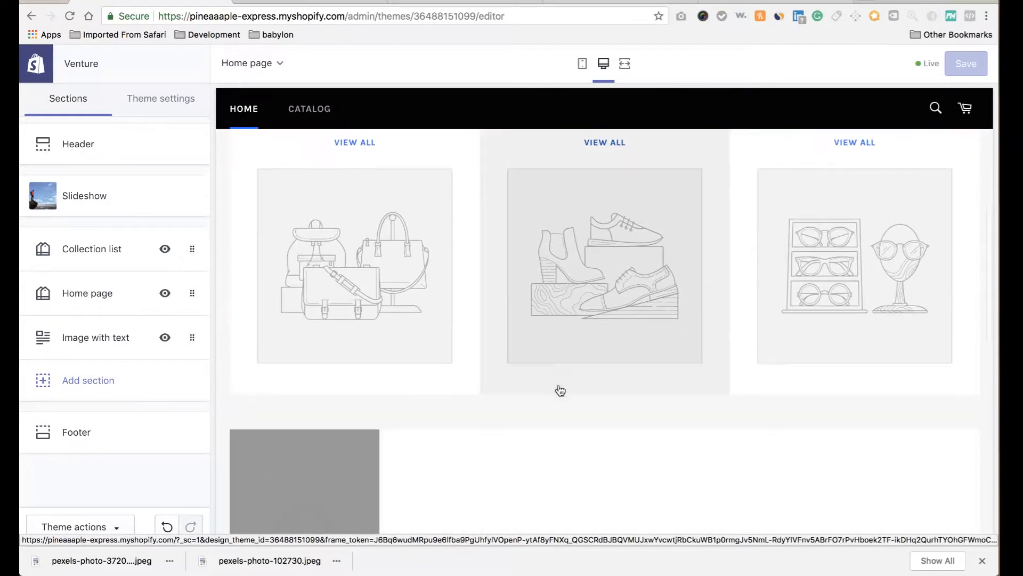
{"action": "scroll", "coordinate": [560, 391], "scroll_direction": "down", "scroll_amount": 7}
{"action": "scroll", "coordinate": [559, 385], "scroll_direction": "up", "scroll_amount": 1}
{"action": "scroll", "coordinate": [559, 385], "scroll_direction": "down", "scroll_amount": 1}
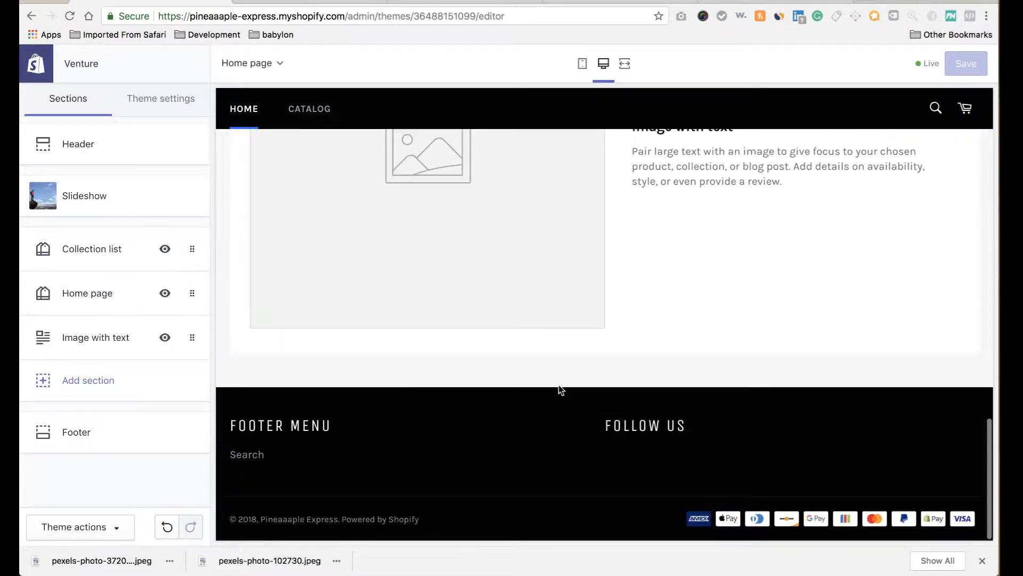
{"action": "scroll", "coordinate": [559, 384], "scroll_direction": "up", "scroll_amount": 20}
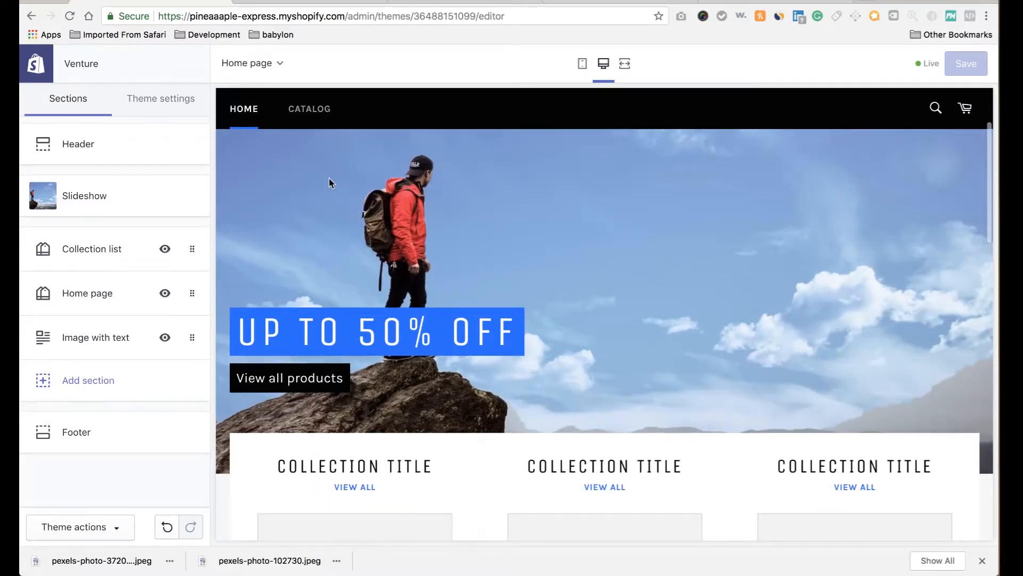
{"action": "left_click", "coordinate": [463, 2]}
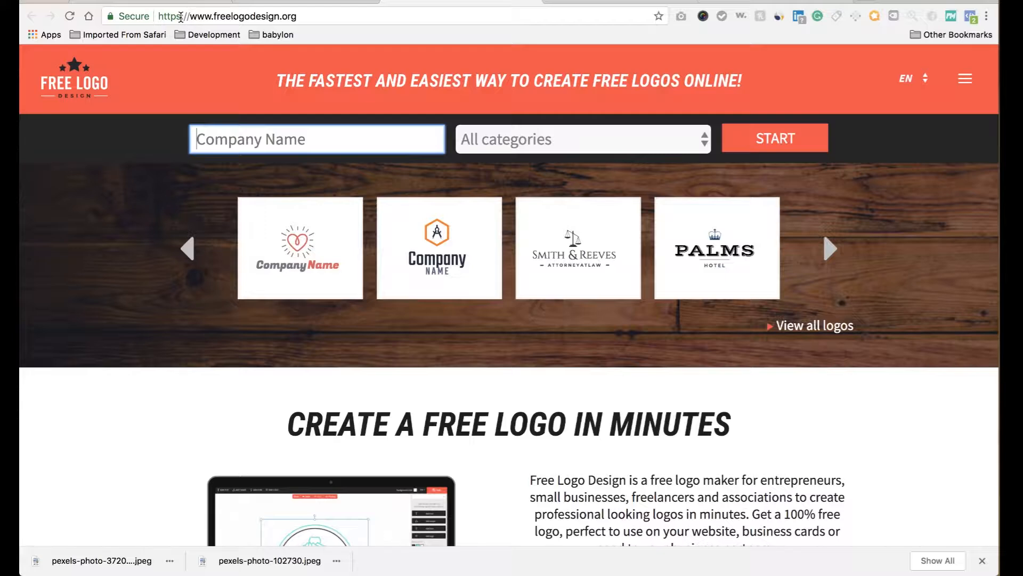
Start a logo for 'Pineaple Express' and add the X-in-a-square template to the canvas.
{"action": "type", "text": "Pine"}
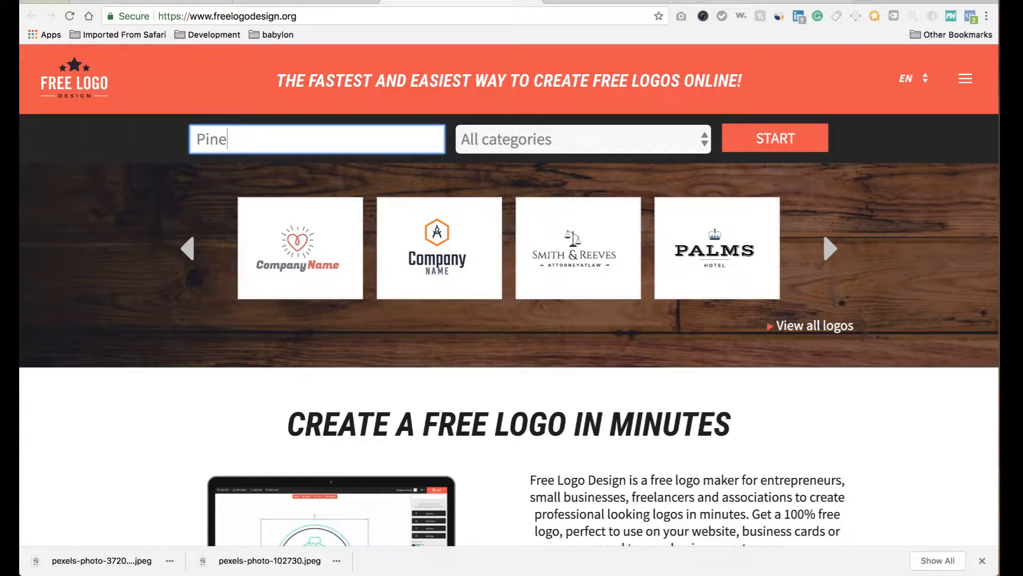
{"action": "type", "text": "fishaaaple"}
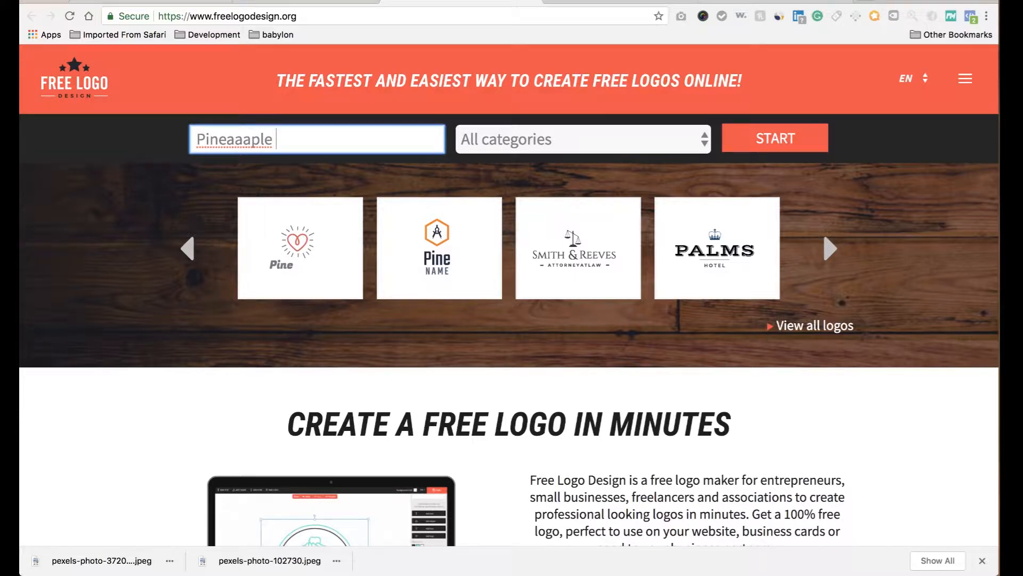
{"action": "type", "text": "xpress"}
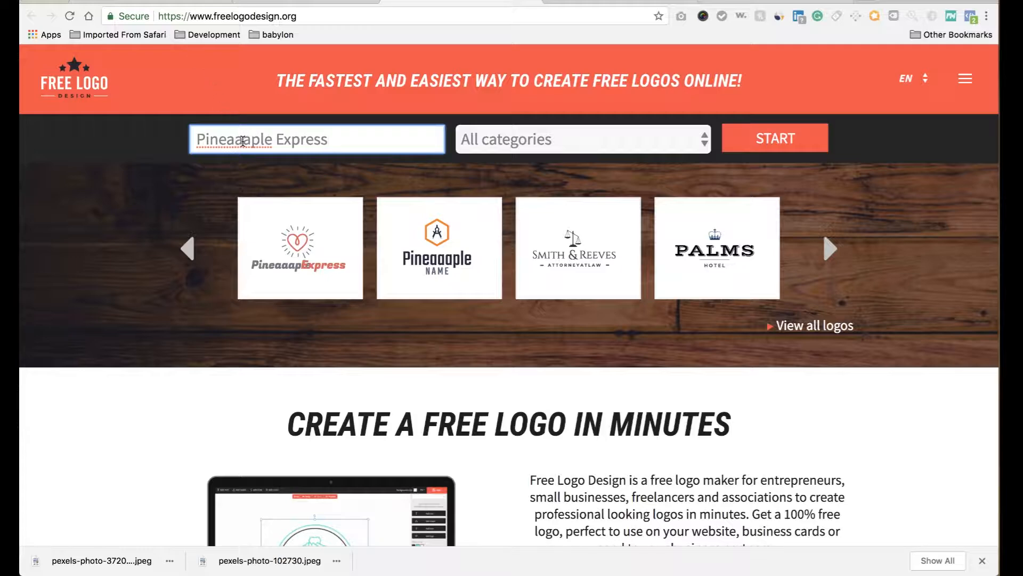
{"action": "key", "text": "BackSpace"}
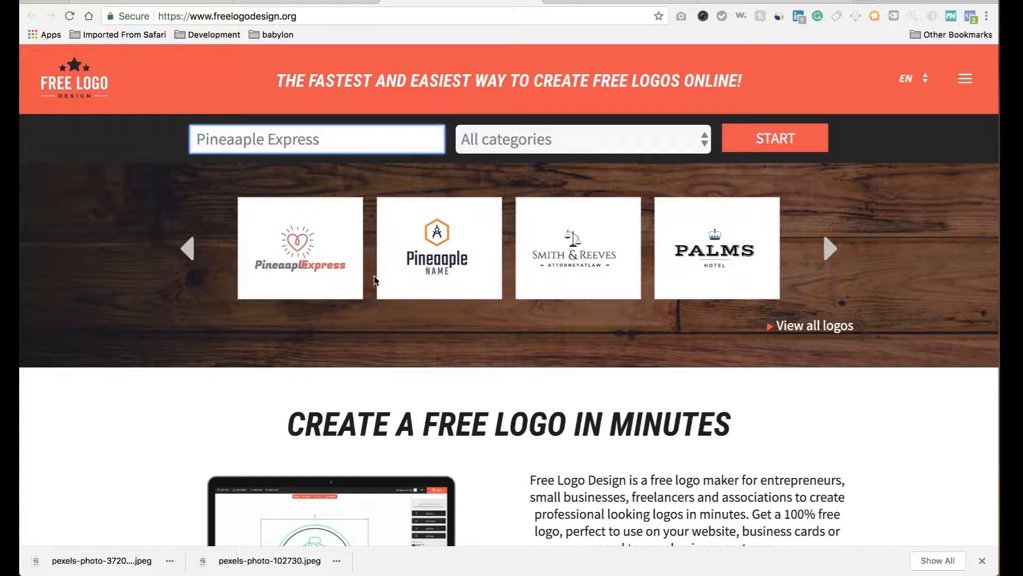
{"action": "left_click", "coordinate": [776, 140]}
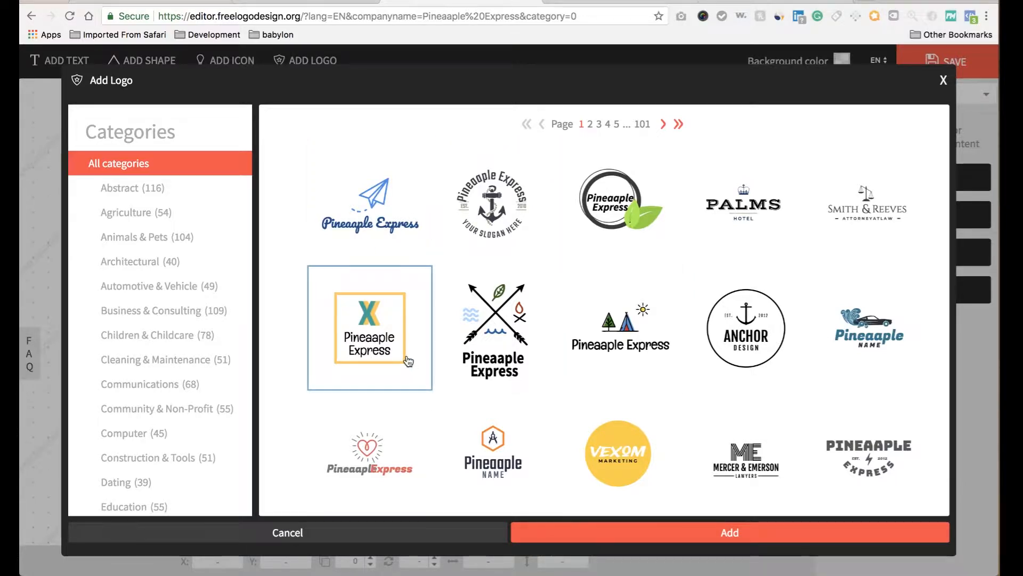
{"action": "scroll", "coordinate": [604, 274], "scroll_direction": "down", "scroll_amount": 1}
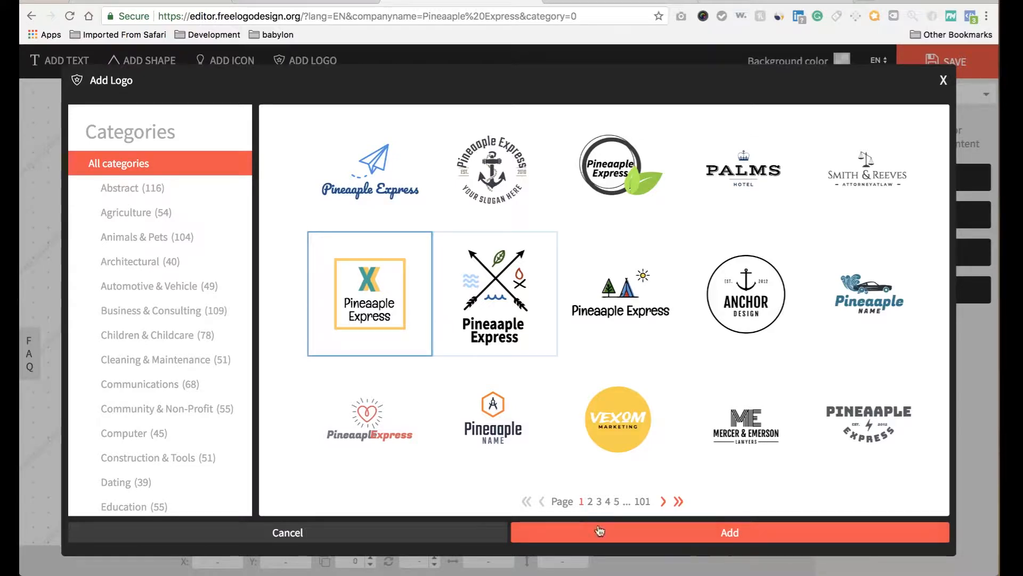
{"action": "left_click", "coordinate": [636, 542]}
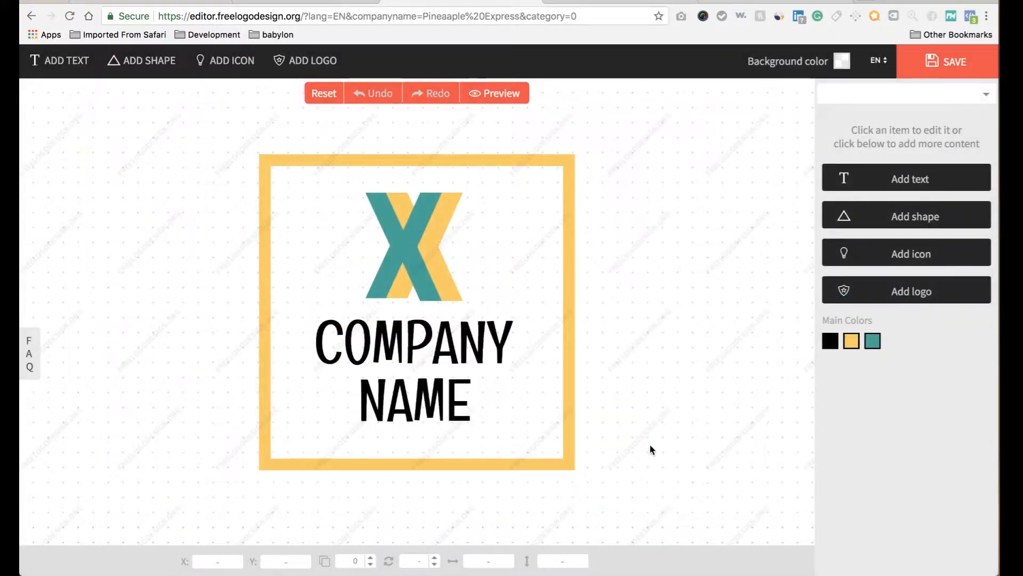
Replace the logo's COMPANY line with 'Pineaaple'.
{"action": "left_click", "coordinate": [461, 285]}
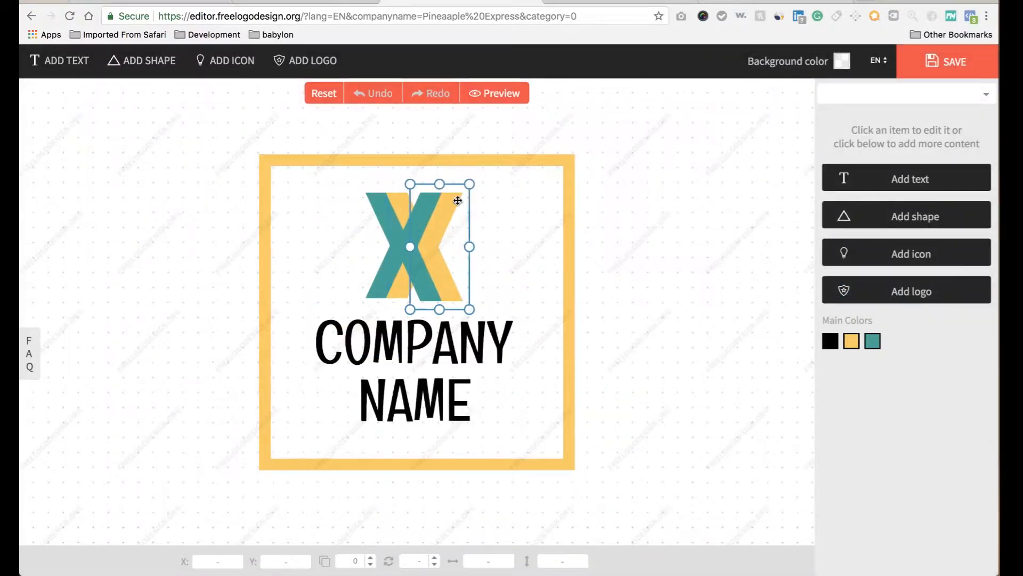
{"action": "left_click", "coordinate": [568, 174]}
{"action": "left_click", "coordinate": [428, 353]}
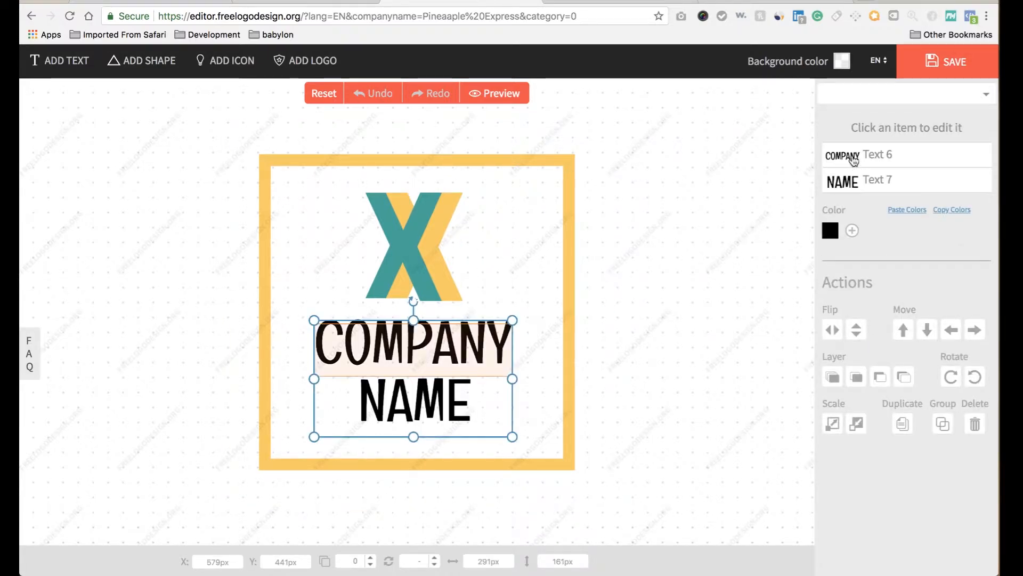
{"action": "left_click", "coordinate": [851, 156]}
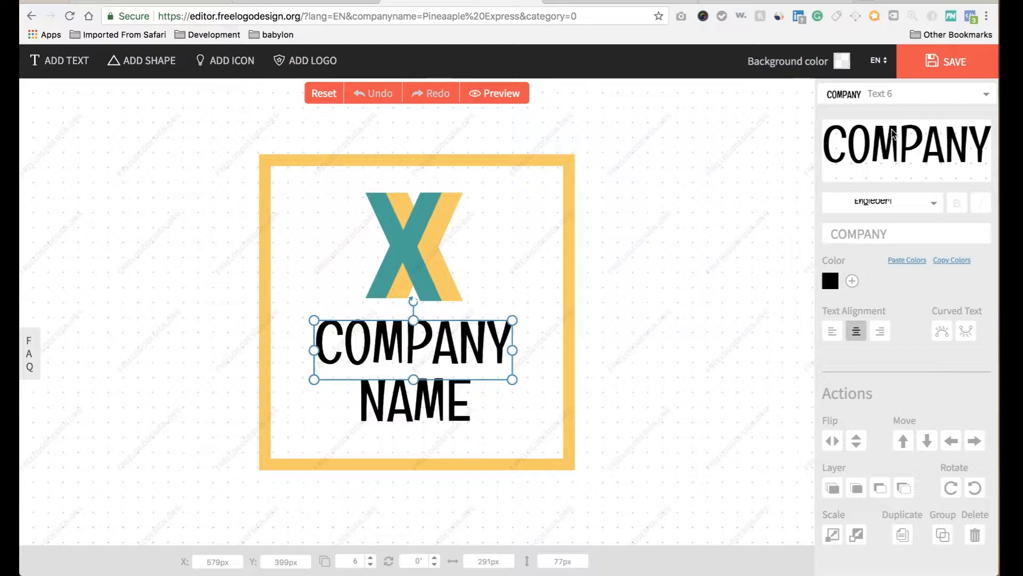
{"action": "double_click", "coordinate": [896, 231]}
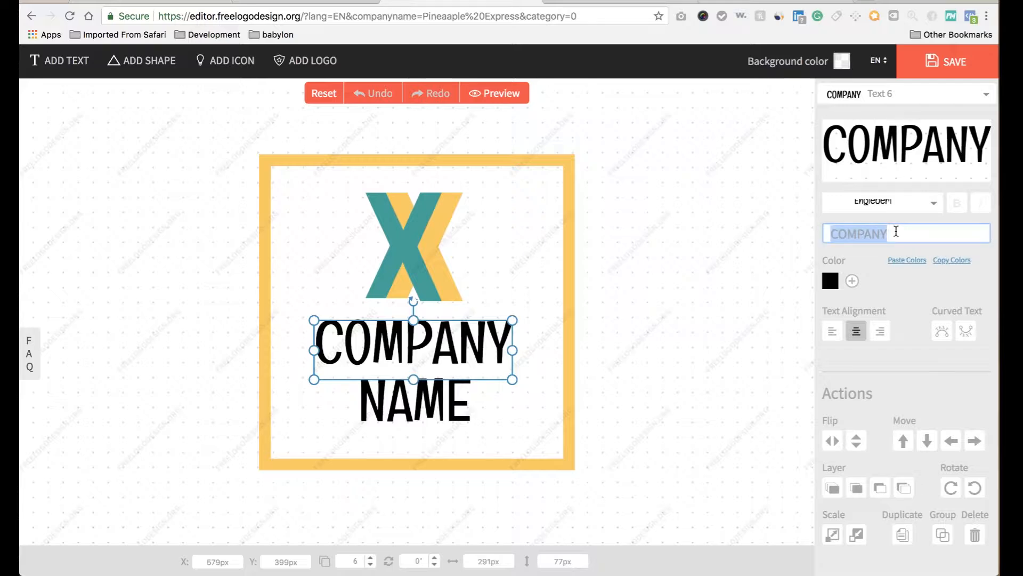
{"action": "type", "text": "Pinef"}
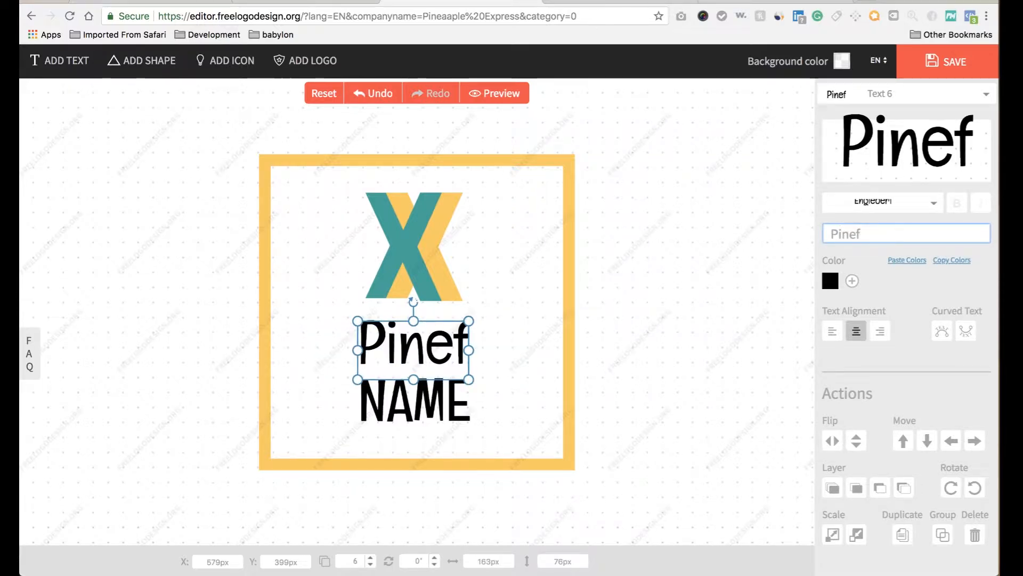
{"action": "key", "text": "BackSpace"}
{"action": "type", "text": "aaple"}
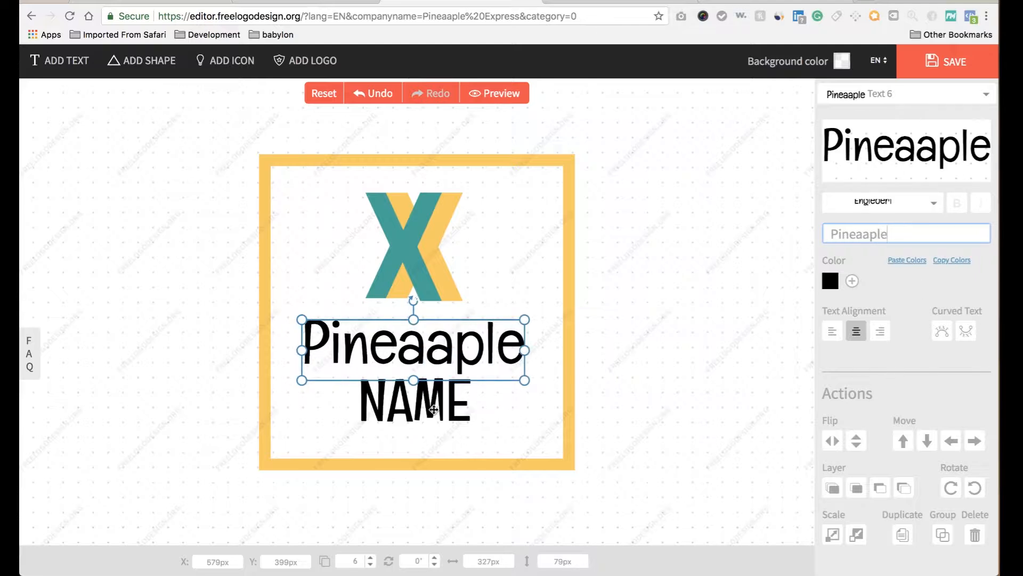
Replace the NAME line with 'Express' and save the logo.
{"action": "left_click", "coordinate": [433, 409], "text": "shift"}
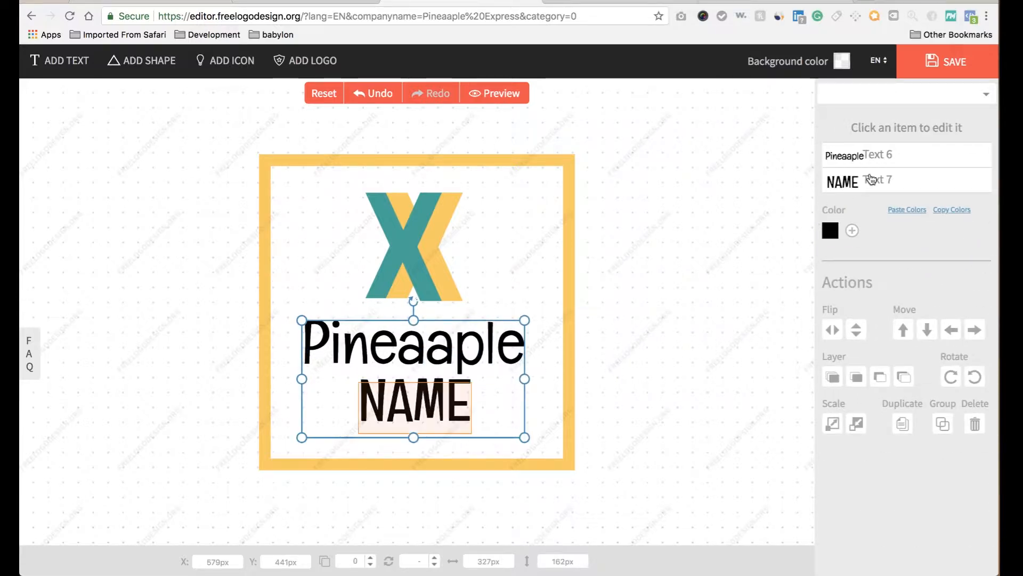
{"action": "left_click", "coordinate": [872, 180]}
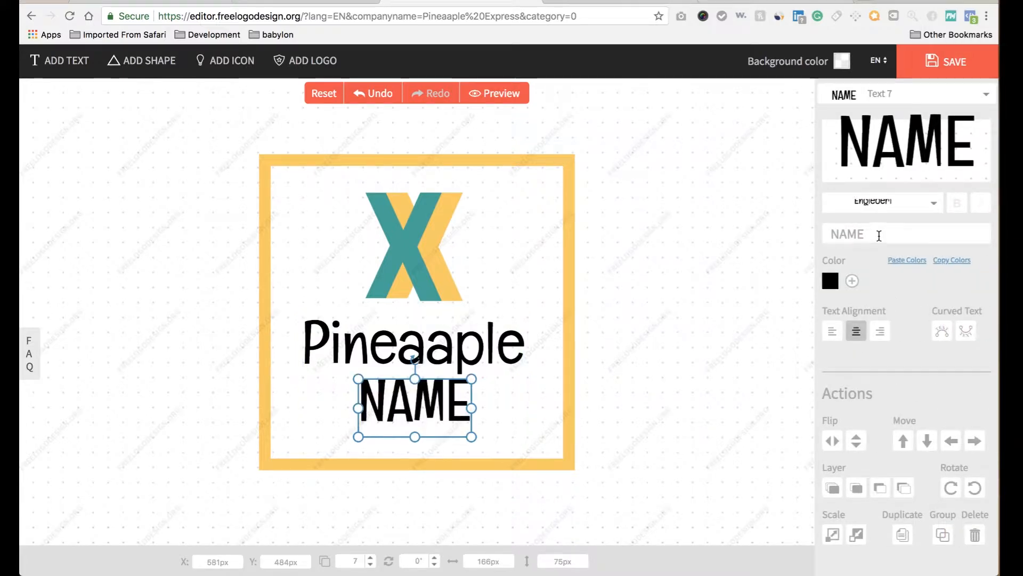
{"action": "double_click", "coordinate": [879, 235]}
{"action": "type", "text": "Ex["}
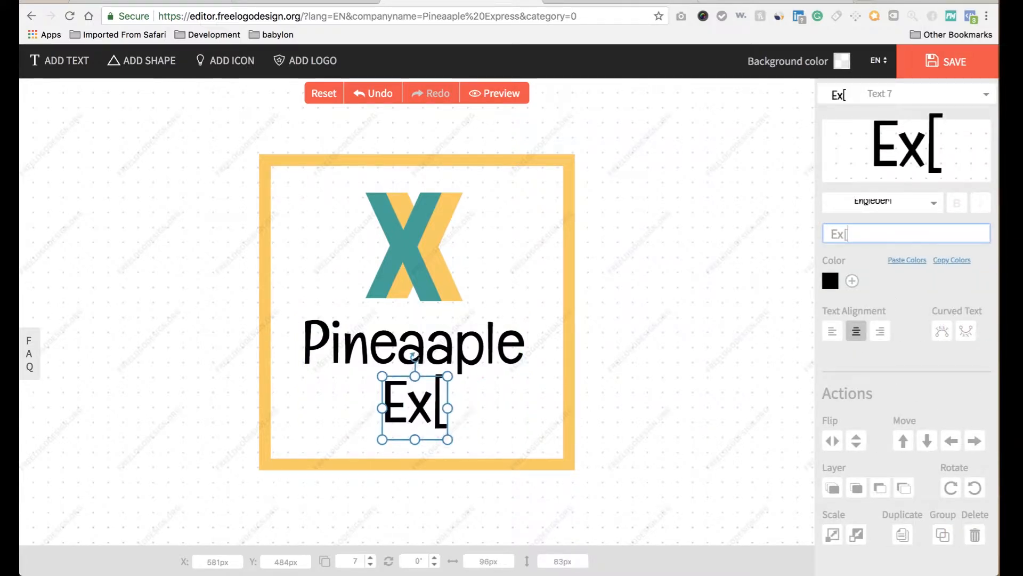
{"action": "key", "text": "BackSpace"}
{"action": "type", "text": "press"}
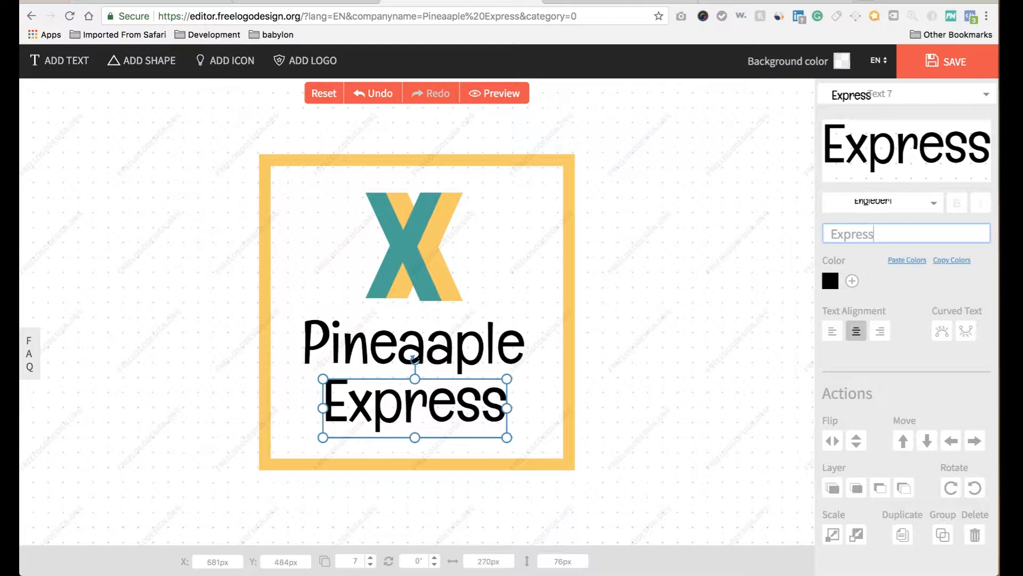
{"action": "left_click", "coordinate": [947, 63]}
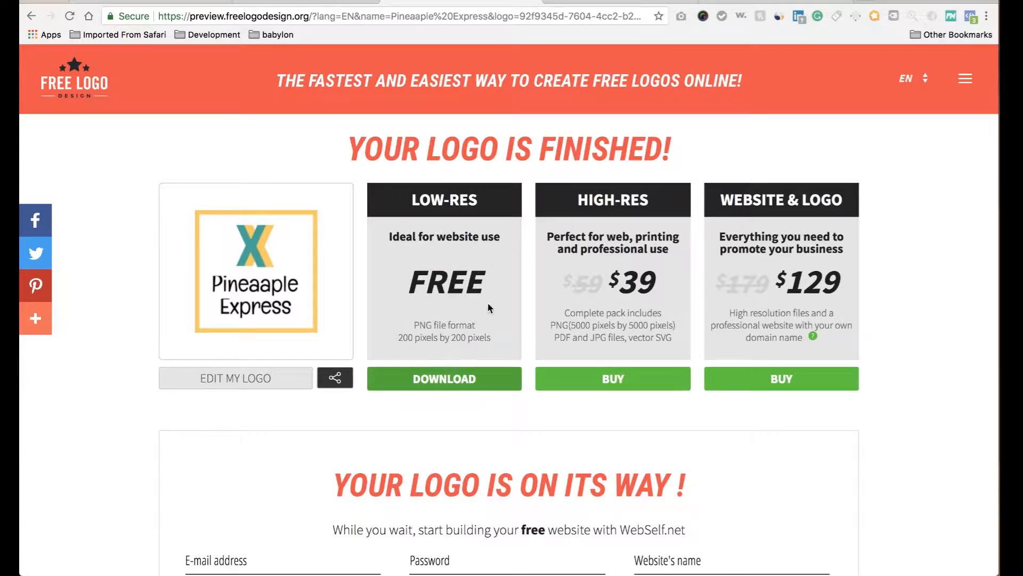
Request the free low-res logo with a first name and e-mail address, then close the confirmation.
{"action": "left_click", "coordinate": [426, 380]}
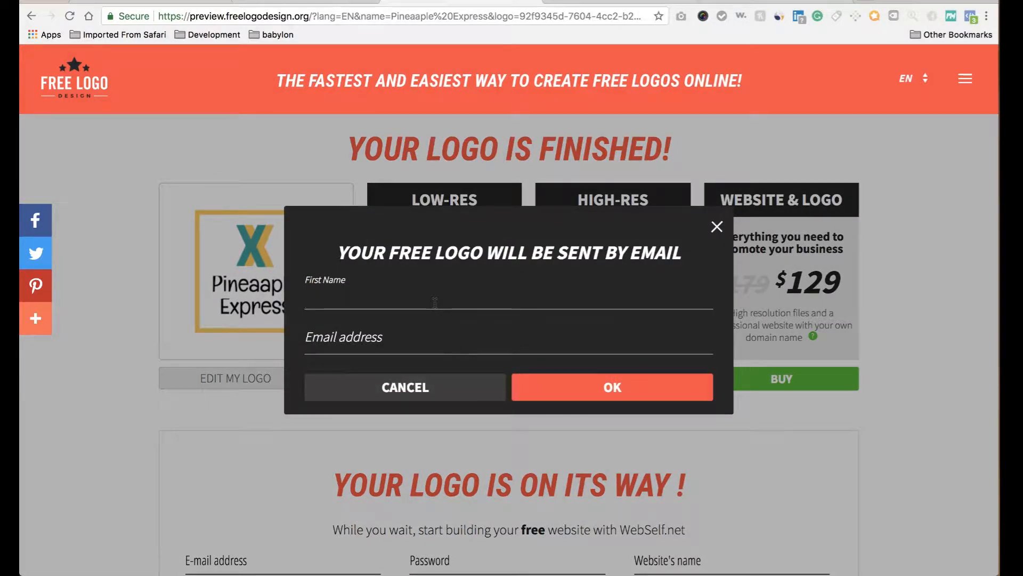
{"action": "type", "text": "morton"}
{"action": "key", "text": "Tab"}
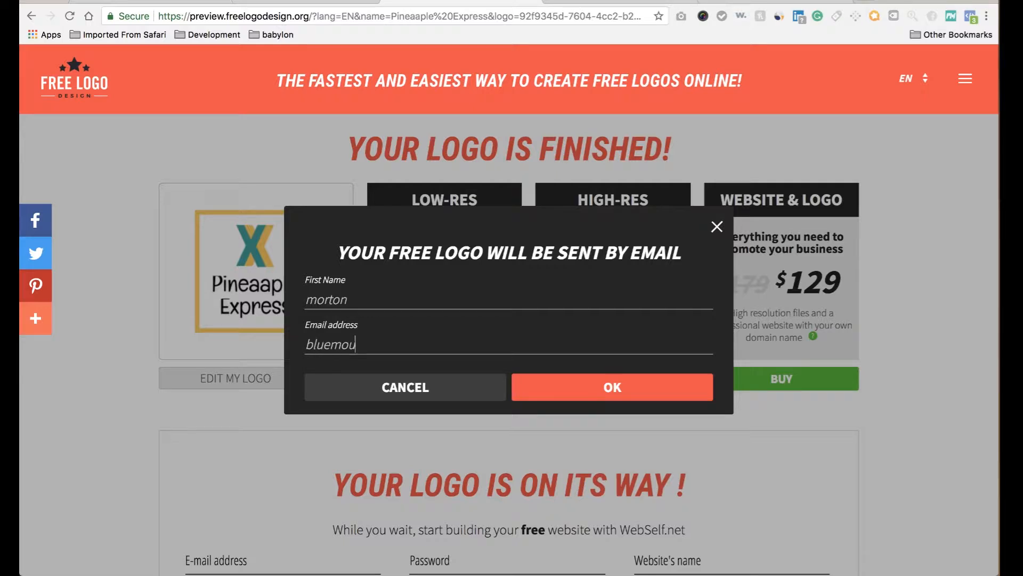
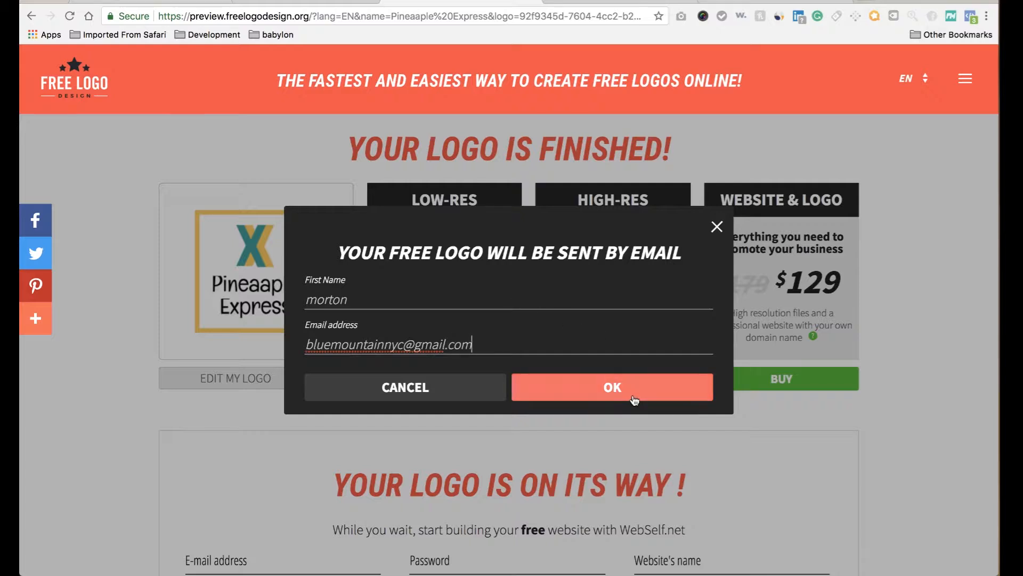
{"action": "left_click", "coordinate": [633, 397]}
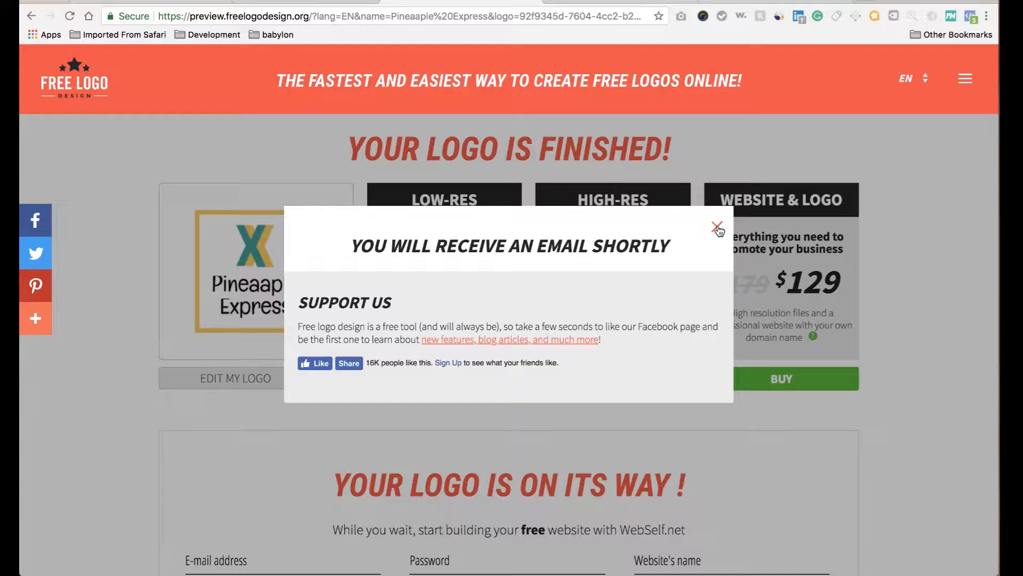
{"action": "left_click", "coordinate": [717, 228]}
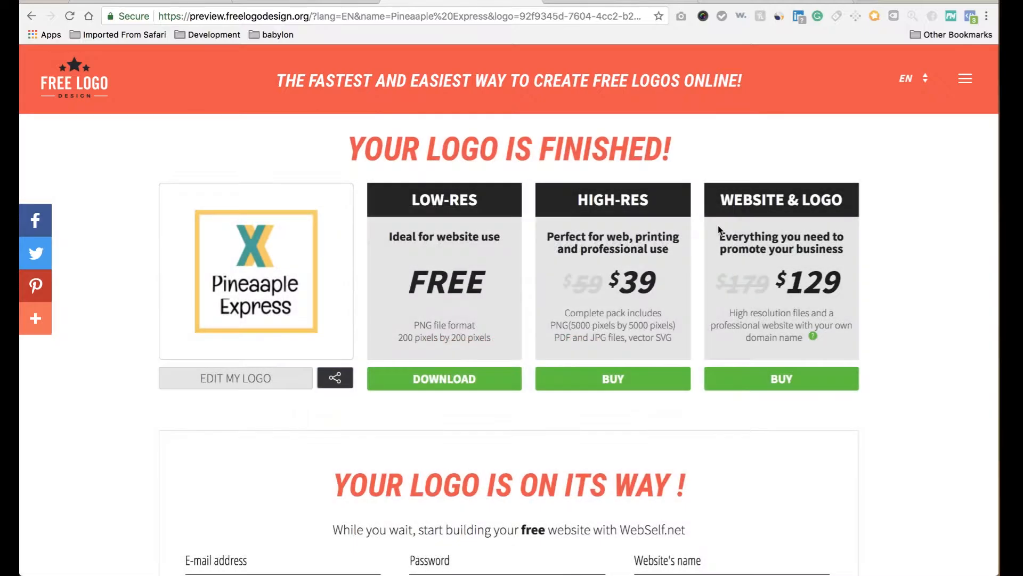
Go to google.com in a new tab and begin signing in.
{"action": "left_click", "coordinate": [870, 1]}
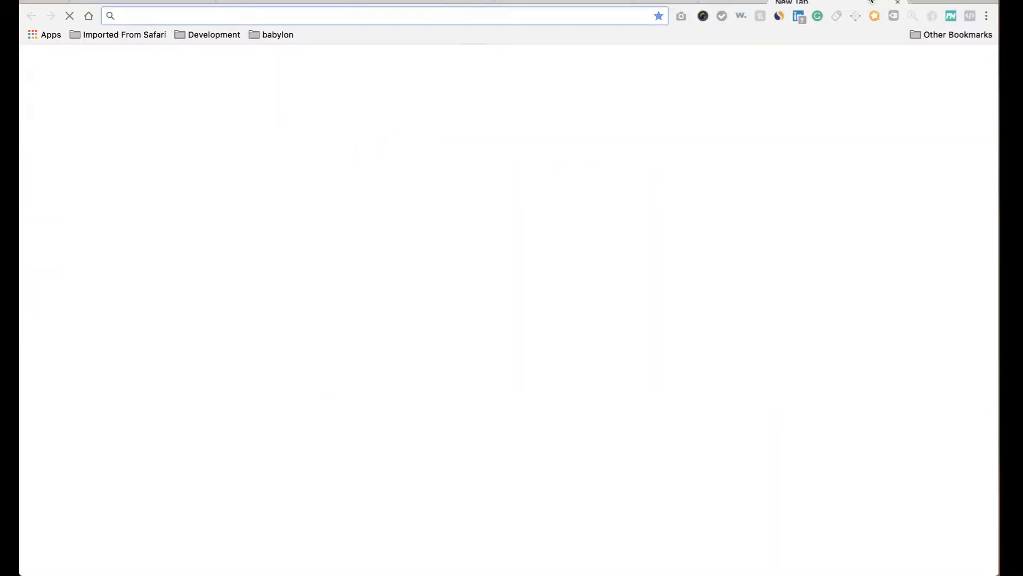
{"action": "type", "text": "google.com"}
{"action": "key", "text": "Return"}
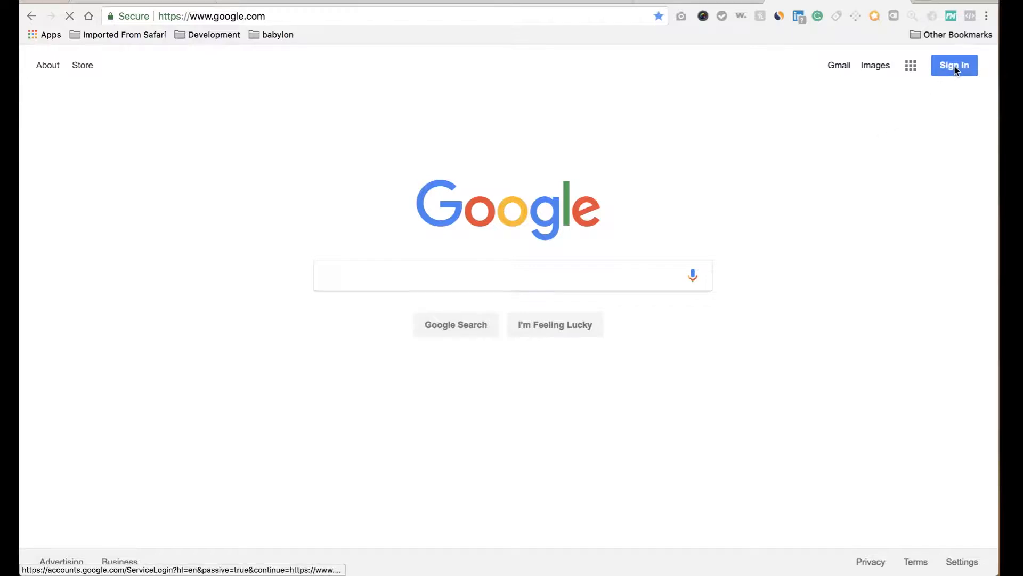
{"action": "left_click", "coordinate": [954, 67]}
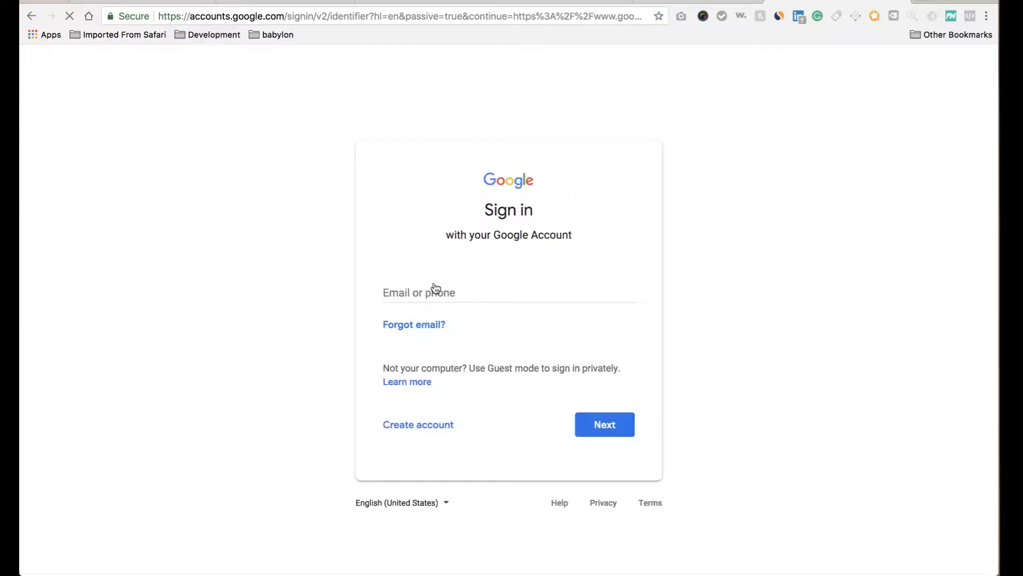
Sign in with the account e-mail and password and confirm the recovery prompt.
{"action": "left_click", "coordinate": [431, 291]}
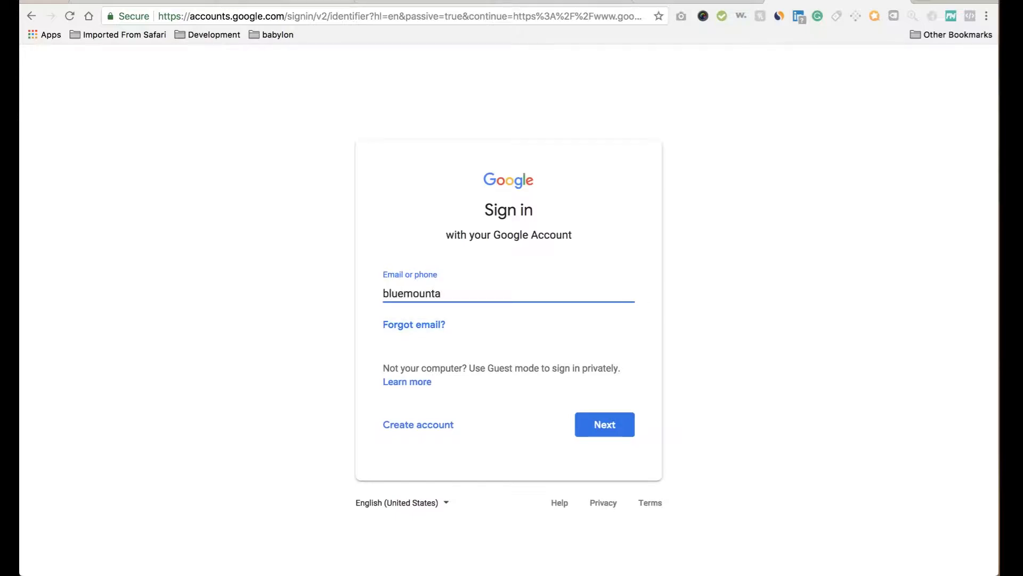
{"action": "left_click", "coordinate": [611, 427]}
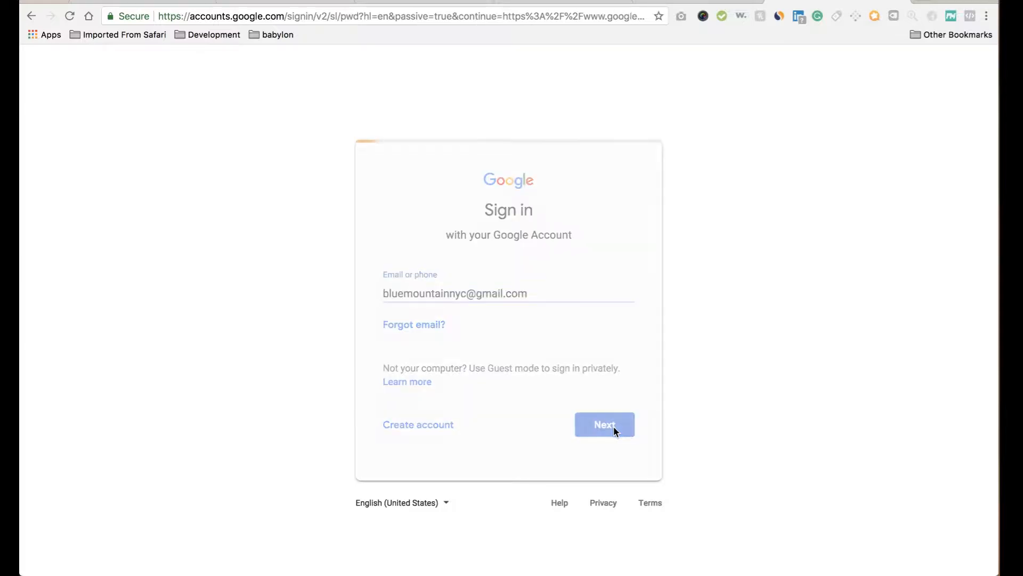
{"action": "type", "text": "••••••••"}
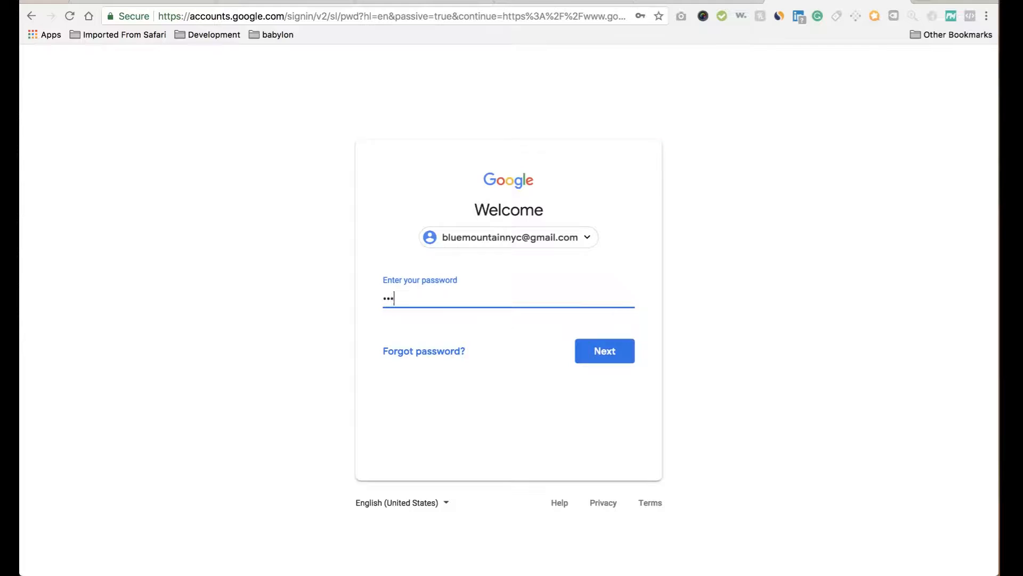
{"action": "left_click", "coordinate": [587, 351]}
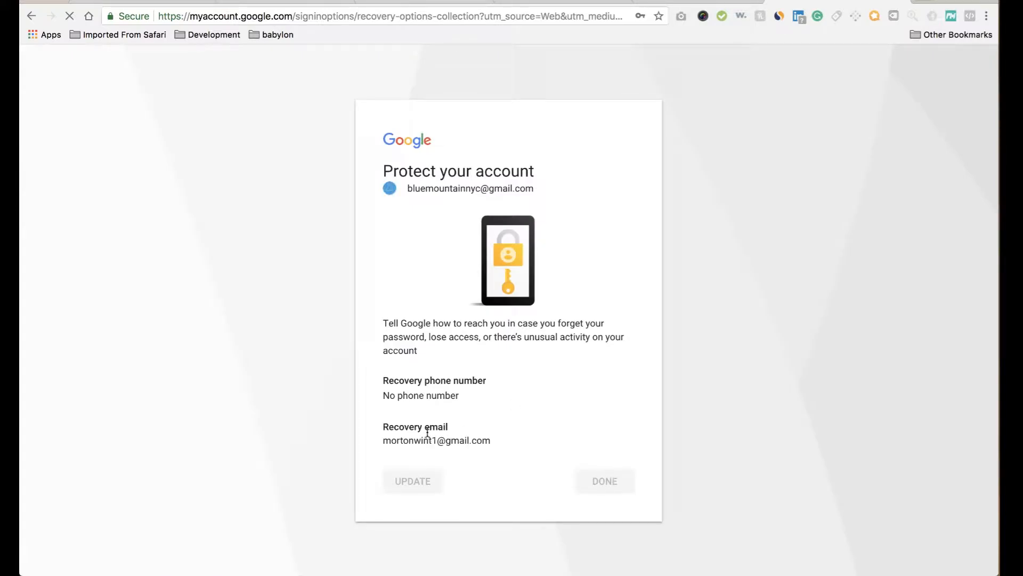
{"action": "left_click", "coordinate": [618, 488]}
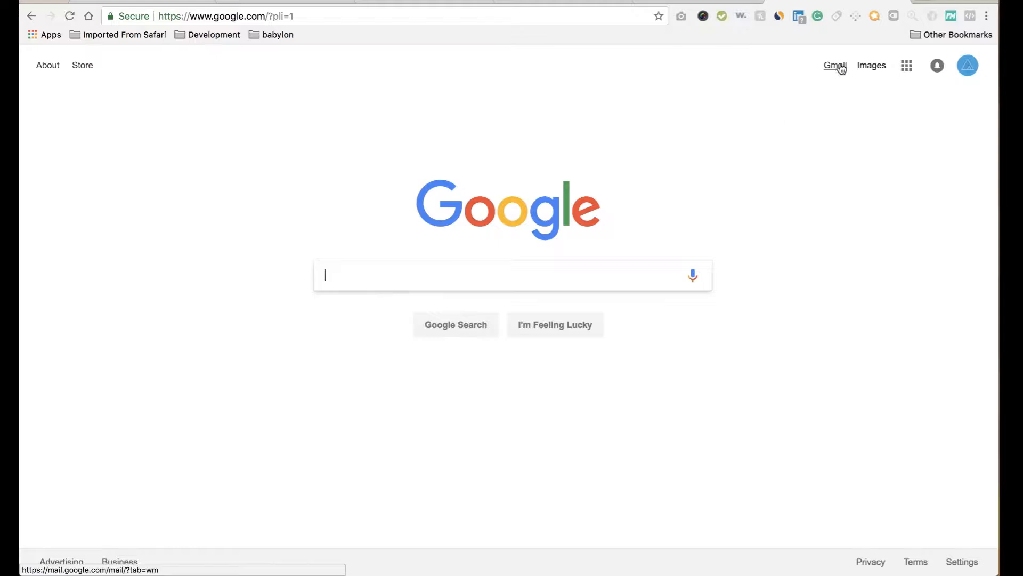
Open Gmail, accept the welcome and Default view prompts, and open Freelogodesign's 'Your logo is ready!' email.
{"action": "left_click", "coordinate": [840, 69]}
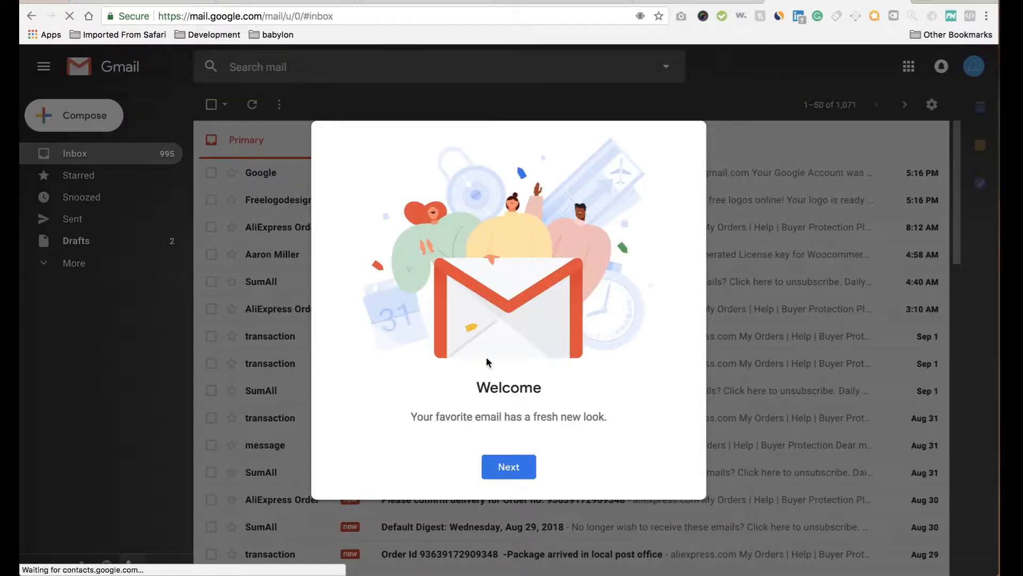
{"action": "left_click", "coordinate": [534, 466]}
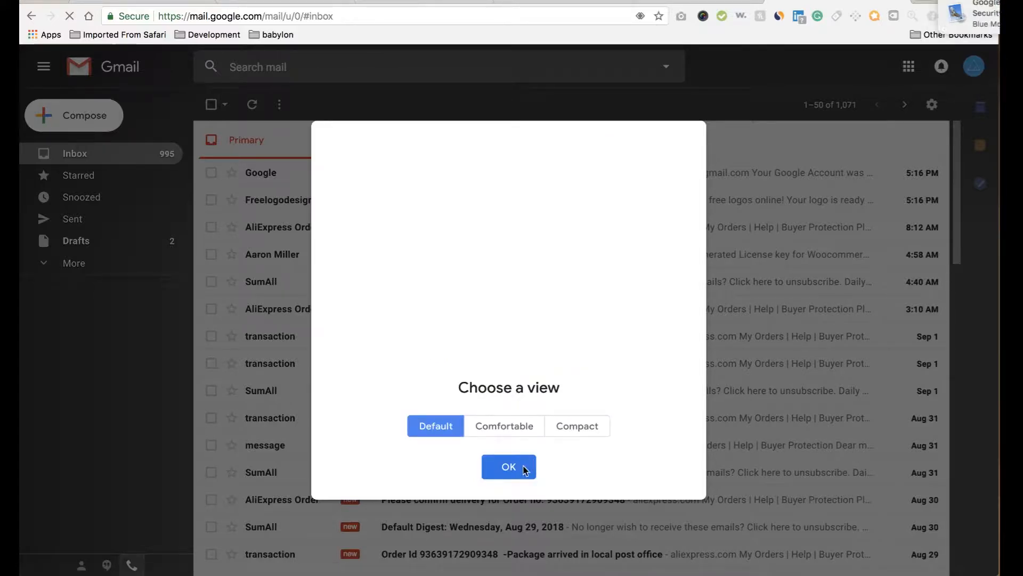
{"action": "left_click", "coordinate": [525, 468]}
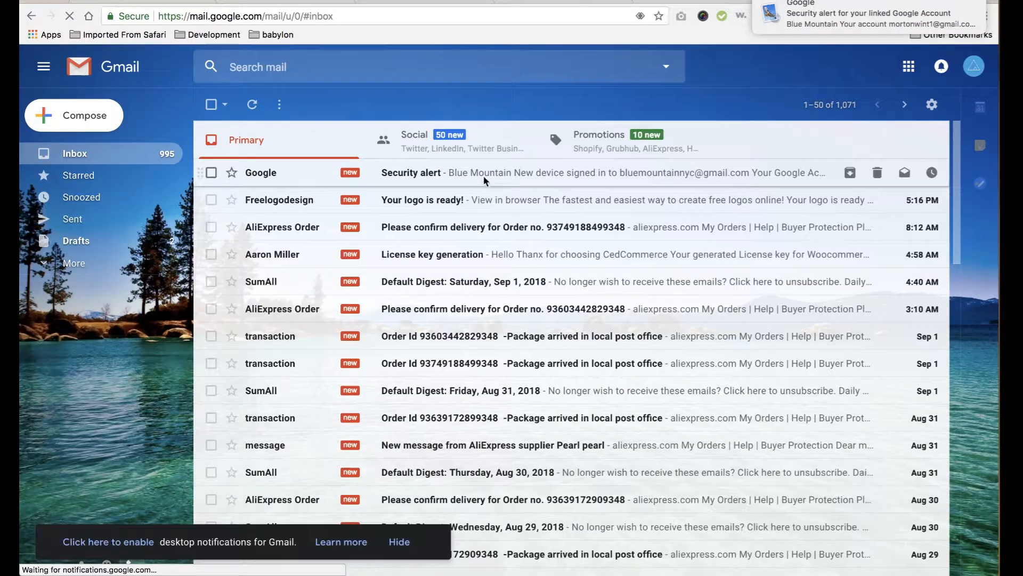
{"action": "left_click", "coordinate": [478, 200]}
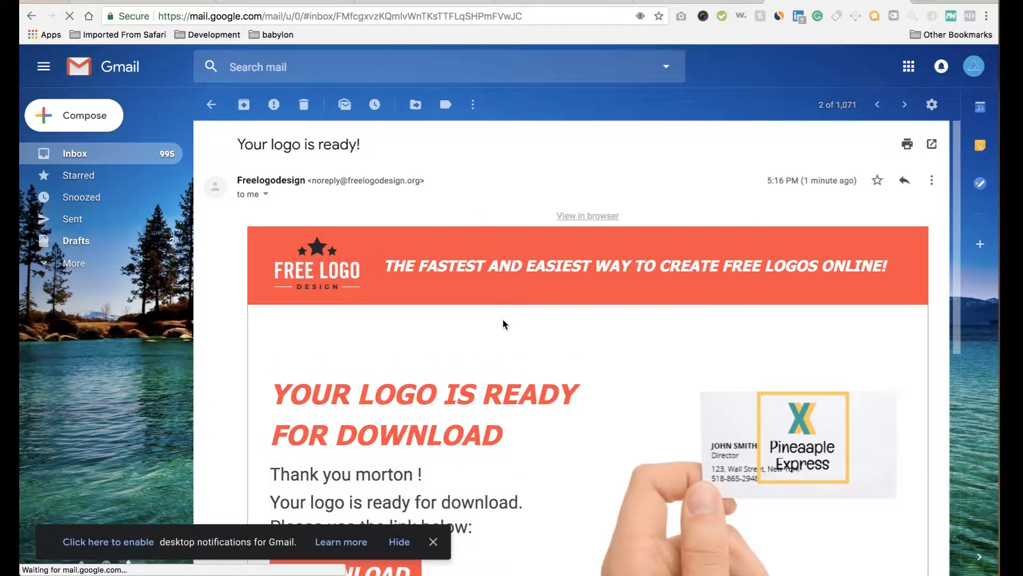
Scroll down the Freelogodesign email and follow its DOWNLOAD link for the logo PNG.
{"action": "scroll", "coordinate": [503, 322], "scroll_direction": "down", "scroll_amount": 5}
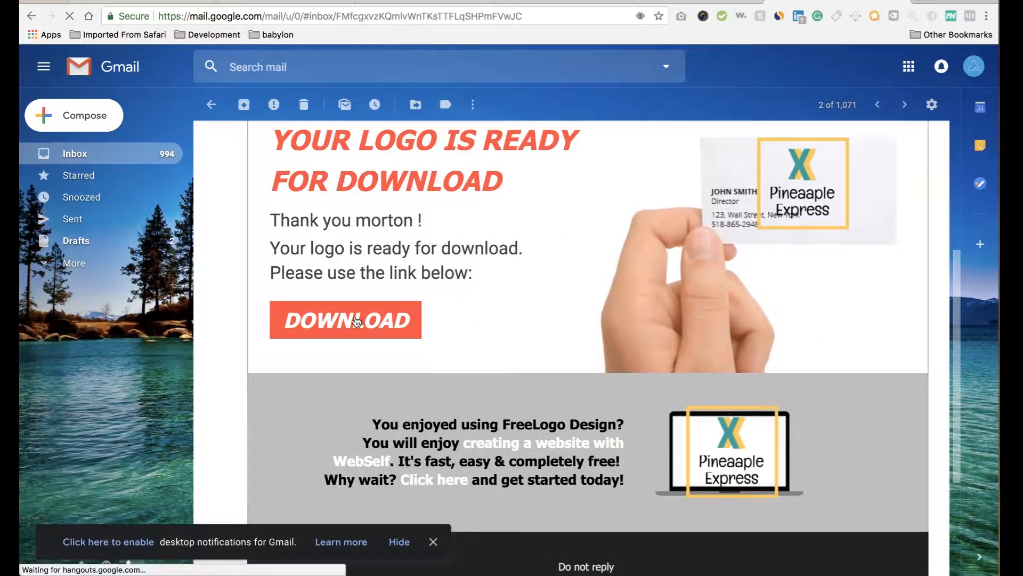
{"action": "left_click", "coordinate": [356, 320]}
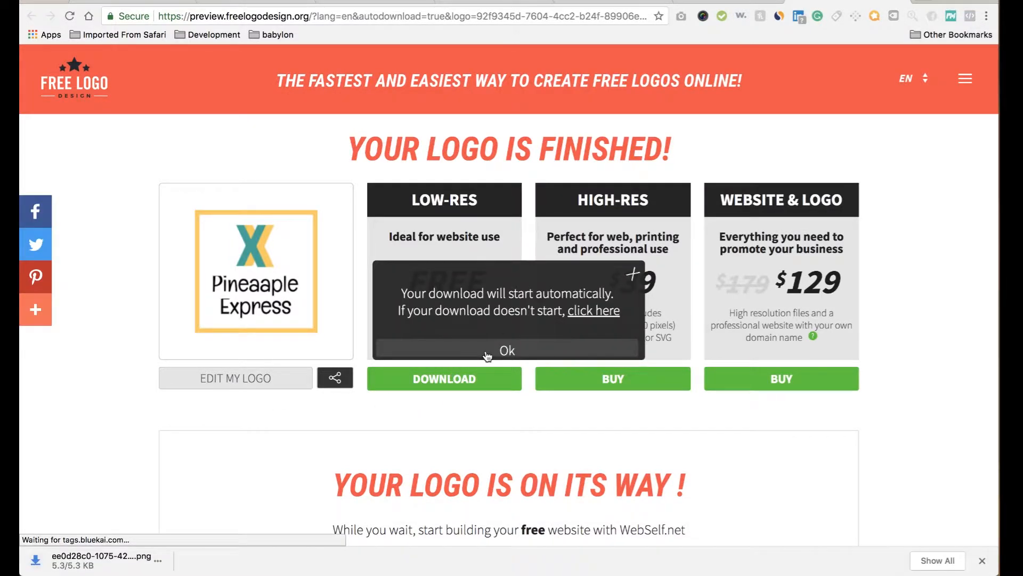
Reveal the downloaded logo PNG in Finder and copy it onto the desktop.
{"action": "left_click", "coordinate": [488, 356]}
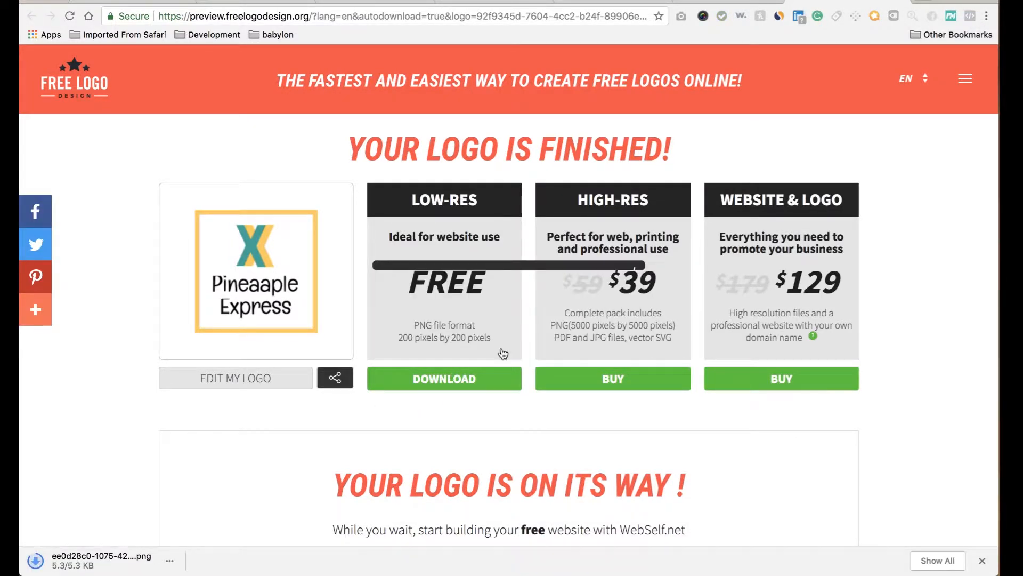
{"action": "left_click", "coordinate": [170, 561]}
{"action": "left_click", "coordinate": [194, 522]}
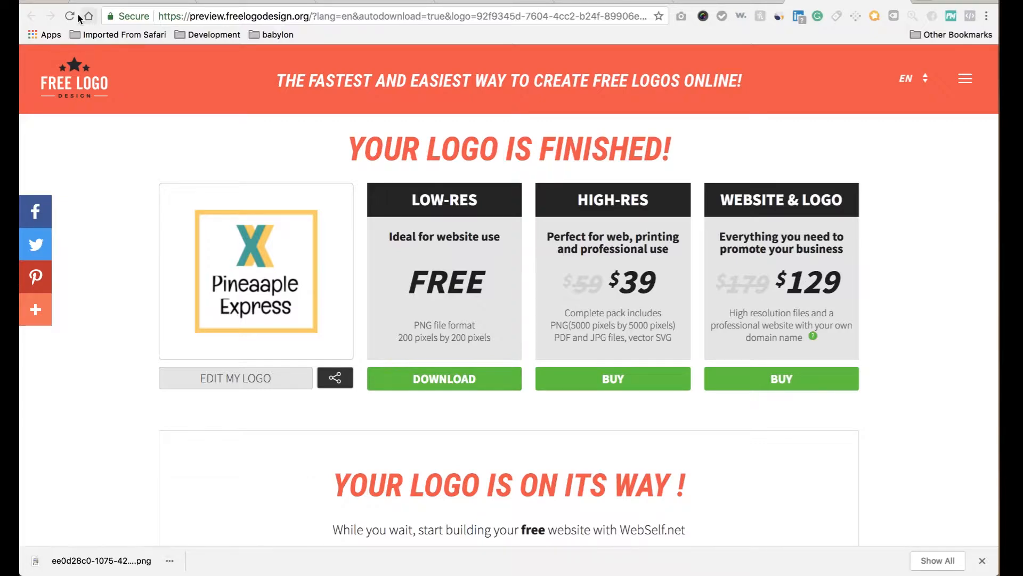
{"action": "left_click", "coordinate": [42, 1]}
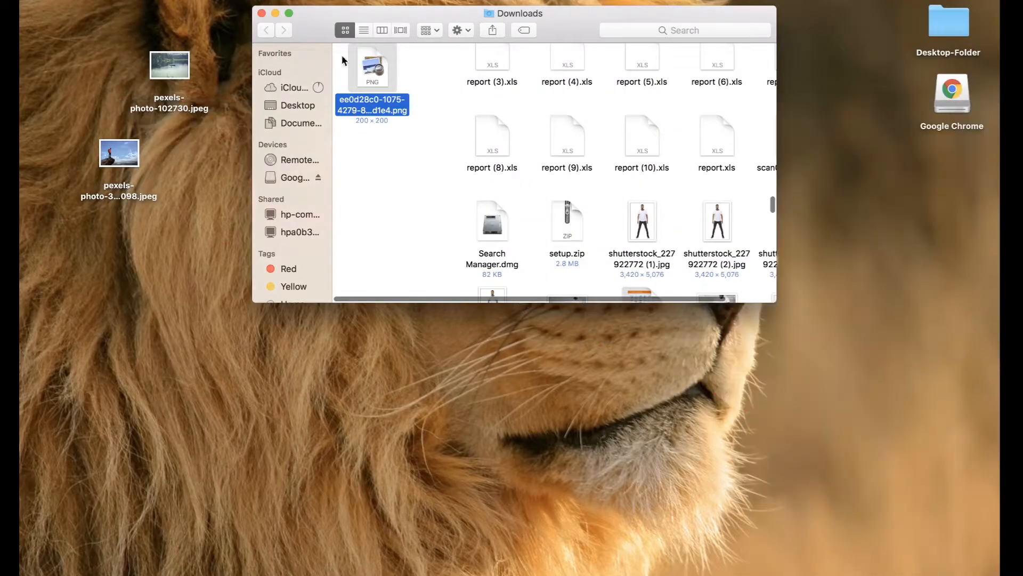
{"action": "left_click_drag", "start_coordinate": [371, 65], "coordinate": [162, 310]}
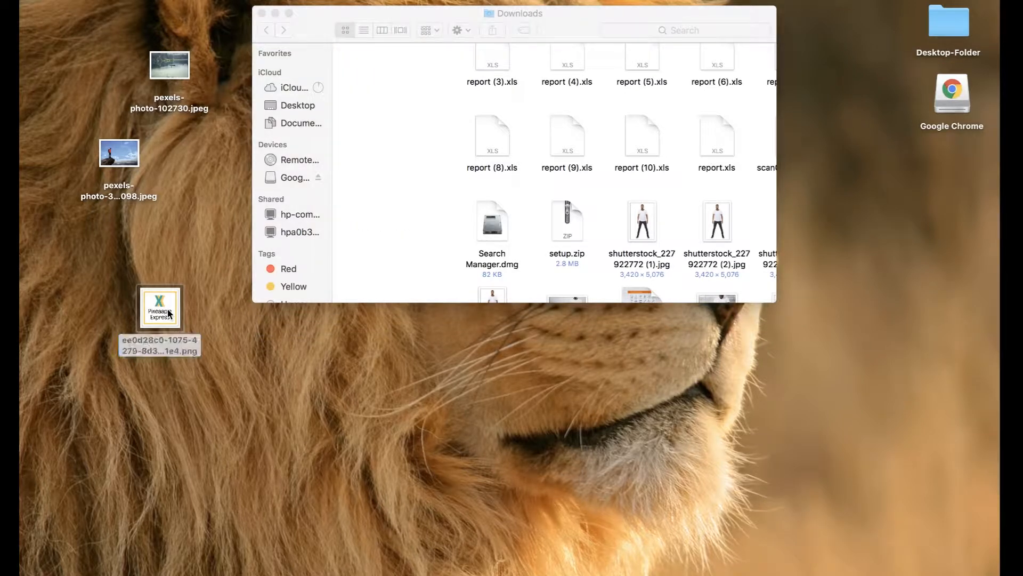
Preview the desktop logo image, close Preview, and close the Downloads window.
{"action": "double_click", "coordinate": [162, 309]}
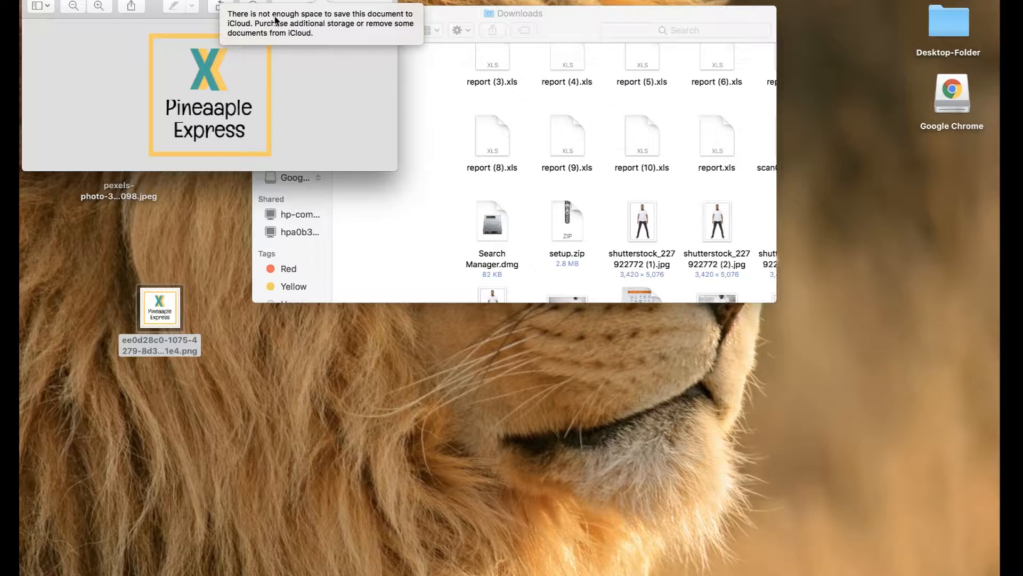
{"action": "left_click", "coordinate": [321, 1]}
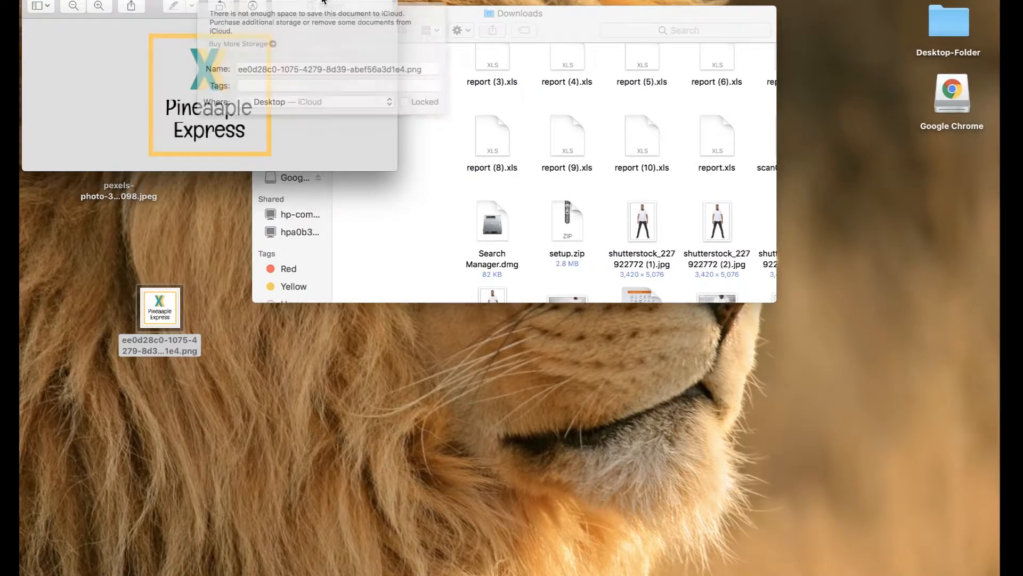
{"action": "key", "text": "Escape"}
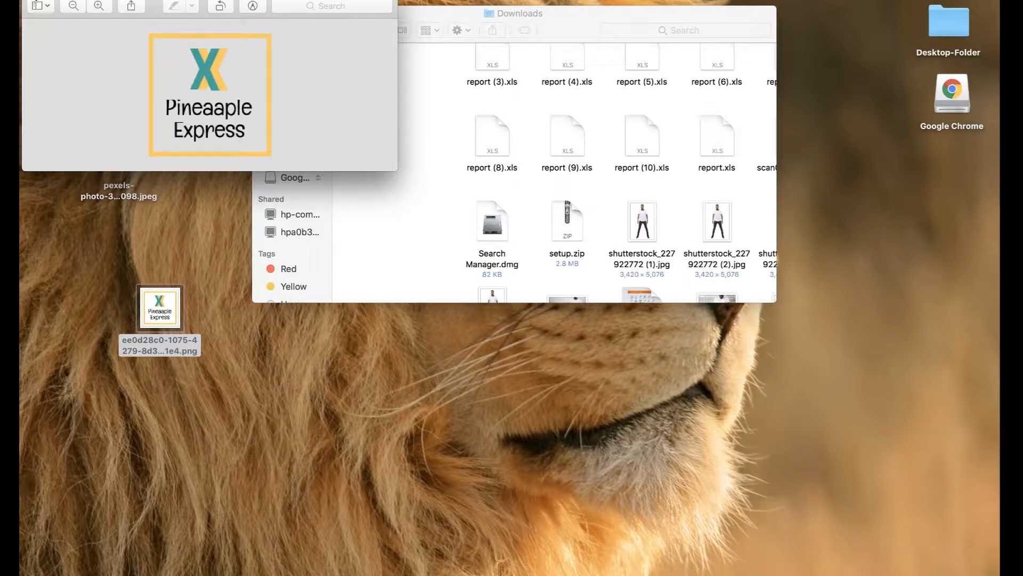
{"action": "key", "text": "super+w"}
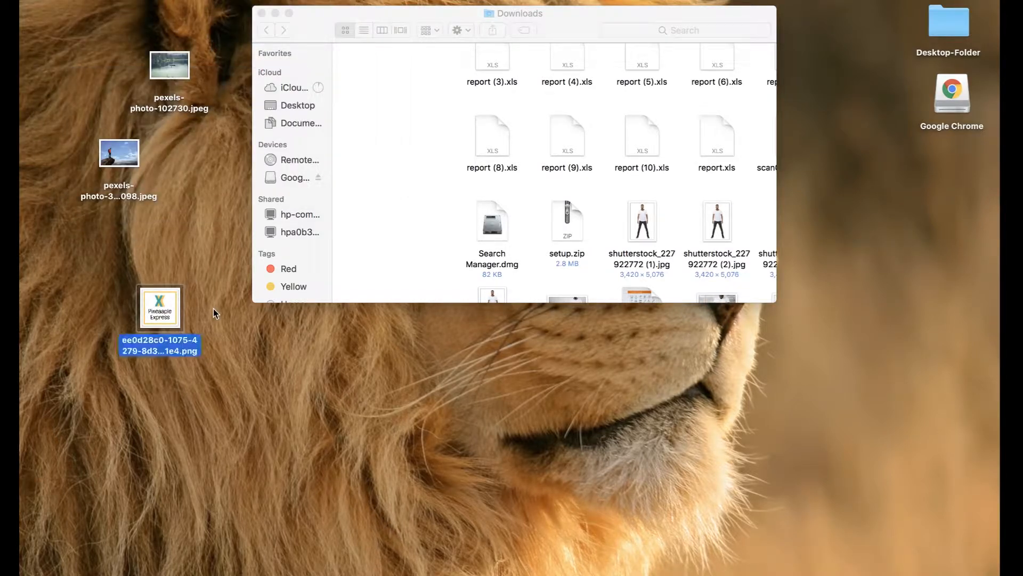
{"action": "left_click", "coordinate": [213, 308]}
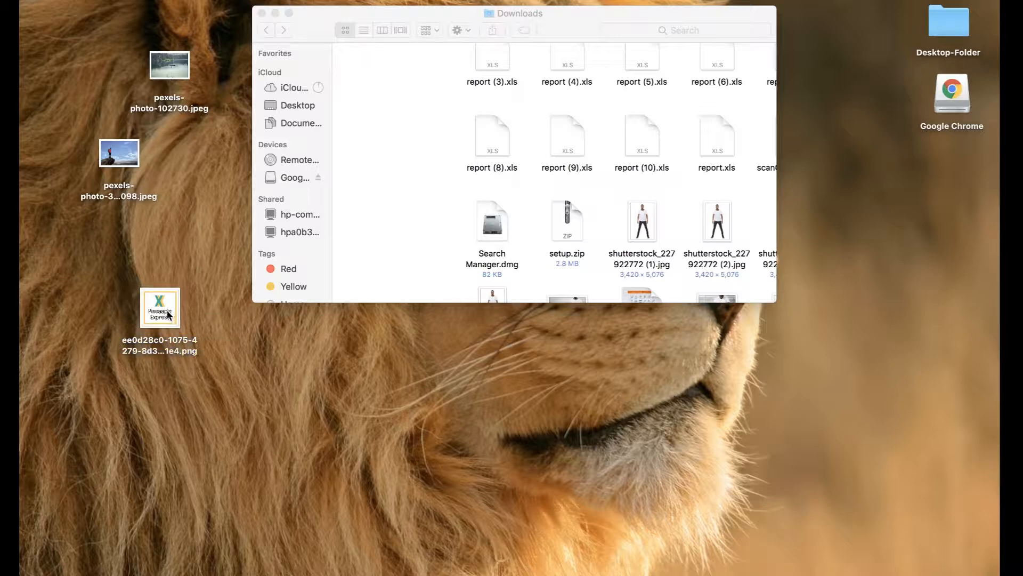
{"action": "left_click", "coordinate": [262, 13]}
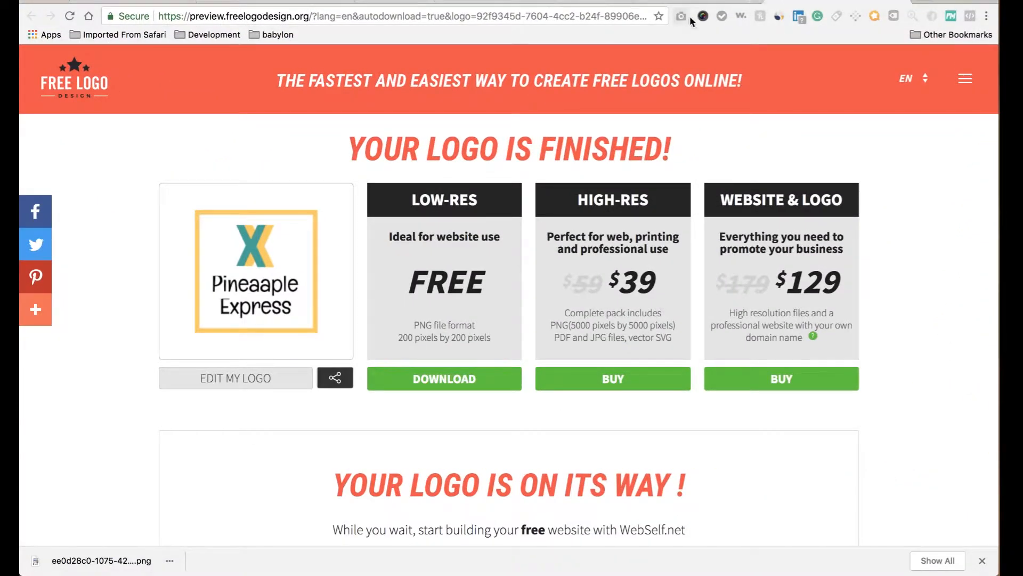
Switch through the Gmail and Facebook Business tabs to the Shopify theme editor tab.
{"action": "left_click", "coordinate": [901, 2]}
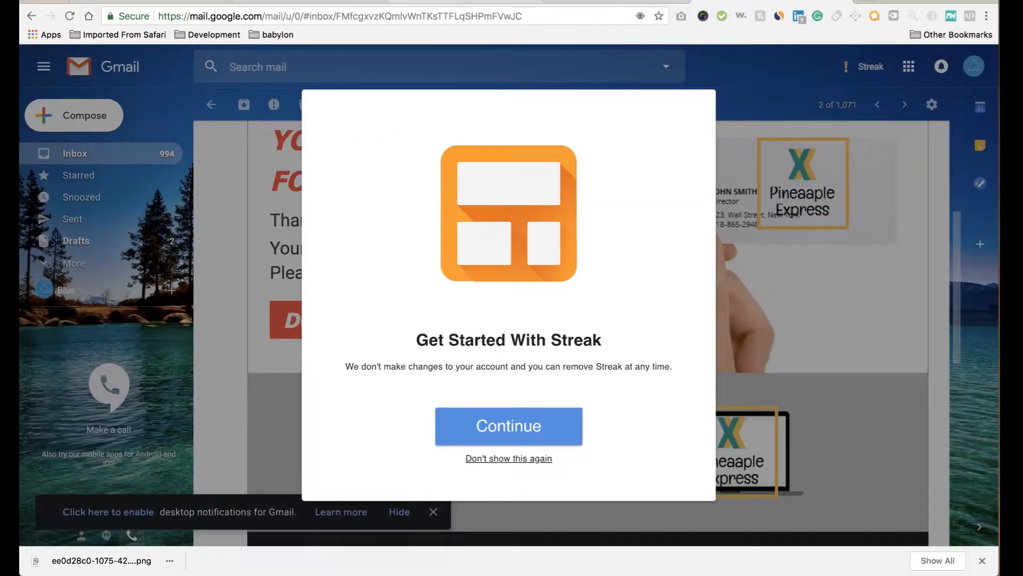
{"action": "left_click", "coordinate": [520, 4]}
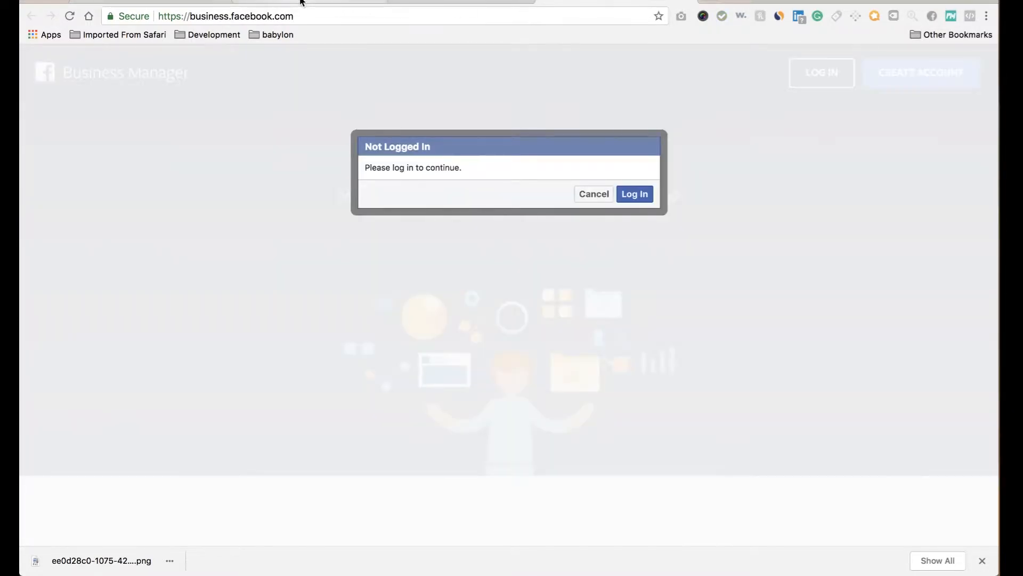
{"action": "left_click", "coordinate": [139, 1]}
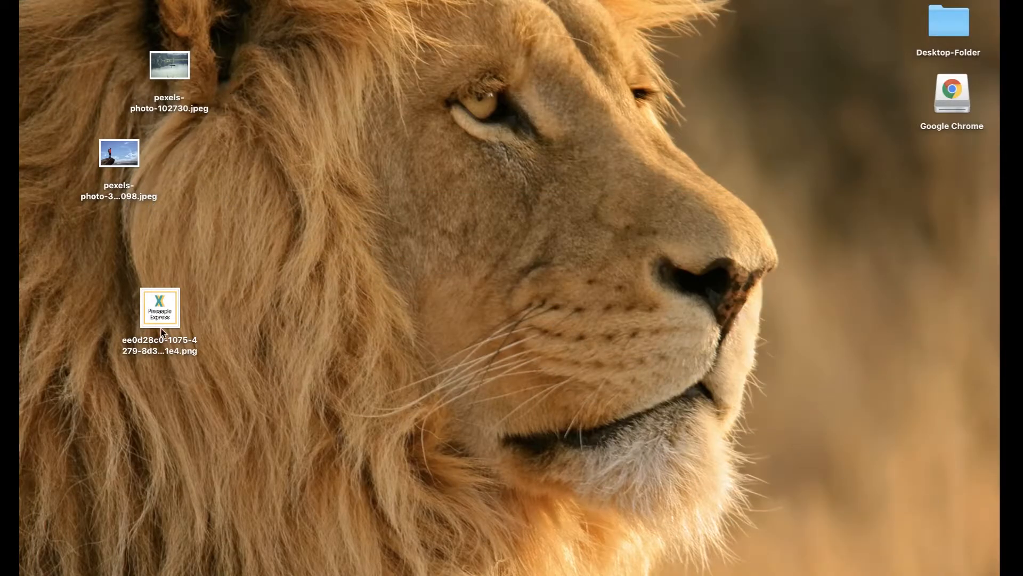
Open the desktop logo PNG with Adobe Photoshop CC 2018 and move the Pexels photos aside.
{"action": "right_click", "coordinate": [167, 310]}
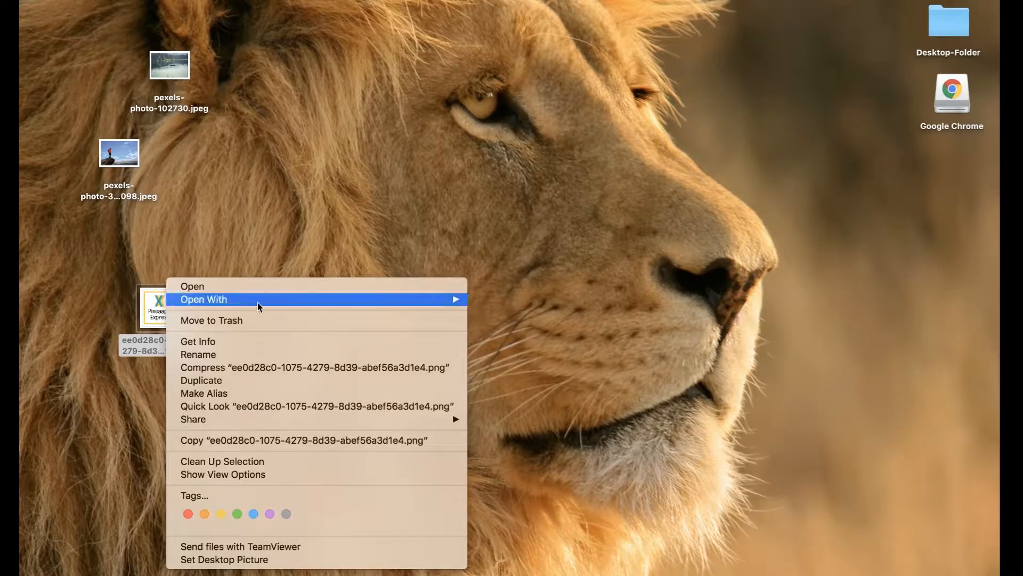
{"action": "mouse_move", "coordinate": [458, 302]}
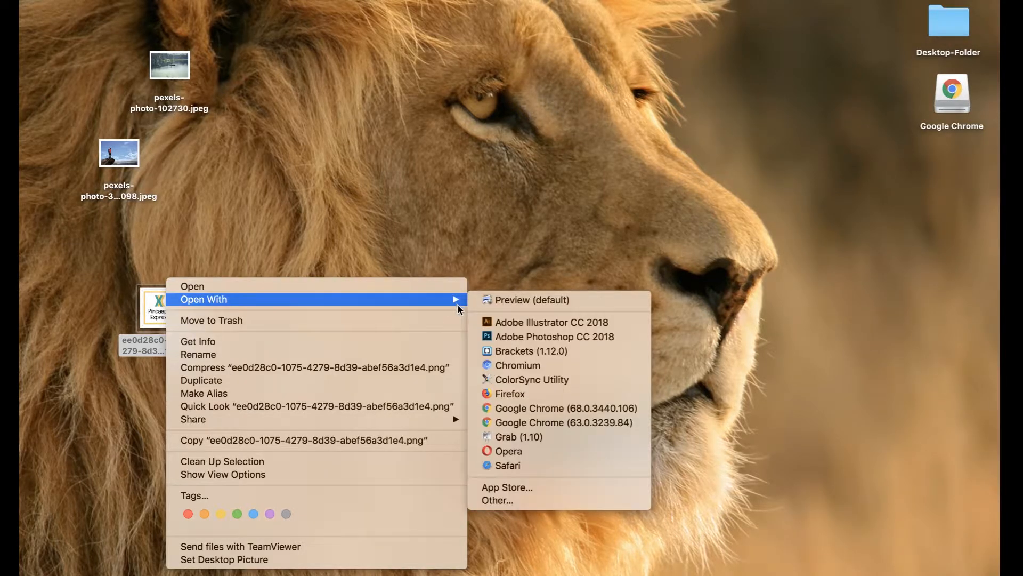
{"action": "left_click", "coordinate": [491, 339]}
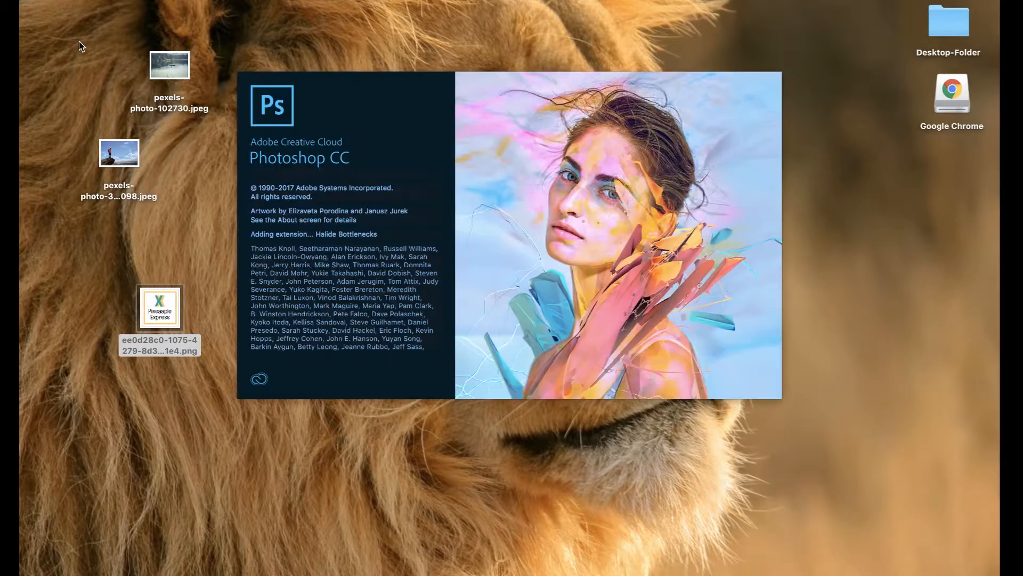
{"action": "left_click_drag", "start_coordinate": [79, 41], "coordinate": [213, 205]}
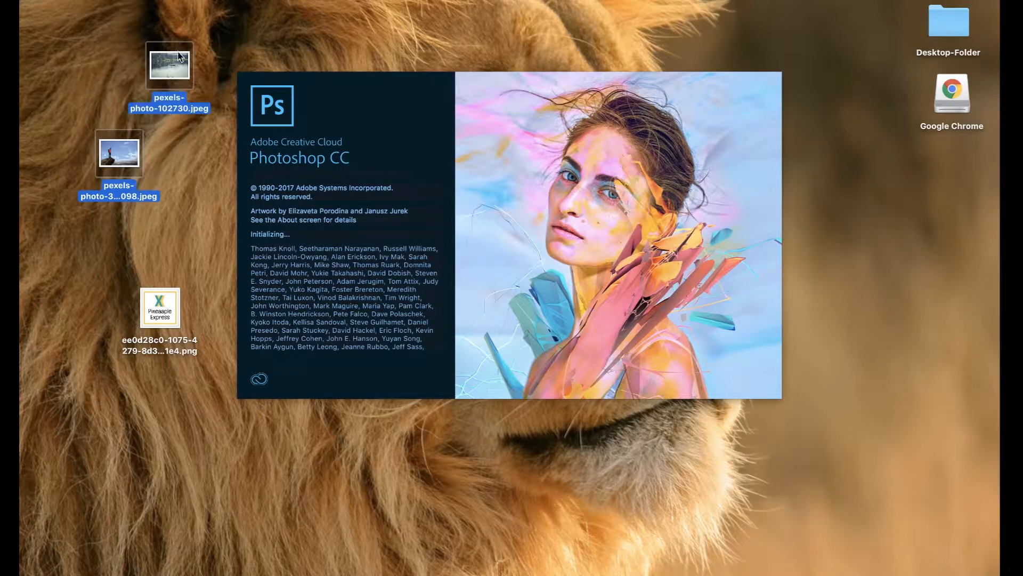
{"action": "left_click_drag", "start_coordinate": [177, 62], "coordinate": [954, 561]}
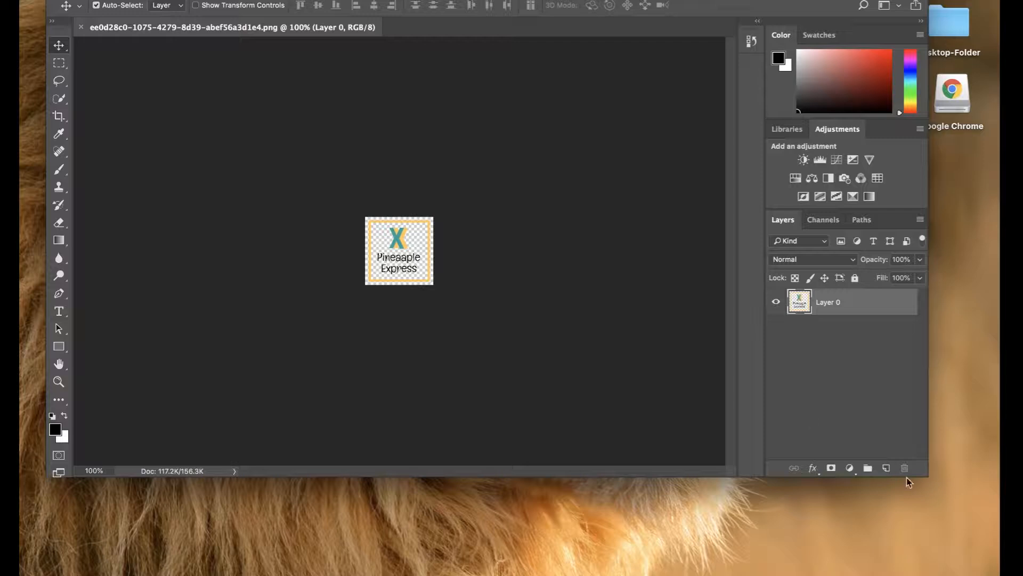
Add a Hue/Saturation adjustment layer with Lightness at +100 to whiten the logo.
{"action": "left_click", "coordinate": [852, 469]}
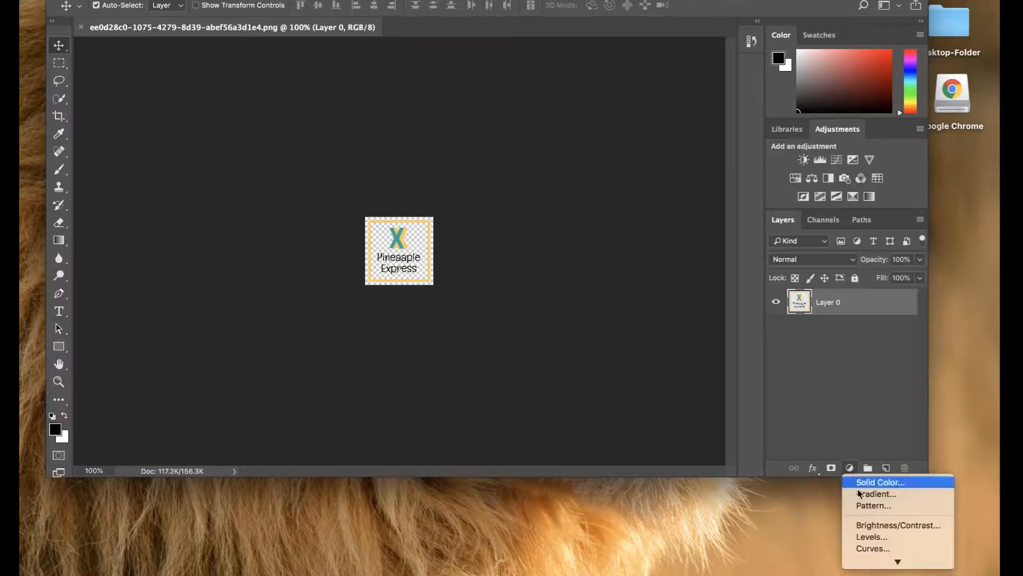
{"action": "left_click", "coordinate": [886, 438]}
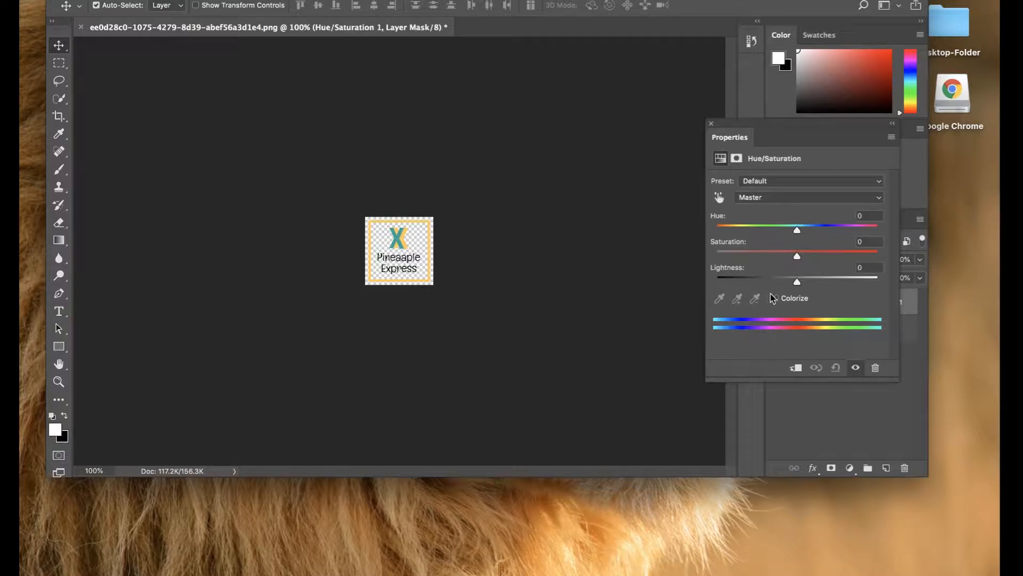
{"action": "left_click_drag", "start_coordinate": [796, 280], "coordinate": [878, 280]}
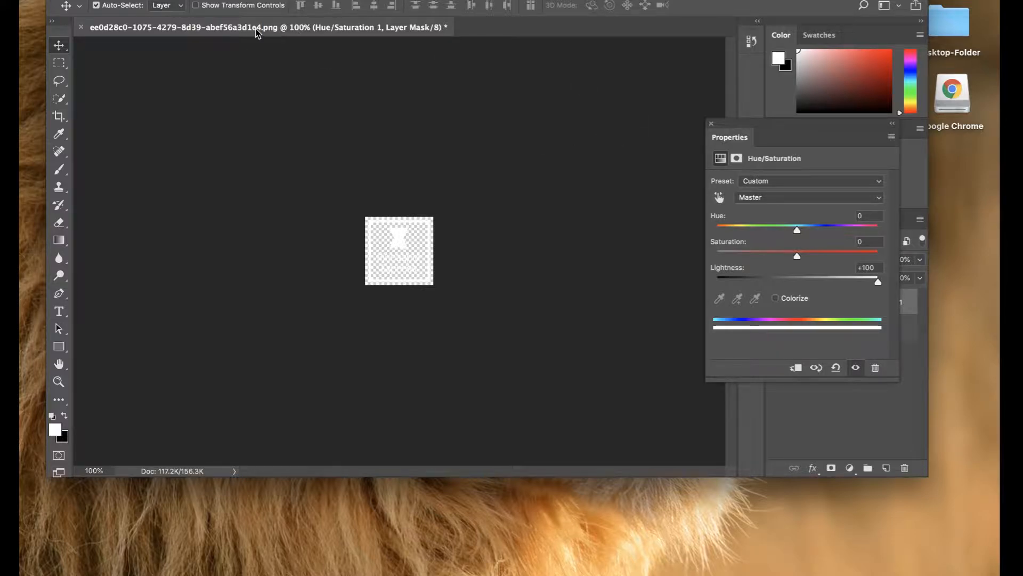
{"action": "left_click", "coordinate": [141, 0]}
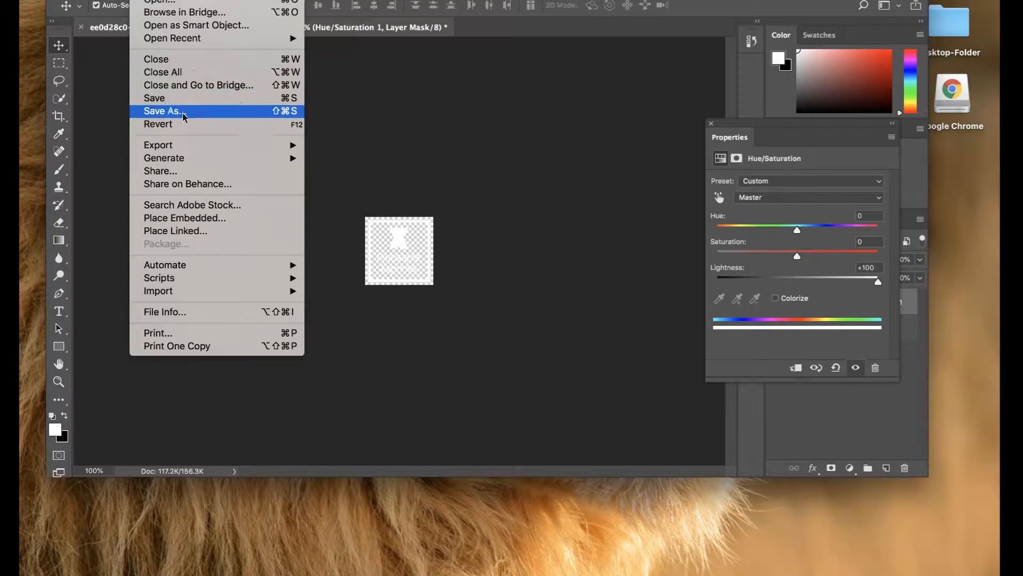
Save the whitened logo as logo.png in PNG format, close Properties, and minimise Photoshop.
{"action": "left_click", "coordinate": [182, 115]}
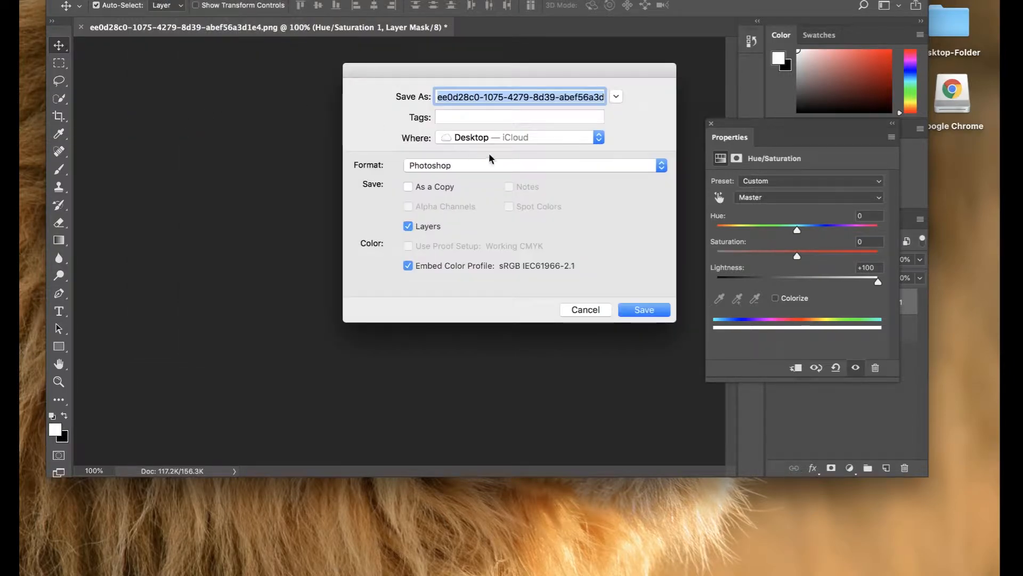
{"action": "type", "text": "logo.psd"}
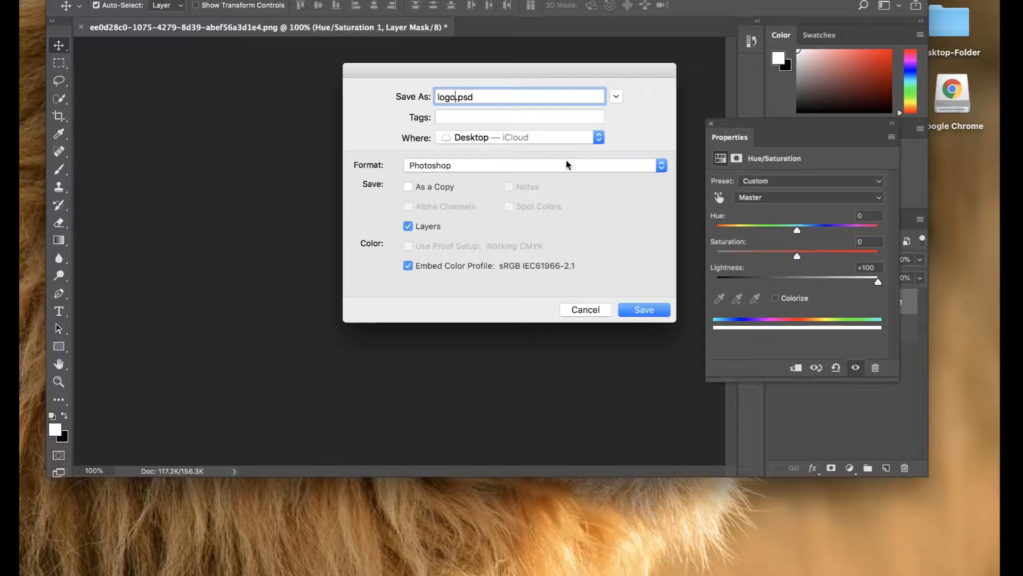
{"action": "left_click", "coordinate": [569, 165]}
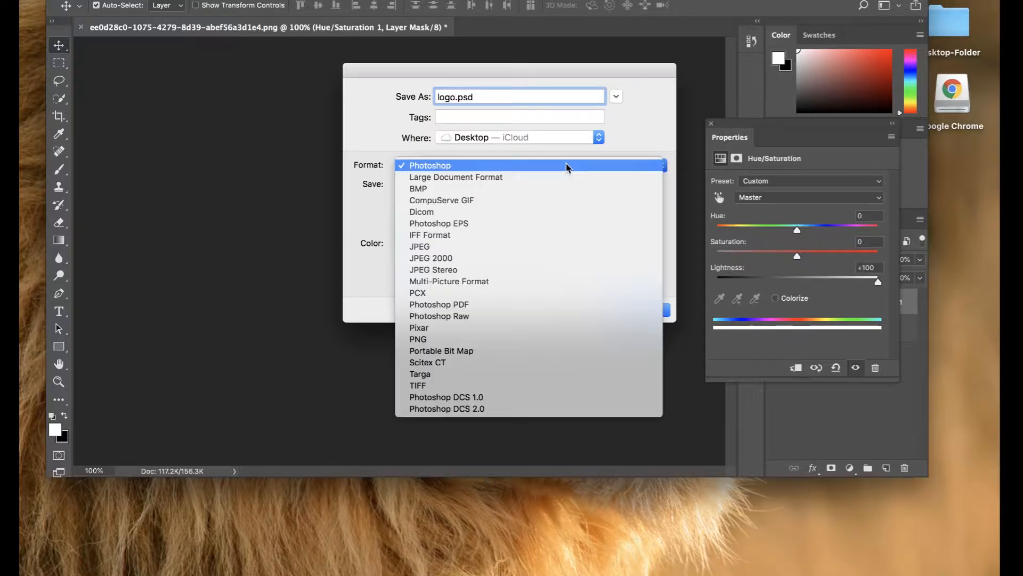
{"action": "left_click", "coordinate": [440, 339]}
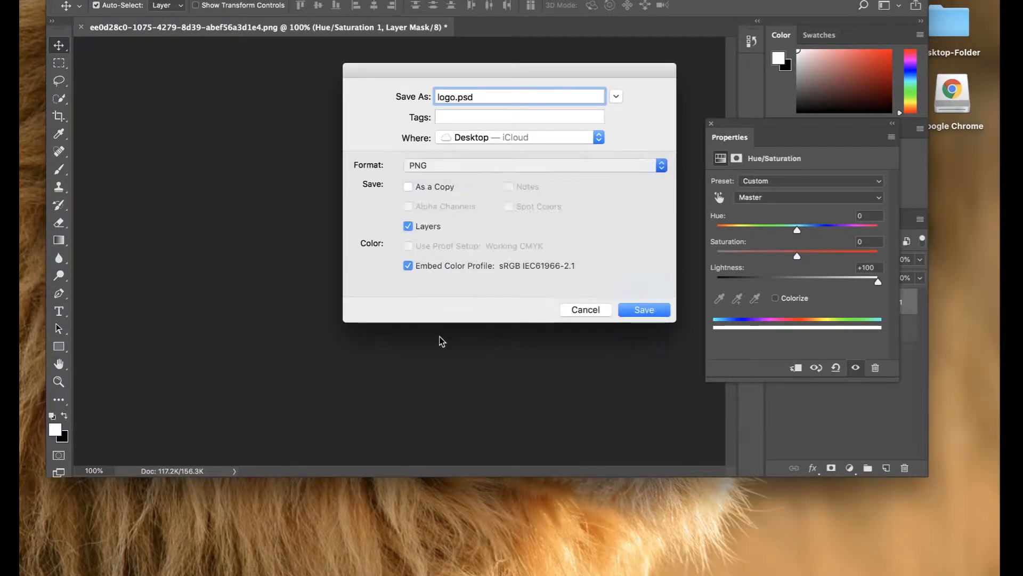
{"action": "left_click", "coordinate": [660, 311]}
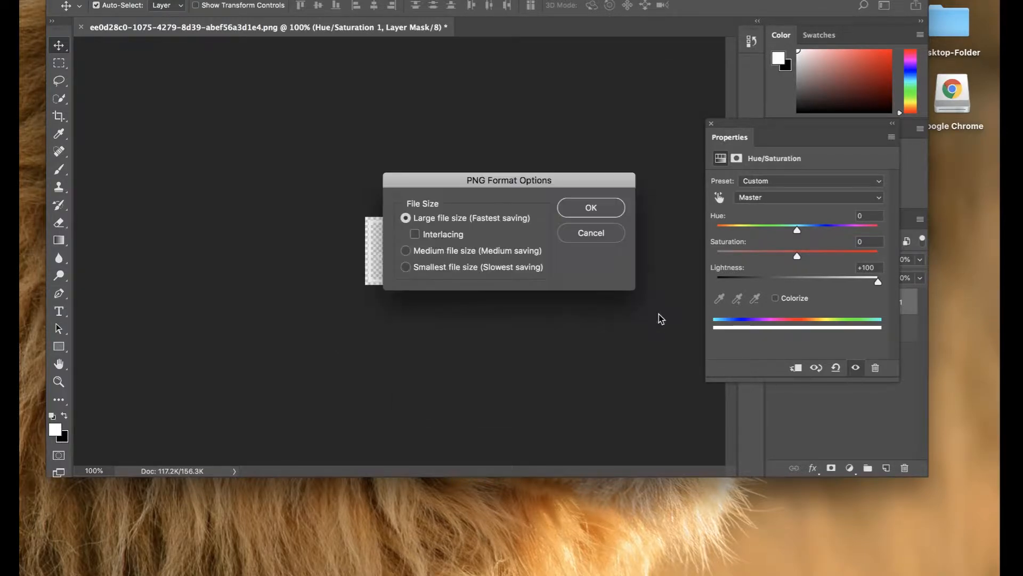
{"action": "left_click", "coordinate": [597, 209]}
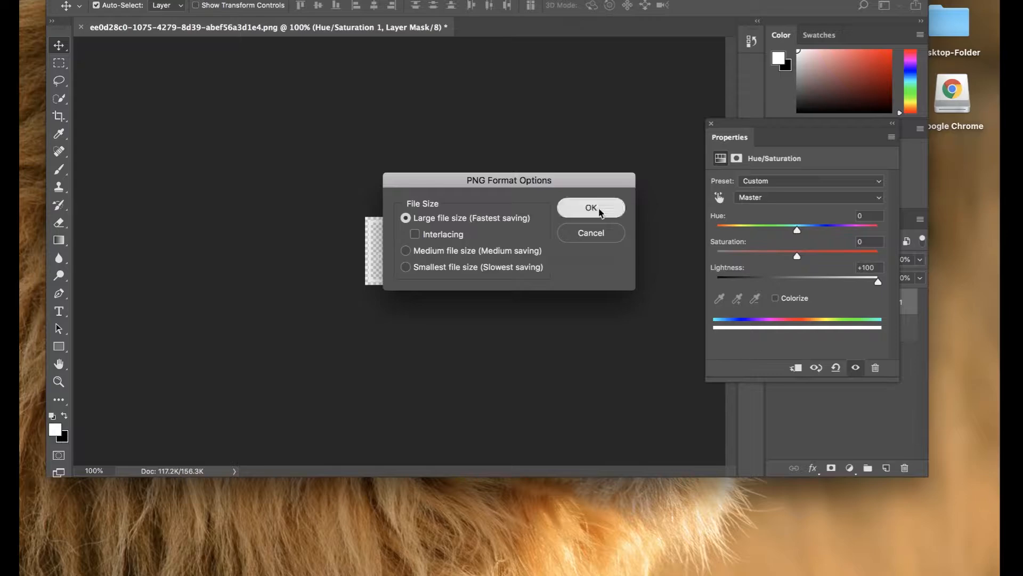
{"action": "left_click", "coordinate": [711, 123]}
{"action": "key", "text": "super+m"}
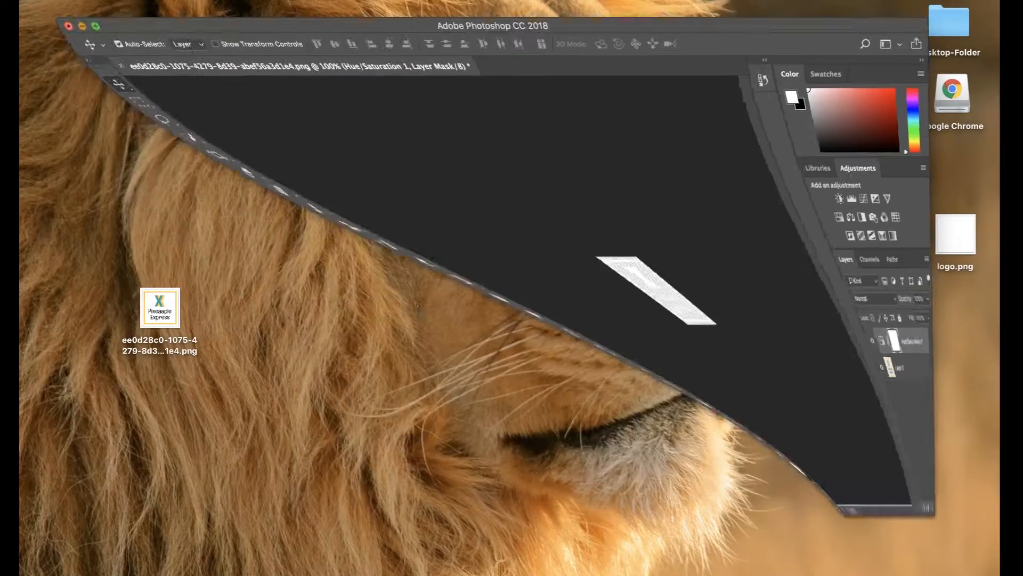
Upload logo.png from the Desktop and select it as the Venture header logo.
{"action": "mouse_move", "coordinate": [906, 573]}
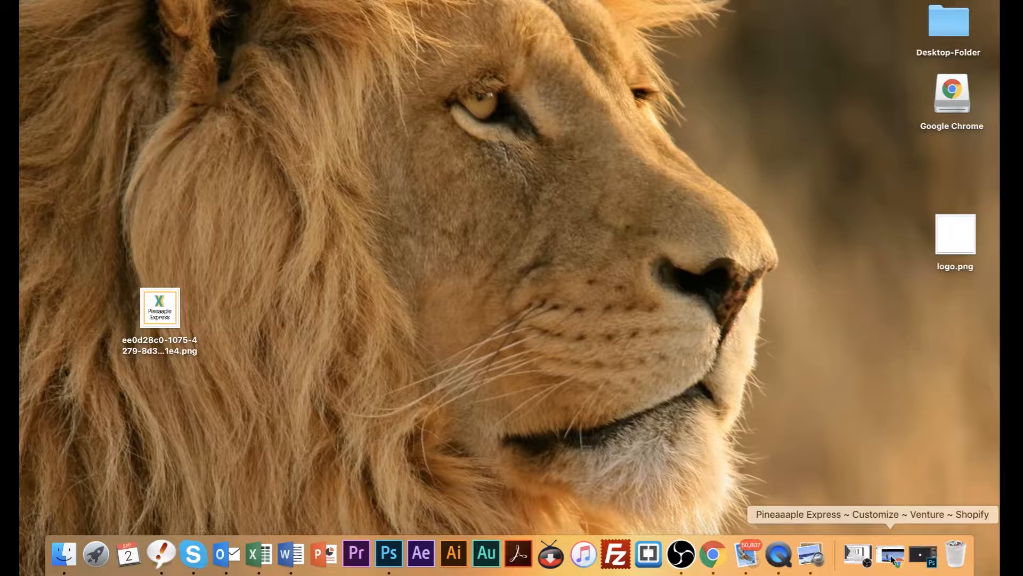
{"action": "left_click", "coordinate": [891, 555]}
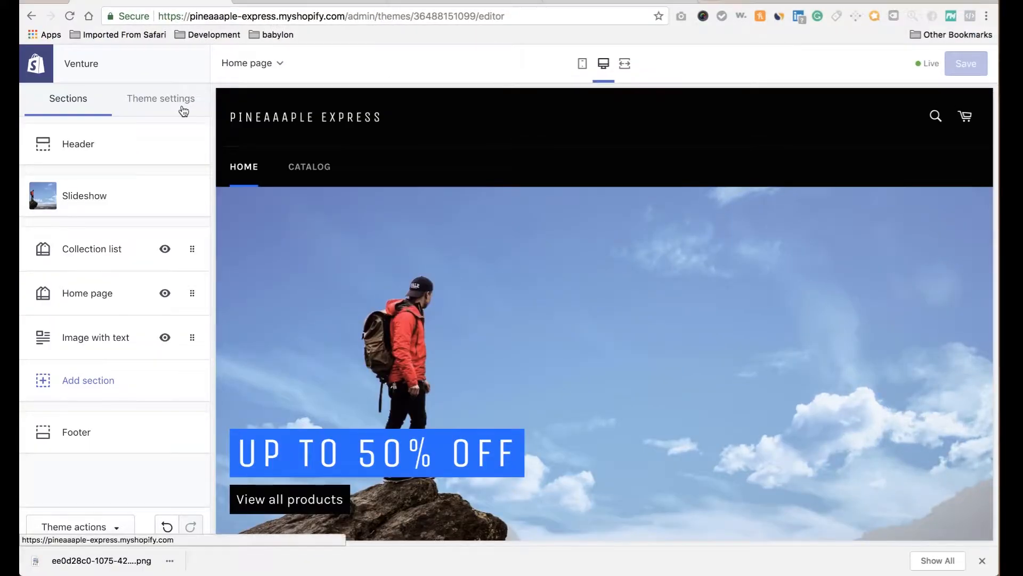
{"action": "left_click", "coordinate": [114, 145]}
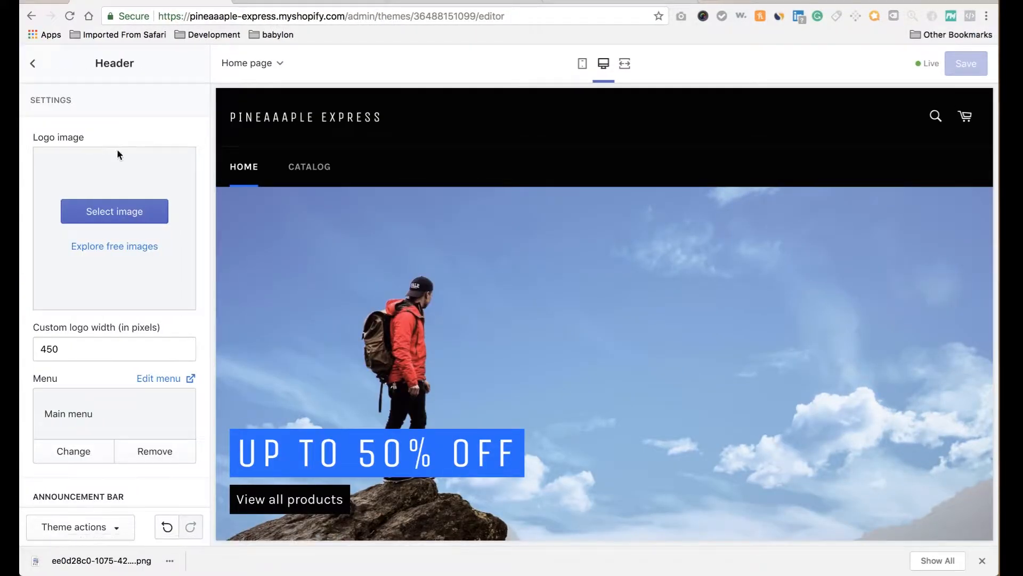
{"action": "left_click", "coordinate": [130, 210]}
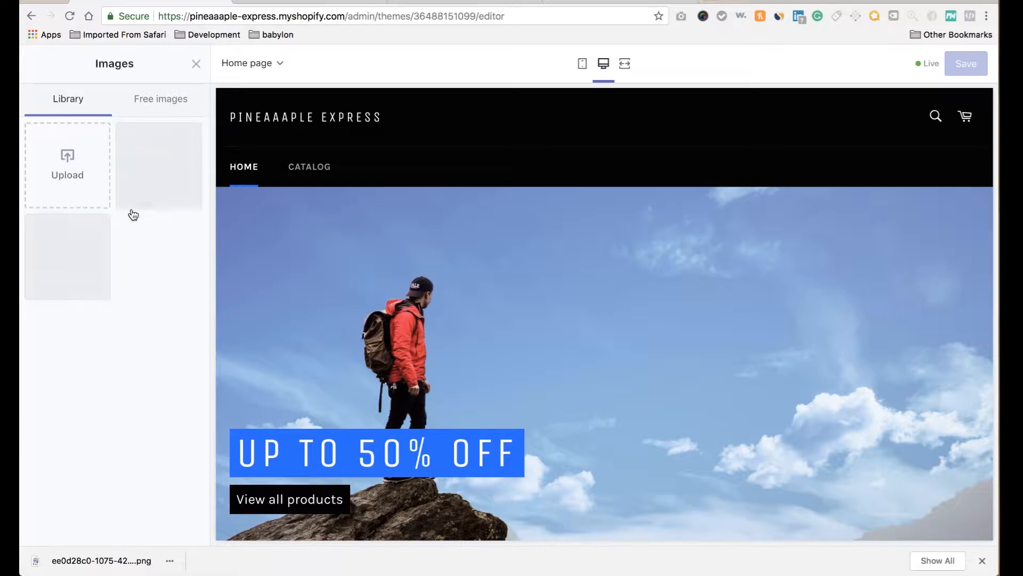
{"action": "left_click", "coordinate": [57, 144]}
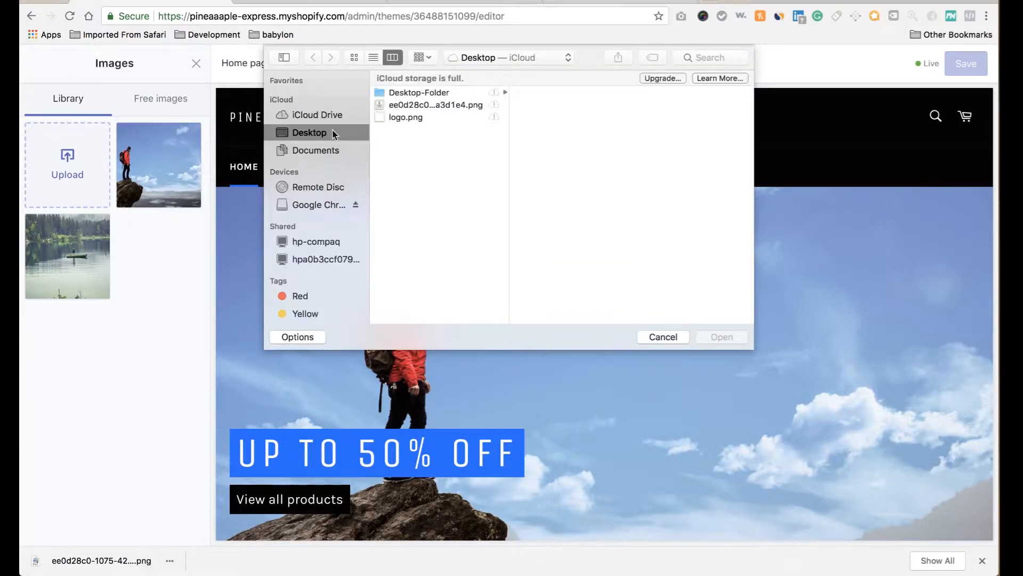
{"action": "left_click", "coordinate": [419, 118]}
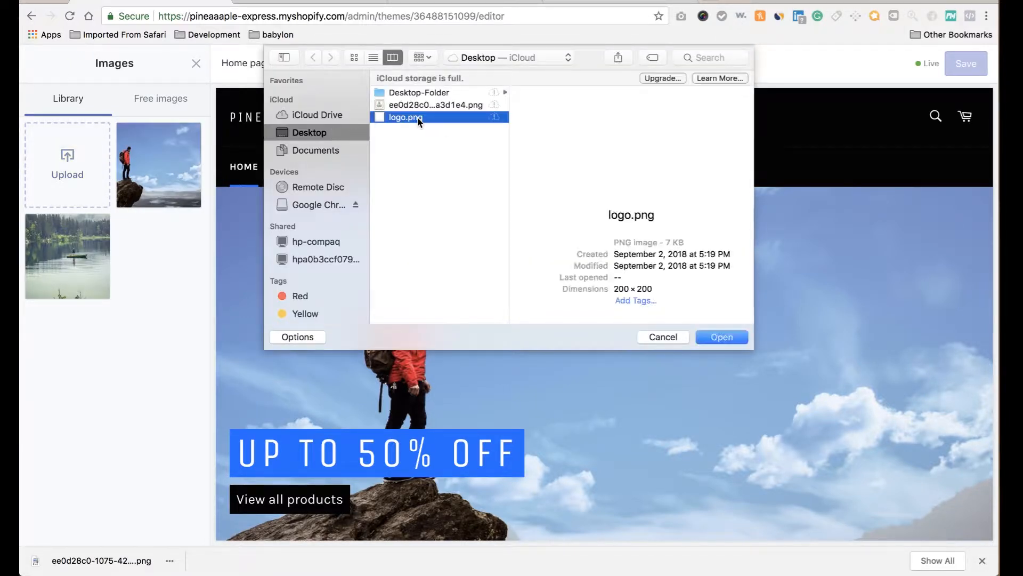
{"action": "left_click", "coordinate": [712, 335]}
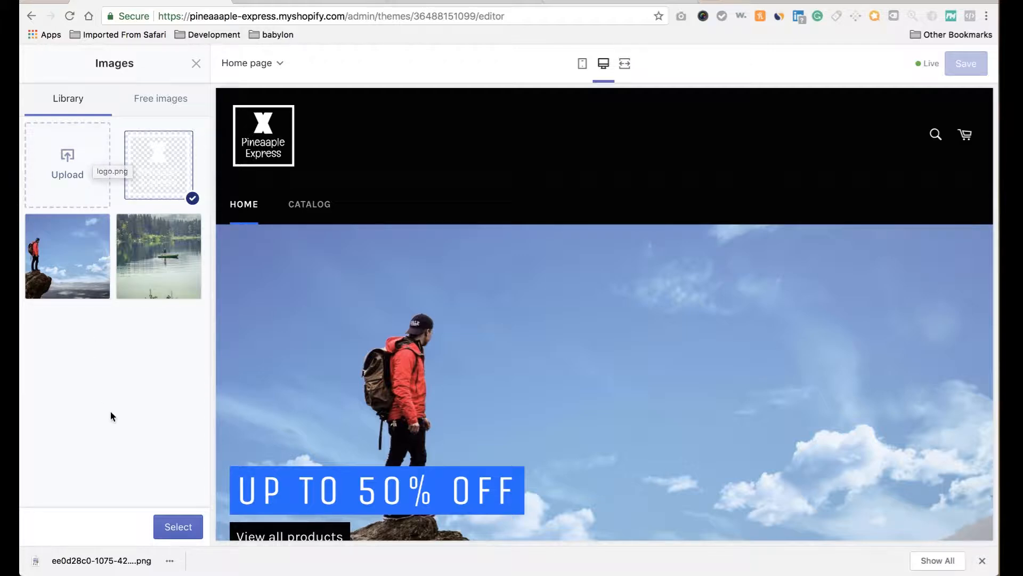
{"action": "left_click", "coordinate": [178, 526]}
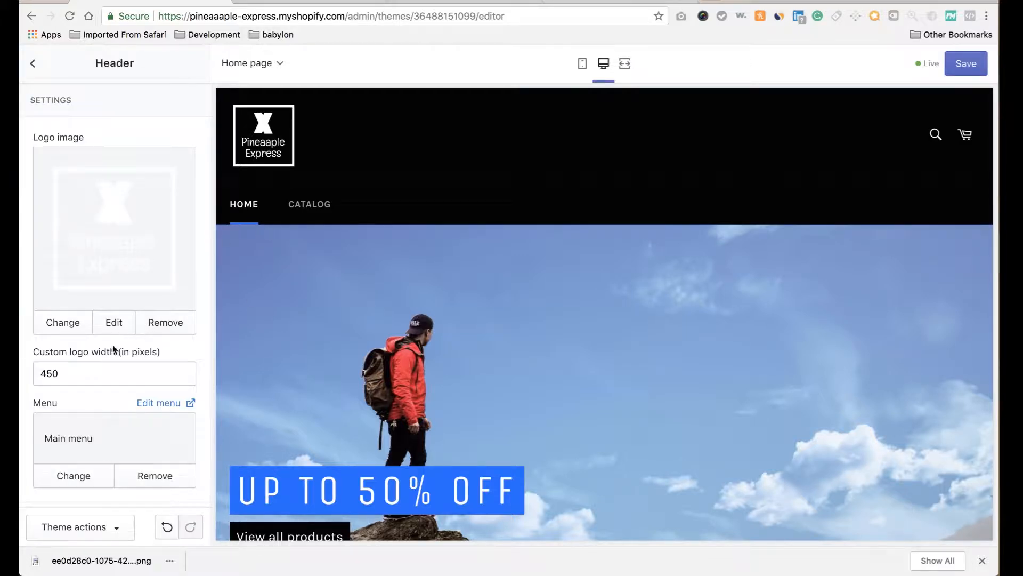
Change the header's custom logo width from 450 to 100 pixels.
{"action": "double_click", "coordinate": [68, 377]}
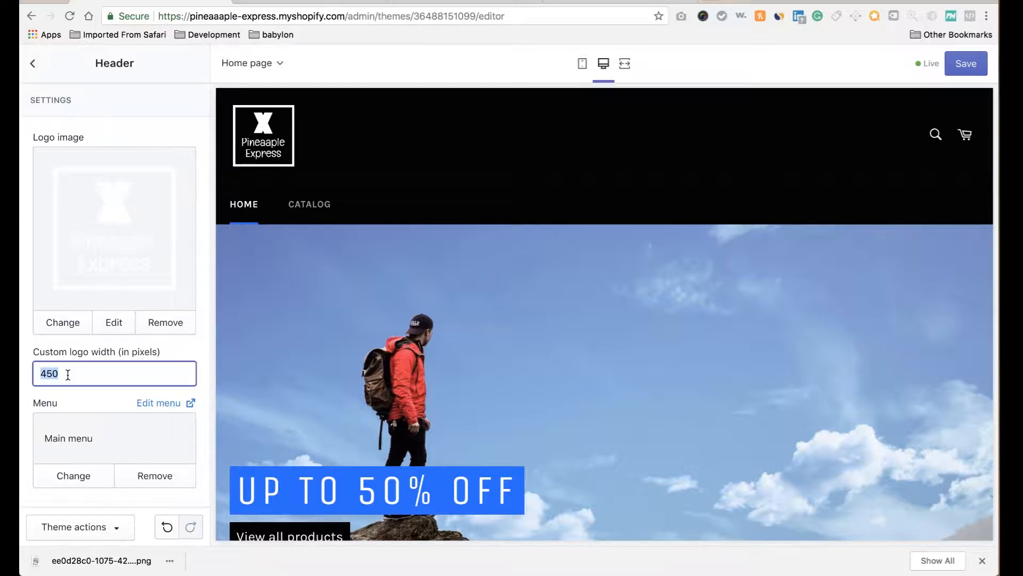
{"action": "type", "text": "3"}
{"action": "key", "text": "BackSpace"}
{"action": "key", "text": "BackSpace"}
{"action": "key", "text": "BackSpace"}
{"action": "key", "text": "BackSpace"}
{"action": "type", "text": "00"}
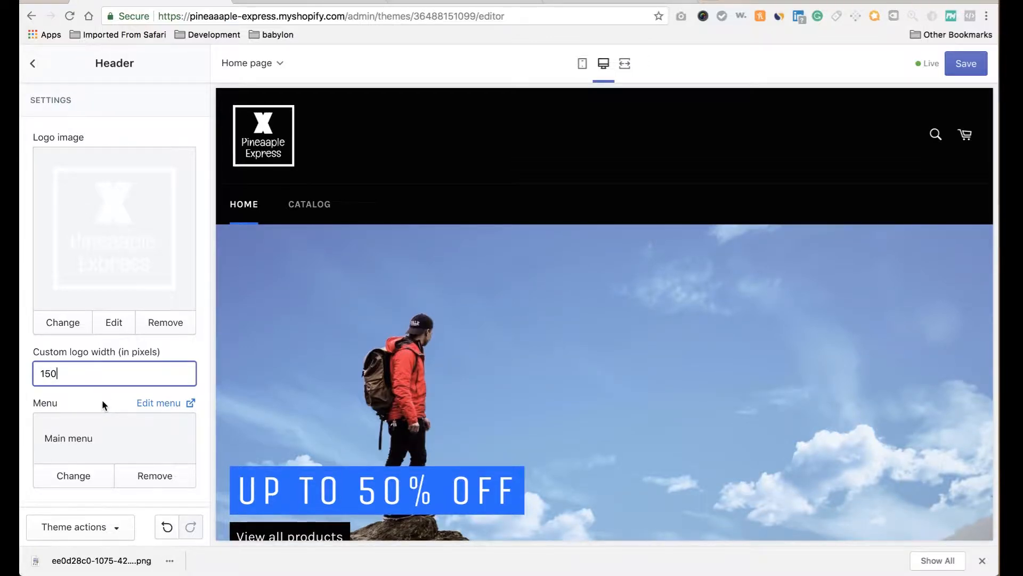
Commit the new custom logo width in the header settings.
{"action": "left_click", "coordinate": [103, 404]}
{"action": "scroll", "coordinate": [103, 404], "scroll_direction": "down", "scroll_amount": 3}
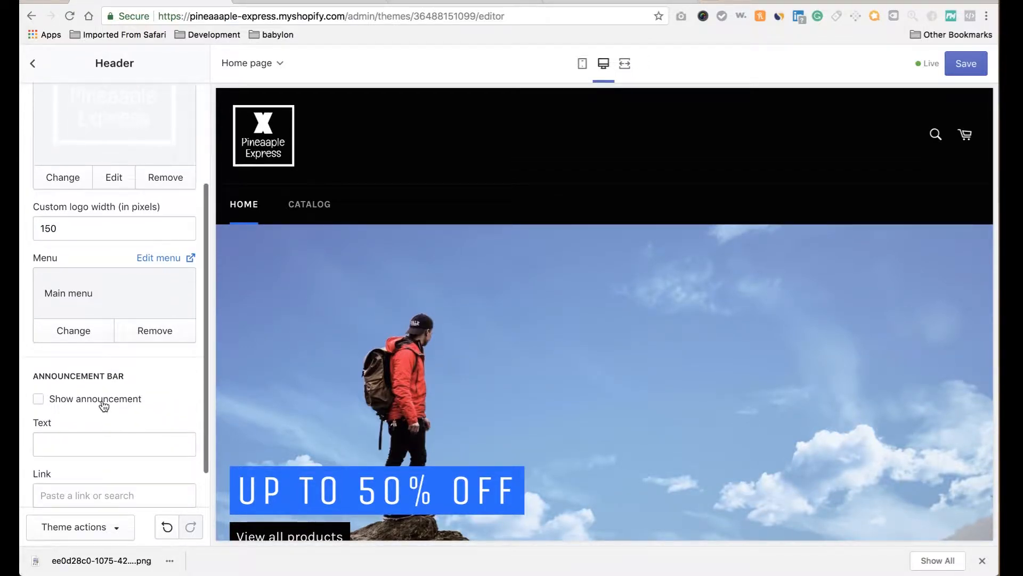
{"action": "scroll", "coordinate": [103, 404], "scroll_direction": "up", "scroll_amount": 3}
{"action": "scroll", "coordinate": [429, 337], "scroll_direction": "down", "scroll_amount": 10}
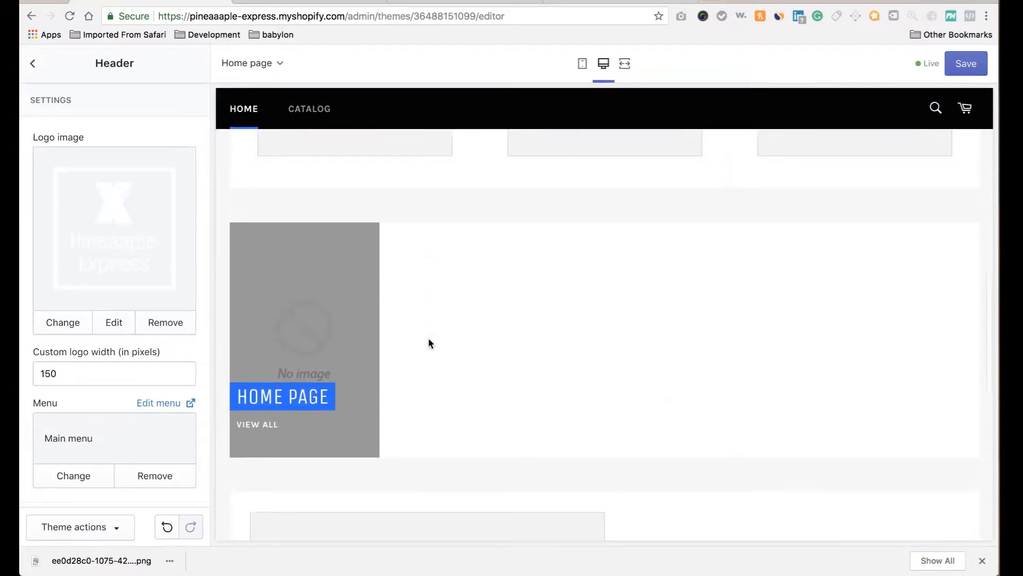
{"action": "scroll", "coordinate": [428, 338], "scroll_direction": "up", "scroll_amount": 10}
{"action": "scroll", "coordinate": [123, 414], "scroll_direction": "down", "scroll_amount": 2}
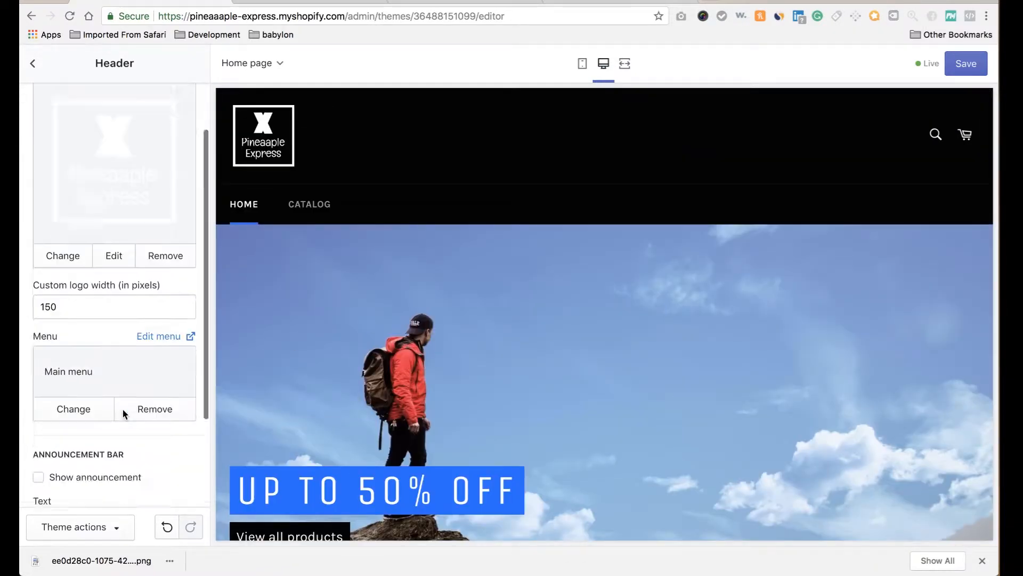
{"action": "scroll", "coordinate": [123, 414], "scroll_direction": "down", "scroll_amount": 3}
Turn on the announcement bar with the text 'Free Shipping on all Orders'.
{"action": "left_click", "coordinate": [127, 408]}
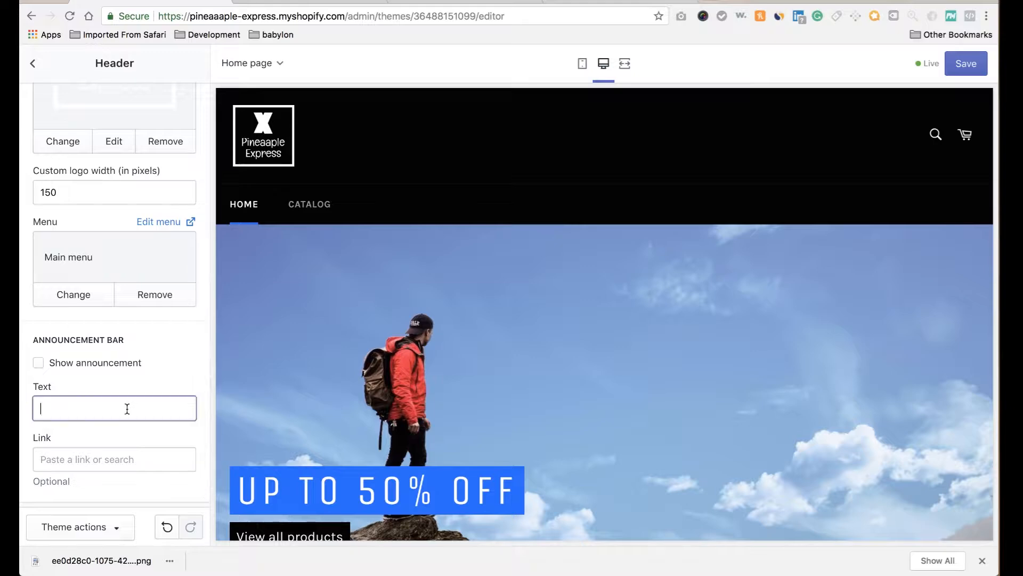
{"action": "left_click", "coordinate": [38, 363]}
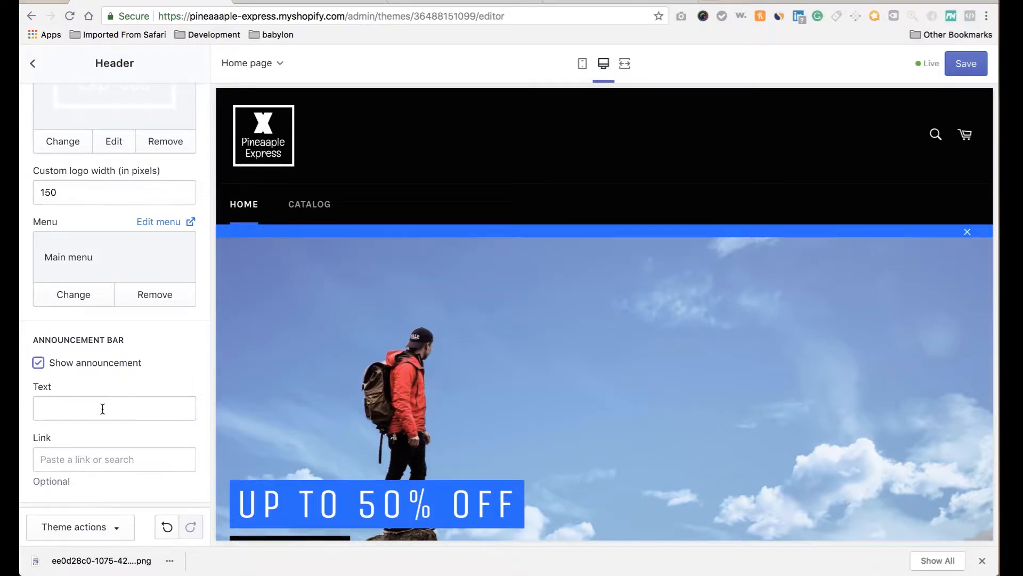
{"action": "left_click", "coordinate": [103, 408]}
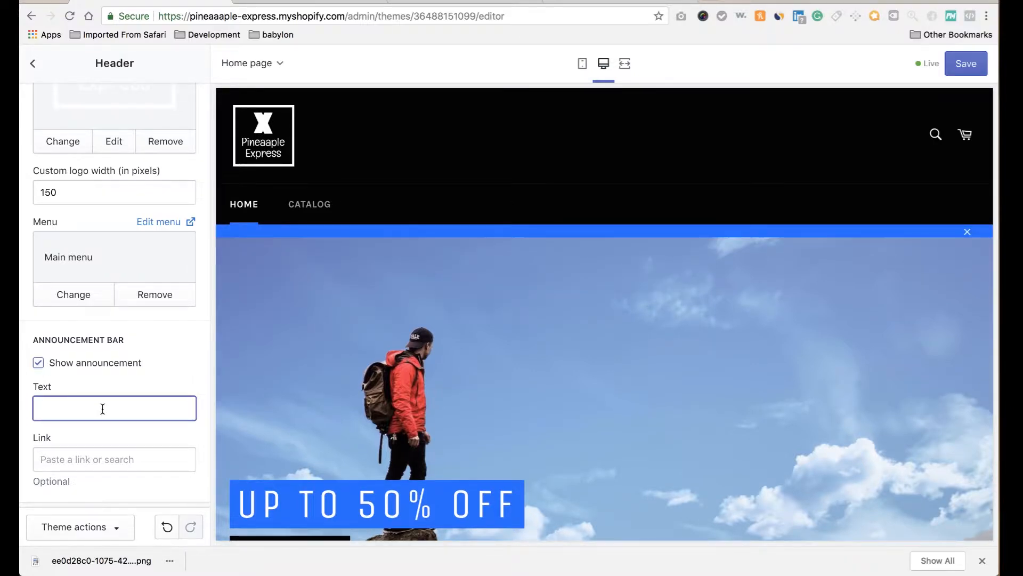
{"action": "type", "text": "Free S"}
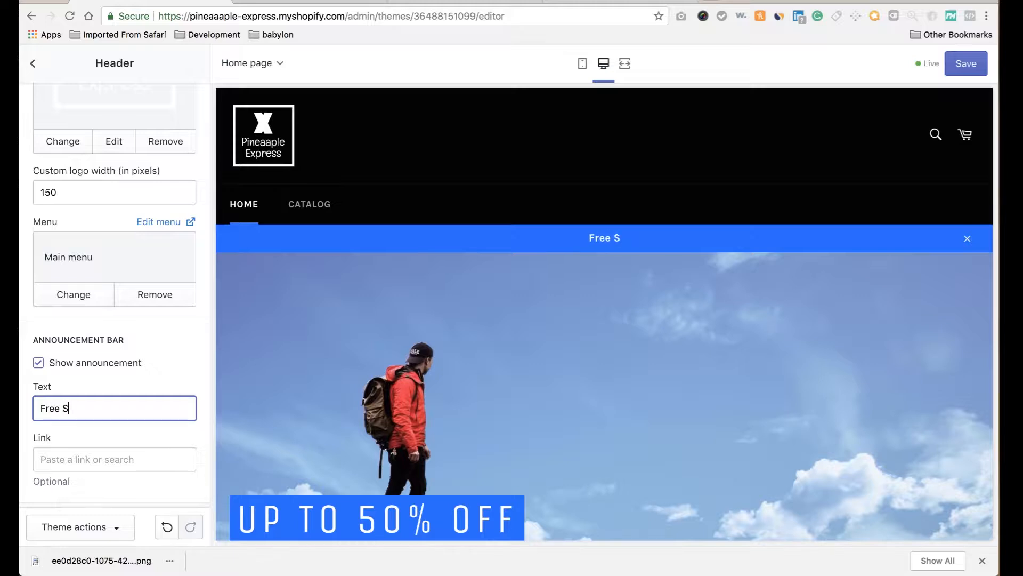
{"action": "type", "text": "hipping on a"}
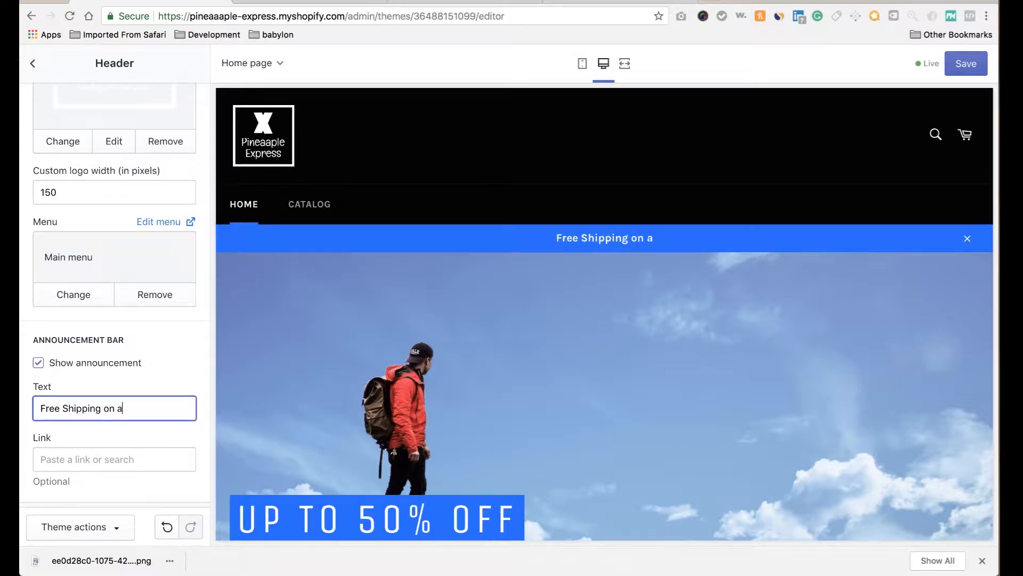
{"action": "type", "text": "ll Orders"}
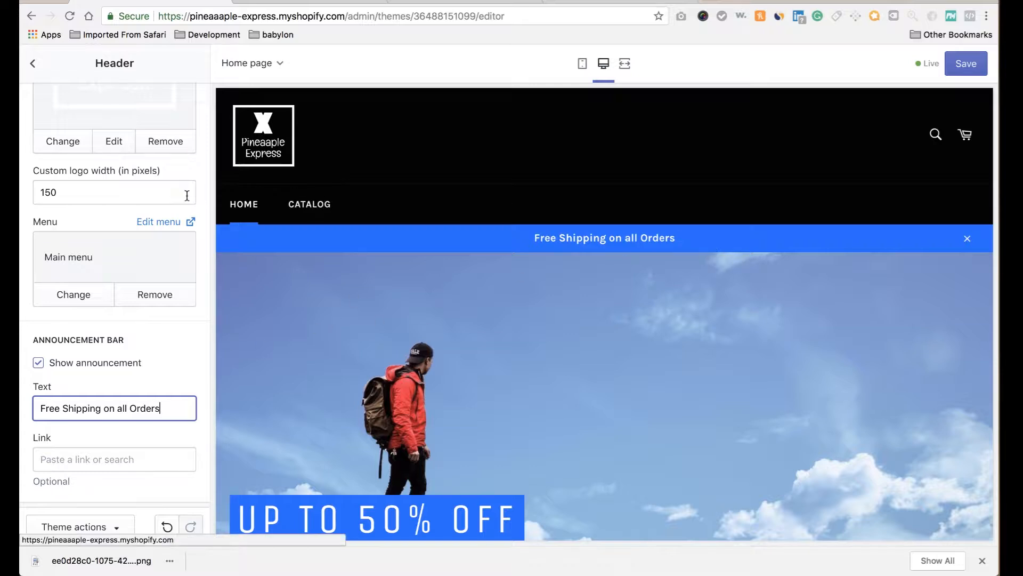
Save the theme and return to the sections list.
{"action": "scroll", "coordinate": [153, 319], "scroll_direction": "down", "scroll_amount": 1}
{"action": "scroll", "coordinate": [153, 320], "scroll_direction": "up", "scroll_amount": 5}
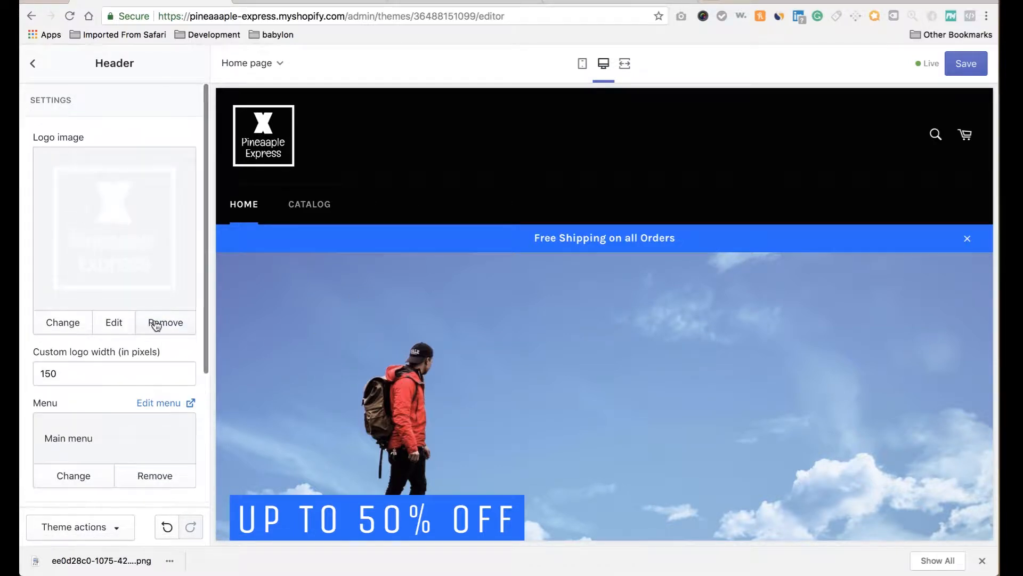
{"action": "left_click", "coordinate": [970, 71]}
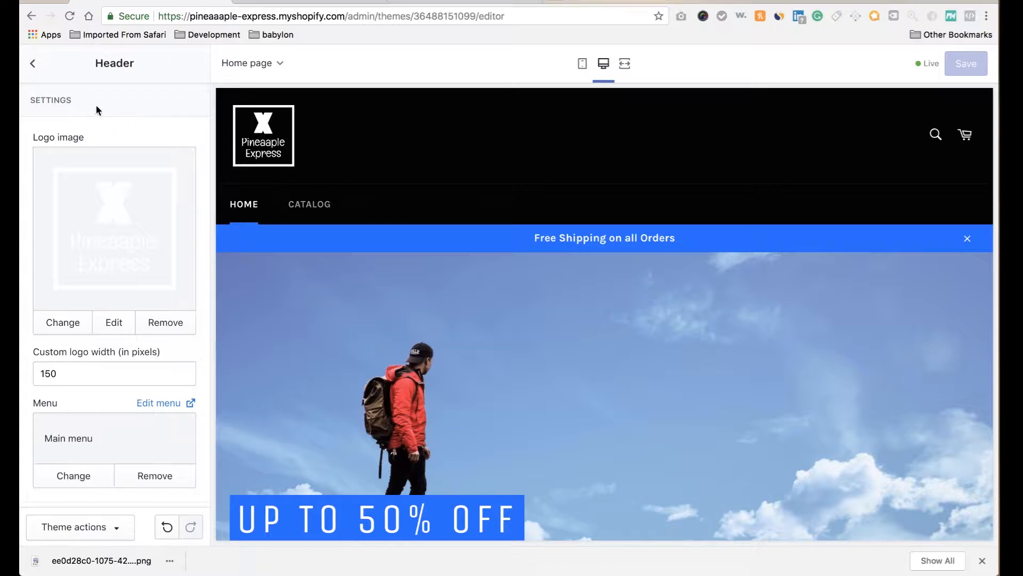
{"action": "left_click", "coordinate": [37, 66]}
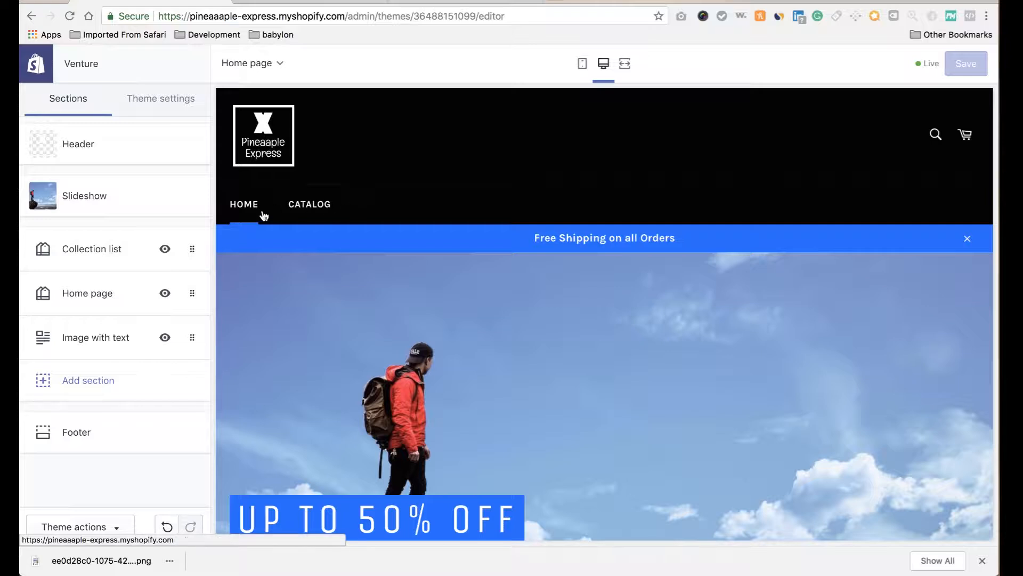
From the admin, go to Online Store > Navigation, open Main menu and start a new item.
{"action": "left_click", "coordinate": [43, 68]}
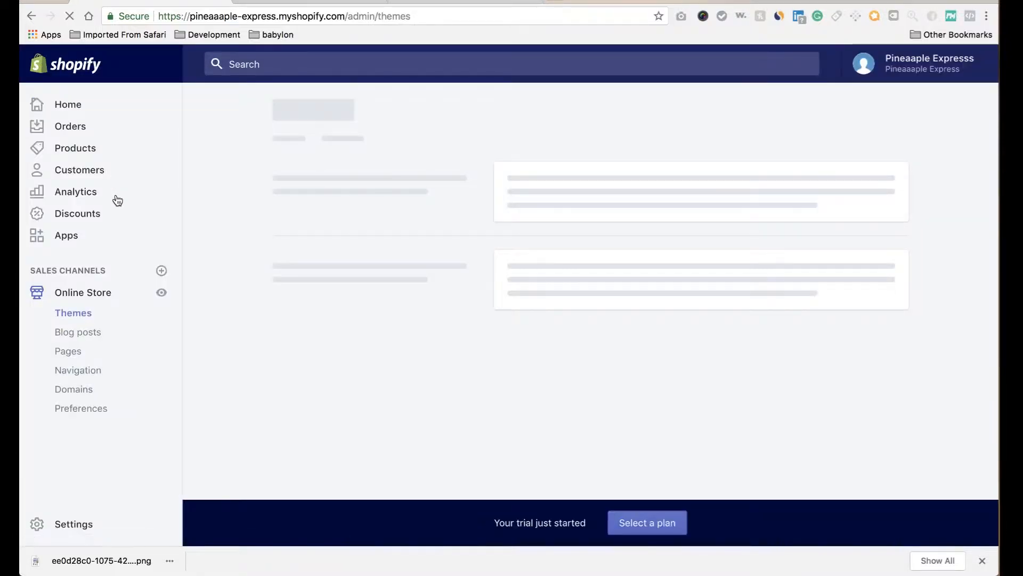
{"action": "left_click", "coordinate": [77, 371]}
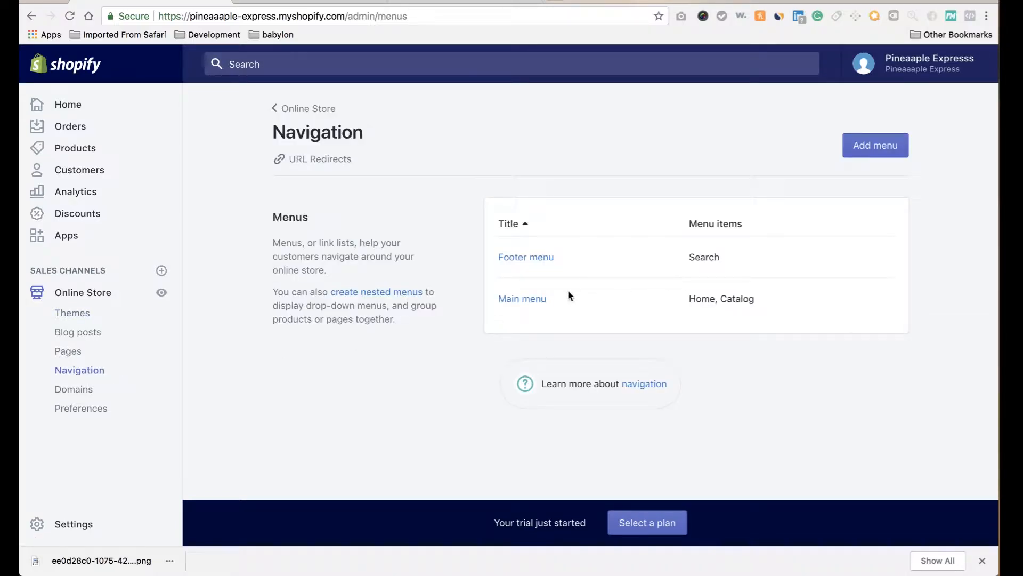
{"action": "left_click", "coordinate": [539, 301]}
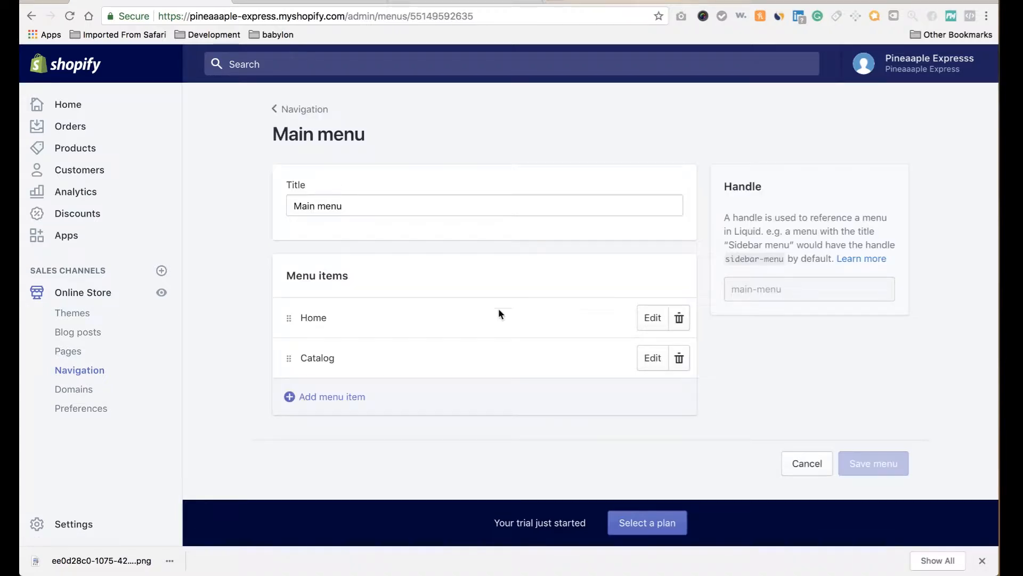
{"action": "left_click", "coordinate": [346, 396]}
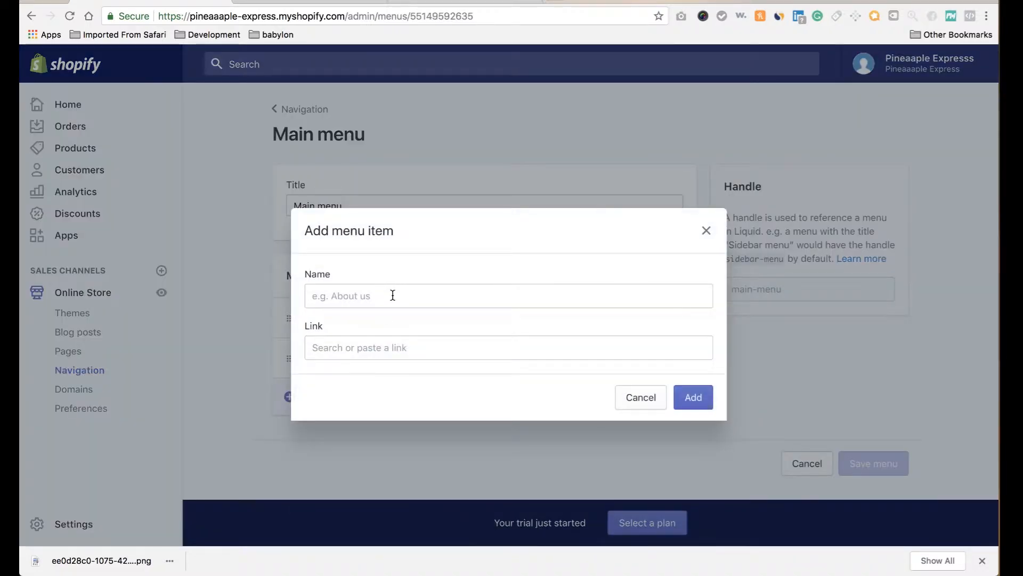
Add an 'About Us' menu item linked to #.
{"action": "left_click", "coordinate": [393, 292]}
{"action": "type", "text": "About Us"}
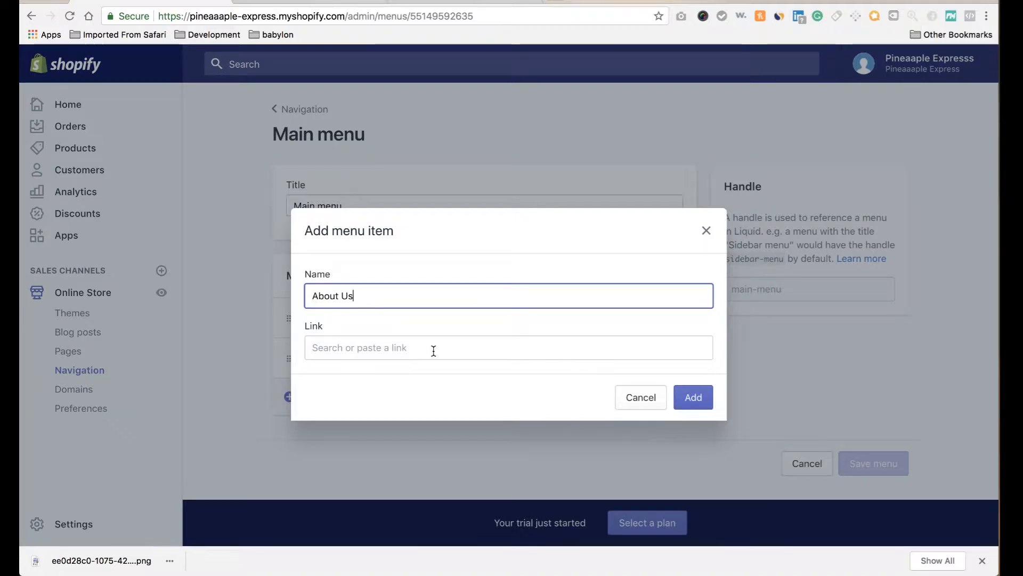
{"action": "left_click", "coordinate": [433, 349]}
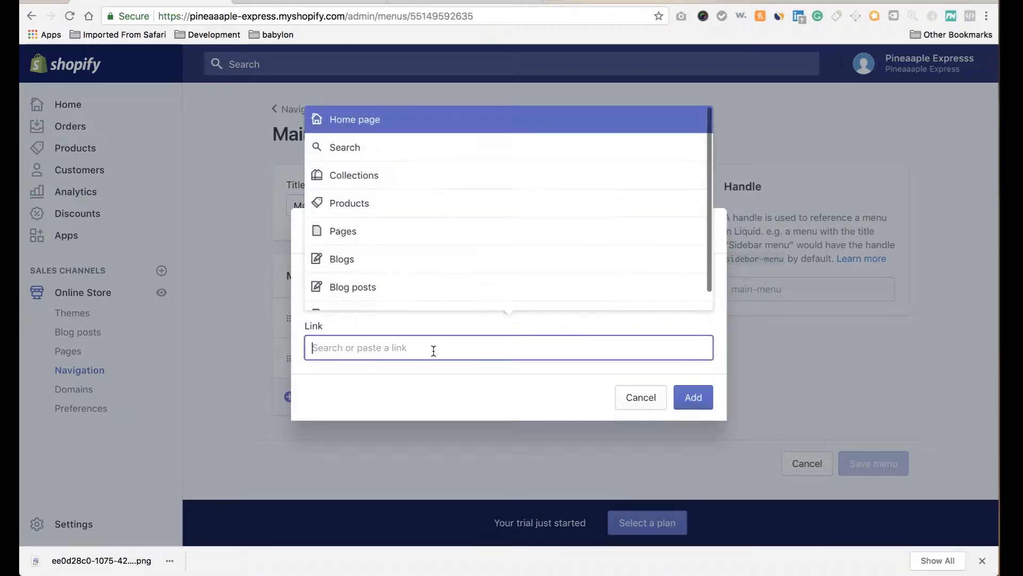
{"action": "type", "text": "#"}
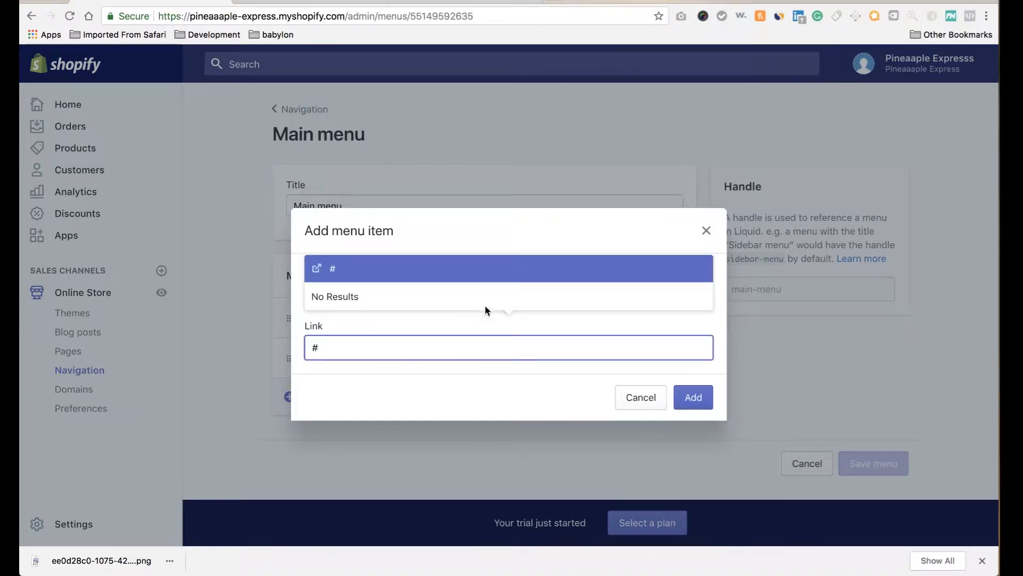
{"action": "left_click", "coordinate": [478, 269]}
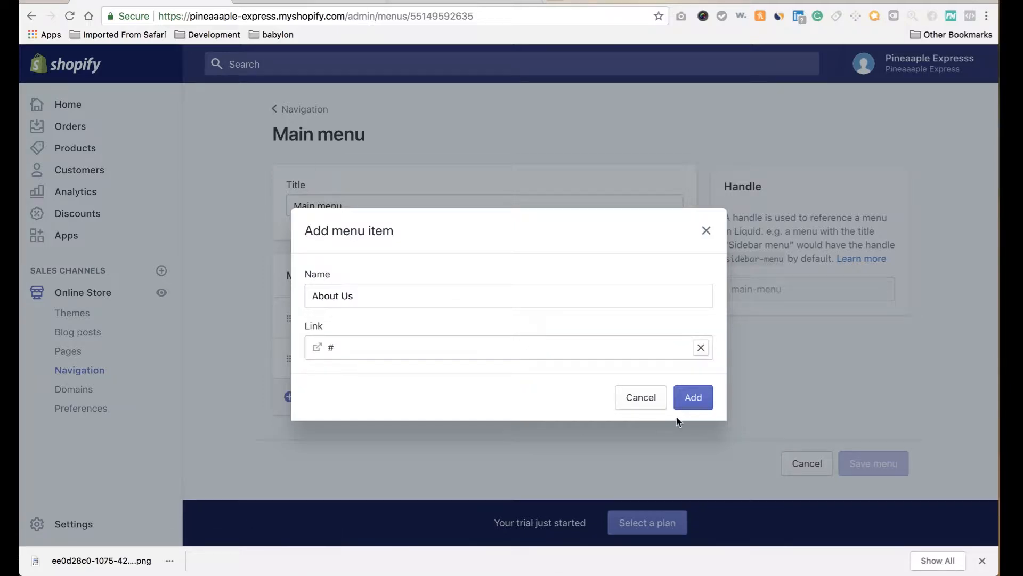
{"action": "left_click", "coordinate": [693, 397]}
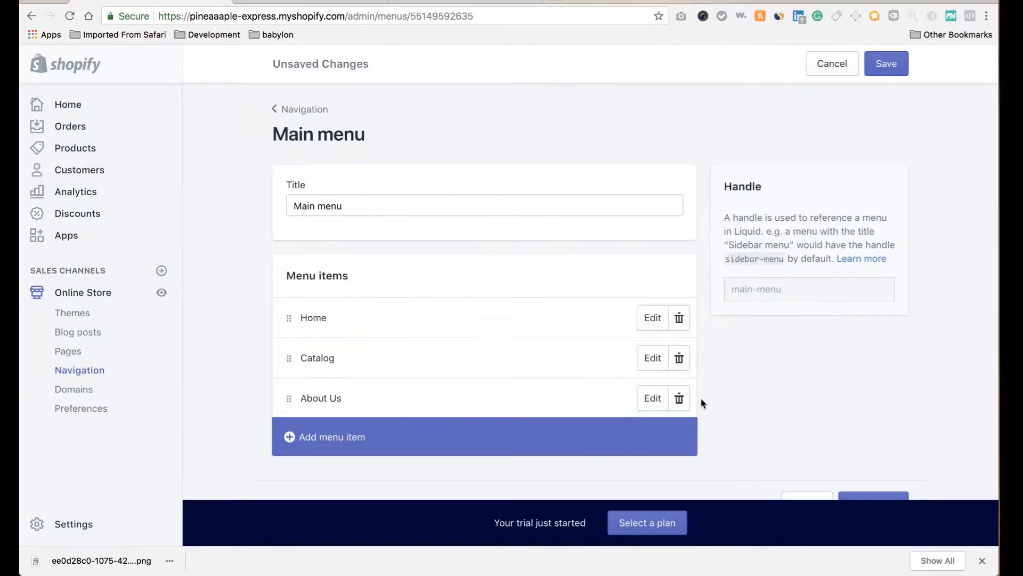
Add a 'Contact Us' menu item linked to #.
{"action": "left_click", "coordinate": [304, 446]}
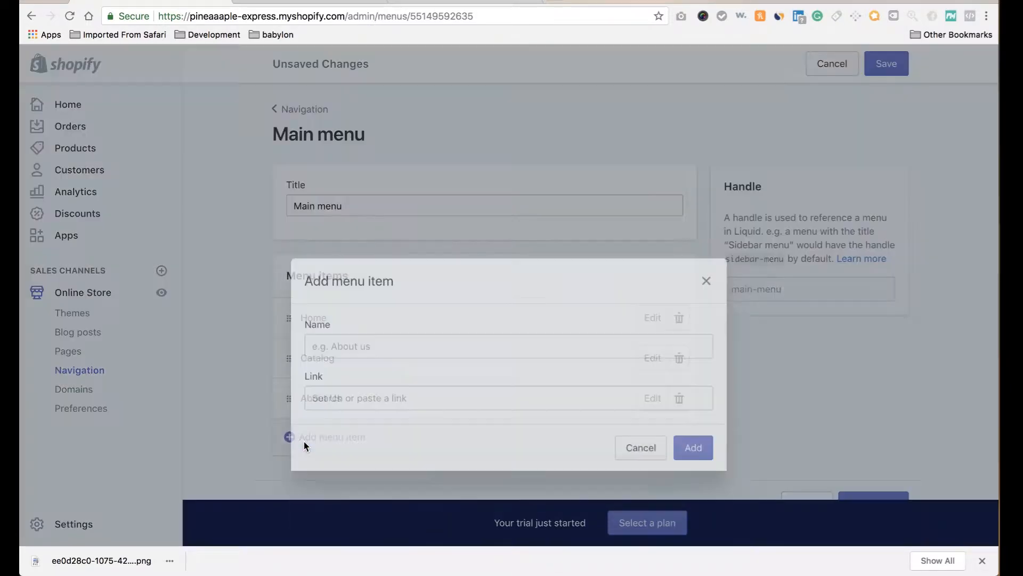
{"action": "left_click", "coordinate": [357, 296]}
{"action": "type", "text": "Contact Us"}
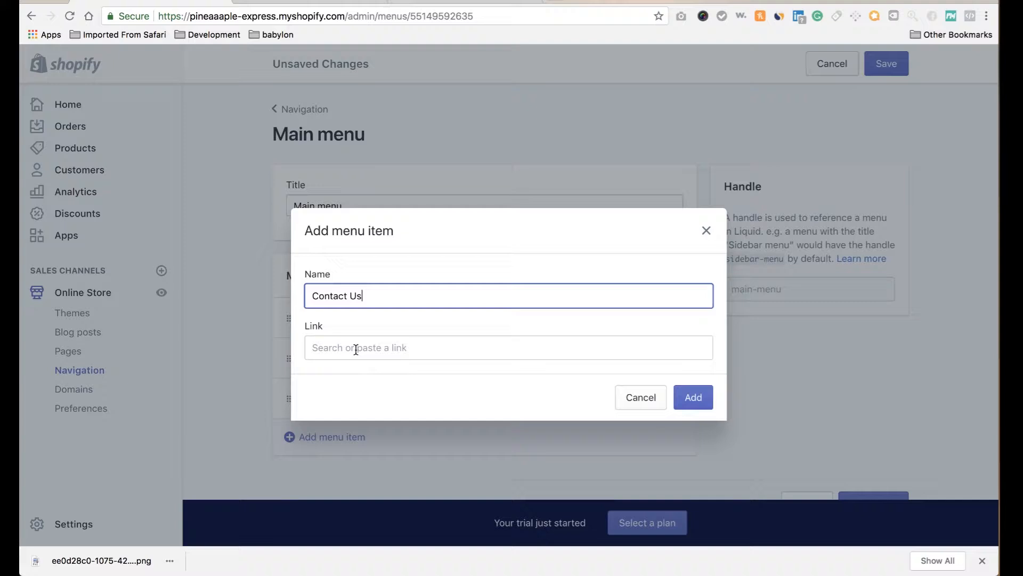
{"action": "left_click", "coordinate": [356, 349]}
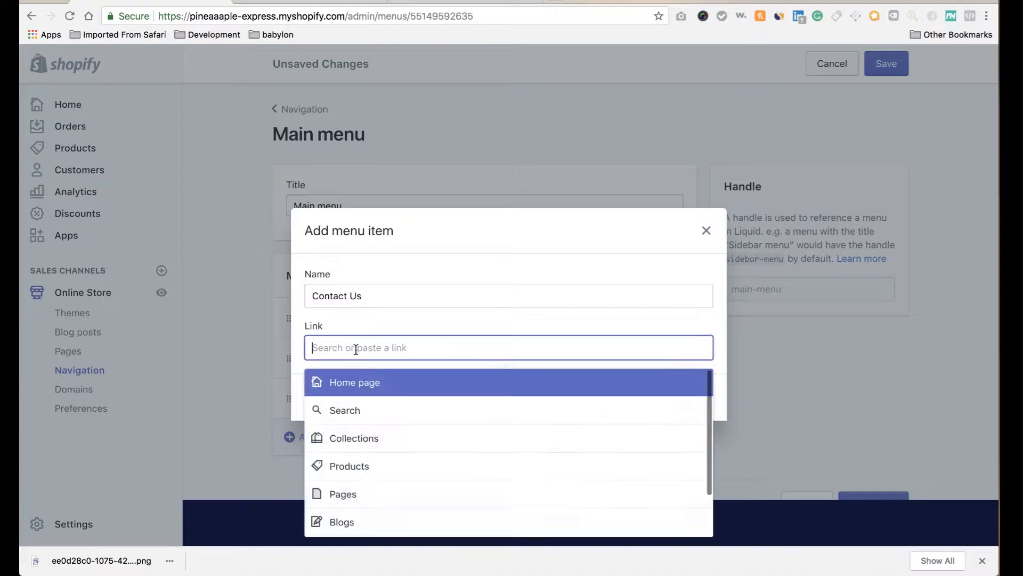
{"action": "type", "text": "#"}
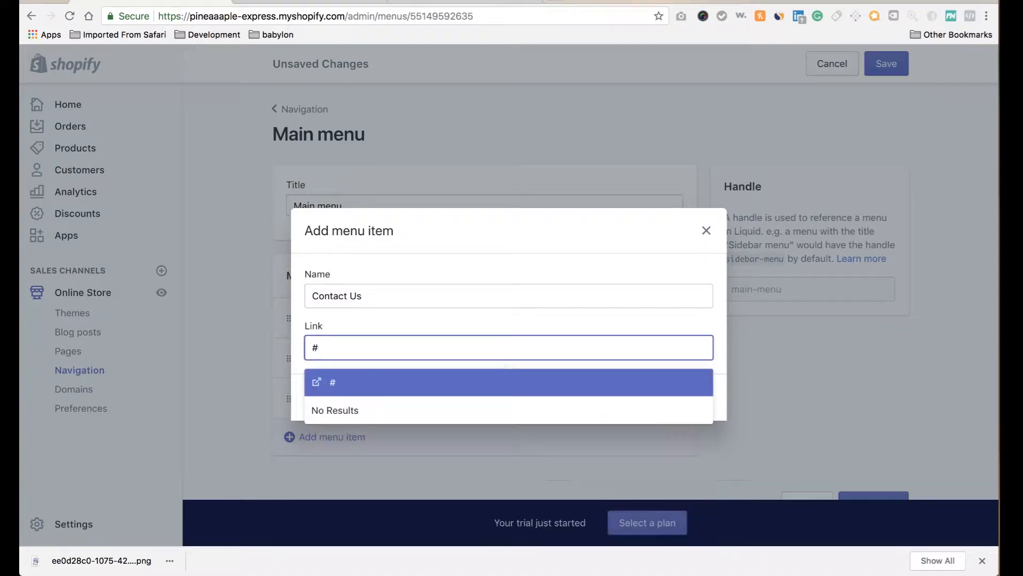
{"action": "left_click", "coordinate": [392, 389]}
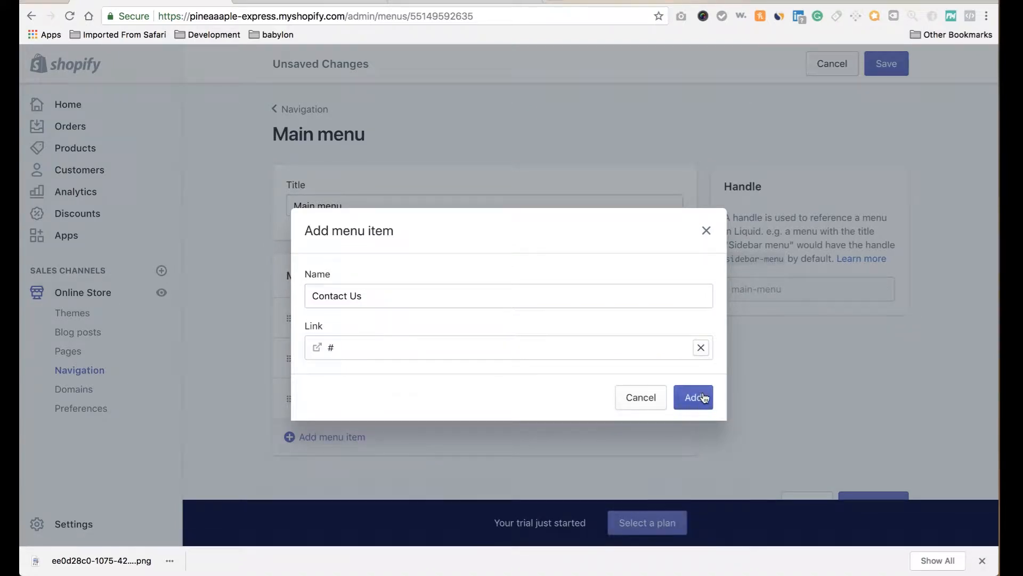
{"action": "left_click", "coordinate": [702, 397]}
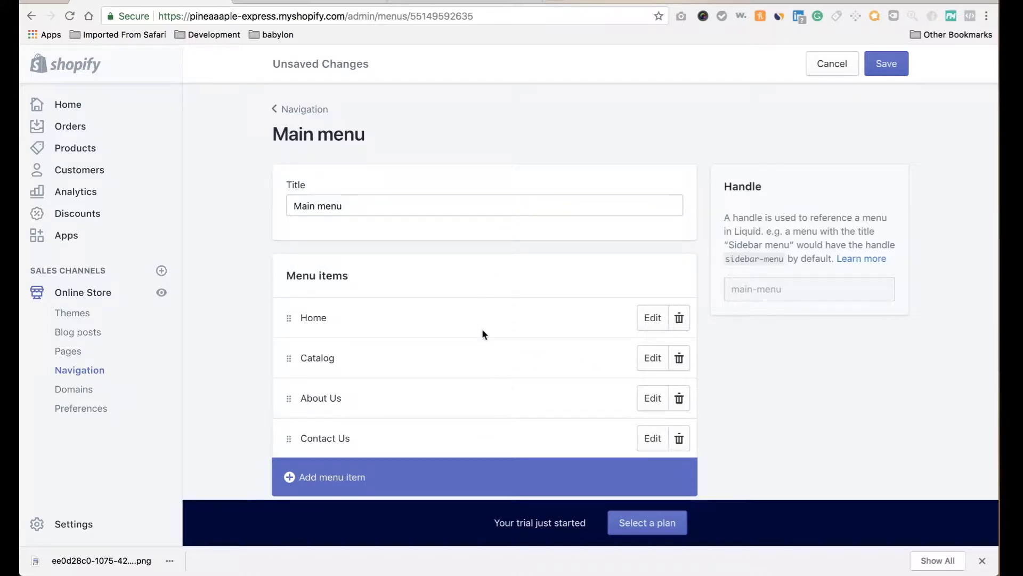
{"action": "scroll", "coordinate": [482, 334], "scroll_direction": "down", "scroll_amount": 3}
Add a trial 'Men' menu item linked to #.
{"action": "left_click", "coordinate": [343, 395]}
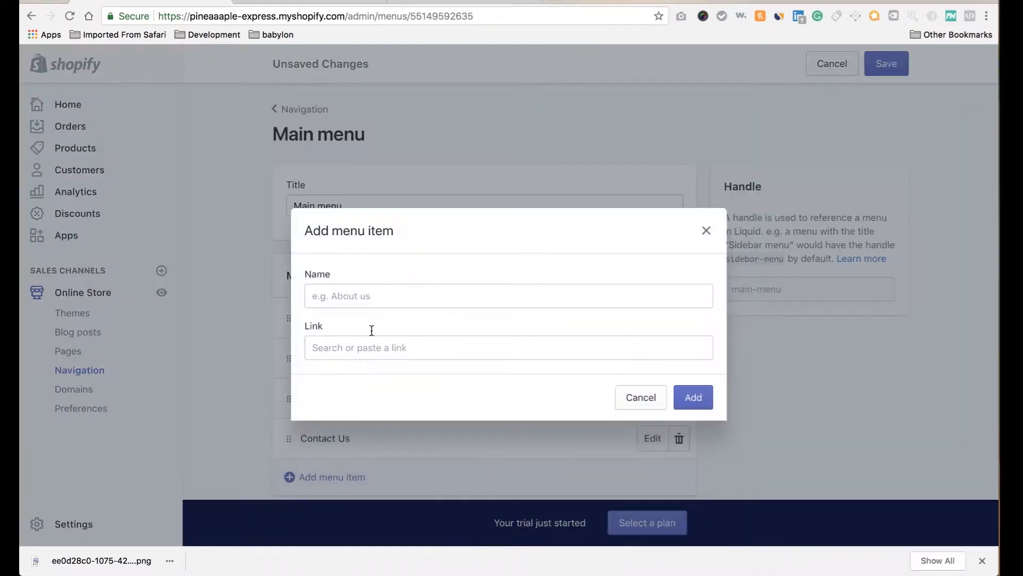
{"action": "left_click", "coordinate": [379, 293]}
{"action": "triple_click", "coordinate": [456, 220]}
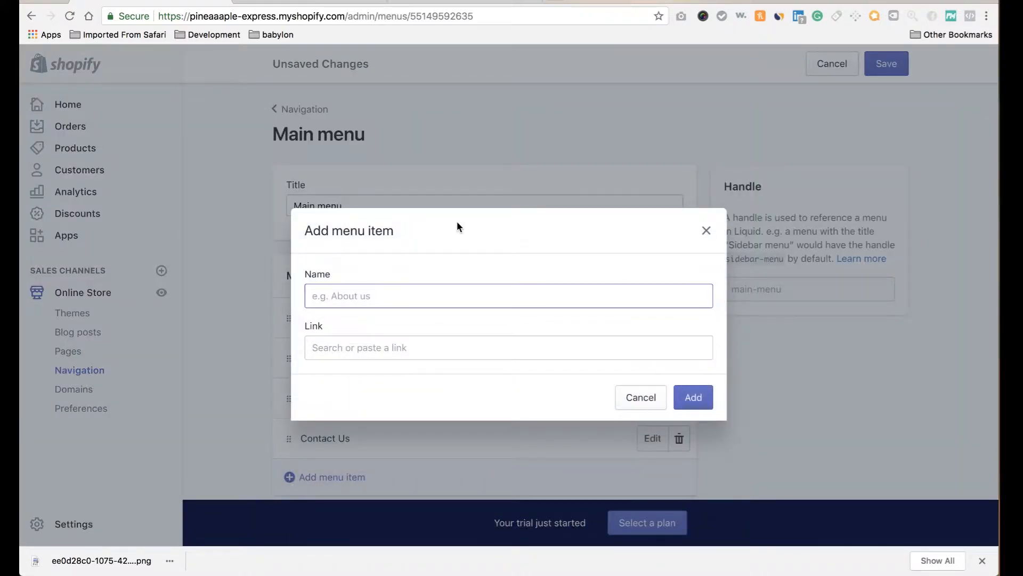
{"action": "left_click", "coordinate": [461, 298]}
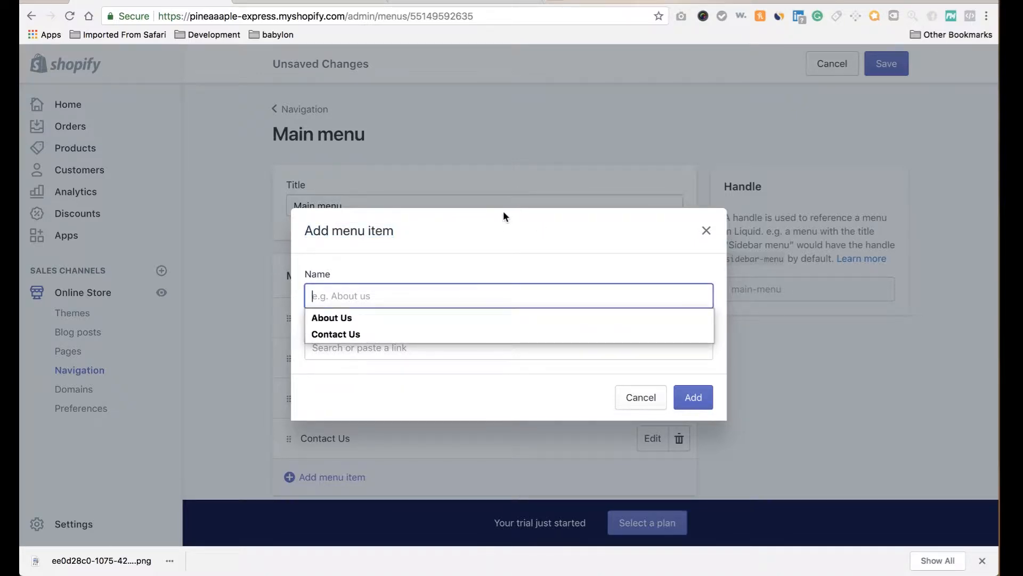
{"action": "type", "text": "Men"}
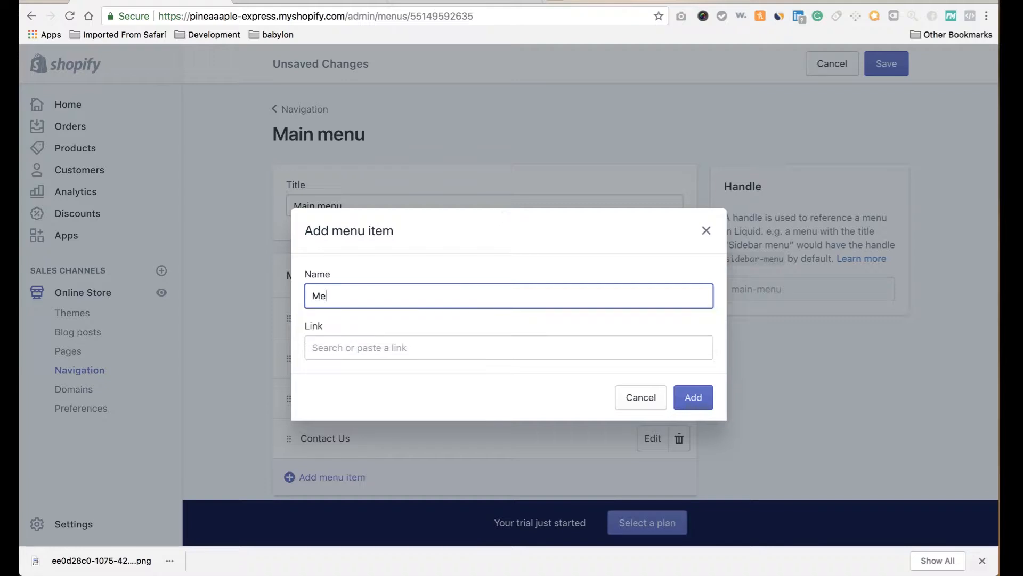
{"action": "left_click", "coordinate": [454, 339]}
{"action": "type", "text": "#"}
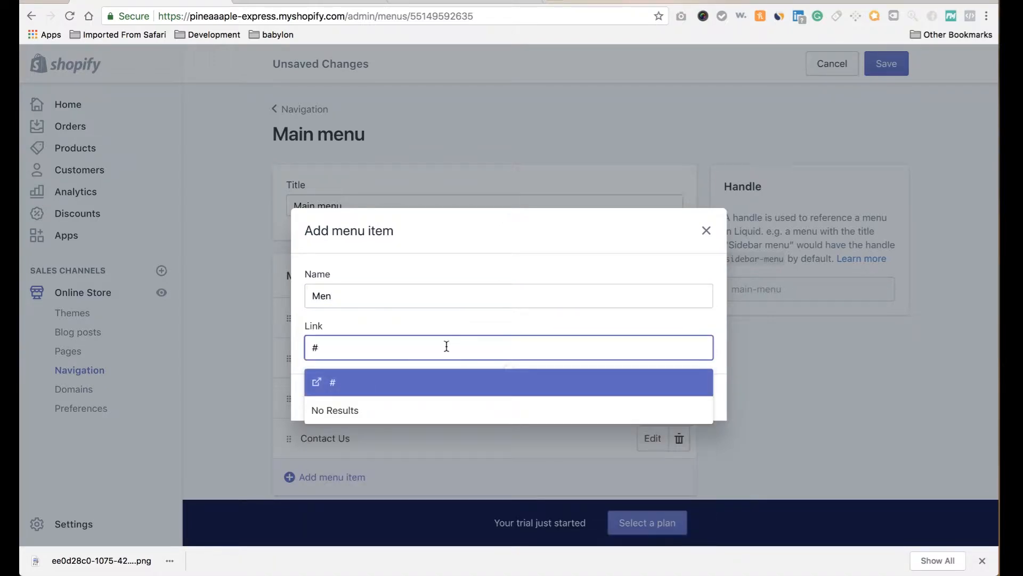
{"action": "left_click", "coordinate": [427, 390]}
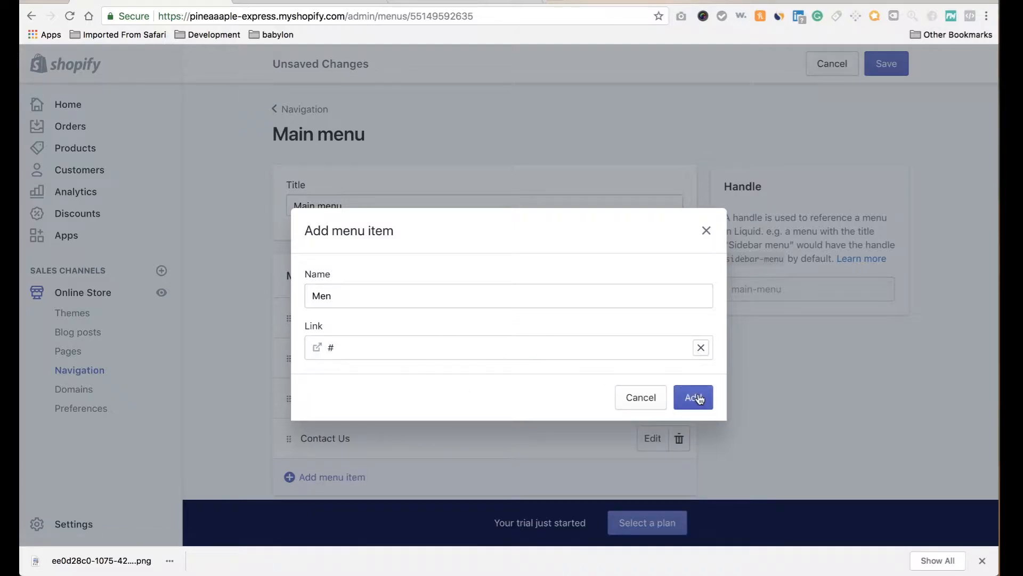
{"action": "left_click", "coordinate": [693, 397]}
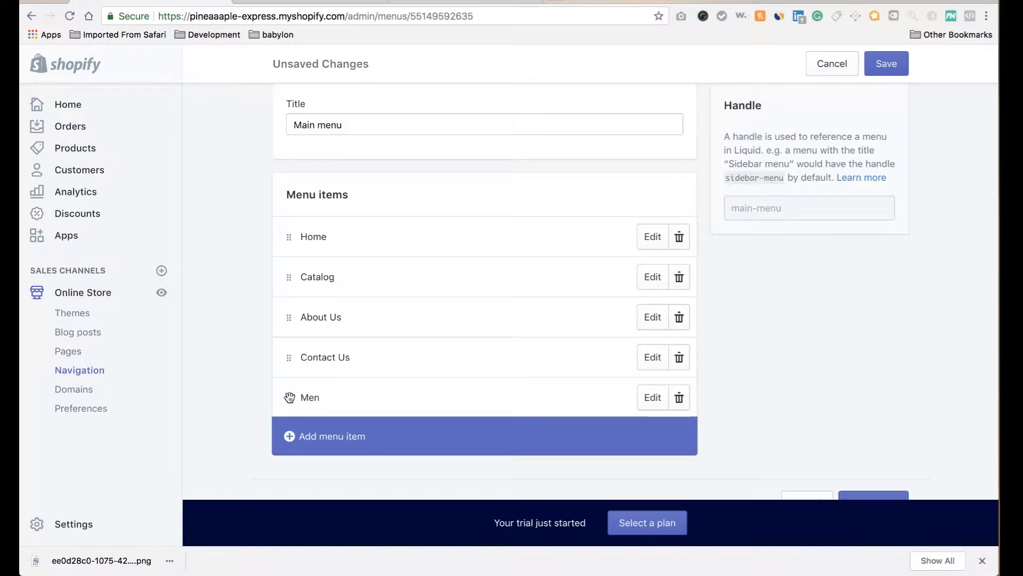
Delete the Men item and move About Us ahead of Catalog.
{"action": "left_click_drag", "start_coordinate": [290, 397], "coordinate": [302, 266]}
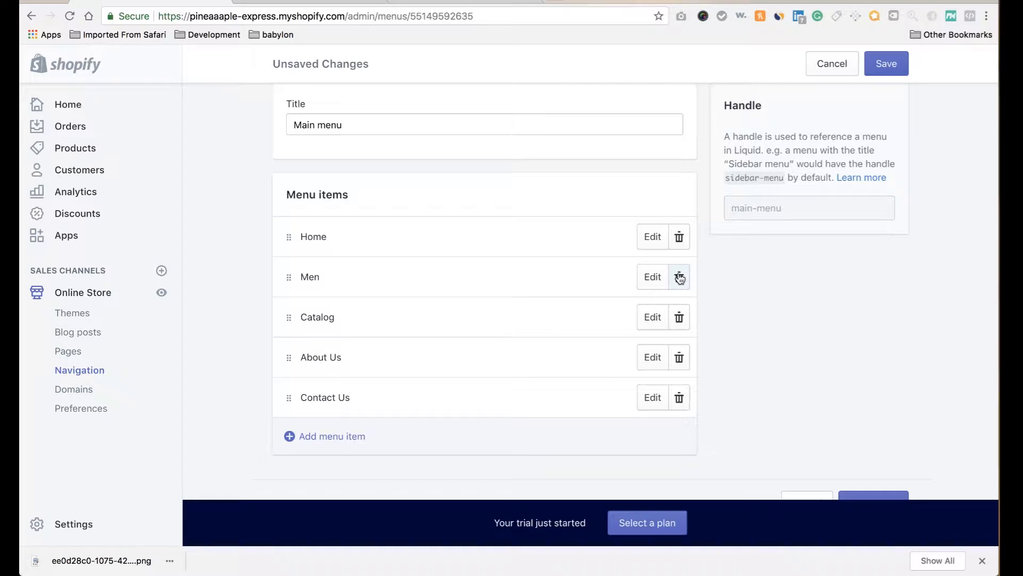
{"action": "left_click", "coordinate": [679, 278]}
{"action": "left_click", "coordinate": [677, 195]}
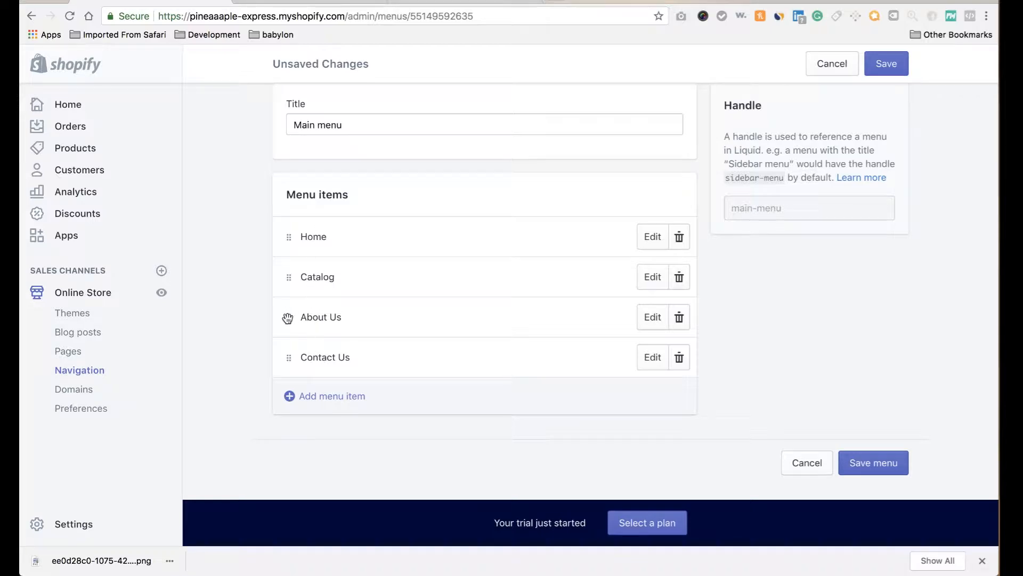
{"action": "left_click_drag", "start_coordinate": [287, 316], "coordinate": [296, 288]}
Add a 'Blog' menu item pointing to Blogs > News, then save the menu.
{"action": "left_click", "coordinate": [310, 399]}
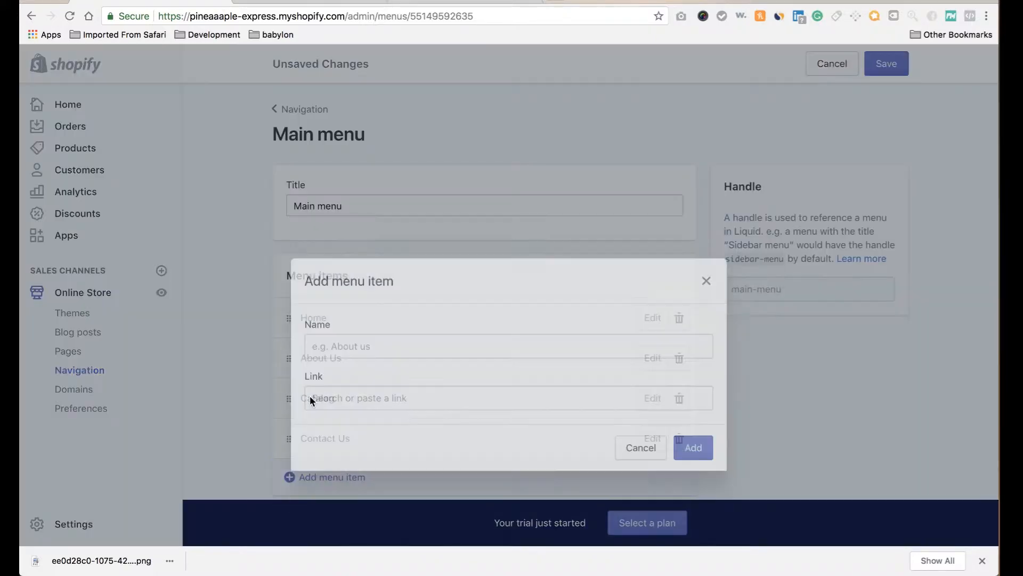
{"action": "left_click", "coordinate": [382, 297]}
{"action": "type", "text": "Blog"}
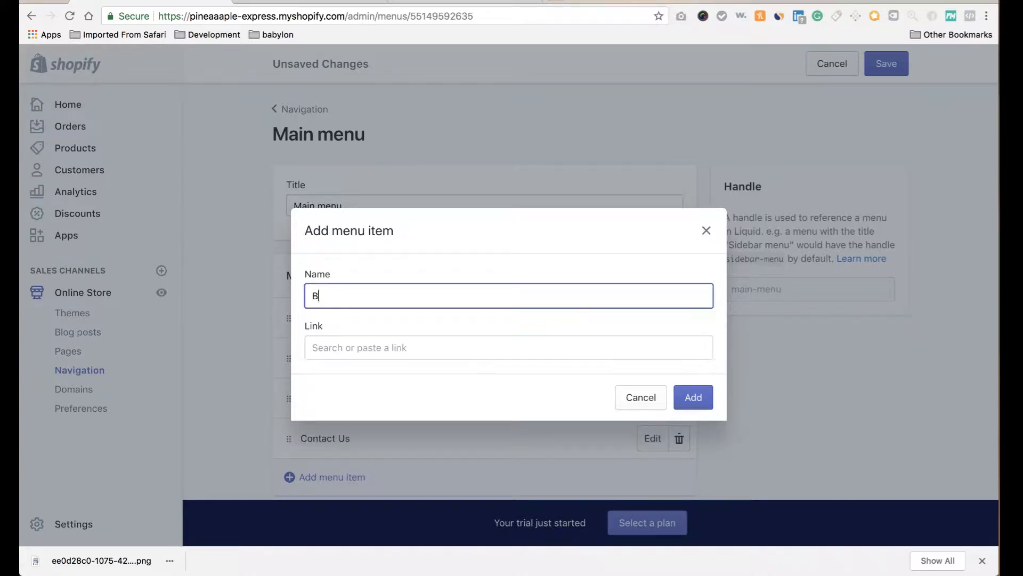
{"action": "left_click", "coordinate": [421, 345]}
{"action": "scroll", "coordinate": [407, 472], "scroll_direction": "down", "scroll_amount": 1}
{"action": "scroll", "coordinate": [383, 484], "scroll_direction": "down", "scroll_amount": 1}
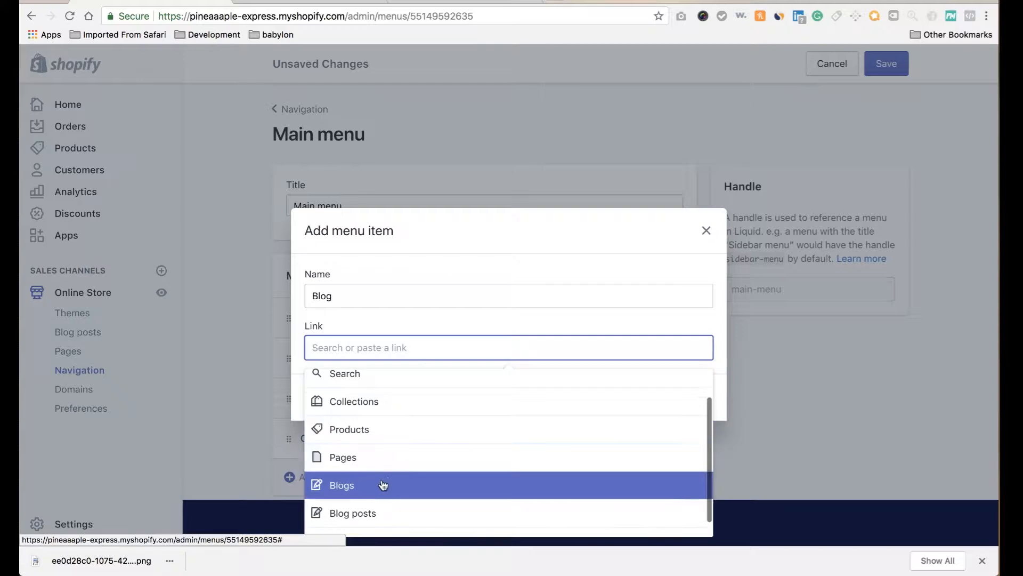
{"action": "left_click", "coordinate": [383, 485]}
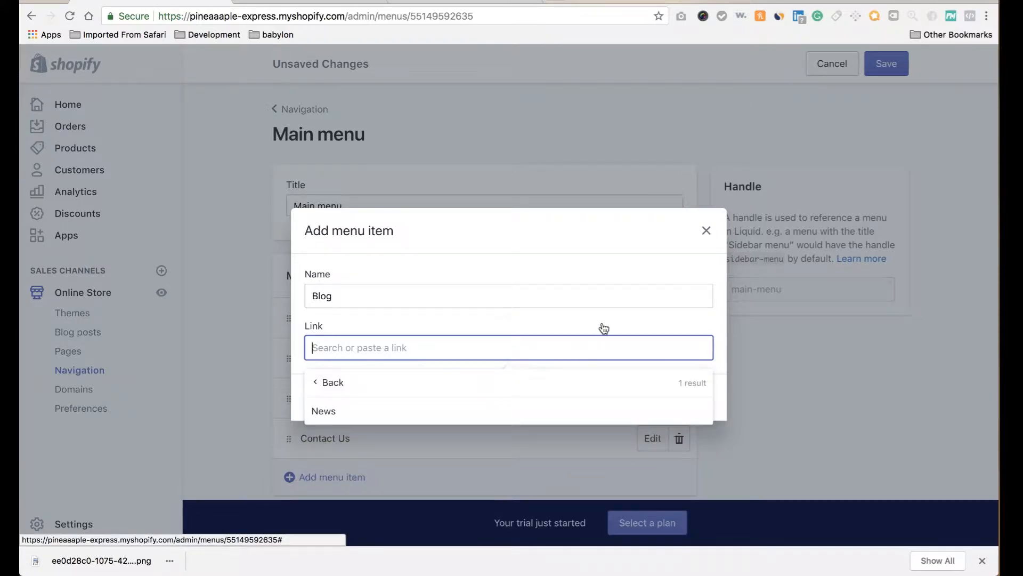
{"action": "left_click", "coordinate": [589, 417]}
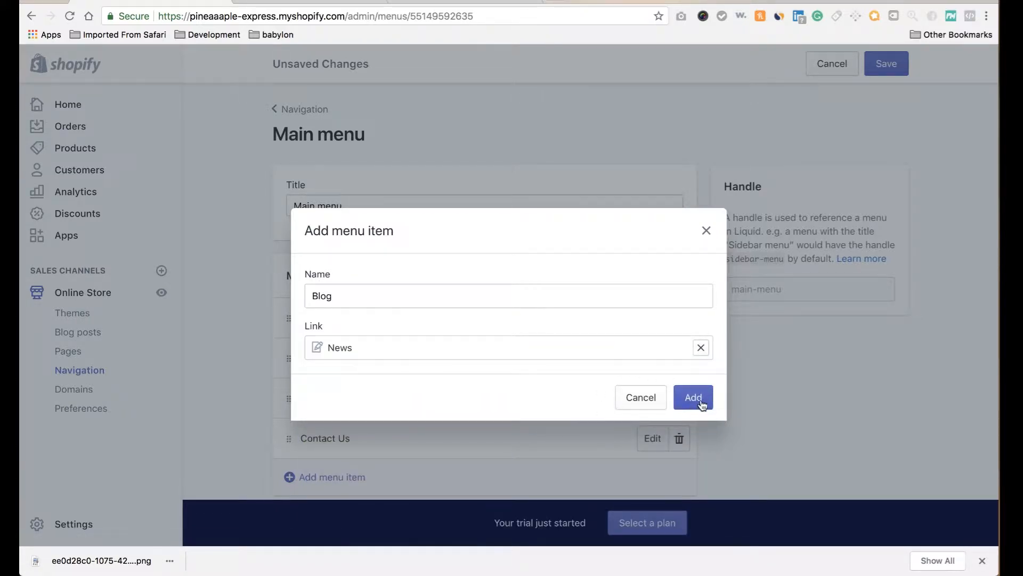
{"action": "left_click", "coordinate": [695, 403]}
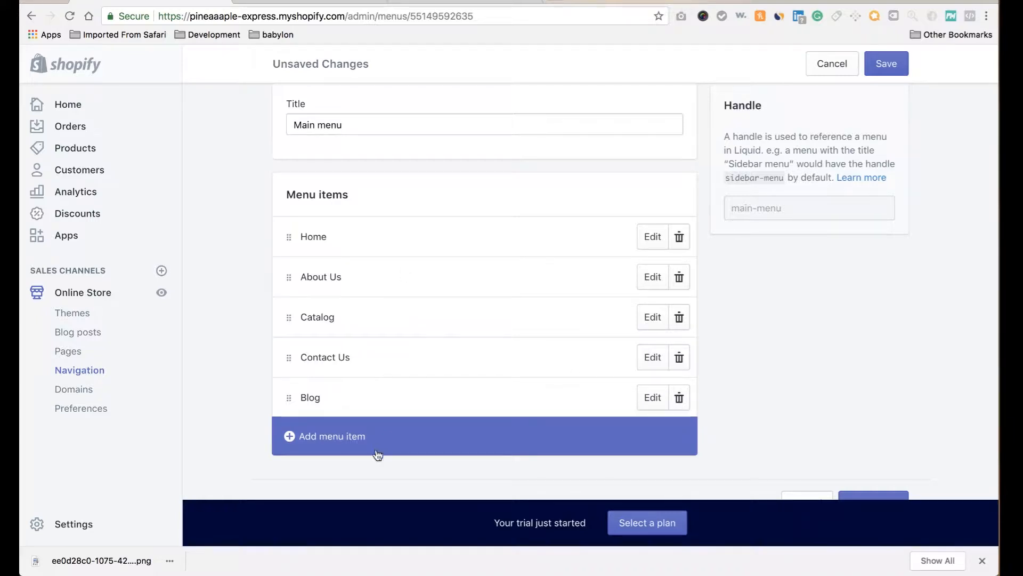
{"action": "left_click", "coordinate": [886, 64]}
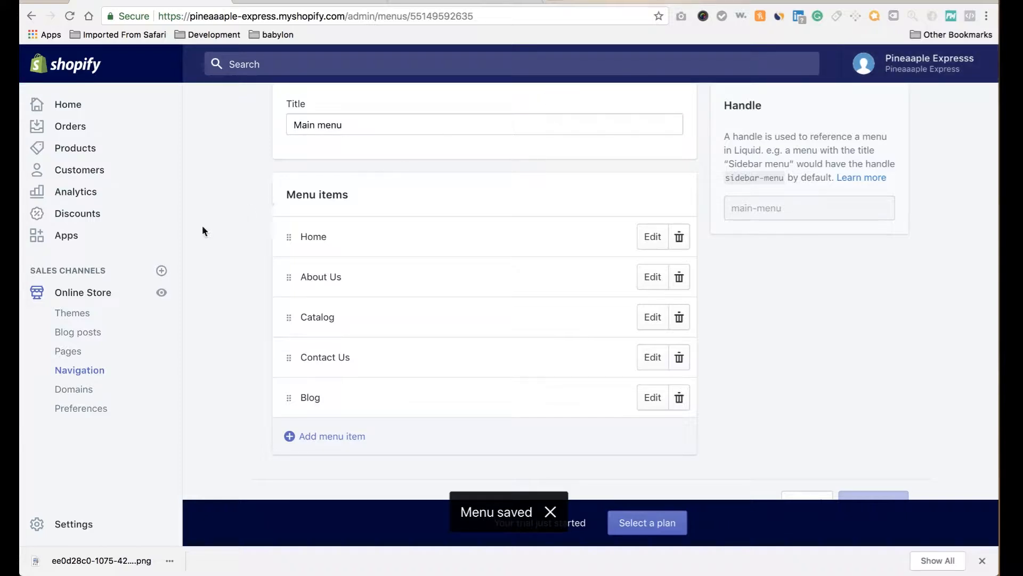
Return to the Navigation menus list and dismiss the desktop notification.
{"action": "left_click", "coordinate": [91, 376]}
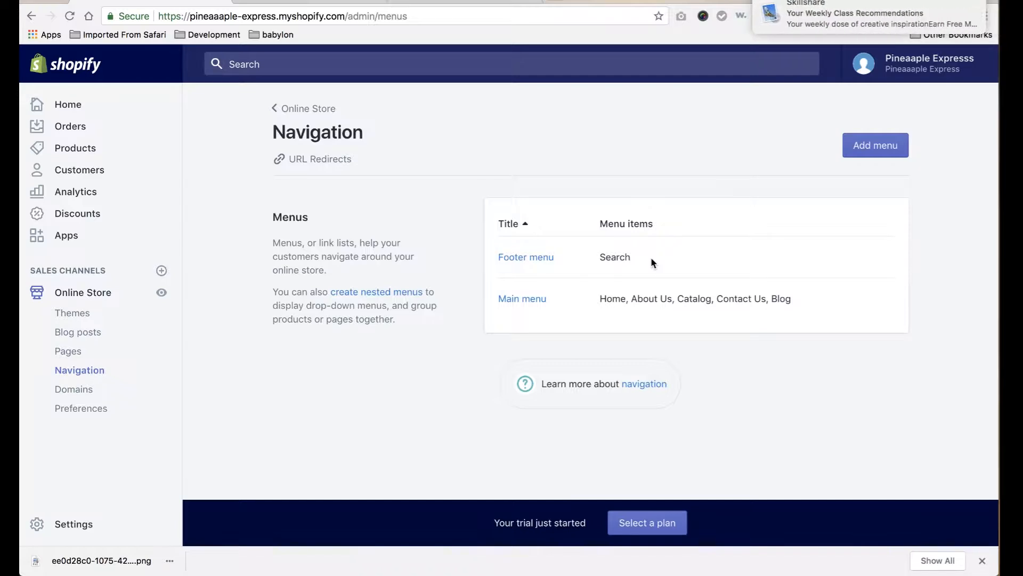
{"action": "left_click", "coordinate": [963, 4]}
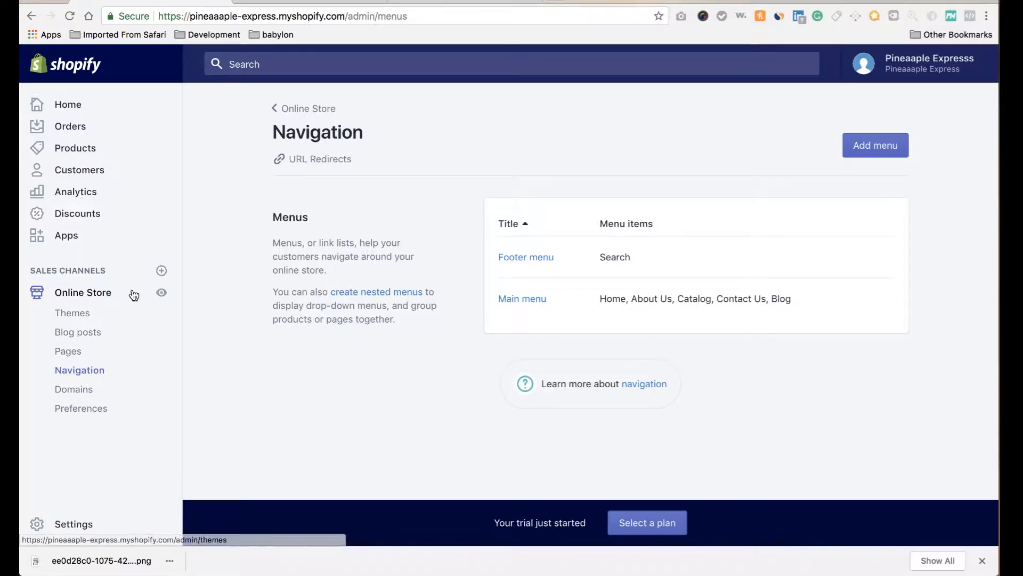
Create a new store page and title it 'About Us'.
{"action": "left_click", "coordinate": [80, 352]}
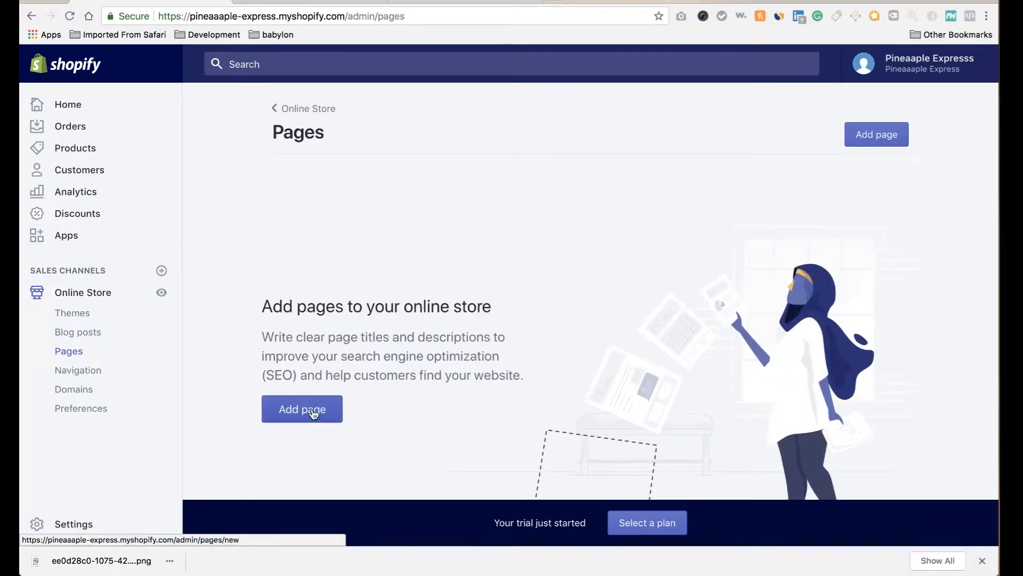
{"action": "left_click", "coordinate": [309, 409]}
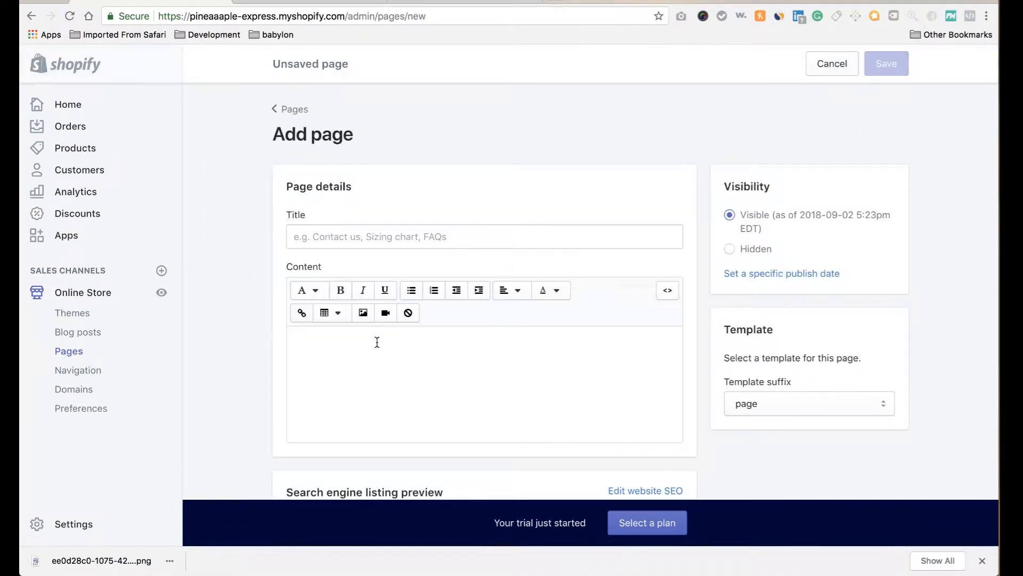
{"action": "scroll", "coordinate": [350, 222], "scroll_direction": "down", "scroll_amount": 2}
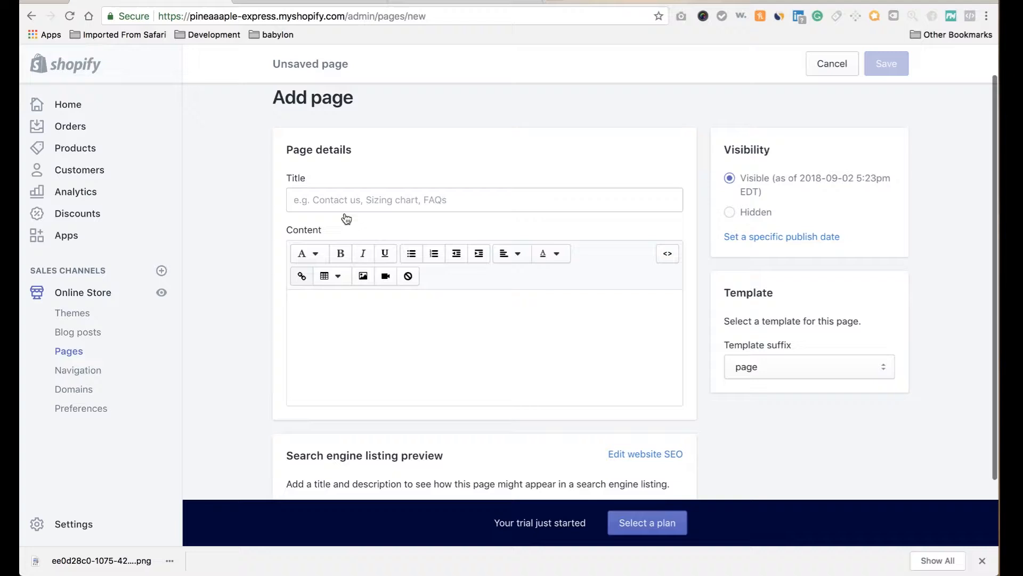
{"action": "left_click", "coordinate": [331, 191]}
{"action": "type", "text": "A"}
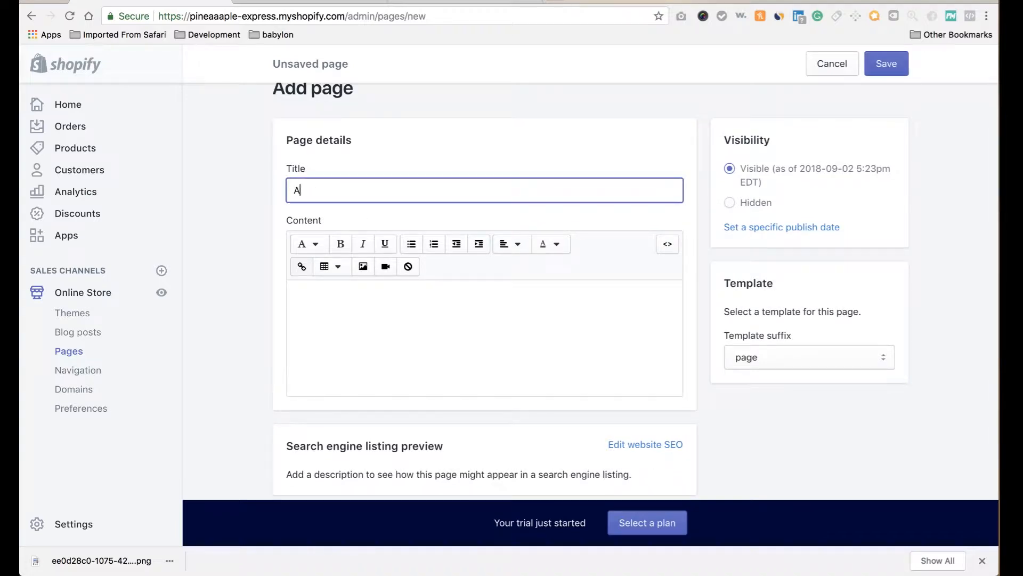
{"action": "type", "text": " bbout Us"}
{"action": "left_click", "coordinate": [555, 2]}
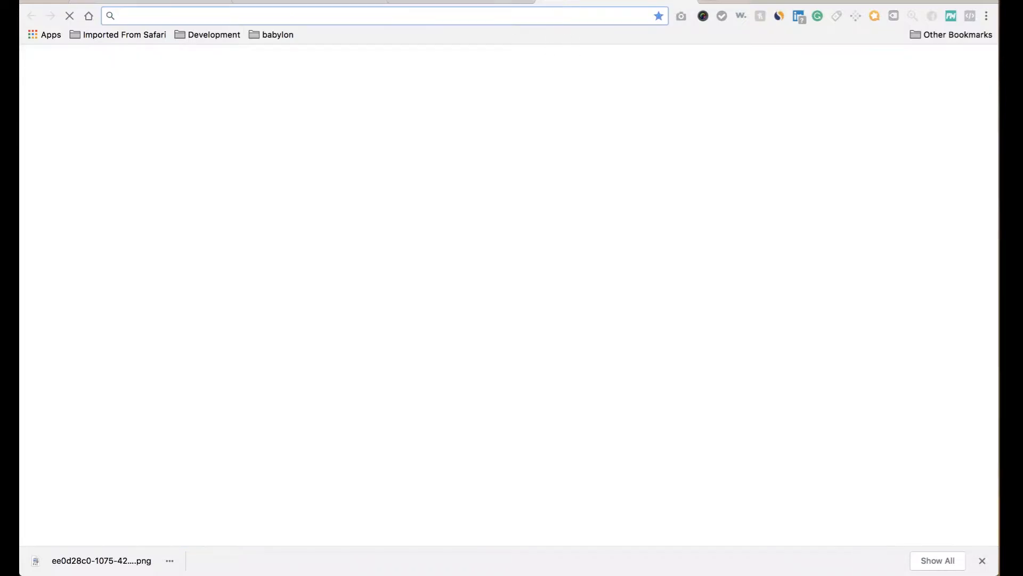
Search Google for 'lorem ipsum' and open the lipsum.com result.
{"action": "type", "text": "google.com"}
{"action": "key", "text": "Return"}
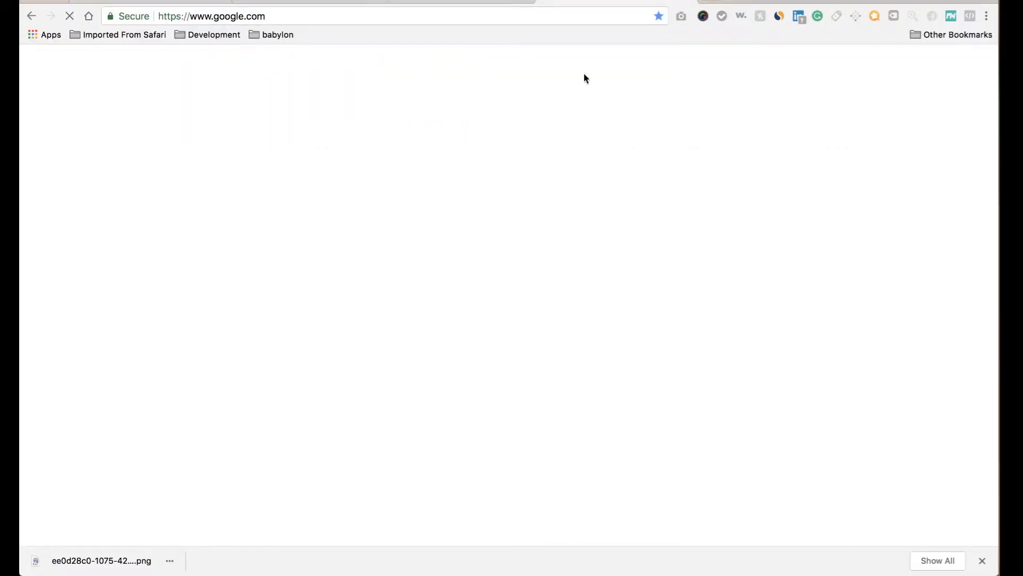
{"action": "left_click", "coordinate": [982, 560]}
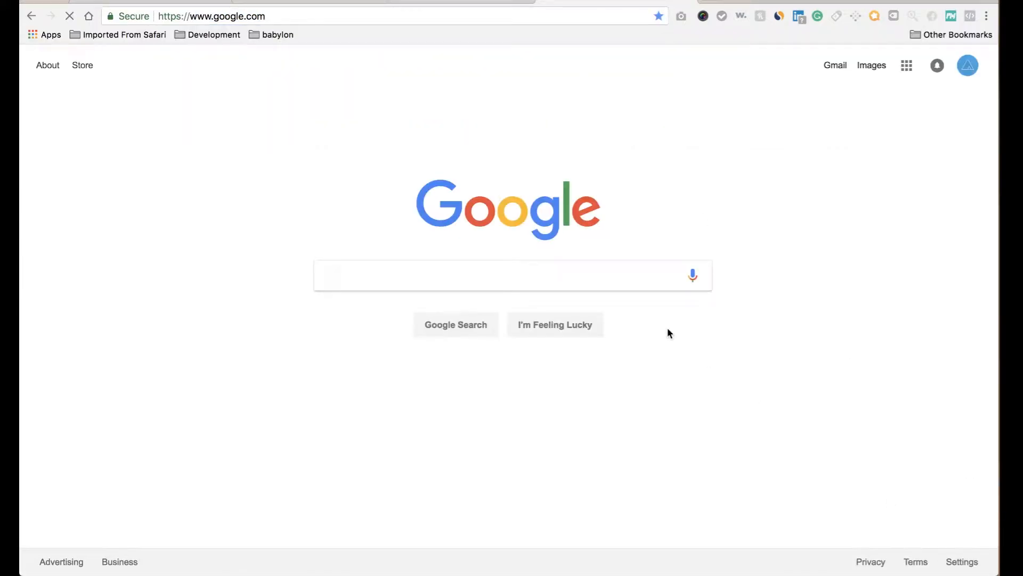
{"action": "left_click", "coordinate": [605, 274]}
{"action": "type", "text": "lorem "}
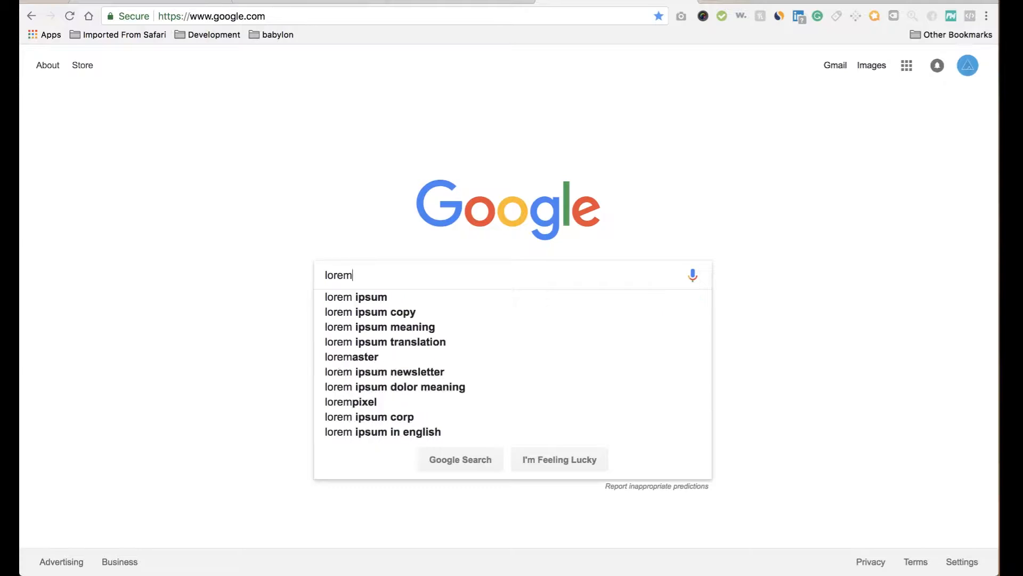
{"action": "type", "text": "ipsum"}
{"action": "key", "text": "Return"}
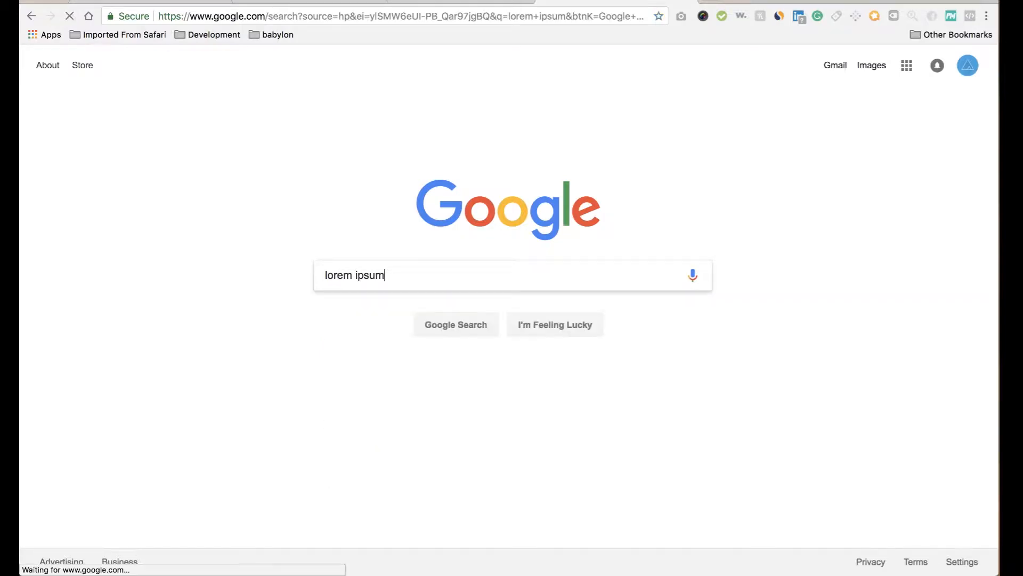
{"action": "left_click", "coordinate": [249, 172]}
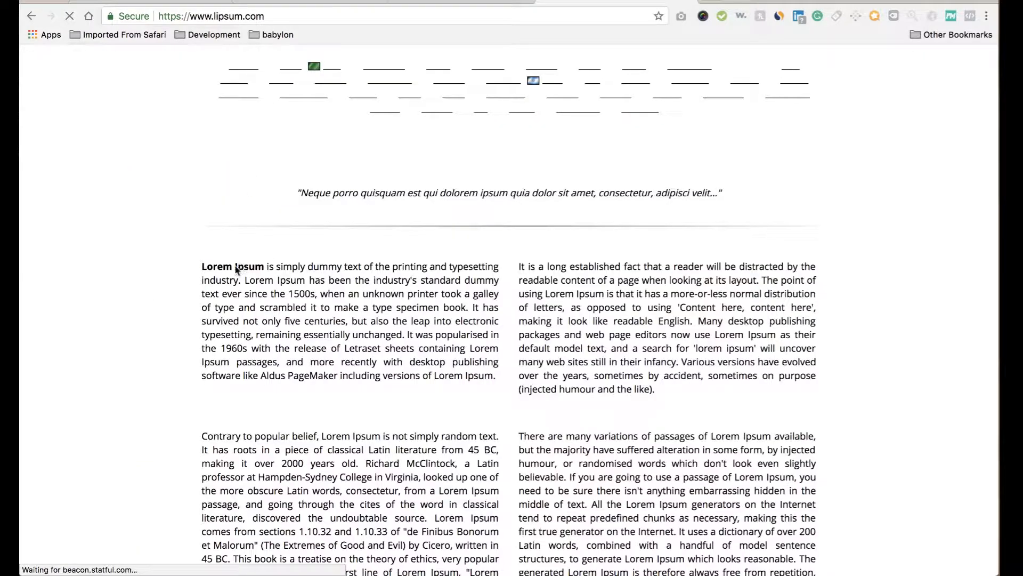
Copy the first Lorem Ipsum paragraph and return to the About Us page's content area.
{"action": "left_click_drag", "start_coordinate": [657, 389], "coordinate": [325, 262]}
{"action": "left_click", "coordinate": [326, 262]}
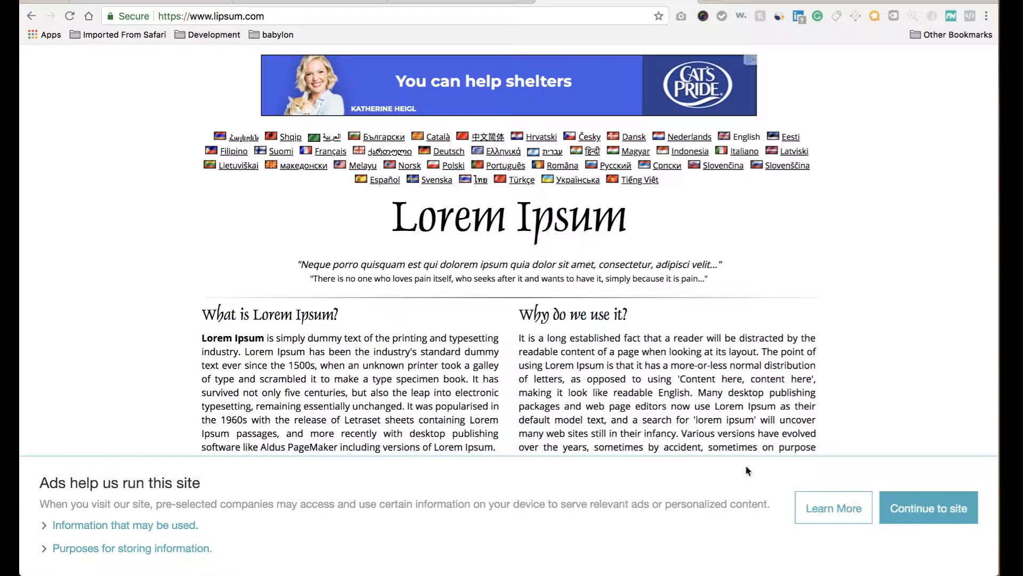
{"action": "scroll", "coordinate": [680, 351], "scroll_direction": "down", "scroll_amount": 3}
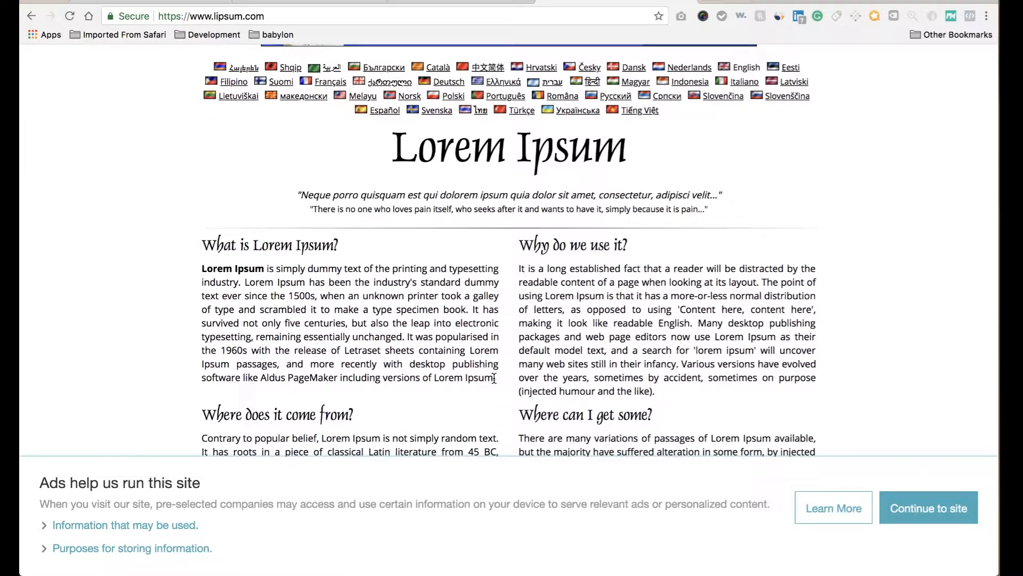
{"action": "left_click_drag", "start_coordinate": [496, 378], "coordinate": [202, 265]}
{"action": "key", "text": "ctrl+c"}
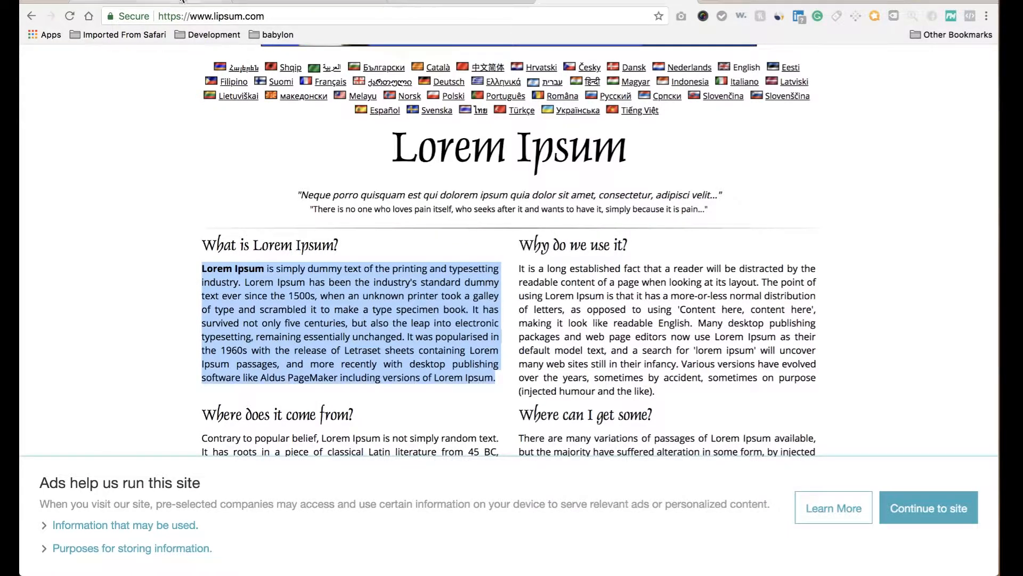
{"action": "left_click", "coordinate": [179, 2]}
{"action": "left_click", "coordinate": [344, 308]}
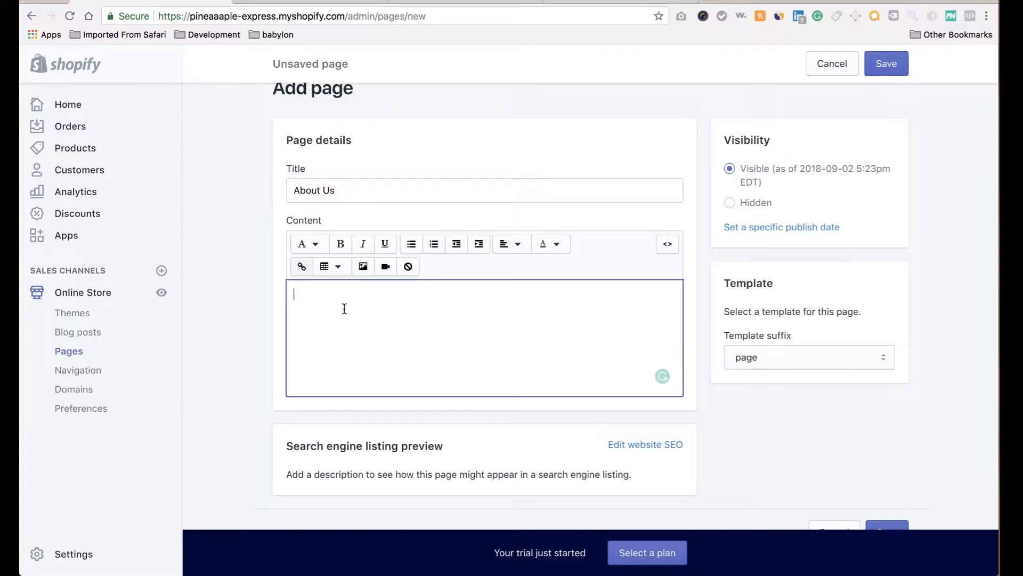
Paste the Lorem Ipsum paragraph as content and save the About Us page.
{"action": "key", "text": "ctrl+v"}
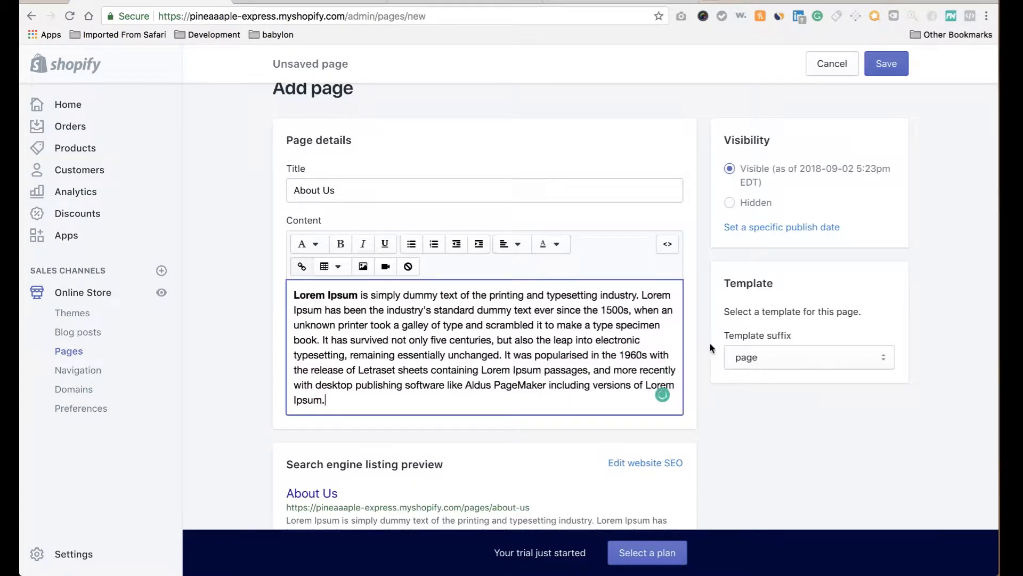
{"action": "scroll", "coordinate": [709, 342], "scroll_direction": "down", "scroll_amount": 5}
{"action": "scroll", "coordinate": [708, 347], "scroll_direction": "up", "scroll_amount": 5}
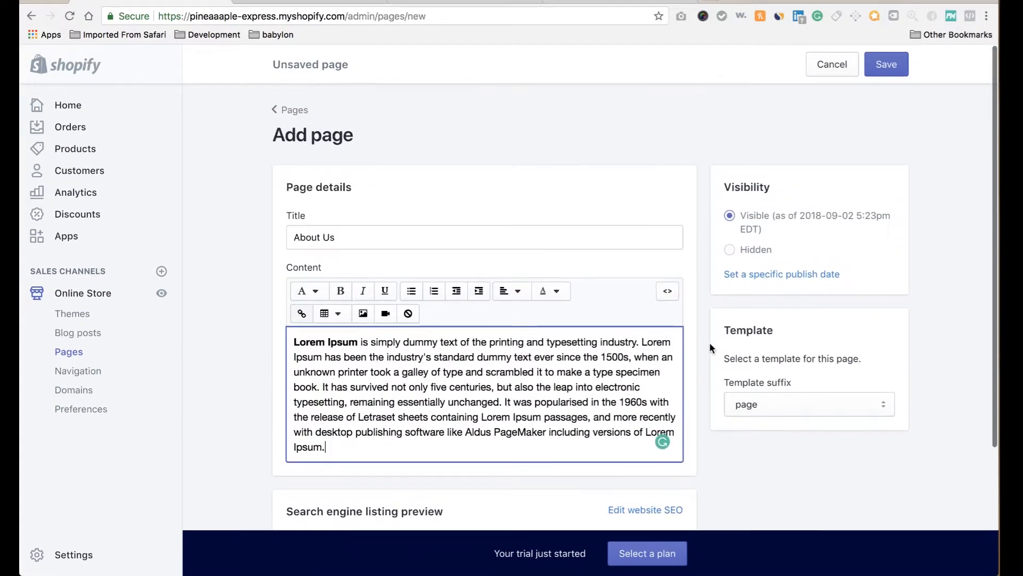
{"action": "left_click", "coordinate": [886, 64]}
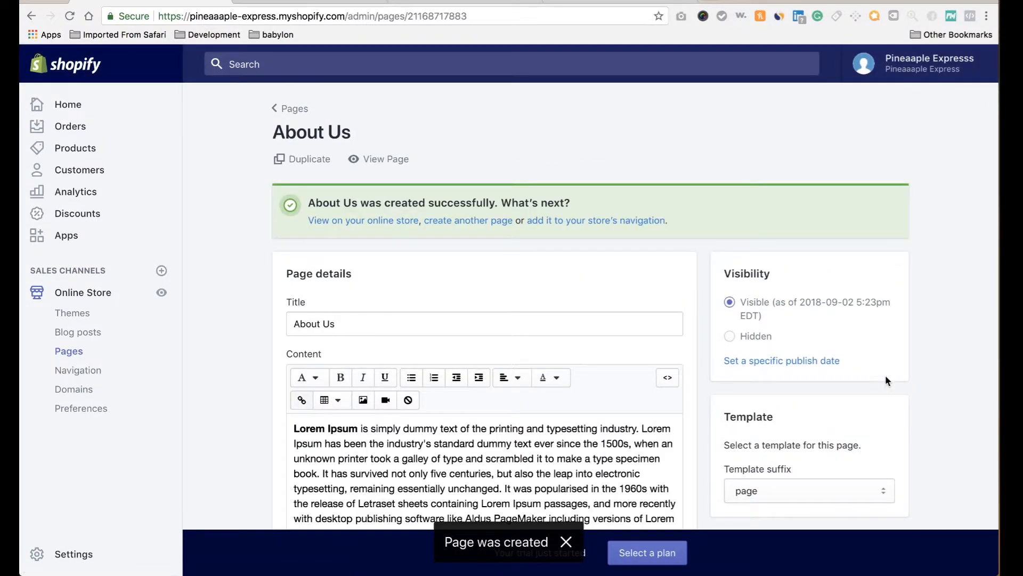
Keep the default page template and go back to the Pages list.
{"action": "scroll", "coordinate": [884, 375], "scroll_direction": "down", "scroll_amount": 3}
{"action": "left_click", "coordinate": [882, 341]}
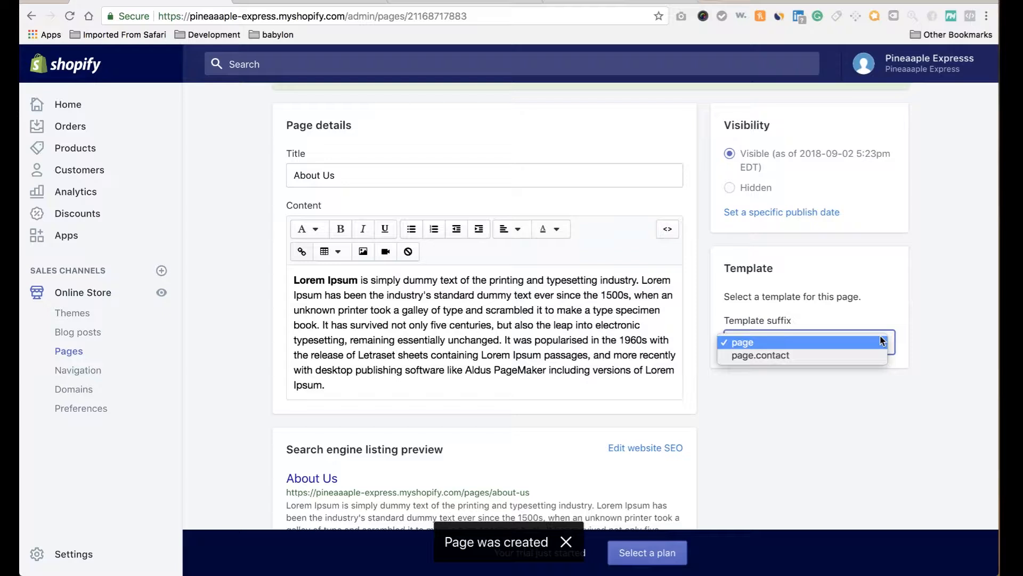
{"action": "left_click", "coordinate": [928, 319]}
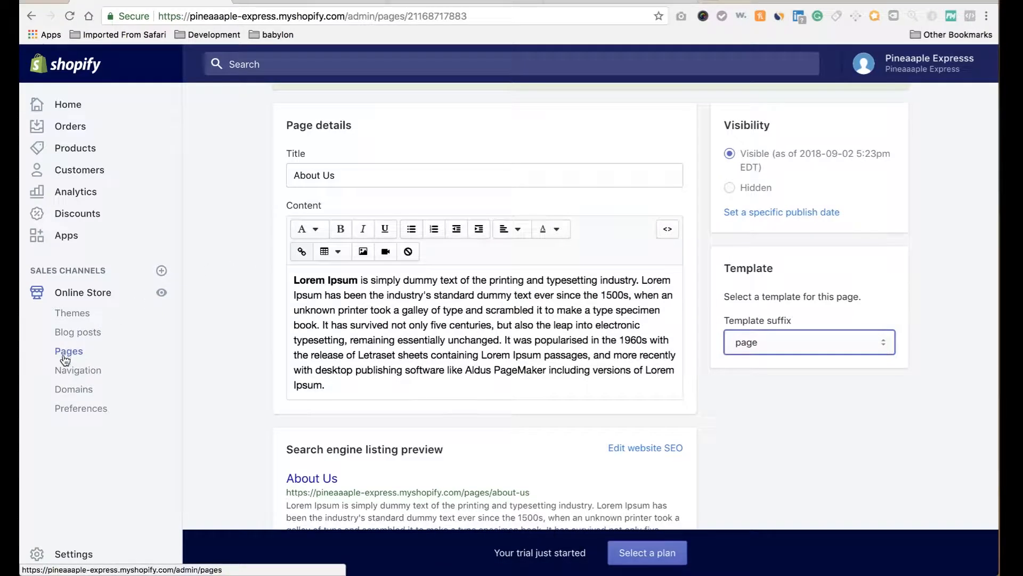
{"action": "left_click", "coordinate": [64, 354]}
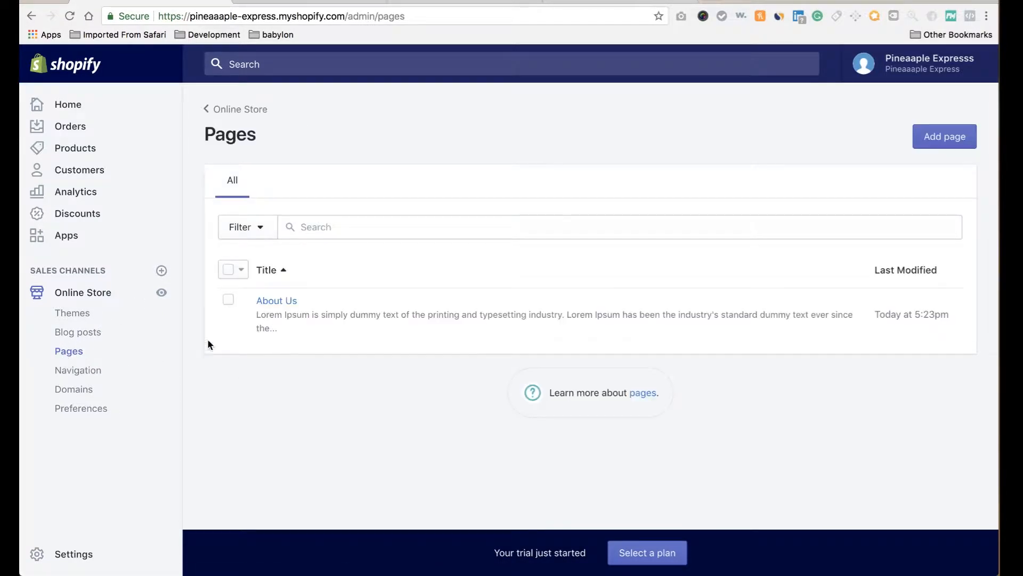
Relink the Main menu's About Us item to the About Us page.
{"action": "left_click", "coordinate": [74, 375]}
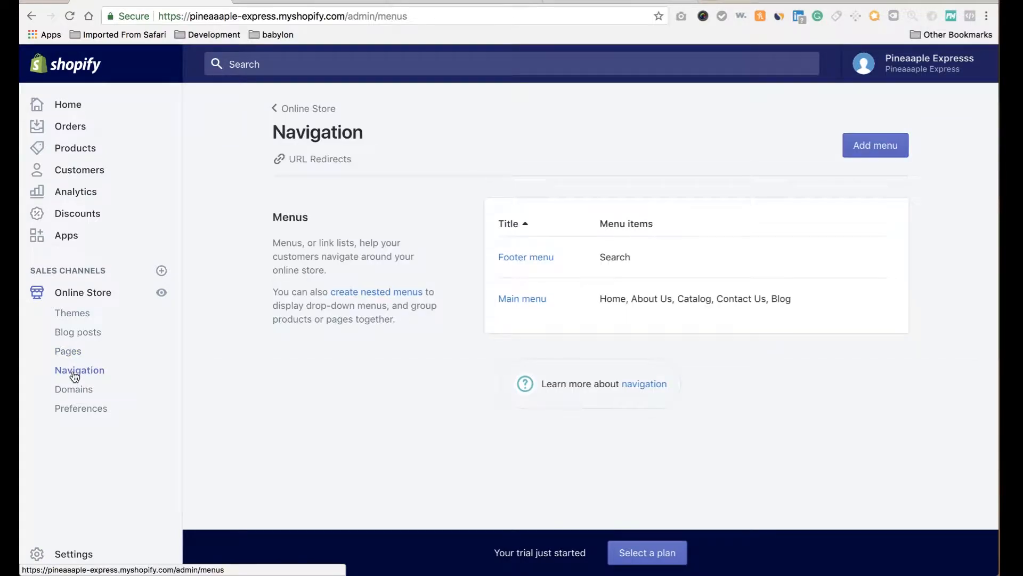
{"action": "left_click", "coordinate": [527, 299]}
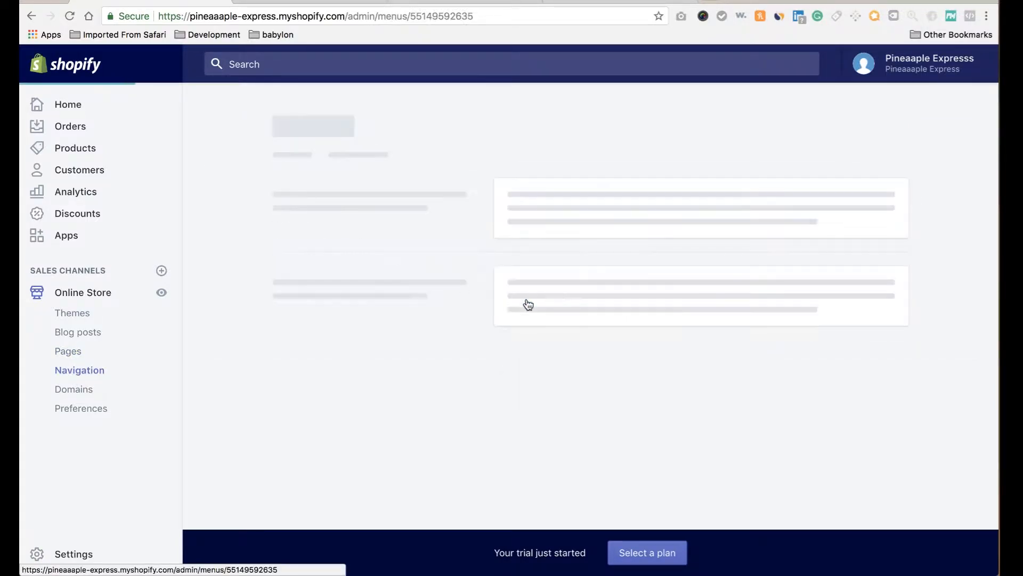
{"action": "scroll", "coordinate": [535, 392], "scroll_direction": "down", "scroll_amount": 2}
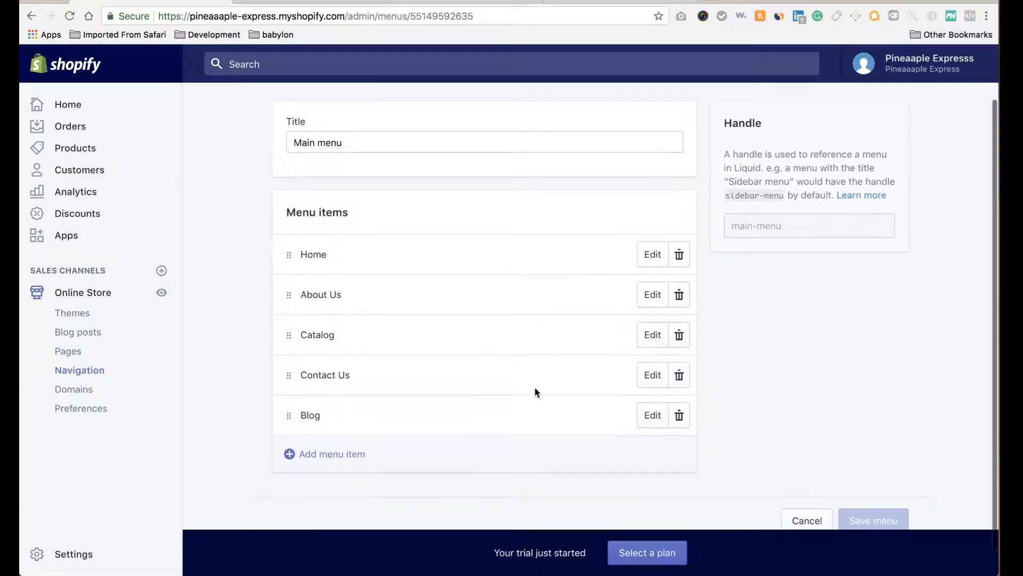
{"action": "left_click", "coordinate": [652, 295]}
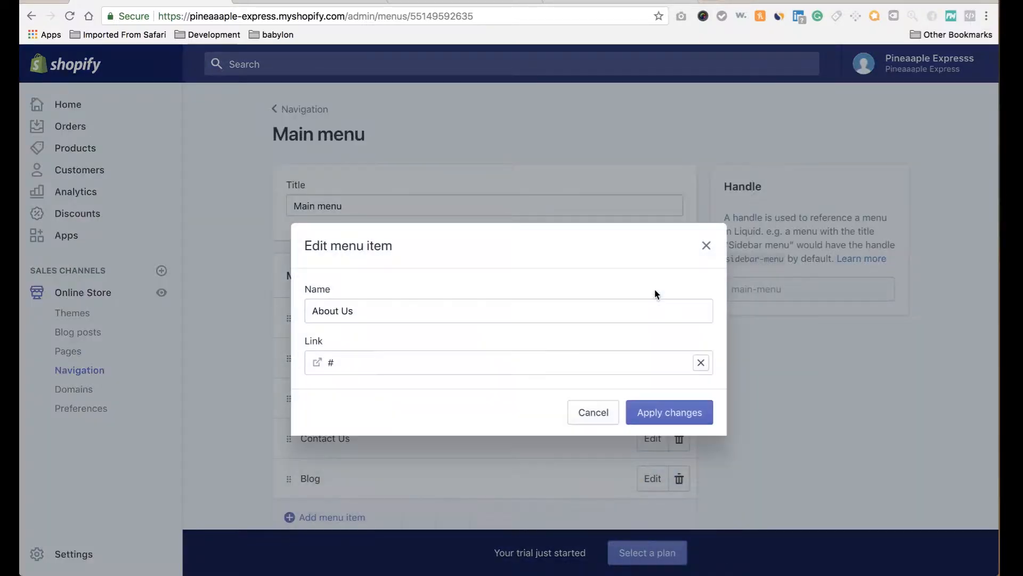
{"action": "left_click", "coordinate": [701, 363]}
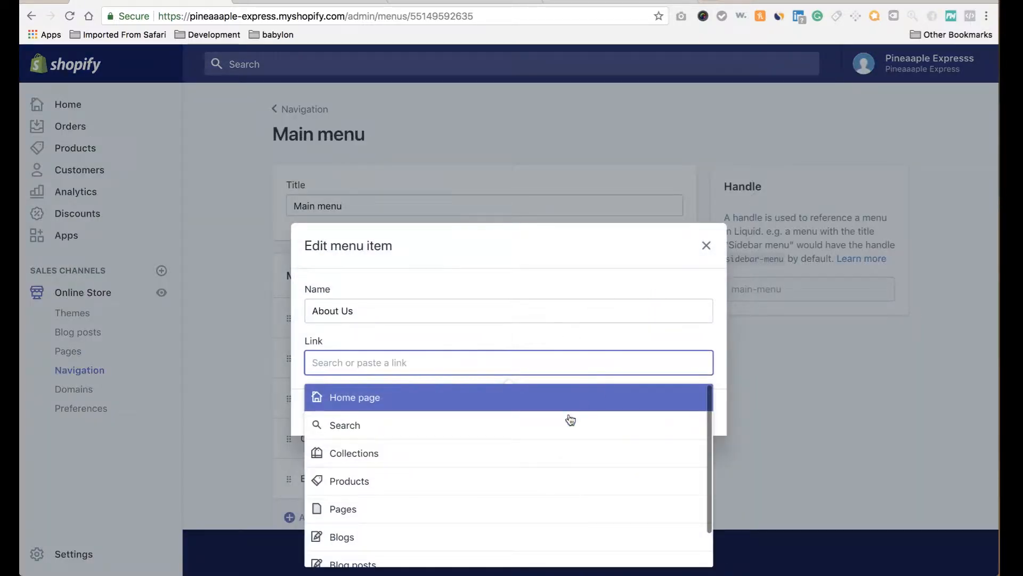
{"action": "left_click", "coordinate": [522, 509]}
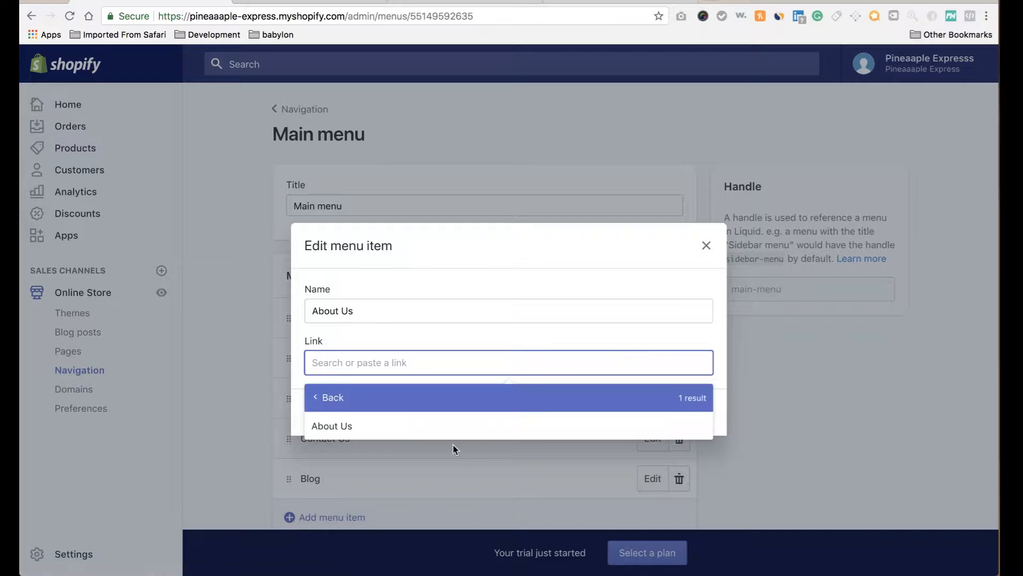
{"action": "left_click", "coordinate": [447, 430]}
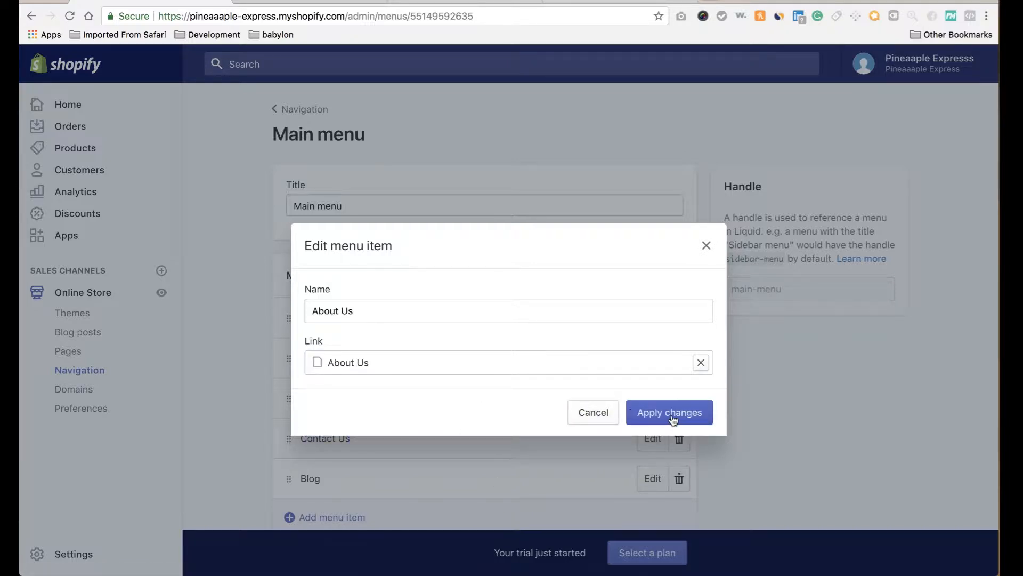
{"action": "left_click", "coordinate": [672, 413]}
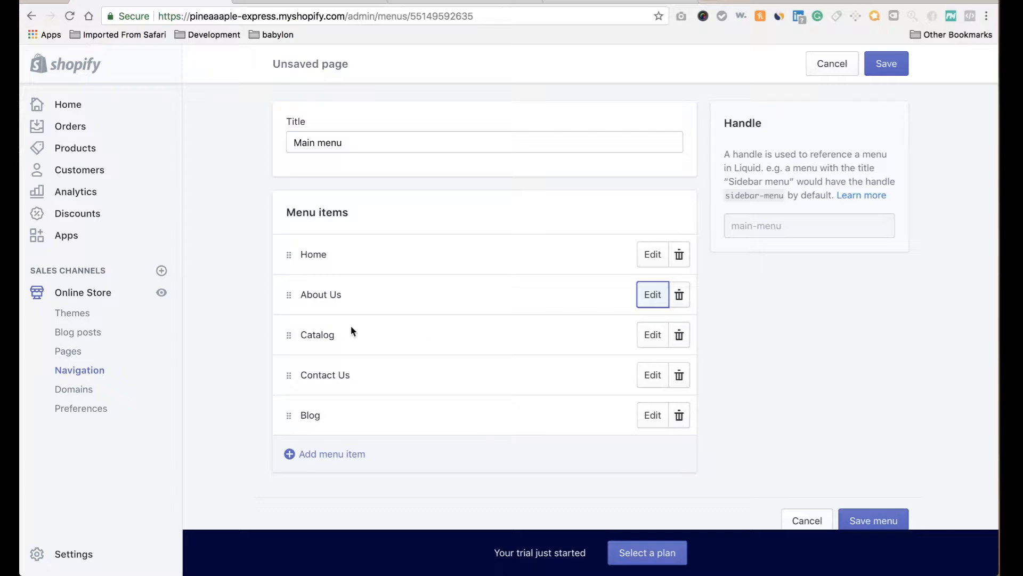
Review the Contact Us item without changes and save the Main menu.
{"action": "scroll", "coordinate": [599, 395], "scroll_direction": "down", "scroll_amount": 1}
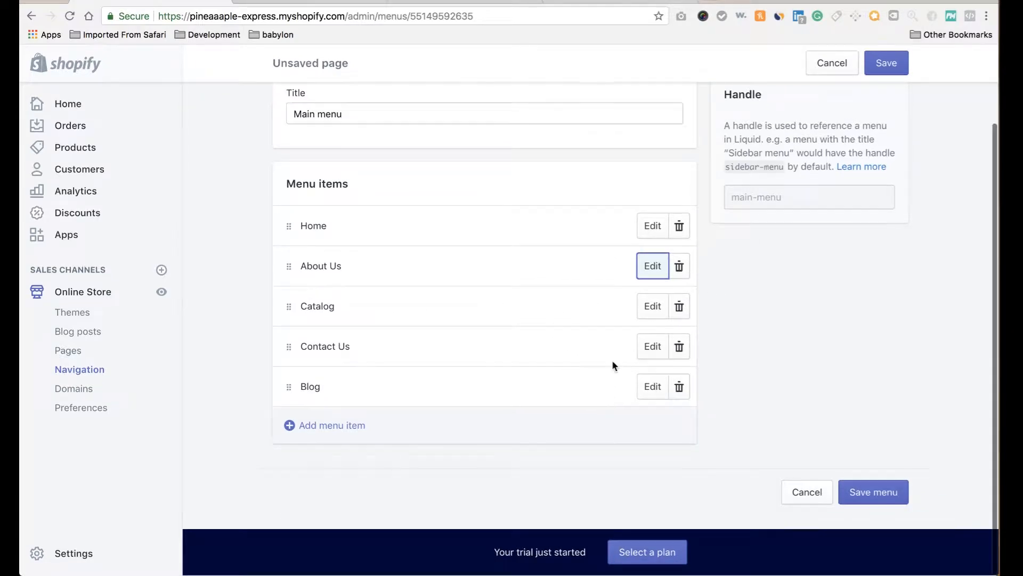
{"action": "left_click", "coordinate": [653, 347]}
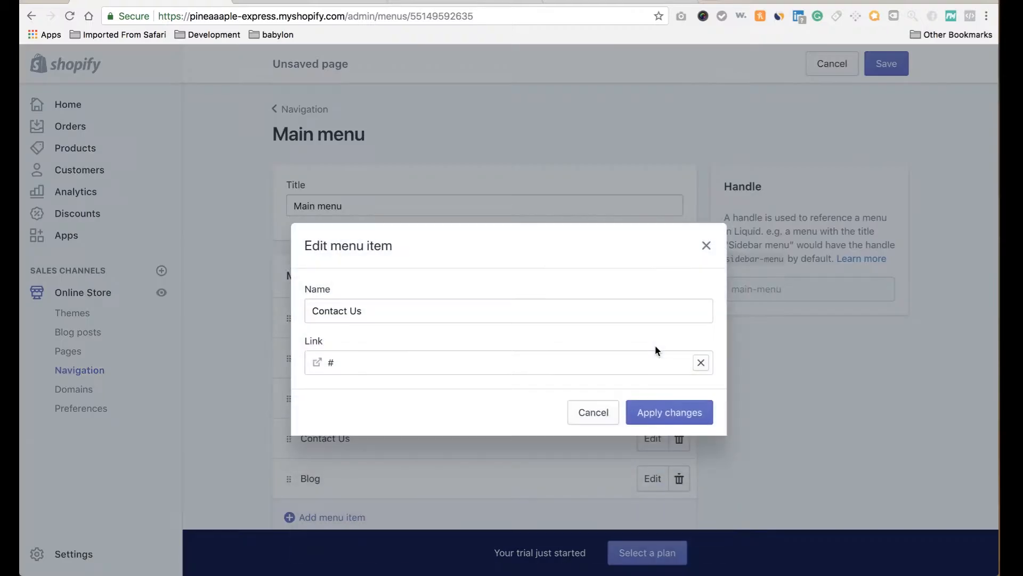
{"action": "left_click", "coordinate": [593, 417]}
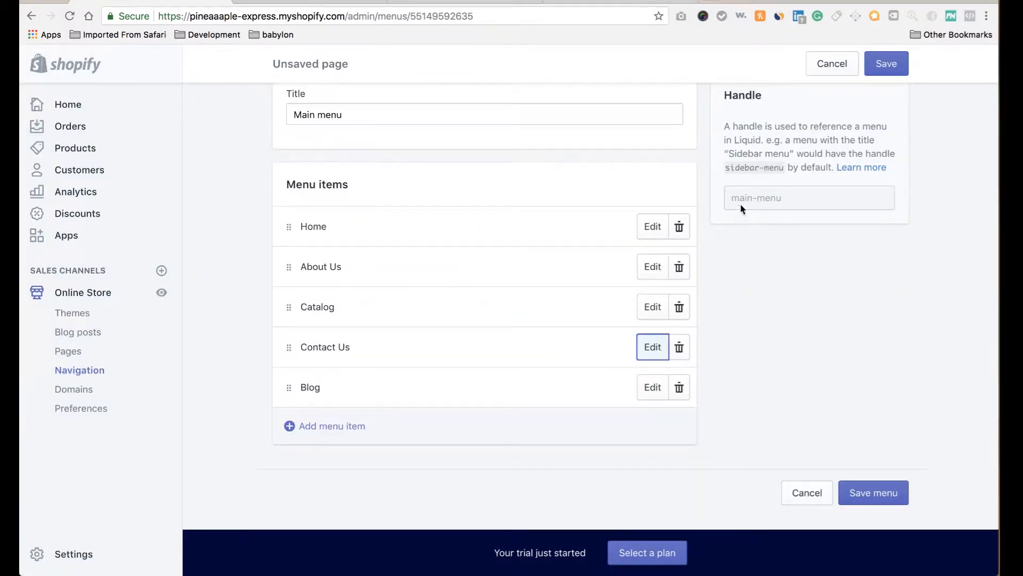
{"action": "left_click", "coordinate": [884, 64]}
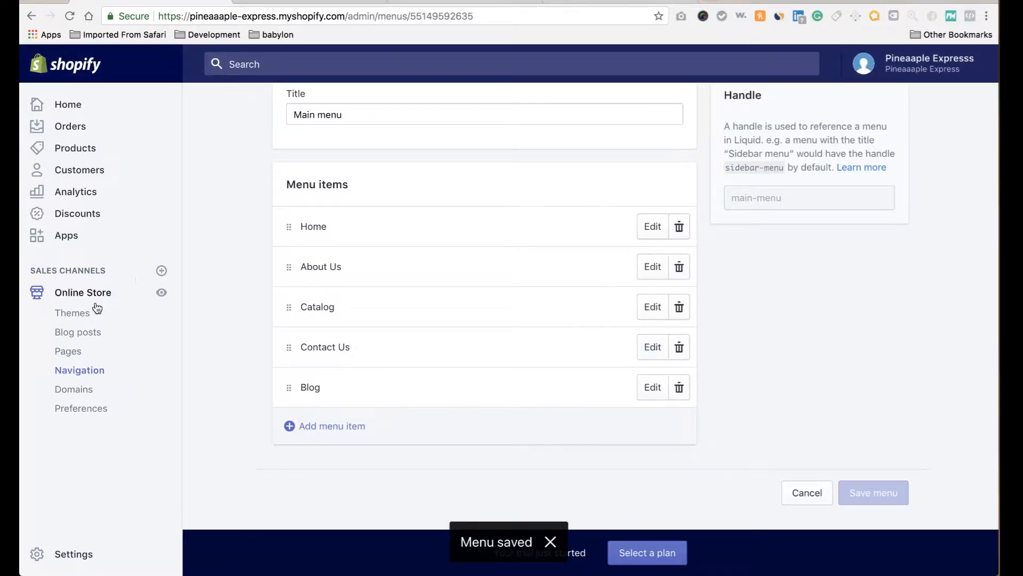
Add a new store page titled 'Contact Us'.
{"action": "left_click", "coordinate": [77, 351]}
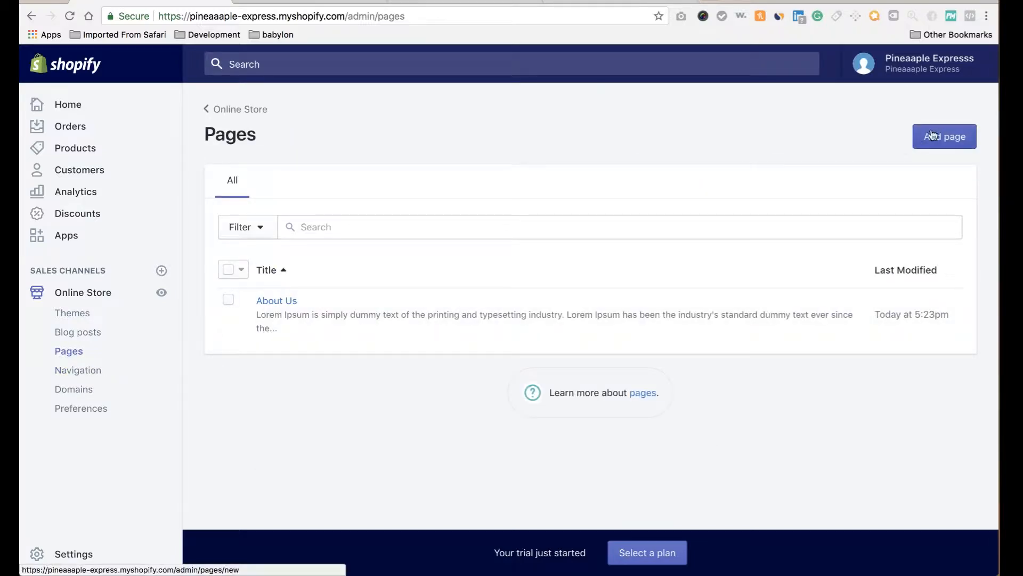
{"action": "left_click", "coordinate": [932, 136]}
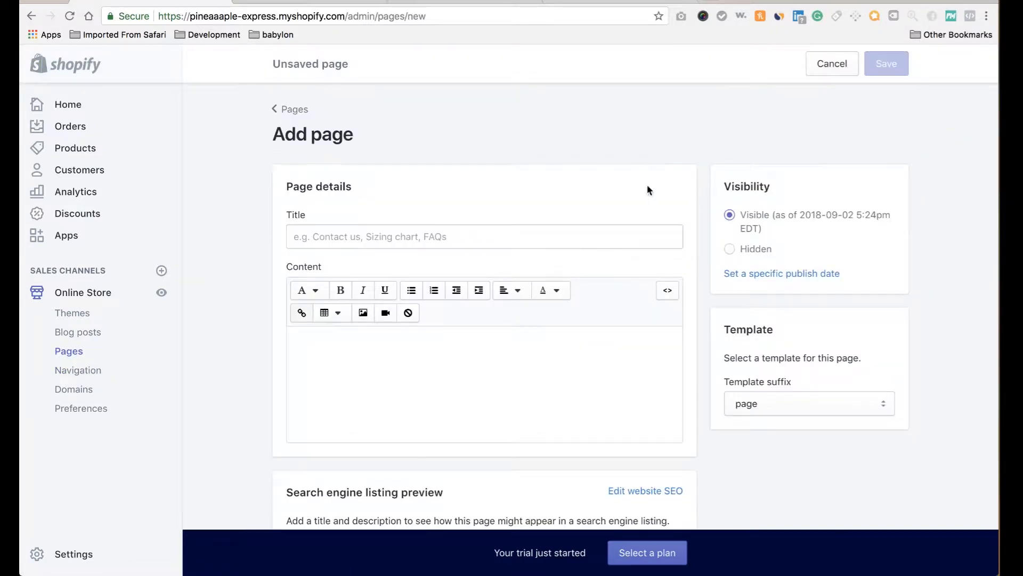
{"action": "left_click", "coordinate": [502, 230]}
{"action": "type", "text": "on"}
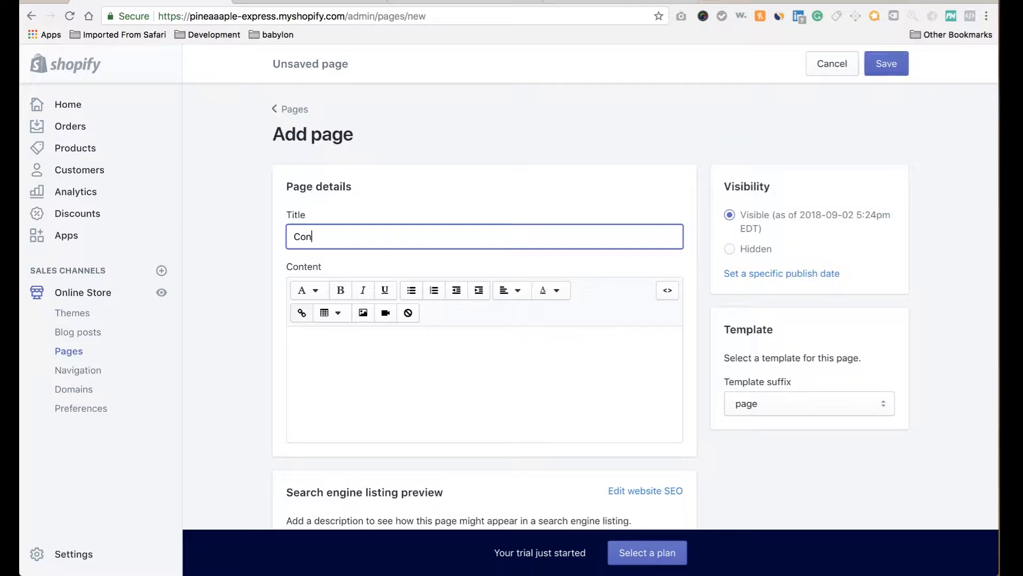
{"action": "type", "text": "tact"}
{"action": "key", "text": "Return"}
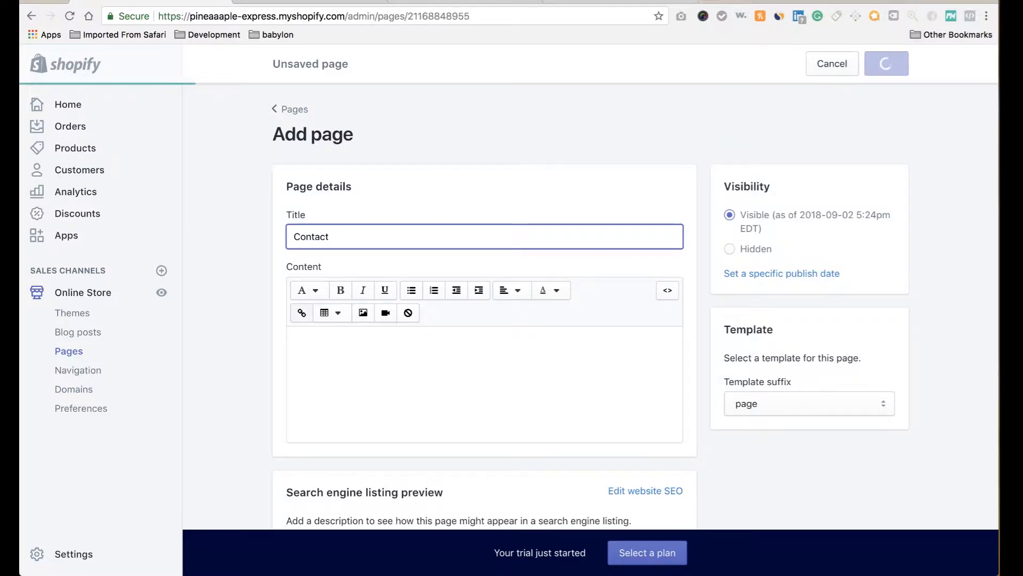
{"action": "left_click", "coordinate": [444, 328]}
{"action": "type", "text": "Us"}
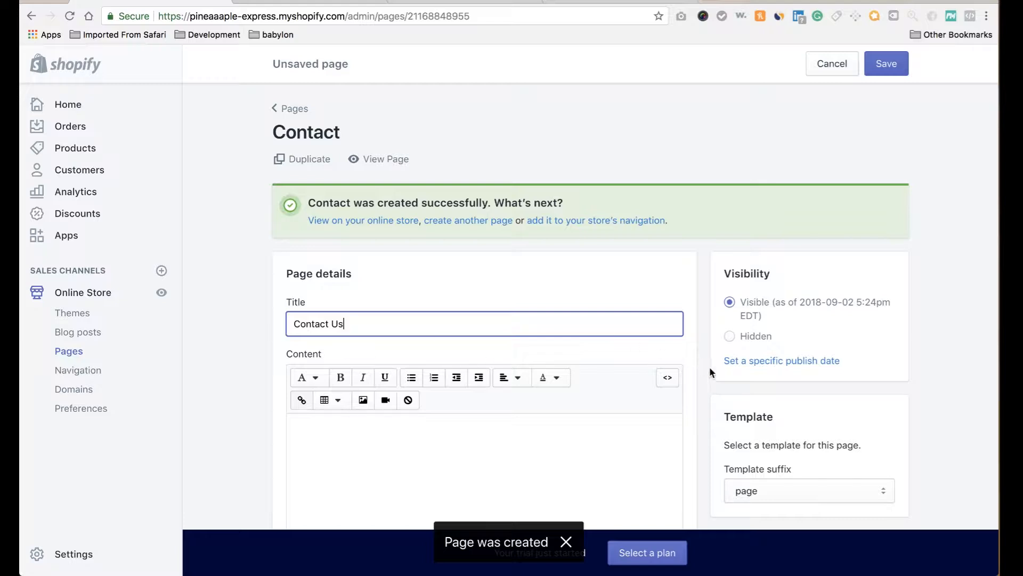
{"action": "left_click", "coordinate": [696, 367]}
Assign the page.contact template, paste the Lorem Ipsum paragraph as content, and save the page.
{"action": "scroll", "coordinate": [696, 366], "scroll_direction": "down", "scroll_amount": 4}
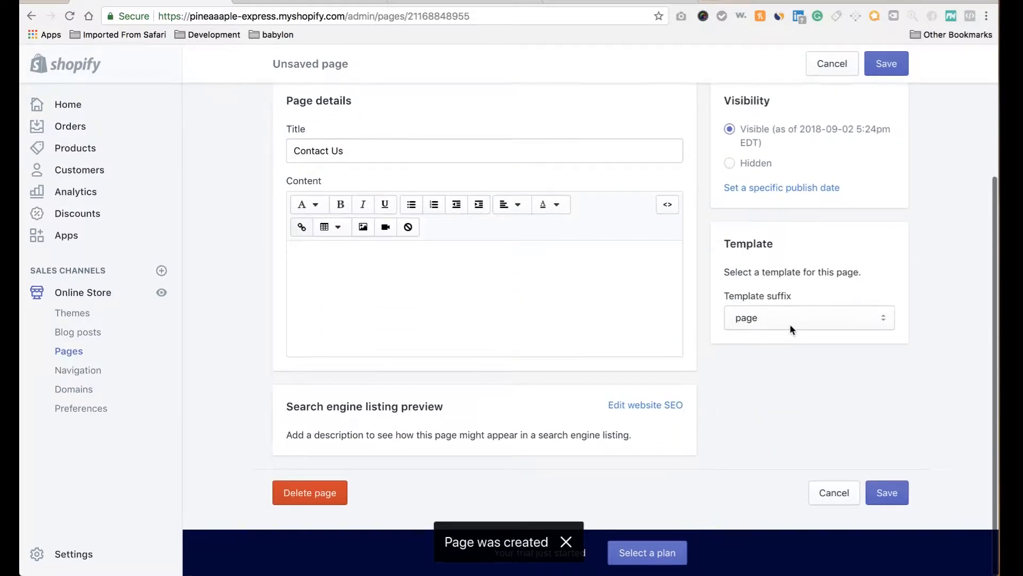
{"action": "left_click", "coordinate": [760, 319]}
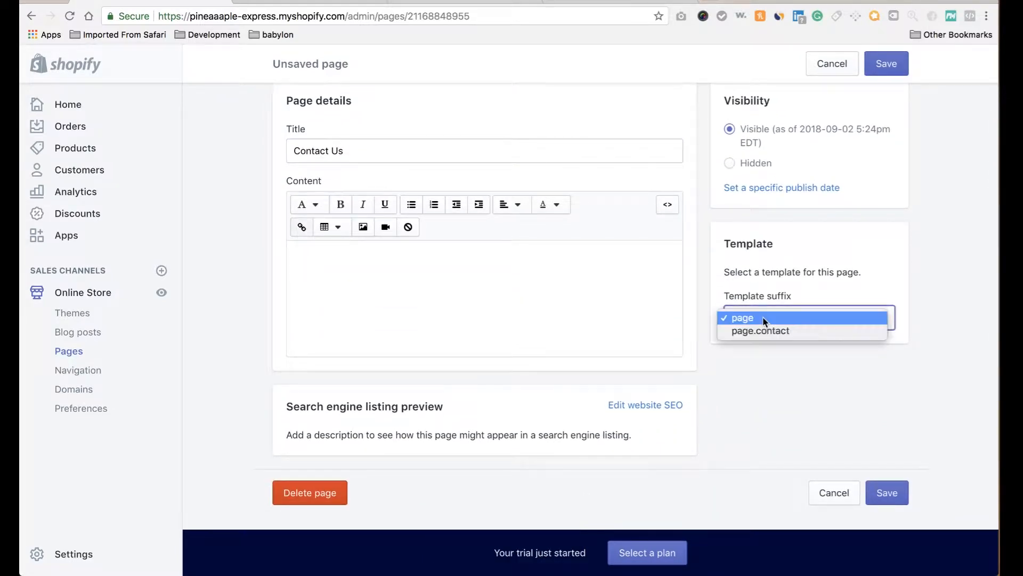
{"action": "left_click", "coordinate": [770, 331]}
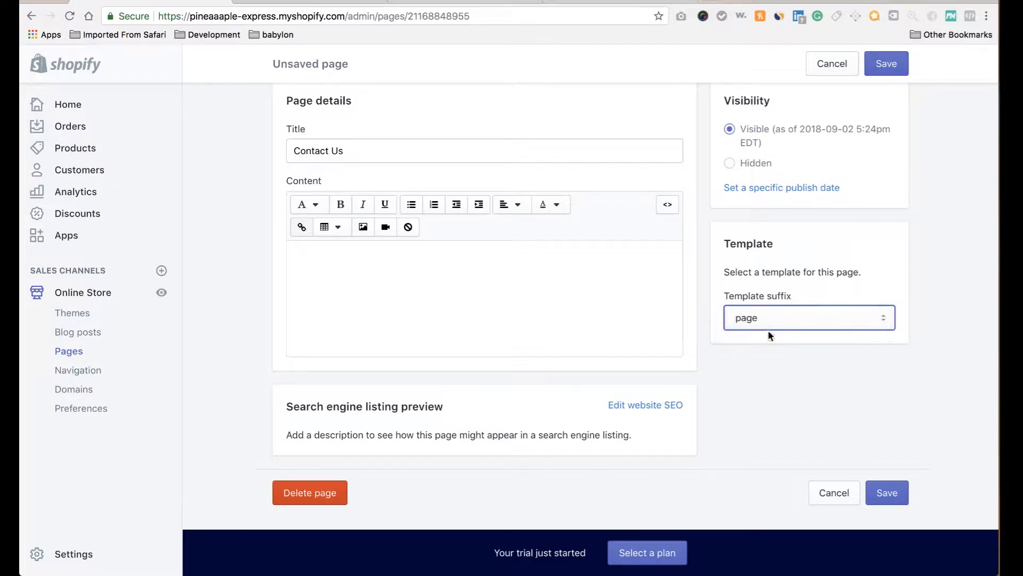
{"action": "left_click", "coordinate": [457, 279]}
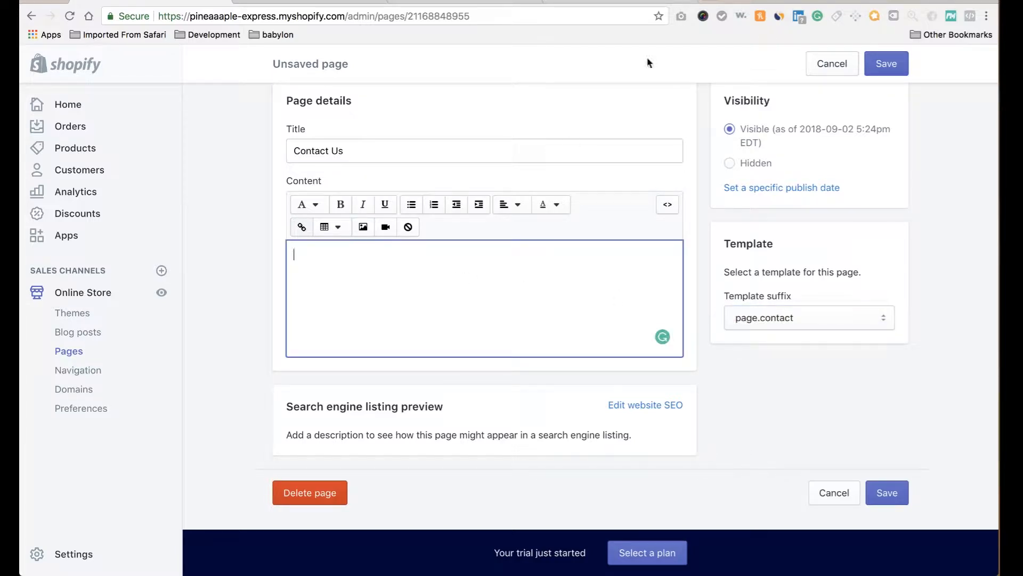
{"action": "type", "text": "Lorem Ipsum is simply dummy text of the printing and typesetting industry. Lorem Ipsum has been the industry's standard dummy text ever since the 1500s, when an unknown printer took a galley of type and scrambled it to make a type specimen book. It has survived not only five centuries, but also the leap into electronic typesetting, remaining essentially unchanged. It was popularised in the 1960s with the release of Letraset sheets containing Lorem Ipsum passages, and more recently with desktop publishing software like Aldus PageMaker including versions of Lorem Ipsum."}
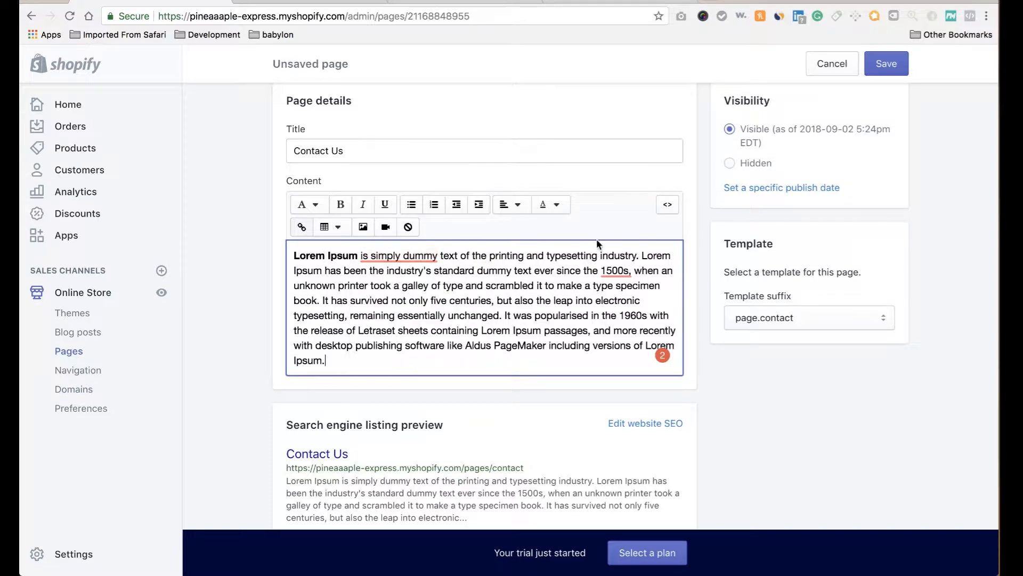
{"action": "left_click", "coordinate": [895, 68]}
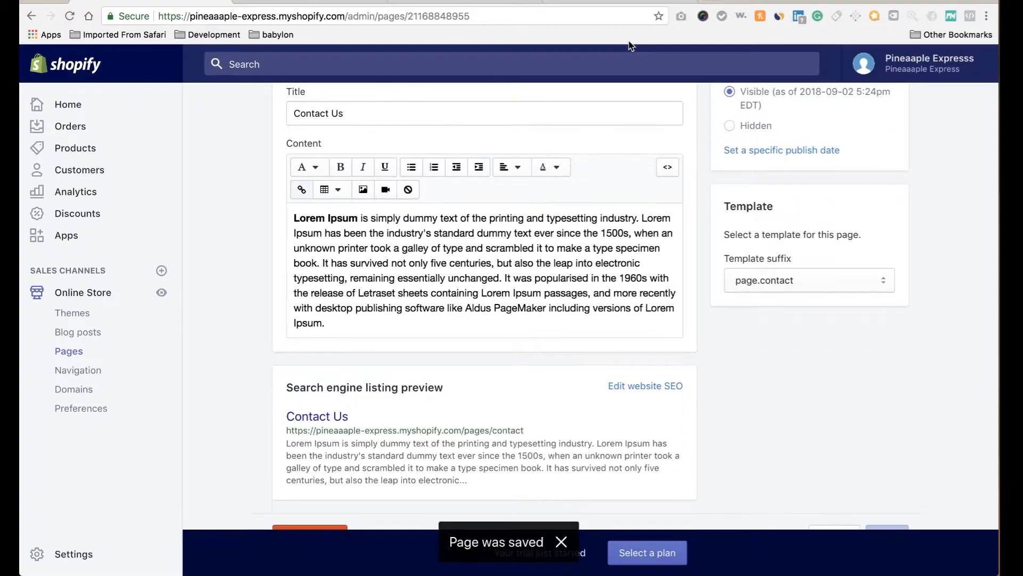
Delete the Catalog item from the Main menu.
{"action": "left_click", "coordinate": [83, 375]}
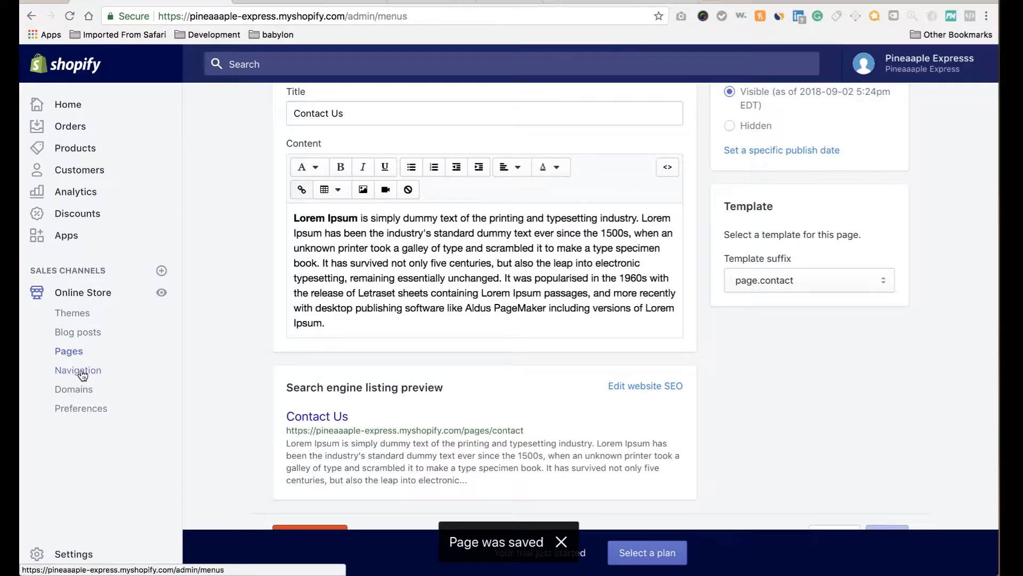
{"action": "left_click", "coordinate": [530, 295]}
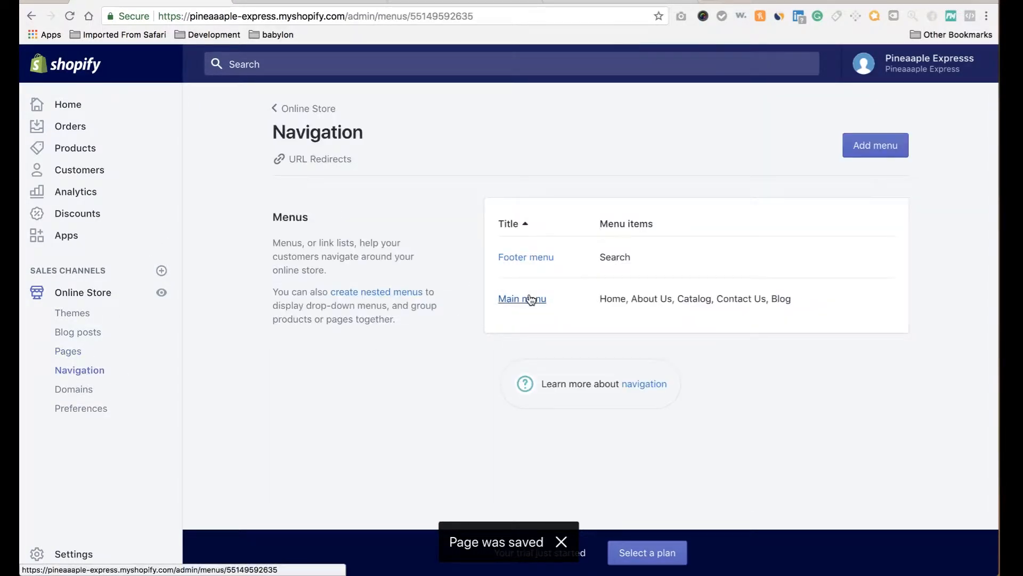
{"action": "scroll", "coordinate": [585, 345], "scroll_direction": "down", "scroll_amount": 2}
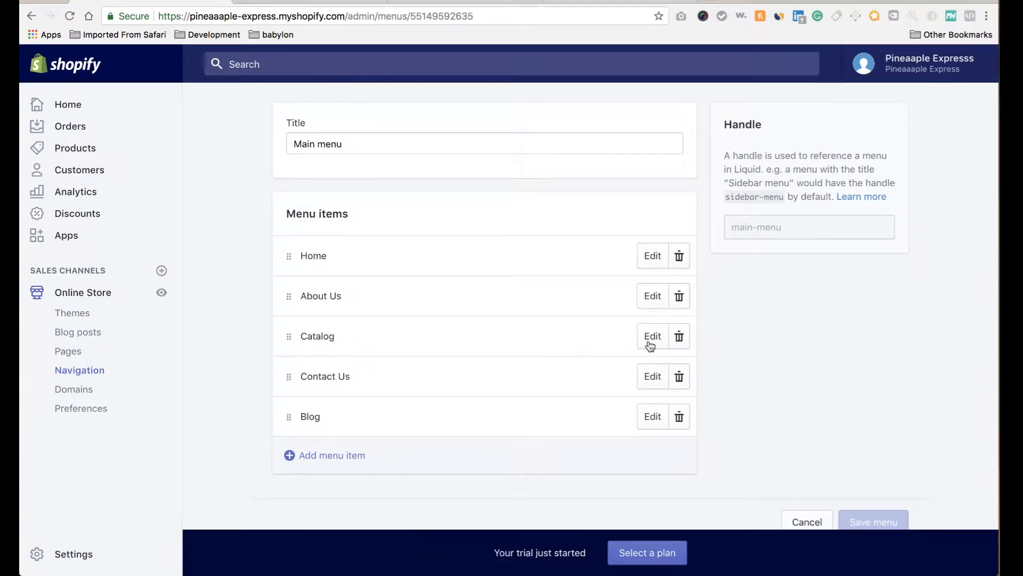
{"action": "left_click", "coordinate": [681, 341]}
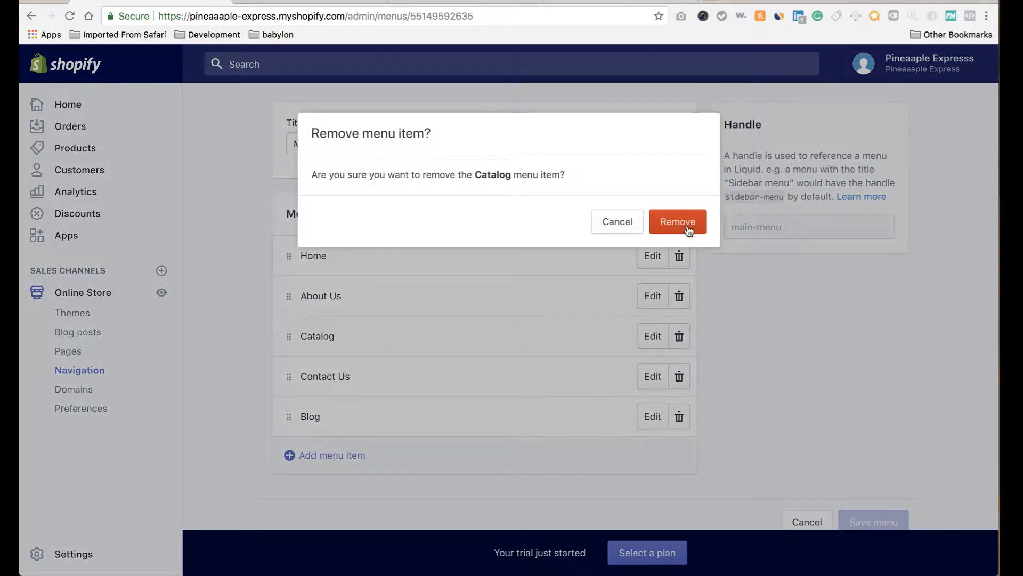
{"action": "left_click", "coordinate": [688, 228]}
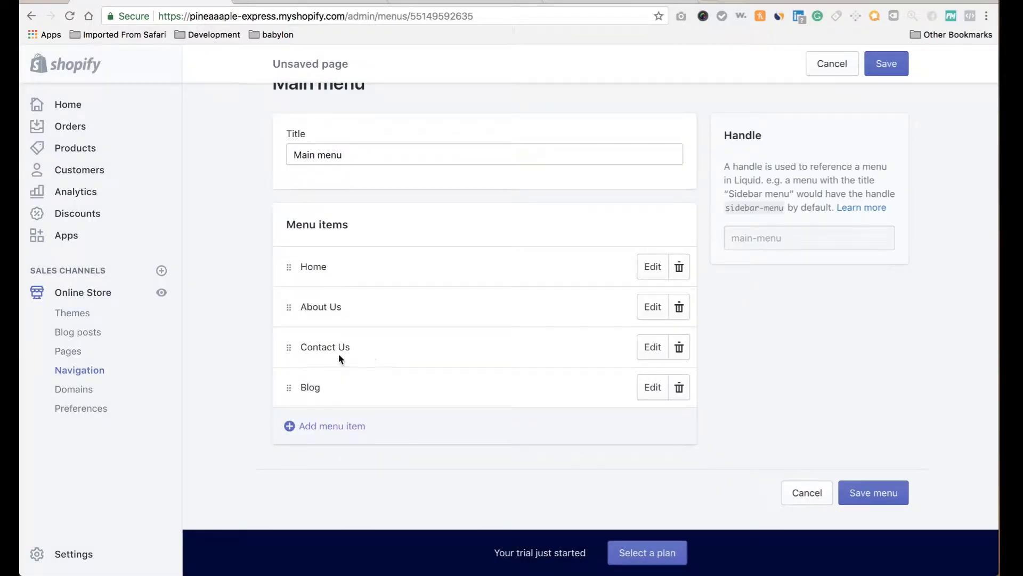
Replace the Contact Us item's # link with the Contact Us page and save the menu.
{"action": "left_click", "coordinate": [653, 347]}
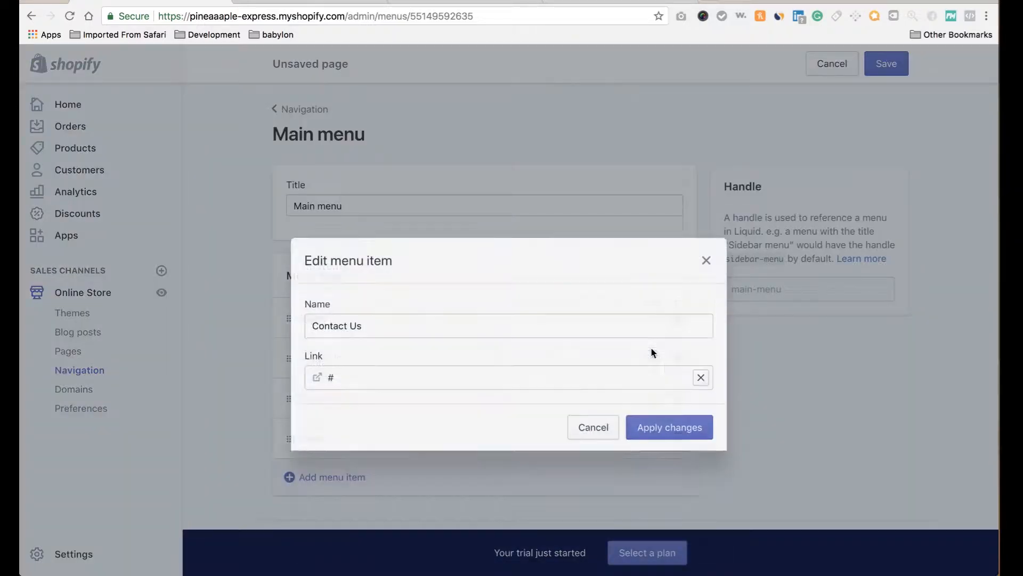
{"action": "left_click", "coordinate": [700, 362]}
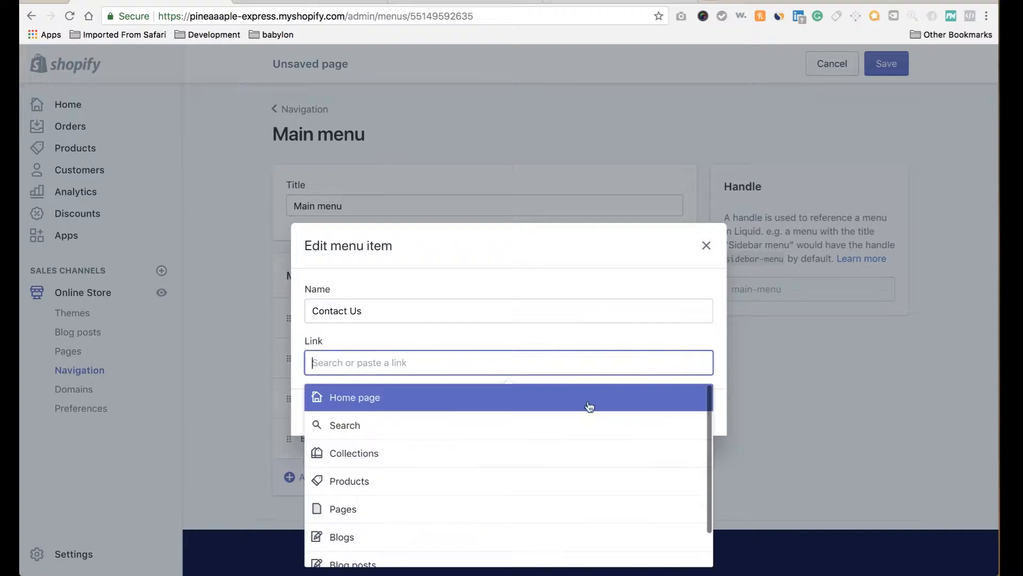
{"action": "left_click", "coordinate": [465, 505]}
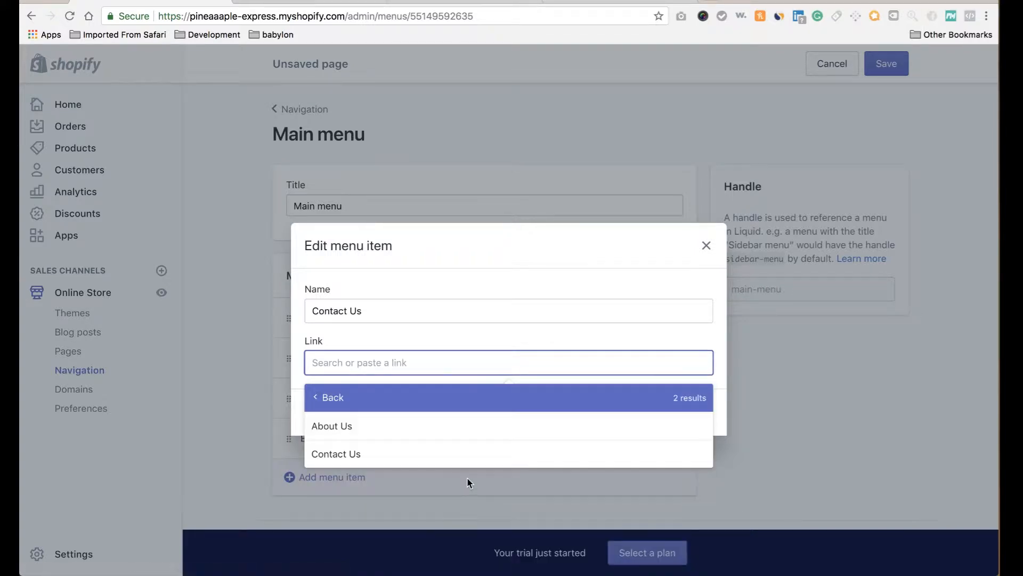
{"action": "left_click", "coordinate": [491, 459]}
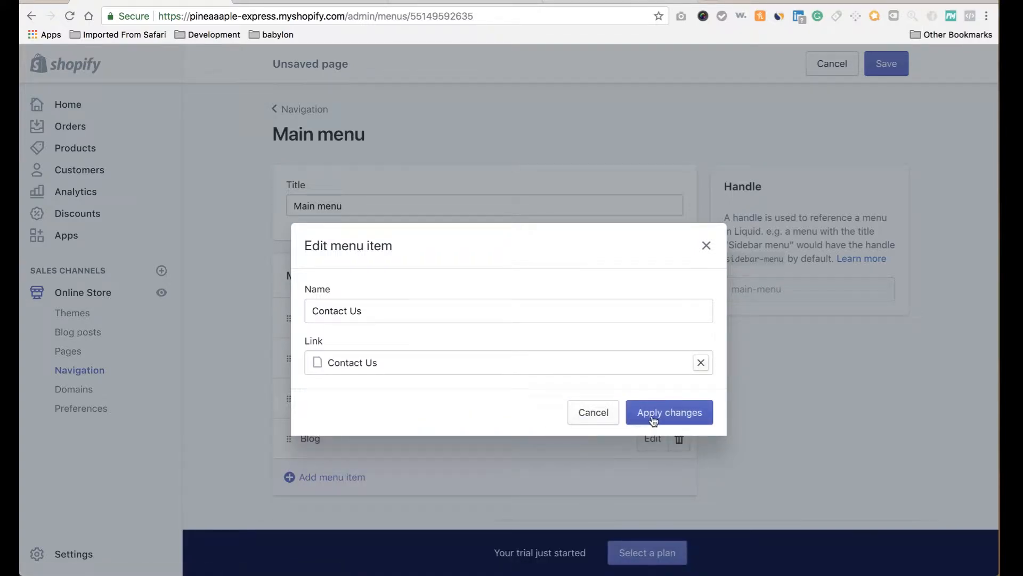
{"action": "left_click", "coordinate": [671, 414]}
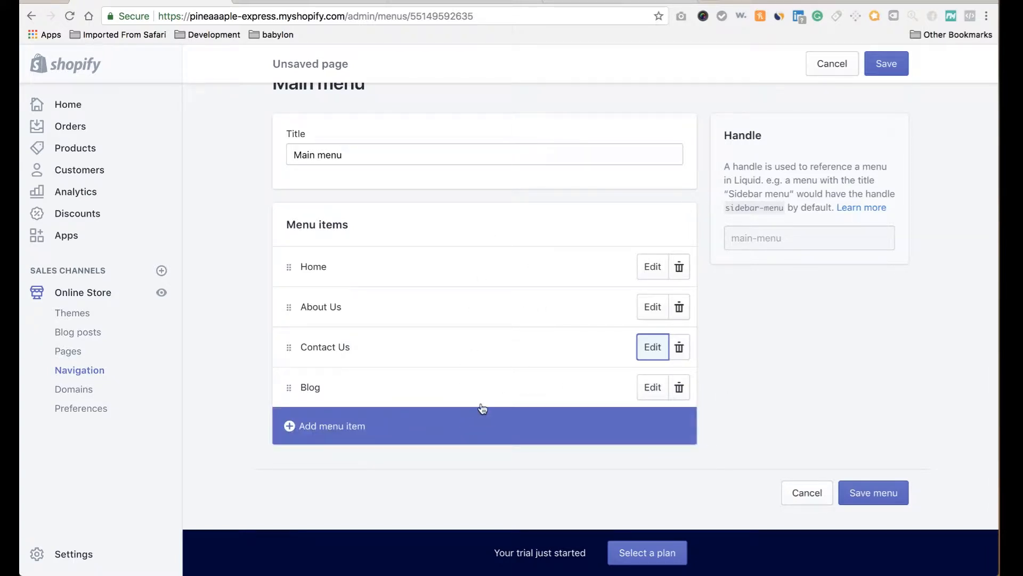
{"action": "left_click", "coordinate": [898, 65]}
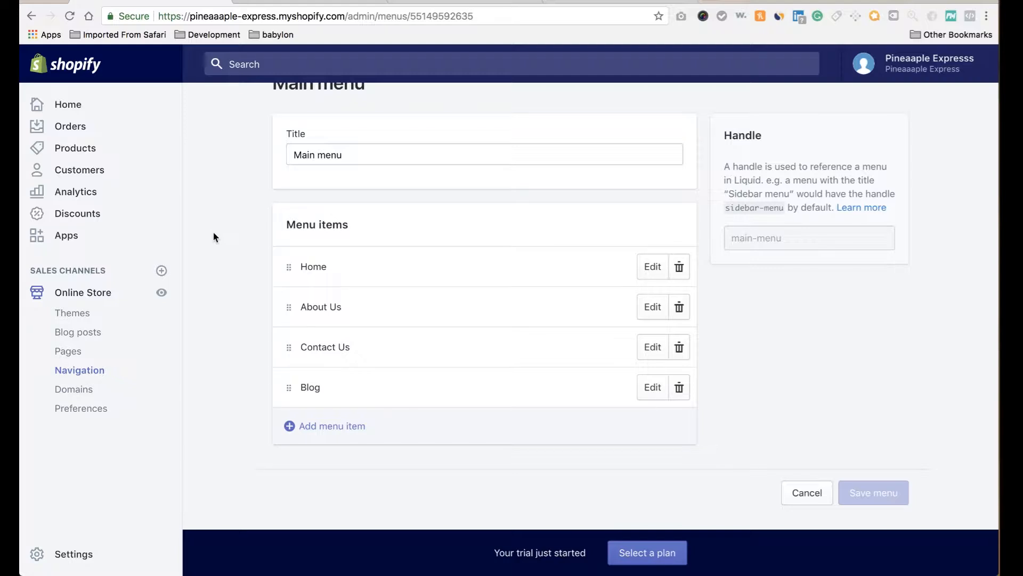
{"action": "scroll", "coordinate": [229, 222], "scroll_direction": "up", "scroll_amount": 2}
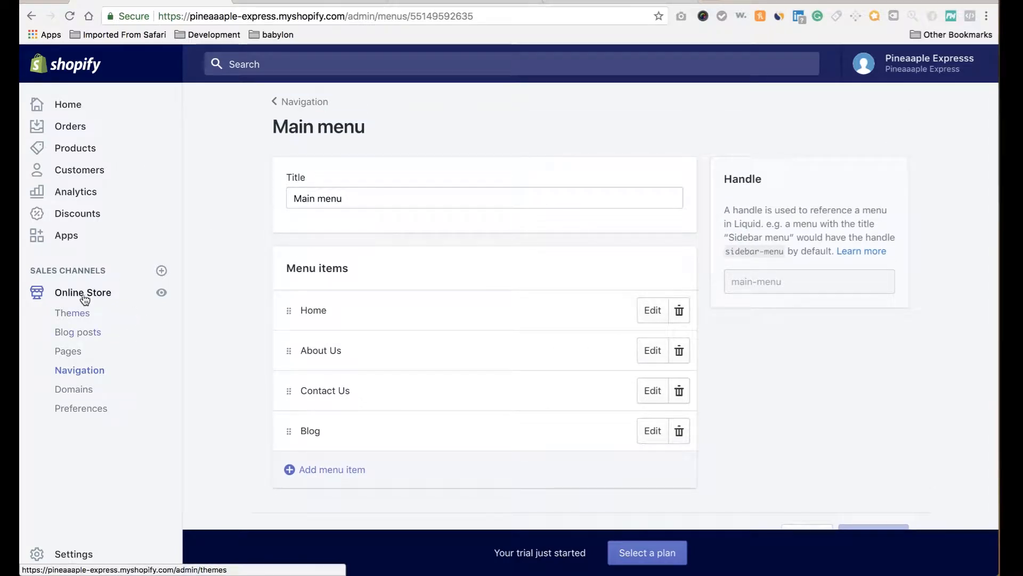
{"action": "left_click", "coordinate": [161, 294]}
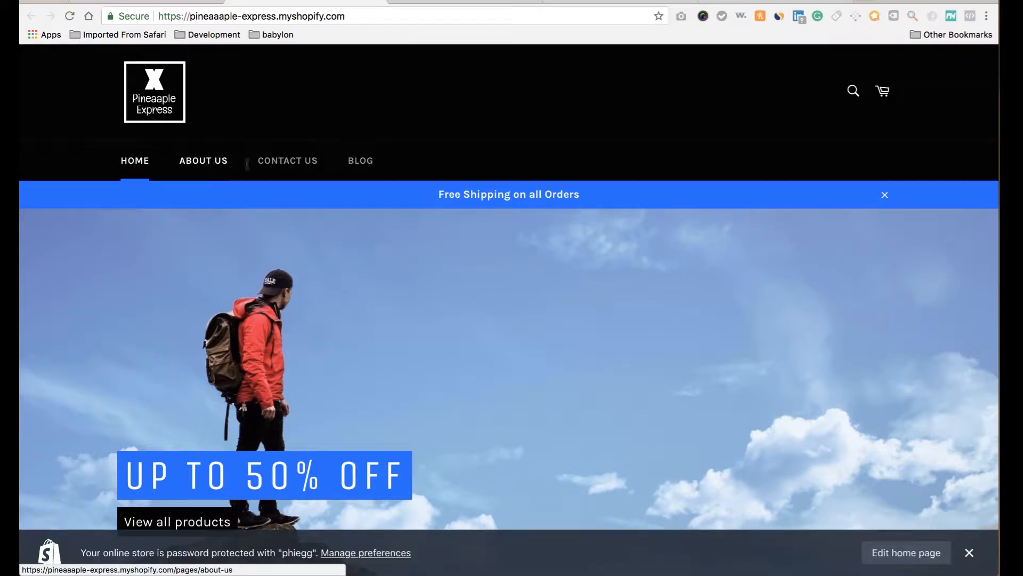
{"action": "left_click", "coordinate": [219, 162]}
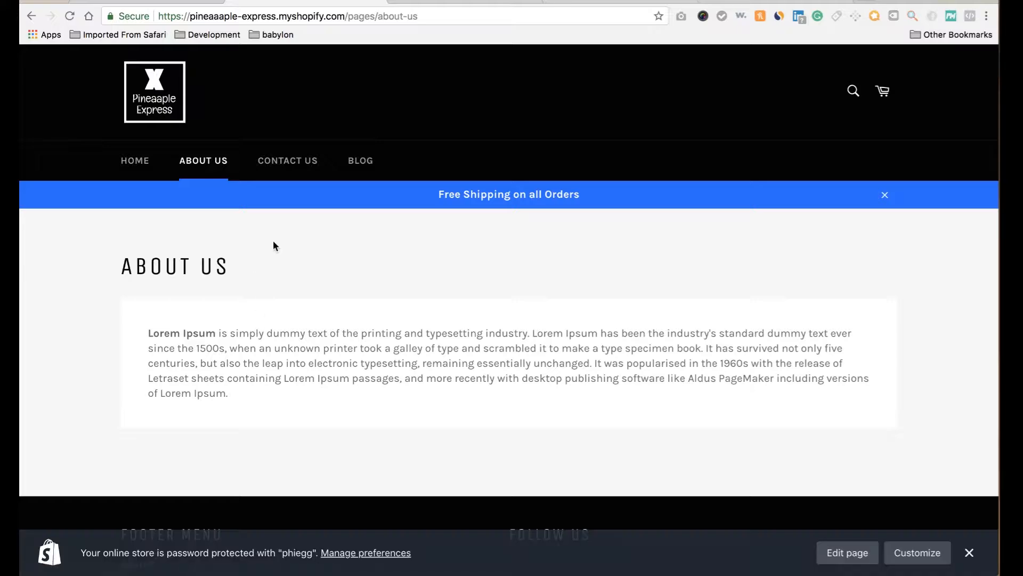
{"action": "left_click", "coordinate": [301, 166]}
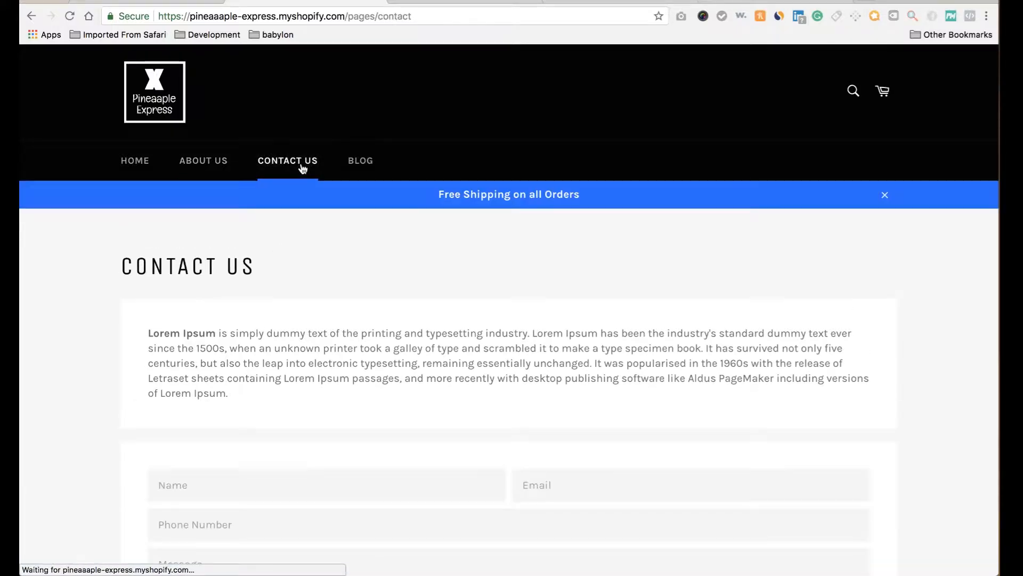
{"action": "scroll", "coordinate": [346, 432], "scroll_direction": "down", "scroll_amount": 3}
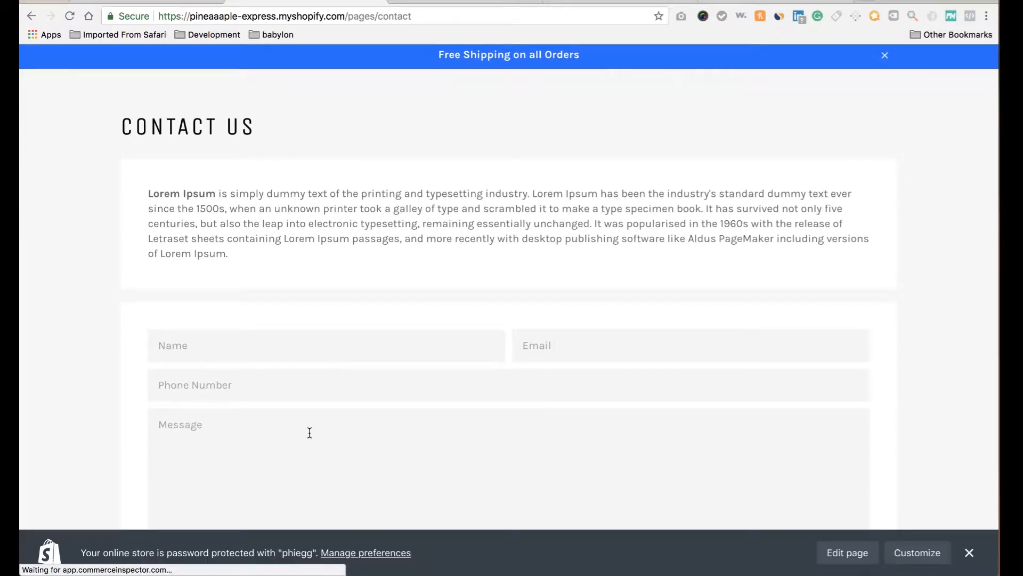
{"action": "scroll", "coordinate": [335, 368], "scroll_direction": "up", "scroll_amount": 3}
{"action": "left_click", "coordinate": [368, 162]}
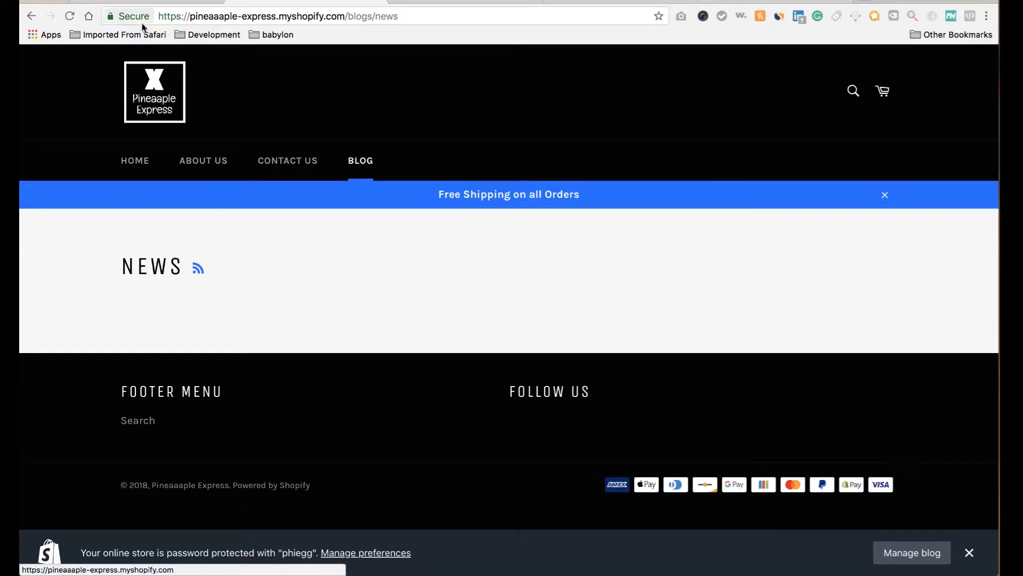
{"action": "left_click", "coordinate": [144, 2]}
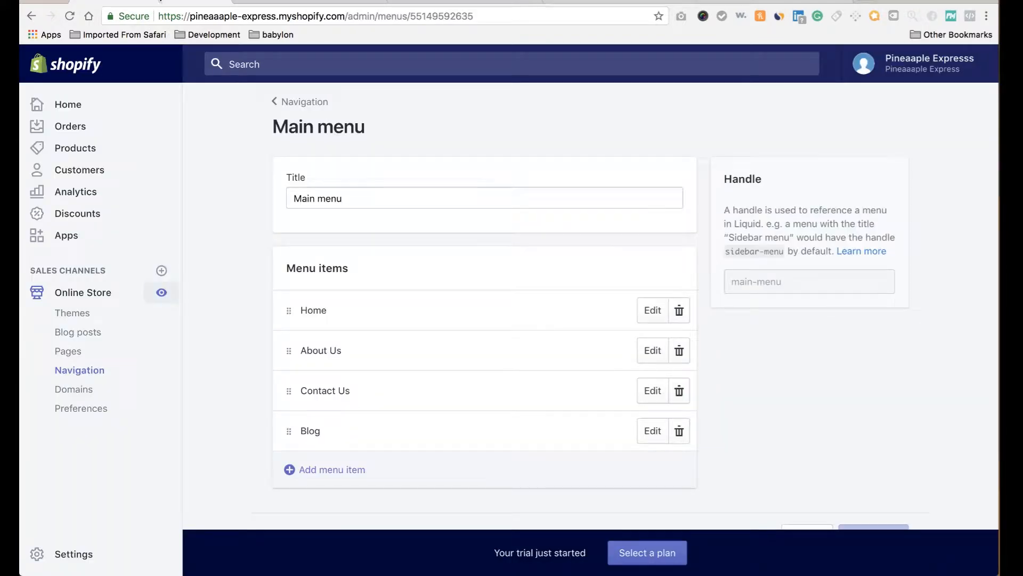
Review the admin blog posts list against the storefront News blog.
{"action": "left_click", "coordinate": [80, 333]}
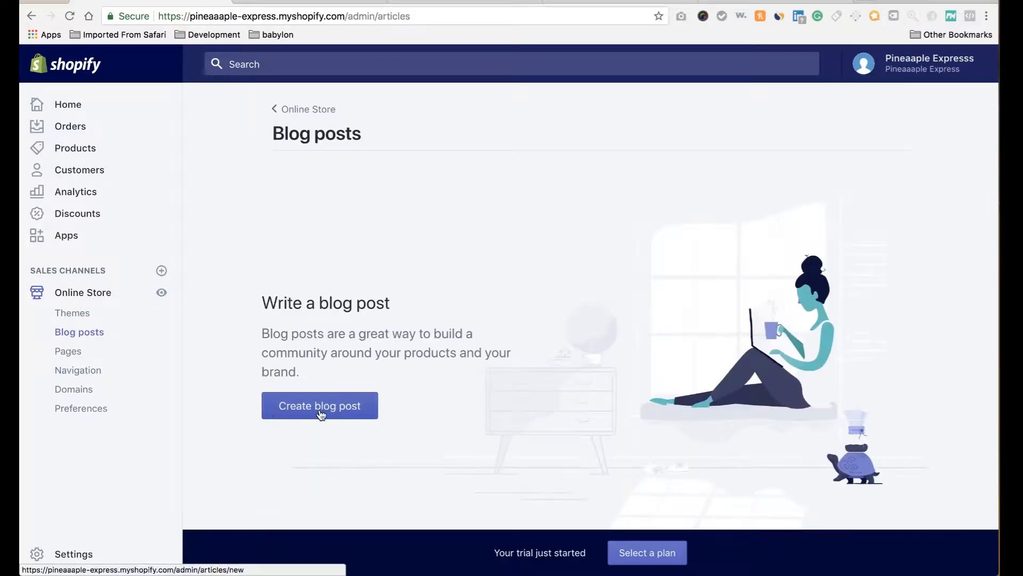
{"action": "left_click", "coordinate": [277, 5]}
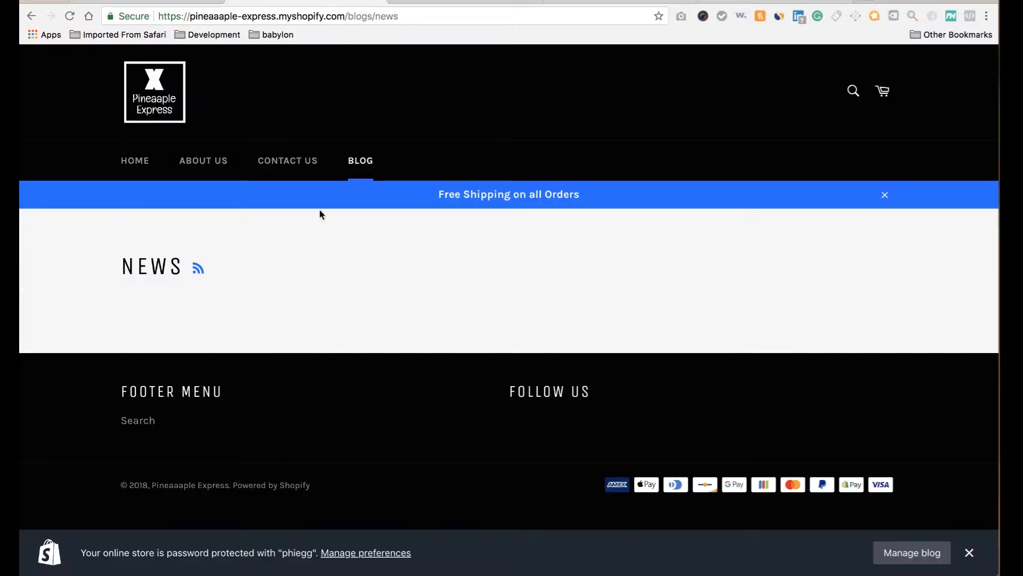
{"action": "left_click", "coordinate": [144, 1]}
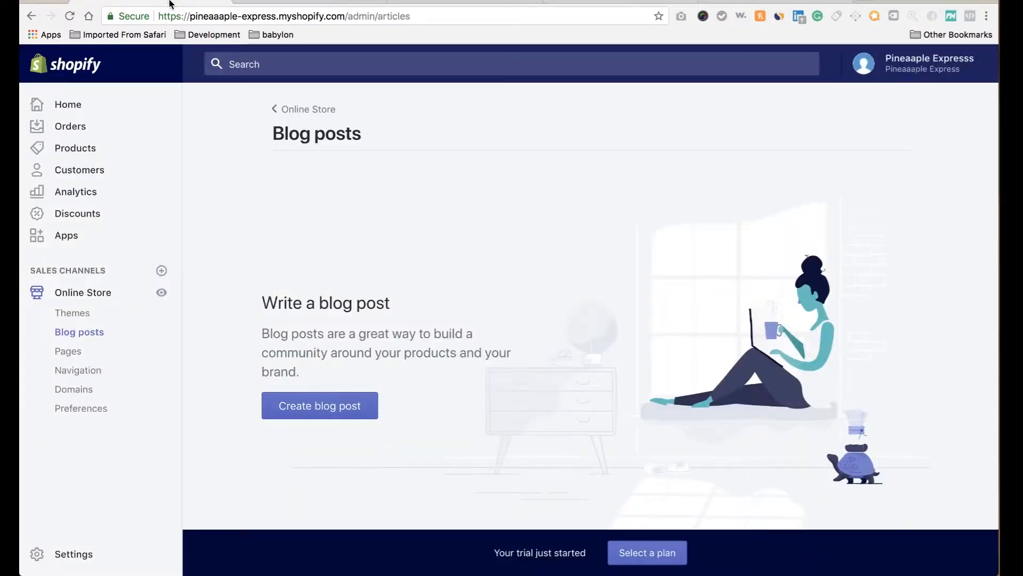
Look over a blank new News blog post without saving it, then go to Apps.
{"action": "left_click", "coordinate": [297, 405]}
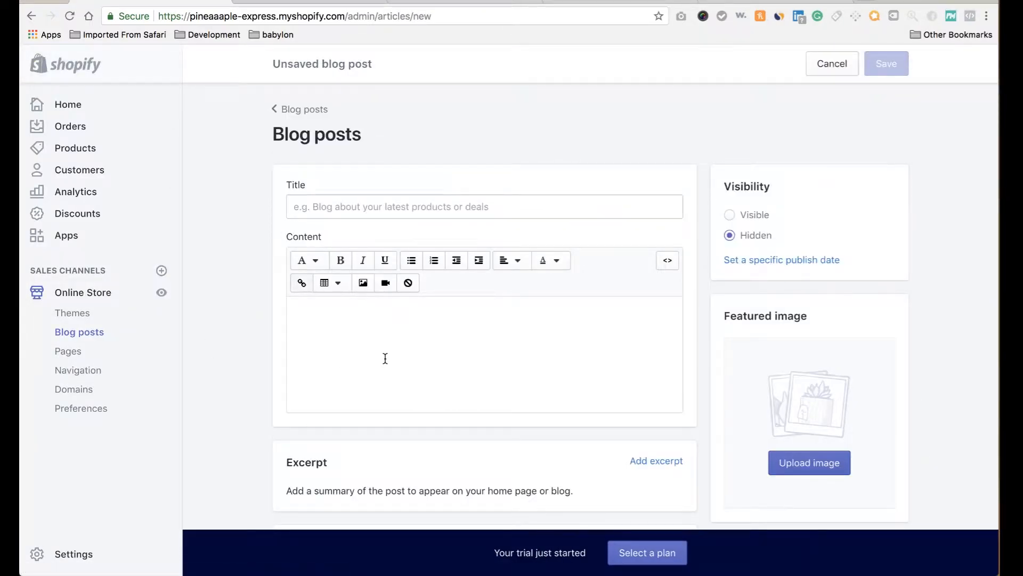
{"action": "scroll", "coordinate": [393, 372], "scroll_direction": "down", "scroll_amount": 3}
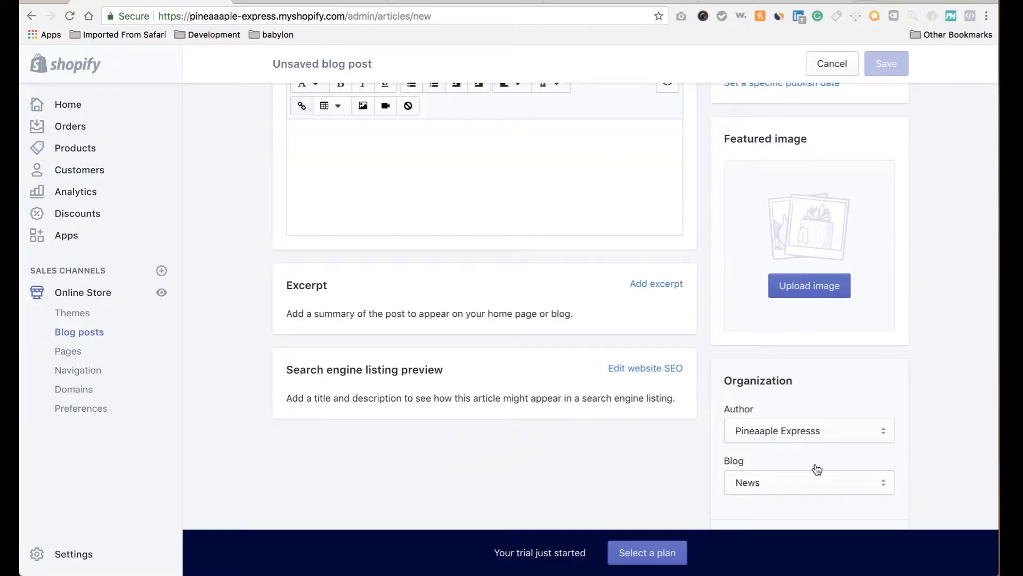
{"action": "scroll", "coordinate": [814, 469], "scroll_direction": "down", "scroll_amount": 2}
{"action": "scroll", "coordinate": [816, 465], "scroll_direction": "down", "scroll_amount": 2}
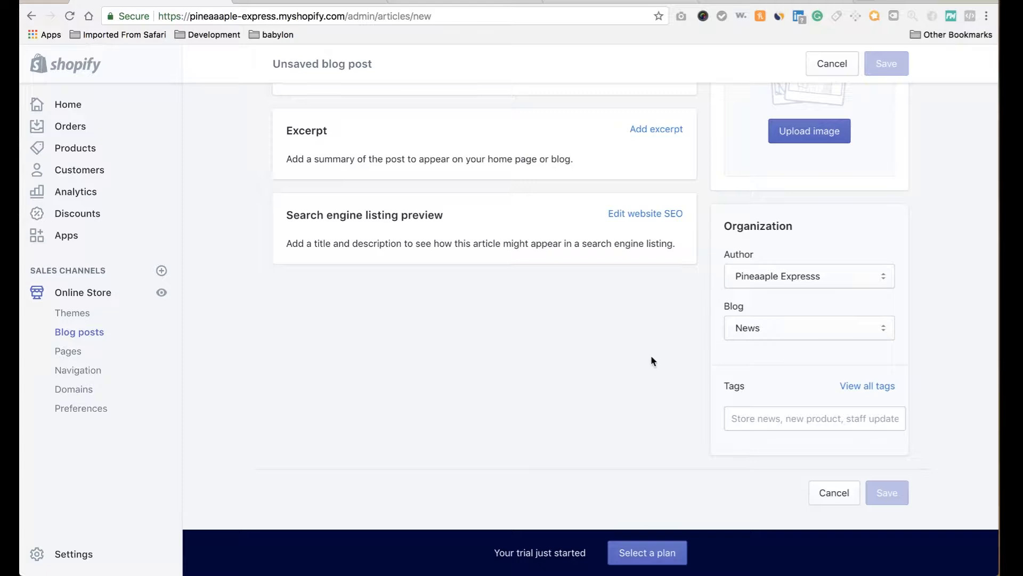
{"action": "scroll", "coordinate": [772, 260], "scroll_direction": "up", "scroll_amount": 7}
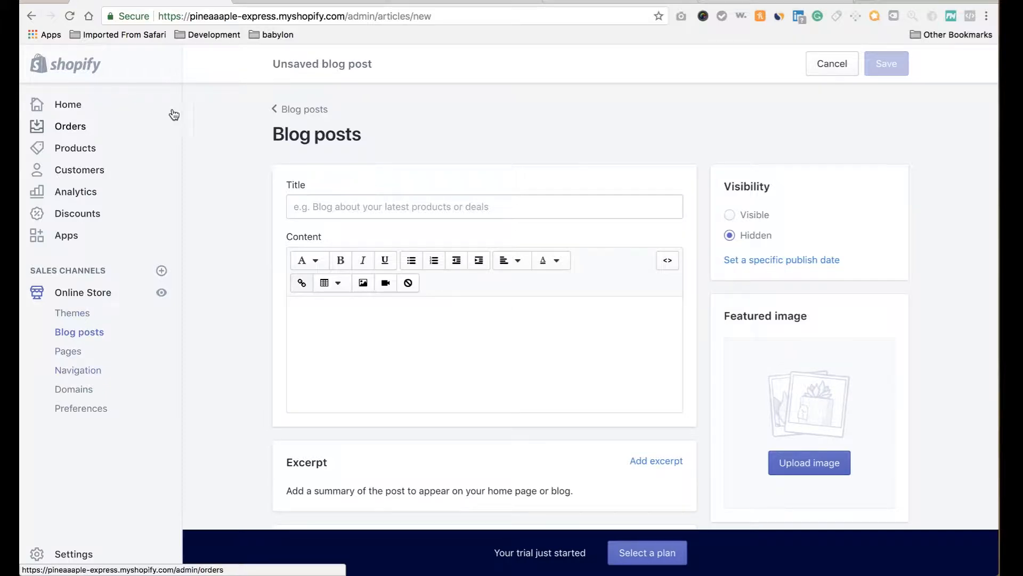
{"action": "left_click", "coordinate": [274, 1]}
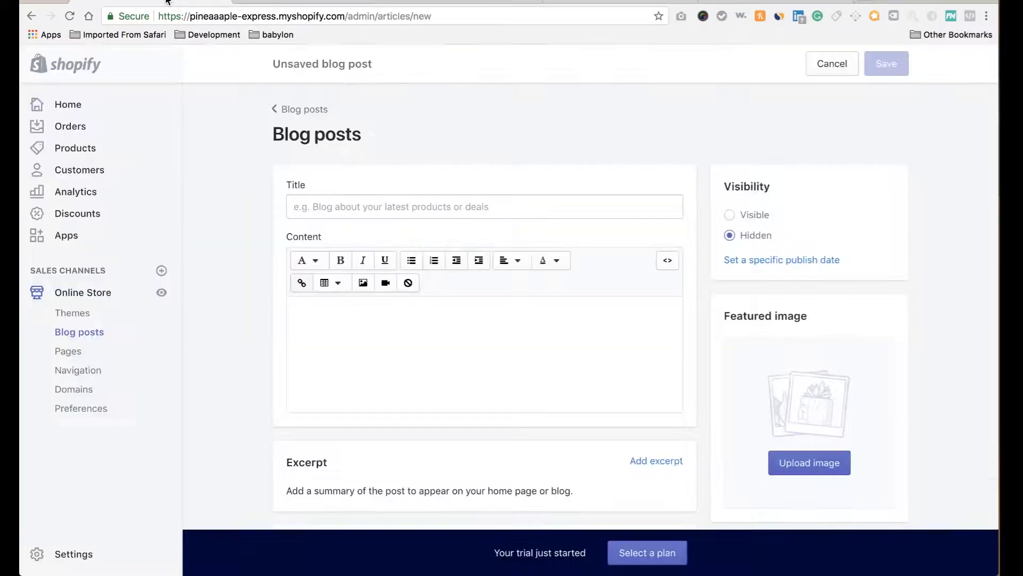
{"action": "left_click", "coordinate": [189, 4]}
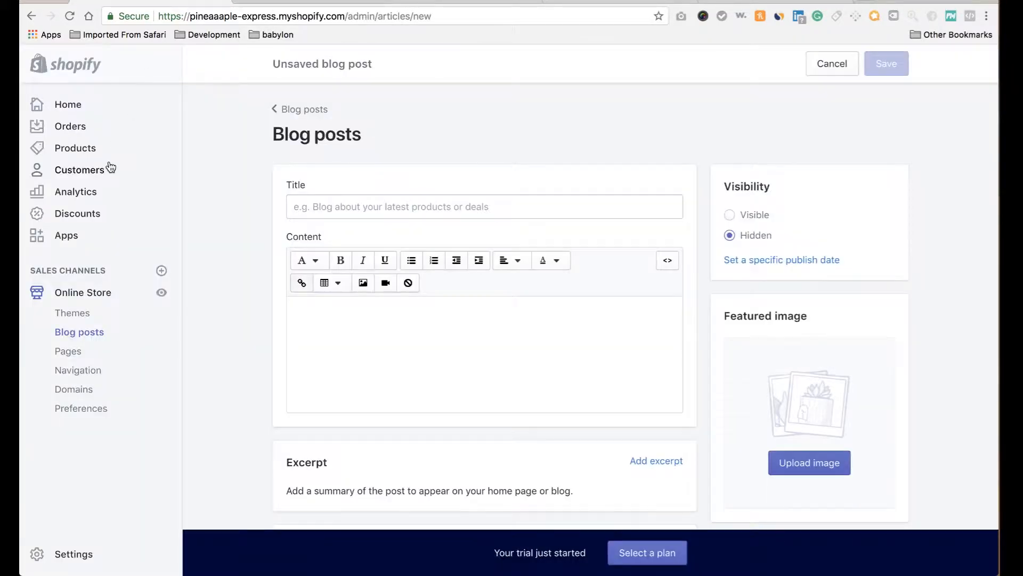
{"action": "left_click", "coordinate": [76, 233]}
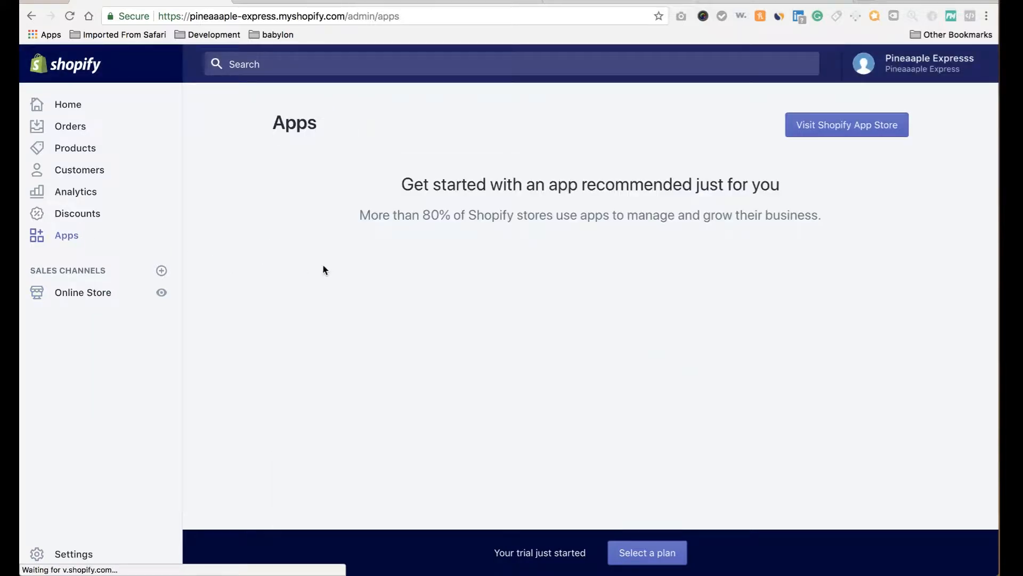
Search the Shopify App Store for 'oberlo' and install the Oberlo app.
{"action": "left_click", "coordinate": [822, 134]}
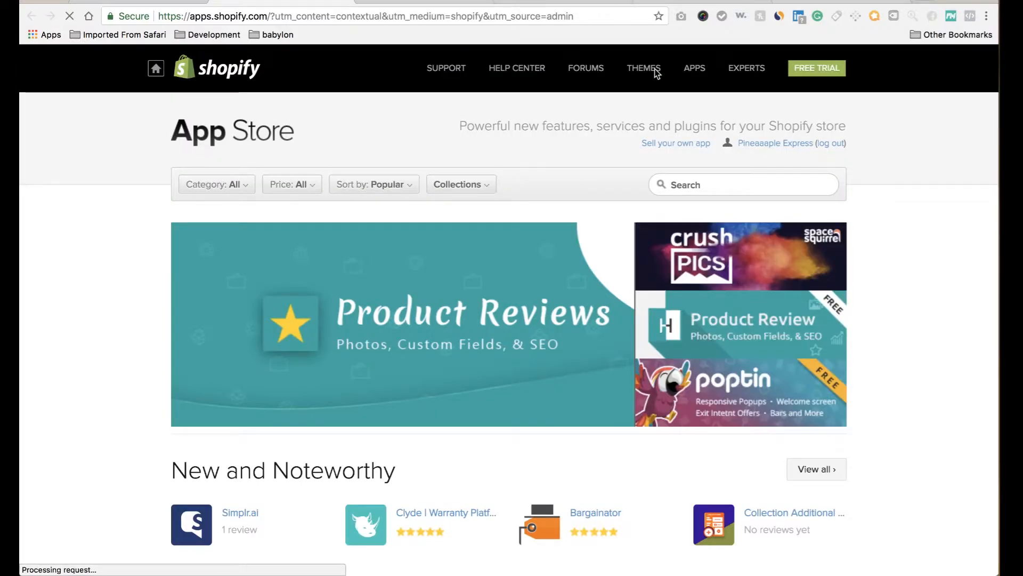
{"action": "left_click", "coordinate": [675, 185]}
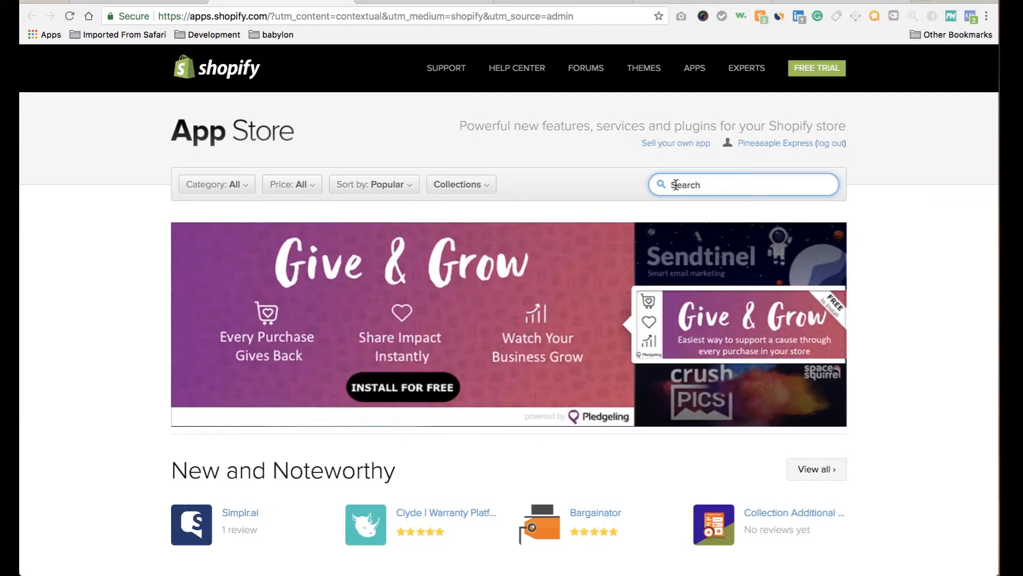
{"action": "type", "text": "oberlo"}
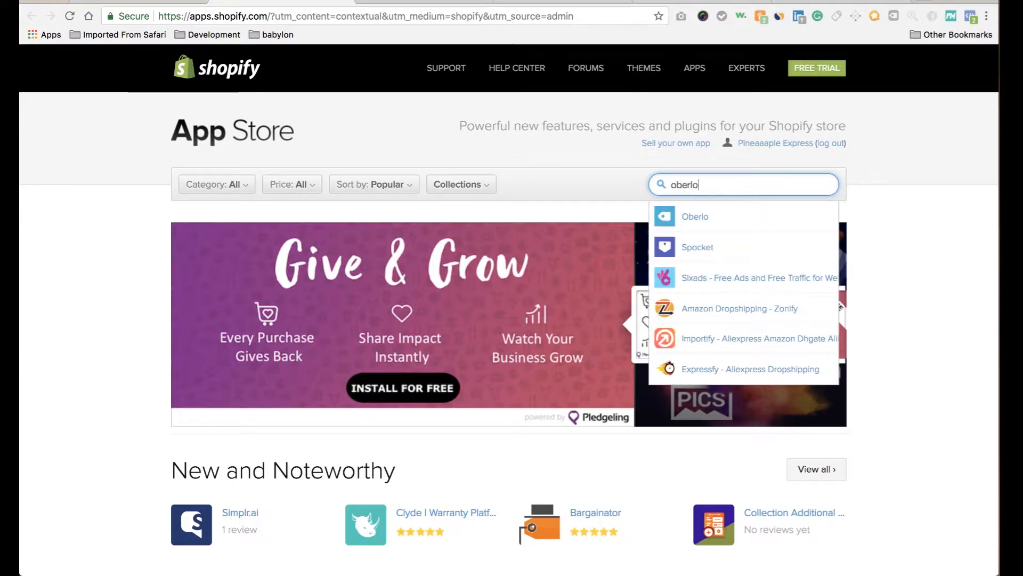
{"action": "key", "text": "Return"}
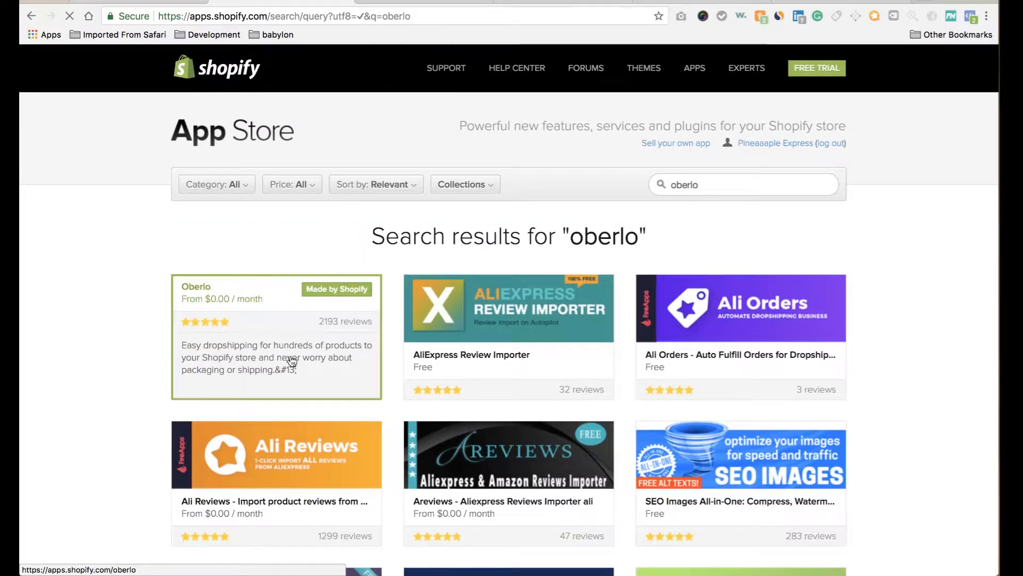
{"action": "left_click", "coordinate": [237, 340]}
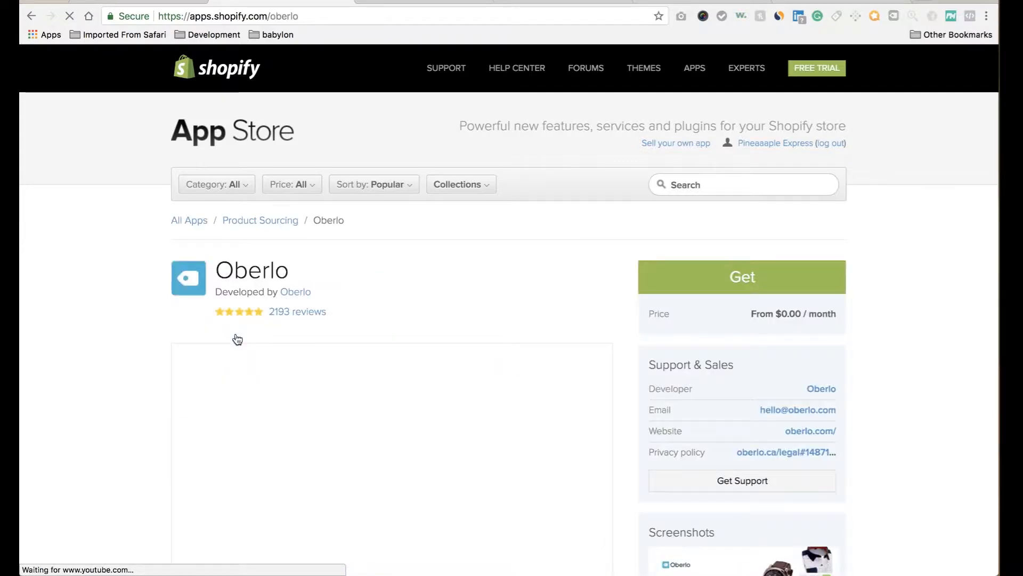
{"action": "left_click", "coordinate": [719, 287]}
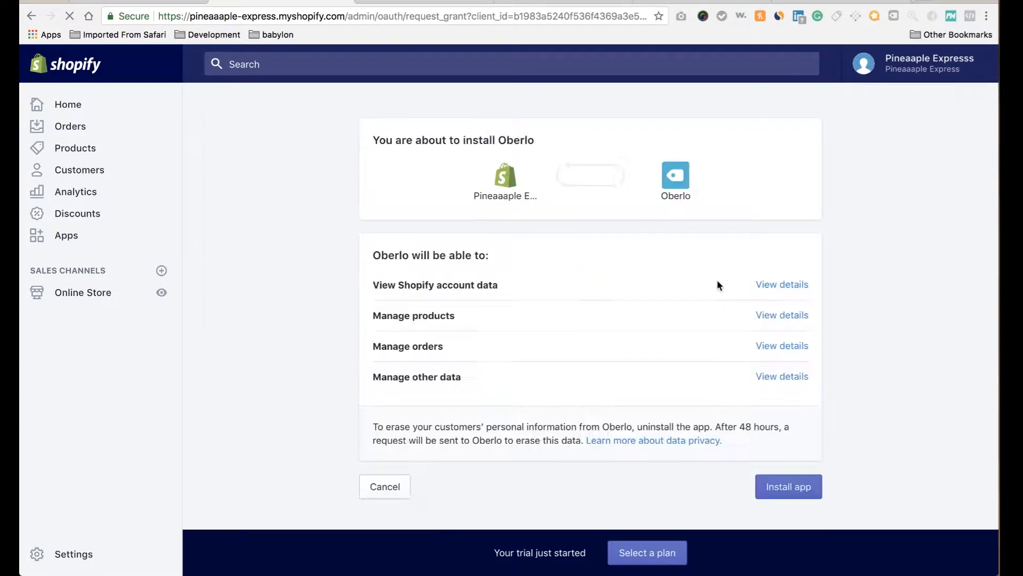
{"action": "left_click", "coordinate": [788, 493]}
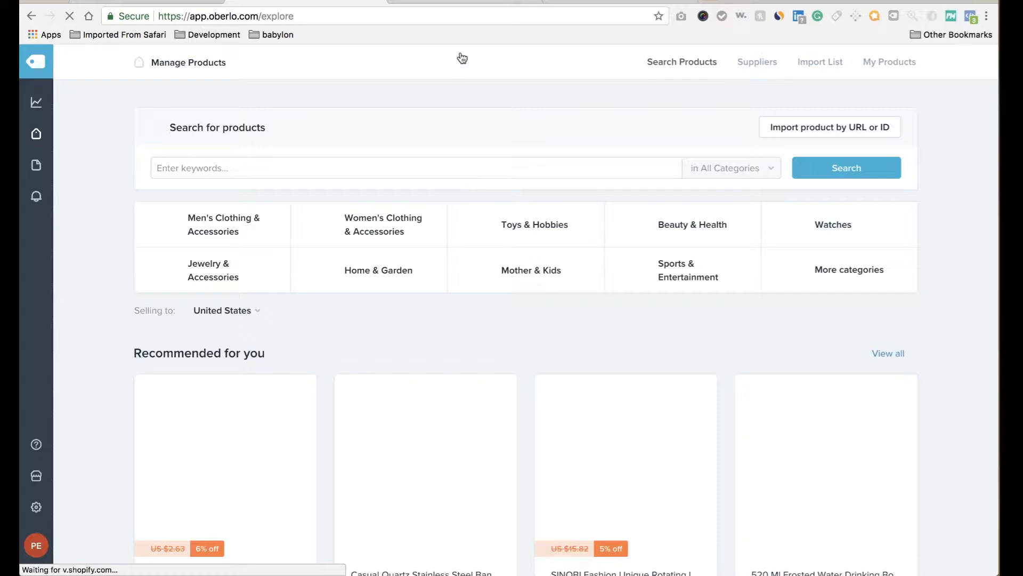
Run an AliExpress search for 'outdoor'.
{"action": "left_click", "coordinate": [512, 2]}
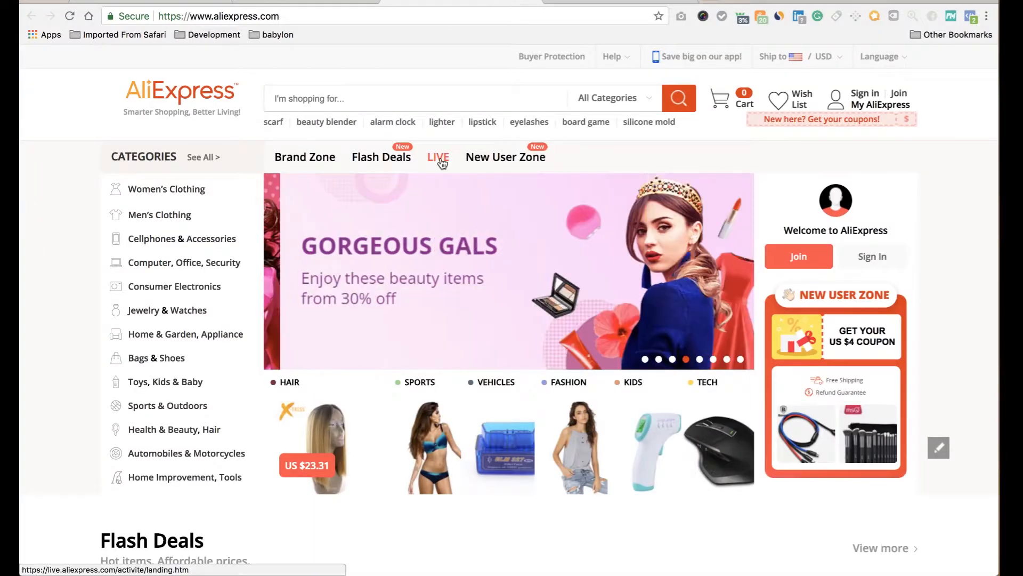
{"action": "left_click", "coordinate": [441, 93]}
{"action": "type", "text": "outdoor"}
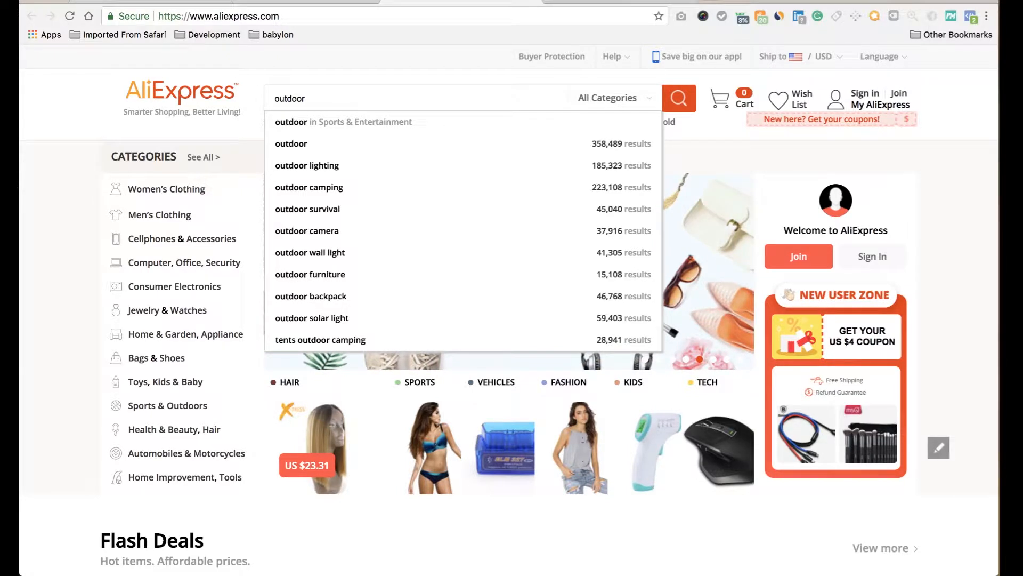
{"action": "key", "text": "Return"}
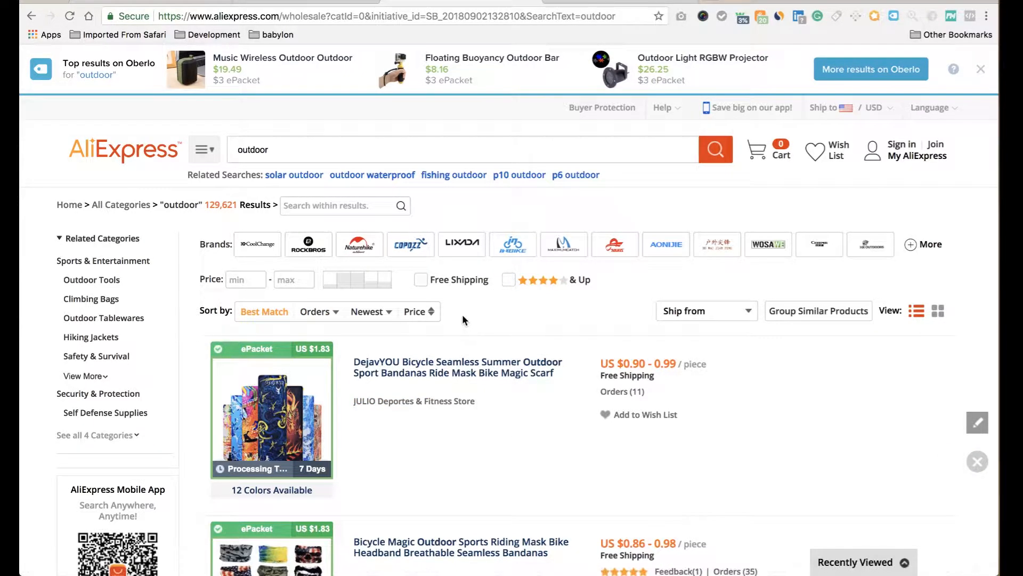
Replace the search with 'fishing rod' within the Fishing Rods category.
{"action": "left_click", "coordinate": [386, 156]}
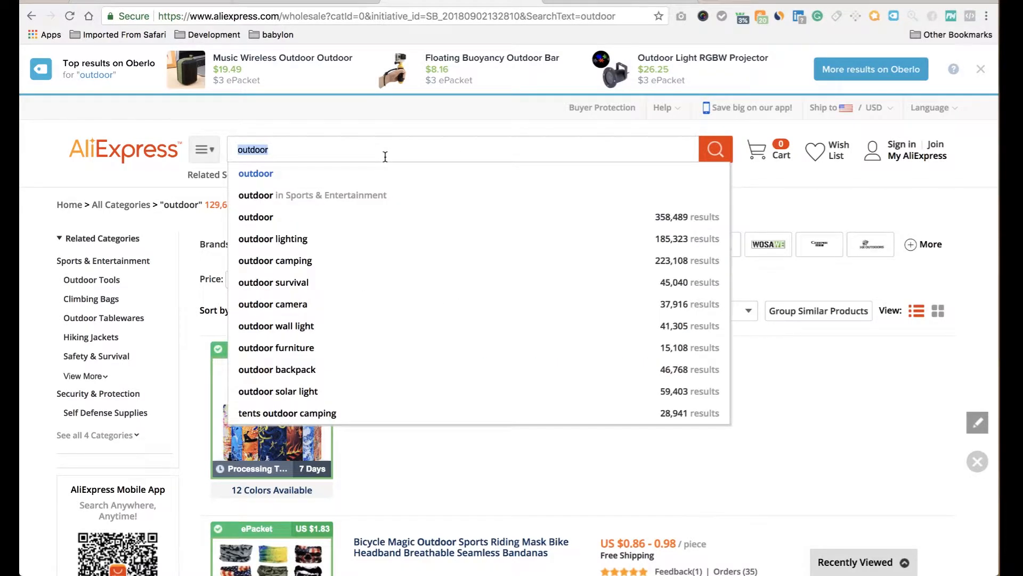
{"action": "key", "text": "BackSpace"}
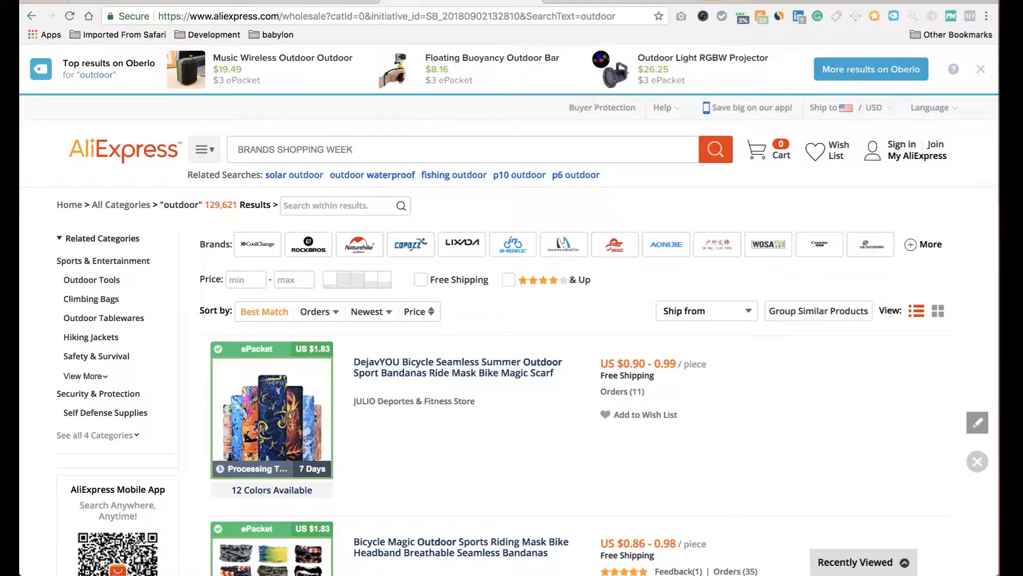
{"action": "type", "text": "fis"}
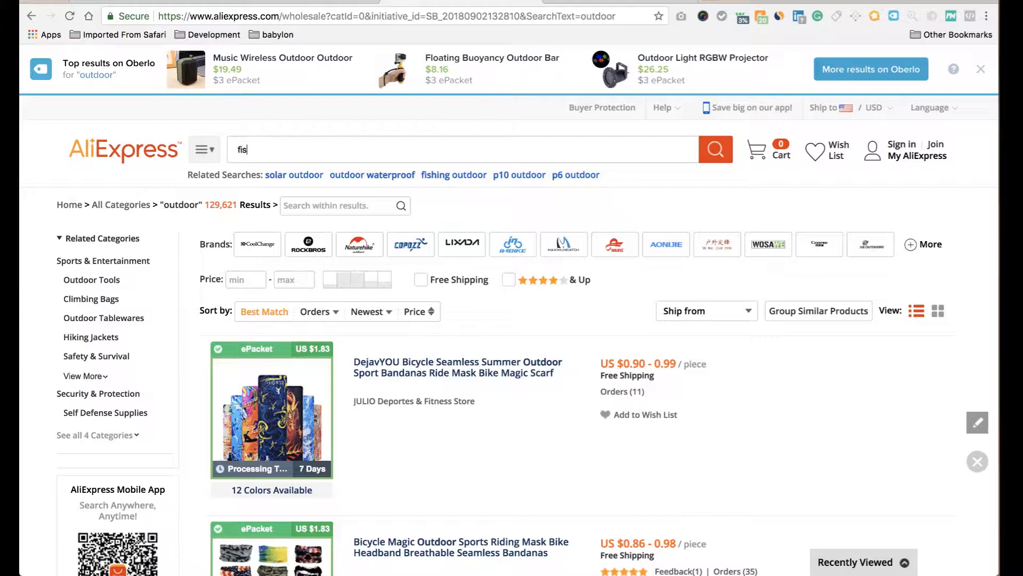
{"action": "type", "text": "hing "}
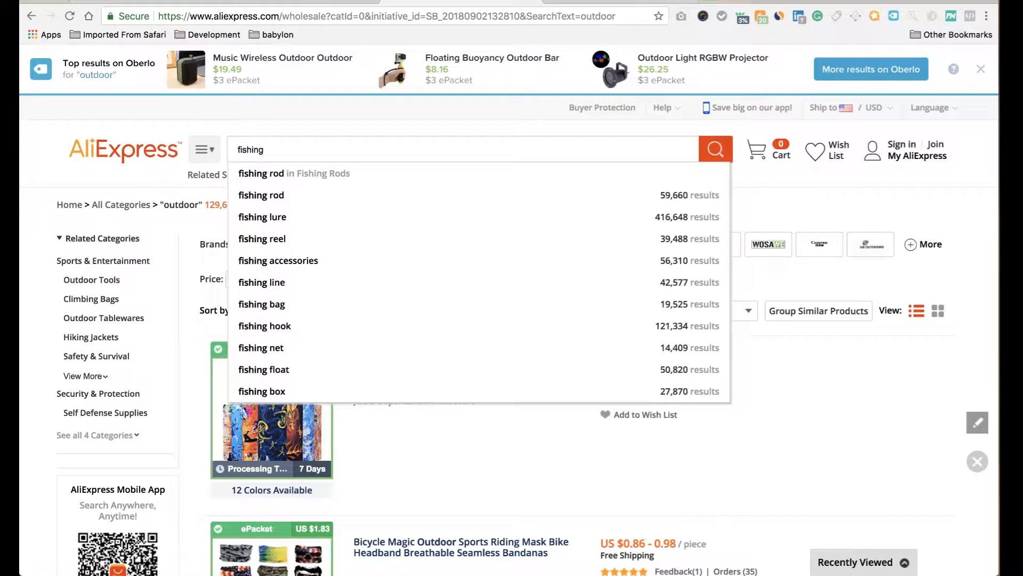
{"action": "type", "text": "sh"}
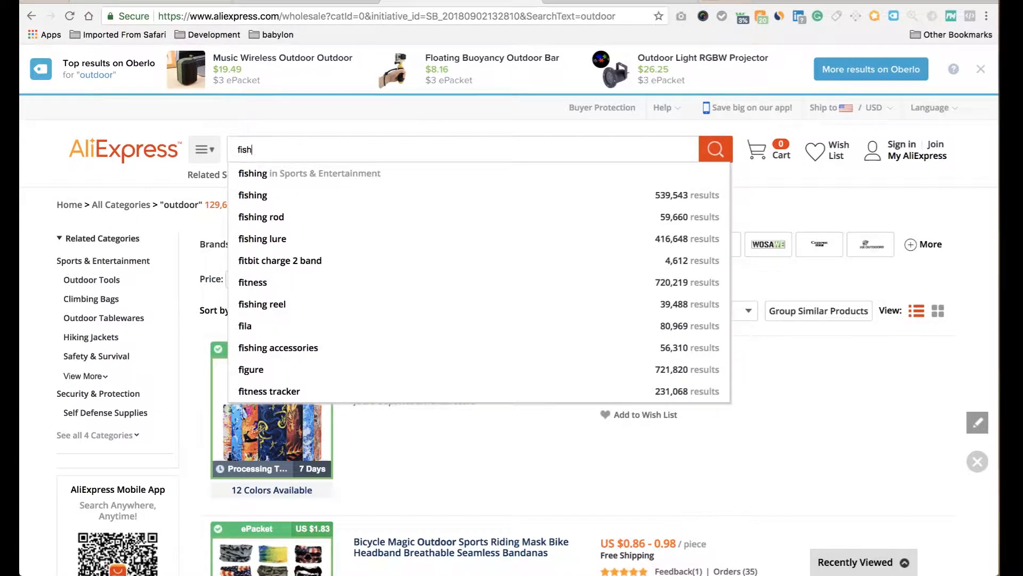
{"action": "type", "text": "ing"}
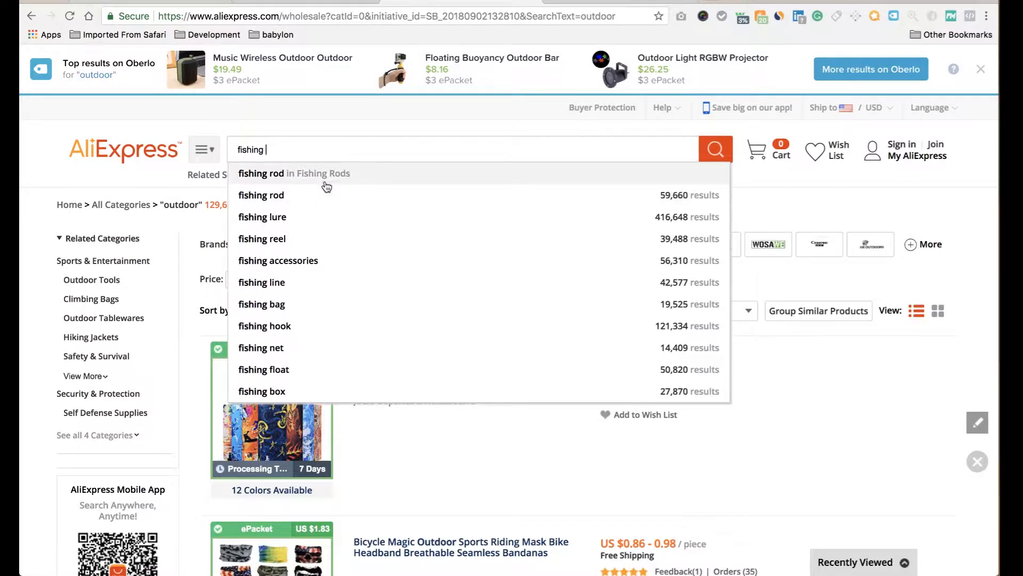
{"action": "left_click", "coordinate": [326, 179]}
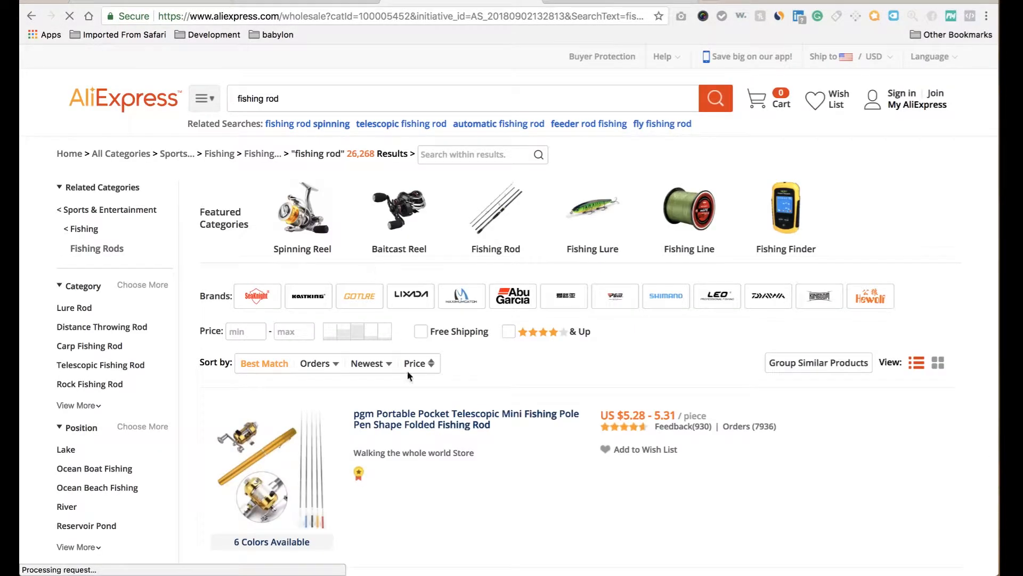
Sort the rods by Orders and filter to Free Shipping and four stars & up.
{"action": "scroll", "coordinate": [357, 405], "scroll_direction": "down", "scroll_amount": 2}
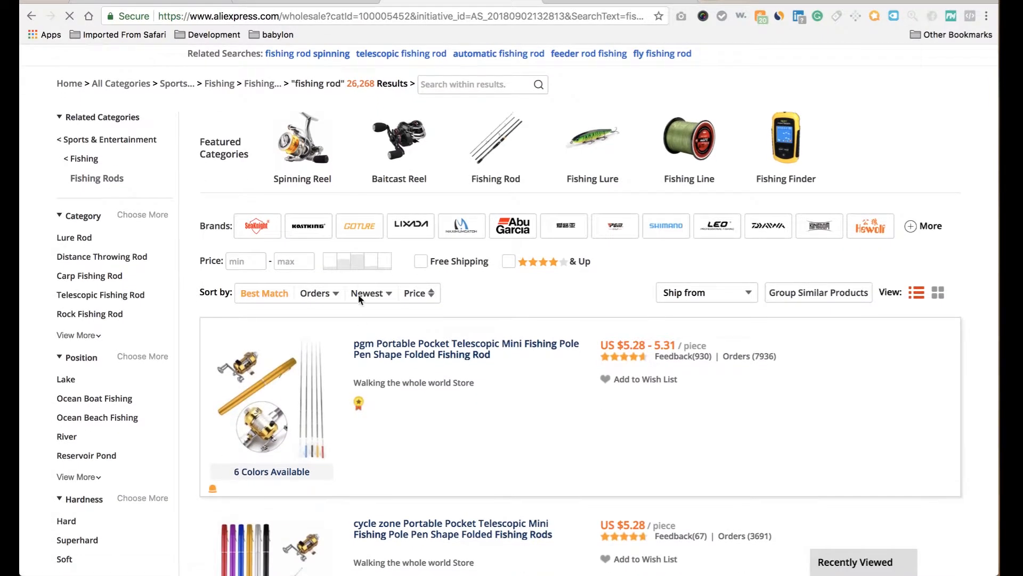
{"action": "left_click", "coordinate": [322, 294]}
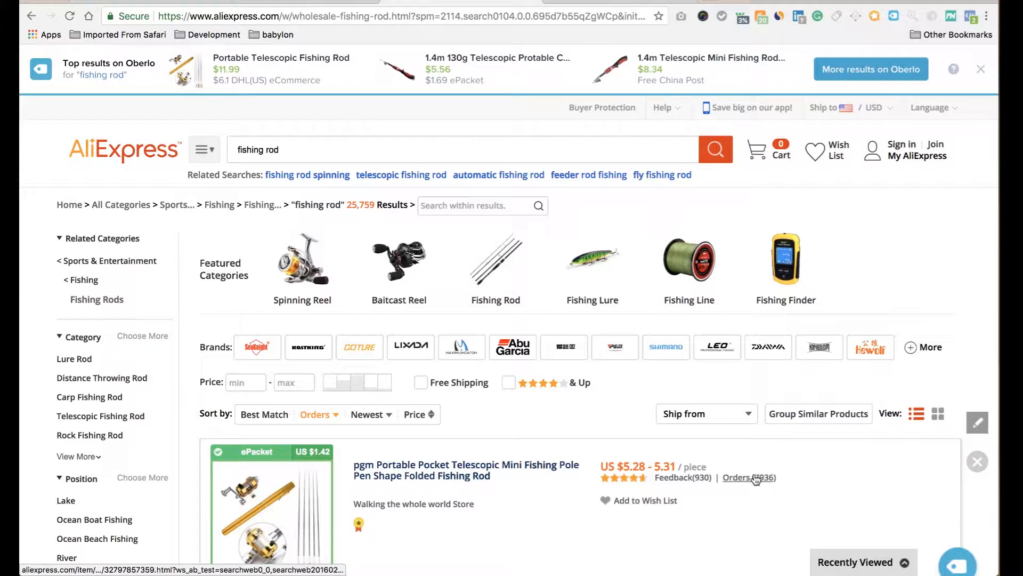
{"action": "scroll", "coordinate": [394, 467], "scroll_direction": "down", "scroll_amount": 1}
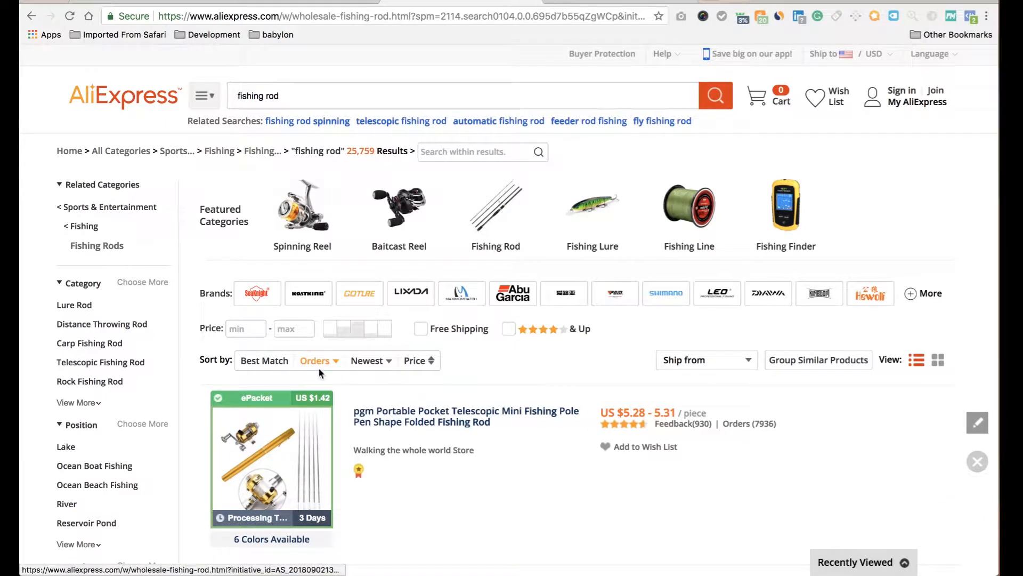
{"action": "left_click", "coordinate": [423, 334]}
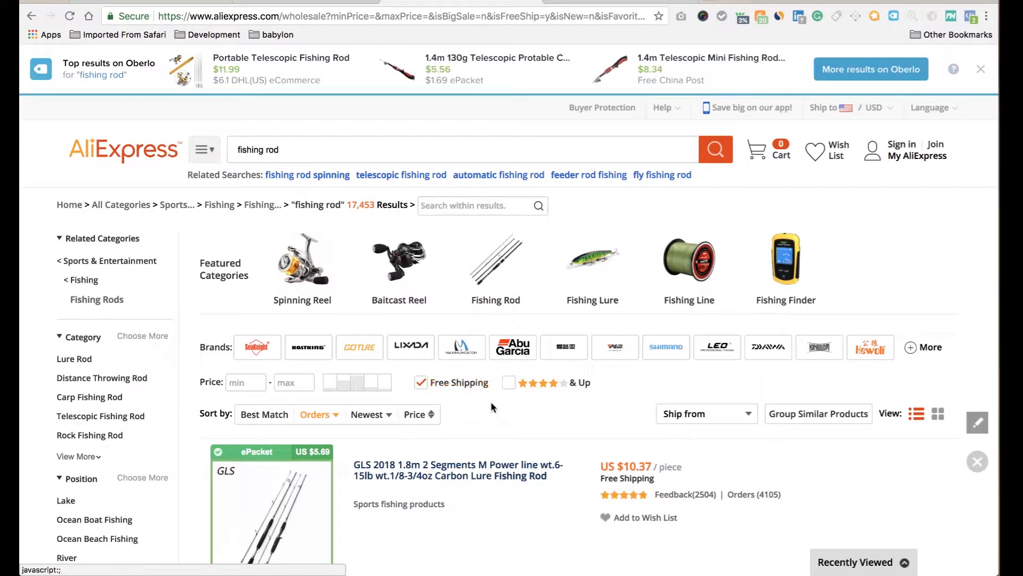
{"action": "scroll", "coordinate": [493, 403], "scroll_direction": "down", "scroll_amount": 1}
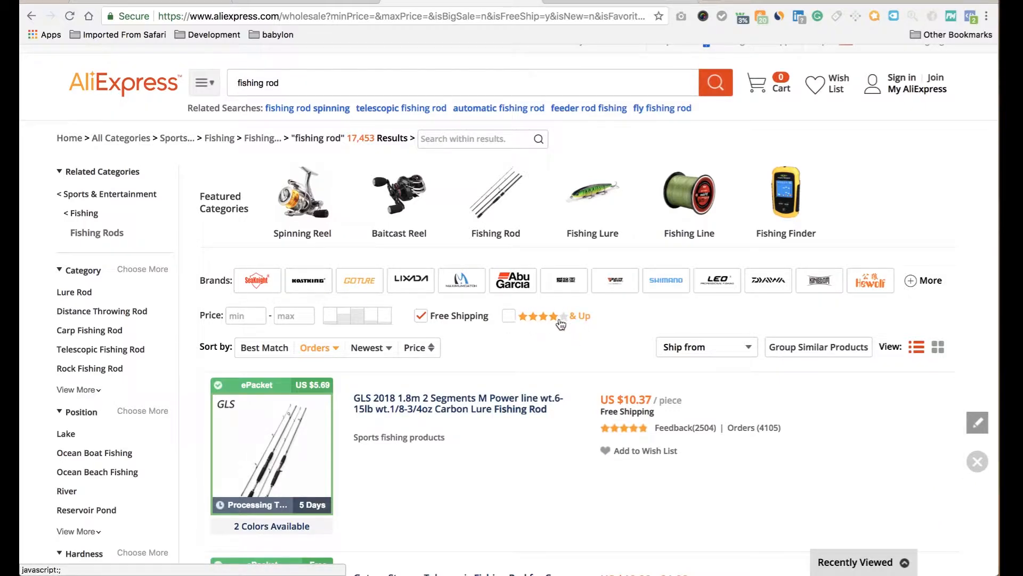
{"action": "left_click", "coordinate": [509, 317]}
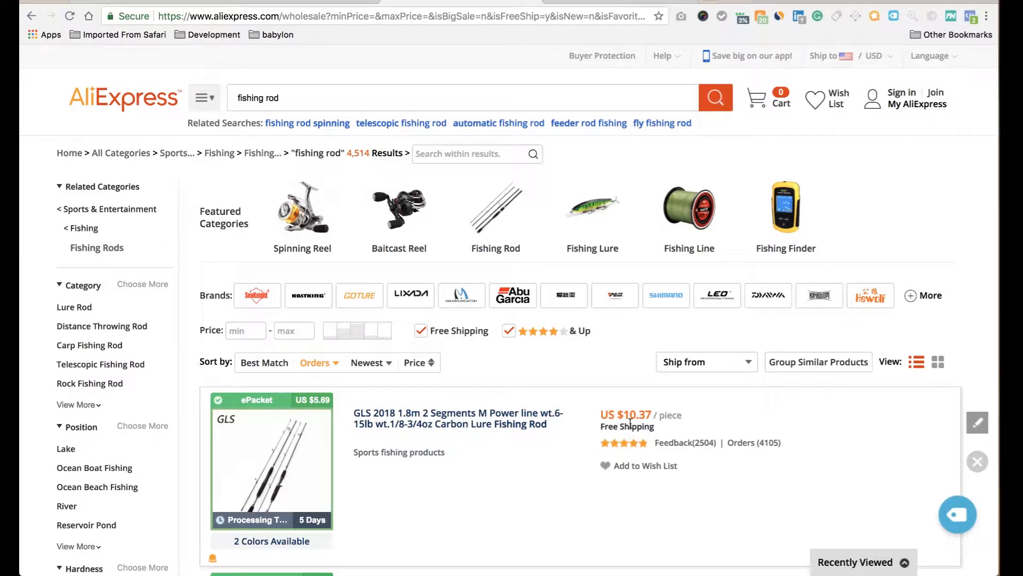
Import the top GLS 2018 1.8m carbon lure fishing rod into Oberlo.
{"action": "scroll", "coordinate": [655, 419], "scroll_direction": "down", "scroll_amount": 1}
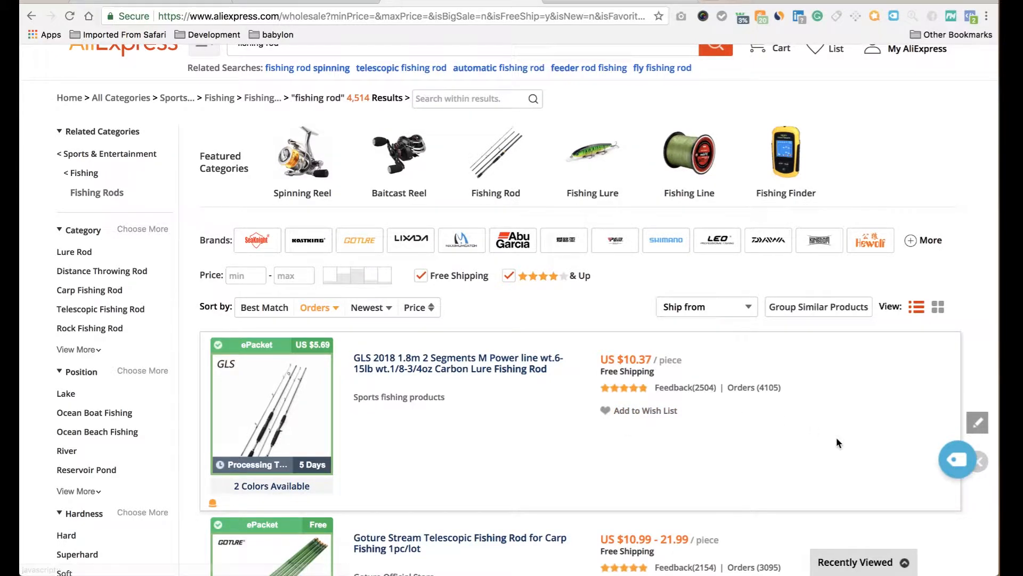
{"action": "scroll", "coordinate": [836, 442], "scroll_direction": "down", "scroll_amount": 1}
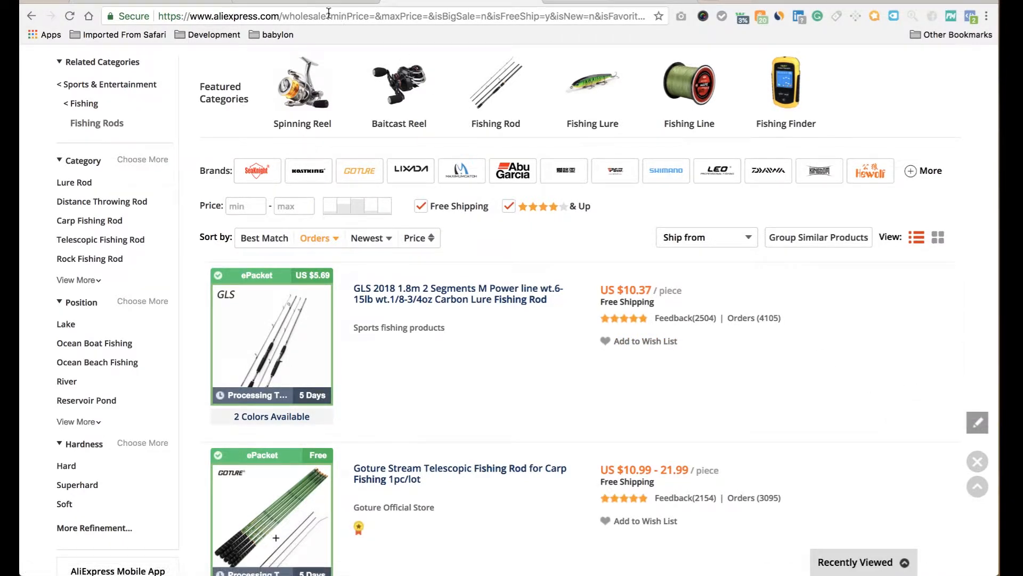
{"action": "left_click", "coordinate": [958, 398]}
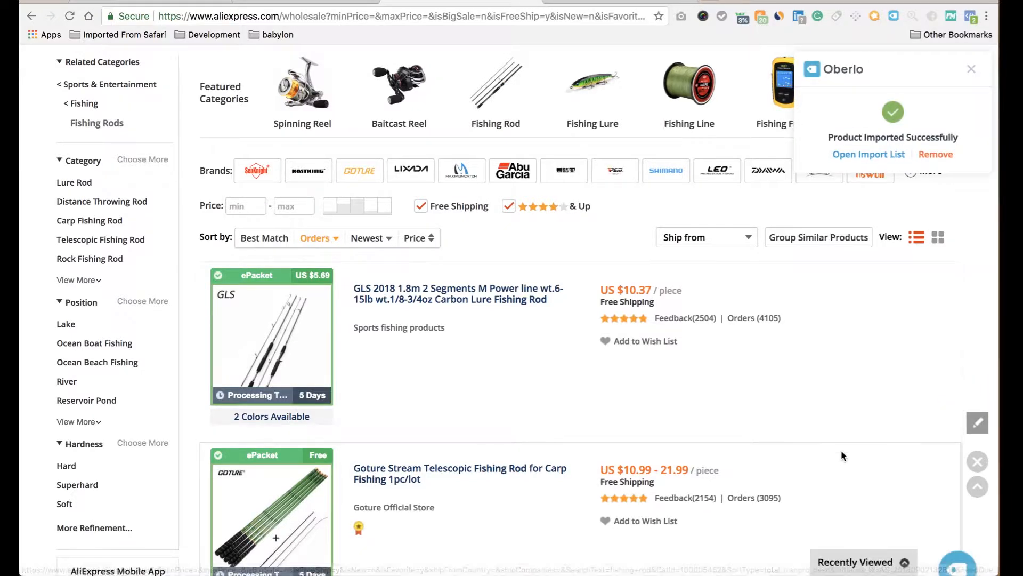
{"action": "scroll", "coordinate": [842, 451], "scroll_direction": "down", "scroll_amount": 2}
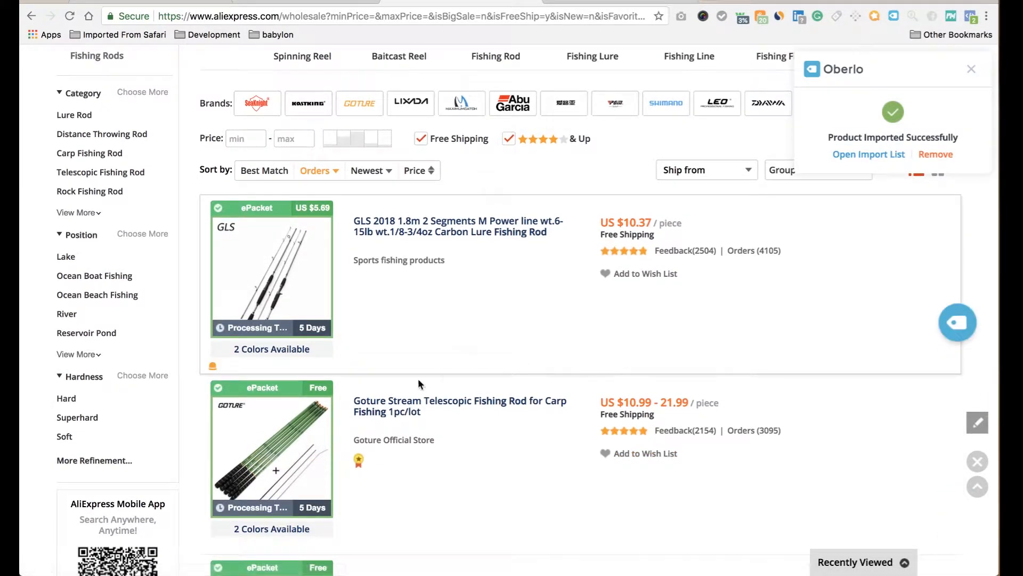
Copy the Goture Stream telescopic rod's AliExpress URL and import it through Oberlo's Import by URL form.
{"action": "left_click", "coordinate": [413, 406]}
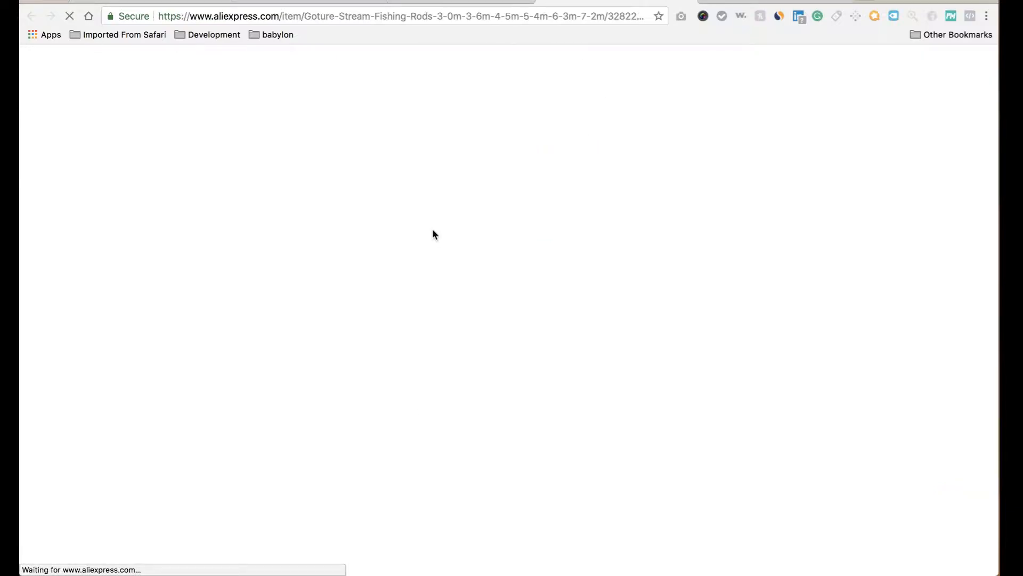
{"action": "left_click", "coordinate": [420, 15]}
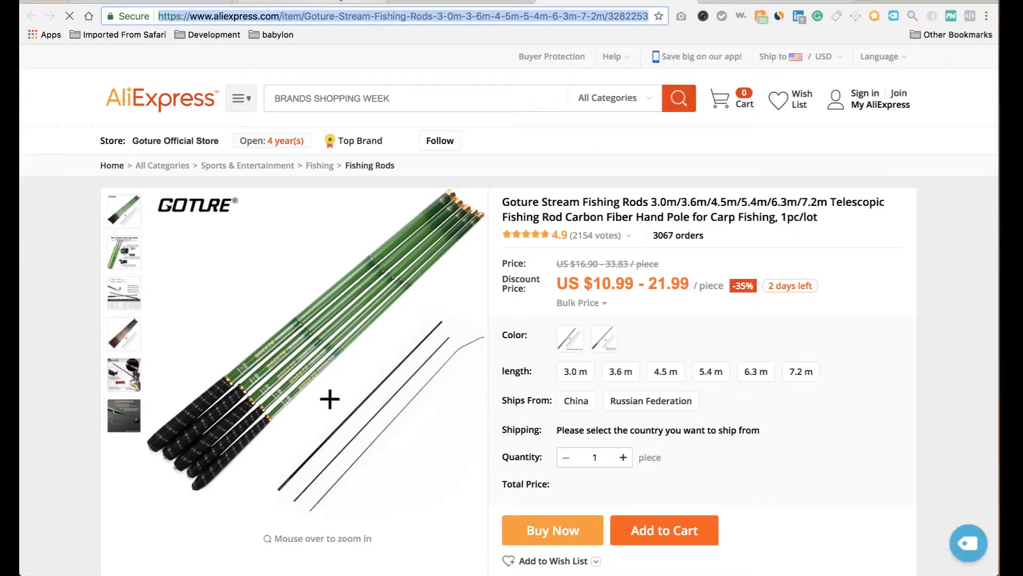
{"action": "left_click", "coordinate": [289, 2]}
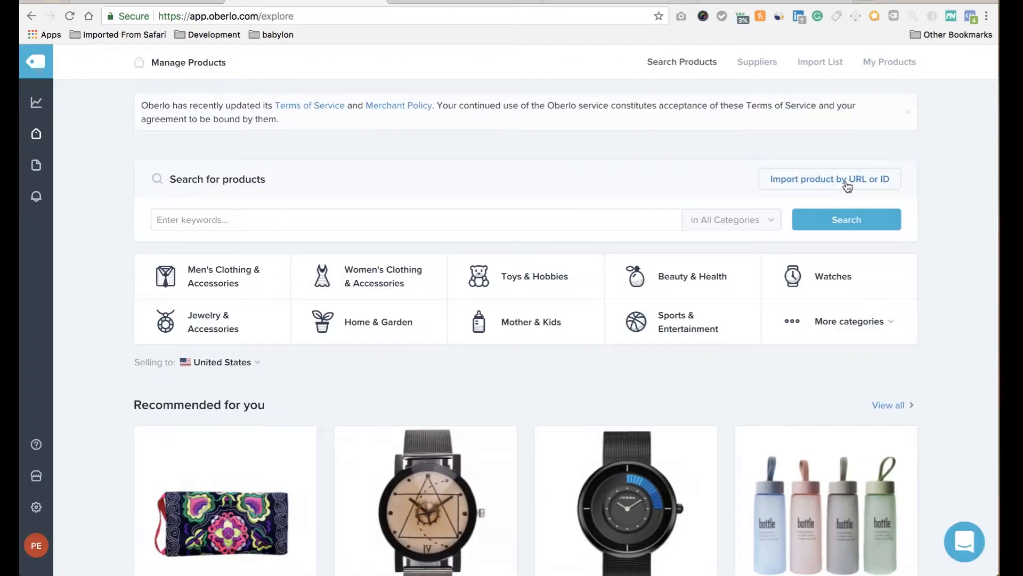
{"action": "left_click", "coordinate": [874, 185]}
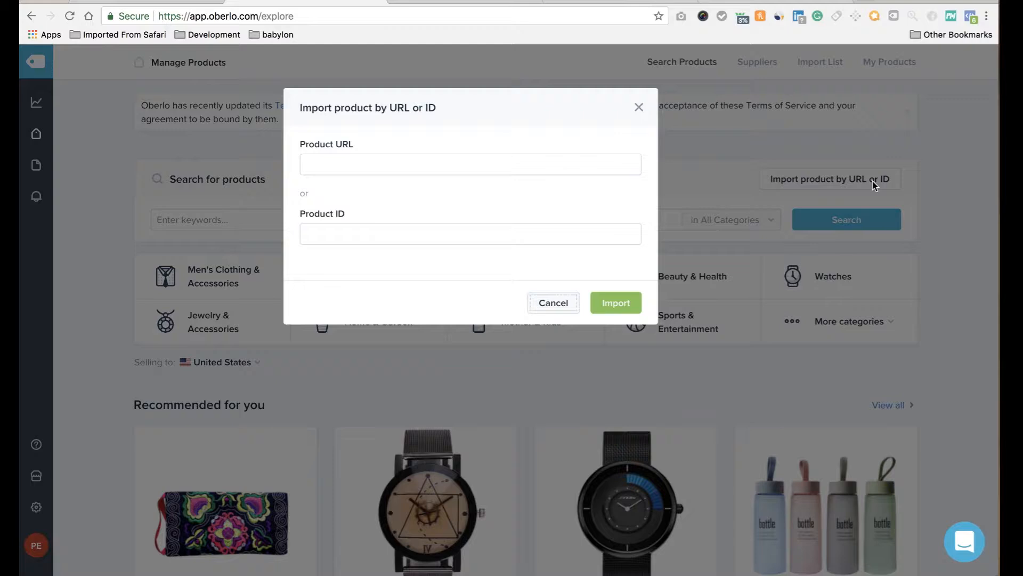
{"action": "left_click", "coordinate": [604, 169]}
{"action": "key", "text": "super+v"}
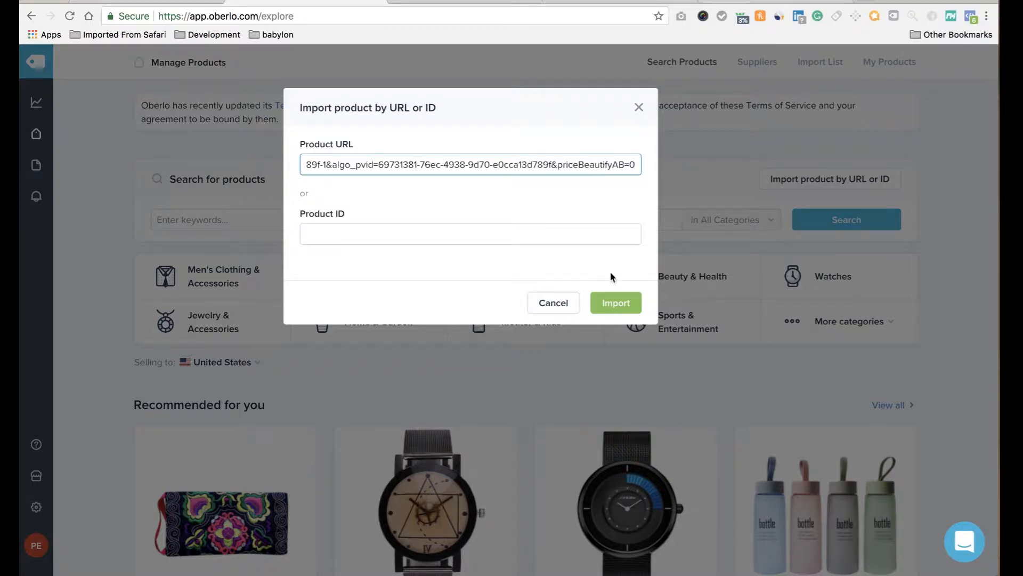
{"action": "left_click", "coordinate": [610, 303]}
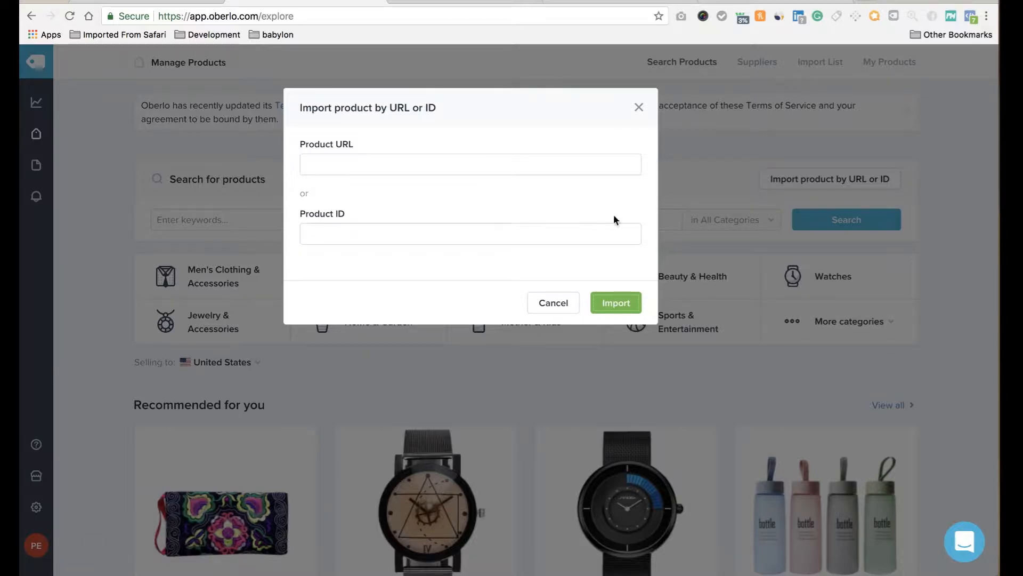
{"action": "left_click", "coordinate": [551, 304]}
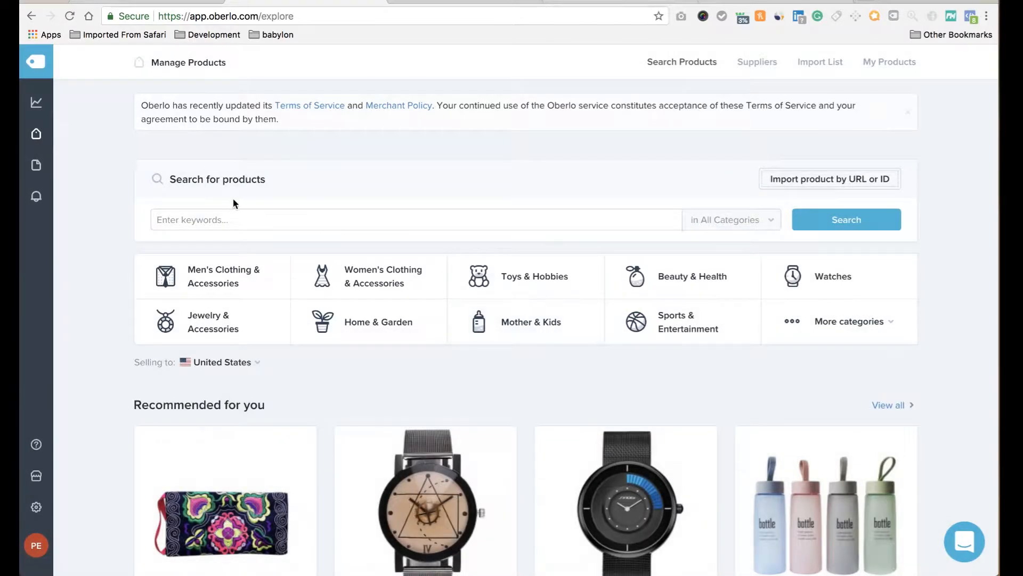
{"action": "mouse_move", "coordinate": [37, 136]}
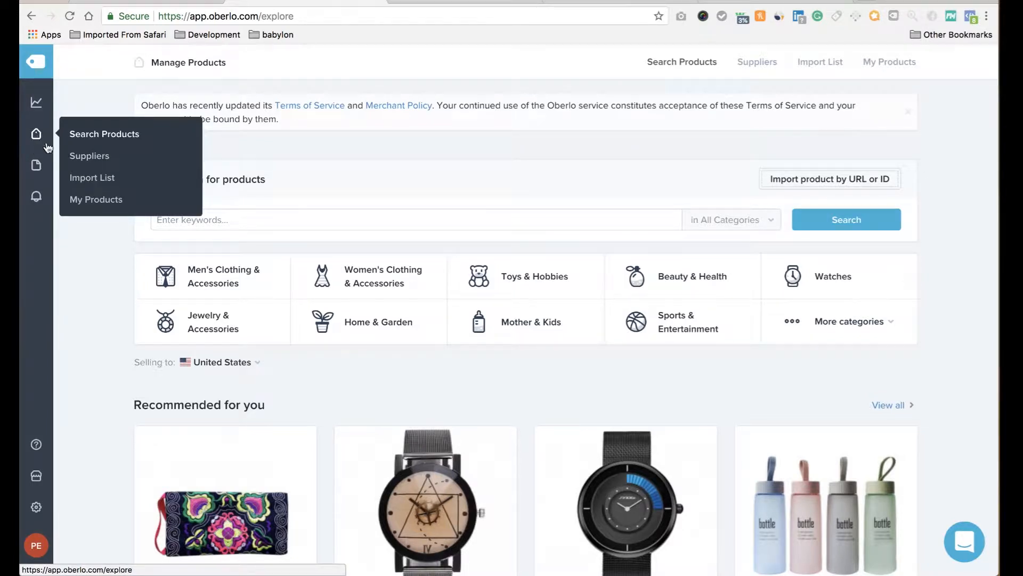
Scroll through Oberlo's Import List to review the GLS and Goture fishing rods.
{"action": "left_click", "coordinate": [89, 184]}
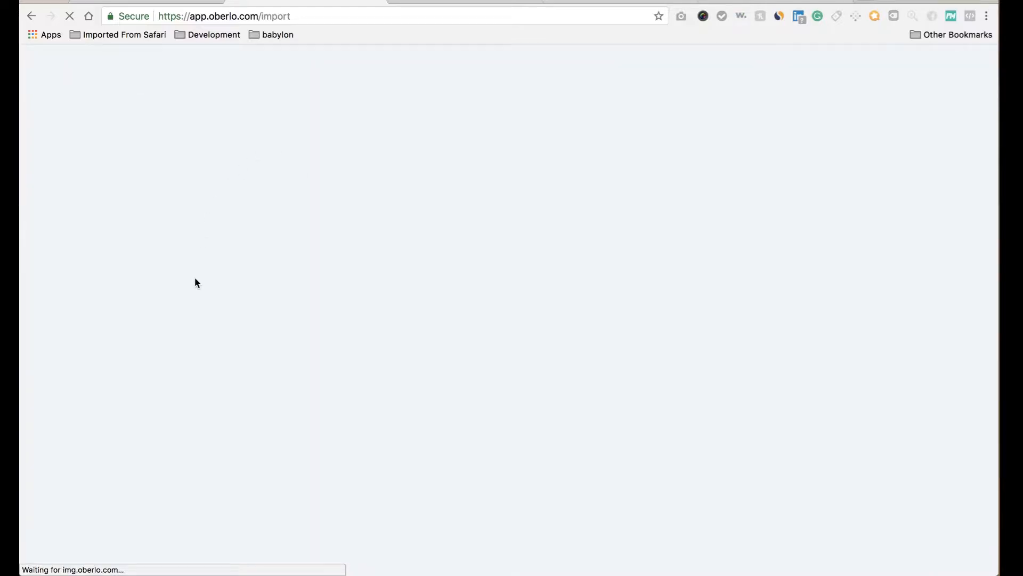
{"action": "scroll", "coordinate": [265, 356], "scroll_direction": "down", "scroll_amount": 2}
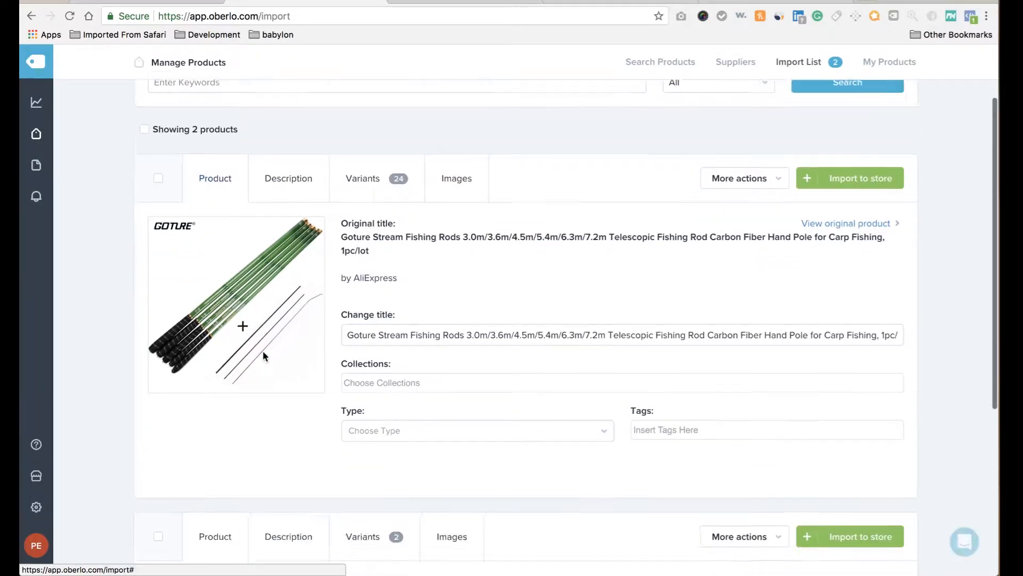
{"action": "scroll", "coordinate": [263, 350], "scroll_direction": "down", "scroll_amount": 4}
{"action": "scroll", "coordinate": [263, 353], "scroll_direction": "up", "scroll_amount": 2}
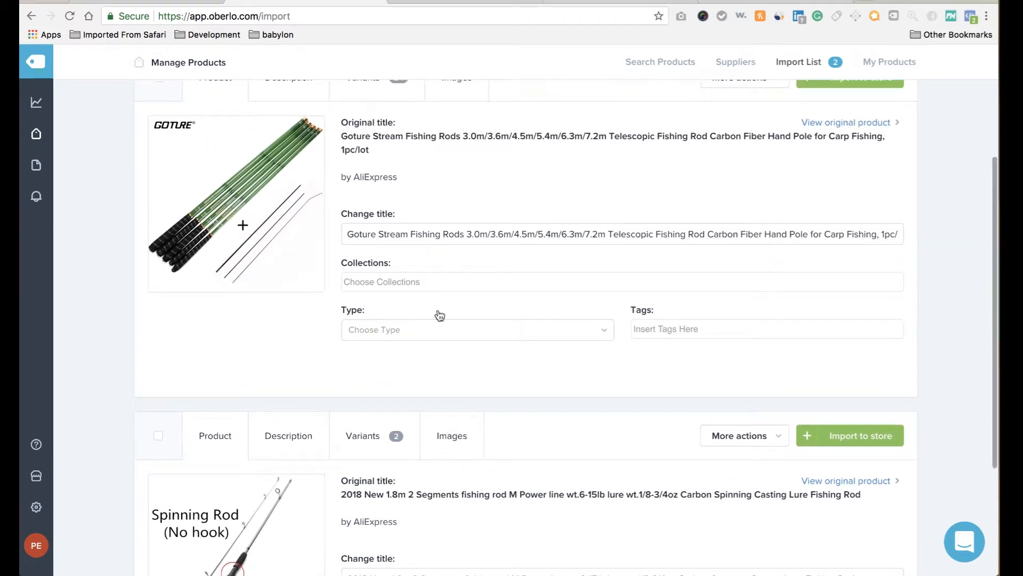
{"action": "scroll", "coordinate": [297, 450], "scroll_direction": "down", "scroll_amount": 2}
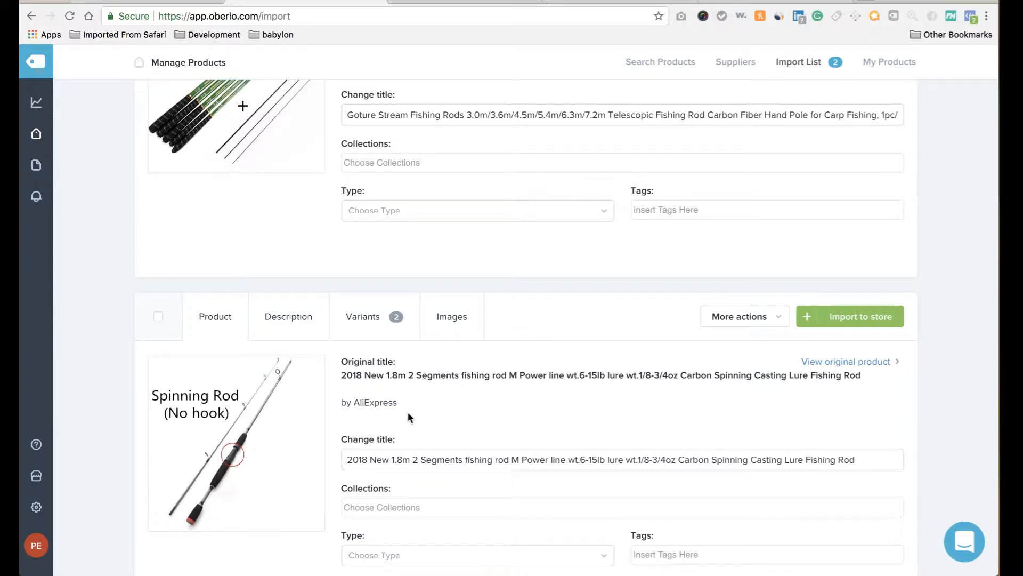
{"action": "scroll", "coordinate": [407, 412], "scroll_direction": "up", "scroll_amount": 4}
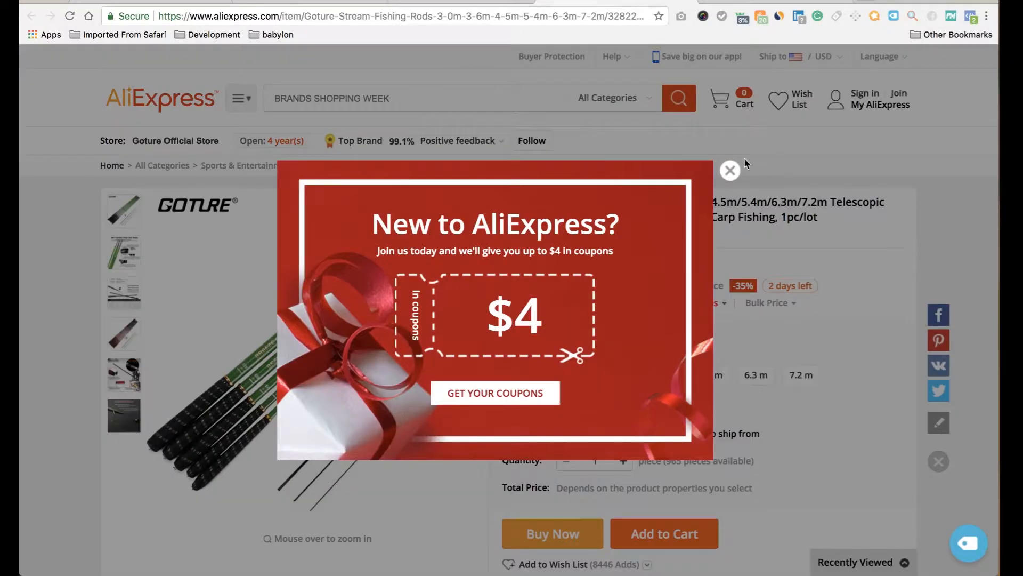
Dismiss the coupon popup and browse back through the fishing rod results.
{"action": "left_click", "coordinate": [731, 170]}
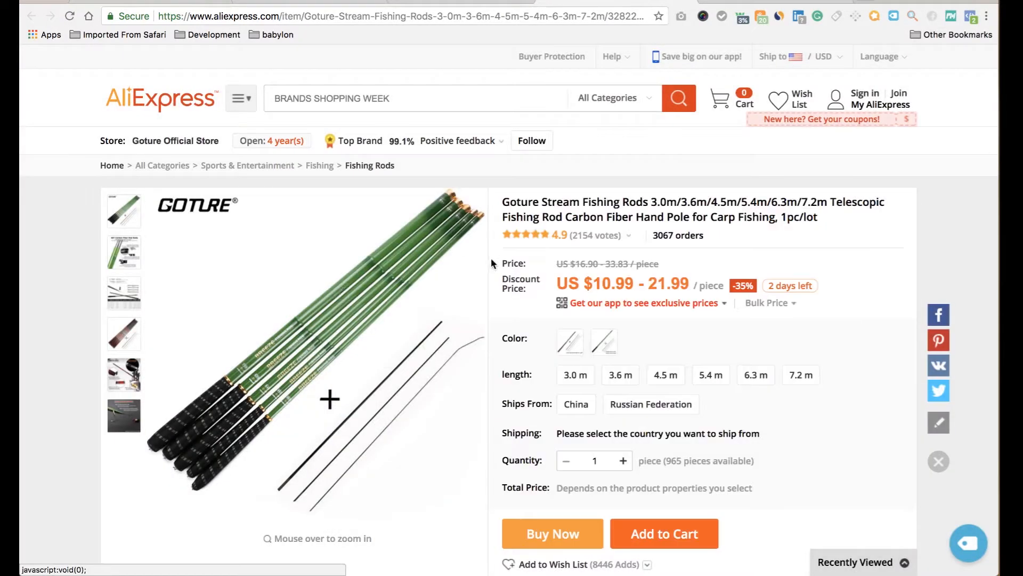
{"action": "left_click", "coordinate": [478, 1]}
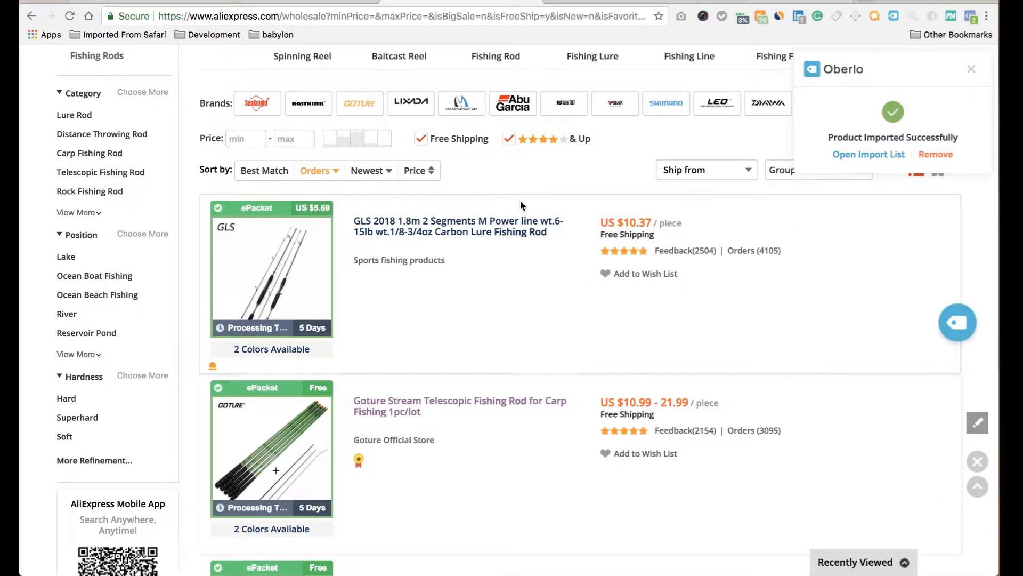
{"action": "scroll", "coordinate": [491, 389], "scroll_direction": "down", "scroll_amount": 5}
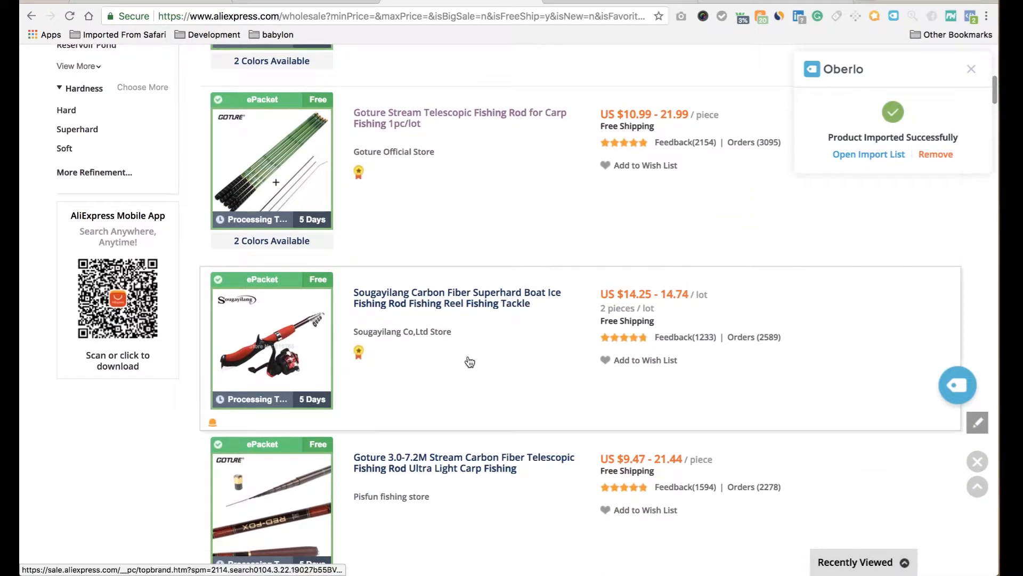
{"action": "scroll", "coordinate": [469, 362], "scroll_direction": "down", "scroll_amount": 20}
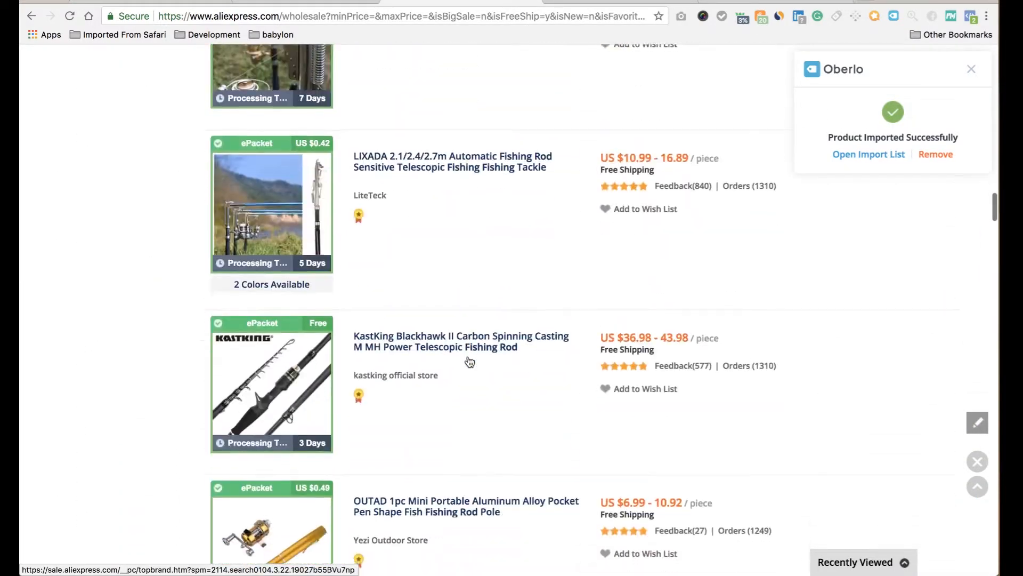
{"action": "scroll", "coordinate": [469, 360], "scroll_direction": "down", "scroll_amount": 3}
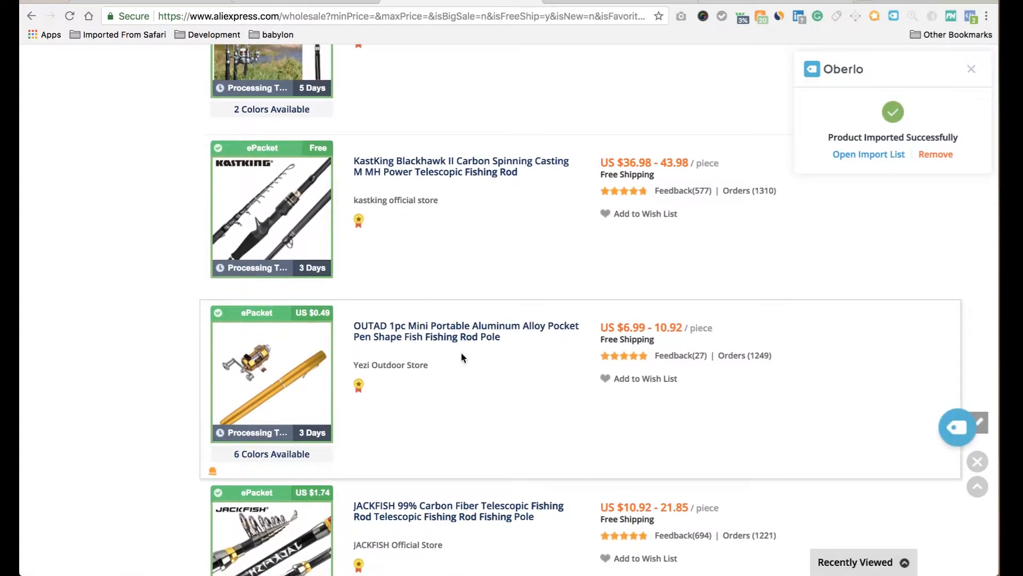
Import the mini pocket pen fishing rod, shipping from the United States, into Oberlo.
{"action": "left_click", "coordinate": [437, 335]}
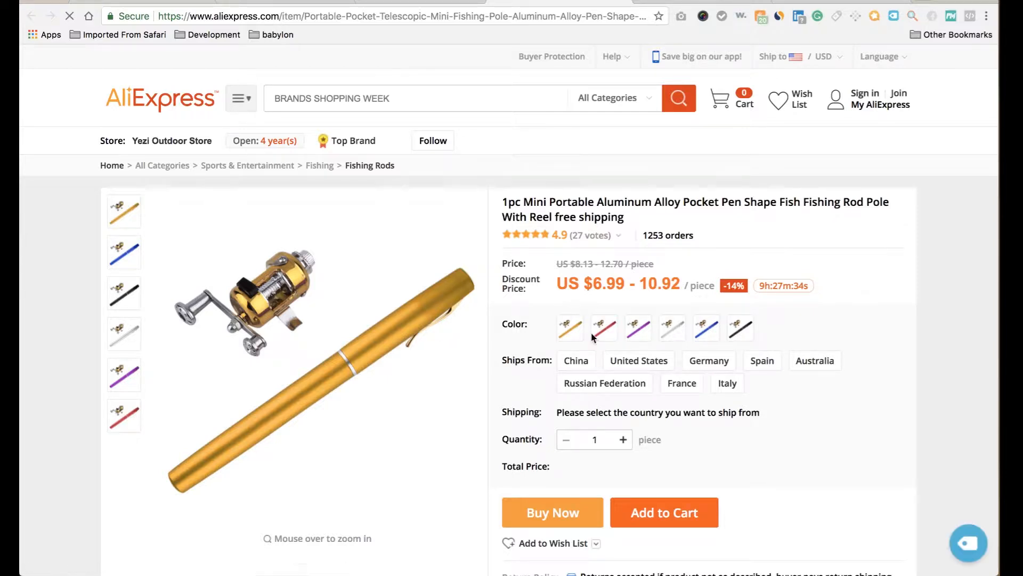
{"action": "left_click", "coordinate": [642, 360]}
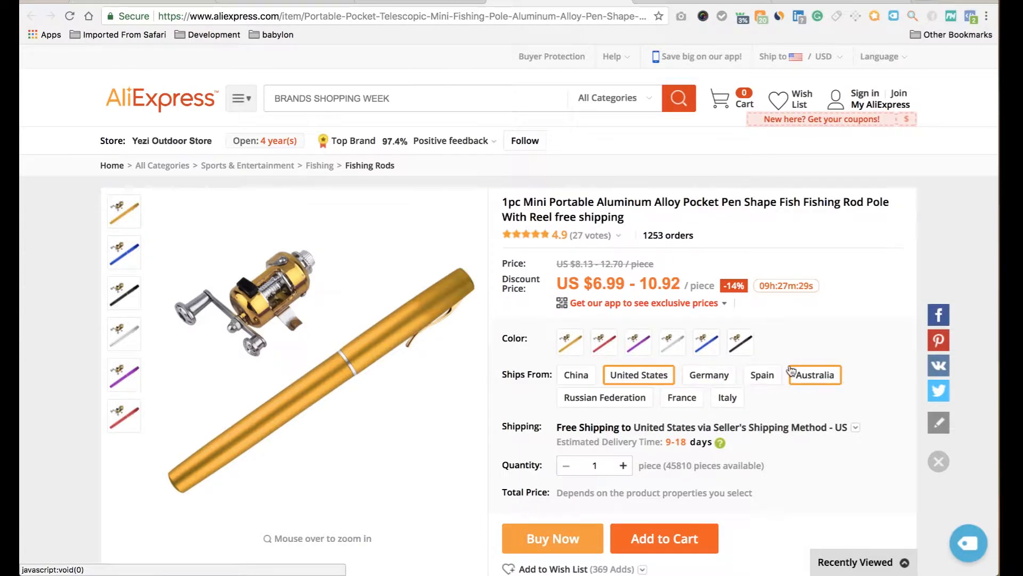
{"action": "scroll", "coordinate": [510, 370], "scroll_direction": "down", "scroll_amount": 2}
{"action": "scroll", "coordinate": [510, 370], "scroll_direction": "up", "scroll_amount": 2}
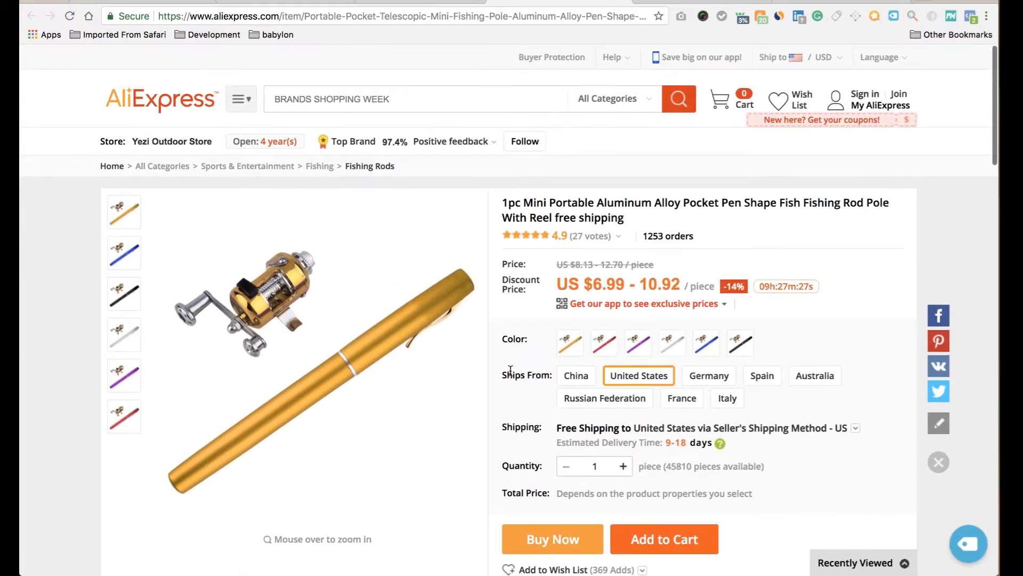
{"action": "left_click", "coordinate": [973, 547]}
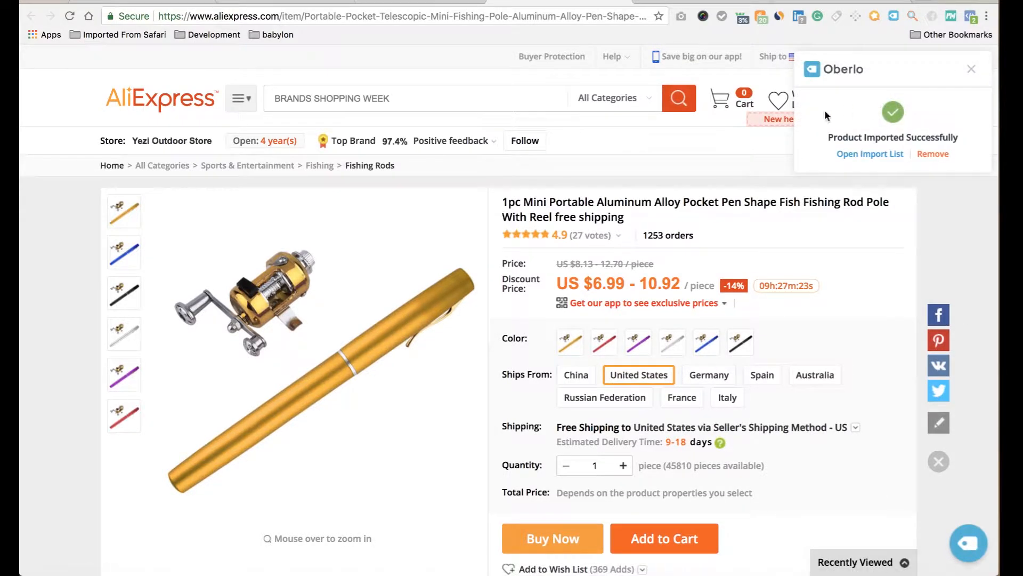
{"action": "left_click", "coordinate": [397, 2]}
{"action": "scroll", "coordinate": [456, 155], "scroll_direction": "up", "scroll_amount": 15}
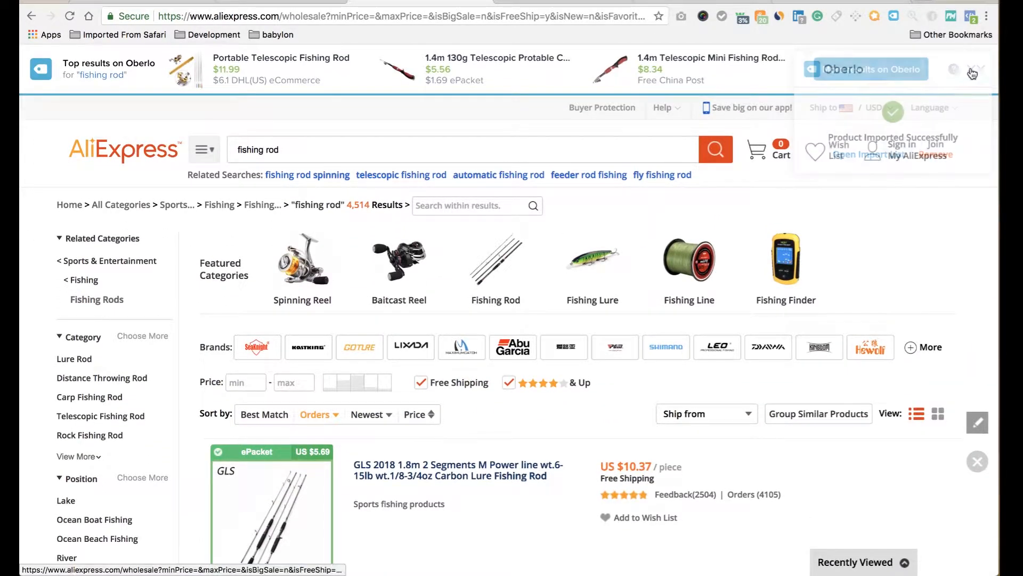
Search 'canteen', sort by Orders, and tick Free Shipping and 4-stars & Up.
{"action": "left_click", "coordinate": [446, 147]}
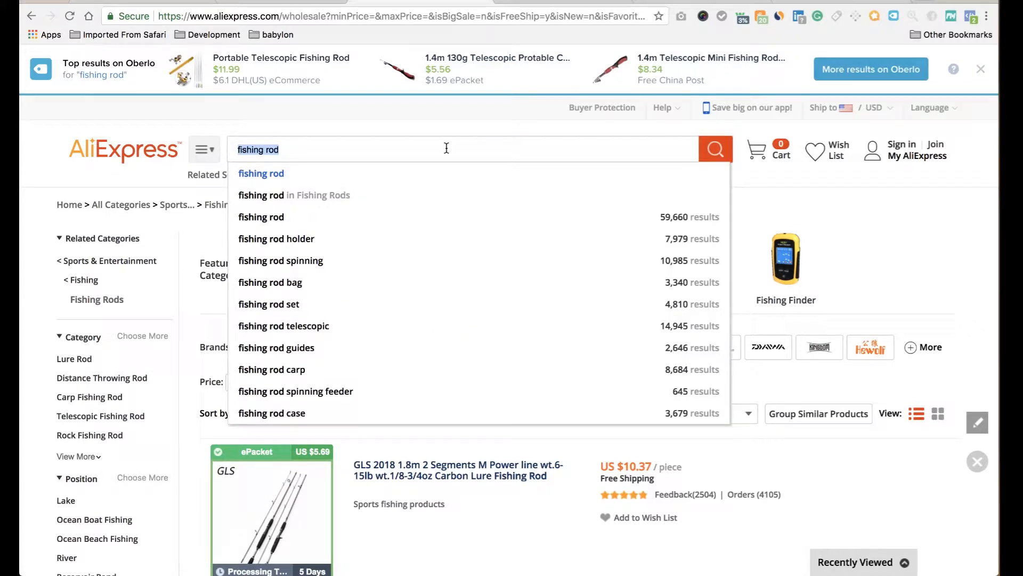
{"action": "type", "text": "cant"}
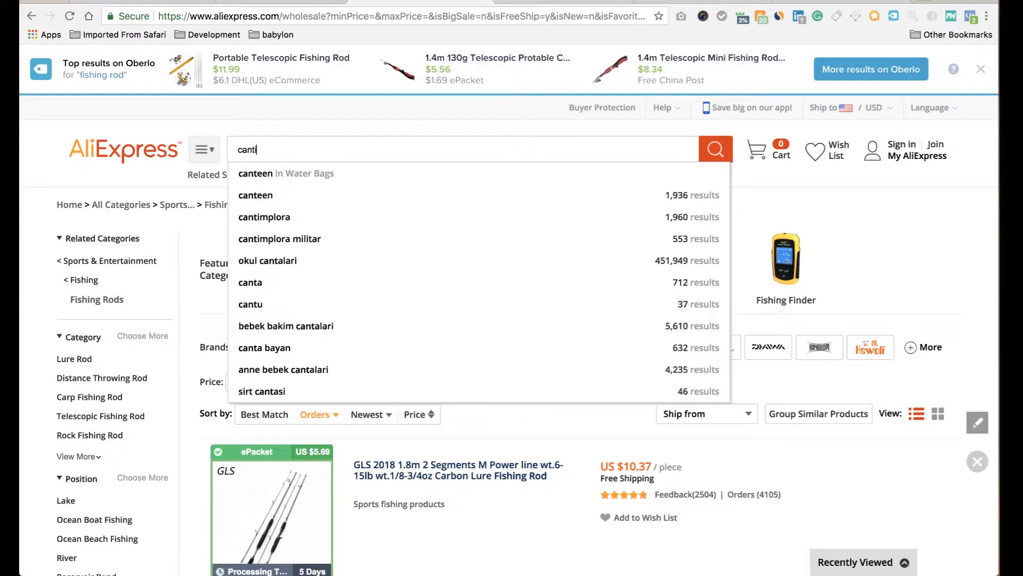
{"action": "key", "text": "Down"}
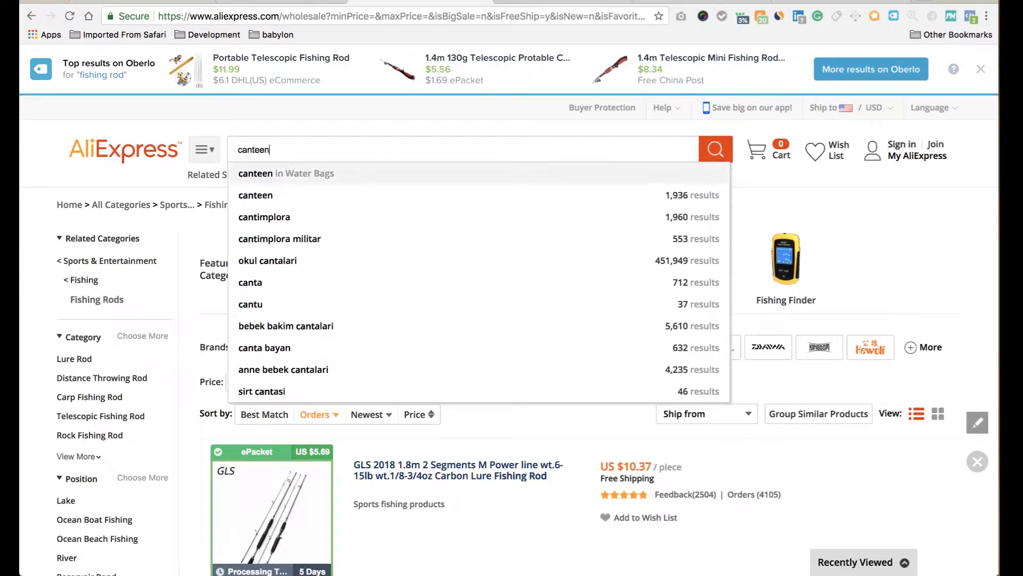
{"action": "key", "text": "Return"}
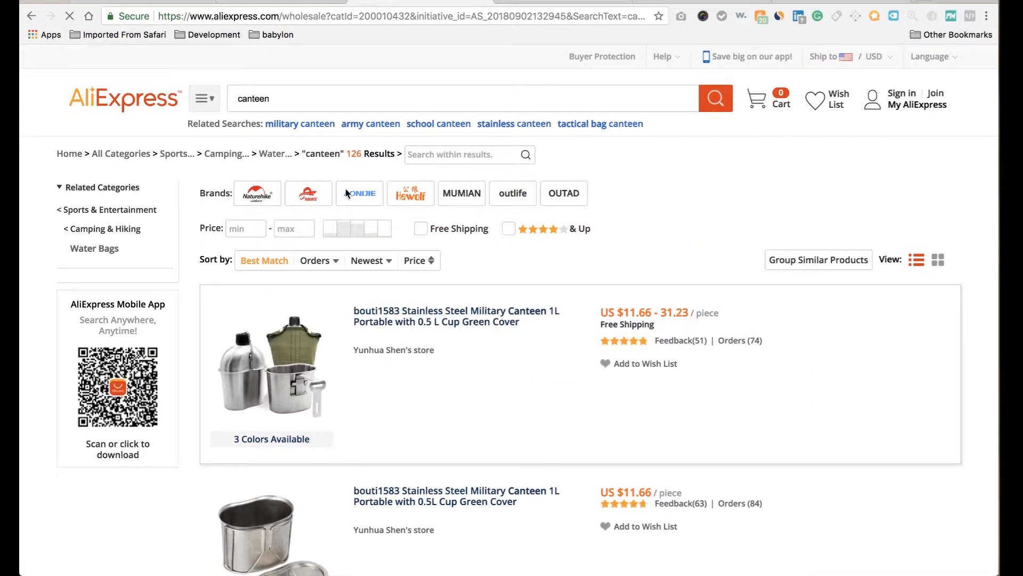
{"action": "left_click", "coordinate": [309, 316]}
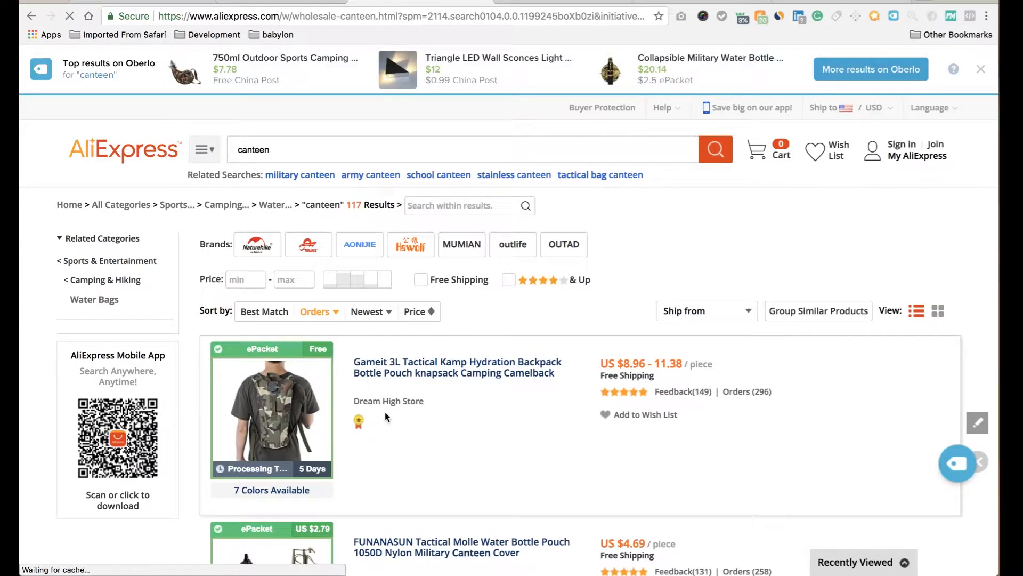
{"action": "mouse_move", "coordinate": [337, 433]}
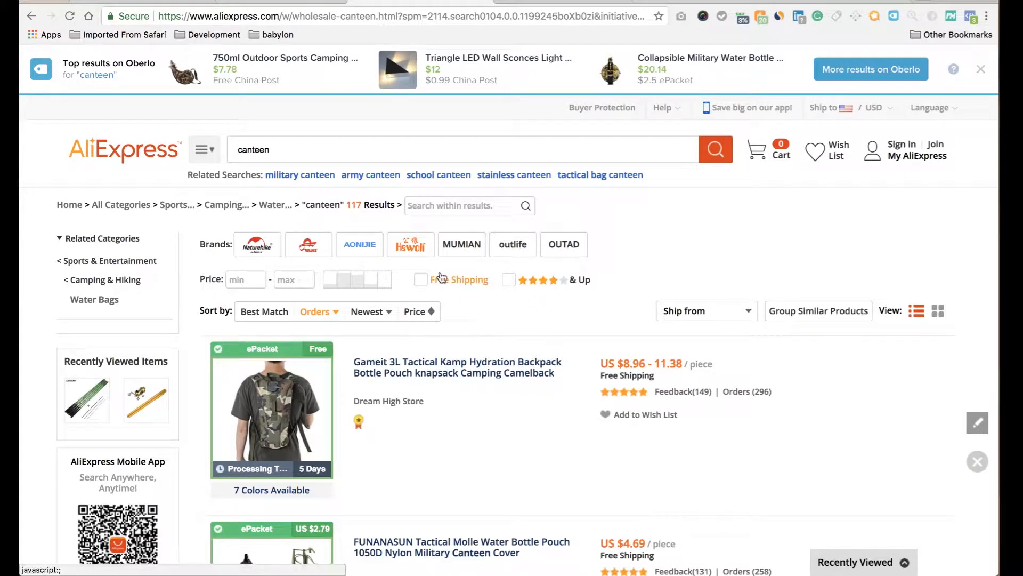
{"action": "left_click", "coordinate": [421, 279]}
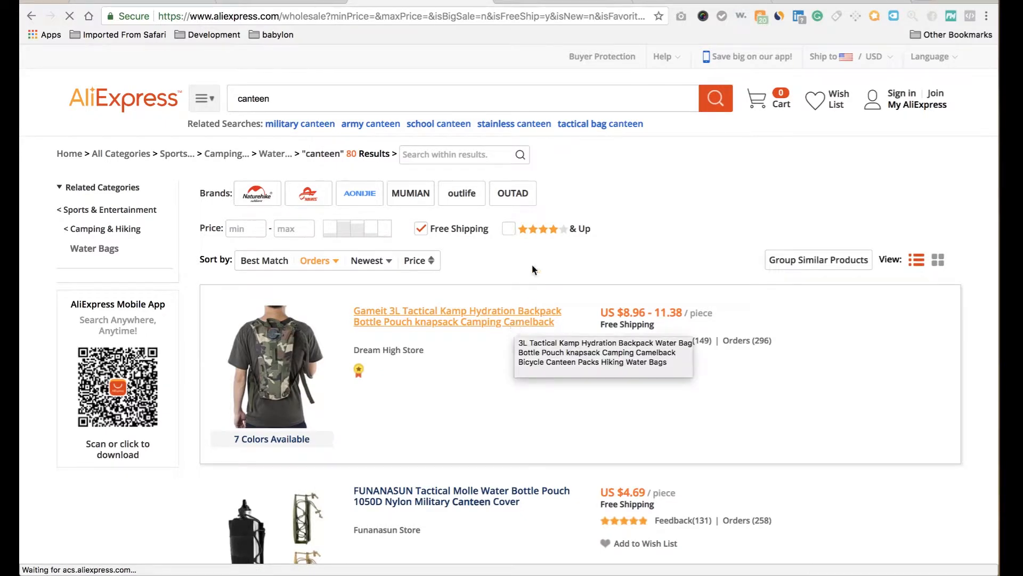
{"action": "left_click", "coordinate": [509, 280]}
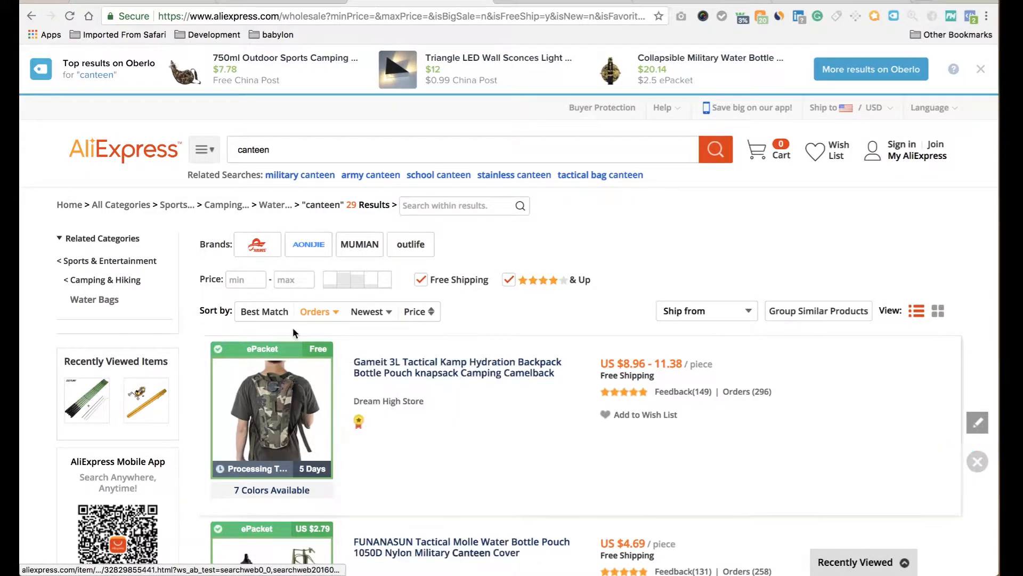
Open the Main menu from Online Store > Navigation in the Shopify admin.
{"action": "left_click", "coordinate": [144, 4]}
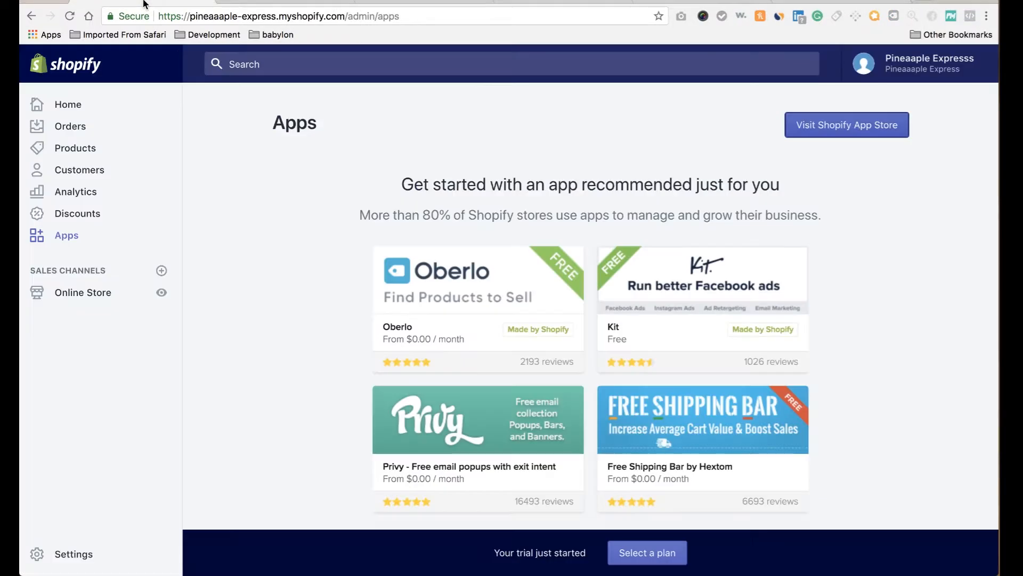
{"action": "left_click", "coordinate": [108, 292]}
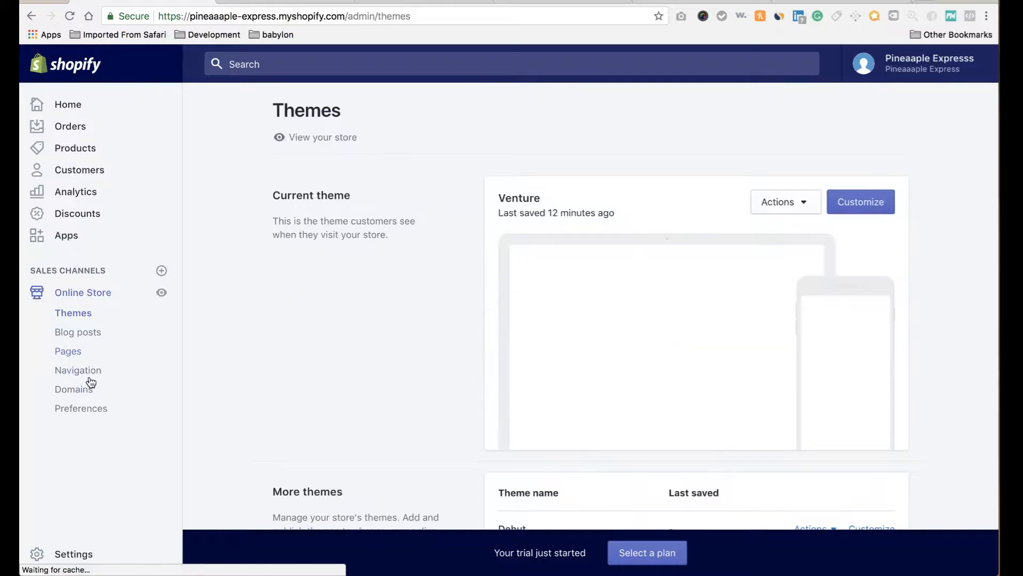
{"action": "left_click", "coordinate": [86, 372]}
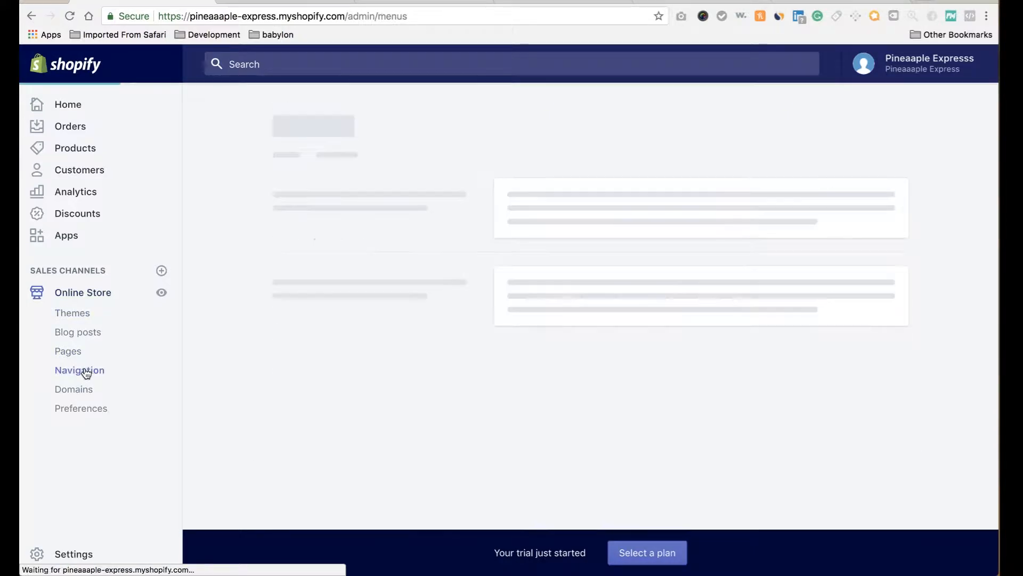
{"action": "left_click", "coordinate": [540, 304]}
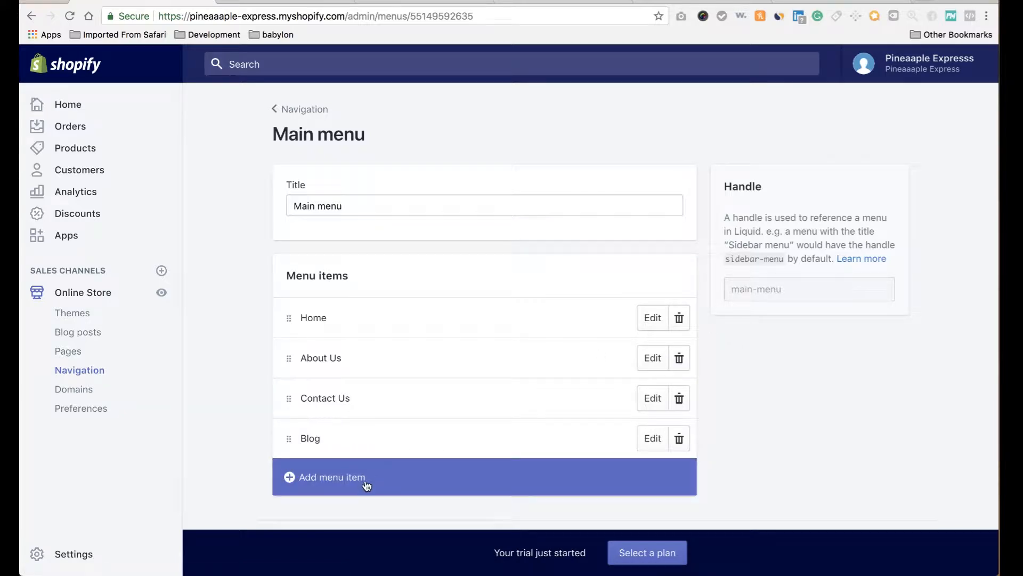
Add a FAQs menu item linked to '#' to the Main menu and save it.
{"action": "left_click", "coordinate": [366, 484]}
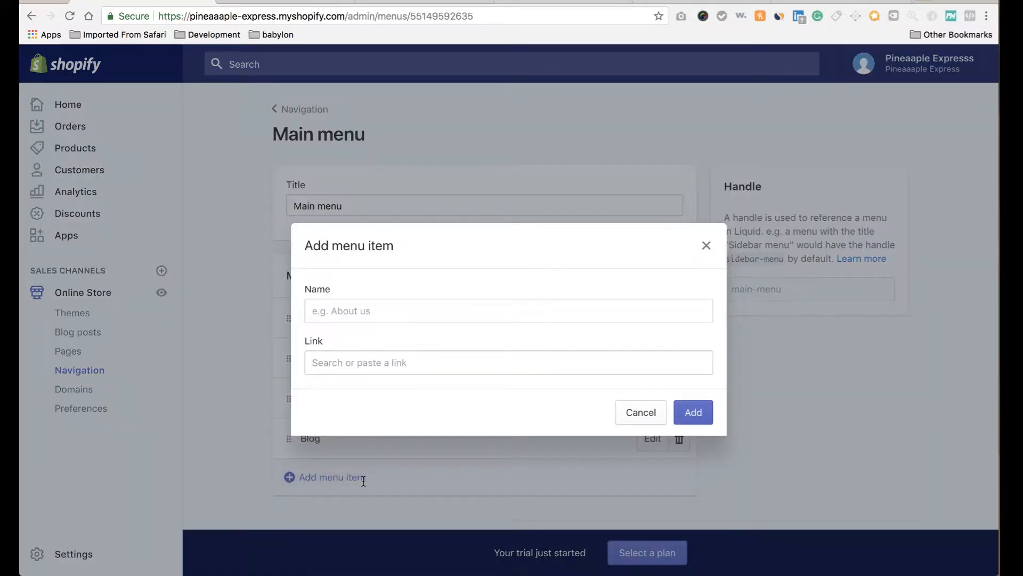
{"action": "left_click", "coordinate": [408, 311]}
{"action": "type", "text": "FAQs"}
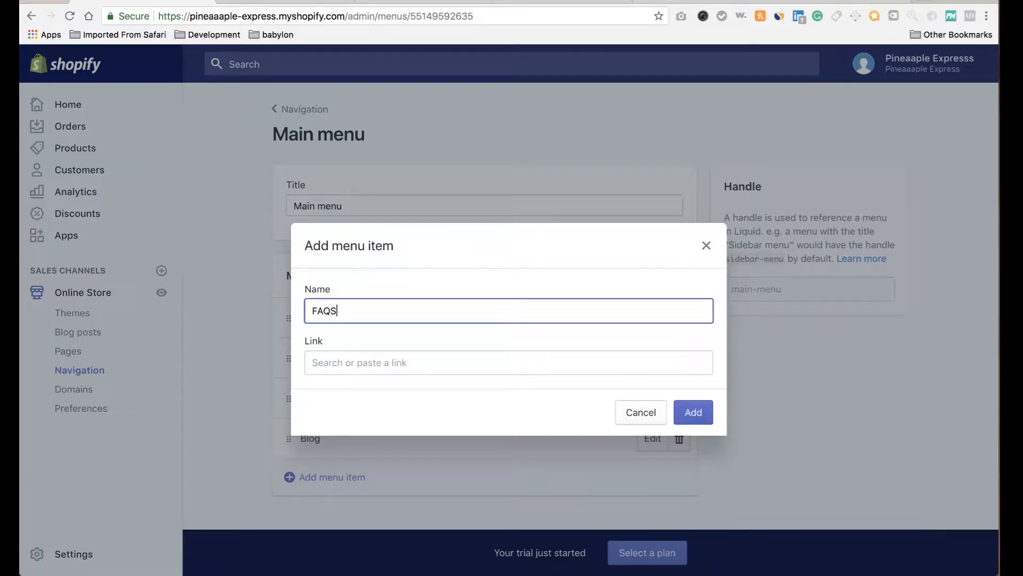
{"action": "left_click", "coordinate": [409, 373]}
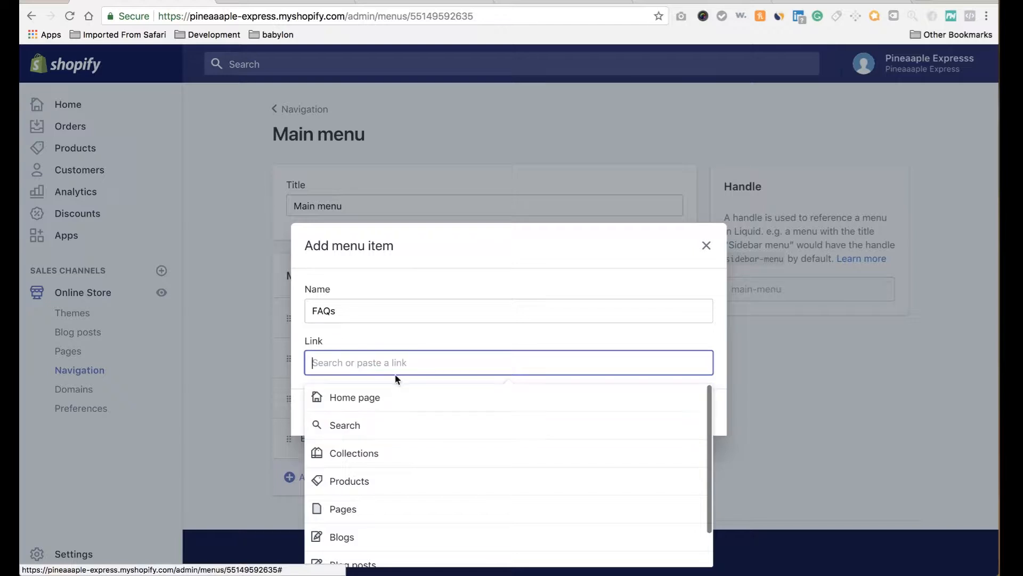
{"action": "type", "text": "#"}
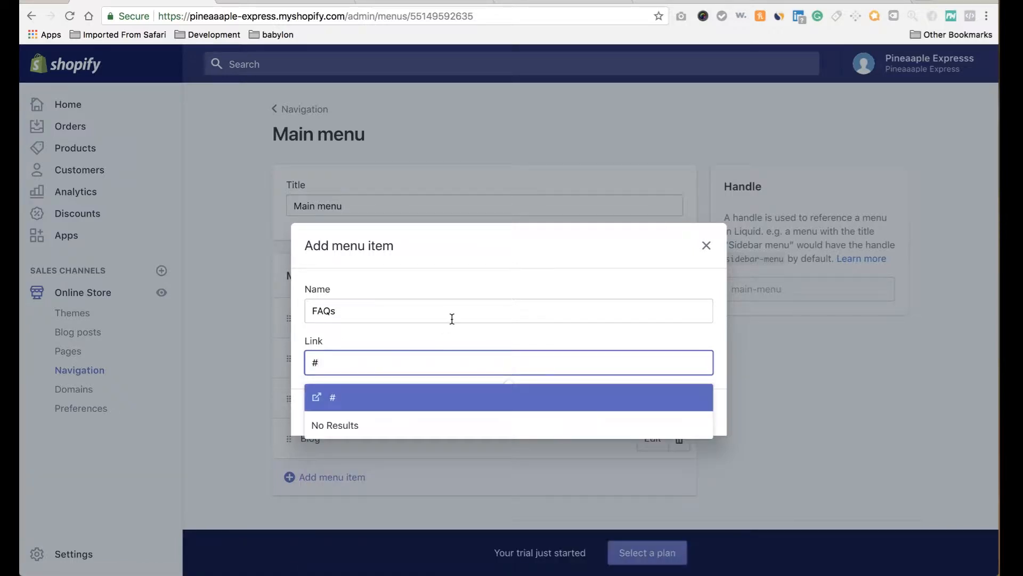
{"action": "left_click", "coordinate": [418, 401]}
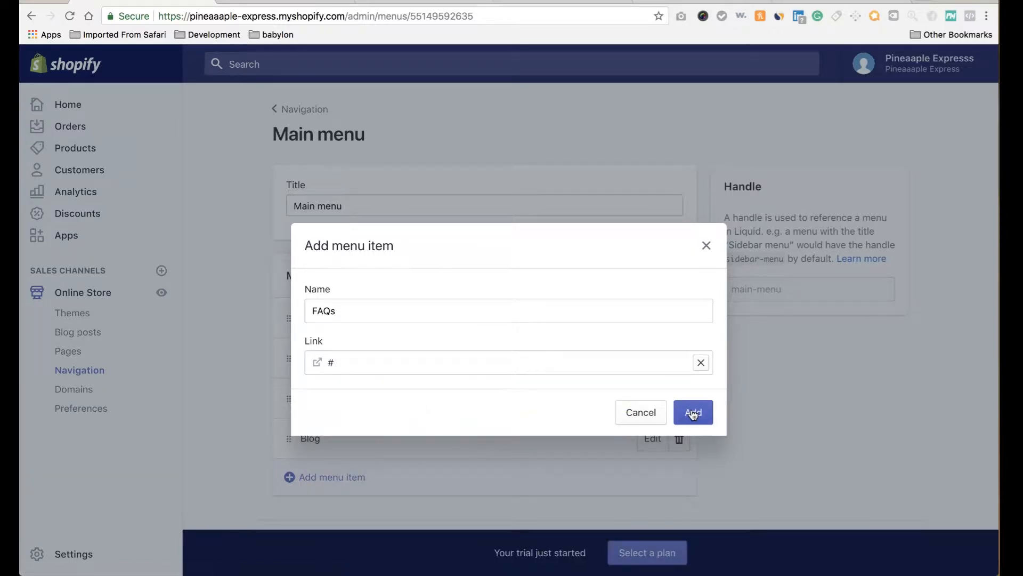
{"action": "left_click", "coordinate": [693, 412]}
{"action": "scroll", "coordinate": [366, 456], "scroll_direction": "down", "scroll_amount": 2}
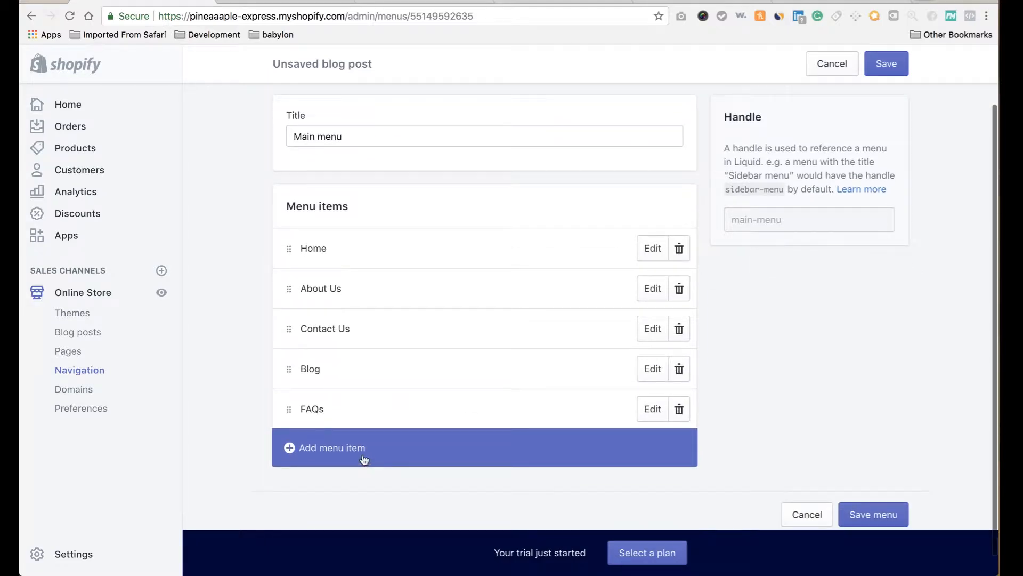
{"action": "left_click", "coordinate": [888, 62]}
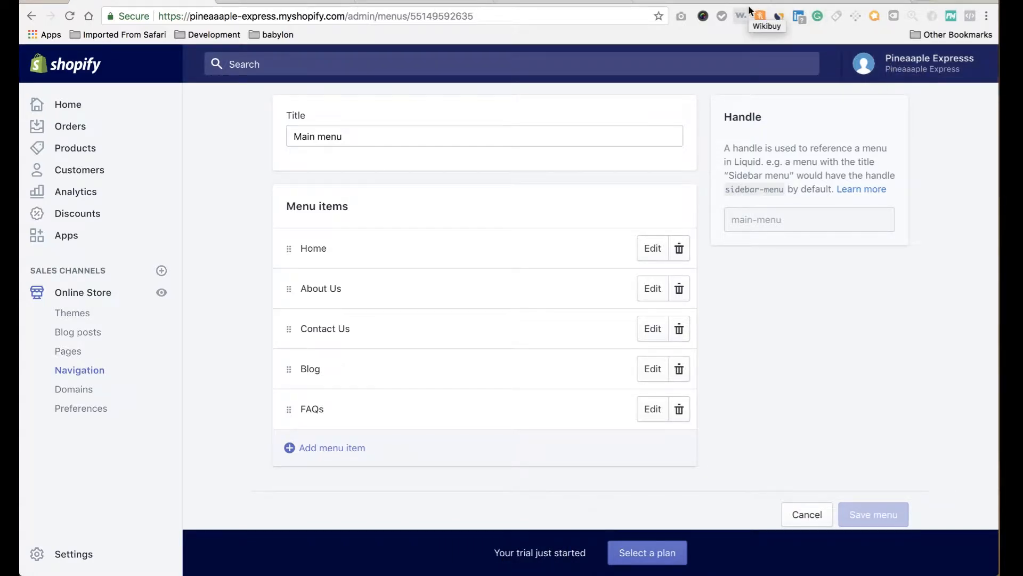
Import the Gameit hydration backpack and FUNANASUN water bottle pouch from the canteen results into Oberlo.
{"action": "left_click", "coordinate": [426, 2]}
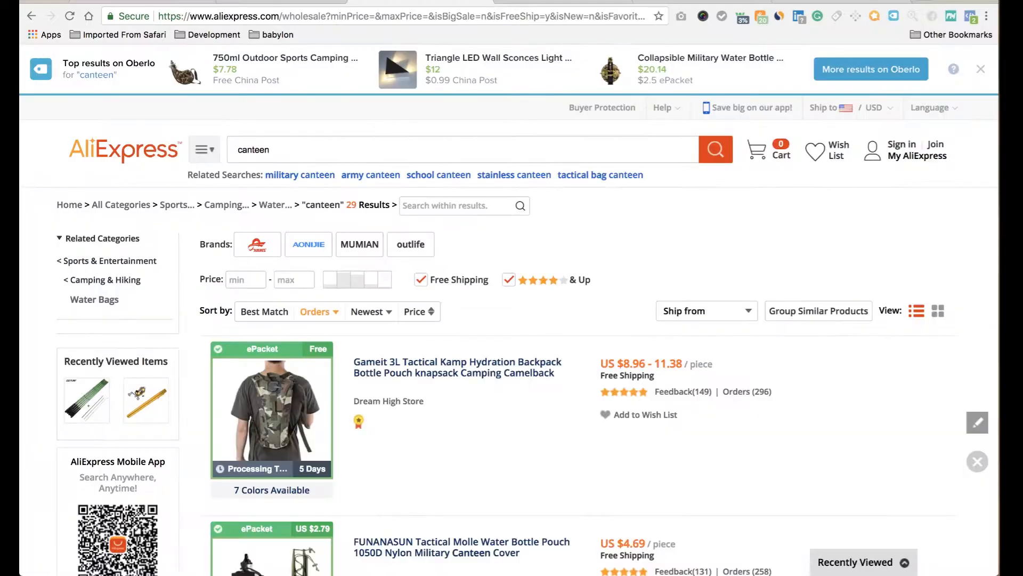
{"action": "left_click", "coordinate": [956, 463]}
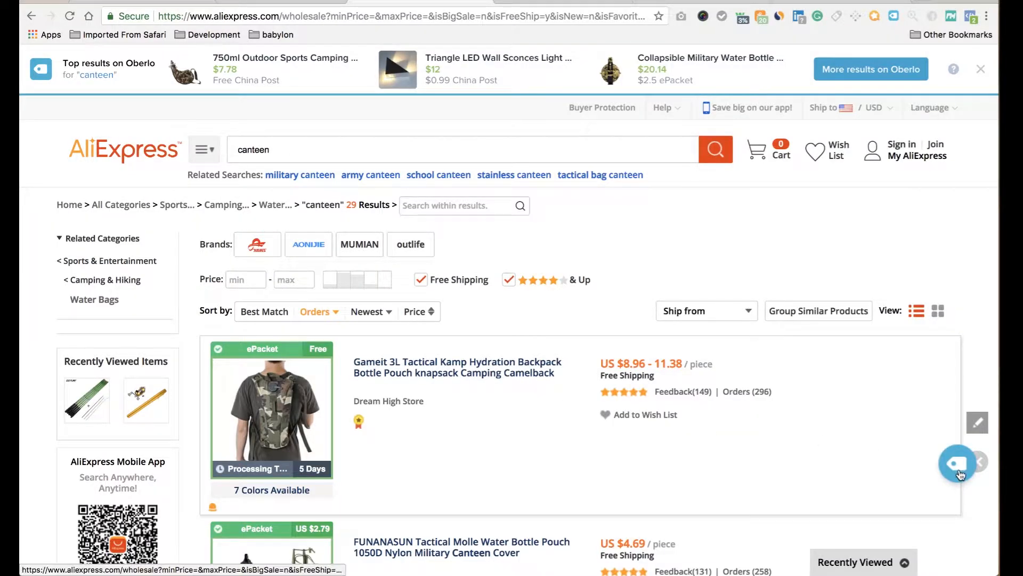
{"action": "scroll", "coordinate": [798, 449], "scroll_direction": "down", "scroll_amount": 5}
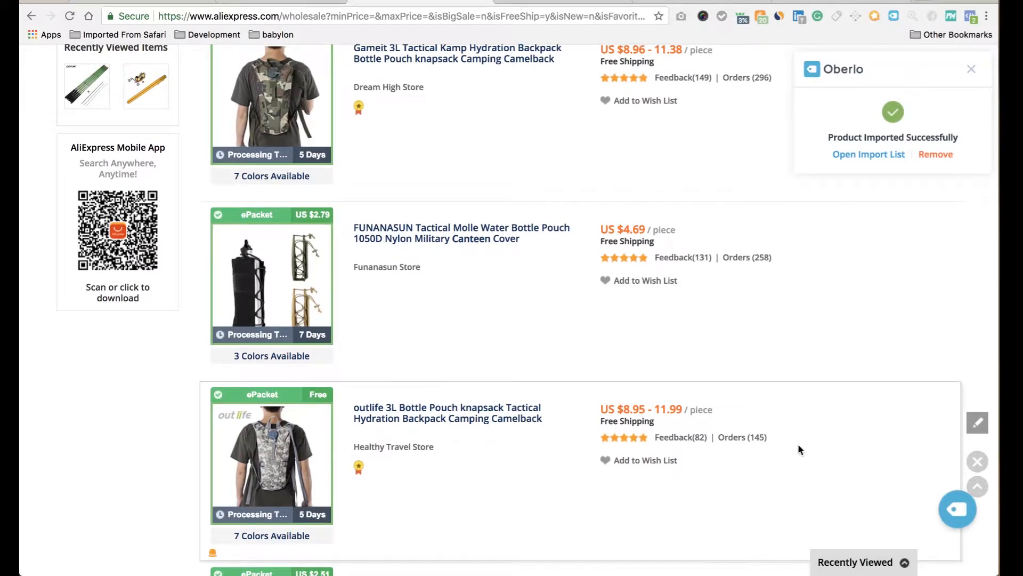
{"action": "scroll", "coordinate": [802, 414], "scroll_direction": "up", "scroll_amount": 1}
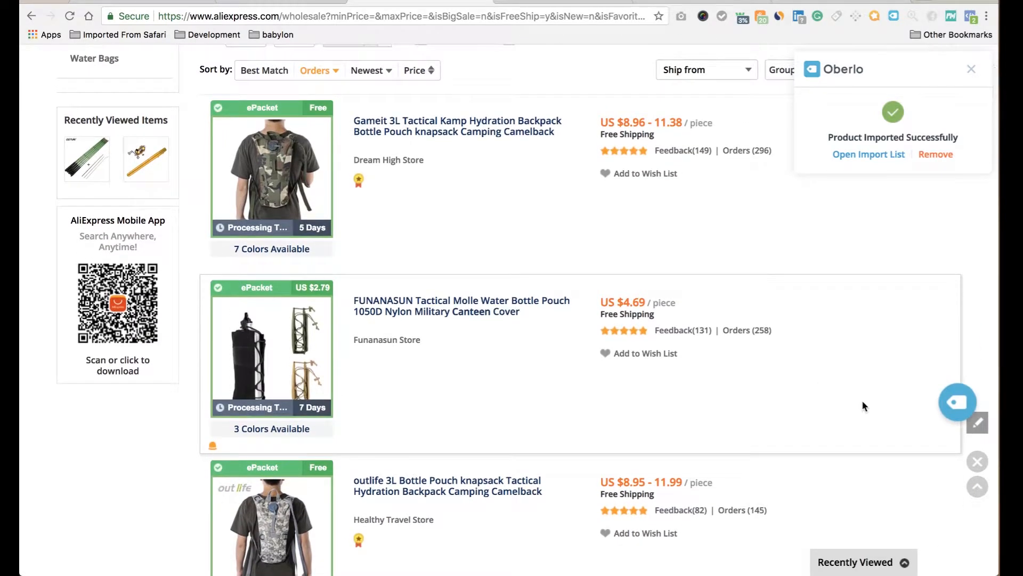
{"action": "left_click", "coordinate": [959, 392]}
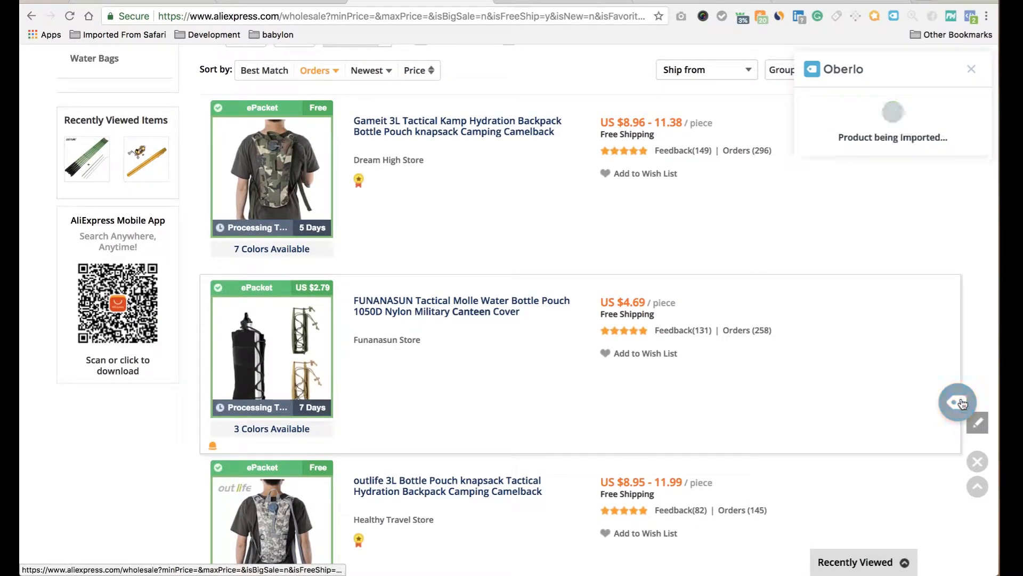
{"action": "scroll", "coordinate": [842, 210], "scroll_direction": "up", "scroll_amount": 5}
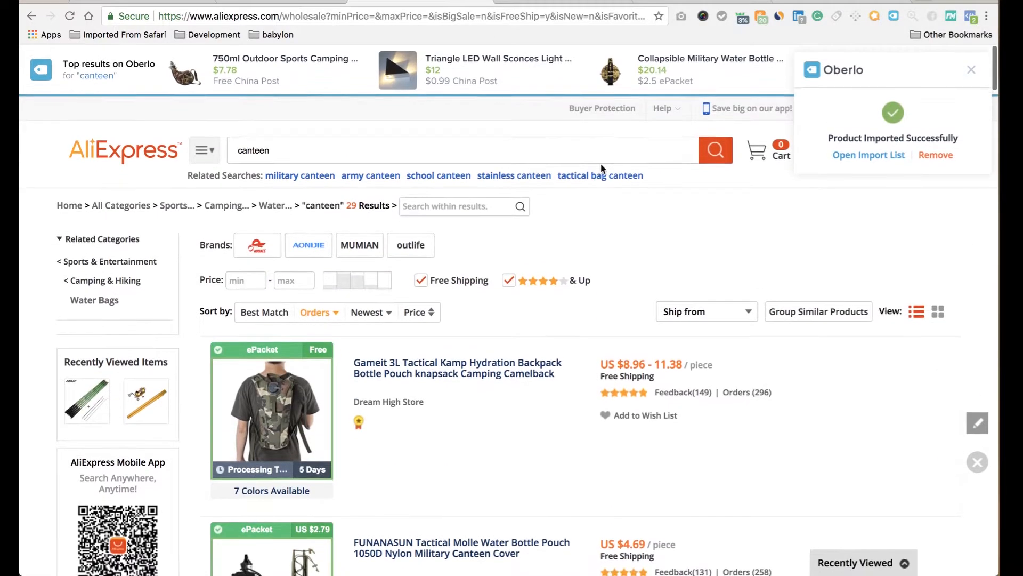
{"action": "left_click", "coordinate": [390, 141]}
Search AliExpress for 'tactical vest', sort by orders, and filter to free shipping.
{"action": "type", "text": "tactica"}
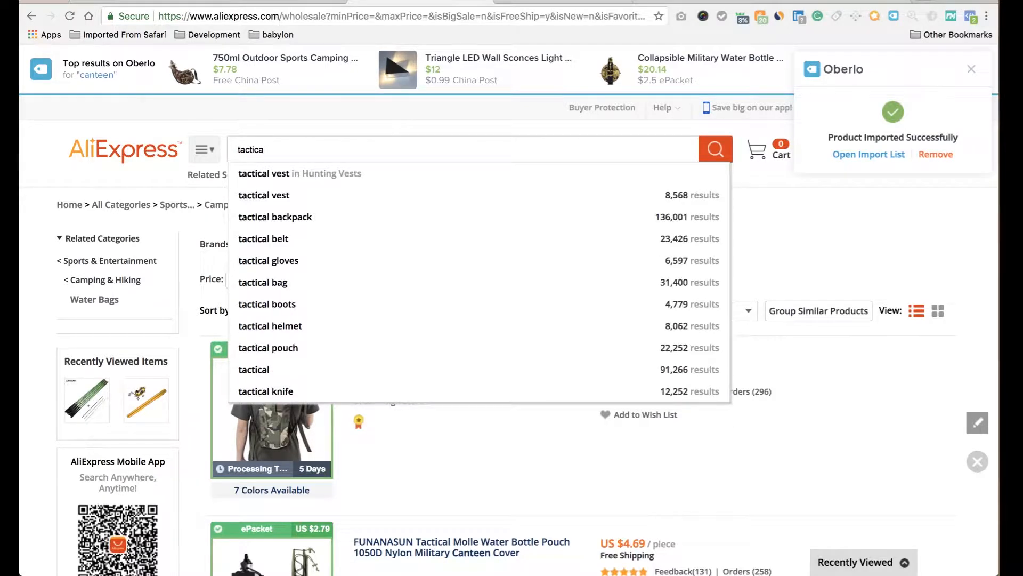
{"action": "left_click", "coordinate": [297, 175]}
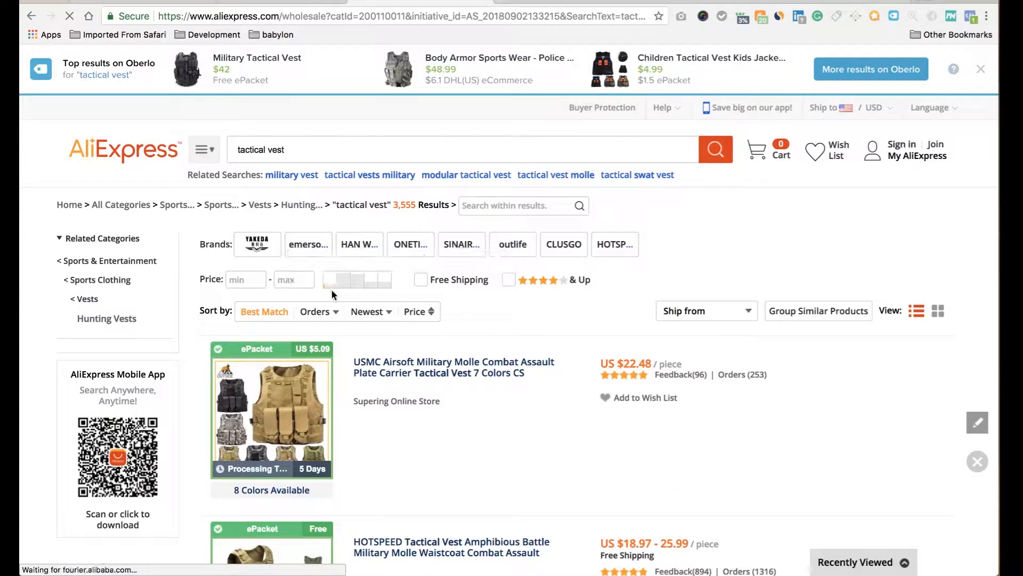
{"action": "left_click", "coordinate": [324, 316]}
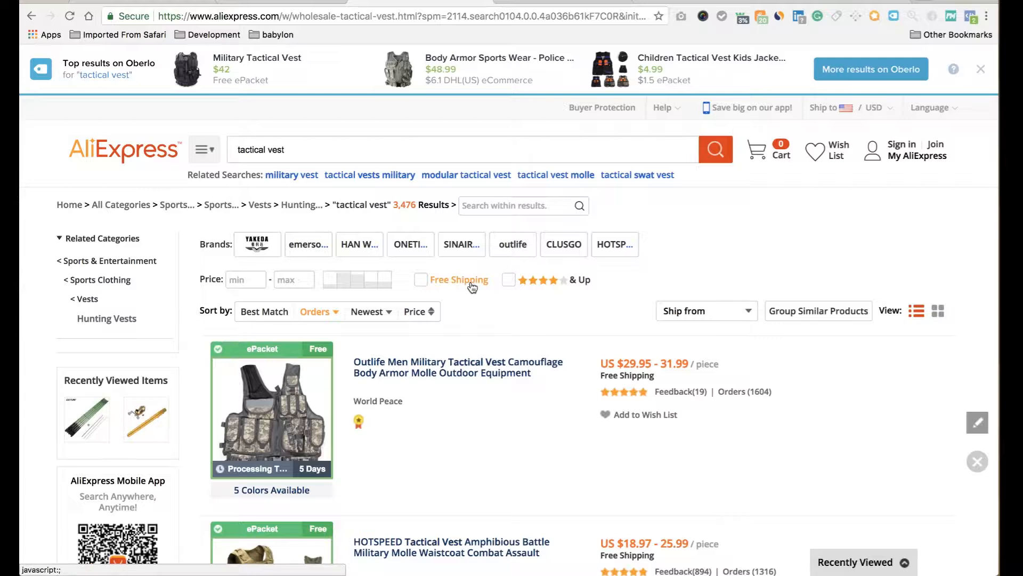
{"action": "left_click", "coordinate": [426, 282]}
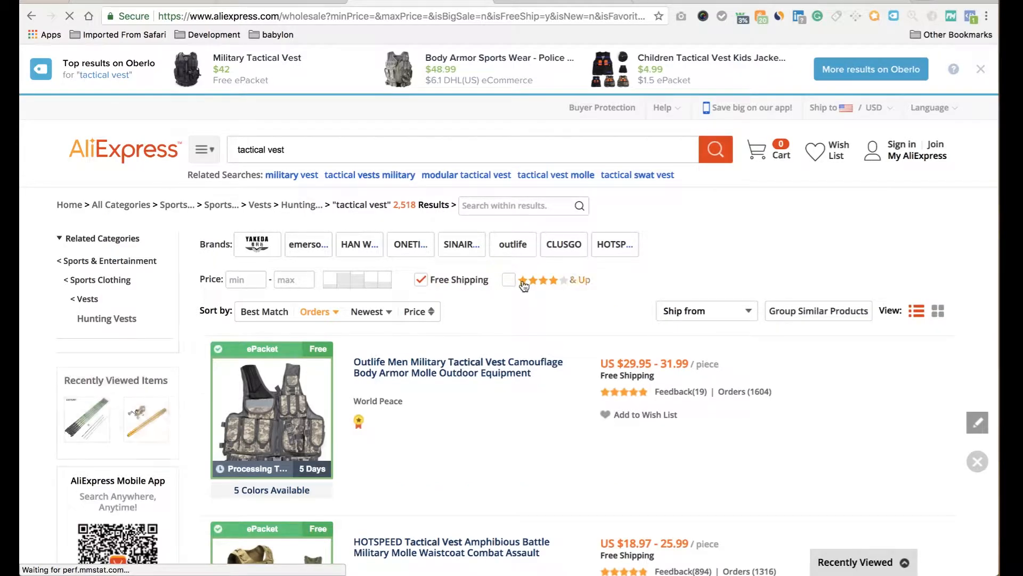
Search 'tactical knife', sort by orders, and filter to free shipping and 4 stars & up.
{"action": "double_click", "coordinate": [276, 149]}
{"action": "type", "text": "knife"}
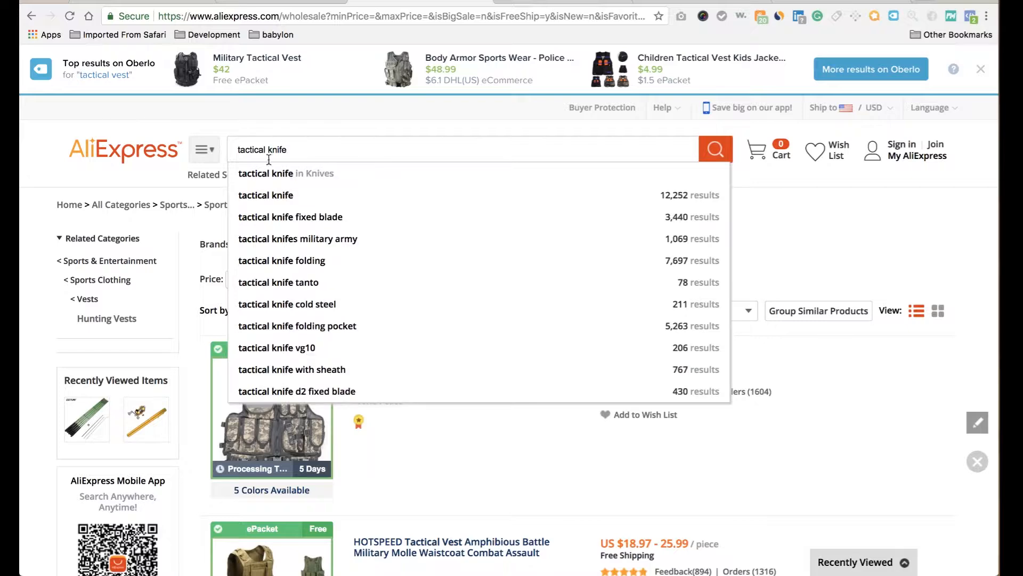
{"action": "left_click", "coordinate": [266, 188]}
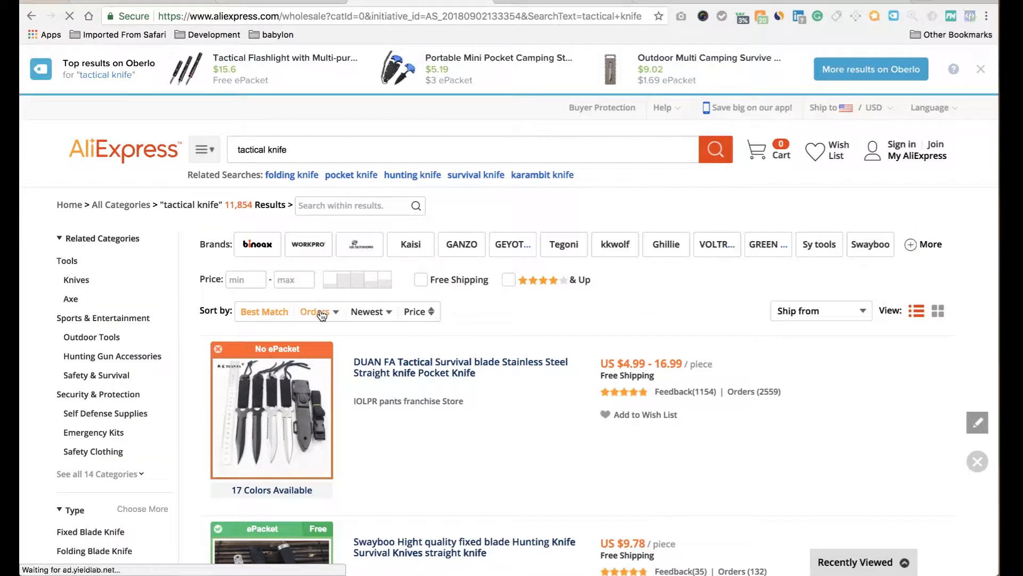
{"action": "left_click", "coordinate": [321, 313]}
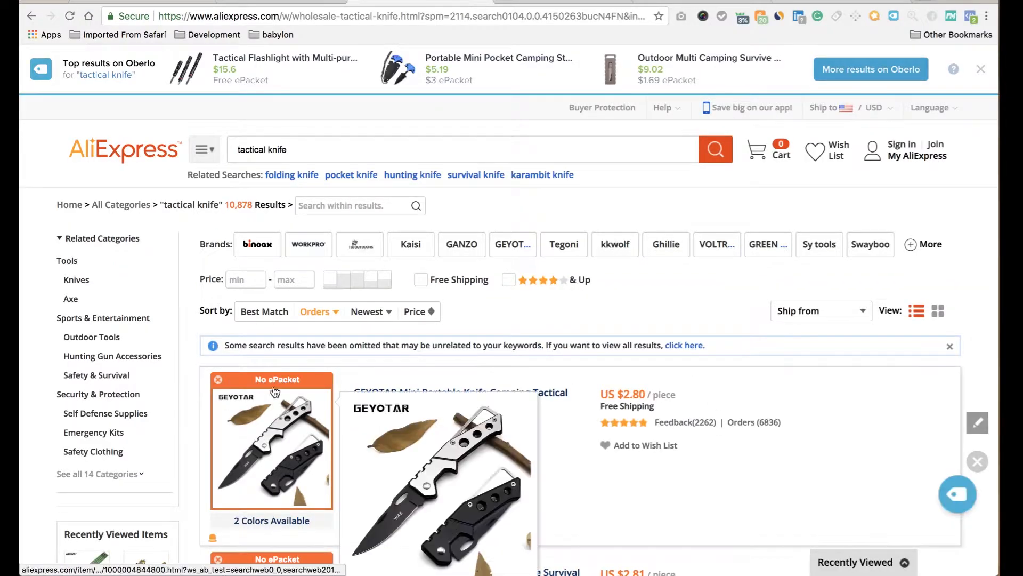
{"action": "scroll", "coordinate": [307, 385], "scroll_direction": "down", "scroll_amount": 20}
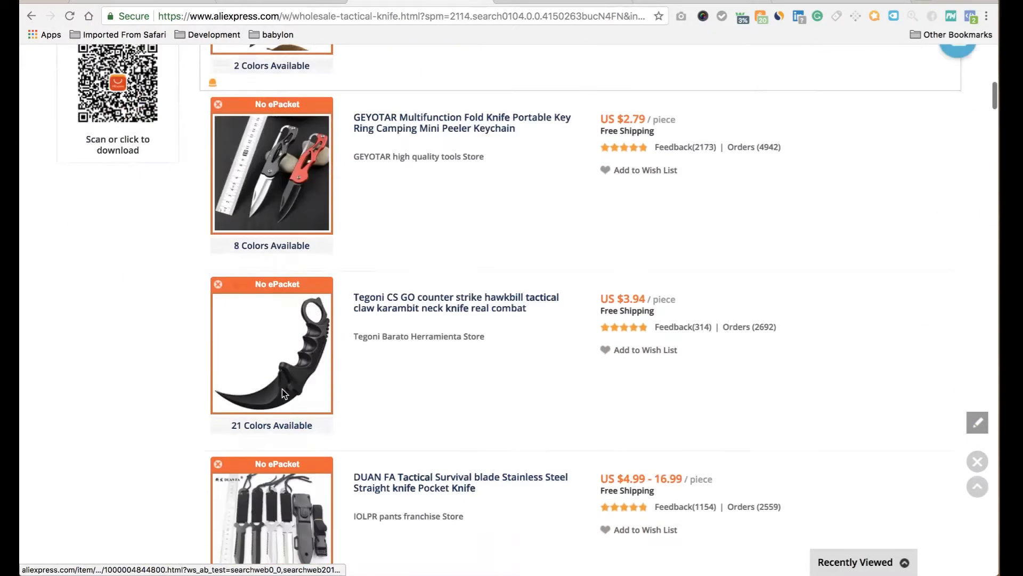
{"action": "scroll", "coordinate": [284, 394], "scroll_direction": "up", "scroll_amount": 2}
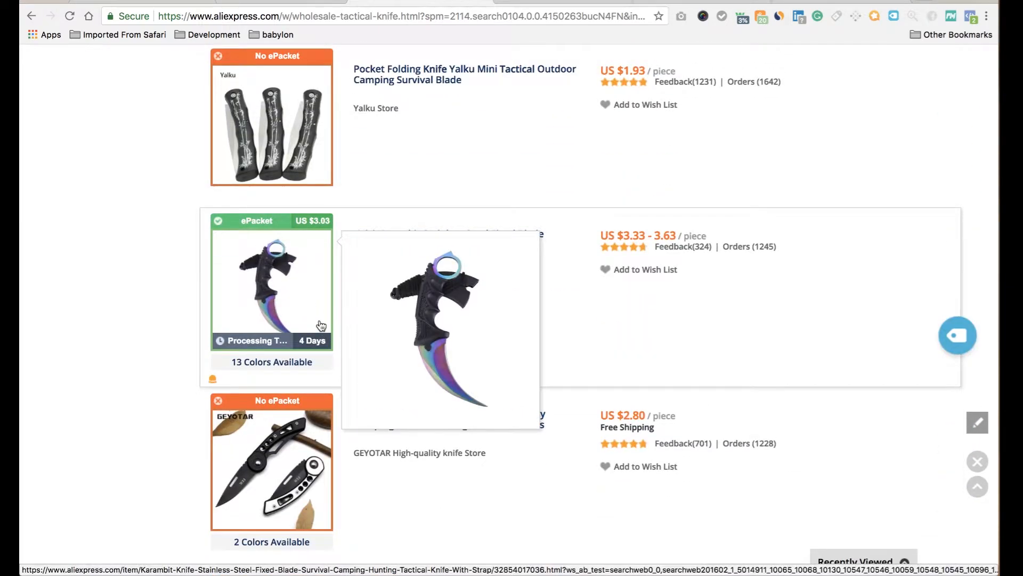
{"action": "scroll", "coordinate": [320, 325], "scroll_direction": "up", "scroll_amount": 6}
{"action": "scroll", "coordinate": [320, 325], "scroll_direction": "up", "scroll_amount": 10}
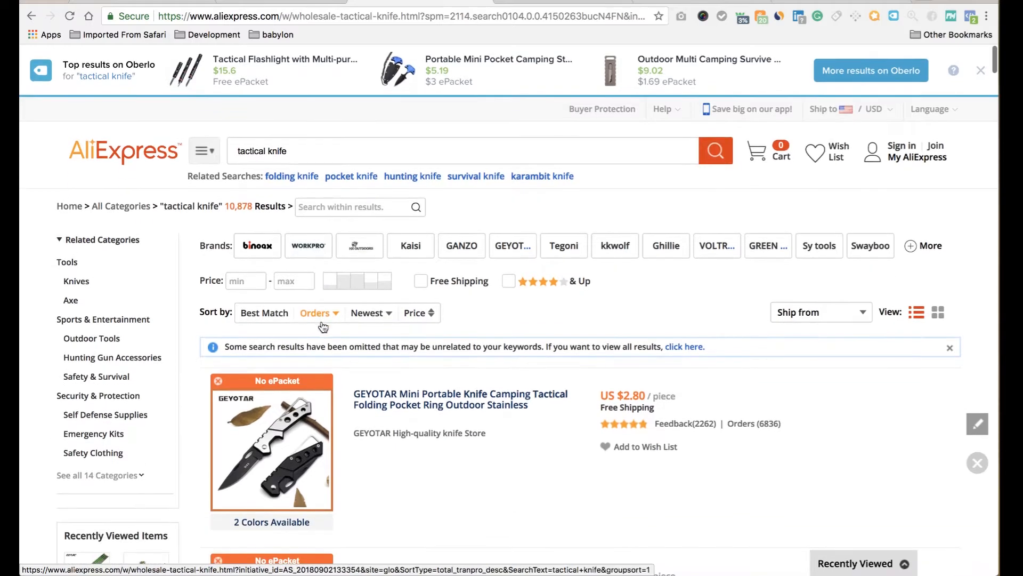
{"action": "left_click", "coordinate": [427, 284]}
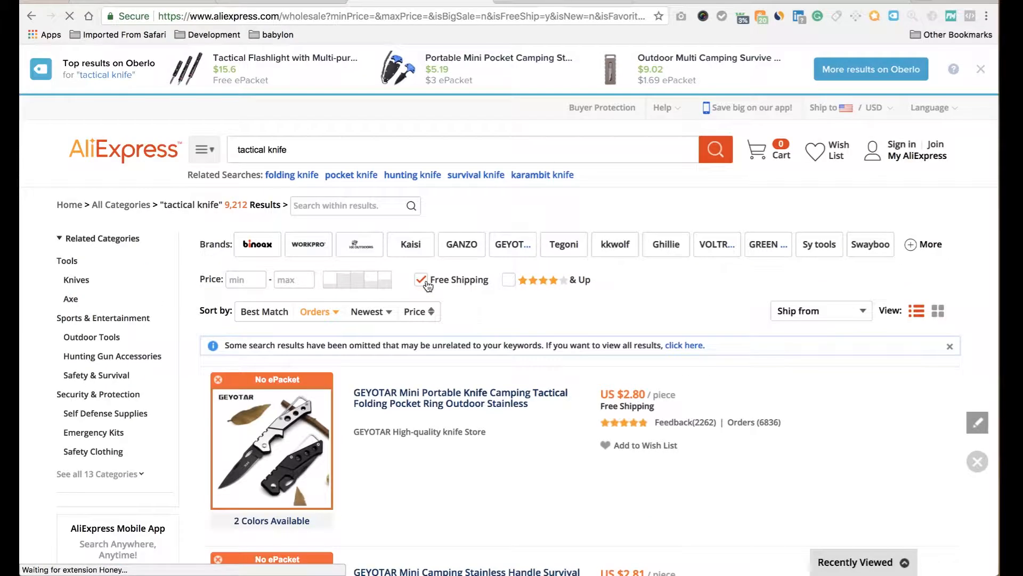
{"action": "left_click", "coordinate": [509, 286]}
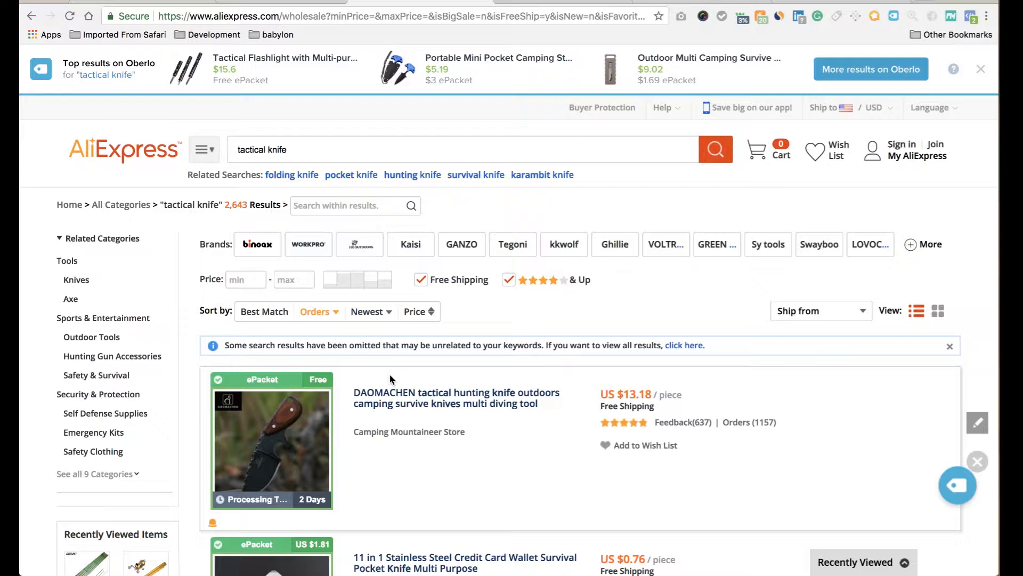
Import the DAOMACHEN hunting knife and the koolboy Karambit knife listings into Oberlo.
{"action": "scroll", "coordinate": [390, 376], "scroll_direction": "down", "scroll_amount": 3}
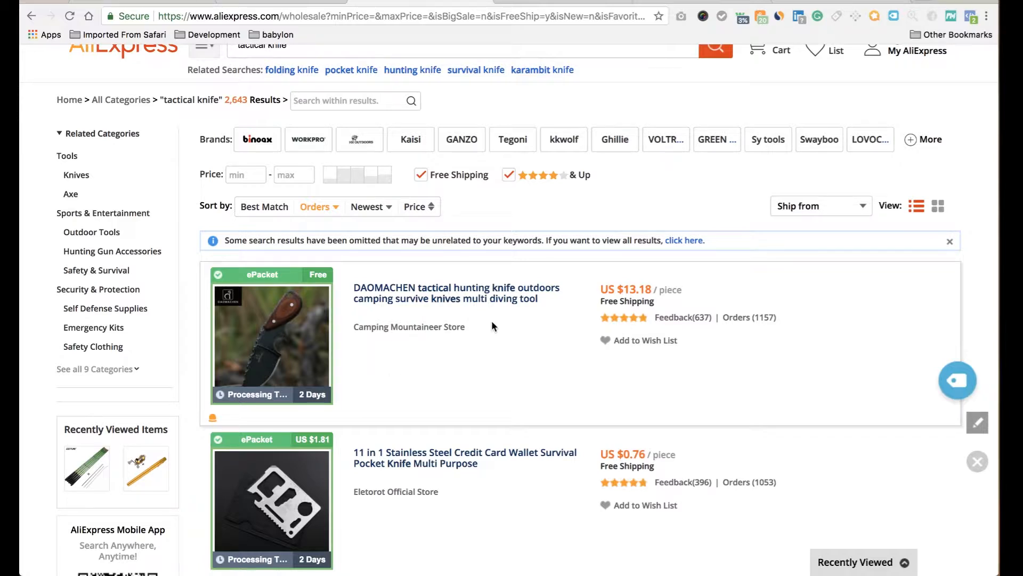
{"action": "left_click", "coordinate": [959, 379]}
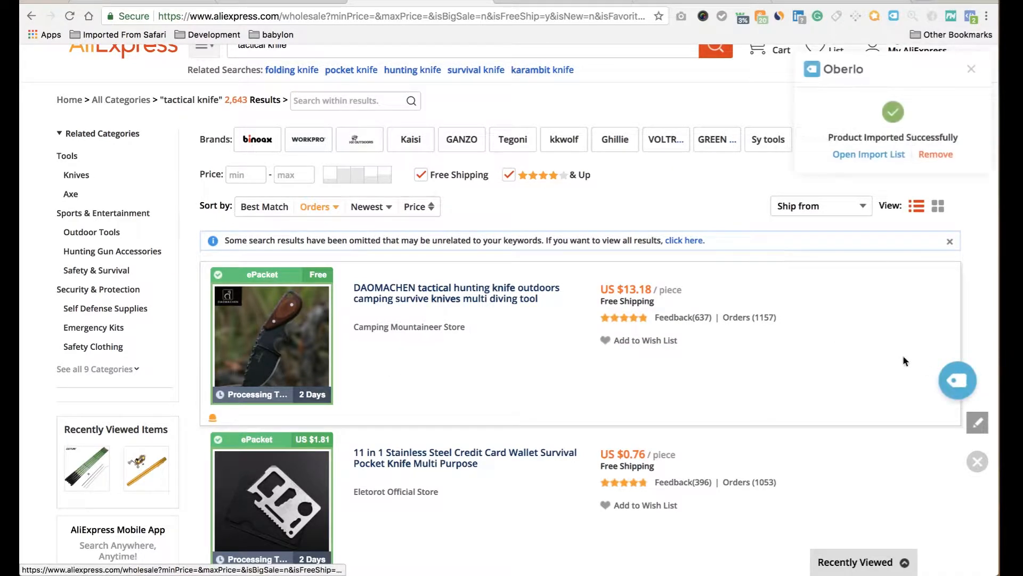
{"action": "scroll", "coordinate": [849, 345], "scroll_direction": "down", "scroll_amount": 3}
{"action": "scroll", "coordinate": [849, 345], "scroll_direction": "down", "scroll_amount": 2}
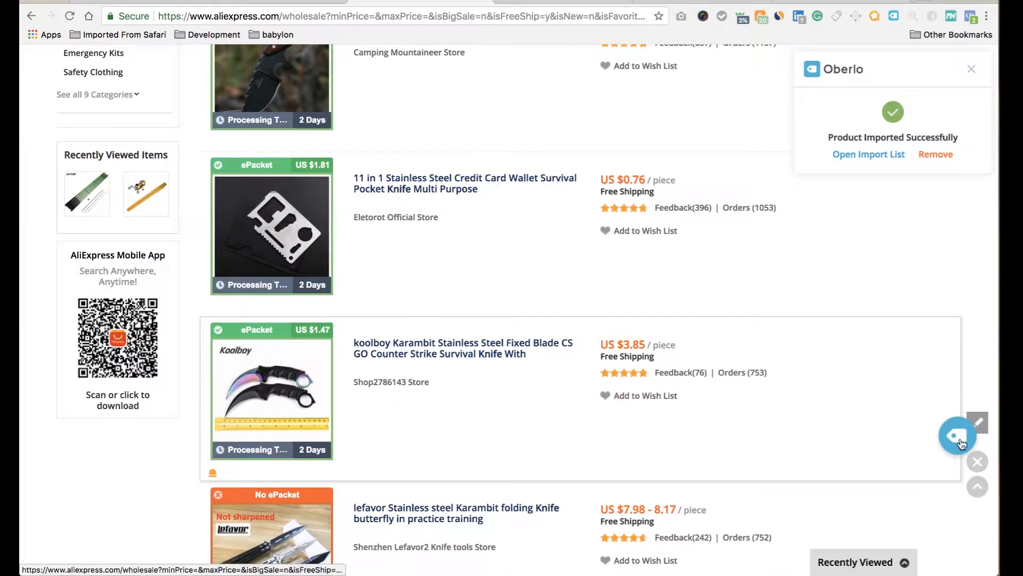
{"action": "left_click", "coordinate": [960, 443]}
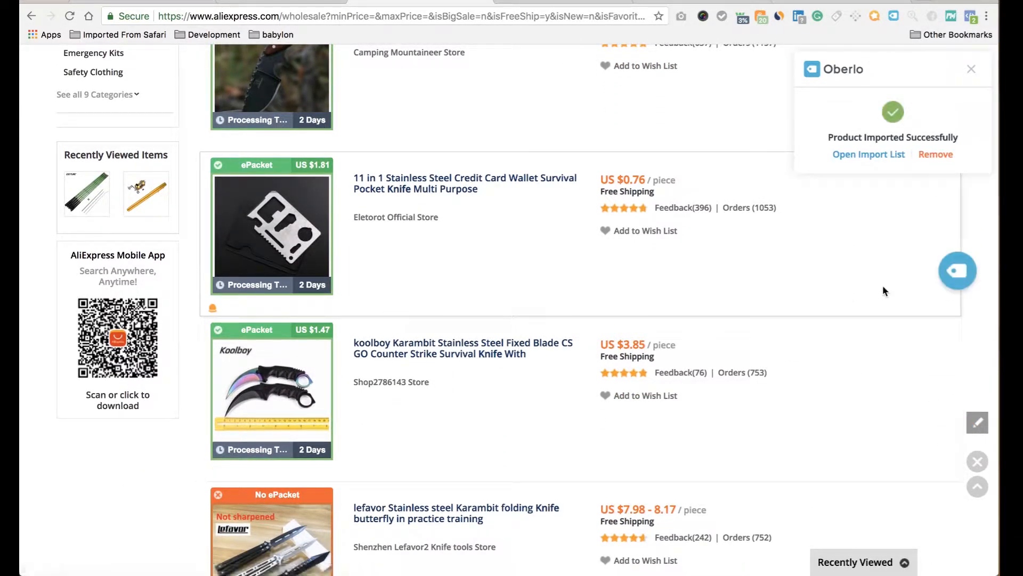
{"action": "scroll", "coordinate": [883, 286], "scroll_direction": "up", "scroll_amount": 6}
Search 'tent', sort by orders, and filter to free shipping and 4 stars & up.
{"action": "left_click", "coordinate": [502, 148]}
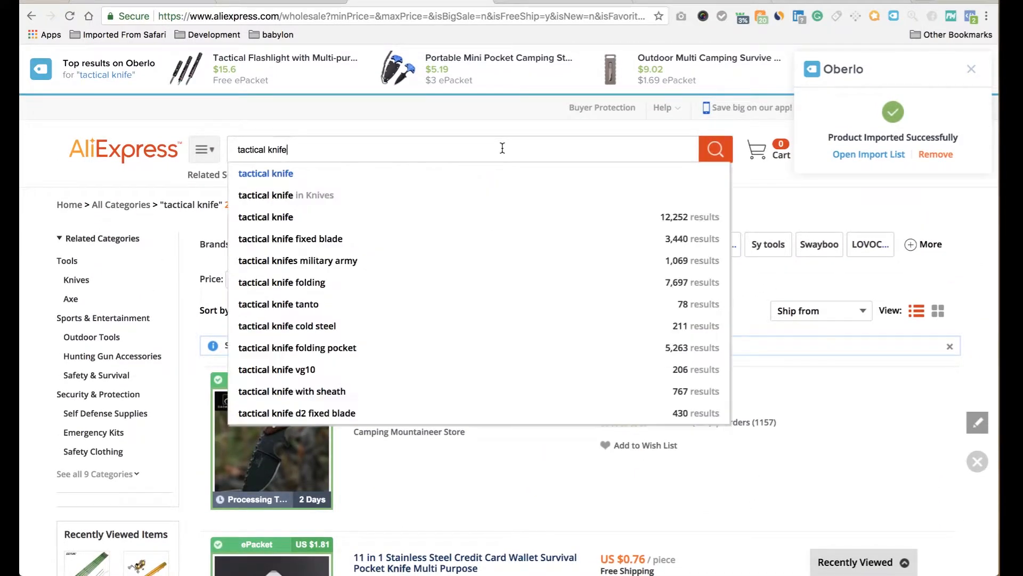
{"action": "type", "text": "tent"}
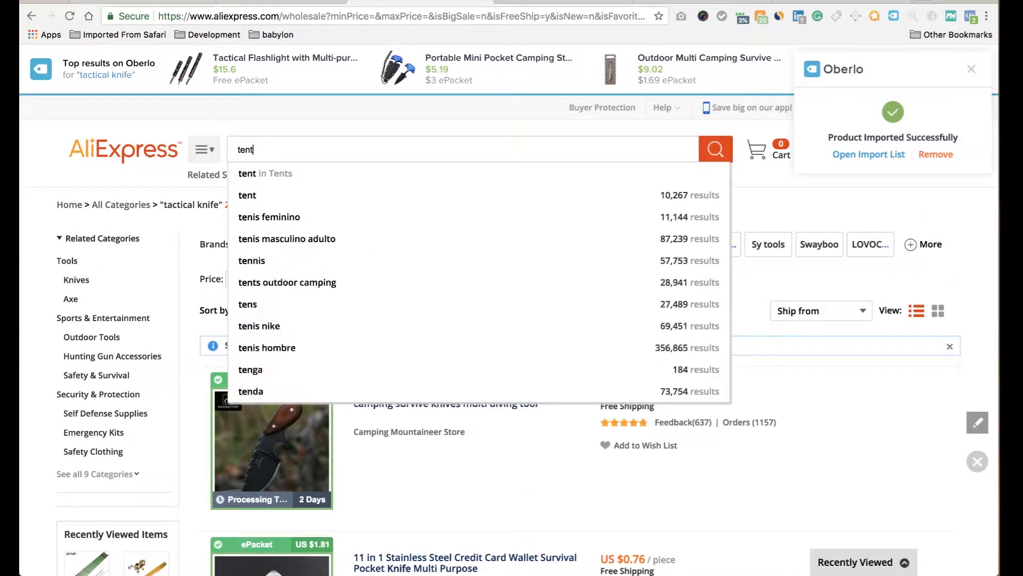
{"action": "key", "text": "Down"}
{"action": "key", "text": "Return"}
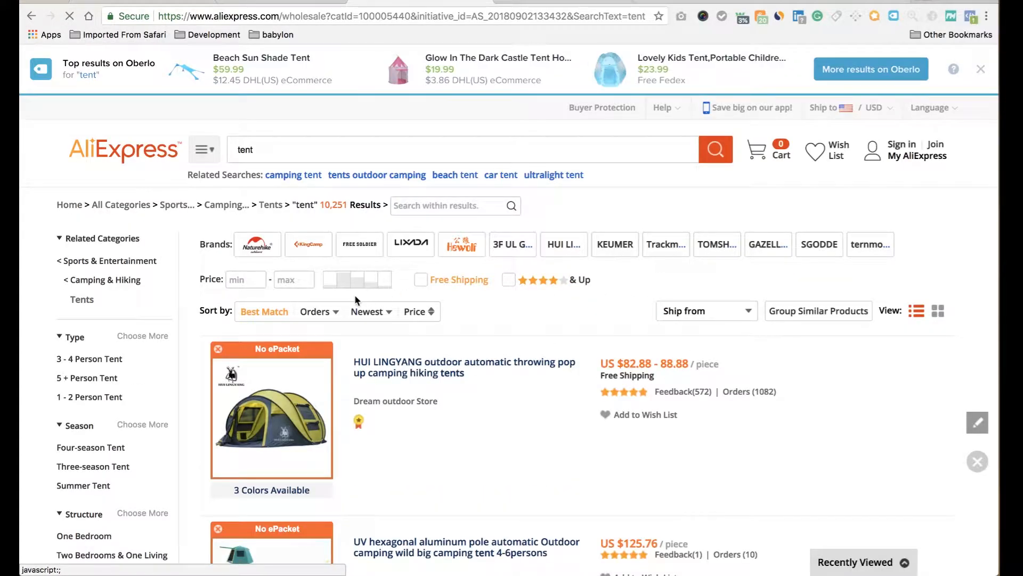
{"action": "left_click", "coordinate": [311, 313]}
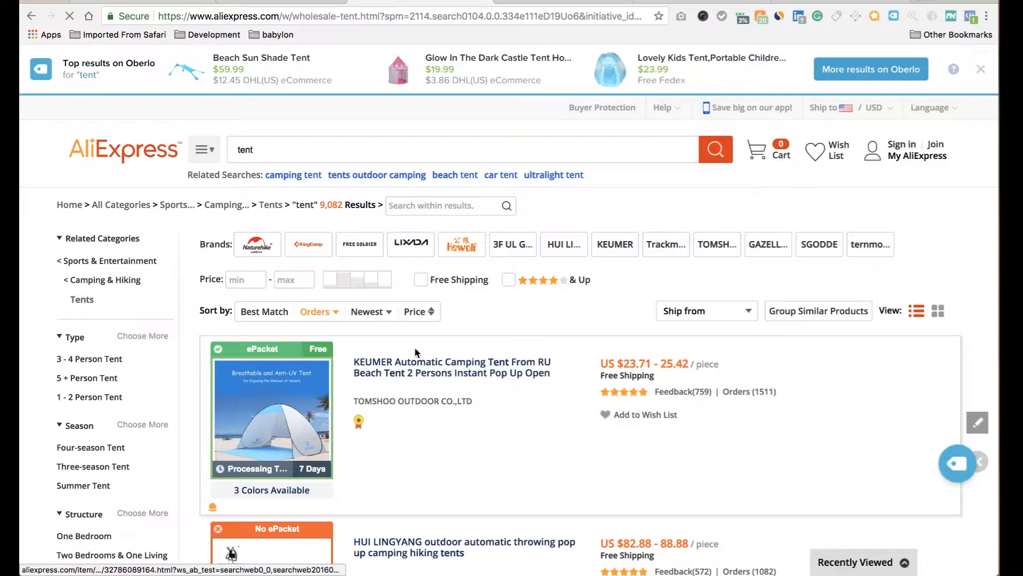
{"action": "left_click", "coordinate": [425, 283]}
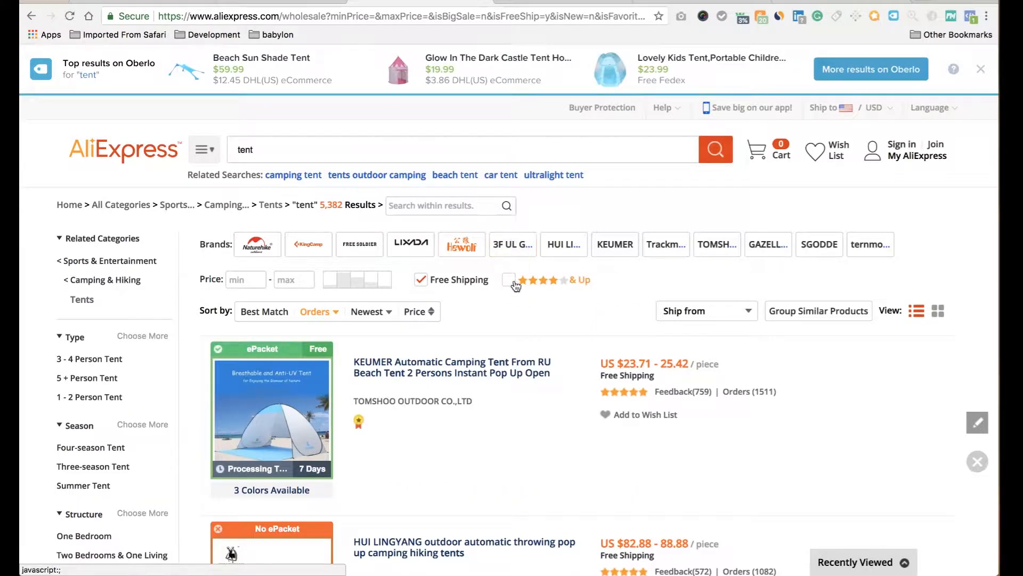
{"action": "left_click", "coordinate": [509, 281]}
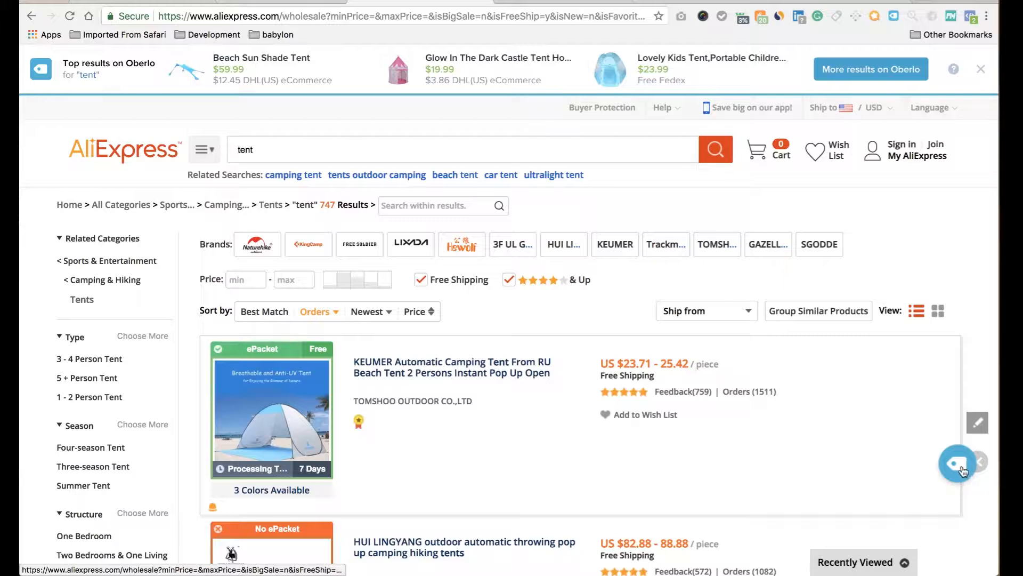
Import the KEUMER pop-up tent into Oberlo and browse further tent results.
{"action": "left_click", "coordinate": [963, 471]}
{"action": "scroll", "coordinate": [797, 413], "scroll_direction": "down", "scroll_amount": 7}
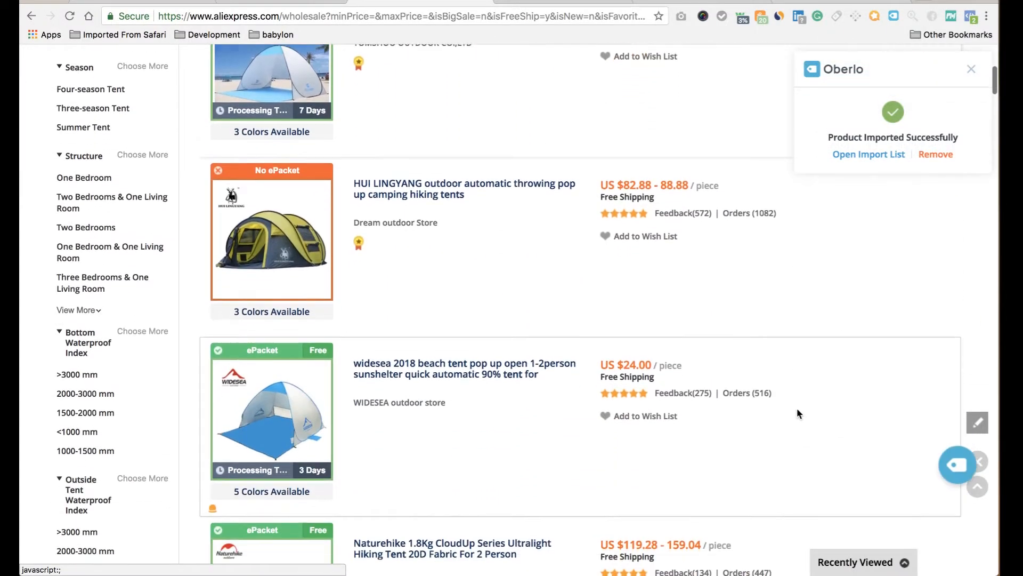
{"action": "scroll", "coordinate": [797, 413], "scroll_direction": "down", "scroll_amount": 1}
{"action": "scroll", "coordinate": [797, 413], "scroll_direction": "down", "scroll_amount": 3}
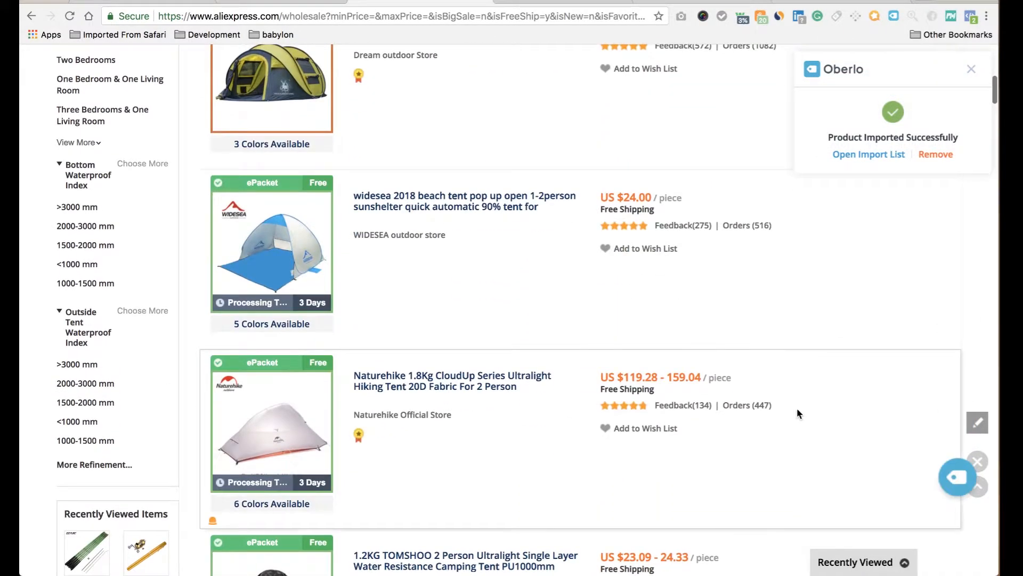
{"action": "scroll", "coordinate": [797, 413], "scroll_direction": "down", "scroll_amount": 1}
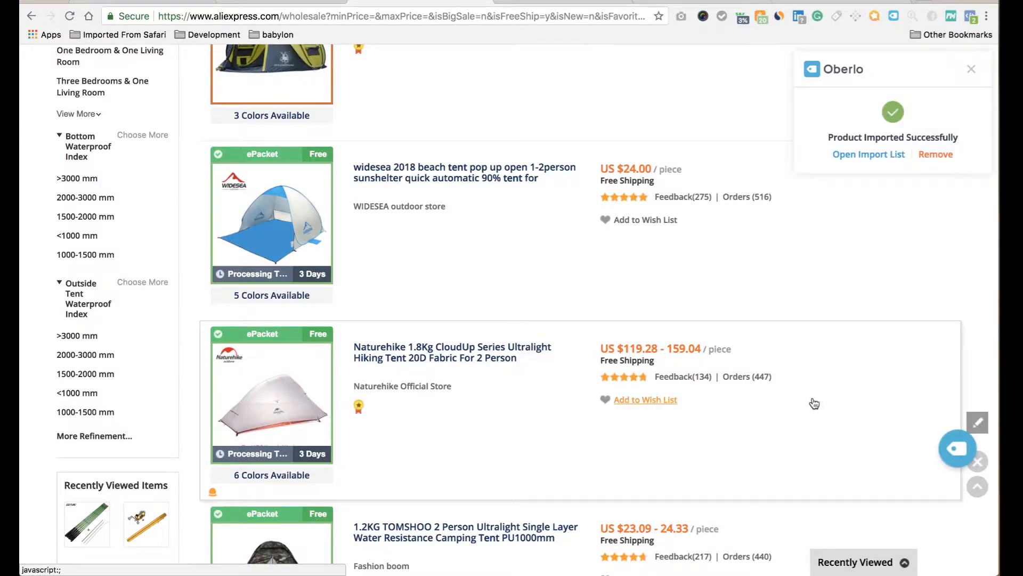
{"action": "scroll", "coordinate": [799, 394], "scroll_direction": "up", "scroll_amount": 9}
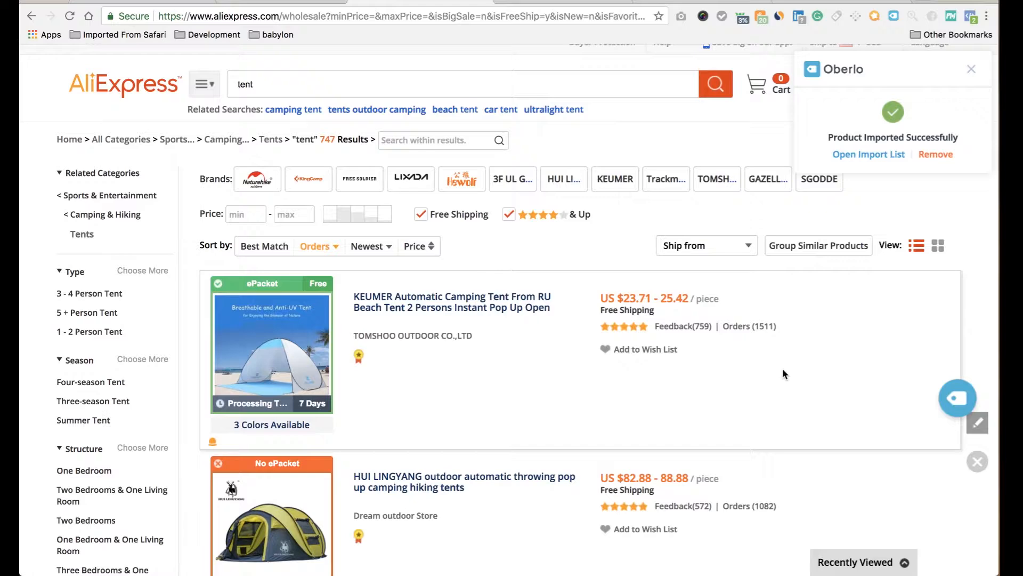
{"action": "scroll", "coordinate": [782, 368], "scroll_direction": "down", "scroll_amount": 2}
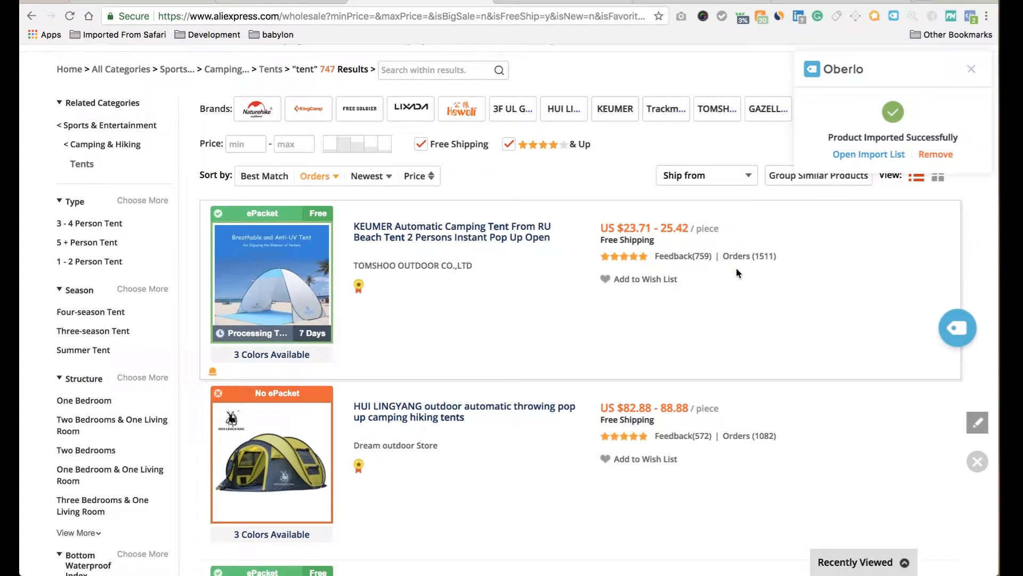
{"action": "scroll", "coordinate": [765, 308], "scroll_direction": "down", "scroll_amount": 2}
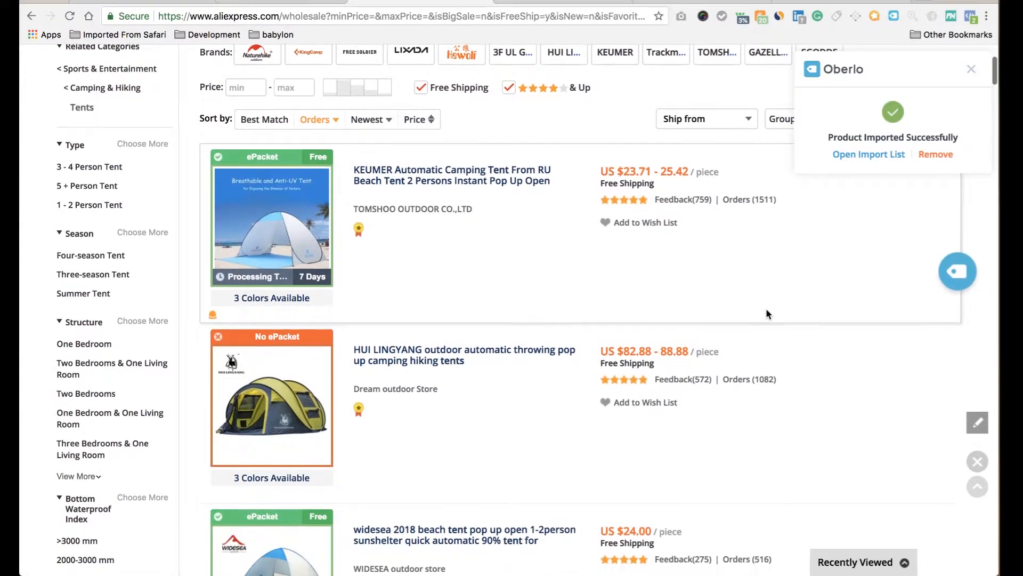
{"action": "scroll", "coordinate": [768, 314], "scroll_direction": "down", "scroll_amount": 2}
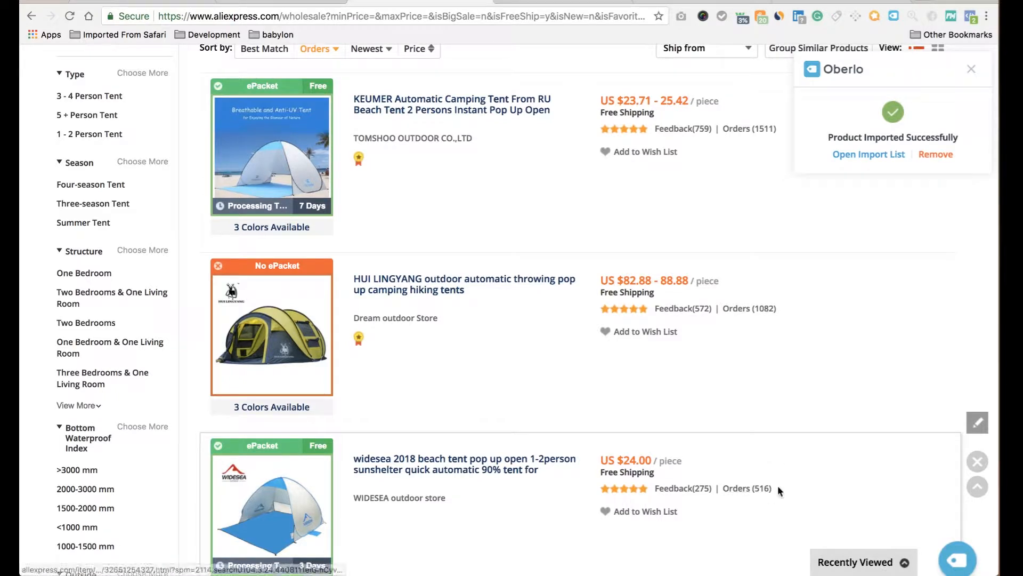
{"action": "scroll", "coordinate": [746, 160], "scroll_direction": "up", "scroll_amount": 2}
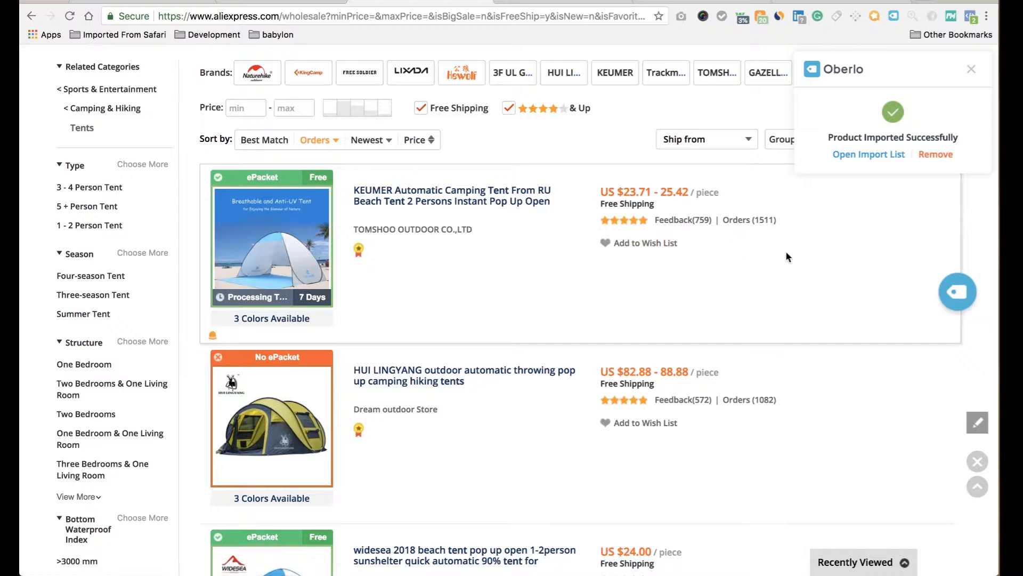
{"action": "scroll", "coordinate": [786, 250], "scroll_direction": "down", "scroll_amount": 6}
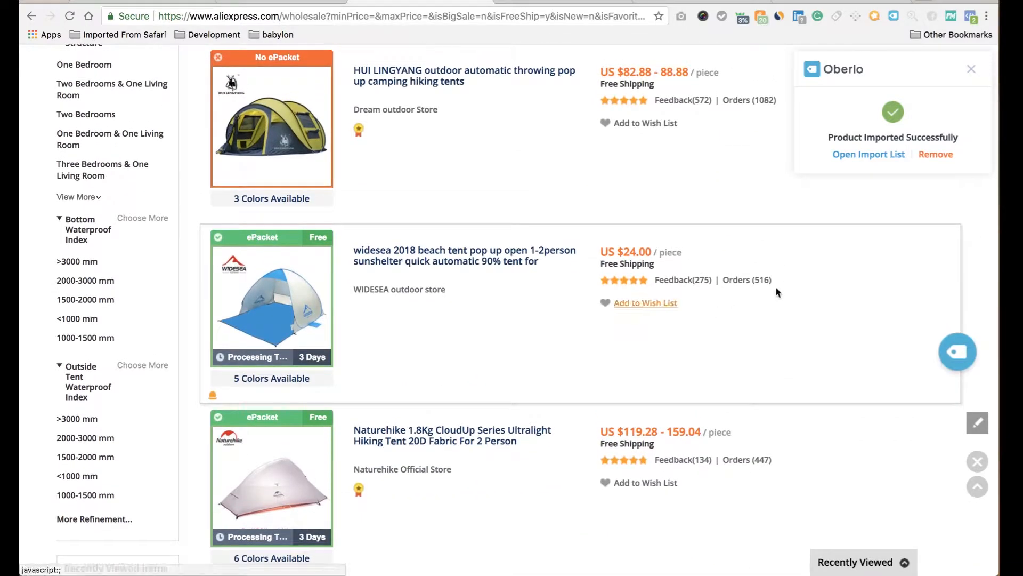
{"action": "scroll", "coordinate": [731, 273], "scroll_direction": "up", "scroll_amount": 7}
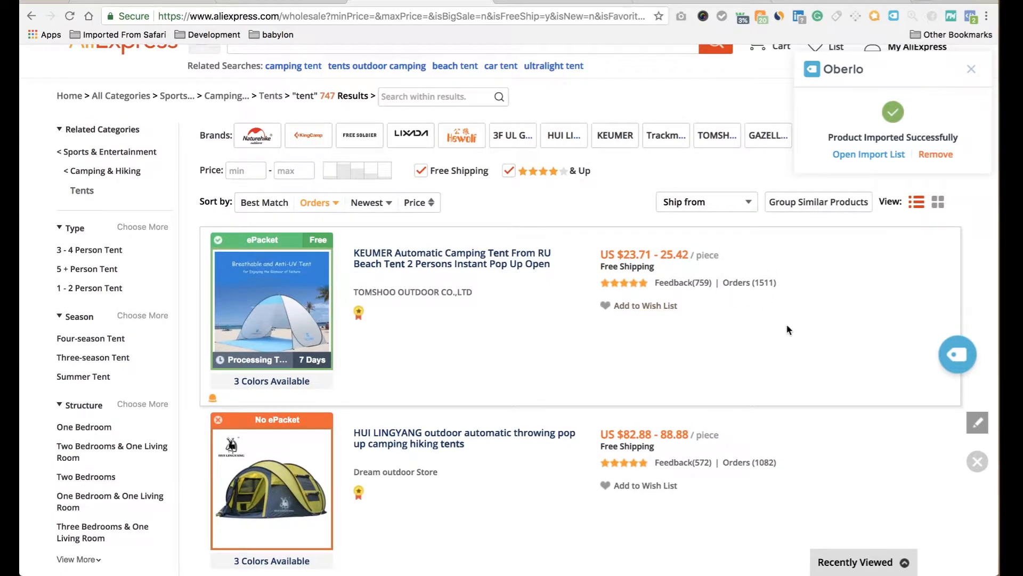
{"action": "scroll", "coordinate": [778, 319], "scroll_direction": "down", "scroll_amount": 6}
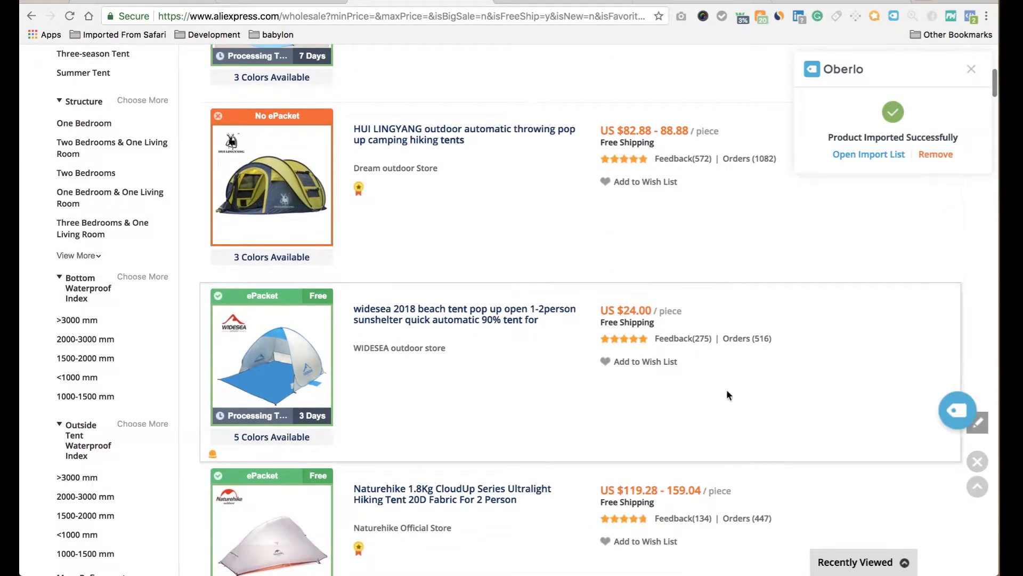
{"action": "scroll", "coordinate": [749, 349], "scroll_direction": "up", "scroll_amount": 1}
{"action": "scroll", "coordinate": [750, 349], "scroll_direction": "down", "scroll_amount": 1}
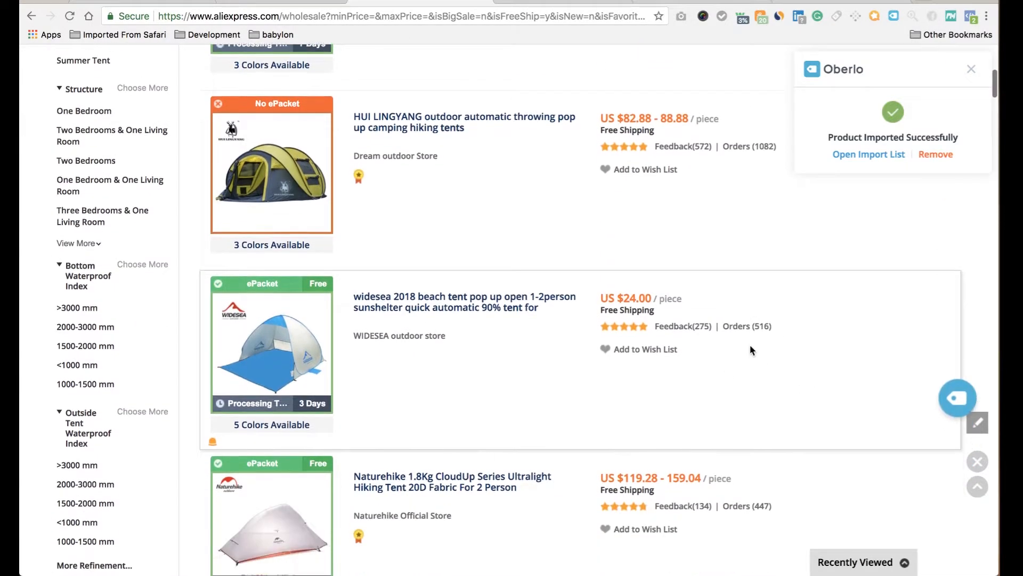
{"action": "scroll", "coordinate": [794, 321], "scroll_direction": "up", "scroll_amount": 7}
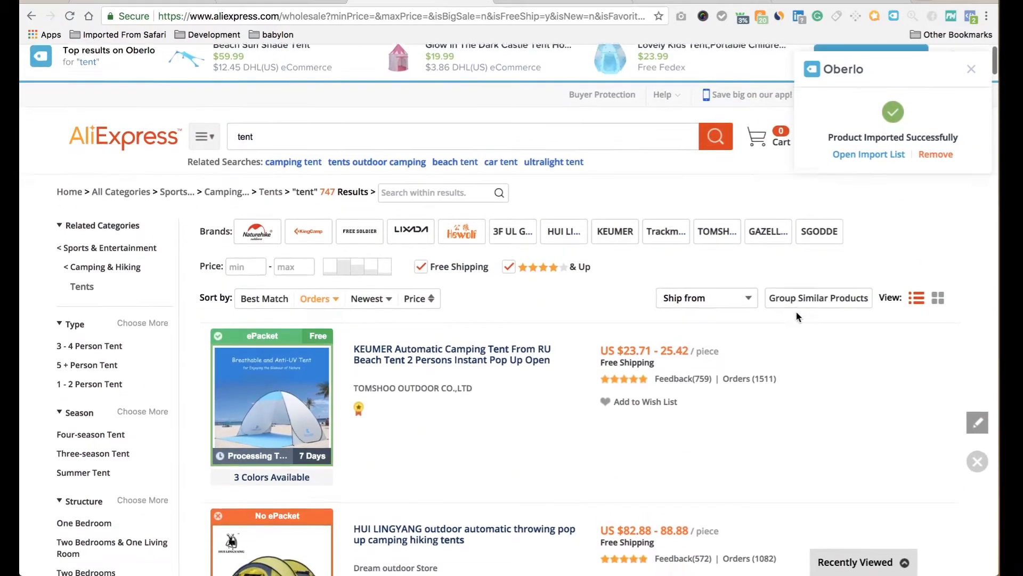
{"action": "scroll", "coordinate": [888, 355], "scroll_direction": "down", "scroll_amount": 1}
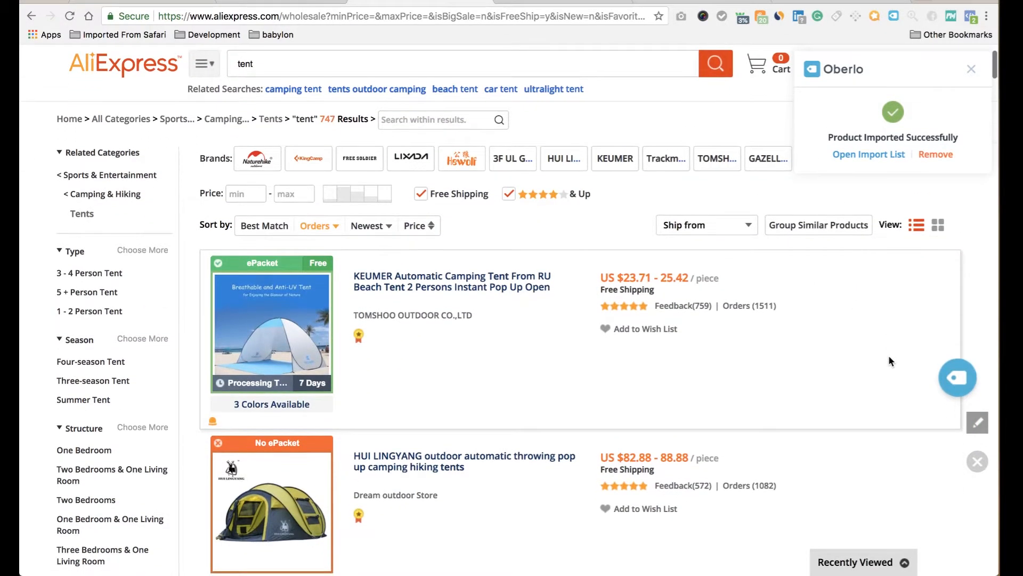
{"action": "scroll", "coordinate": [713, 371], "scroll_direction": "down", "scroll_amount": 5}
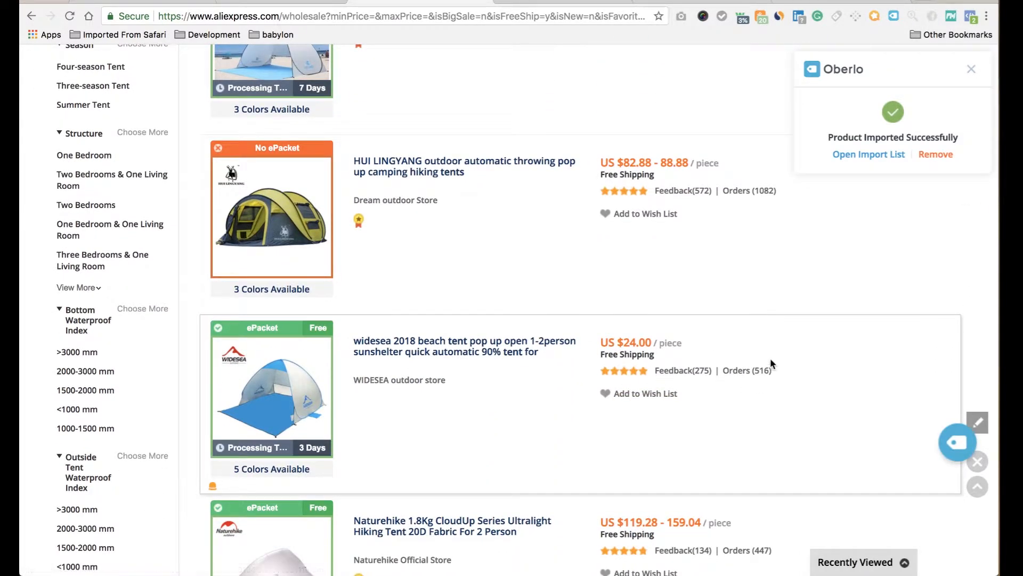
{"action": "scroll", "coordinate": [763, 272], "scroll_direction": "up", "scroll_amount": 1}
{"action": "scroll", "coordinate": [766, 401], "scroll_direction": "down", "scroll_amount": 7}
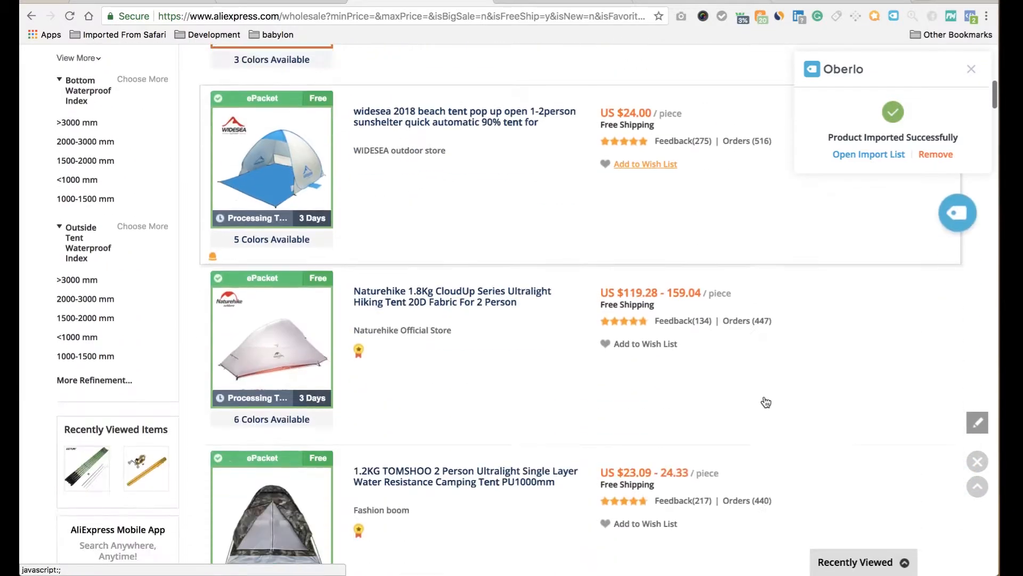
{"action": "scroll", "coordinate": [766, 400], "scroll_direction": "up", "scroll_amount": 3}
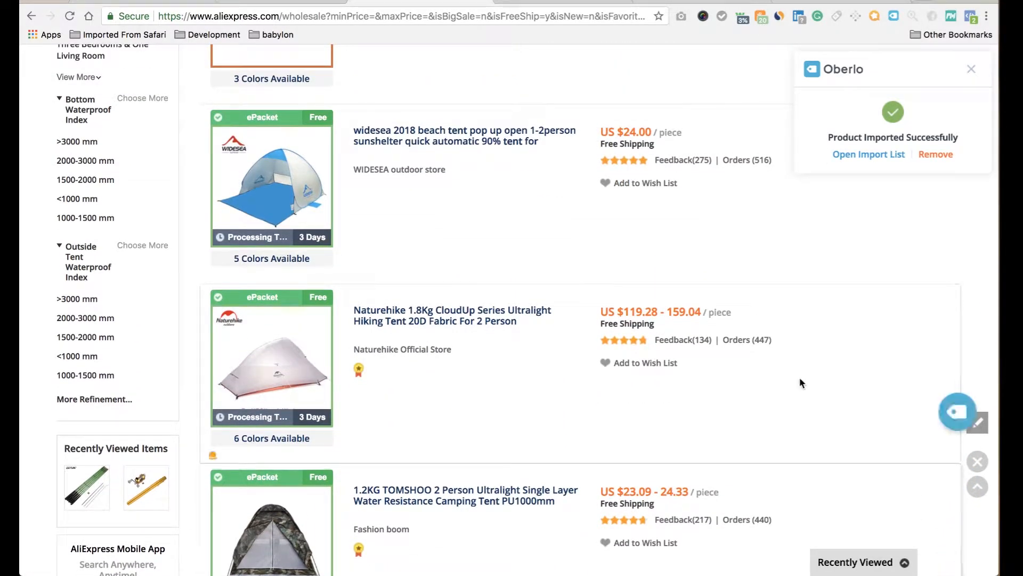
Import the Naturehike 1.8Kg CloudUp 2-person tent and go to the Oberlo import list.
{"action": "left_click", "coordinate": [953, 424]}
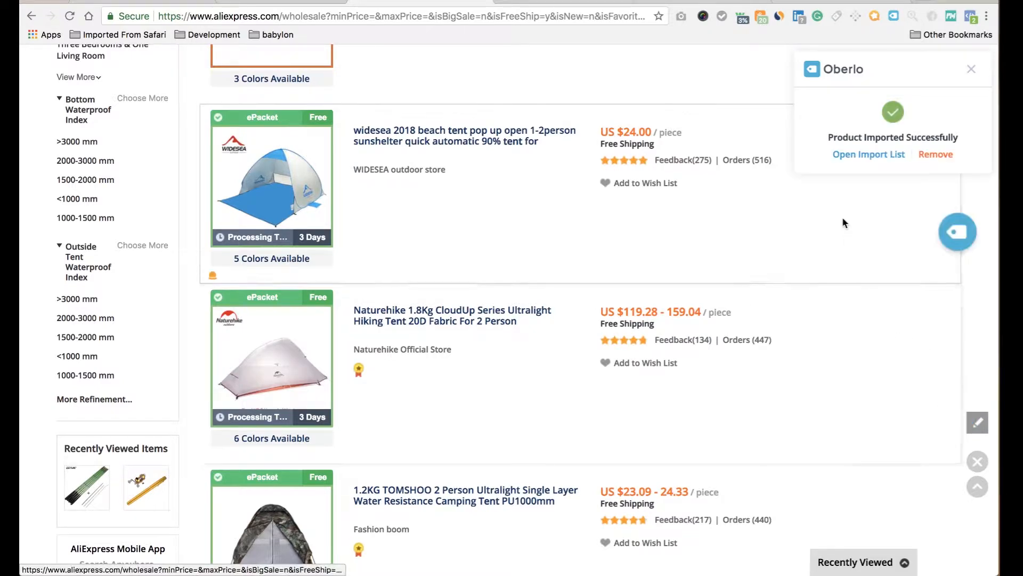
{"action": "scroll", "coordinate": [725, 90], "scroll_direction": "up", "scroll_amount": 10}
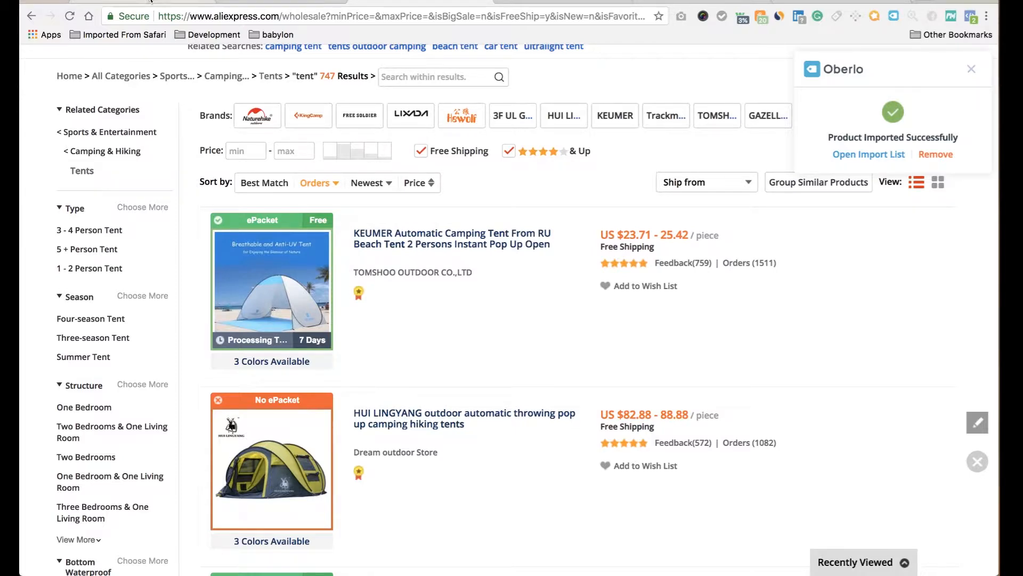
{"action": "left_click", "coordinate": [245, 2]}
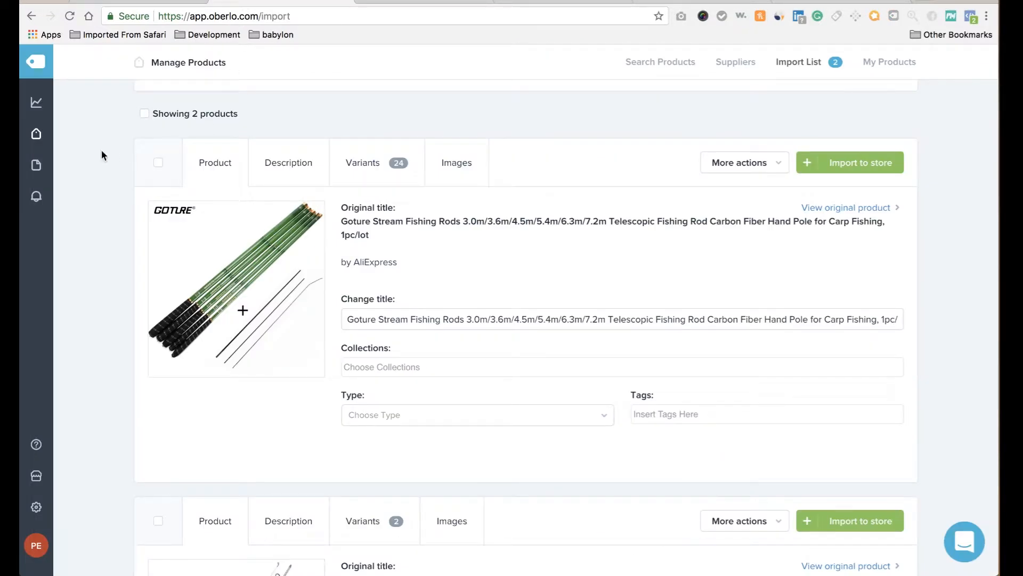
Reload the Oberlo Import List and scroll through the 9 imported products.
{"action": "mouse_move", "coordinate": [41, 137]}
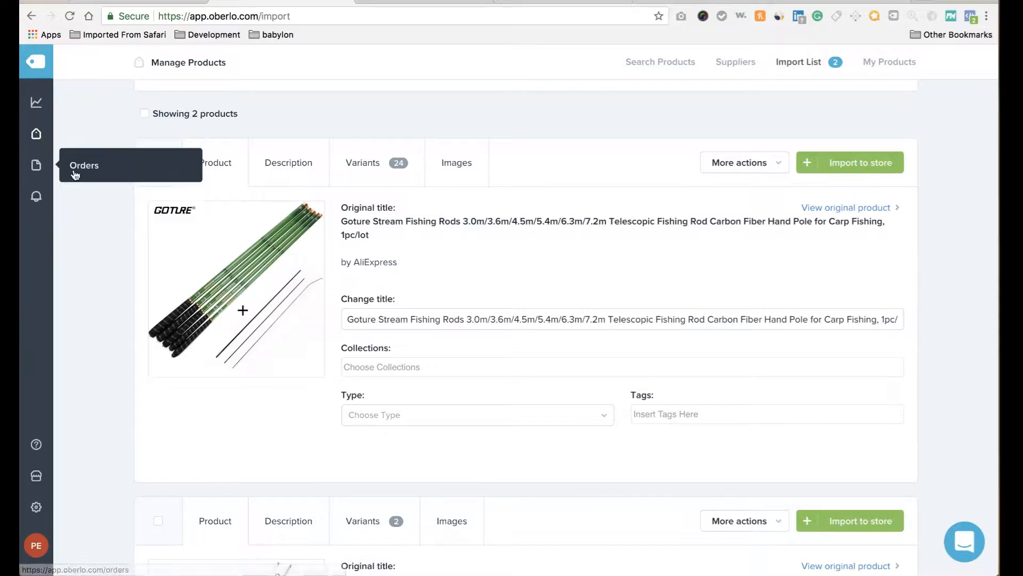
{"action": "left_click", "coordinate": [70, 16]}
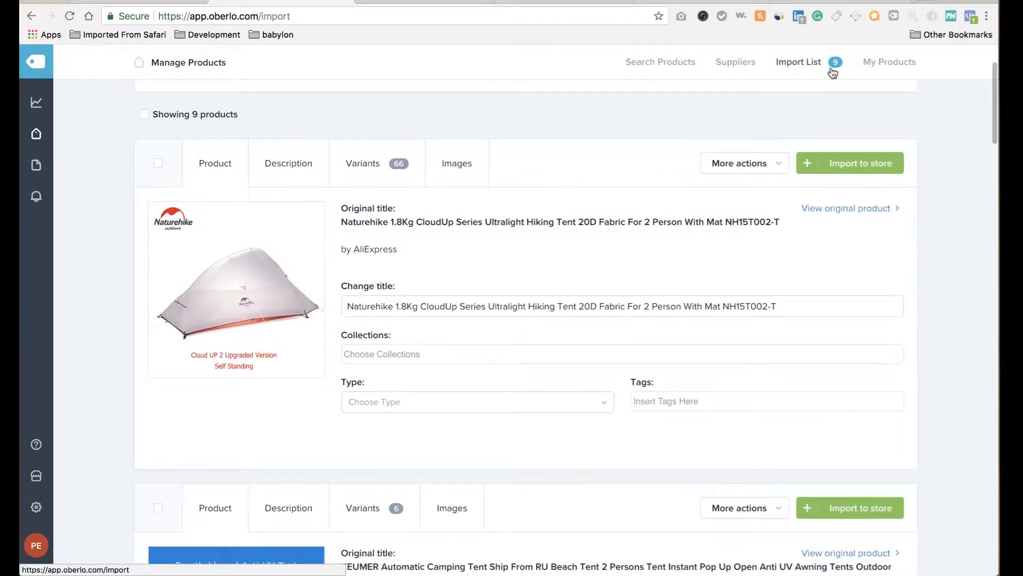
{"action": "scroll", "coordinate": [305, 359], "scroll_direction": "down", "scroll_amount": 20}
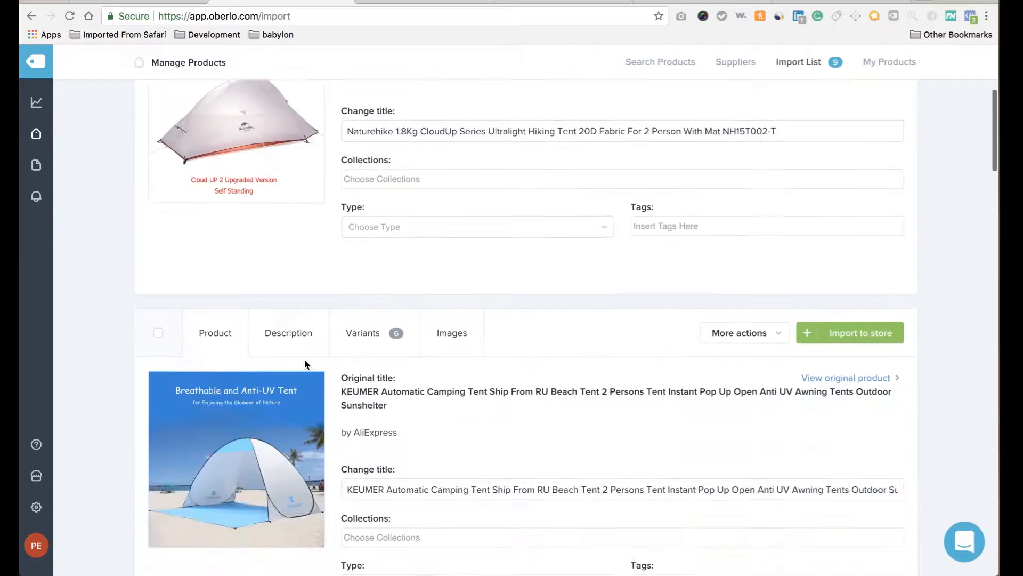
{"action": "scroll", "coordinate": [305, 360], "scroll_direction": "down", "scroll_amount": 9}
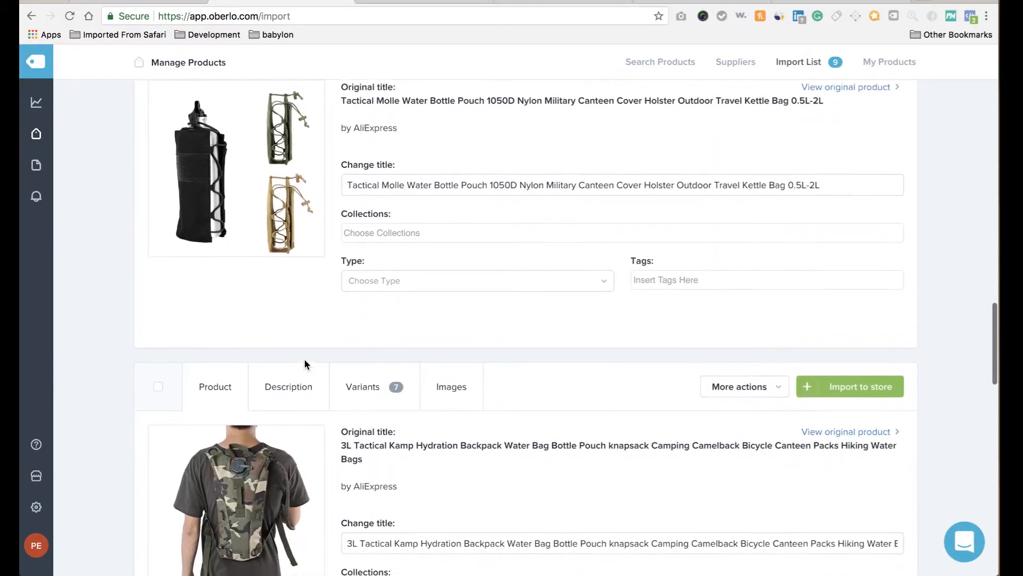
{"action": "scroll", "coordinate": [305, 360], "scroll_direction": "down", "scroll_amount": 10}
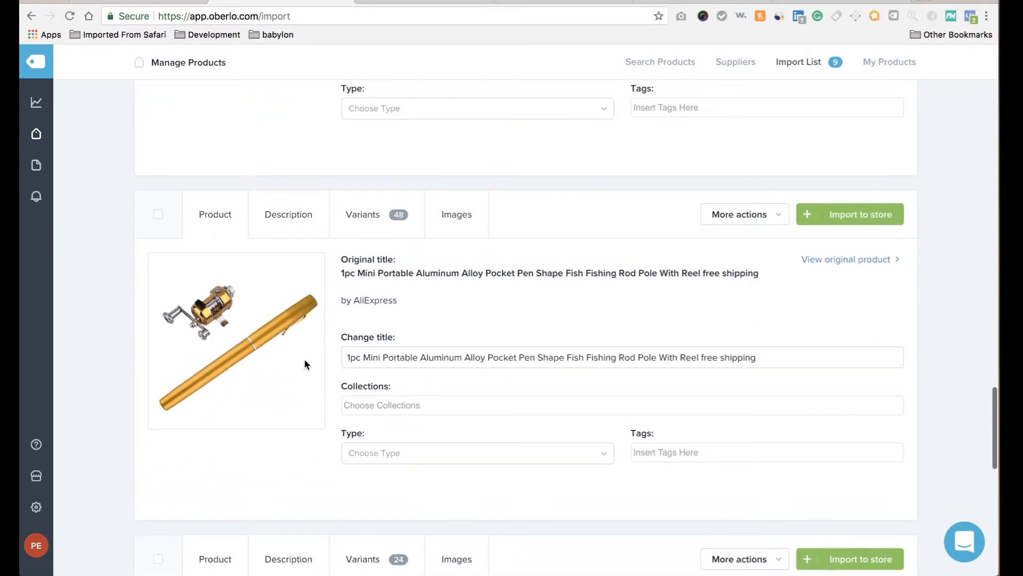
{"action": "scroll", "coordinate": [305, 361], "scroll_direction": "up", "scroll_amount": 20}
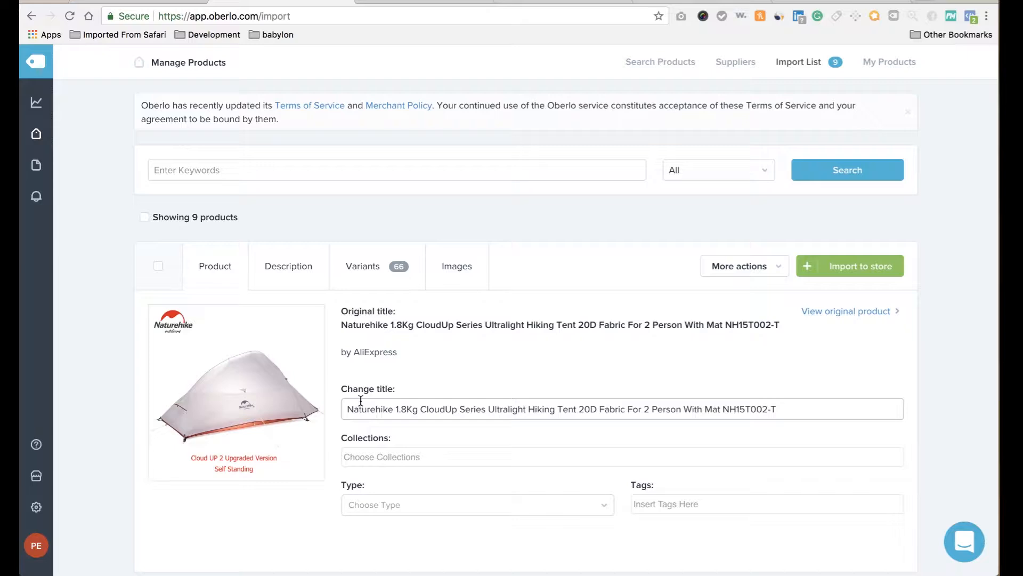
In the tent's images, deselect the main tent image and the Cloud UP 2 Upgraded Version image.
{"action": "left_click", "coordinate": [474, 266]}
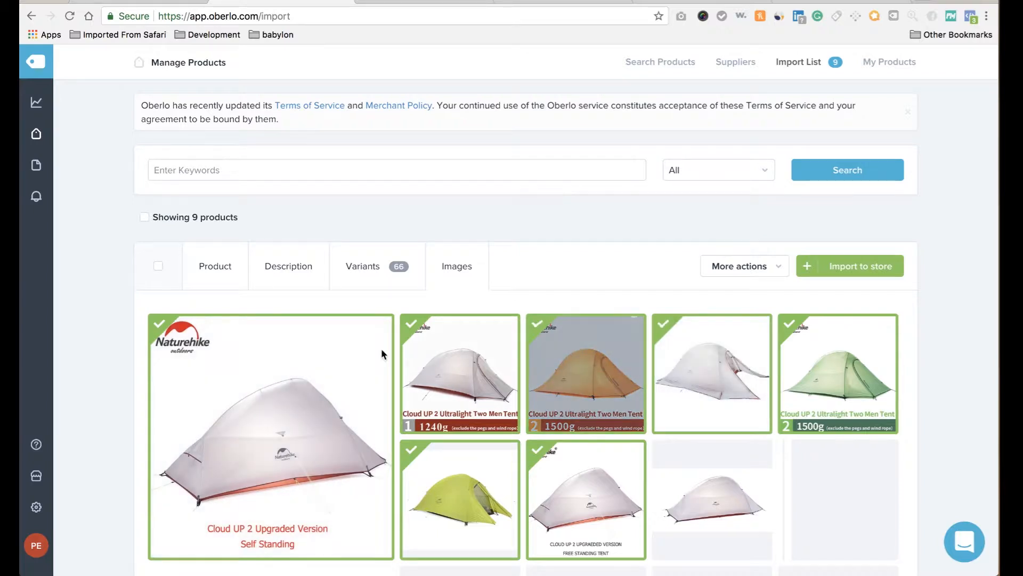
{"action": "left_click", "coordinate": [366, 355]}
{"action": "left_click", "coordinate": [460, 368]}
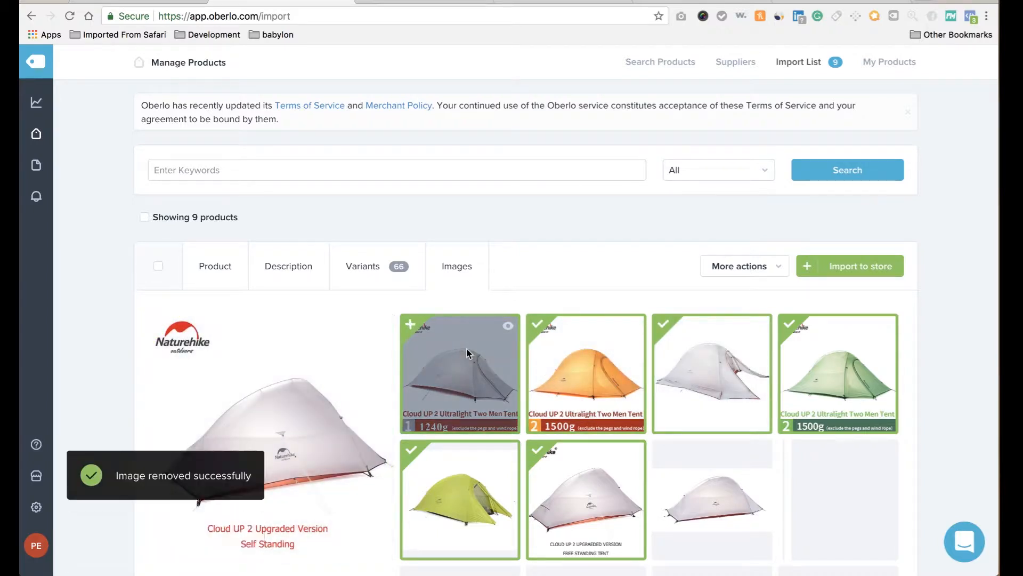
{"action": "left_click", "coordinate": [557, 349]}
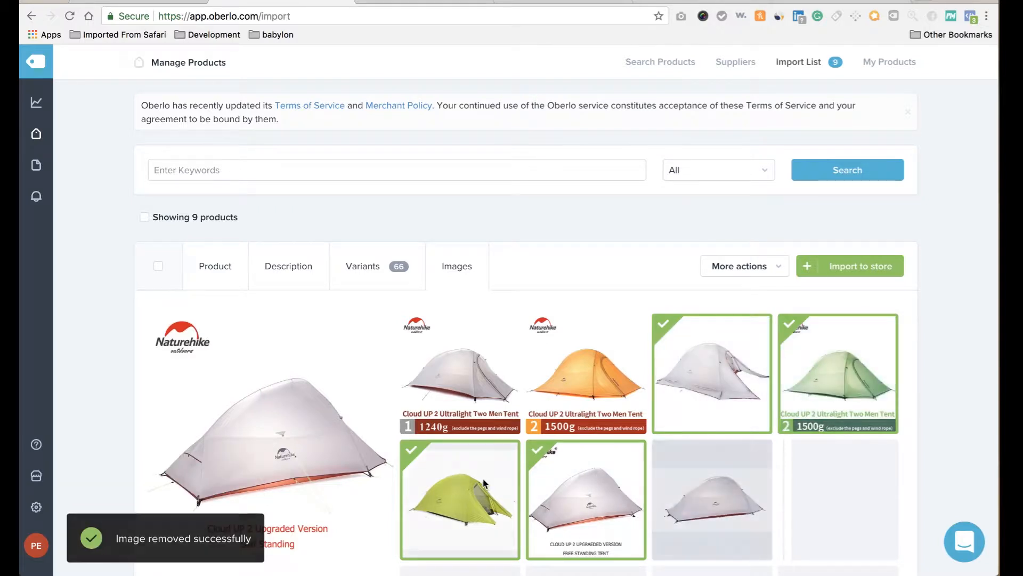
{"action": "scroll", "coordinate": [483, 479], "scroll_direction": "down", "scroll_amount": 3}
{"action": "left_click", "coordinate": [592, 422]}
{"action": "scroll", "coordinate": [591, 422], "scroll_direction": "up", "scroll_amount": 4}
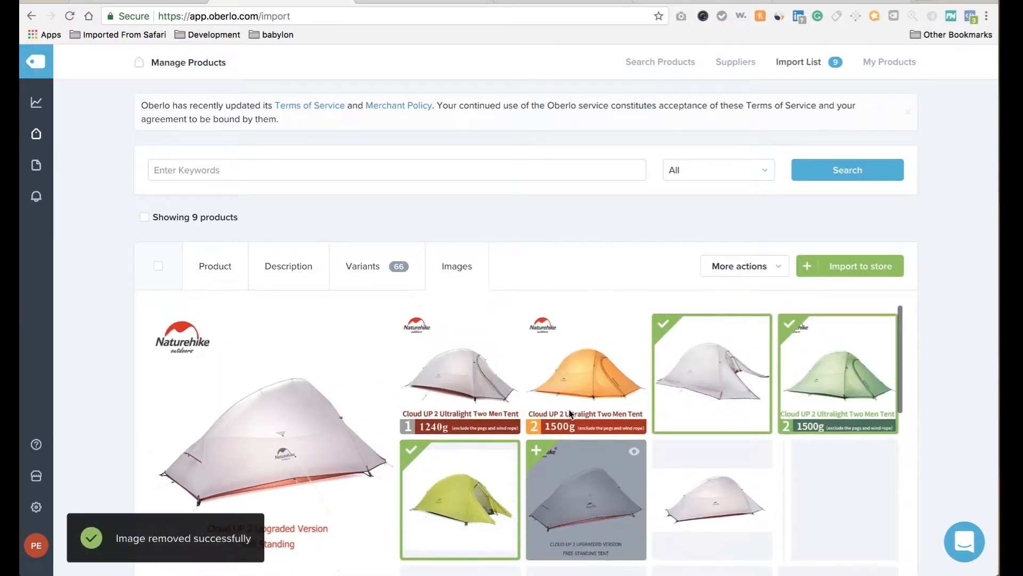
{"action": "left_click", "coordinate": [855, 351]}
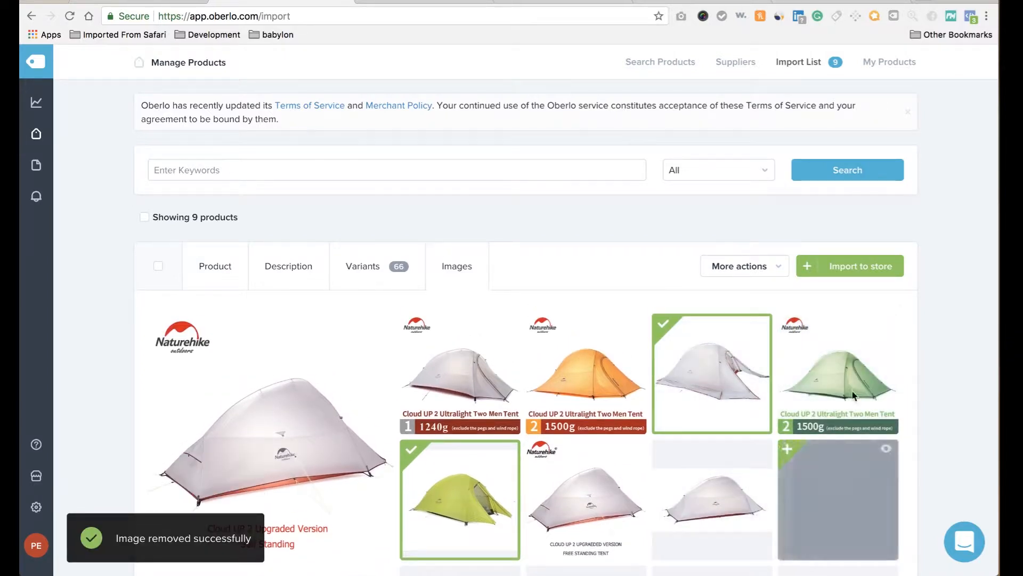
{"action": "left_click", "coordinate": [862, 351]}
{"action": "left_click", "coordinate": [611, 346]}
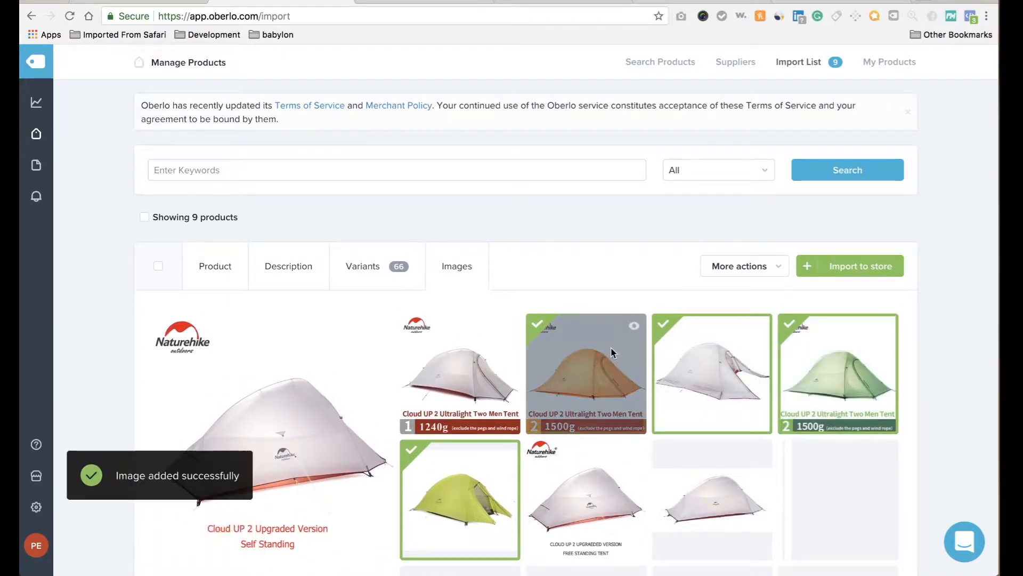
{"action": "left_click", "coordinate": [437, 344]}
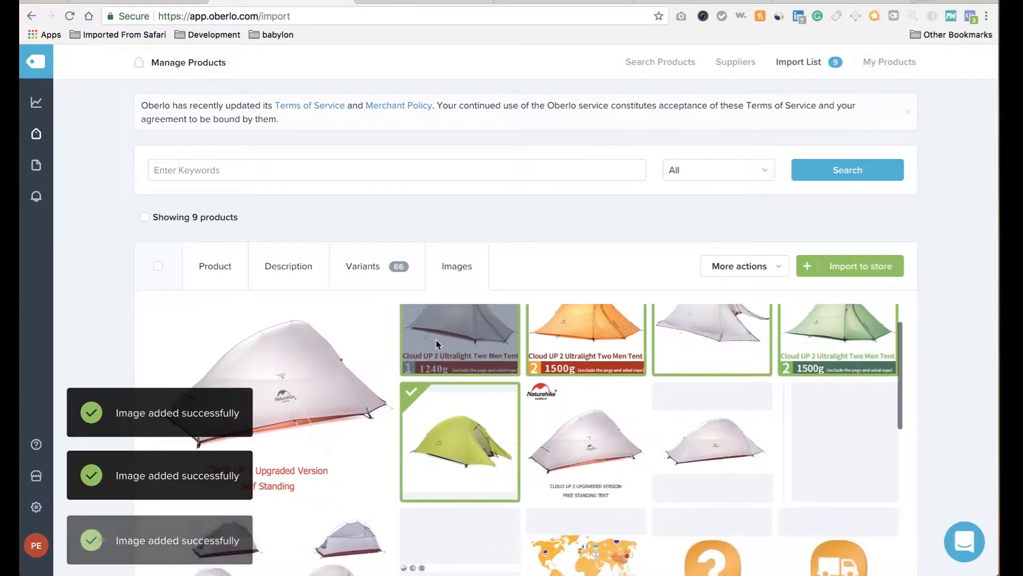
{"action": "scroll", "coordinate": [442, 362], "scroll_direction": "up", "scroll_amount": 2}
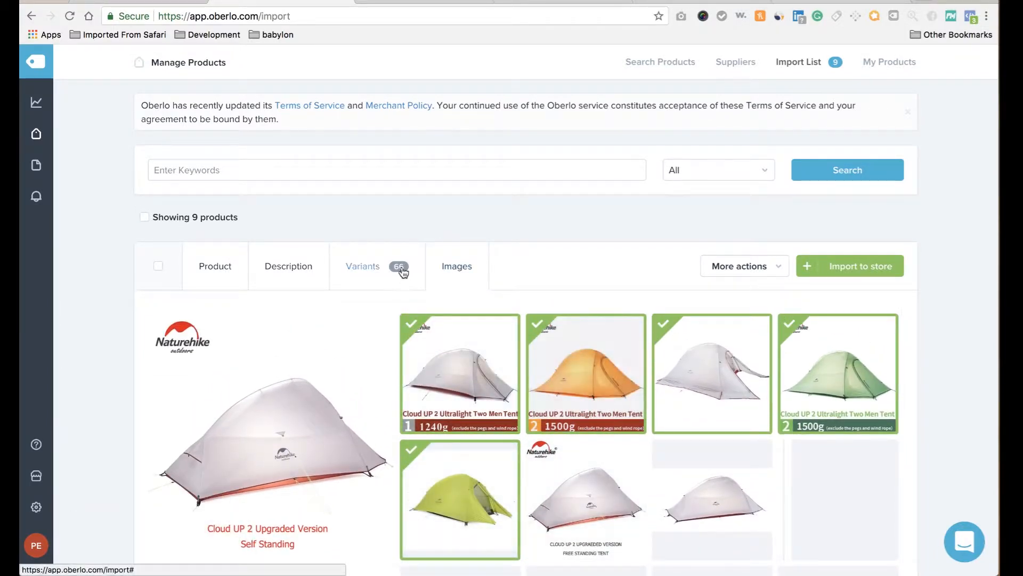
Review the tent's variants and prices.
{"action": "left_click", "coordinate": [381, 268]}
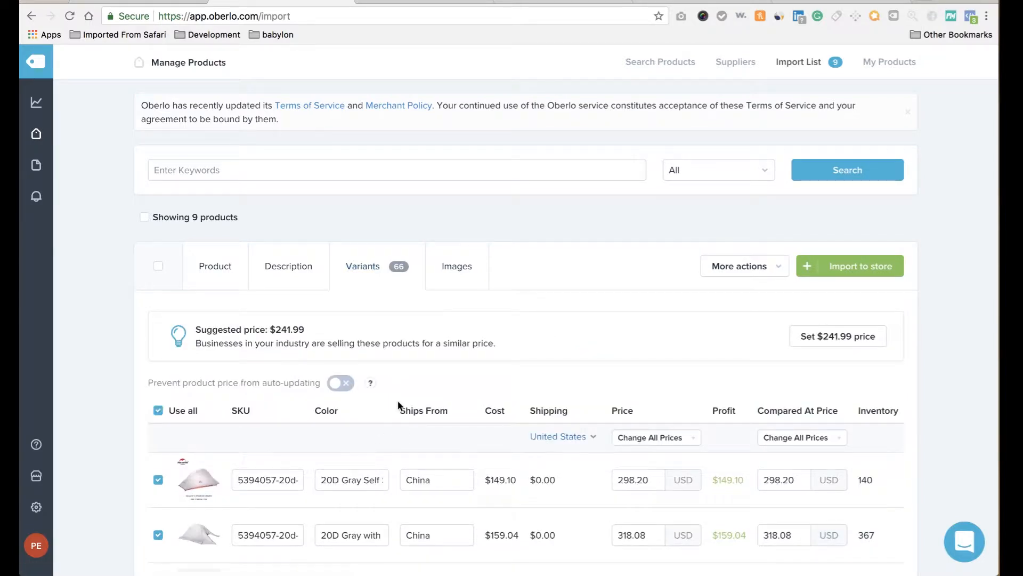
{"action": "scroll", "coordinate": [376, 489], "scroll_direction": "down", "scroll_amount": 4}
{"action": "scroll", "coordinate": [376, 489], "scroll_direction": "down", "scroll_amount": 3}
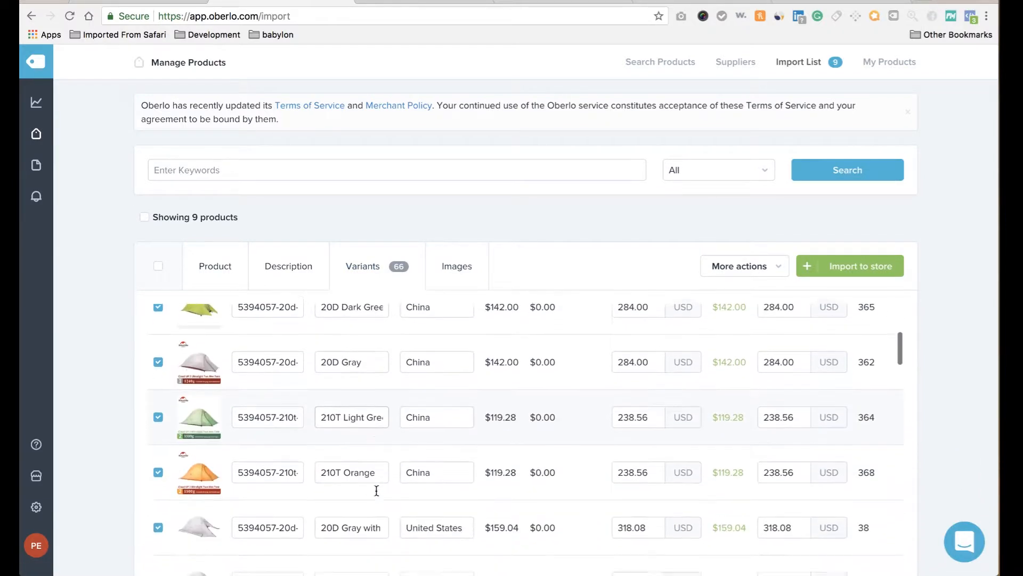
{"action": "scroll", "coordinate": [203, 538], "scroll_direction": "down", "scroll_amount": 6}
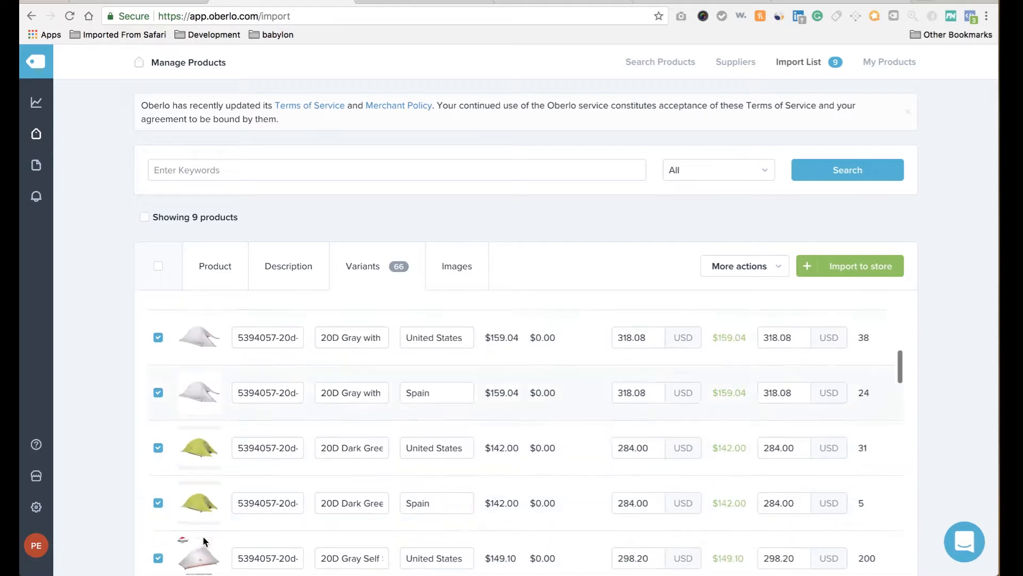
Add the orange, yellow-green and green tent photos to the listing's images.
{"action": "left_click", "coordinate": [457, 264]}
{"action": "scroll", "coordinate": [497, 394], "scroll_direction": "down", "scroll_amount": 2}
{"action": "scroll", "coordinate": [497, 394], "scroll_direction": "down", "scroll_amount": 1}
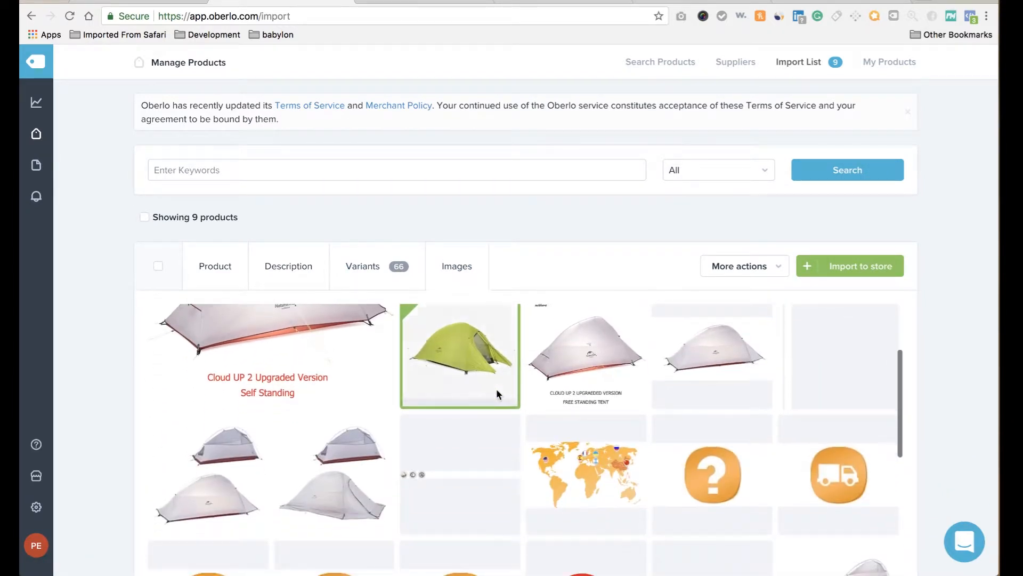
{"action": "mouse_move", "coordinate": [431, 559]}
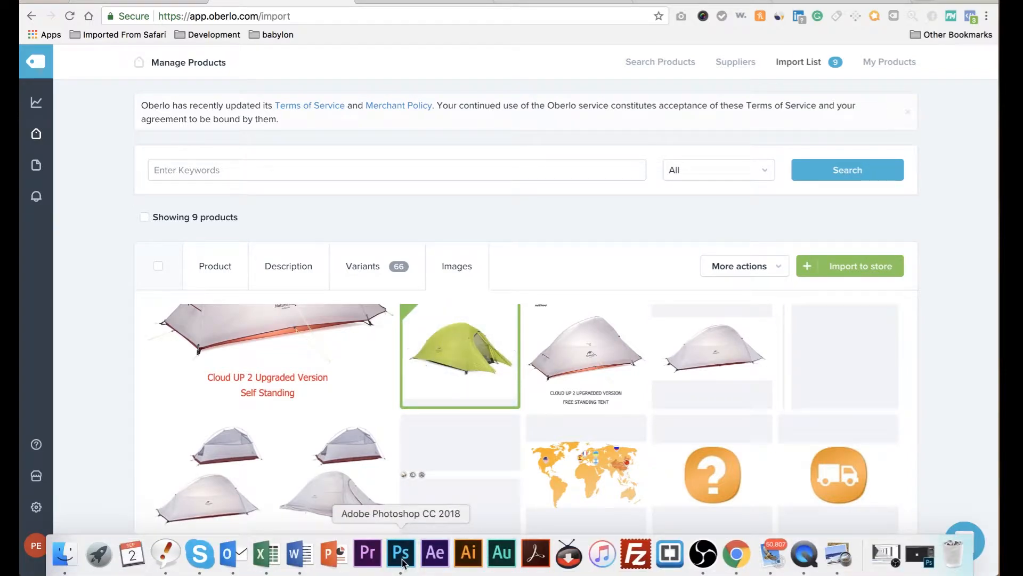
{"action": "scroll", "coordinate": [510, 457], "scroll_direction": "down", "scroll_amount": 1}
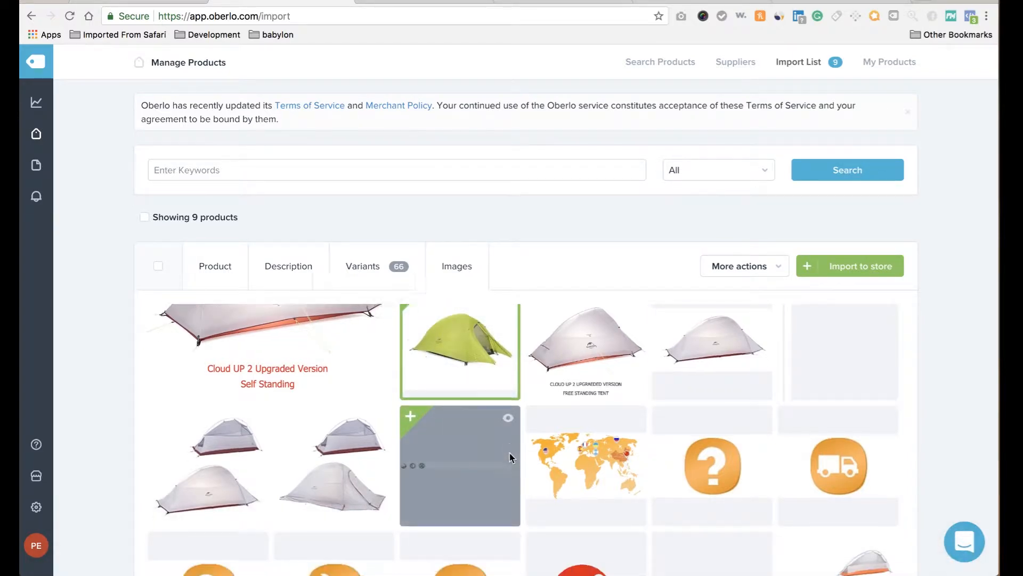
{"action": "scroll", "coordinate": [509, 457], "scroll_direction": "down", "scroll_amount": 5}
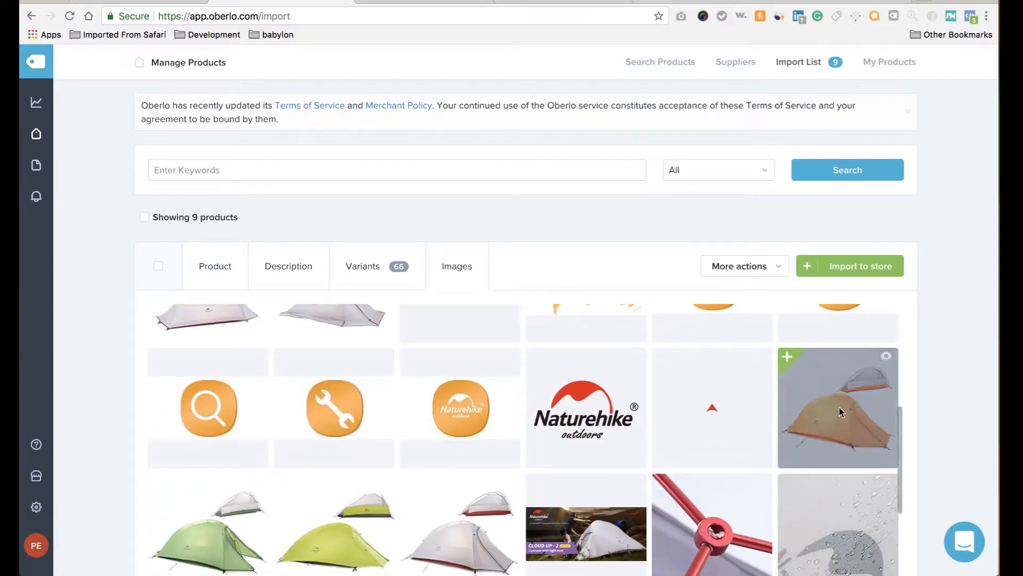
{"action": "left_click", "coordinate": [840, 410]}
{"action": "scroll", "coordinate": [591, 469], "scroll_direction": "down", "scroll_amount": 3}
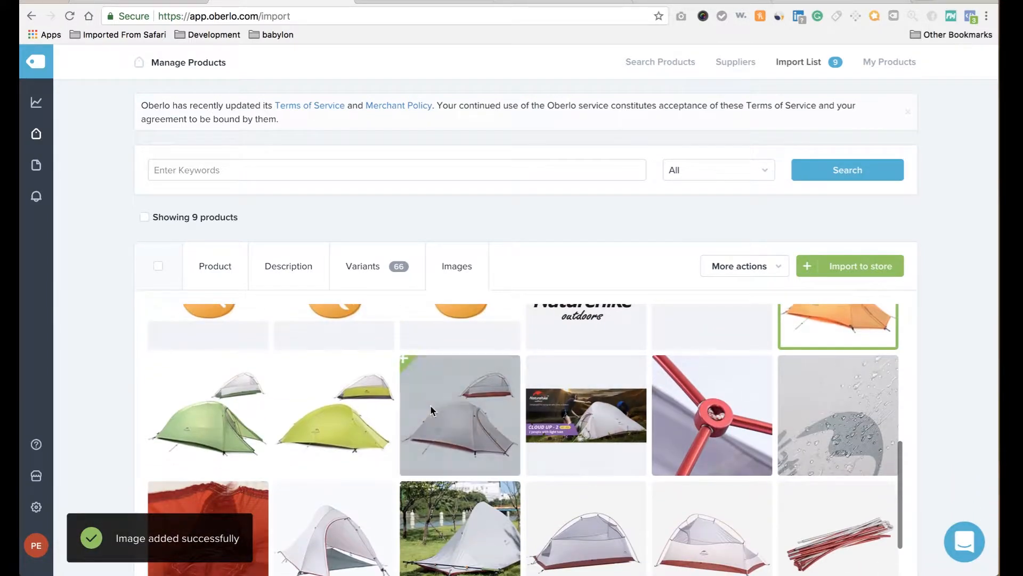
{"action": "left_click", "coordinate": [337, 410]}
{"action": "left_click", "coordinate": [216, 392]}
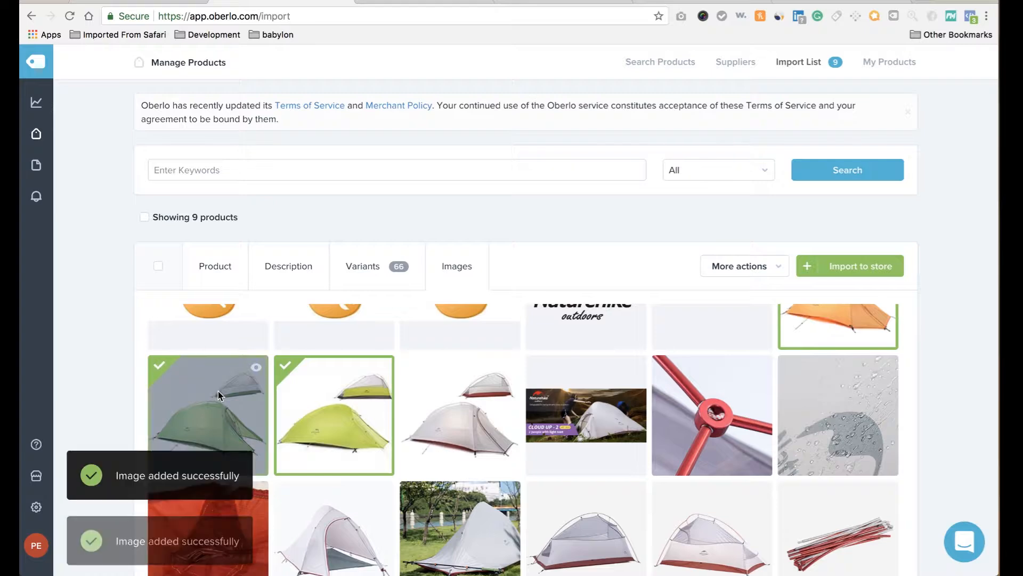
Add the riverside camping scene, a second landscape camp photo and the tent-on-grass photo.
{"action": "scroll", "coordinate": [482, 419], "scroll_direction": "down", "scroll_amount": 10}
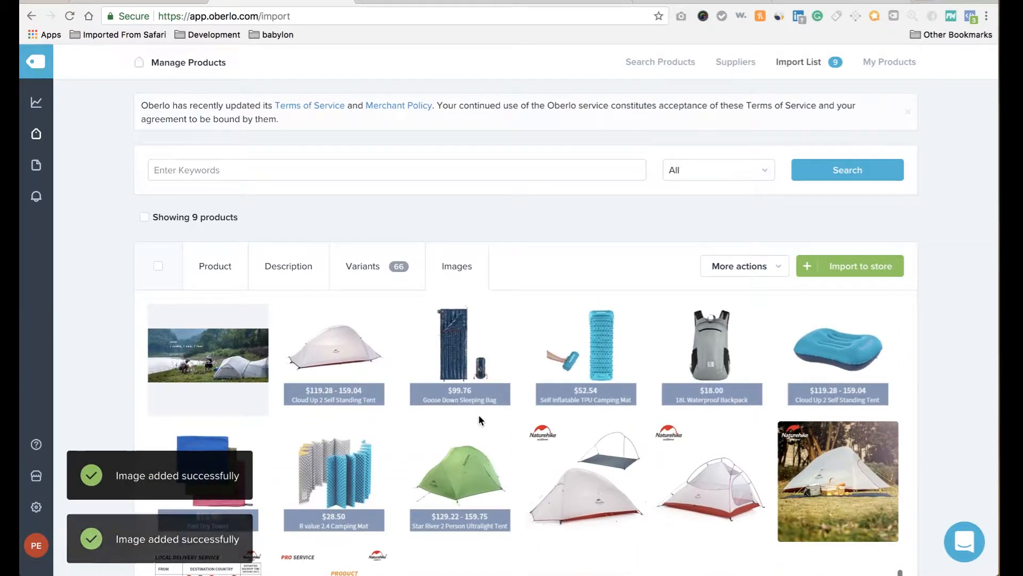
{"action": "scroll", "coordinate": [478, 420], "scroll_direction": "down", "scroll_amount": 3}
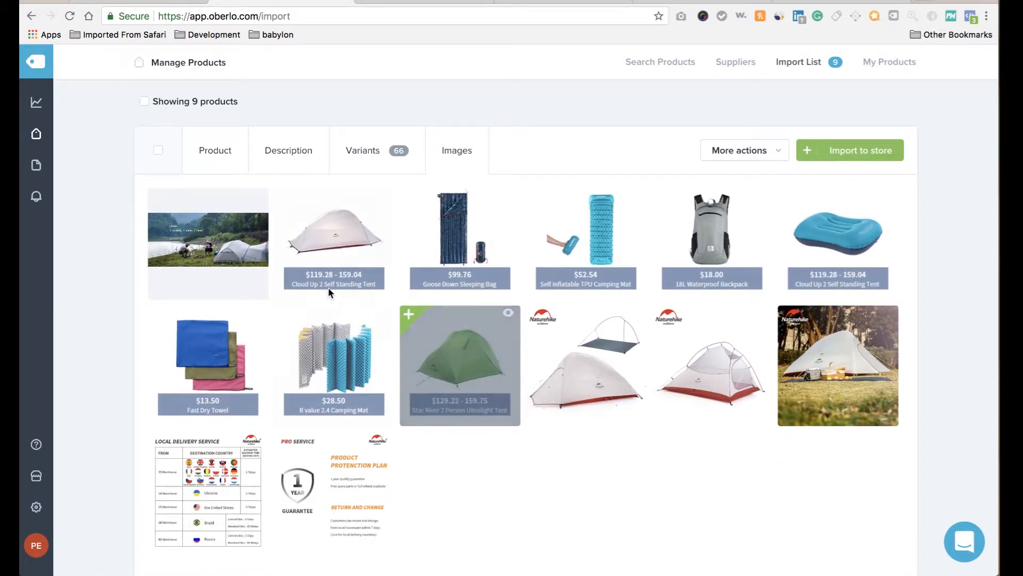
{"action": "left_click", "coordinate": [208, 243]}
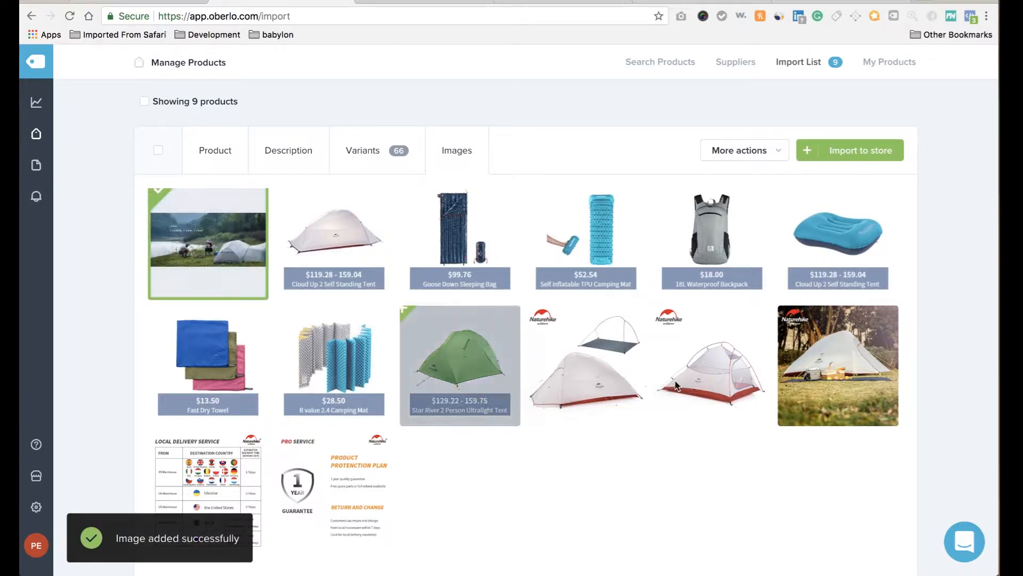
{"action": "scroll", "coordinate": [677, 445], "scroll_direction": "up", "scroll_amount": 5}
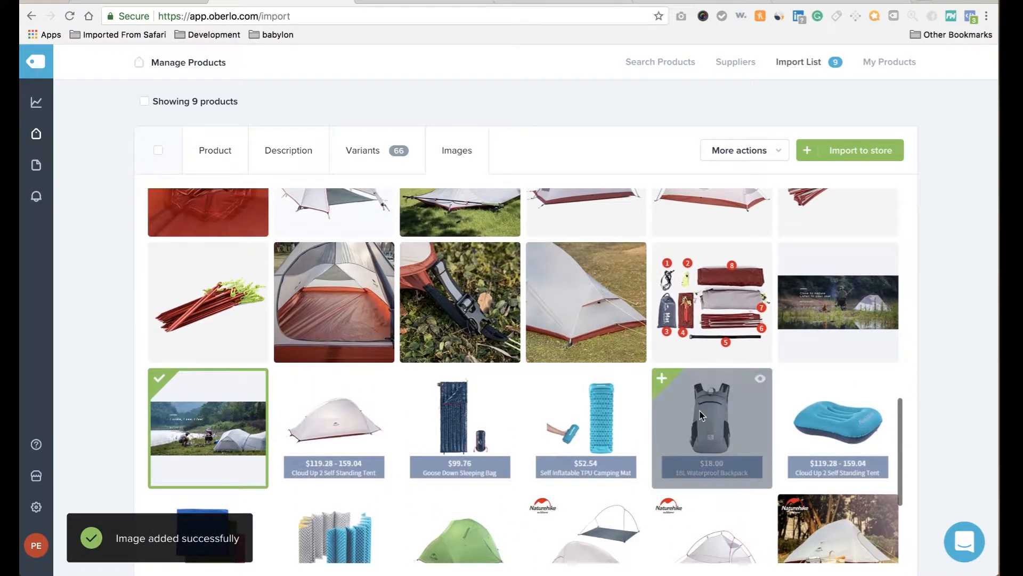
{"action": "left_click", "coordinate": [845, 315]}
{"action": "scroll", "coordinate": [845, 314], "scroll_direction": "up", "scroll_amount": 3}
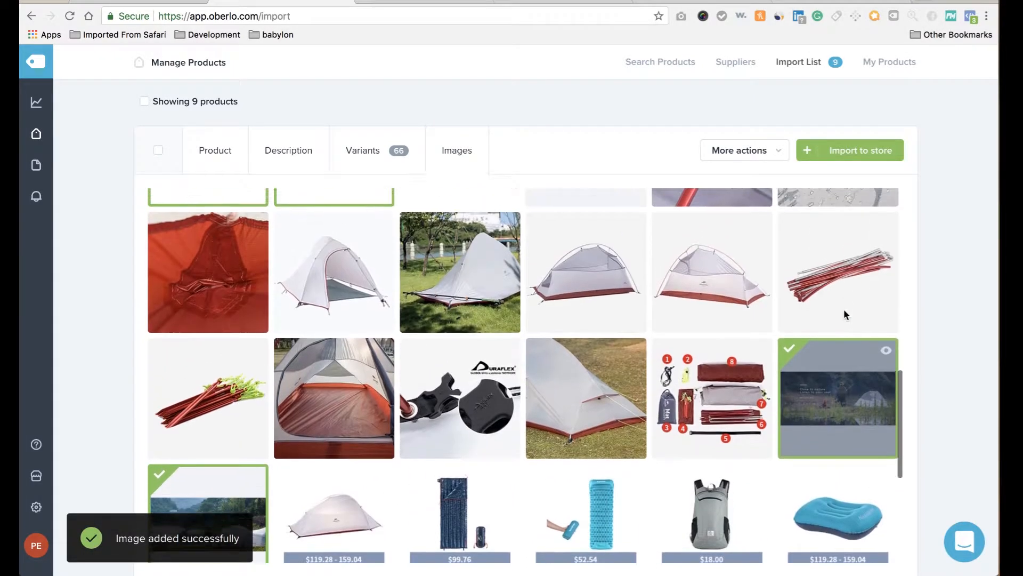
{"action": "scroll", "coordinate": [845, 315], "scroll_direction": "up", "scroll_amount": 3}
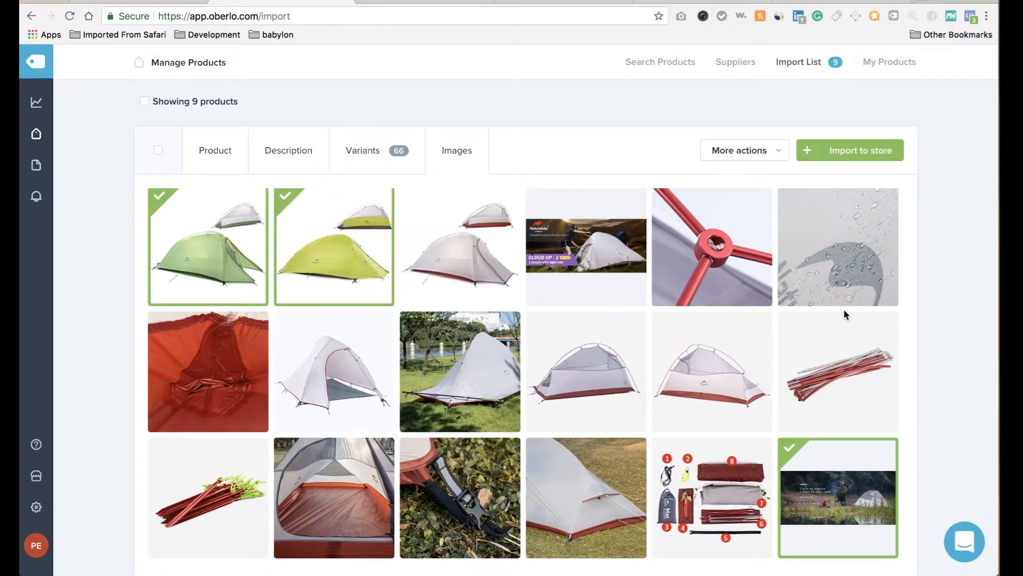
{"action": "left_click", "coordinate": [477, 373]}
{"action": "scroll", "coordinate": [477, 373], "scroll_direction": "up", "scroll_amount": 5}
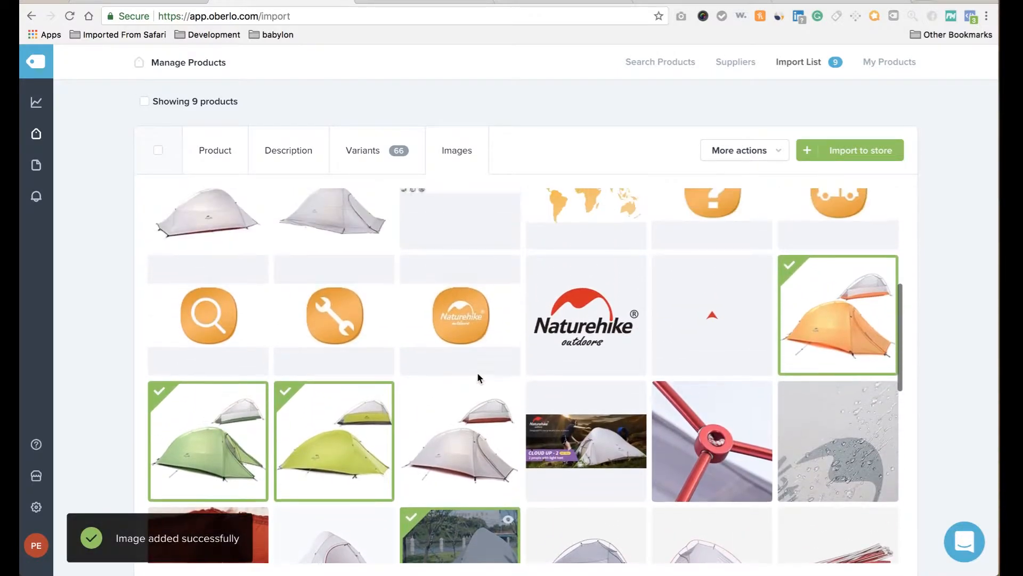
{"action": "scroll", "coordinate": [477, 373], "scroll_direction": "up", "scroll_amount": 8}
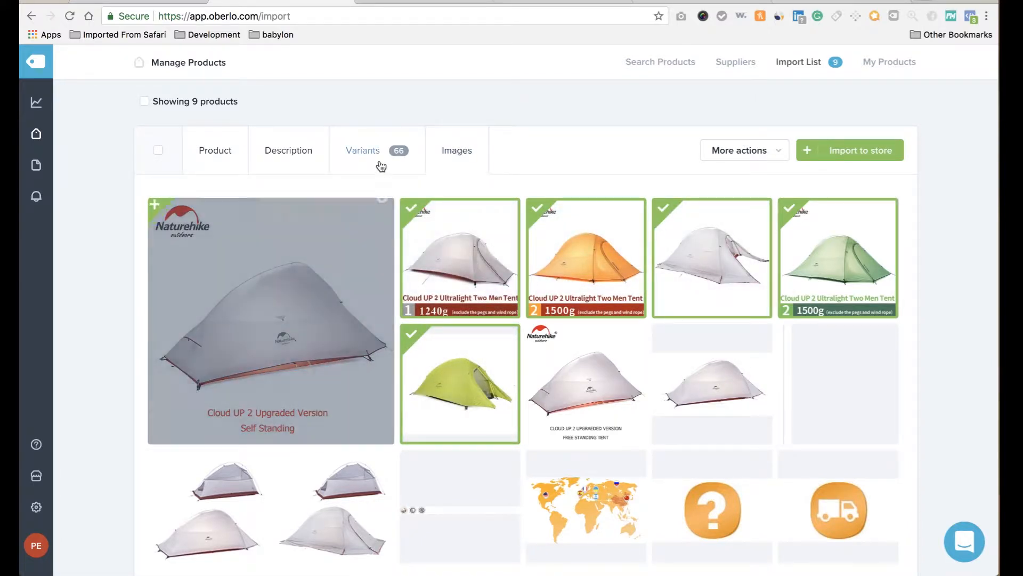
Set the price of every Naturehike tent variant to 299.99.
{"action": "left_click", "coordinate": [378, 156]}
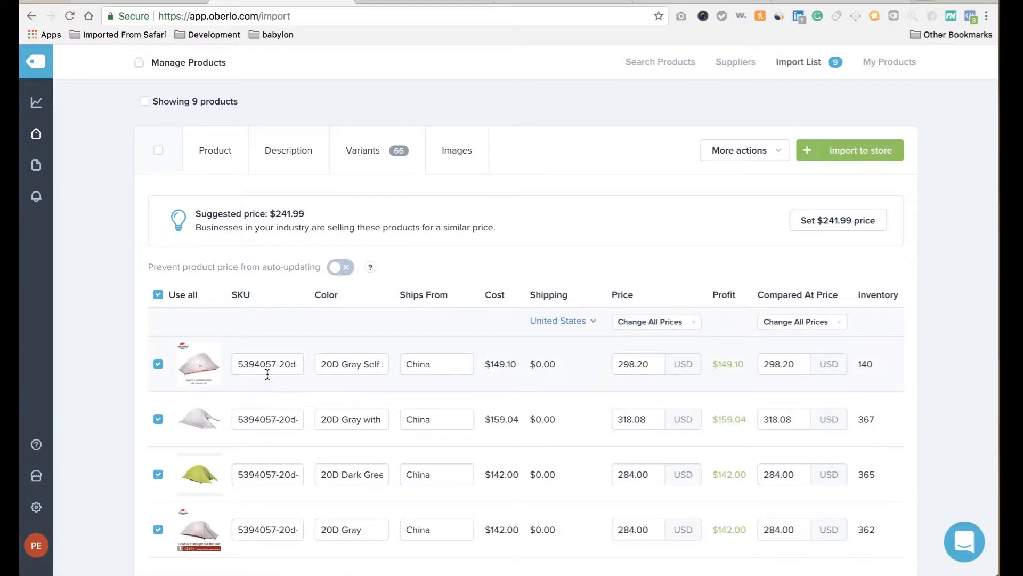
{"action": "left_click", "coordinate": [691, 324]}
{"action": "left_click", "coordinate": [682, 348]}
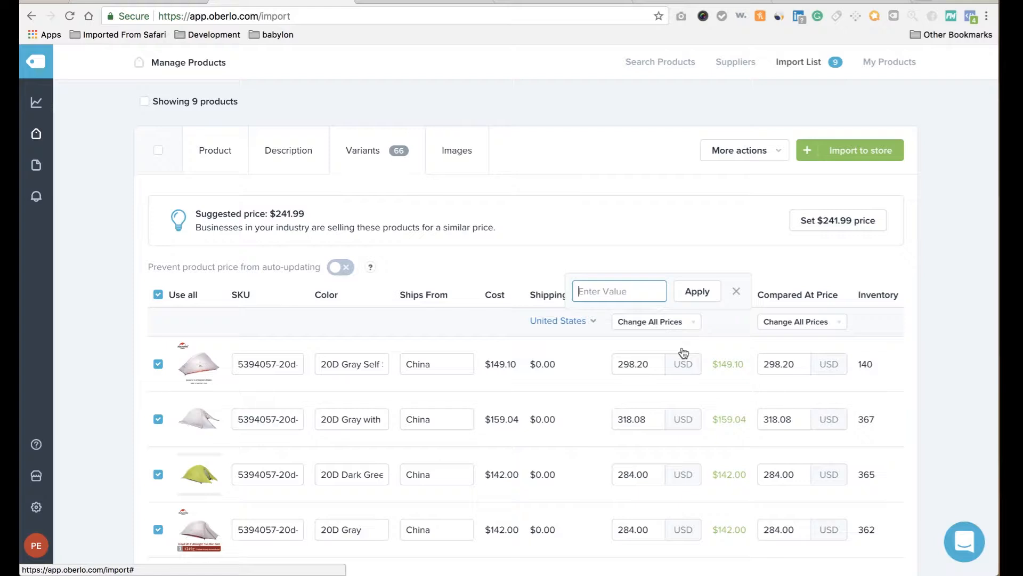
{"action": "type", "text": "299.99"}
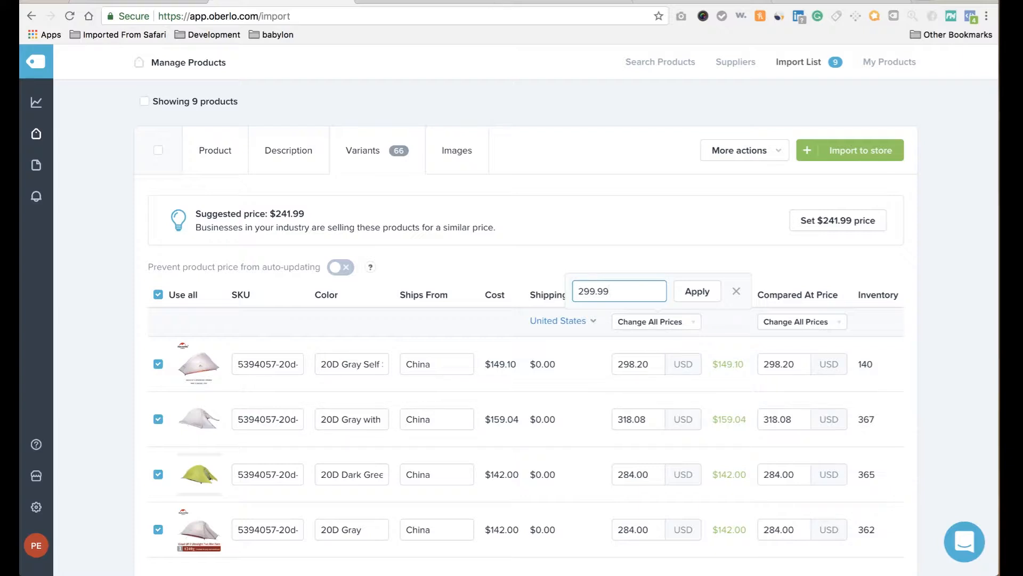
{"action": "left_click", "coordinate": [695, 292]}
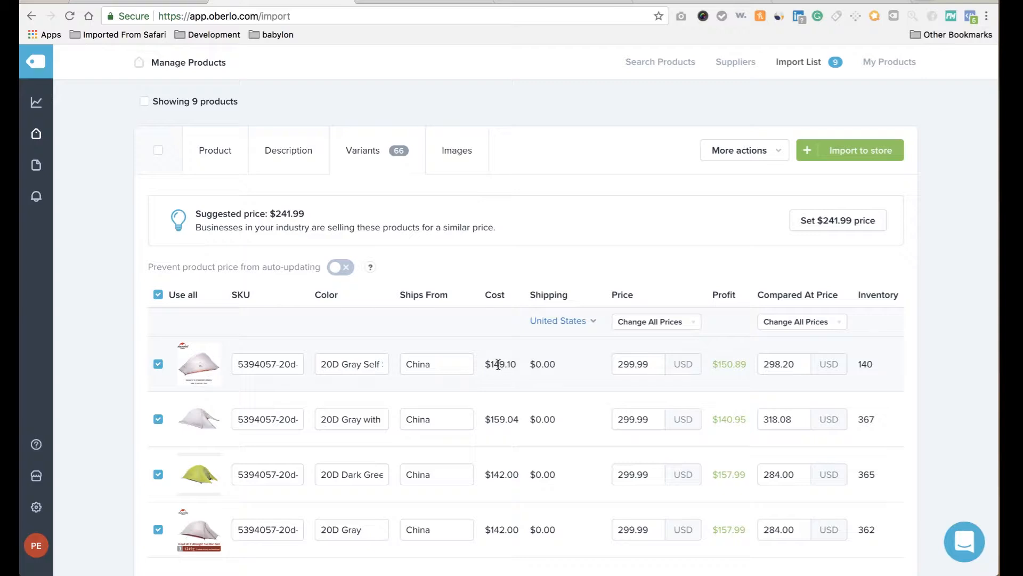
Give all tent variants a 349.99 compared-at price and show the product description.
{"action": "left_click", "coordinate": [814, 323]}
{"action": "left_click", "coordinate": [822, 347]}
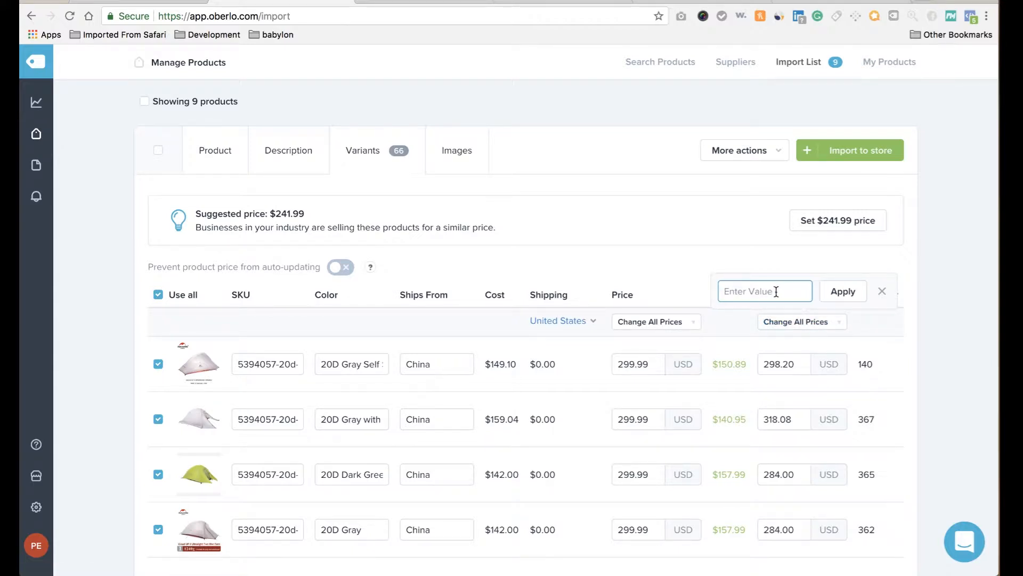
{"action": "type", "text": "349.99"}
{"action": "left_click", "coordinate": [839, 293]}
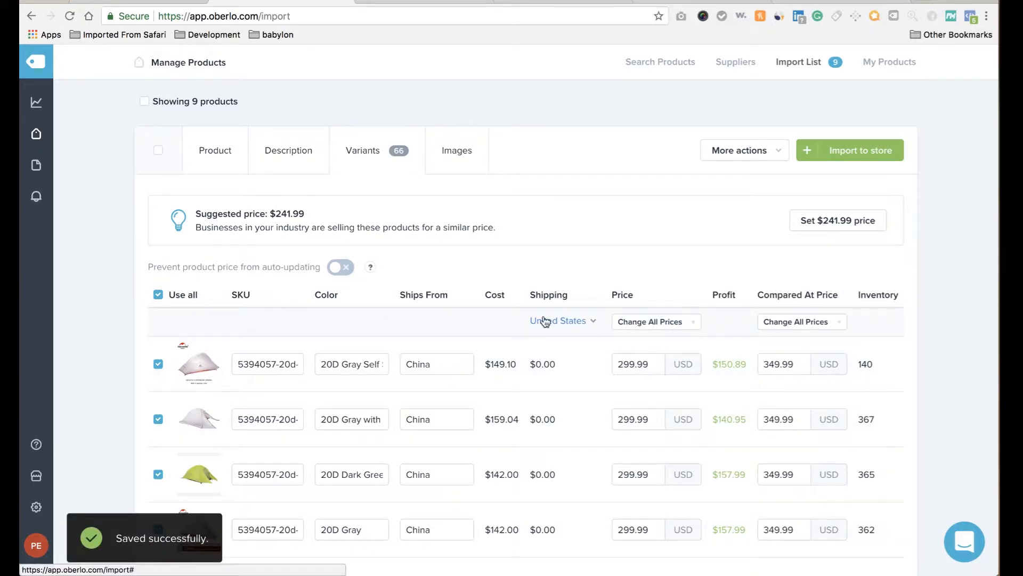
{"action": "left_click", "coordinate": [277, 156]}
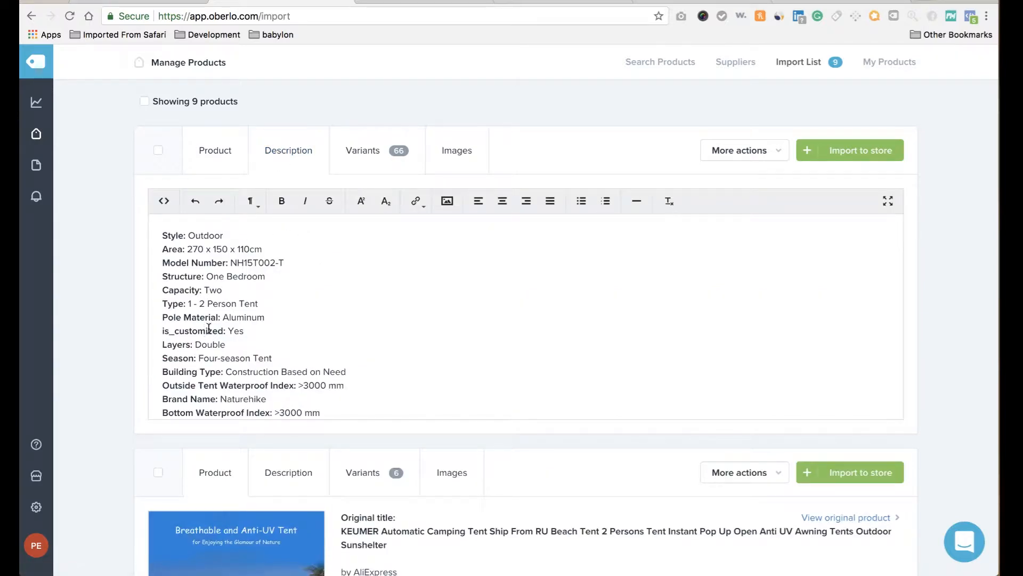
Delete the 'Brand Name: Naturehike' line, keeping the other specifications in the description.
{"action": "triple_click", "coordinate": [206, 398]}
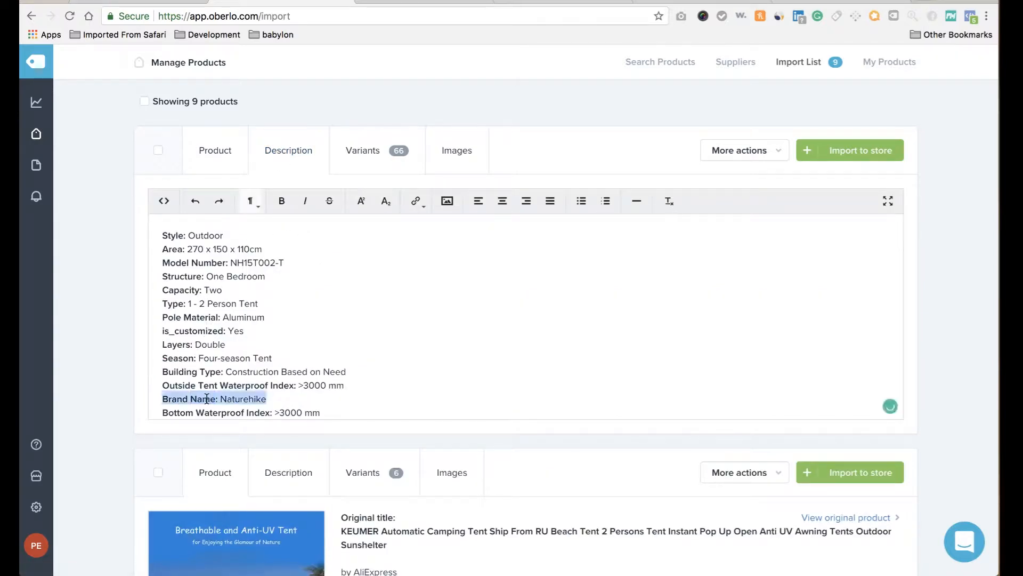
{"action": "key", "text": "BackSpace"}
{"action": "scroll", "coordinate": [217, 369], "scroll_direction": "down", "scroll_amount": 5}
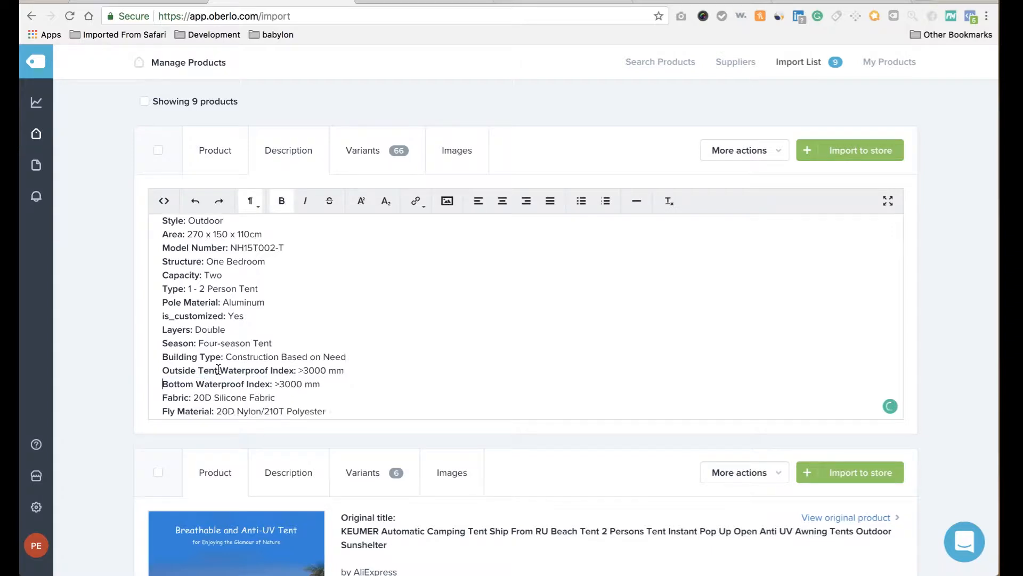
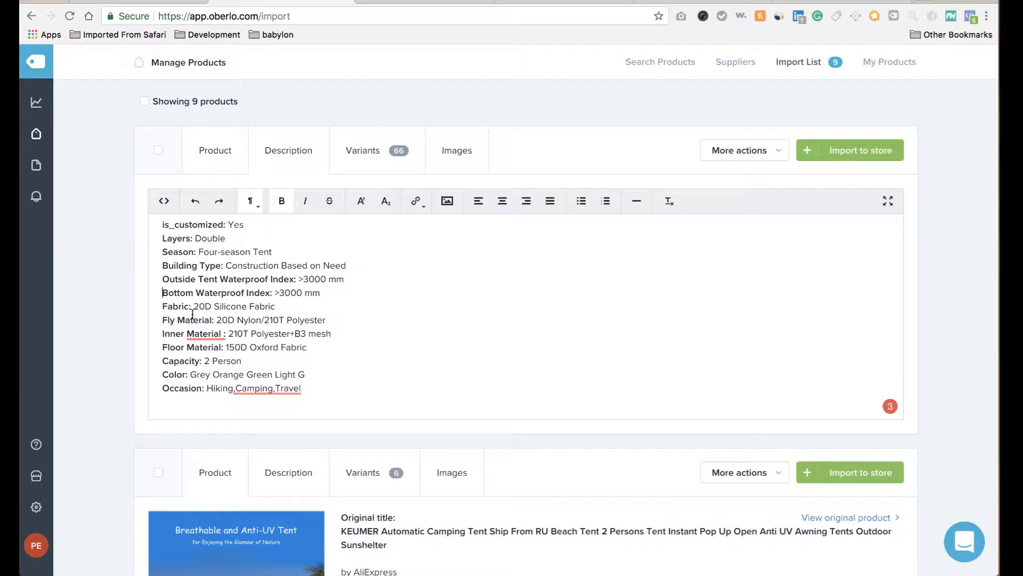
Delete the Model Number and is_customized lines and make the tent's Capacity read Two People.
{"action": "scroll", "coordinate": [192, 311], "scroll_direction": "up", "scroll_amount": 5}
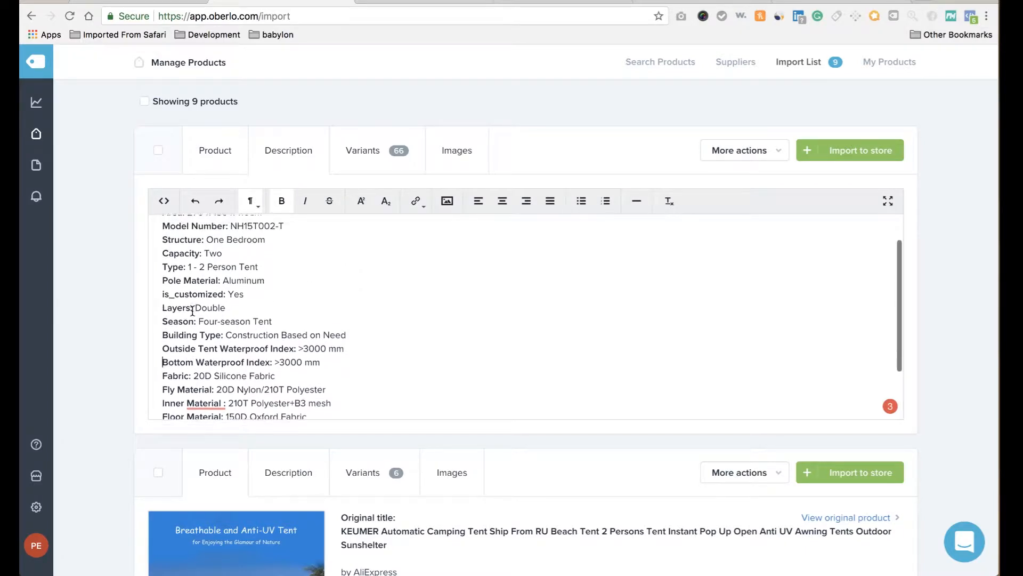
{"action": "scroll", "coordinate": [193, 311], "scroll_direction": "up", "scroll_amount": 1}
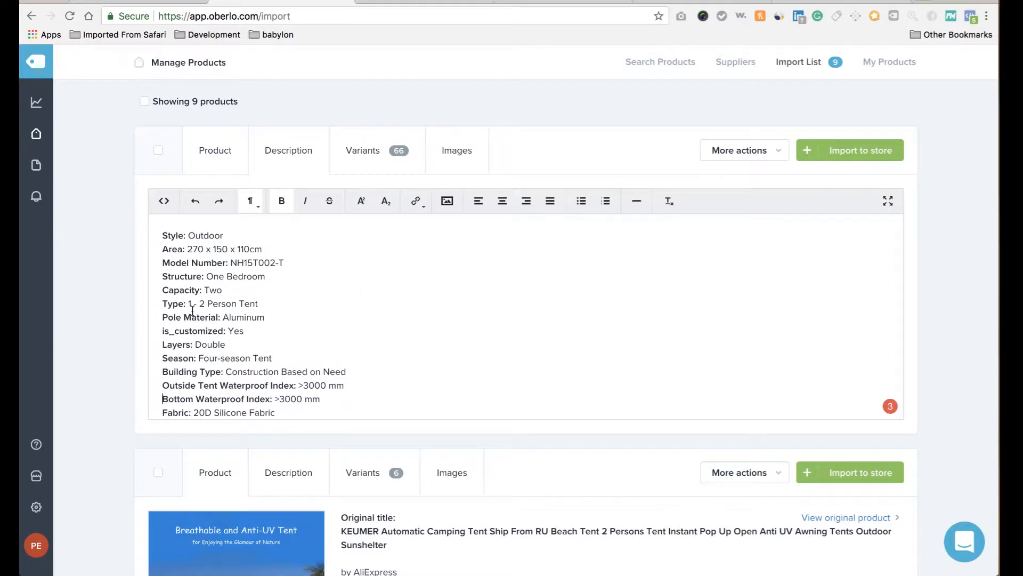
{"action": "triple_click", "coordinate": [203, 260]}
{"action": "key", "text": "BackSpace"}
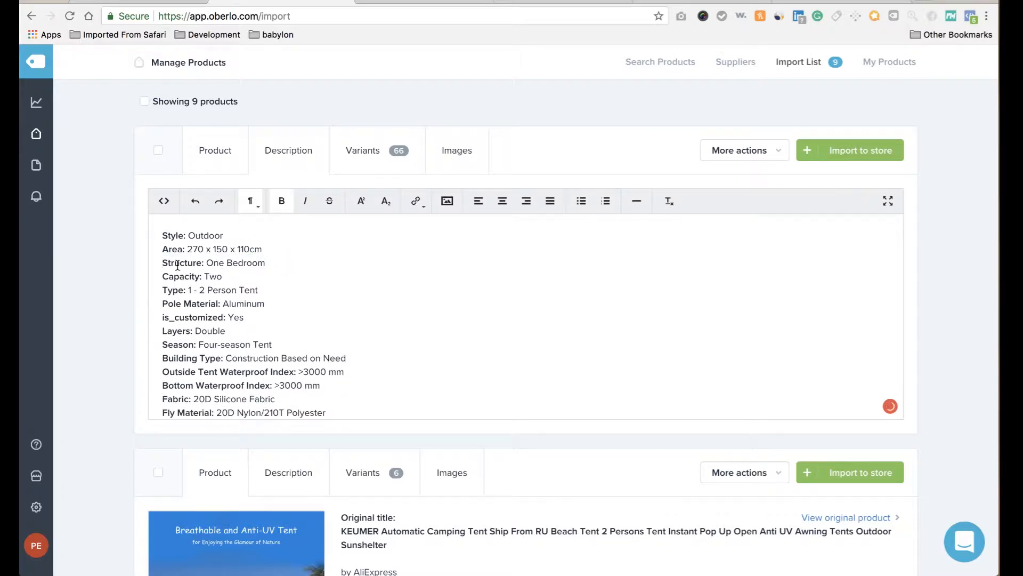
{"action": "left_click", "coordinate": [225, 275]}
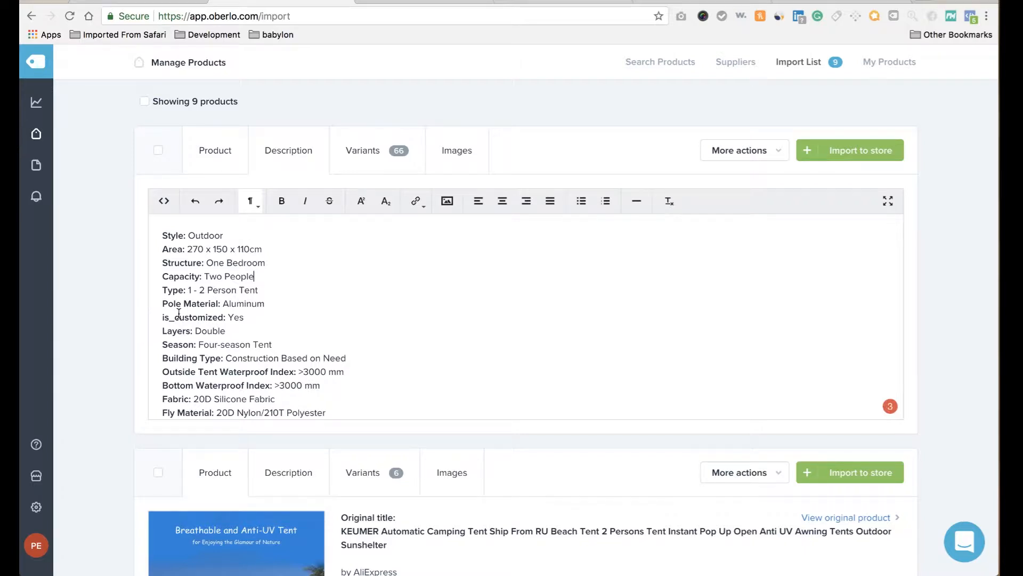
{"action": "left_click", "coordinate": [223, 317]}
{"action": "triple_click", "coordinate": [223, 316]}
{"action": "key", "text": "BackSpace"}
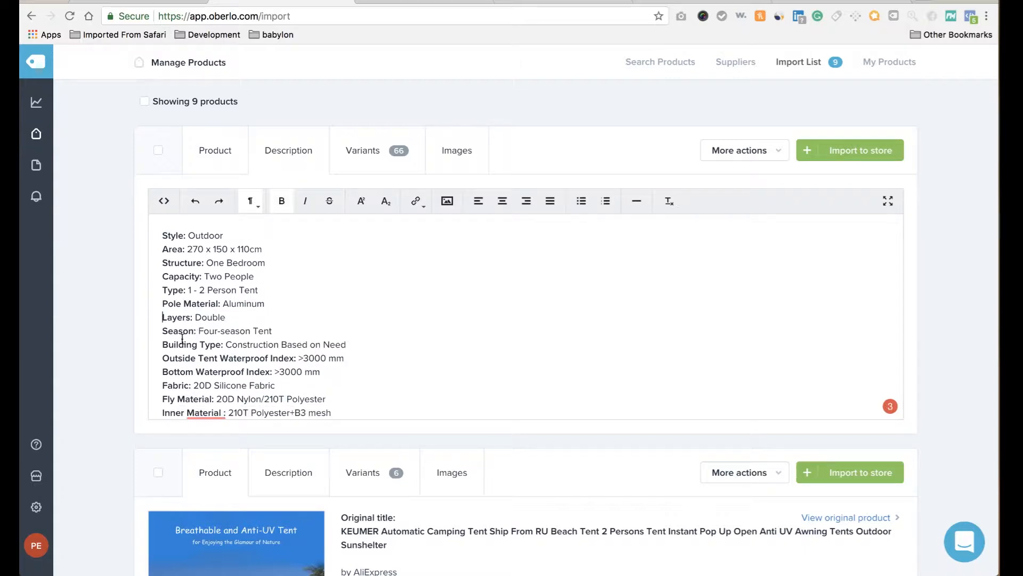
Fix the spacing in Inner Material and before Camping and Travel in the Occasion line.
{"action": "scroll", "coordinate": [250, 336], "scroll_direction": "down", "scroll_amount": 3}
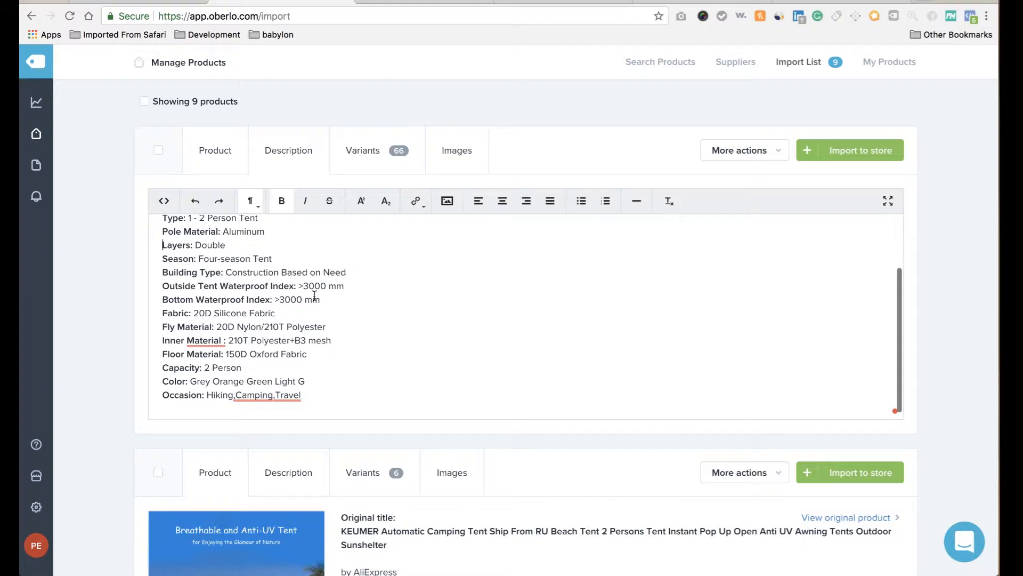
{"action": "mouse_move", "coordinate": [217, 341]}
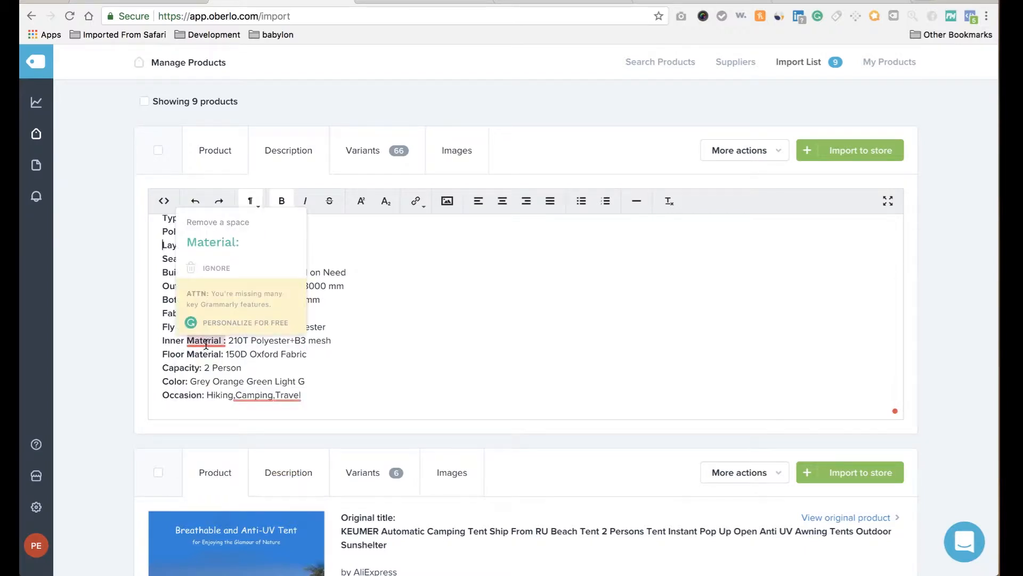
{"action": "left_click", "coordinate": [232, 250]}
{"action": "mouse_move", "coordinate": [255, 395]}
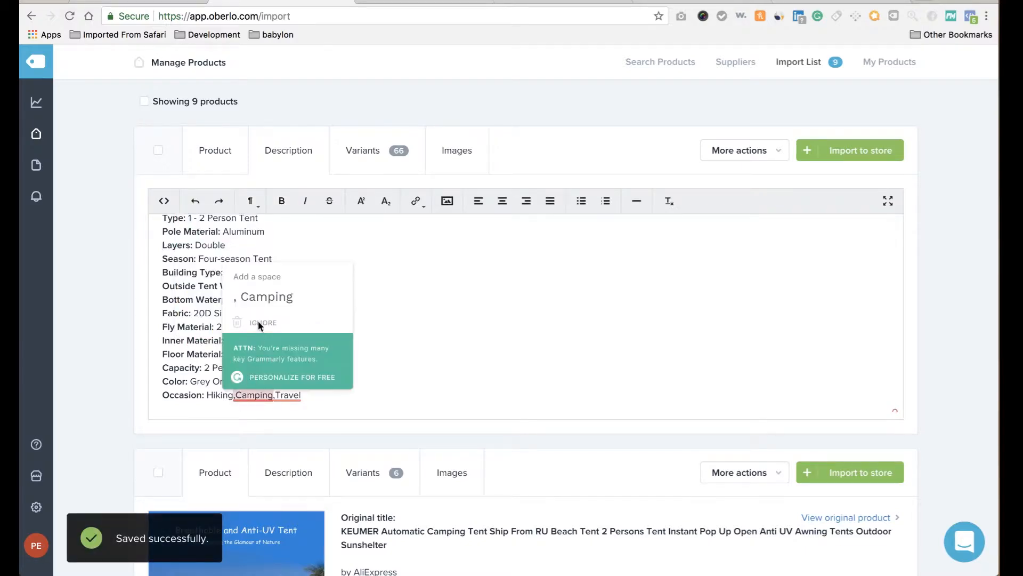
{"action": "left_click", "coordinate": [263, 296]}
{"action": "mouse_move", "coordinate": [290, 395]}
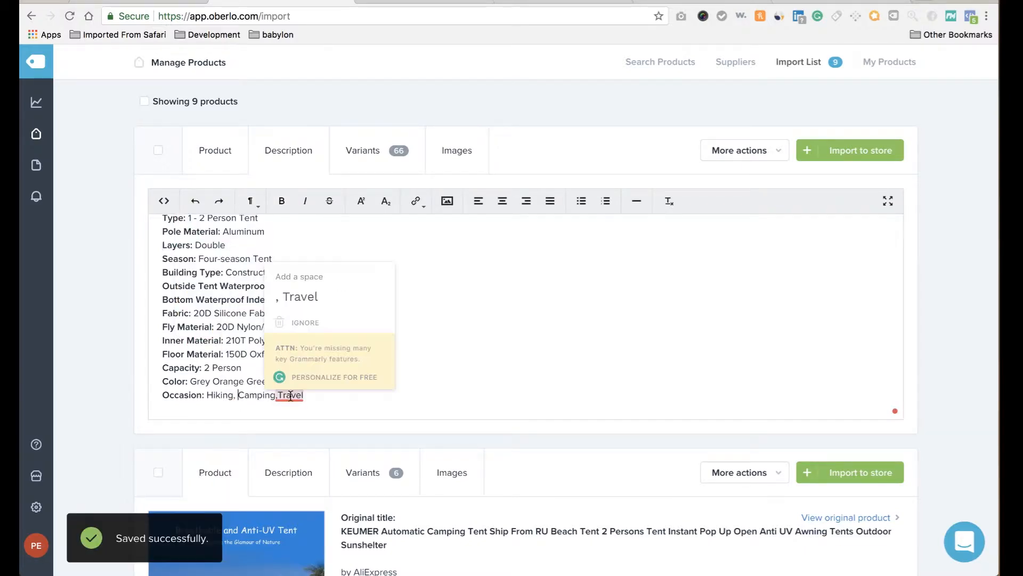
{"action": "left_click", "coordinate": [312, 296]}
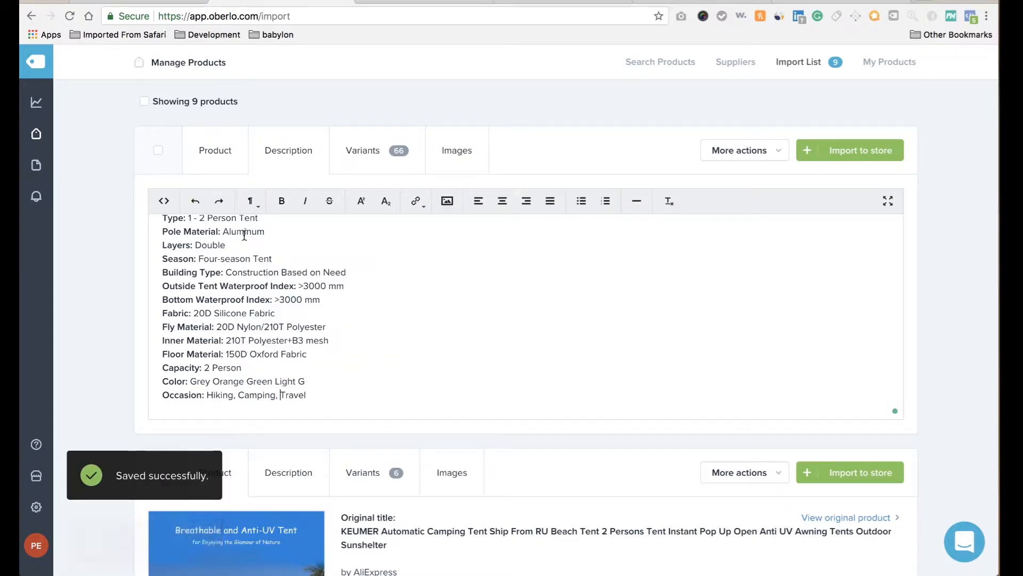
{"action": "left_click", "coordinate": [215, 160]}
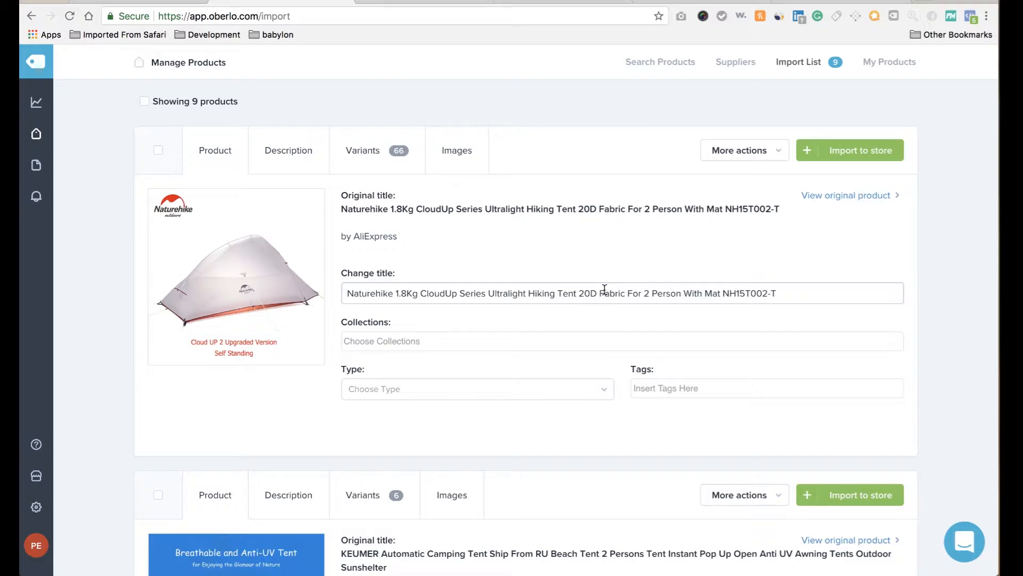
Trim the tent title to 'Ultralight Hiking Tent For 2 People With Mat' and import it to the store.
{"action": "double_click", "coordinate": [393, 293]}
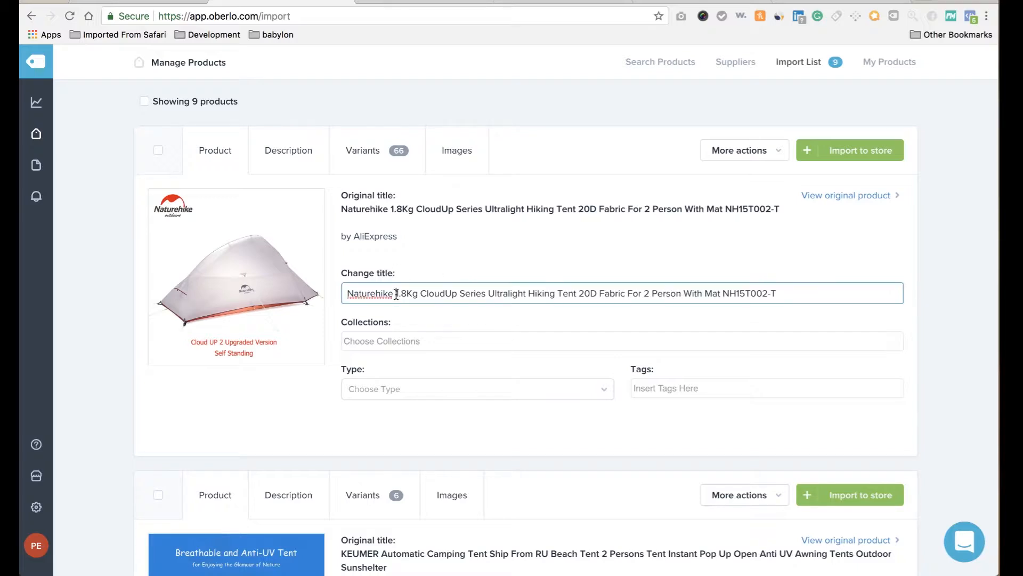
{"action": "key", "text": "BackSpace"}
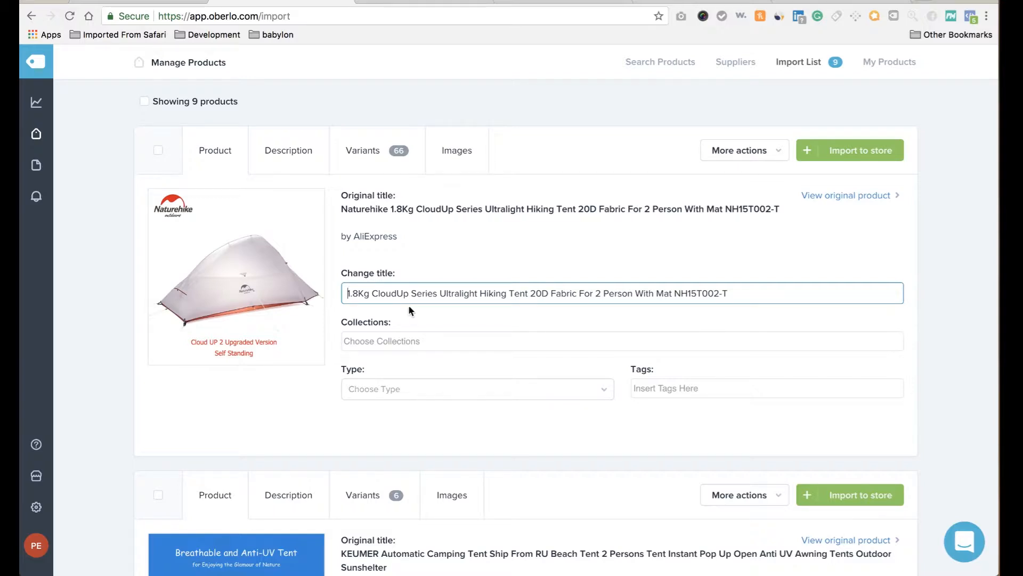
{"action": "left_click", "coordinate": [441, 291], "text": "shift"}
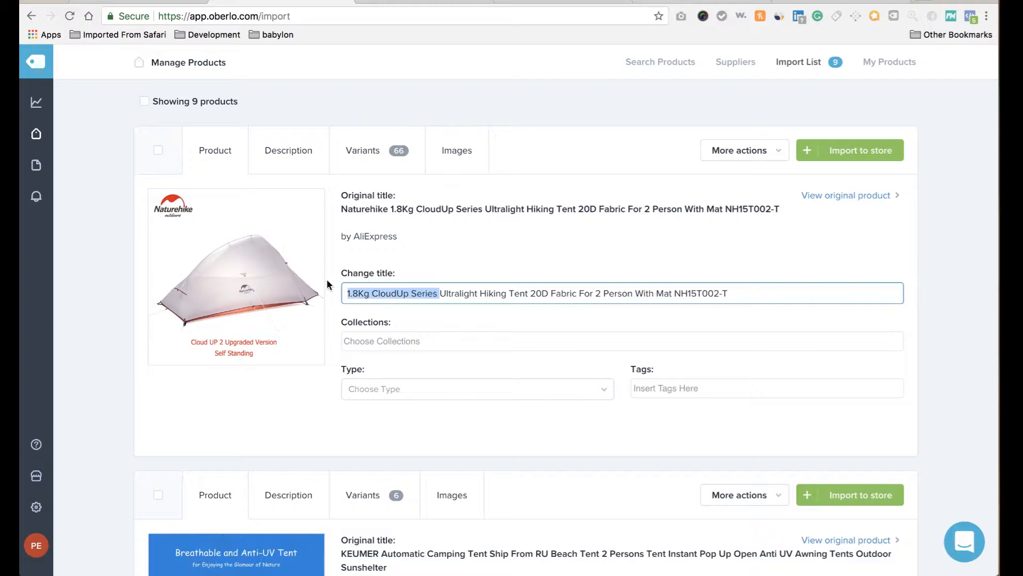
{"action": "key", "text": "BackSpace"}
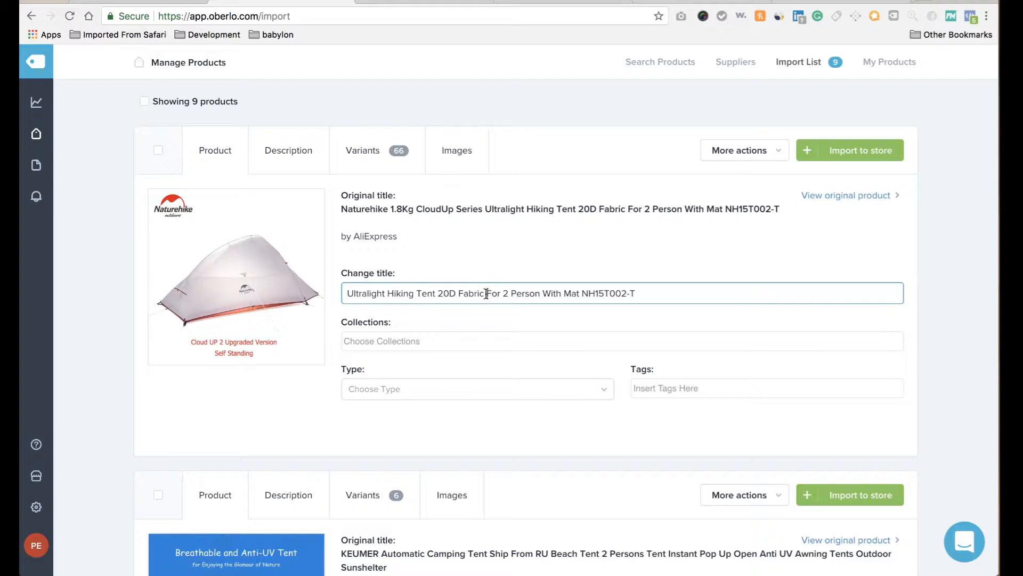
{"action": "left_click_drag", "start_coordinate": [486, 294], "coordinate": [439, 288]}
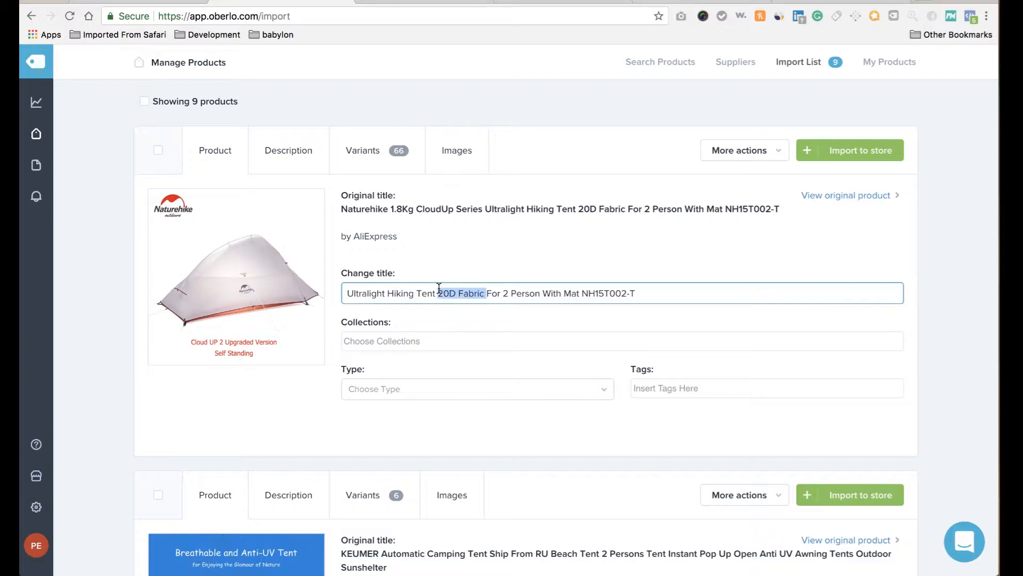
{"action": "key", "text": "BackSpace"}
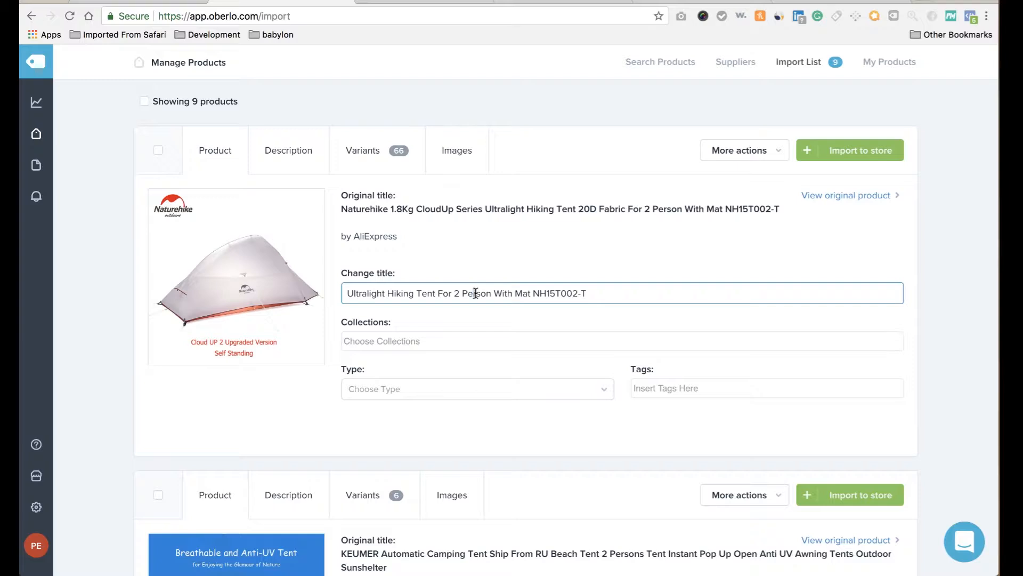
{"action": "left_click_drag", "start_coordinate": [474, 293], "coordinate": [485, 293]}
{"action": "type", "text": "ople"}
{"action": "left_click_drag", "start_coordinate": [533, 293], "coordinate": [737, 344]}
{"action": "key", "text": "BackSpace"}
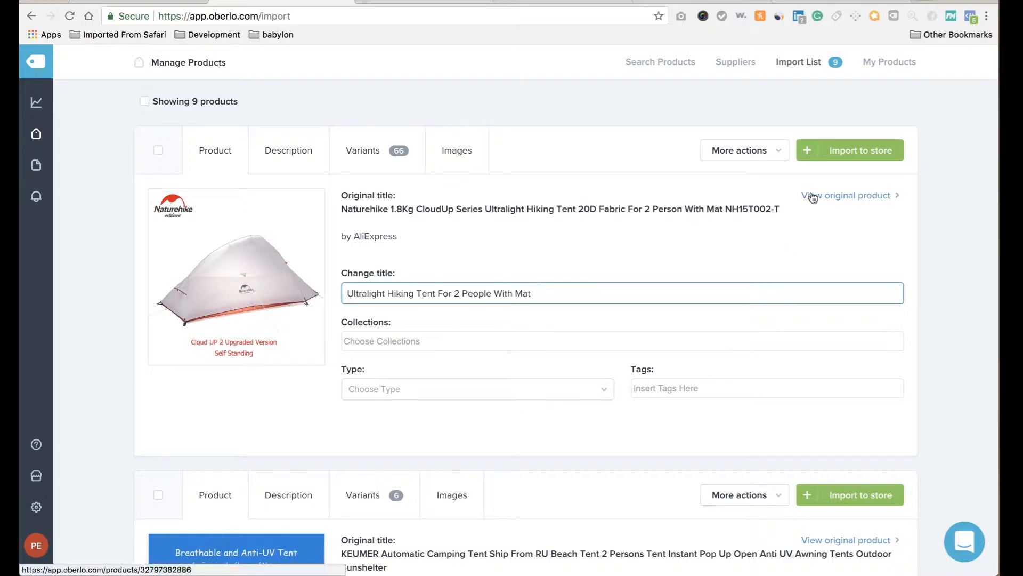
{"action": "left_click", "coordinate": [859, 153]}
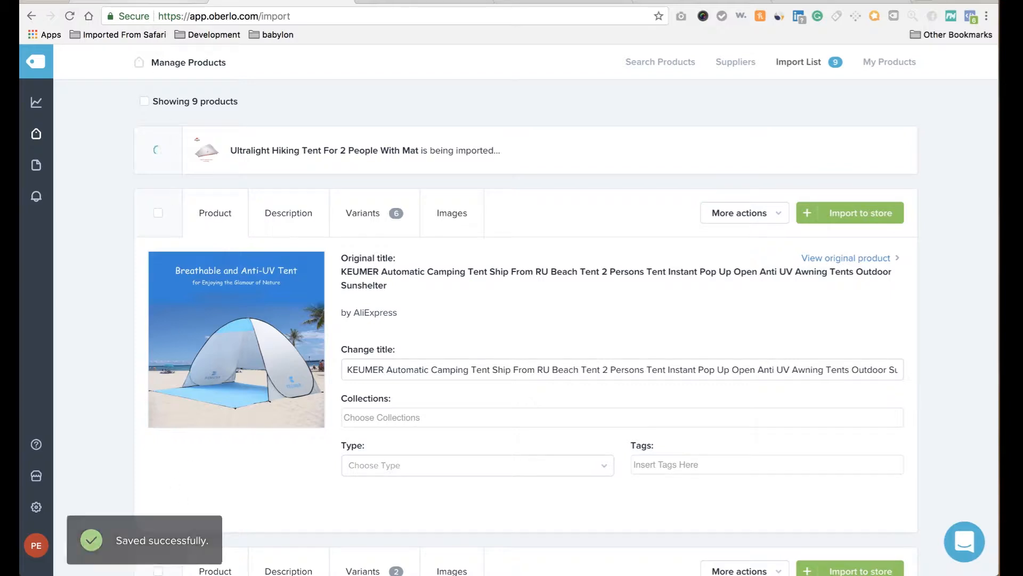
Check the Shopify products list for the new tent, then return to Oberlo's import list.
{"action": "left_click", "coordinate": [147, 2]}
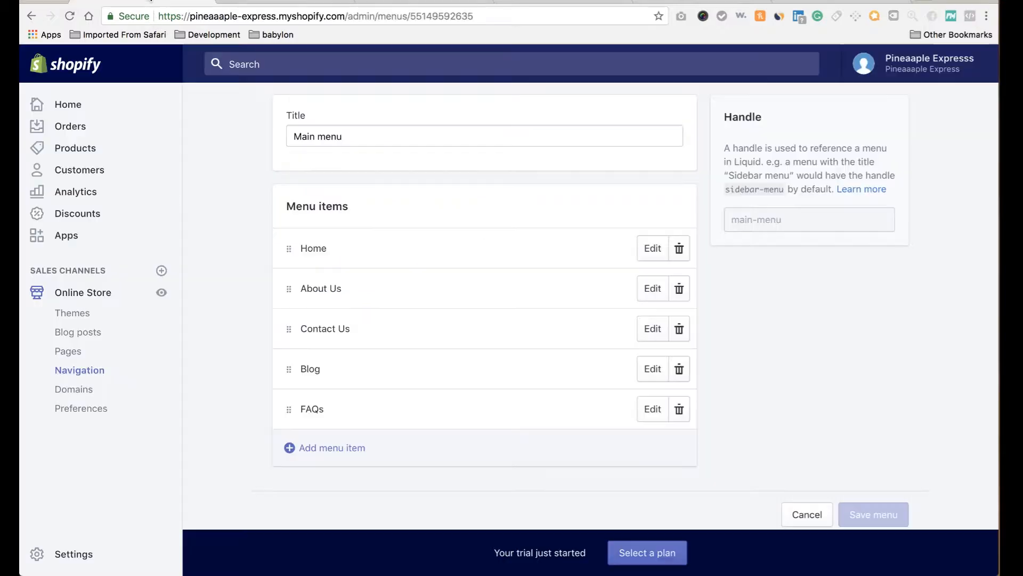
{"action": "left_click", "coordinate": [62, 151]}
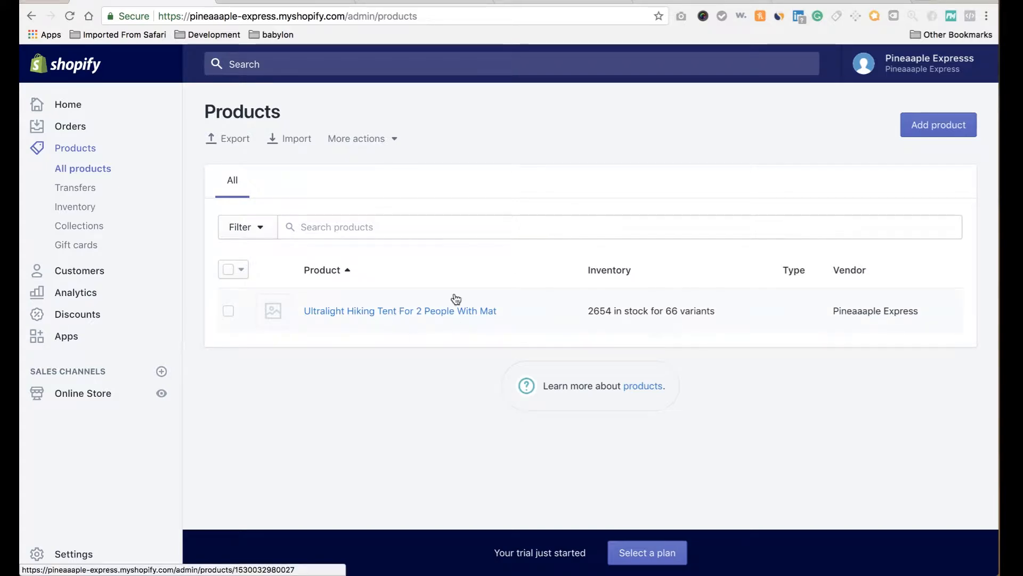
{"action": "left_click", "coordinate": [288, 2]}
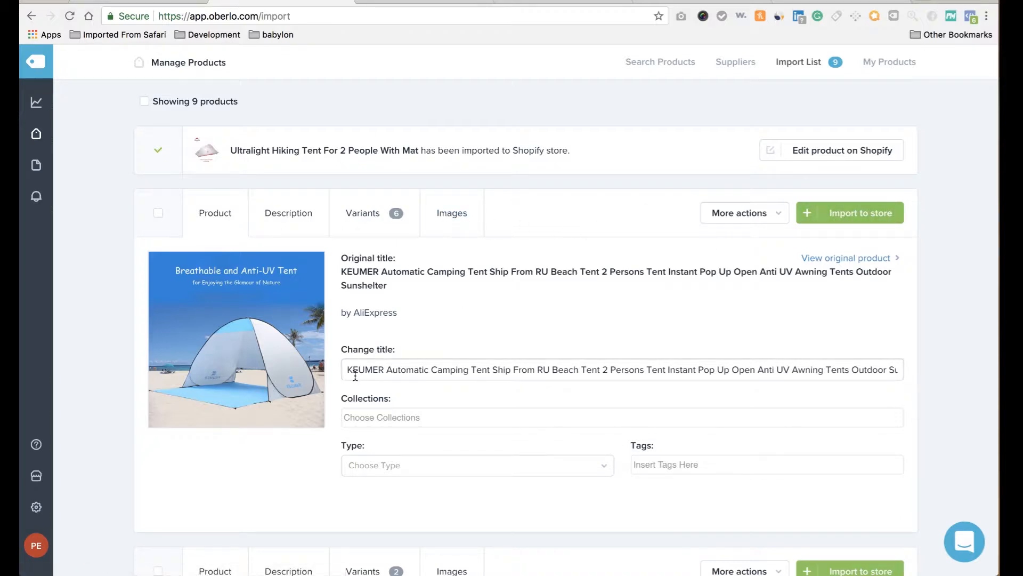
Cut KEUMER, 'Ship From RU Beach Tent', the leading tent words and 'Tents Outdoor Sunshelter' from the title.
{"action": "left_click_drag", "start_coordinate": [386, 369], "coordinate": [298, 363]}
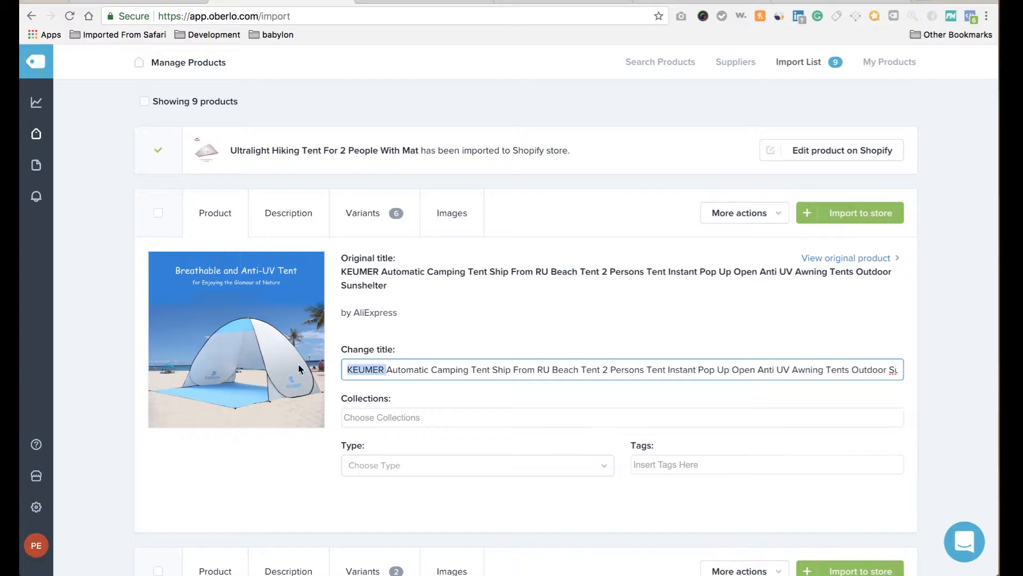
{"action": "key", "text": "BackSpace"}
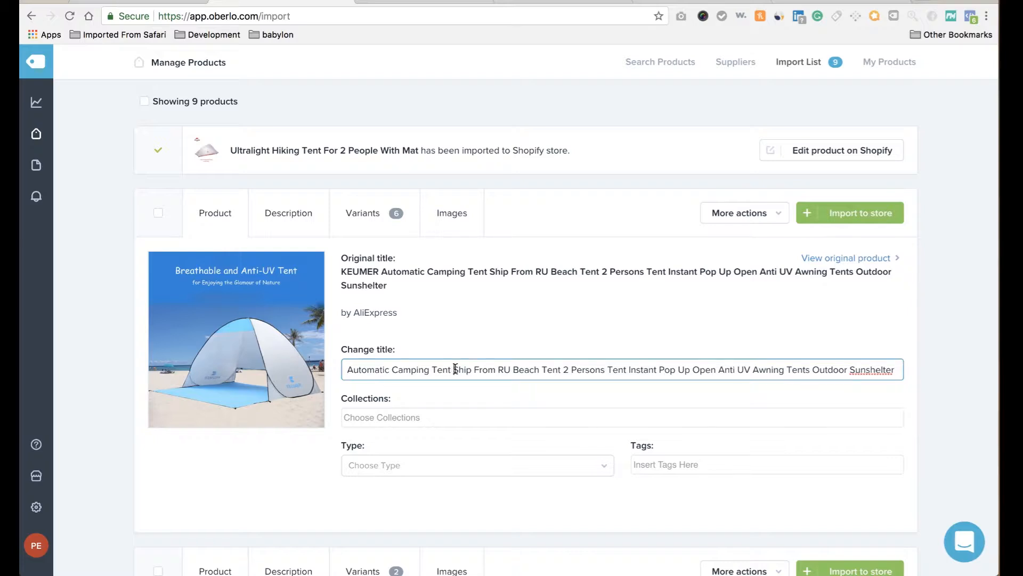
{"action": "left_click_drag", "start_coordinate": [456, 369], "coordinate": [545, 368]}
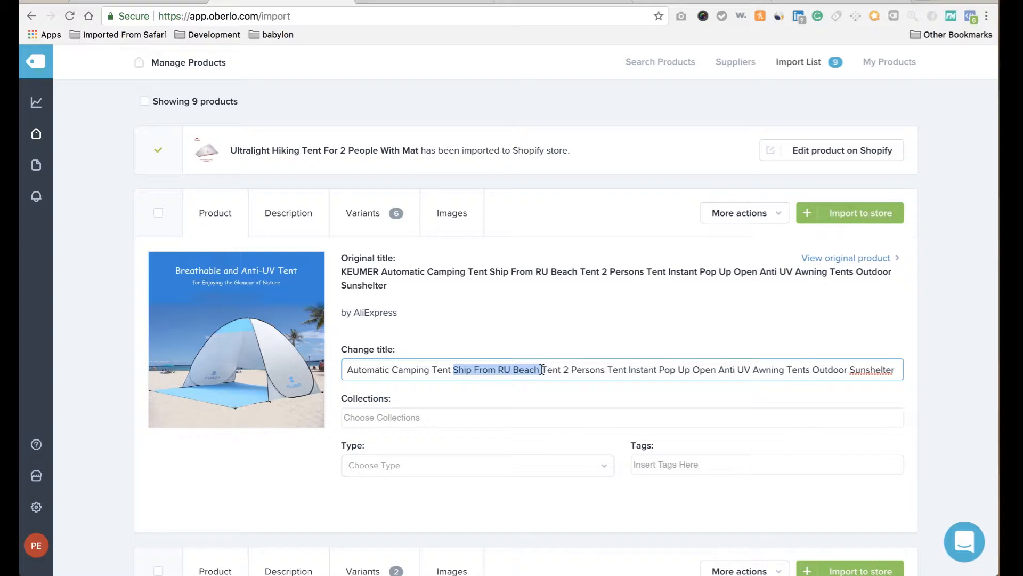
{"action": "left_click_drag", "start_coordinate": [541, 369], "coordinate": [560, 368]}
{"action": "key", "text": "BackSpace"}
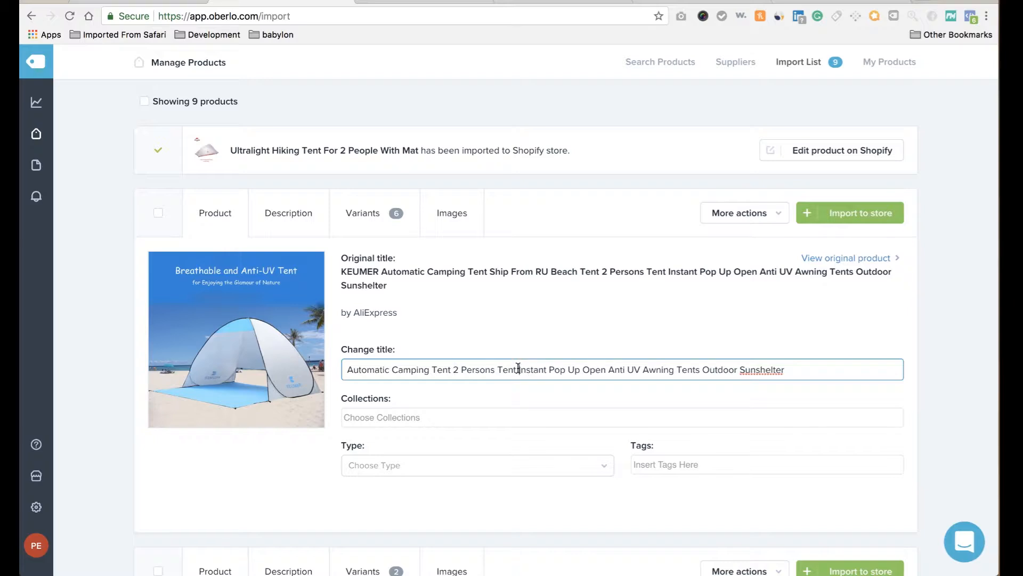
{"action": "left_click_drag", "start_coordinate": [518, 368], "coordinate": [344, 369]}
{"action": "key", "text": "BackSpace"}
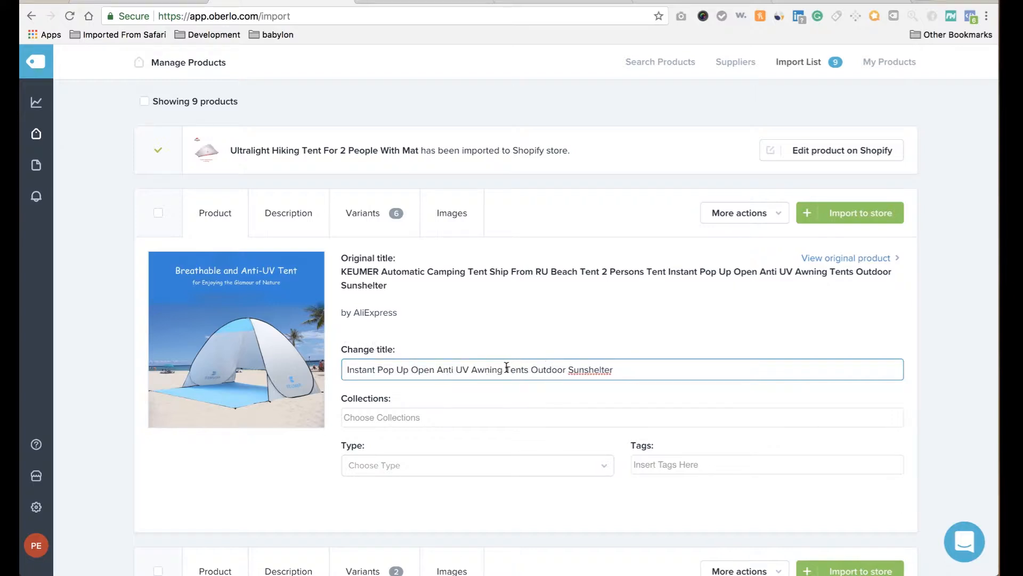
{"action": "left_click_drag", "start_coordinate": [505, 369], "coordinate": [746, 469]}
{"action": "key", "text": "BackSpace"}
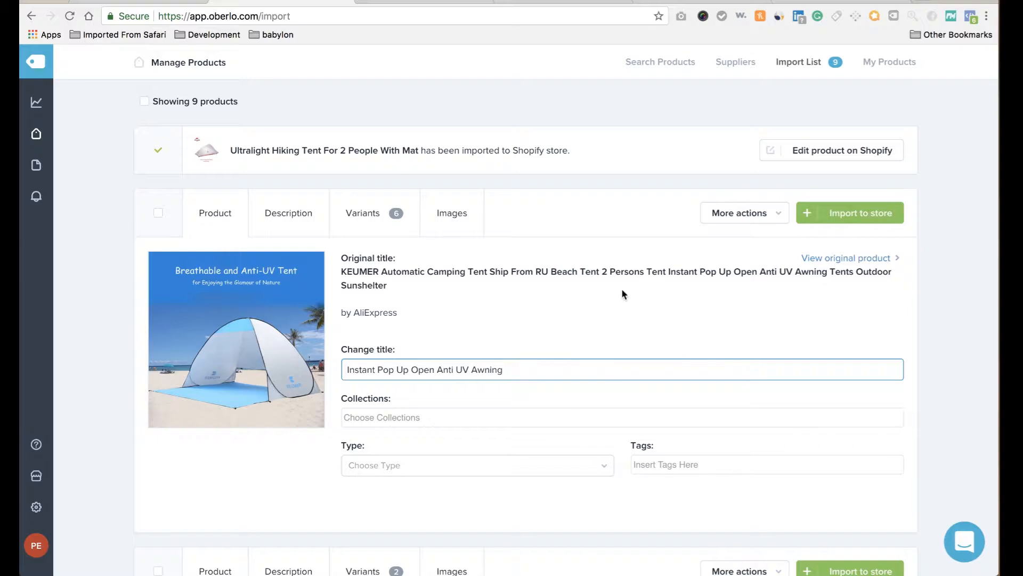
Delete the Brand Name: KEUMER and is_customized: Yes lines from the beach tent description.
{"action": "left_click", "coordinate": [290, 213]}
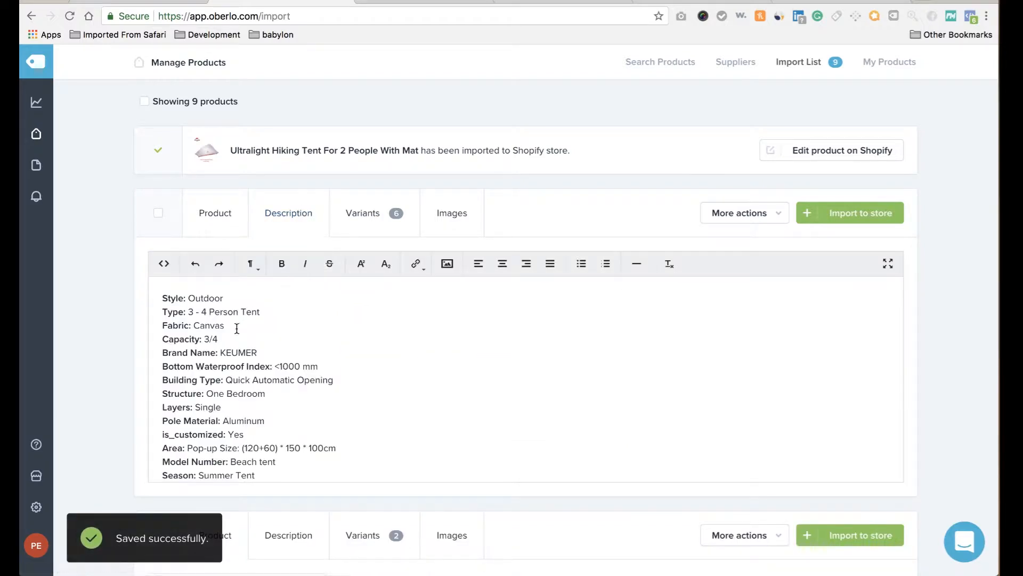
{"action": "triple_click", "coordinate": [222, 352]}
{"action": "key", "text": "BackSpace"}
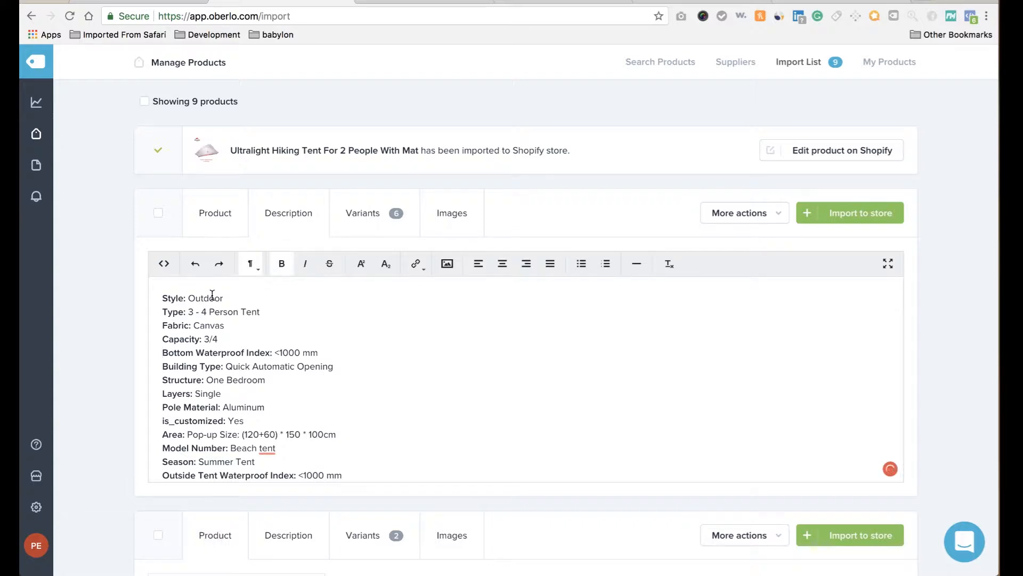
{"action": "scroll", "coordinate": [207, 414], "scroll_direction": "down", "scroll_amount": 3}
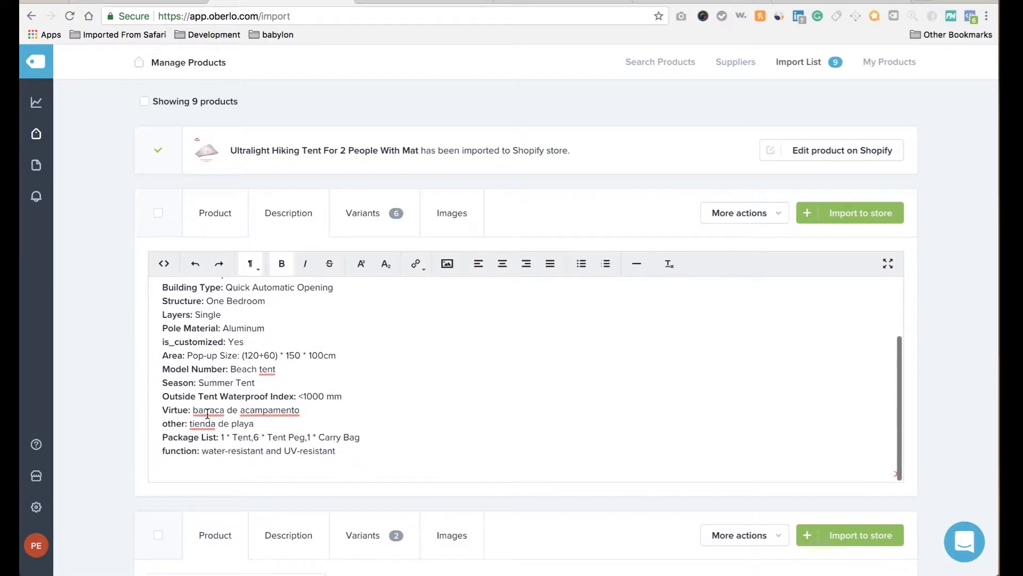
{"action": "triple_click", "coordinate": [204, 341]}
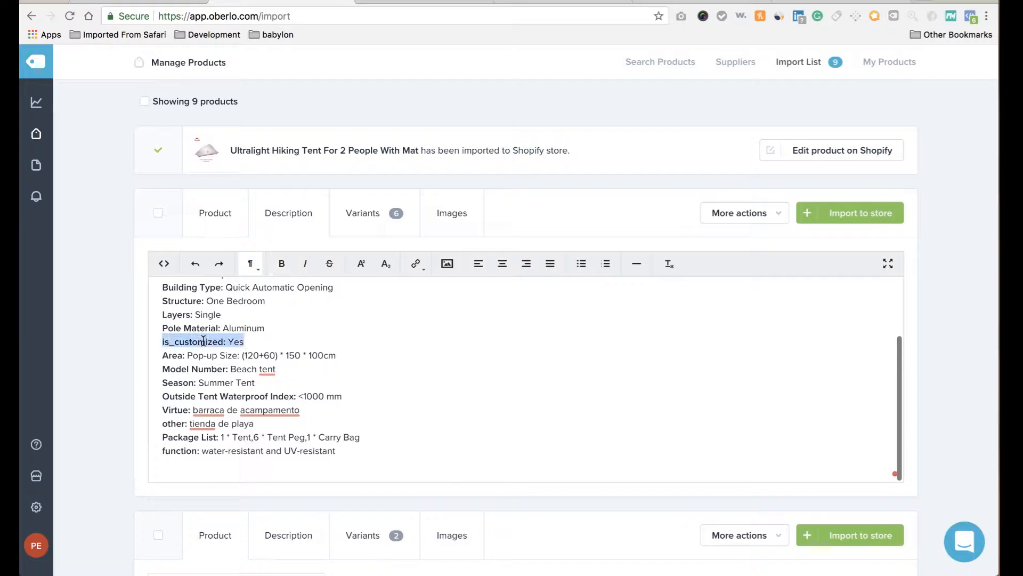
{"action": "key", "text": "BackSpace"}
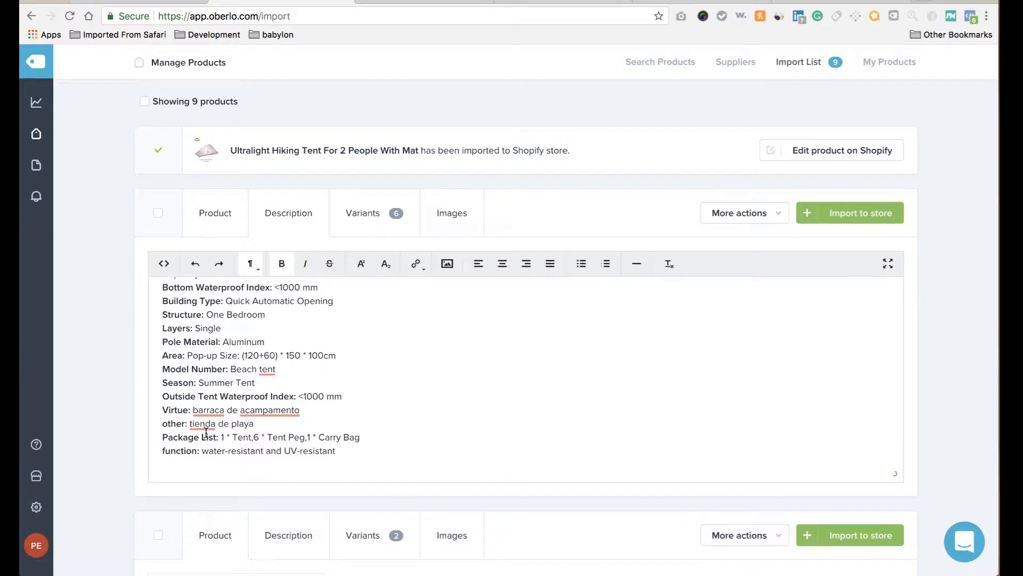
Delete the Model Number, Virtue and 'other: tienda de playa' lines from the description.
{"action": "triple_click", "coordinate": [197, 366]}
{"action": "key", "text": "BackSpace"}
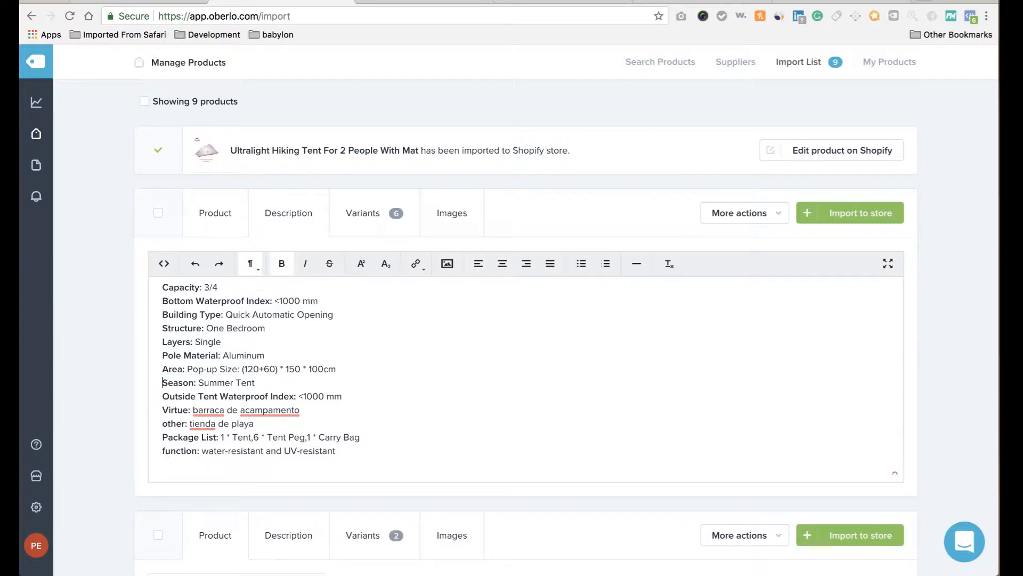
{"action": "triple_click", "coordinate": [206, 410]}
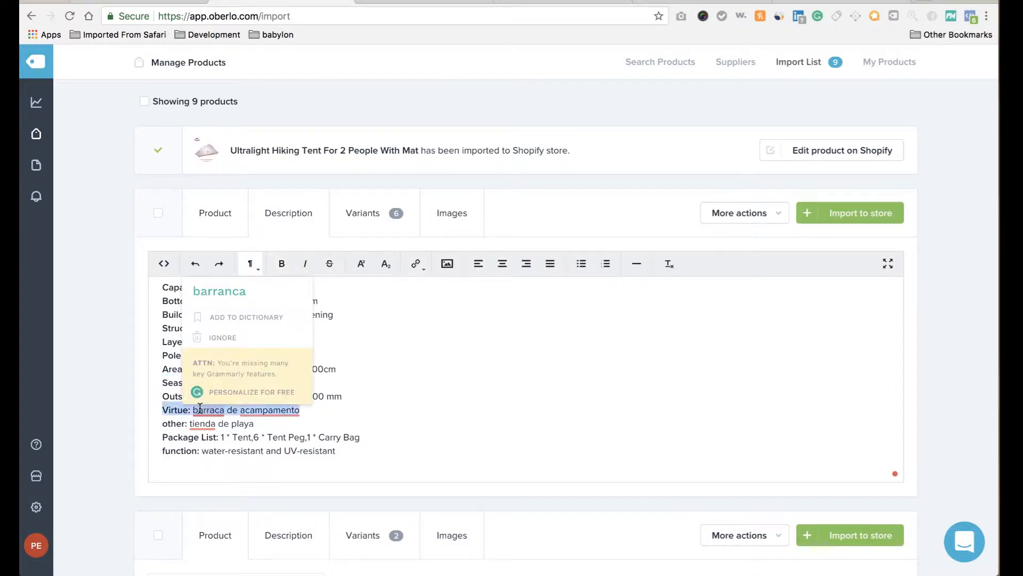
{"action": "key", "text": "BackSpace"}
{"action": "triple_click", "coordinate": [201, 423]}
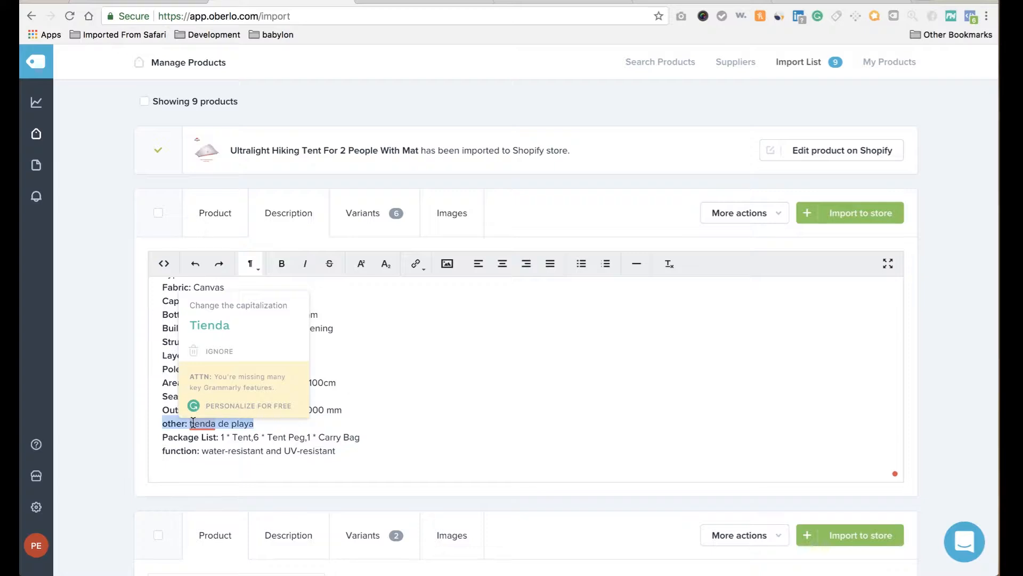
{"action": "key", "text": "BackSpace"}
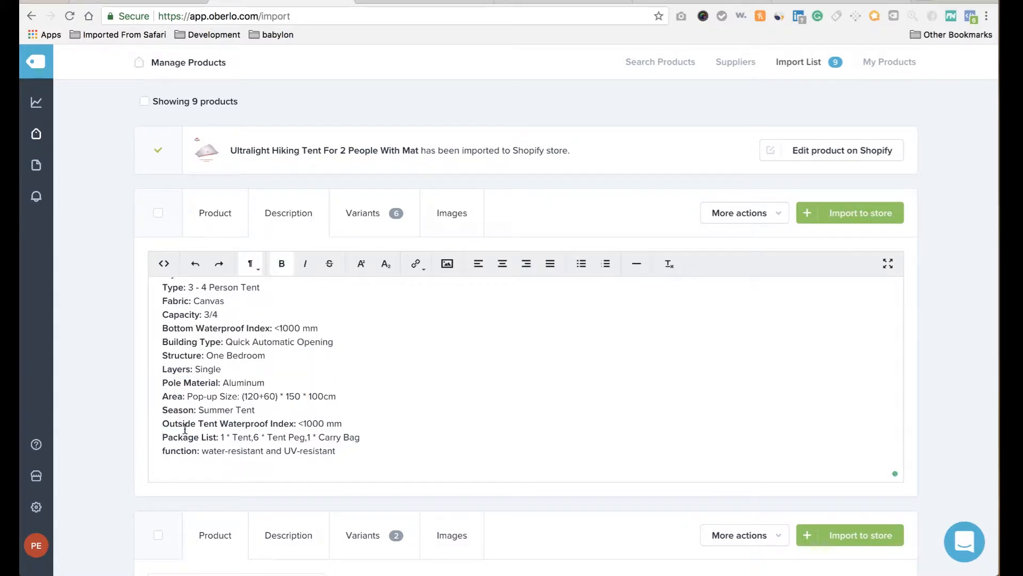
{"action": "scroll", "coordinate": [236, 386], "scroll_direction": "up", "scroll_amount": 1}
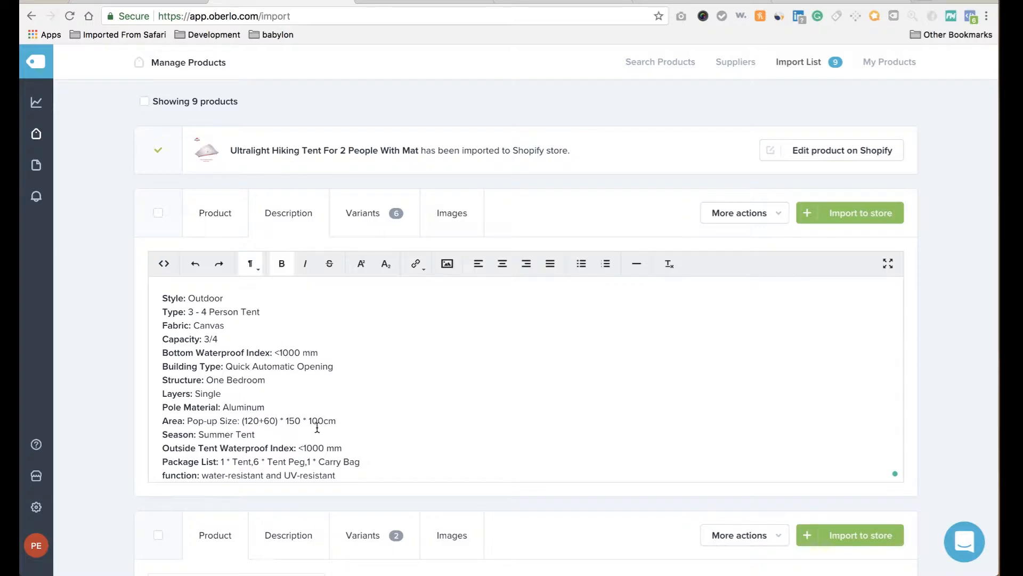
{"action": "scroll", "coordinate": [298, 448], "scroll_direction": "down", "scroll_amount": 1}
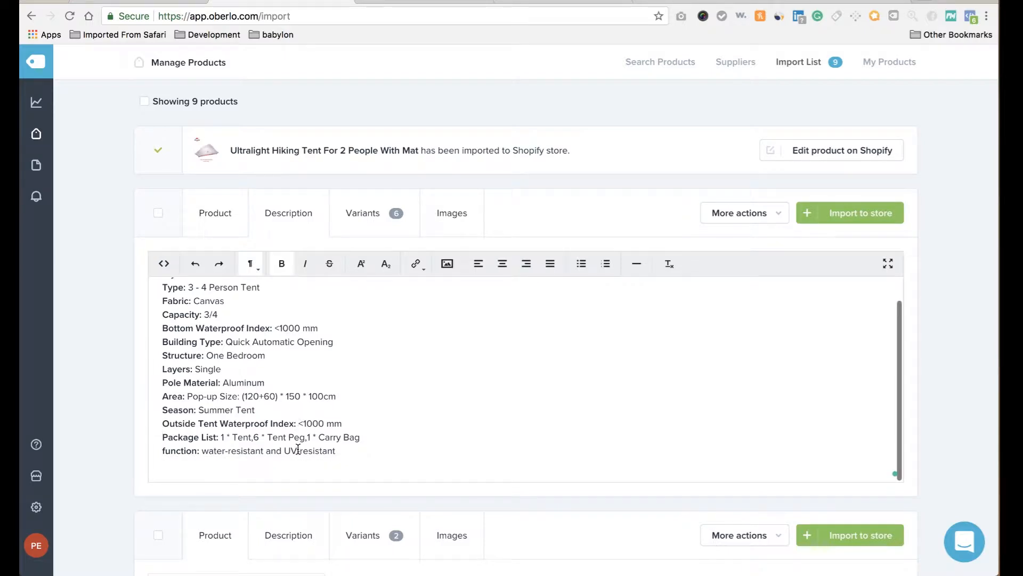
{"action": "scroll", "coordinate": [297, 449], "scroll_direction": "up", "scroll_amount": 1}
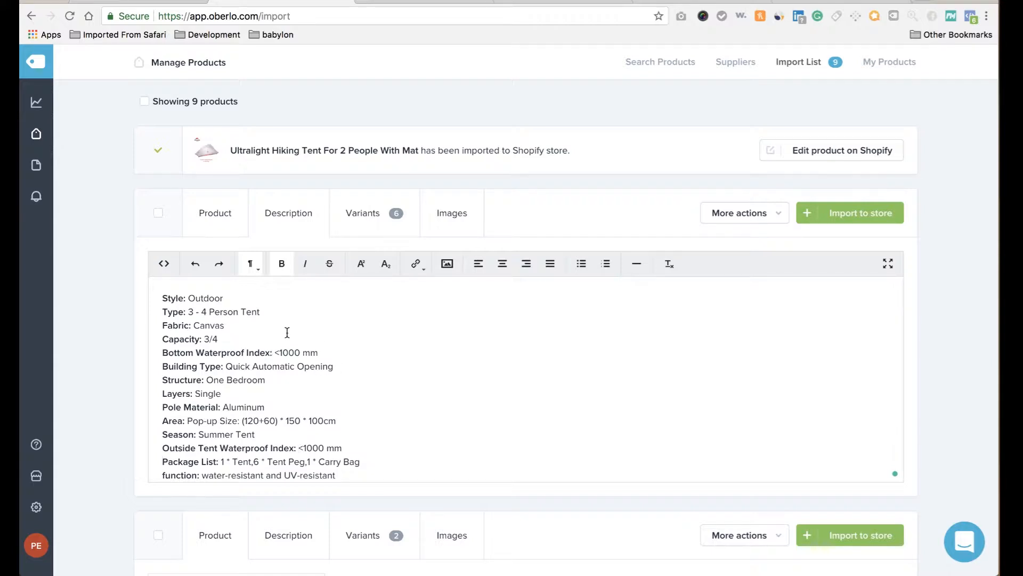
Set every awning variant's price to 49.99.
{"action": "left_click", "coordinate": [362, 208]}
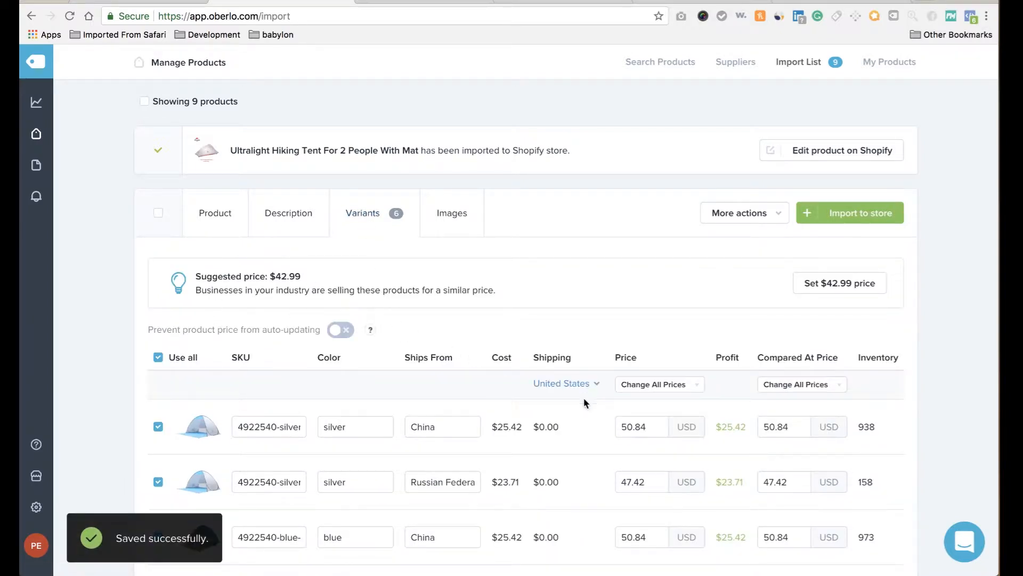
{"action": "left_click", "coordinate": [695, 384]}
{"action": "left_click", "coordinate": [682, 415]}
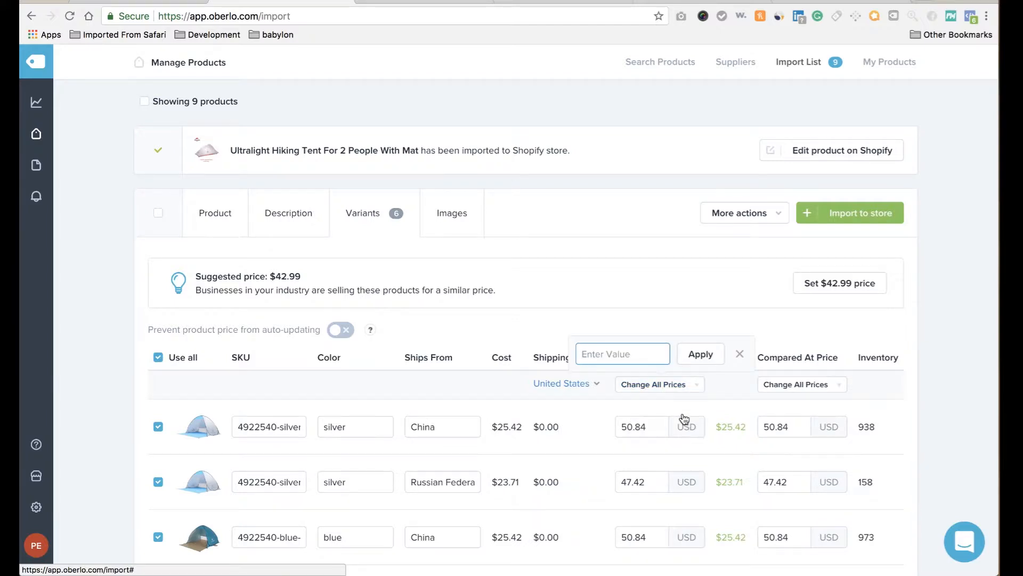
{"action": "type", "text": "49.99"}
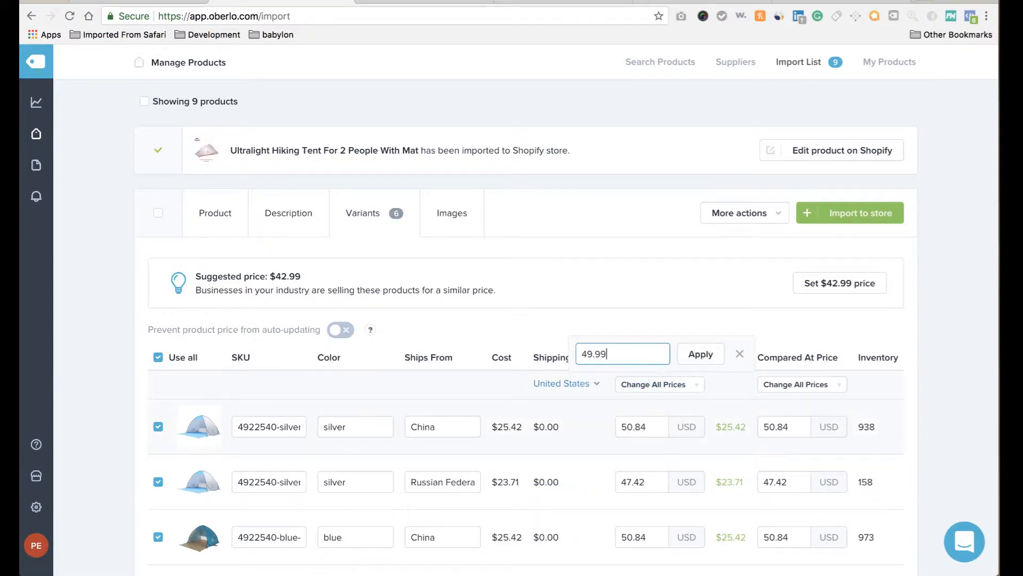
{"action": "left_click", "coordinate": [704, 354]}
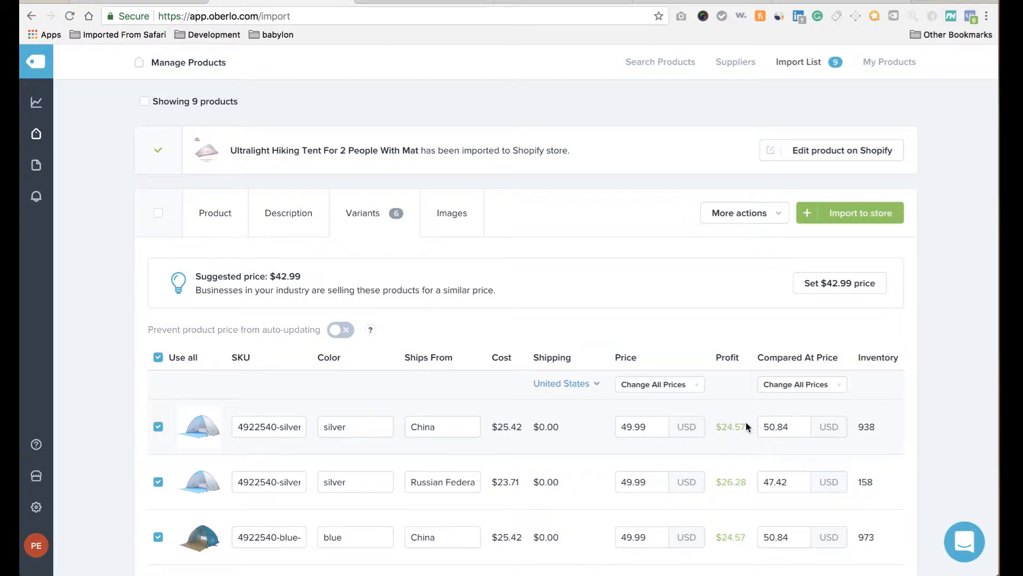
Leave the compared-at prices unchanged and import the awning into the Shopify store.
{"action": "left_click", "coordinate": [811, 387]}
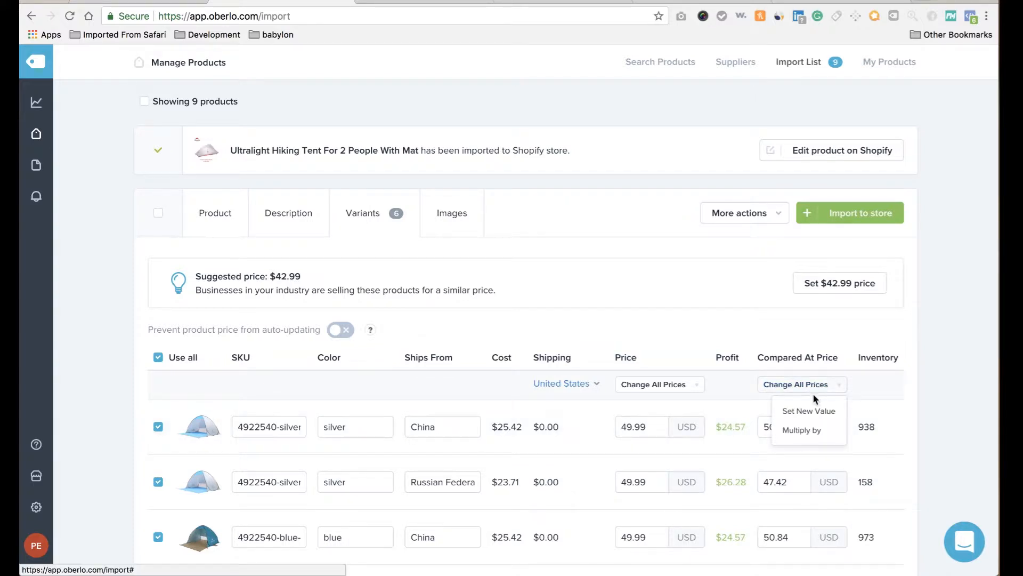
{"action": "left_click", "coordinate": [730, 342]}
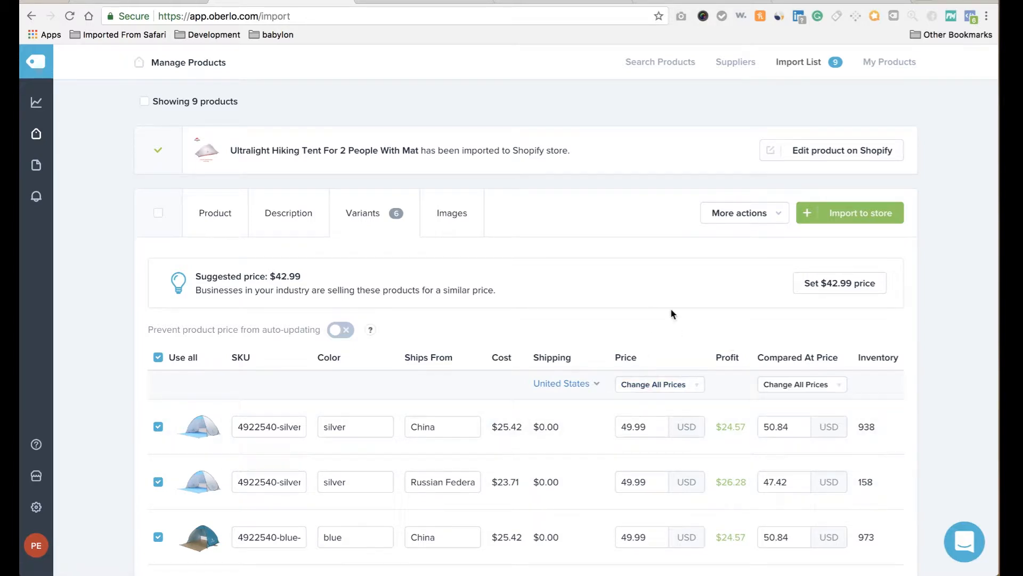
{"action": "left_click", "coordinate": [833, 219]}
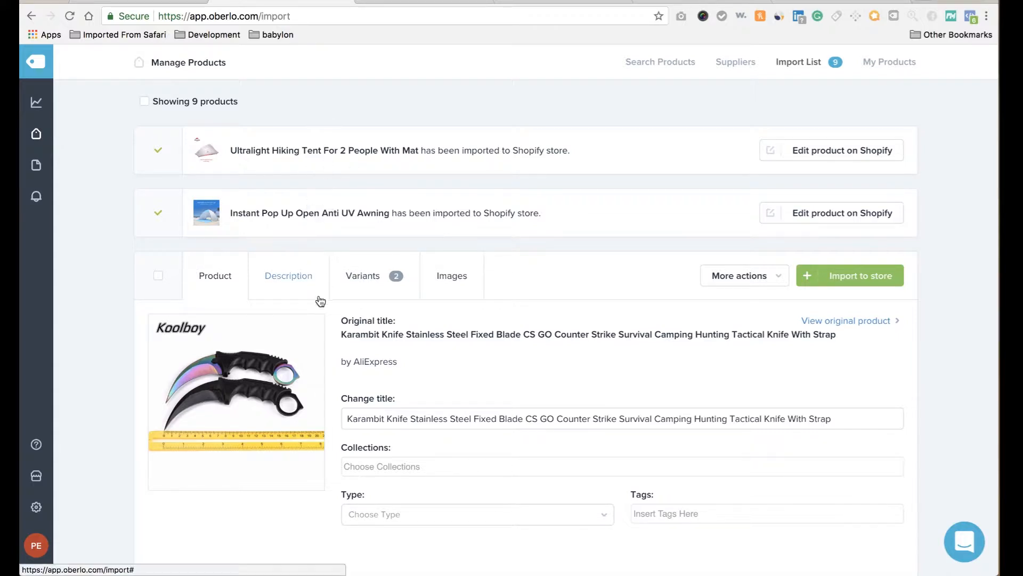
Trim the knife title to 'Counter Strike Survival Camping Hunting Tactical Knife With Strap'.
{"action": "double_click", "coordinate": [388, 418]}
{"action": "left_click", "coordinate": [388, 419]}
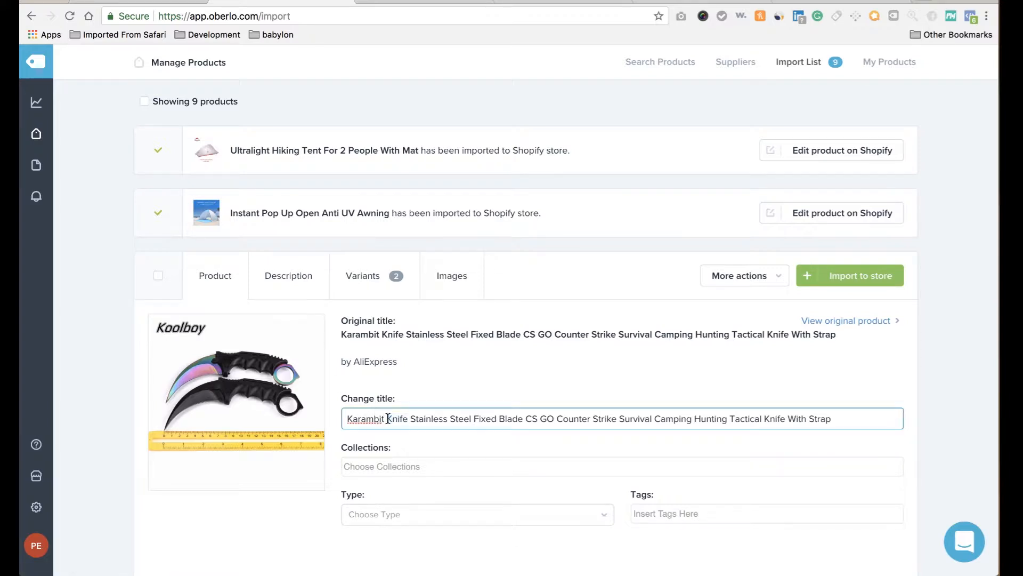
{"action": "left_click_drag", "start_coordinate": [384, 418], "coordinate": [276, 420]}
{"action": "key", "text": "BackSpace"}
{"action": "key", "text": "BackSpace"}
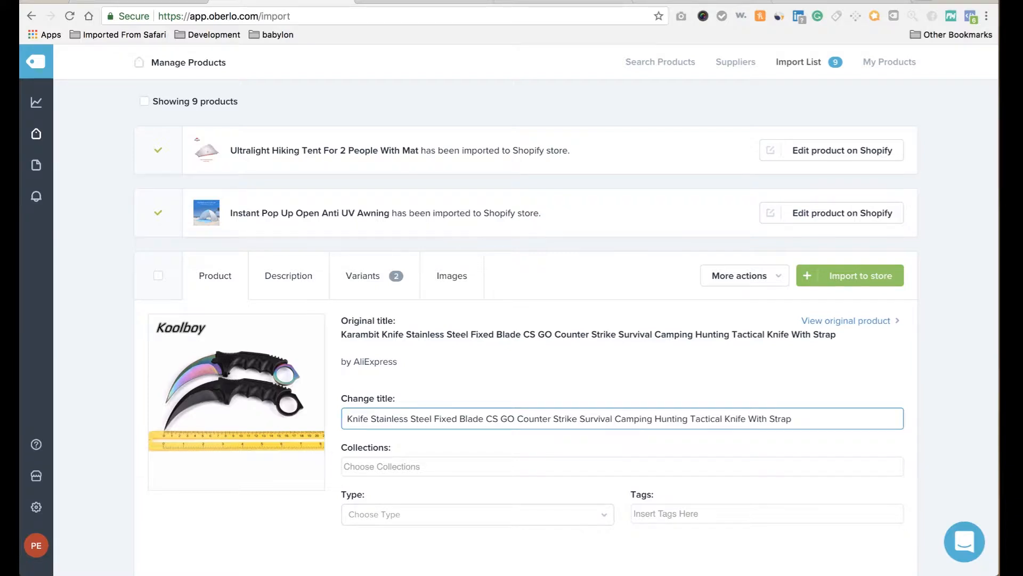
{"action": "left_click_drag", "start_coordinate": [373, 419], "coordinate": [347, 418]}
{"action": "key", "text": "BackSpace"}
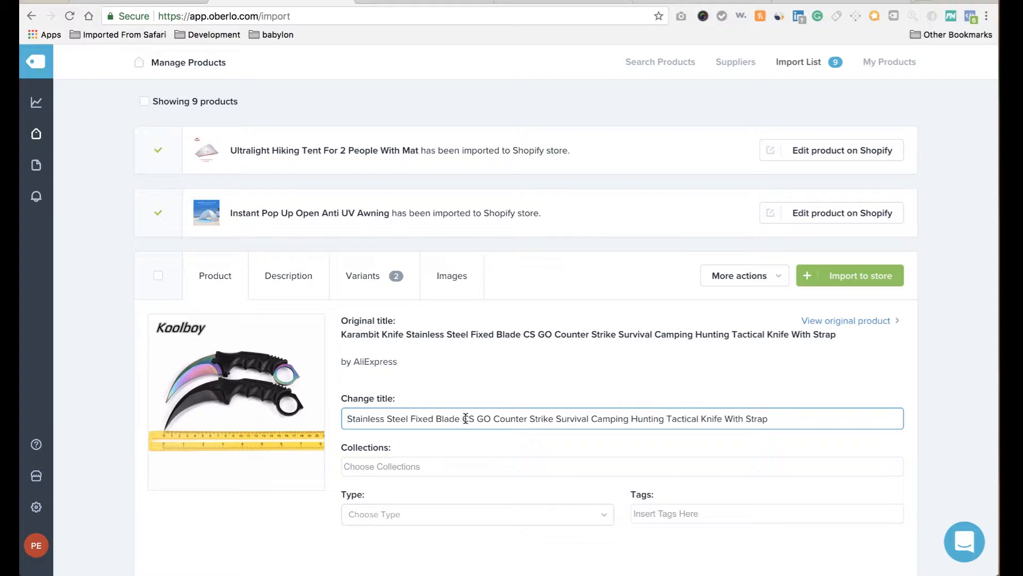
{"action": "left_click_drag", "start_coordinate": [463, 418], "coordinate": [495, 418]}
{"action": "key", "text": "BackSpace"}
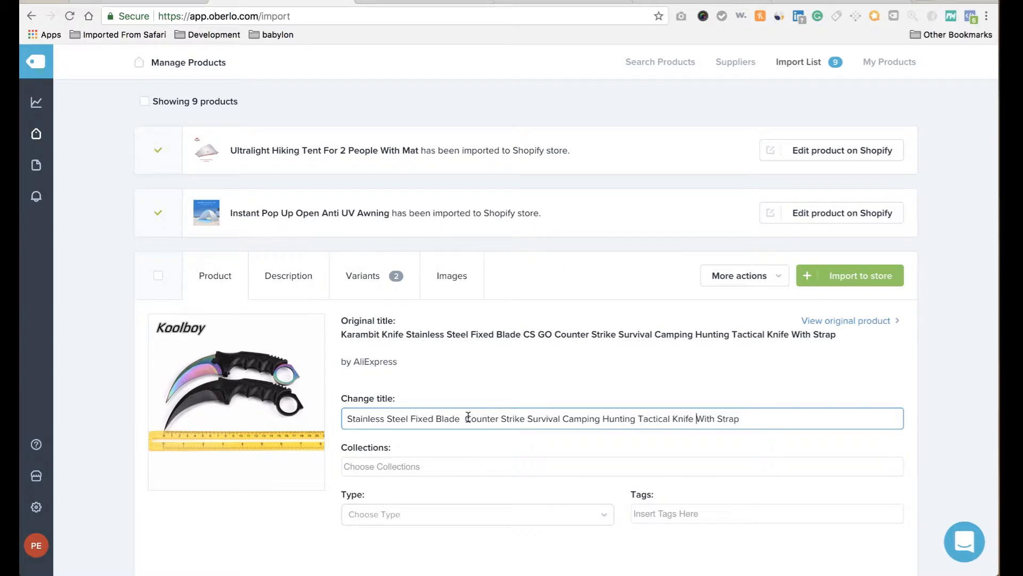
{"action": "left_click_drag", "start_coordinate": [464, 417], "coordinate": [347, 418]}
{"action": "key", "text": "BackSpace"}
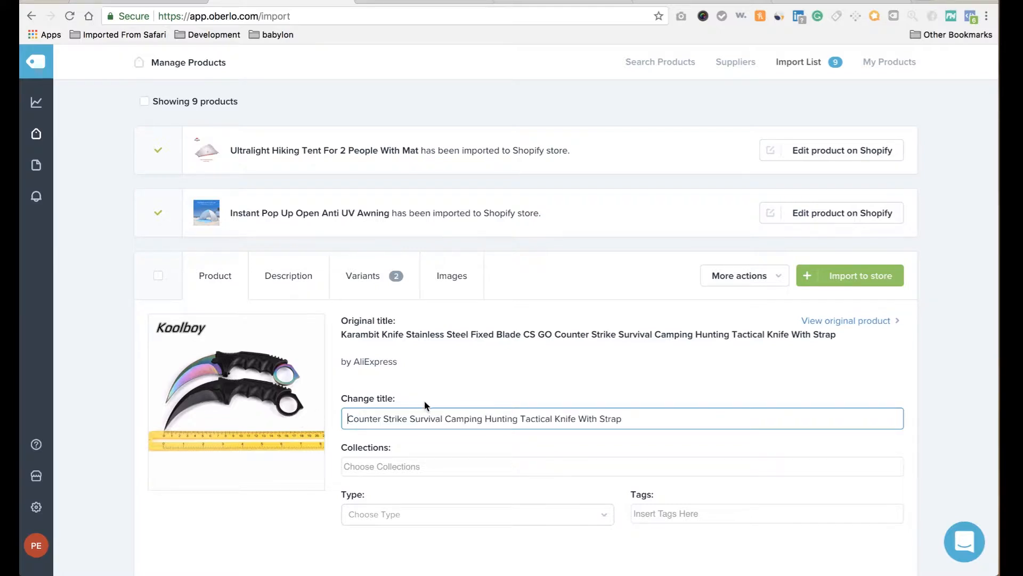
Delete the Brand Name and is_customized: Yes lines from the knife description.
{"action": "left_click", "coordinate": [304, 283]}
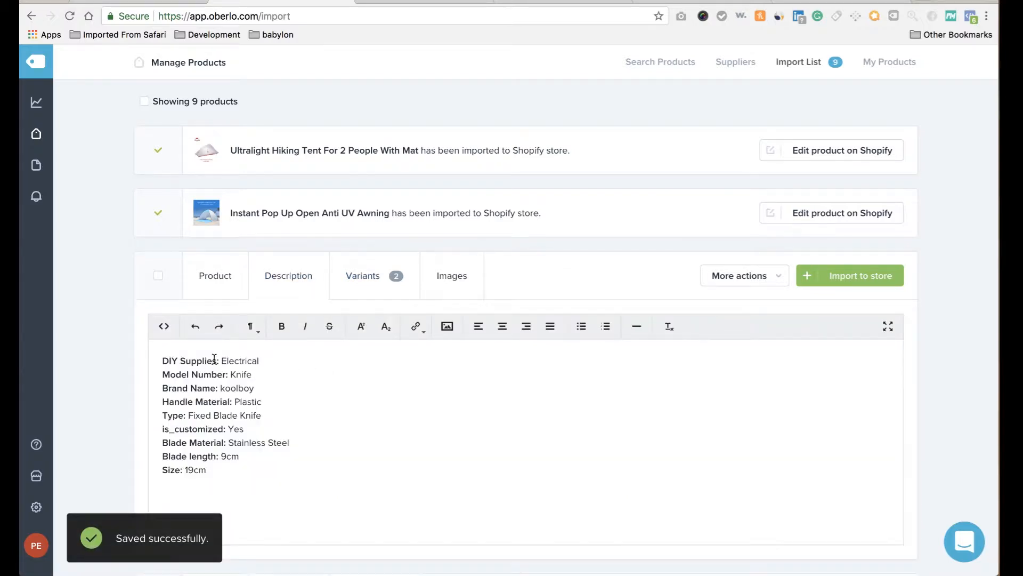
{"action": "scroll", "coordinate": [231, 383], "scroll_direction": "up", "scroll_amount": 1}
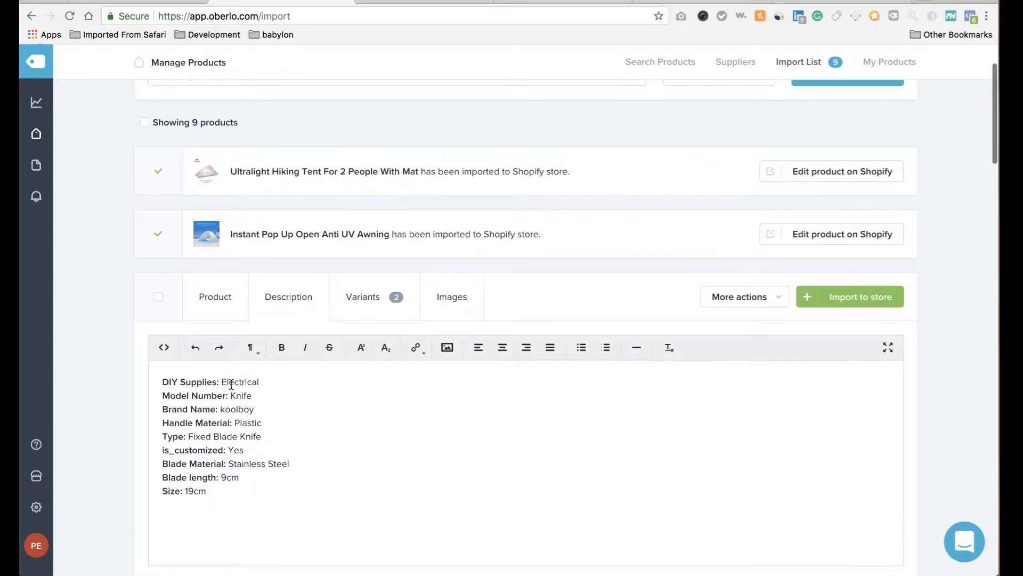
{"action": "triple_click", "coordinate": [224, 407]}
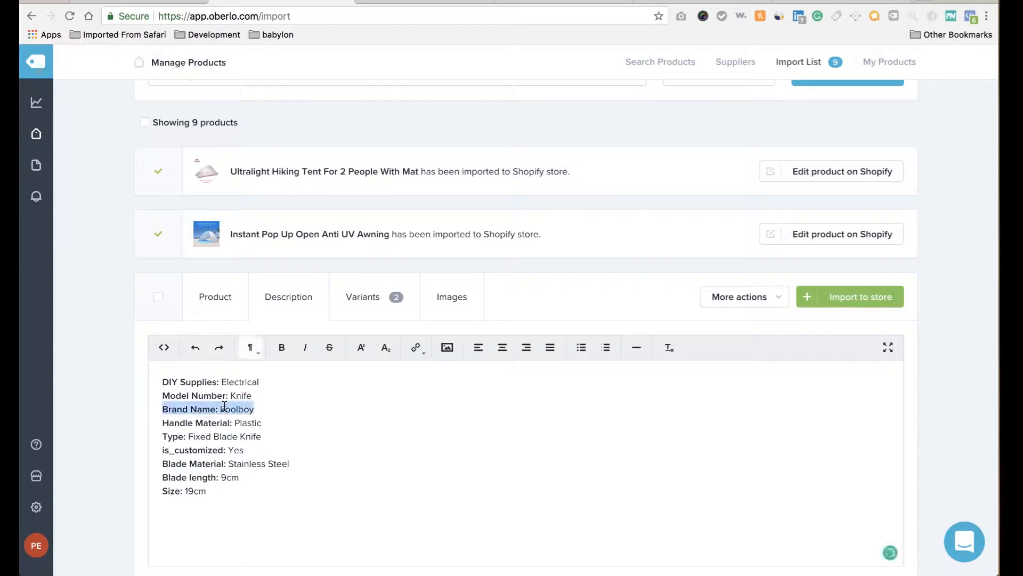
{"action": "key", "text": "BackSpace"}
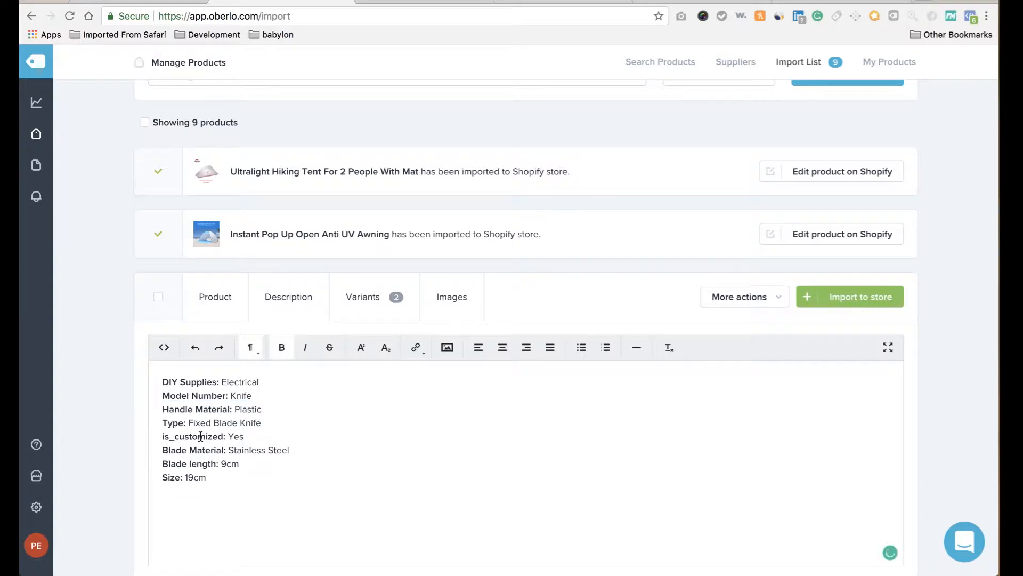
{"action": "triple_click", "coordinate": [200, 436]}
{"action": "key", "text": "BackSpace"}
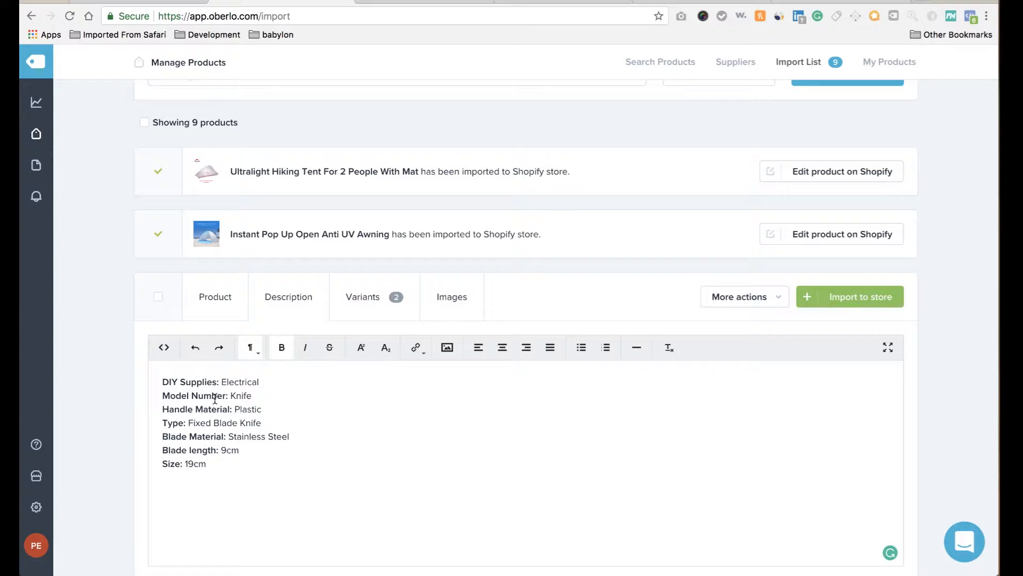
Set both knife variants' price to 19.99, correcting an initial 14.99 entry.
{"action": "left_click", "coordinate": [369, 311]}
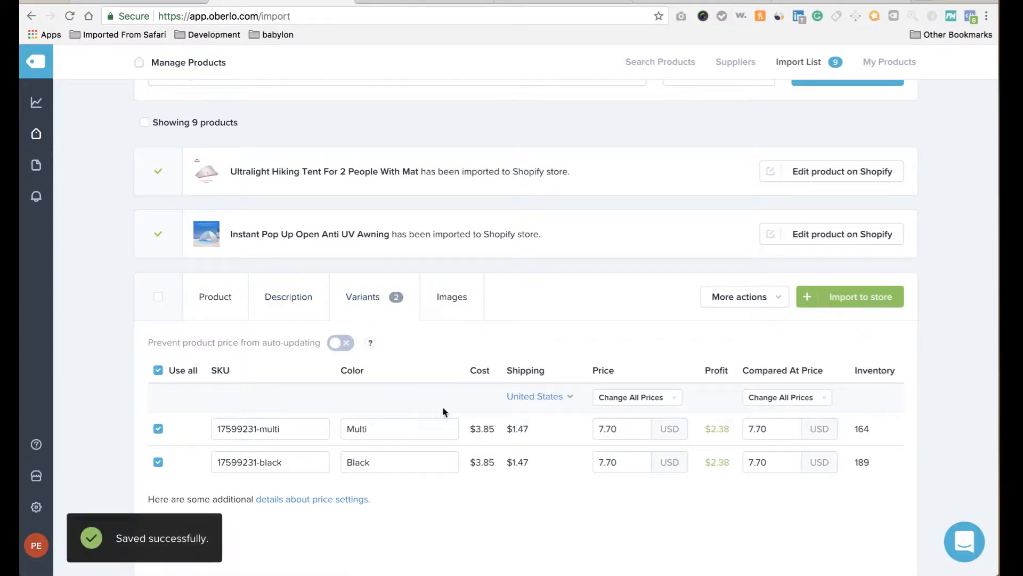
{"action": "left_click", "coordinate": [655, 405]}
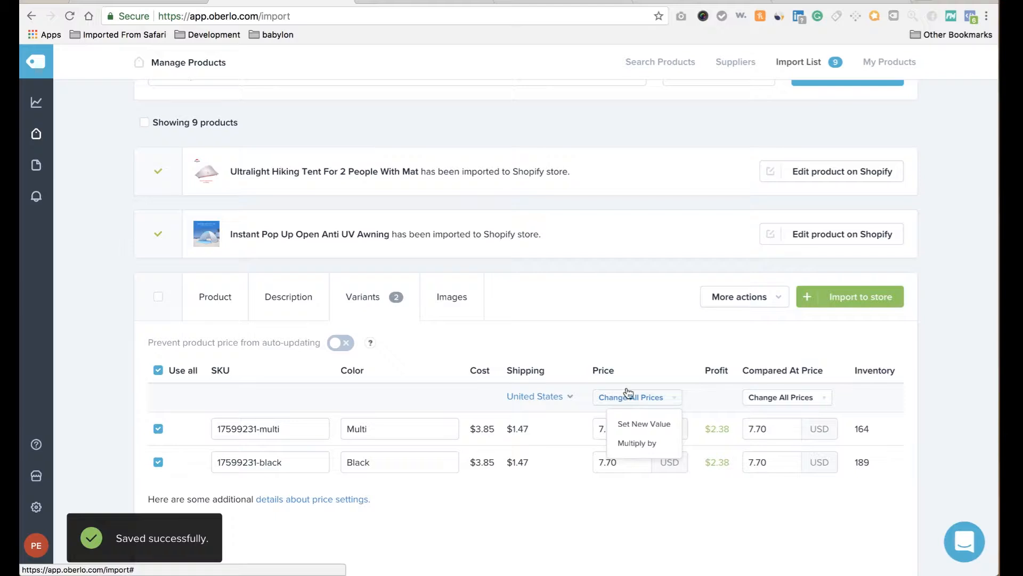
{"action": "left_click", "coordinate": [632, 425]}
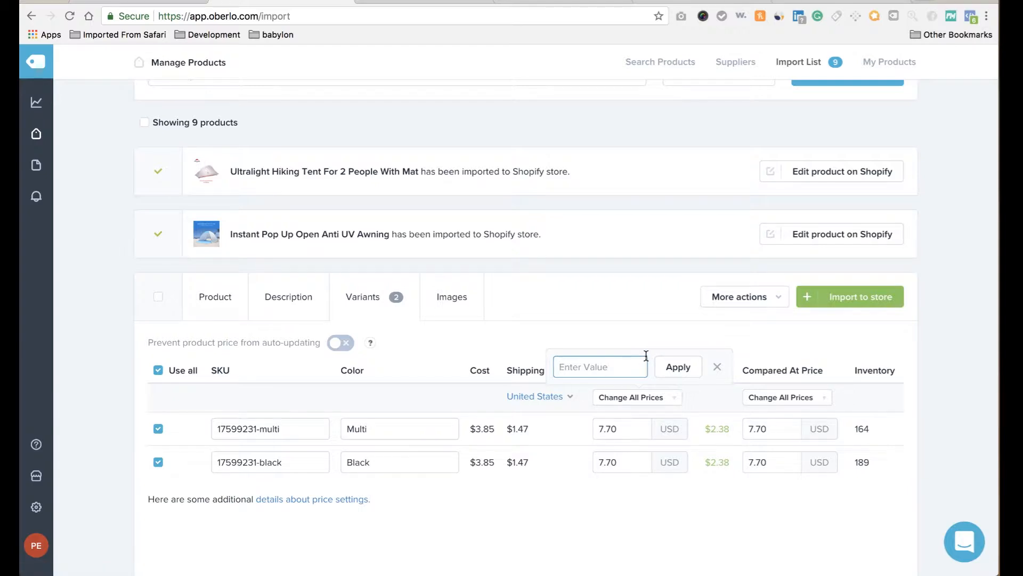
{"action": "type", "text": "14.99"}
{"action": "left_click", "coordinate": [690, 368]}
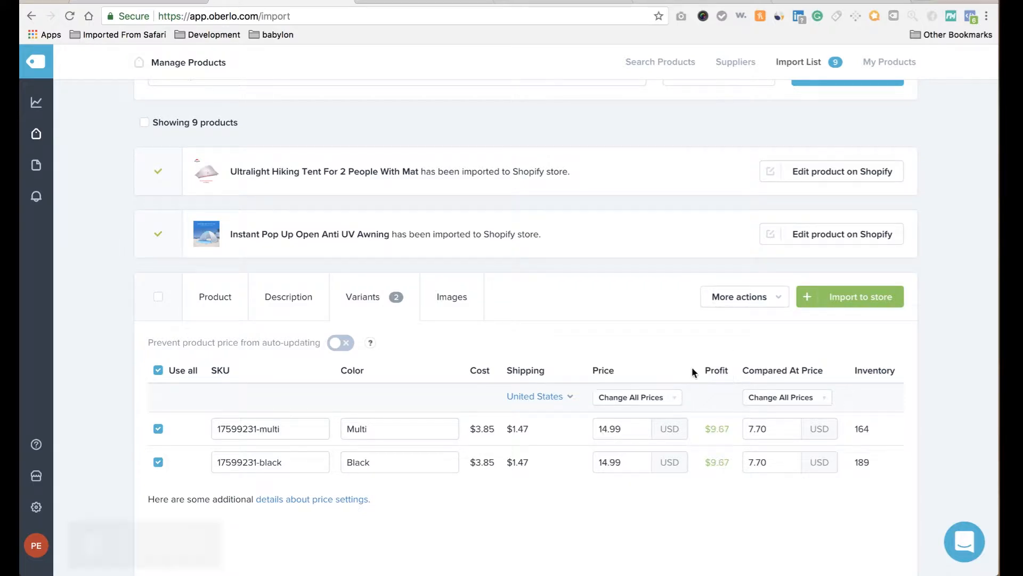
{"action": "left_click", "coordinate": [642, 402]}
{"action": "left_click", "coordinate": [634, 421]}
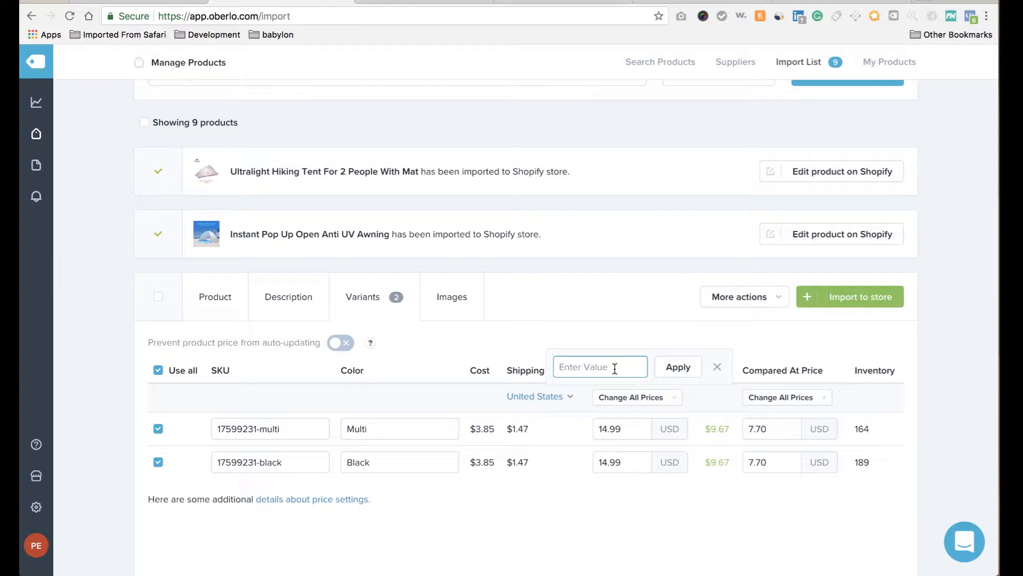
{"action": "type", "text": "19.99"}
{"action": "left_click", "coordinate": [679, 368]}
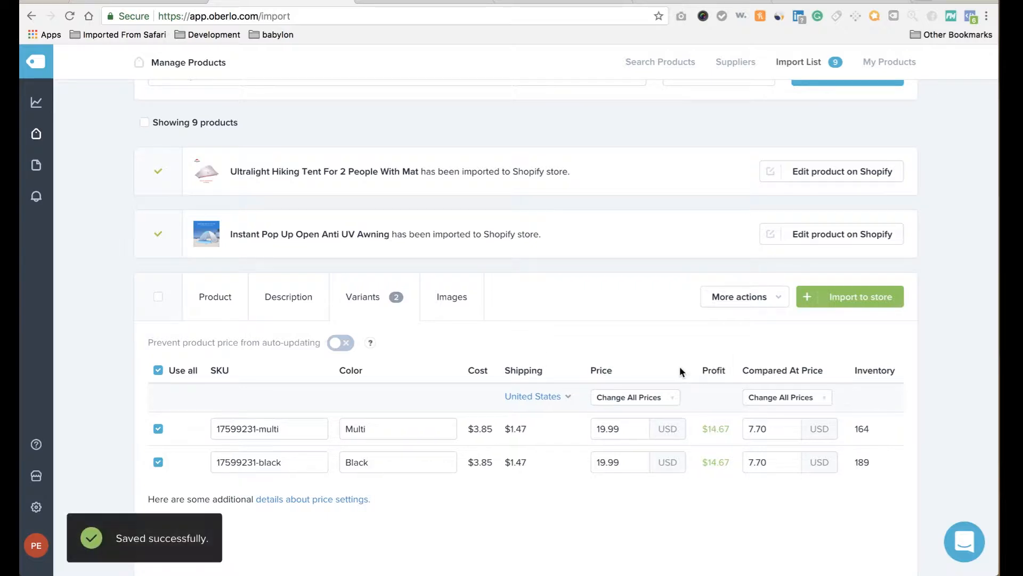
Give both knife variants a 29.99 compared-at price.
{"action": "left_click", "coordinate": [784, 397]}
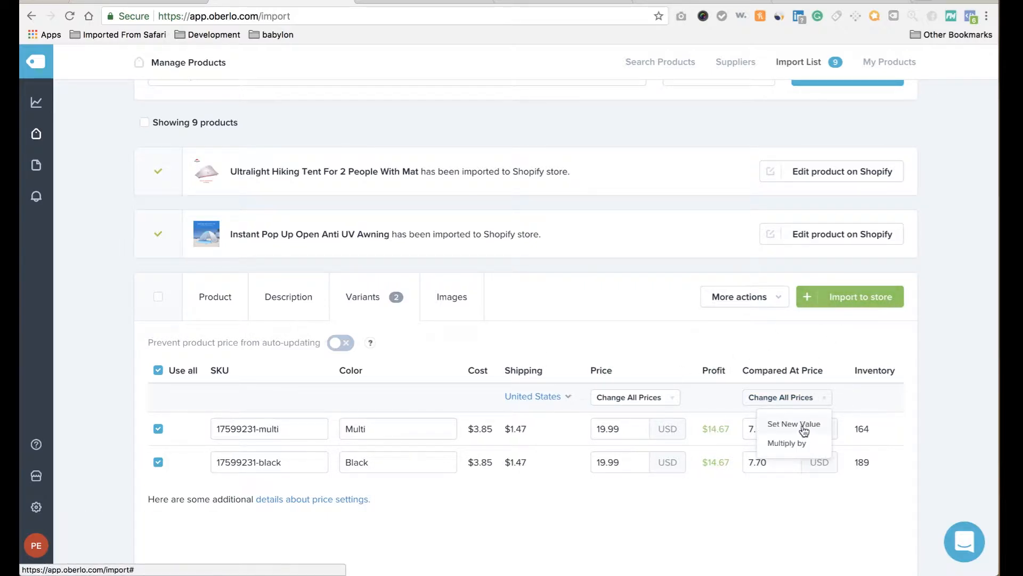
{"action": "left_click", "coordinate": [802, 426]}
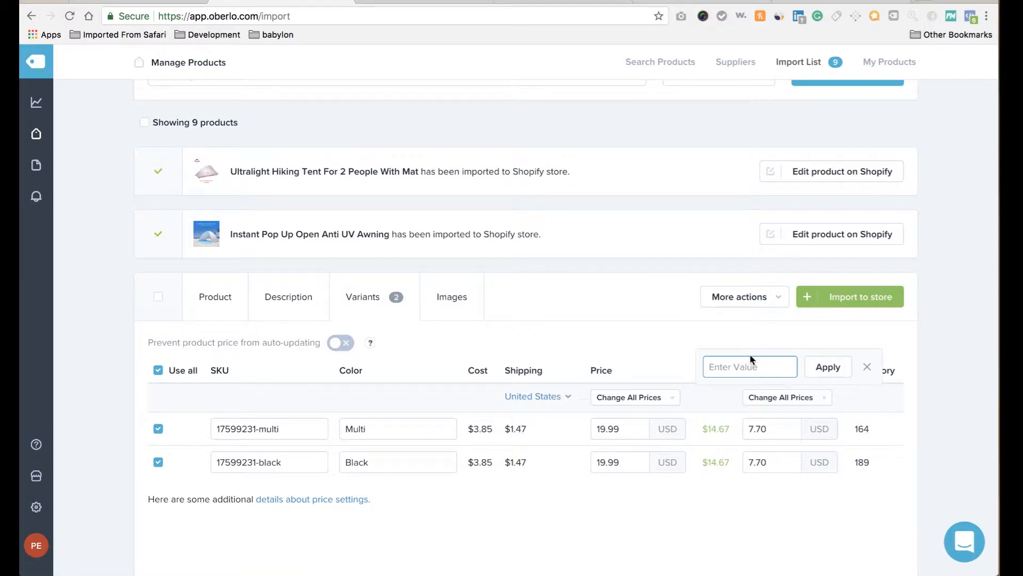
{"action": "type", "text": "29.99"}
{"action": "left_click", "coordinate": [828, 371]}
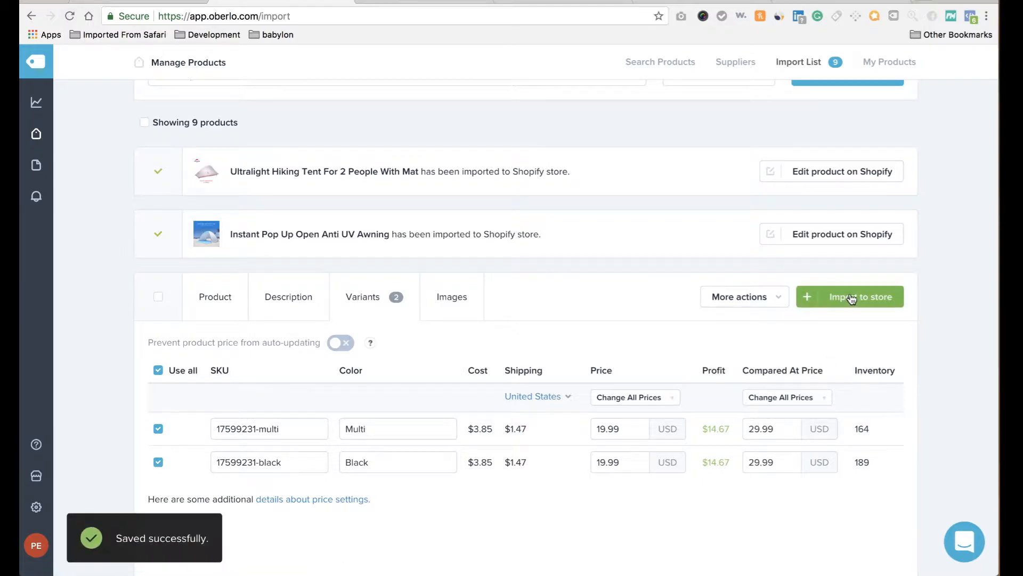
Remove DAOMACHEN, capitalise Tactical, and cut 'Free fast shipping' and everything after 'camping'.
{"action": "scroll", "coordinate": [629, 356], "scroll_direction": "down", "scroll_amount": 5}
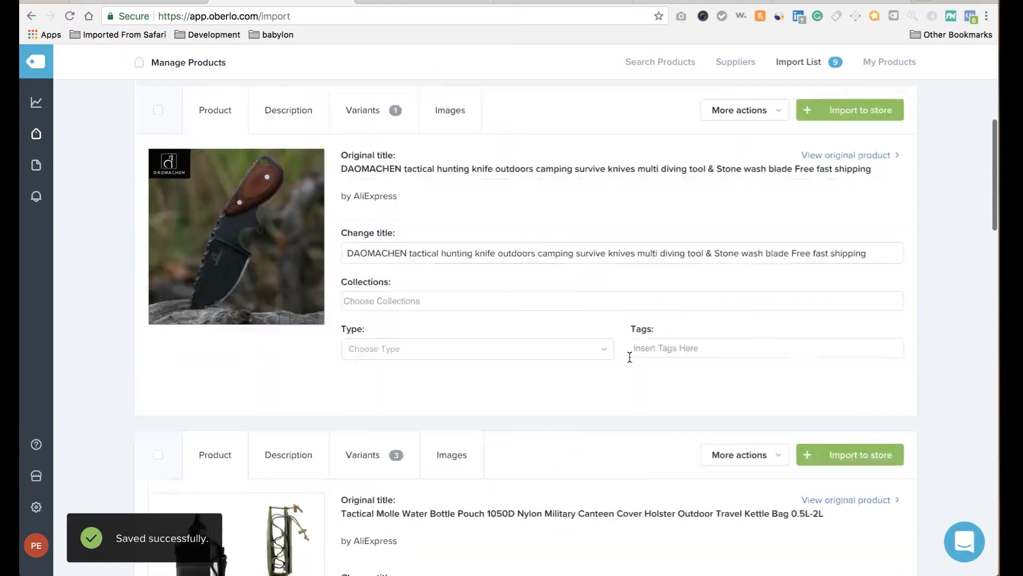
{"action": "scroll", "coordinate": [629, 356], "scroll_direction": "up", "scroll_amount": 1}
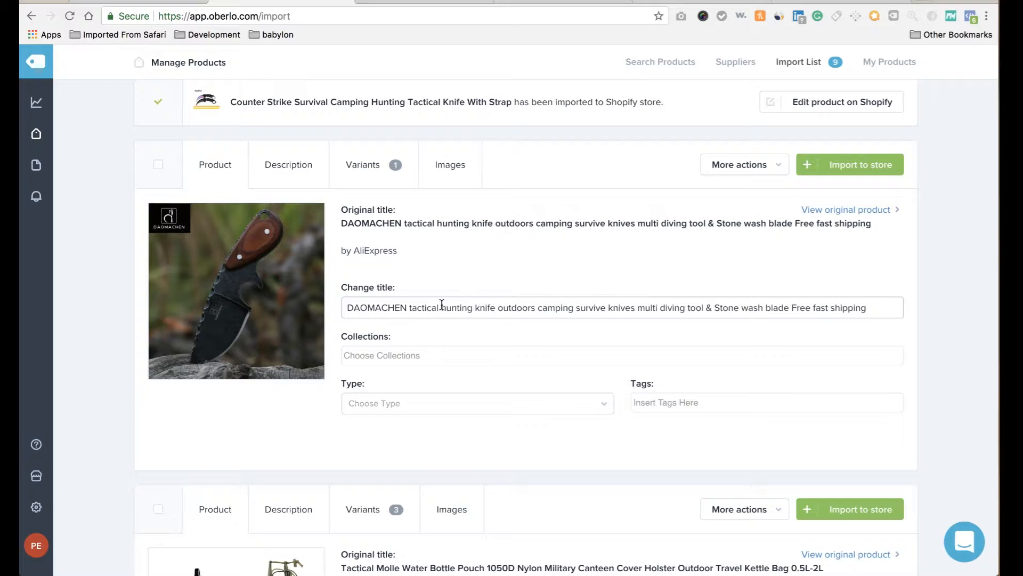
{"action": "left_click", "coordinate": [411, 305]}
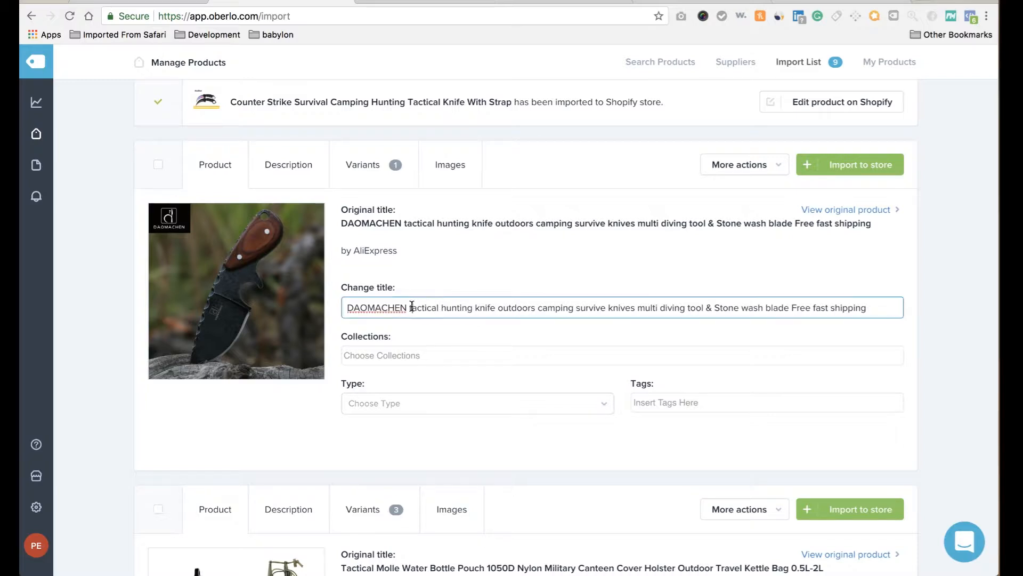
{"action": "left_click_drag", "start_coordinate": [411, 305], "coordinate": [267, 309]}
{"action": "key", "text": "BackSpace"}
{"action": "key", "text": "Delete"}
{"action": "type", "text": "T"}
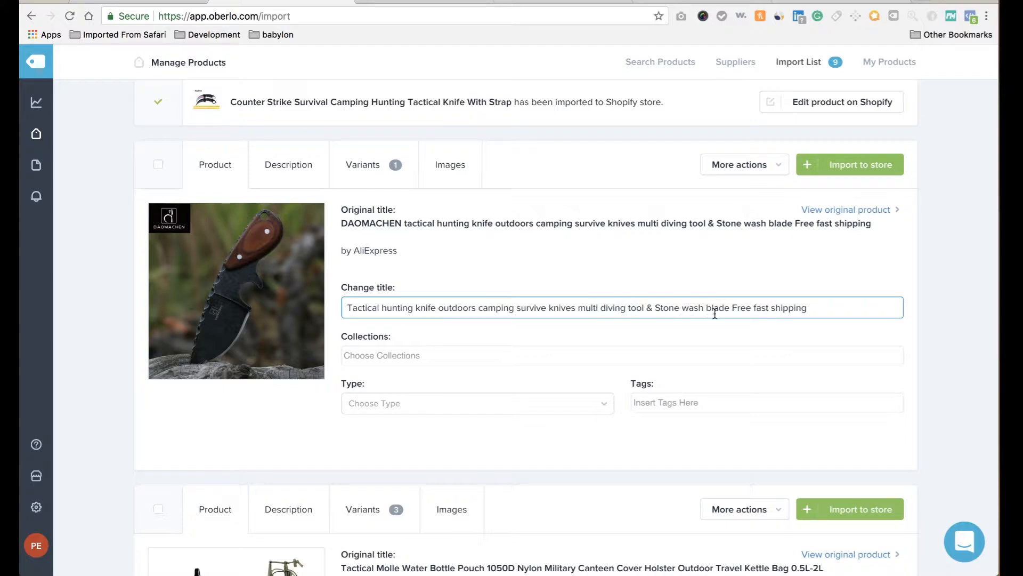
{"action": "left_click_drag", "start_coordinate": [733, 308], "coordinate": [808, 307]}
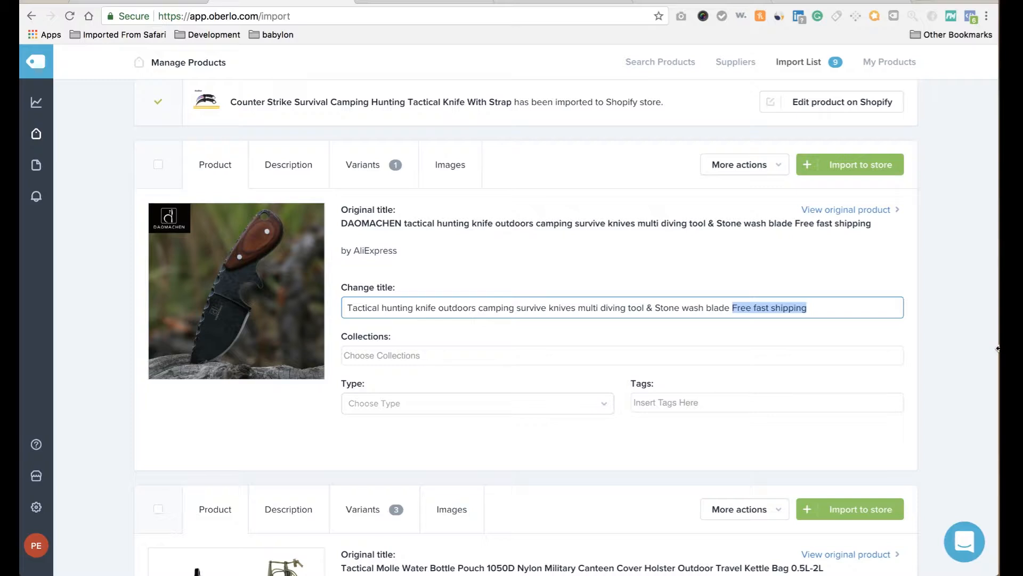
{"action": "key", "text": "BackSpace"}
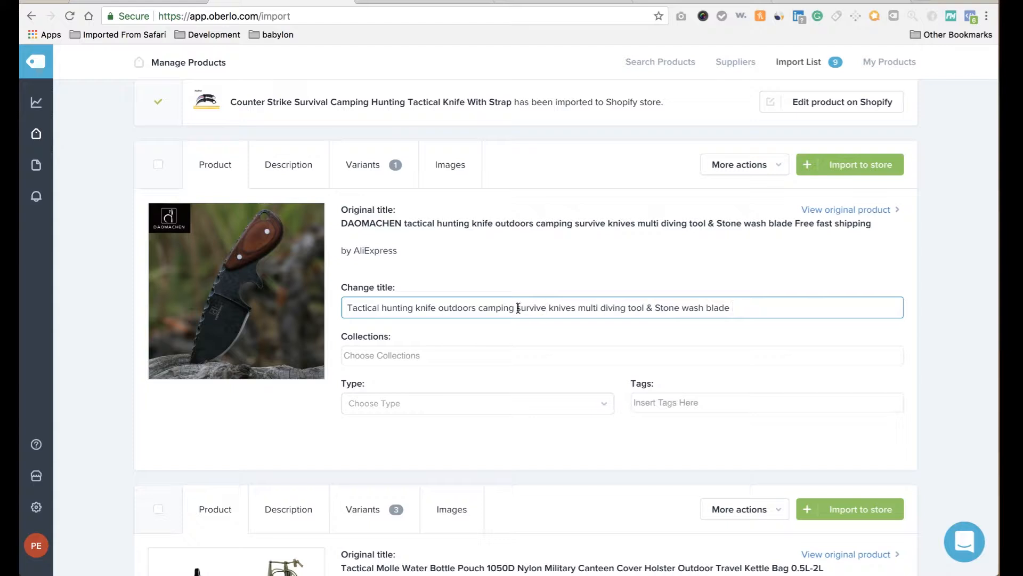
{"action": "left_click_drag", "start_coordinate": [518, 308], "coordinate": [839, 389]}
{"action": "key", "text": "BackSpace"}
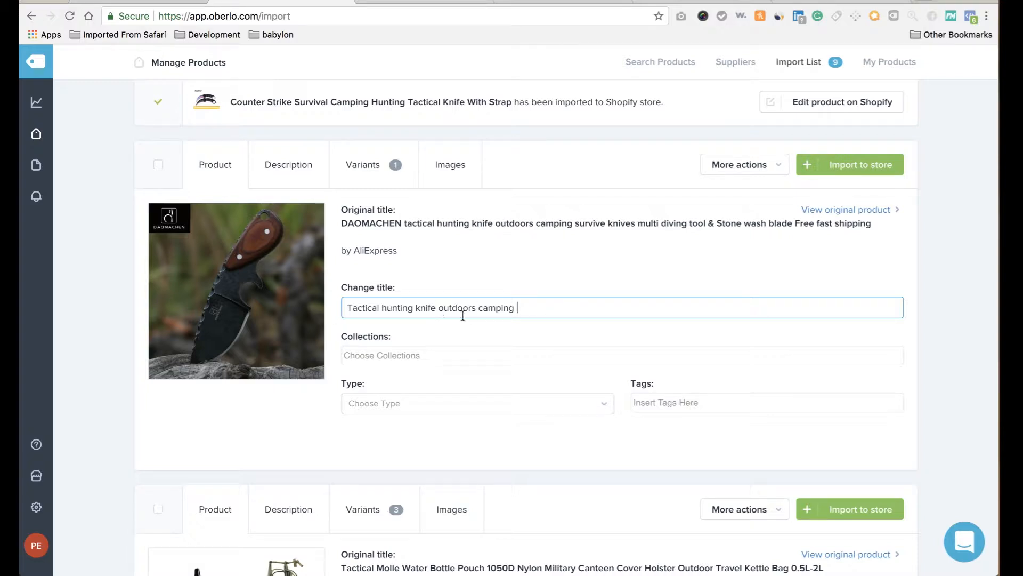
Delete the Model Number and Brand Name lines, keeping Blade Material in the knife description.
{"action": "left_click", "coordinate": [275, 164]}
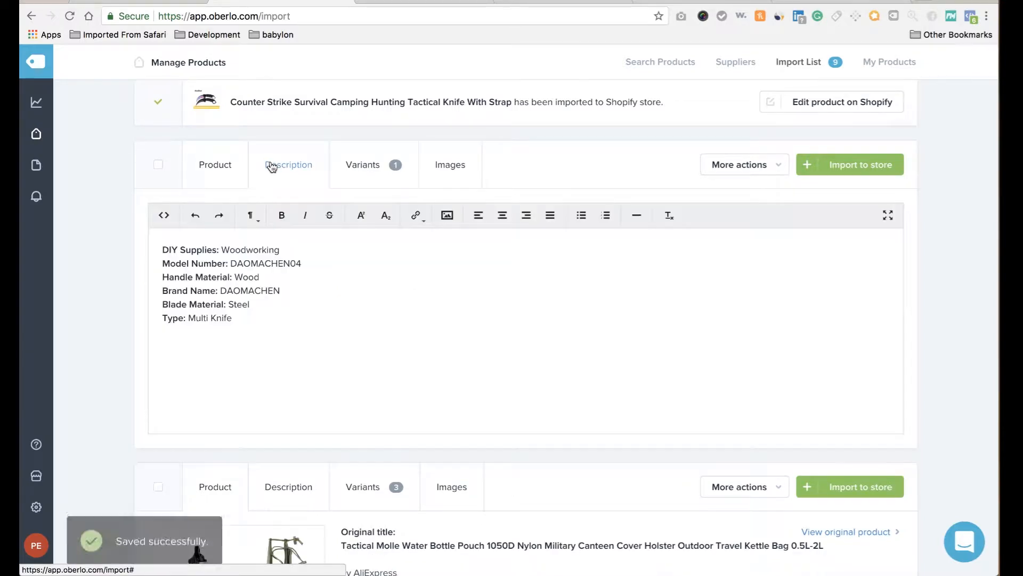
{"action": "triple_click", "coordinate": [249, 265]}
{"action": "key", "text": "BackSpace"}
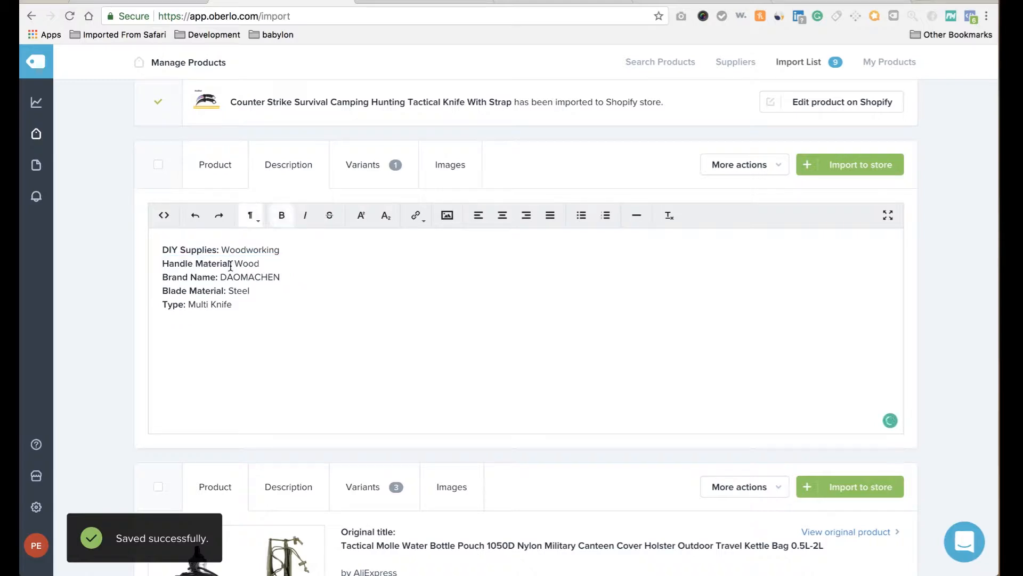
{"action": "triple_click", "coordinate": [229, 288]}
{"action": "key", "text": "BackSpace"}
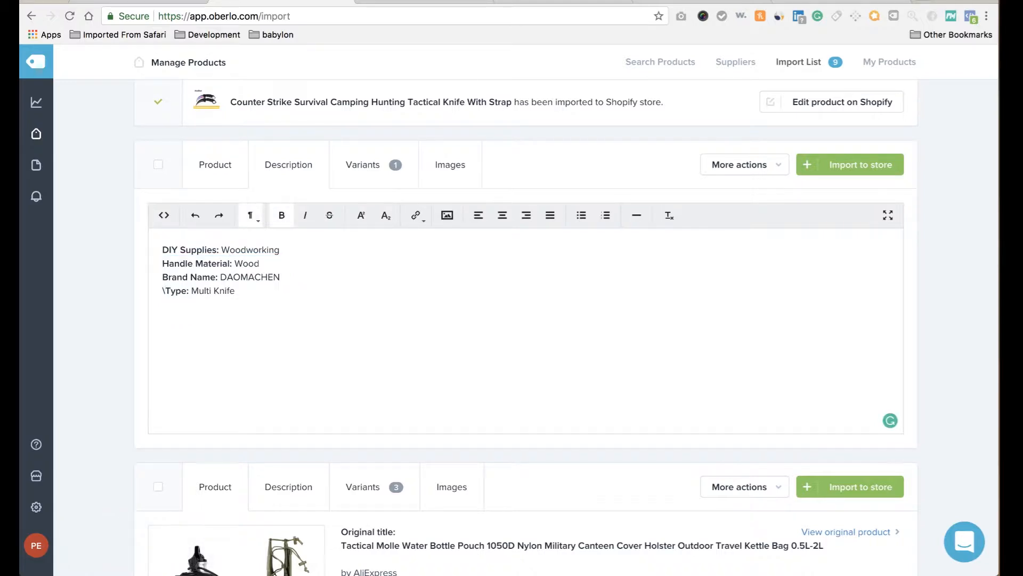
{"action": "key", "text": "super+z"}
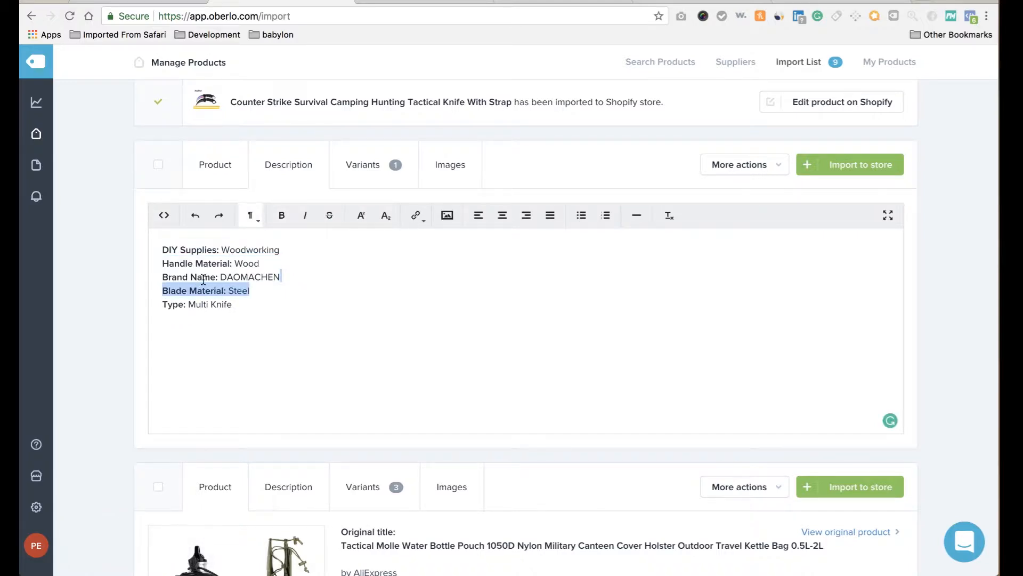
{"action": "triple_click", "coordinate": [203, 277]}
{"action": "key", "text": "BackSpace"}
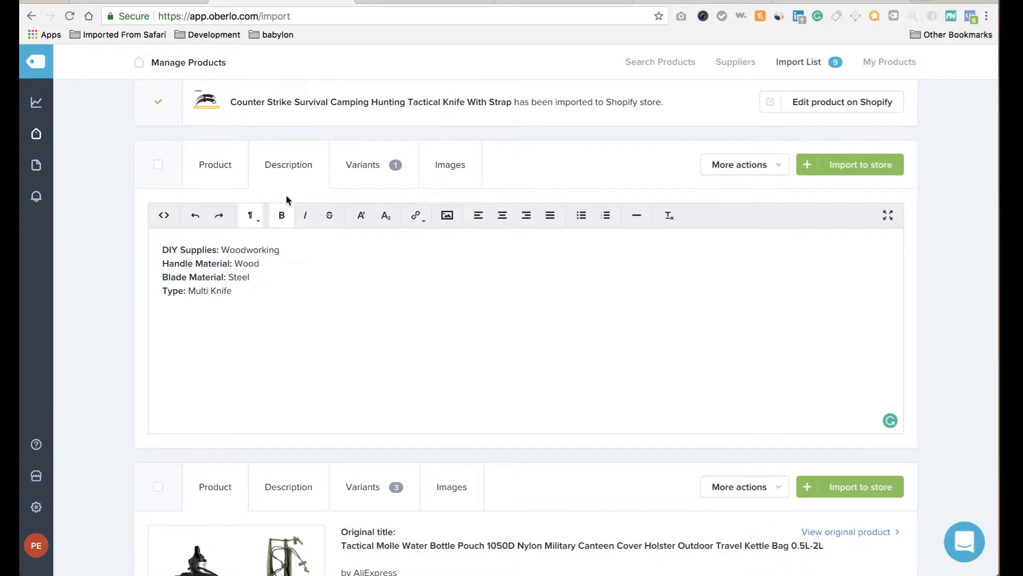
Set the knife's price to 39.99, leaving the compared-at price unchanged.
{"action": "left_click", "coordinate": [354, 166]}
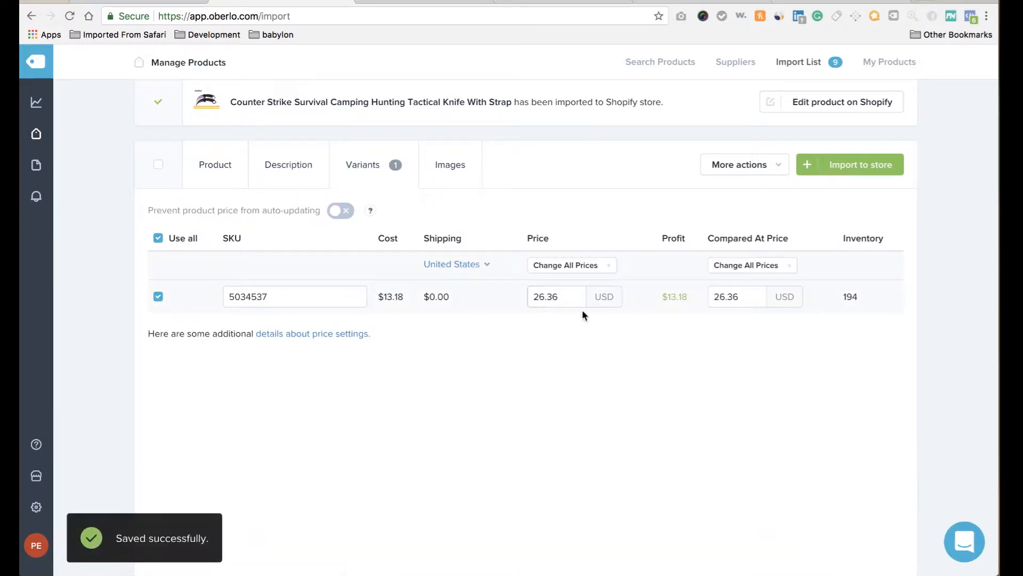
{"action": "left_click", "coordinate": [600, 265]}
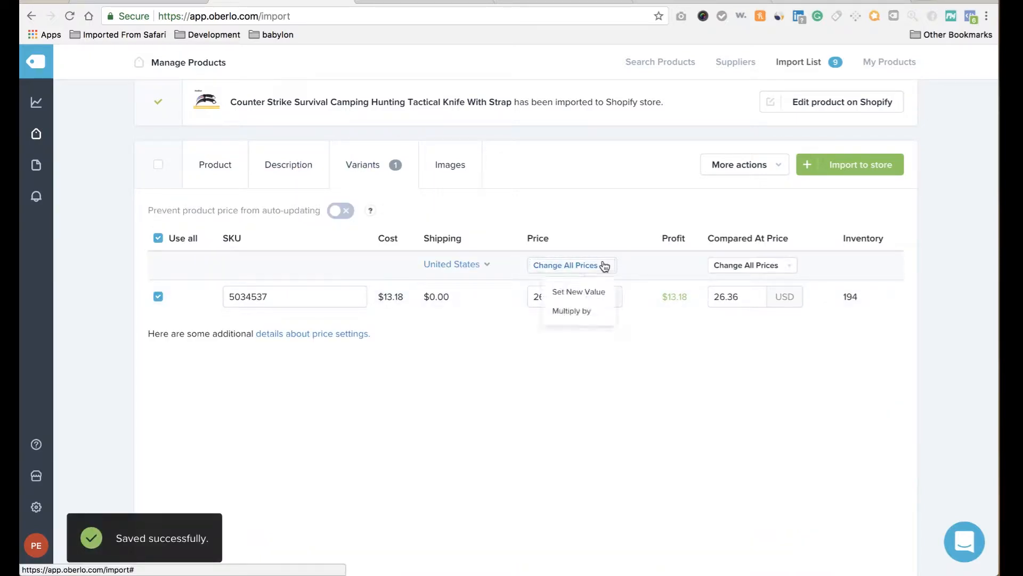
{"action": "left_click", "coordinate": [593, 295]}
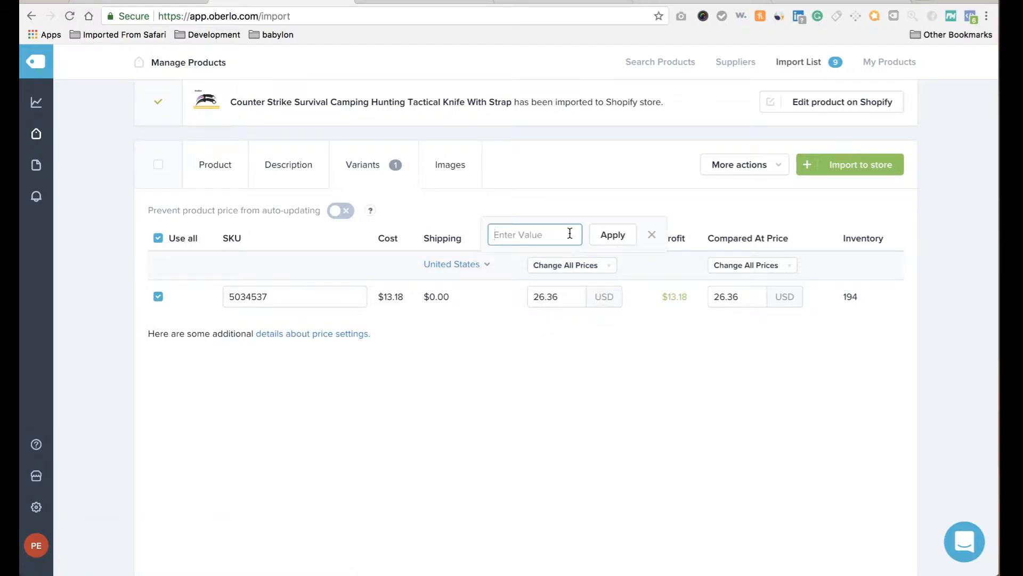
{"action": "type", "text": "39.99"}
{"action": "left_click", "coordinate": [624, 235]}
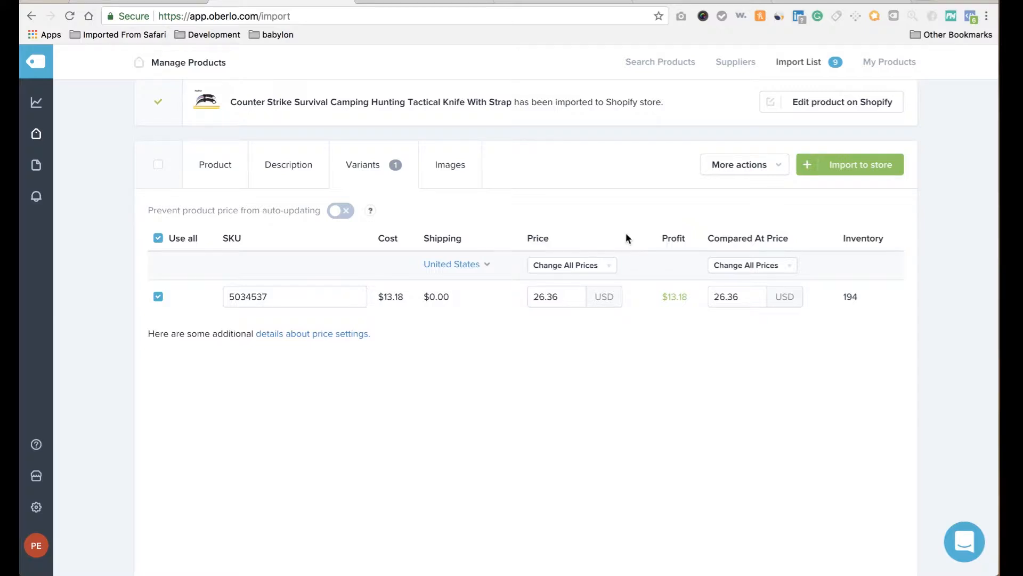
{"action": "left_click", "coordinate": [788, 268]}
{"action": "left_click", "coordinate": [778, 292]}
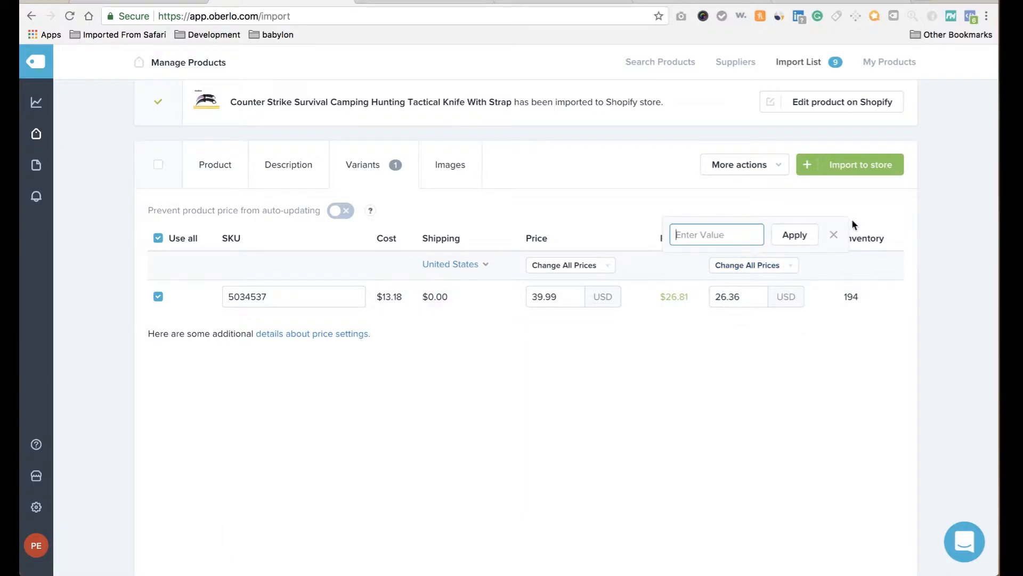
{"action": "left_click", "coordinate": [833, 234]}
{"action": "left_click", "coordinate": [463, 171]}
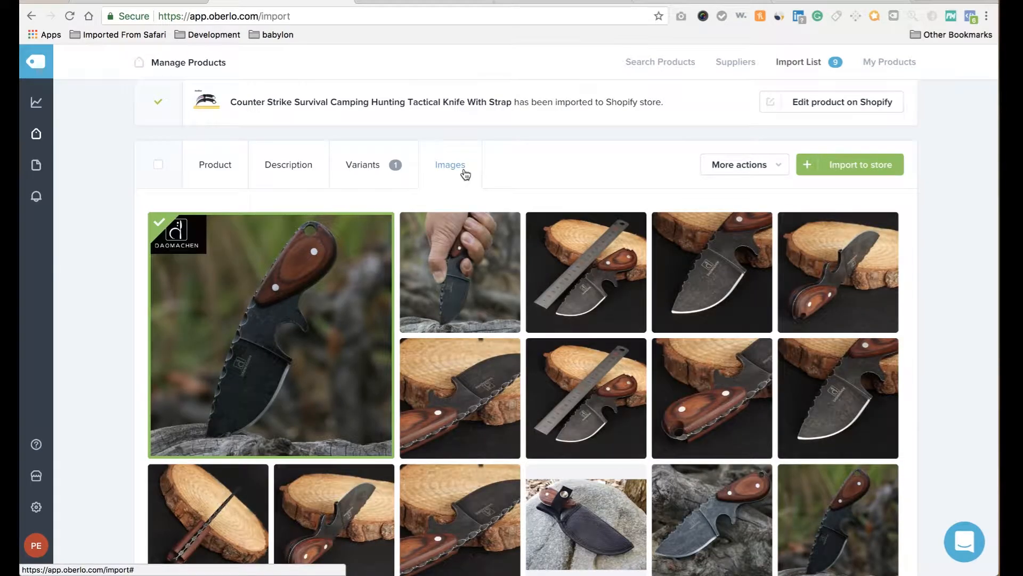
Exclude the main knife photo and include the other first- and second-row knife photos.
{"action": "left_click", "coordinate": [293, 307]}
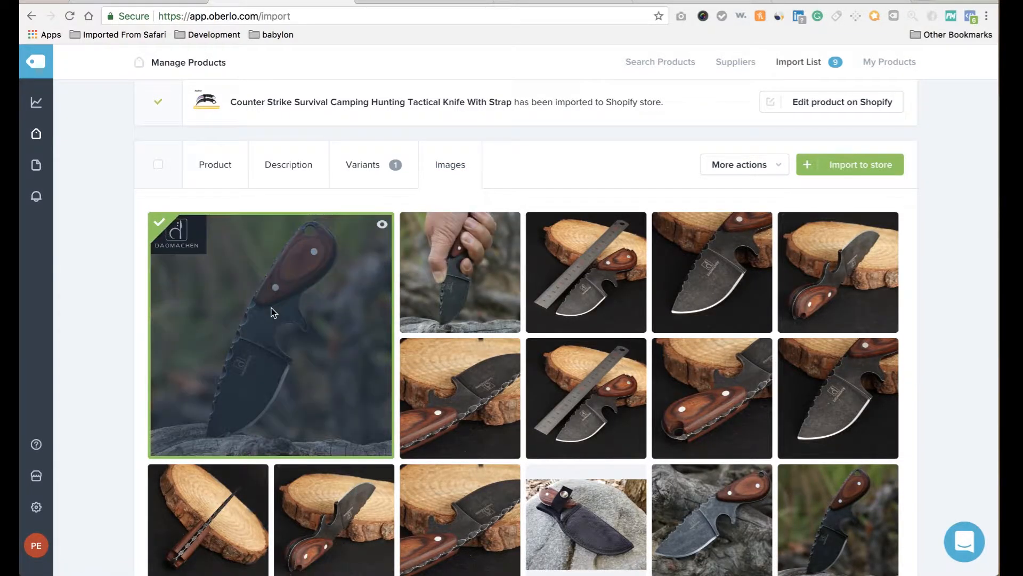
{"action": "left_click", "coordinate": [454, 281]}
{"action": "left_click", "coordinate": [462, 382]}
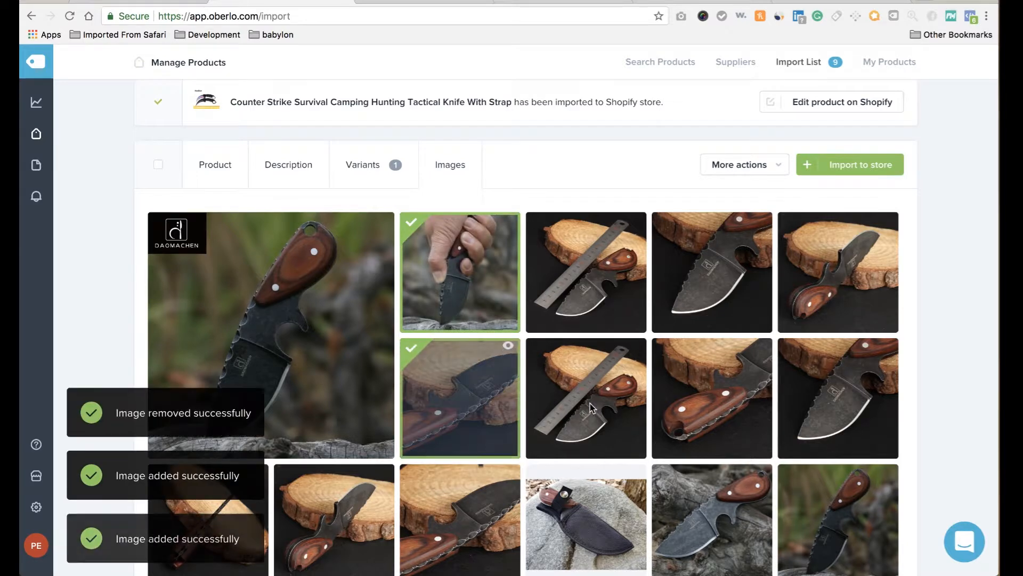
{"action": "left_click", "coordinate": [575, 373]}
{"action": "left_click", "coordinate": [594, 286]}
{"action": "left_click", "coordinate": [726, 269]}
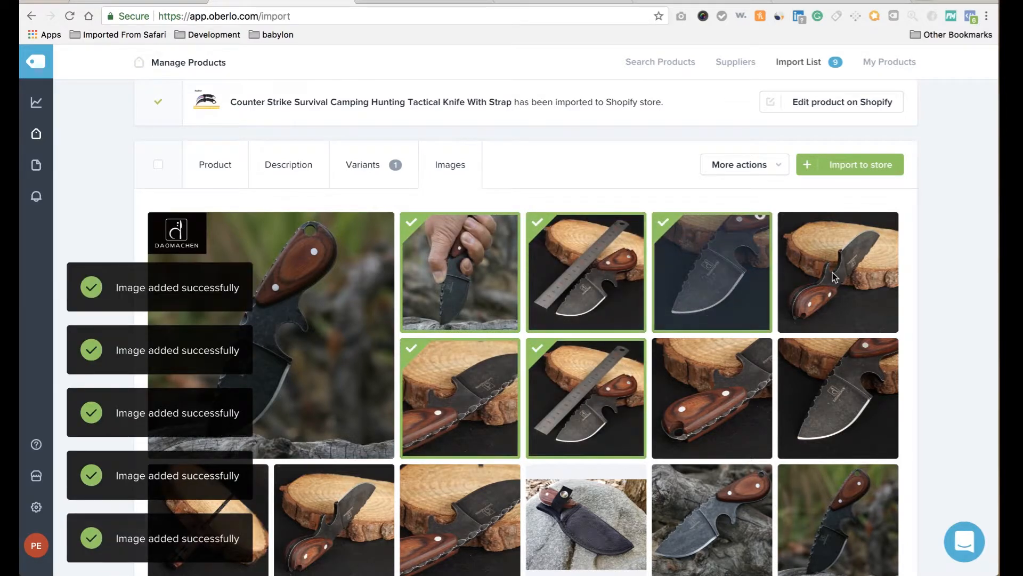
{"action": "left_click", "coordinate": [837, 276]}
{"action": "left_click", "coordinate": [835, 358]}
Add the six knife photos further down and import the Tactical hunting knife to the store.
{"action": "scroll", "coordinate": [836, 363], "scroll_direction": "down", "scroll_amount": 3}
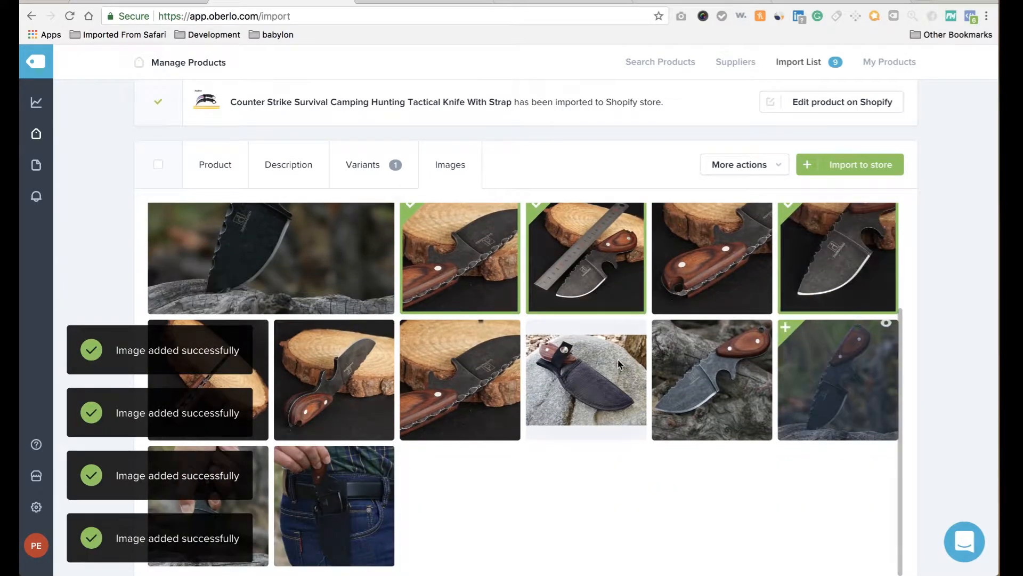
{"action": "scroll", "coordinate": [353, 405], "scroll_direction": "down", "scroll_amount": 1}
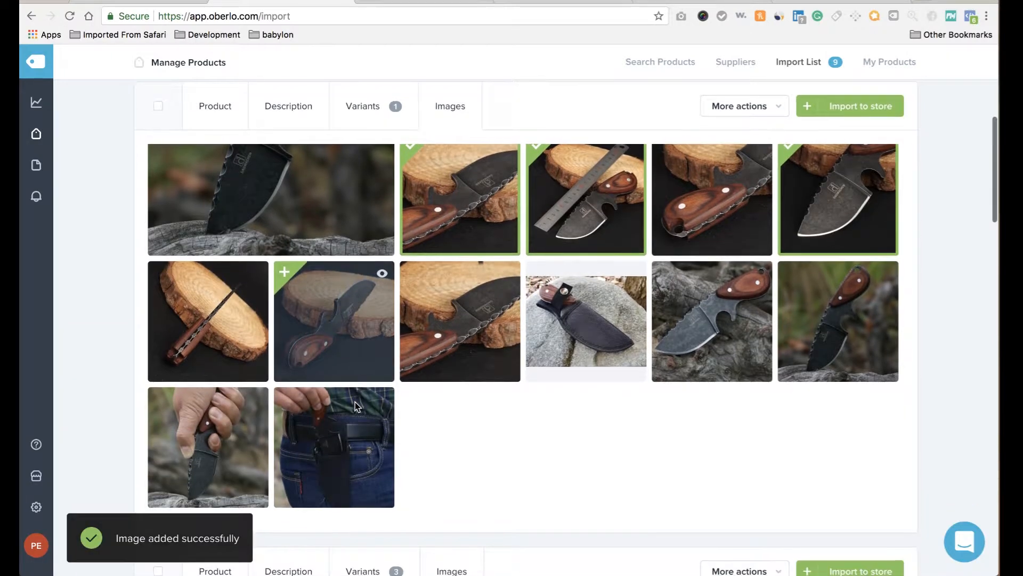
{"action": "left_click", "coordinate": [208, 321]}
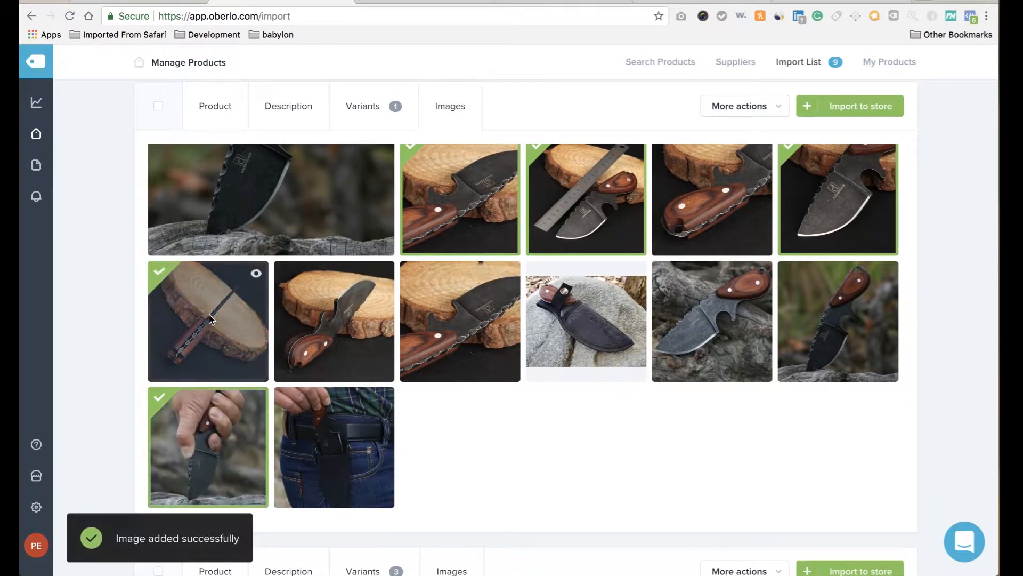
{"action": "left_click", "coordinate": [338, 315]}
{"action": "left_click", "coordinate": [464, 309]}
{"action": "left_click", "coordinate": [633, 319]}
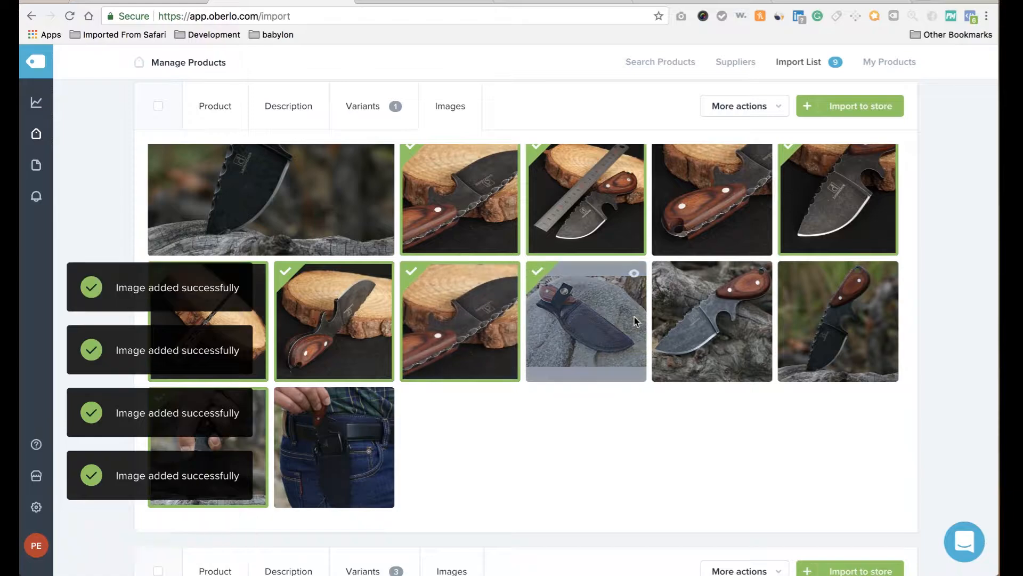
{"action": "left_click", "coordinate": [711, 320]}
{"action": "left_click", "coordinate": [840, 327]}
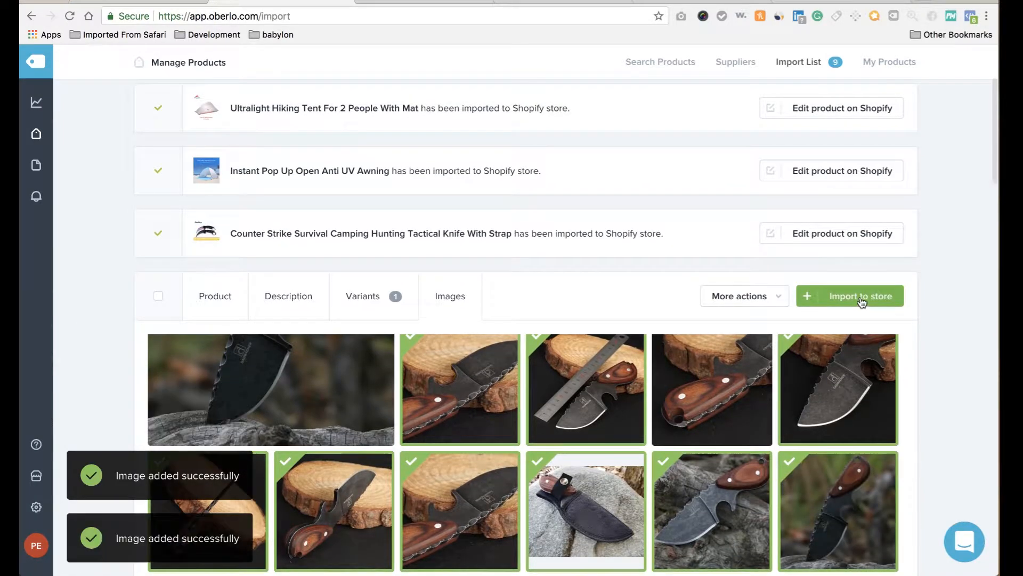
{"action": "left_click", "coordinate": [862, 302]}
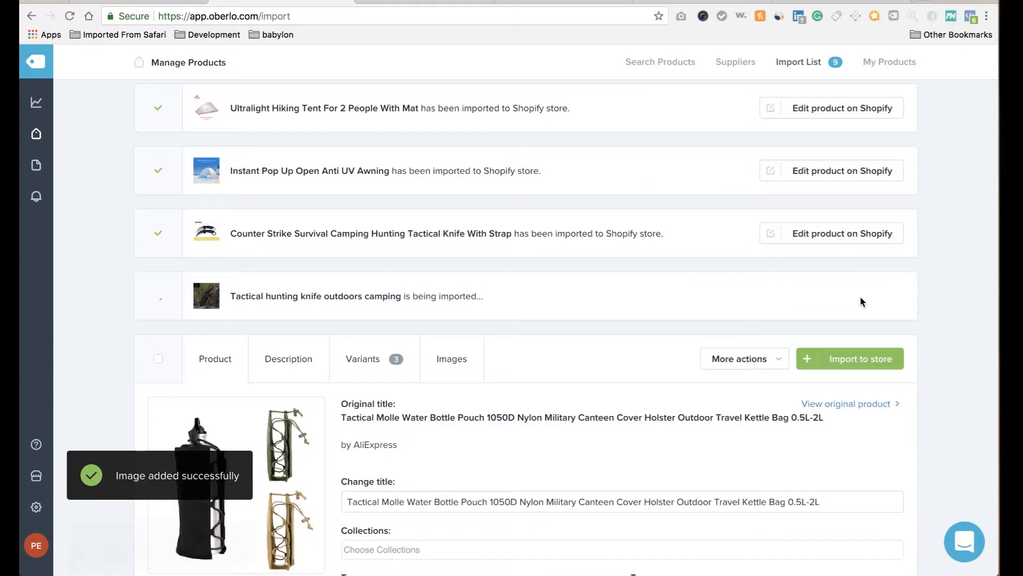
Add the black backpack photo to the water bottle pouch's images.
{"action": "scroll", "coordinate": [680, 359], "scroll_direction": "down", "scroll_amount": 3}
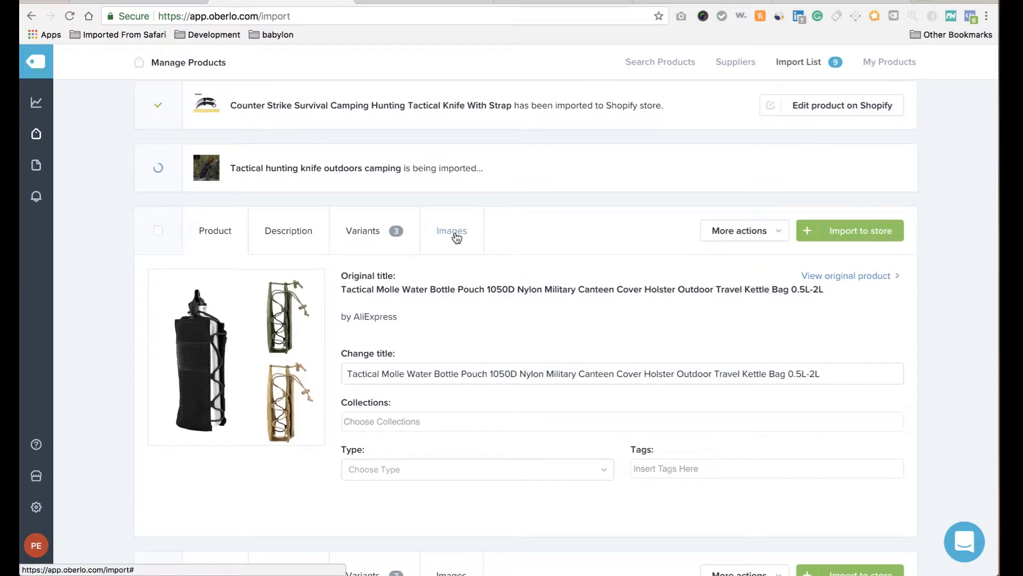
{"action": "left_click", "coordinate": [455, 235]}
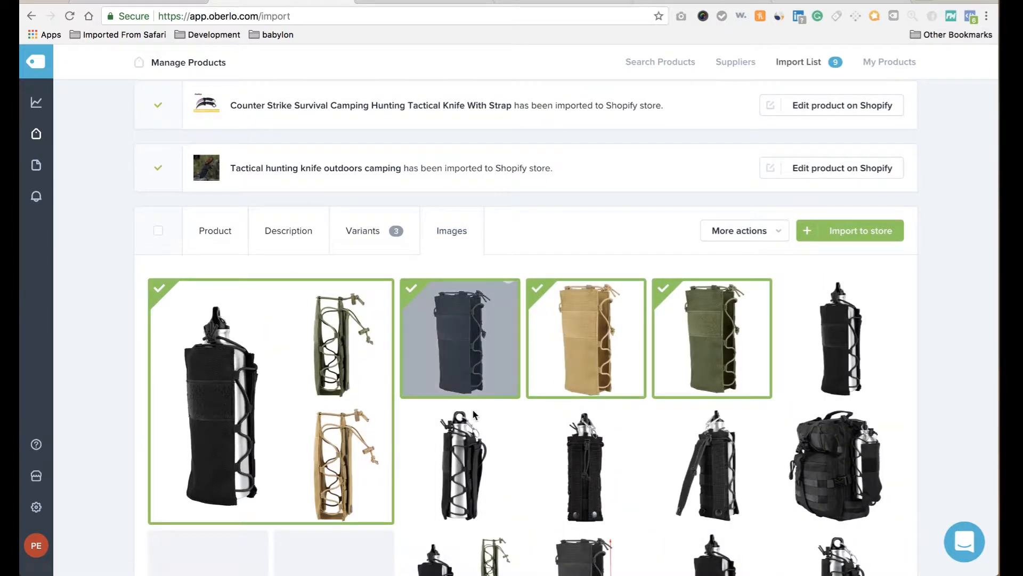
{"action": "scroll", "coordinate": [472, 408], "scroll_direction": "down", "scroll_amount": 3}
{"action": "scroll", "coordinate": [472, 411], "scroll_direction": "up", "scroll_amount": 2}
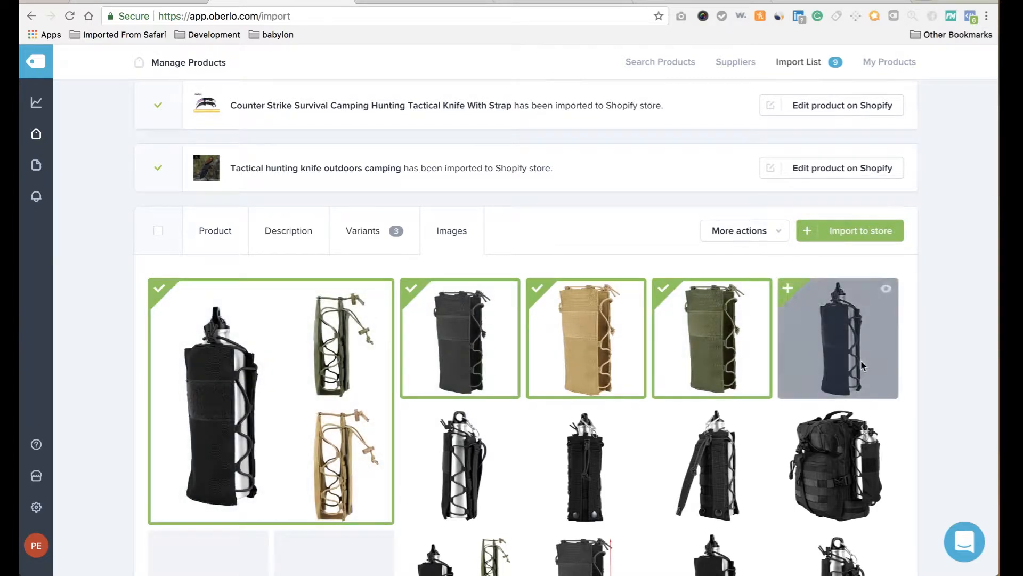
{"action": "scroll", "coordinate": [861, 362], "scroll_direction": "down", "scroll_amount": 1}
{"action": "scroll", "coordinate": [862, 360], "scroll_direction": "up", "scroll_amount": 1}
{"action": "left_click", "coordinate": [850, 446]}
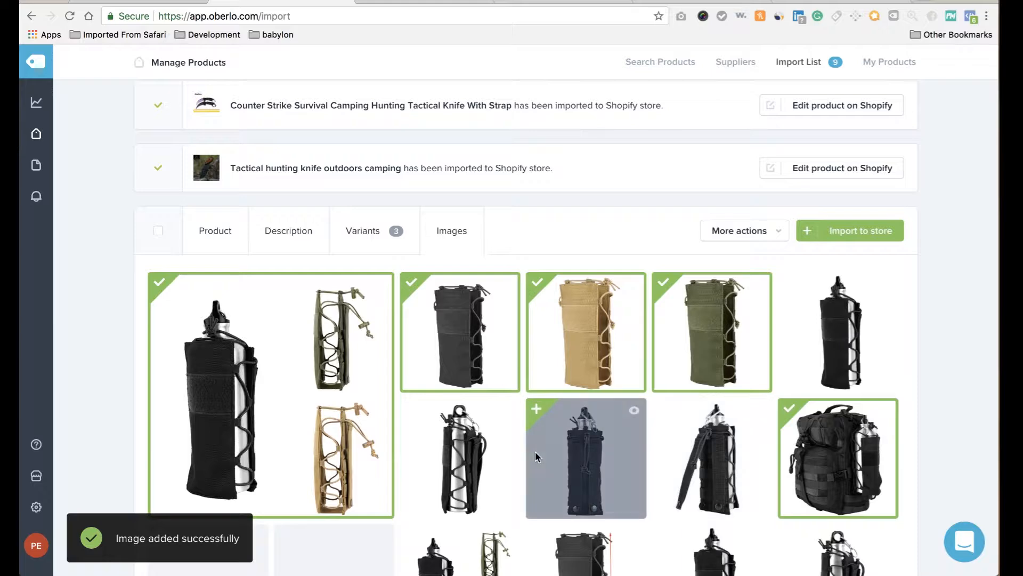
Review the pouch's variant pricing, then return to its title and details.
{"action": "scroll", "coordinate": [535, 450], "scroll_direction": "down", "scroll_amount": 2}
{"action": "scroll", "coordinate": [535, 450], "scroll_direction": "up", "scroll_amount": 1}
{"action": "scroll", "coordinate": [536, 450], "scroll_direction": "down", "scroll_amount": 8}
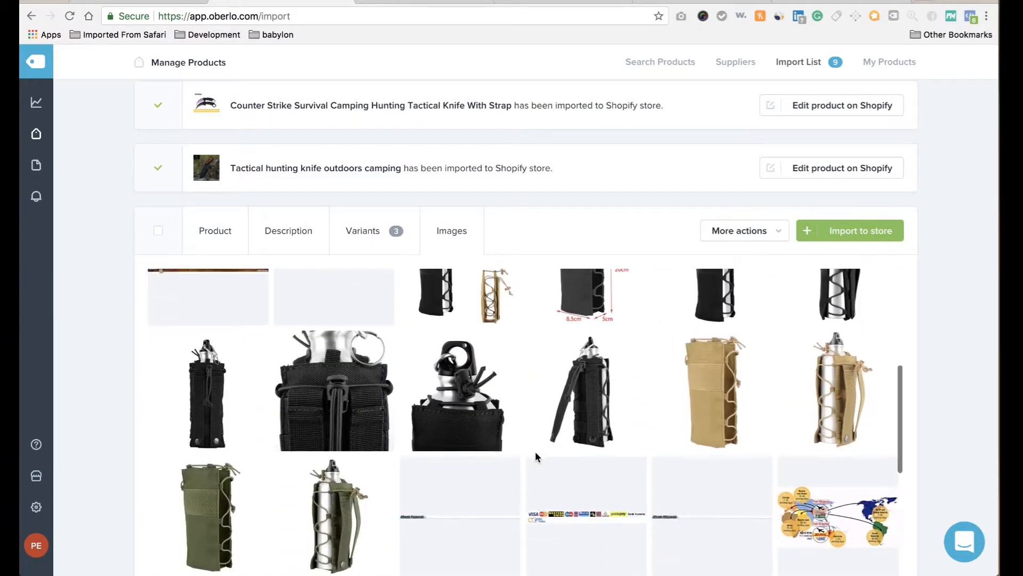
{"action": "scroll", "coordinate": [535, 451], "scroll_direction": "down", "scroll_amount": 10}
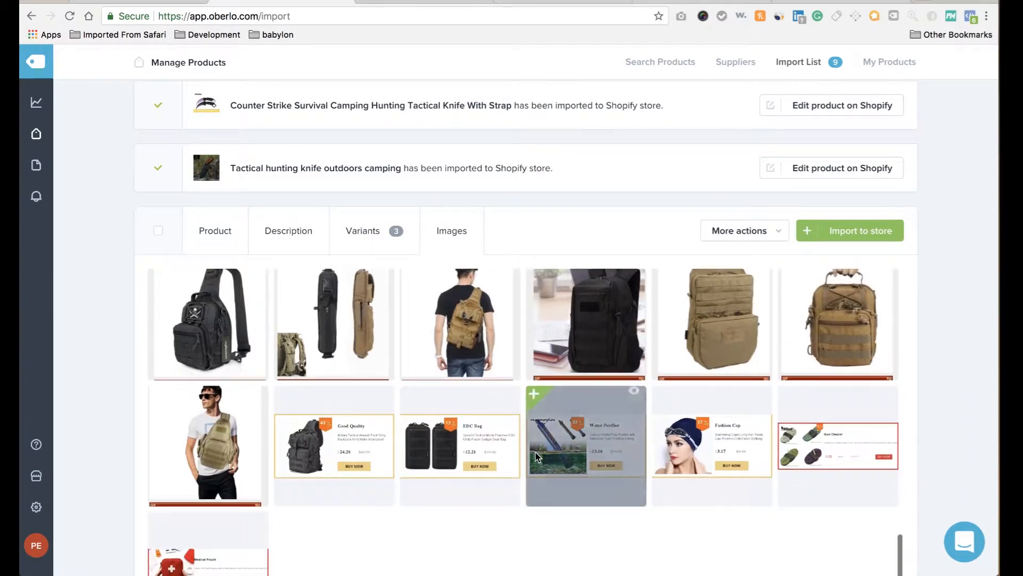
{"action": "scroll", "coordinate": [535, 451], "scroll_direction": "up", "scroll_amount": 10}
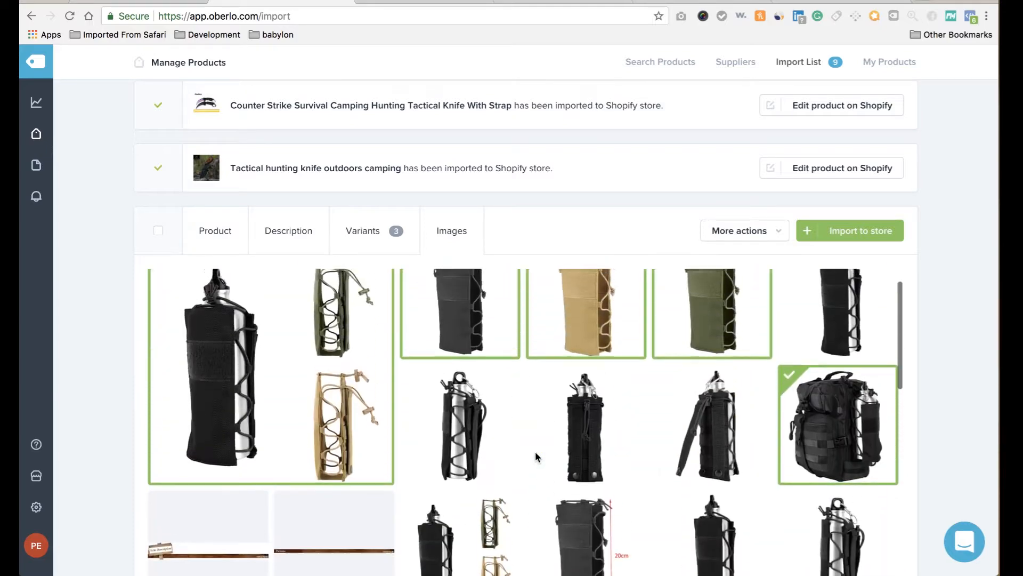
{"action": "left_click", "coordinate": [397, 231]}
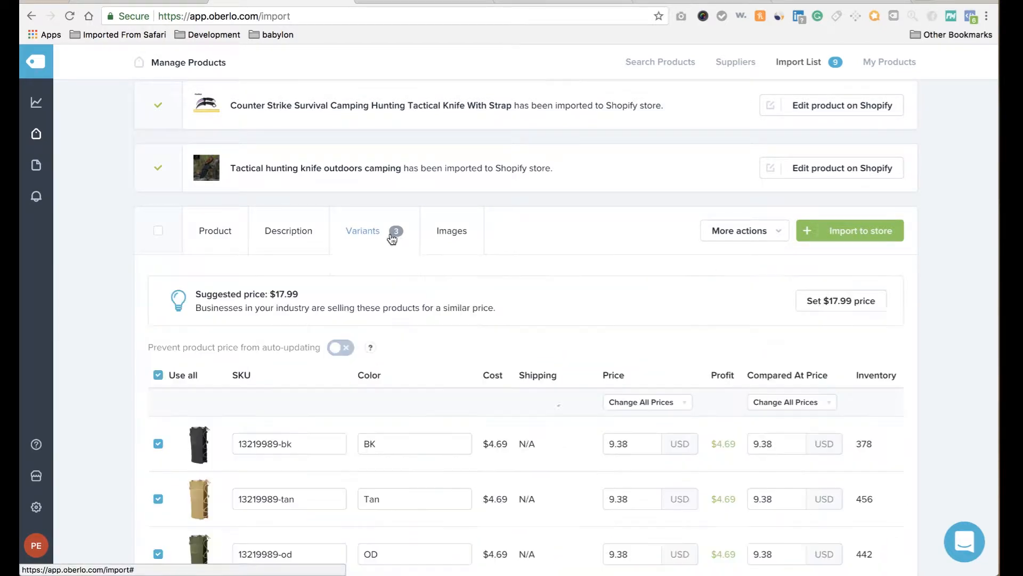
{"action": "left_click", "coordinate": [200, 227]}
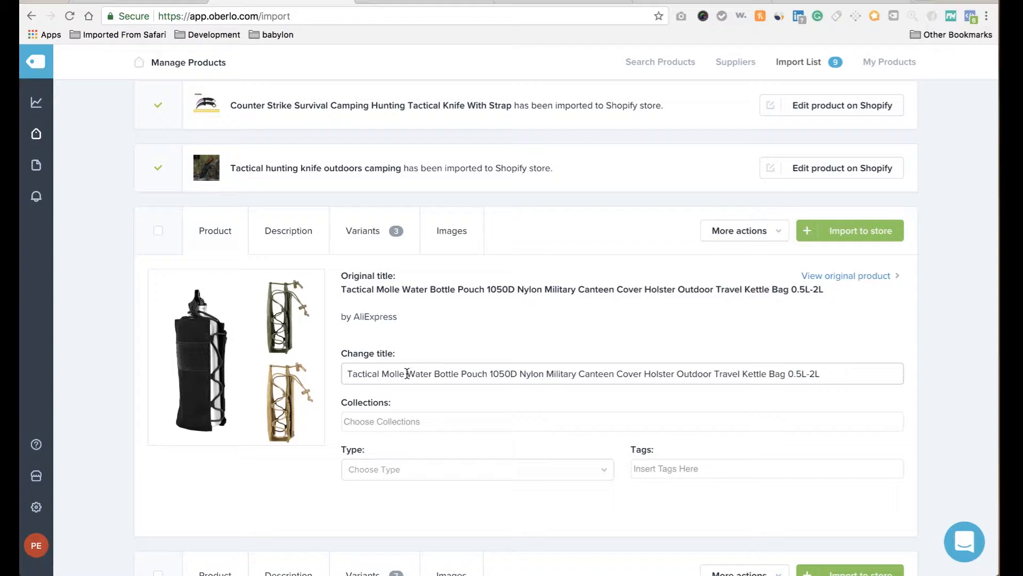
Shorten the pouch title to 'Tactical Water Bottle Pouch'.
{"action": "double_click", "coordinate": [391, 372]}
{"action": "key", "text": "BackSpace"}
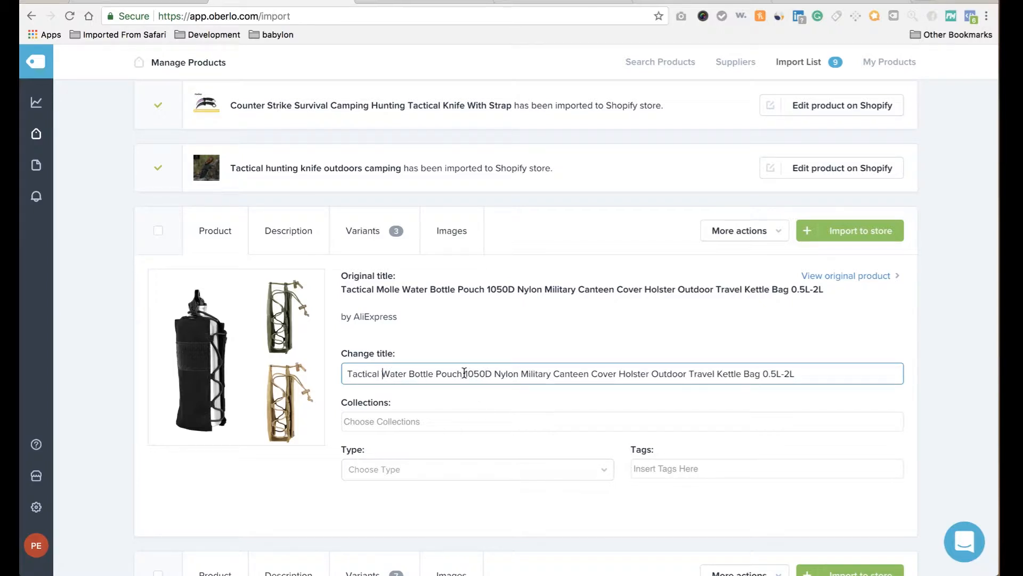
{"action": "left_click_drag", "start_coordinate": [467, 373], "coordinate": [615, 408]}
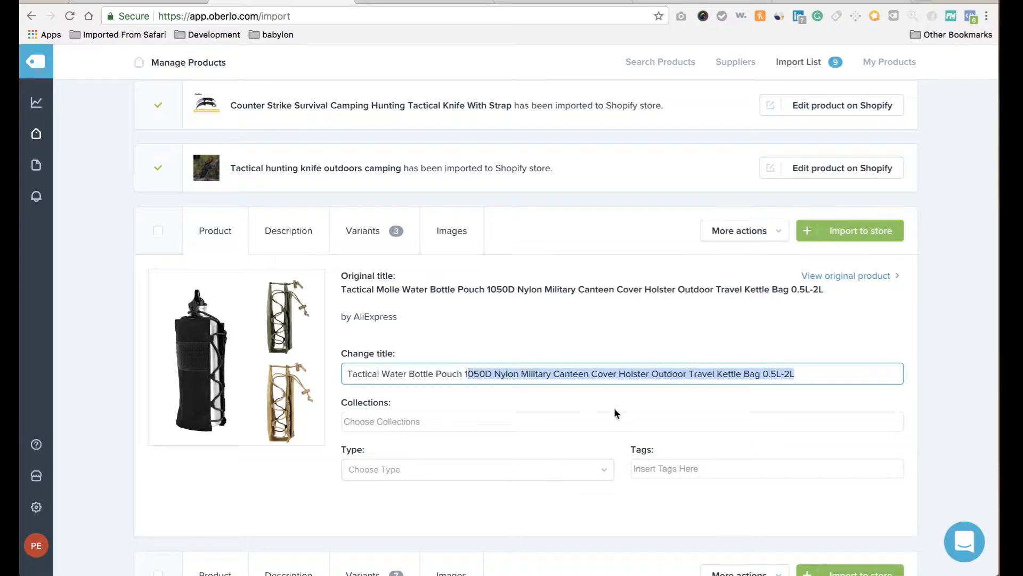
{"action": "key", "text": "BackSpace"}
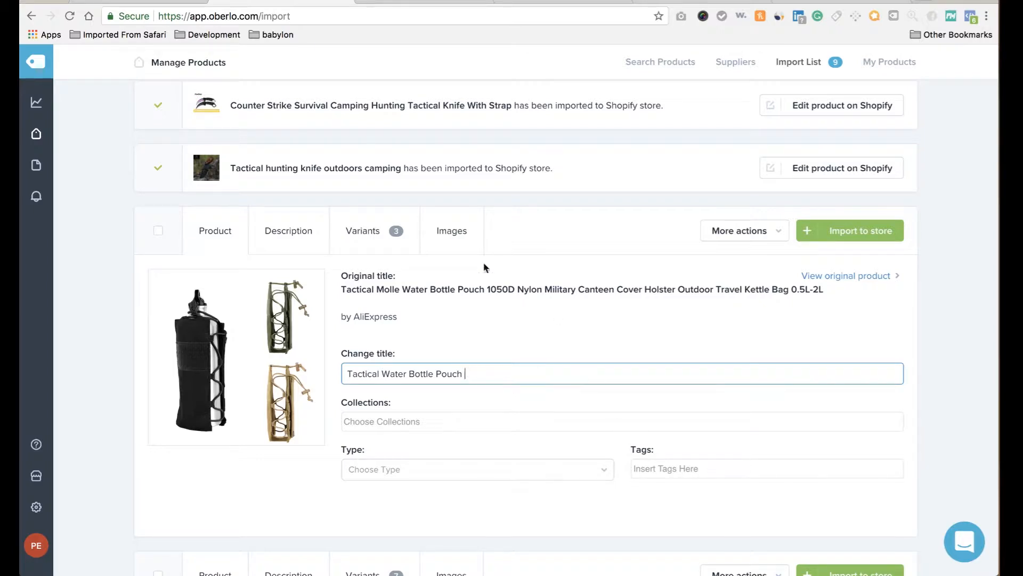
Delete the Brand Name line from the pouch's description.
{"action": "left_click", "coordinate": [300, 231]}
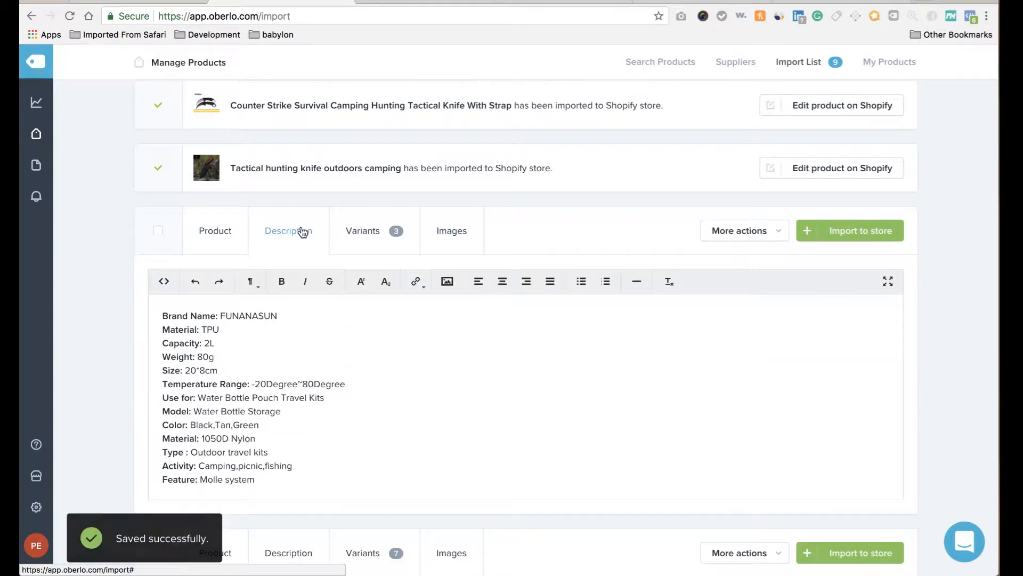
{"action": "triple_click", "coordinate": [244, 315]}
{"action": "key", "text": "BackSpace"}
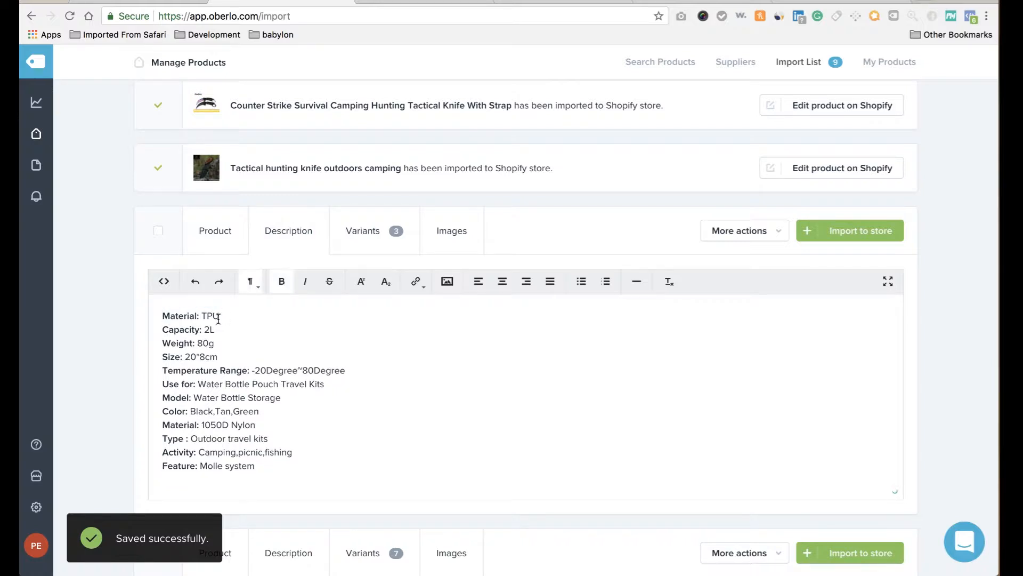
{"action": "triple_click", "coordinate": [191, 317]}
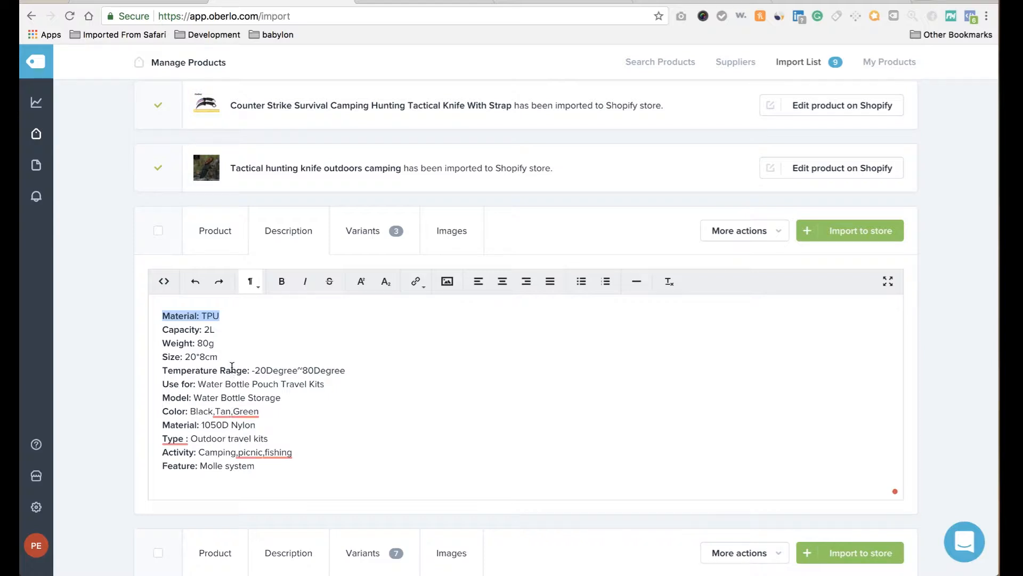
Set all pouch variant prices to 19.99 and start setting a new compared-at price for all.
{"action": "left_click", "coordinate": [361, 241]}
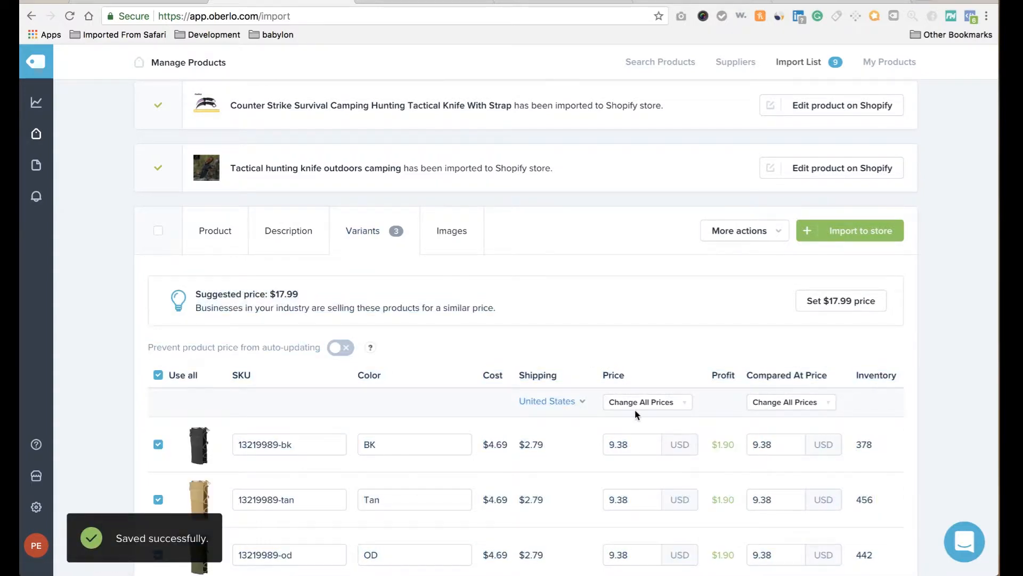
{"action": "left_click", "coordinate": [672, 405]}
{"action": "left_click", "coordinate": [668, 428]}
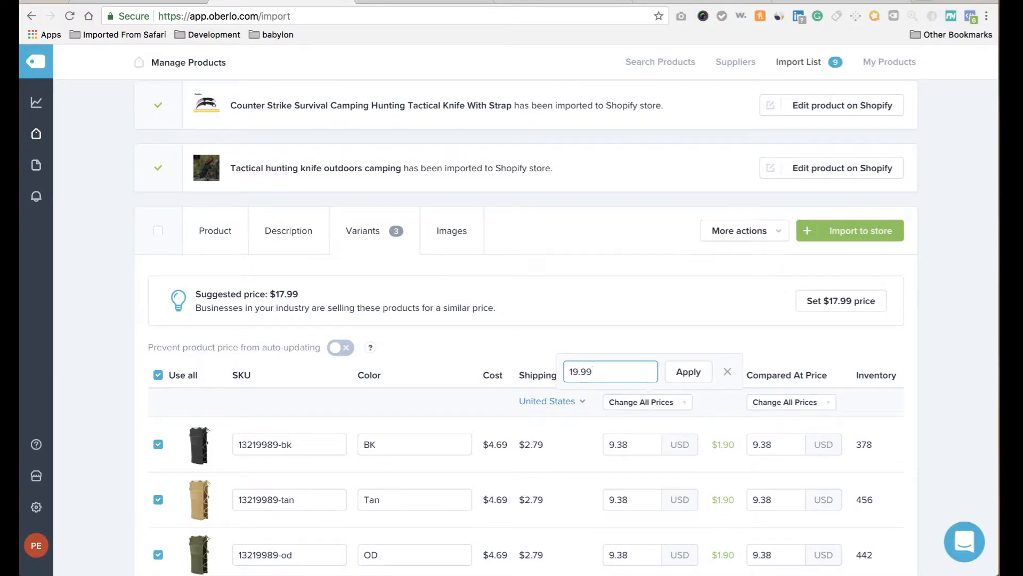
{"action": "type", "text": "19.99"}
{"action": "left_click", "coordinate": [690, 371]}
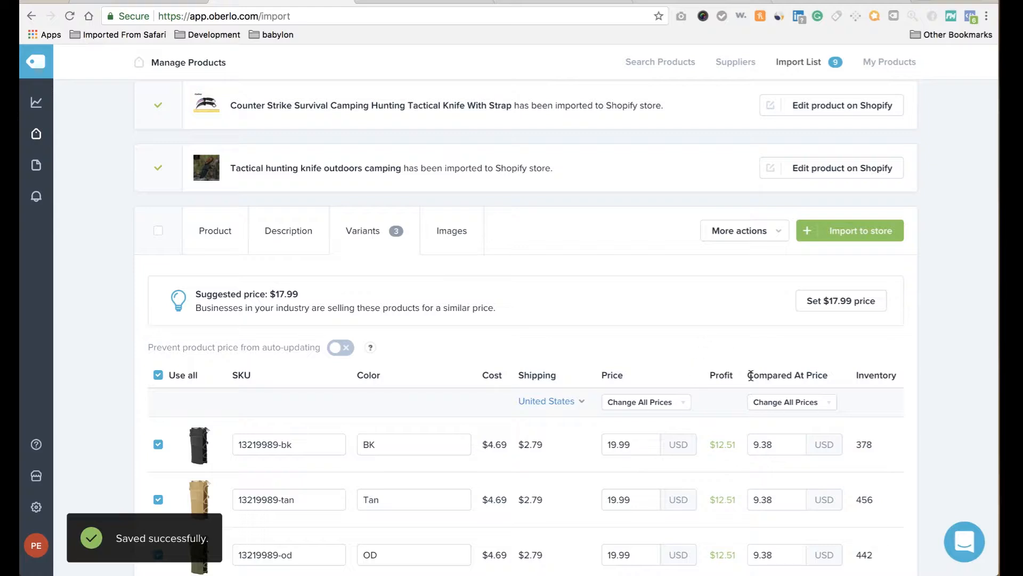
{"action": "left_click", "coordinate": [793, 408]}
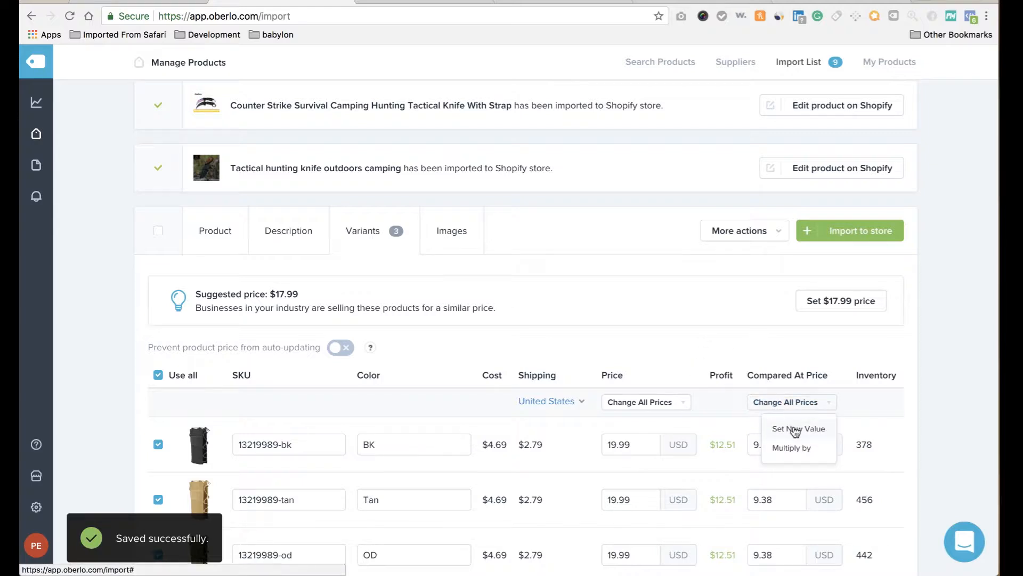
{"action": "left_click", "coordinate": [794, 428]}
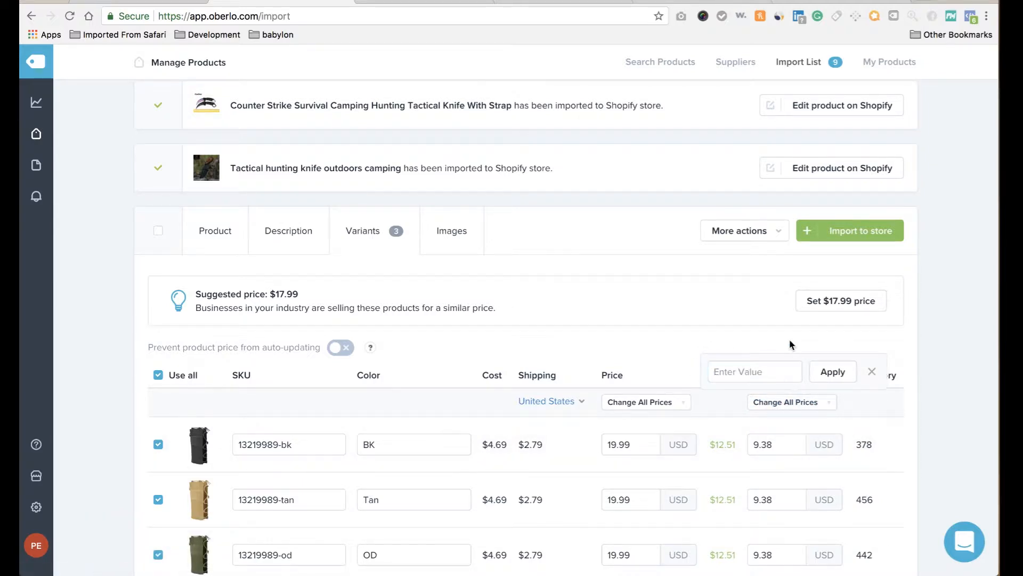
{"action": "left_click", "coordinate": [475, 233]}
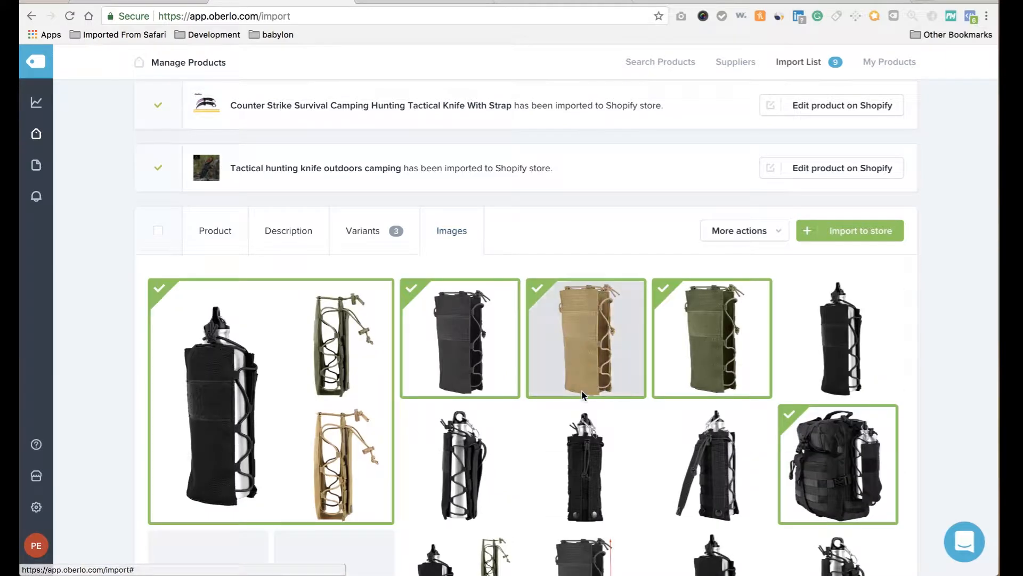
{"action": "scroll", "coordinate": [582, 373], "scroll_direction": "down", "scroll_amount": 3}
{"action": "scroll", "coordinate": [585, 395], "scroll_direction": "down", "scroll_amount": 10}
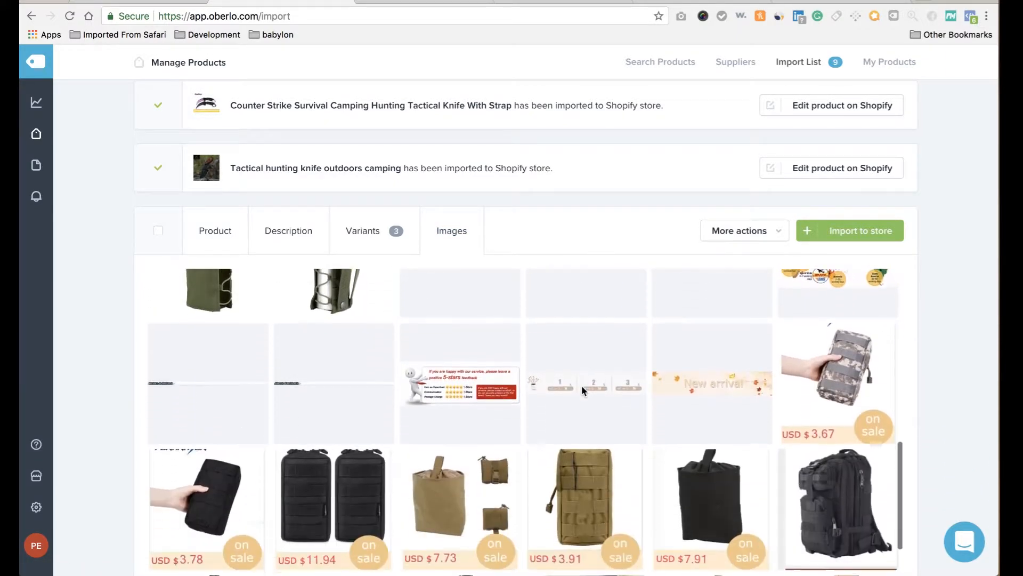
{"action": "scroll", "coordinate": [585, 391], "scroll_direction": "down", "scroll_amount": 1}
{"action": "scroll", "coordinate": [585, 392], "scroll_direction": "up", "scroll_amount": 3}
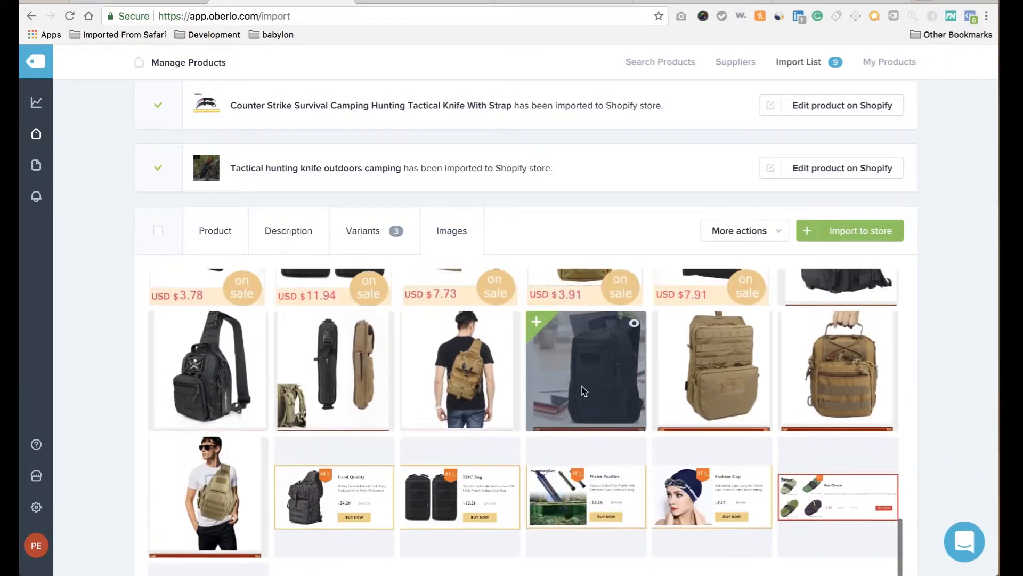
{"action": "scroll", "coordinate": [583, 390], "scroll_direction": "up", "scroll_amount": 5}
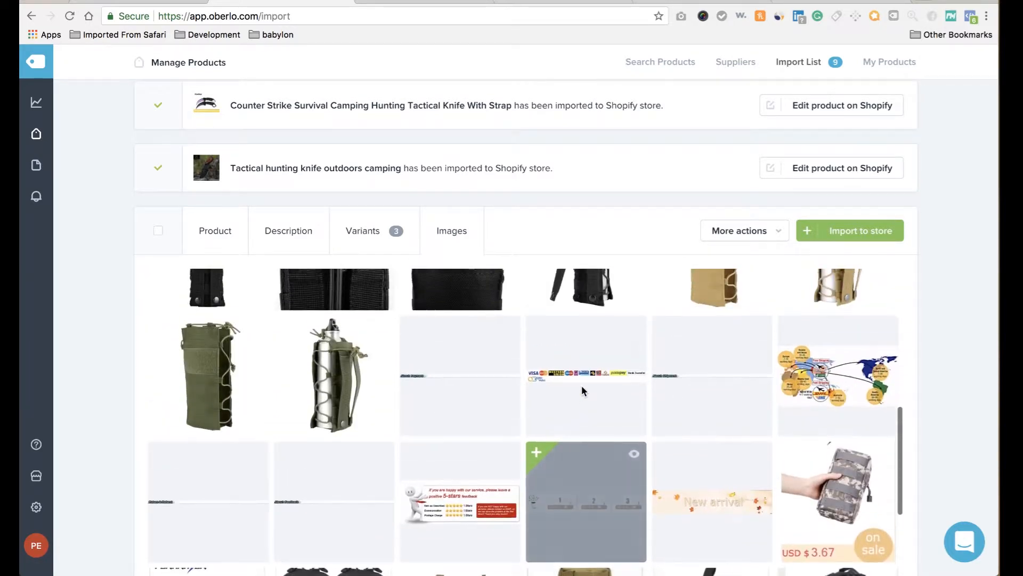
{"action": "scroll", "coordinate": [587, 389], "scroll_direction": "up", "scroll_amount": 2}
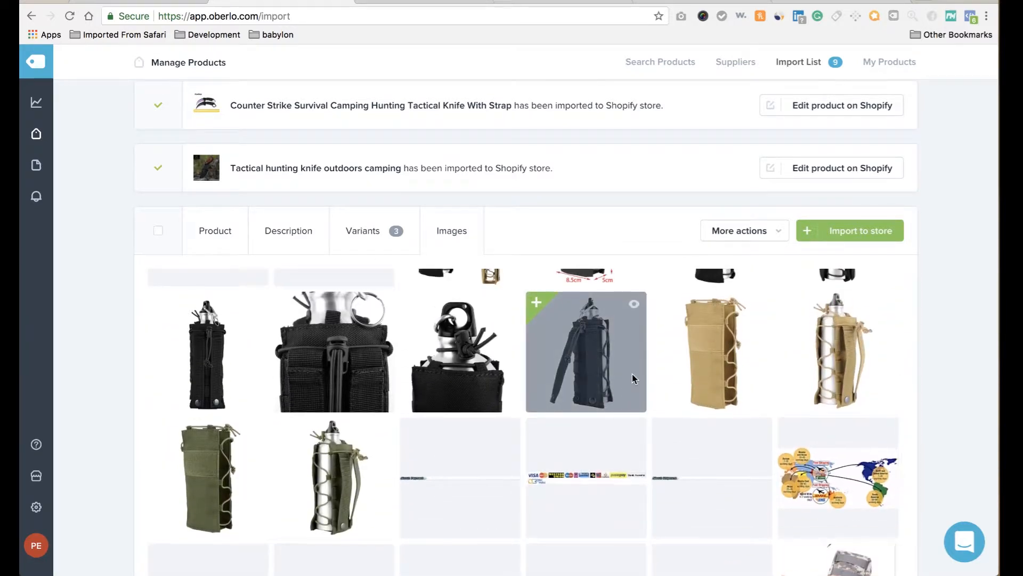
{"action": "scroll", "coordinate": [634, 378], "scroll_direction": "up", "scroll_amount": 3}
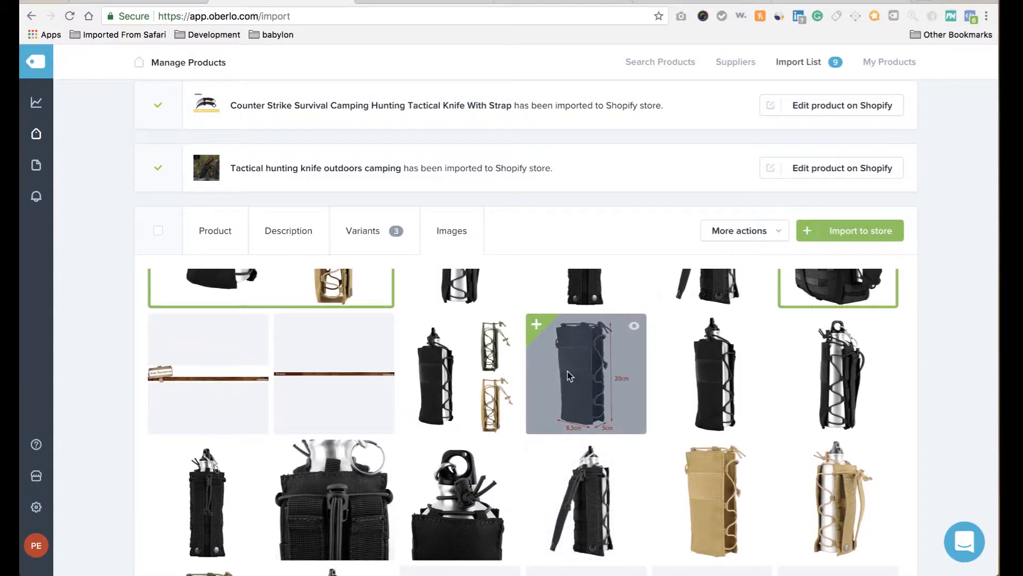
{"action": "scroll", "coordinate": [579, 385], "scroll_direction": "up", "scroll_amount": 6}
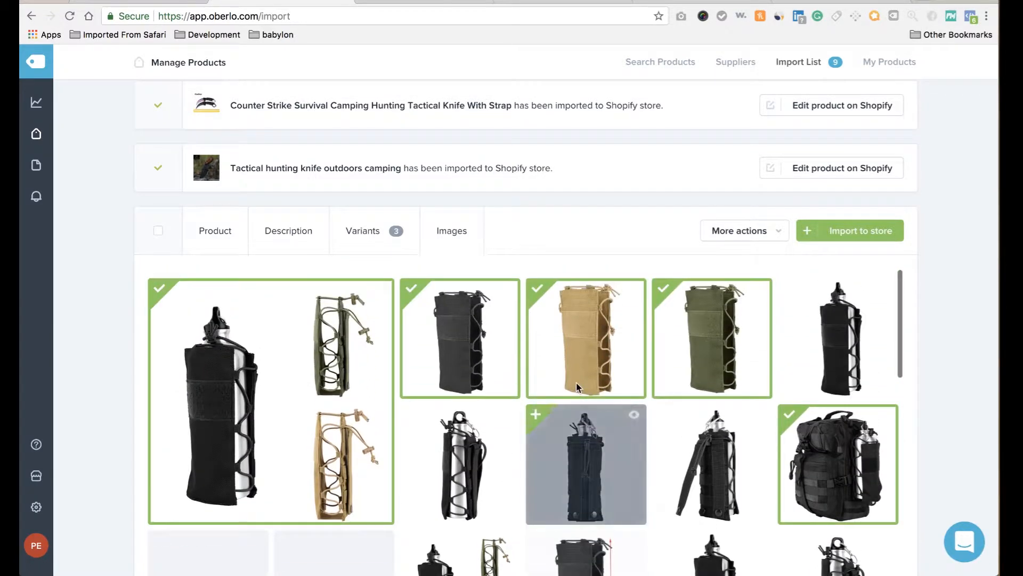
{"action": "scroll", "coordinate": [576, 383], "scroll_direction": "down", "scroll_amount": 10}
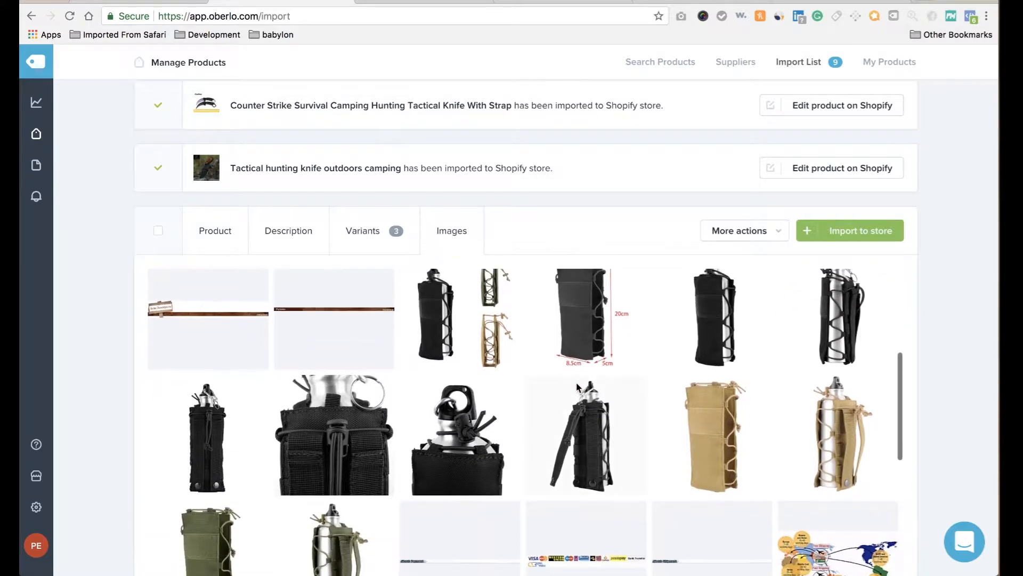
{"action": "scroll", "coordinate": [576, 386], "scroll_direction": "down", "scroll_amount": 4}
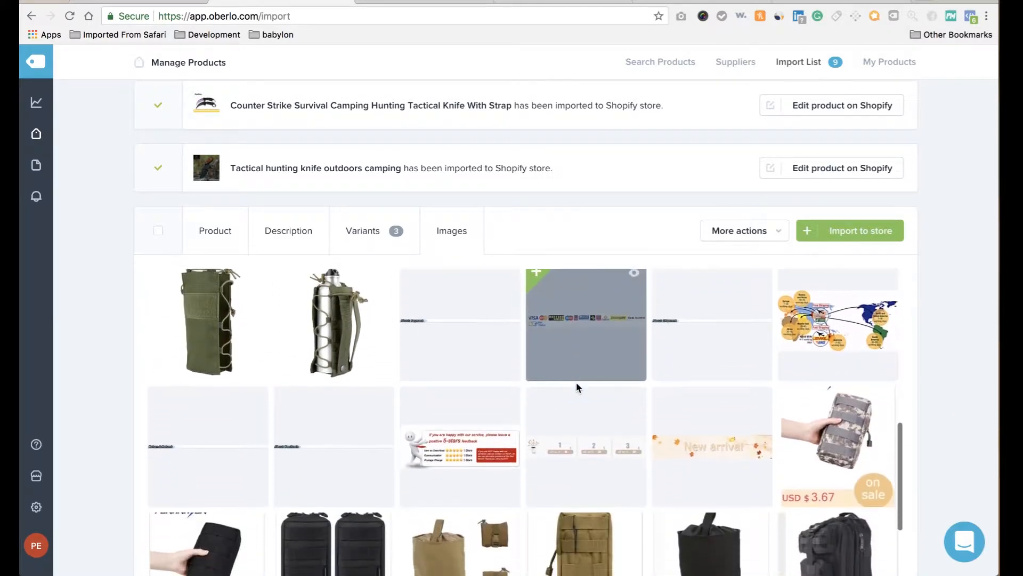
{"action": "scroll", "coordinate": [577, 384], "scroll_direction": "down", "scroll_amount": 1}
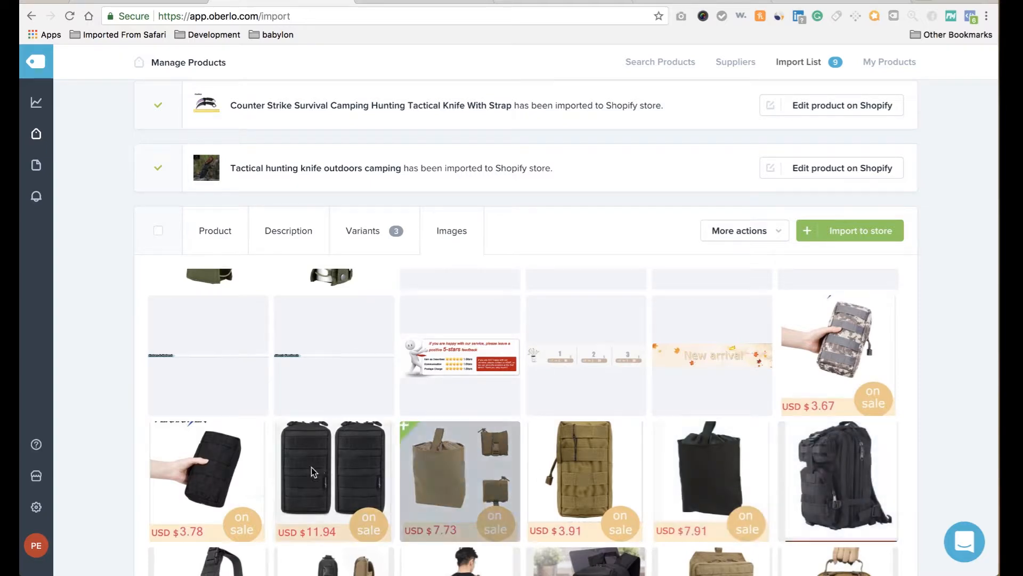
{"action": "scroll", "coordinate": [309, 467], "scroll_direction": "down", "scroll_amount": 3}
{"action": "scroll", "coordinate": [308, 465], "scroll_direction": "down", "scroll_amount": 3}
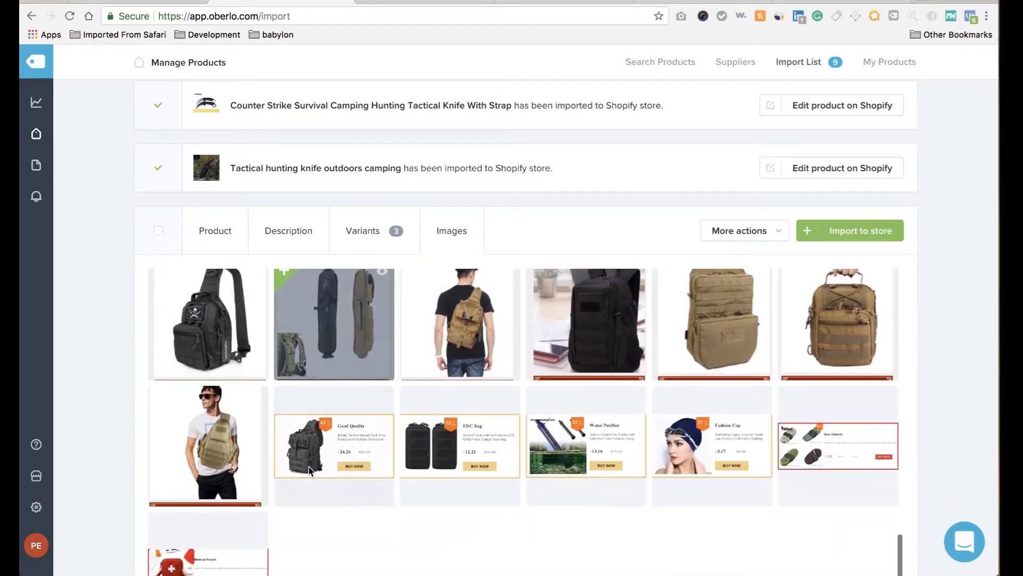
{"action": "scroll", "coordinate": [309, 467], "scroll_direction": "up", "scroll_amount": 15}
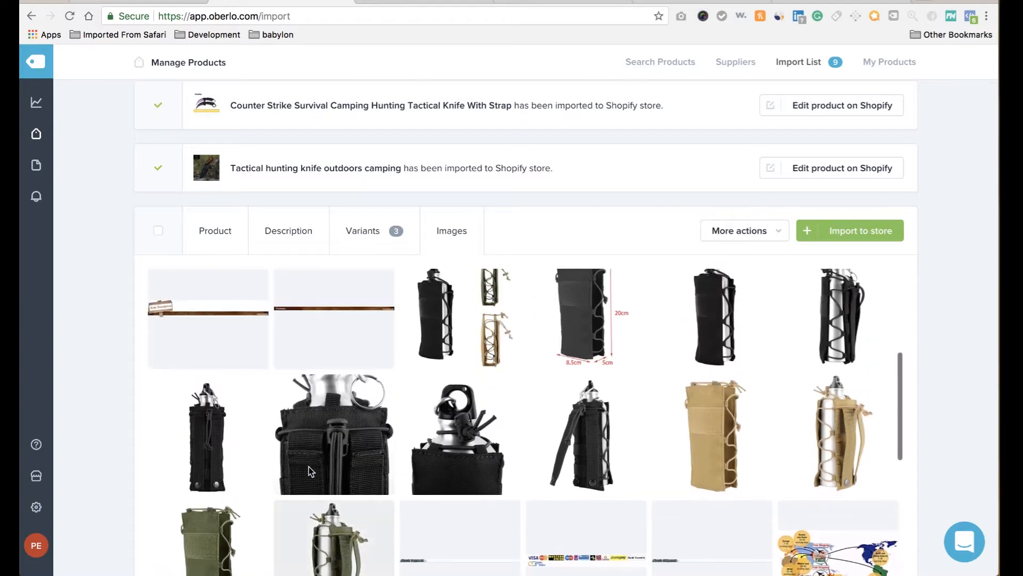
{"action": "scroll", "coordinate": [520, 473], "scroll_direction": "up", "scroll_amount": 2}
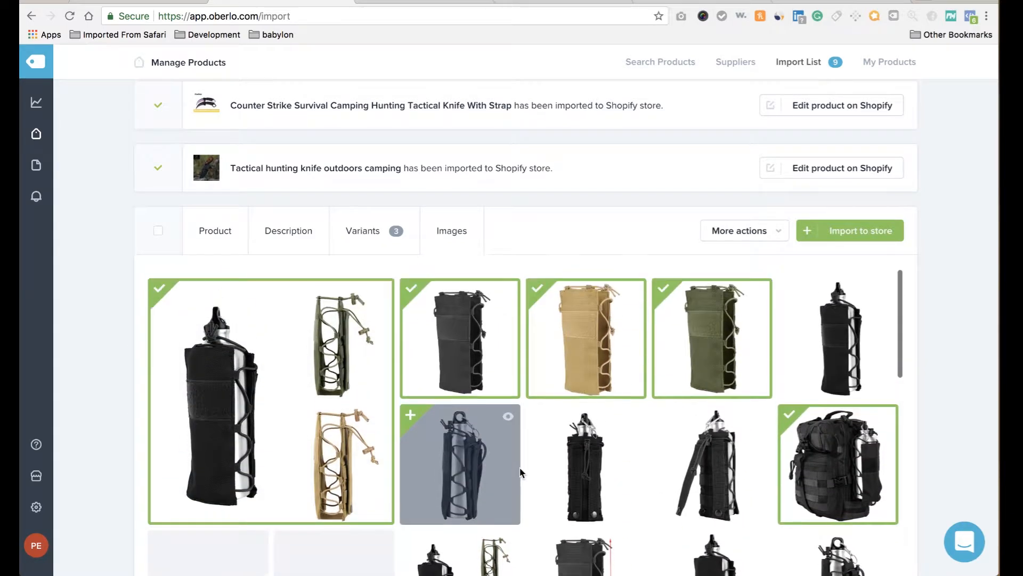
Import the Tactical Water Bottle Pouch to the store and browse the hydration backpack's photos.
{"action": "left_click", "coordinate": [868, 234]}
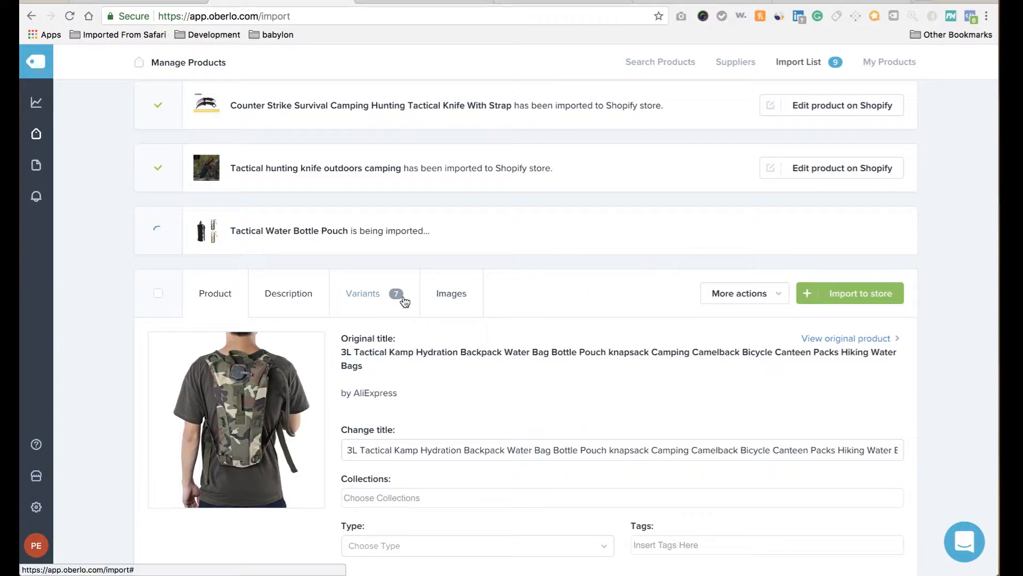
{"action": "left_click", "coordinate": [461, 298]}
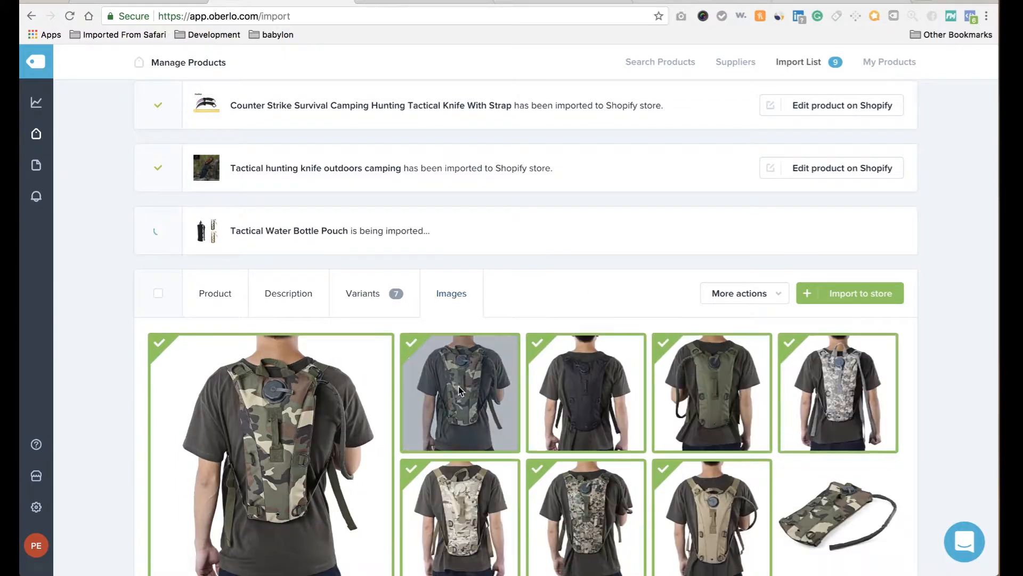
{"action": "scroll", "coordinate": [458, 386], "scroll_direction": "down", "scroll_amount": 1}
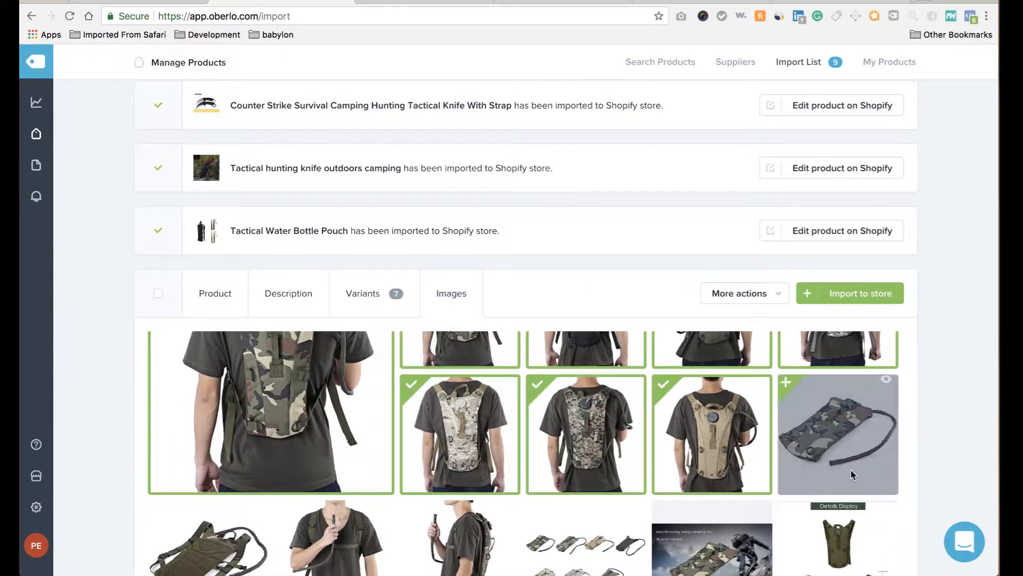
{"action": "scroll", "coordinate": [852, 474], "scroll_direction": "down", "scroll_amount": 1}
{"action": "scroll", "coordinate": [851, 474], "scroll_direction": "down", "scroll_amount": 3}
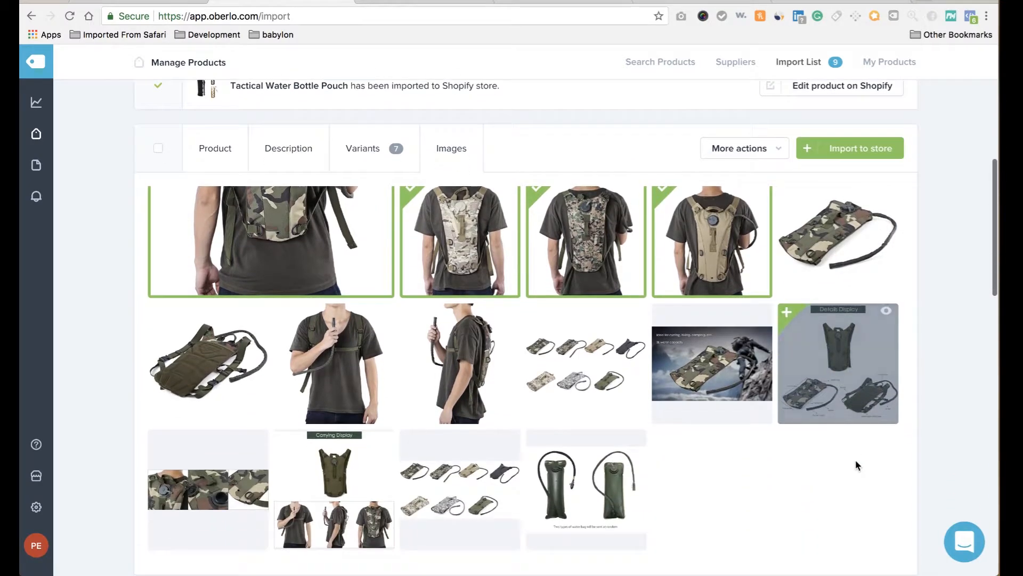
Add the drinking, several-bladders, Carrying Display and mountain scene photos to the backpack's images.
{"action": "left_click", "coordinate": [299, 344]}
{"action": "left_click", "coordinate": [473, 361]}
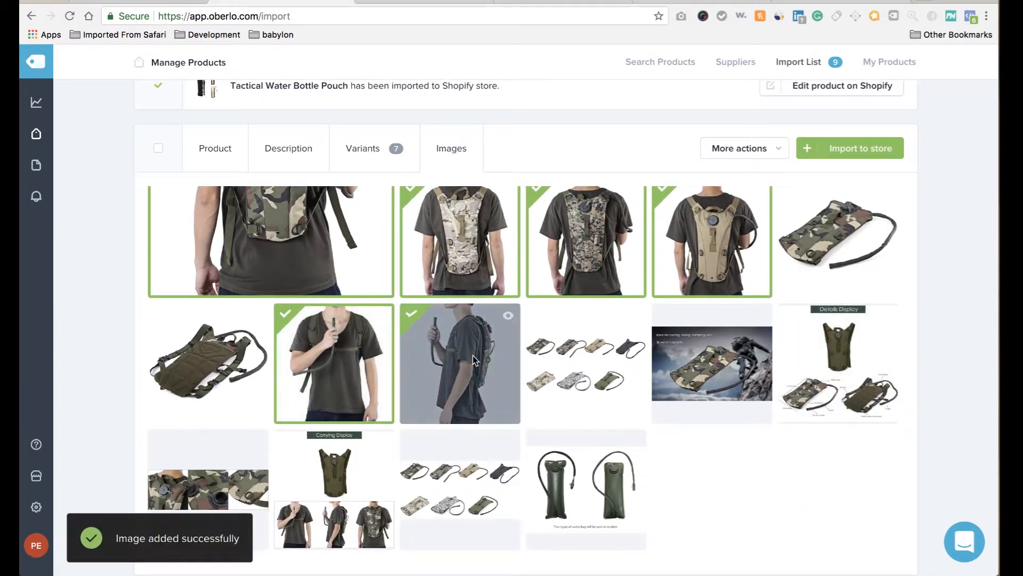
{"action": "scroll", "coordinate": [473, 361], "scroll_direction": "down", "scroll_amount": 3}
{"action": "left_click", "coordinate": [473, 360]}
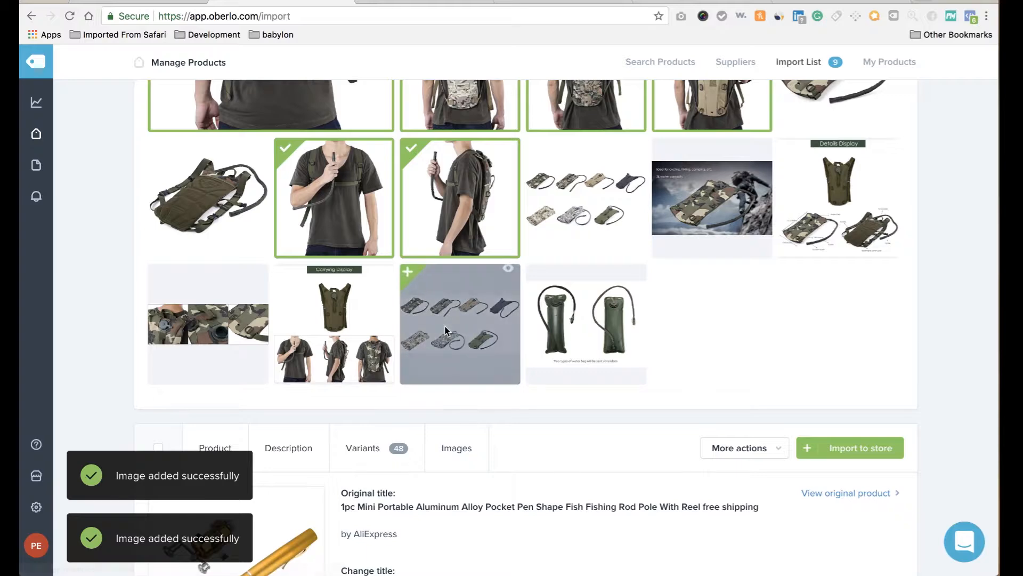
{"action": "left_click", "coordinate": [363, 341]}
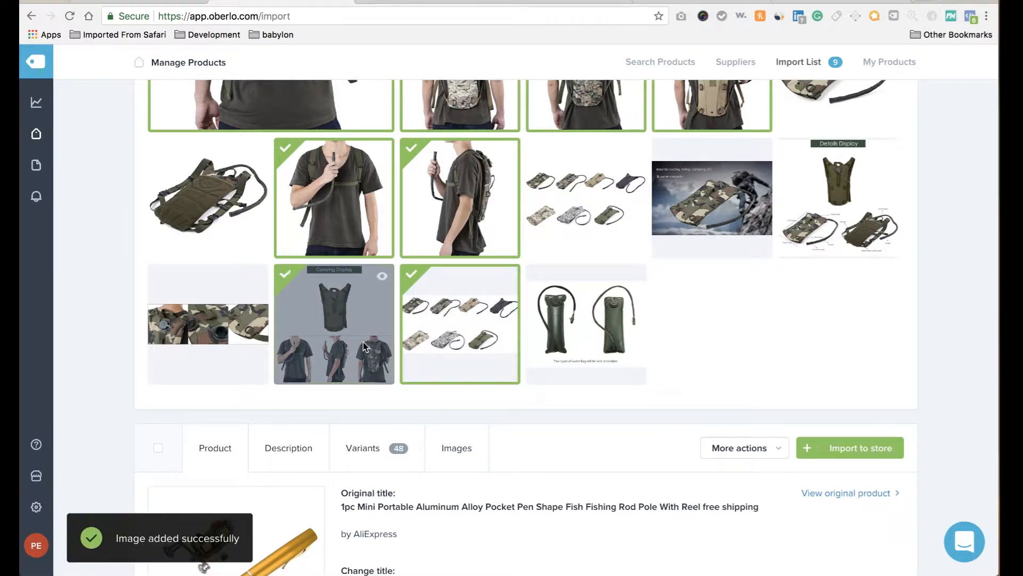
{"action": "scroll", "coordinate": [734, 333], "scroll_direction": "up", "scroll_amount": 2}
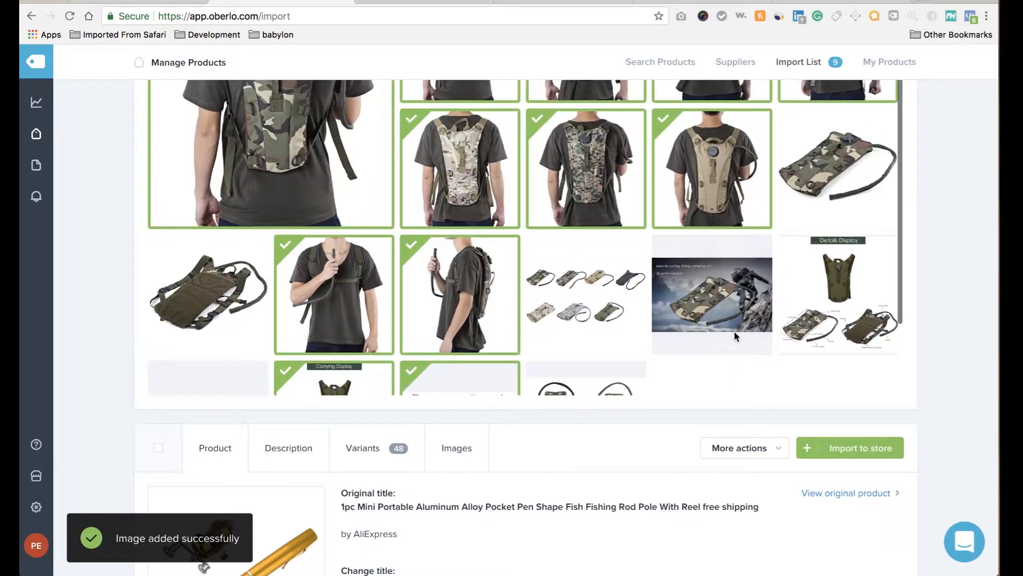
{"action": "left_click", "coordinate": [730, 287]}
{"action": "scroll", "coordinate": [730, 287], "scroll_direction": "up", "scroll_amount": 4}
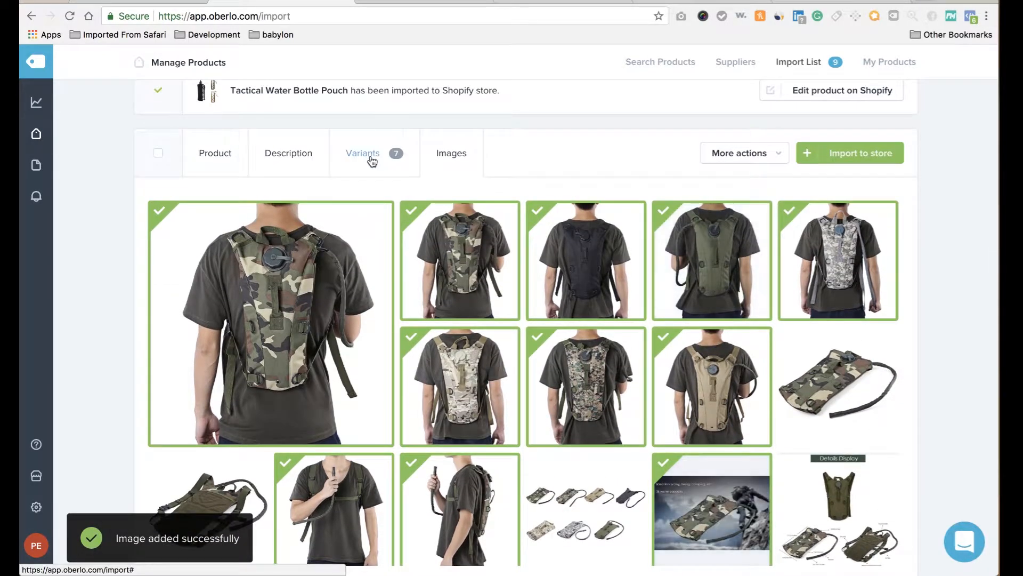
Set every hydration backpack variant price to 39.99.
{"action": "left_click", "coordinate": [370, 154]}
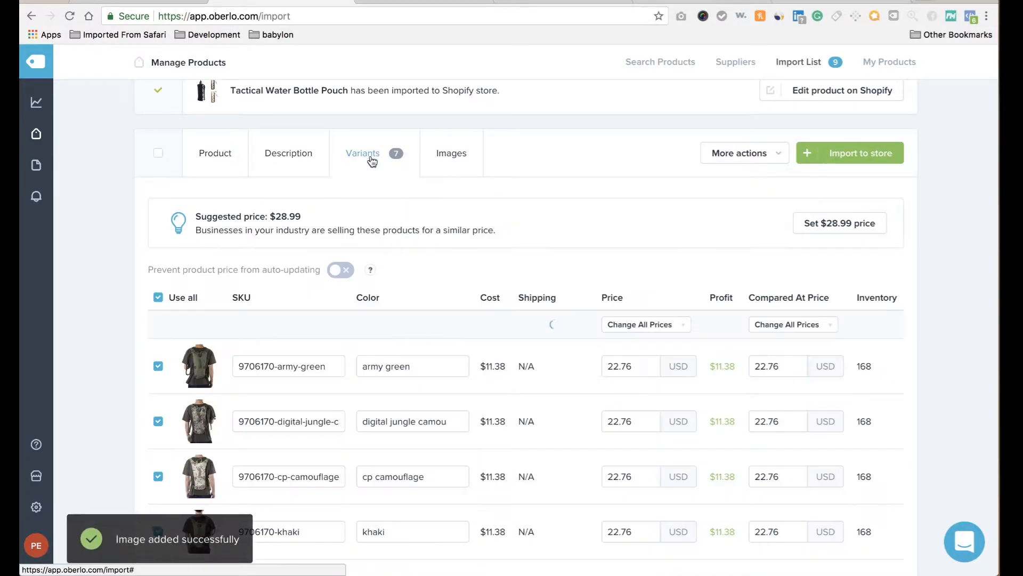
{"action": "left_click", "coordinate": [669, 326]}
{"action": "left_click", "coordinate": [670, 353]}
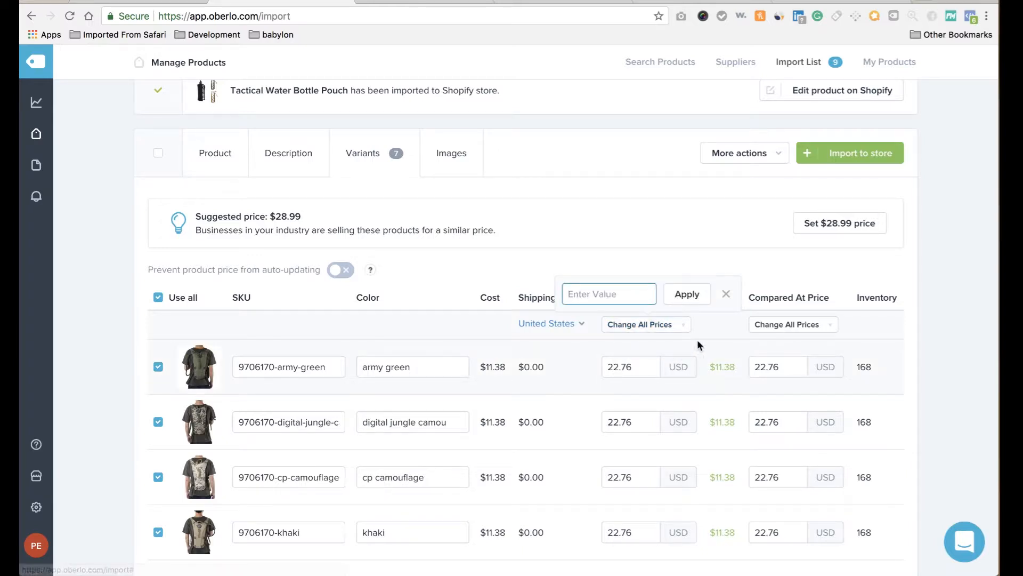
{"action": "type", "text": "39.99"}
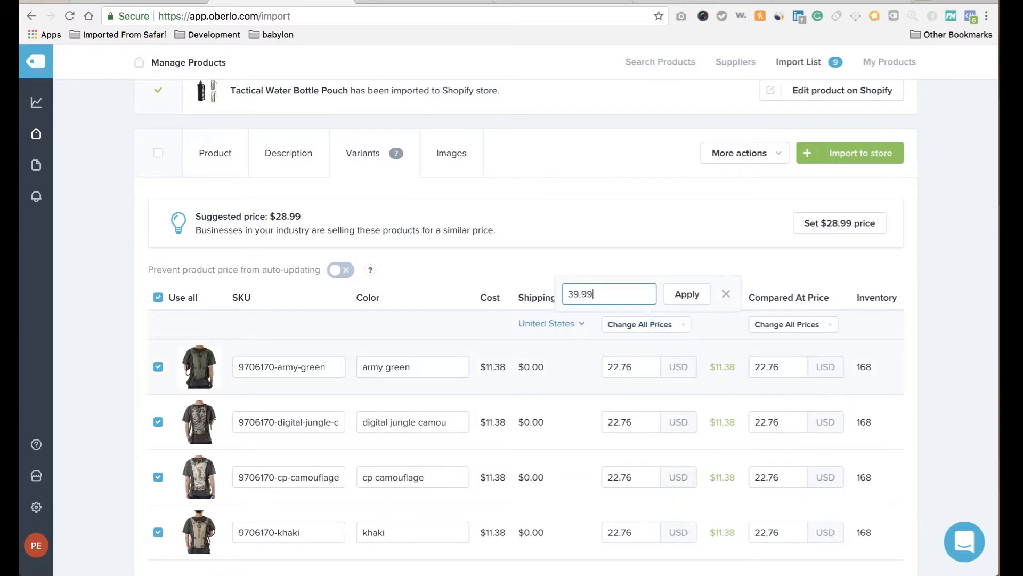
{"action": "left_click", "coordinate": [692, 292]}
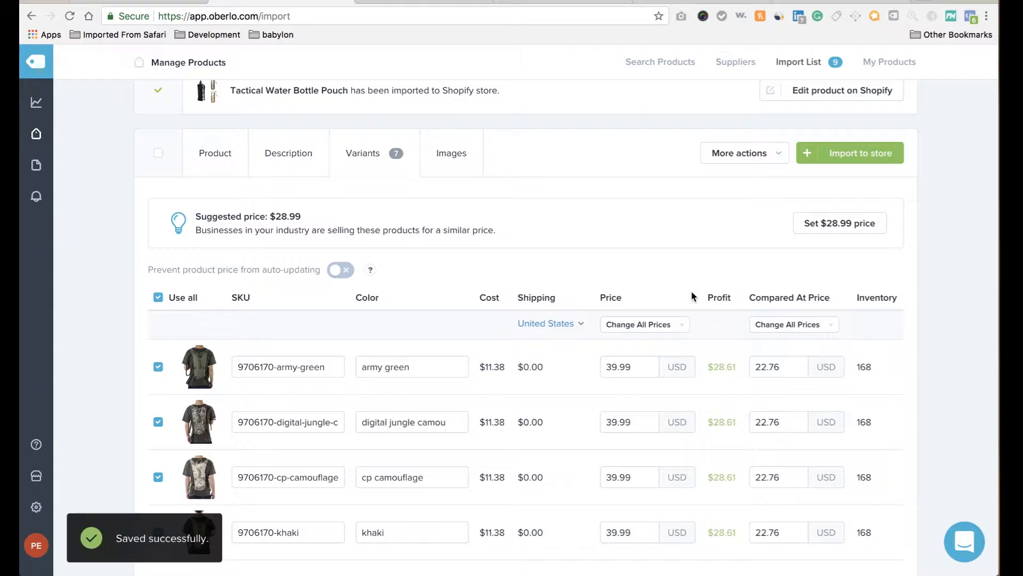
Delete the 'Brand Name: Gameit' line from the backpack's description.
{"action": "left_click", "coordinate": [289, 151]}
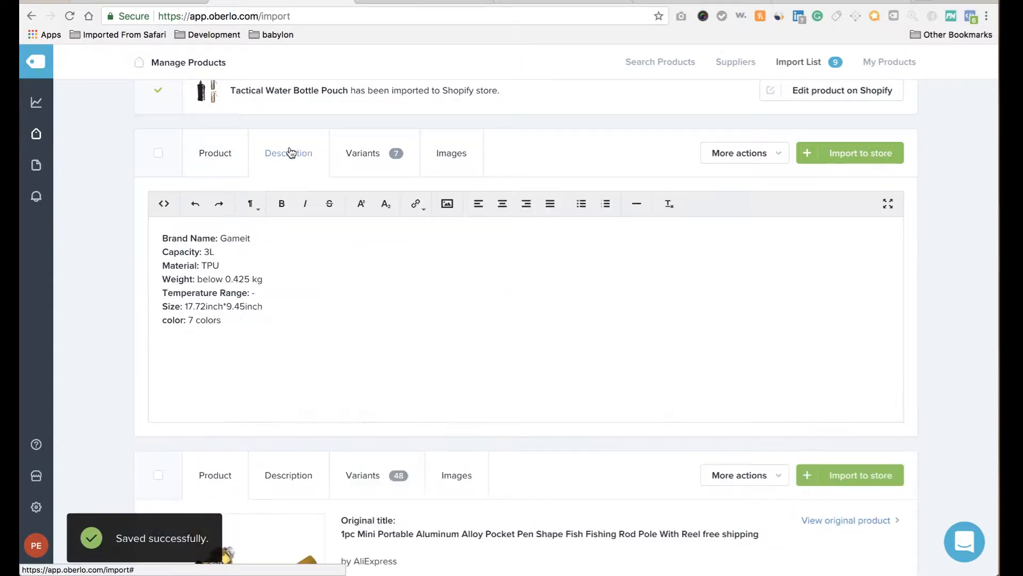
{"action": "triple_click", "coordinate": [208, 235]}
{"action": "key", "text": "BackSpace"}
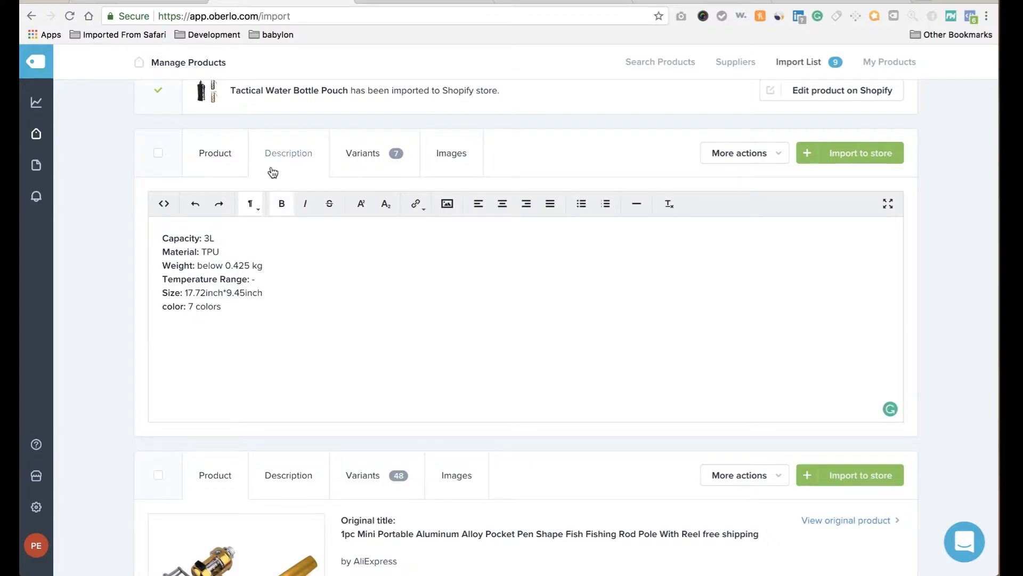
Trim the title to '3L Tactical Kamp Hydration Backpack Water Bag' and import the backpack.
{"action": "left_click", "coordinate": [221, 153]}
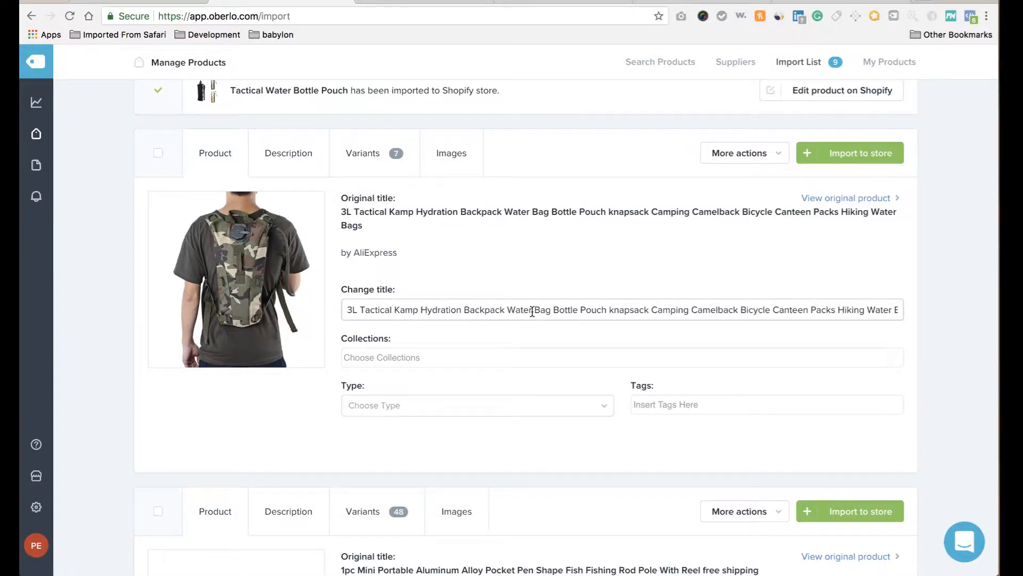
{"action": "left_click_drag", "start_coordinate": [554, 310], "coordinate": [904, 441]}
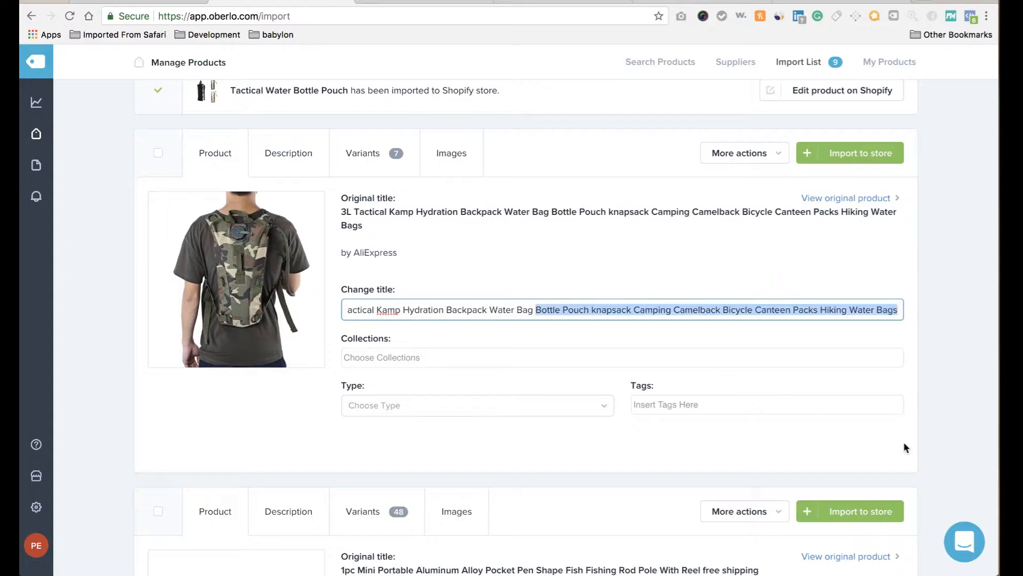
{"action": "key", "text": "BackSpace"}
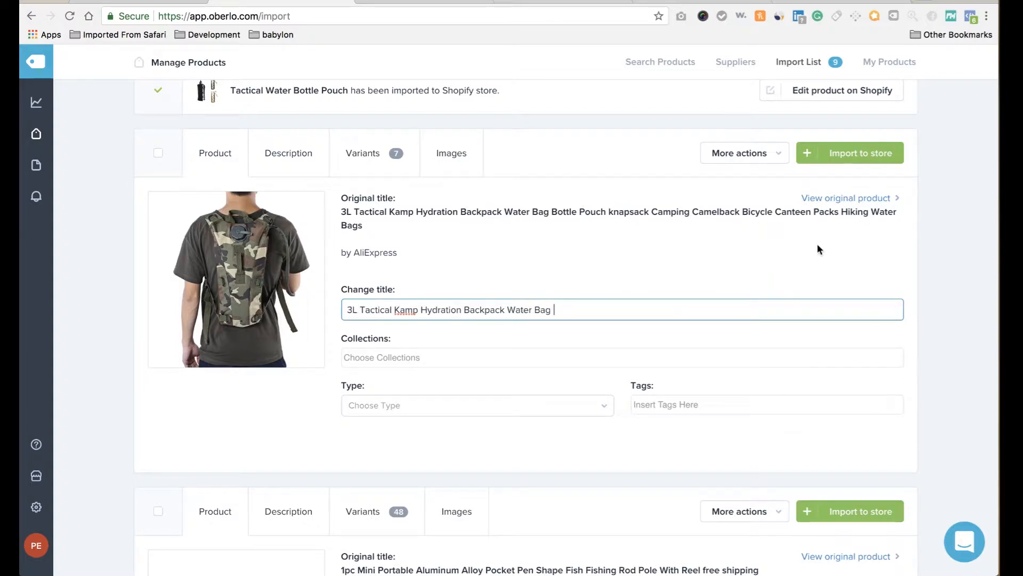
{"action": "left_click", "coordinate": [819, 249]}
{"action": "scroll", "coordinate": [784, 313], "scroll_direction": "down", "scroll_amount": 5}
{"action": "scroll", "coordinate": [784, 318], "scroll_direction": "up", "scroll_amount": 4}
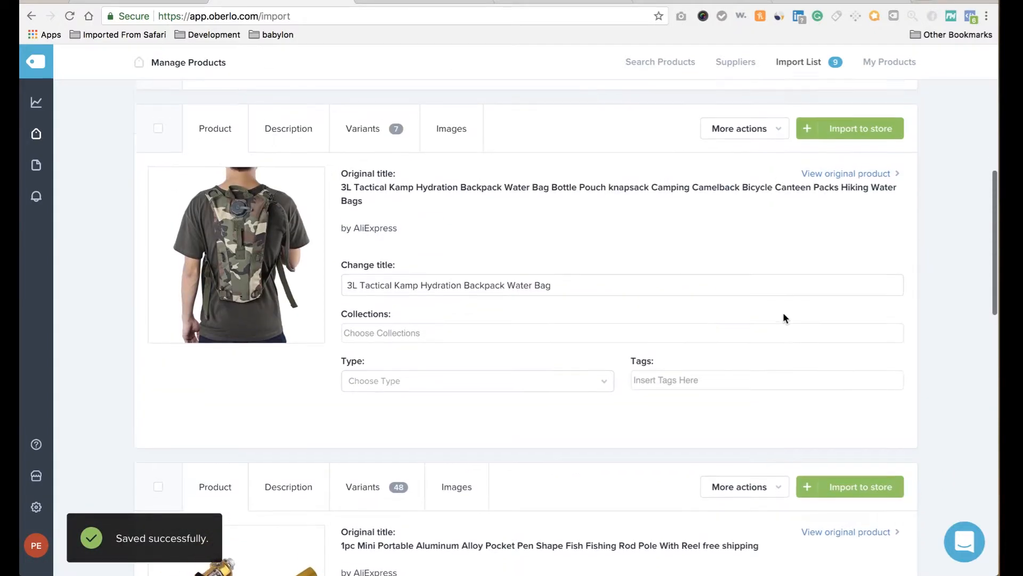
{"action": "left_click", "coordinate": [855, 132]}
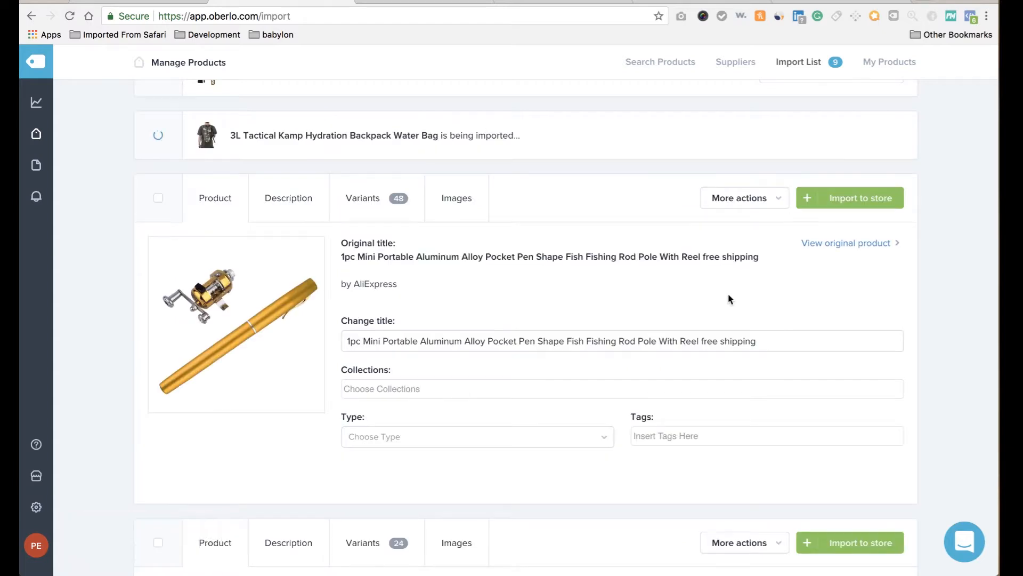
Shorten the fishing rod title to 'Pocket Pen Shape Fish Fishing Rod'.
{"action": "scroll", "coordinate": [731, 299], "scroll_direction": "down", "scroll_amount": 2}
{"action": "scroll", "coordinate": [731, 300], "scroll_direction": "up", "scroll_amount": 1}
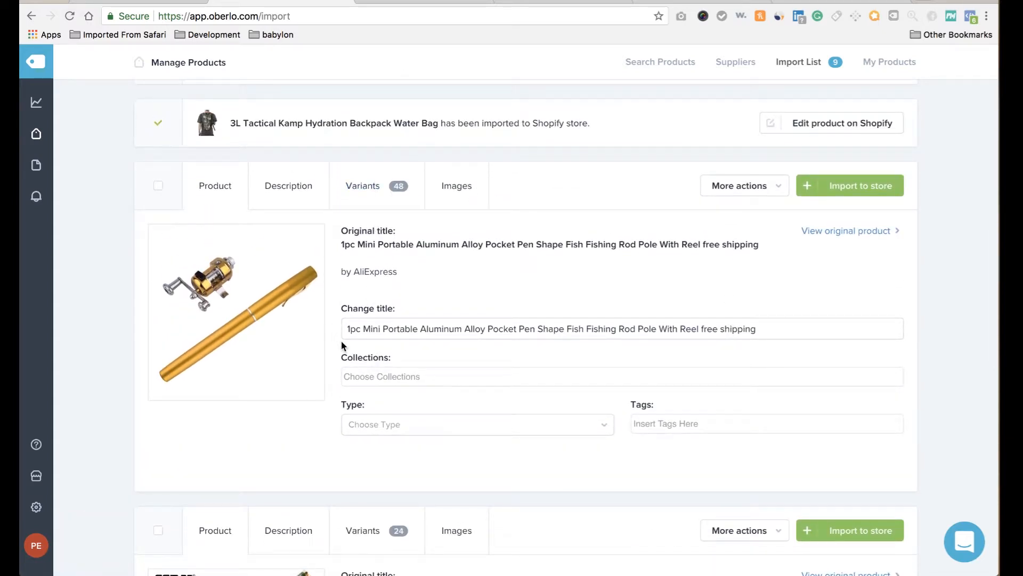
{"action": "left_click", "coordinate": [355, 333]}
{"action": "left_click_drag", "start_coordinate": [489, 328], "coordinate": [297, 345]}
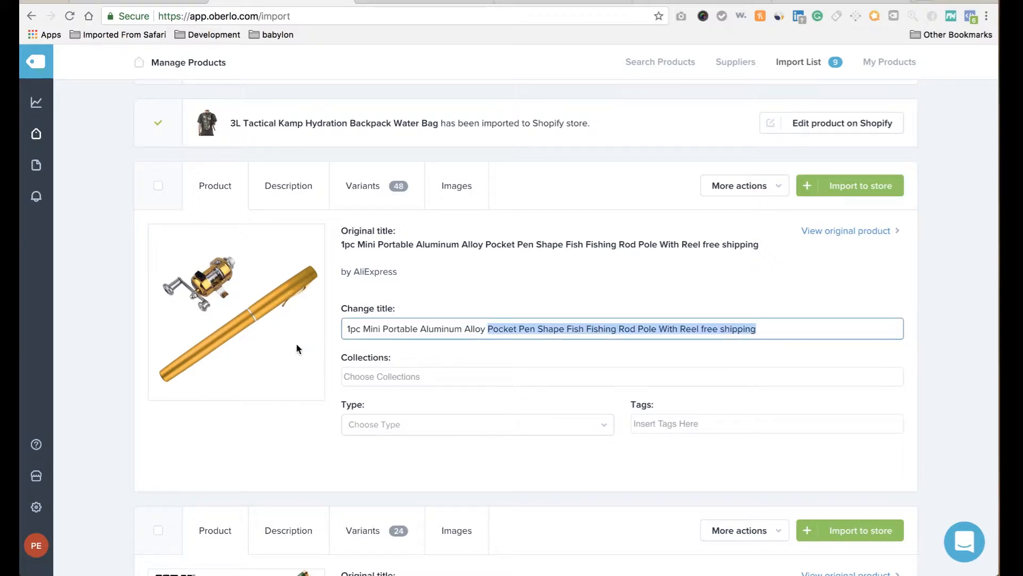
{"action": "left_click", "coordinate": [488, 329]}
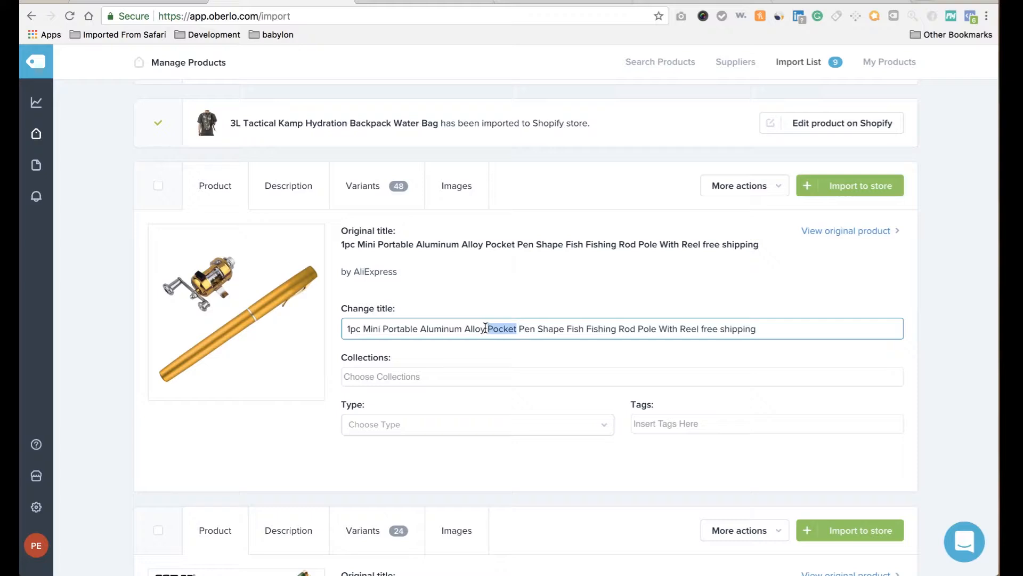
{"action": "left_click_drag", "start_coordinate": [485, 328], "coordinate": [341, 326]}
{"action": "key", "text": "BackSpace"}
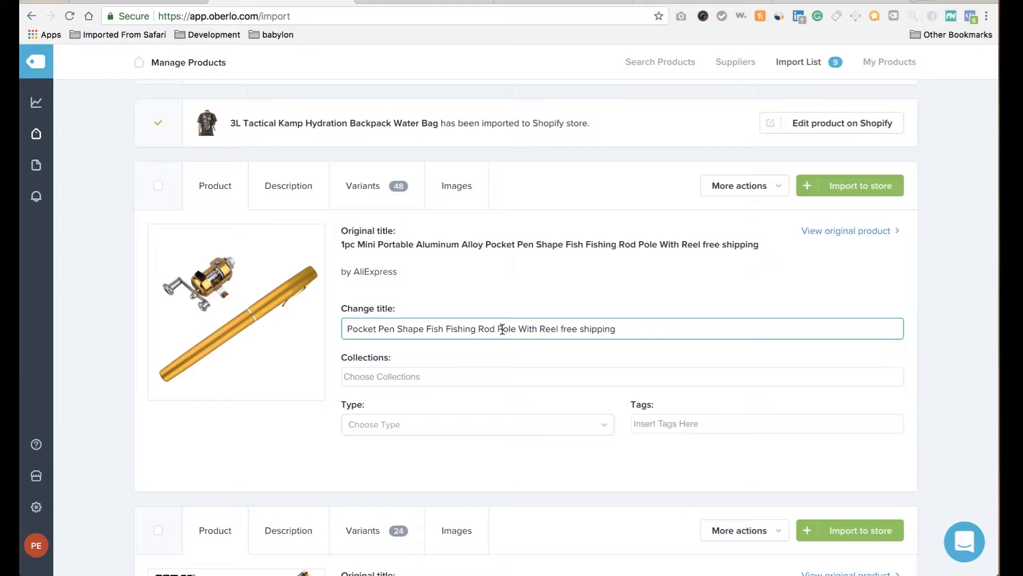
{"action": "left_click_drag", "start_coordinate": [499, 327], "coordinate": [738, 388]}
{"action": "key", "text": "BackSpace"}
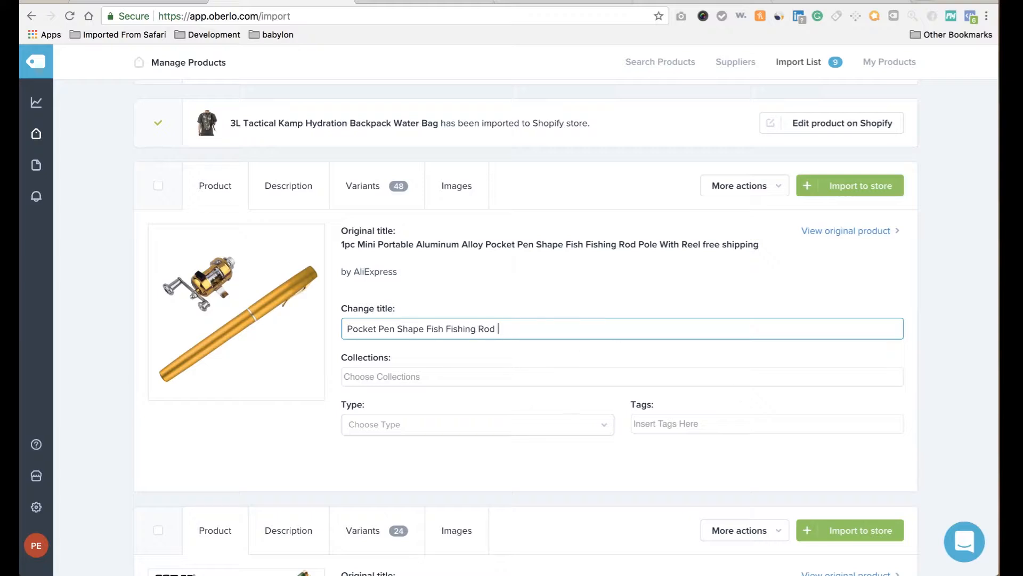
Delete the 'Brand Name: OUTAD' and 'Model Number: ZH123201' lines from the description.
{"action": "left_click", "coordinate": [281, 193]}
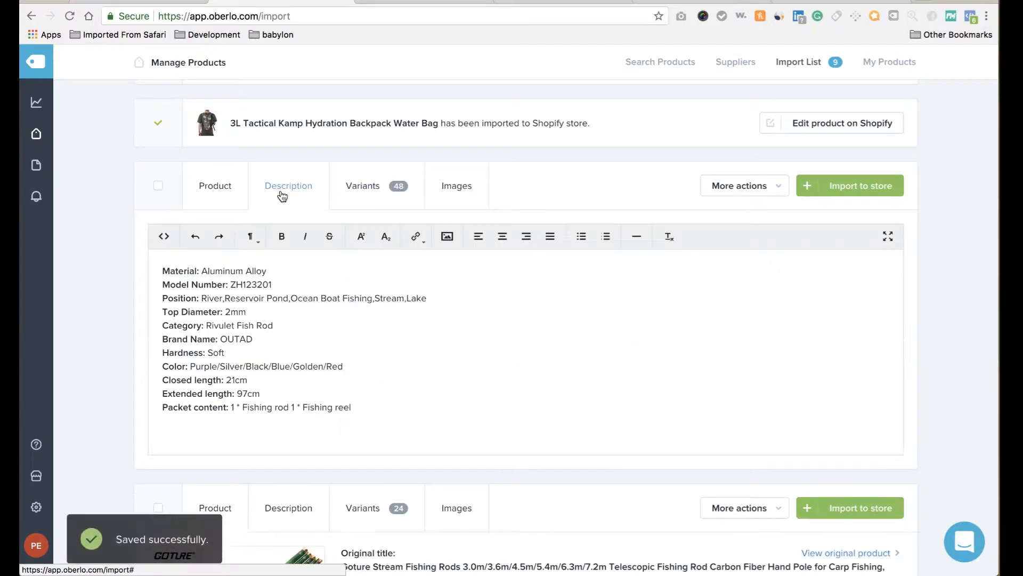
{"action": "triple_click", "coordinate": [230, 340]}
{"action": "key", "text": "BackSpace"}
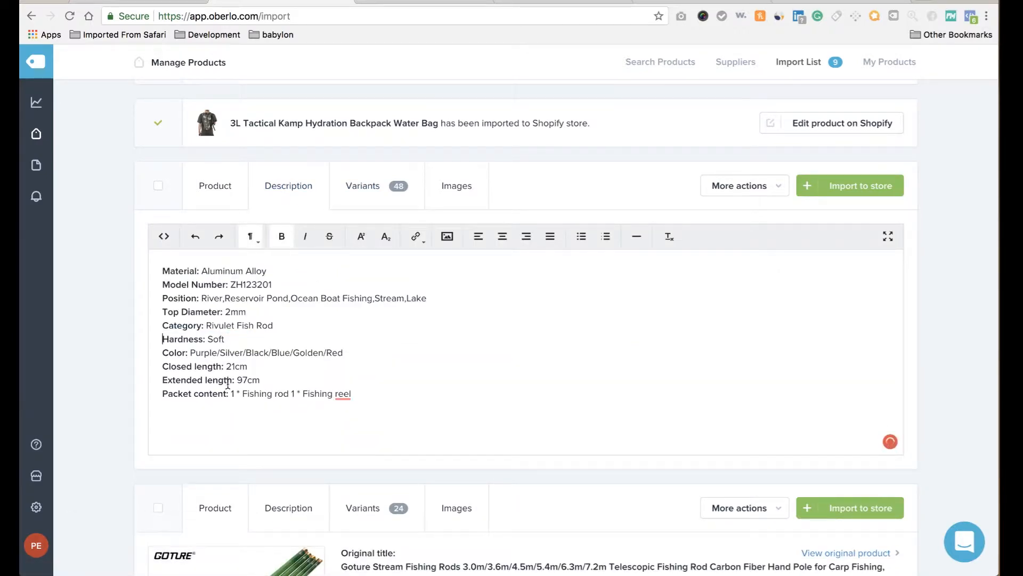
{"action": "triple_click", "coordinate": [226, 284]}
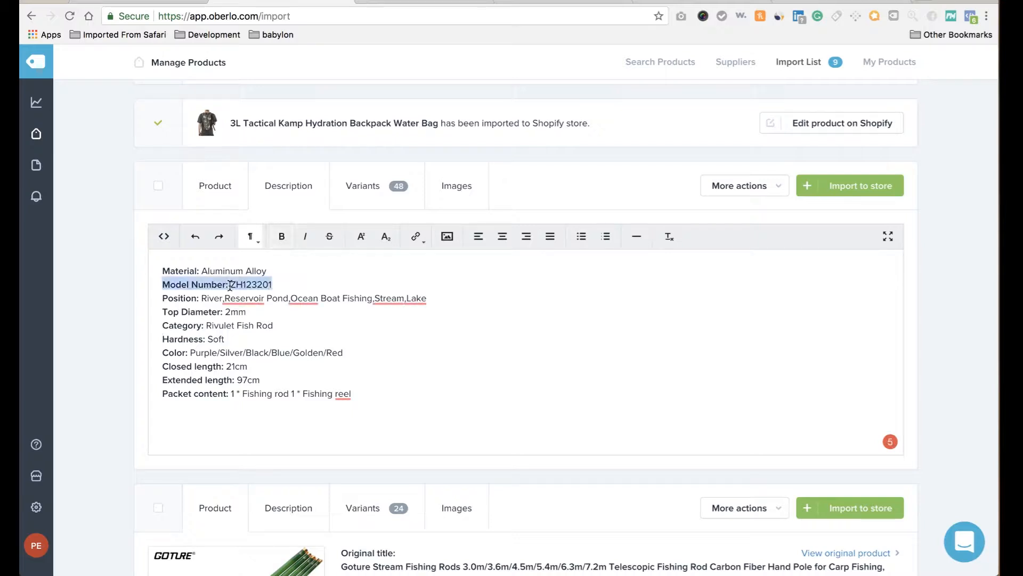
{"action": "key", "text": "BackSpace"}
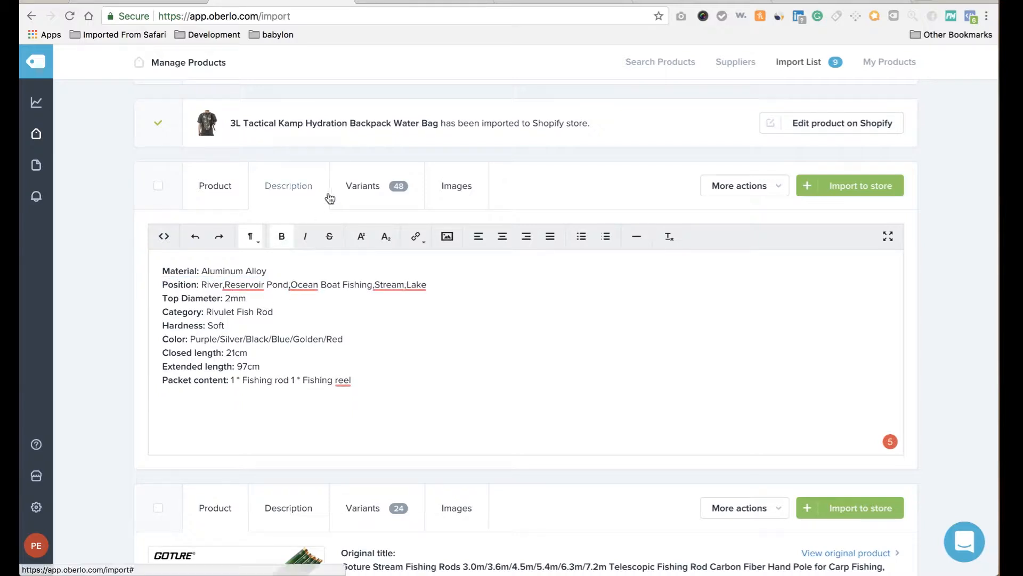
{"action": "left_click", "coordinate": [361, 188]}
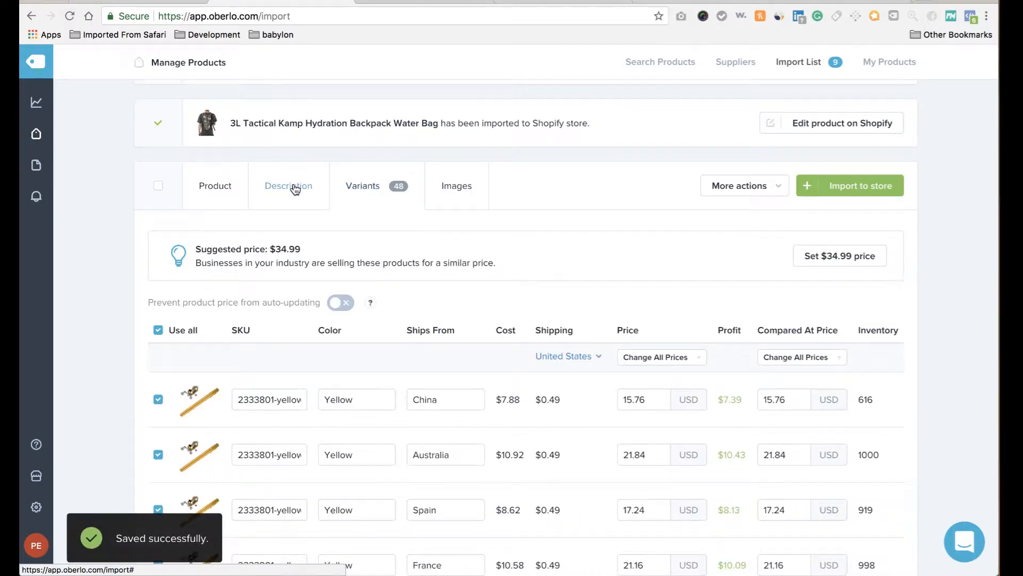
Switch from the variants table back to the fishing rod's description.
{"action": "left_click", "coordinate": [292, 186]}
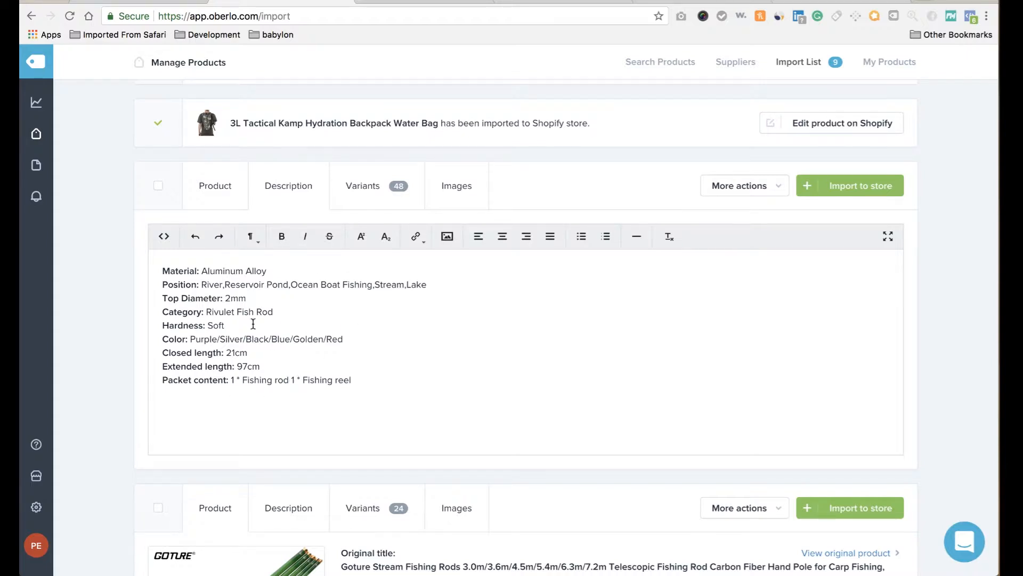
Set all pocket pen rod variant prices to 34.99 USD.
{"action": "left_click", "coordinate": [382, 203]}
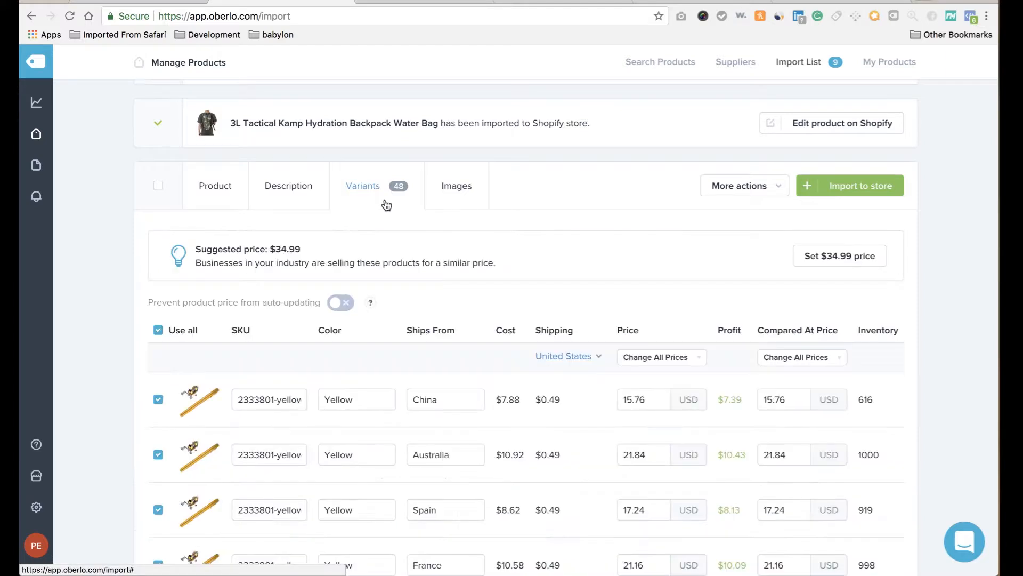
{"action": "left_click", "coordinate": [687, 365]}
{"action": "left_click", "coordinate": [686, 382]}
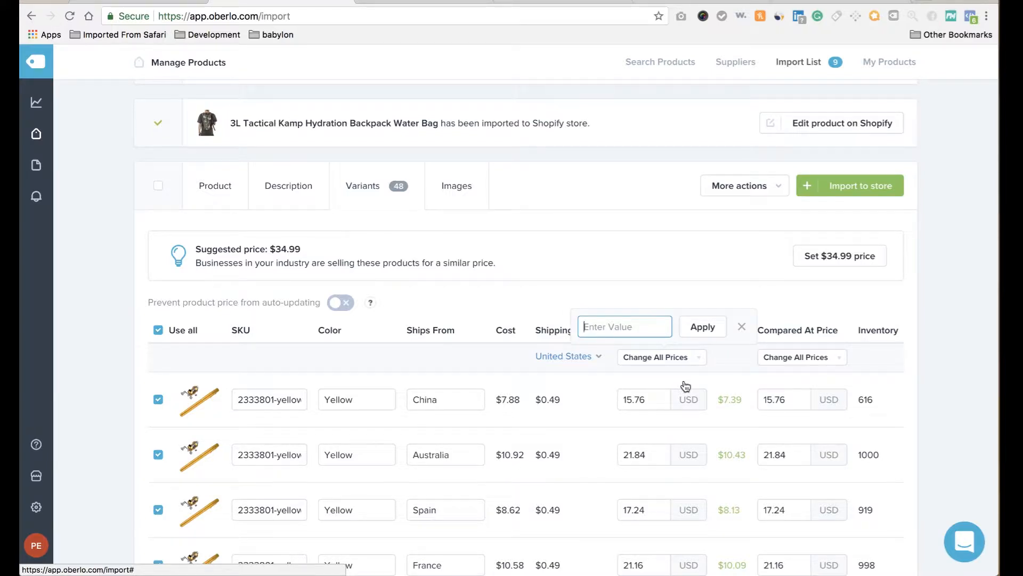
{"action": "type", "text": "34.99"}
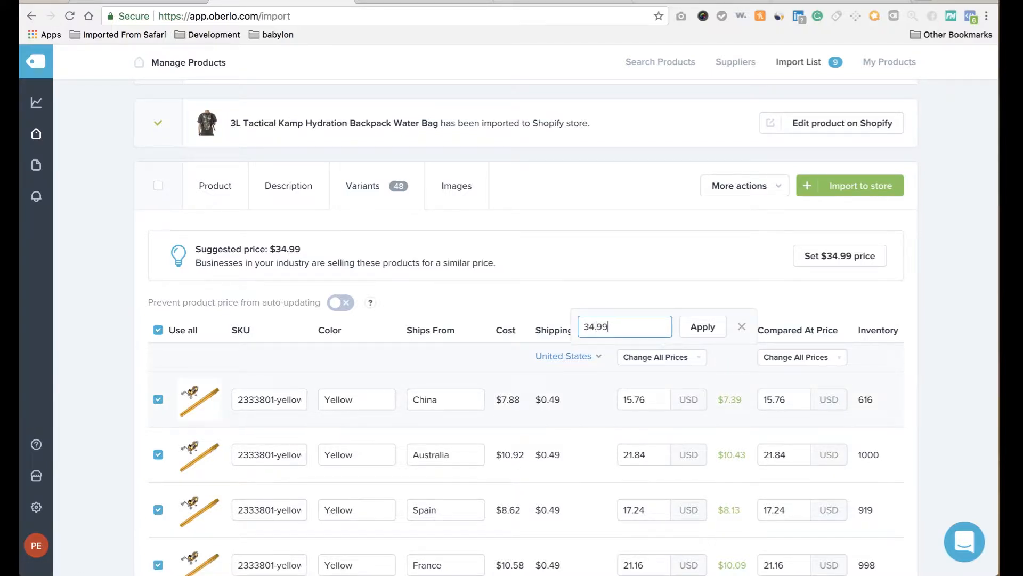
{"action": "left_click", "coordinate": [683, 381]}
{"action": "left_click", "coordinate": [705, 327]}
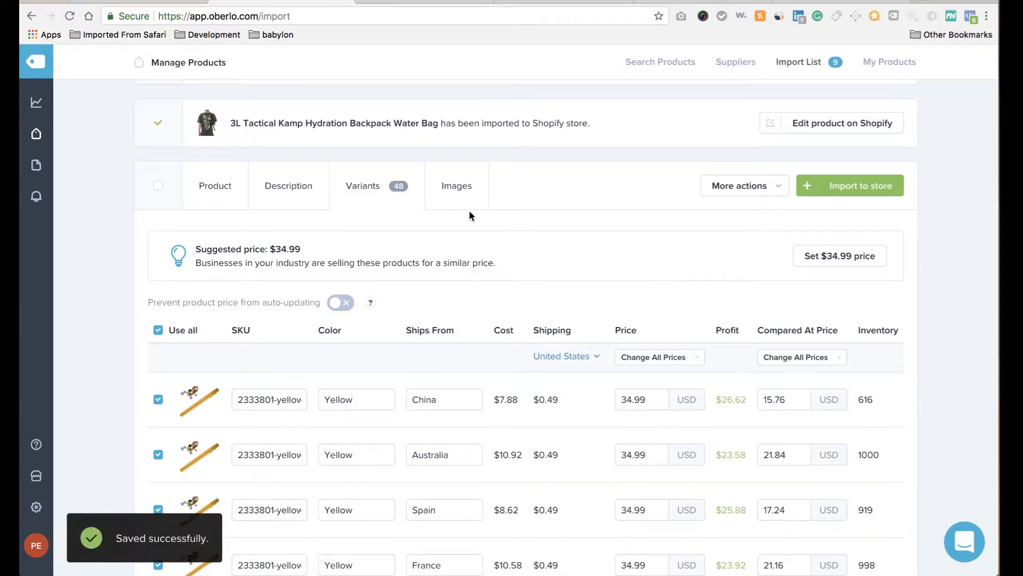
Add the wood-table photo to the rod's images and import it to the store.
{"action": "left_click", "coordinate": [458, 192]}
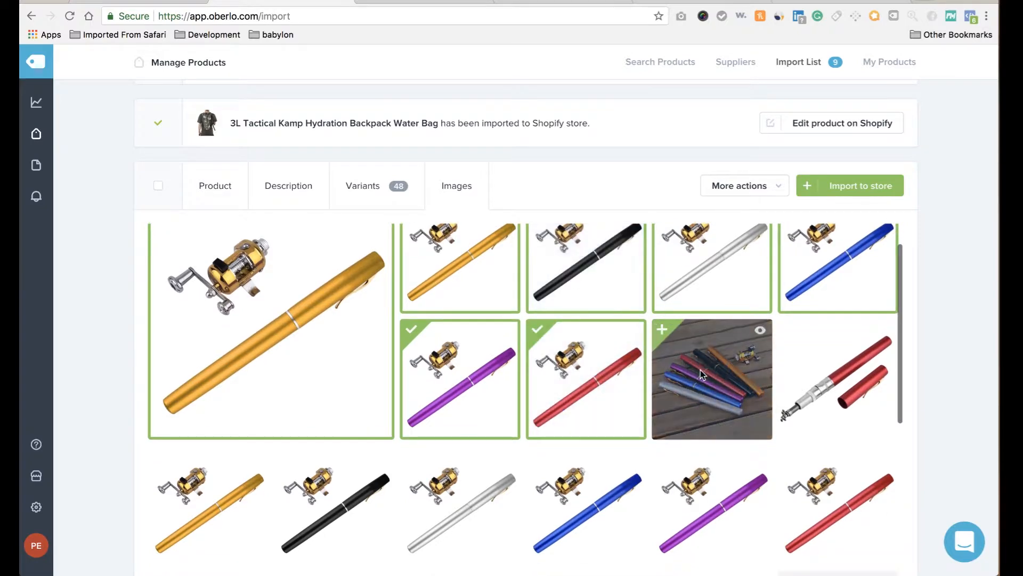
{"action": "left_click", "coordinate": [701, 370]}
{"action": "scroll", "coordinate": [700, 369], "scroll_direction": "down", "scroll_amount": 2}
{"action": "scroll", "coordinate": [700, 370], "scroll_direction": "down", "scroll_amount": 5}
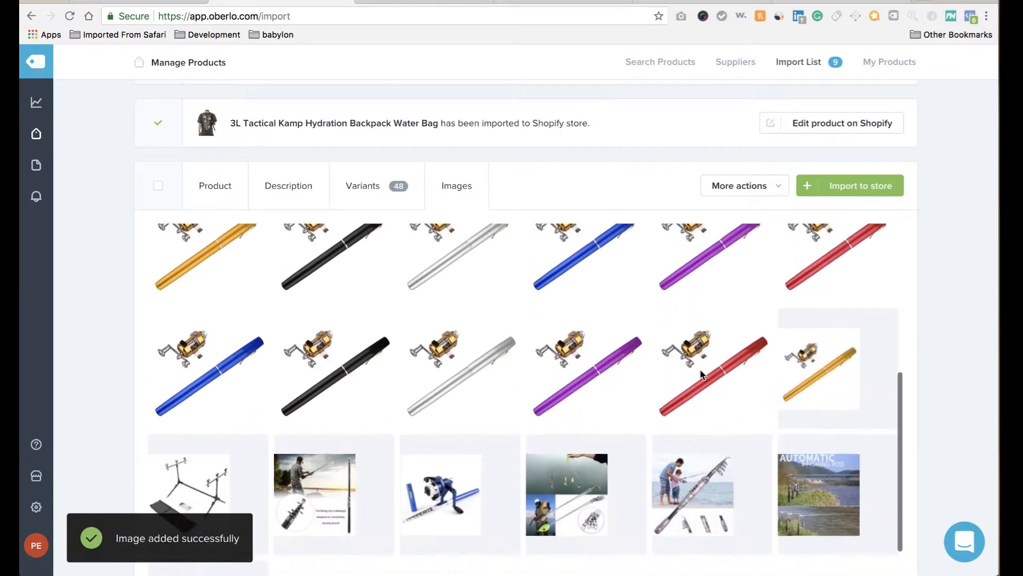
{"action": "scroll", "coordinate": [699, 369], "scroll_direction": "down", "scroll_amount": 3}
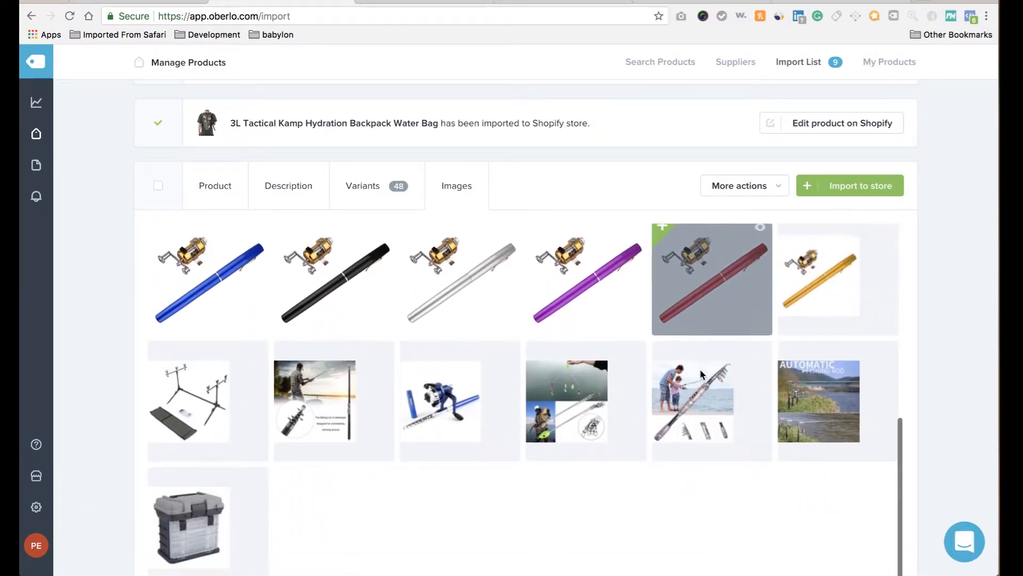
{"action": "scroll", "coordinate": [700, 373], "scroll_direction": "down", "scroll_amount": 1}
{"action": "scroll", "coordinate": [700, 373], "scroll_direction": "up", "scroll_amount": 6}
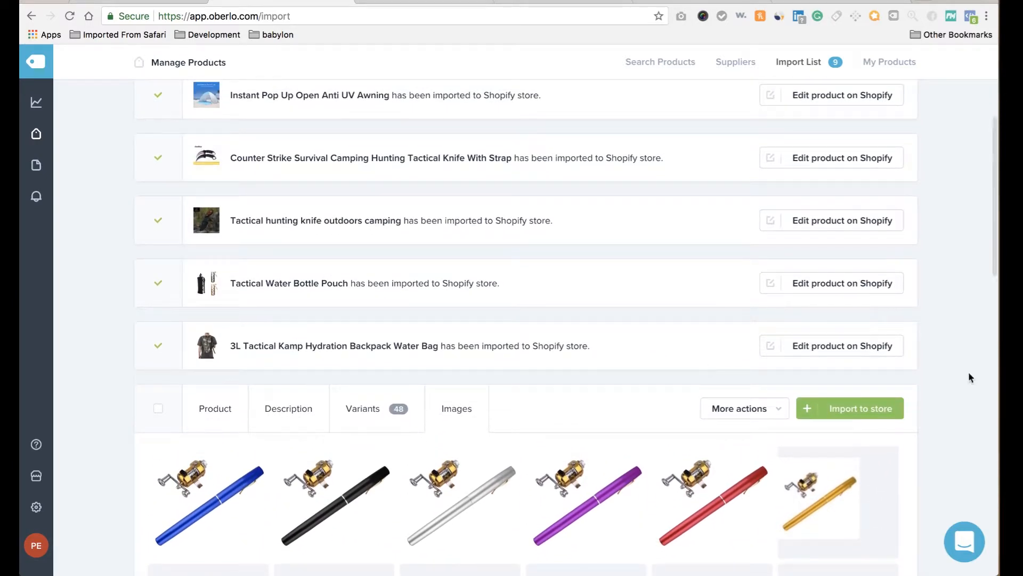
{"action": "scroll", "coordinate": [938, 383], "scroll_direction": "down", "scroll_amount": 4}
{"action": "scroll", "coordinate": [849, 373], "scroll_direction": "up", "scroll_amount": 8}
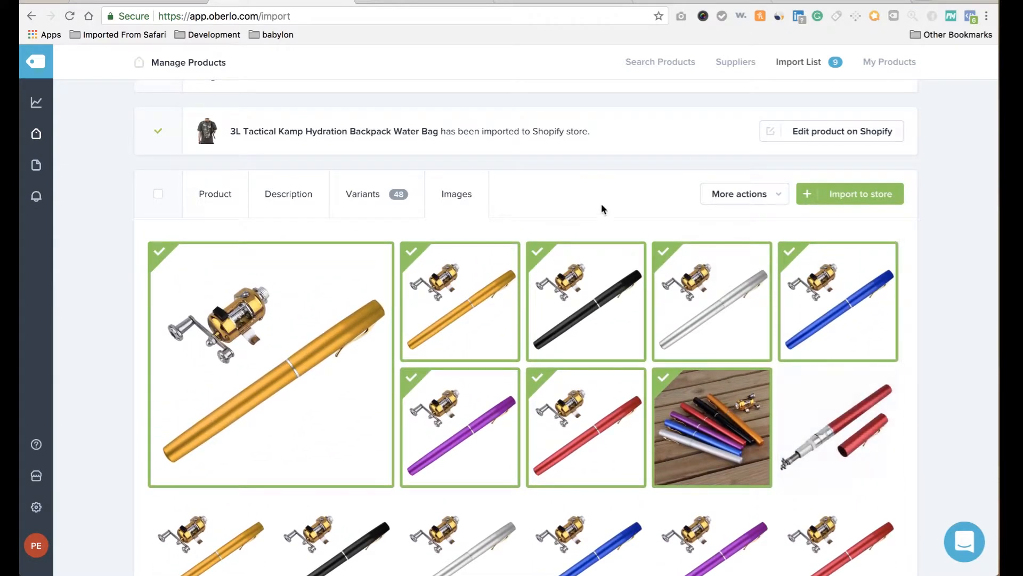
{"action": "left_click", "coordinate": [842, 206]}
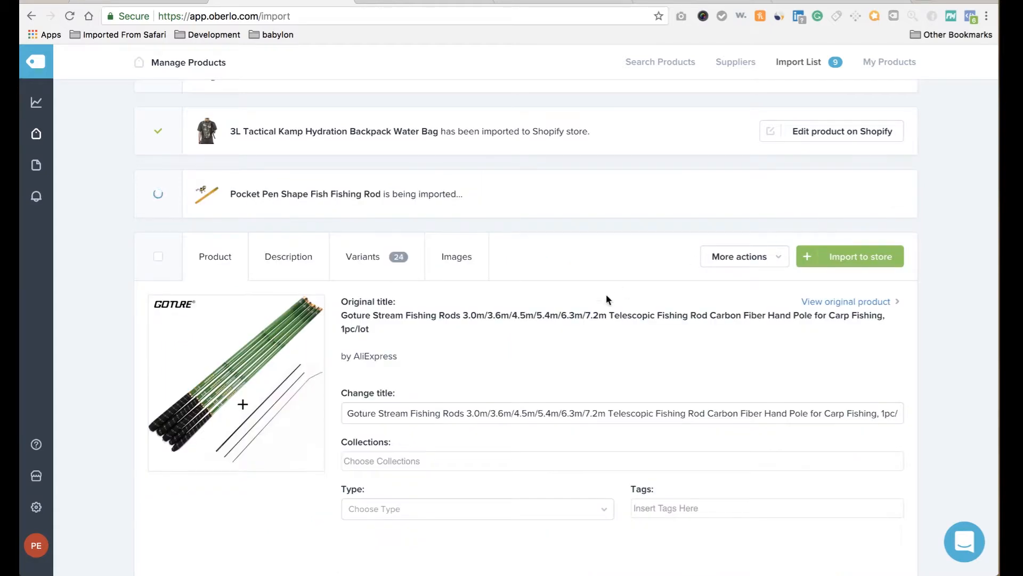
Trim the Goture rod title to 'Telescopic Fishing Rod Carbon Fiber Hand Pole for Carp Fishing'.
{"action": "scroll", "coordinate": [594, 299], "scroll_direction": "down", "scroll_amount": 7}
{"action": "scroll", "coordinate": [594, 300], "scroll_direction": "up", "scroll_amount": 2}
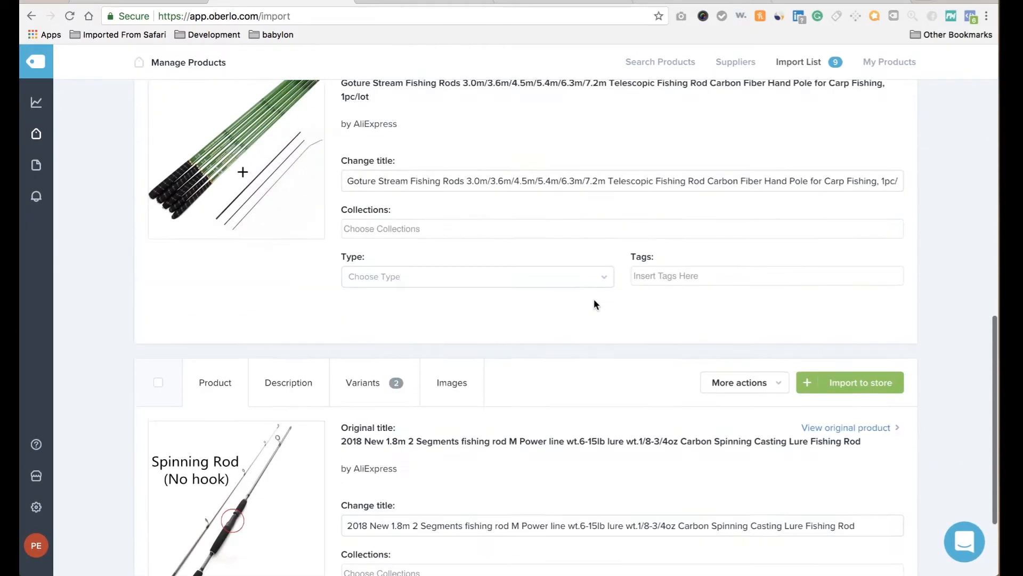
{"action": "scroll", "coordinate": [593, 301], "scroll_direction": "up", "scroll_amount": 3}
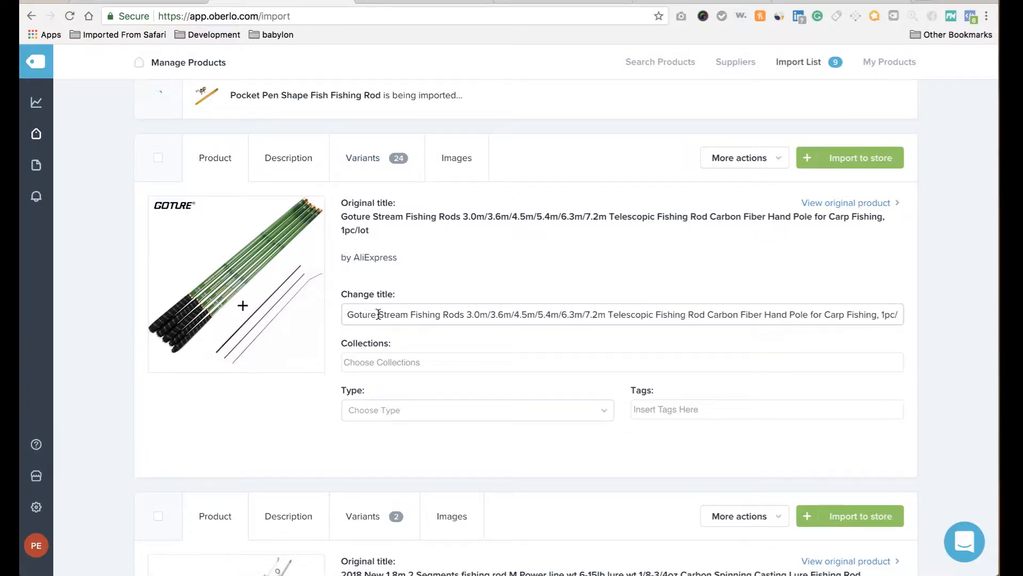
{"action": "left_click", "coordinate": [412, 314]}
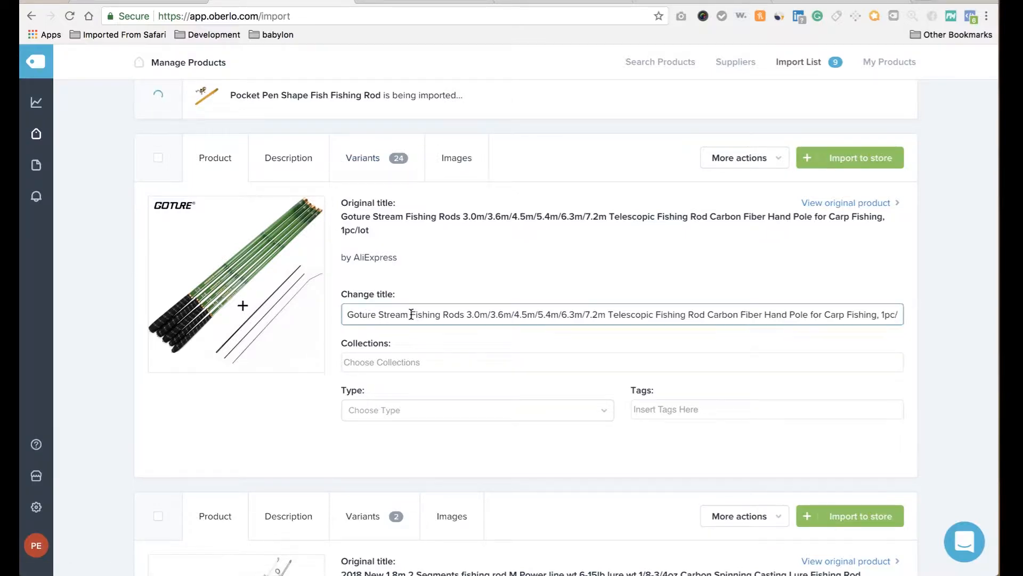
{"action": "left_click_drag", "start_coordinate": [411, 314], "coordinate": [315, 317]}
{"action": "key", "text": "BackSpace"}
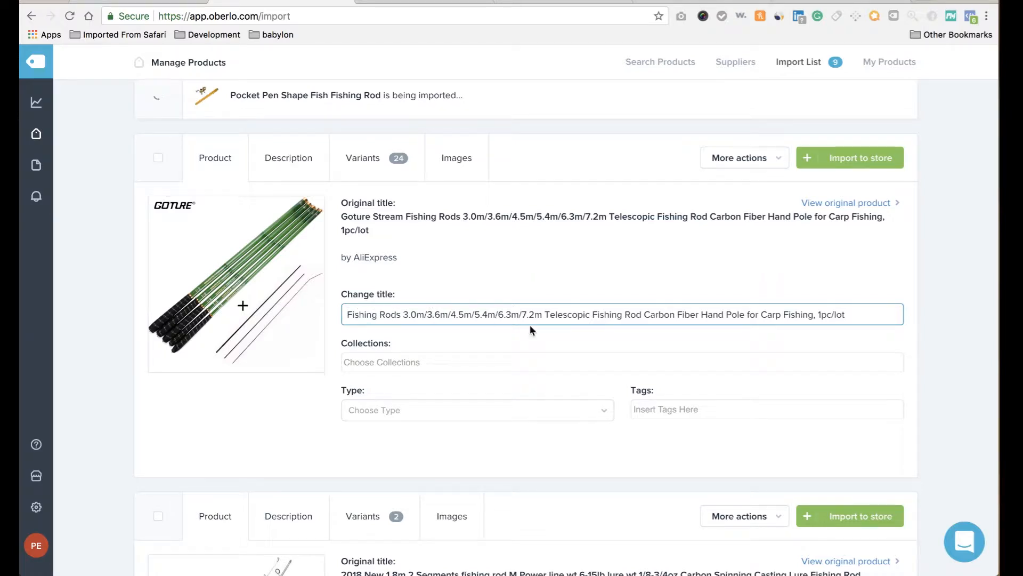
{"action": "double_click", "coordinate": [544, 314]}
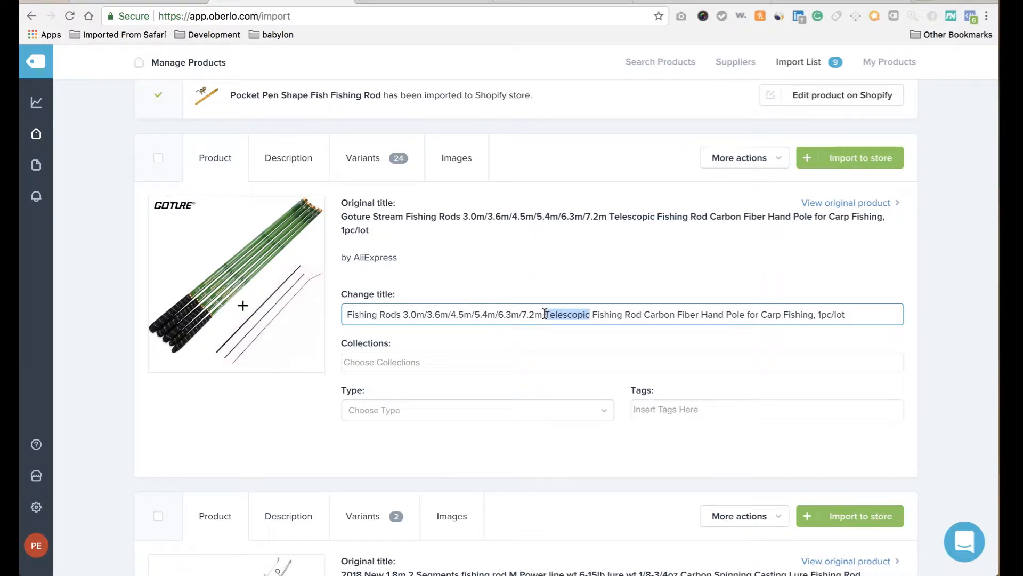
{"action": "left_click", "coordinate": [545, 314]}
{"action": "left_click_drag", "start_coordinate": [545, 314], "coordinate": [265, 305]}
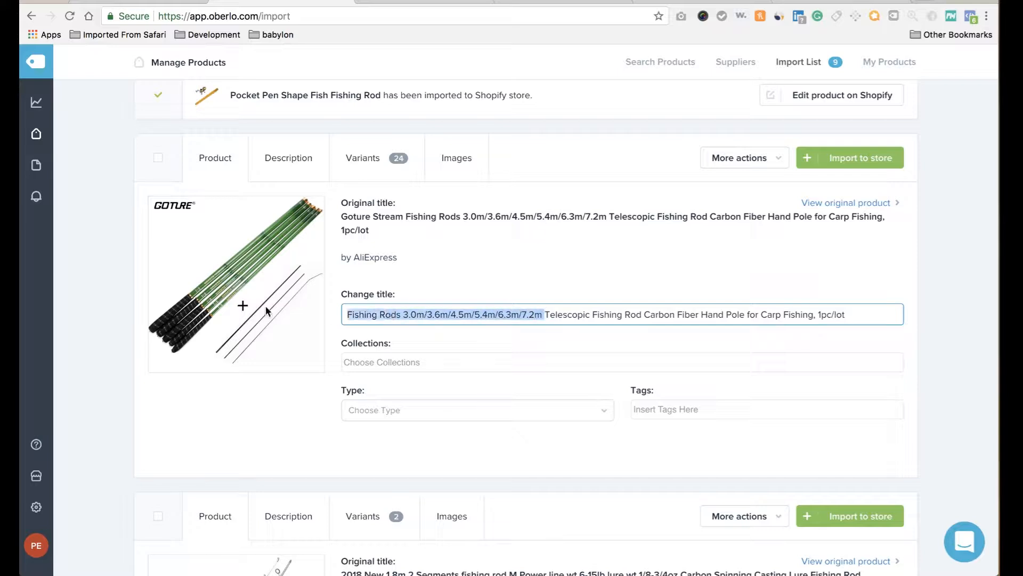
{"action": "key", "text": "BackSpace"}
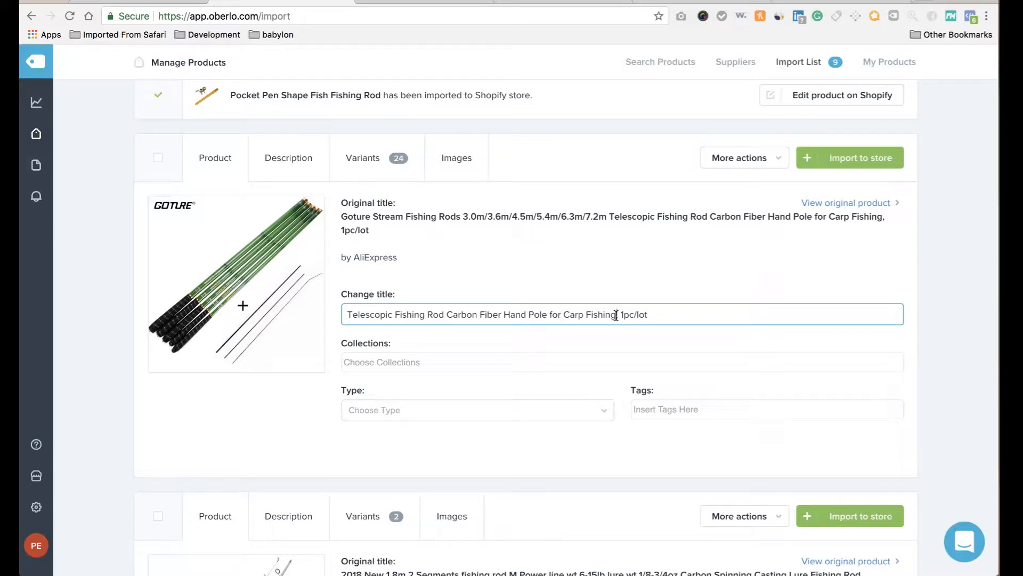
{"action": "left_click_drag", "start_coordinate": [616, 315], "coordinate": [726, 322]}
{"action": "key", "text": "BackSpace"}
Delete the Model Number, Brand Name, Model and Origin lines from the rod's description.
{"action": "left_click", "coordinate": [292, 156]}
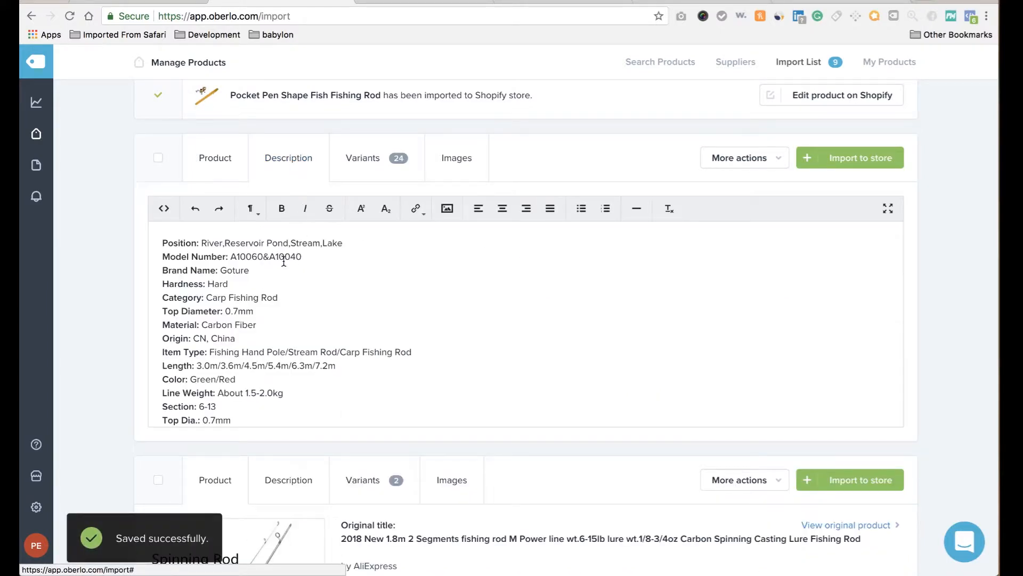
{"action": "triple_click", "coordinate": [235, 256]}
{"action": "key", "text": "BackSpace"}
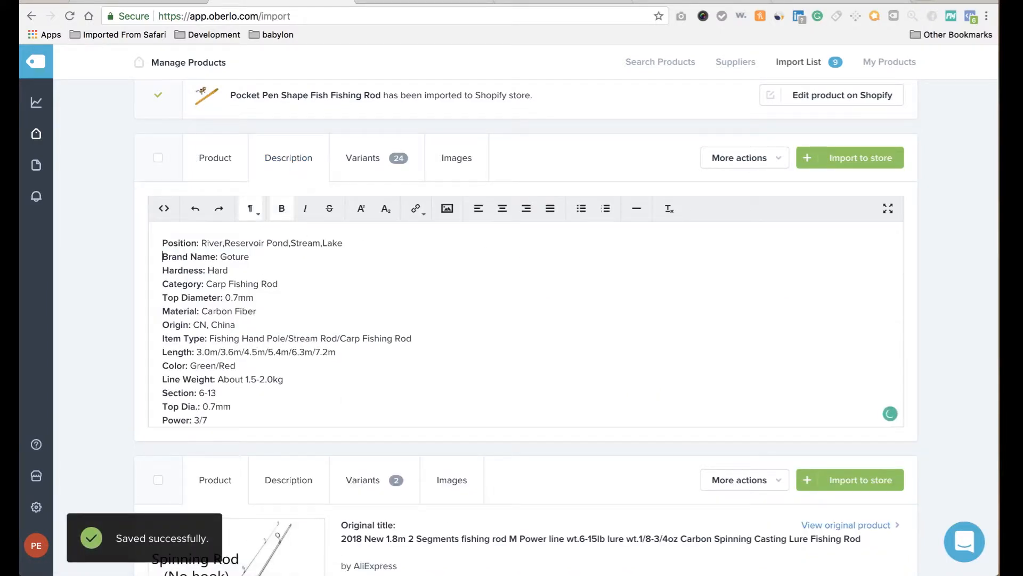
{"action": "triple_click", "coordinate": [220, 256]}
{"action": "key", "text": "BackSpace"}
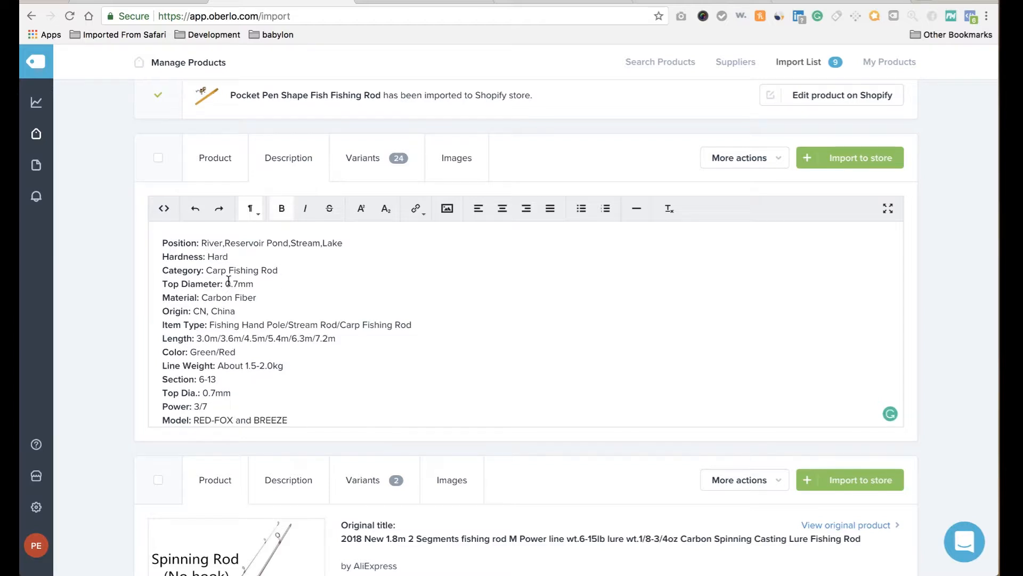
{"action": "scroll", "coordinate": [231, 344], "scroll_direction": "down", "scroll_amount": 2}
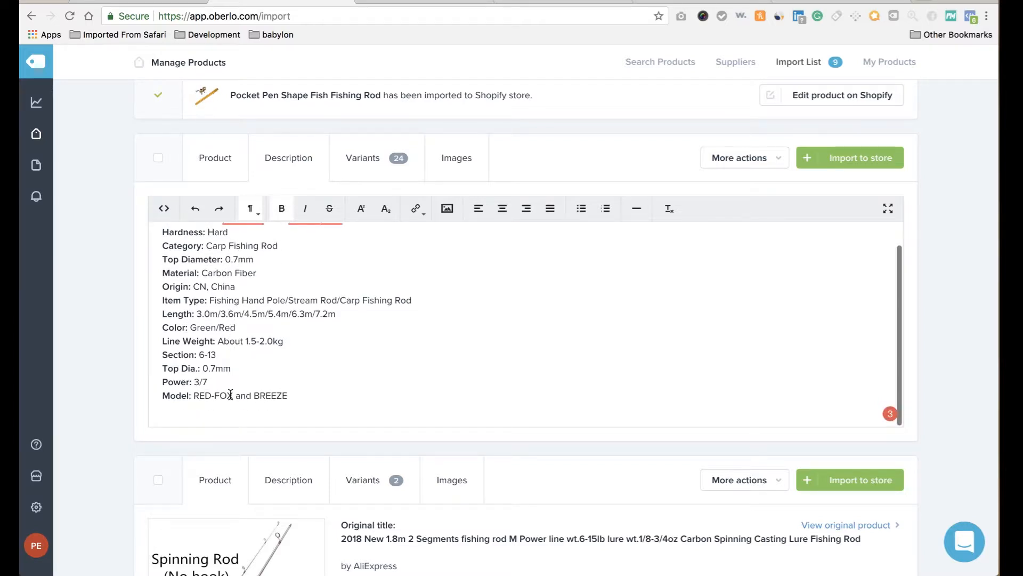
{"action": "triple_click", "coordinate": [231, 395]}
{"action": "key", "text": "BackSpace"}
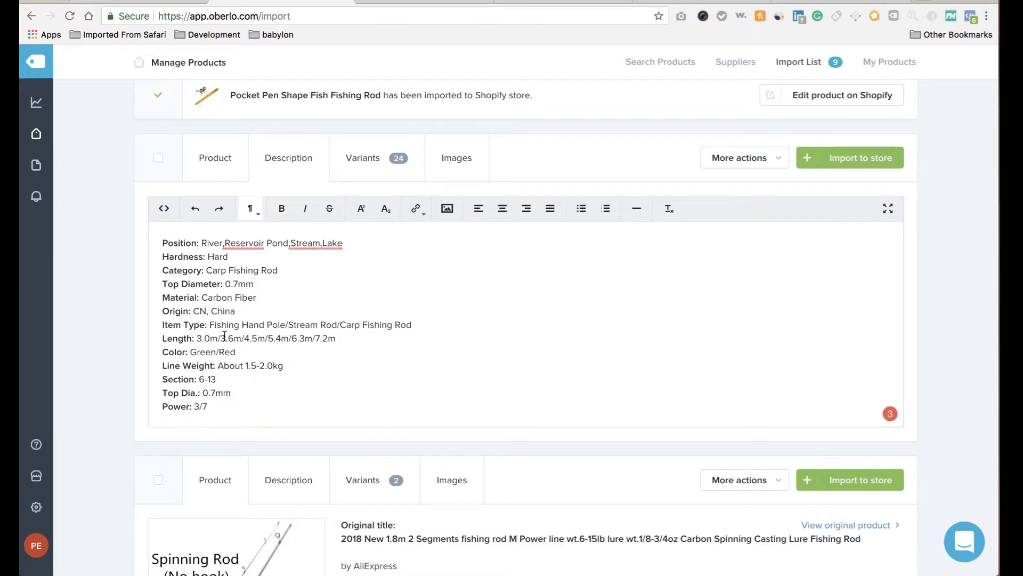
{"action": "triple_click", "coordinate": [185, 310]}
{"action": "key", "text": "BackSpace"}
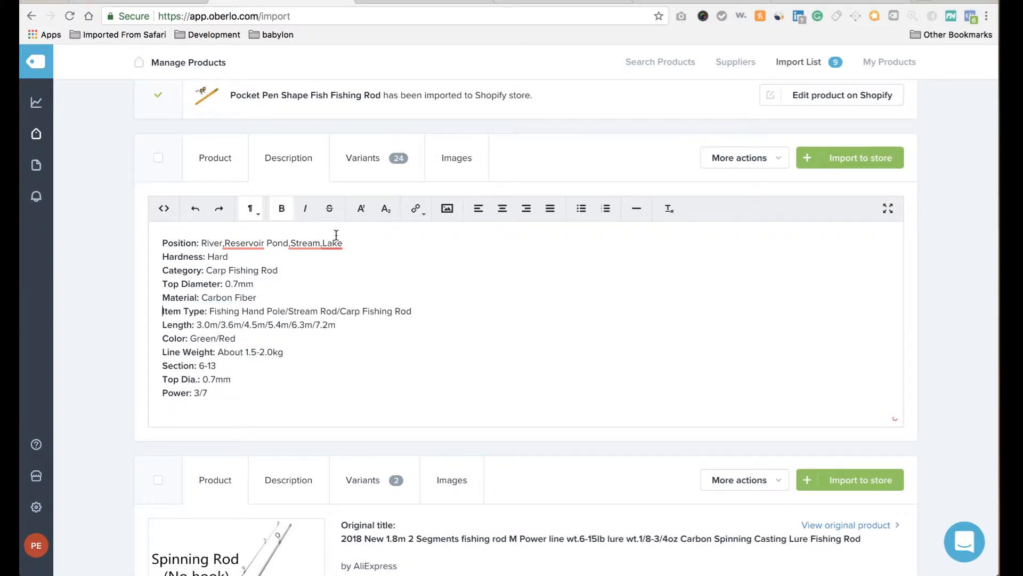
Use Set New Value to price every fishing rod variant at 44.99 USD, then view its images.
{"action": "left_click", "coordinate": [397, 170]}
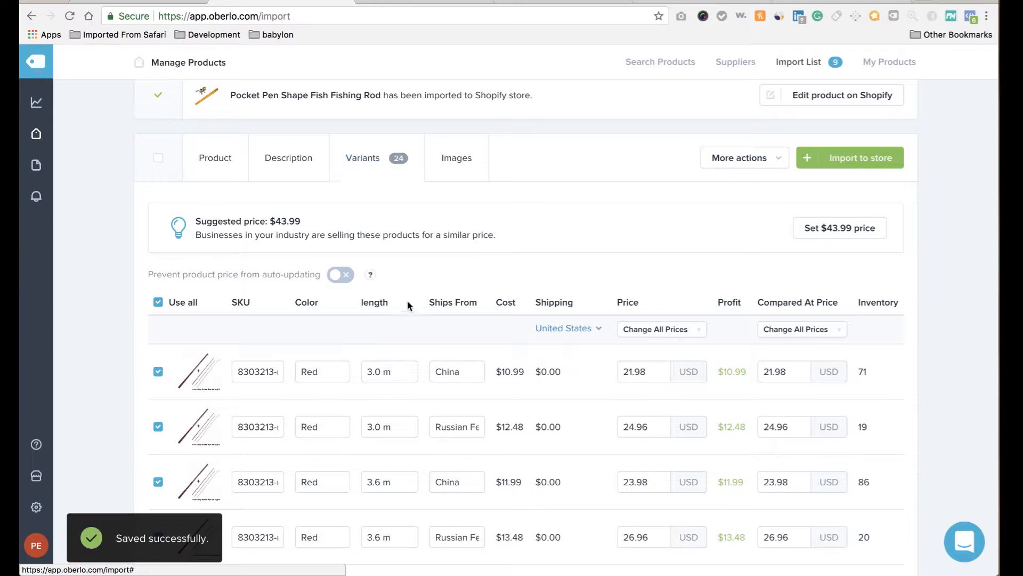
{"action": "left_click", "coordinate": [695, 329]}
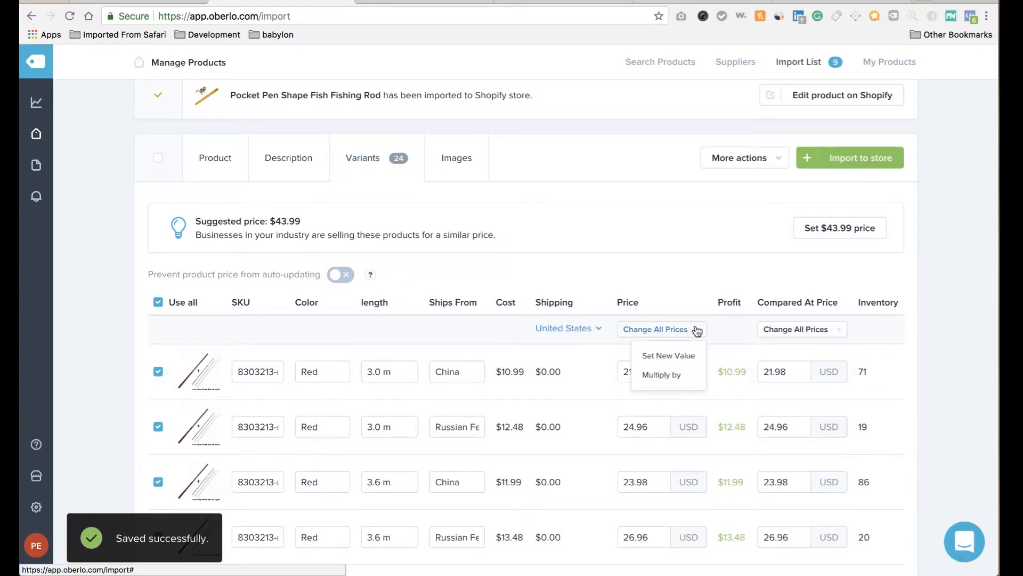
{"action": "left_click", "coordinate": [684, 356]}
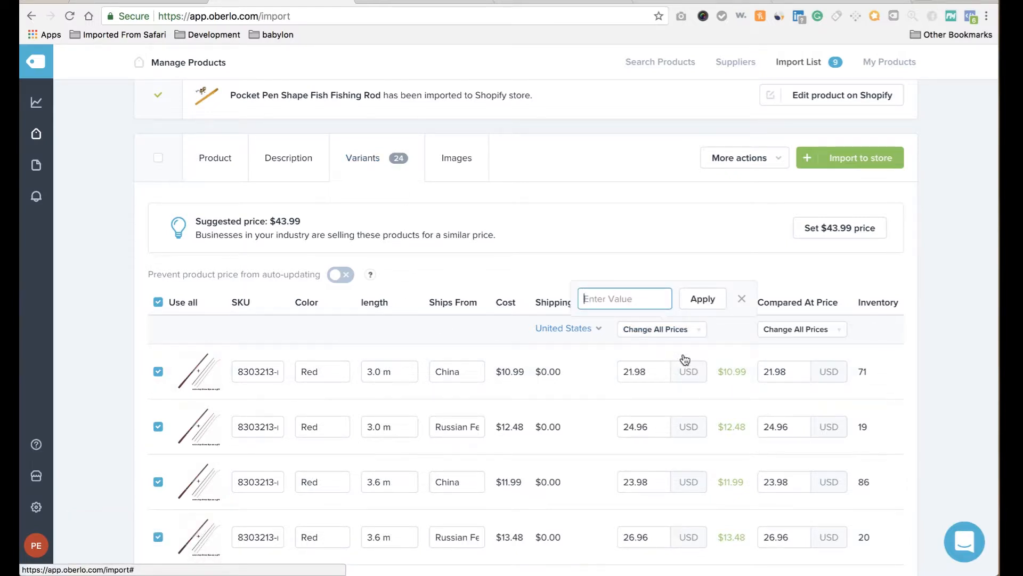
{"action": "type", "text": "44.99"}
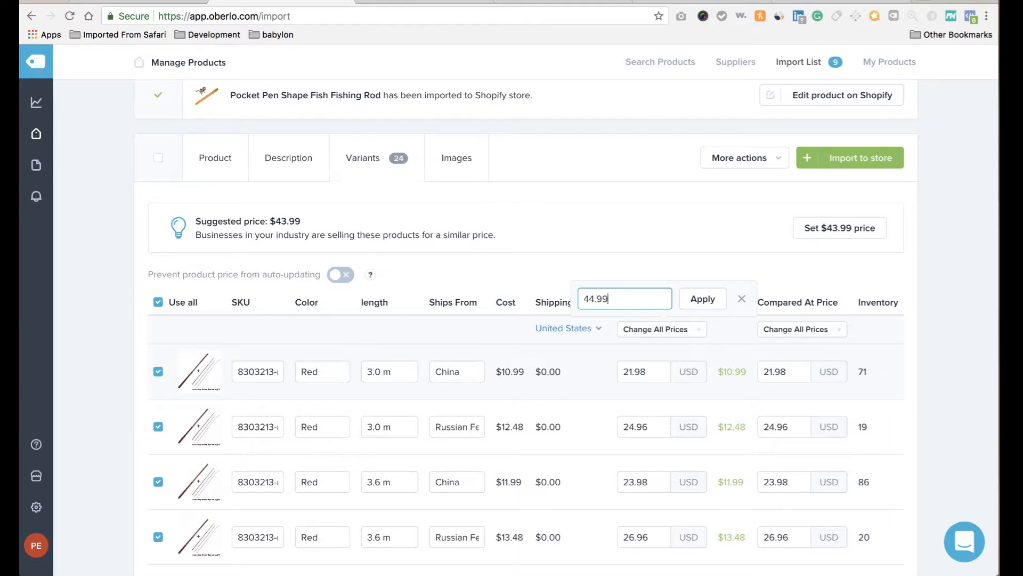
{"action": "left_click", "coordinate": [717, 299]}
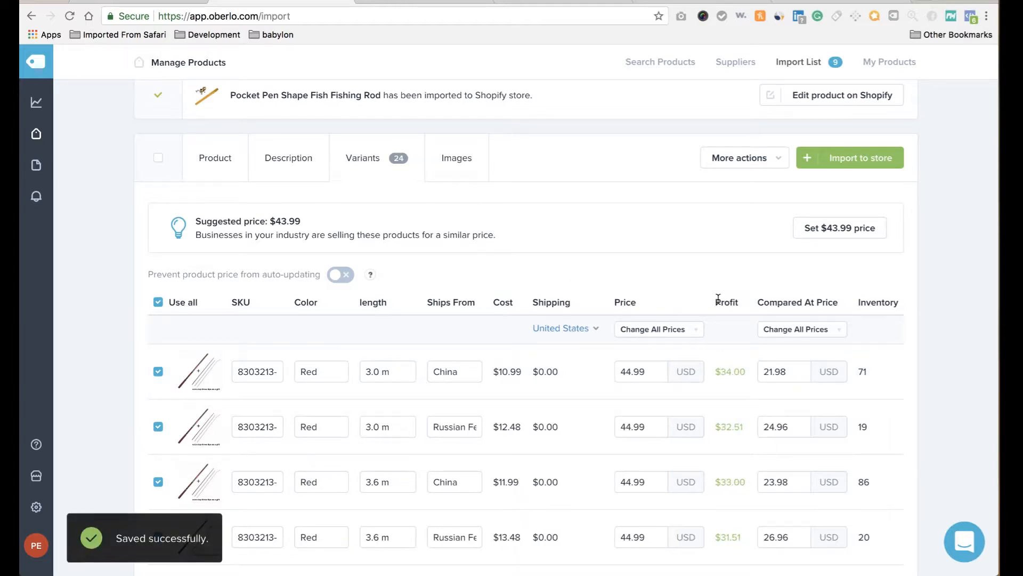
{"action": "left_click", "coordinate": [457, 156]}
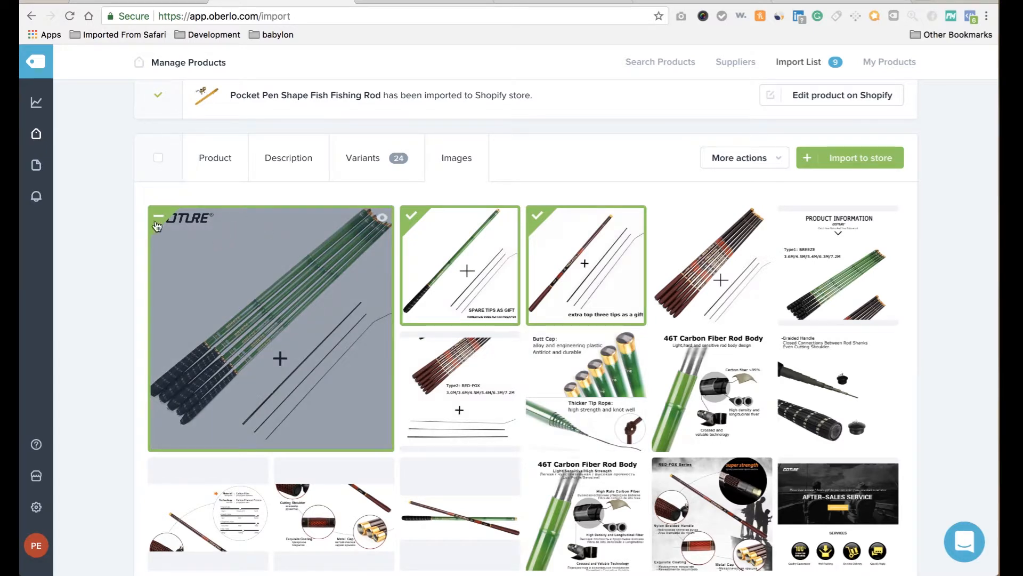
Add the red-handled rod, Carbon Fiber Rod Body and 46T Carbon Fiber Rod Body images.
{"action": "mouse_move", "coordinate": [461, 560]}
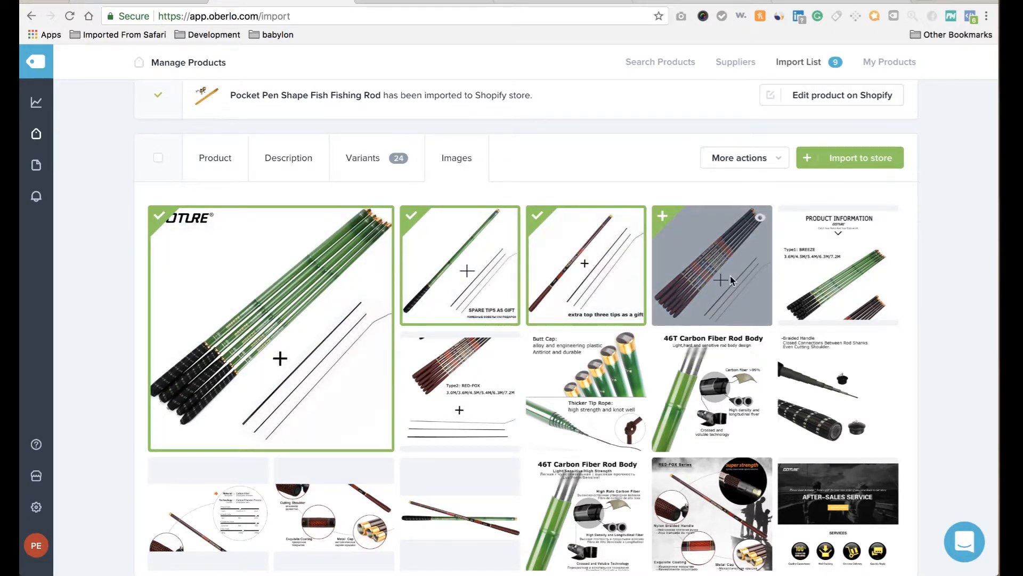
{"action": "left_click", "coordinate": [731, 279]}
{"action": "scroll", "coordinate": [696, 343], "scroll_direction": "down", "scroll_amount": 2}
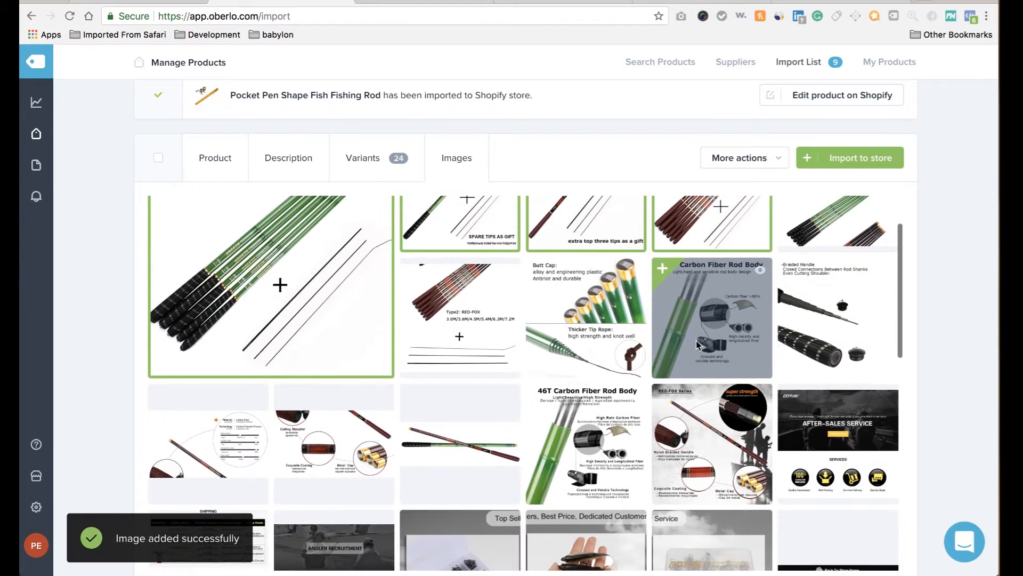
{"action": "left_click", "coordinate": [714, 342]}
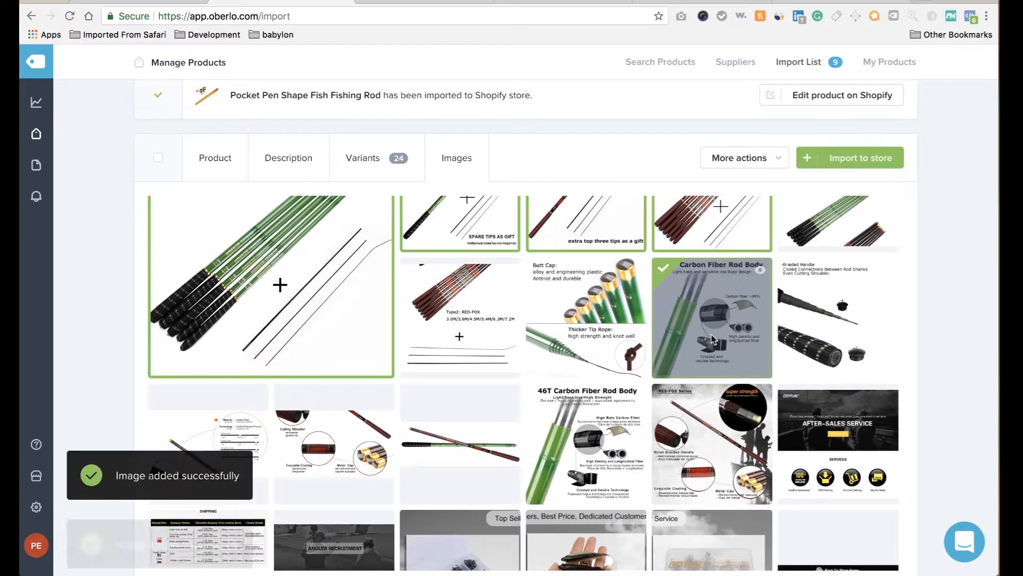
{"action": "left_click", "coordinate": [731, 443]}
{"action": "left_click", "coordinate": [619, 448]}
Add the product information, RED-FOX and cutting shoulder detail images, then import the rod.
{"action": "scroll", "coordinate": [618, 449], "scroll_direction": "down", "scroll_amount": 2}
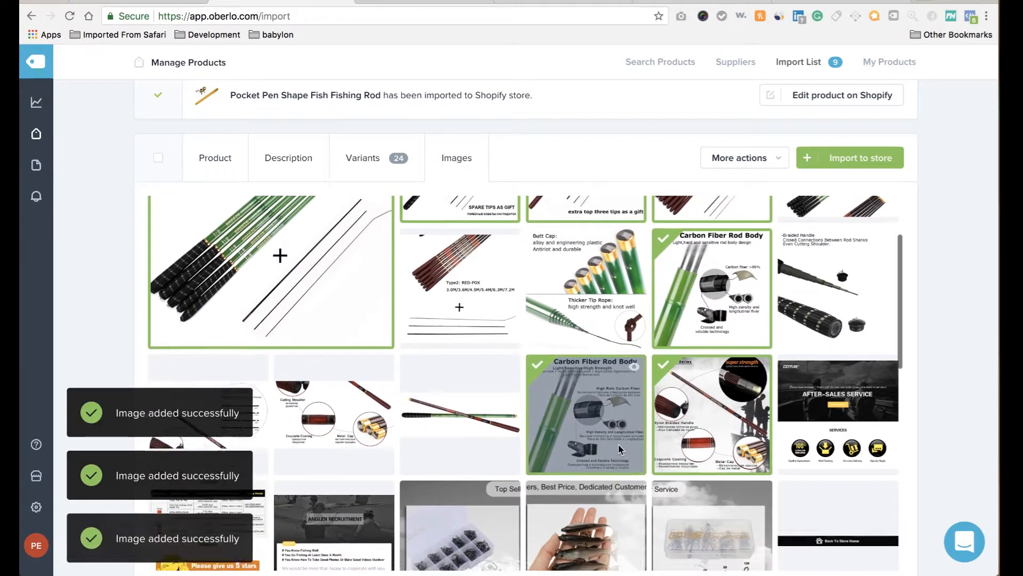
{"action": "scroll", "coordinate": [608, 373], "scroll_direction": "up", "scroll_amount": 1}
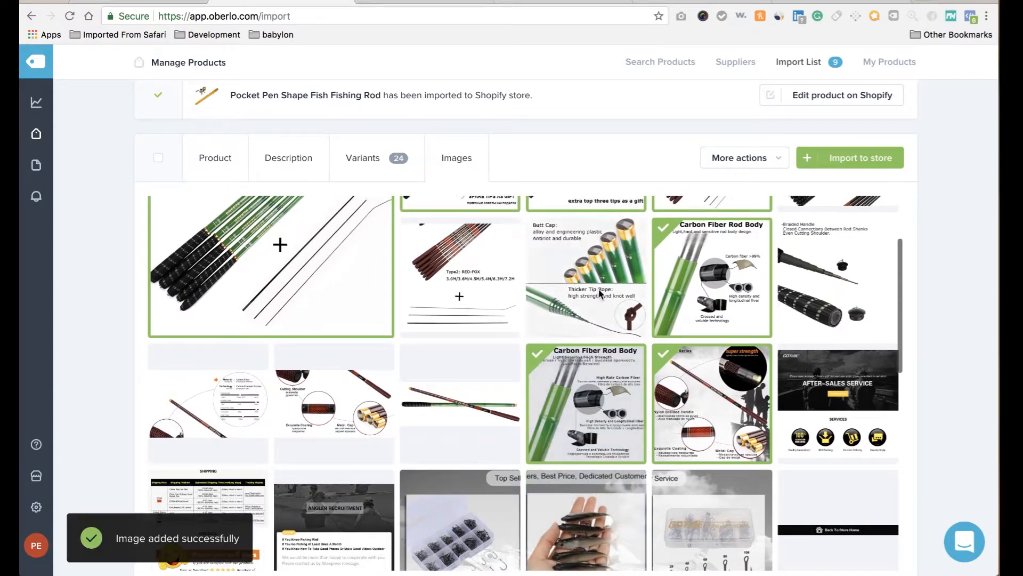
{"action": "scroll", "coordinate": [600, 292], "scroll_direction": "up", "scroll_amount": 3}
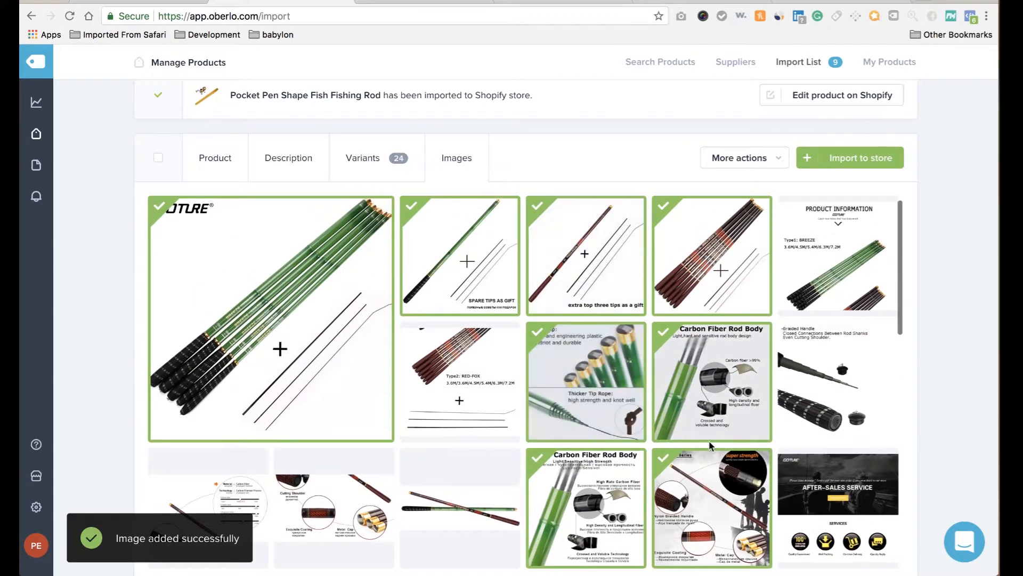
{"action": "scroll", "coordinate": [811, 421], "scroll_direction": "down", "scroll_amount": 1}
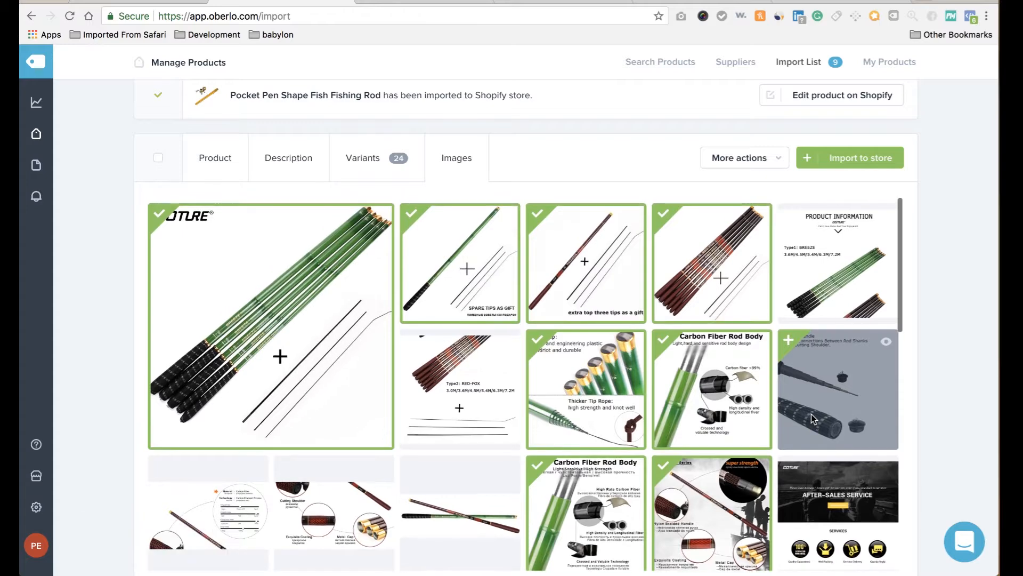
{"action": "scroll", "coordinate": [813, 419], "scroll_direction": "down", "scroll_amount": 6}
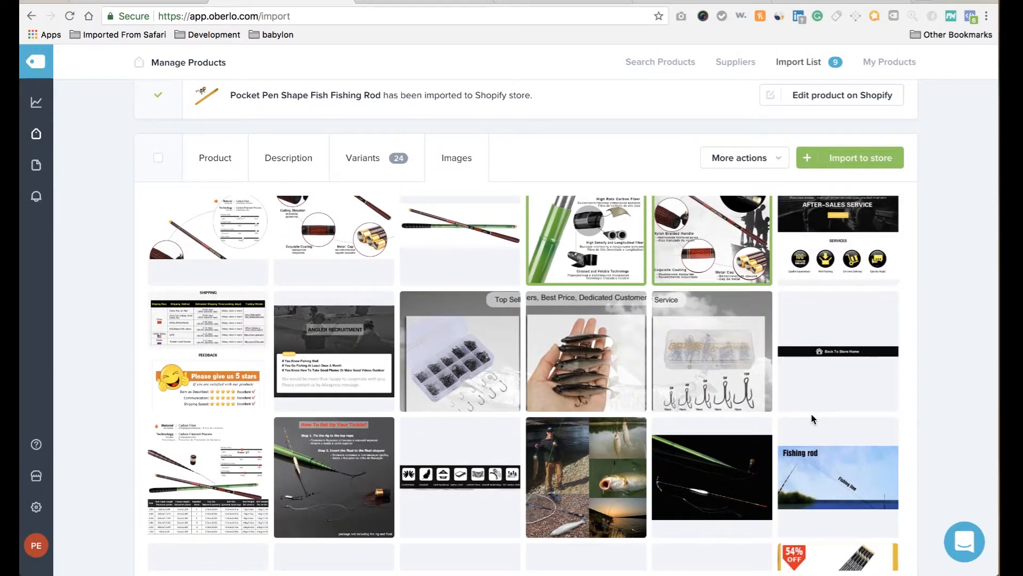
{"action": "scroll", "coordinate": [813, 420], "scroll_direction": "down", "scroll_amount": 6}
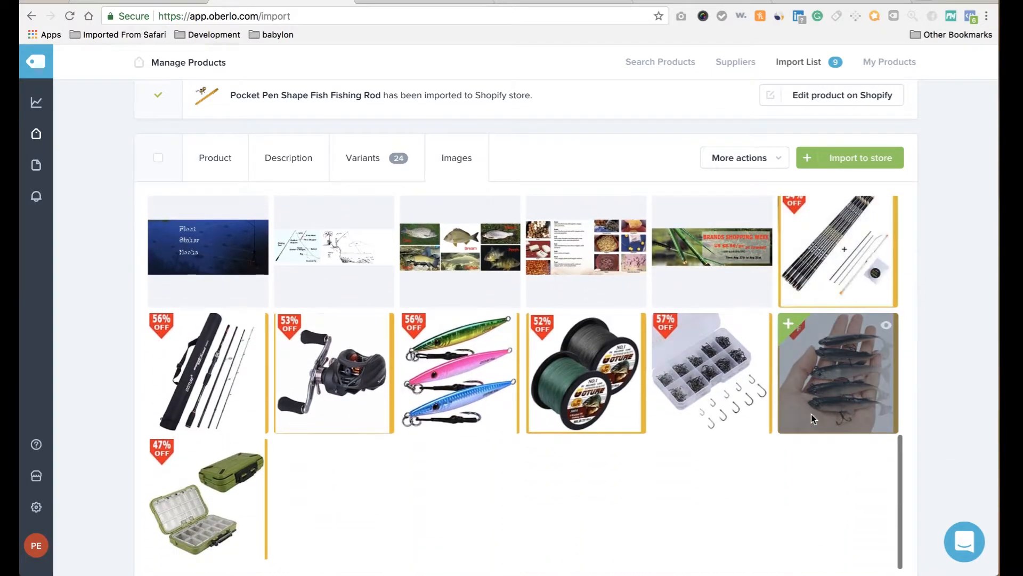
{"action": "scroll", "coordinate": [813, 419], "scroll_direction": "up", "scroll_amount": 7}
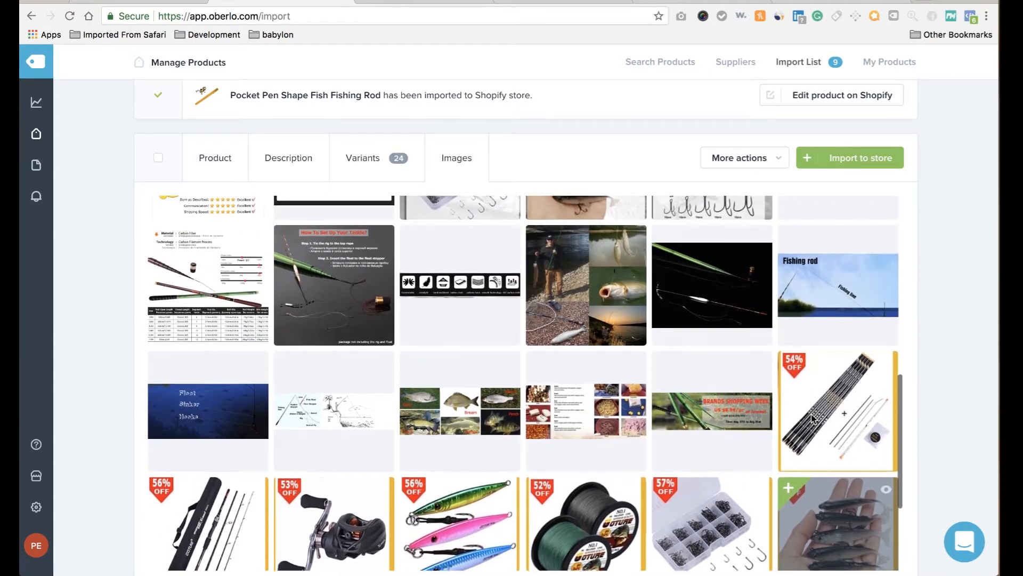
{"action": "scroll", "coordinate": [811, 418], "scroll_direction": "up", "scroll_amount": 3}
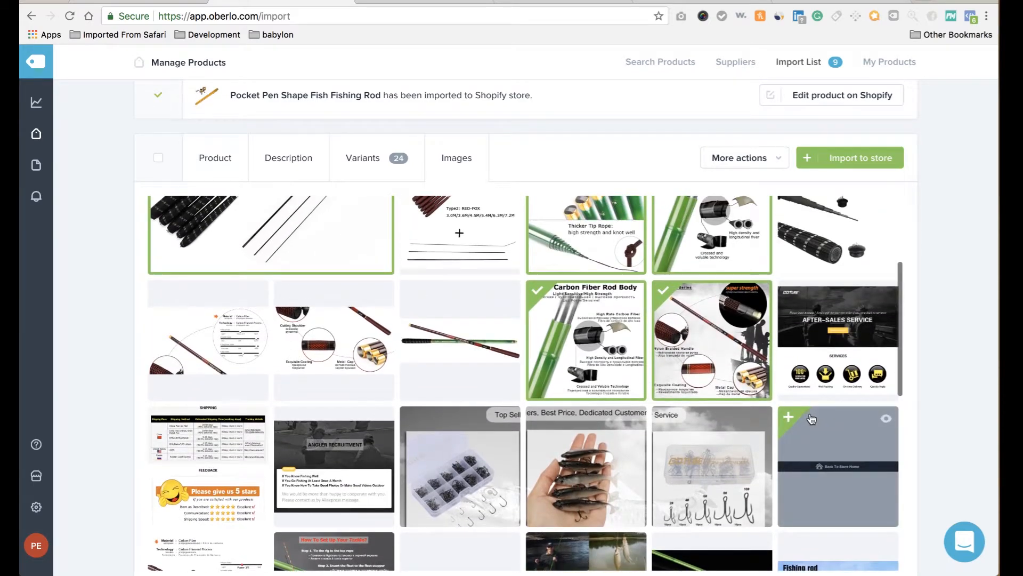
{"action": "scroll", "coordinate": [722, 322], "scroll_direction": "up", "scroll_amount": 3}
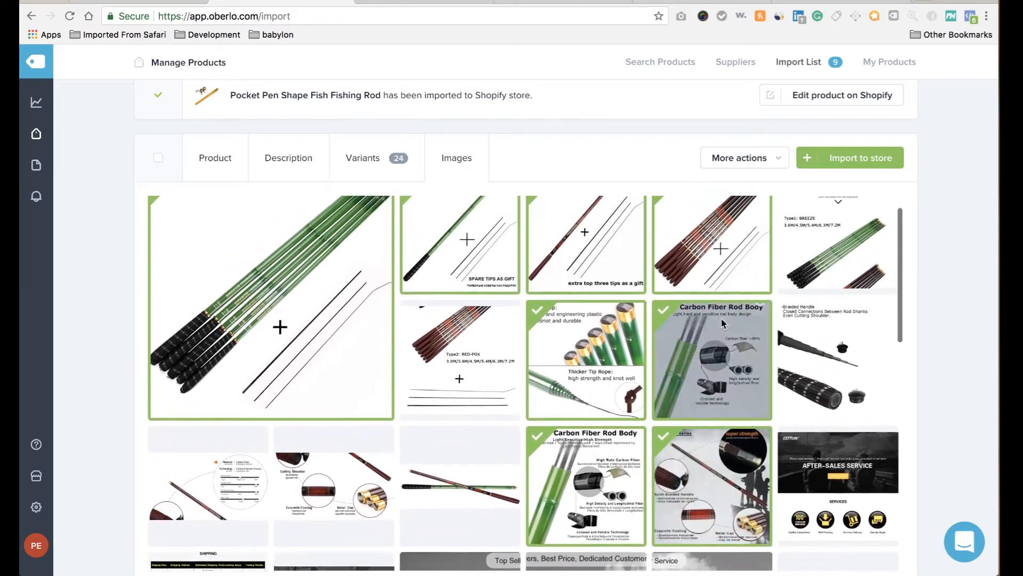
{"action": "left_click", "coordinate": [827, 260]}
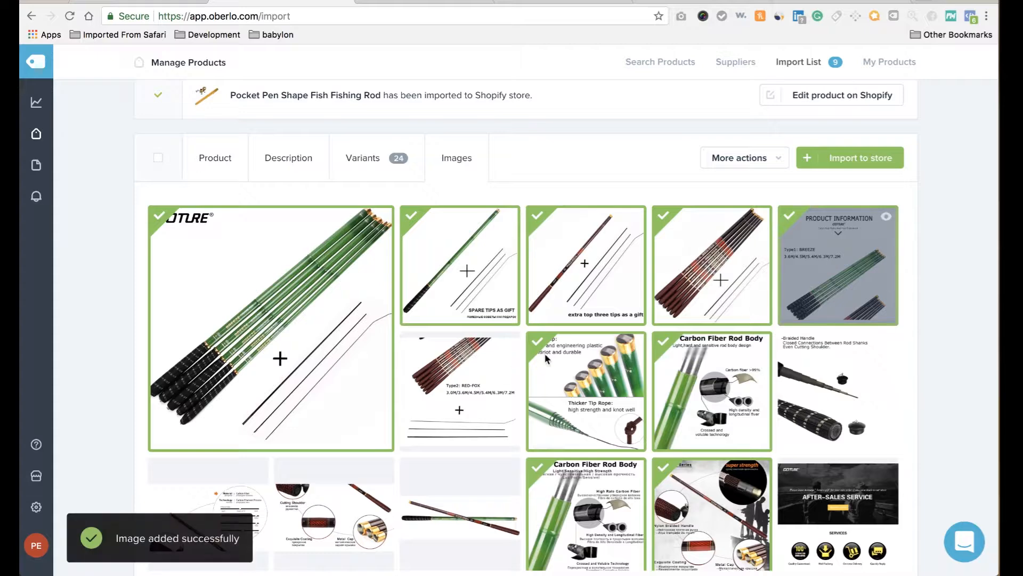
{"action": "left_click", "coordinate": [468, 408]}
{"action": "scroll", "coordinate": [455, 480], "scroll_direction": "down", "scroll_amount": 2}
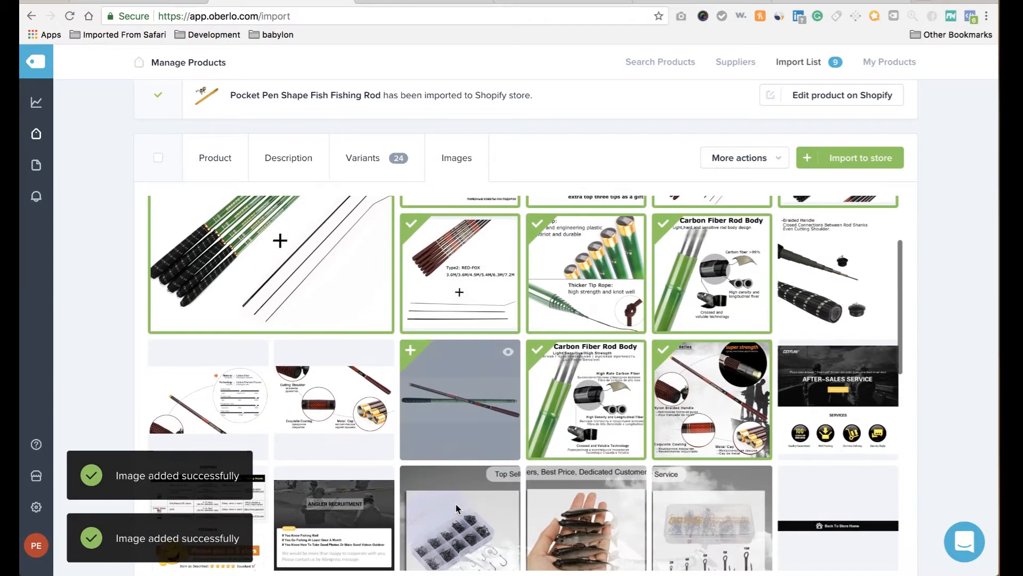
{"action": "left_click", "coordinate": [328, 413]}
{"action": "left_click", "coordinate": [228, 395]}
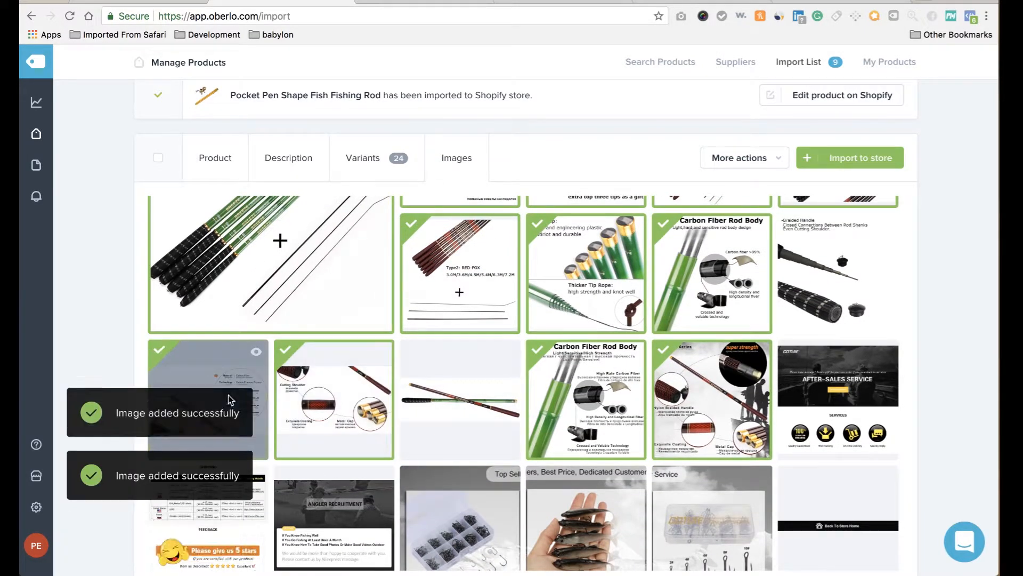
{"action": "left_click", "coordinate": [852, 158]}
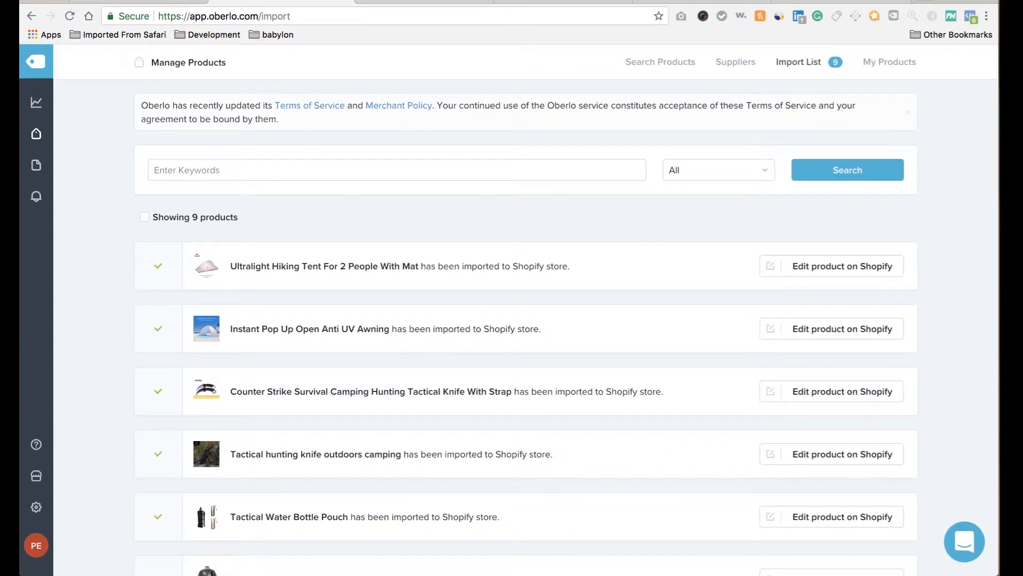
Reload the Shopify admin products list so the imported rod appears.
{"action": "left_click", "coordinate": [101, 1]}
{"action": "left_click", "coordinate": [69, 16]}
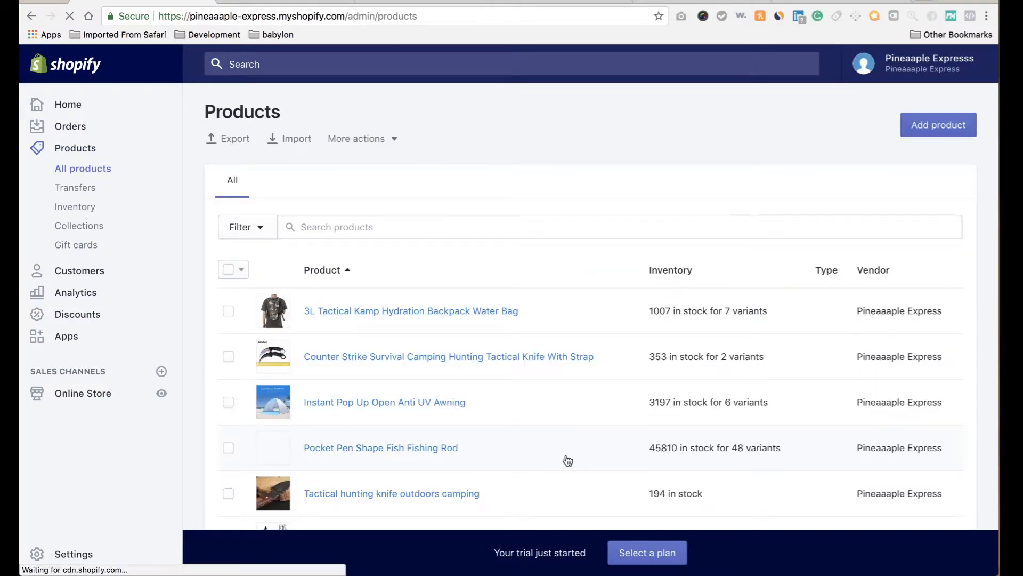
Go to Products > Collections and duplicate that admin page into a second browser tab.
{"action": "scroll", "coordinate": [570, 387], "scroll_direction": "down", "scroll_amount": 5}
{"action": "scroll", "coordinate": [572, 384], "scroll_direction": "up", "scroll_amount": 5}
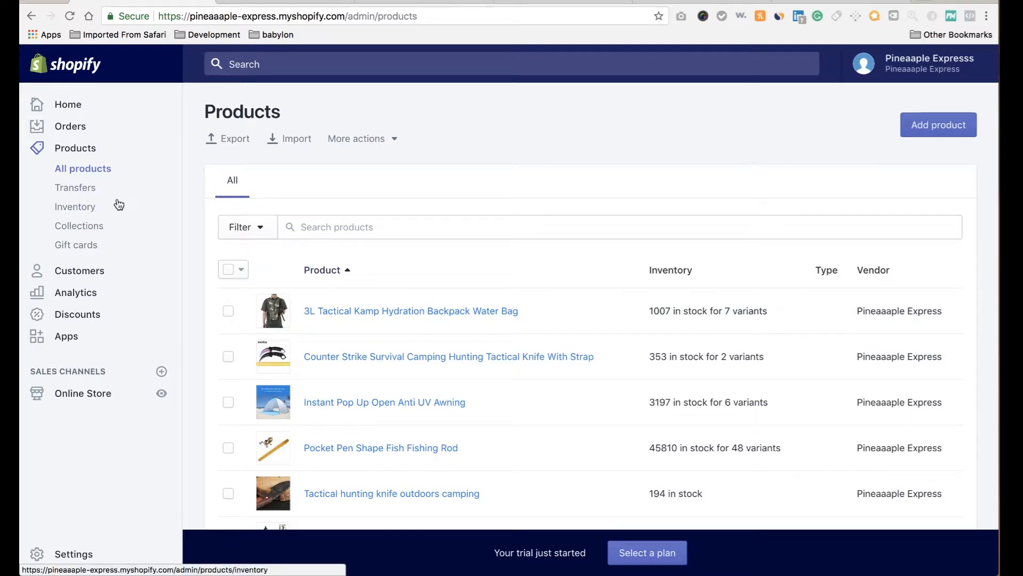
{"action": "left_click", "coordinate": [89, 229]}
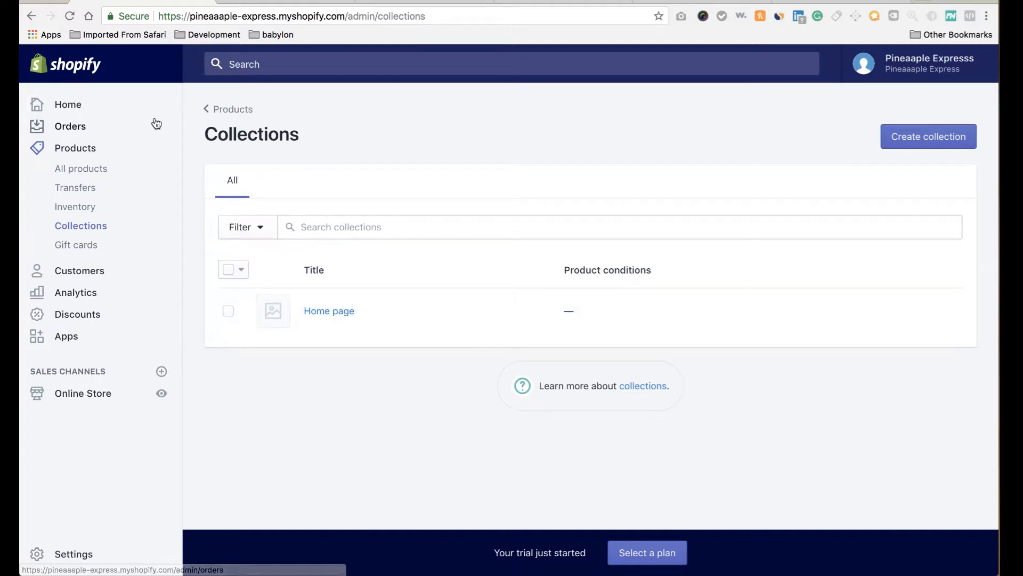
{"action": "right_click", "coordinate": [176, 1]}
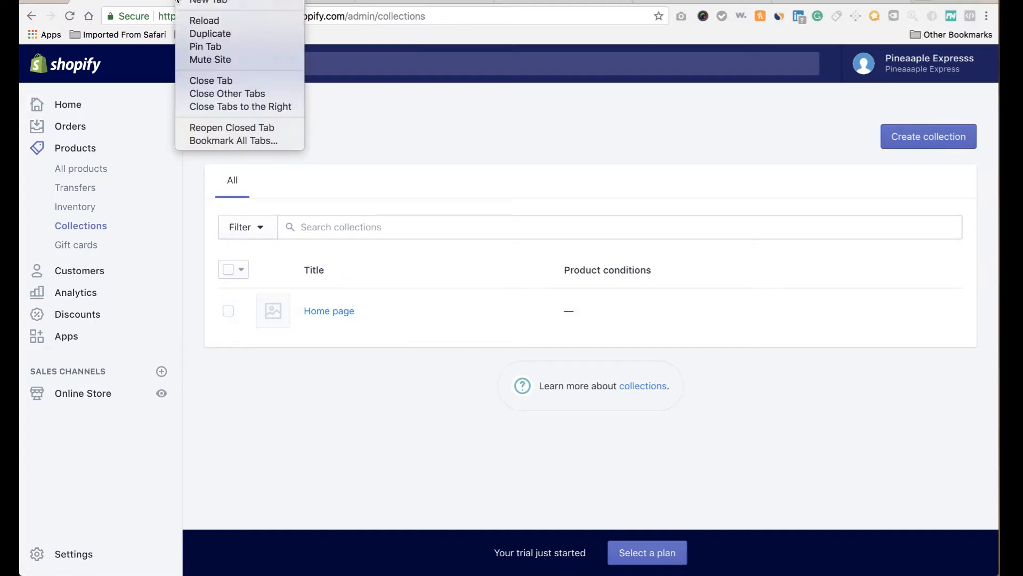
{"action": "left_click", "coordinate": [206, 30]}
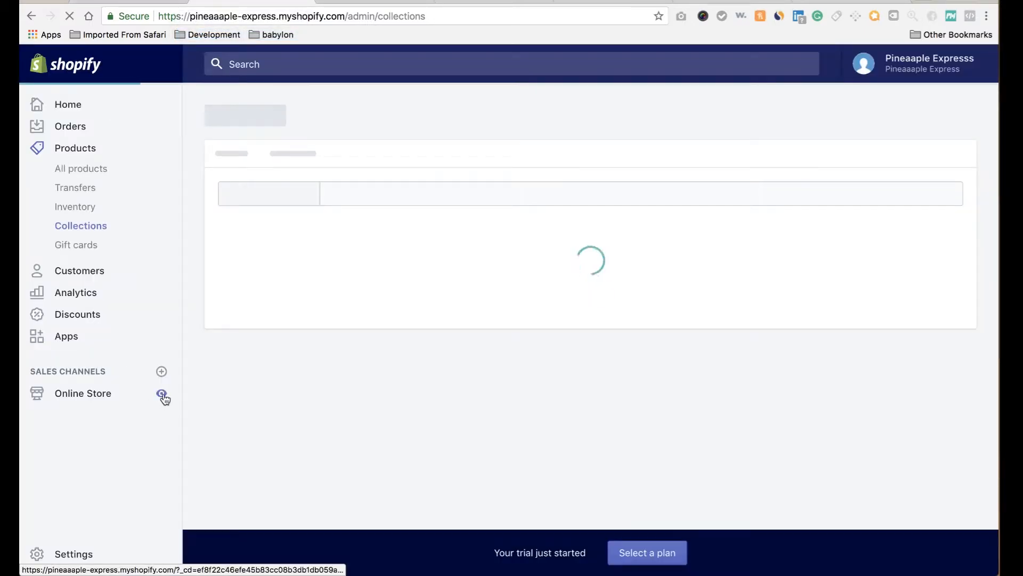
Check the Ultralight Hiking Tent's storefront product page, then return to admin Collections.
{"action": "left_click", "coordinate": [162, 395]}
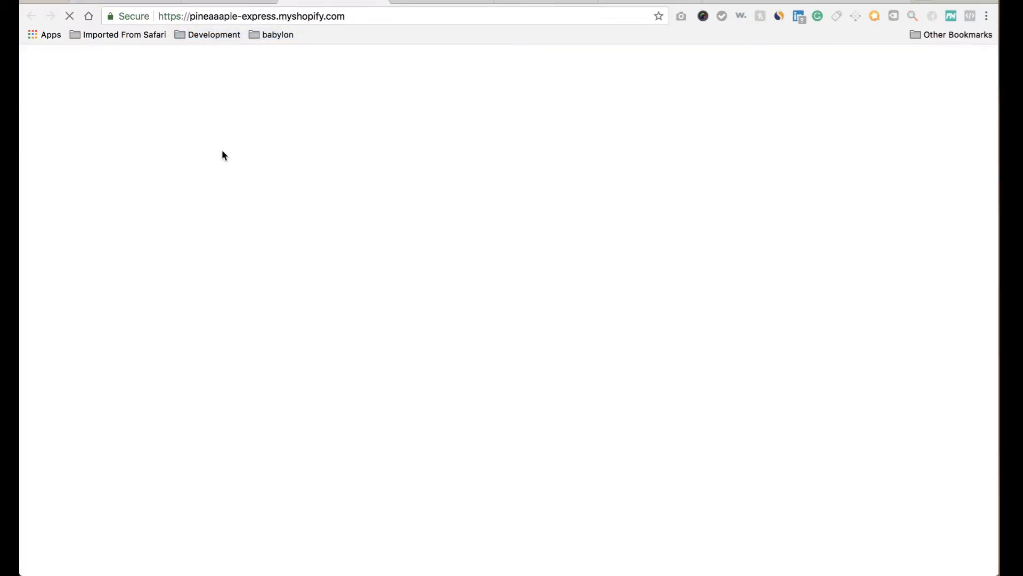
{"action": "scroll", "coordinate": [287, 352], "scroll_direction": "down", "scroll_amount": 6}
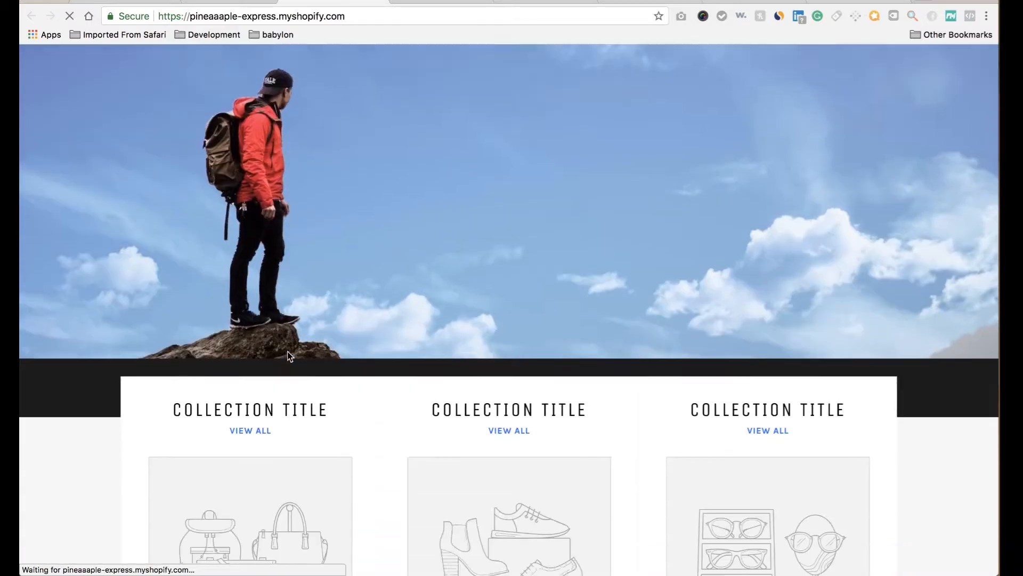
{"action": "scroll", "coordinate": [277, 316], "scroll_direction": "down", "scroll_amount": 5}
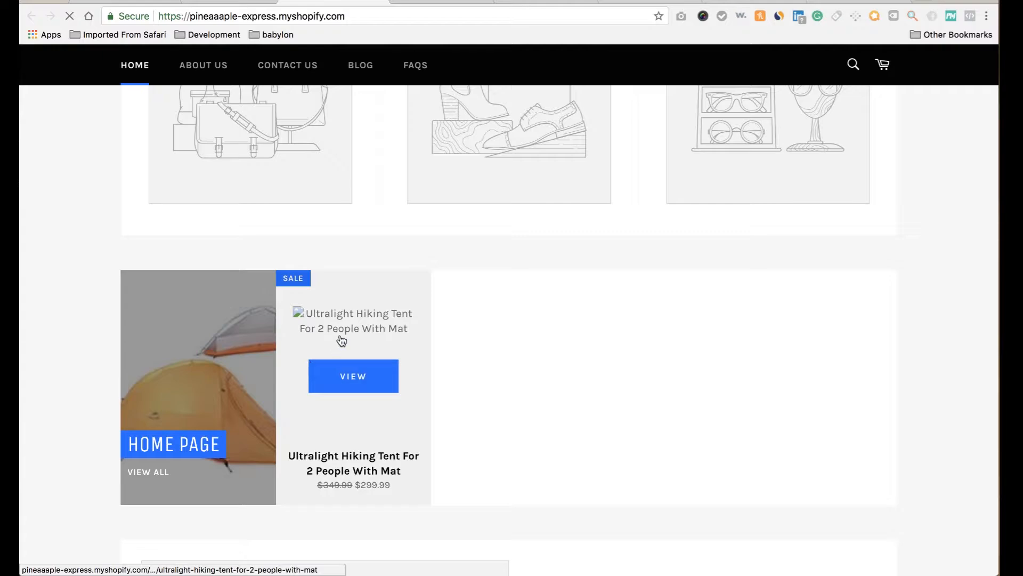
{"action": "left_click", "coordinate": [341, 387]}
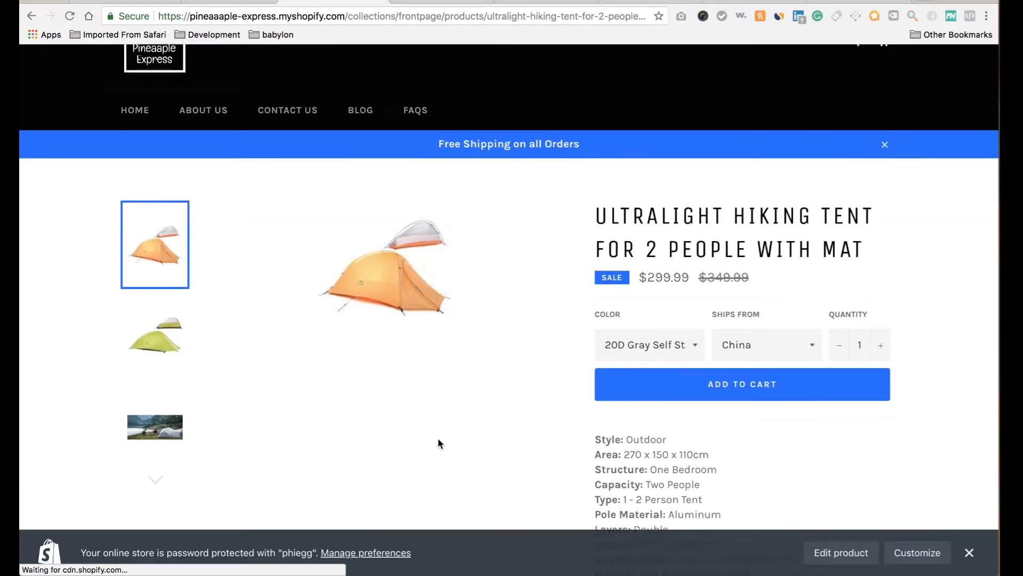
{"action": "scroll", "coordinate": [438, 440], "scroll_direction": "down", "scroll_amount": 5}
{"action": "scroll", "coordinate": [438, 444], "scroll_direction": "up", "scroll_amount": 6}
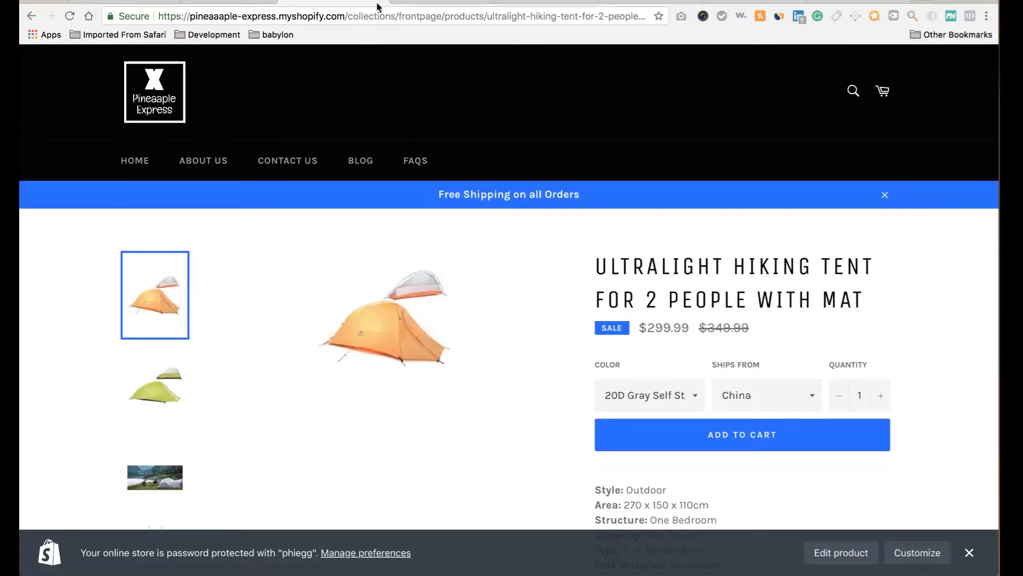
{"action": "left_click", "coordinate": [139, 2]}
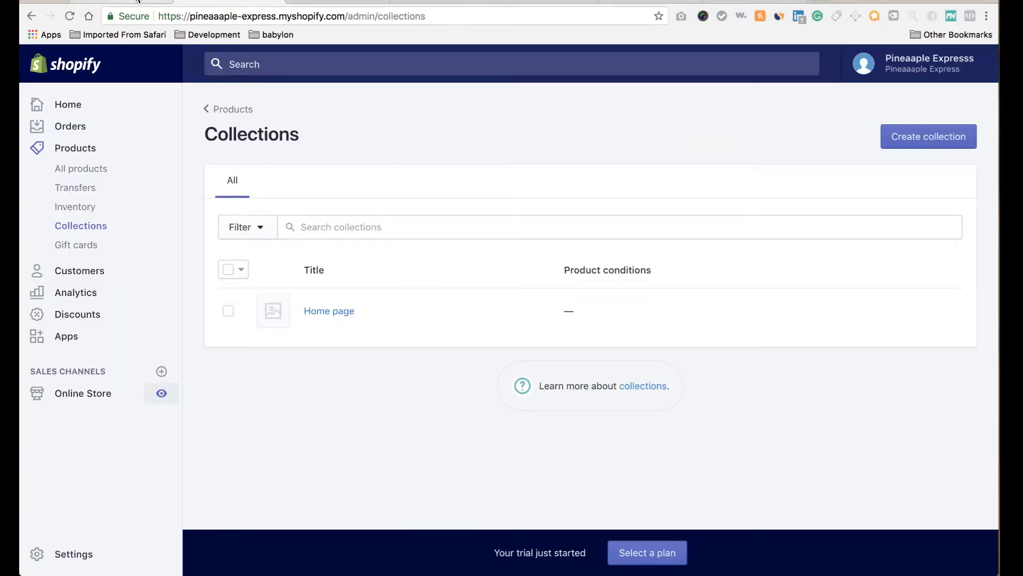
Preview the online store, then start a new collection and focus its empty Title field.
{"action": "left_click", "coordinate": [161, 394]}
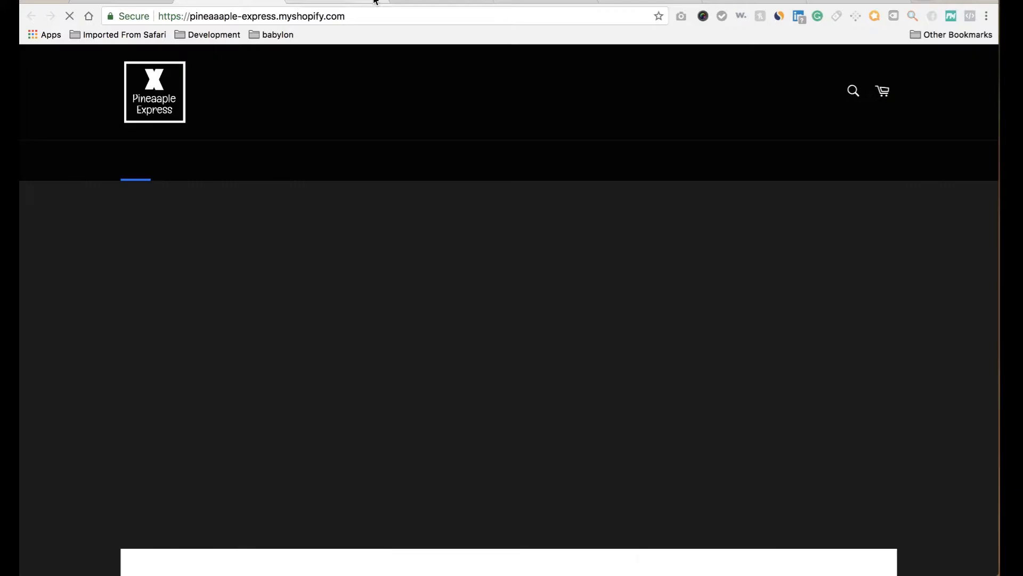
{"action": "left_click", "coordinate": [152, 1]}
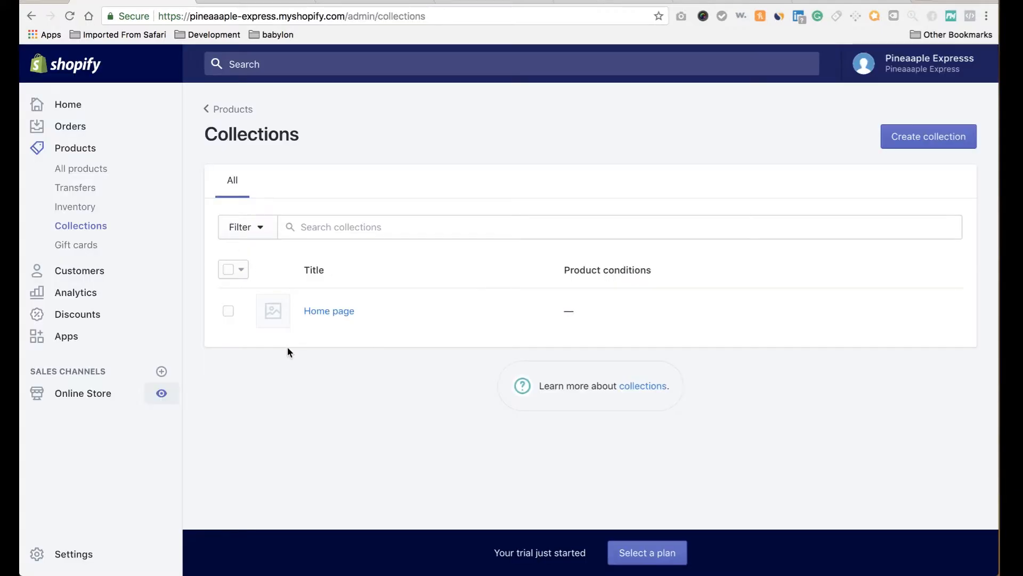
{"action": "left_click", "coordinate": [917, 137]}
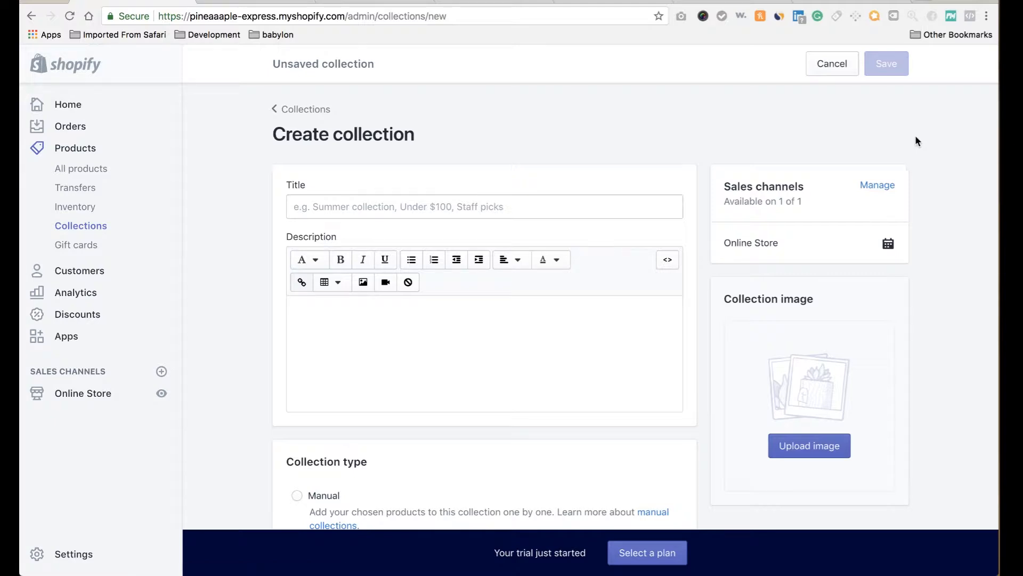
{"action": "left_click", "coordinate": [570, 213]}
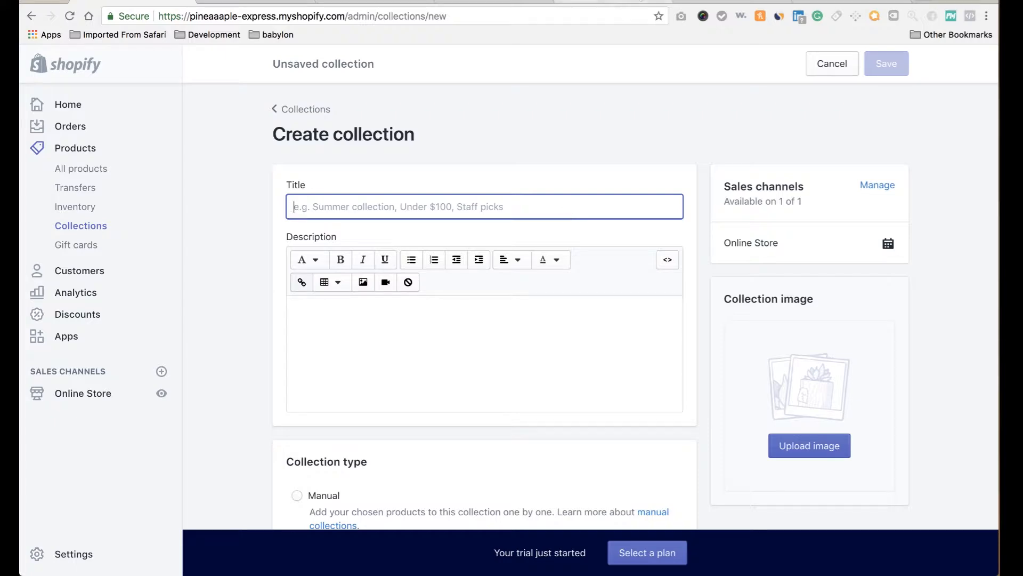
{"action": "left_click", "coordinate": [479, 1]}
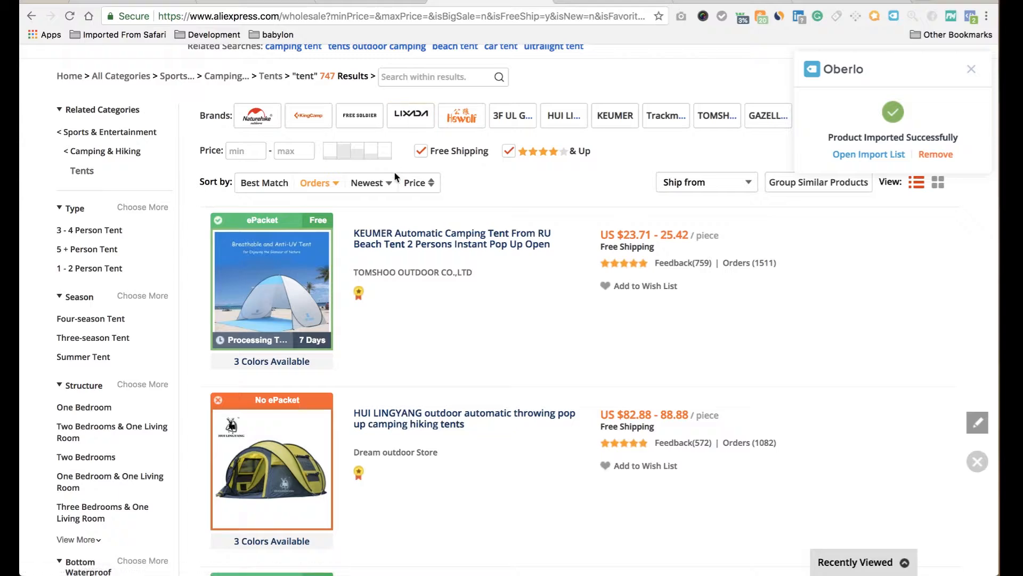
Search AliExpress for 'canteen' and sort the results by number of orders.
{"action": "scroll", "coordinate": [395, 172], "scroll_direction": "up", "scroll_amount": 3}
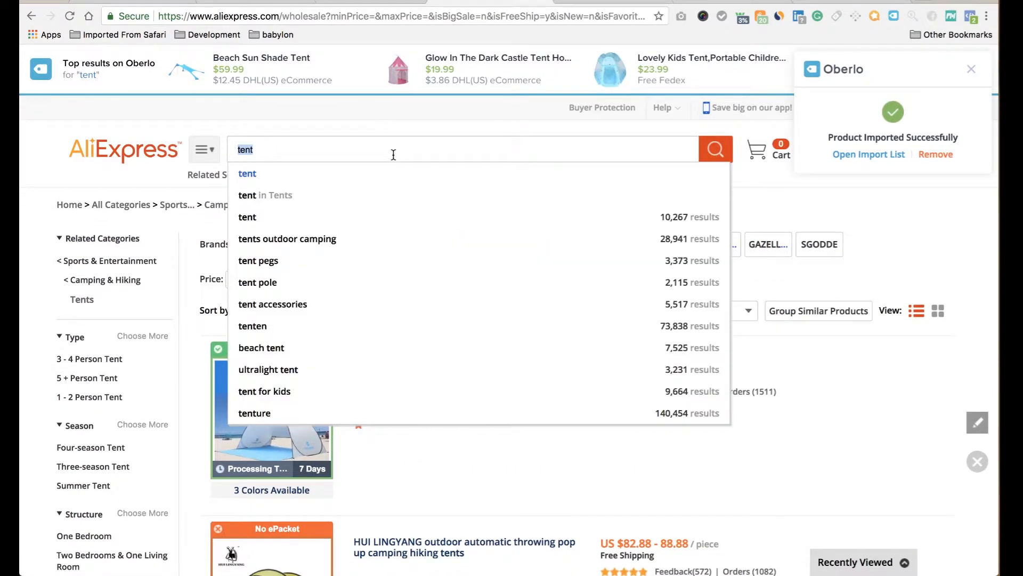
{"action": "type", "text": "cantee"}
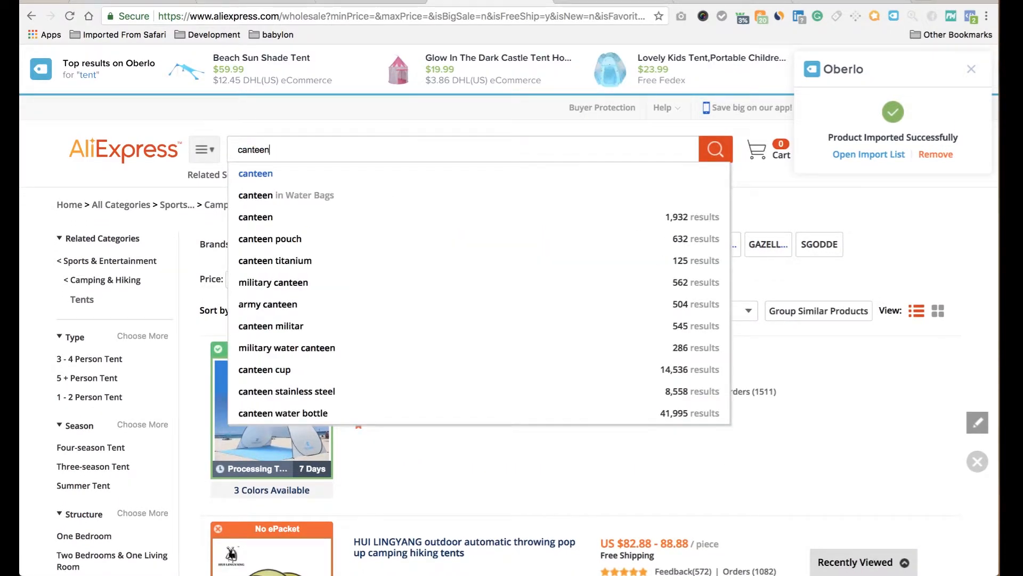
{"action": "key", "text": "Return"}
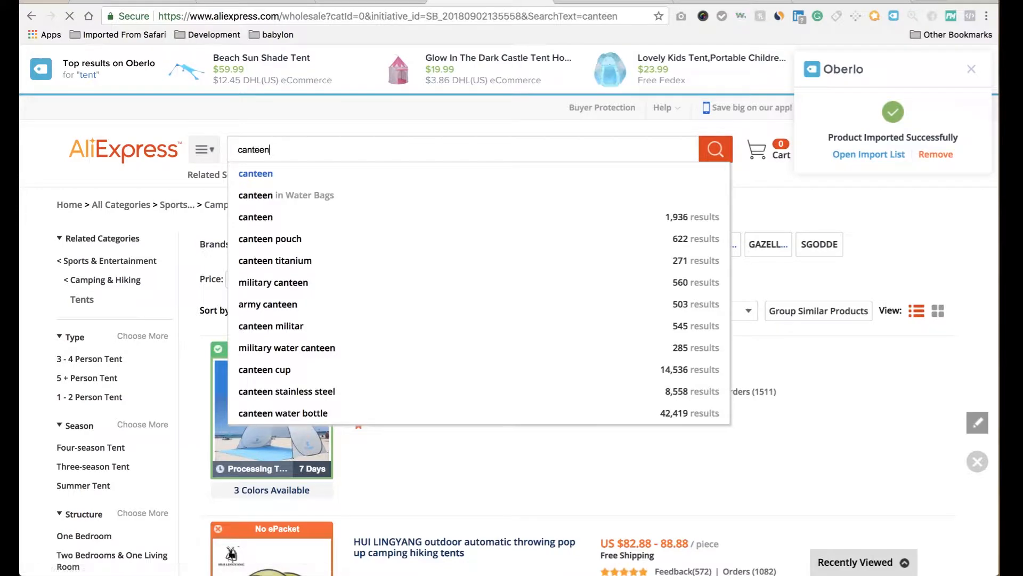
{"action": "scroll", "coordinate": [390, 381], "scroll_direction": "down", "scroll_amount": 8}
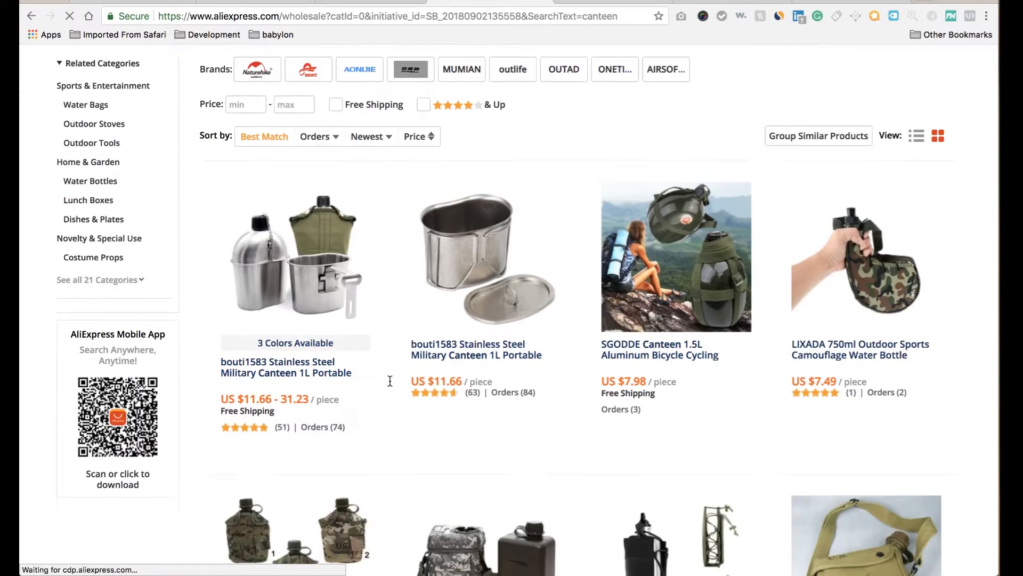
{"action": "scroll", "coordinate": [390, 385], "scroll_direction": "down", "scroll_amount": 10}
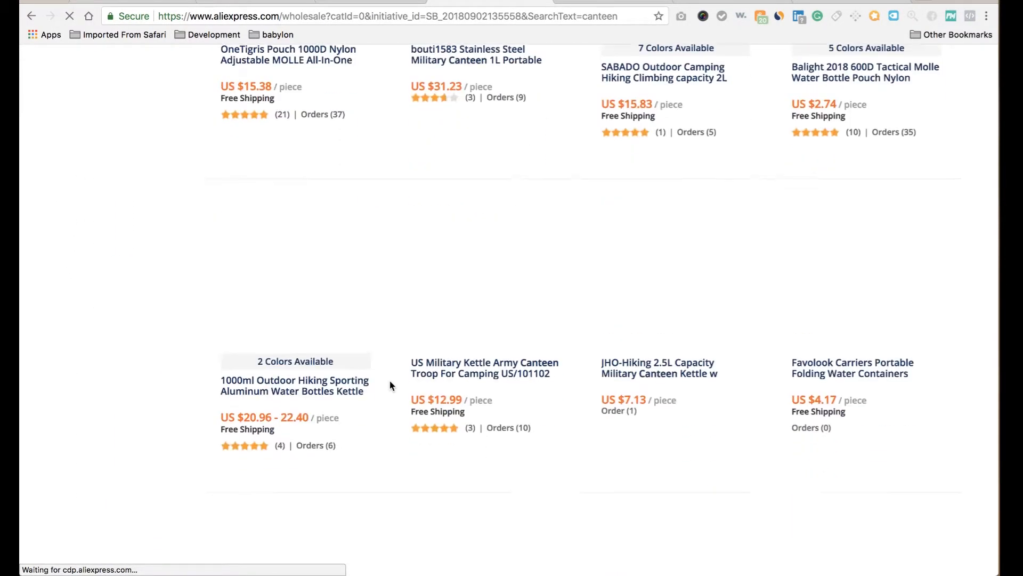
{"action": "scroll", "coordinate": [390, 385], "scroll_direction": "up", "scroll_amount": 5}
{"action": "scroll", "coordinate": [390, 385], "scroll_direction": "up", "scroll_amount": 10}
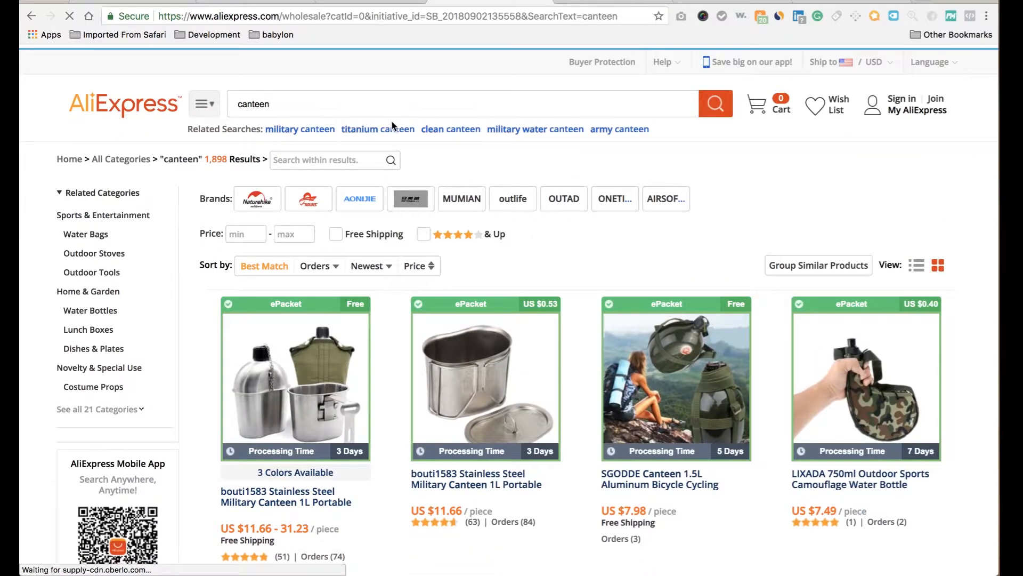
{"action": "left_click", "coordinate": [327, 275]}
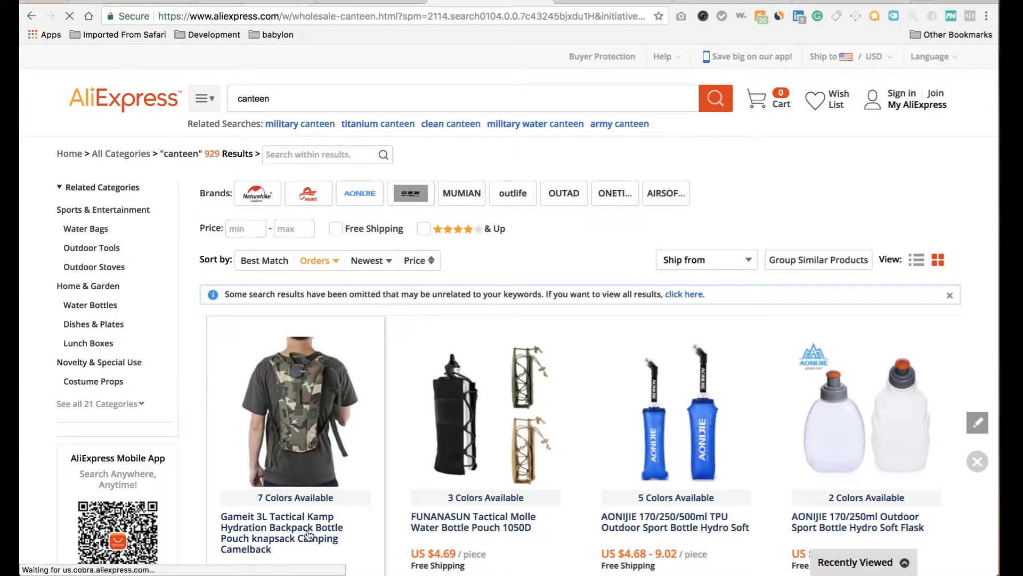
{"action": "left_click", "coordinate": [156, 4]}
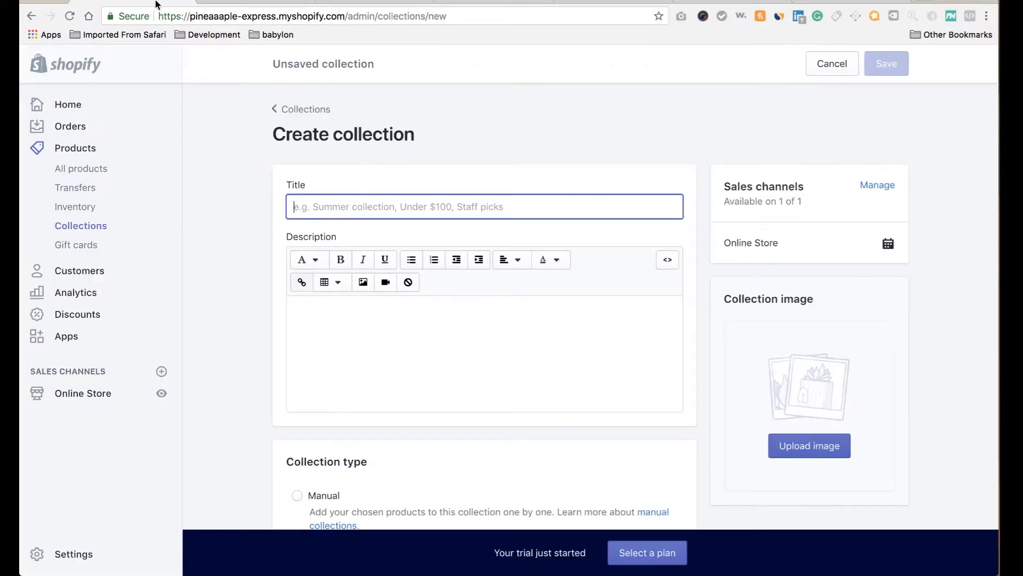
Title the collection 'Hydration', leaving the description empty after undoing a pasted link.
{"action": "type", "text": "Hydration"}
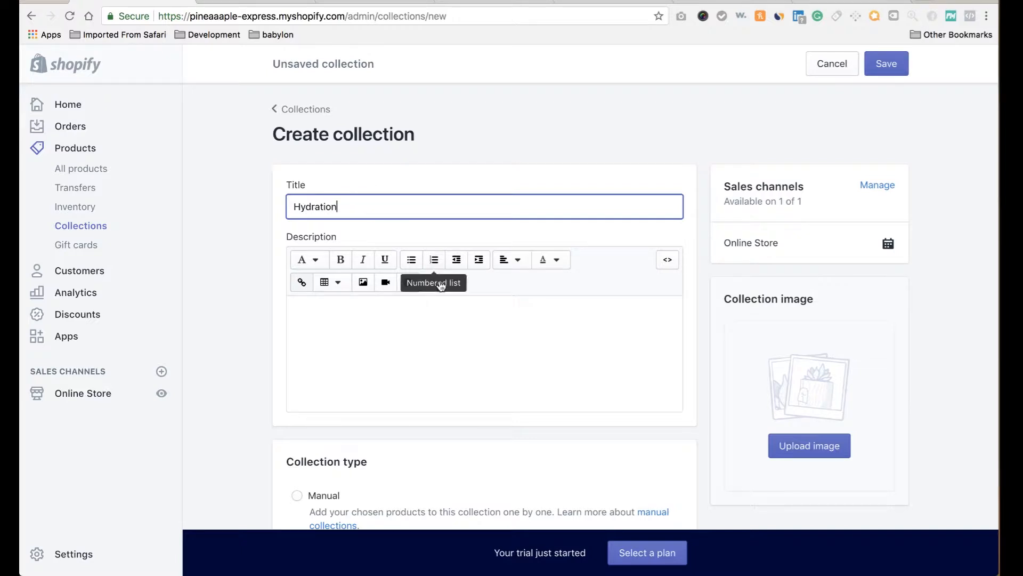
{"action": "left_click", "coordinate": [331, 326]}
{"action": "key", "text": "super+v"}
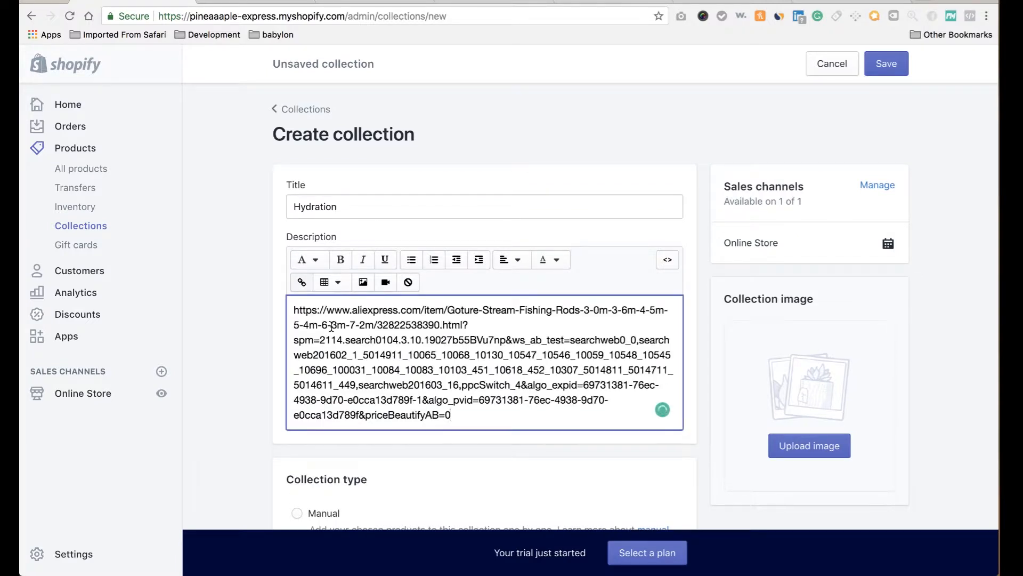
{"action": "key", "text": "super+z"}
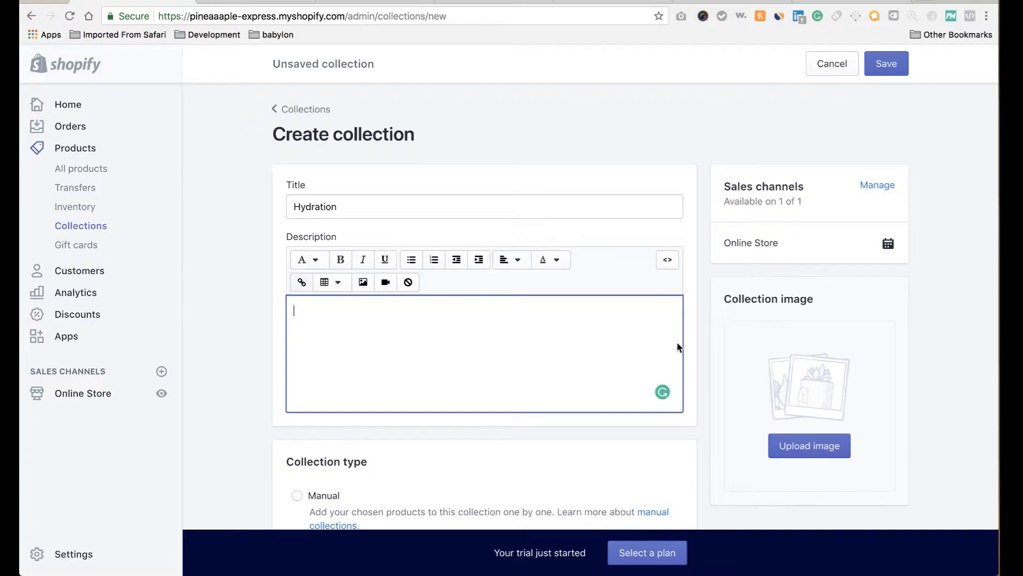
{"action": "left_click", "coordinate": [693, 275]}
Start a collection image upload, then cancel the file picker without choosing an image.
{"action": "scroll", "coordinate": [692, 275], "scroll_direction": "down", "scroll_amount": 5}
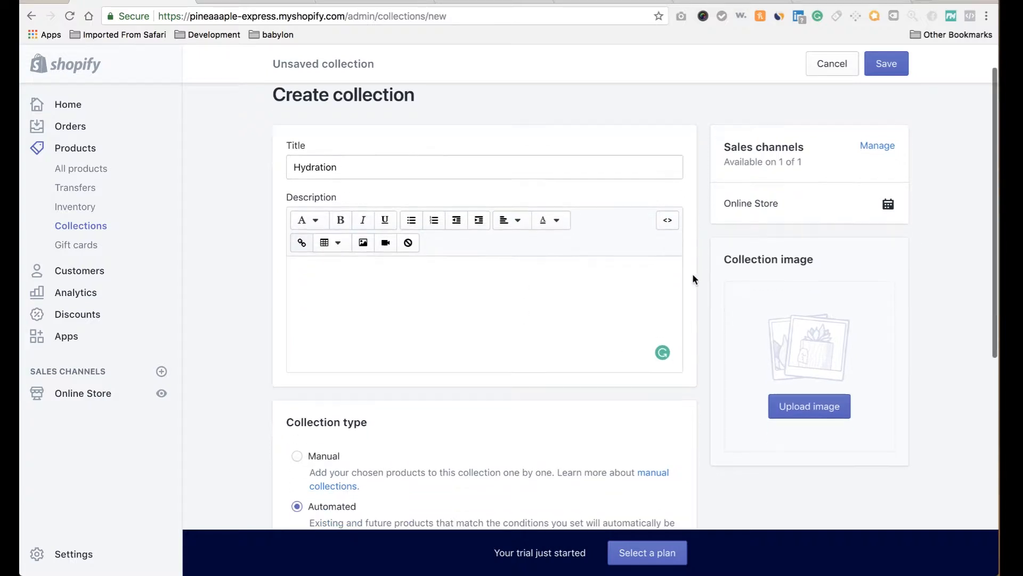
{"action": "left_click", "coordinate": [794, 314]}
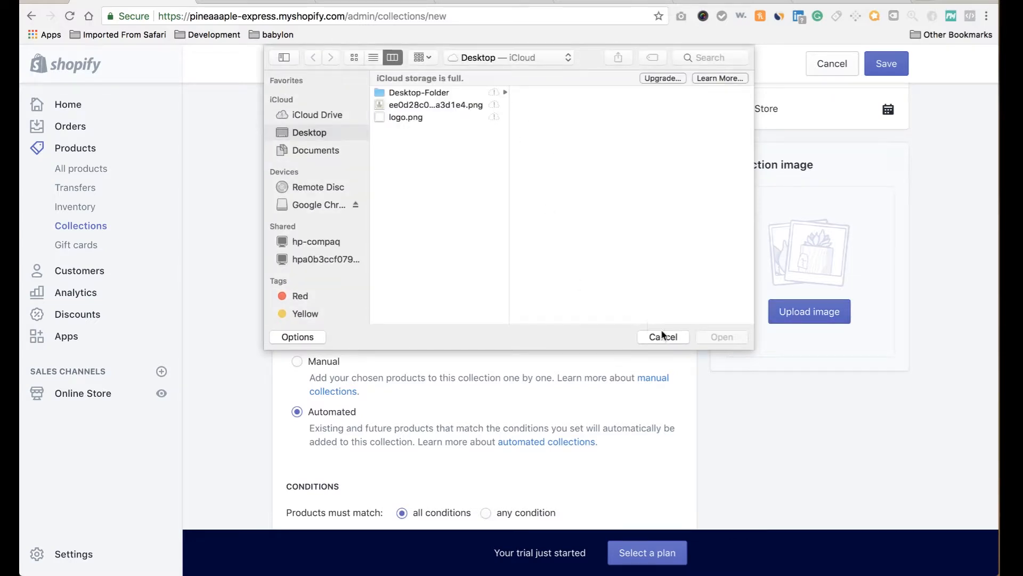
{"action": "left_click", "coordinate": [662, 336]}
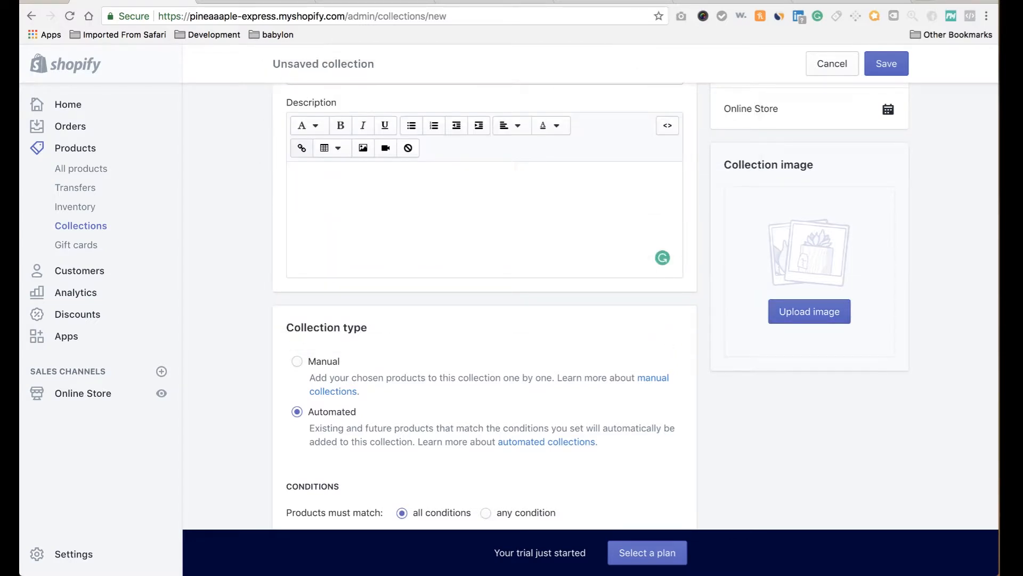
{"action": "left_click", "coordinate": [354, 1]}
Duplicate the unsaved collection page into another tab and go to the products list.
{"action": "scroll", "coordinate": [292, 320], "scroll_direction": "down", "scroll_amount": 3}
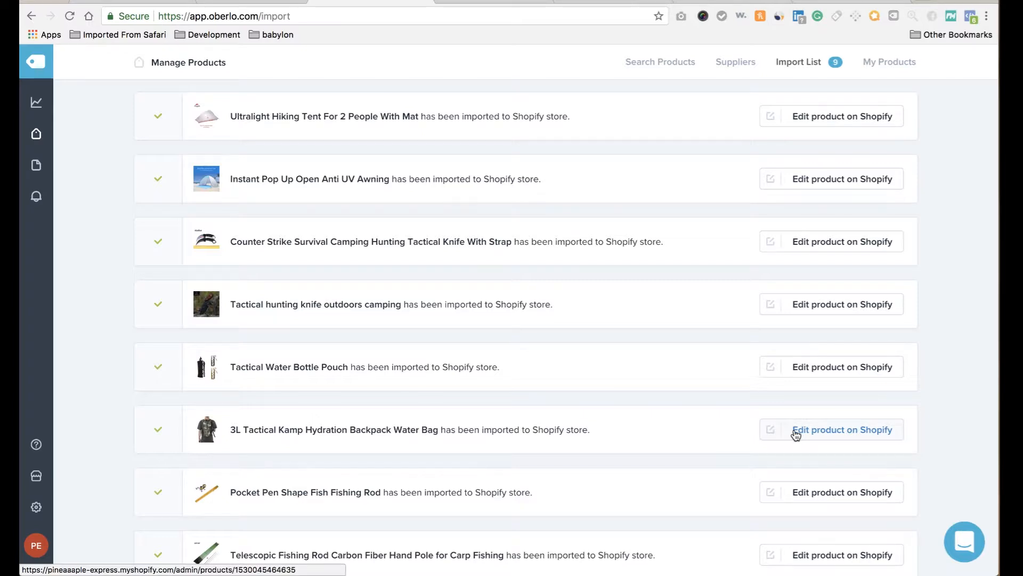
{"action": "left_click", "coordinate": [134, 2]}
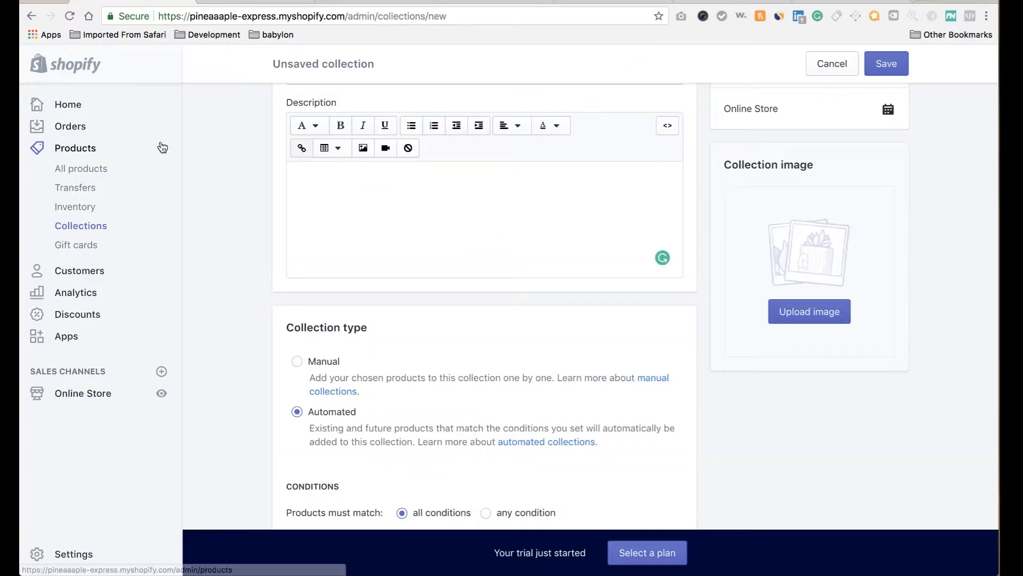
{"action": "right_click", "coordinate": [157, 1]}
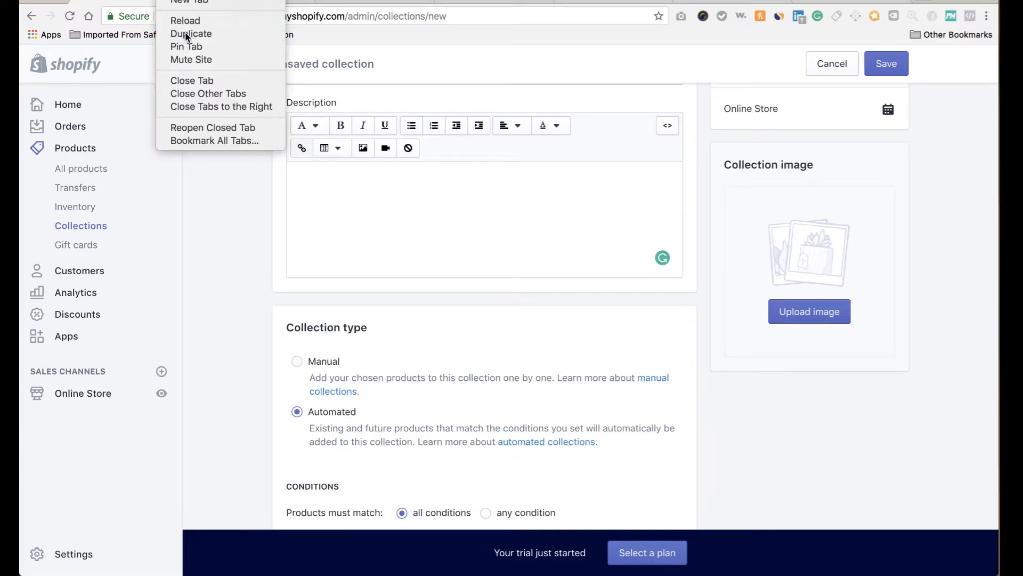
{"action": "left_click", "coordinate": [184, 31]}
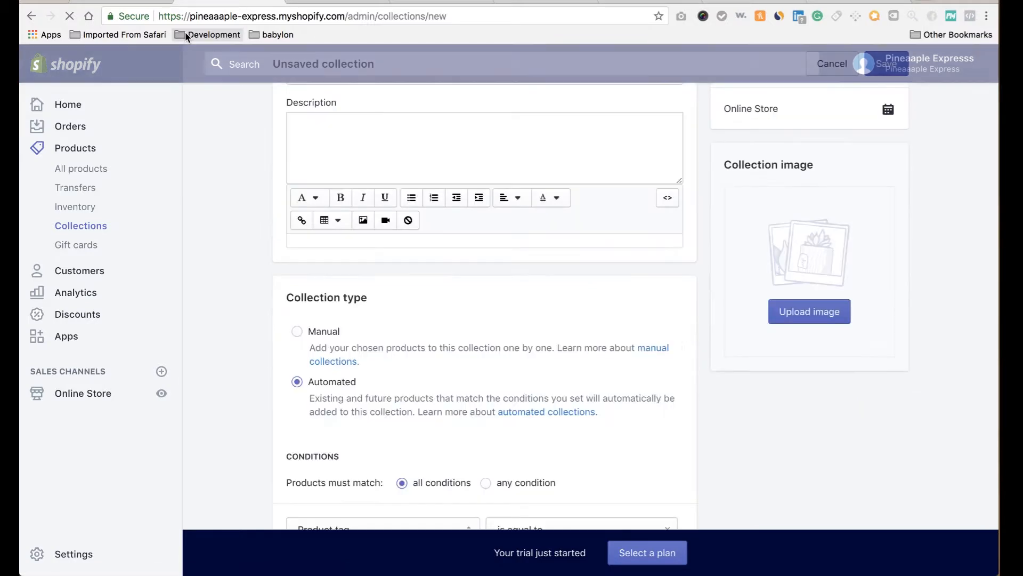
{"action": "left_click", "coordinate": [88, 171]}
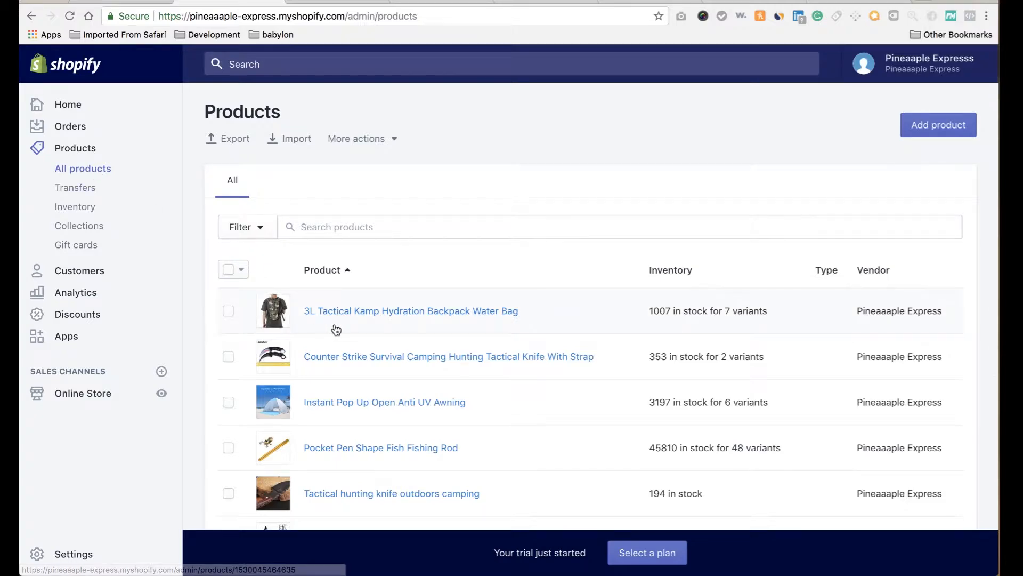
Save the 3L Tactical Kamp Hydration Backpack's main photo to the desktop.
{"action": "left_click", "coordinate": [342, 316]}
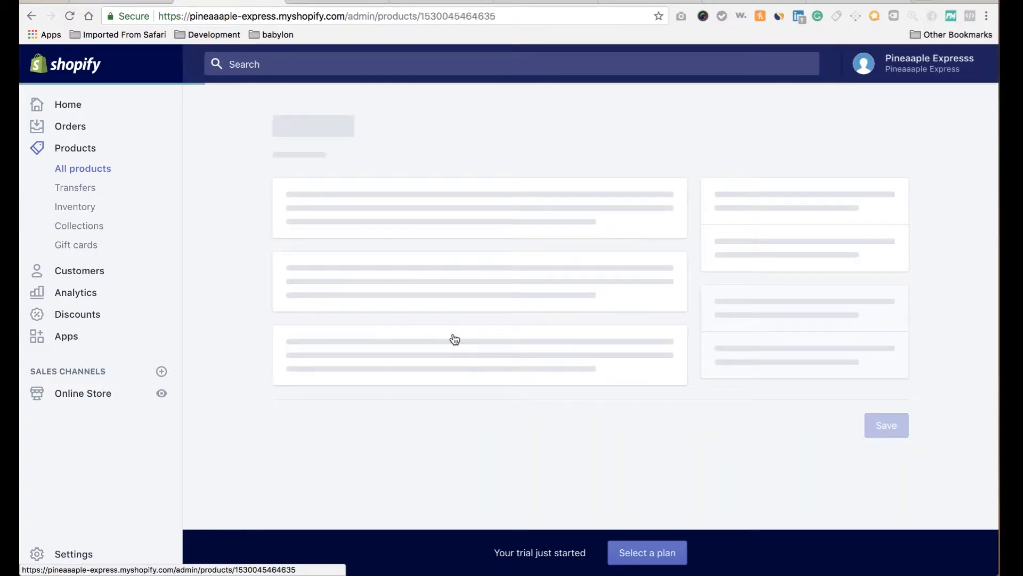
{"action": "scroll", "coordinate": [559, 442], "scroll_direction": "down", "scroll_amount": 3}
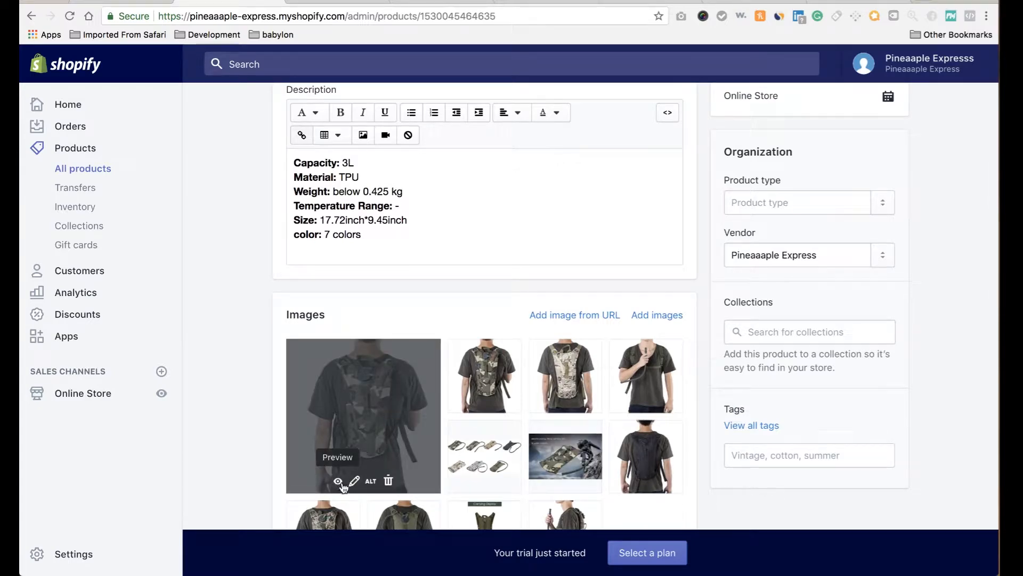
{"action": "left_click", "coordinate": [338, 481]}
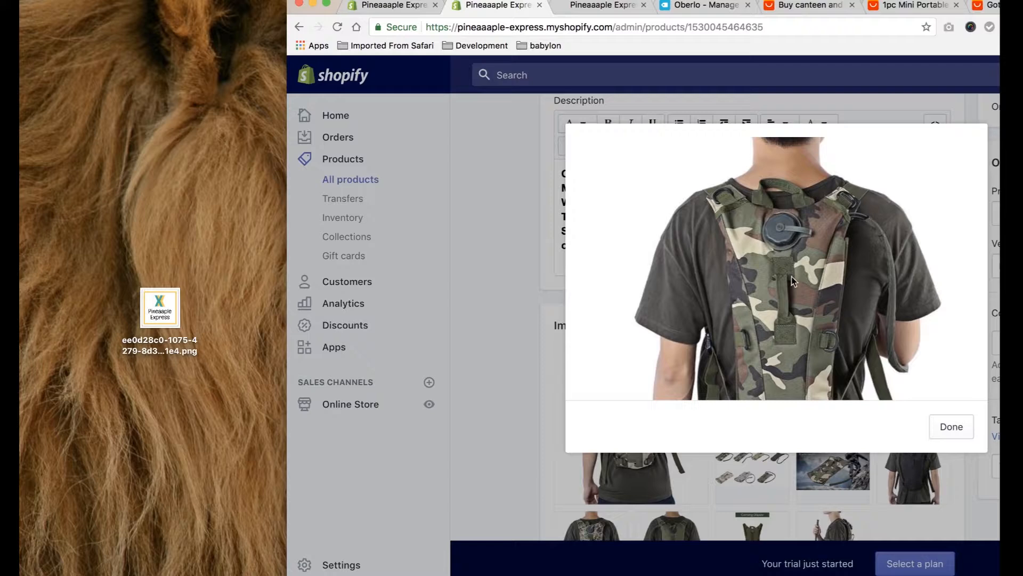
{"action": "left_click_drag", "start_coordinate": [793, 281], "coordinate": [179, 140]}
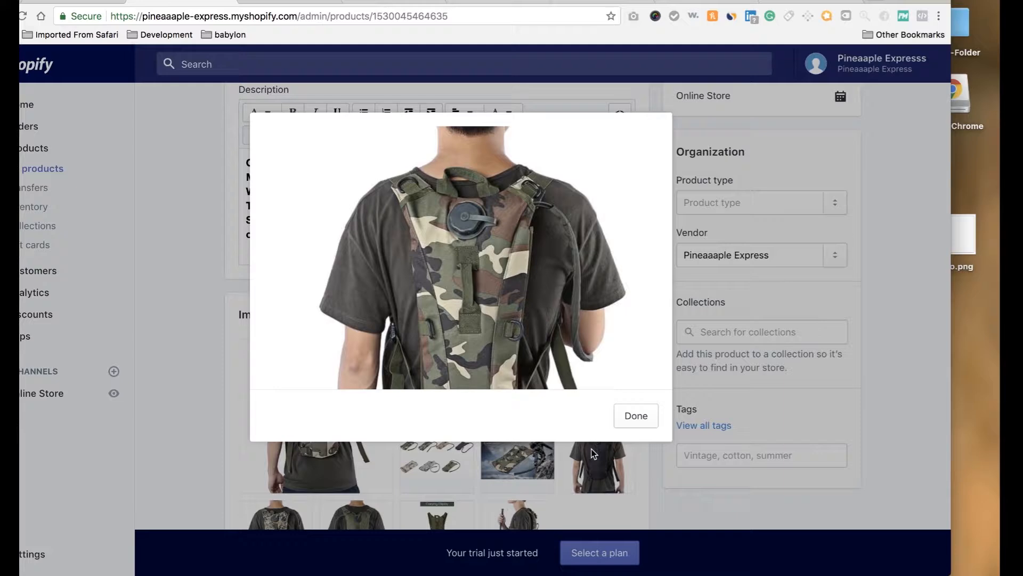
{"action": "left_click", "coordinate": [636, 415]}
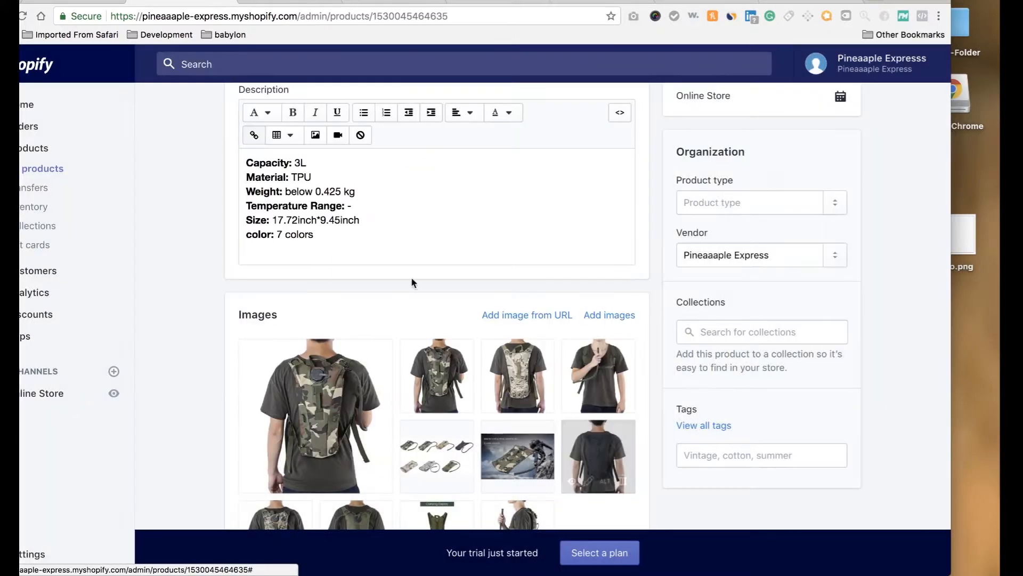
Upload the backpack photo as the Hydration collection's image.
{"action": "left_click", "coordinate": [77, 2]}
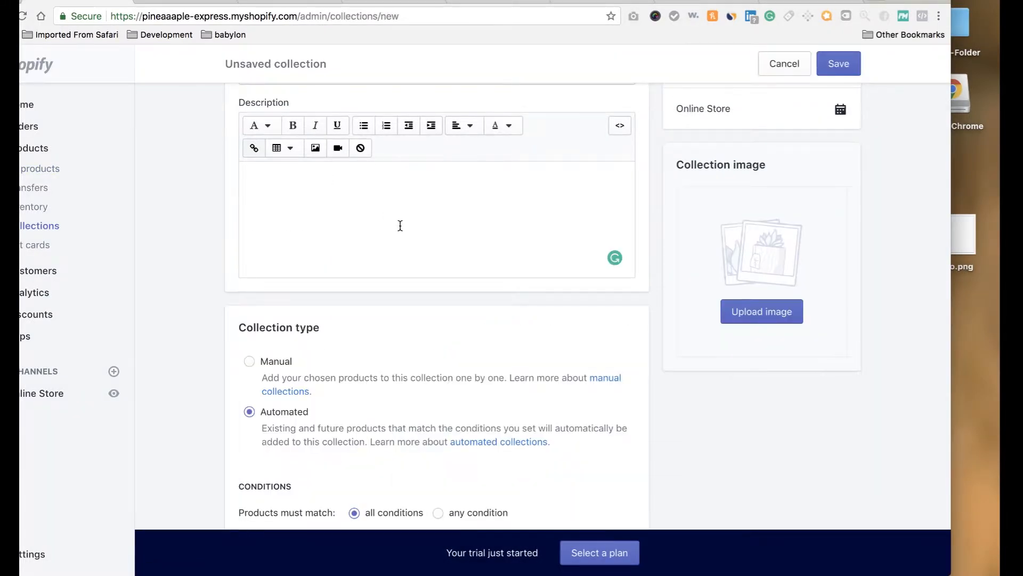
{"action": "left_click", "coordinate": [745, 313]}
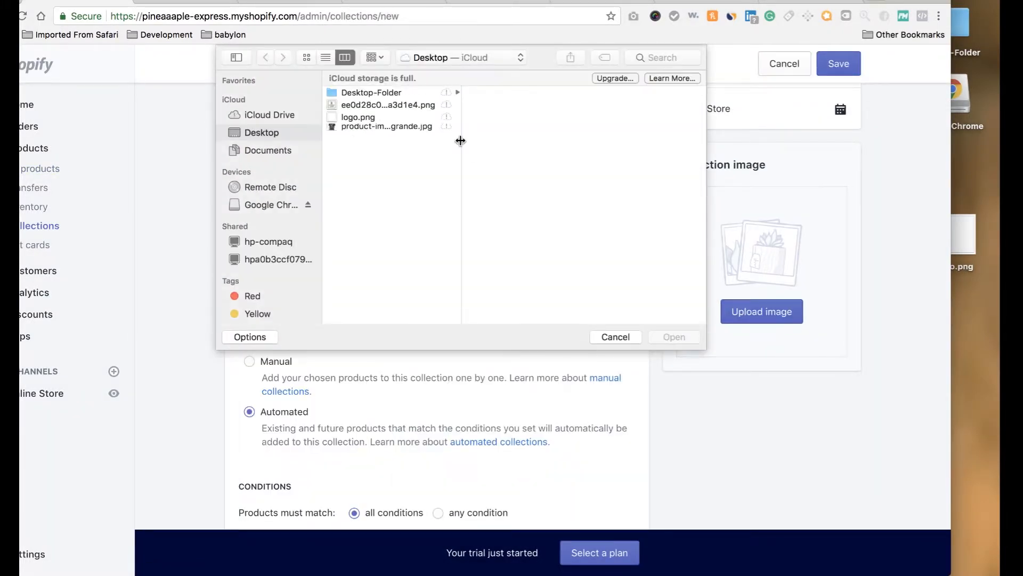
{"action": "left_click", "coordinate": [361, 131]}
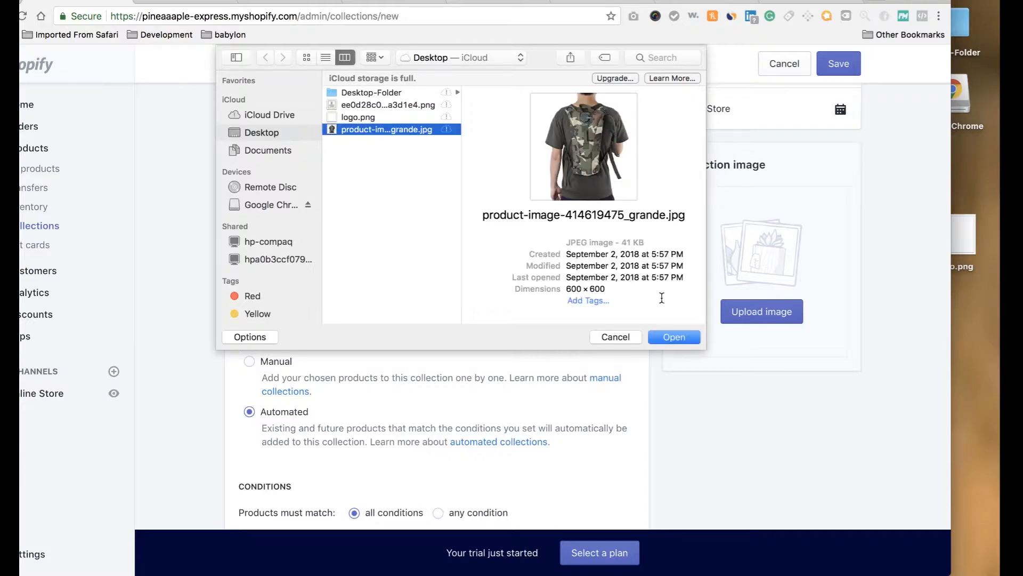
{"action": "left_click", "coordinate": [674, 338]}
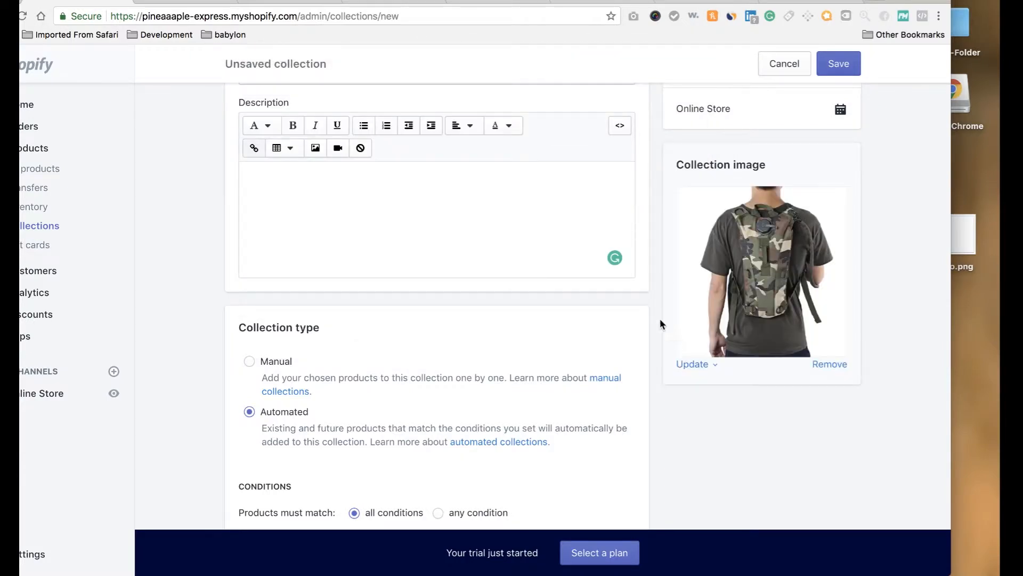
Set the condition Product tag is equal to backpack and save the collection.
{"action": "scroll", "coordinate": [568, 358], "scroll_direction": "down", "scroll_amount": 3}
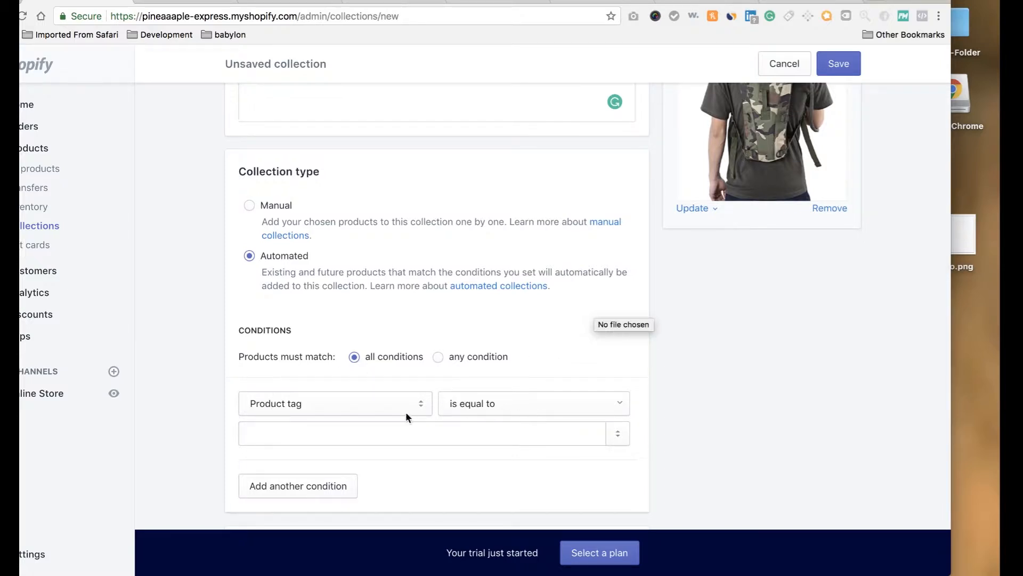
{"action": "left_click", "coordinate": [403, 425]}
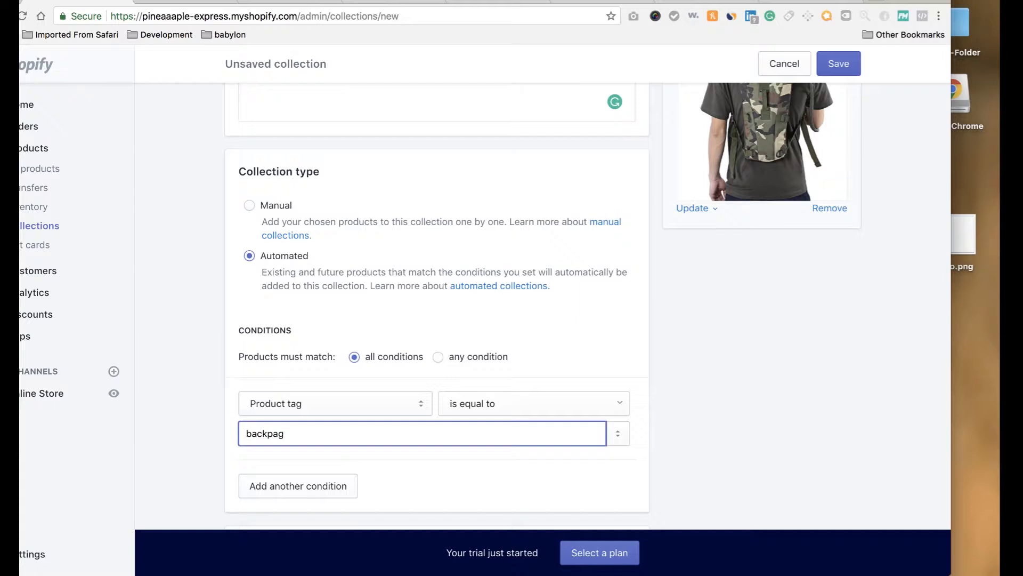
{"action": "left_click", "coordinate": [703, 414]}
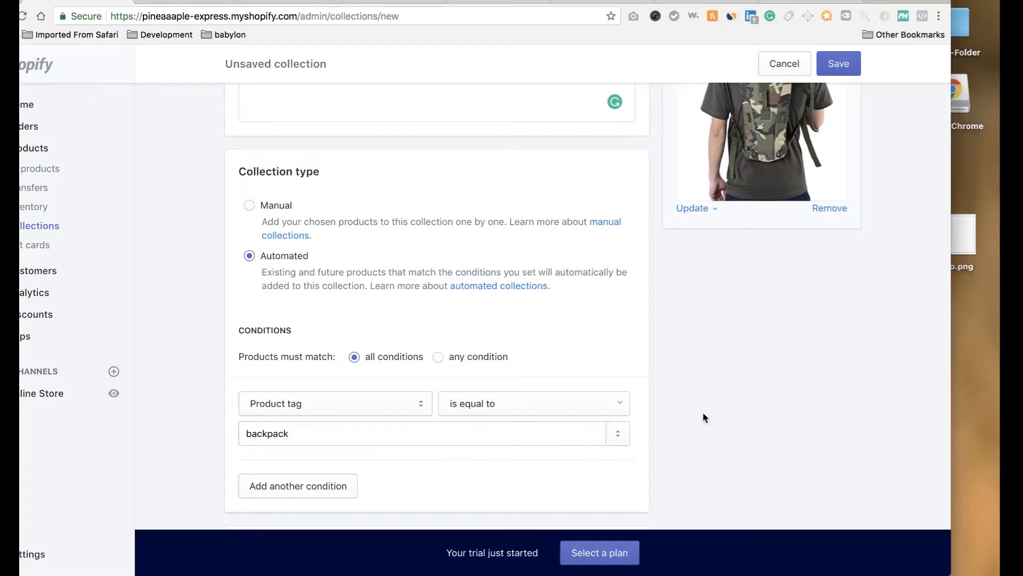
{"action": "scroll", "coordinate": [704, 415], "scroll_direction": "up", "scroll_amount": 5}
{"action": "scroll", "coordinate": [702, 411], "scroll_direction": "up", "scroll_amount": 3}
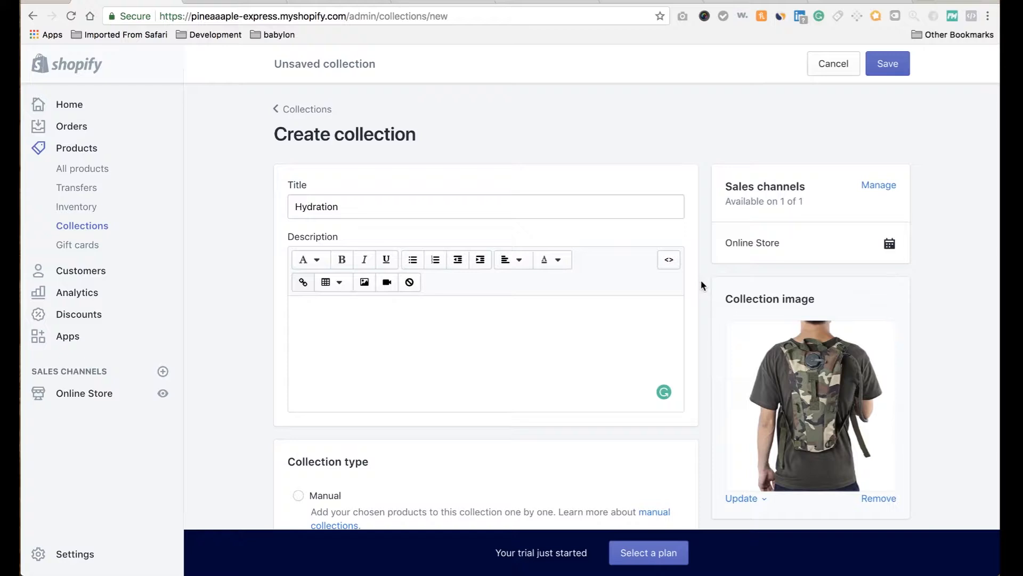
{"action": "scroll", "coordinate": [640, 368], "scroll_direction": "down", "scroll_amount": 5}
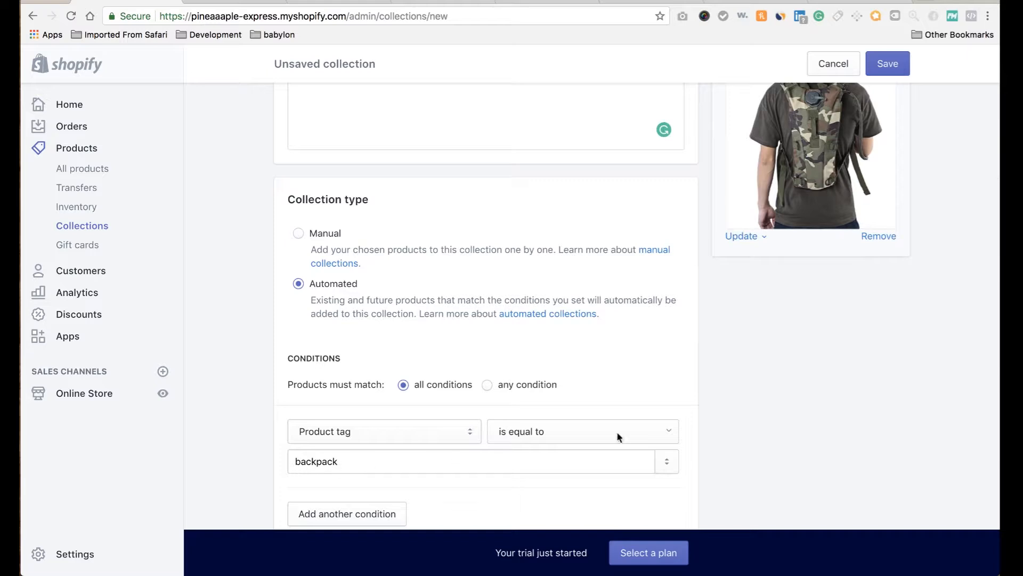
{"action": "scroll", "coordinate": [842, 140], "scroll_direction": "up", "scroll_amount": 1}
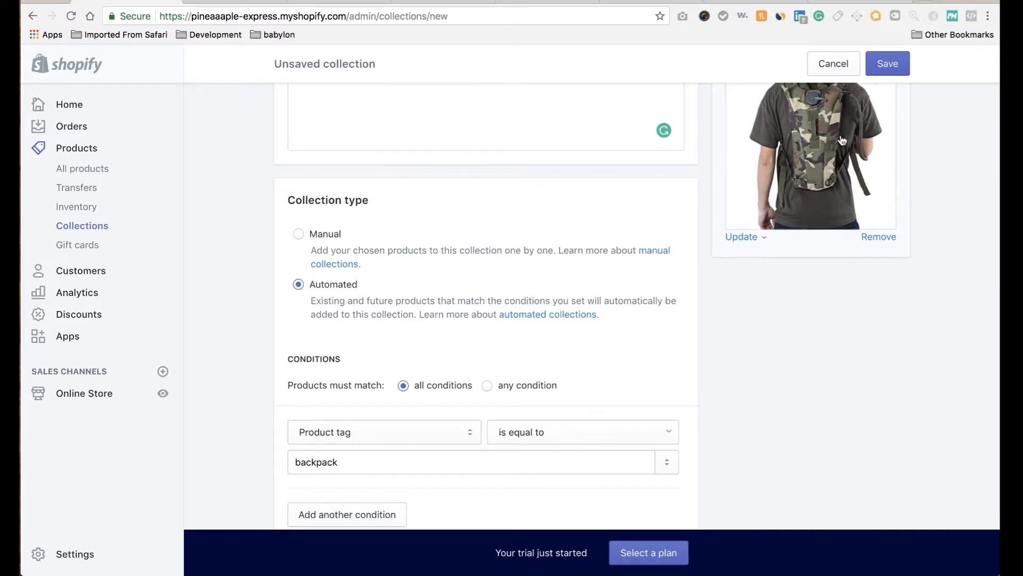
{"action": "scroll", "coordinate": [842, 140], "scroll_direction": "up", "scroll_amount": 4}
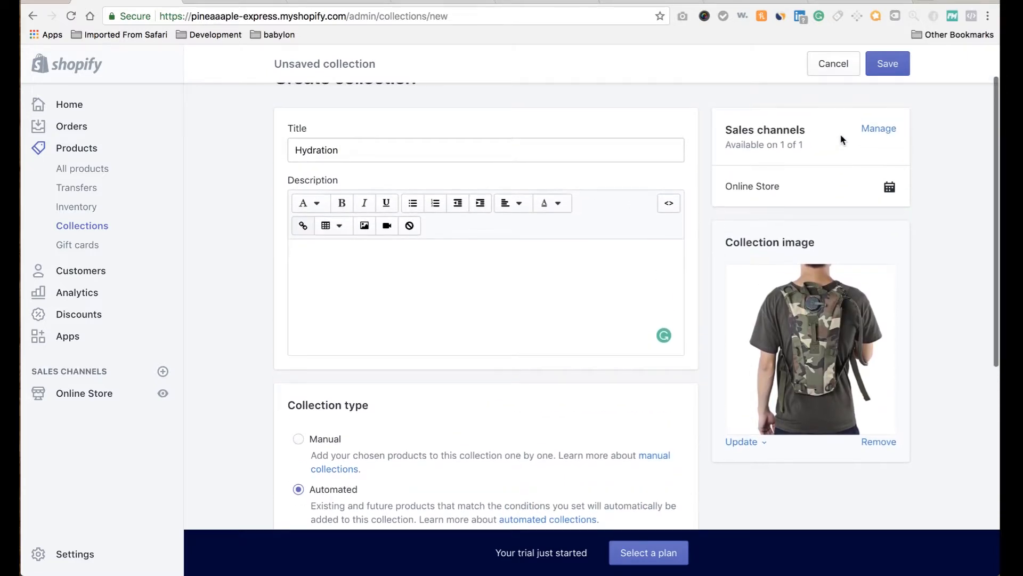
{"action": "scroll", "coordinate": [841, 139], "scroll_direction": "up", "scroll_amount": 2}
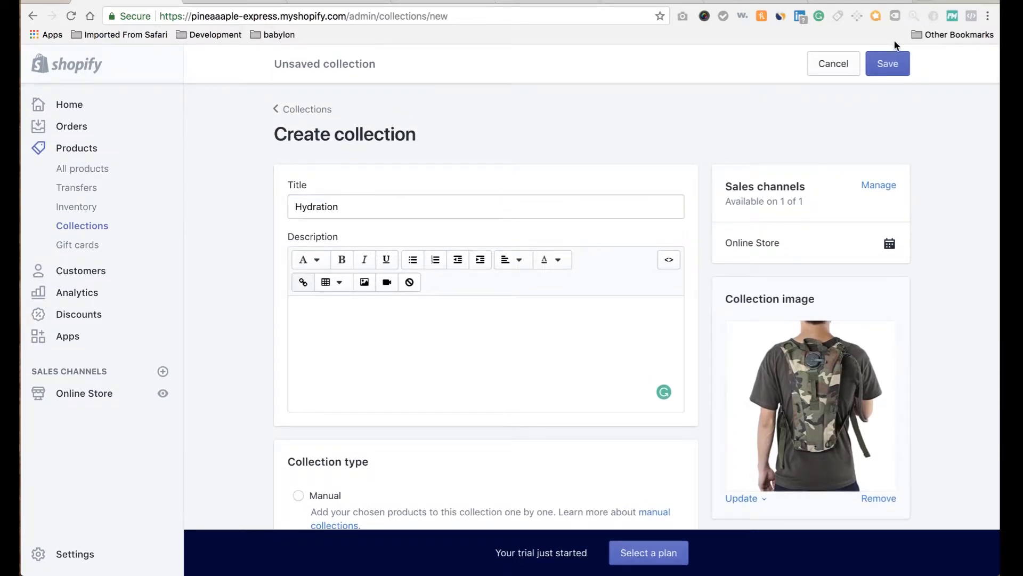
{"action": "left_click", "coordinate": [889, 67]}
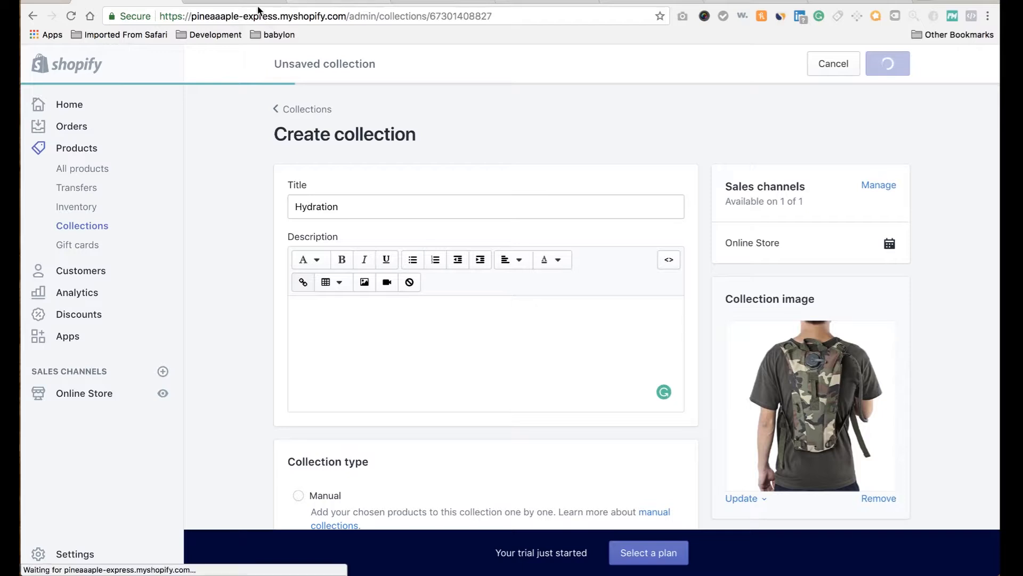
In the Venture theme editor, set Hydration as the homepage collection list's first collection.
{"action": "left_click", "coordinate": [84, 396]}
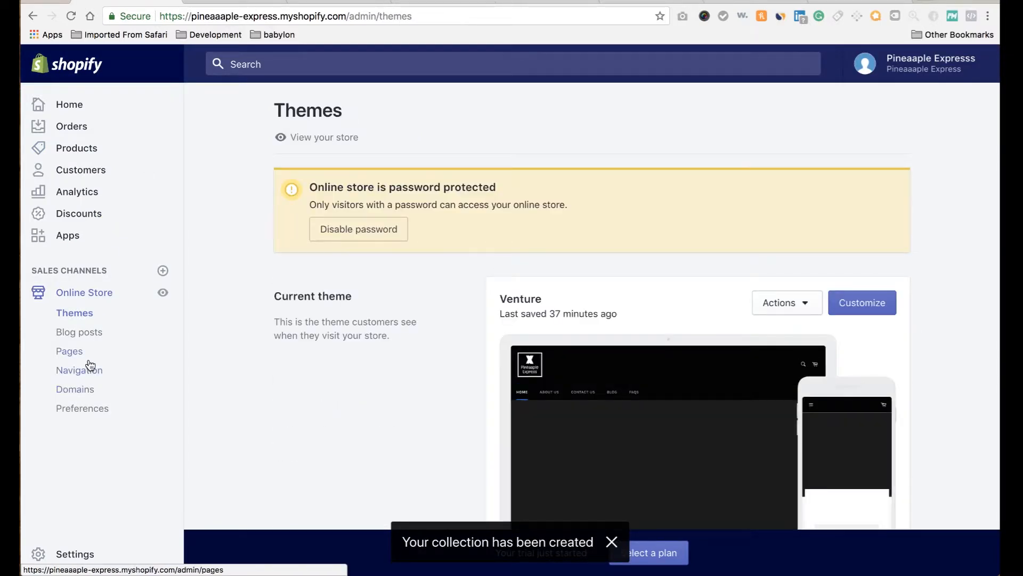
{"action": "left_click", "coordinate": [850, 309]}
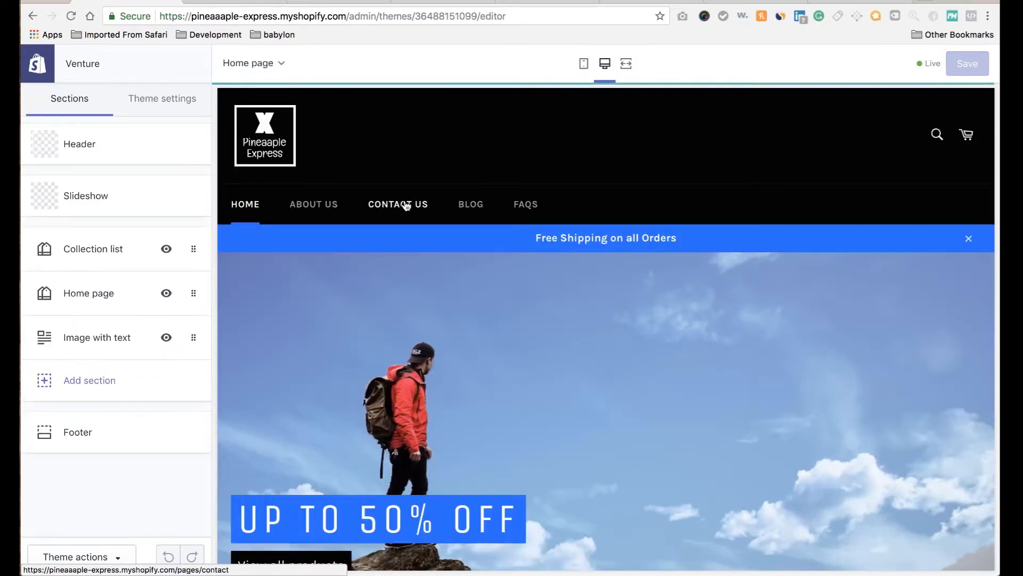
{"action": "left_click", "coordinate": [126, 258]}
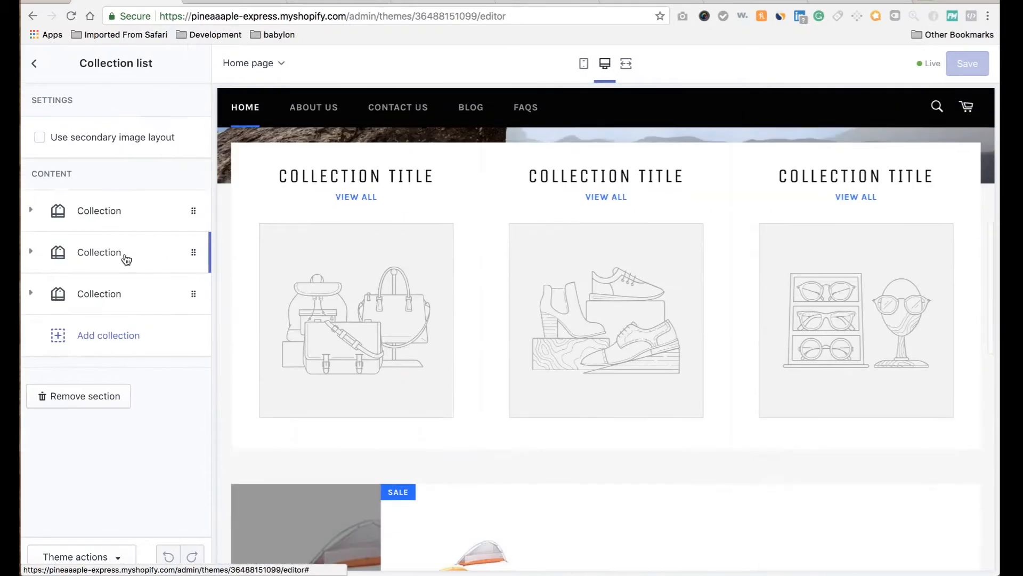
{"action": "left_click", "coordinate": [143, 223]}
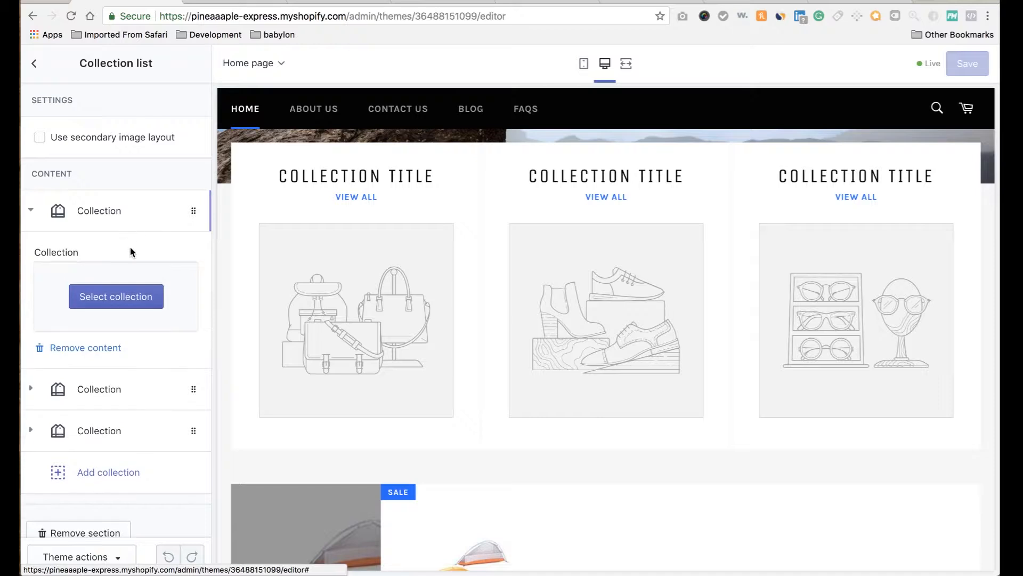
{"action": "left_click", "coordinate": [122, 297]}
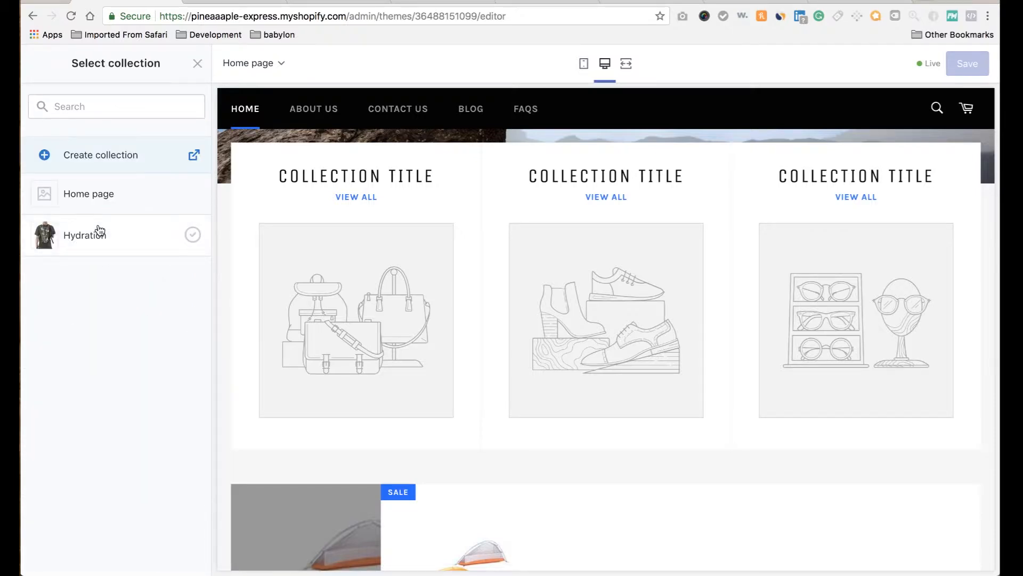
{"action": "left_click", "coordinate": [98, 235]}
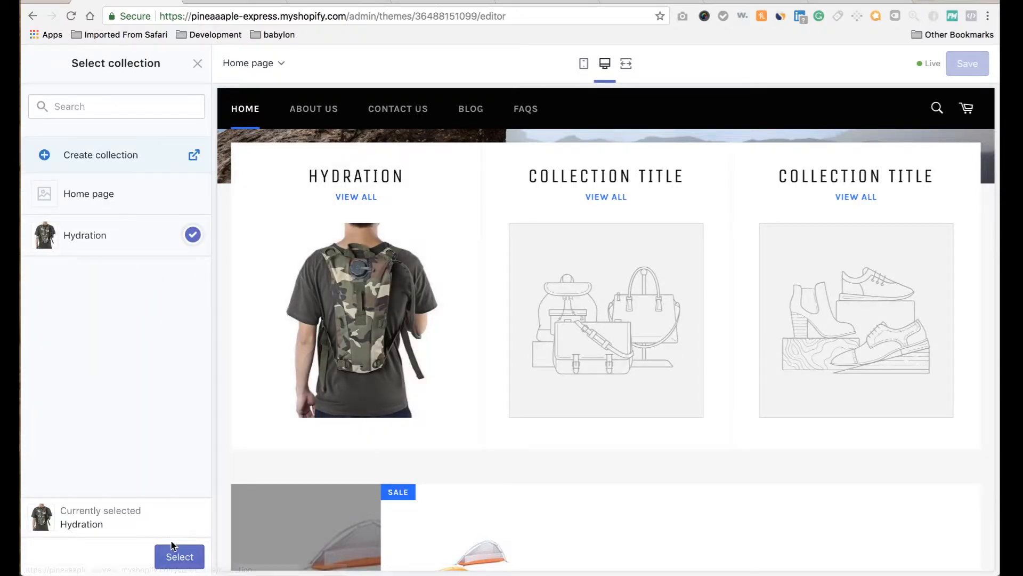
{"action": "left_click", "coordinate": [179, 556]}
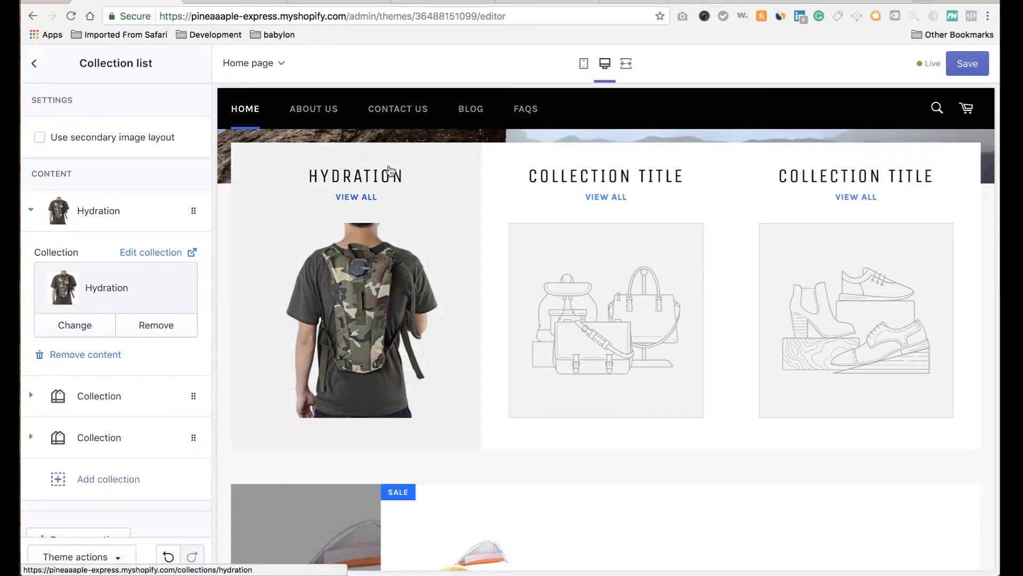
Save the theme changes and view the store's Collections list in the admin.
{"action": "left_click", "coordinate": [977, 65]}
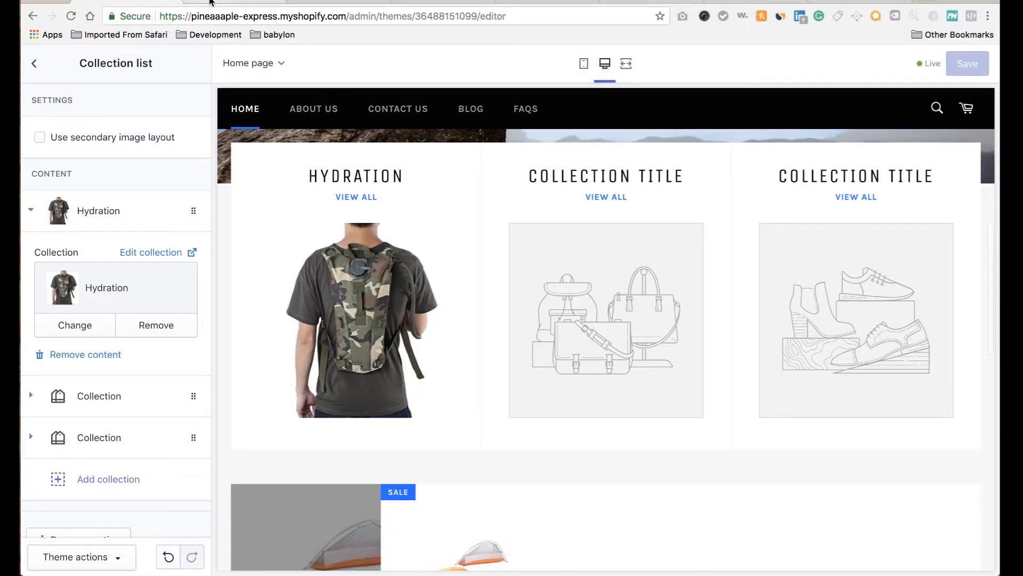
{"action": "left_click", "coordinate": [209, 2]}
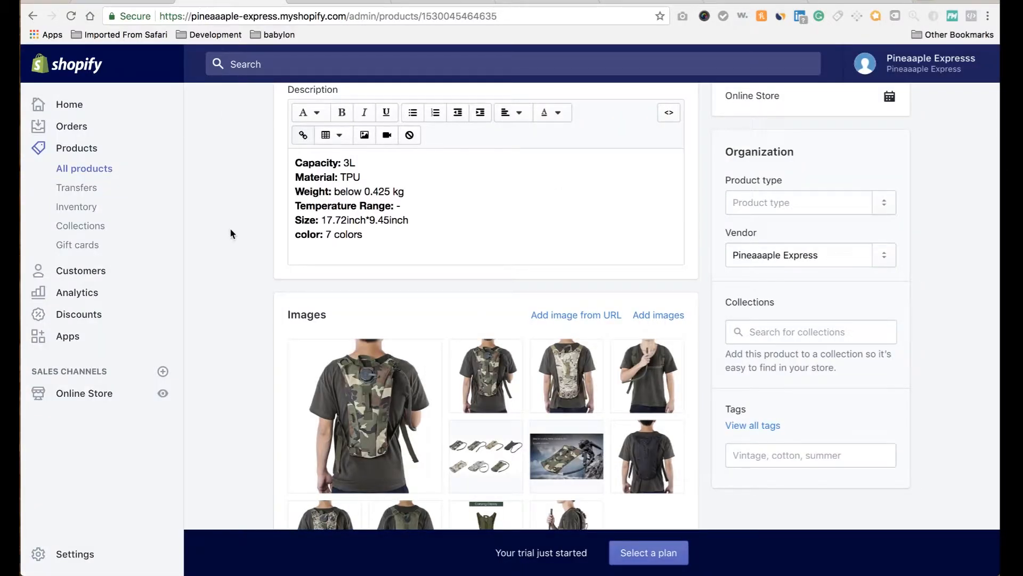
{"action": "left_click", "coordinate": [93, 233]}
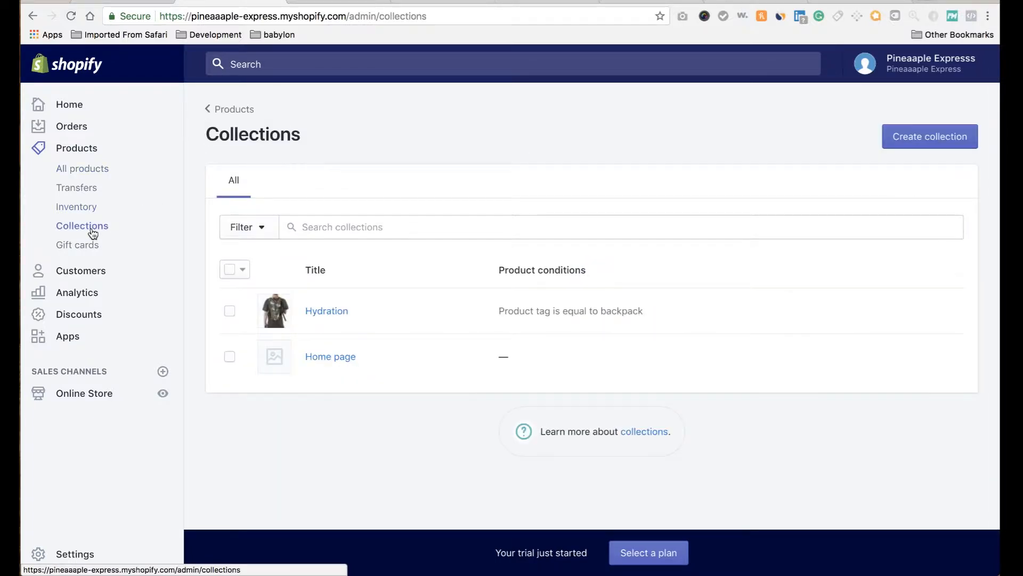
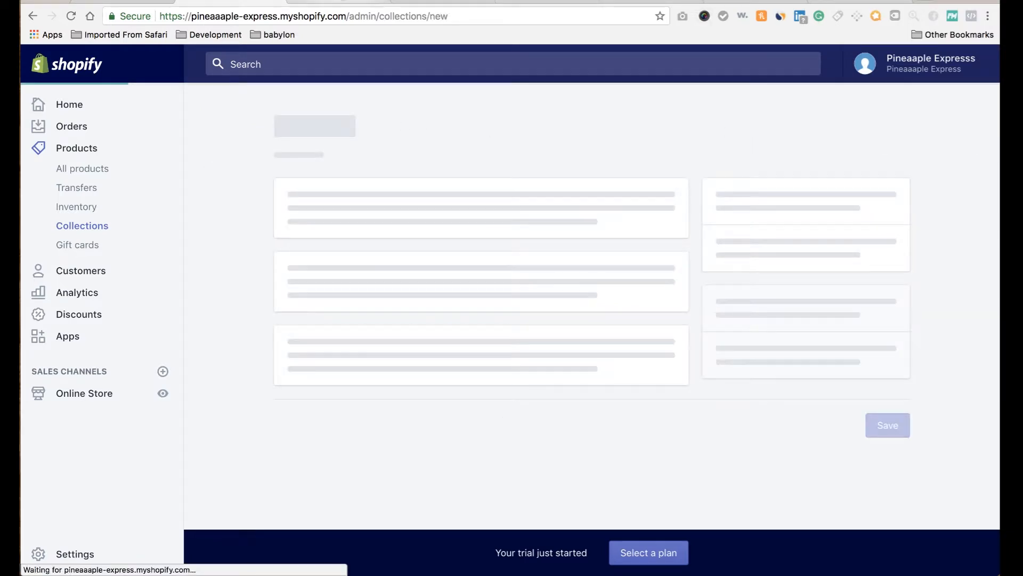
Reload the storefront, check the empty Hydration collection page, and return to the homepage.
{"action": "left_click", "coordinate": [343, 1]}
{"action": "scroll", "coordinate": [328, 236], "scroll_direction": "down", "scroll_amount": 5}
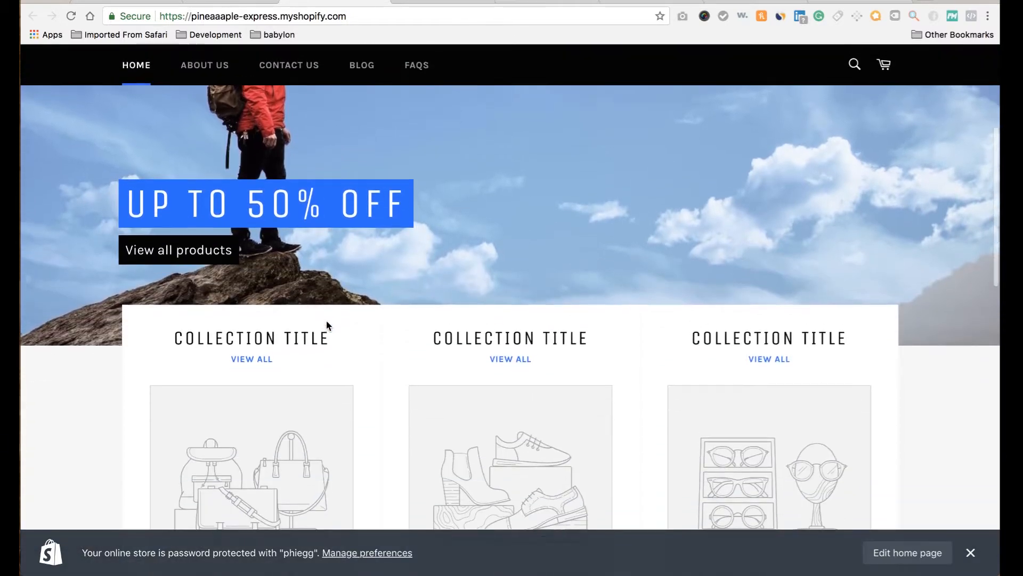
{"action": "left_click", "coordinate": [71, 16]}
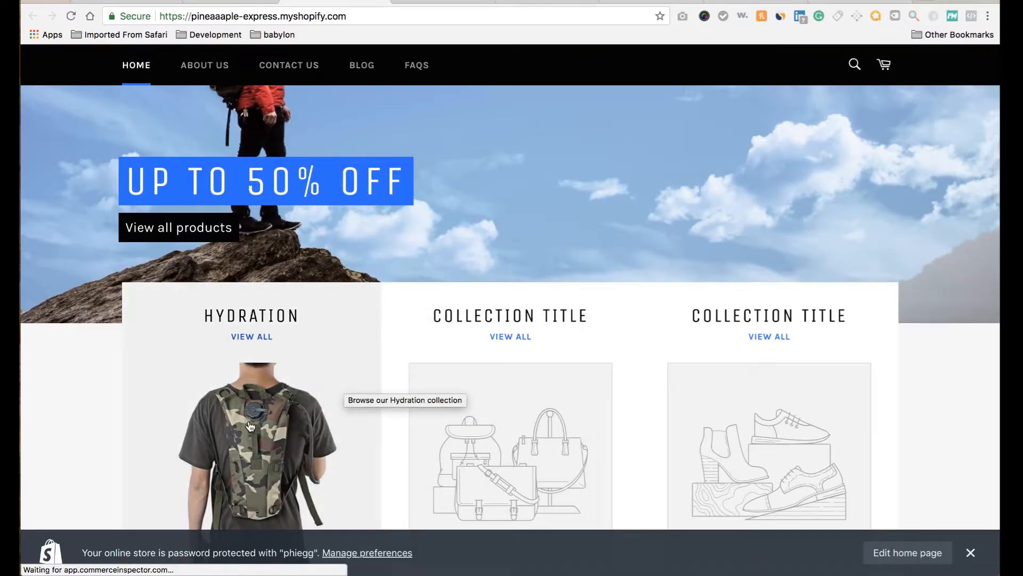
{"action": "scroll", "coordinate": [250, 427], "scroll_direction": "down", "scroll_amount": 3}
{"action": "left_click", "coordinate": [243, 246]}
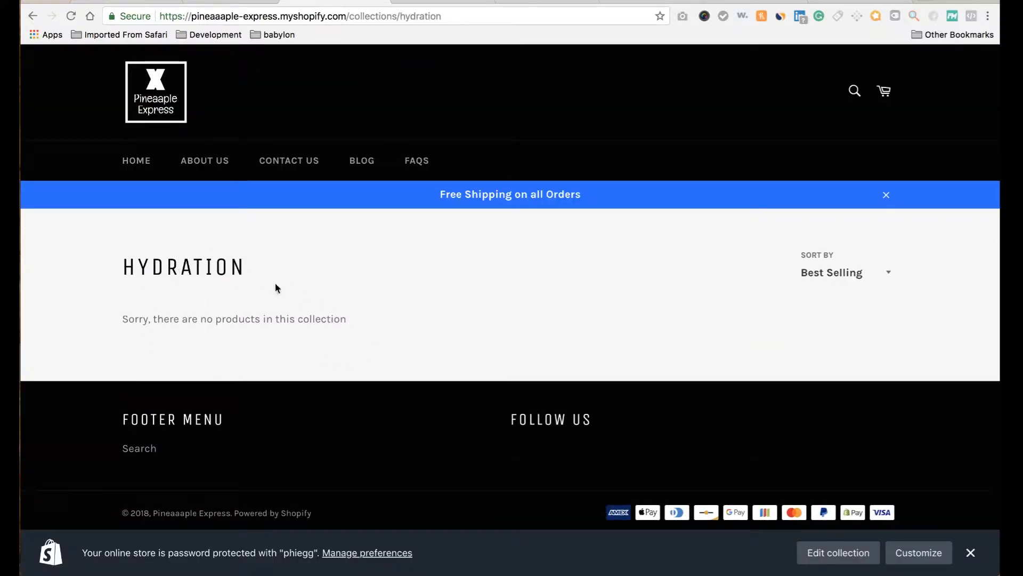
{"action": "left_click", "coordinate": [33, 16]}
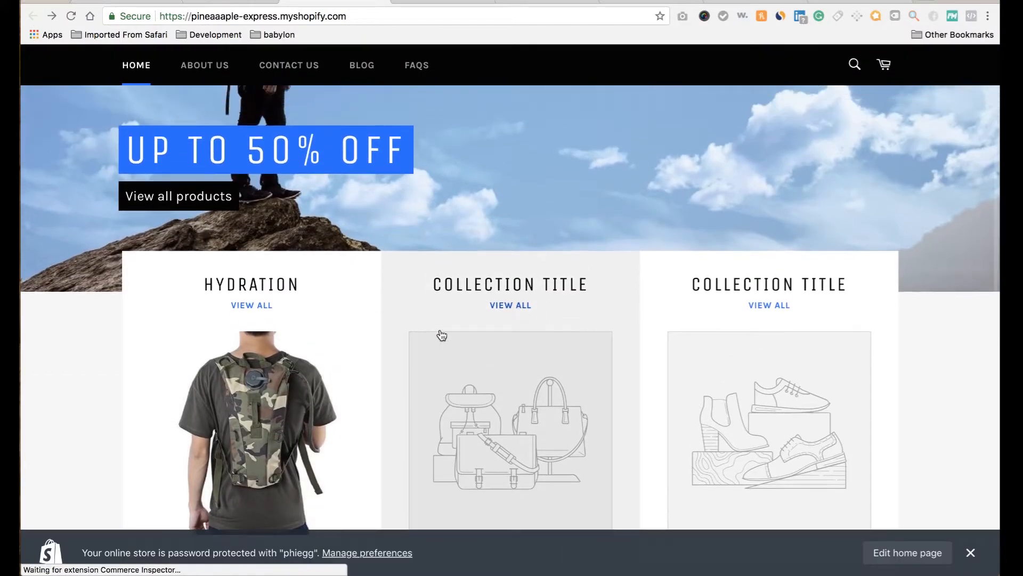
{"action": "scroll", "coordinate": [423, 347], "scroll_direction": "down", "scroll_amount": 4}
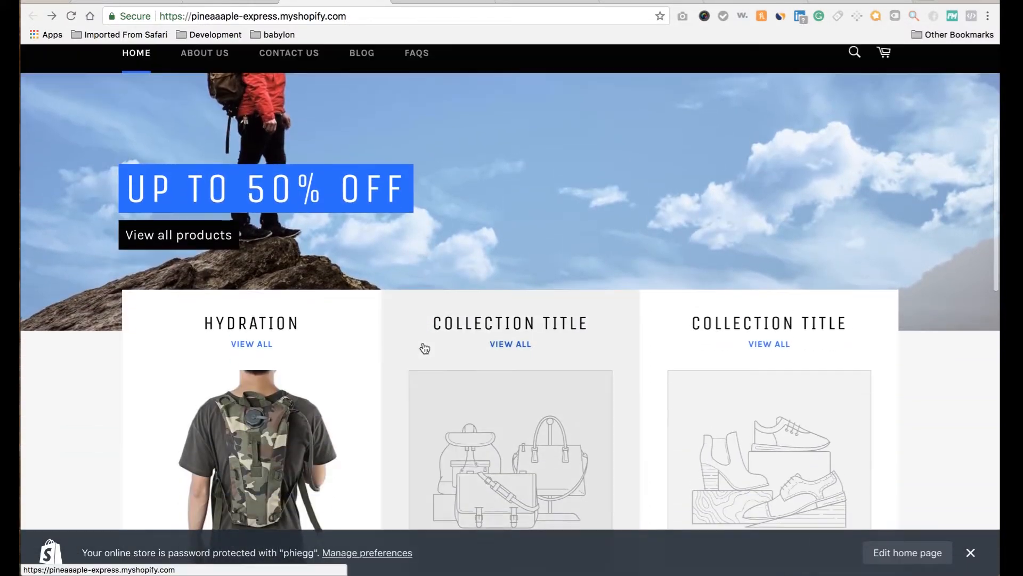
{"action": "scroll", "coordinate": [423, 347], "scroll_direction": "up", "scroll_amount": 4}
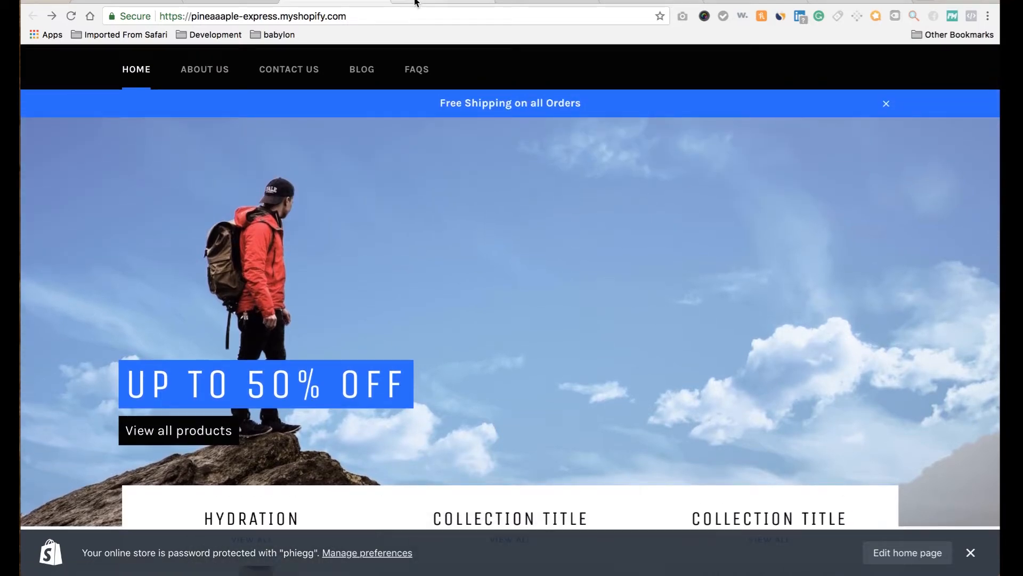
Title the new automated collection 'Tactical'.
{"action": "left_click", "coordinate": [229, 1]}
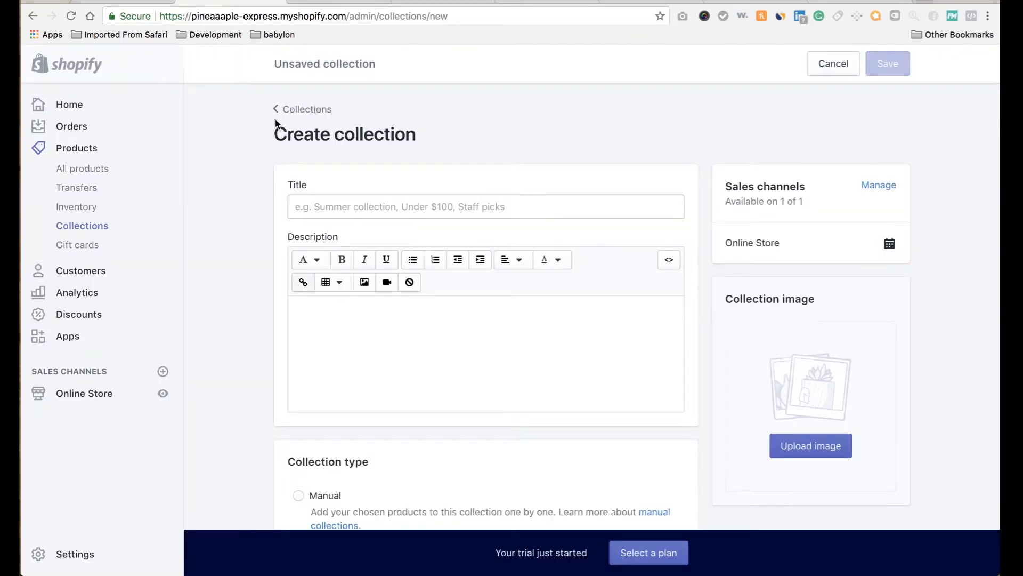
{"action": "left_click", "coordinate": [341, 203]}
{"action": "type", "text": "Tactical"}
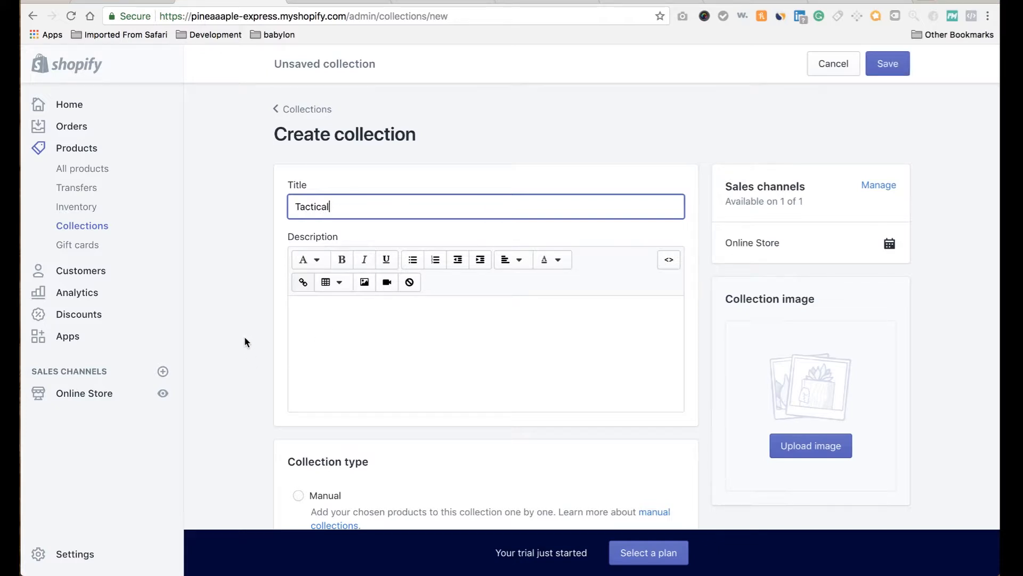
{"action": "left_click", "coordinate": [244, 336]}
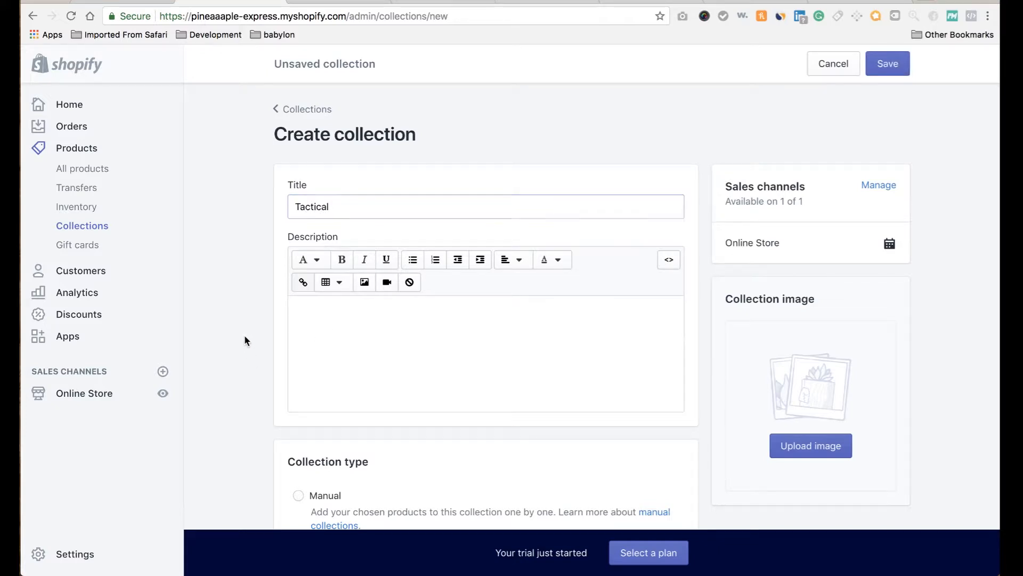
{"action": "scroll", "coordinate": [244, 335], "scroll_direction": "down", "scroll_amount": 5}
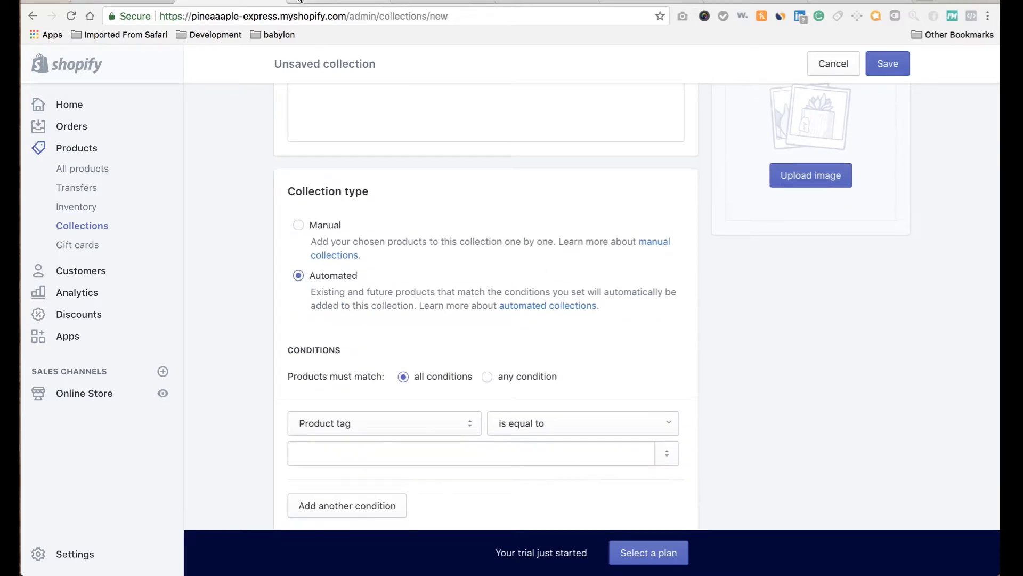
Exit the theme editor back to the Shopify admin.
{"action": "left_click", "coordinate": [110, 1]}
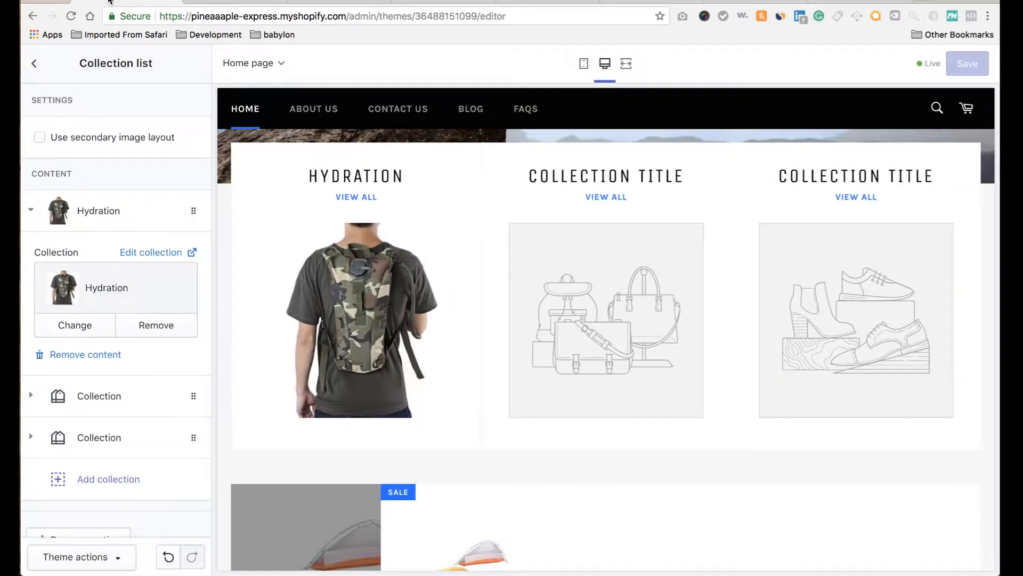
{"action": "left_click", "coordinate": [30, 65]}
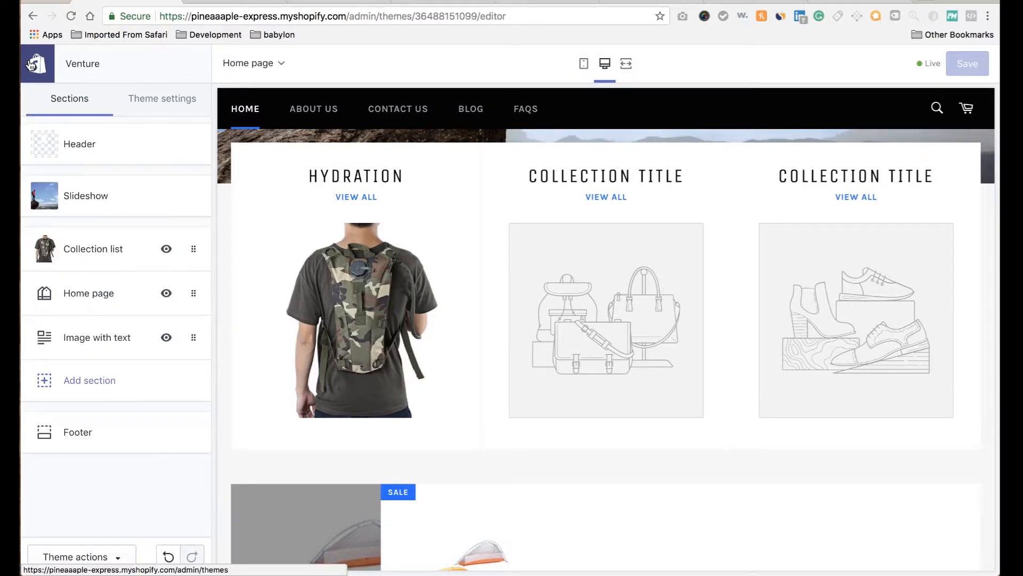
{"action": "left_click", "coordinate": [30, 65]}
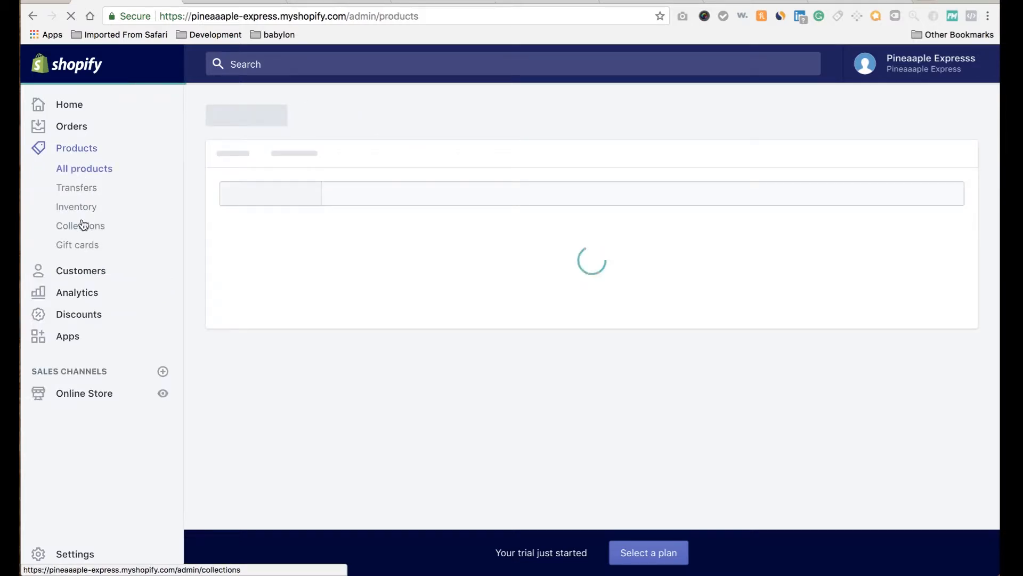
Save a Tactical hunting knife product photo to the desktop, then return to the collection draft.
{"action": "scroll", "coordinate": [277, 304], "scroll_direction": "down", "scroll_amount": 3}
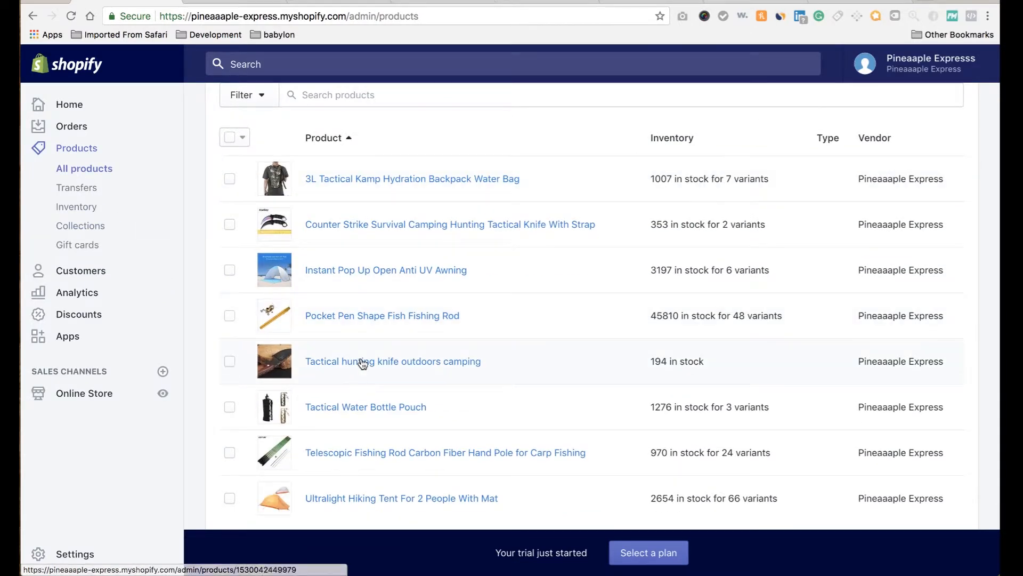
{"action": "left_click", "coordinate": [362, 362]}
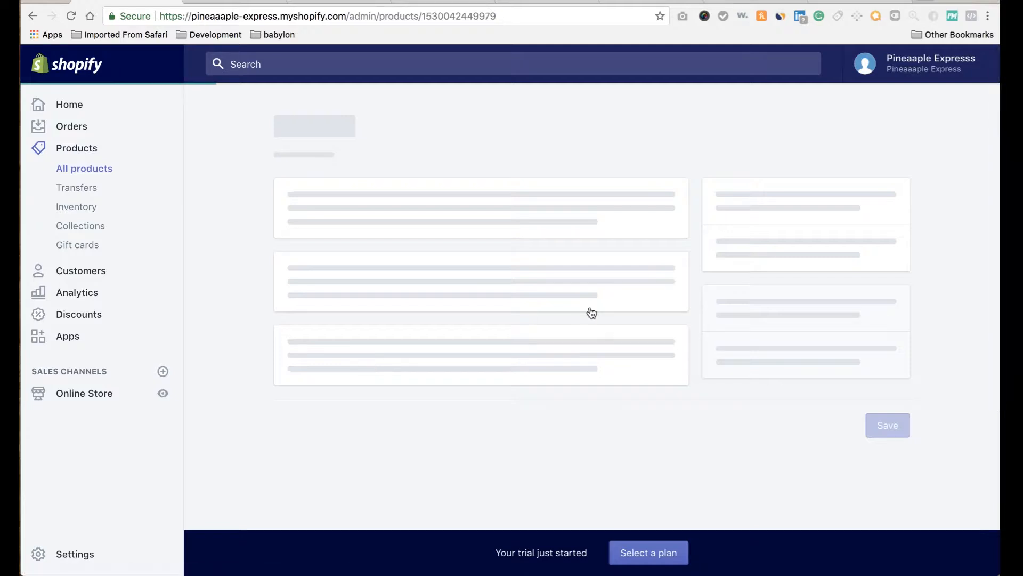
{"action": "scroll", "coordinate": [590, 309], "scroll_direction": "down", "scroll_amount": 5}
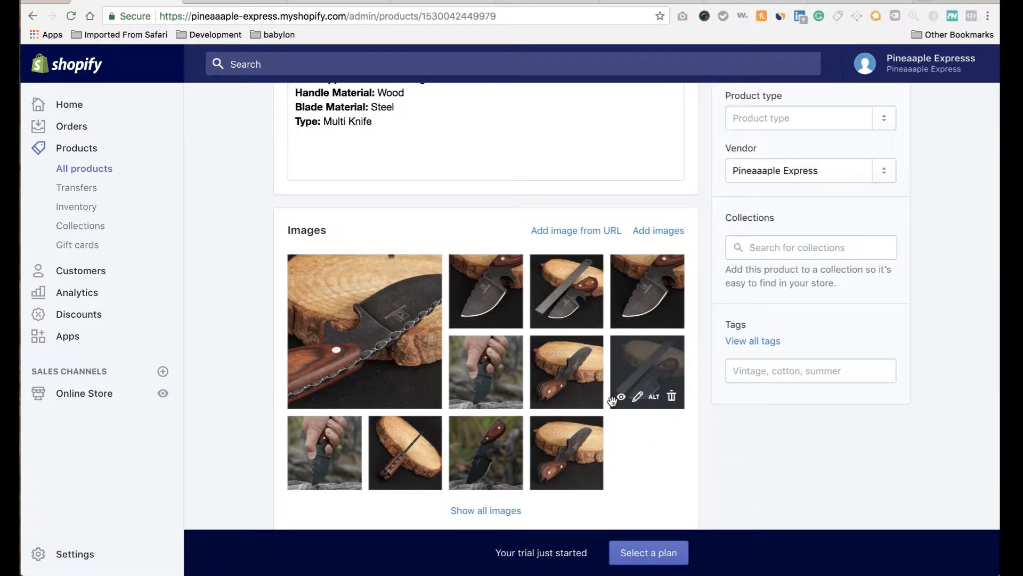
{"action": "scroll", "coordinate": [301, 416], "scroll_direction": "down", "scroll_amount": 2}
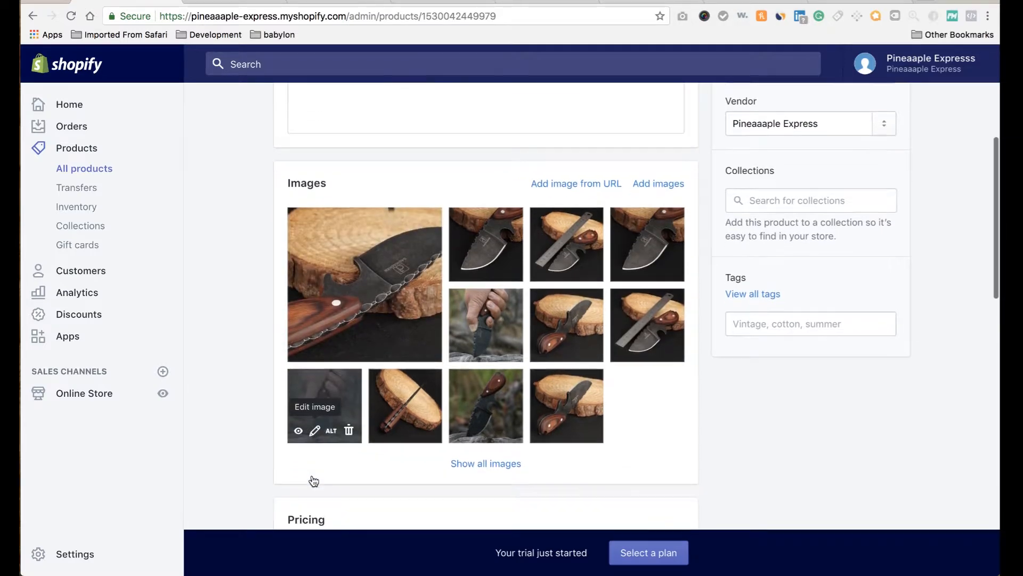
{"action": "left_click", "coordinate": [302, 429]}
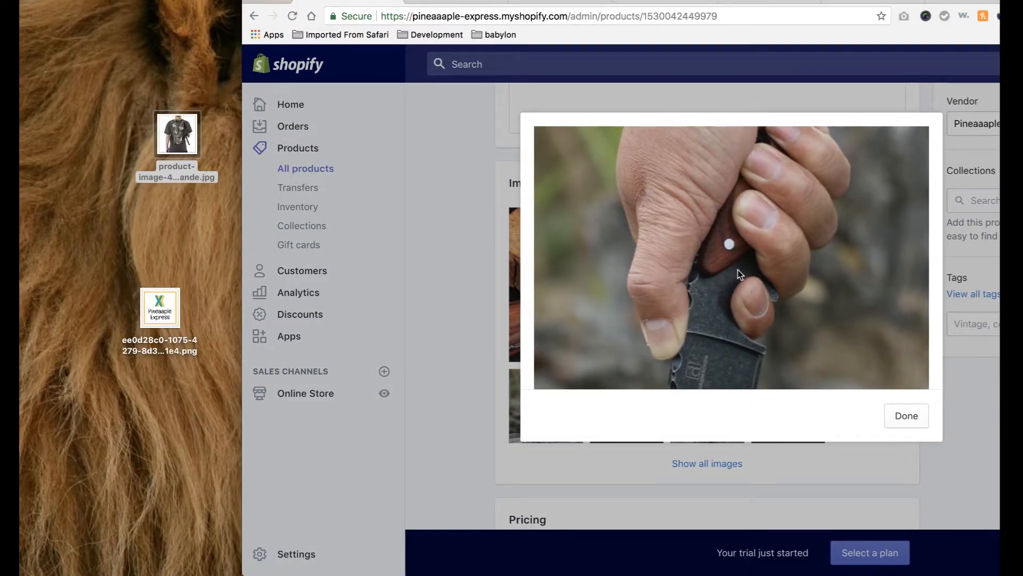
{"action": "left_click_drag", "start_coordinate": [737, 270], "coordinate": [120, 60]}
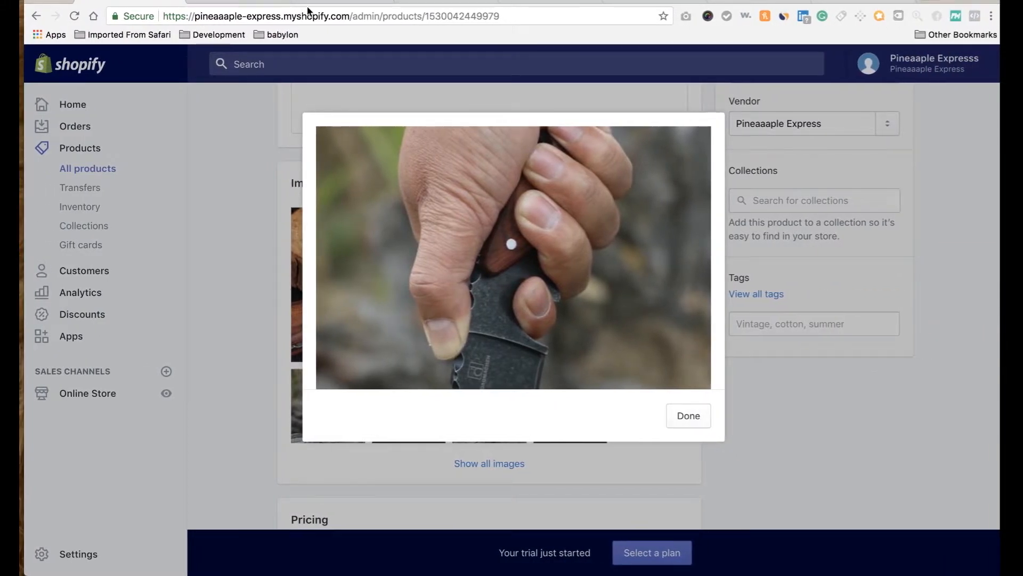
{"action": "left_click", "coordinate": [258, 1]}
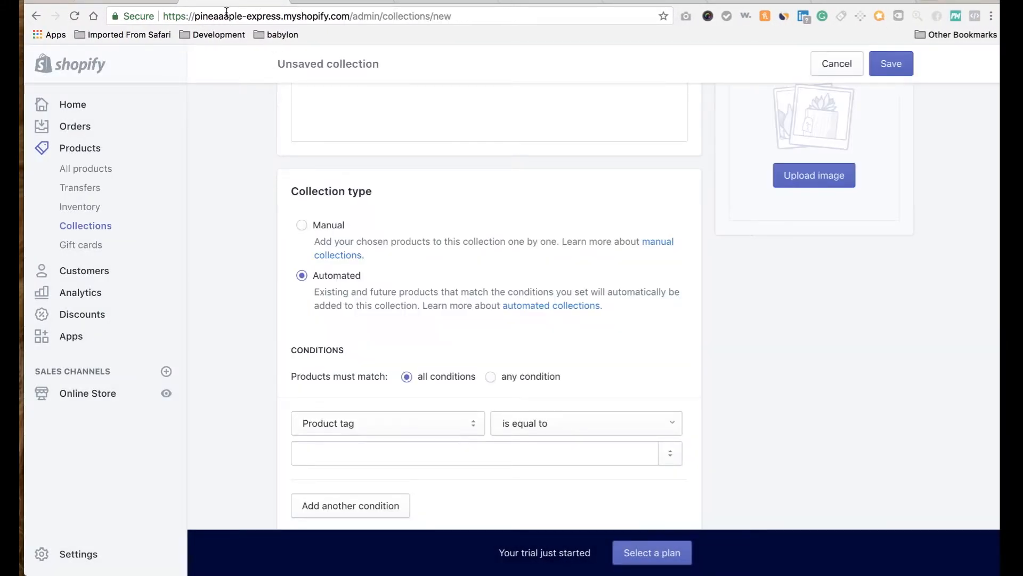
Give Tactical the knife close-up image and a 'Product tag is equal to tactical' condition, then save.
{"action": "scroll", "coordinate": [276, 264], "scroll_direction": "up", "scroll_amount": 5}
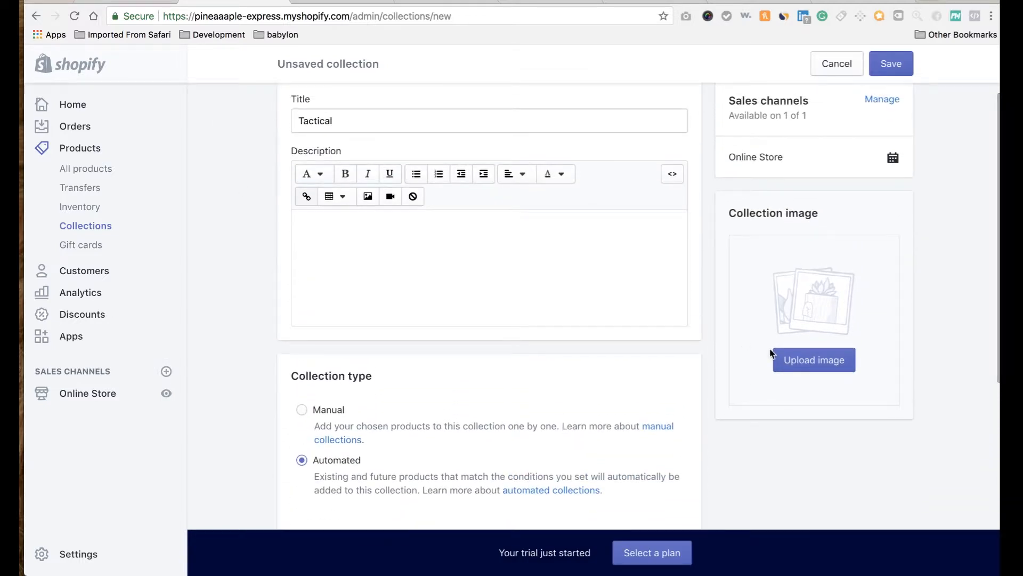
{"action": "left_click", "coordinate": [798, 358]}
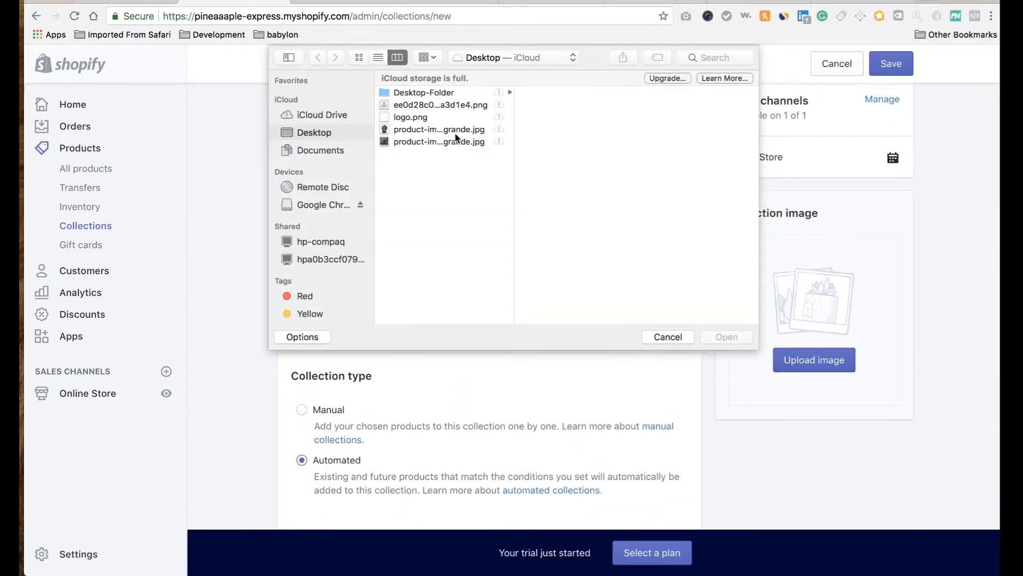
{"action": "left_click", "coordinate": [447, 143]}
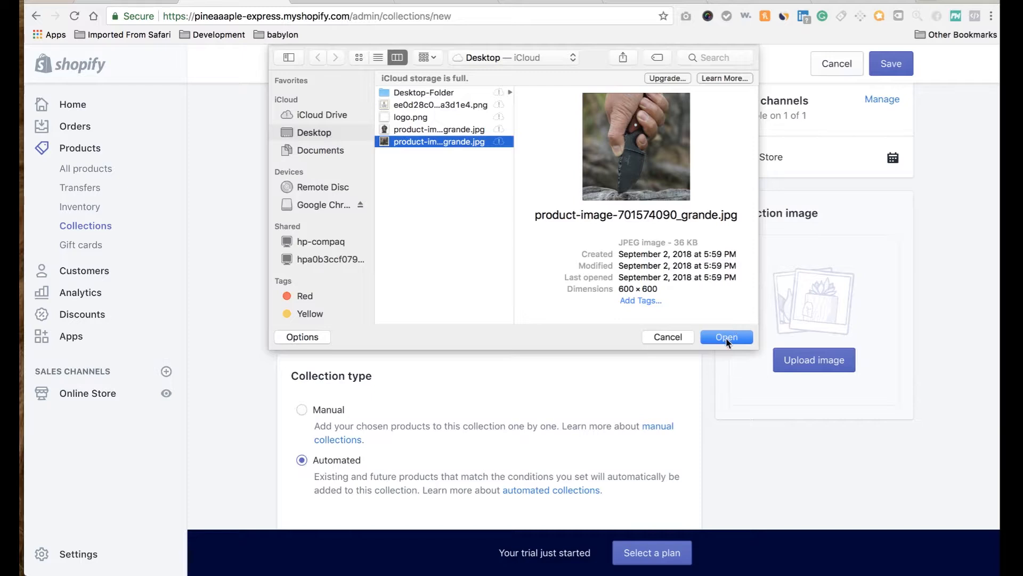
{"action": "left_click", "coordinate": [727, 337]}
{"action": "scroll", "coordinate": [469, 317], "scroll_direction": "down", "scroll_amount": 5}
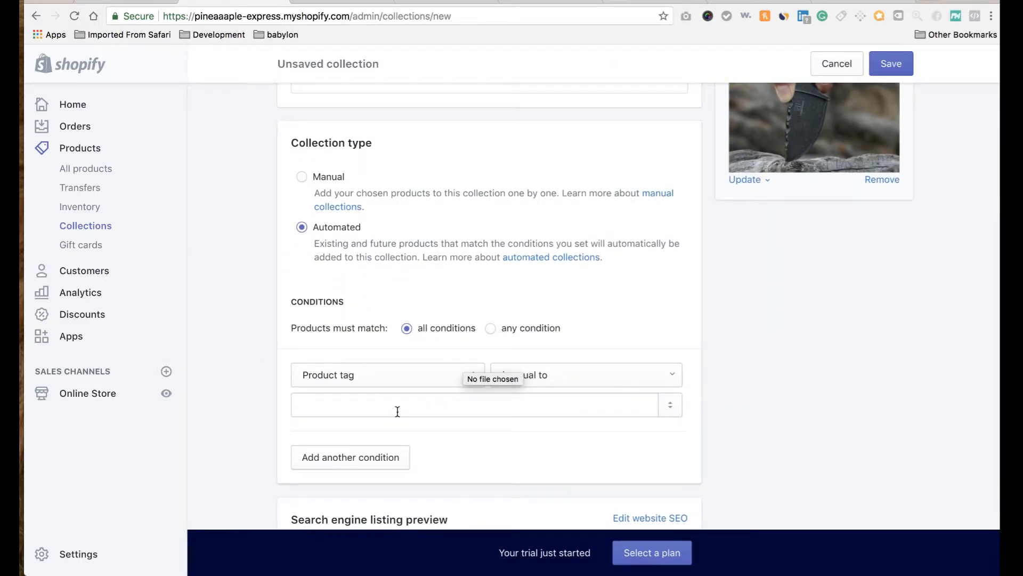
{"action": "left_click", "coordinate": [397, 411]}
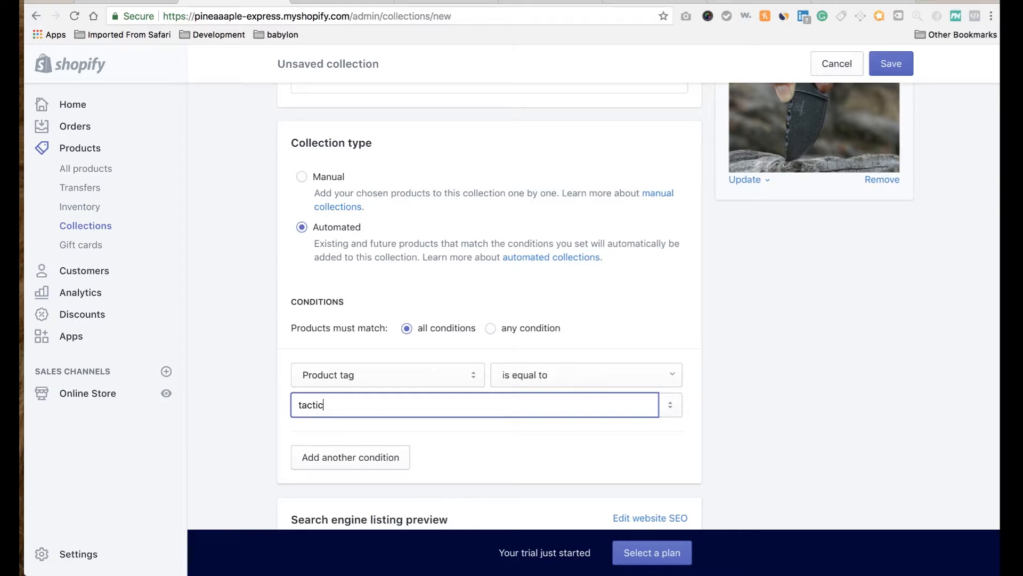
{"action": "left_click", "coordinate": [887, 70]}
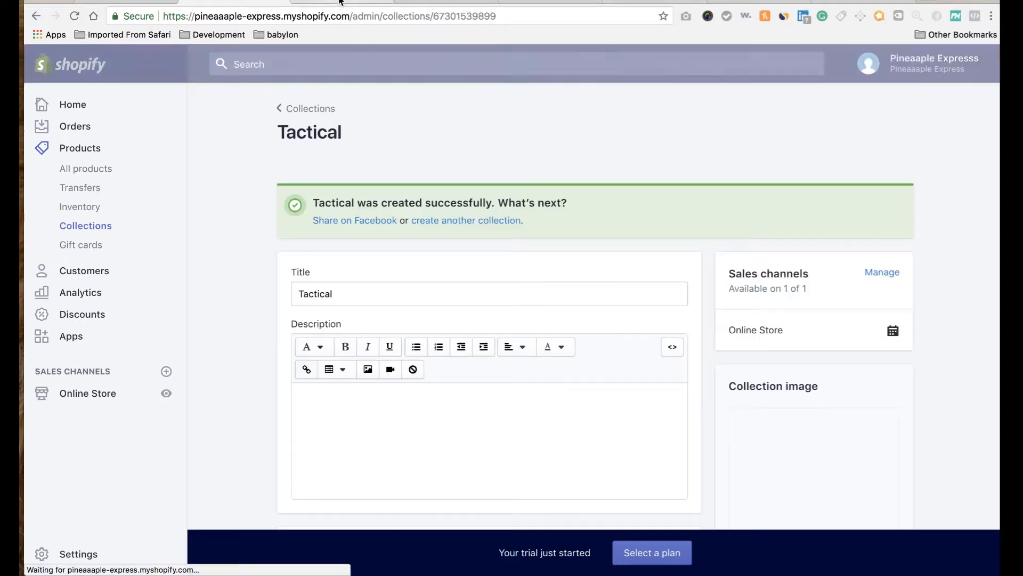
Open the Venture theme editor's homepage Collection list settings.
{"action": "left_click", "coordinate": [103, 233]}
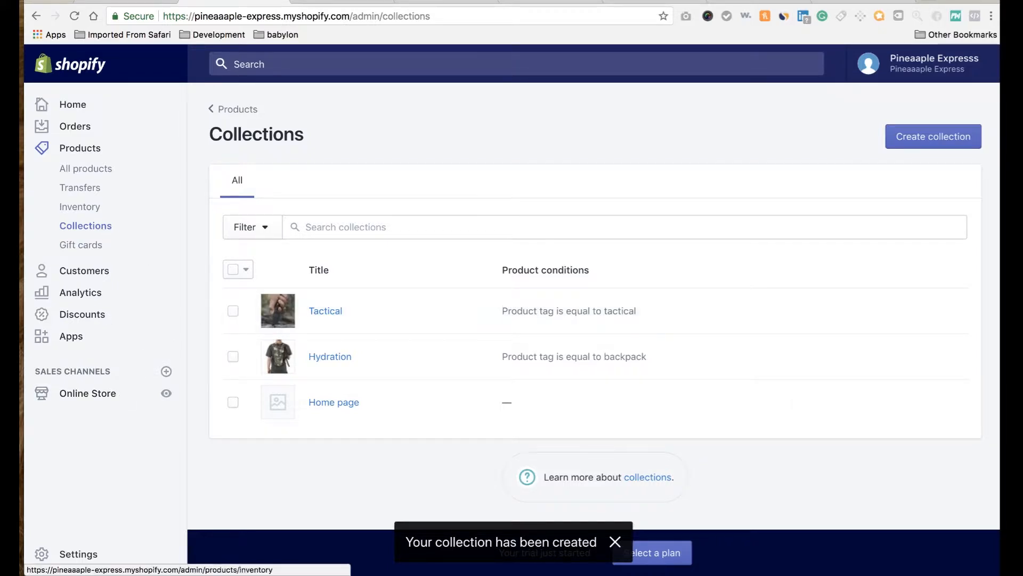
{"action": "left_click", "coordinate": [85, 395]}
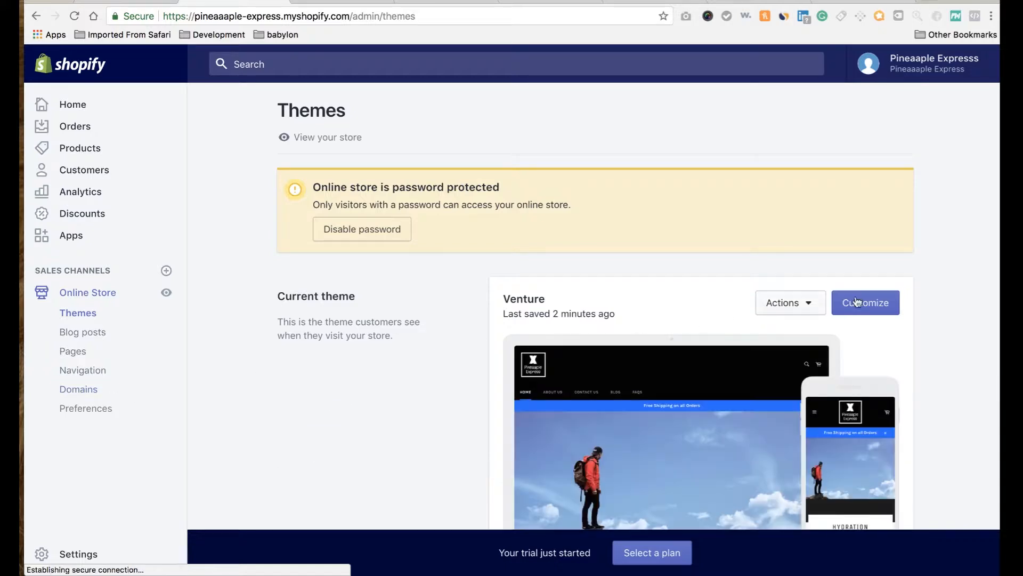
{"action": "left_click", "coordinate": [880, 305]}
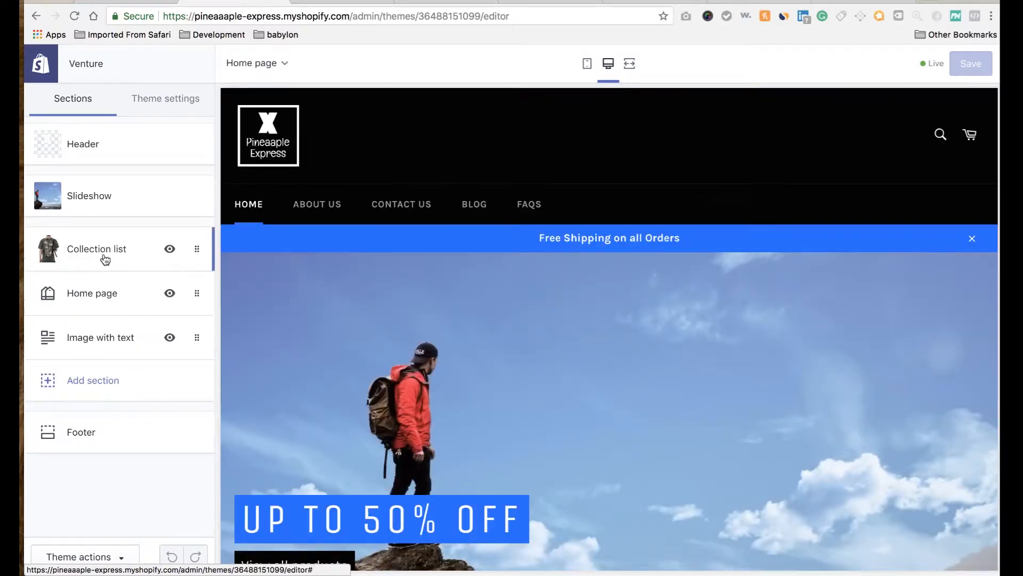
{"action": "left_click", "coordinate": [105, 259]}
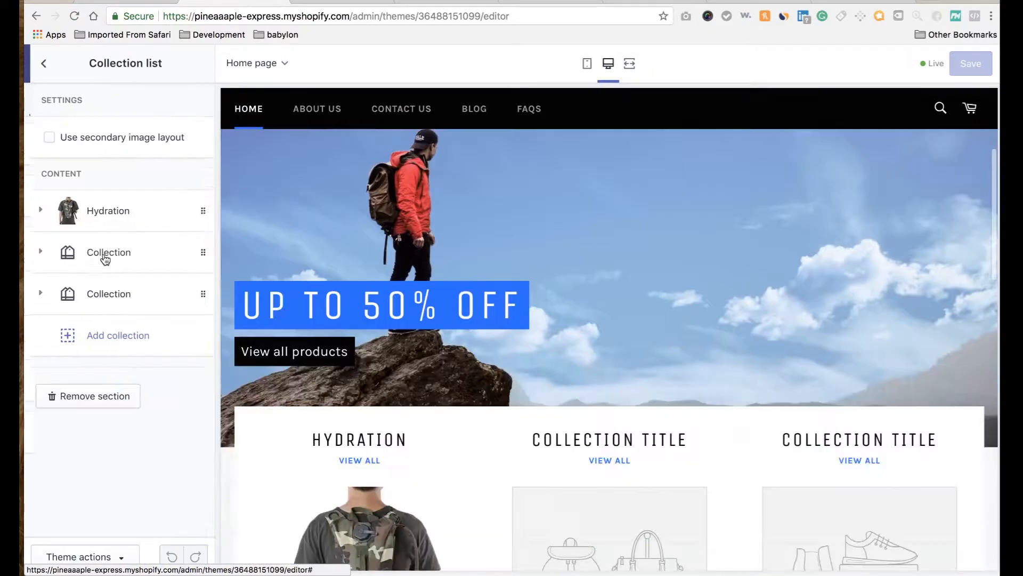
Set the second collection block to Tactical and save the theme.
{"action": "left_click", "coordinate": [121, 255]}
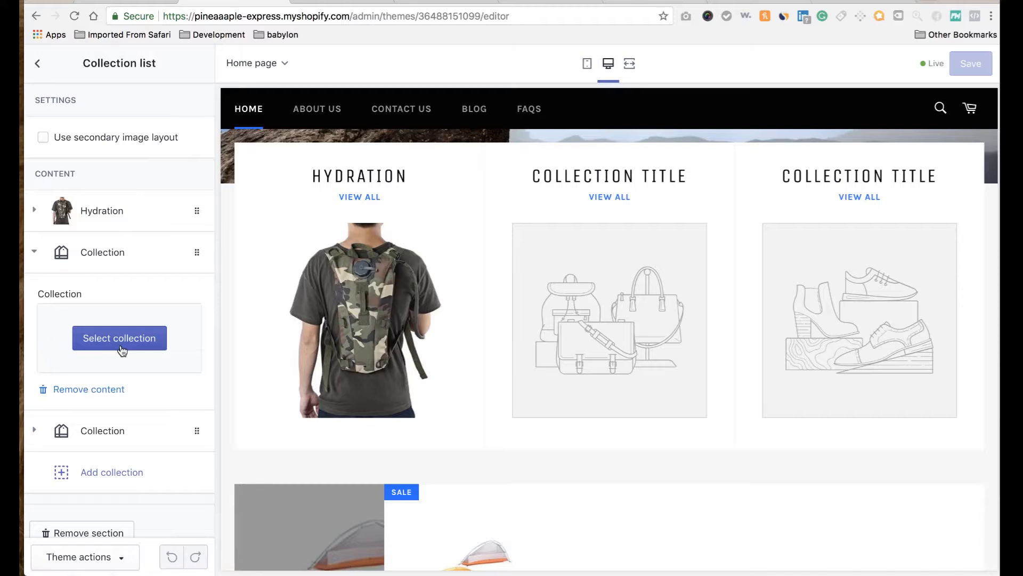
{"action": "left_click", "coordinate": [121, 346]}
{"action": "left_click", "coordinate": [96, 283]}
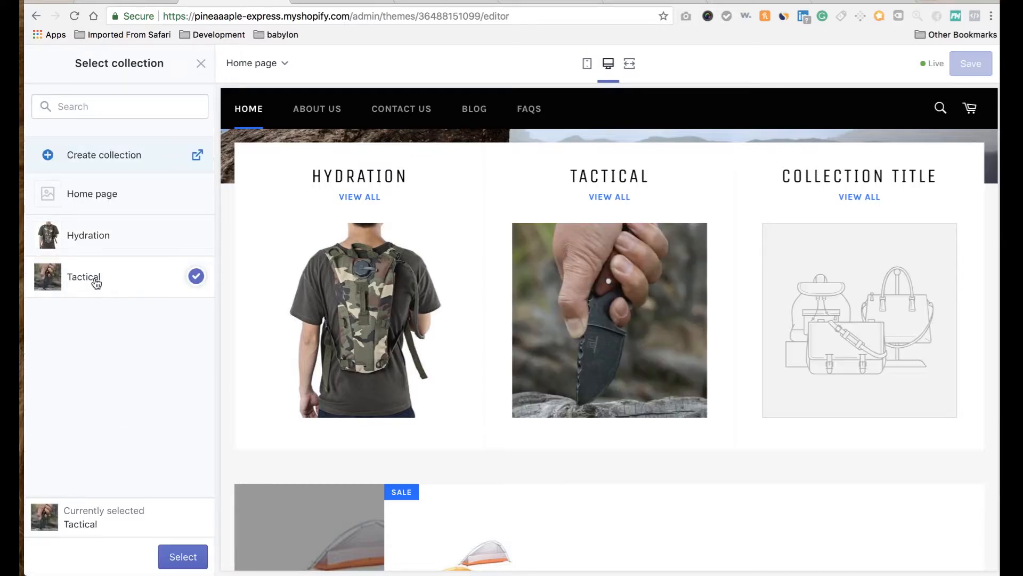
{"action": "left_click", "coordinate": [183, 556]}
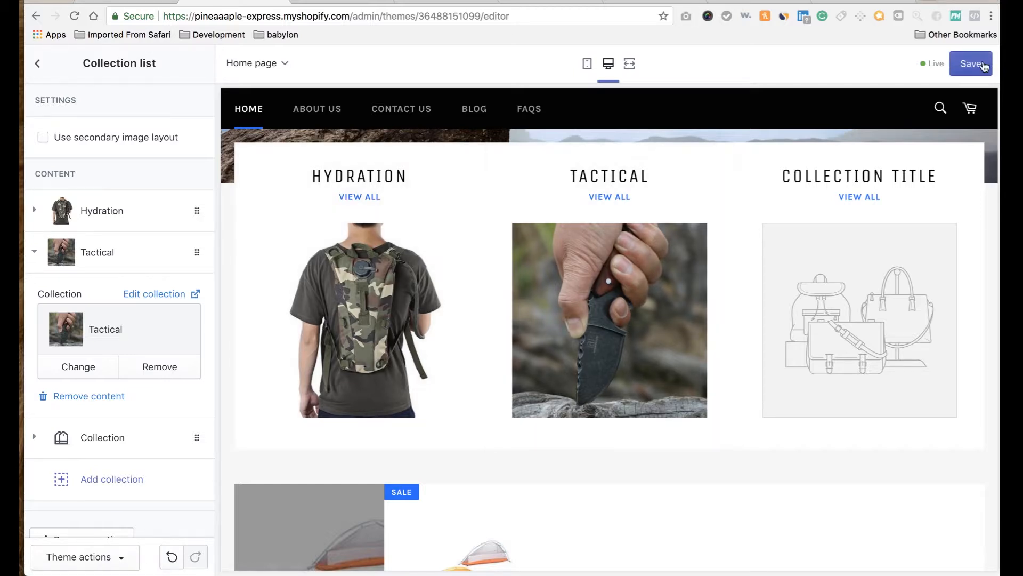
{"action": "left_click", "coordinate": [981, 64]}
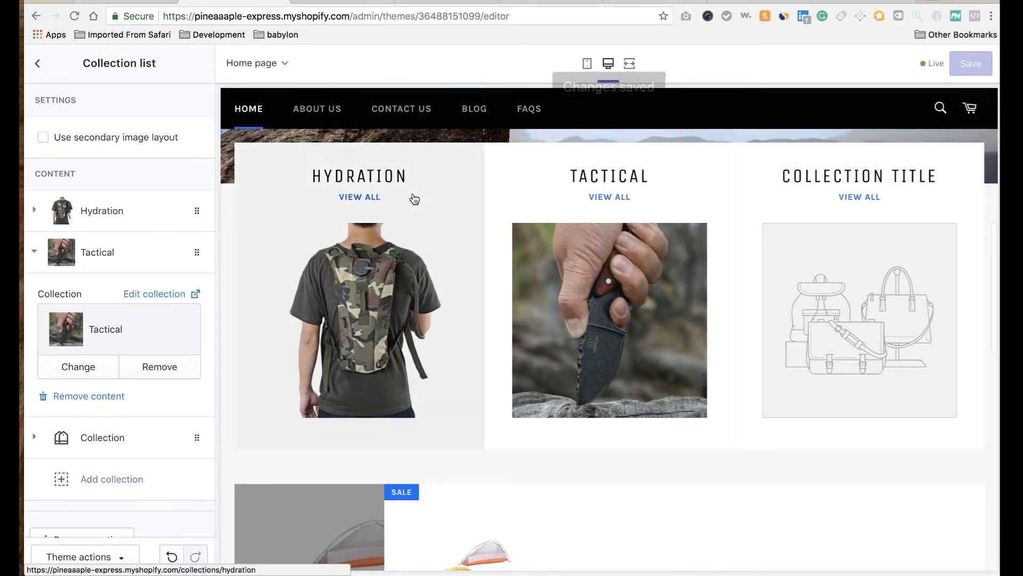
{"action": "left_click", "coordinate": [37, 64]}
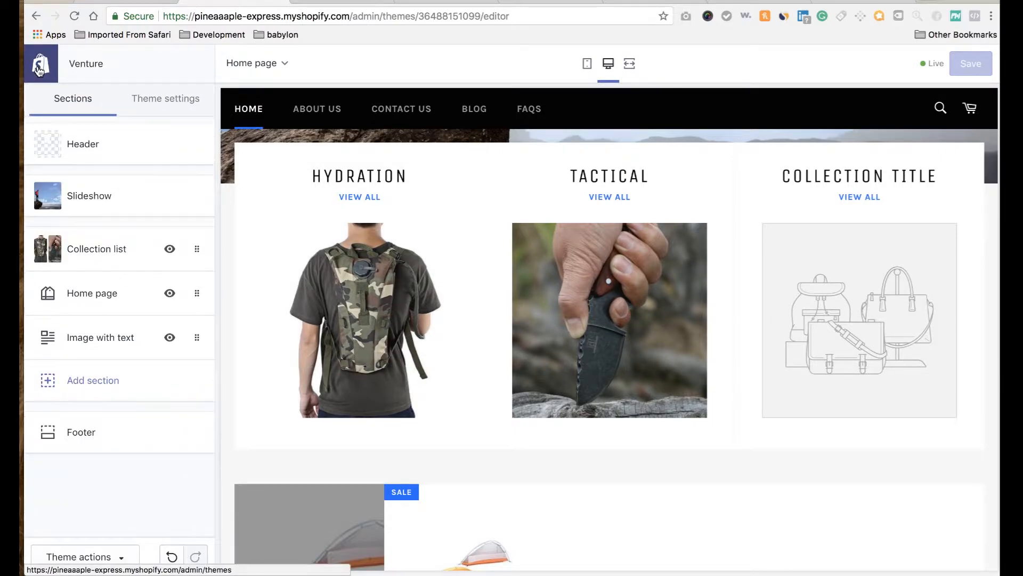
{"action": "left_click", "coordinate": [39, 69]}
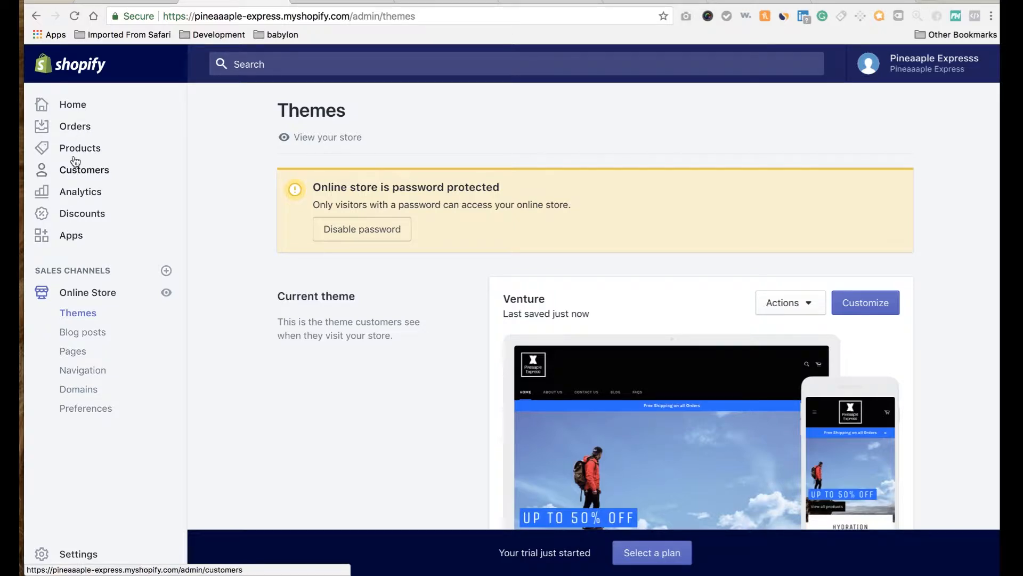
Start a new collection and begin titling it Shelter.
{"action": "left_click", "coordinate": [78, 133]}
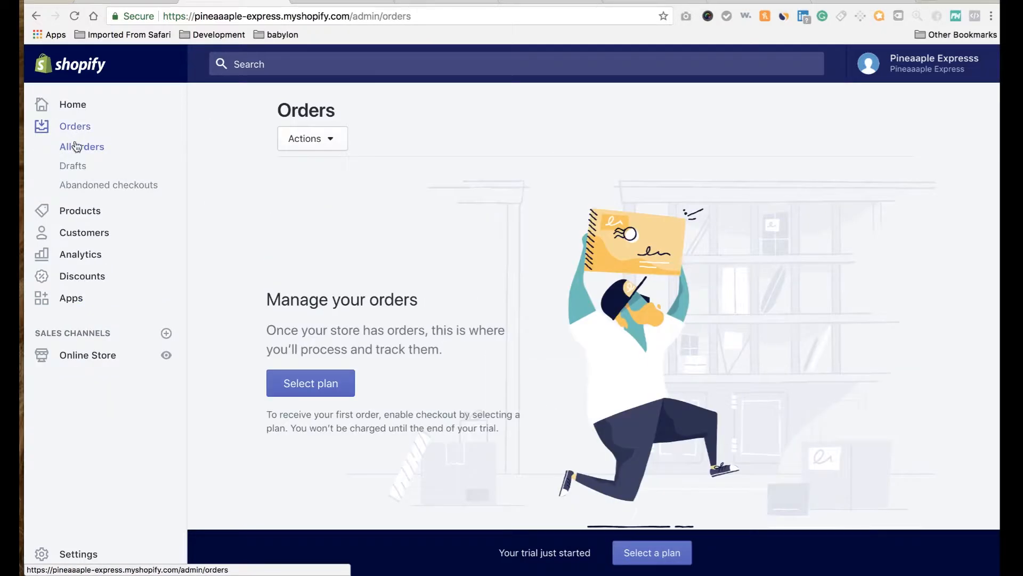
{"action": "left_click", "coordinate": [72, 213]}
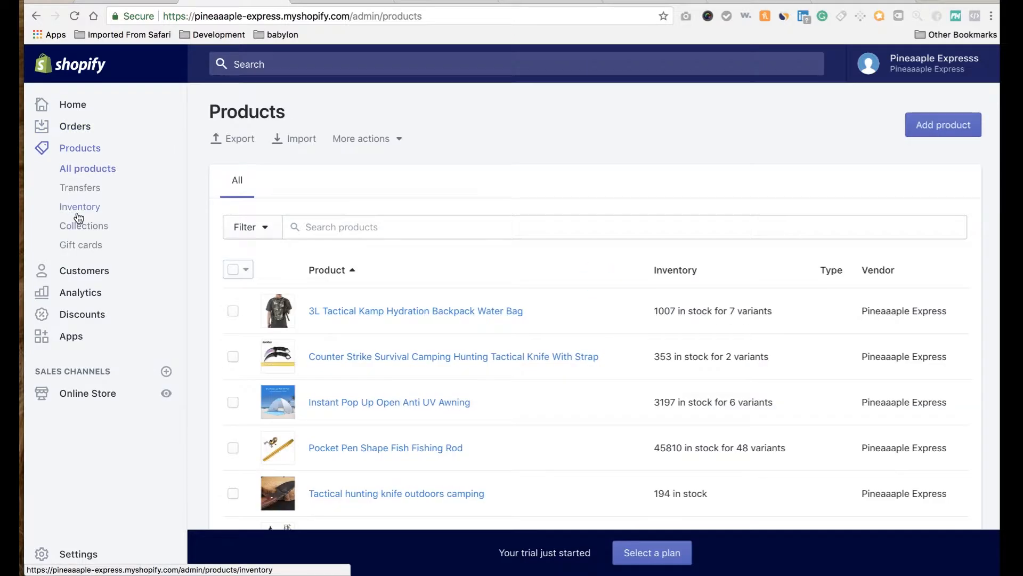
{"action": "left_click", "coordinate": [93, 227]}
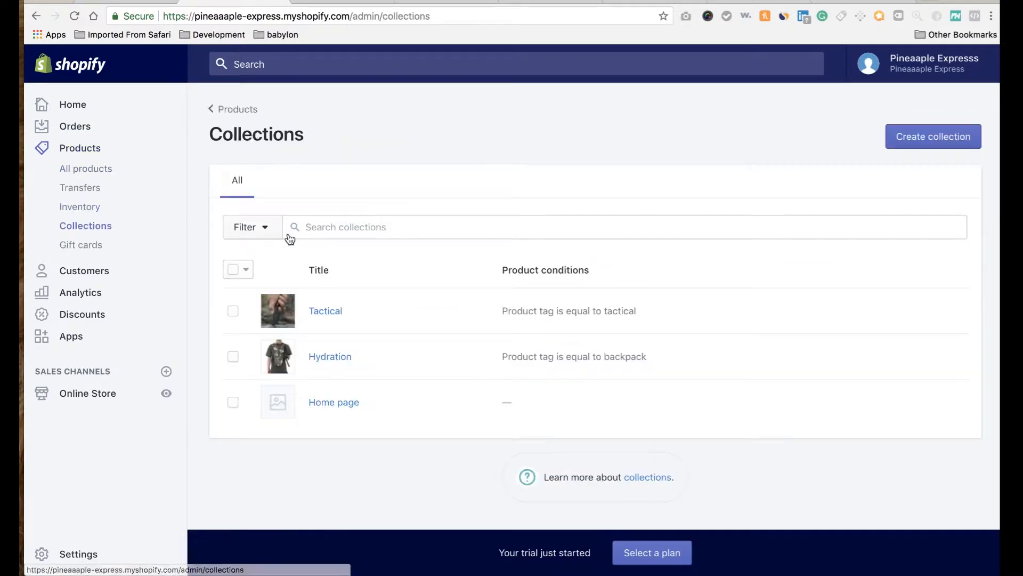
{"action": "left_click", "coordinate": [912, 140]}
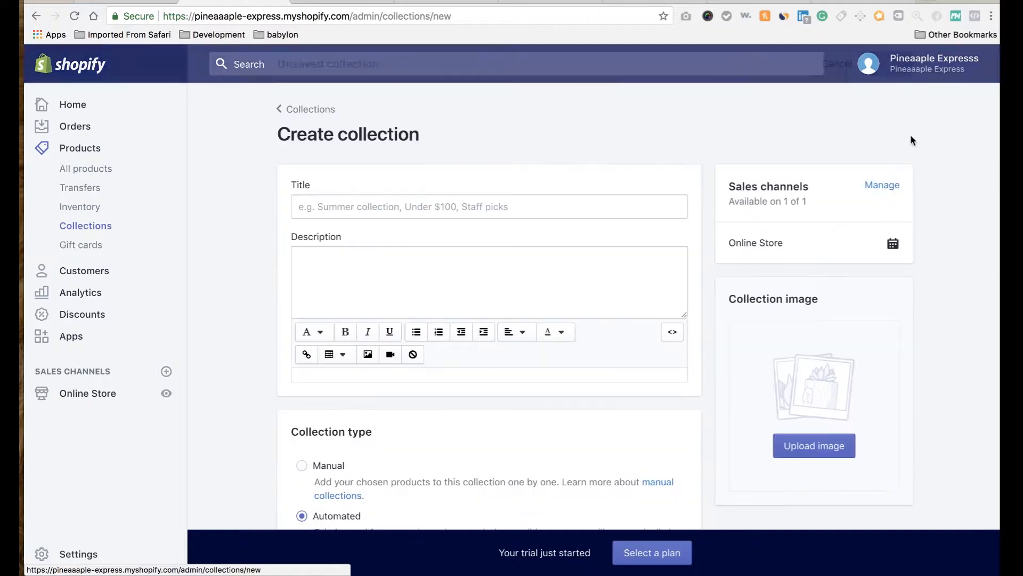
{"action": "left_click", "coordinate": [578, 208]}
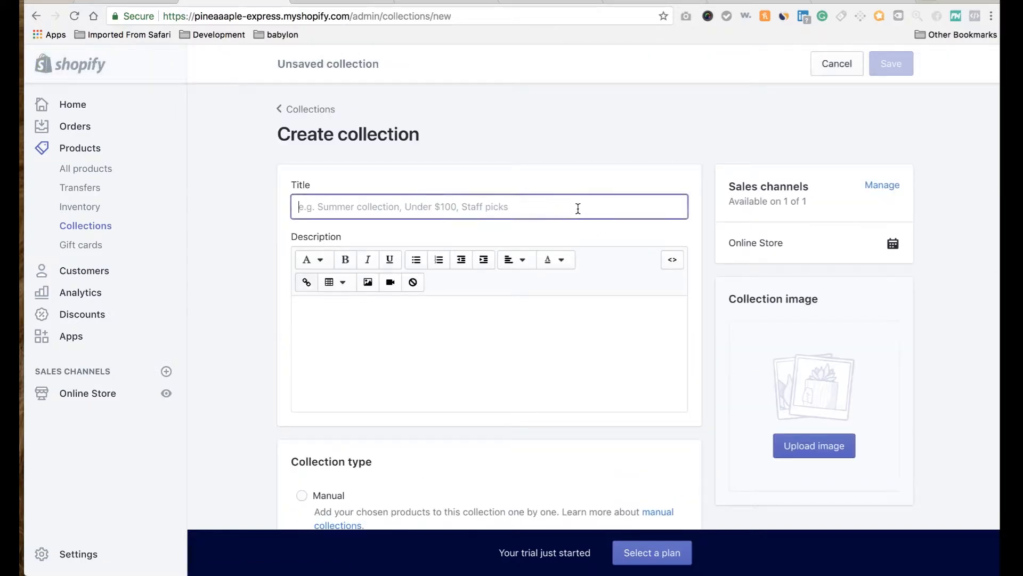
{"action": "type", "text": "Shelter"}
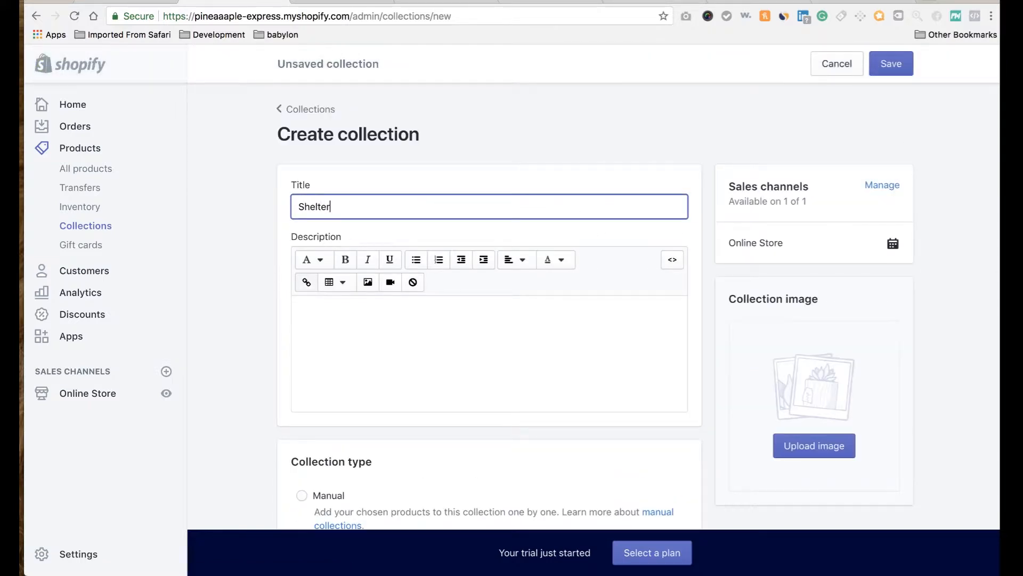
{"action": "scroll", "coordinate": [696, 261], "scroll_direction": "down", "scroll_amount": 3}
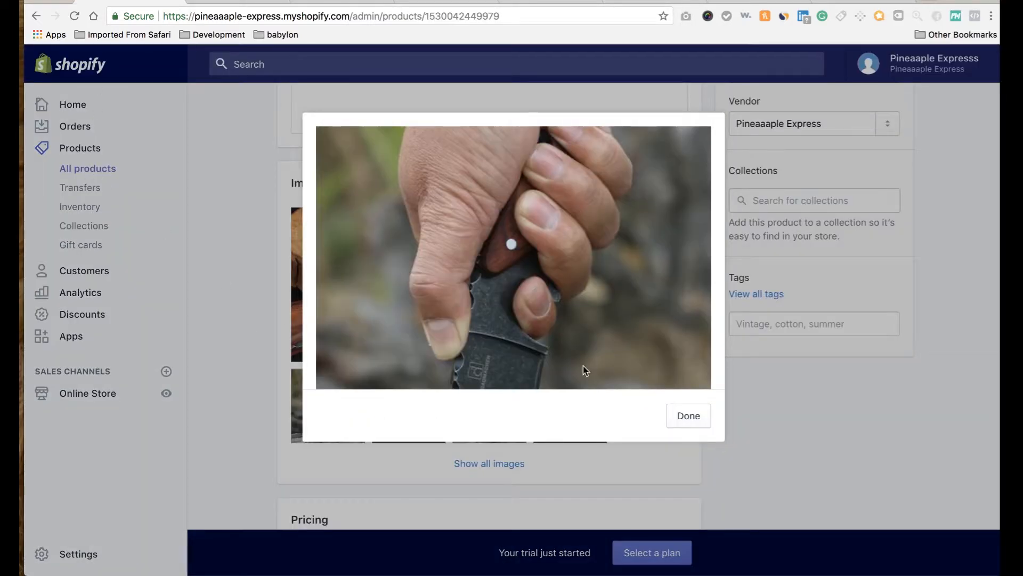
Open the Ultralight Hiking Tent For 2 People With Mat product.
{"action": "left_click", "coordinate": [687, 417]}
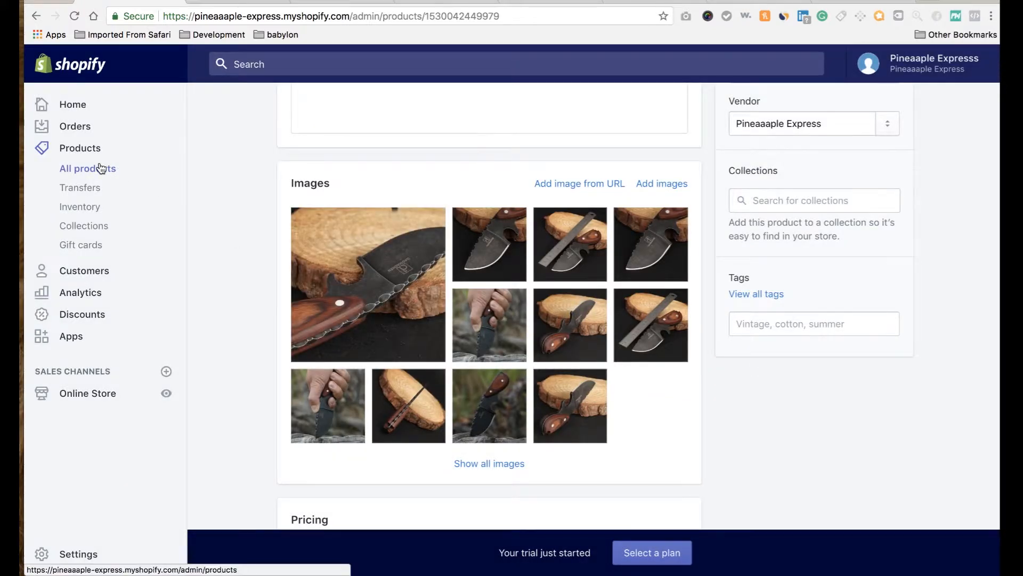
{"action": "left_click", "coordinate": [101, 168]}
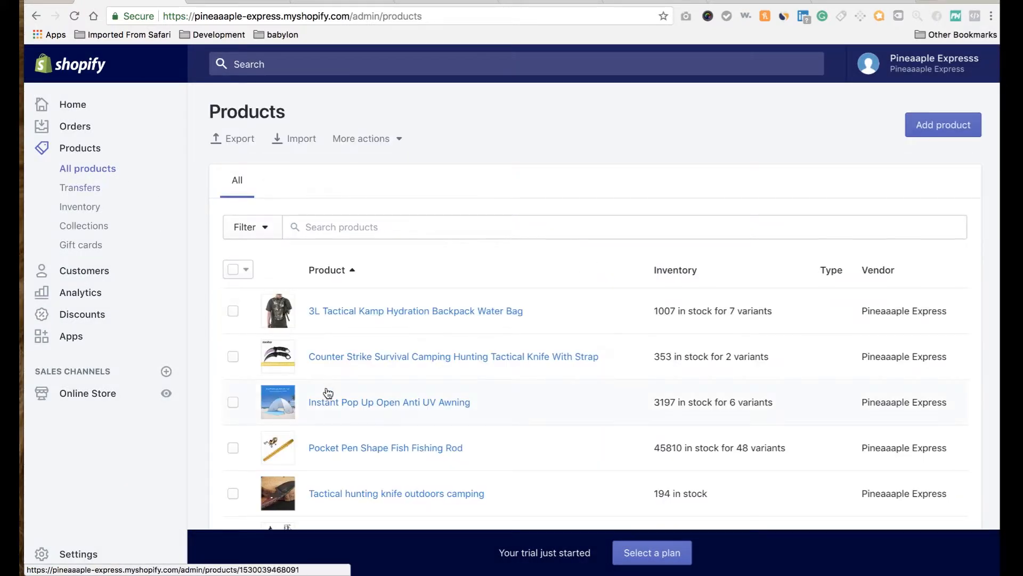
{"action": "scroll", "coordinate": [320, 434], "scroll_direction": "down", "scroll_amount": 4}
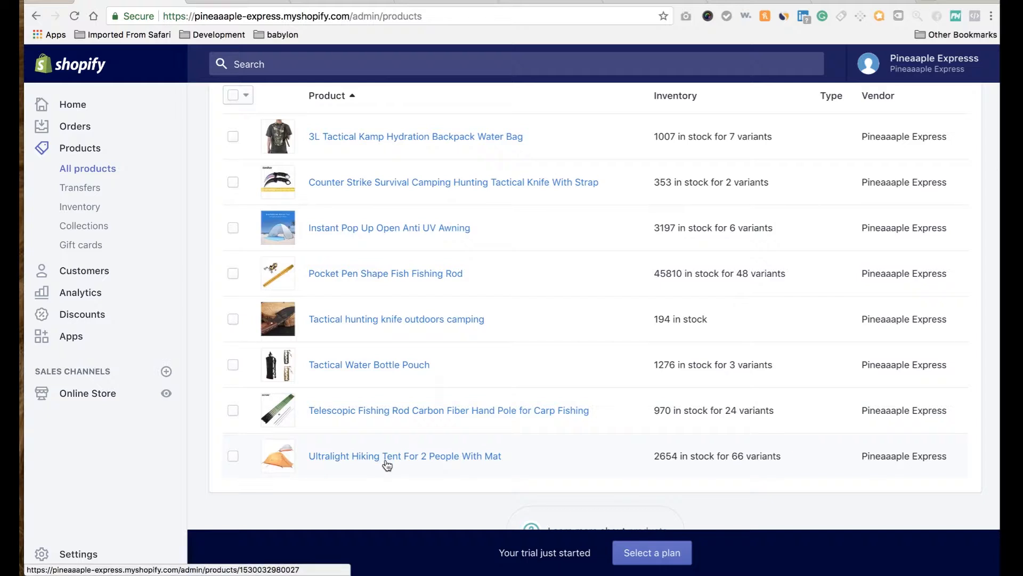
{"action": "left_click", "coordinate": [388, 463]}
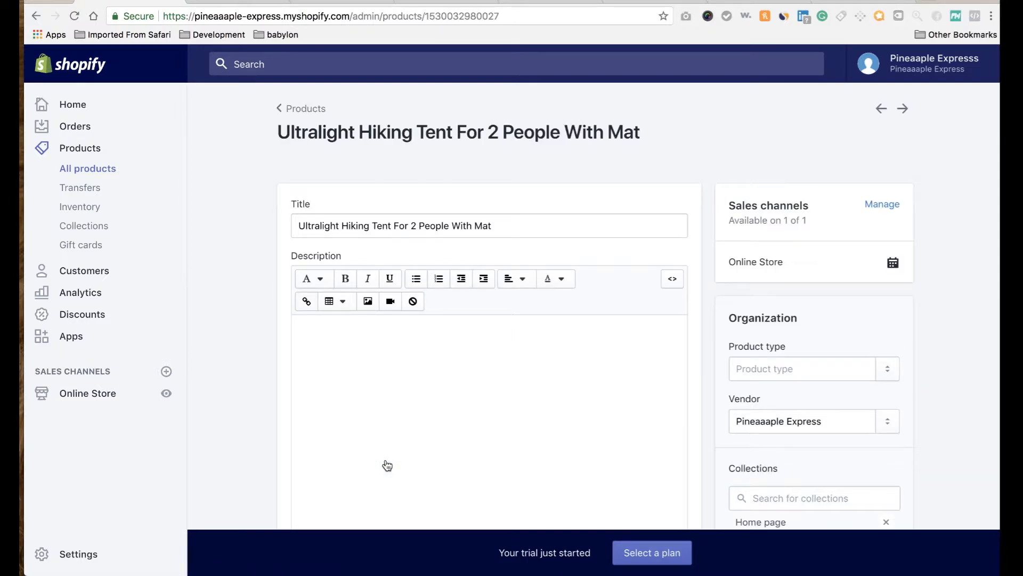
Preview the tent photos and save the yellow-green tent image to the desktop.
{"action": "scroll", "coordinate": [733, 390], "scroll_direction": "down", "scroll_amount": 10}
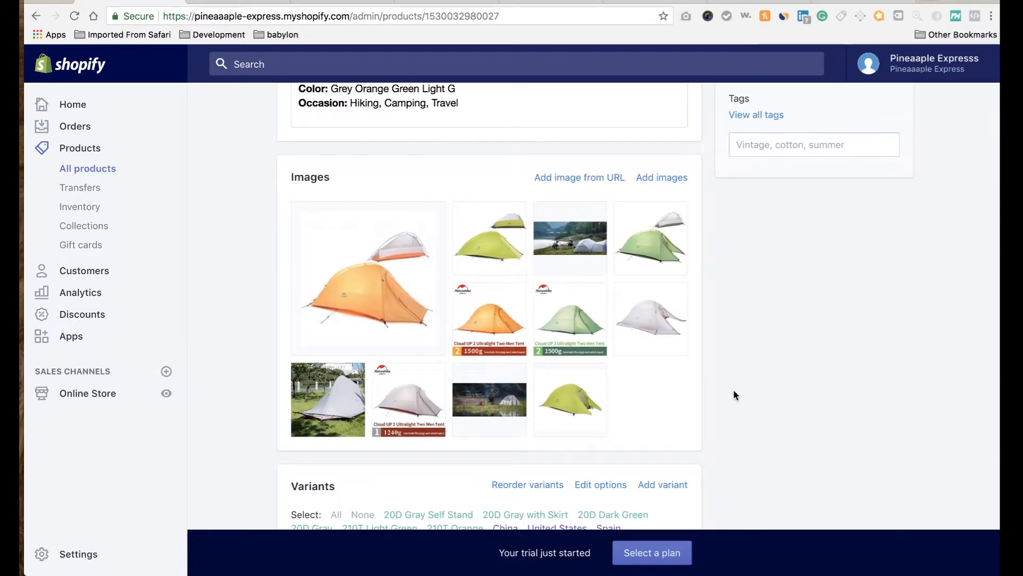
{"action": "mouse_move", "coordinate": [653, 264]}
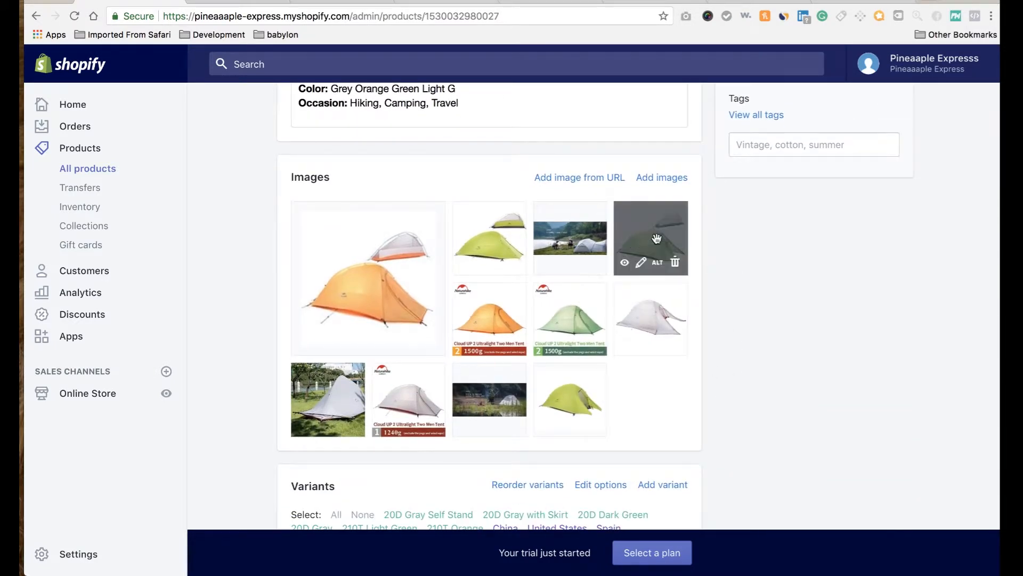
{"action": "left_click", "coordinate": [625, 263]}
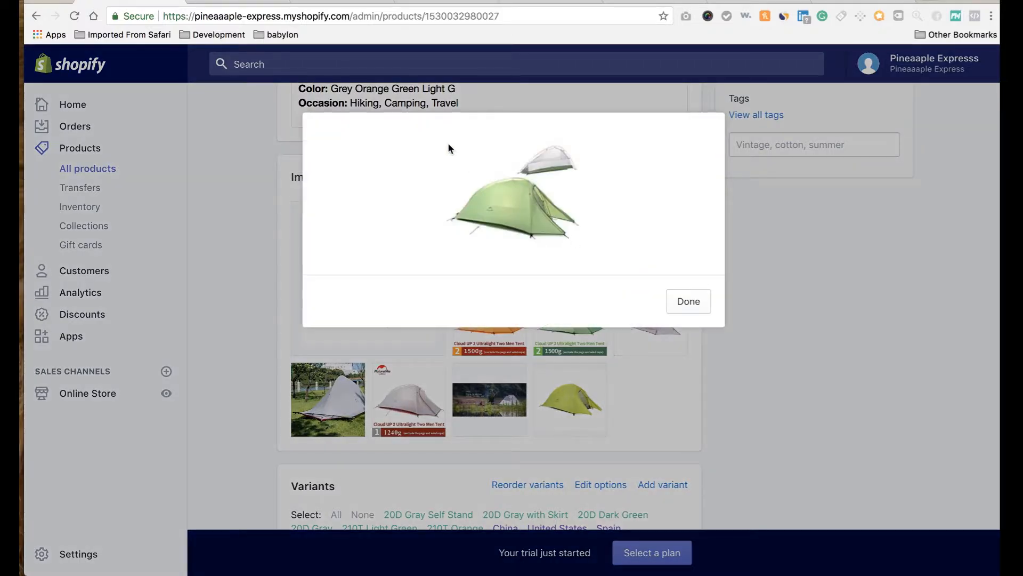
{"action": "left_click", "coordinate": [687, 301]}
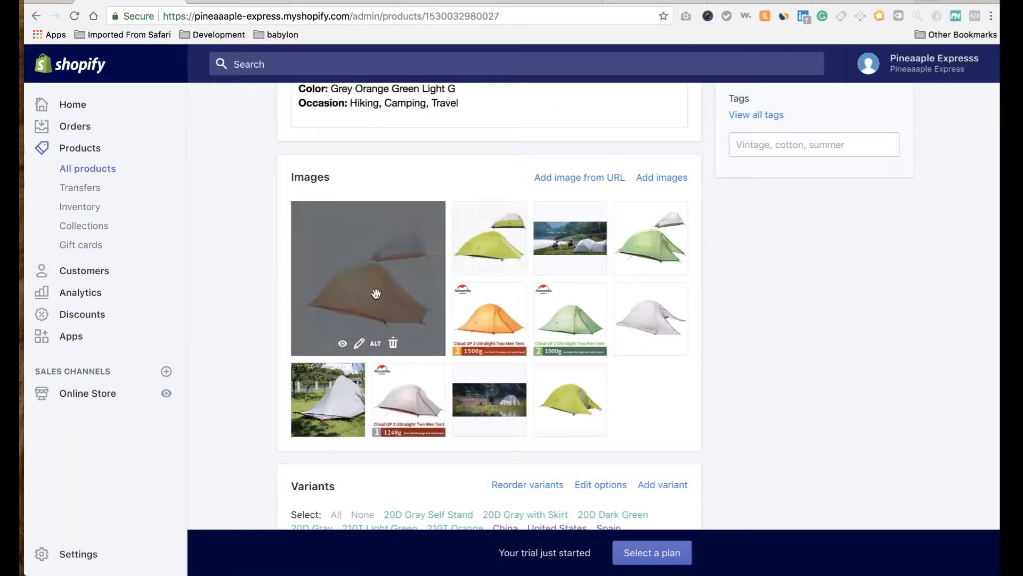
{"action": "left_click", "coordinate": [343, 343]}
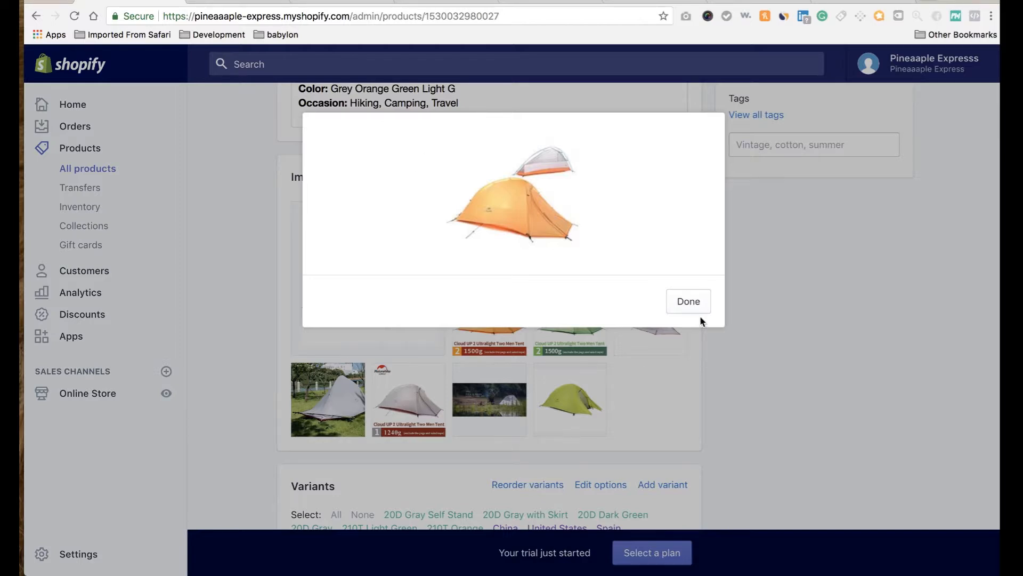
{"action": "left_click", "coordinate": [693, 301]}
{"action": "mouse_move", "coordinate": [573, 405]}
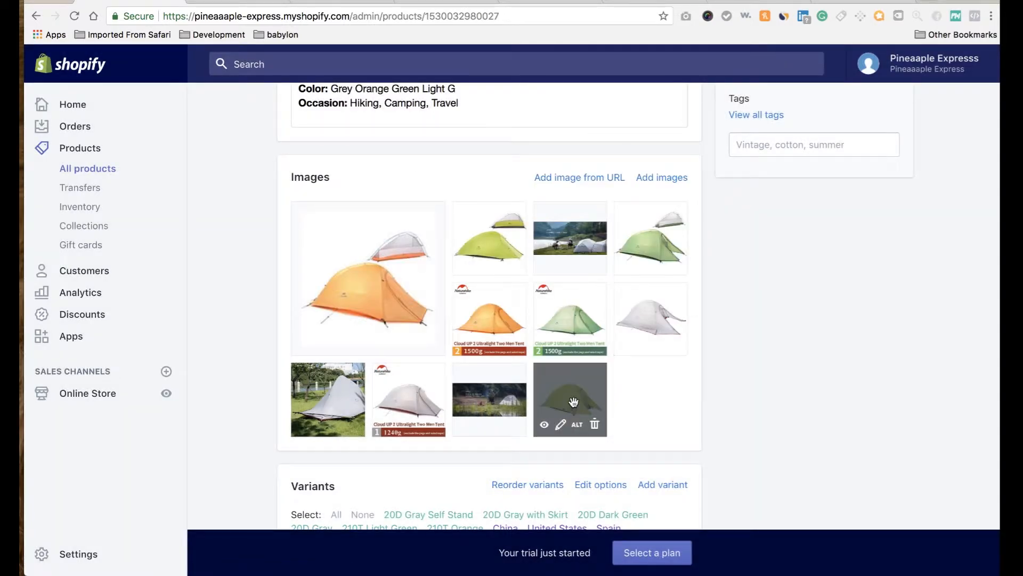
{"action": "left_click", "coordinate": [543, 427]}
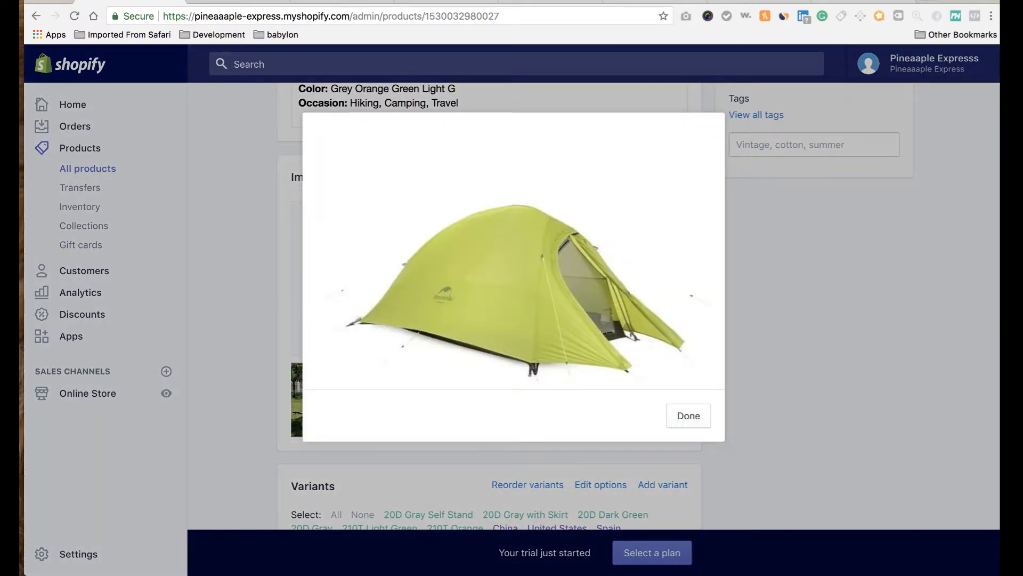
{"action": "left_click_drag", "start_coordinate": [533, 1], "coordinate": [834, 1]}
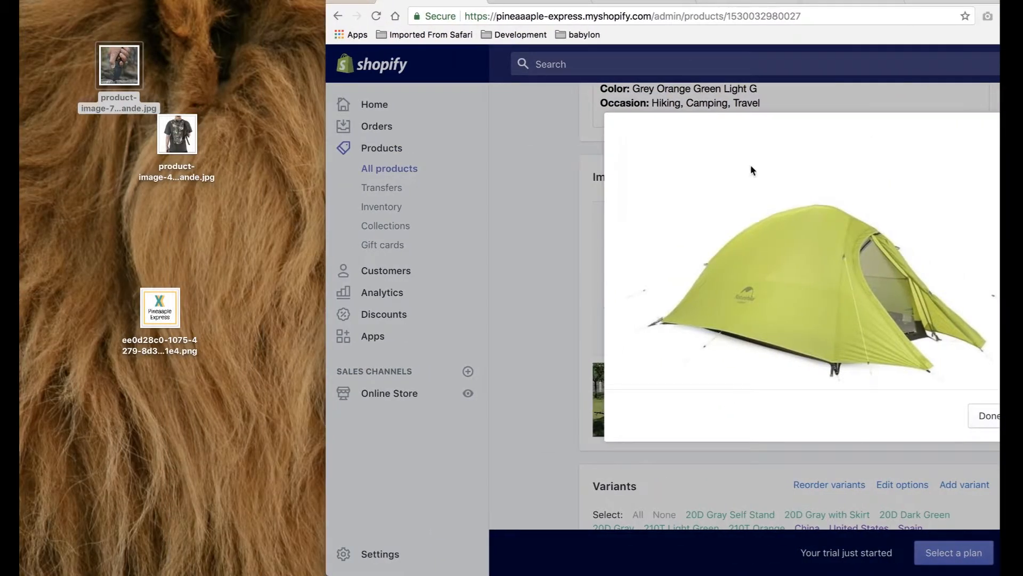
{"action": "left_click_drag", "start_coordinate": [836, 257], "coordinate": [162, 215]}
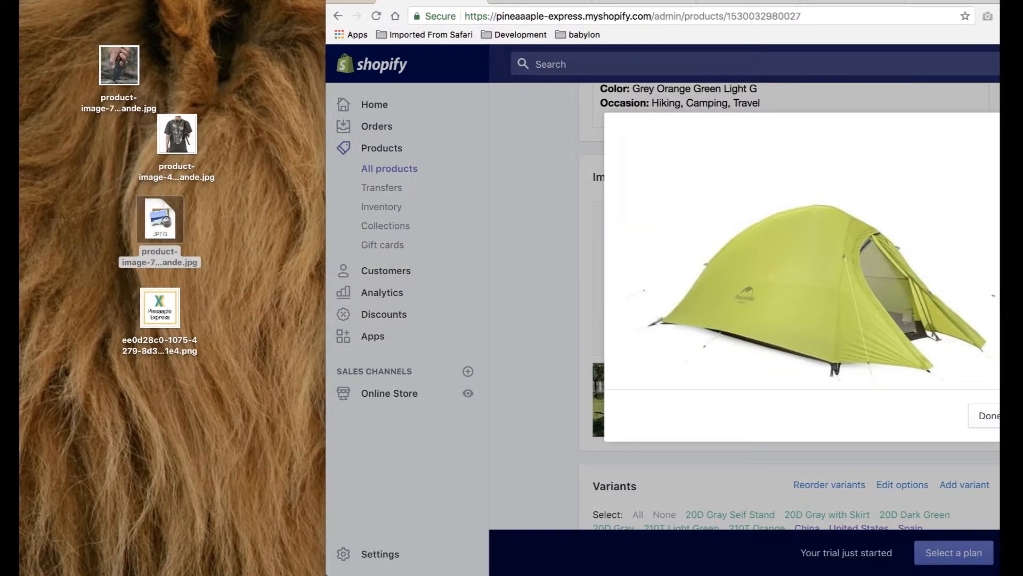
{"action": "left_click_drag", "start_coordinate": [587, 1], "coordinate": [314, 1]}
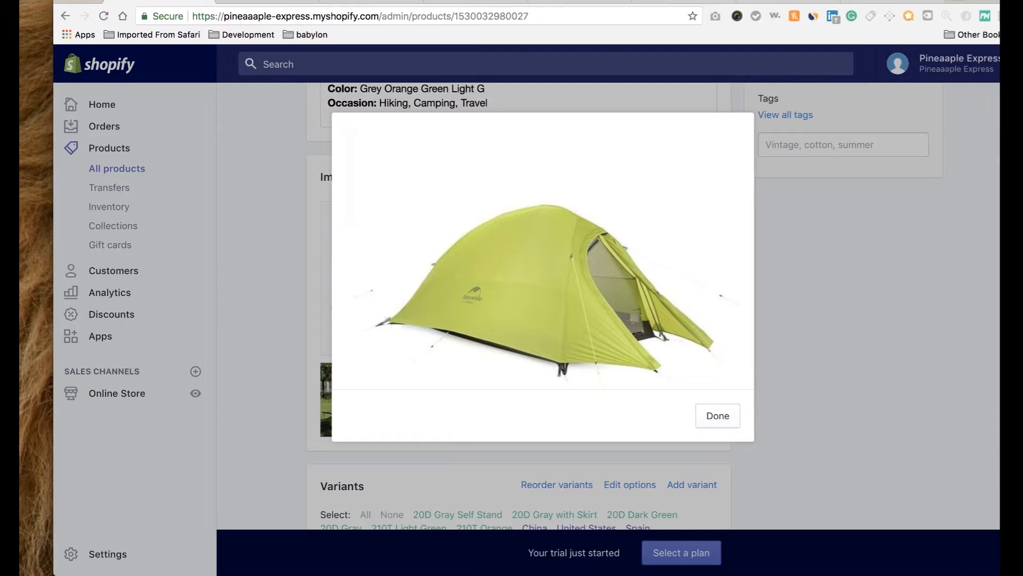
{"action": "left_click", "coordinate": [725, 422]}
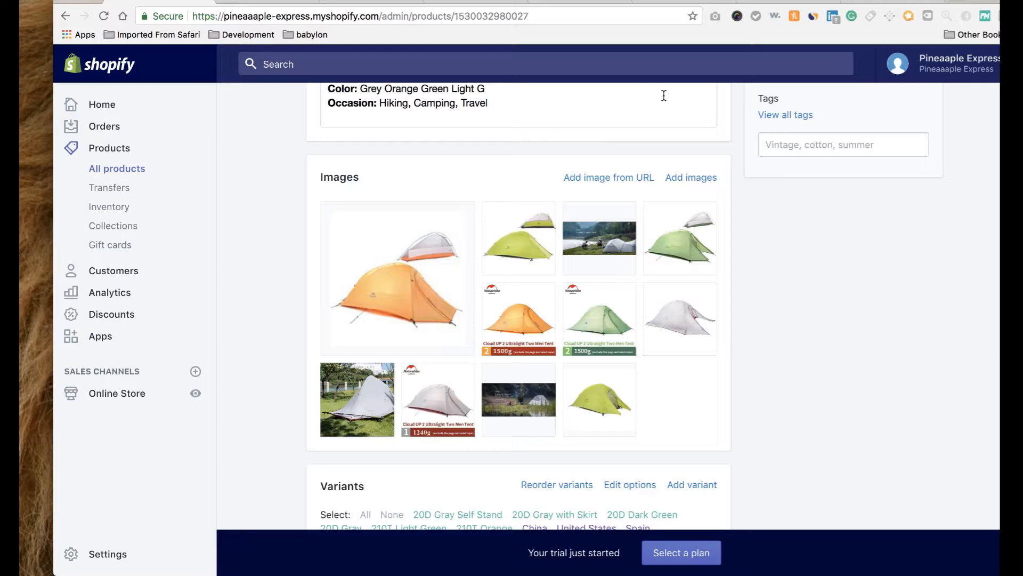
Give the Shelter collection the tent photo and a 'shelter' product tag condition, then save.
{"action": "left_click", "coordinate": [269, 1]}
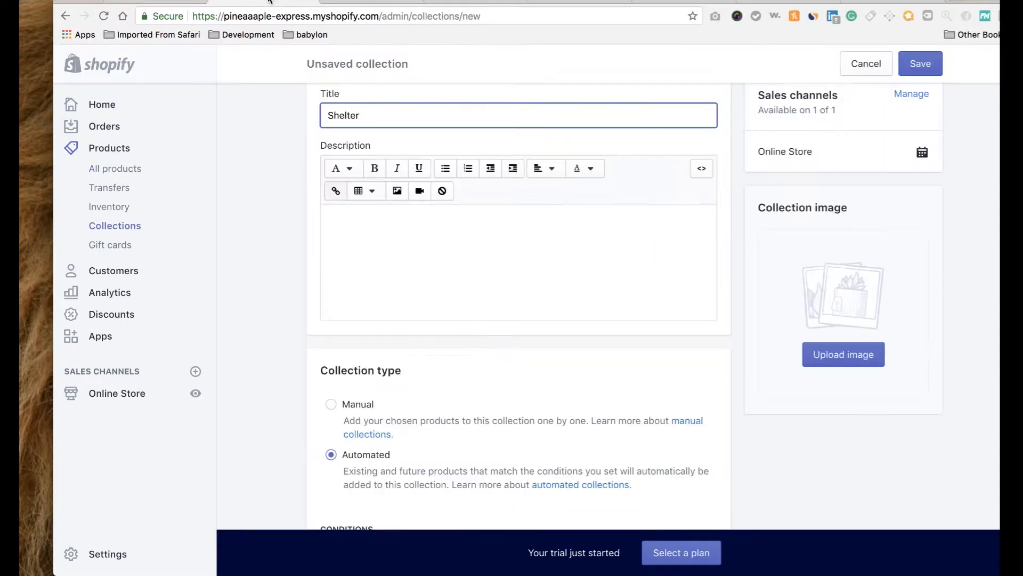
{"action": "left_click", "coordinate": [840, 354]}
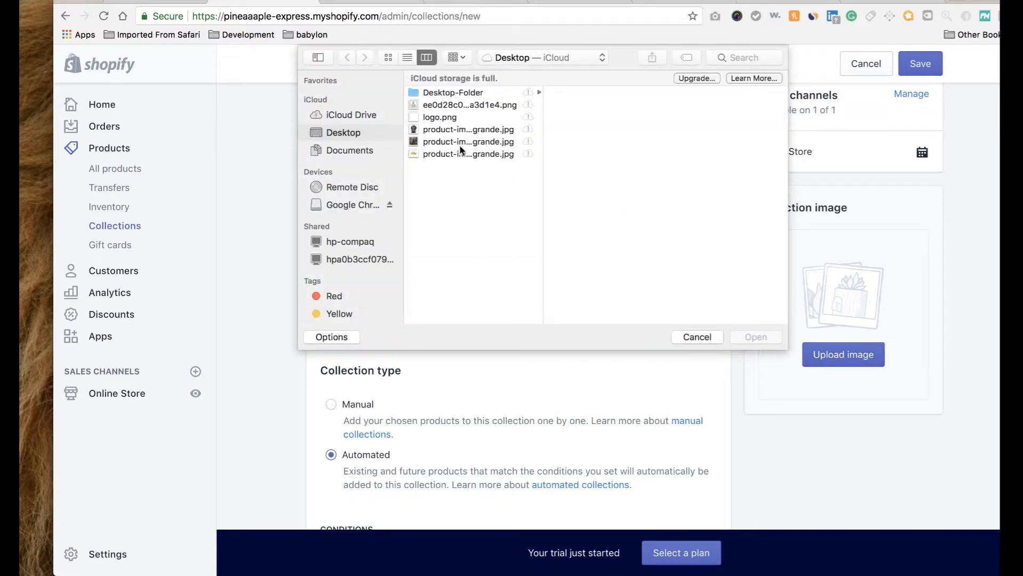
{"action": "left_click", "coordinate": [461, 153]}
{"action": "left_click", "coordinate": [754, 336]}
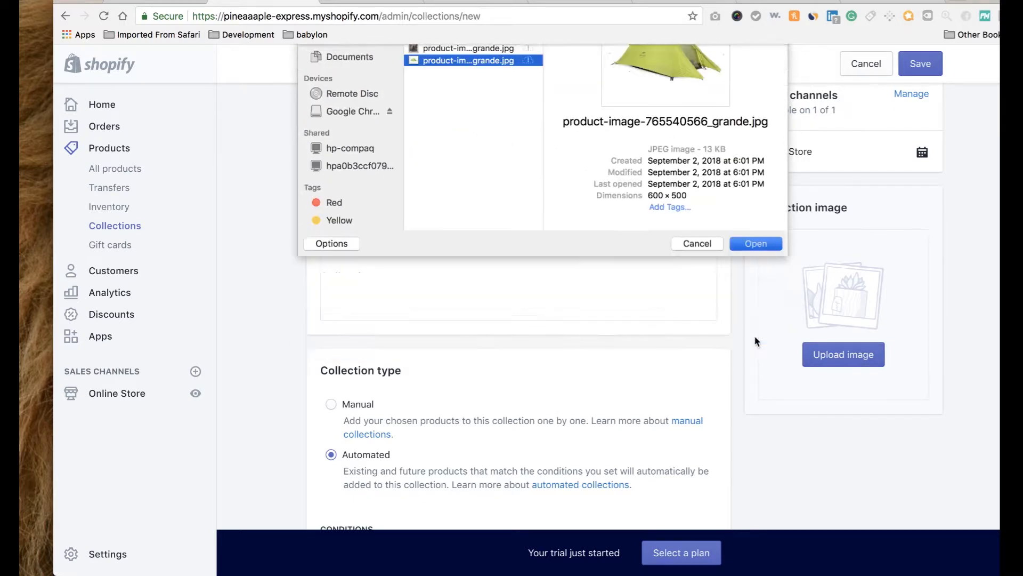
{"action": "scroll", "coordinate": [575, 292], "scroll_direction": "down", "scroll_amount": 5}
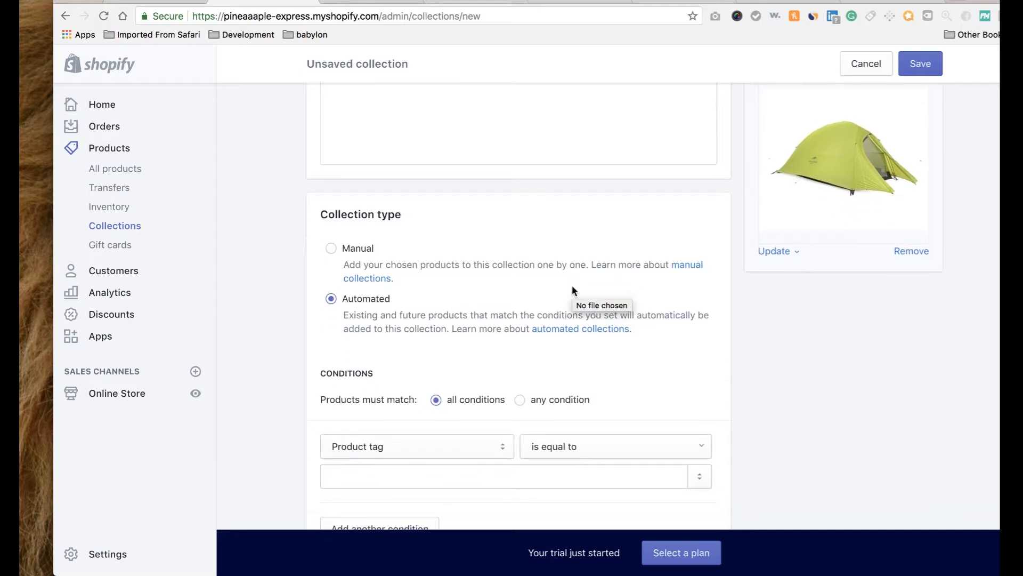
{"action": "left_click", "coordinate": [450, 446]}
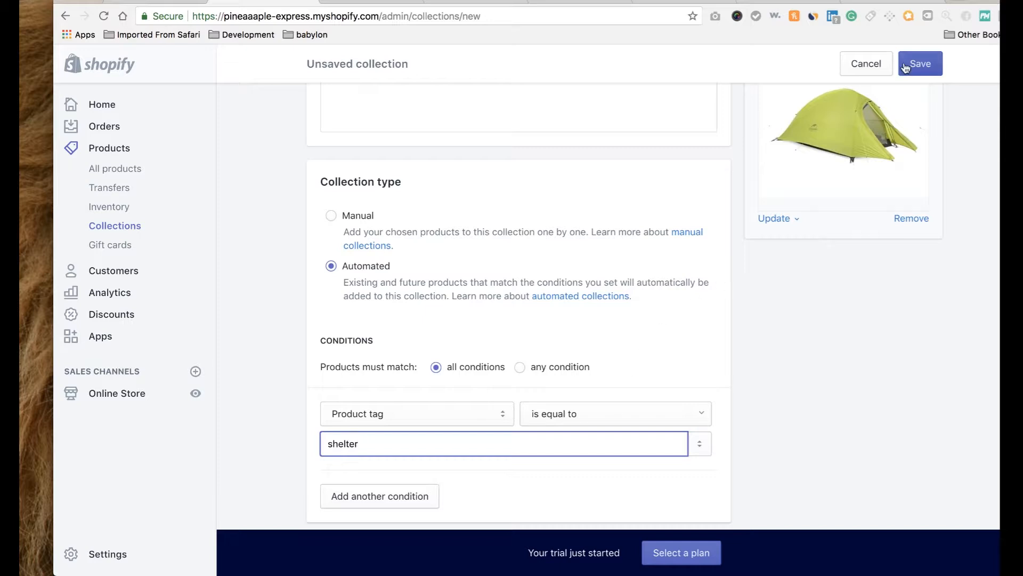
{"action": "left_click", "coordinate": [922, 65]}
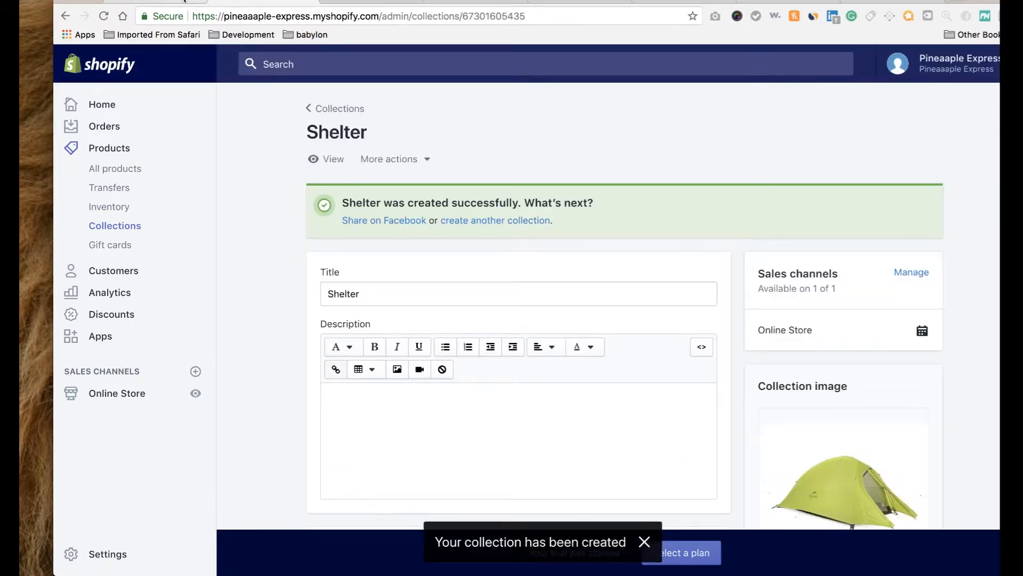
{"action": "left_click", "coordinate": [139, 401]}
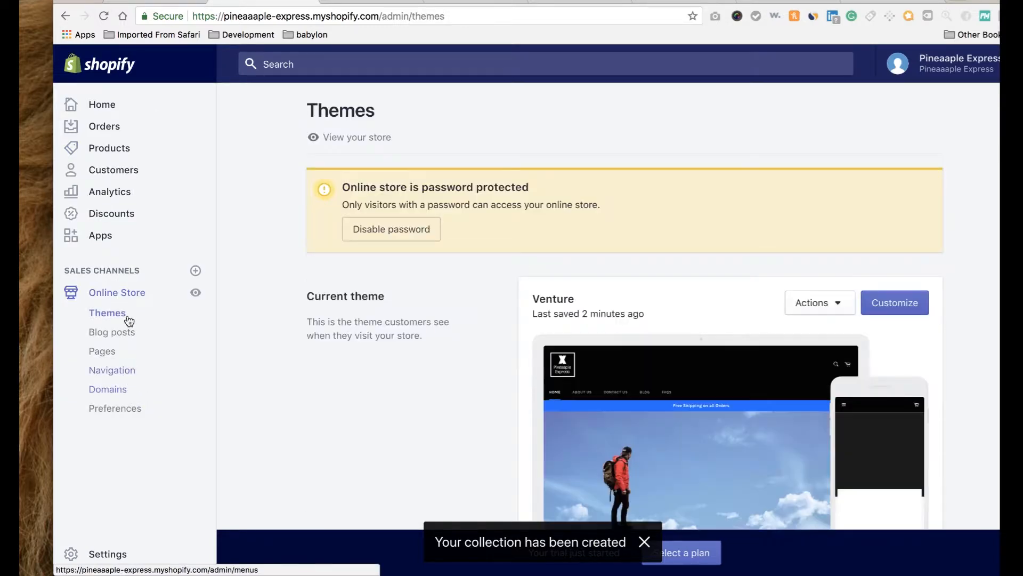
Set the empty third homepage collection block to Shelter and save the theme.
{"action": "left_click", "coordinate": [890, 314]}
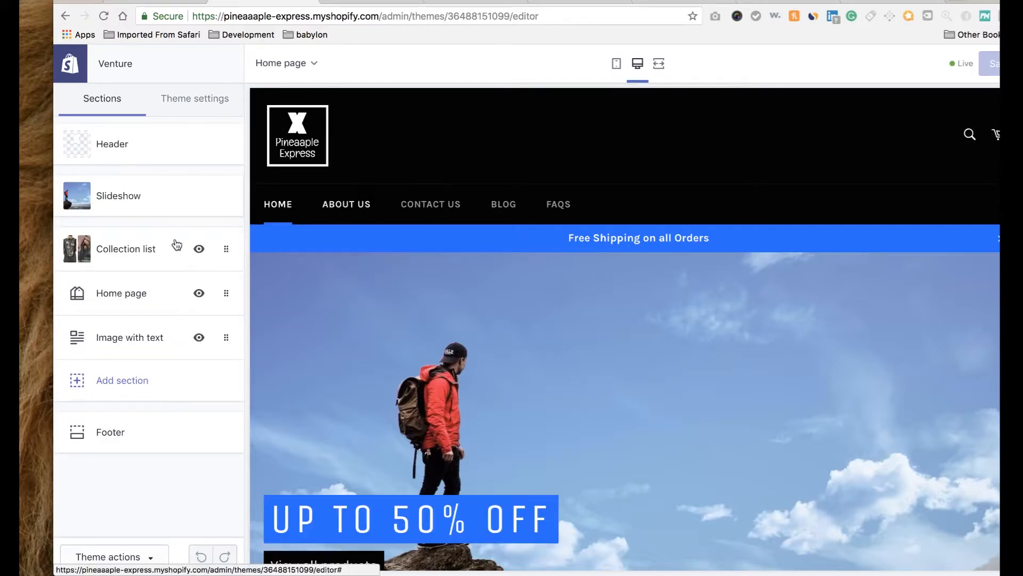
{"action": "left_click", "coordinate": [146, 252]}
{"action": "left_click", "coordinate": [133, 301]}
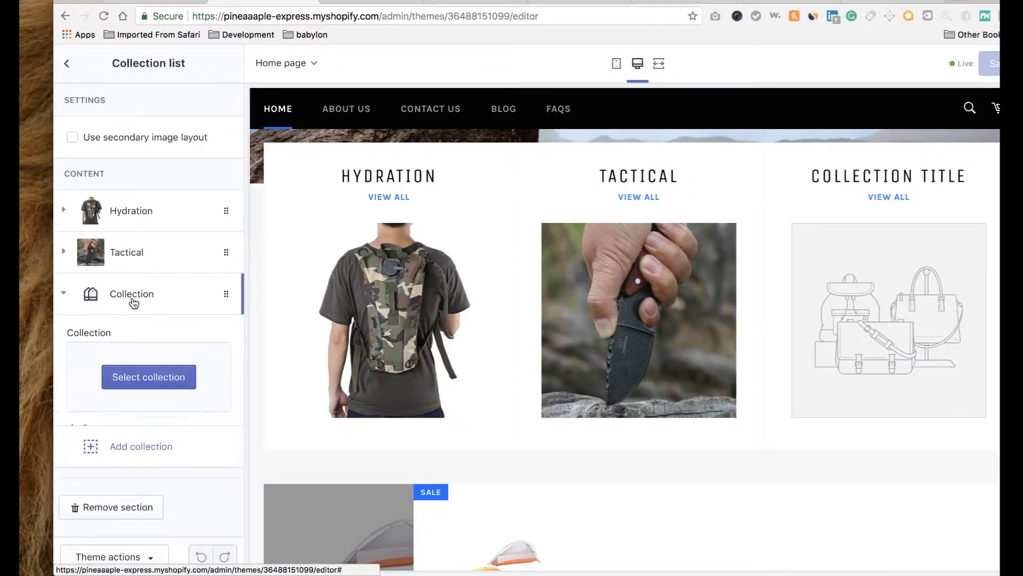
{"action": "left_click", "coordinate": [146, 384]}
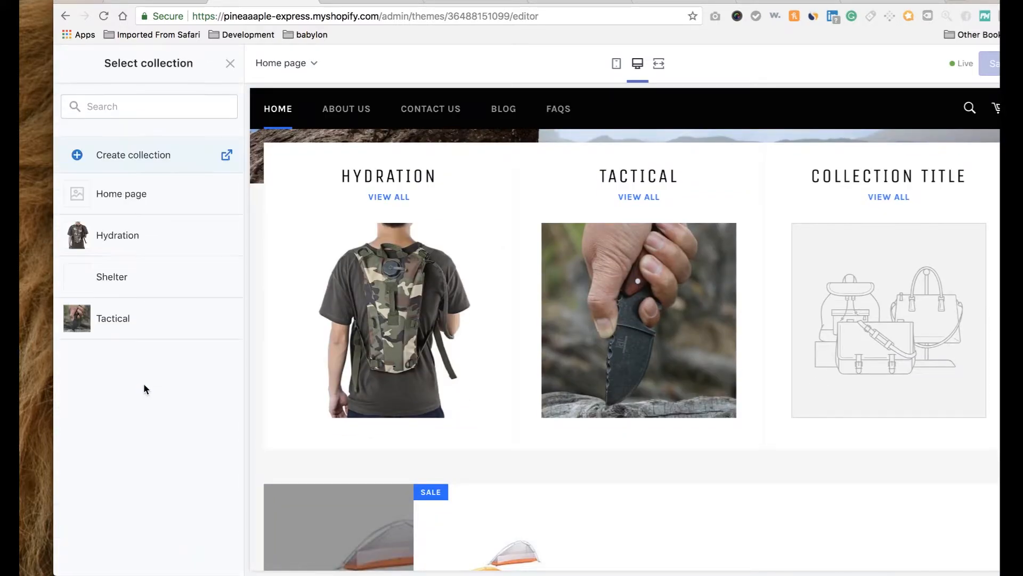
{"action": "left_click", "coordinate": [123, 280]}
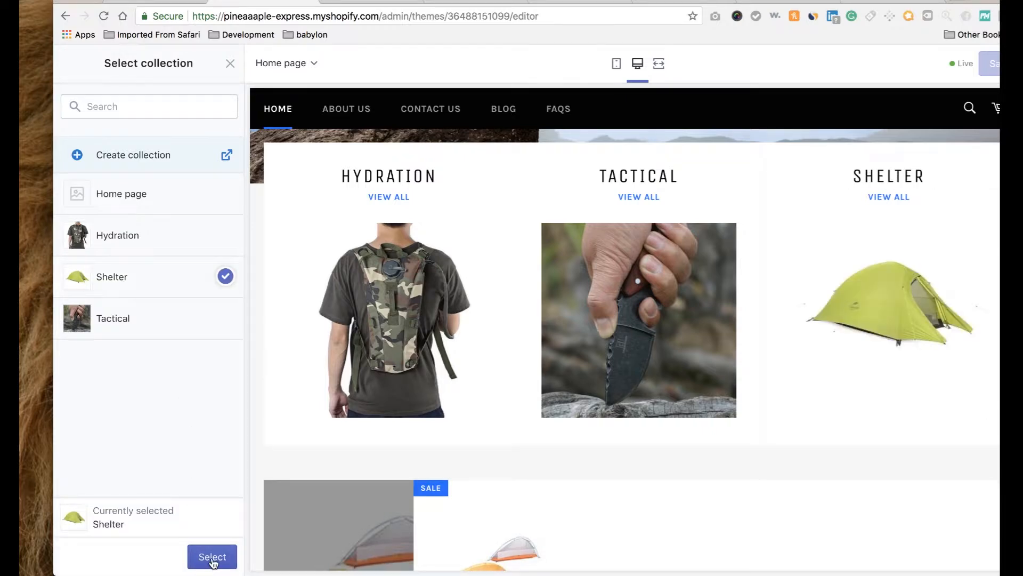
{"action": "left_click", "coordinate": [212, 557]}
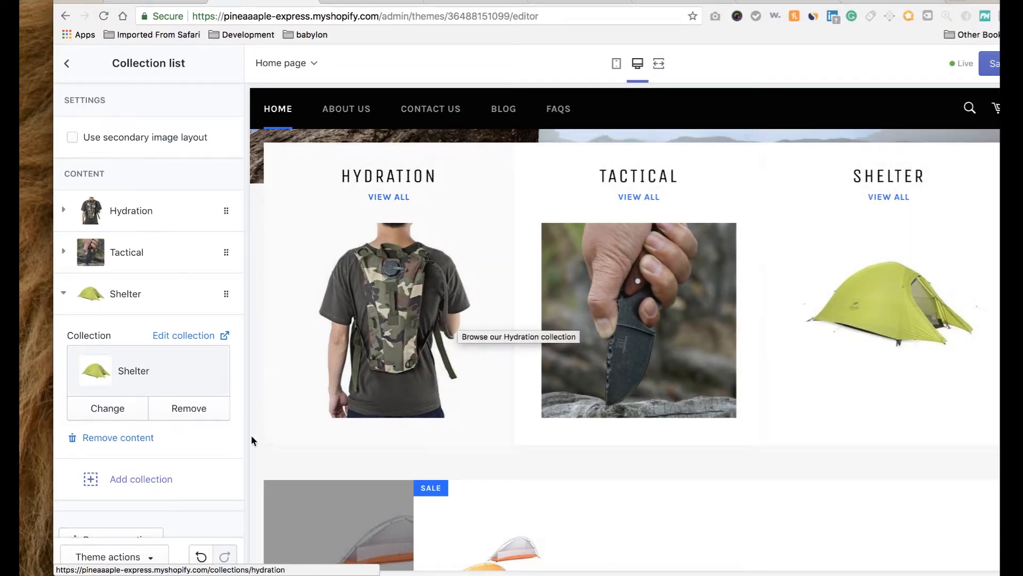
{"action": "scroll", "coordinate": [182, 514], "scroll_direction": "down", "scroll_amount": 1}
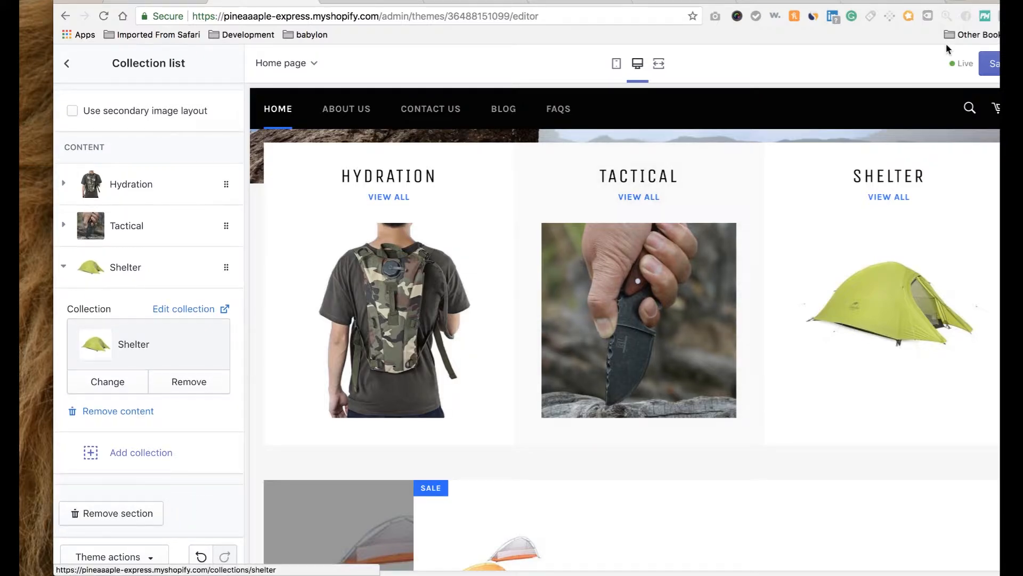
{"action": "left_click", "coordinate": [993, 64]}
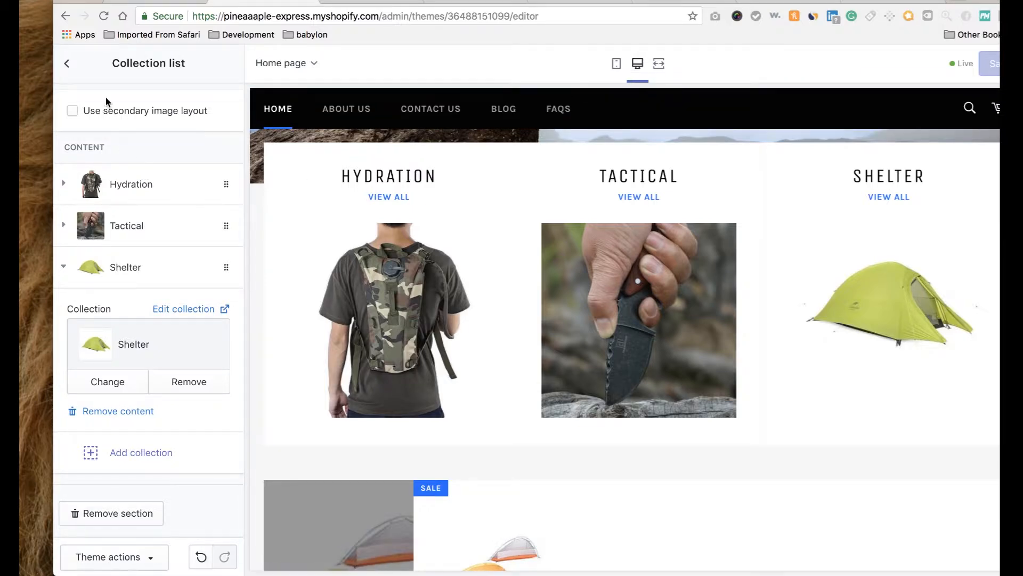
{"action": "left_click", "coordinate": [67, 67]}
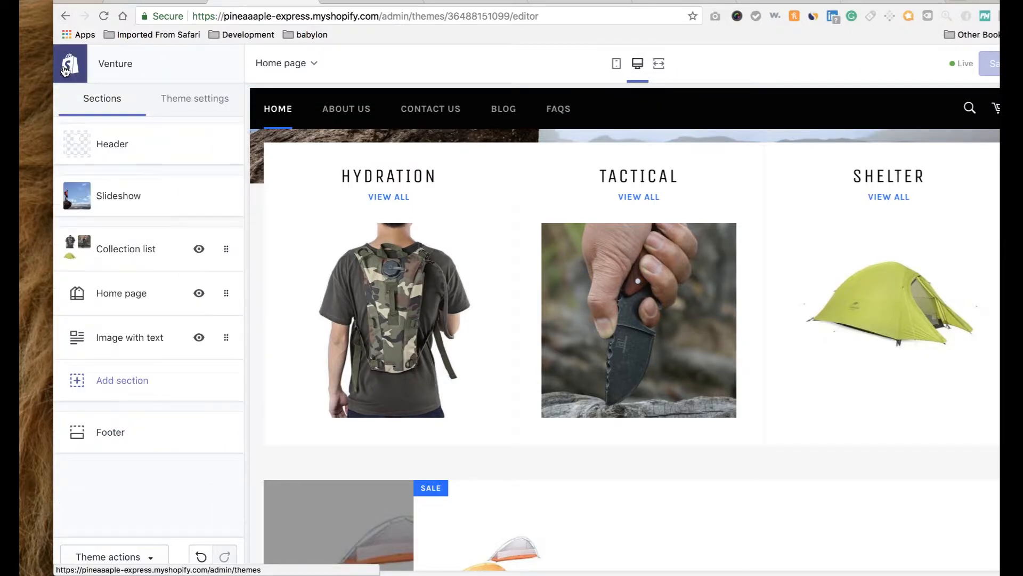
Remove the Home page collection and Image with text sections from the homepage.
{"action": "left_click", "coordinate": [135, 302]}
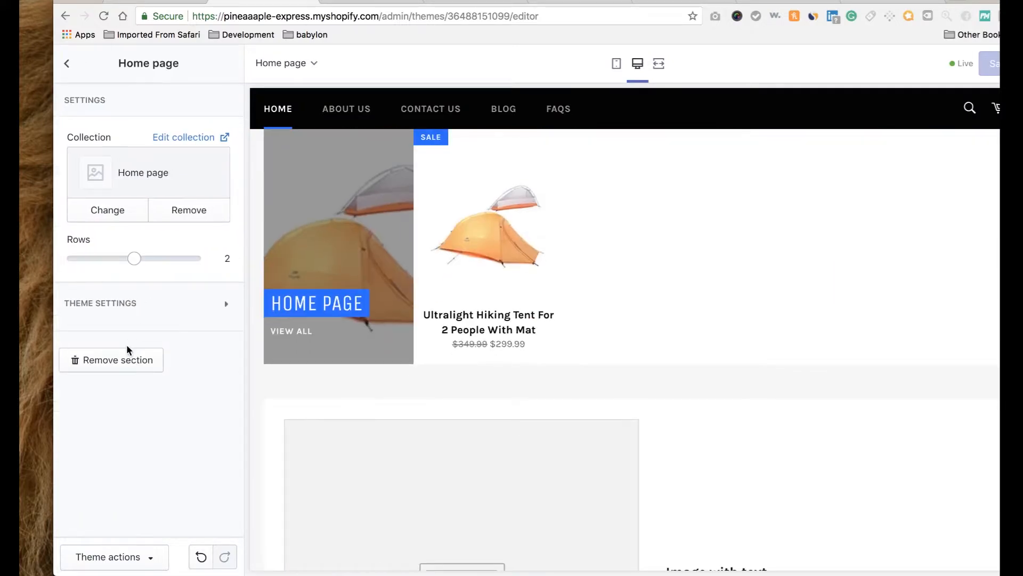
{"action": "left_click", "coordinate": [127, 363]}
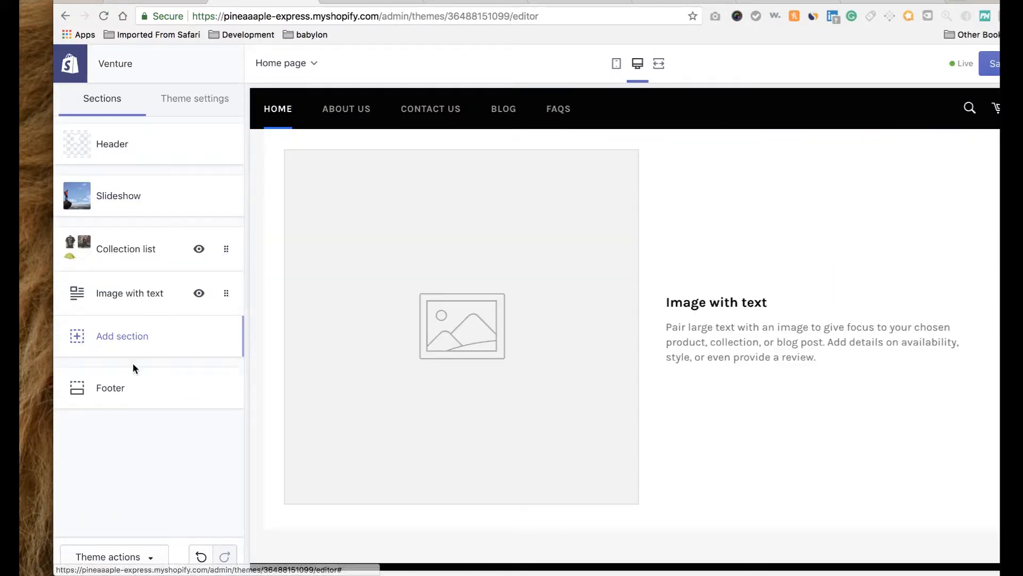
{"action": "left_click", "coordinate": [154, 295]}
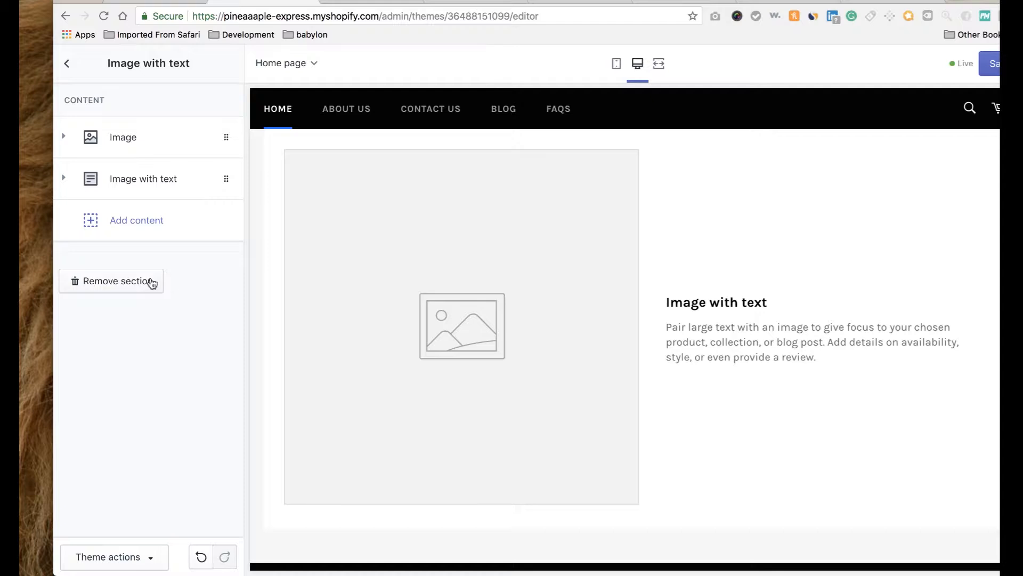
{"action": "left_click", "coordinate": [151, 283]}
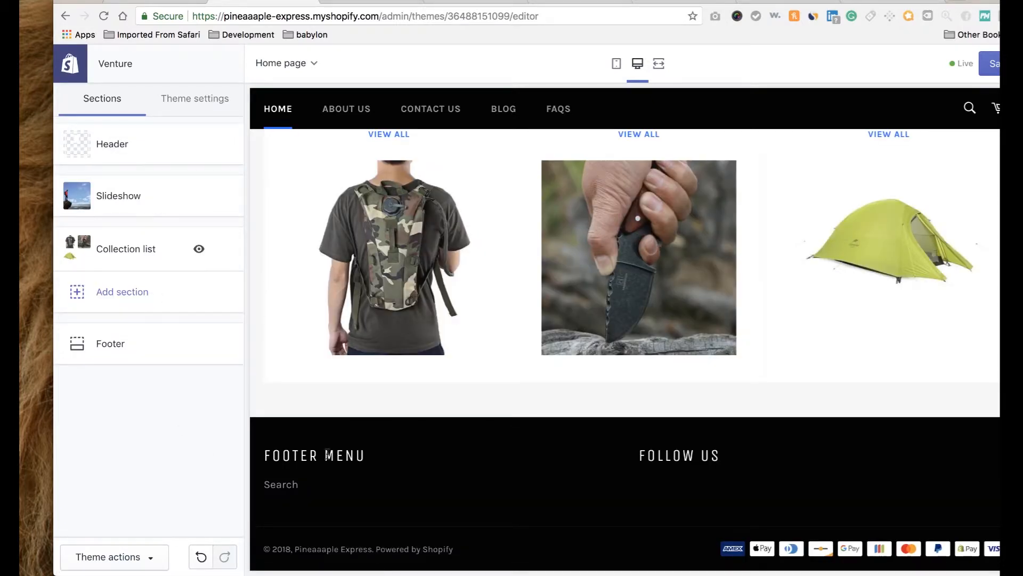
Add a Featured collection section to the homepage.
{"action": "left_click", "coordinate": [161, 299]}
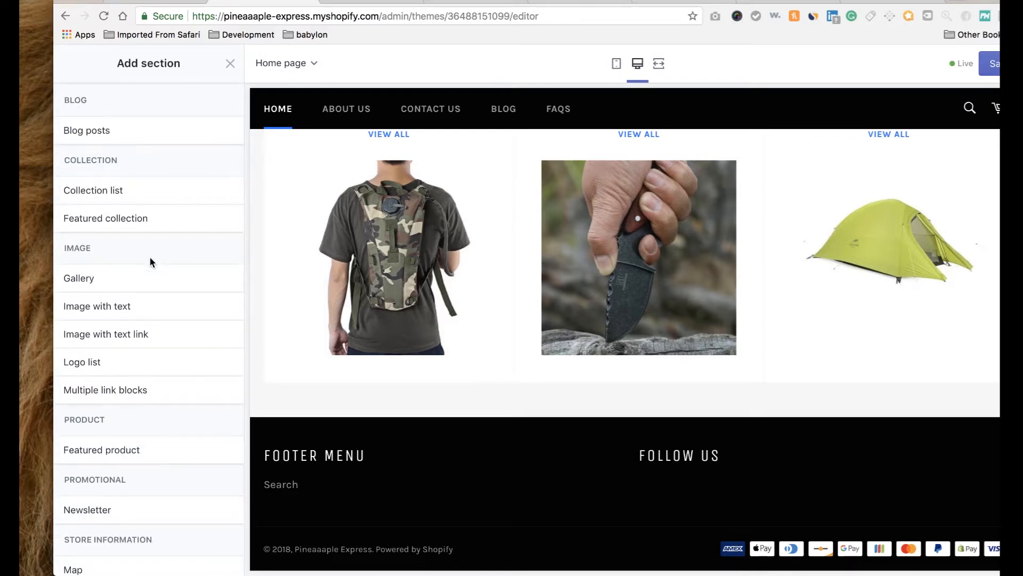
{"action": "scroll", "coordinate": [146, 336], "scroll_direction": "down", "scroll_amount": 5}
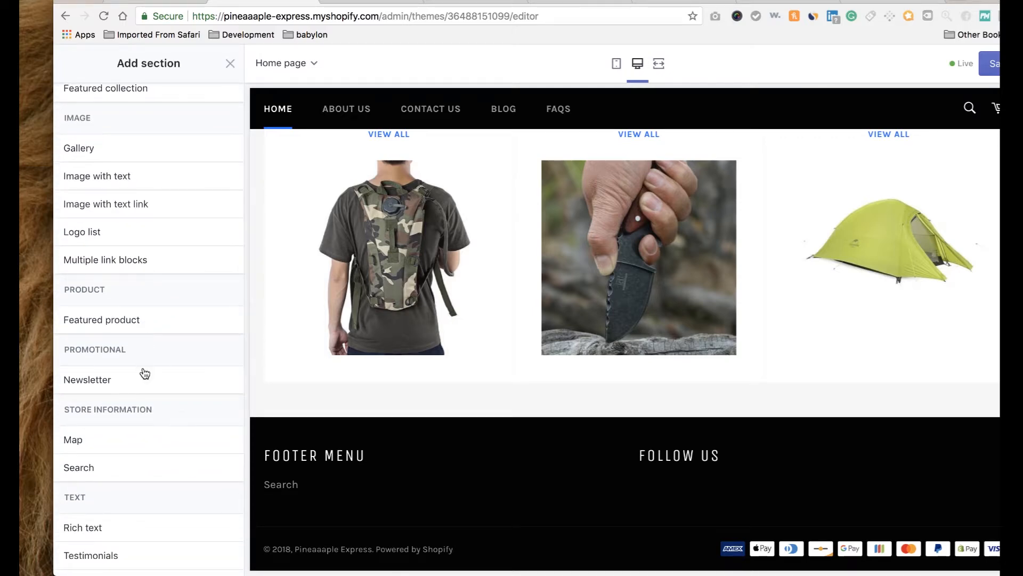
{"action": "scroll", "coordinate": [141, 407], "scroll_direction": "down", "scroll_amount": 5}
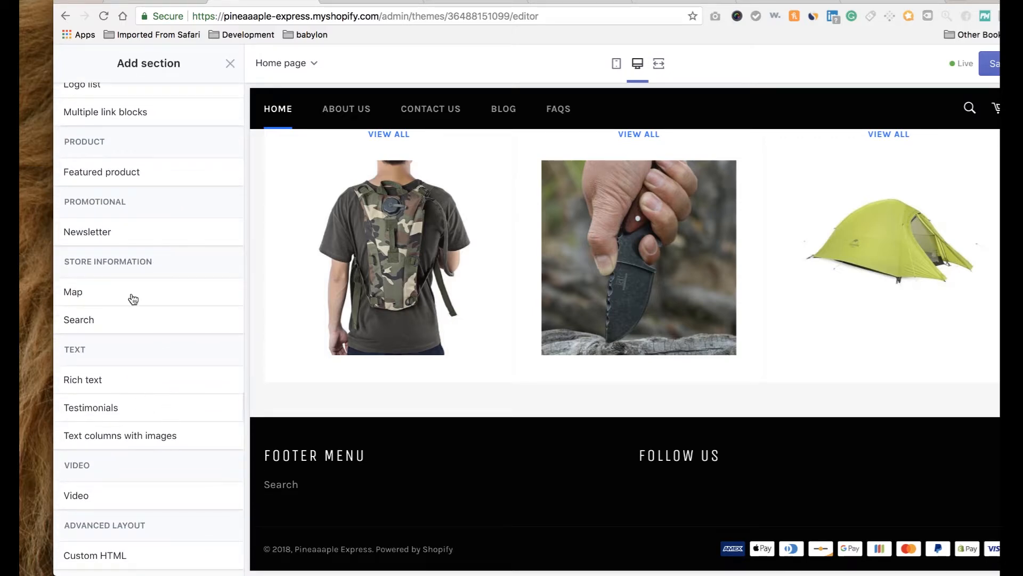
{"action": "mouse_move", "coordinate": [121, 254]}
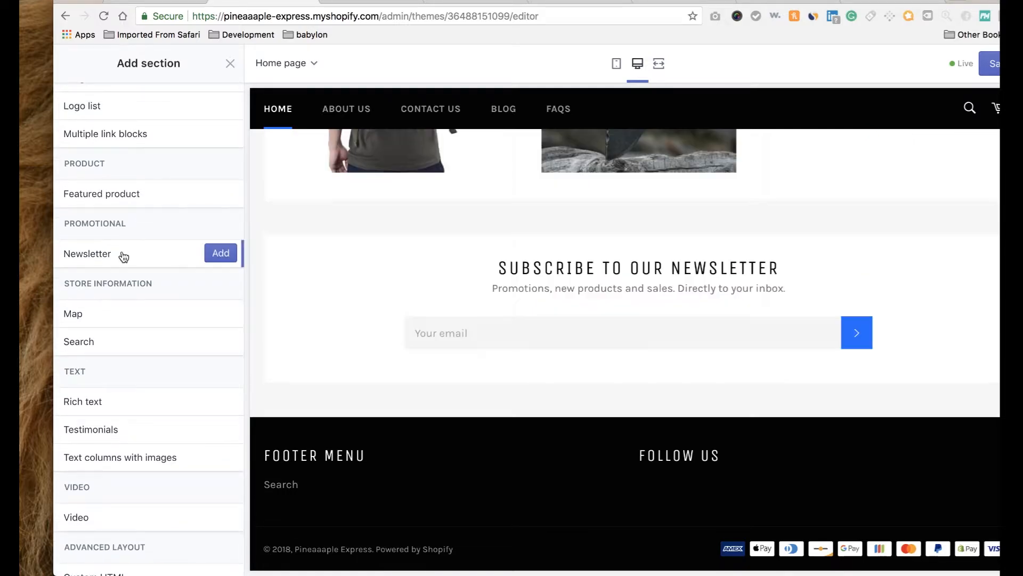
{"action": "scroll", "coordinate": [591, 296], "scroll_direction": "up", "scroll_amount": 5}
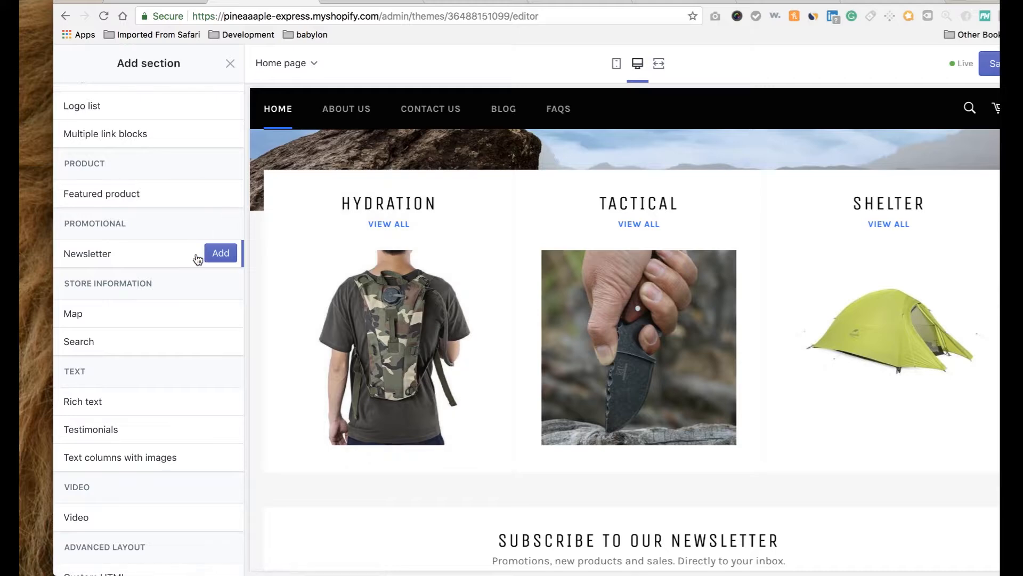
{"action": "scroll", "coordinate": [199, 257], "scroll_direction": "up", "scroll_amount": 6}
{"action": "scroll", "coordinate": [198, 260], "scroll_direction": "up", "scroll_amount": 2}
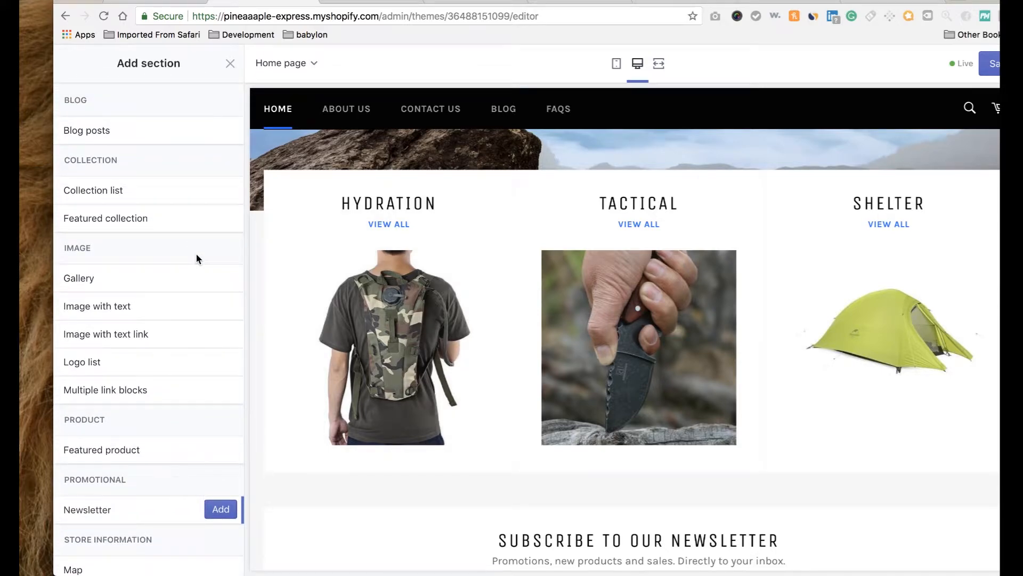
{"action": "mouse_move", "coordinate": [160, 217]}
{"action": "scroll", "coordinate": [377, 342], "scroll_direction": "down", "scroll_amount": 10}
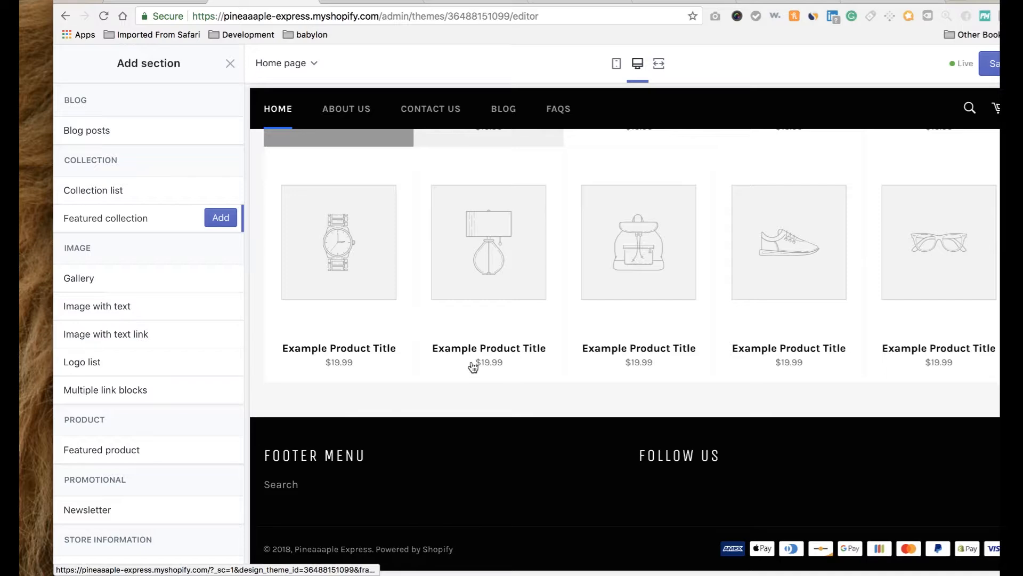
{"action": "mouse_move", "coordinate": [473, 367]}
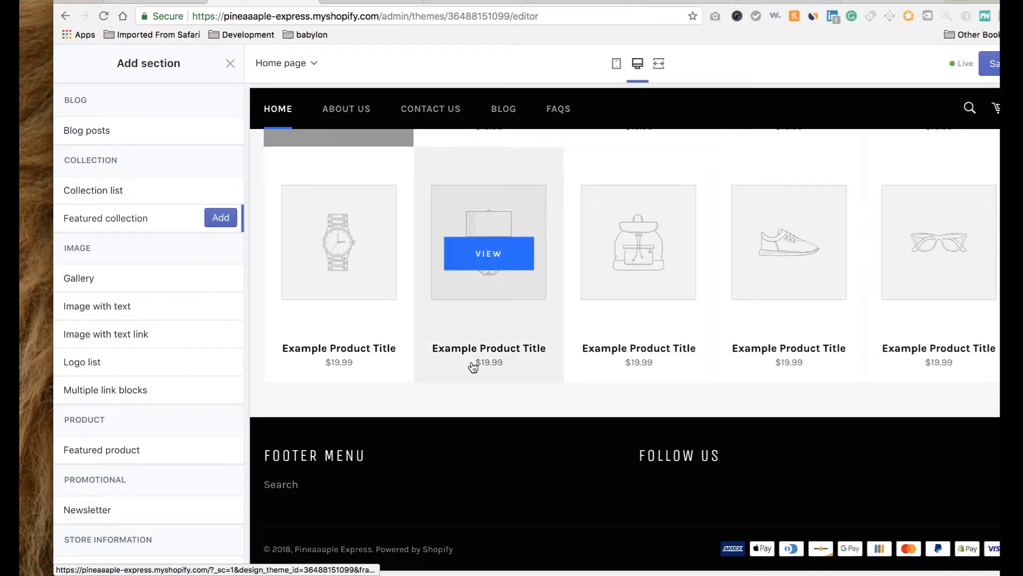
{"action": "scroll", "coordinate": [473, 367], "scroll_direction": "up", "scroll_amount": 10}
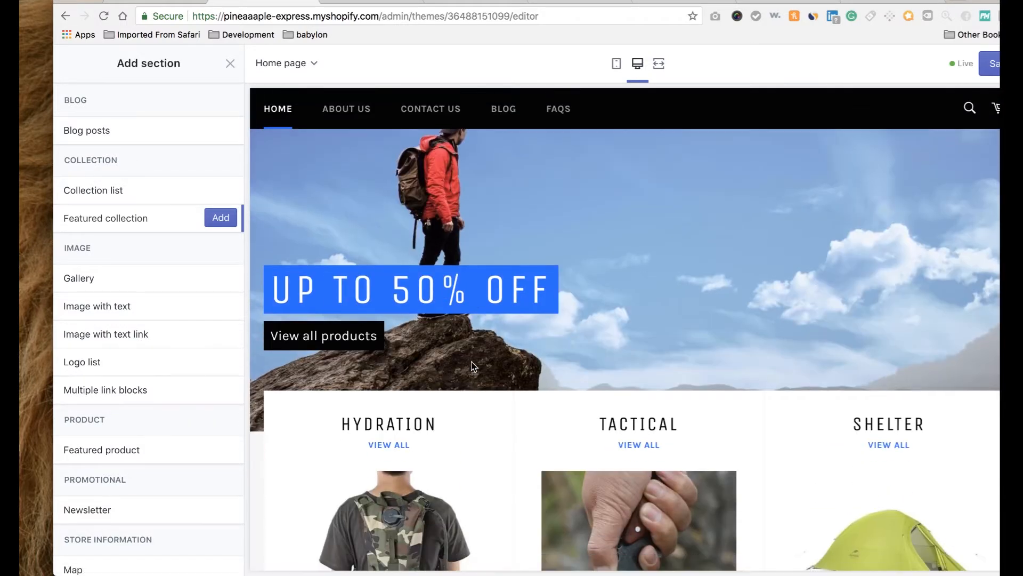
{"action": "left_click", "coordinate": [219, 217]}
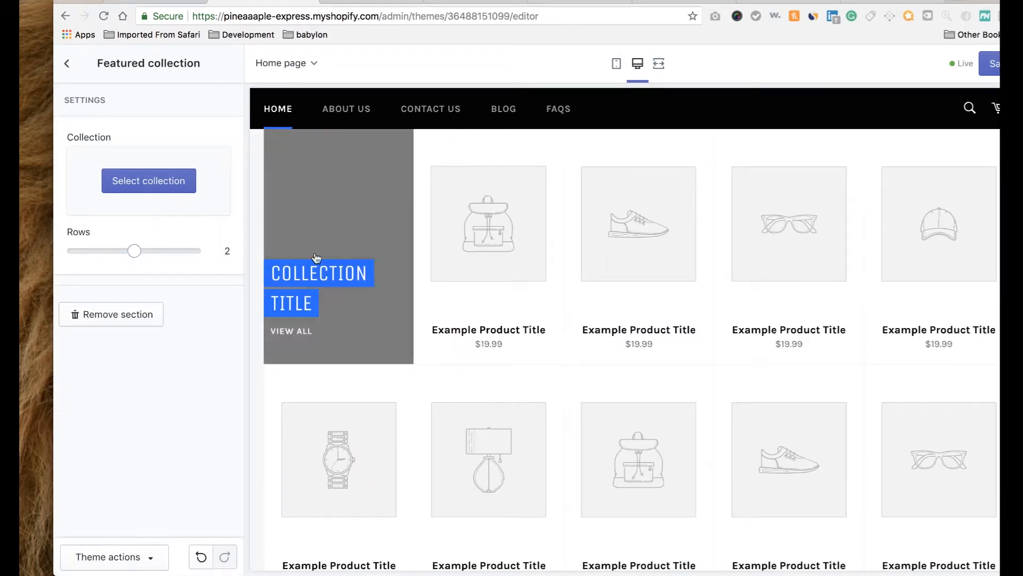
Add a Newsletter section to the homepage and save the theme.
{"action": "left_click", "coordinate": [67, 64]}
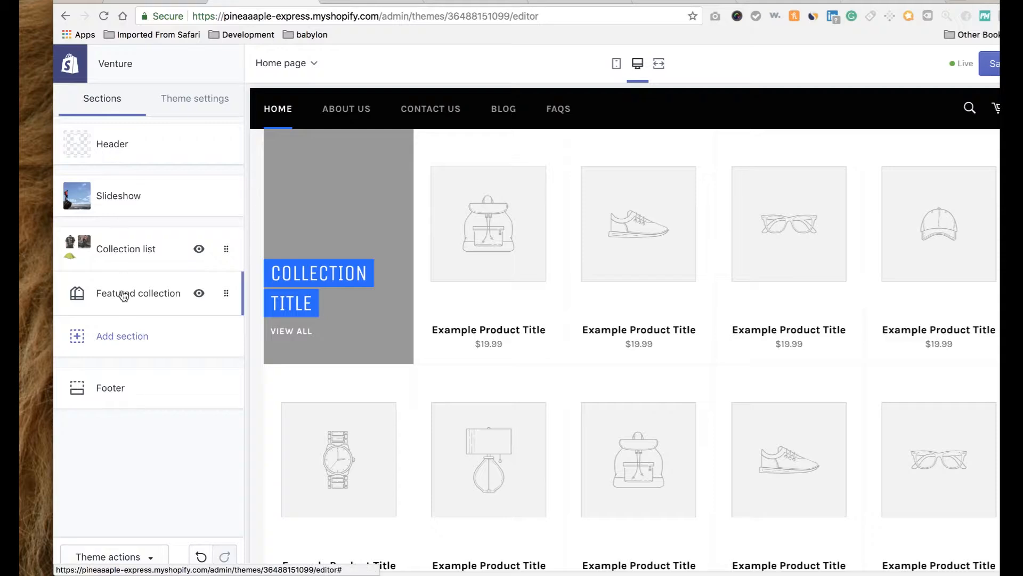
{"action": "left_click", "coordinate": [135, 342]}
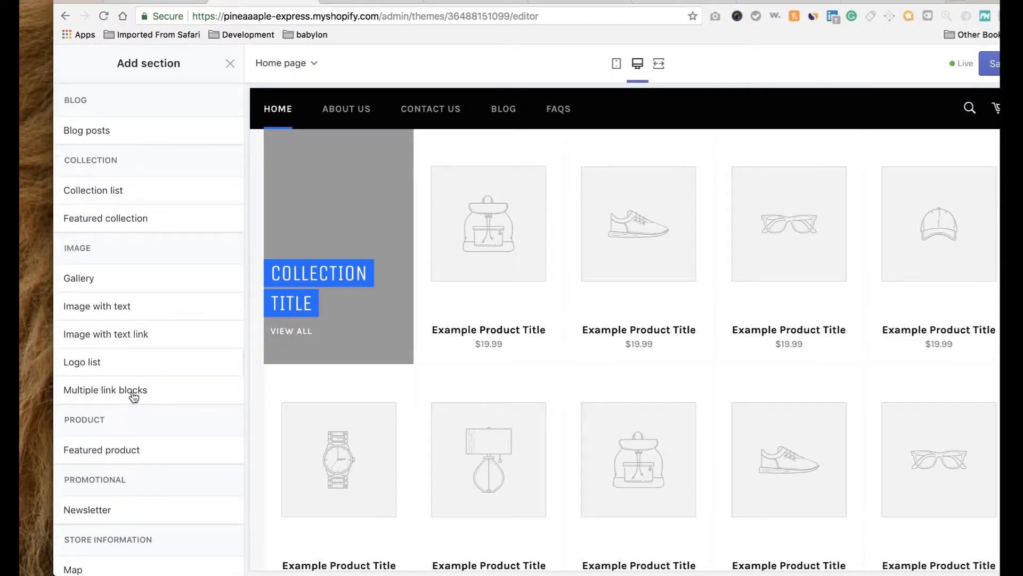
{"action": "scroll", "coordinate": [133, 430], "scroll_direction": "down", "scroll_amount": 2}
{"action": "mouse_move", "coordinate": [150, 446]}
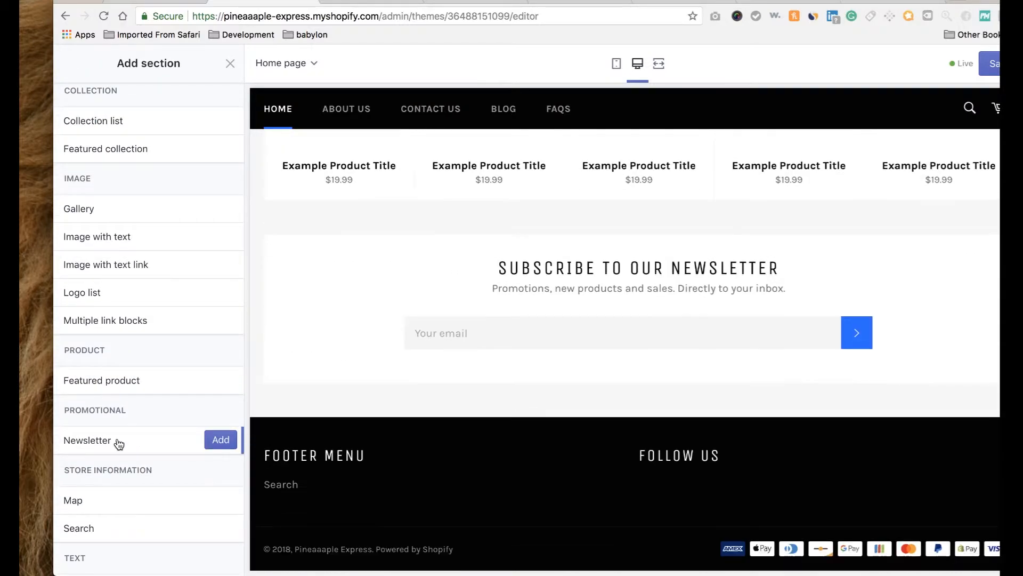
{"action": "left_click", "coordinate": [224, 445]}
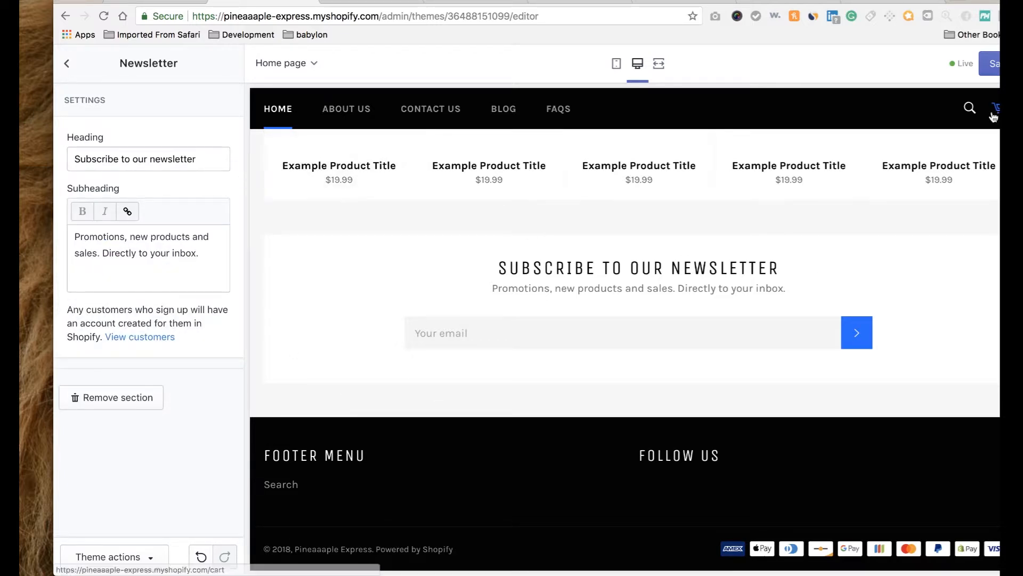
{"action": "left_click", "coordinate": [991, 75]}
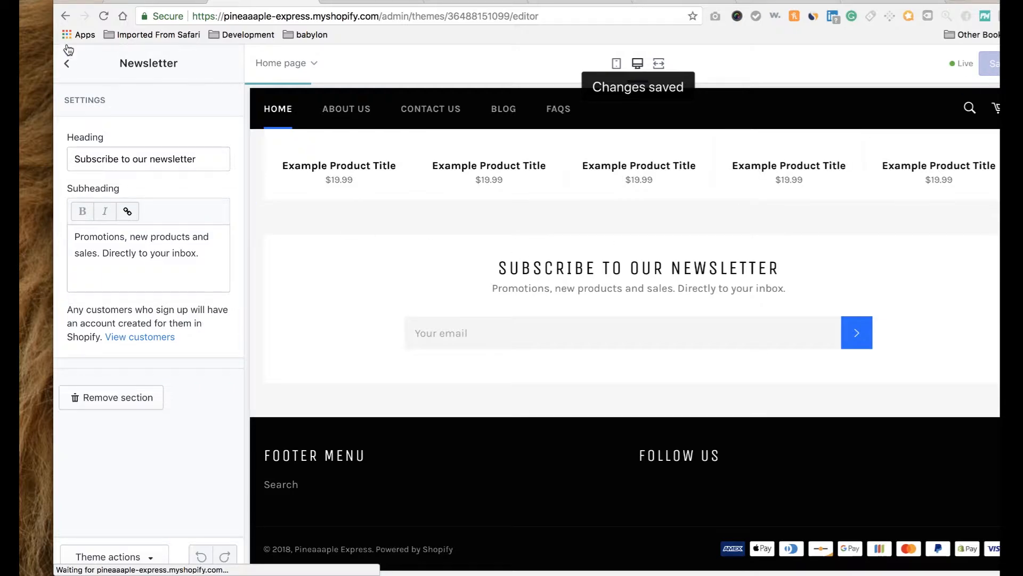
Leave the newsletter settings and scroll through the home page sections list.
{"action": "left_click", "coordinate": [66, 63]}
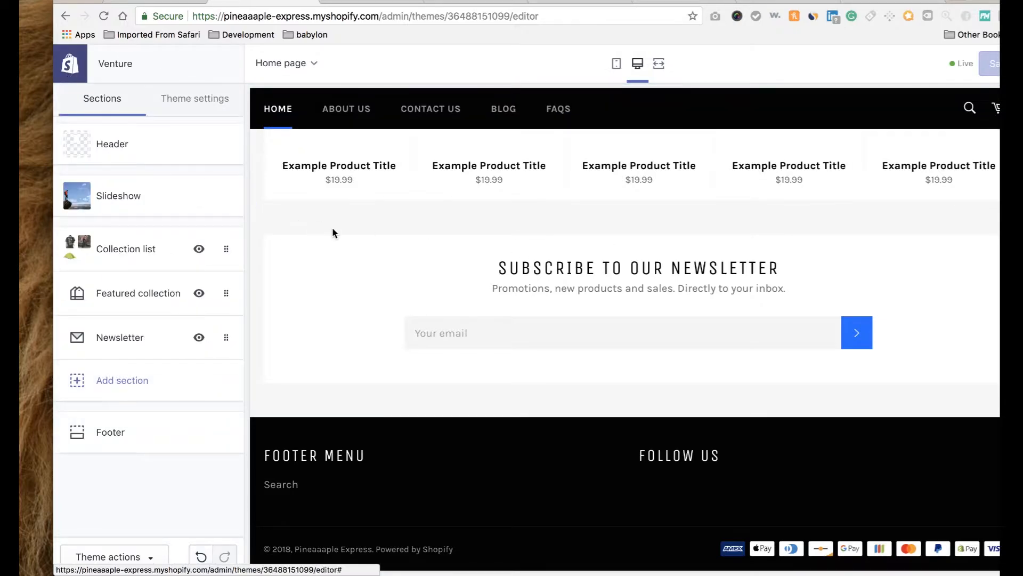
{"action": "scroll", "coordinate": [331, 230], "scroll_direction": "up", "scroll_amount": 5}
{"action": "scroll", "coordinate": [333, 232], "scroll_direction": "up", "scroll_amount": 10}
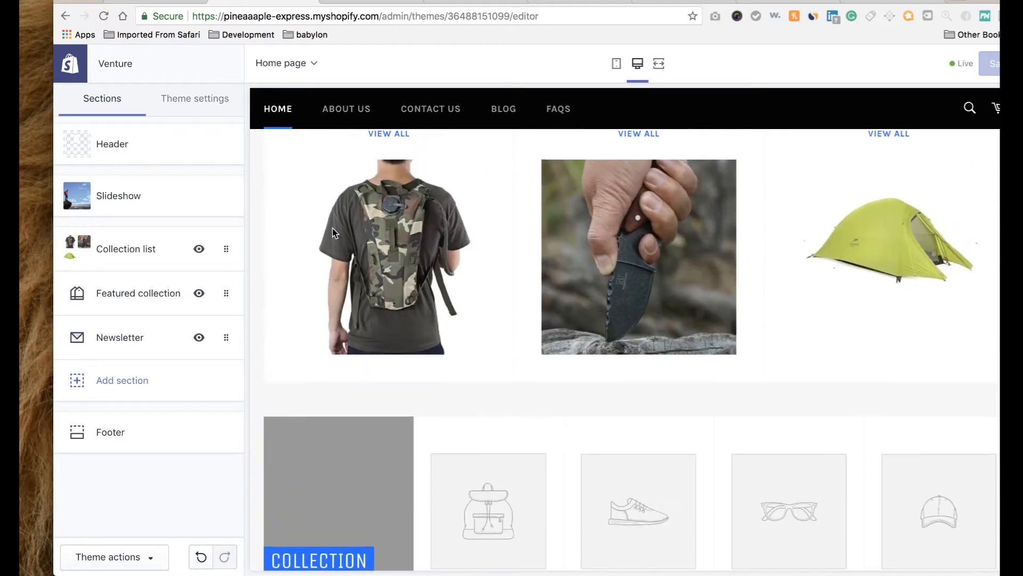
{"action": "scroll", "coordinate": [332, 229], "scroll_direction": "down", "scroll_amount": 10}
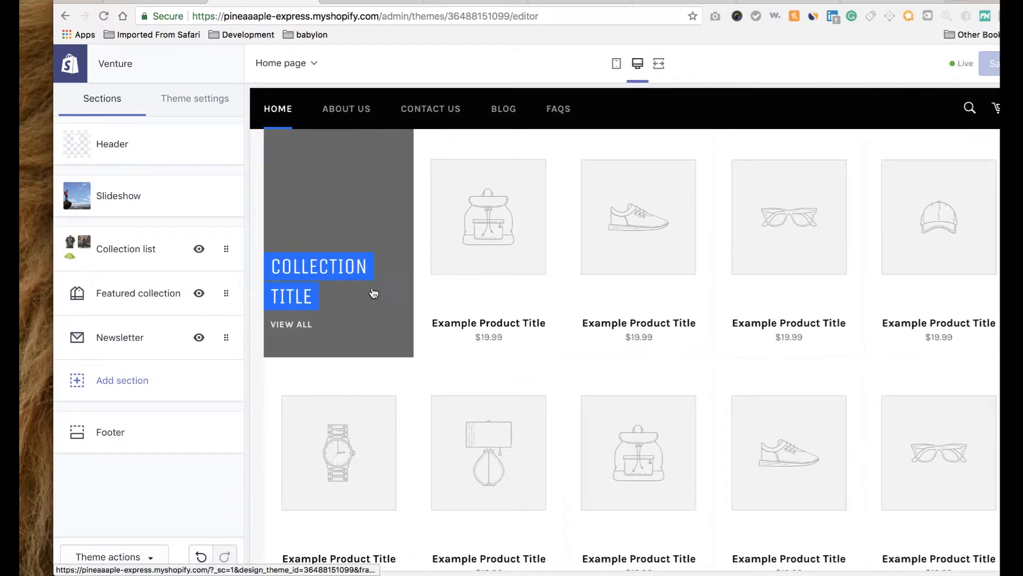
Open the Featured collection's collection picker, close it without choosing, and return to Sections.
{"action": "left_click", "coordinate": [143, 295]}
{"action": "left_click", "coordinate": [138, 187]}
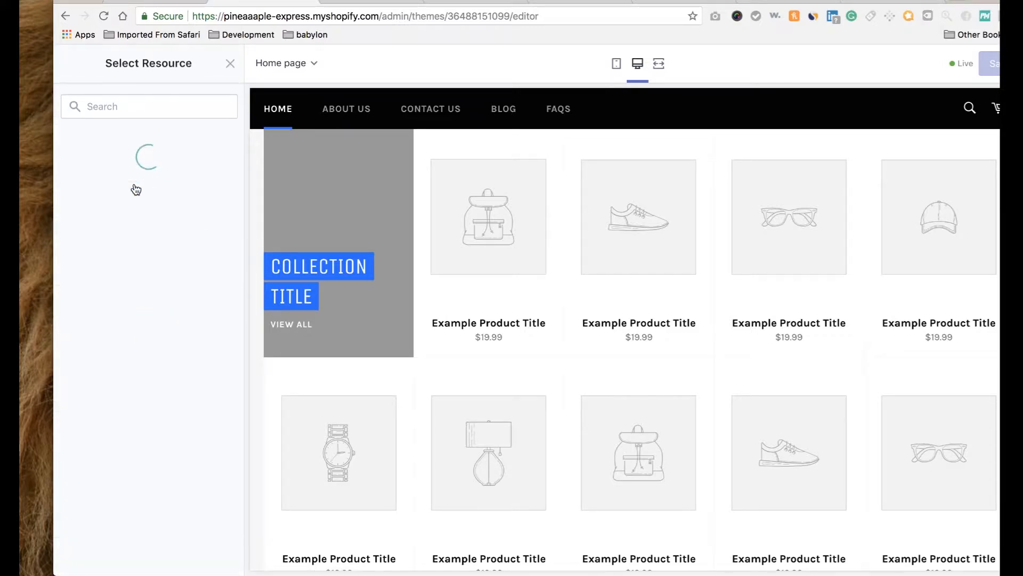
{"action": "left_click", "coordinate": [231, 63]}
{"action": "left_click", "coordinate": [62, 63]}
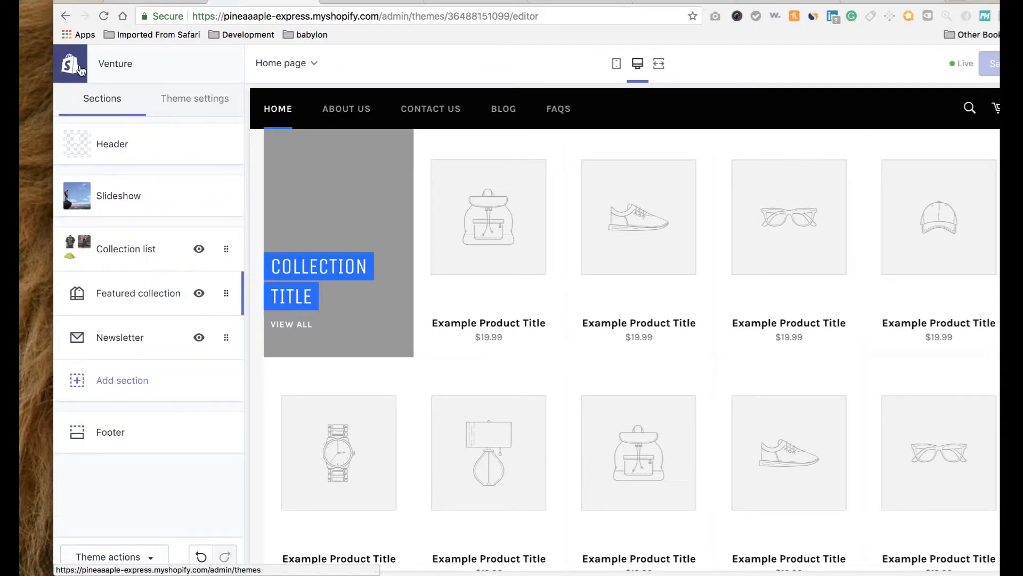
Reload the live storefront, view the still-empty Hydration collection, then go back to the admin tent product.
{"action": "left_click", "coordinate": [80, 69]}
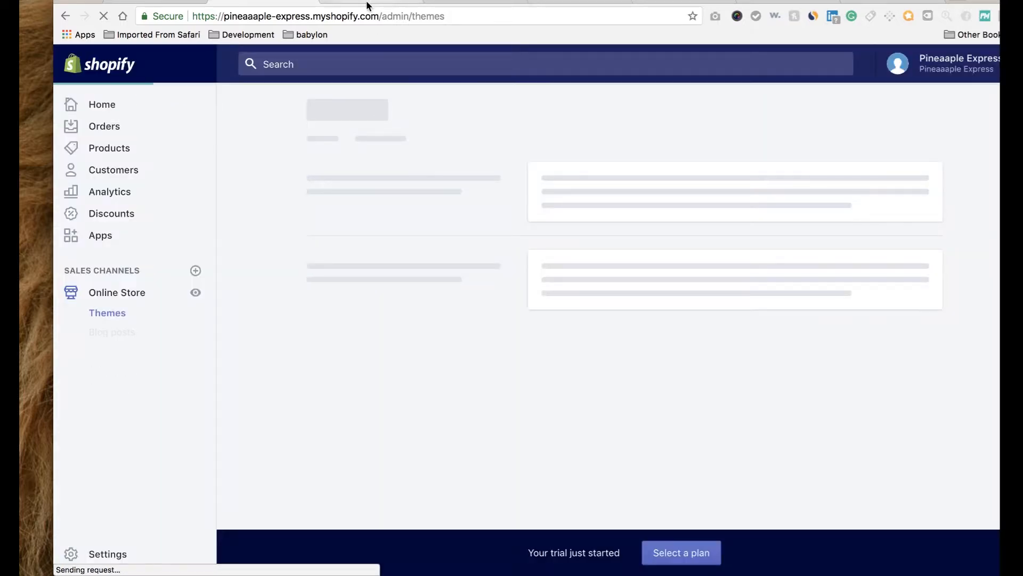
{"action": "left_click", "coordinate": [369, 3]}
{"action": "left_click", "coordinate": [102, 18]}
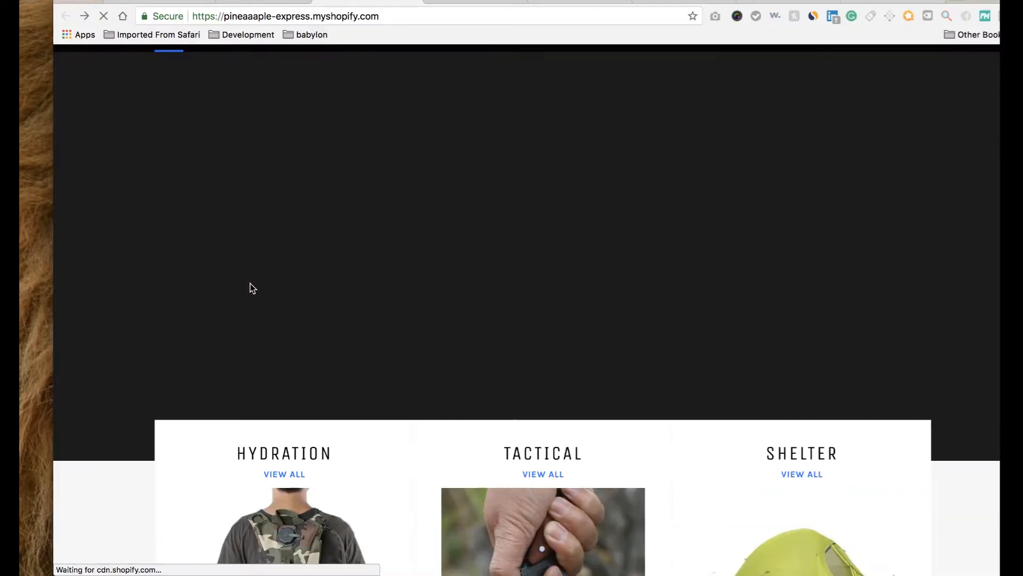
{"action": "scroll", "coordinate": [250, 284], "scroll_direction": "down", "scroll_amount": 6}
{"action": "scroll", "coordinate": [251, 288], "scroll_direction": "down", "scroll_amount": 1}
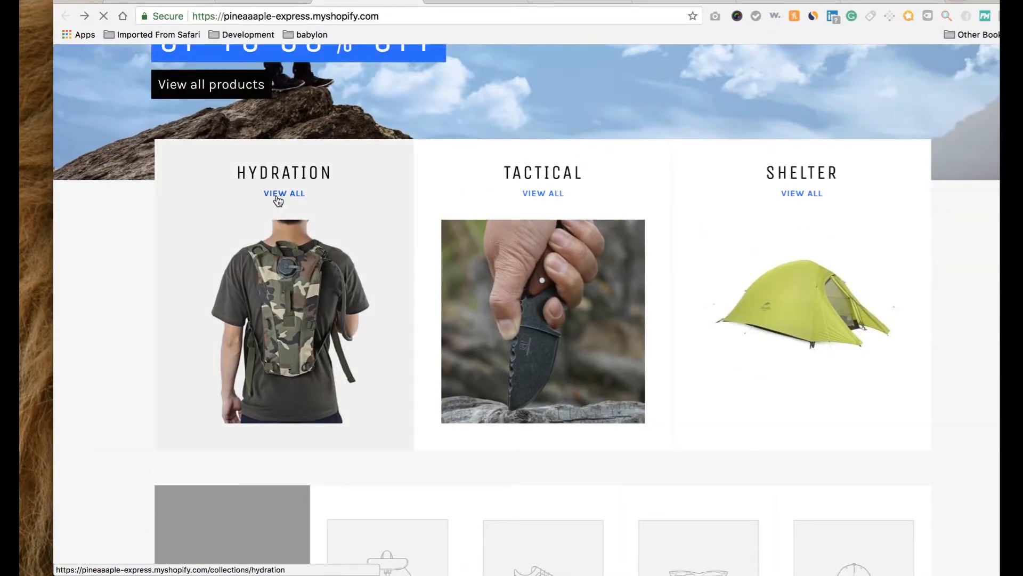
{"action": "left_click", "coordinate": [277, 199]}
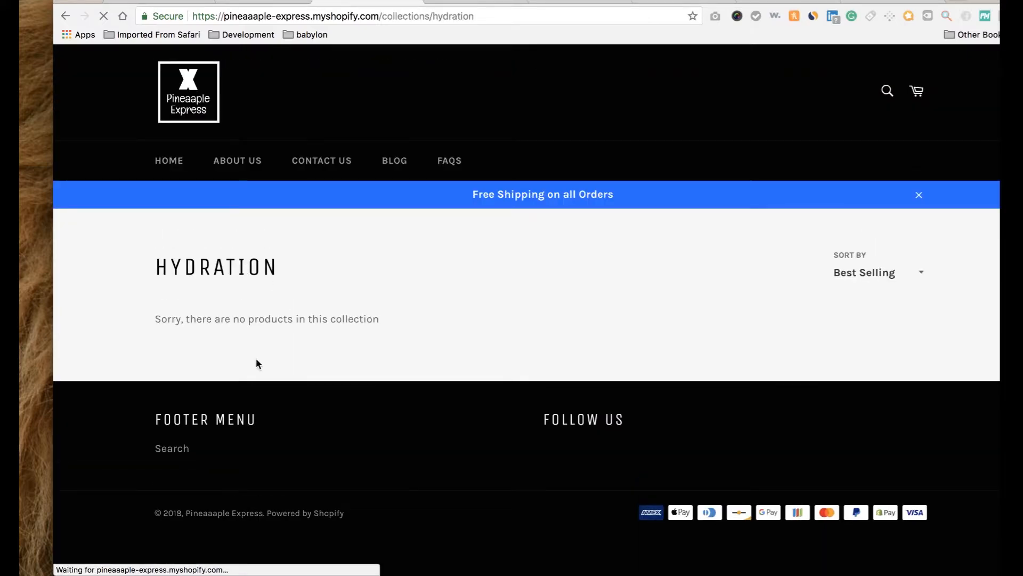
{"action": "left_click", "coordinate": [177, 1]}
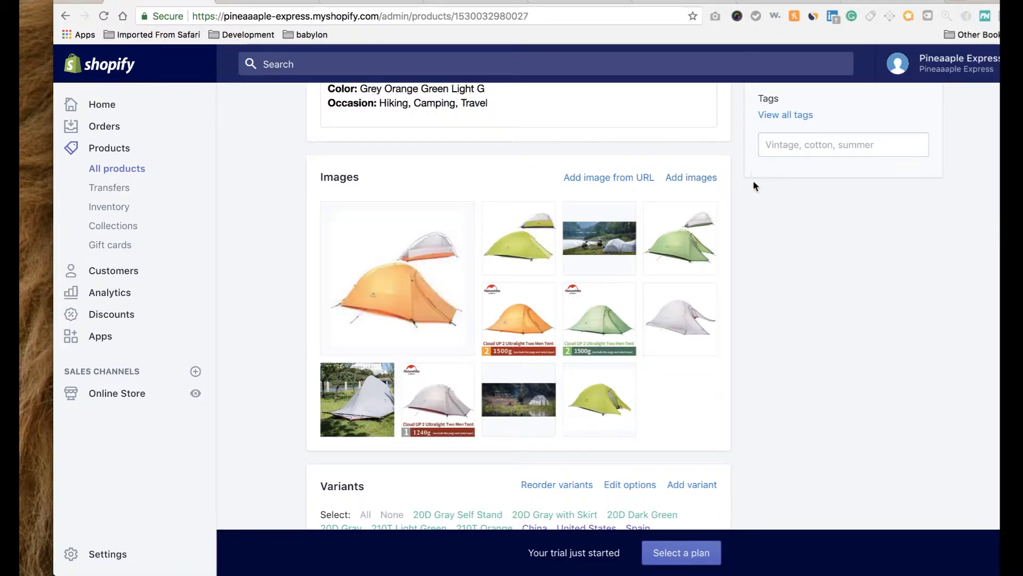
Tag the 3L Tactical Kamp Hydration Backpack with 'hydration' and save it.
{"action": "scroll", "coordinate": [858, 245], "scroll_direction": "up", "scroll_amount": 10}
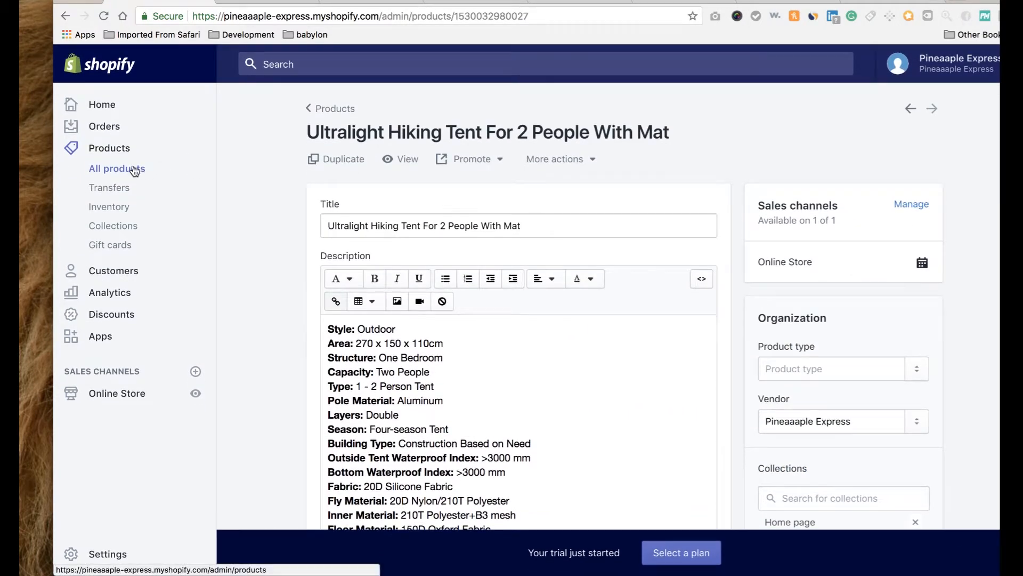
{"action": "left_click", "coordinate": [134, 170]}
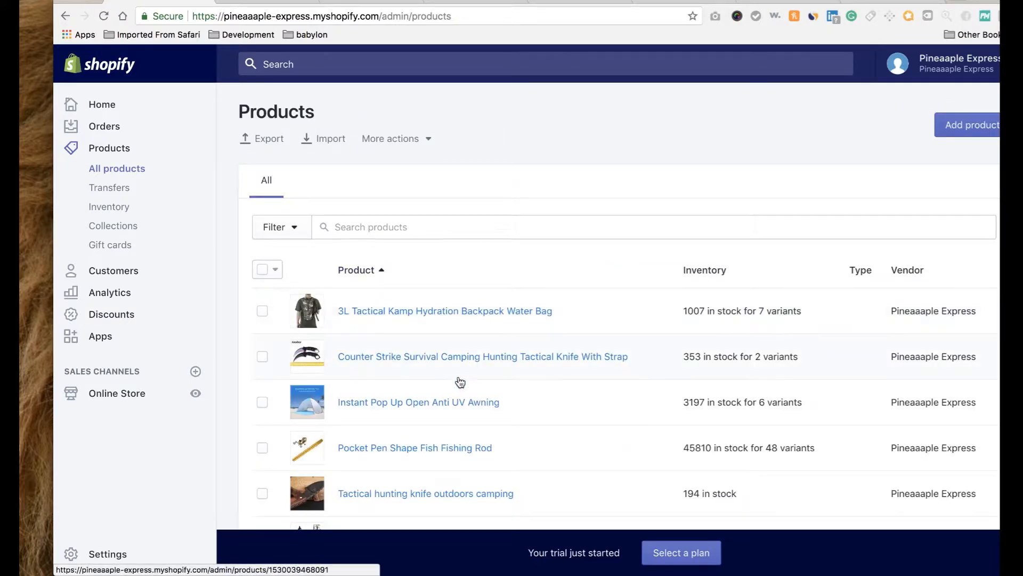
{"action": "scroll", "coordinate": [460, 382], "scroll_direction": "down", "scroll_amount": 5}
{"action": "scroll", "coordinate": [459, 382], "scroll_direction": "up", "scroll_amount": 3}
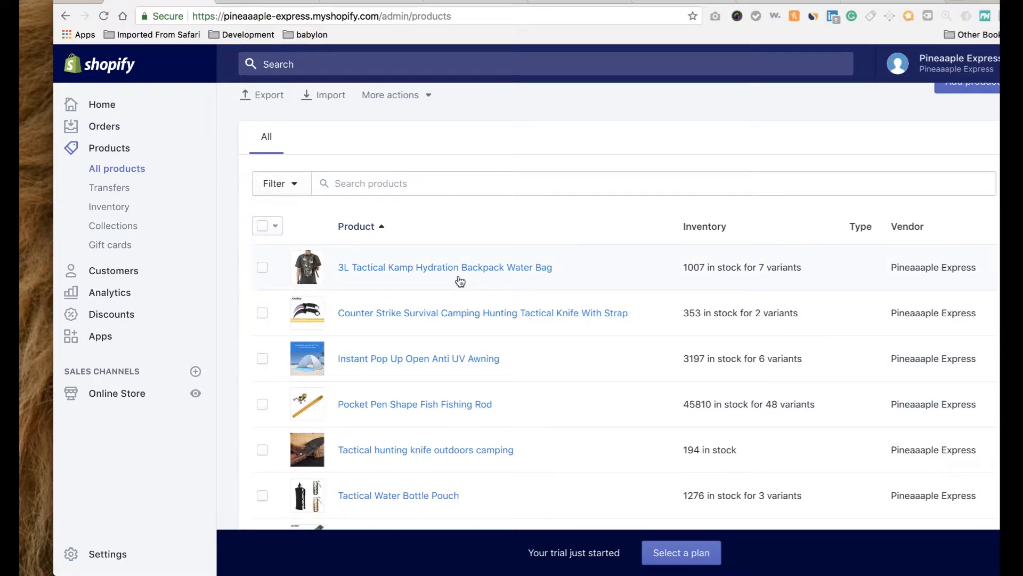
{"action": "left_click", "coordinate": [389, 269]}
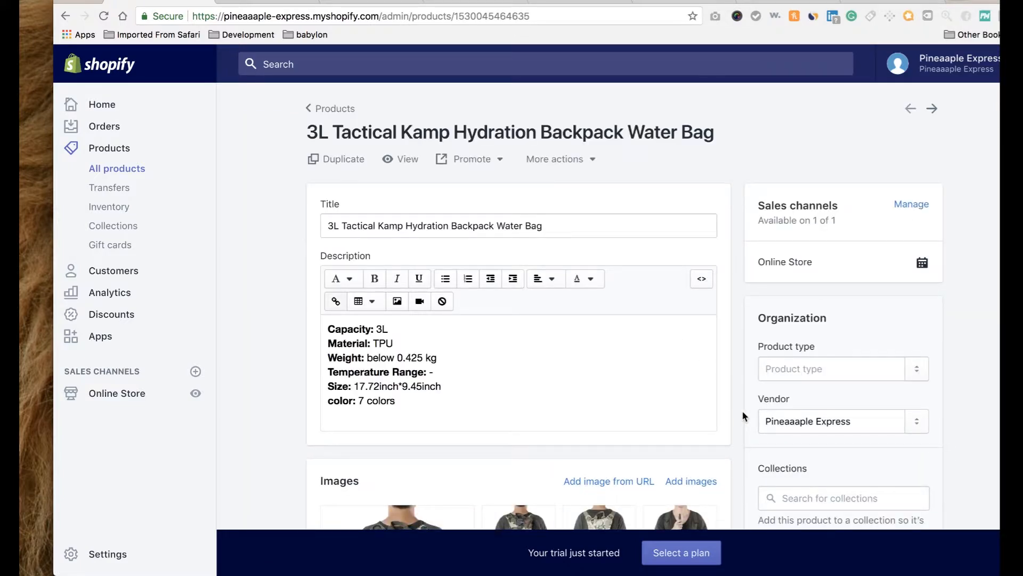
{"action": "scroll", "coordinate": [742, 410], "scroll_direction": "down", "scroll_amount": 5}
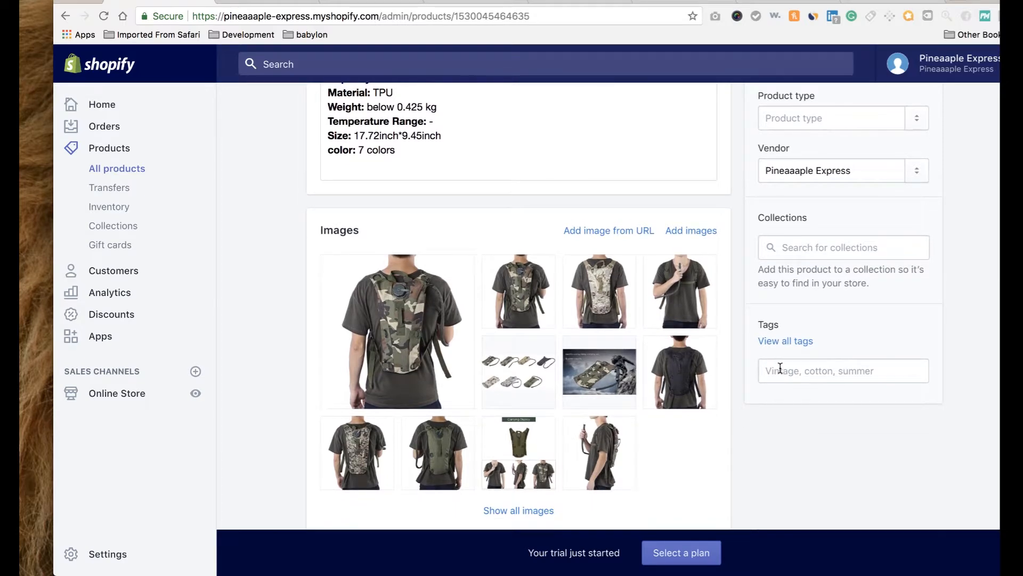
{"action": "left_click", "coordinate": [772, 369]}
{"action": "type", "text": "hyr"}
{"action": "key", "text": "BackSpace"}
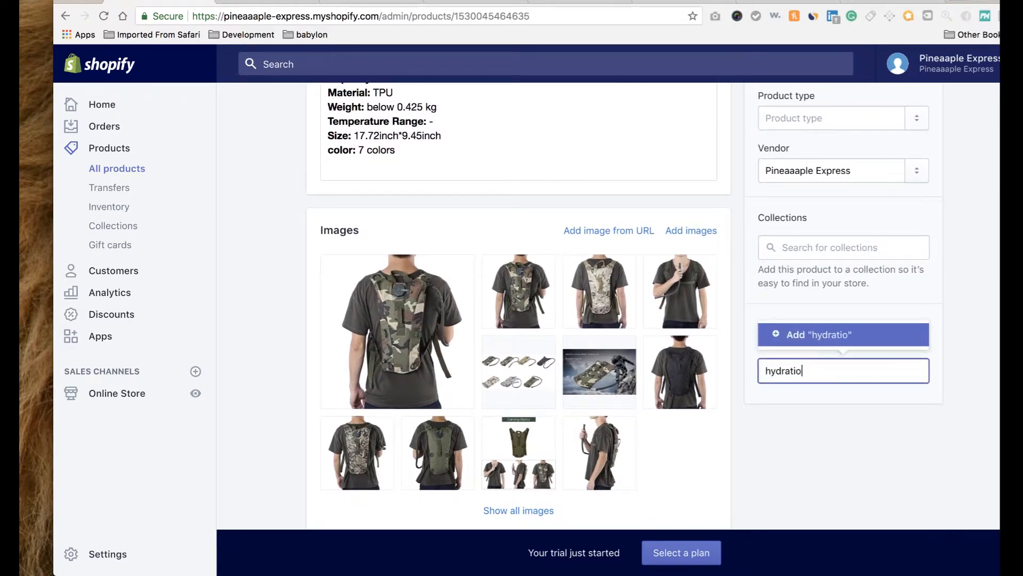
{"action": "left_click", "coordinate": [813, 341]}
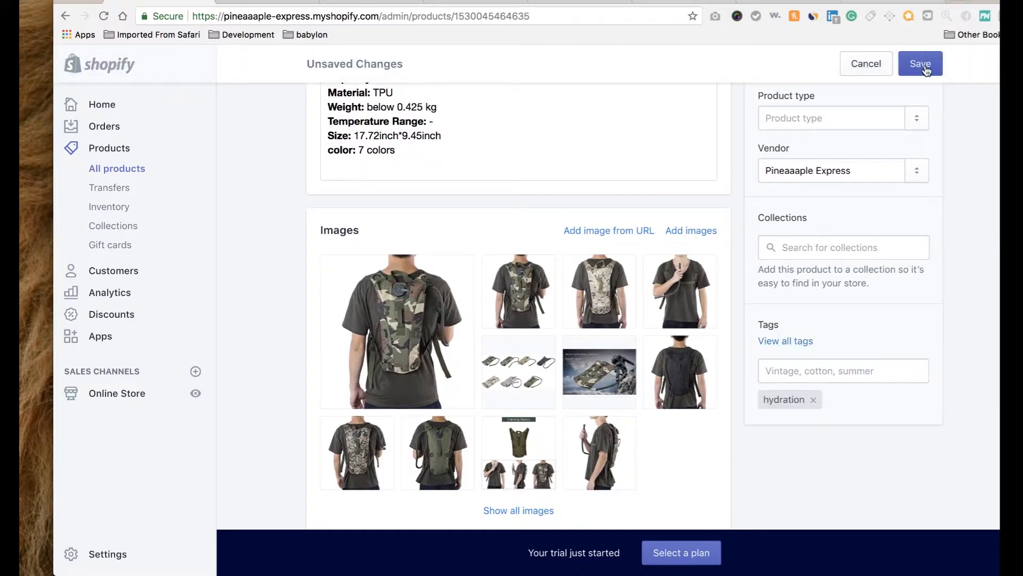
{"action": "left_click", "coordinate": [925, 65]}
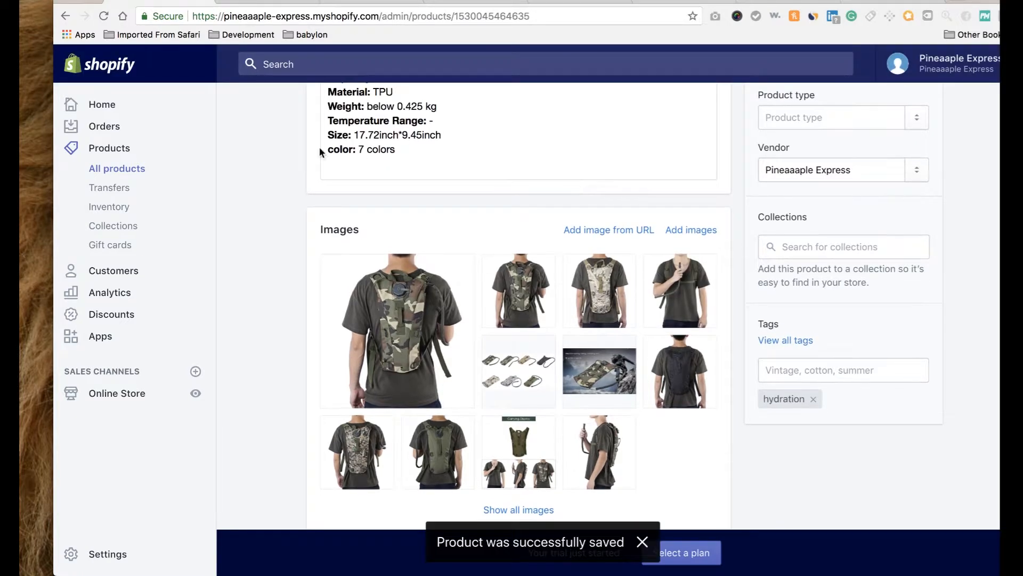
Tag the Tactical Water Bottle Pouch with 'hydration', save, and return to All products.
{"action": "left_click", "coordinate": [141, 169]}
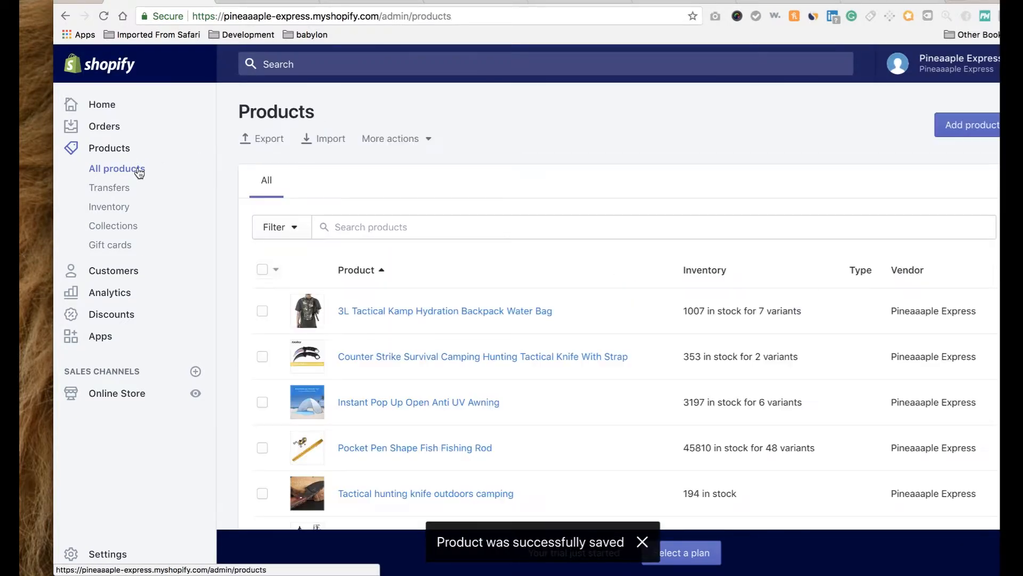
{"action": "scroll", "coordinate": [373, 411], "scroll_direction": "down", "scroll_amount": 5}
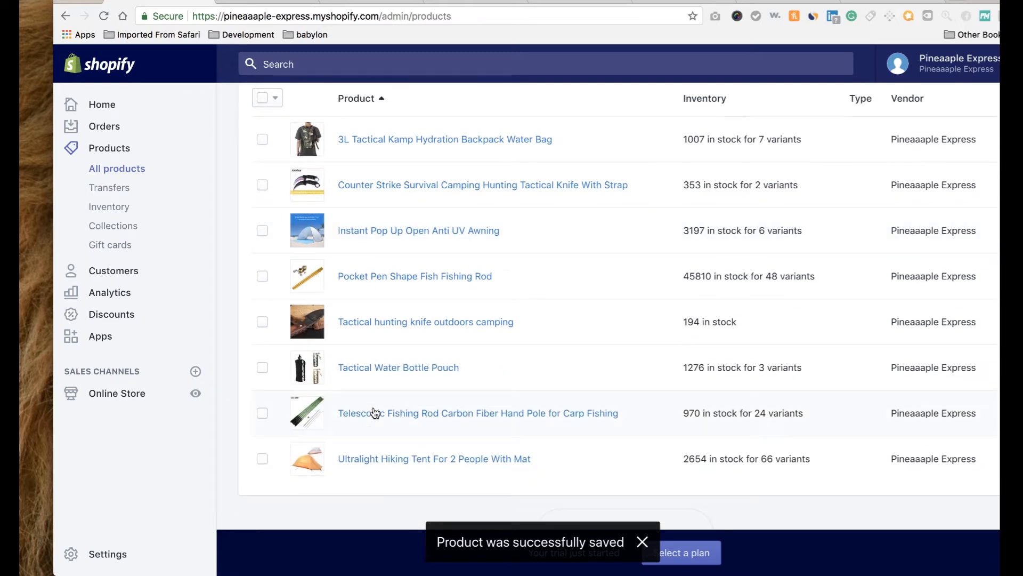
{"action": "left_click", "coordinate": [401, 377]}
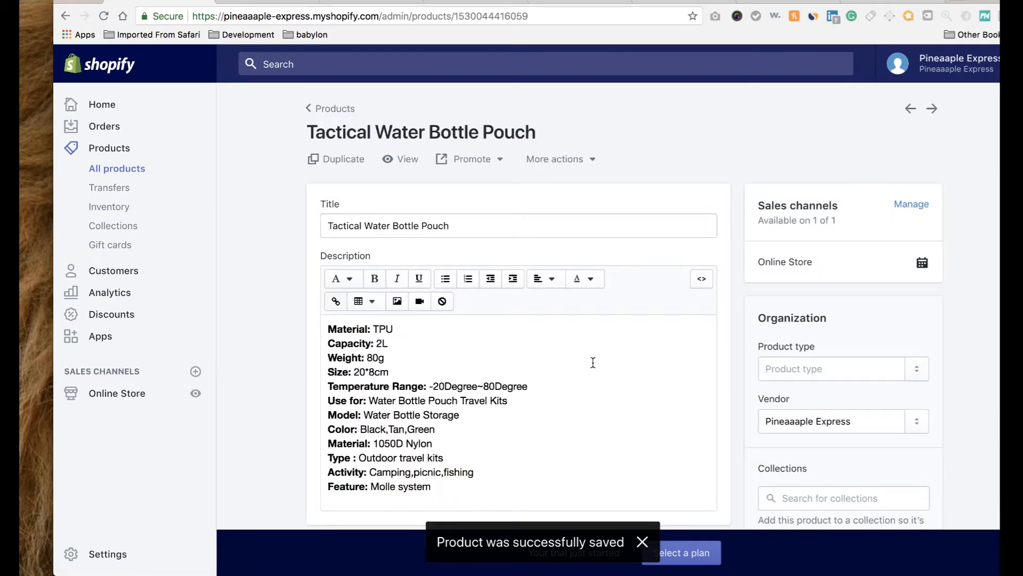
{"action": "scroll", "coordinate": [744, 397], "scroll_direction": "down", "scroll_amount": 3}
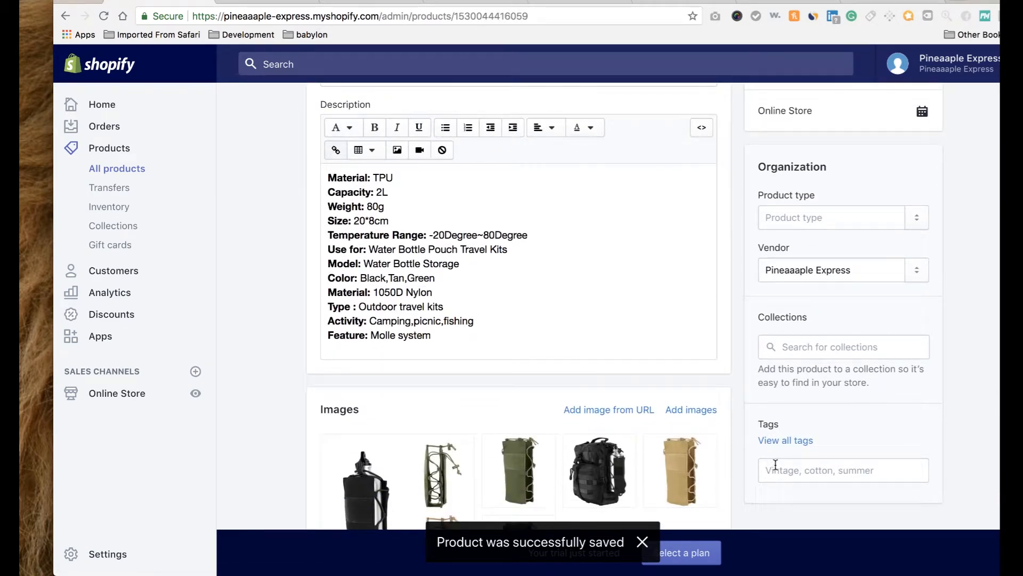
{"action": "left_click", "coordinate": [775, 465]}
{"action": "type", "text": "h"}
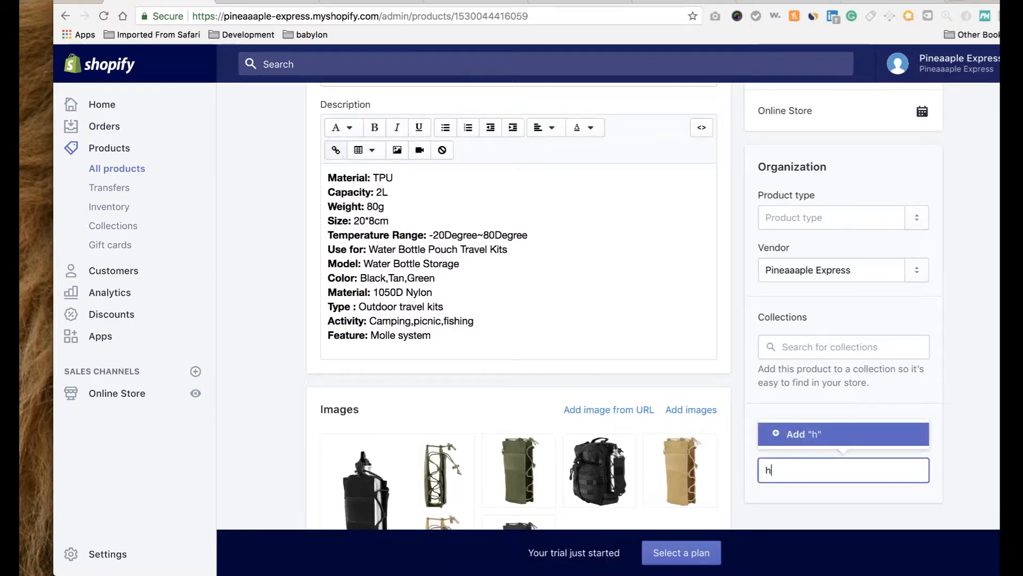
{"action": "type", "text": "ydration"}
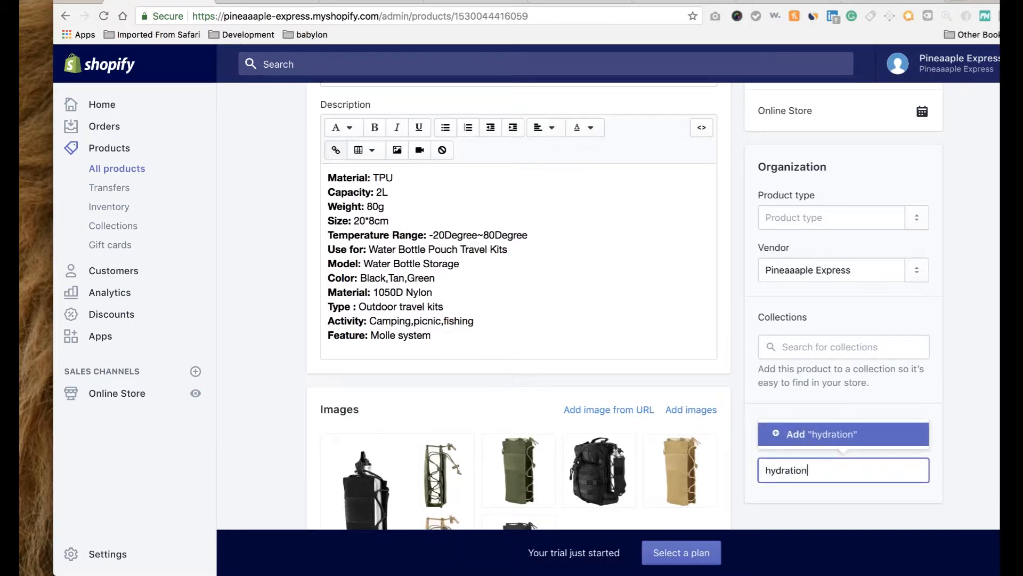
{"action": "left_click", "coordinate": [835, 445]}
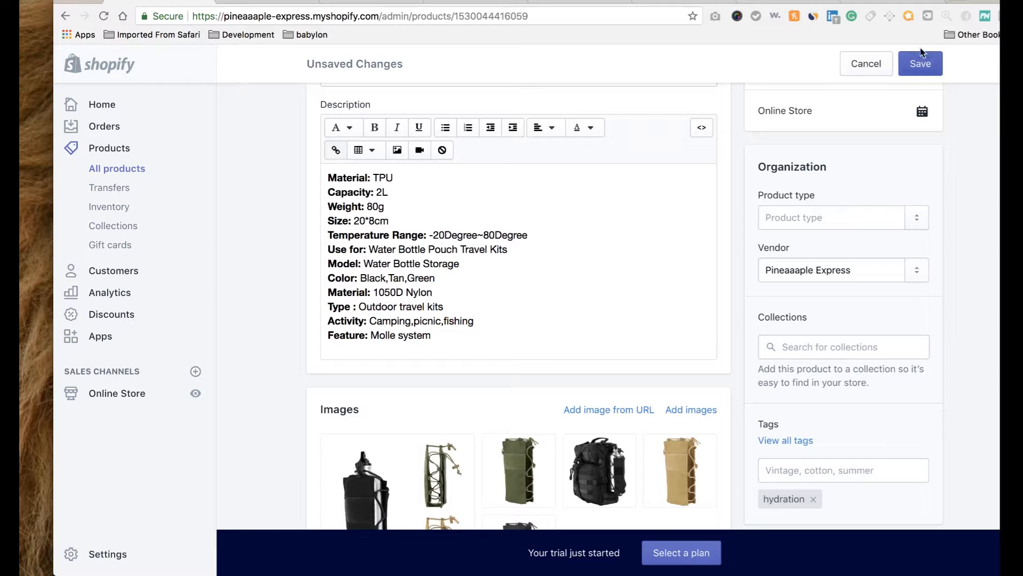
{"action": "left_click", "coordinate": [922, 71]}
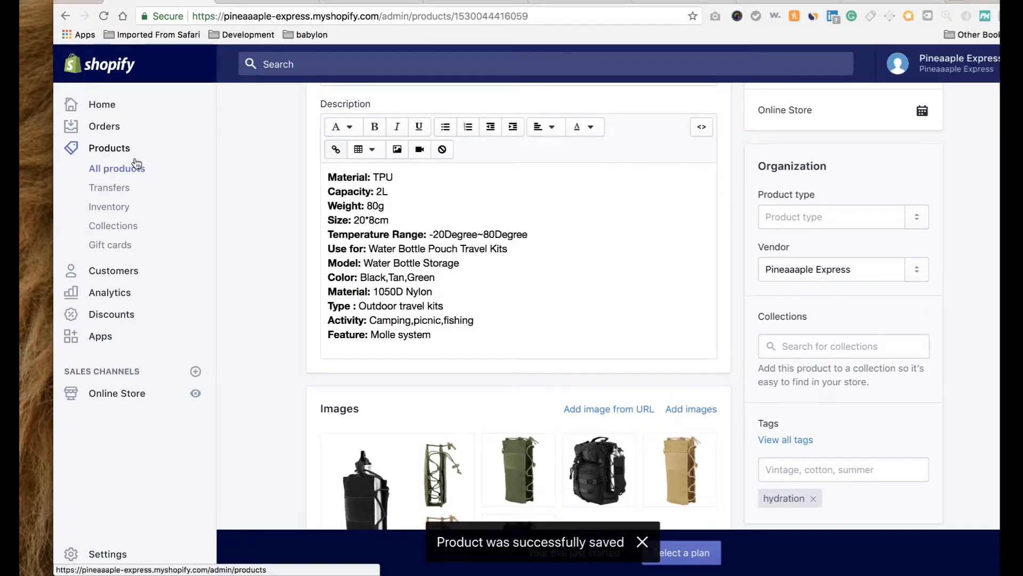
{"action": "left_click", "coordinate": [119, 173]}
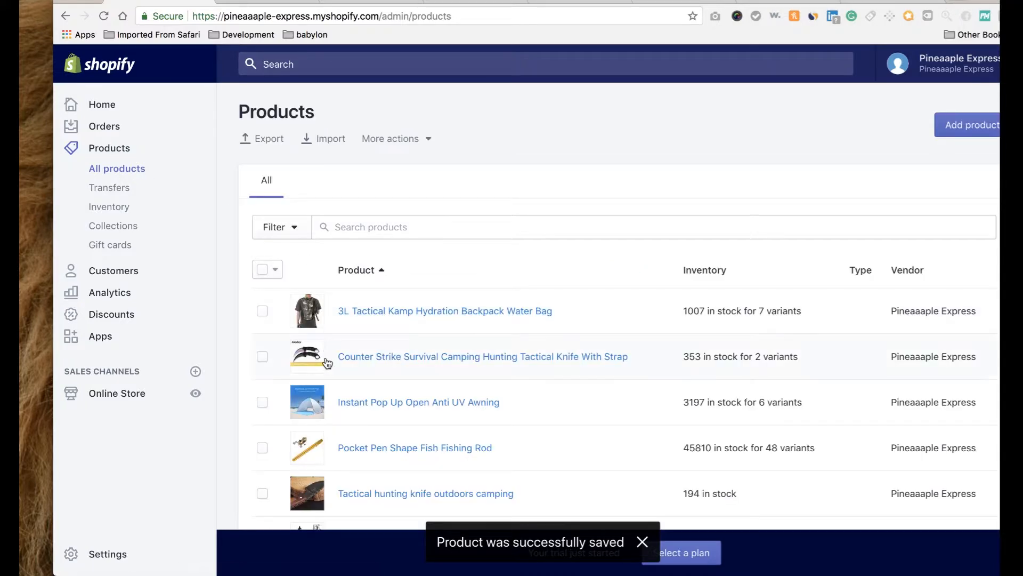
Tag the Counter Strike knife 'tactical' and save it.
{"action": "scroll", "coordinate": [326, 362], "scroll_direction": "down", "scroll_amount": 2}
{"action": "left_click", "coordinate": [393, 243]}
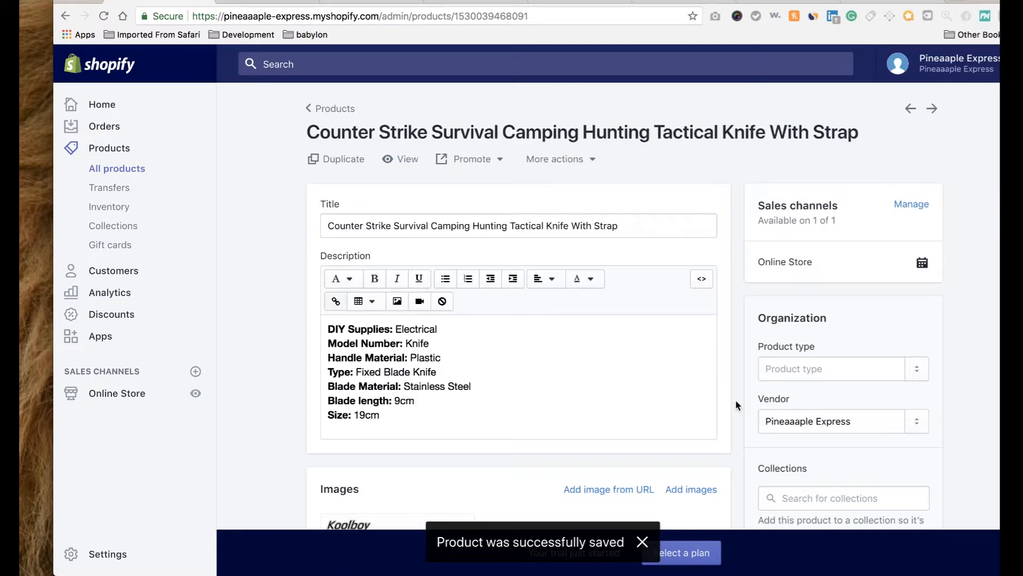
{"action": "scroll", "coordinate": [735, 402], "scroll_direction": "down", "scroll_amount": 4}
{"action": "left_click", "coordinate": [780, 414]}
{"action": "type", "text": "ta"}
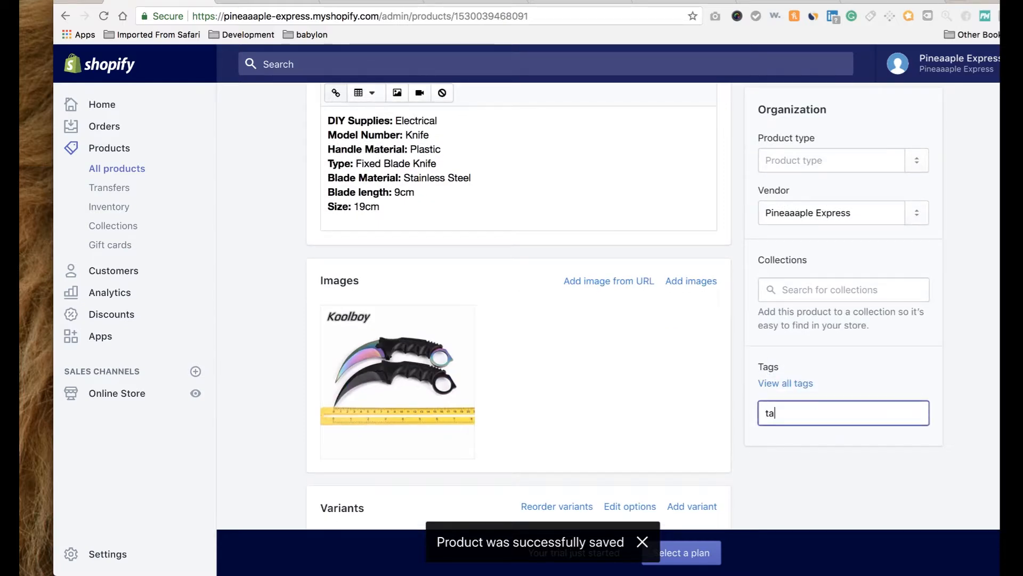
{"action": "type", "text": "ctical"}
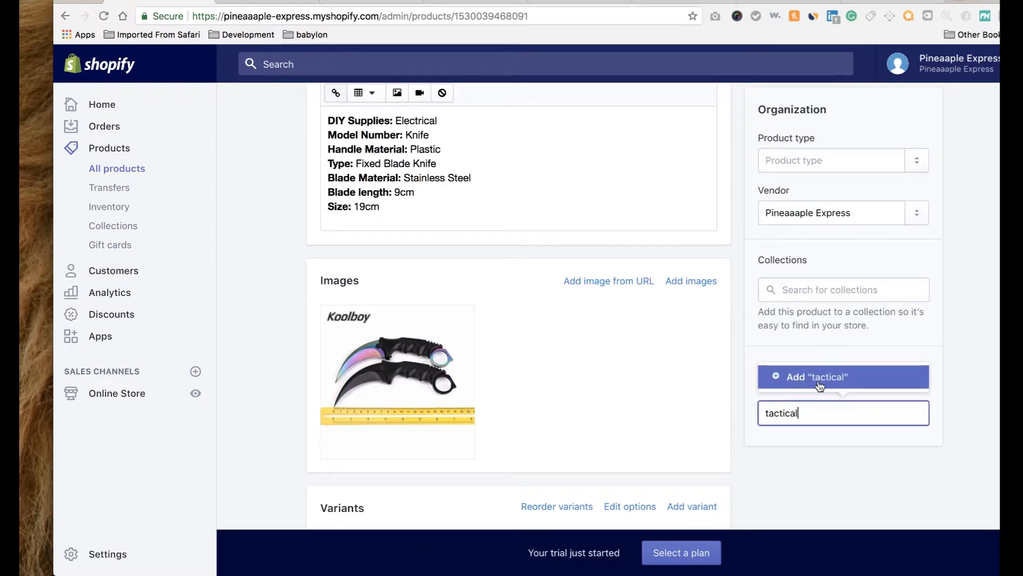
{"action": "left_click", "coordinate": [819, 379]}
{"action": "left_click", "coordinate": [924, 67]}
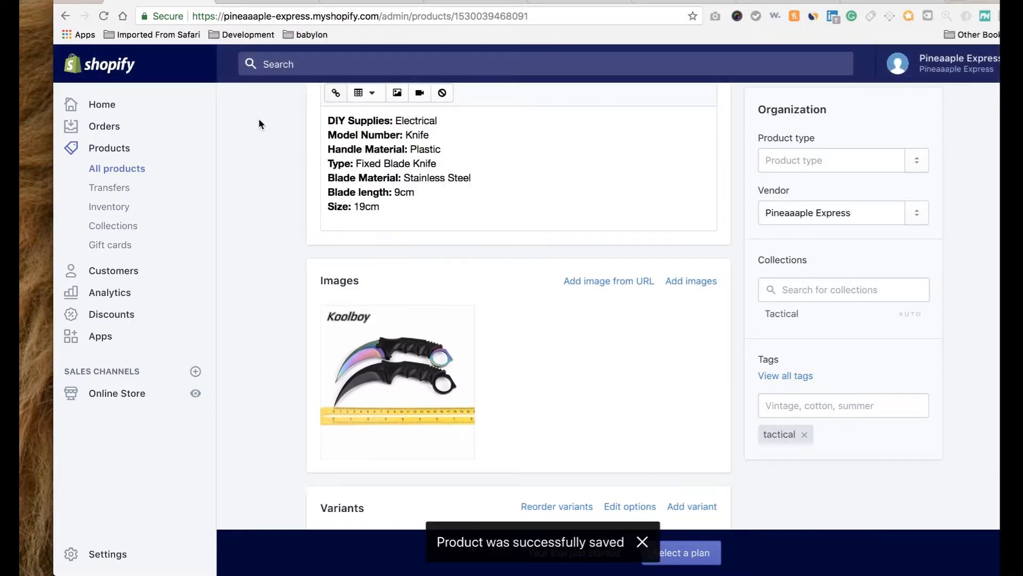
{"action": "left_click", "coordinate": [123, 170]}
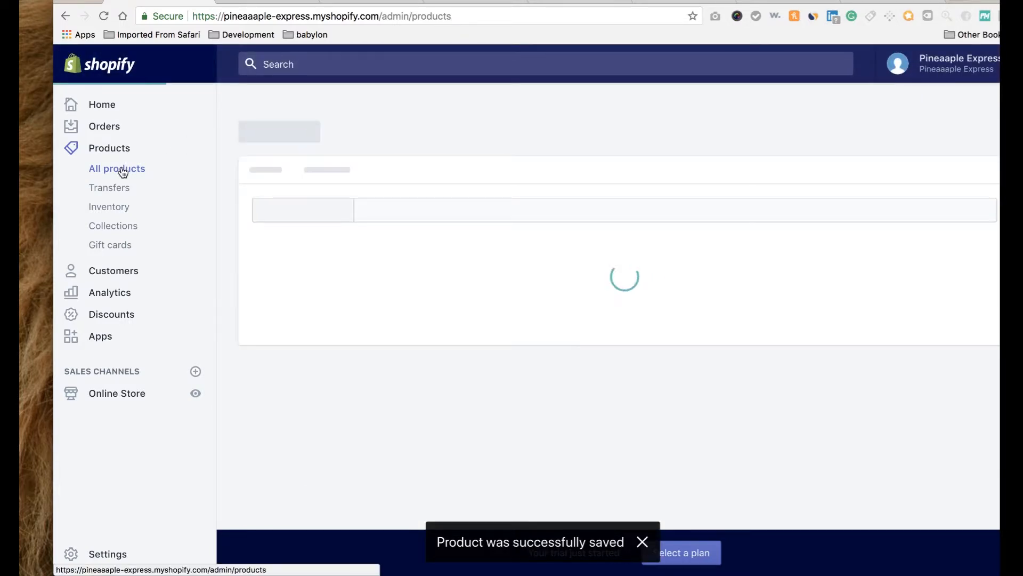
Tag the Instant Pop Up Open Anti UV Awning 'shelter', save, and return to All products.
{"action": "scroll", "coordinate": [382, 292], "scroll_direction": "down", "scroll_amount": 3}
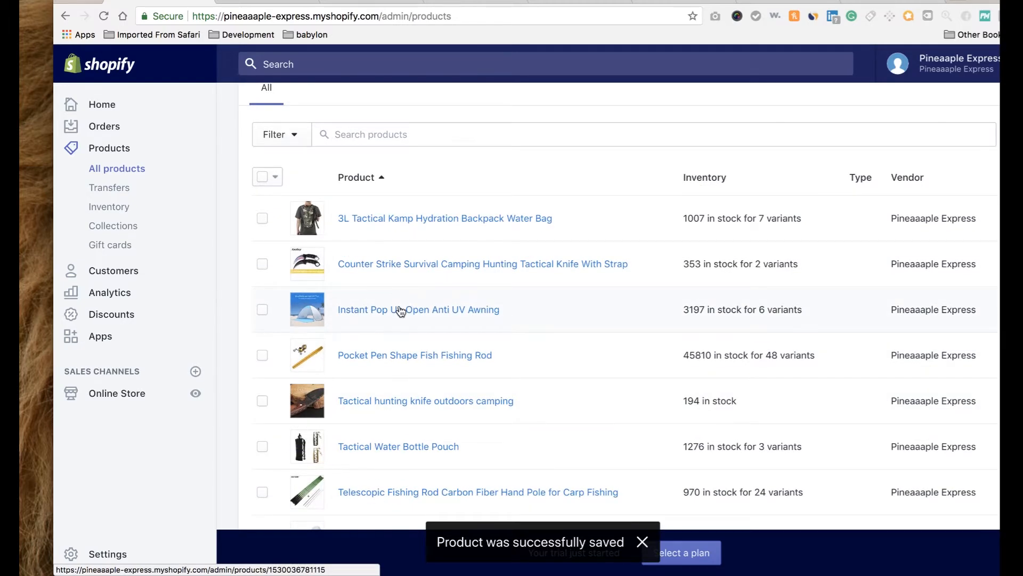
{"action": "left_click", "coordinate": [400, 309]}
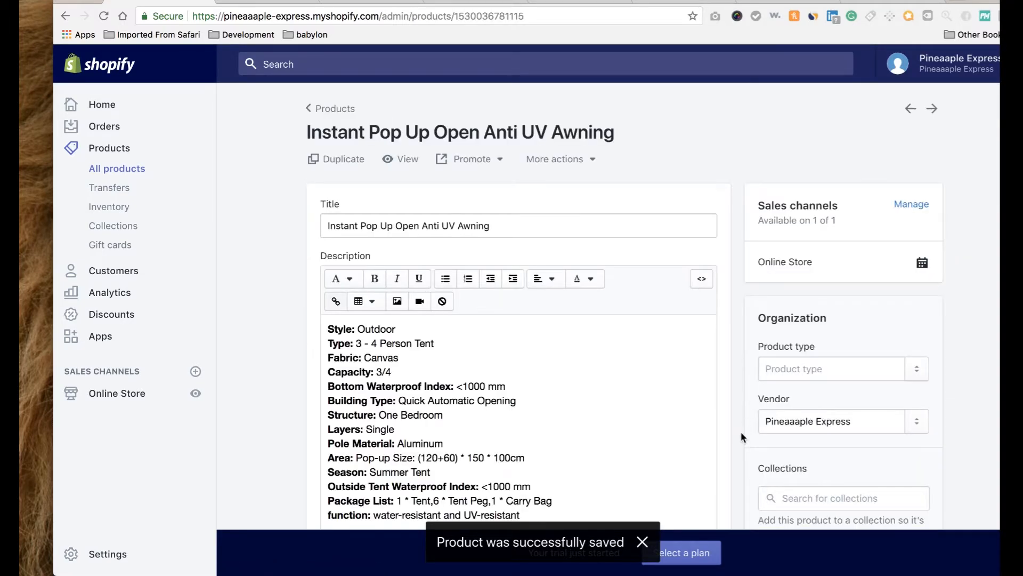
{"action": "scroll", "coordinate": [740, 434], "scroll_direction": "down", "scroll_amount": 3}
{"action": "left_click", "coordinate": [799, 467]}
{"action": "type", "text": "shelter"}
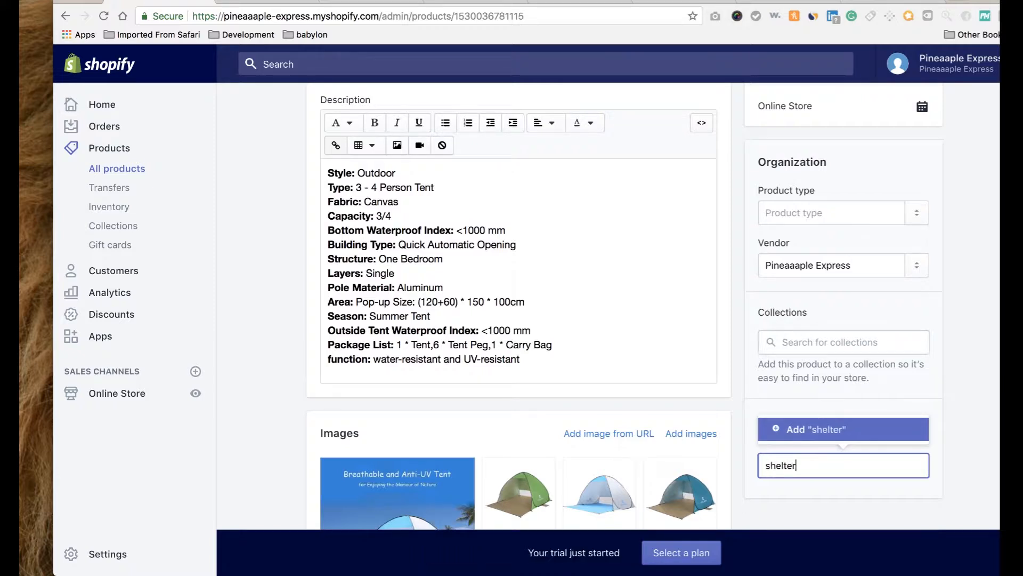
{"action": "left_click", "coordinate": [837, 436]}
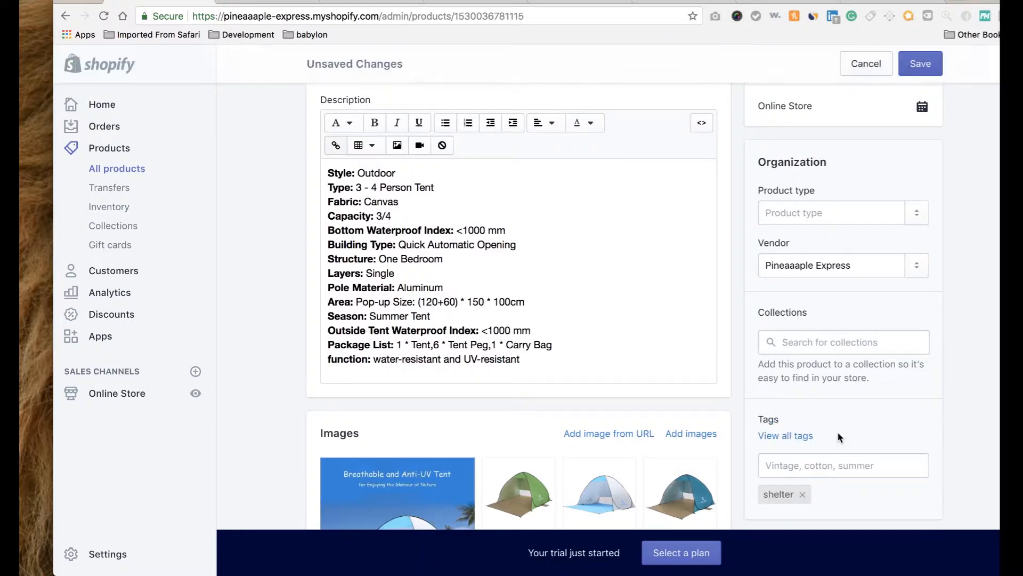
{"action": "left_click", "coordinate": [922, 64]}
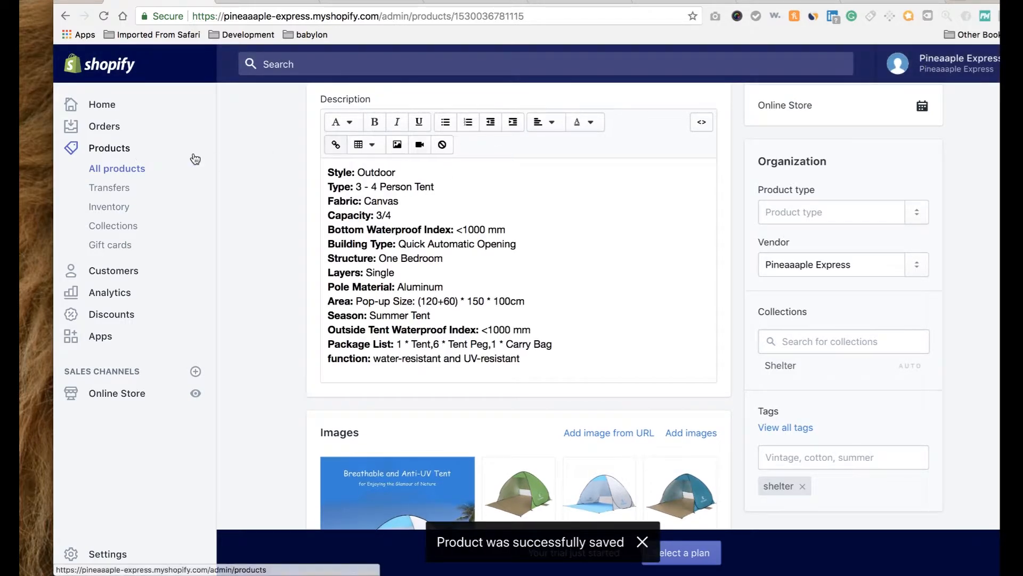
{"action": "left_click", "coordinate": [120, 170]}
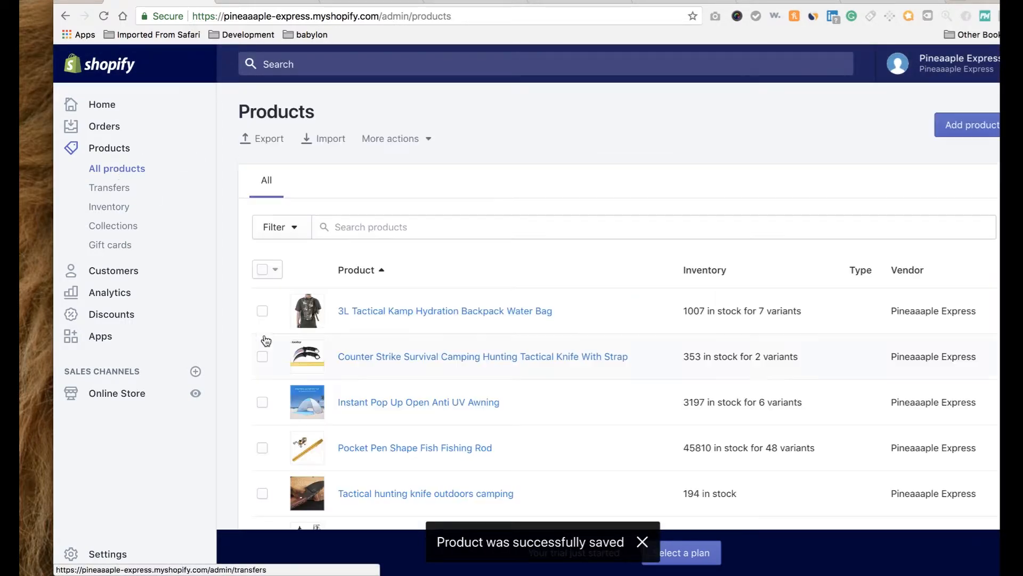
Add the 'tactical' tag to the Pocket Pen Shape Fish Fishing Rod and save.
{"action": "scroll", "coordinate": [257, 408], "scroll_direction": "down", "scroll_amount": 4}
{"action": "left_click", "coordinate": [382, 329]}
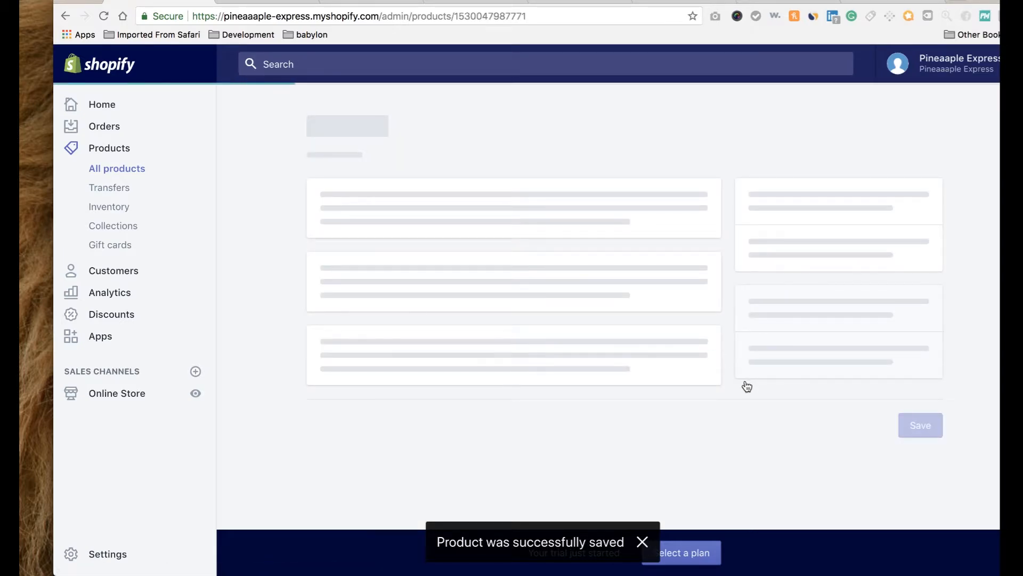
{"action": "scroll", "coordinate": [747, 384], "scroll_direction": "down", "scroll_amount": 5}
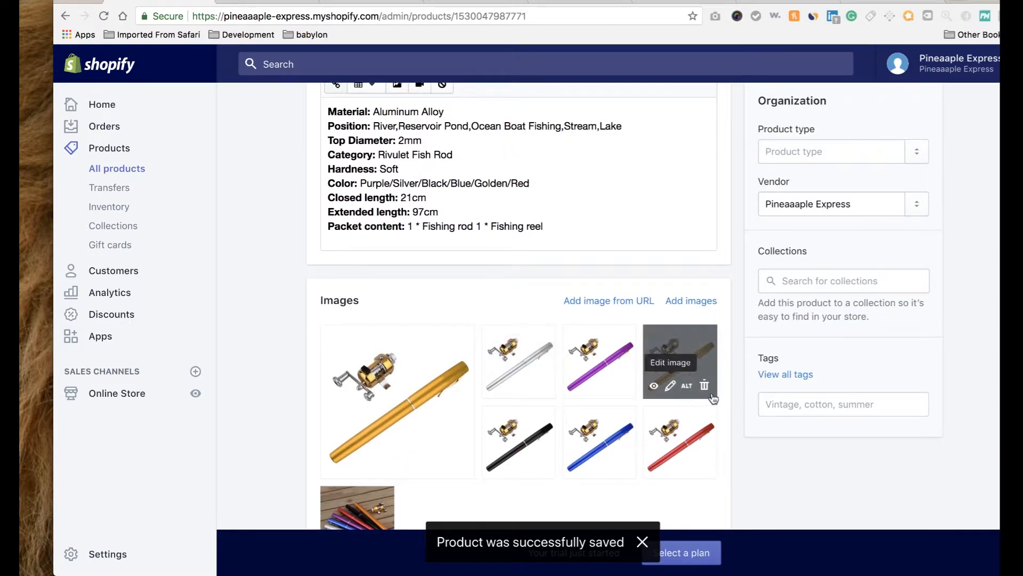
{"action": "left_click", "coordinate": [789, 406]}
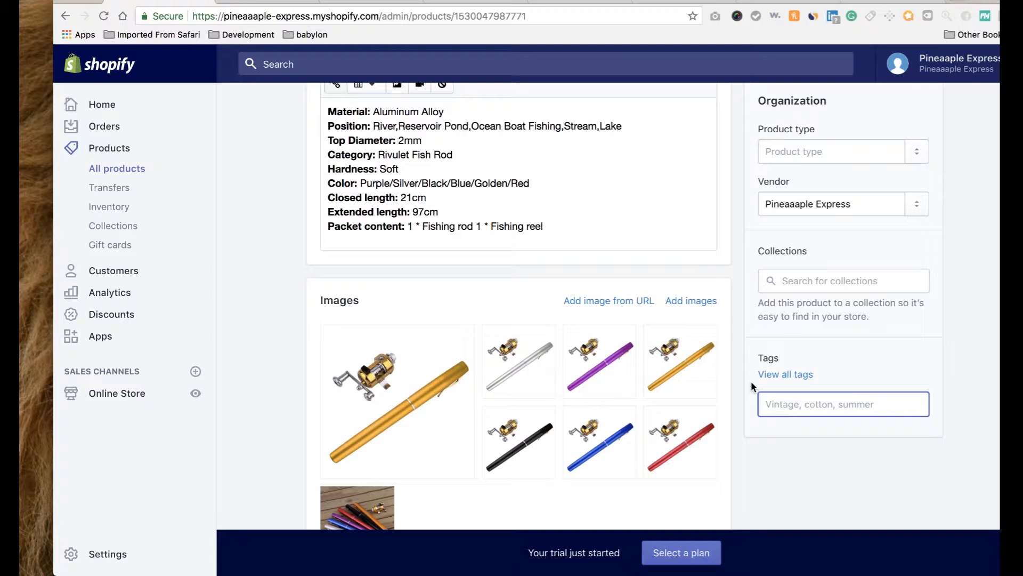
{"action": "type", "text": "tactica"}
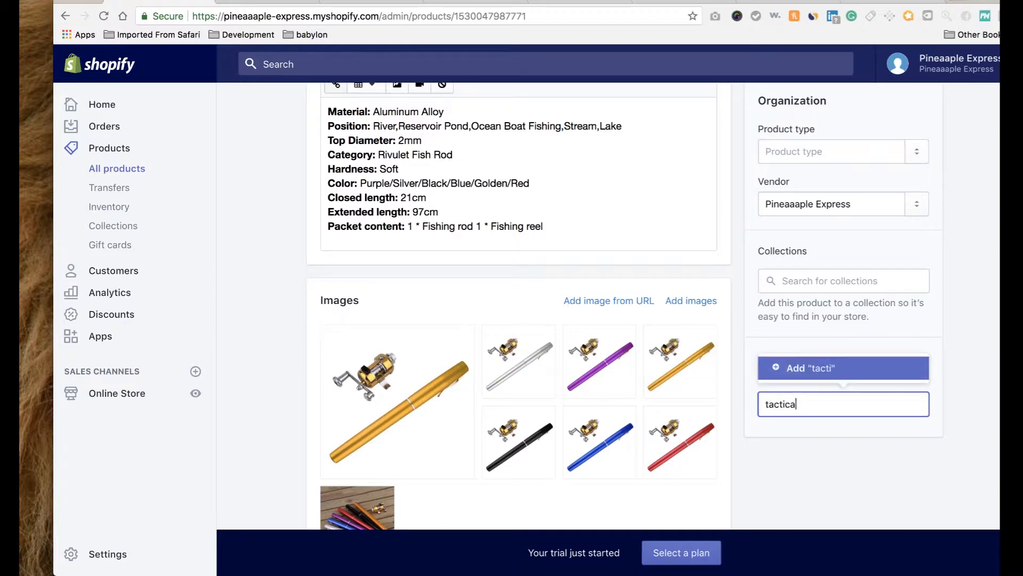
{"action": "type", "text": "l"}
{"action": "left_click", "coordinate": [817, 368]}
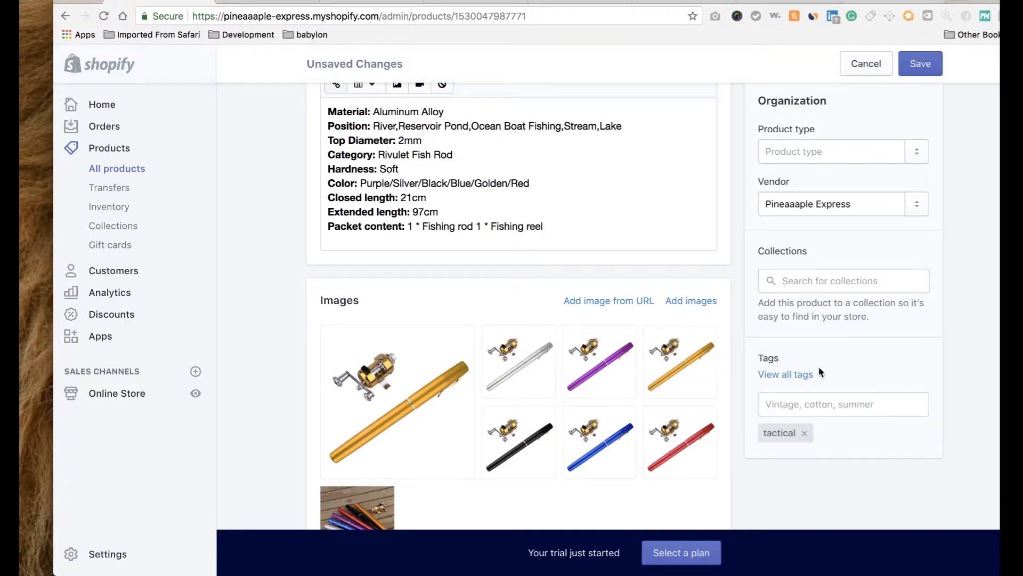
{"action": "left_click", "coordinate": [927, 65]}
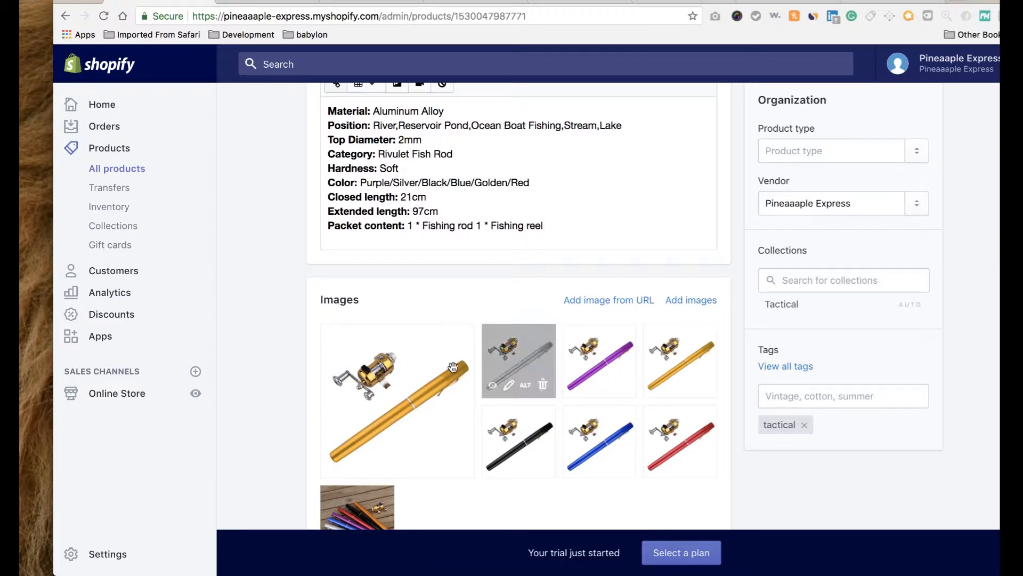
{"action": "mouse_move", "coordinate": [326, 351]}
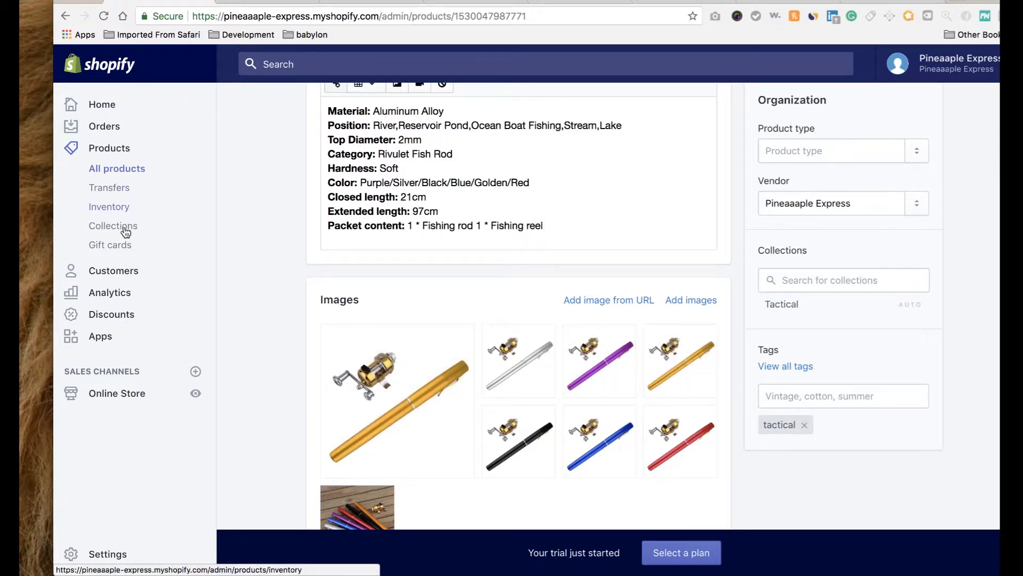
Tag the Tactical hunting knife outdoors camping product 'tactical' and save it.
{"action": "left_click", "coordinate": [116, 169]}
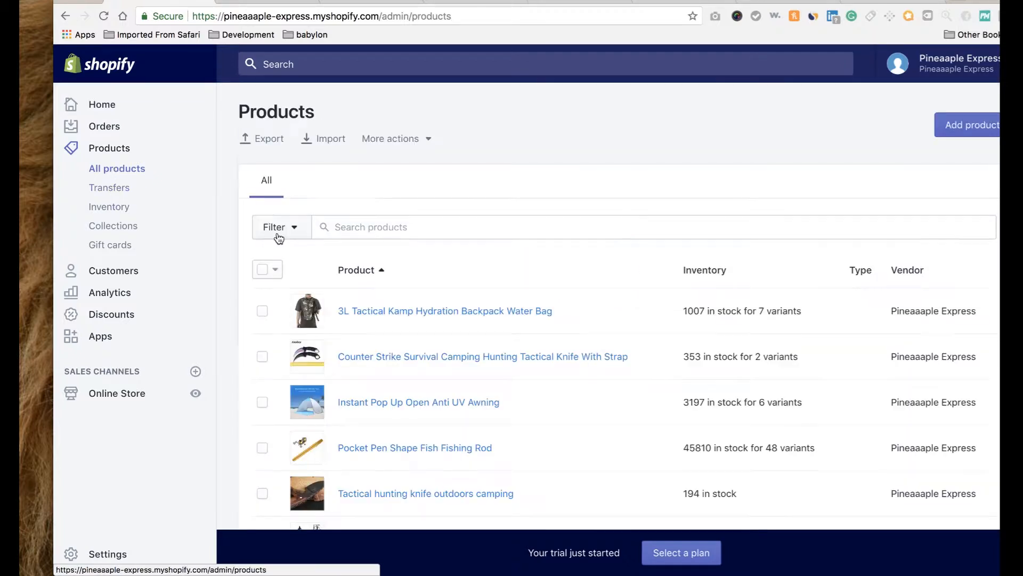
{"action": "scroll", "coordinate": [357, 416], "scroll_direction": "down", "scroll_amount": 3}
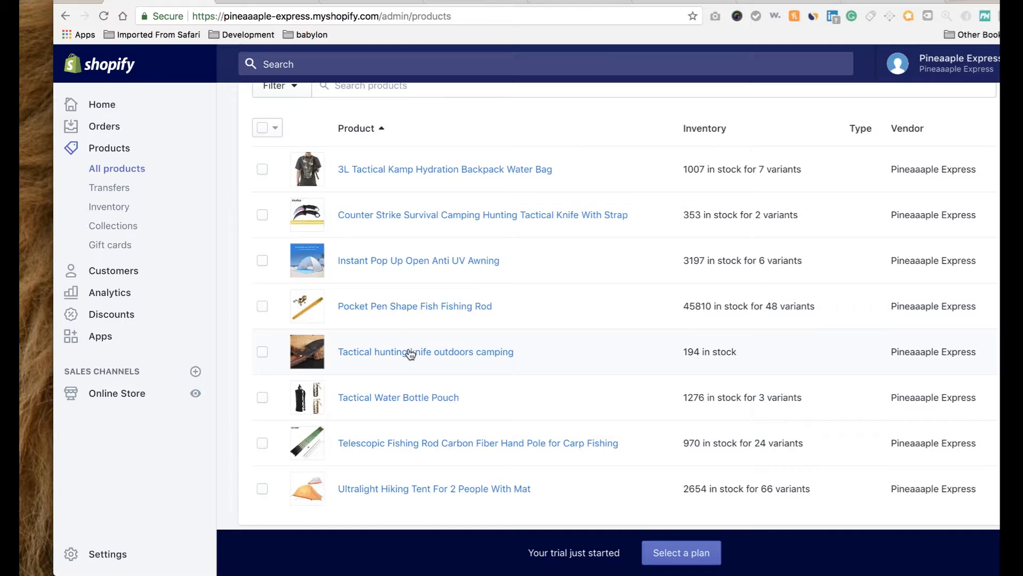
{"action": "left_click", "coordinate": [409, 354]}
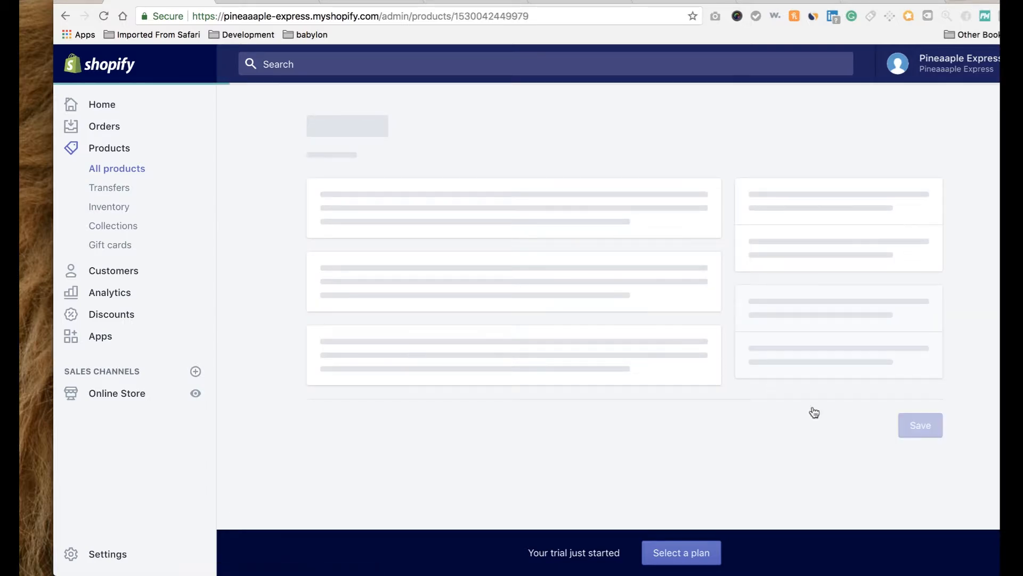
{"action": "scroll", "coordinate": [820, 484], "scroll_direction": "down", "scroll_amount": 3}
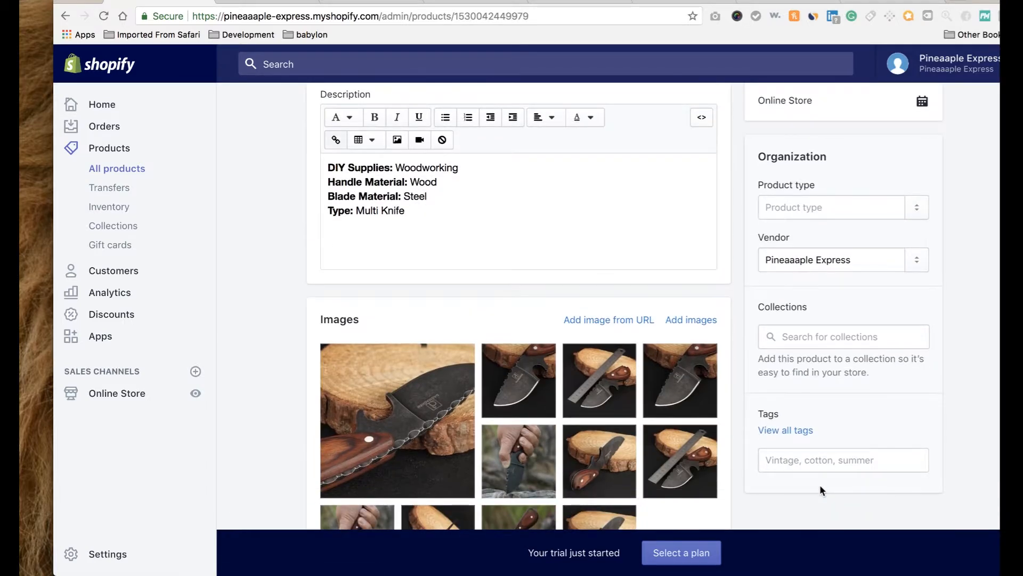
{"action": "left_click", "coordinate": [806, 458]}
{"action": "type", "text": "tactical"}
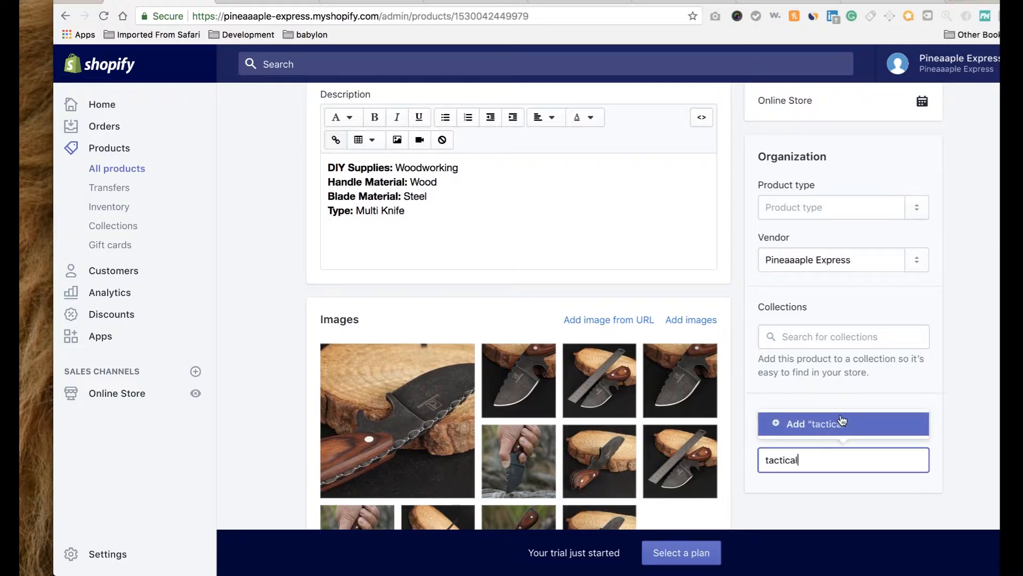
{"action": "left_click", "coordinate": [842, 422]}
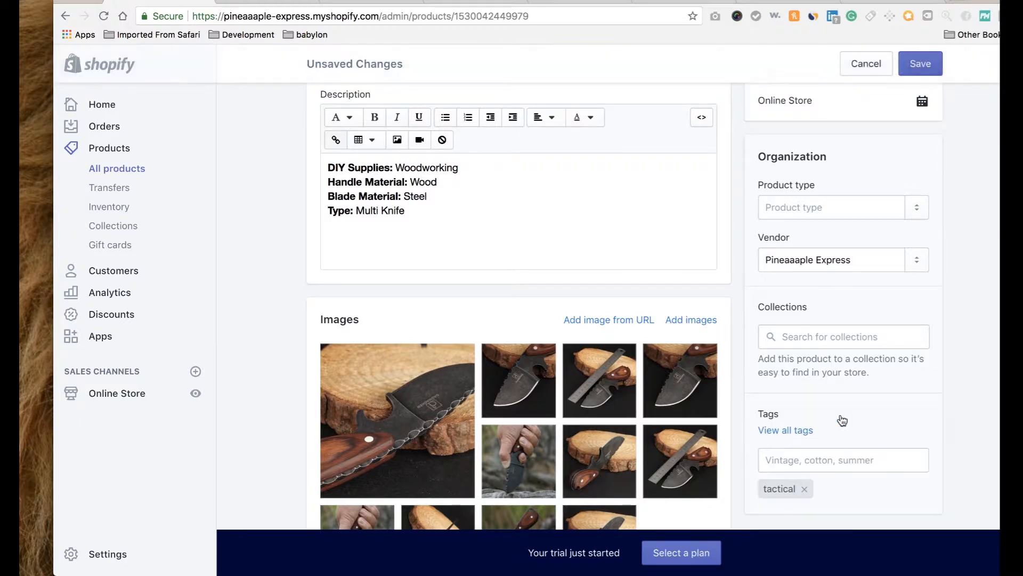
{"action": "left_click", "coordinate": [926, 66]}
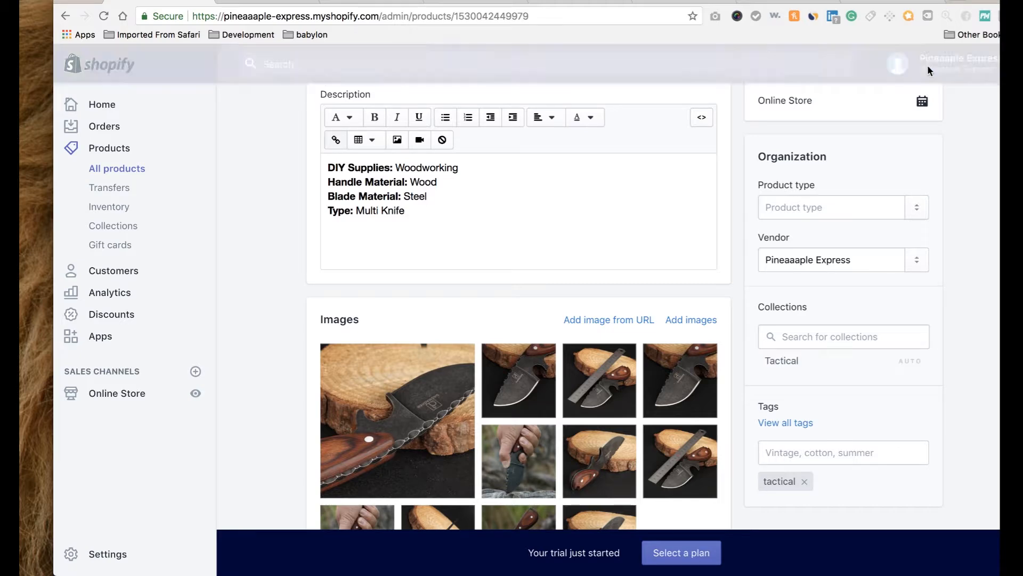
Tag the Telescopic Fishing Rod 'tactical', save, and return to All products.
{"action": "left_click", "coordinate": [147, 170]}
{"action": "scroll", "coordinate": [239, 351], "scroll_direction": "down", "scroll_amount": 3}
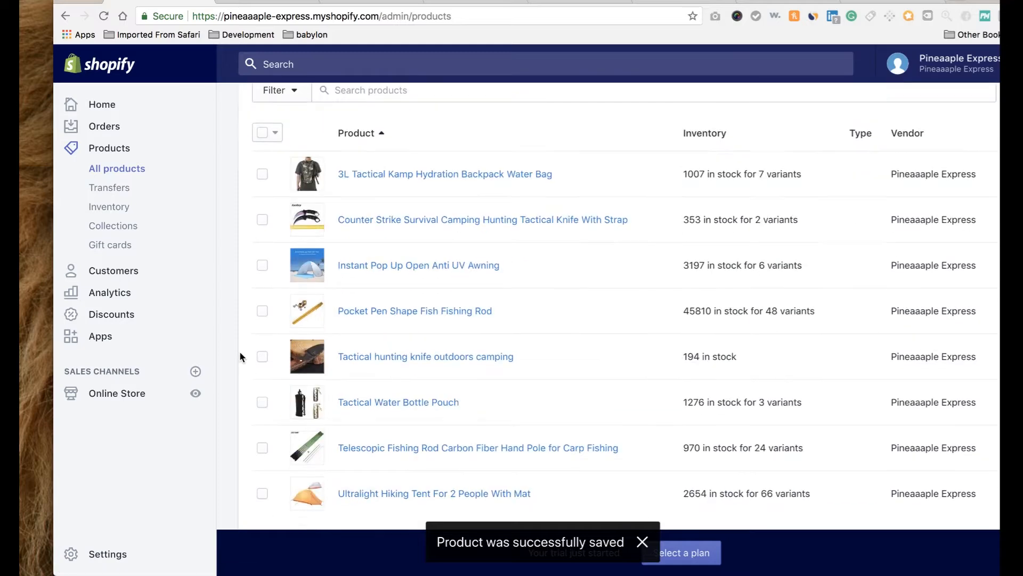
{"action": "left_click", "coordinate": [392, 427]}
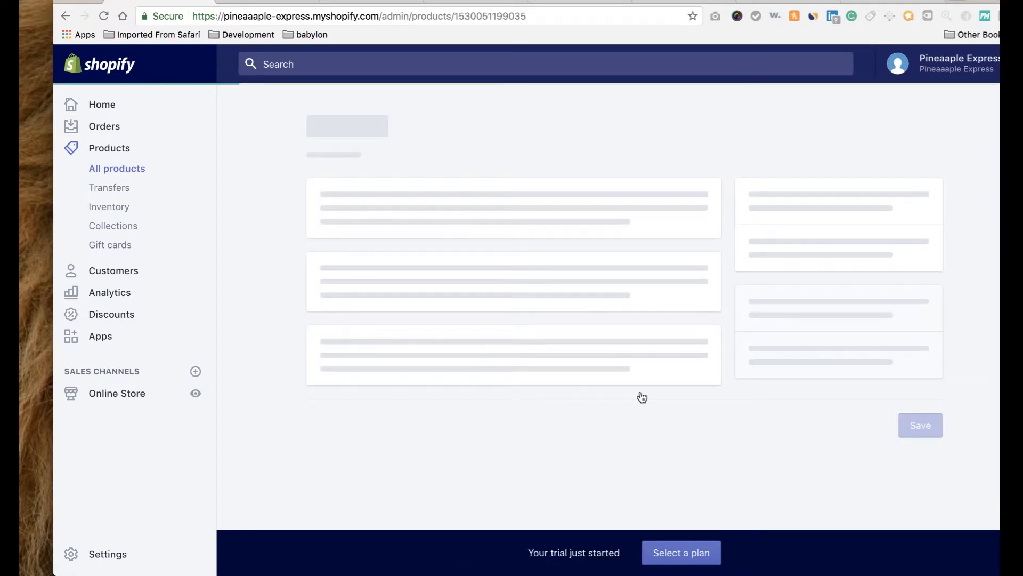
{"action": "scroll", "coordinate": [769, 394], "scroll_direction": "down", "scroll_amount": 5}
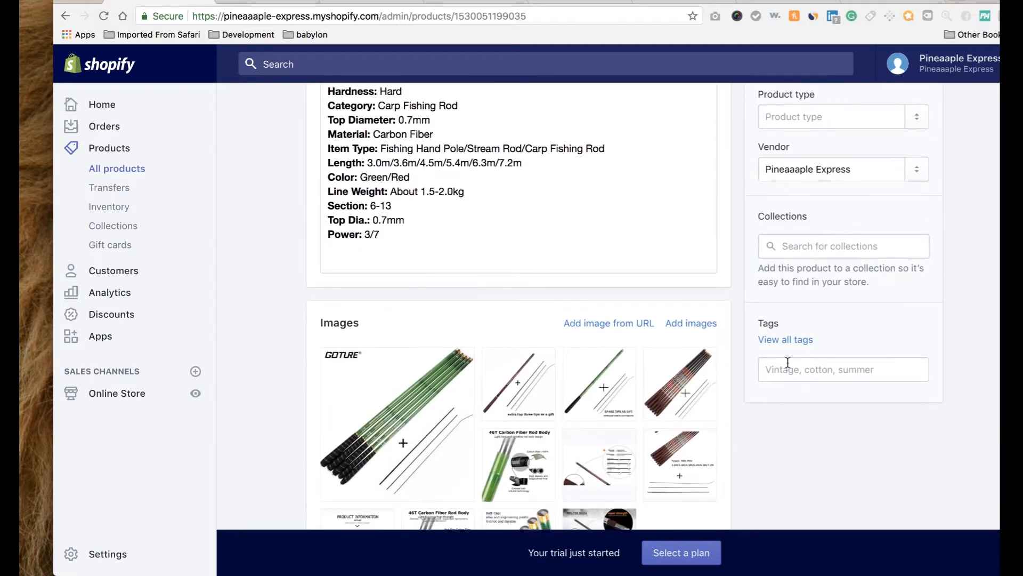
{"action": "left_click", "coordinate": [788, 368]}
{"action": "type", "text": "tactical"}
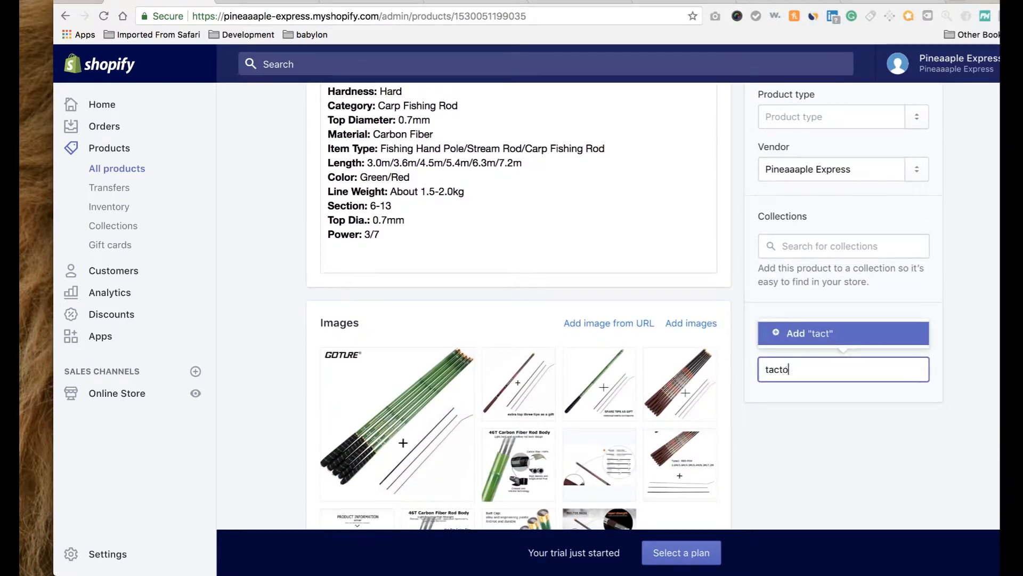
{"action": "left_click", "coordinate": [851, 341]}
{"action": "left_click", "coordinate": [921, 67]}
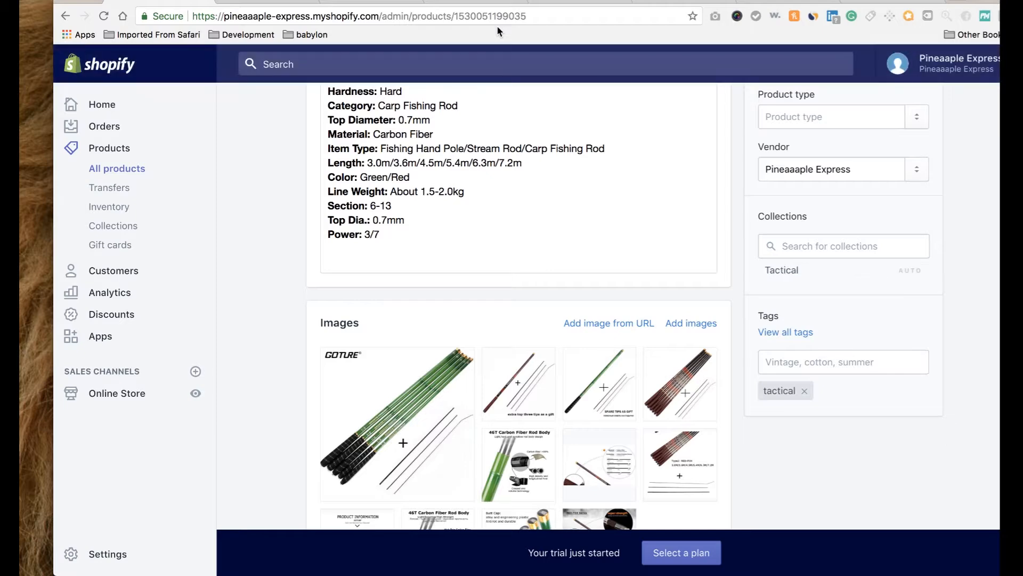
{"action": "left_click", "coordinate": [130, 170]}
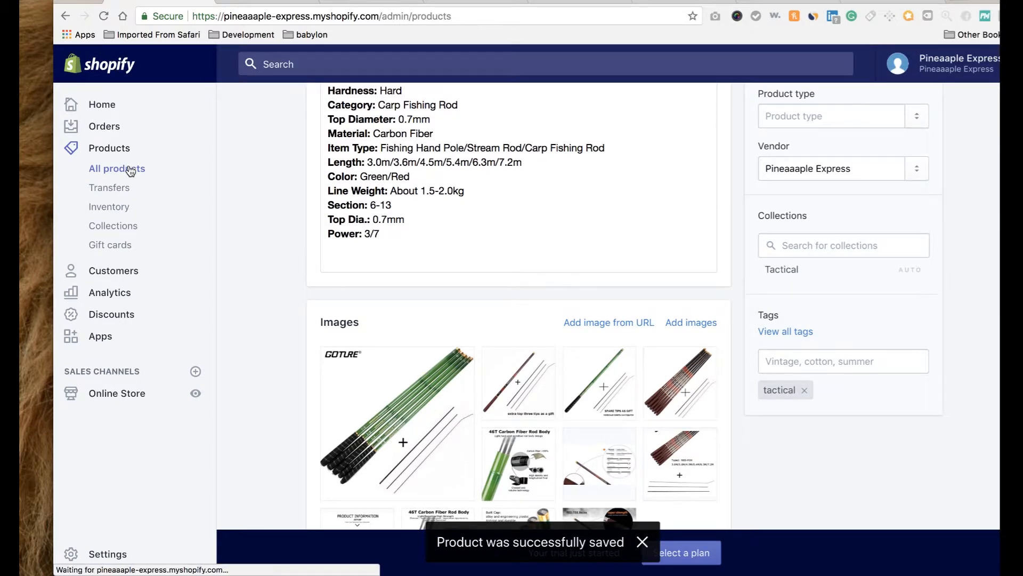
{"action": "scroll", "coordinate": [413, 422], "scroll_direction": "down", "scroll_amount": 4}
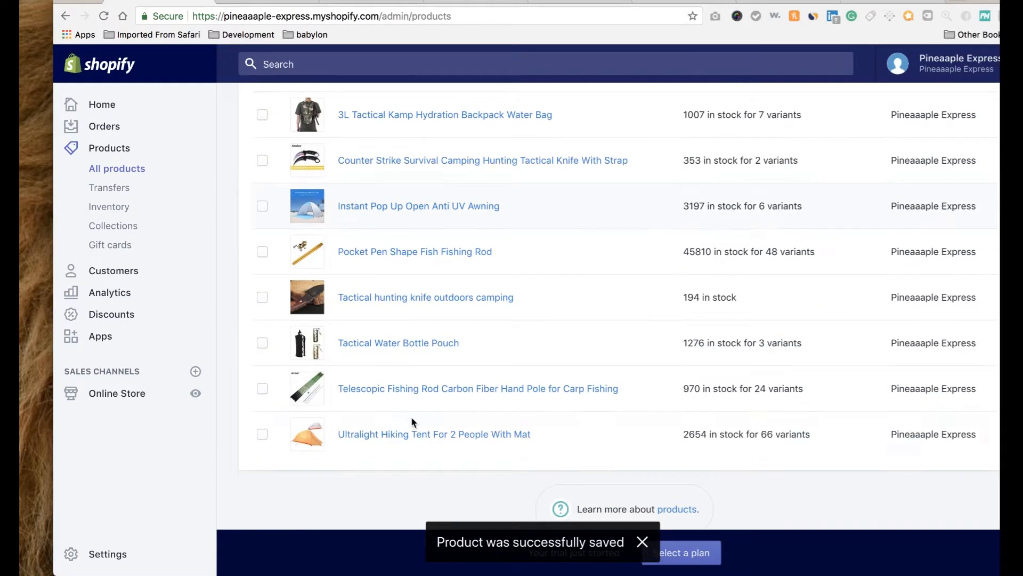
Add the 'shelter' tag to the Ultralight Hiking Tent, save, and switch to the storefront.
{"action": "left_click", "coordinate": [417, 436]}
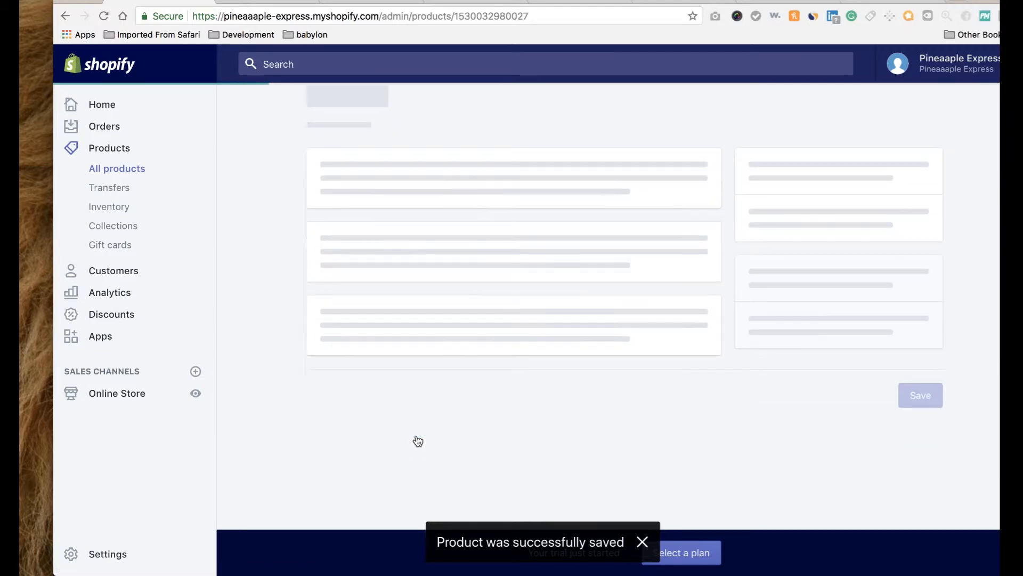
{"action": "scroll", "coordinate": [417, 437], "scroll_direction": "down", "scroll_amount": 5}
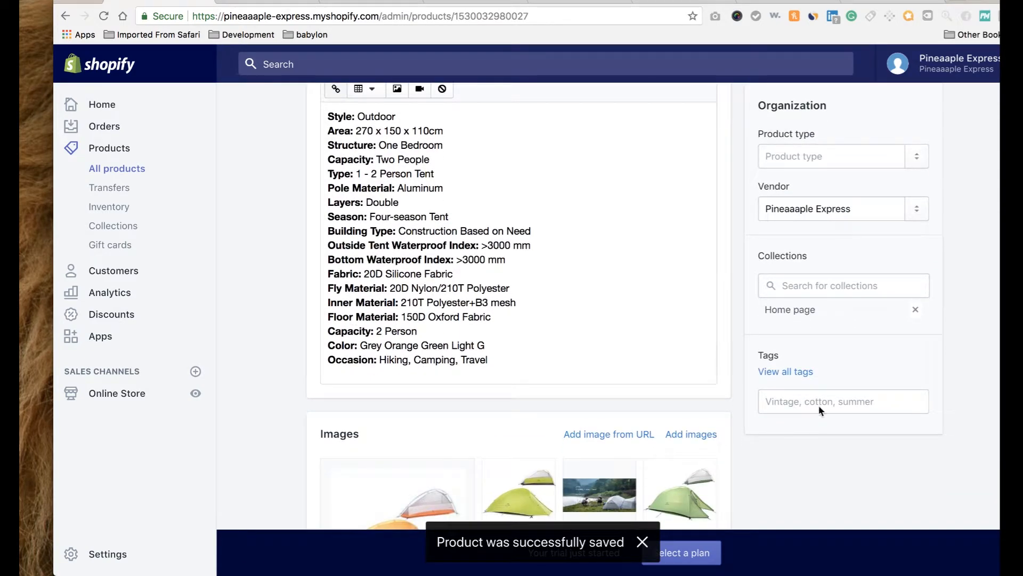
{"action": "left_click", "coordinate": [818, 405]}
{"action": "type", "text": "s"}
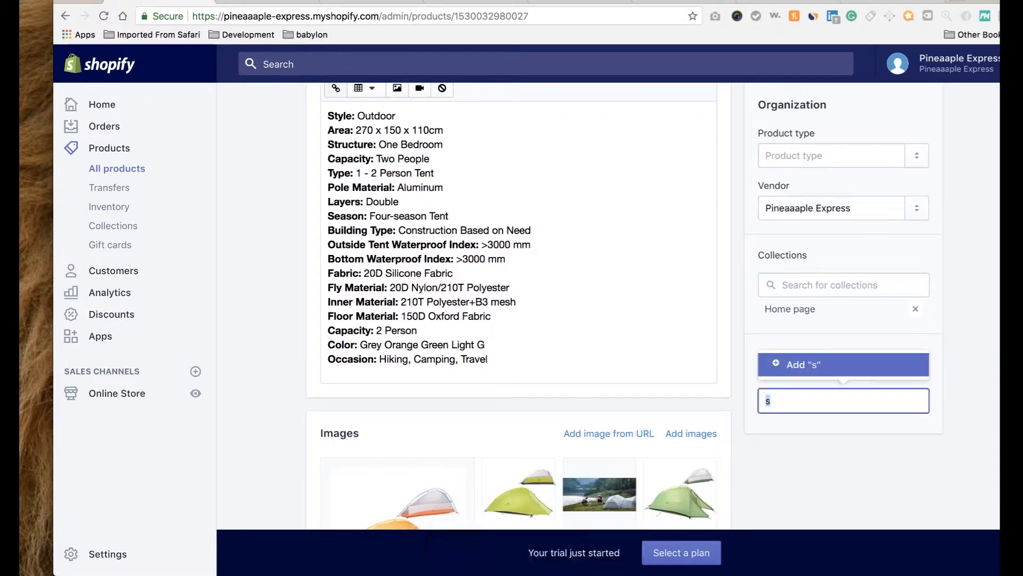
{"action": "type", "text": "hel"}
{"action": "type", "text": "s"}
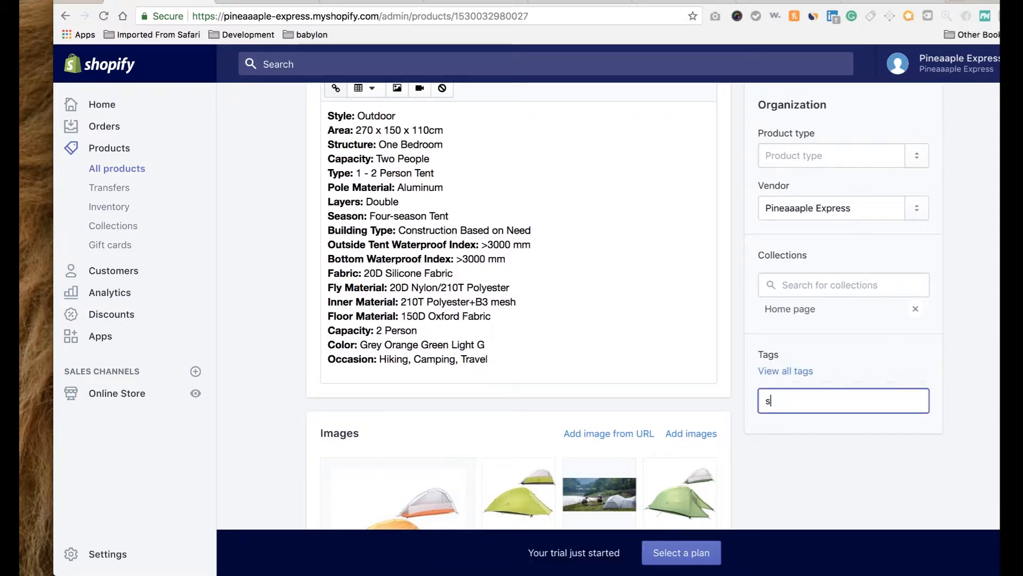
{"action": "type", "text": "hletelter"}
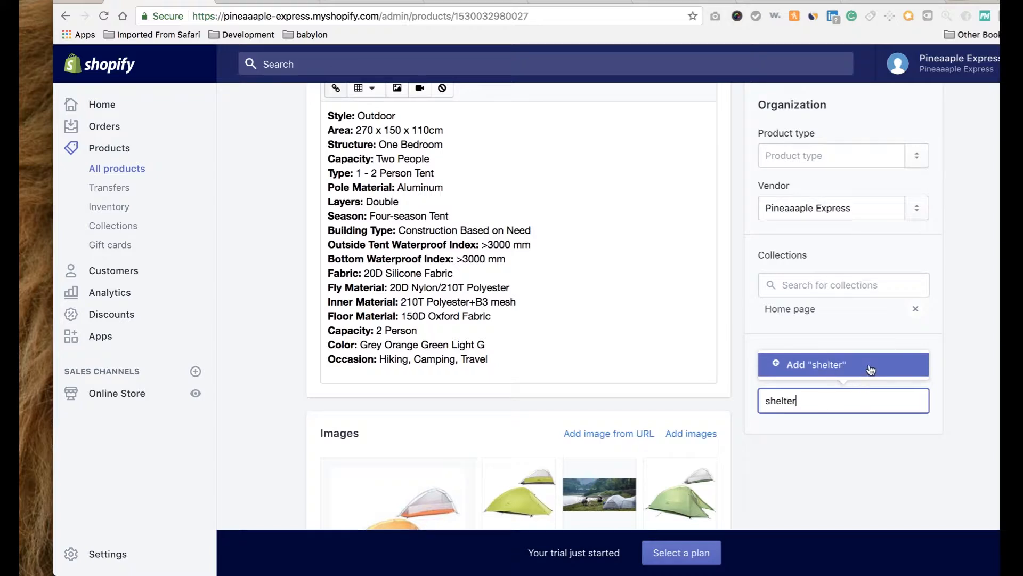
{"action": "left_click", "coordinate": [871, 369]}
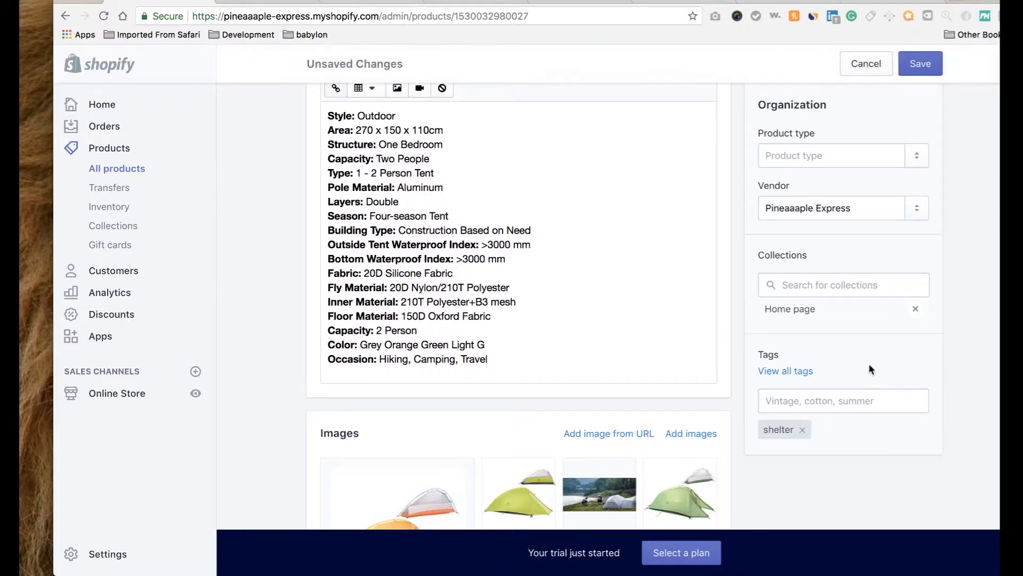
{"action": "left_click", "coordinate": [920, 65]}
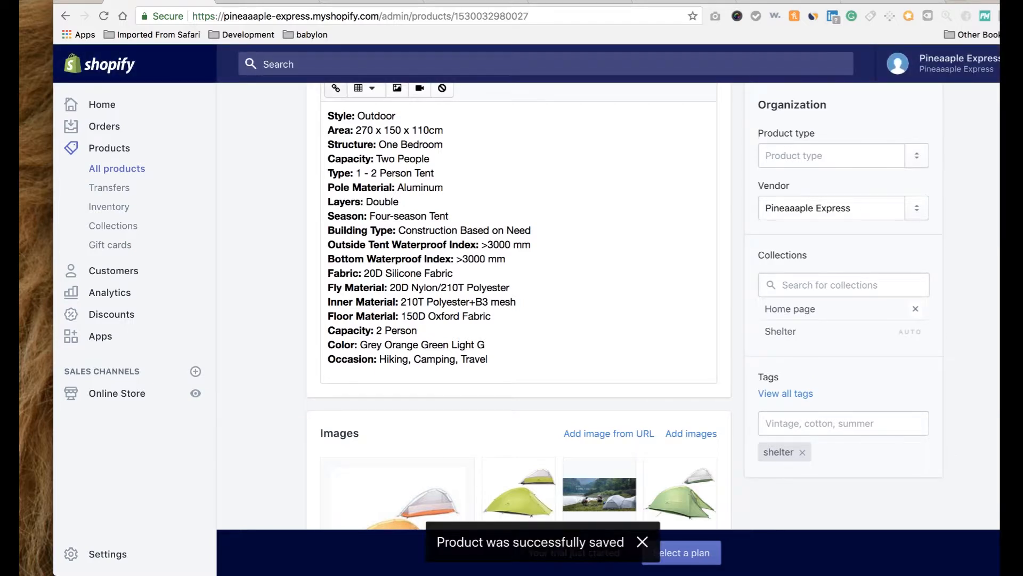
{"action": "left_click", "coordinate": [336, 2]}
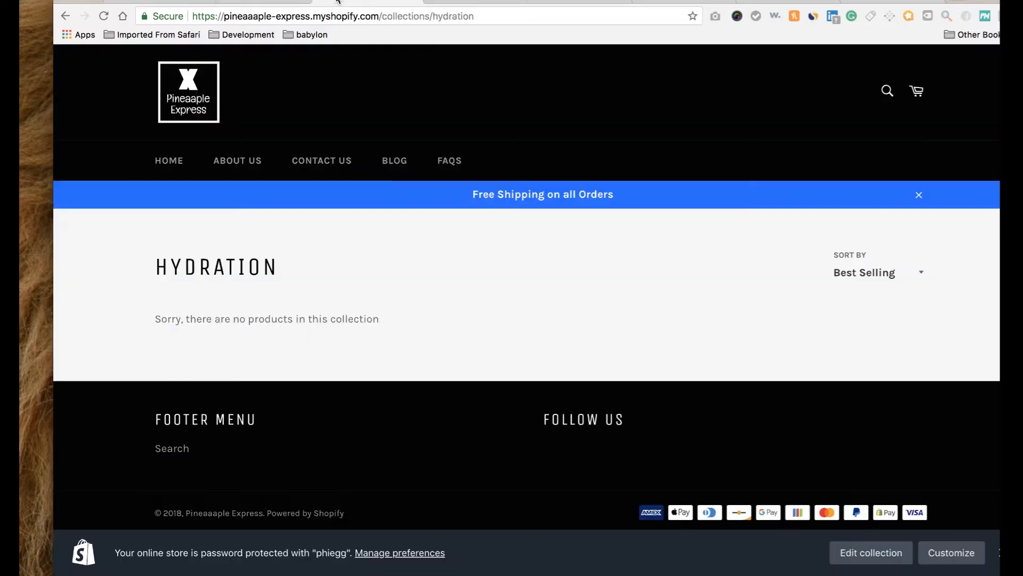
Visit the storefront's Hydration, Tactical and Shelter collection pages from home, then return to admin.
{"action": "left_click", "coordinate": [180, 161]}
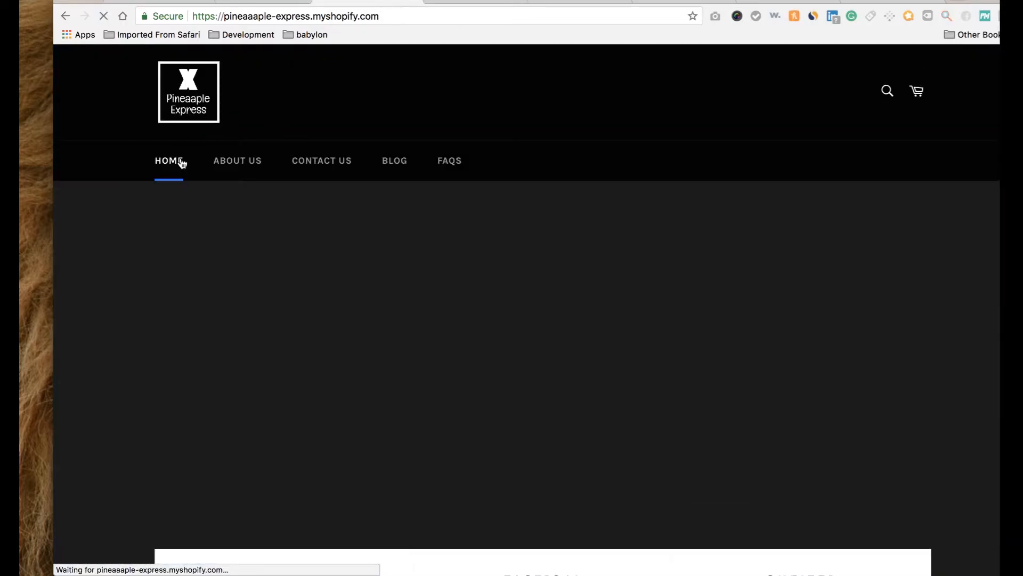
{"action": "scroll", "coordinate": [190, 249], "scroll_direction": "down", "scroll_amount": 2}
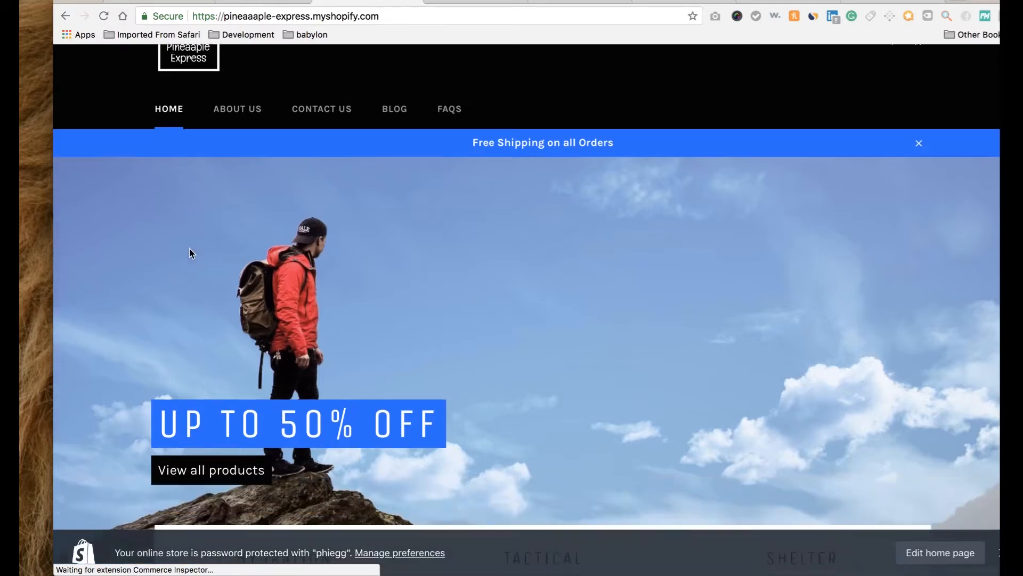
{"action": "scroll", "coordinate": [190, 249], "scroll_direction": "down", "scroll_amount": 10}
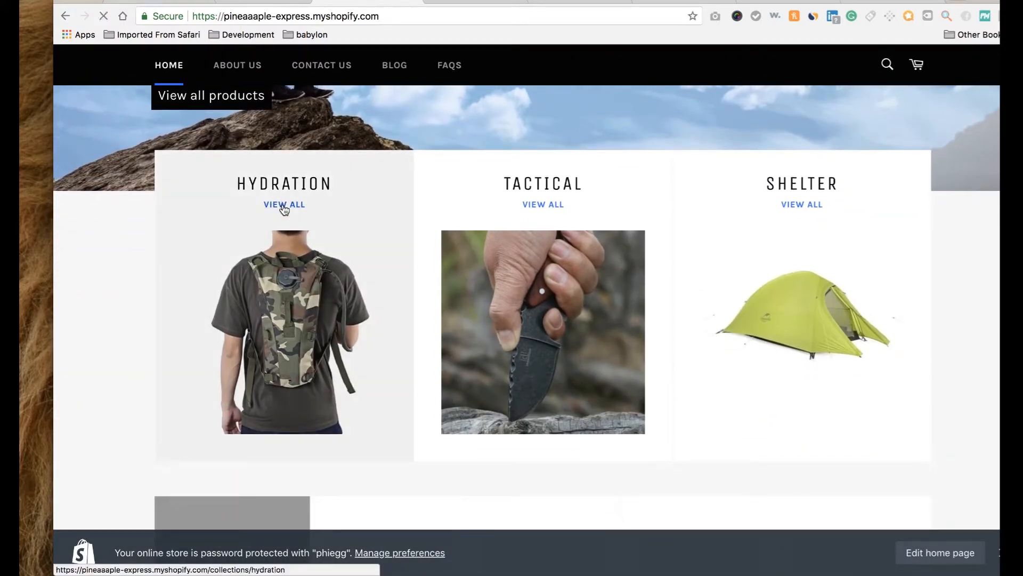
{"action": "left_click", "coordinate": [284, 205]}
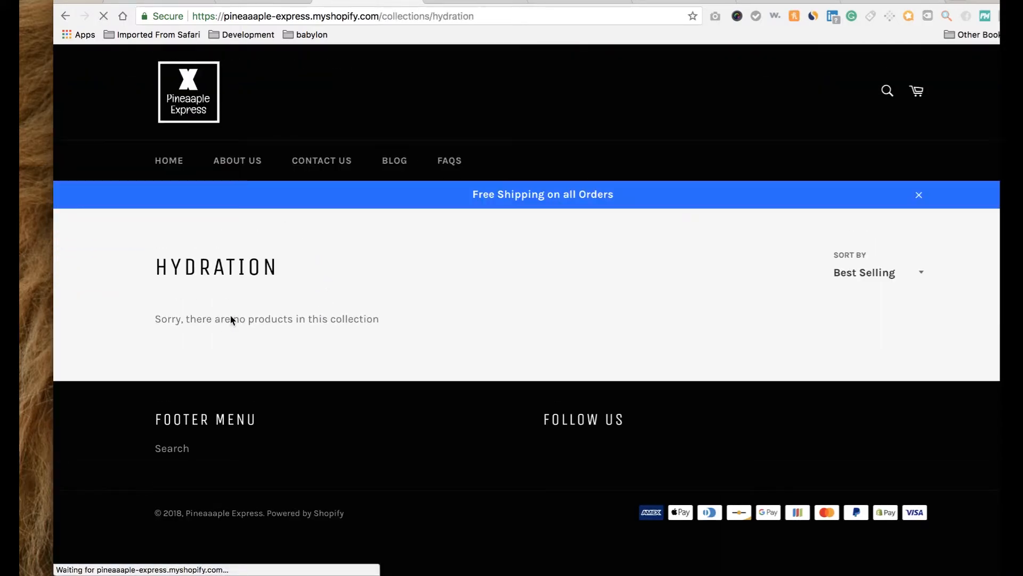
{"action": "left_click", "coordinate": [69, 16]}
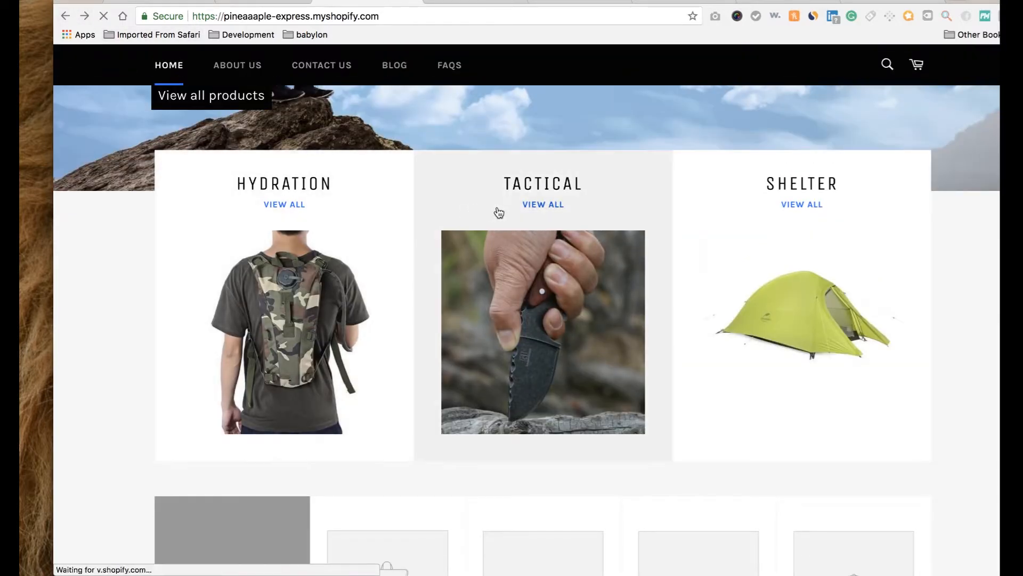
{"action": "left_click", "coordinate": [522, 210]}
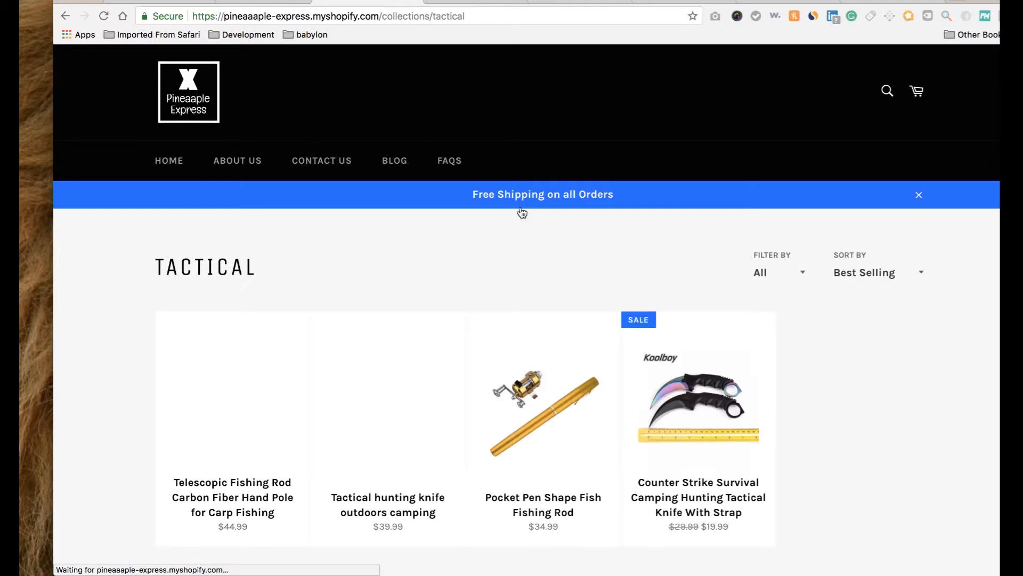
{"action": "left_click", "coordinate": [70, 16]}
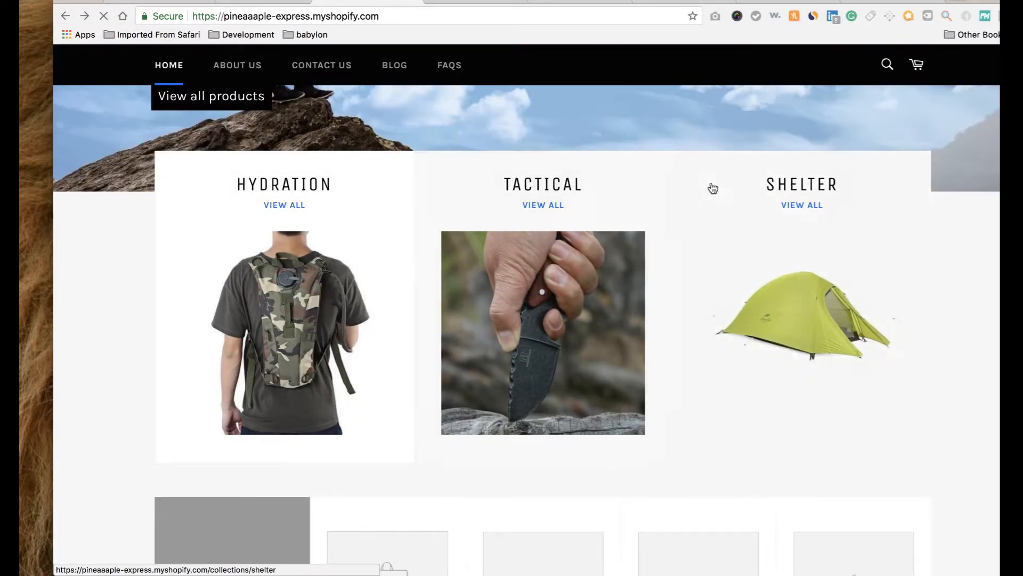
{"action": "left_click", "coordinate": [801, 207]}
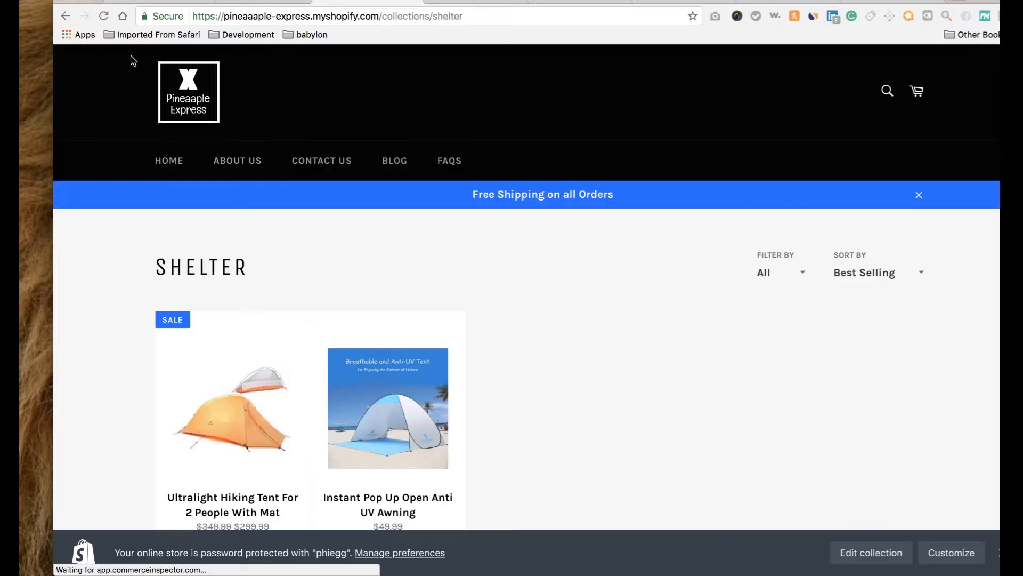
{"action": "left_click", "coordinate": [65, 18]}
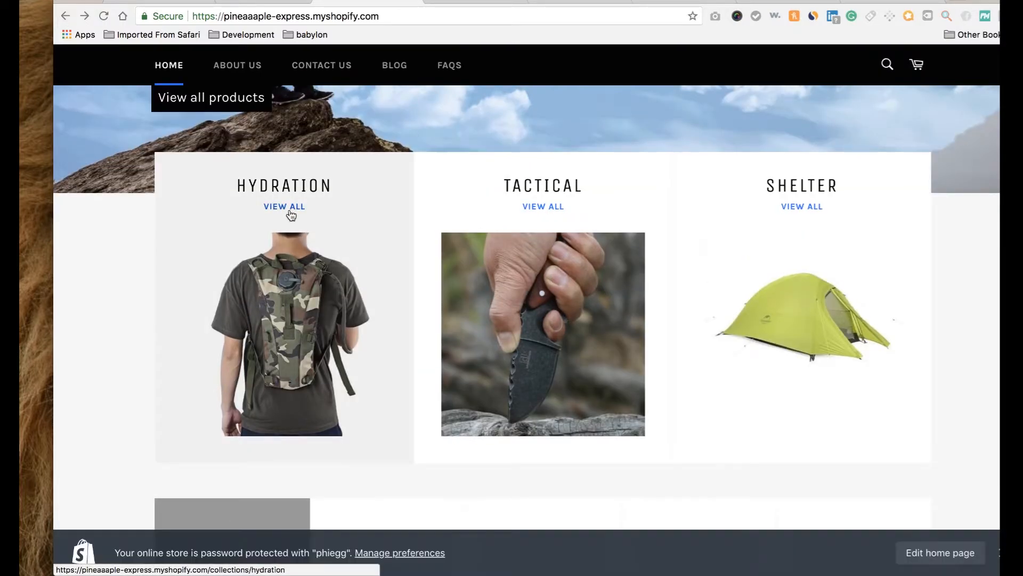
{"action": "left_click", "coordinate": [291, 214]}
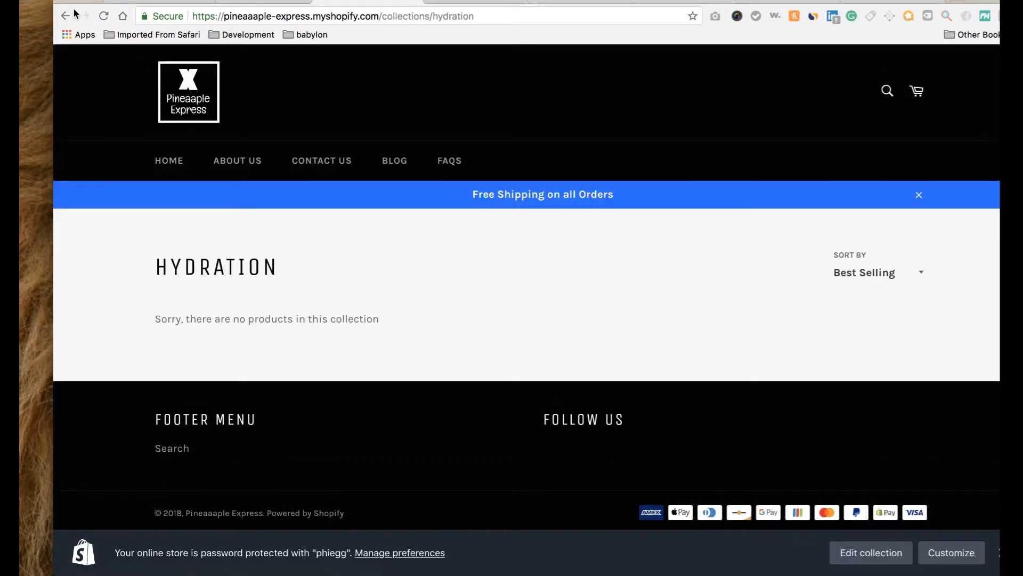
{"action": "left_click", "coordinate": [64, 16]}
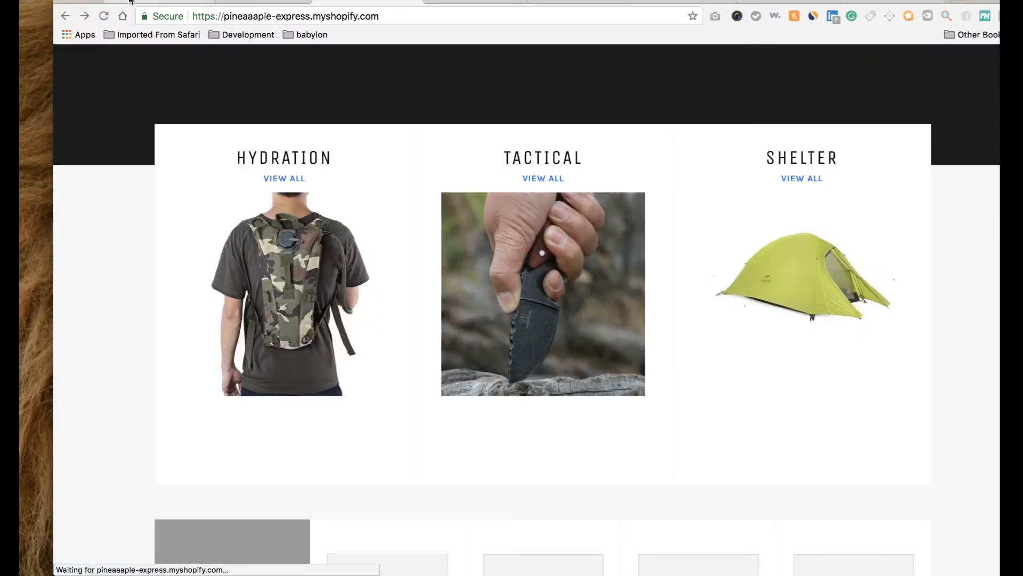
{"action": "left_click", "coordinate": [130, 1]}
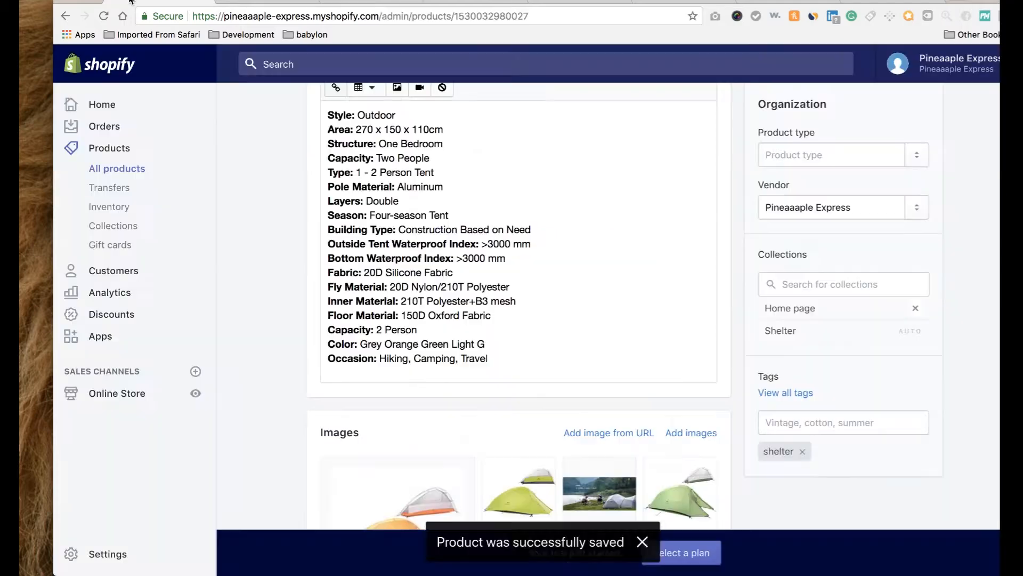
Open the Hydration collection's settings from the collections list.
{"action": "left_click", "coordinate": [124, 228]}
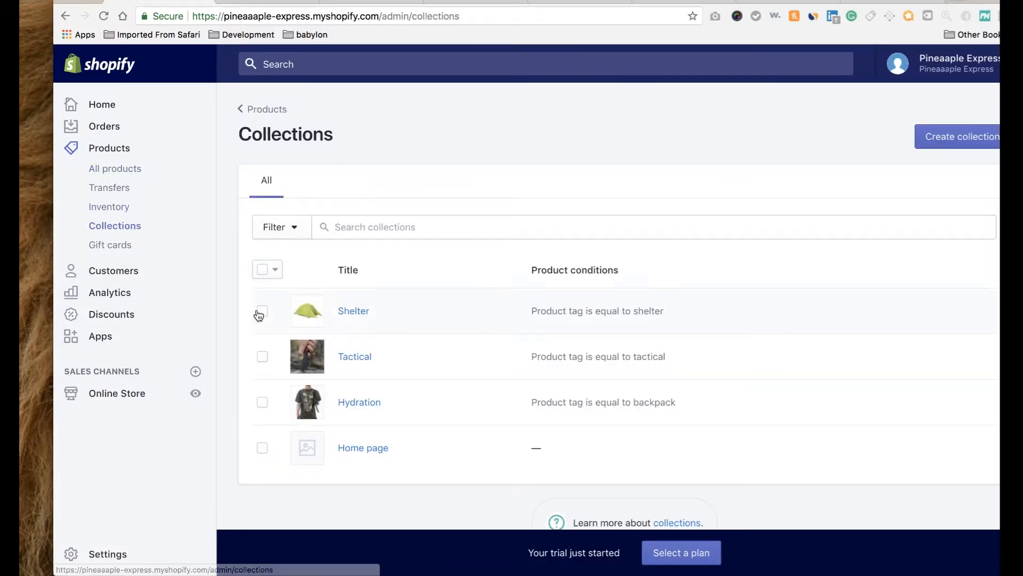
{"action": "left_click", "coordinate": [361, 401]}
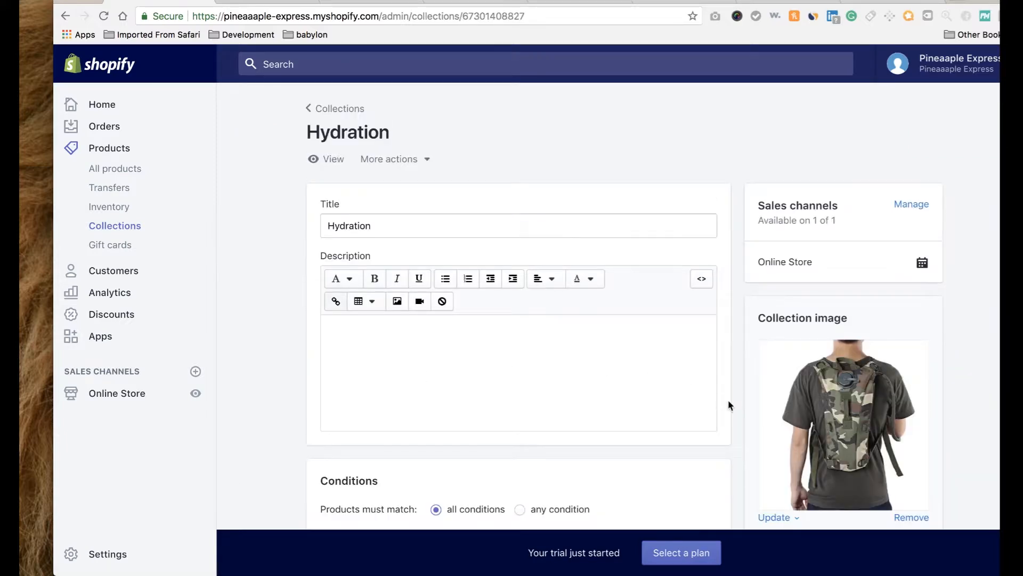
{"action": "scroll", "coordinate": [729, 405], "scroll_direction": "down", "scroll_amount": 5}
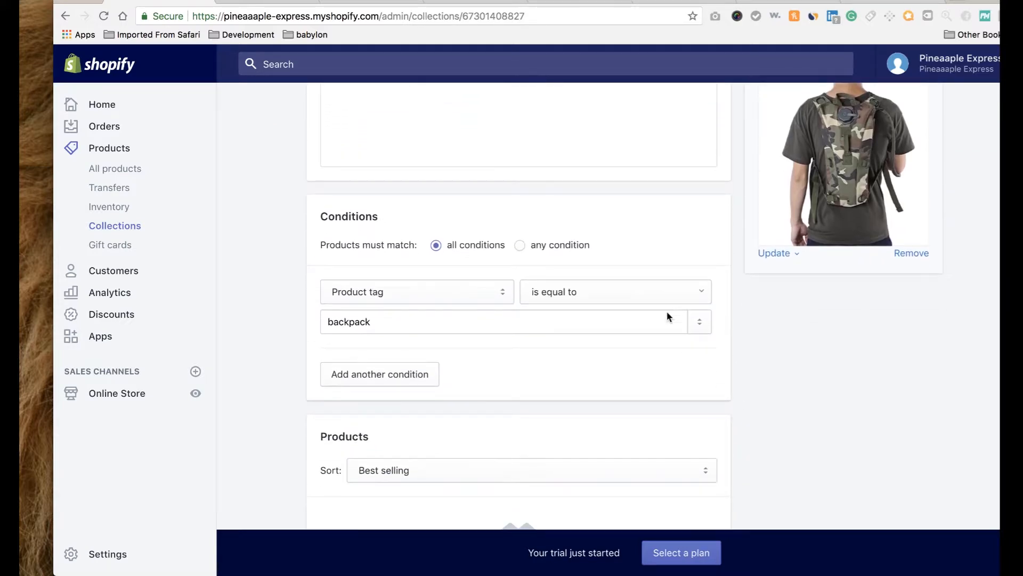
Replace the 3L Tactical Kamp Hydration Backpack's 'hydration' tag with 'backpack', save, and return to All products.
{"action": "left_click", "coordinate": [121, 170]}
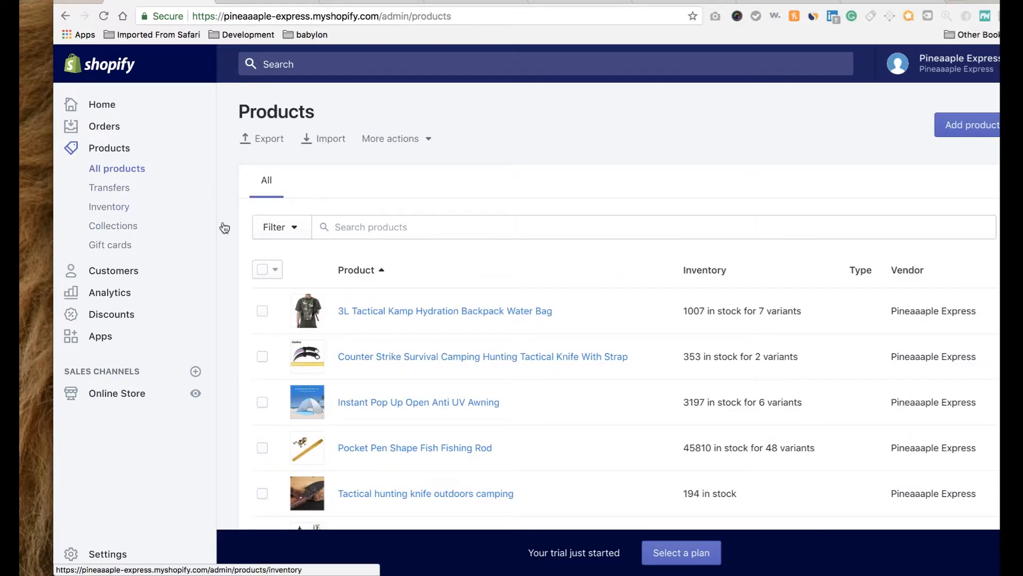
{"action": "left_click", "coordinate": [394, 312]}
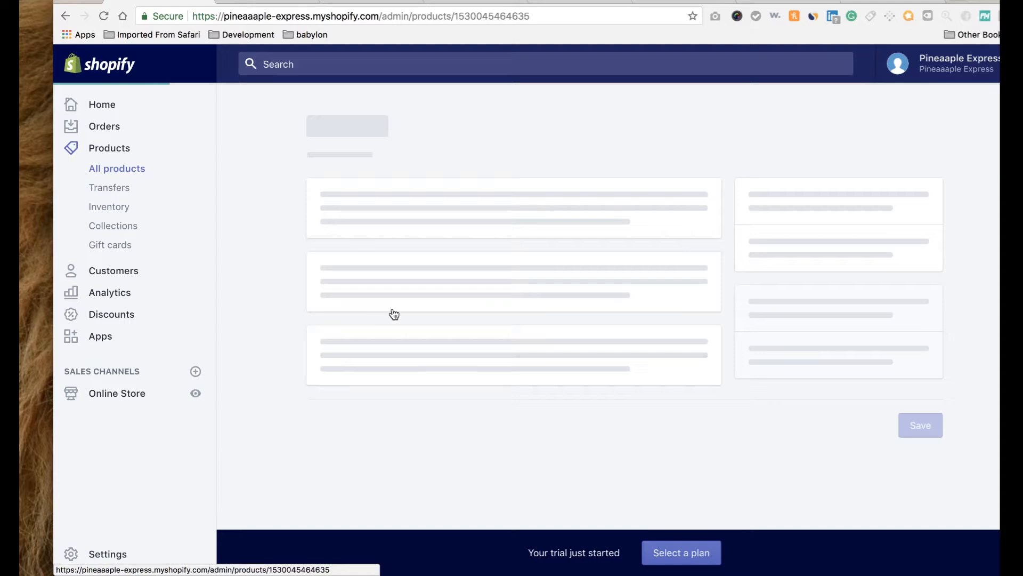
{"action": "scroll", "coordinate": [754, 442], "scroll_direction": "down", "scroll_amount": 5}
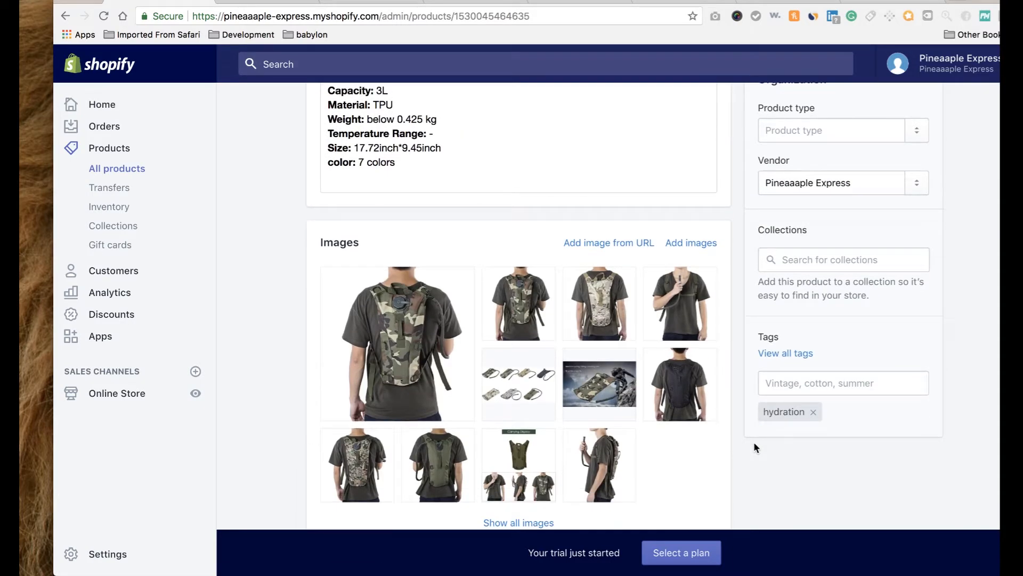
{"action": "left_click", "coordinate": [814, 412]}
{"action": "left_click", "coordinate": [813, 384]}
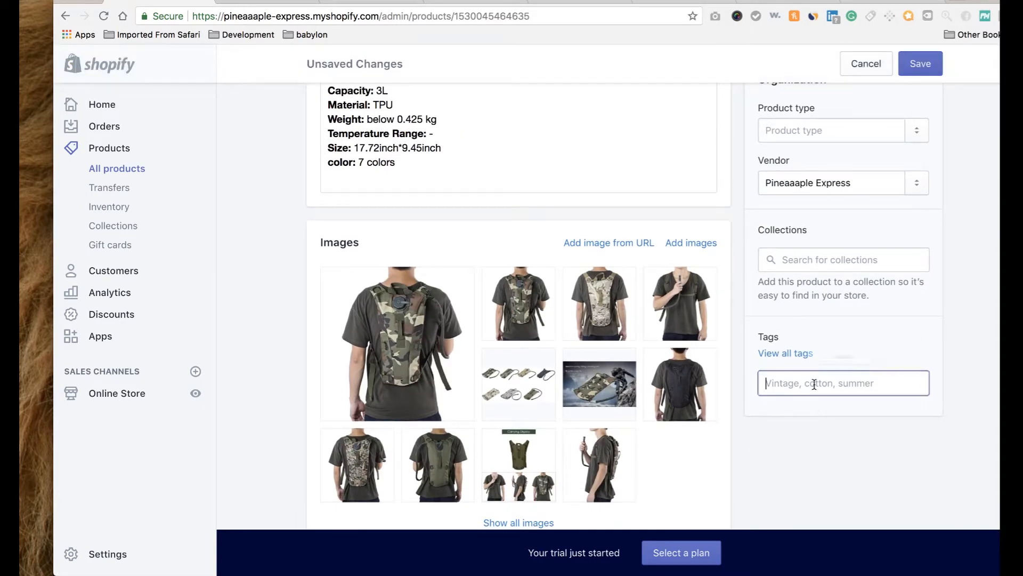
{"action": "type", "text": "backpack"}
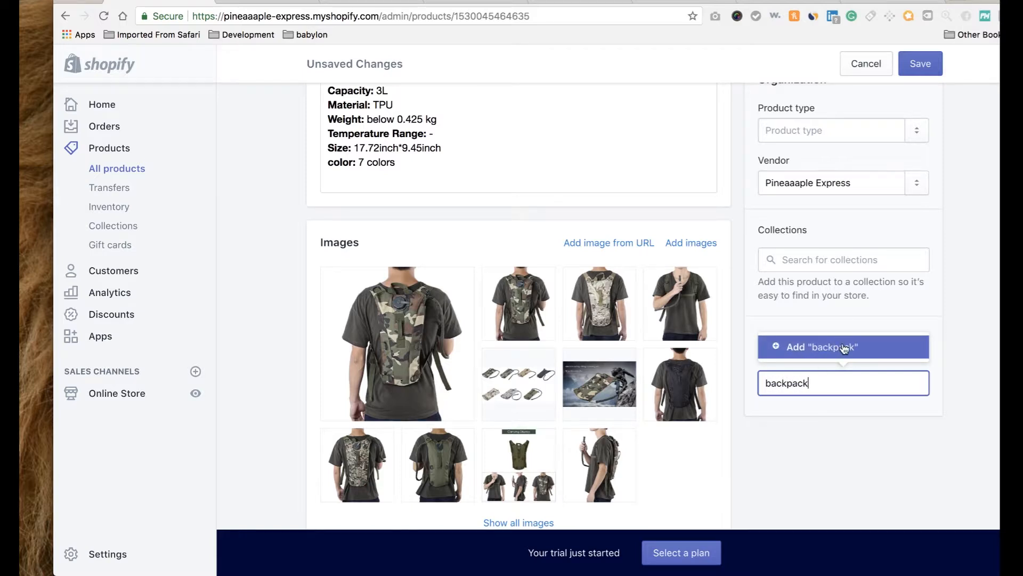
{"action": "left_click", "coordinate": [845, 347]}
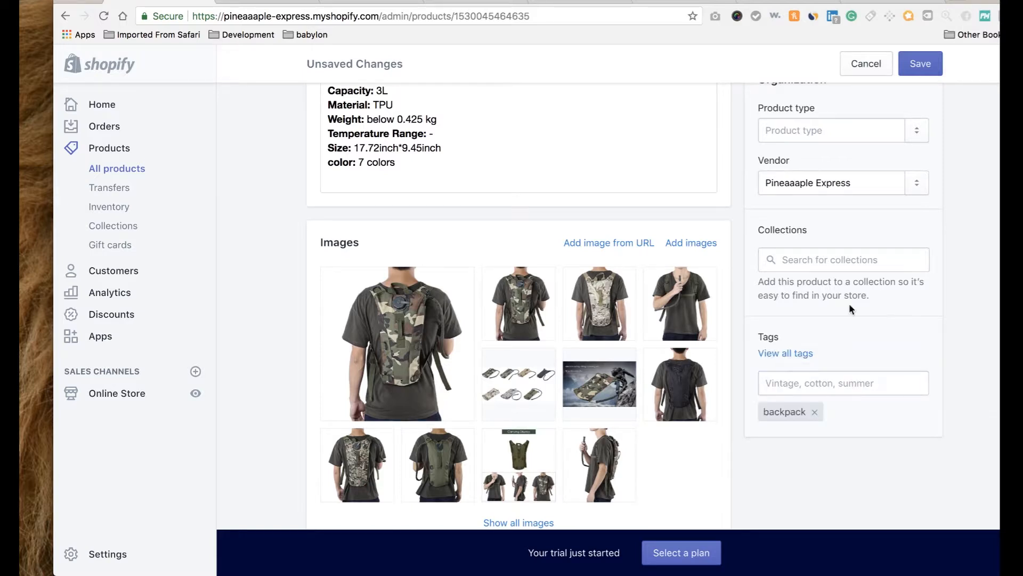
{"action": "left_click", "coordinate": [930, 62]}
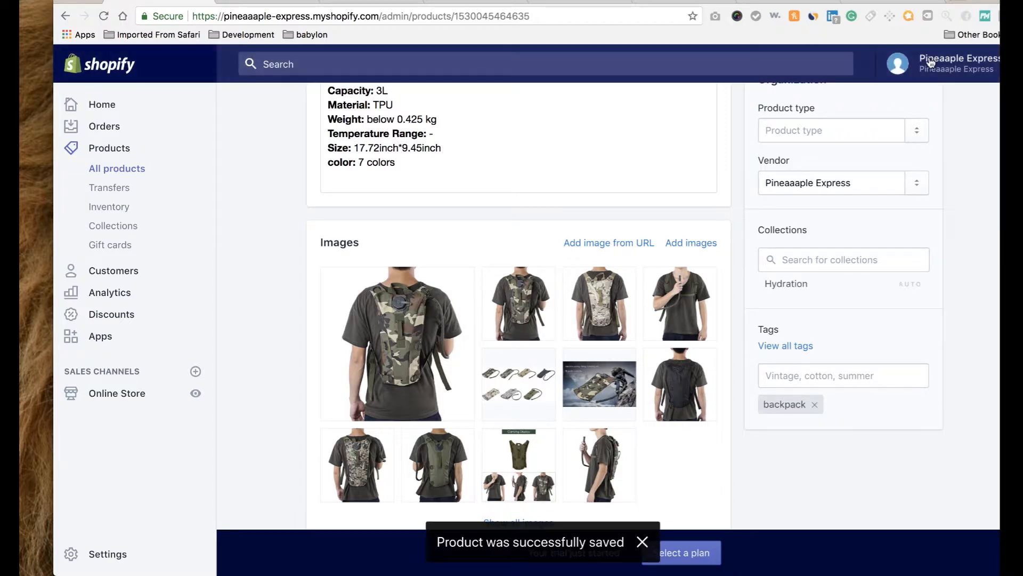
{"action": "left_click", "coordinate": [116, 169]}
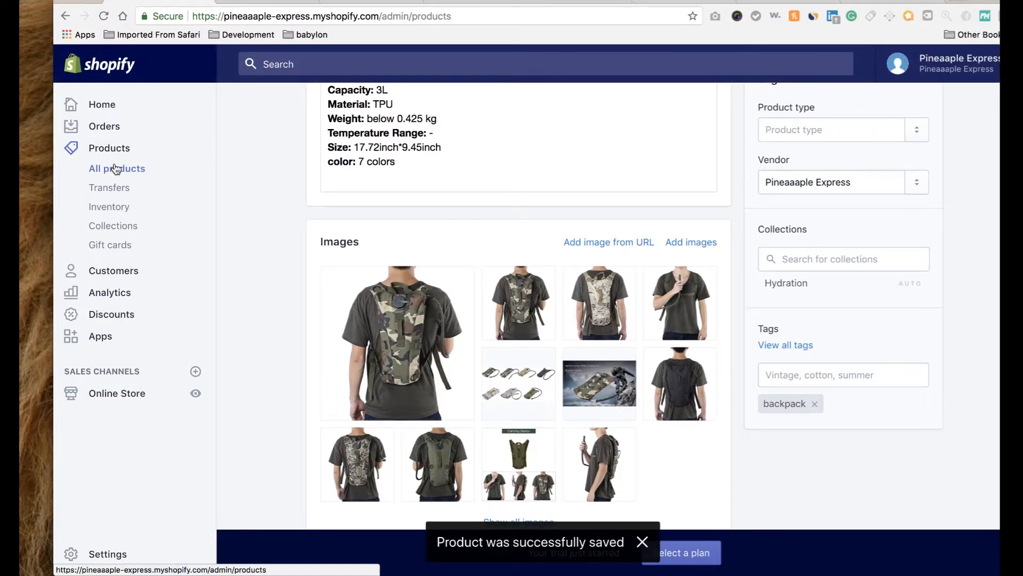
Swap the Tactical Water Bottle Pouch's 'hydration' tag for 'backpack', save, then switch to the storefront.
{"action": "scroll", "coordinate": [313, 417], "scroll_direction": "down", "scroll_amount": 3}
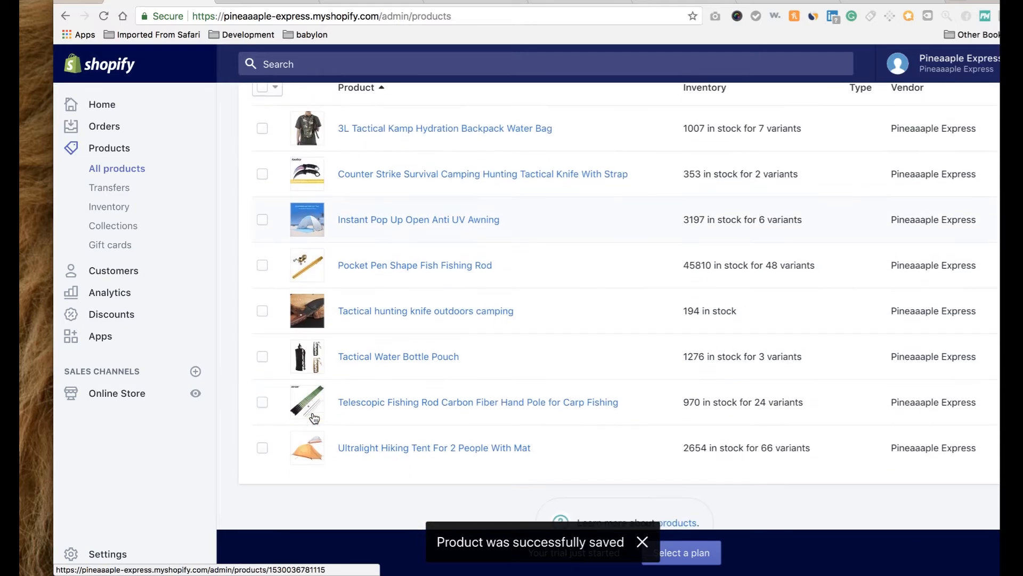
{"action": "left_click", "coordinate": [376, 357]}
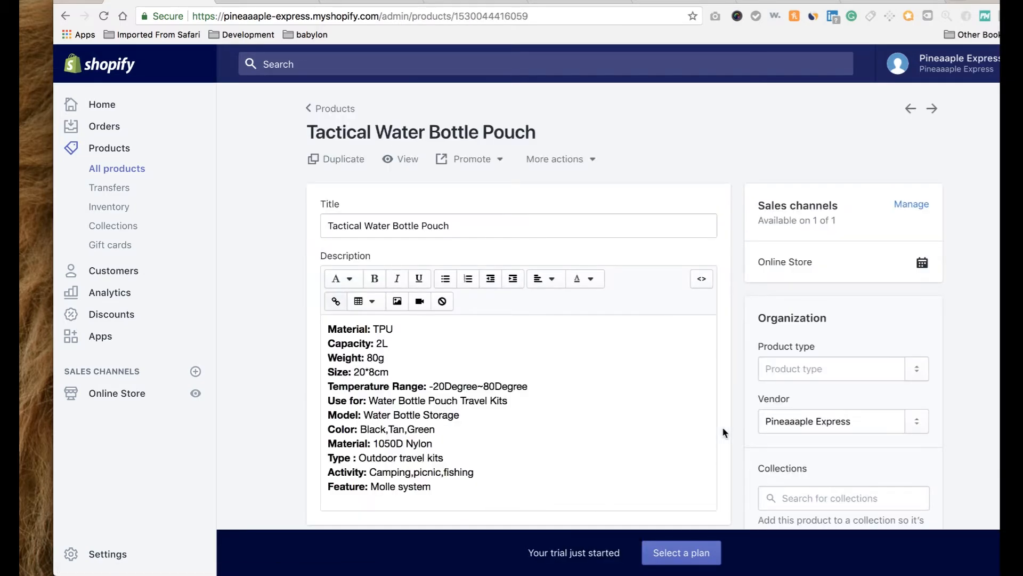
{"action": "scroll", "coordinate": [722, 426], "scroll_direction": "down", "scroll_amount": 4}
{"action": "left_click", "coordinate": [816, 453]}
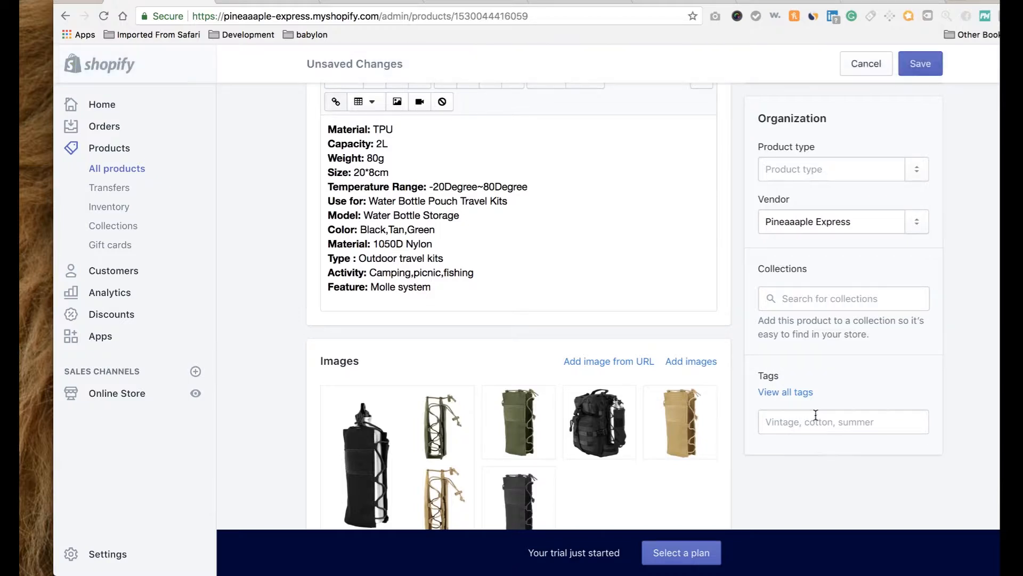
{"action": "left_click", "coordinate": [821, 421]}
{"action": "type", "text": "backpack"}
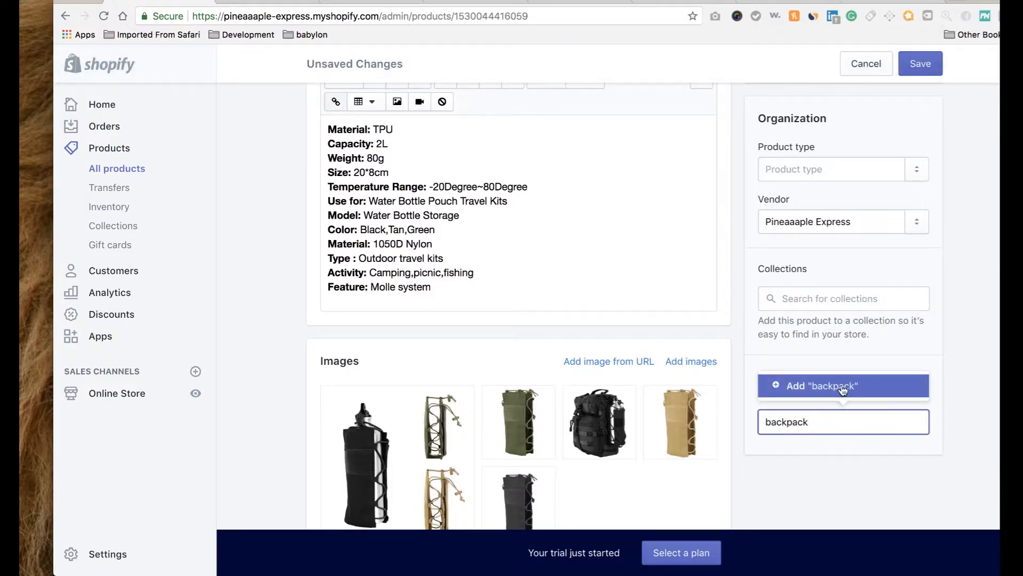
{"action": "left_click", "coordinate": [842, 389]}
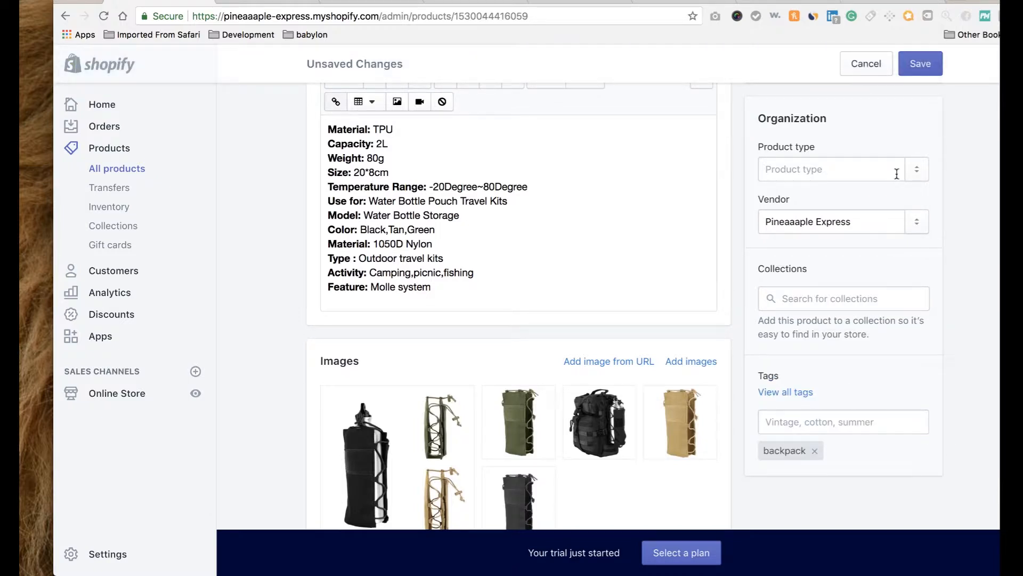
{"action": "left_click", "coordinate": [928, 62]}
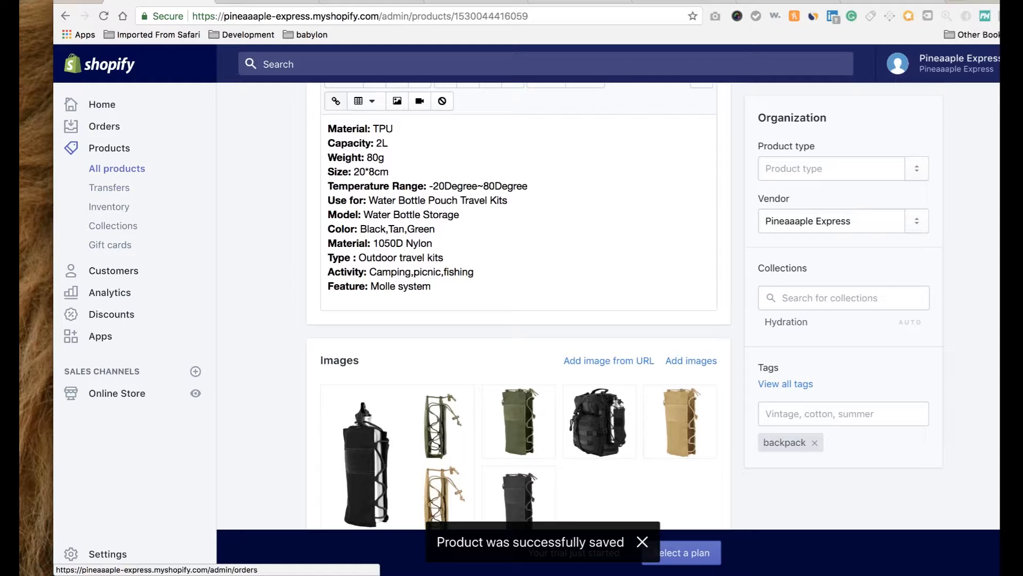
{"action": "left_click", "coordinate": [352, 2]}
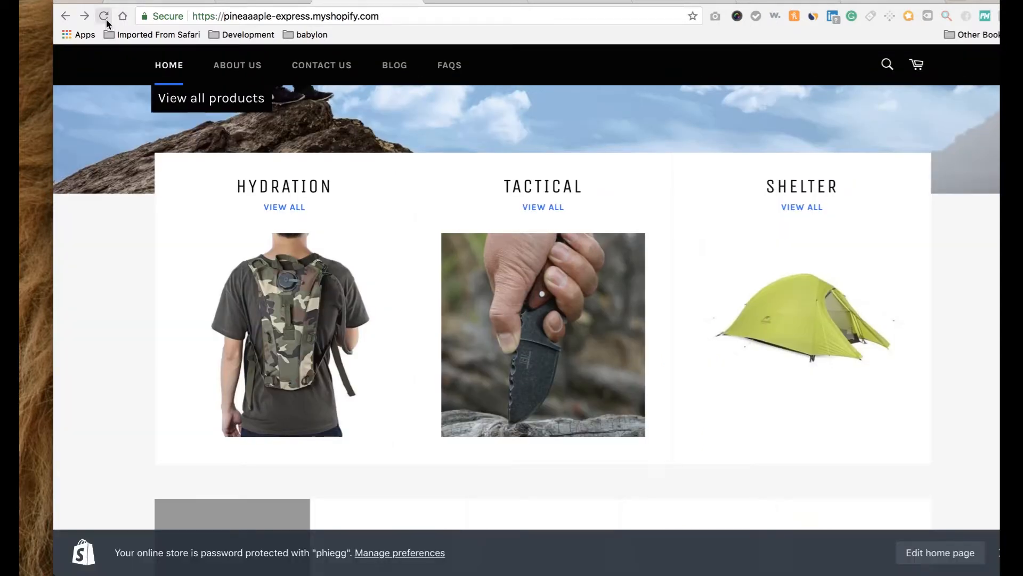
Reload the storefront and browse the products in the Hydration collection.
{"action": "left_click", "coordinate": [105, 19]}
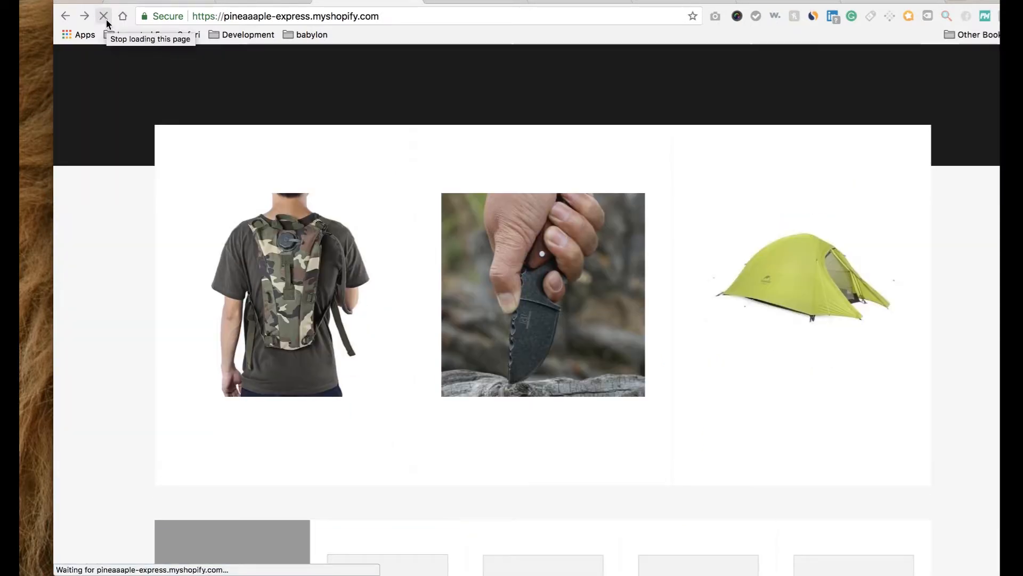
{"action": "left_click", "coordinate": [277, 206]}
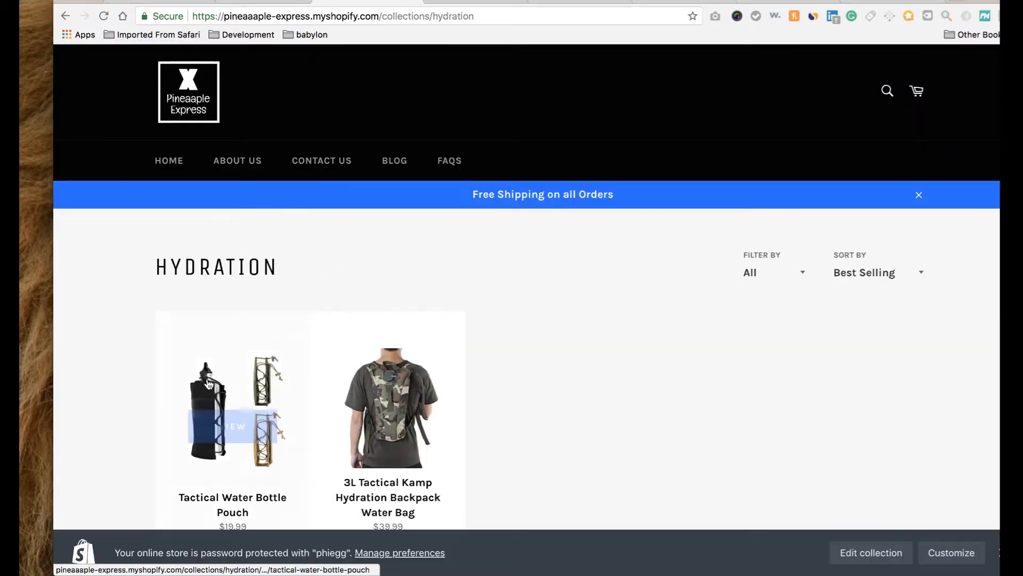
{"action": "mouse_move", "coordinate": [418, 371]}
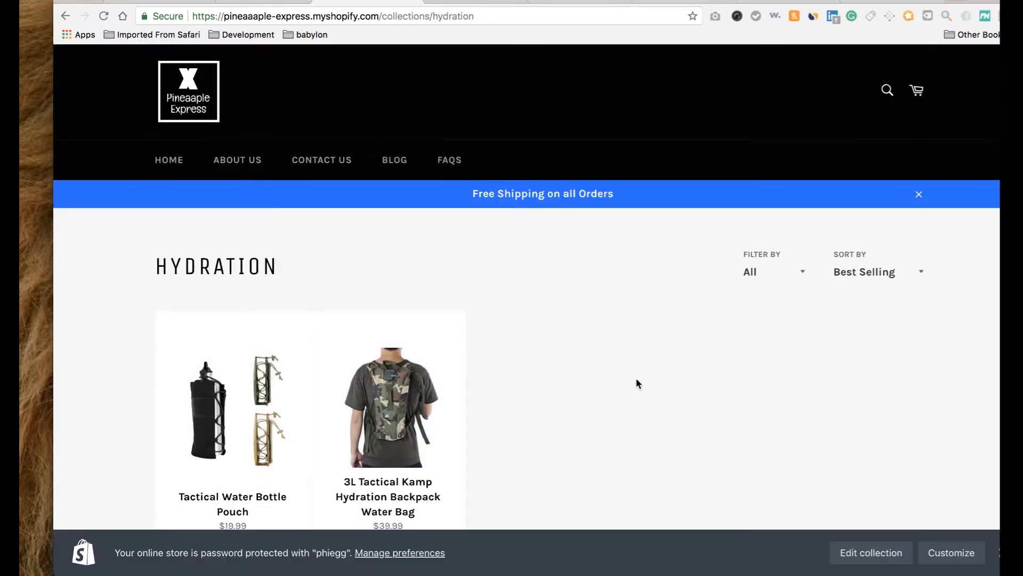
{"action": "scroll", "coordinate": [635, 377], "scroll_direction": "down", "scroll_amount": 2}
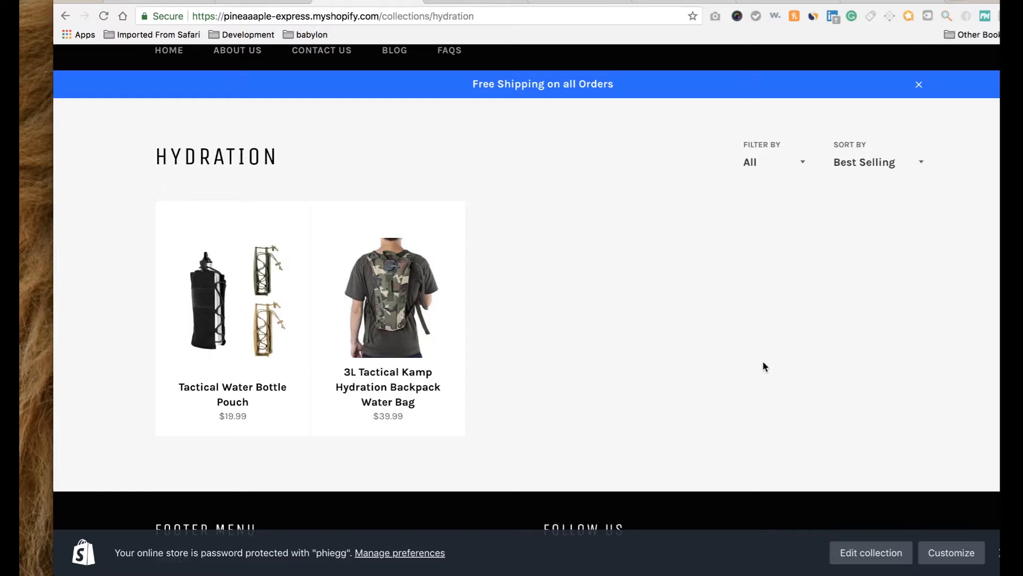
{"action": "scroll", "coordinate": [835, 320], "scroll_direction": "up", "scroll_amount": 3}
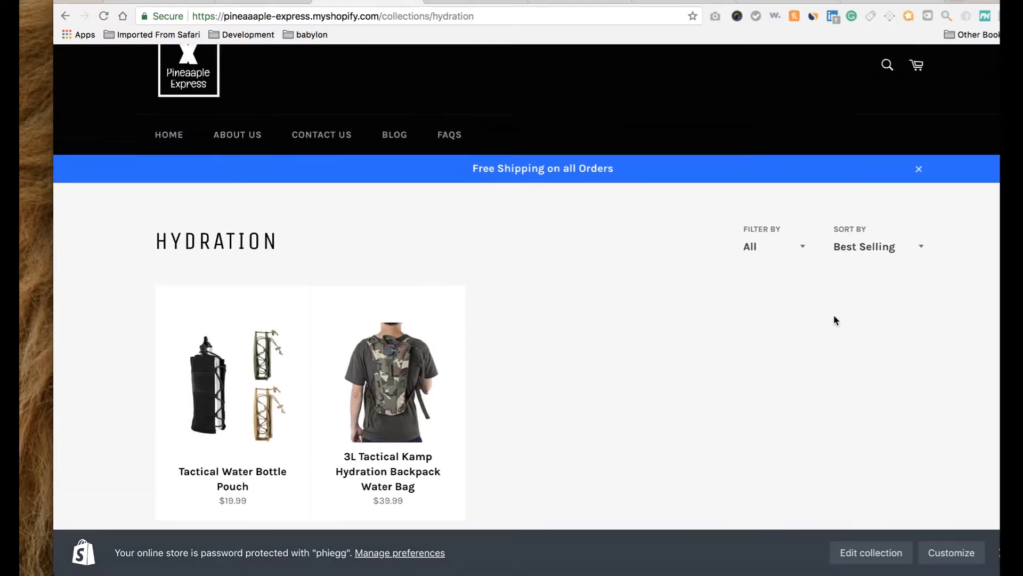
{"action": "scroll", "coordinate": [835, 320], "scroll_direction": "down", "scroll_amount": 5}
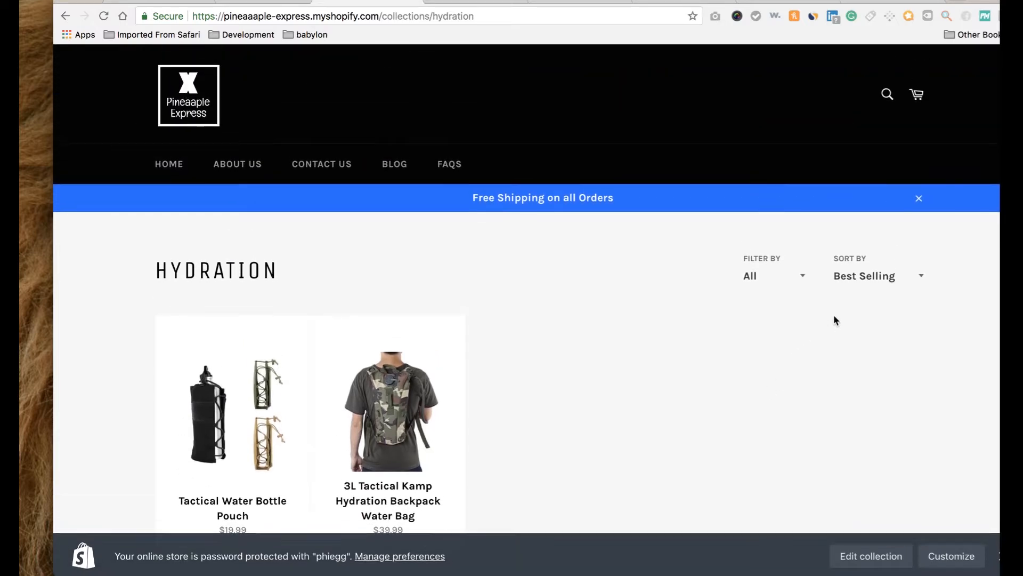
{"action": "scroll", "coordinate": [834, 317], "scroll_direction": "up", "scroll_amount": 5}
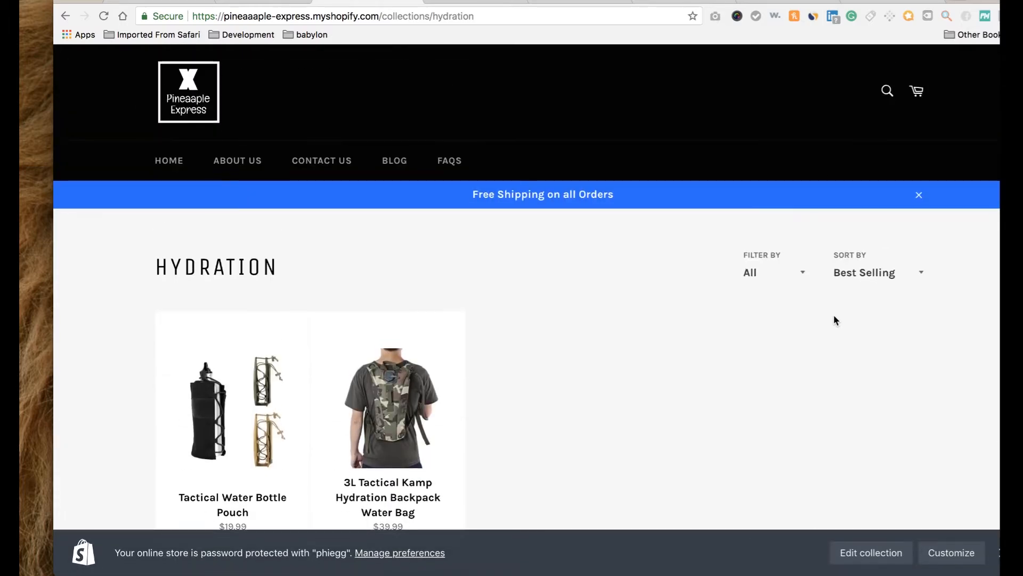
{"action": "scroll", "coordinate": [834, 317], "scroll_direction": "down", "scroll_amount": 5}
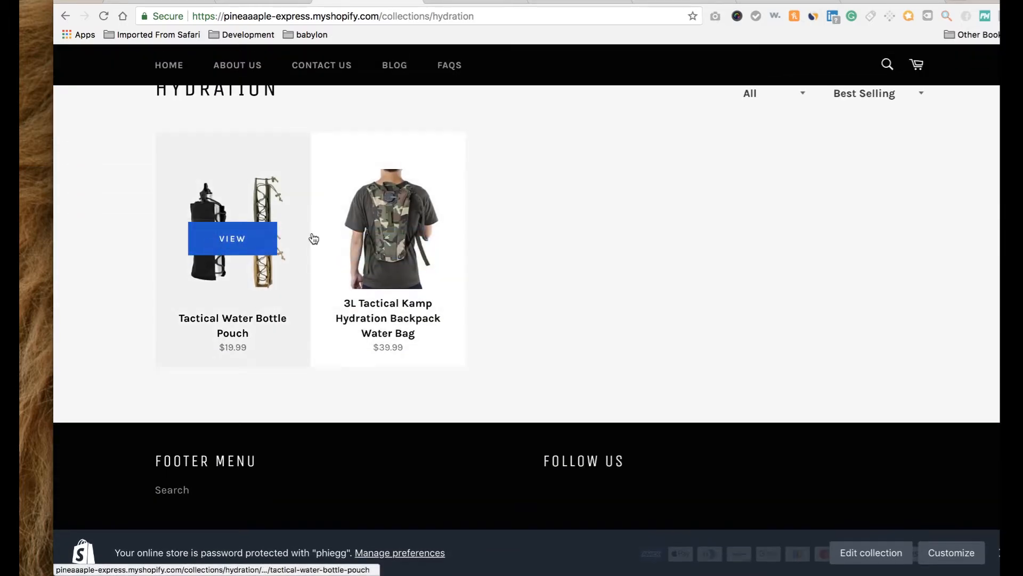
{"action": "scroll", "coordinate": [501, 188], "scroll_direction": "up", "scroll_amount": 5}
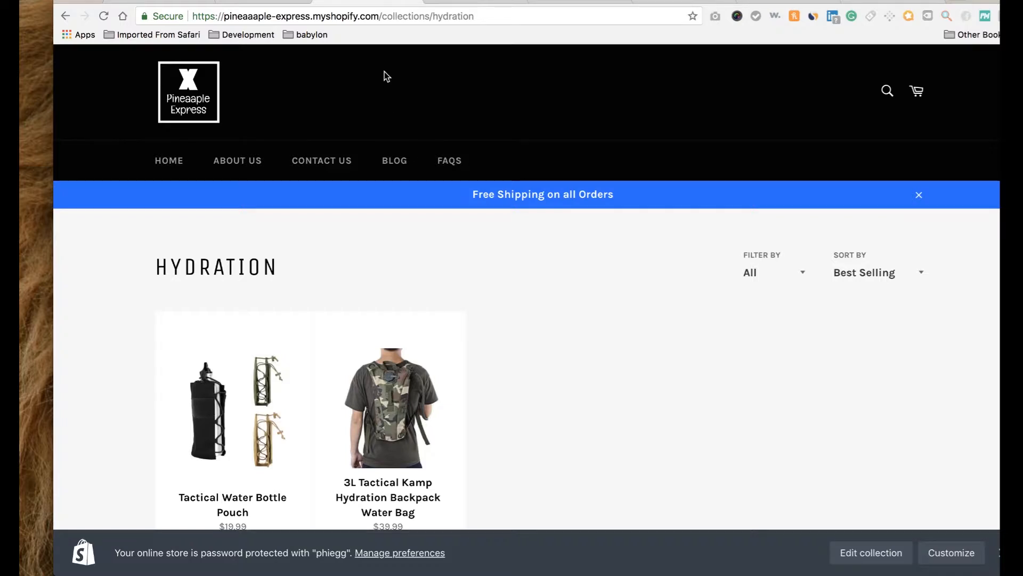
Glance at the pouch's admin page, then scroll through the storefront home page.
{"action": "left_click", "coordinate": [170, 2]}
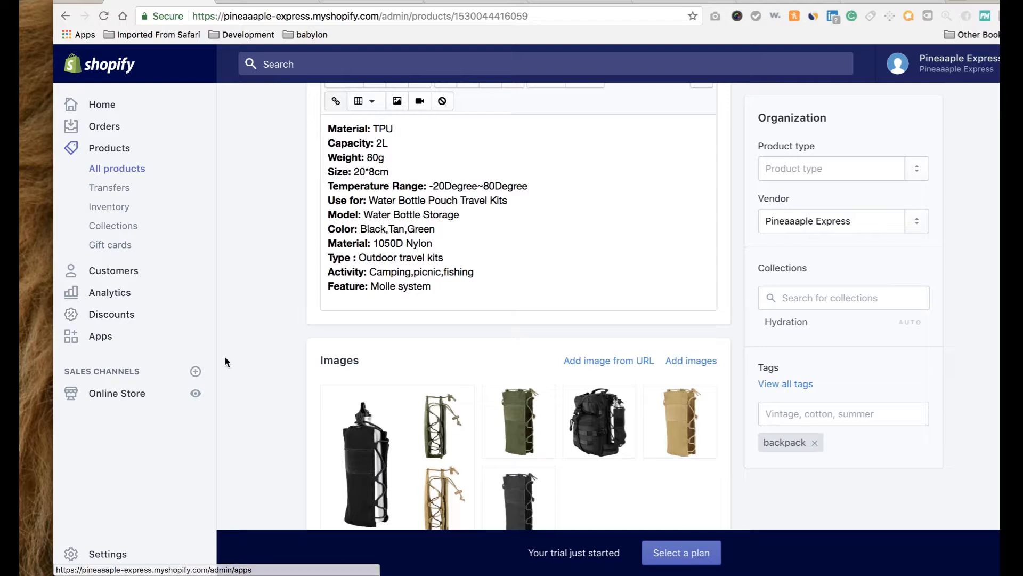
{"action": "left_click", "coordinate": [332, 3]}
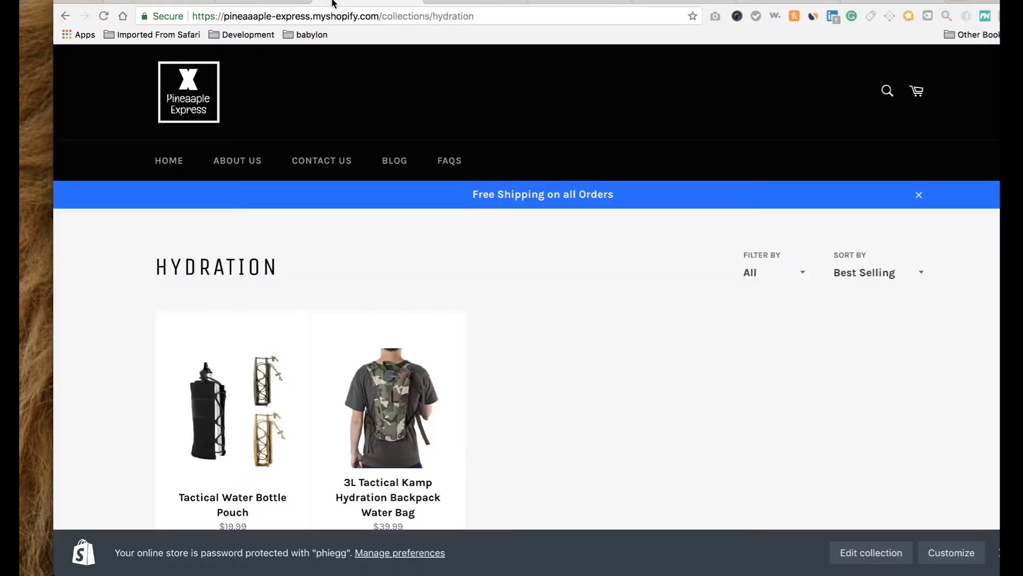
{"action": "left_click", "coordinate": [201, 98]}
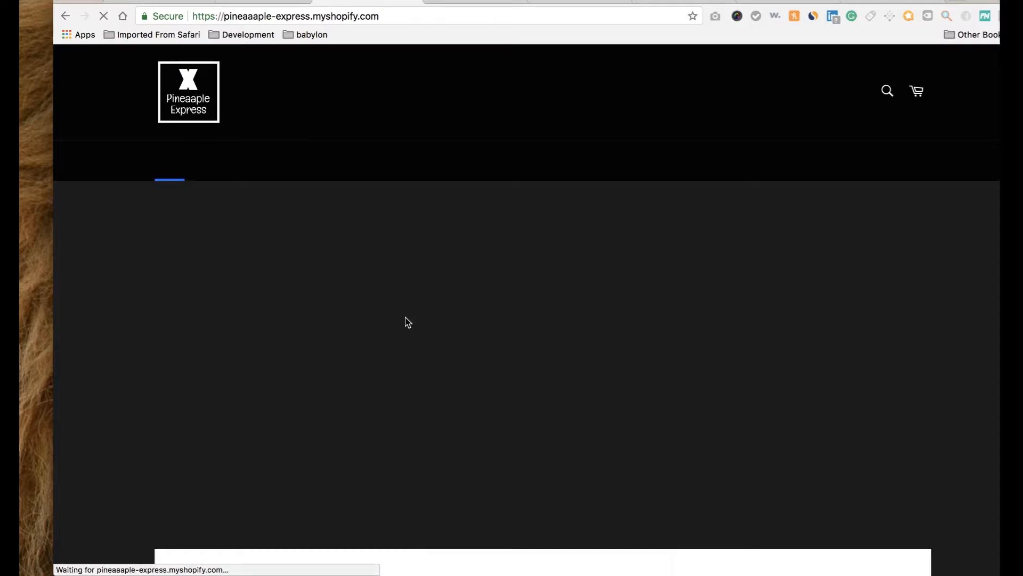
{"action": "scroll", "coordinate": [405, 321], "scroll_direction": "down", "scroll_amount": 6}
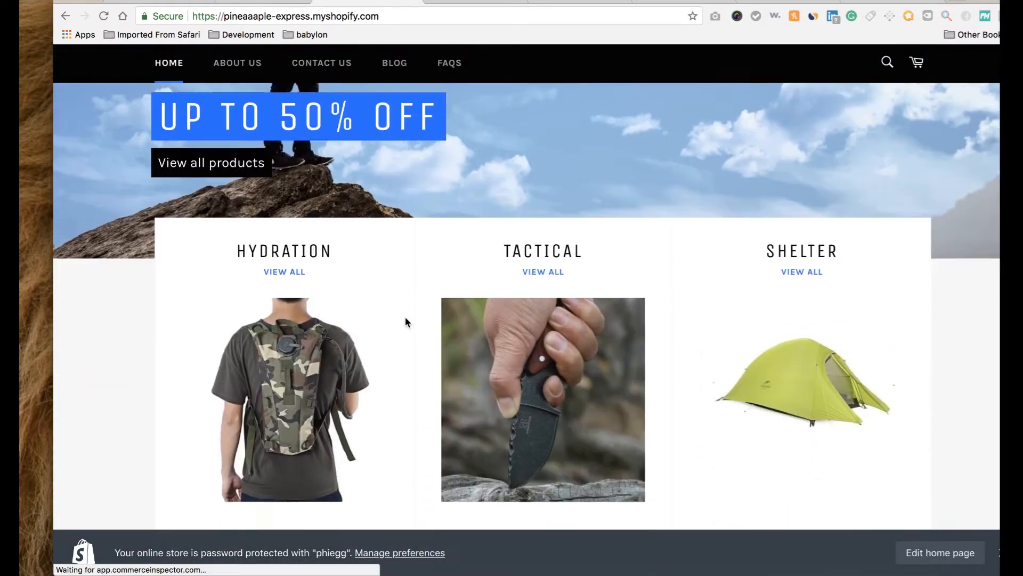
{"action": "scroll", "coordinate": [405, 321], "scroll_direction": "down", "scroll_amount": 6}
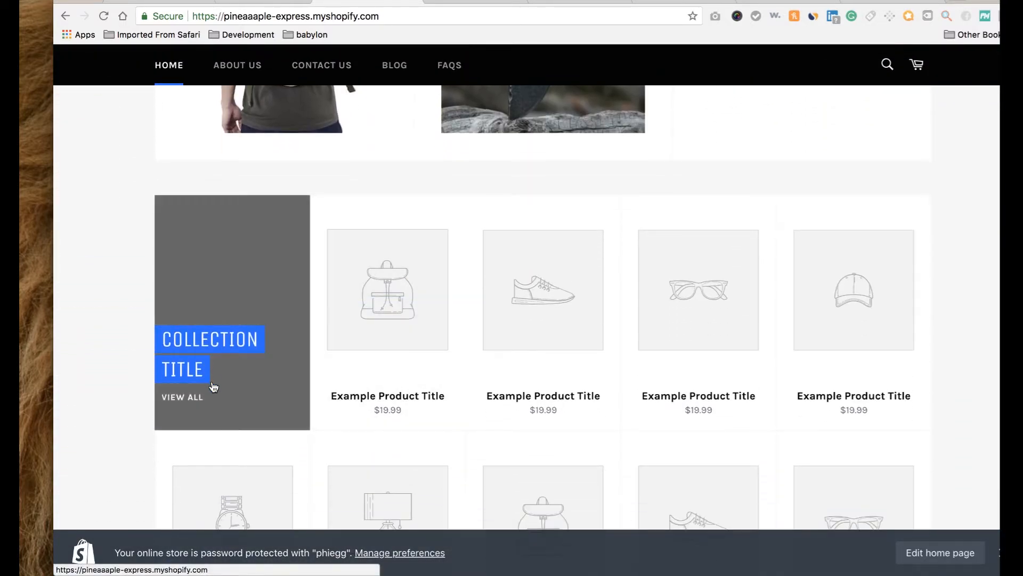
{"action": "scroll", "coordinate": [327, 370], "scroll_direction": "down", "scroll_amount": 8}
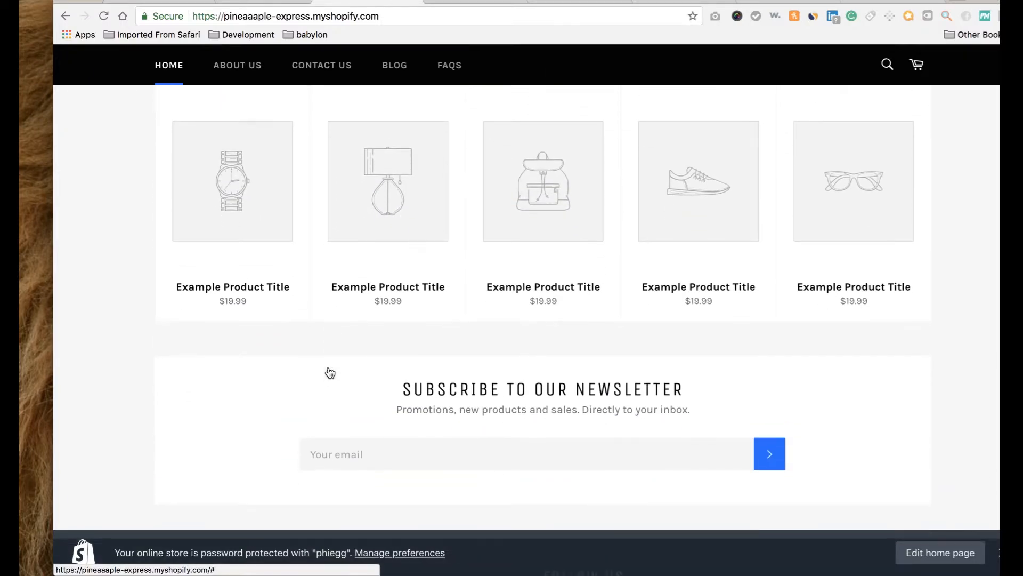
{"action": "scroll", "coordinate": [329, 372], "scroll_direction": "up", "scroll_amount": 8}
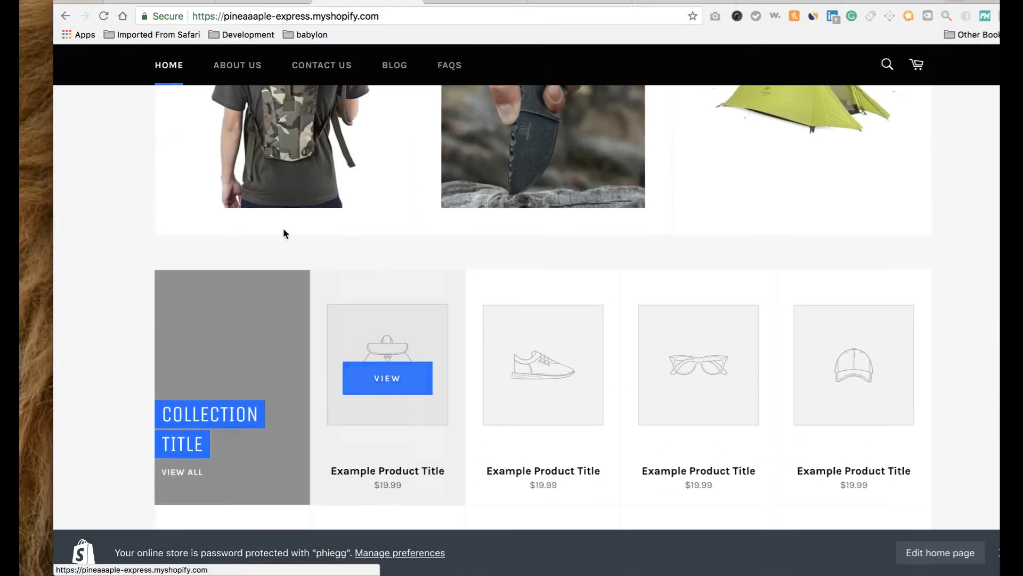
Return to the Tactical Water Bottle Pouch admin page and close the extra storefront tabs.
{"action": "left_click", "coordinate": [185, 3]}
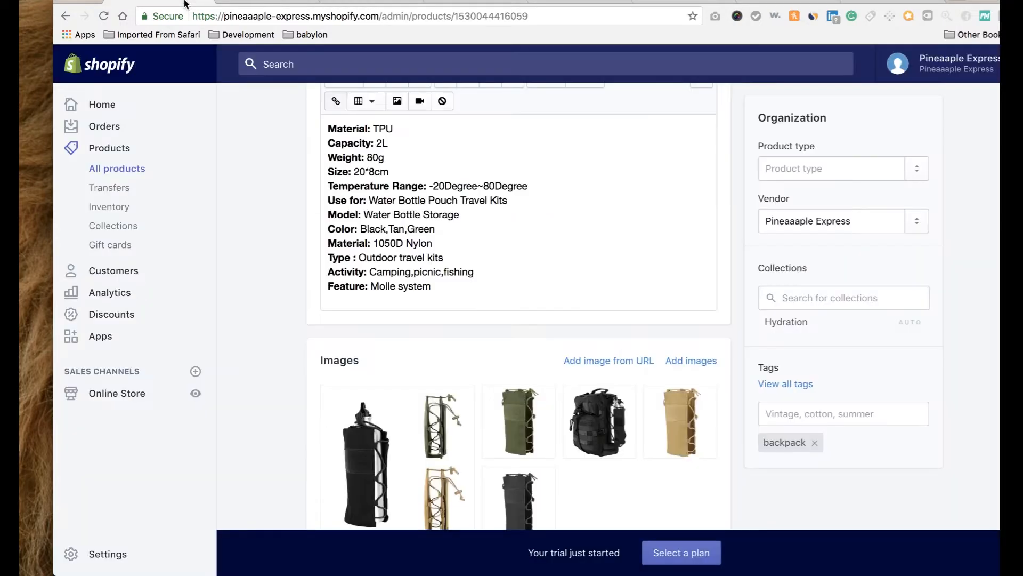
{"action": "left_click", "coordinate": [195, 395]}
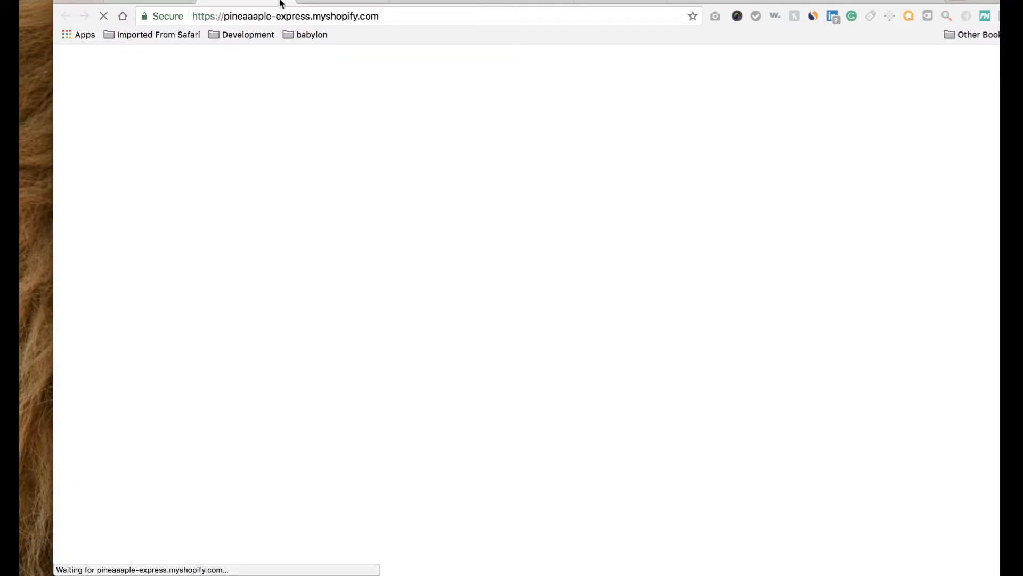
{"action": "left_click", "coordinate": [281, 4]}
{"action": "left_click", "coordinate": [280, 4]}
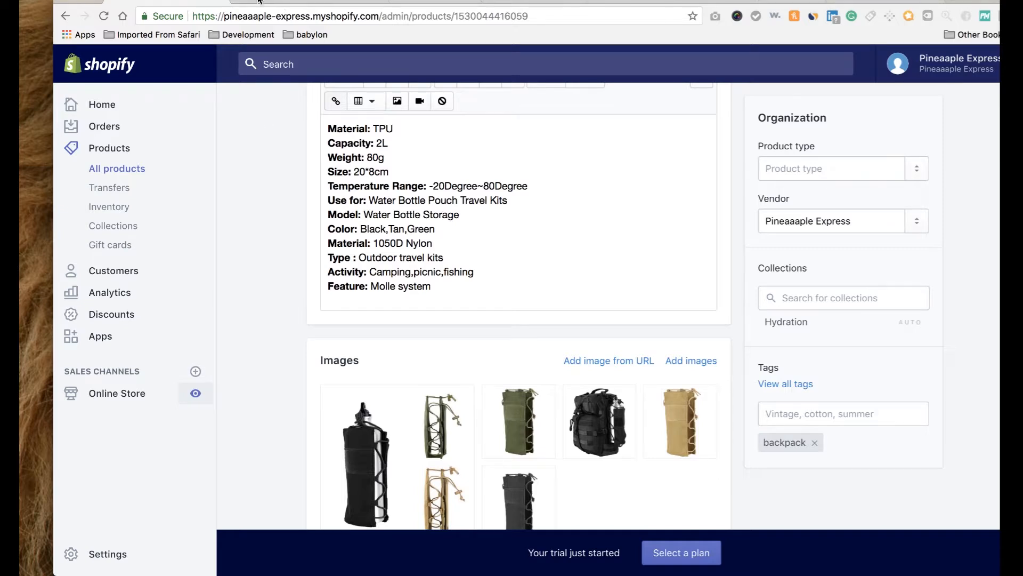
In the theme editor, preview Hydration and Shelter, then select Tactical as the featured collection.
{"action": "left_click", "coordinate": [102, 393]}
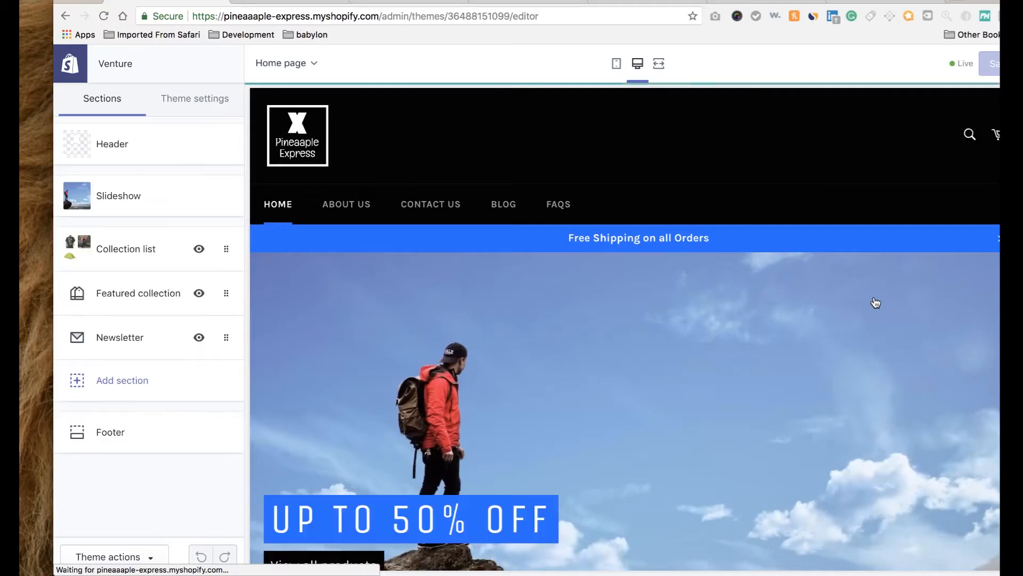
{"action": "left_click", "coordinate": [169, 292]}
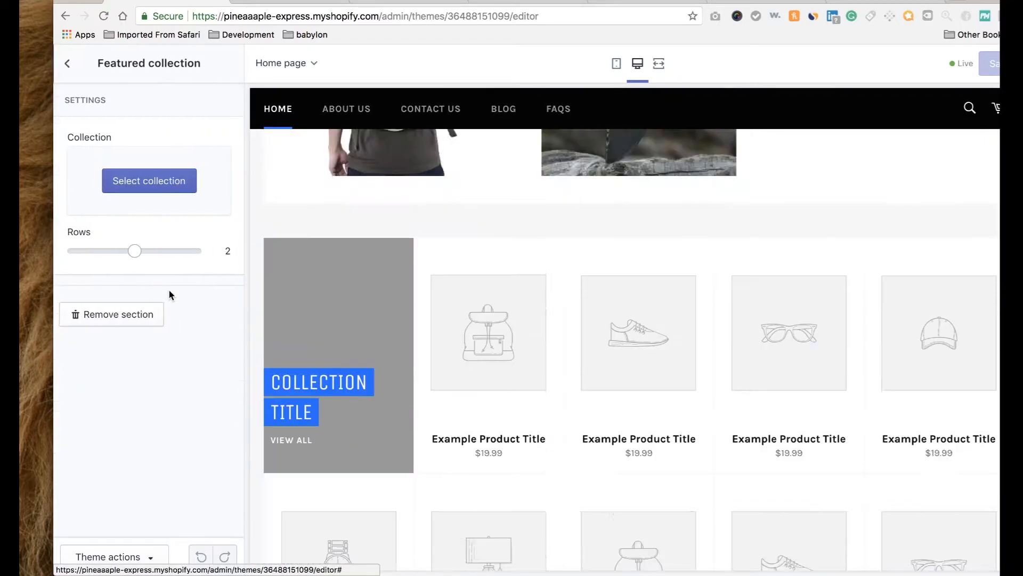
{"action": "left_click", "coordinate": [158, 186]}
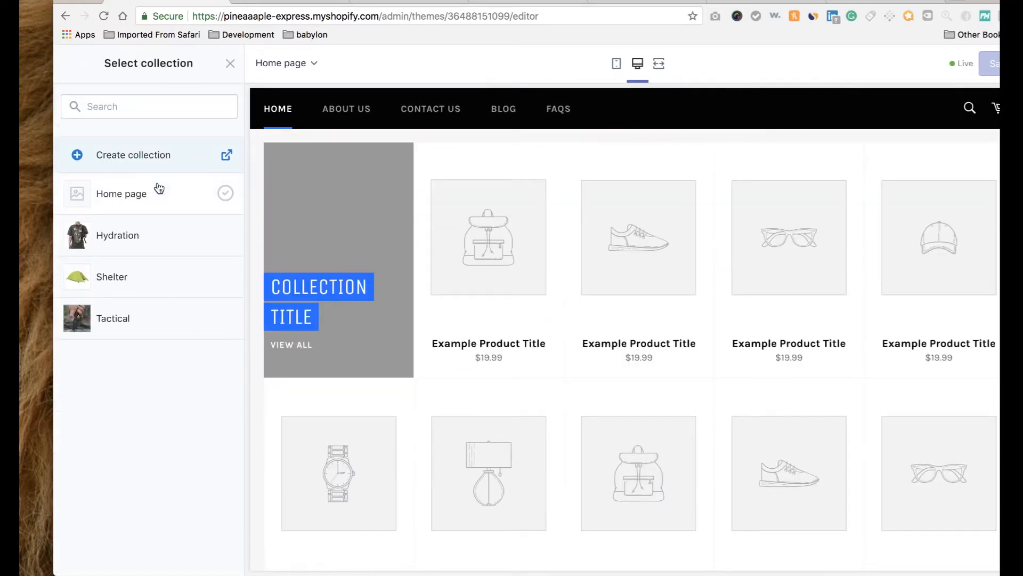
{"action": "left_click", "coordinate": [160, 242]}
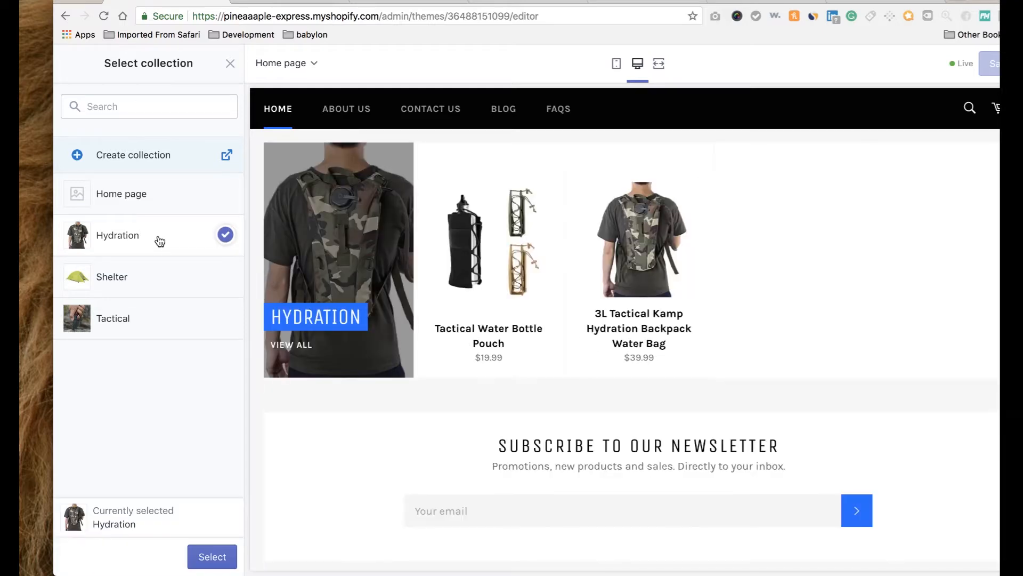
{"action": "left_click", "coordinate": [160, 275]}
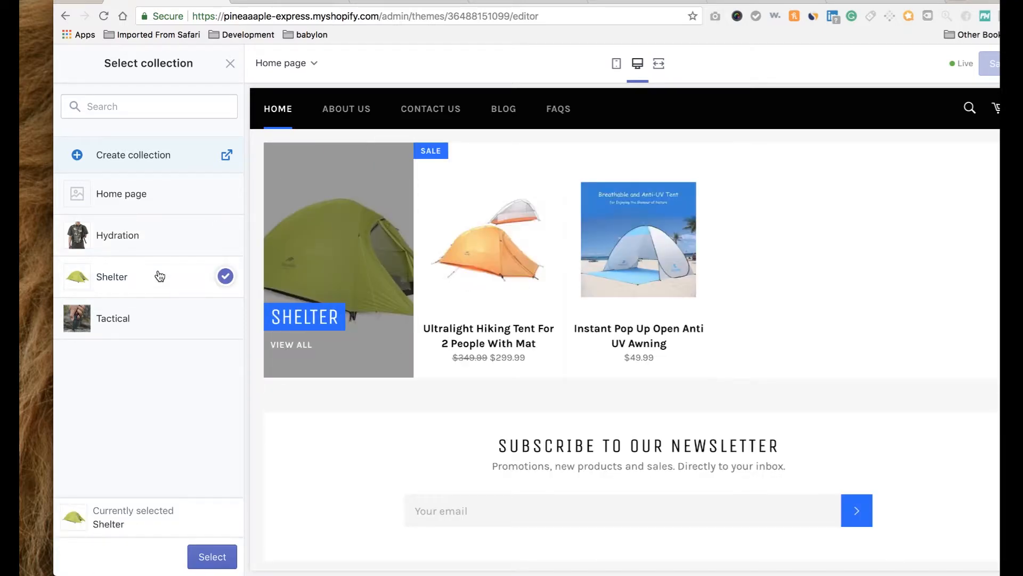
{"action": "left_click", "coordinate": [163, 320]}
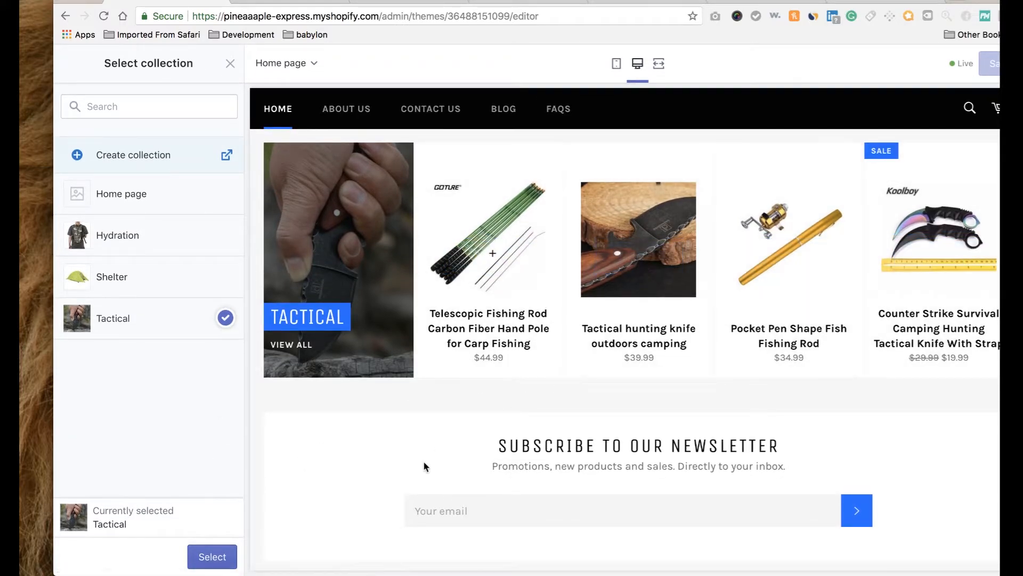
{"action": "left_click", "coordinate": [212, 556]}
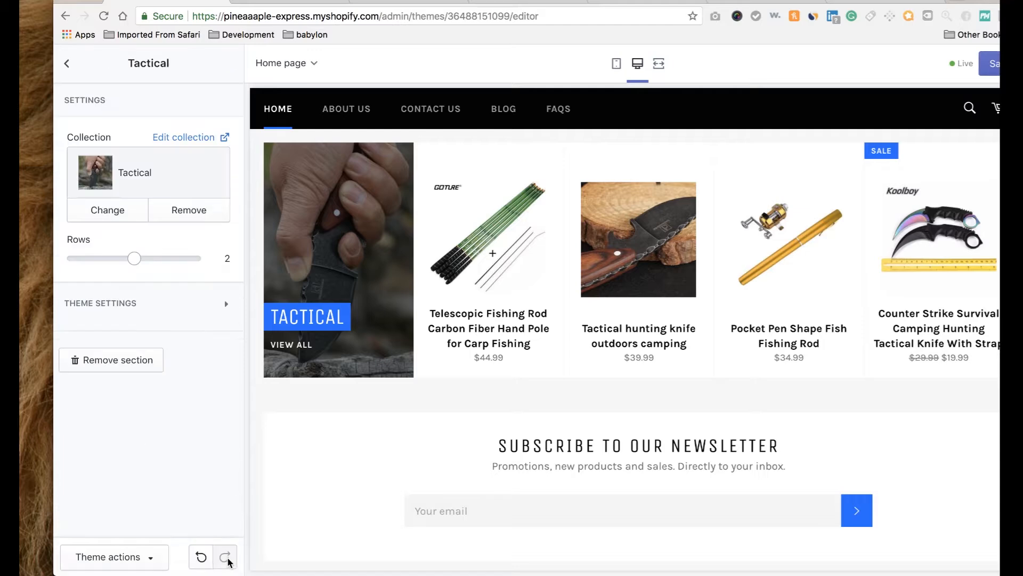
Save the theme changes and exit the theme editor back to the admin.
{"action": "left_click", "coordinate": [992, 64]}
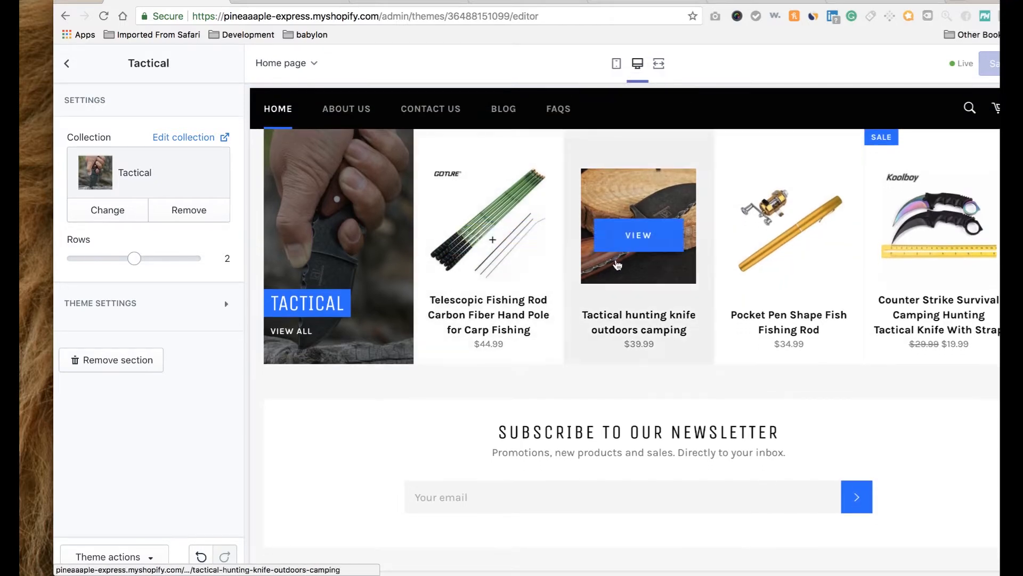
{"action": "scroll", "coordinate": [651, 263], "scroll_direction": "up", "scroll_amount": 2}
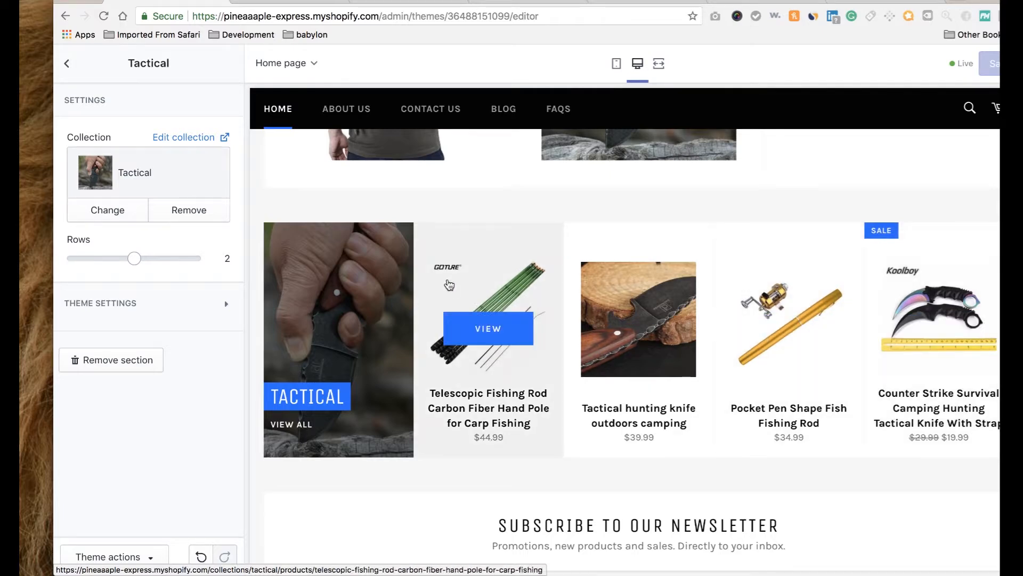
{"action": "left_click", "coordinate": [67, 65]}
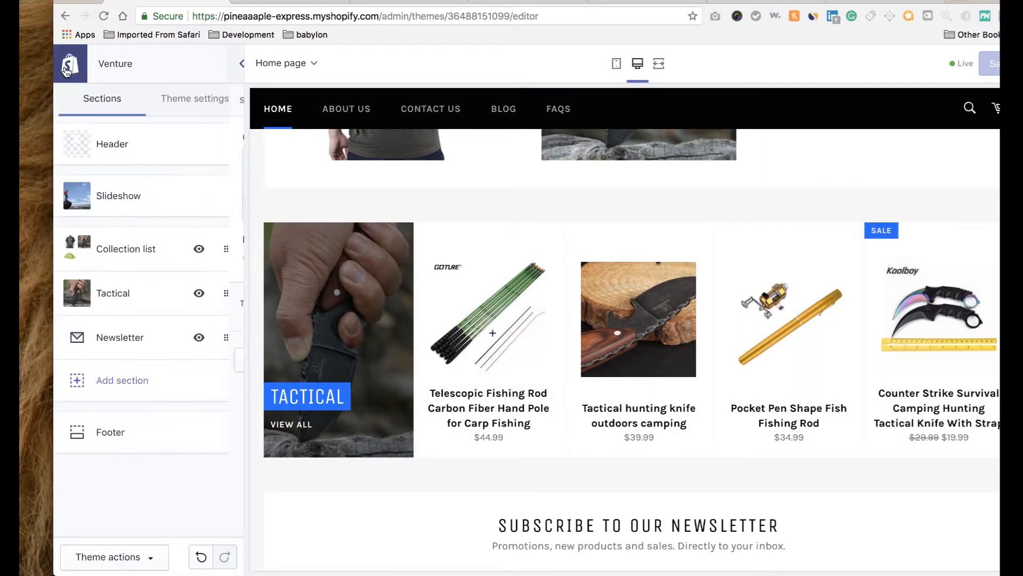
{"action": "left_click", "coordinate": [84, 64]}
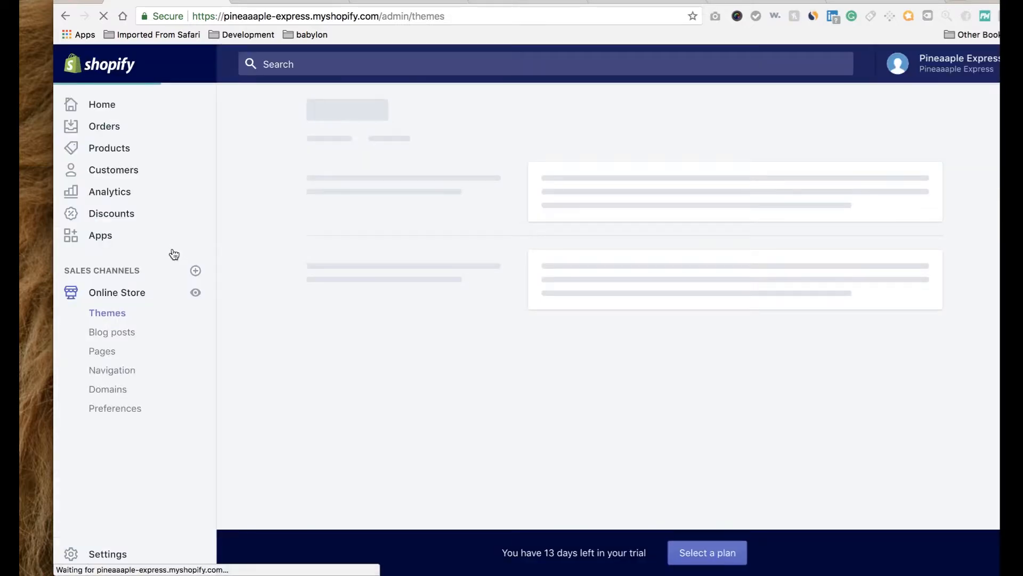
Save the Counter Strike tactical knife's product image to the desktop from its full-size preview.
{"action": "left_click", "coordinate": [123, 153]}
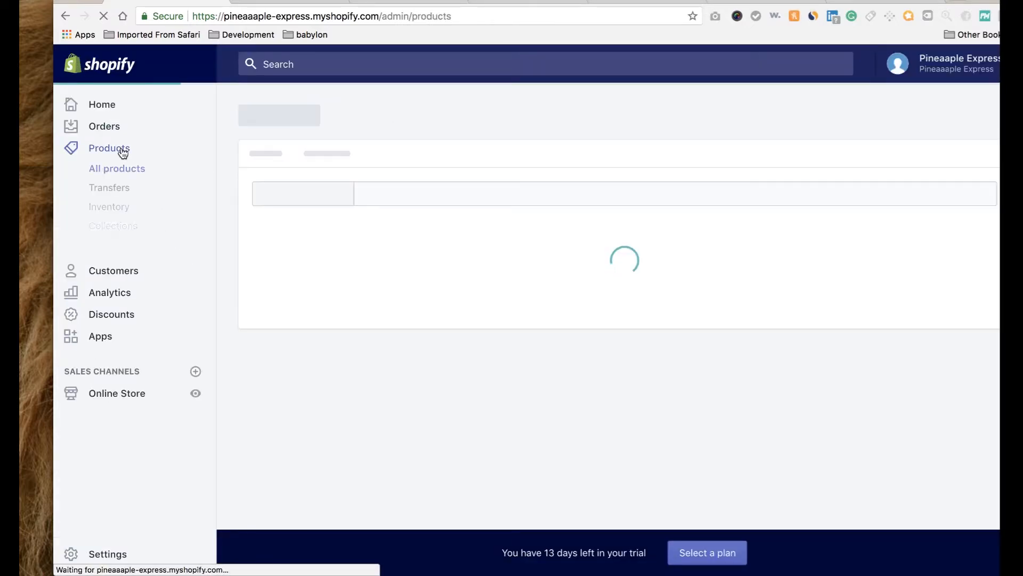
{"action": "scroll", "coordinate": [285, 324], "scroll_direction": "down", "scroll_amount": 2}
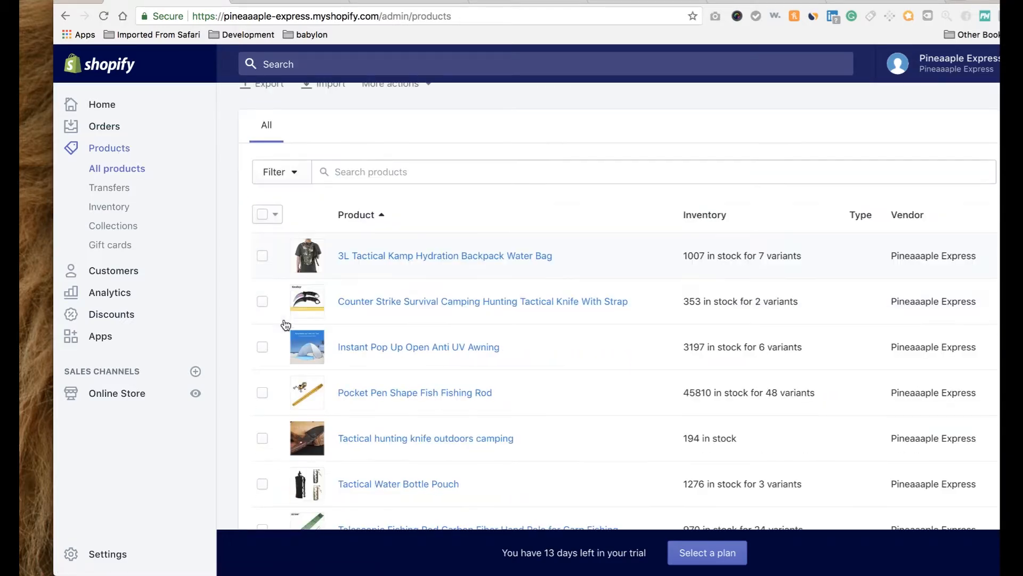
{"action": "left_click", "coordinate": [398, 305]}
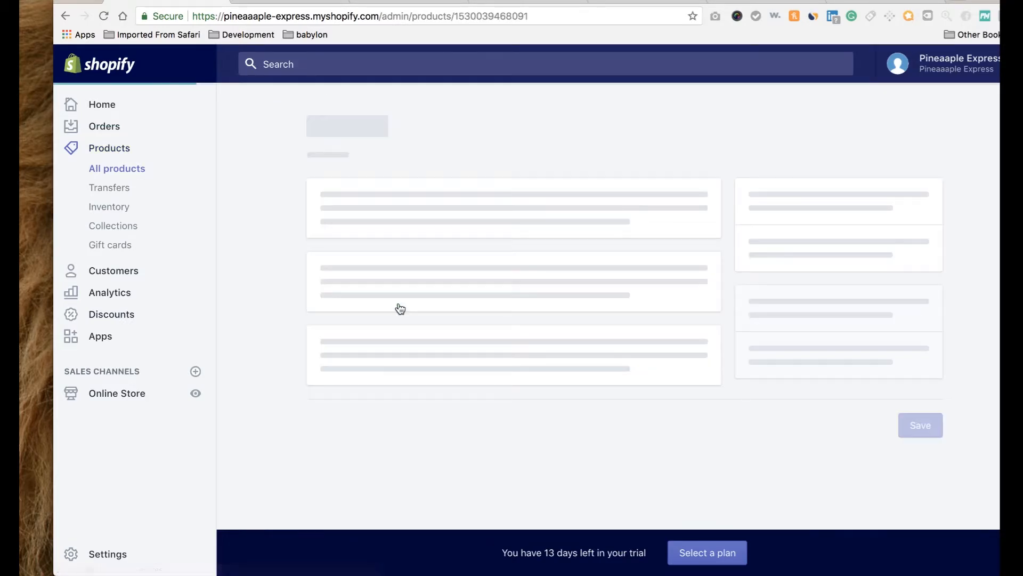
{"action": "scroll", "coordinate": [398, 373], "scroll_direction": "down", "scroll_amount": 2}
{"action": "scroll", "coordinate": [398, 372], "scroll_direction": "down", "scroll_amount": 4}
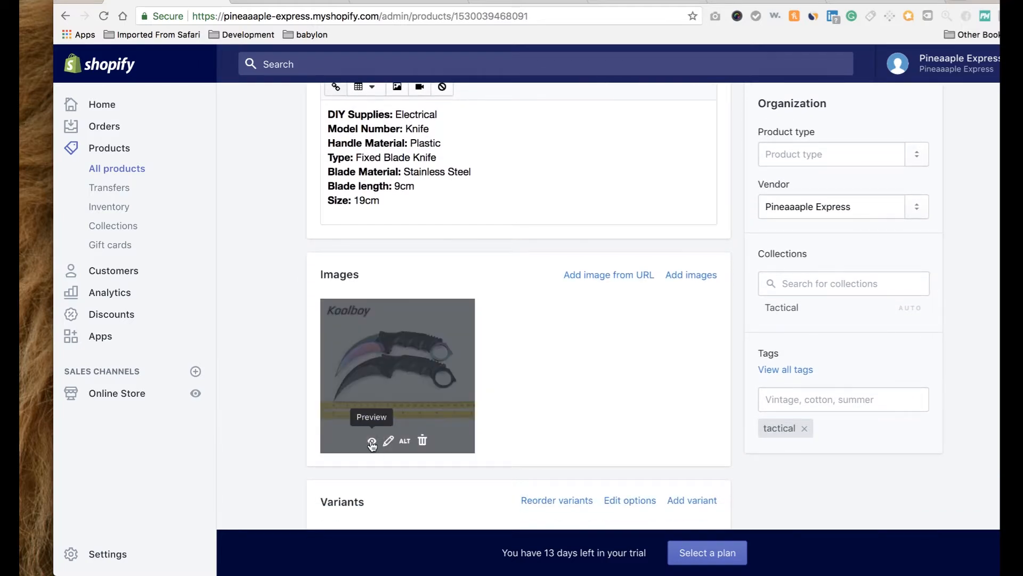
{"action": "left_click", "coordinate": [373, 446]}
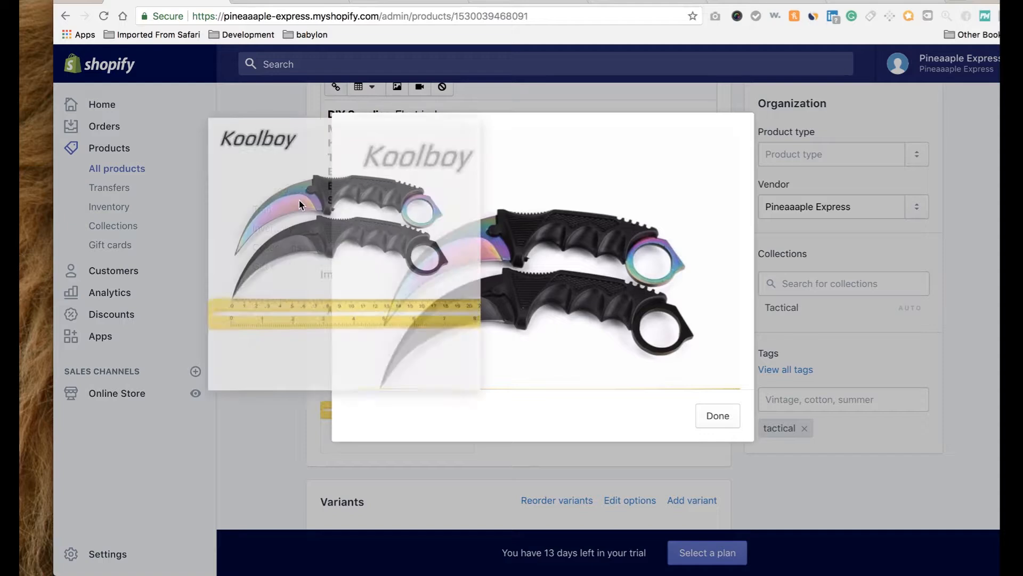
{"action": "left_click_drag", "start_coordinate": [299, 204], "coordinate": [44, 177]}
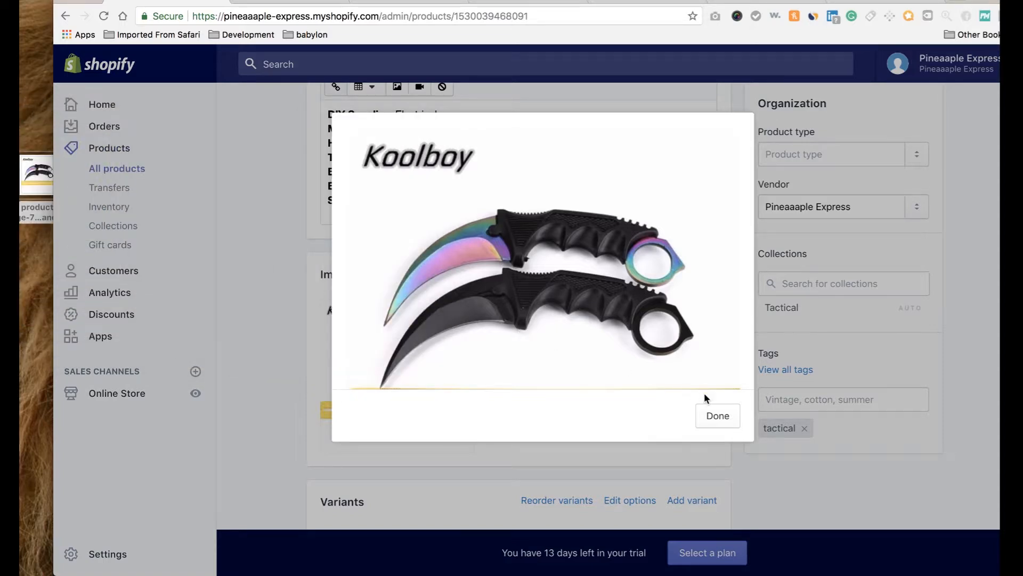
{"action": "left_click", "coordinate": [718, 415]}
Minimise the browser and move the saved knife image to the desktop centre.
{"action": "mouse_move", "coordinate": [538, 573]}
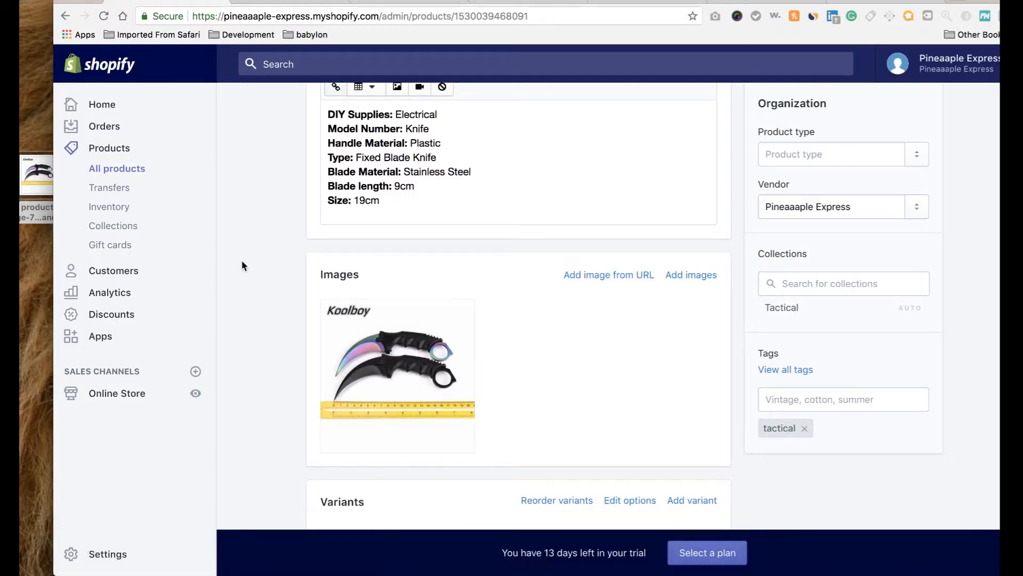
{"action": "left_click", "coordinate": [77, 1]}
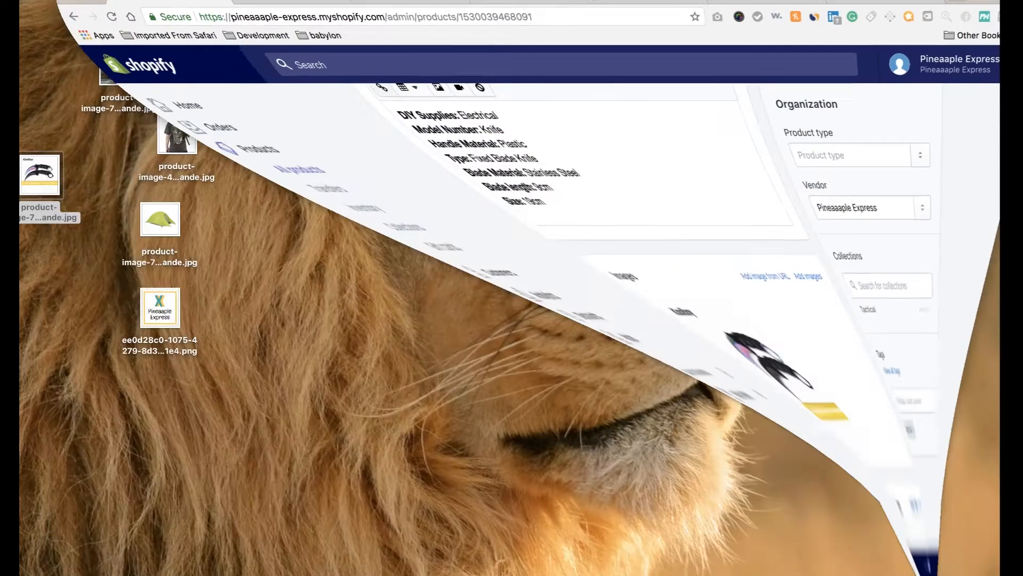
{"action": "left_click_drag", "start_coordinate": [49, 171], "coordinate": [431, 237]}
{"action": "mouse_move", "coordinate": [550, 574]}
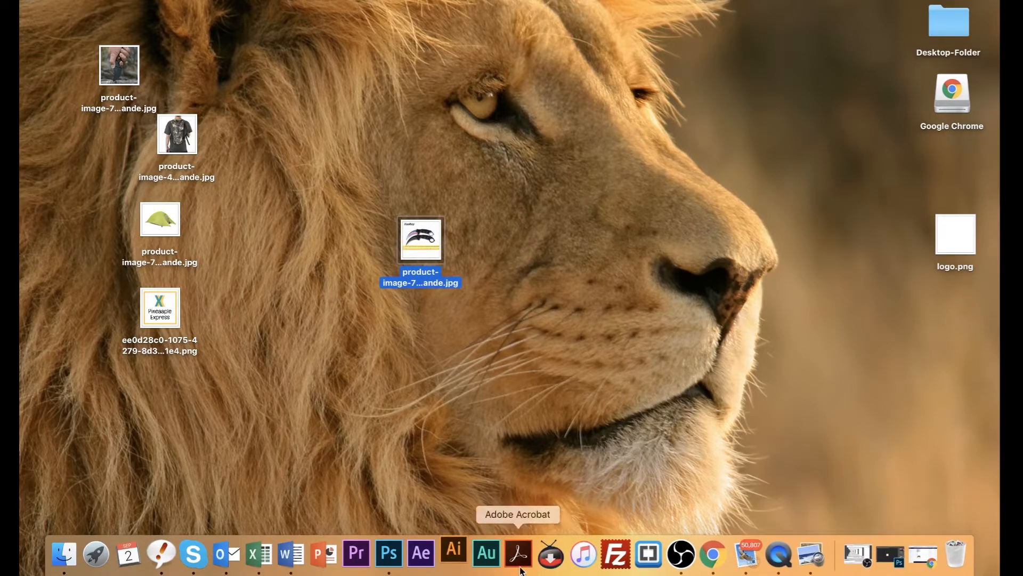
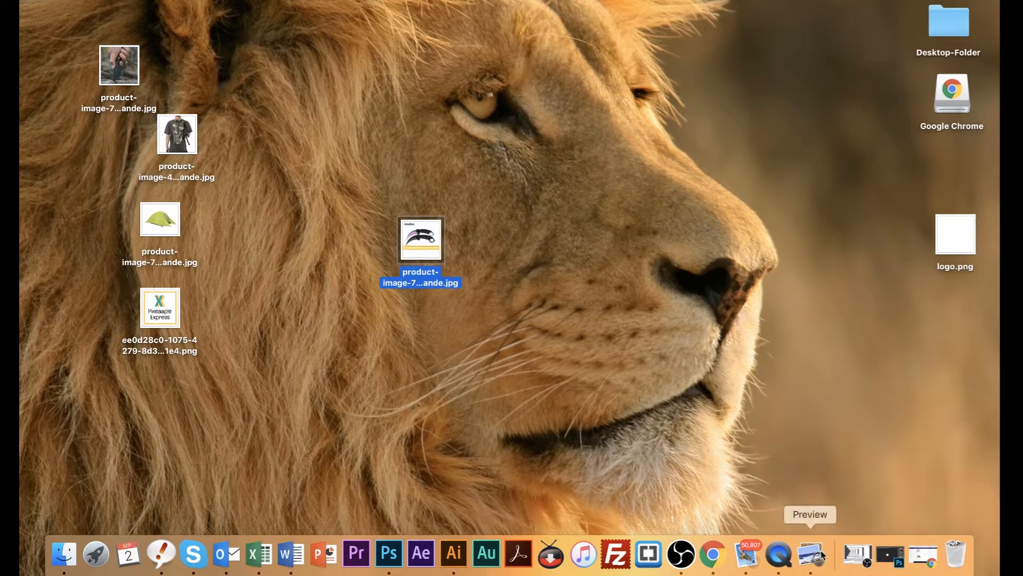
Open the Telescopic Fishing Rod product and drag its enlarged main image onto the desktop.
{"action": "left_click", "coordinate": [923, 554]}
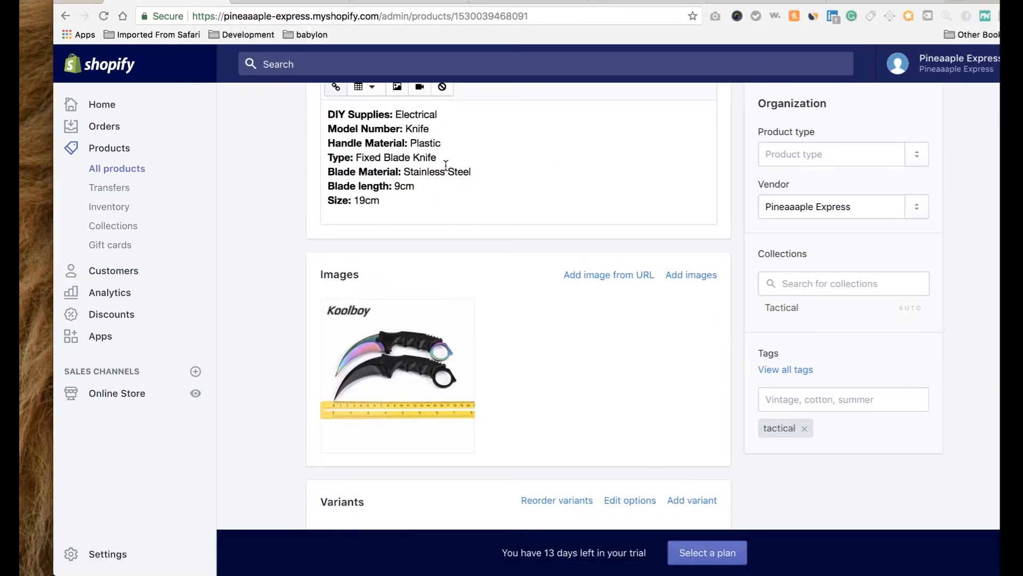
{"action": "left_click", "coordinate": [115, 171]}
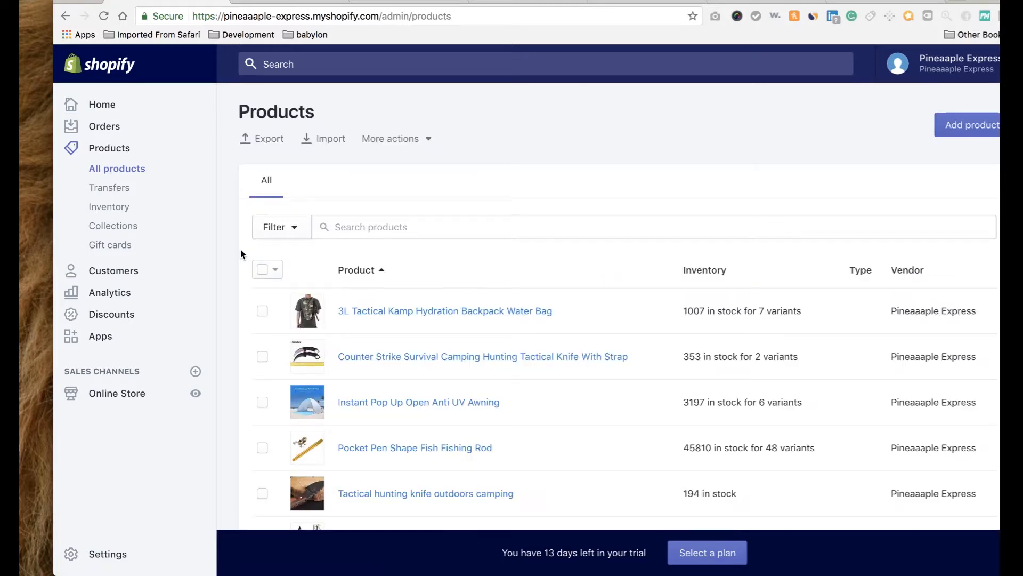
{"action": "scroll", "coordinate": [319, 346], "scroll_direction": "down", "scroll_amount": 3}
{"action": "left_click", "coordinate": [388, 446]}
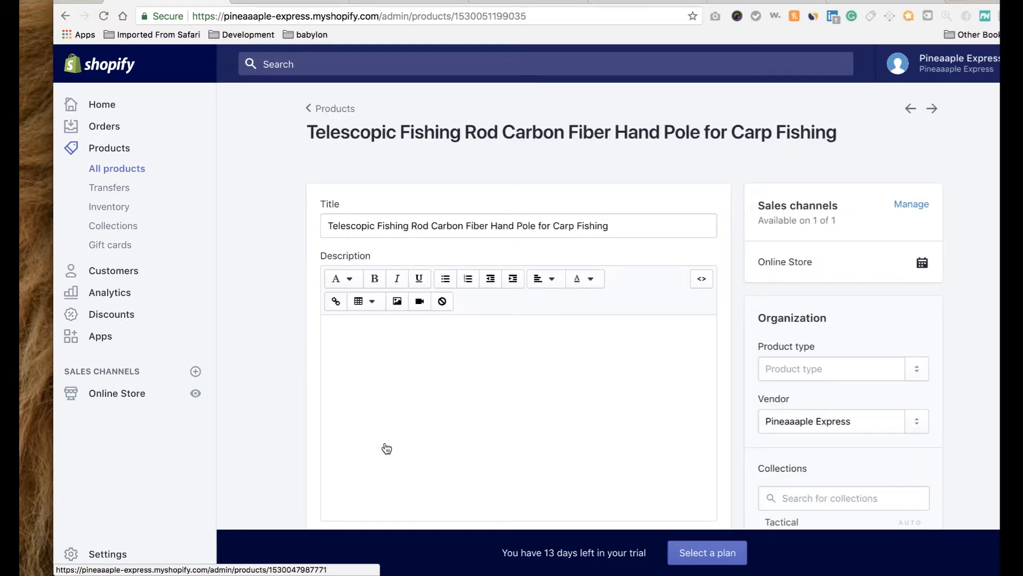
{"action": "scroll", "coordinate": [384, 443], "scroll_direction": "down", "scroll_amount": 7}
{"action": "mouse_move", "coordinate": [410, 307]}
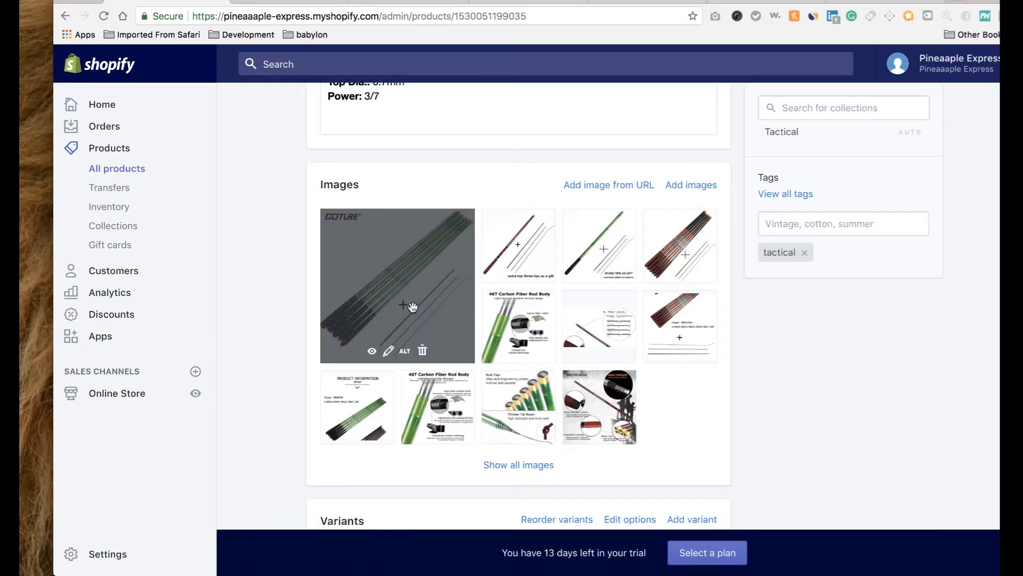
{"action": "left_click", "coordinate": [371, 353]}
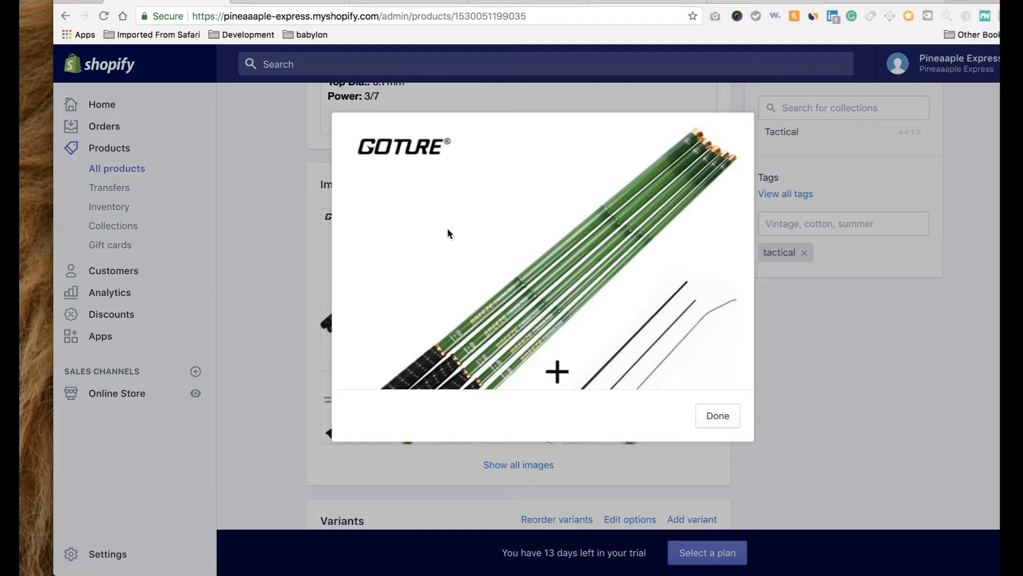
{"action": "left_click_drag", "start_coordinate": [510, 249], "coordinate": [32, 165]}
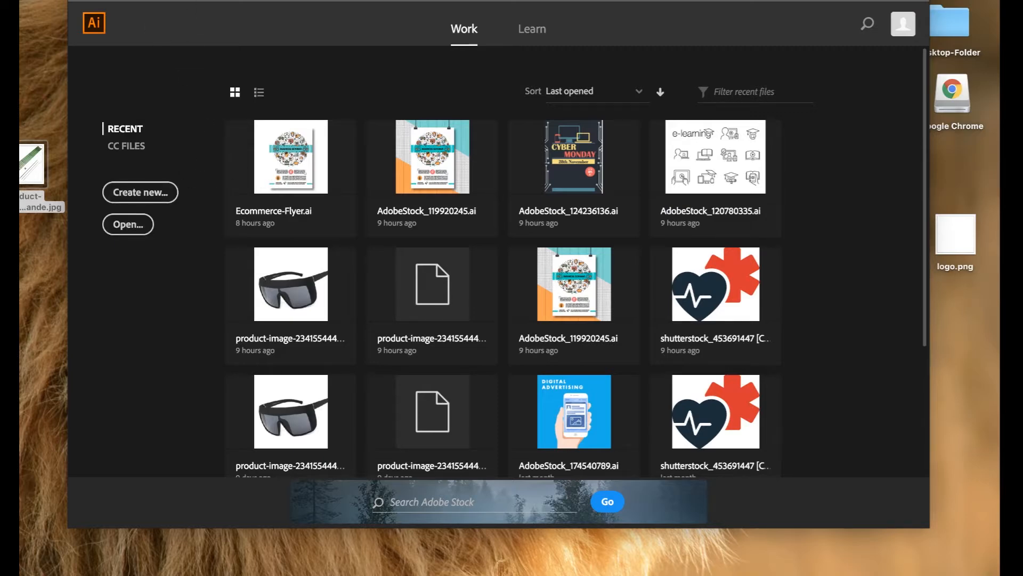
Create a new blank 1366 × 768 px Illustrator document and postpone the update notice.
{"action": "left_click", "coordinate": [113, 0]}
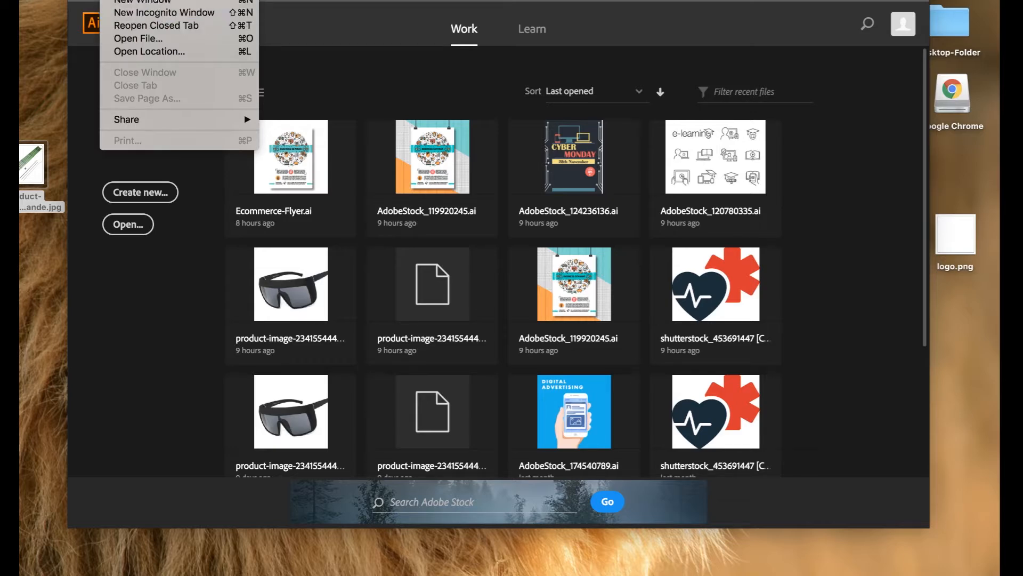
{"action": "left_click", "coordinate": [267, 59]}
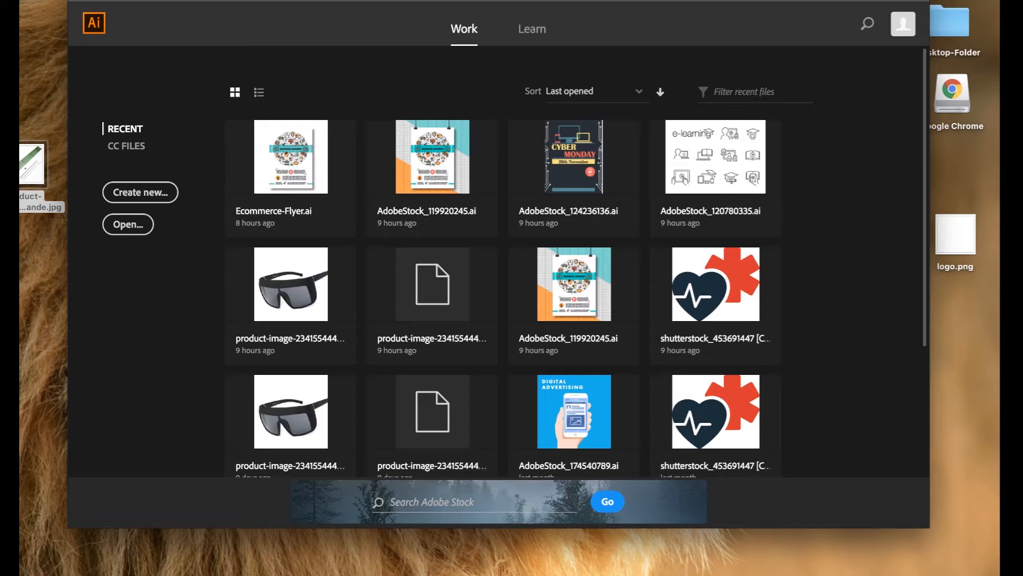
{"action": "left_click", "coordinate": [134, 0]}
{"action": "left_click", "coordinate": [154, 0]}
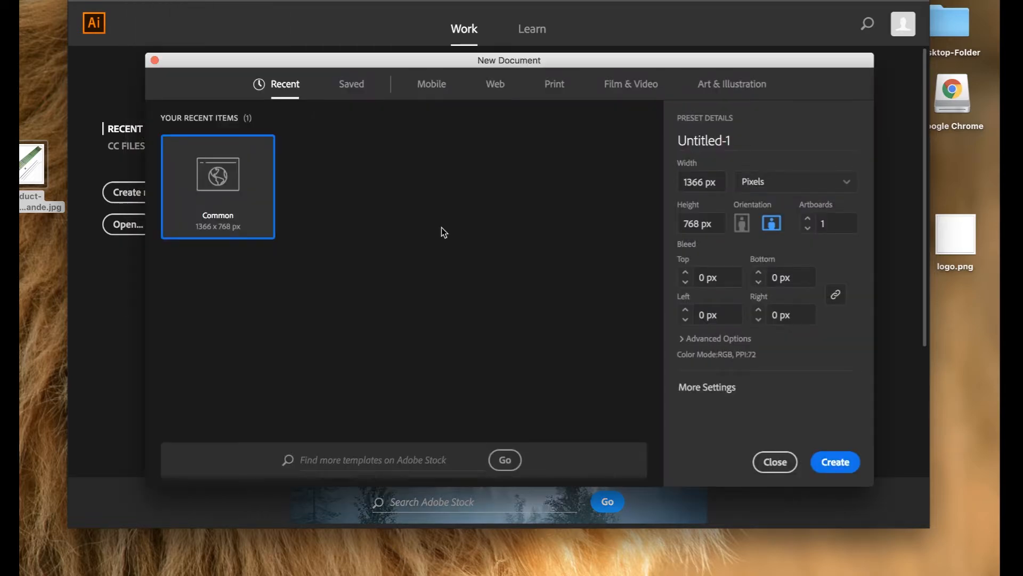
{"action": "left_click", "coordinate": [841, 462]}
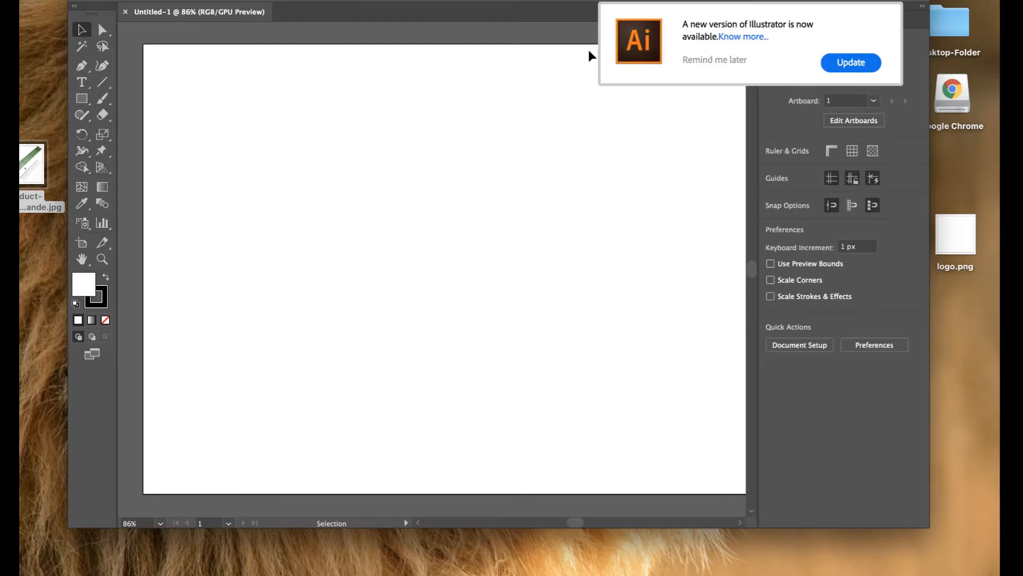
{"action": "left_click", "coordinate": [709, 61]}
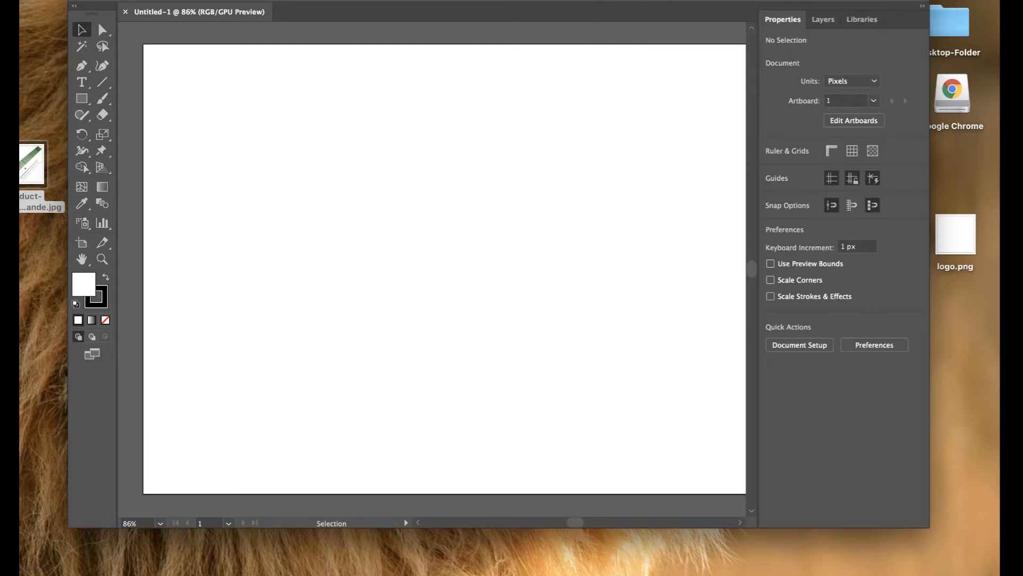
Open the fishing-rod image in Adobe Illustrator CC 2018.
{"action": "left_click_drag", "start_coordinate": [98, 20], "coordinate": [341, 24]}
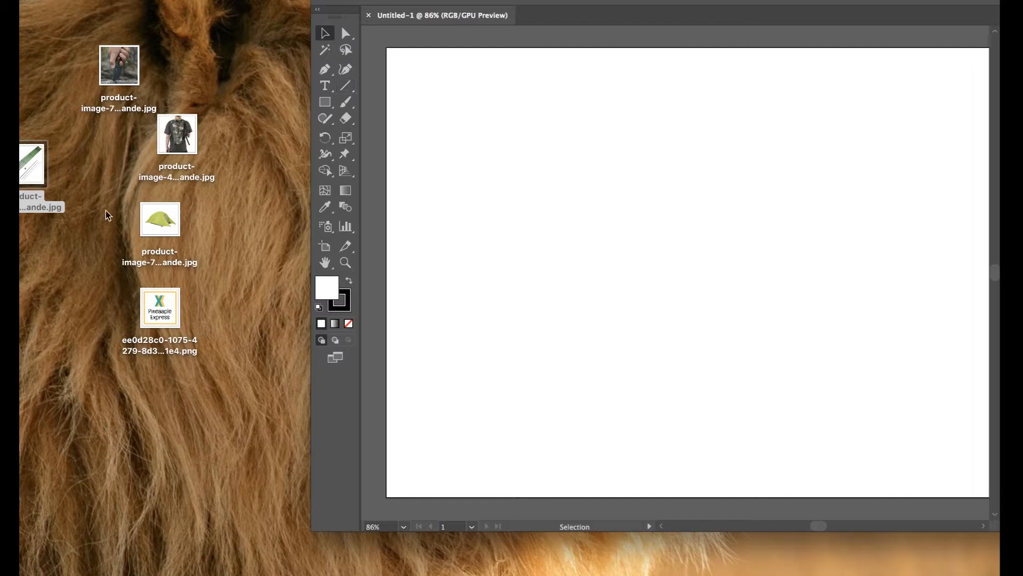
{"action": "left_click_drag", "start_coordinate": [21, 172], "coordinate": [140, 441]}
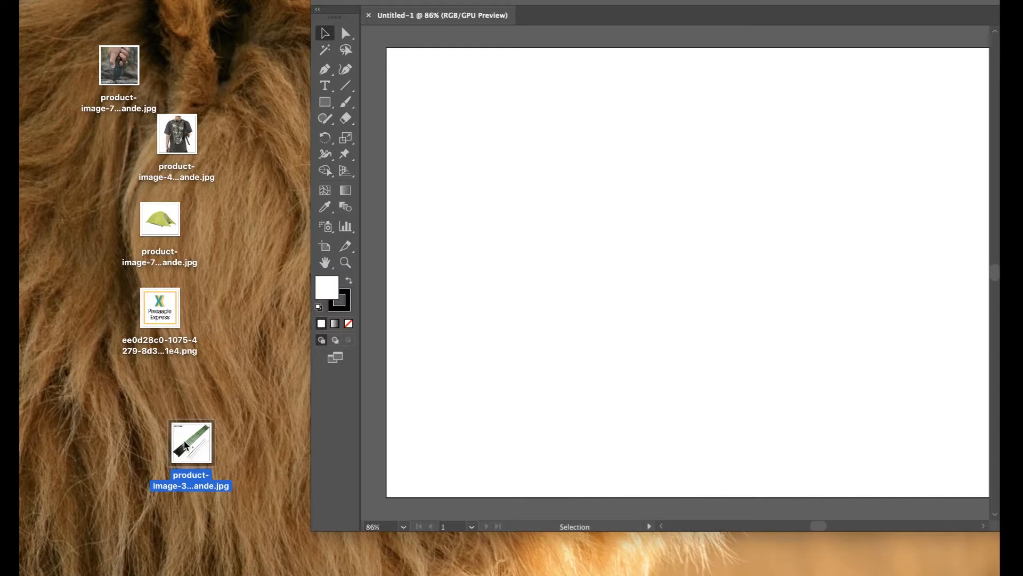
{"action": "right_click", "coordinate": [186, 445]}
{"action": "mouse_move", "coordinate": [262, 300]}
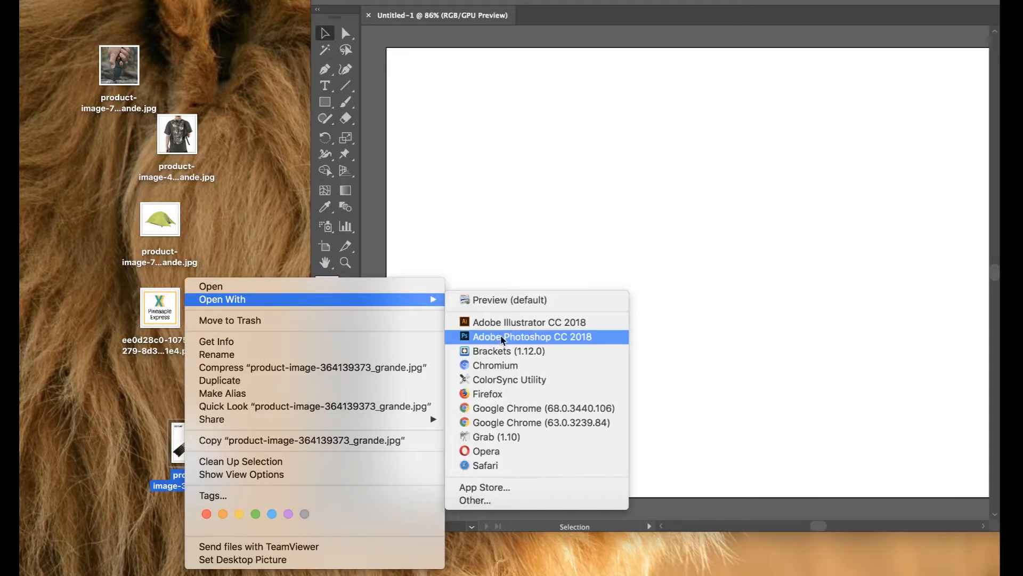
{"action": "left_click", "coordinate": [529, 322]}
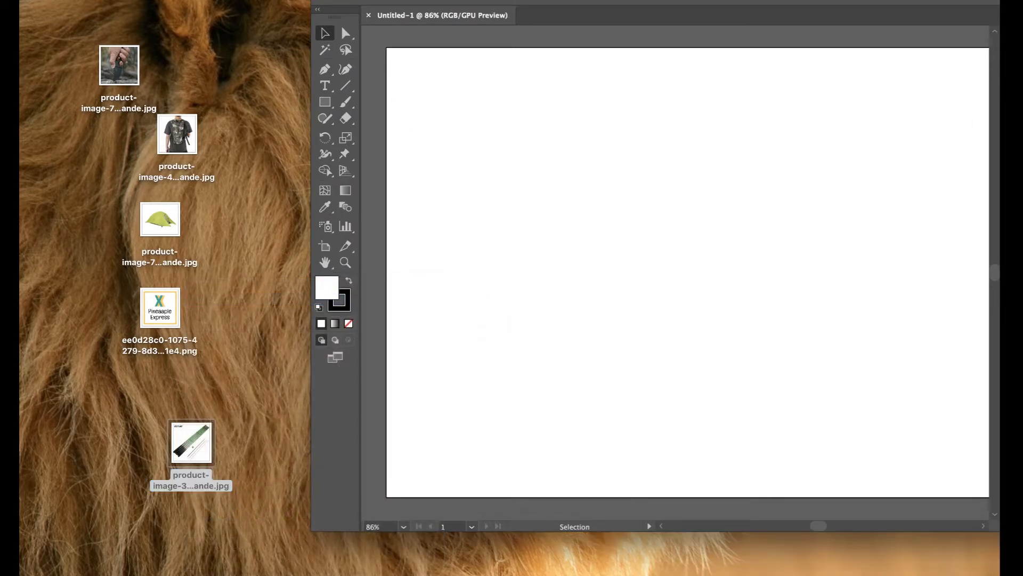
Open the knife image in Adobe Illustrator CC 2018 as well.
{"action": "key", "text": "super+m"}
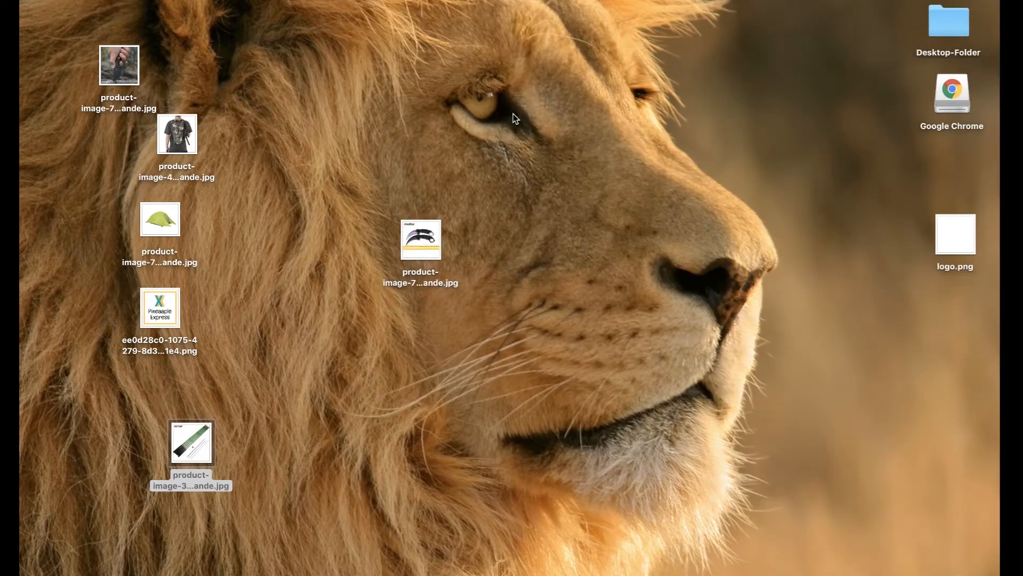
{"action": "right_click", "coordinate": [435, 236]}
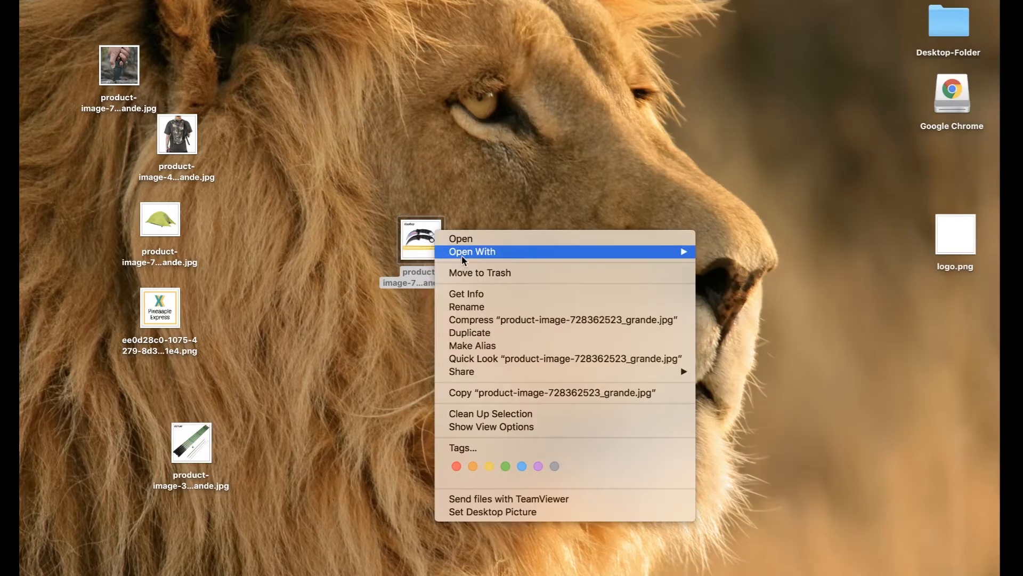
{"action": "mouse_move", "coordinate": [673, 252]}
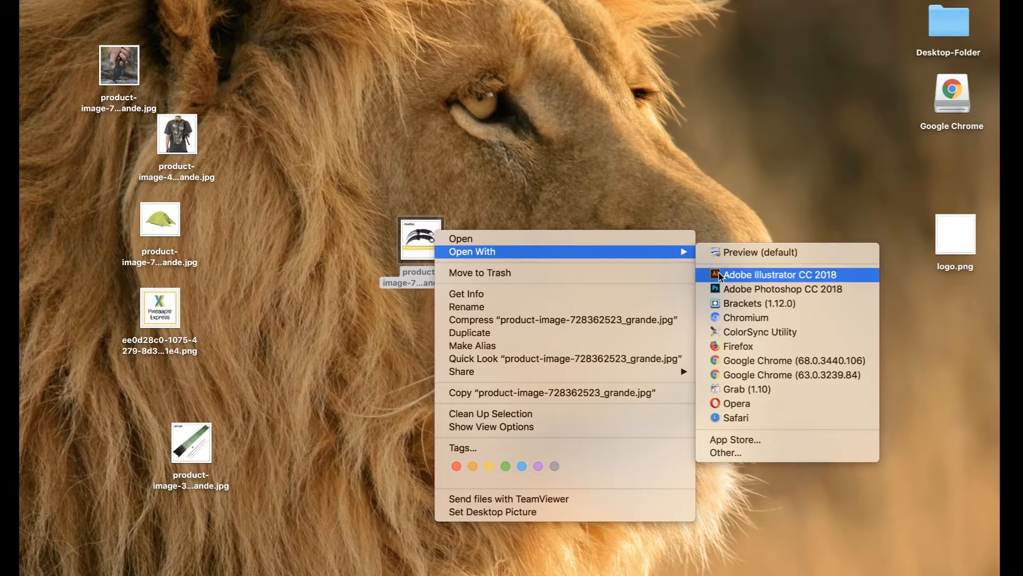
{"action": "left_click", "coordinate": [720, 275]}
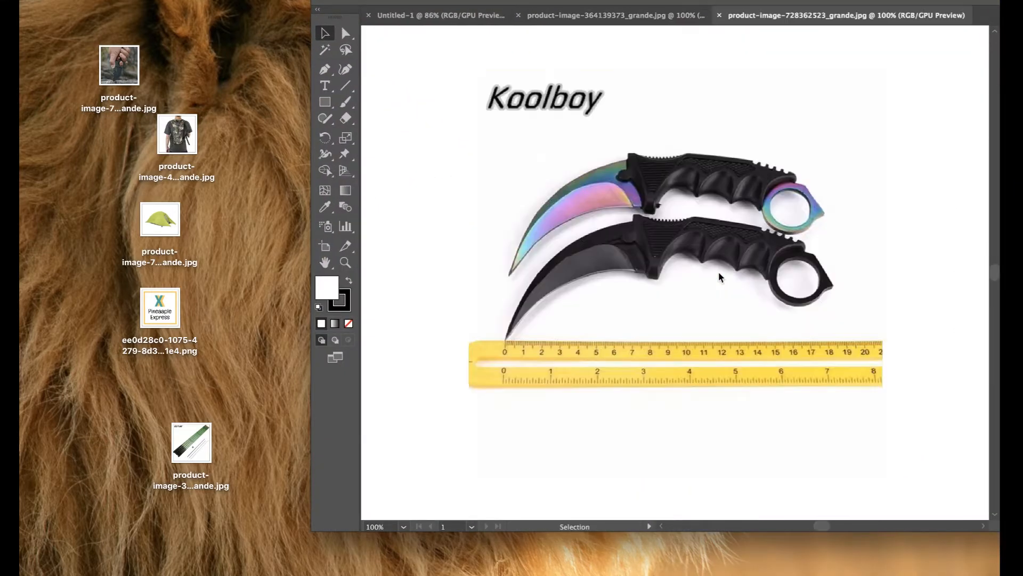
Close the blank Untitled-1 document and cover the Koolboy logo with a stroke-less white box.
{"action": "left_click", "coordinate": [369, 15]}
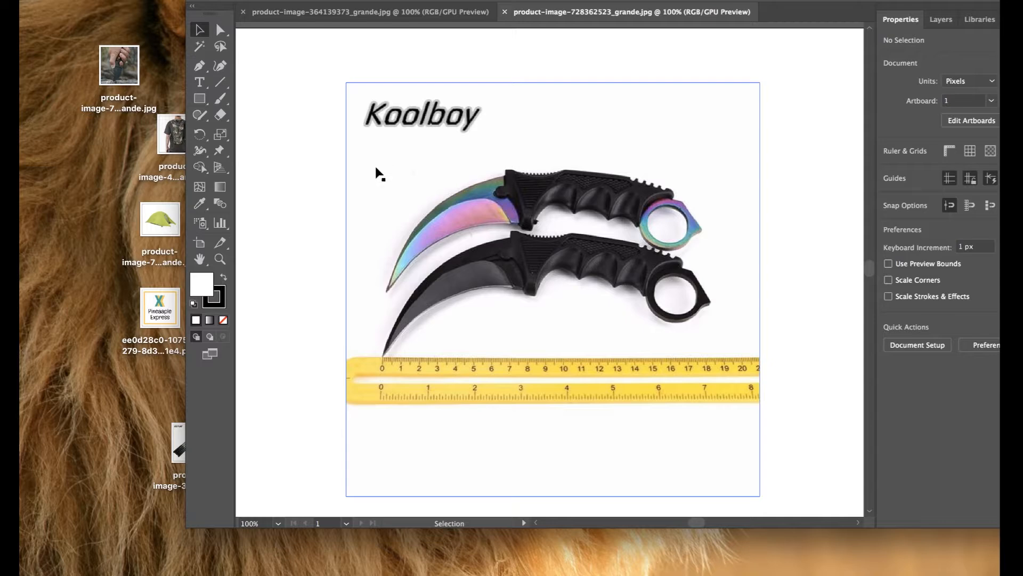
{"action": "left_click", "coordinate": [201, 99]}
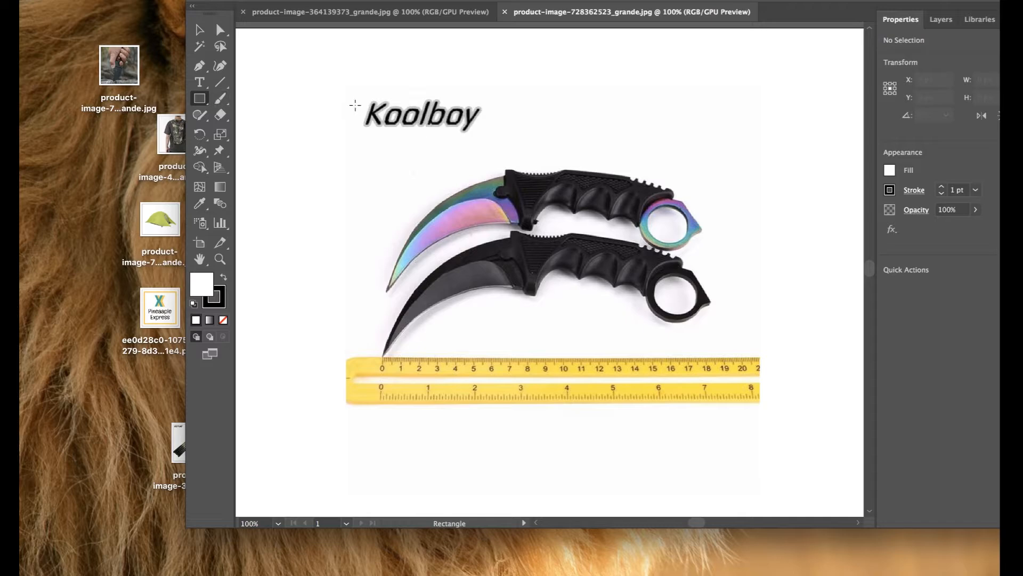
{"action": "left_click_drag", "start_coordinate": [353, 96], "coordinate": [492, 133]}
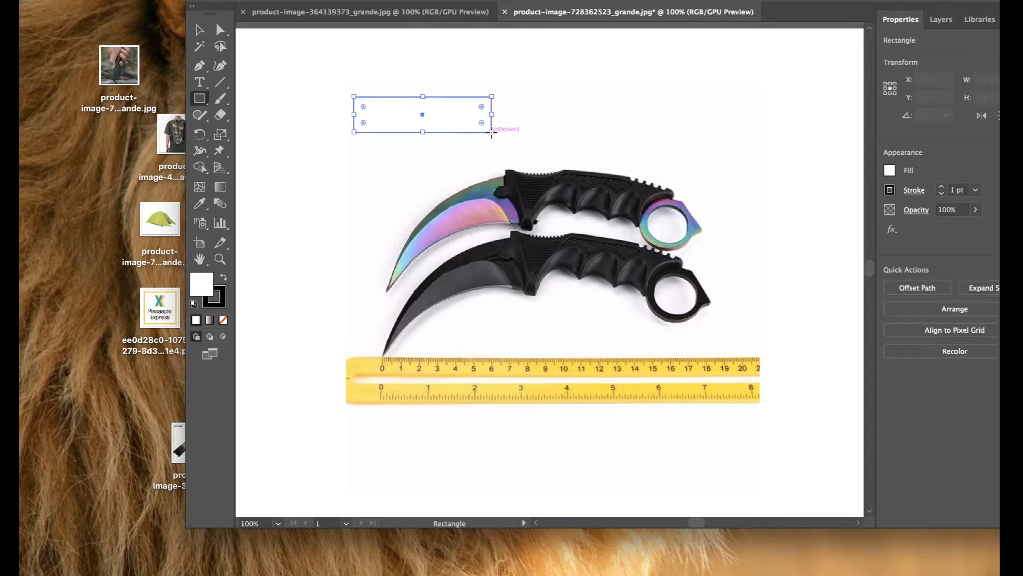
{"action": "left_click", "coordinate": [219, 302]}
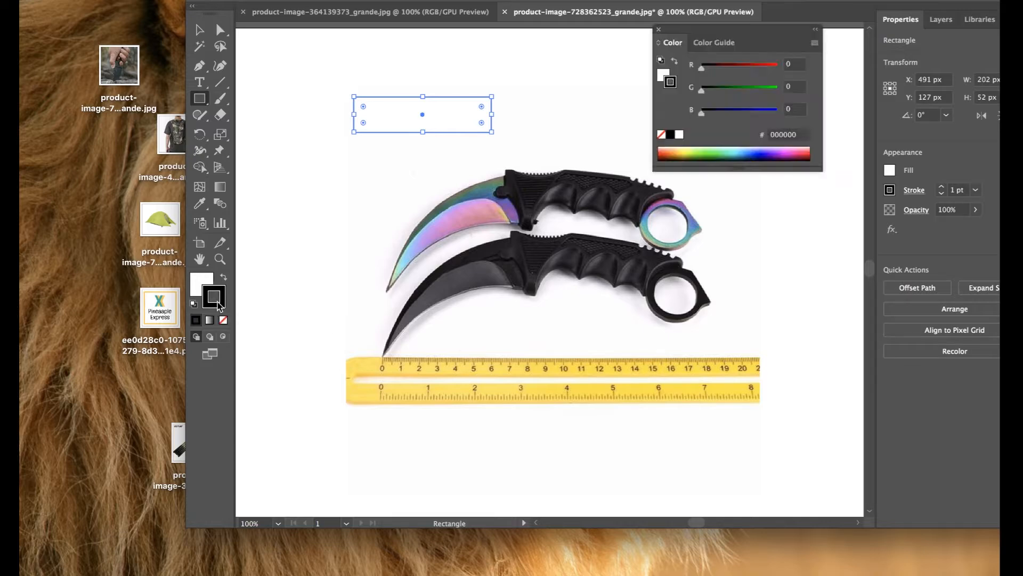
{"action": "left_click", "coordinate": [223, 320]}
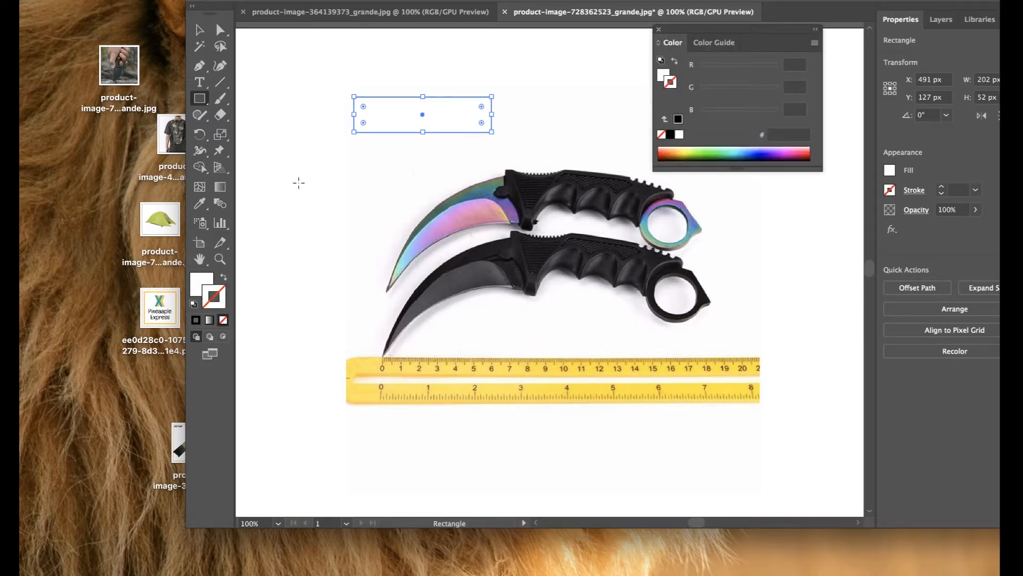
{"action": "key", "text": "v"}
{"action": "left_click", "coordinate": [297, 177]}
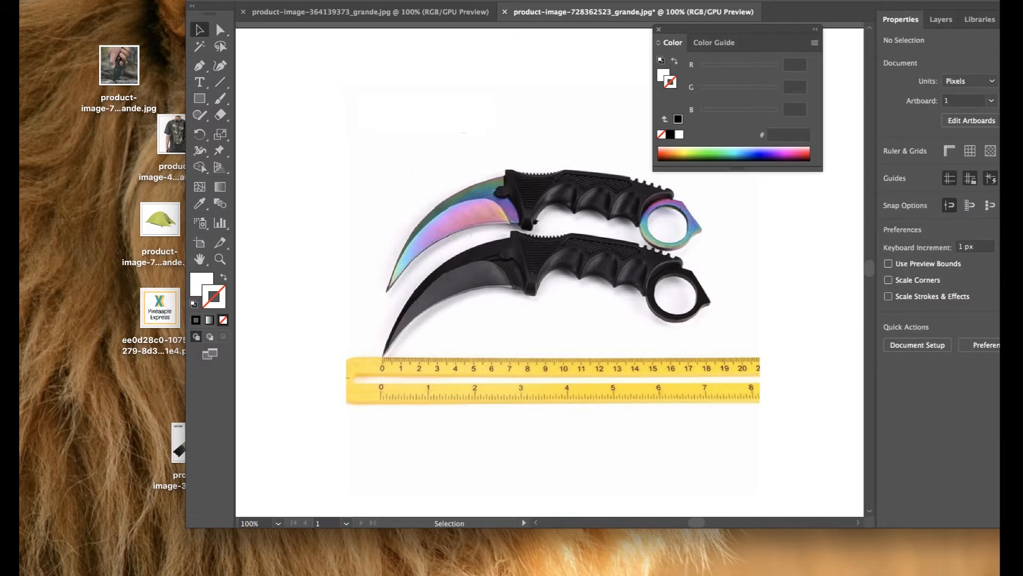
Save the knife image as Adobe PDF with the [Illustrator Default] preset.
{"action": "left_click", "coordinate": [139, 0]}
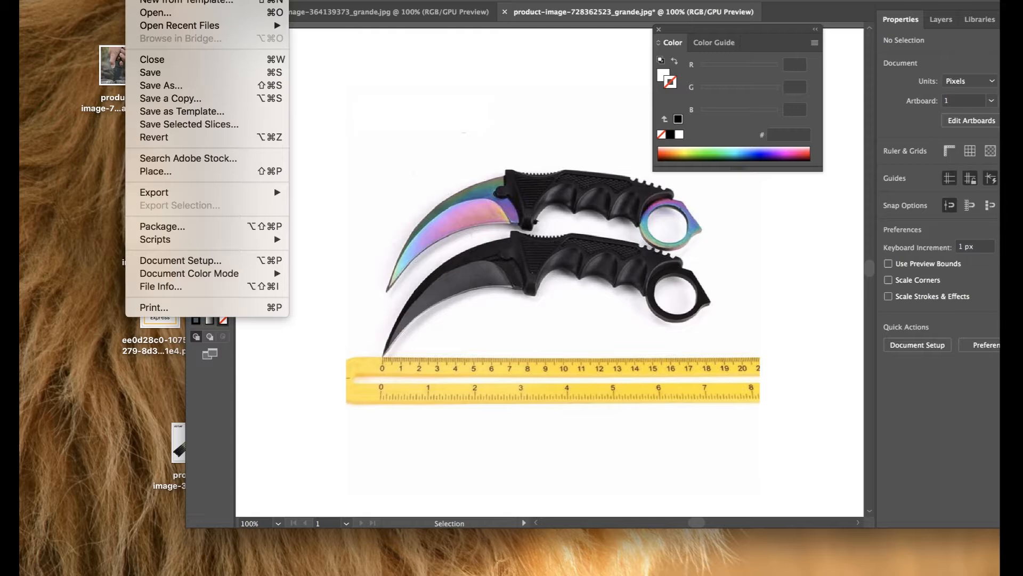
{"action": "left_click", "coordinate": [159, 85]}
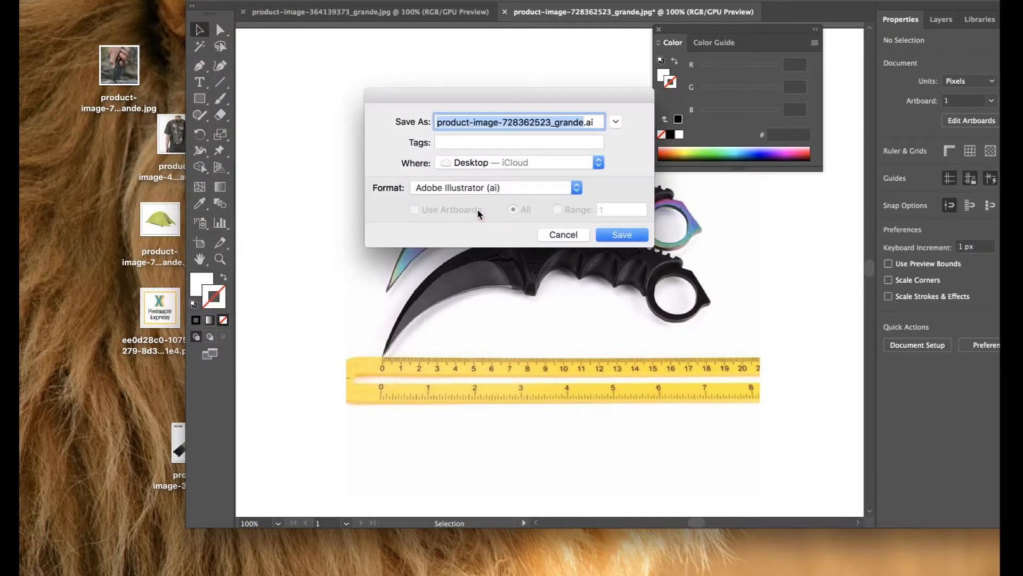
{"action": "left_click", "coordinate": [566, 188]}
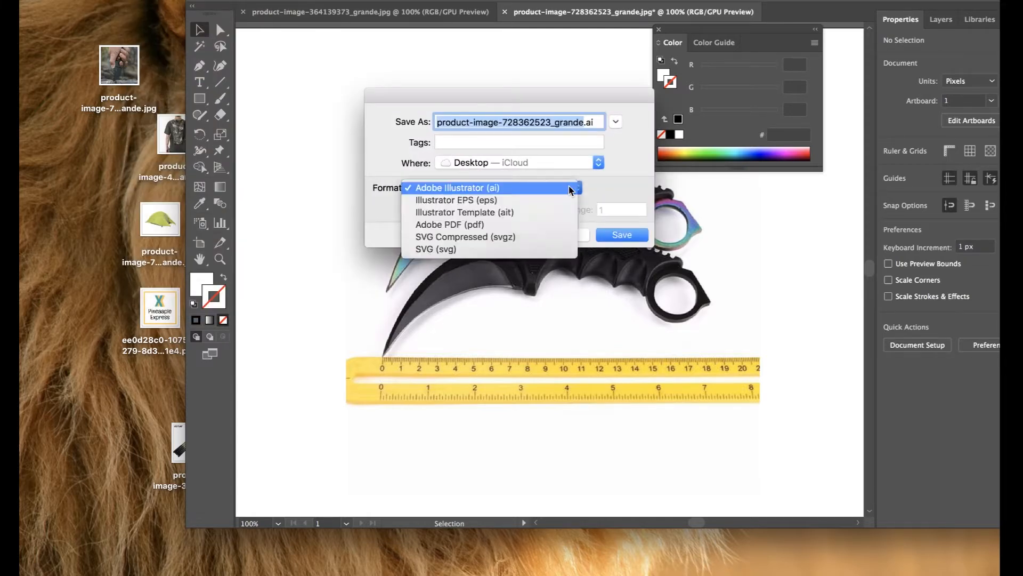
{"action": "left_click", "coordinate": [535, 225]}
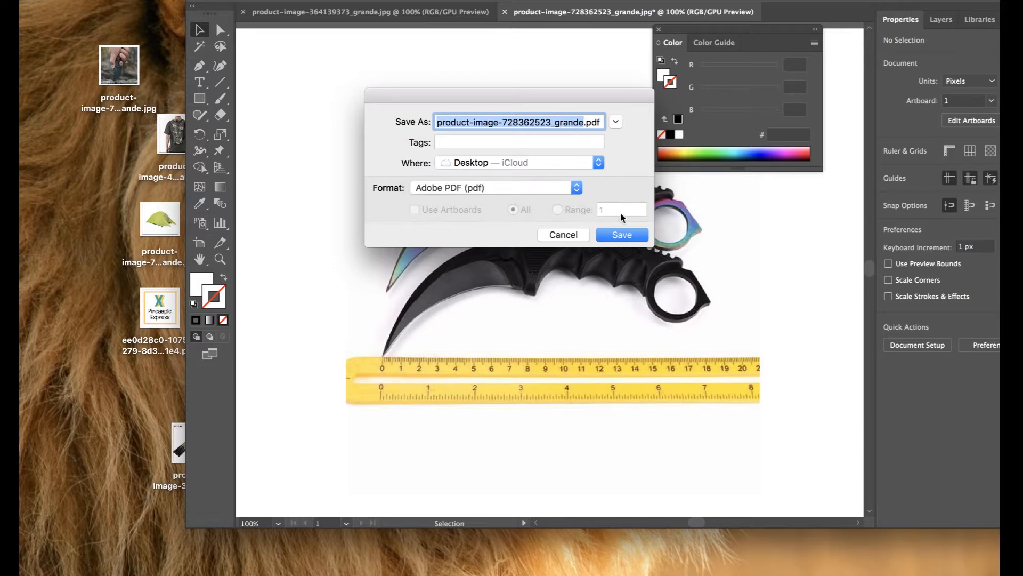
{"action": "left_click", "coordinate": [621, 235]}
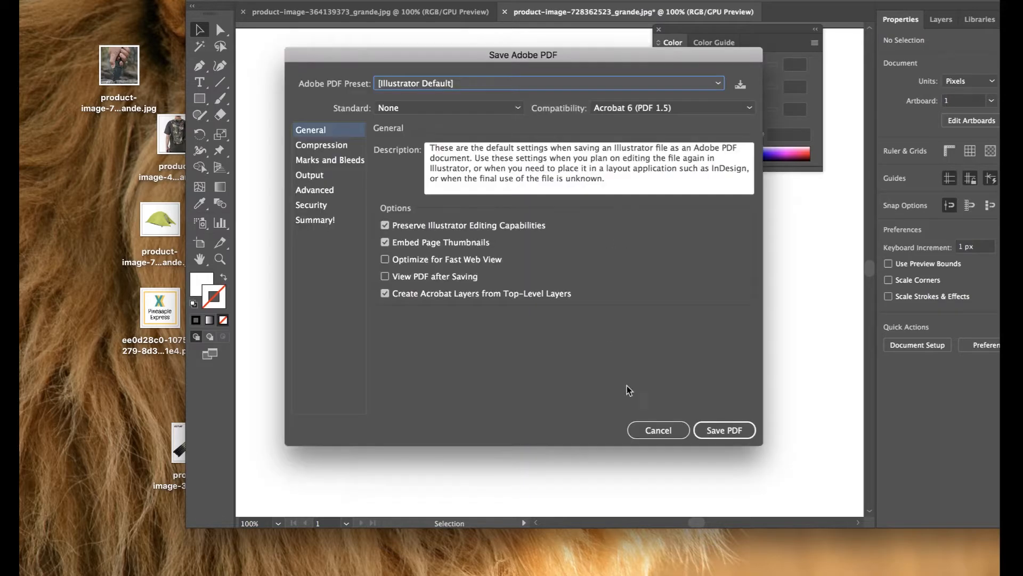
{"action": "left_click", "coordinate": [725, 432]}
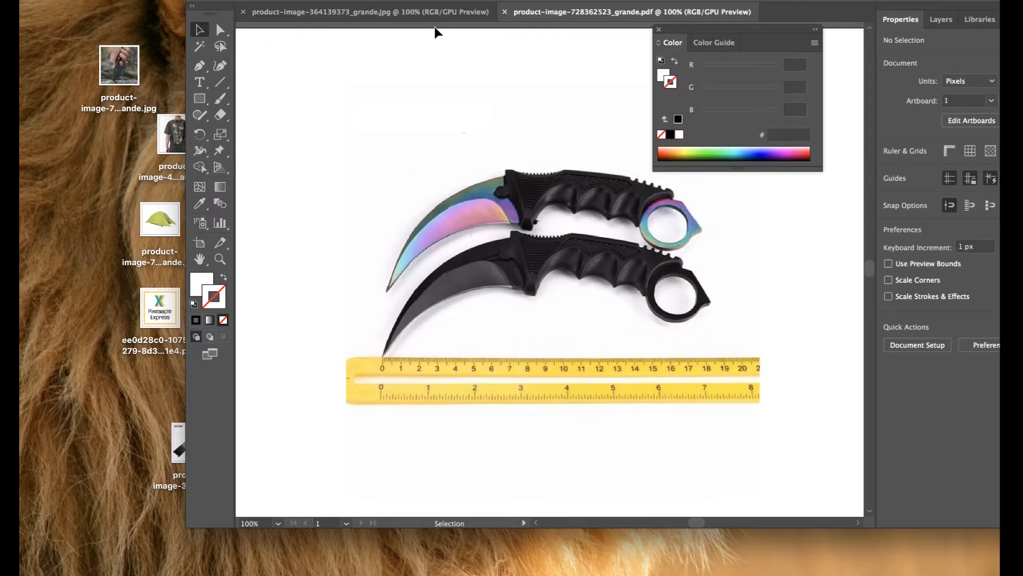
Cover the GOTURE logo on the fishing-rod image with a stroke-less white box.
{"action": "left_click", "coordinate": [356, 7]}
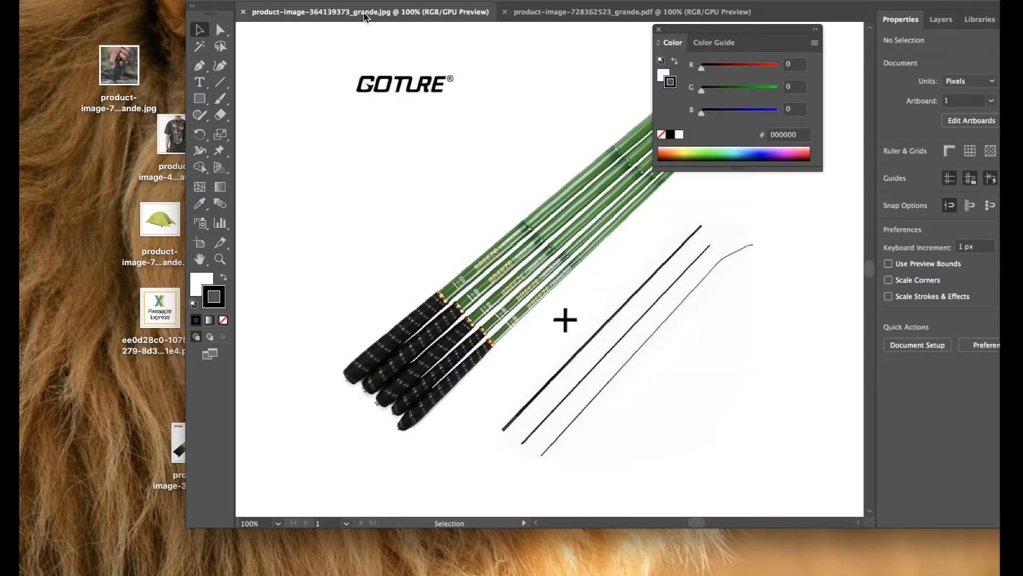
{"action": "key", "text": "m"}
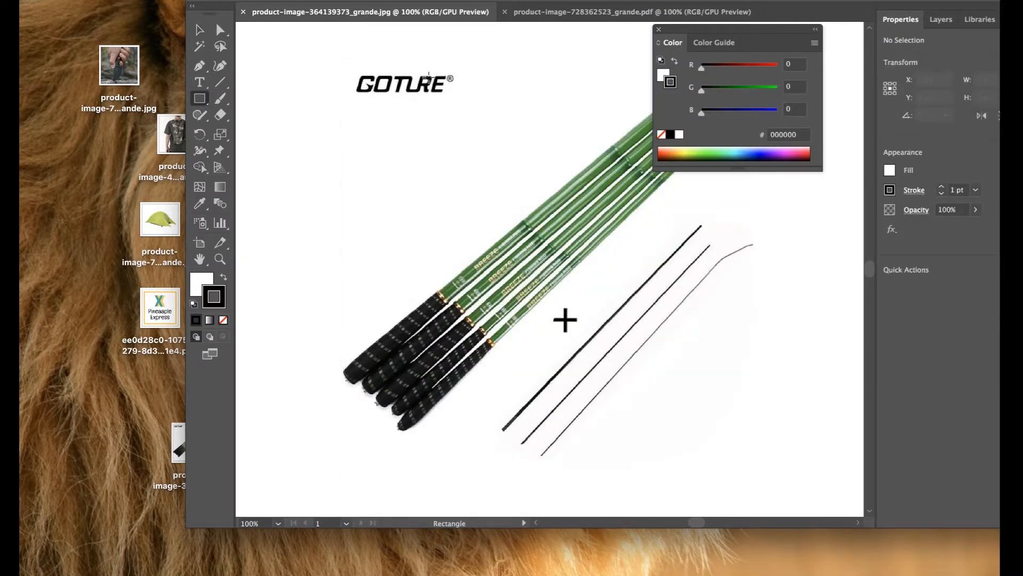
{"action": "left_click_drag", "start_coordinate": [462, 101], "coordinate": [354, 71]}
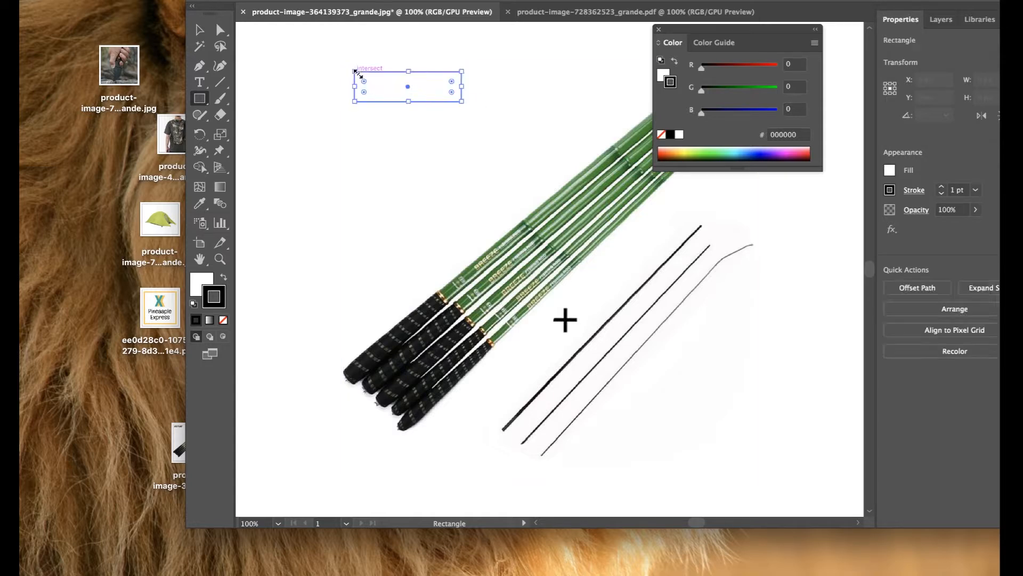
{"action": "left_click", "coordinate": [223, 320]}
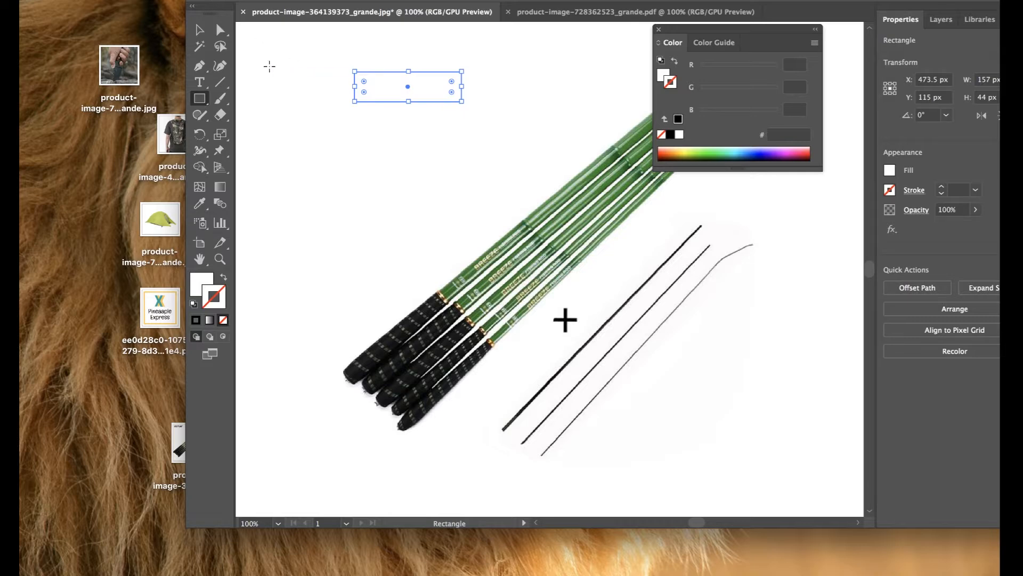
{"action": "key", "text": "v"}
{"action": "left_click", "coordinate": [271, 72]}
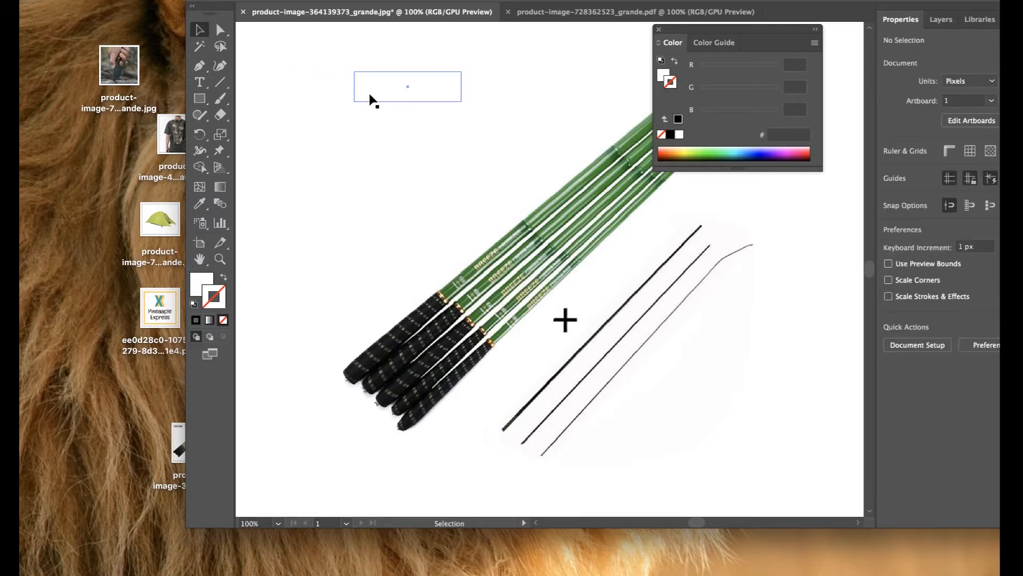
Save the rod image as product-image-364139373_grande.pdf, then minimize Illustrator.
{"action": "left_click", "coordinate": [141, 1]}
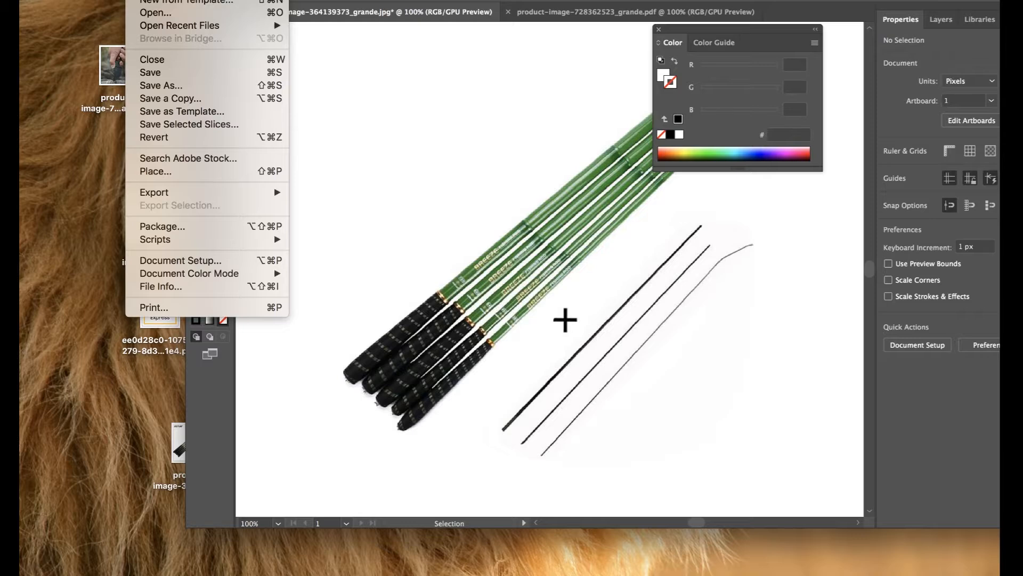
{"action": "left_click", "coordinate": [160, 86]}
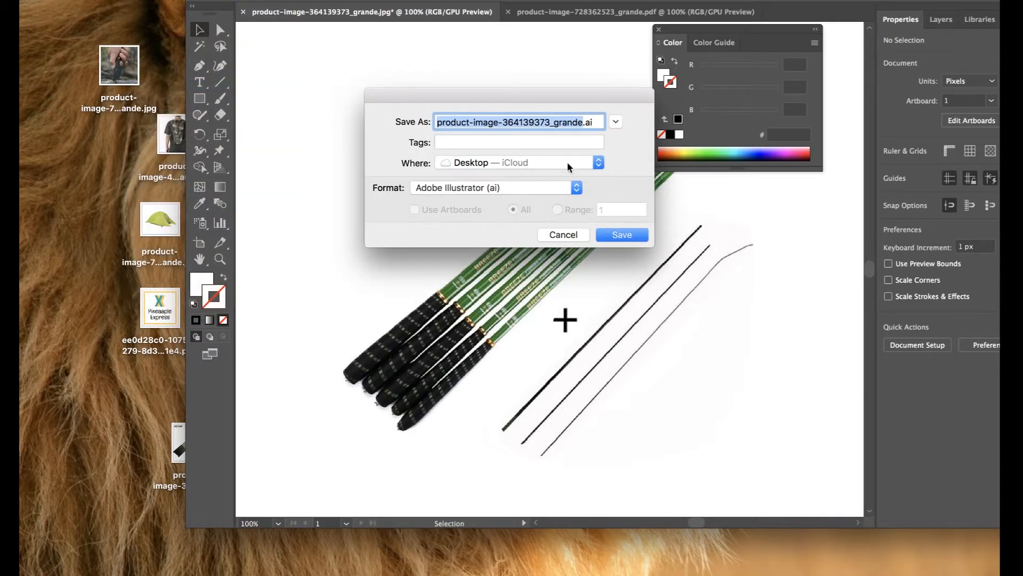
{"action": "left_click", "coordinate": [570, 188]}
{"action": "left_click", "coordinate": [544, 225]}
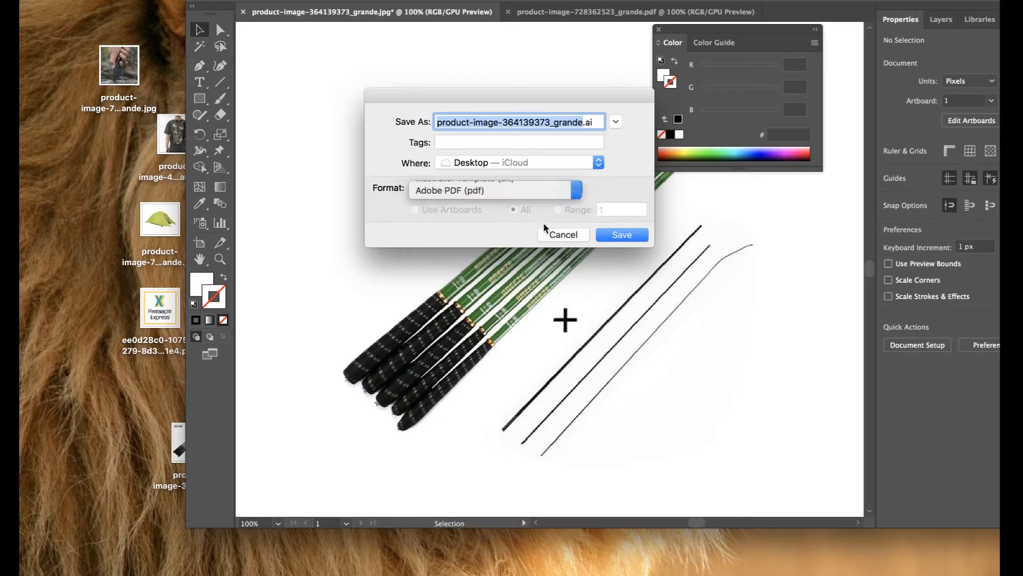
{"action": "left_click", "coordinate": [623, 236]}
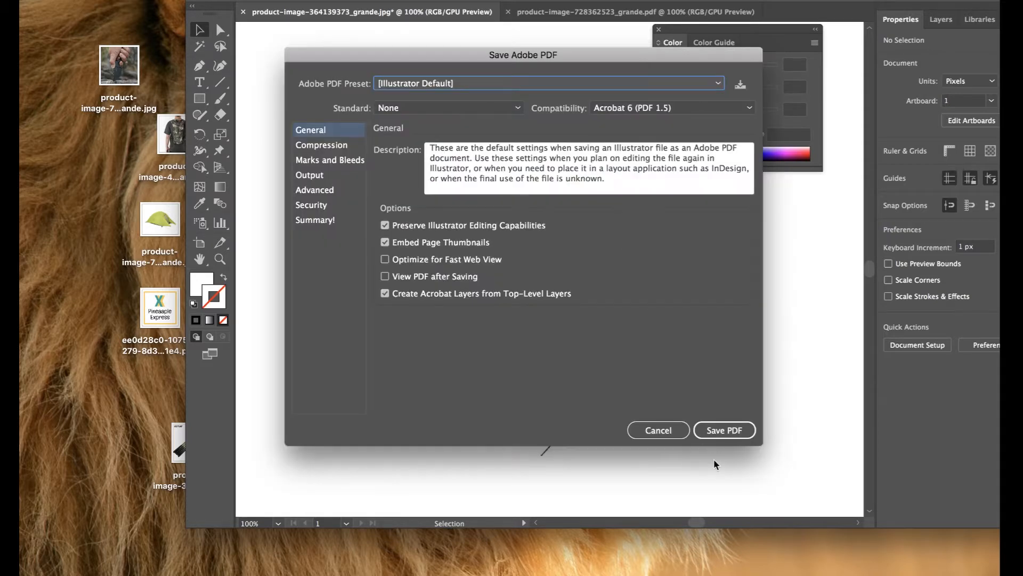
{"action": "left_click", "coordinate": [726, 434]}
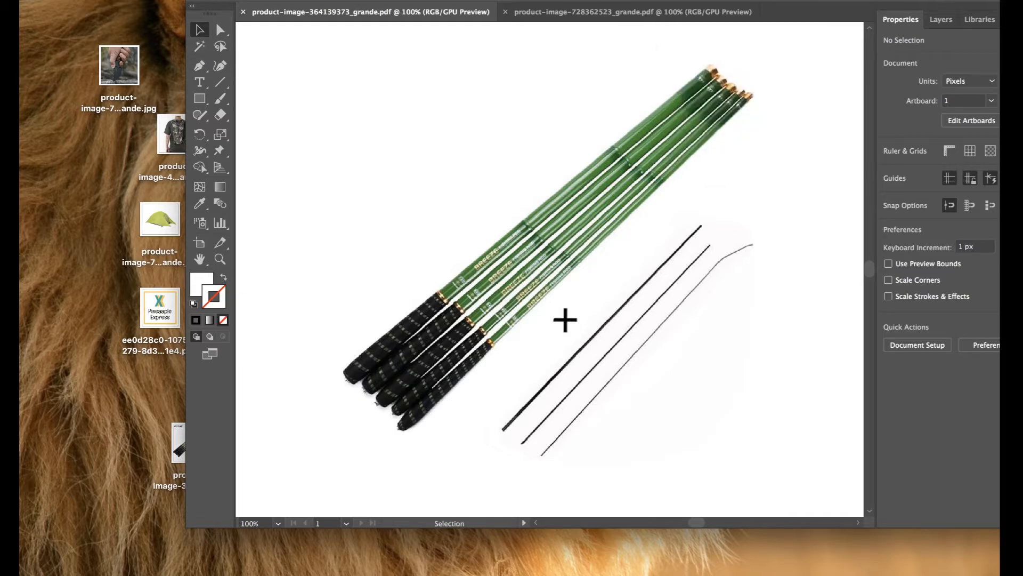
{"action": "key", "text": "super+m"}
{"action": "left_click", "coordinate": [598, 383]}
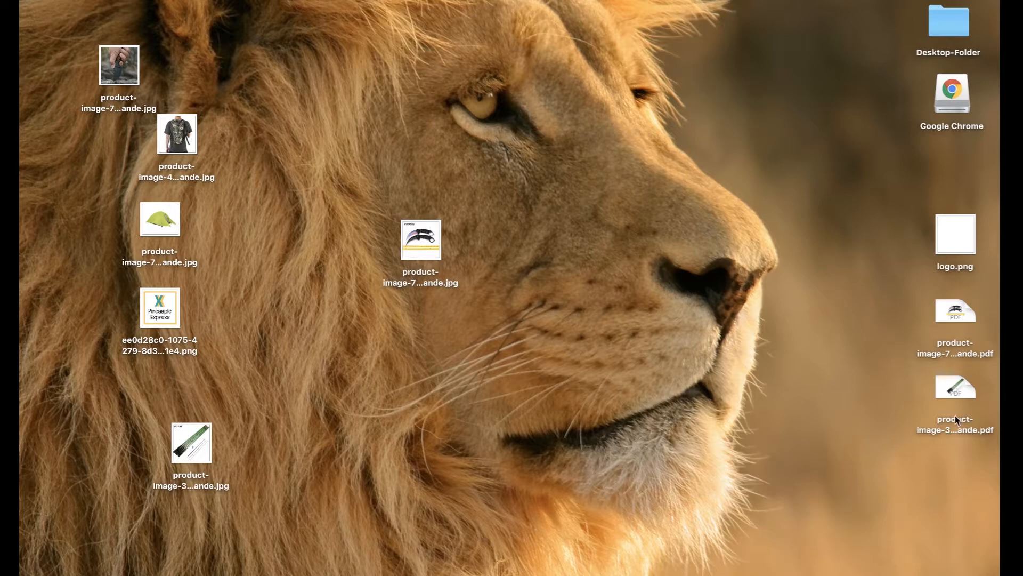
Open both product PDFs from the desktop in Adobe Photoshop.
{"action": "left_click_drag", "start_coordinate": [902, 298], "coordinate": [980, 451]}
{"action": "right_click", "coordinate": [955, 320]}
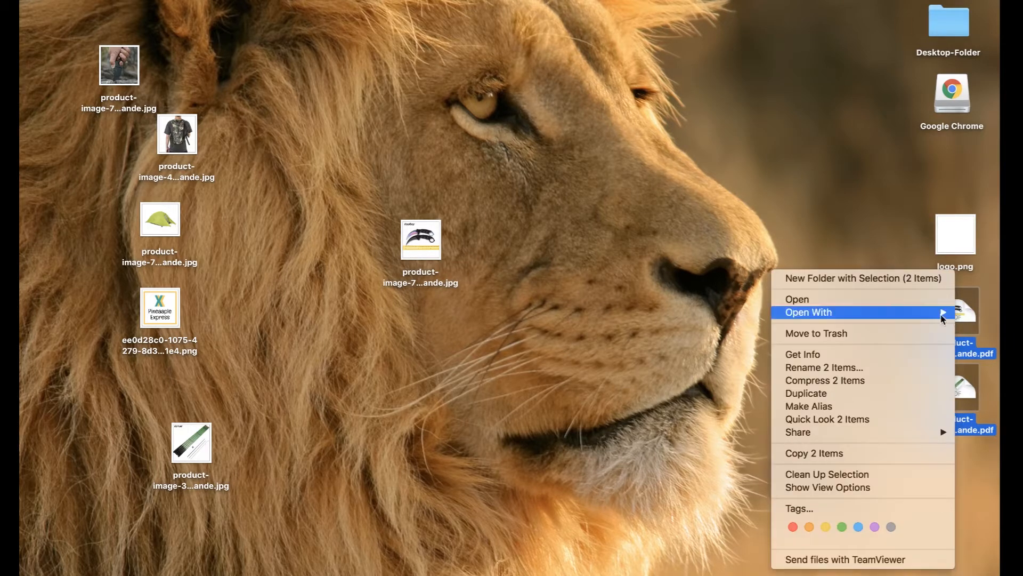
{"action": "mouse_move", "coordinate": [907, 309]}
{"action": "left_click", "coordinate": [685, 349]}
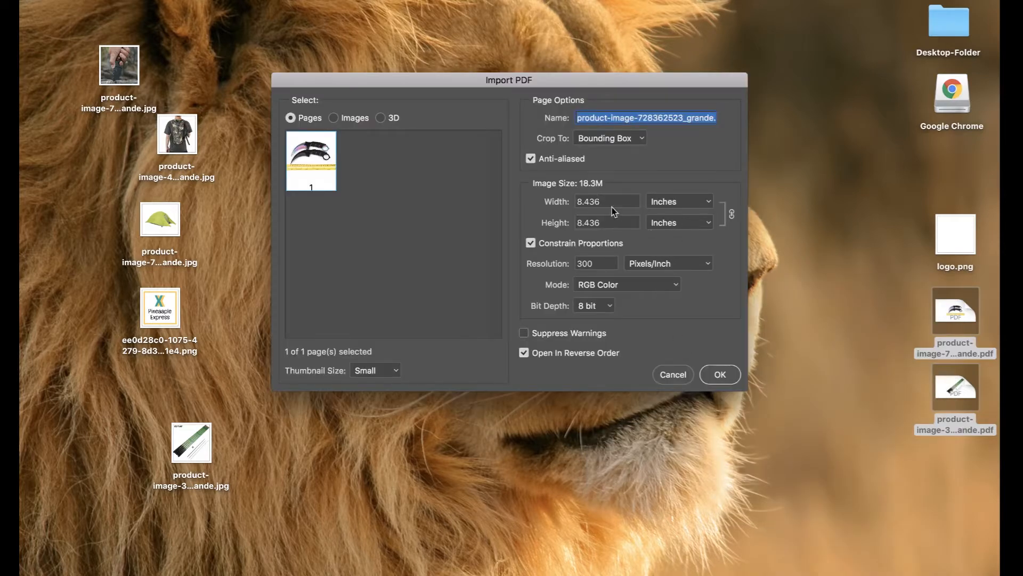
Import the knife and fishing-rod PDFs with size units set to pixels.
{"action": "left_click", "coordinate": [702, 207]}
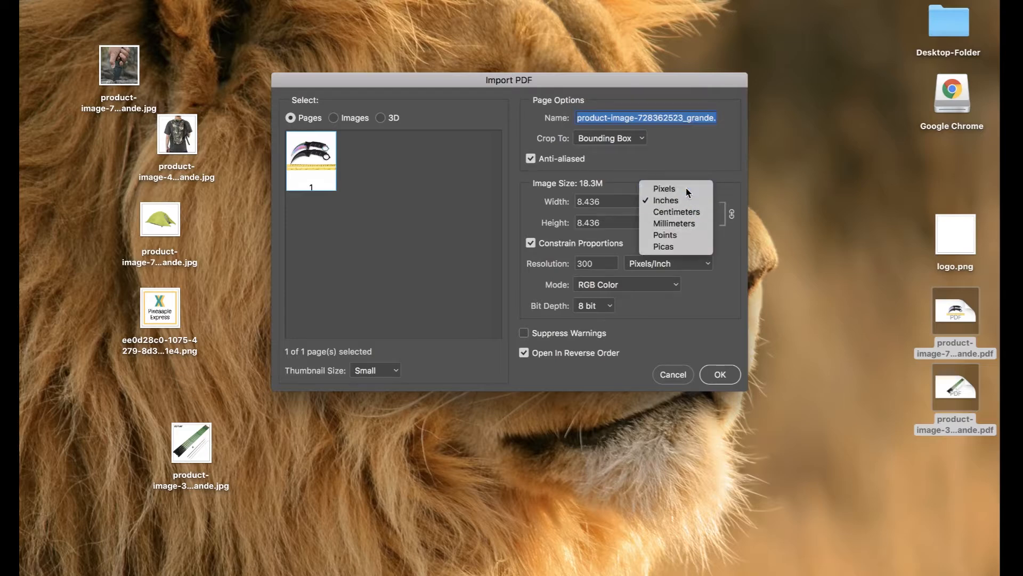
{"action": "left_click", "coordinate": [686, 186]}
{"action": "left_click", "coordinate": [719, 375]}
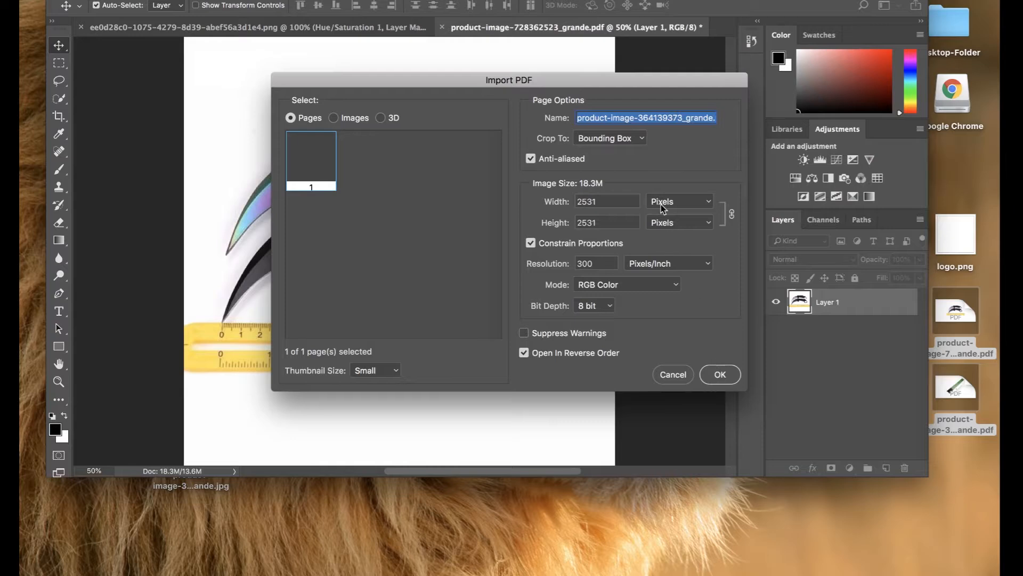
{"action": "left_click", "coordinate": [719, 374]}
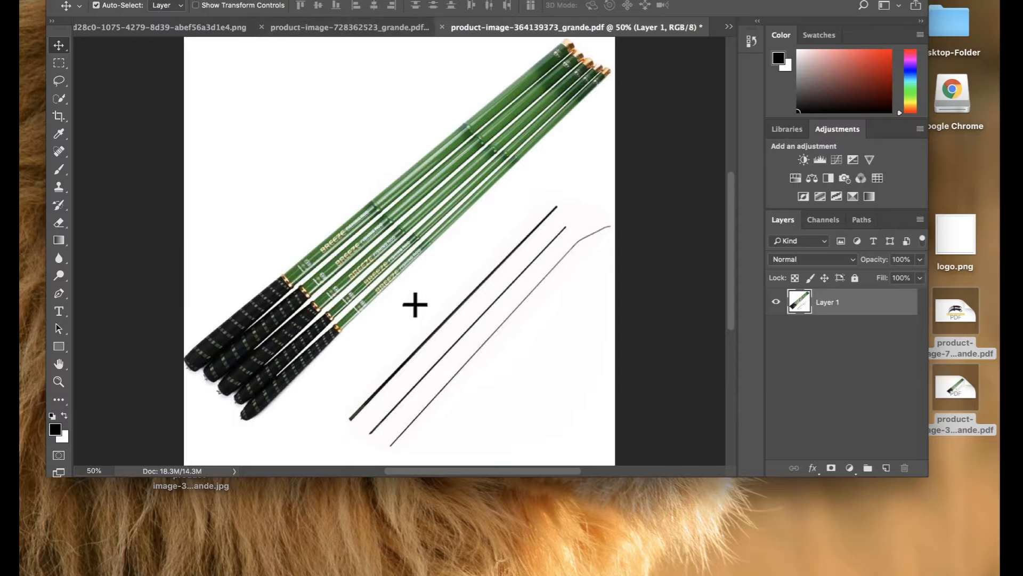
{"action": "left_click", "coordinate": [139, 1]}
Save the fishing-rod image as JPEG, overwriting the existing fishing-rod JPG.
{"action": "left_click", "coordinate": [151, 112]}
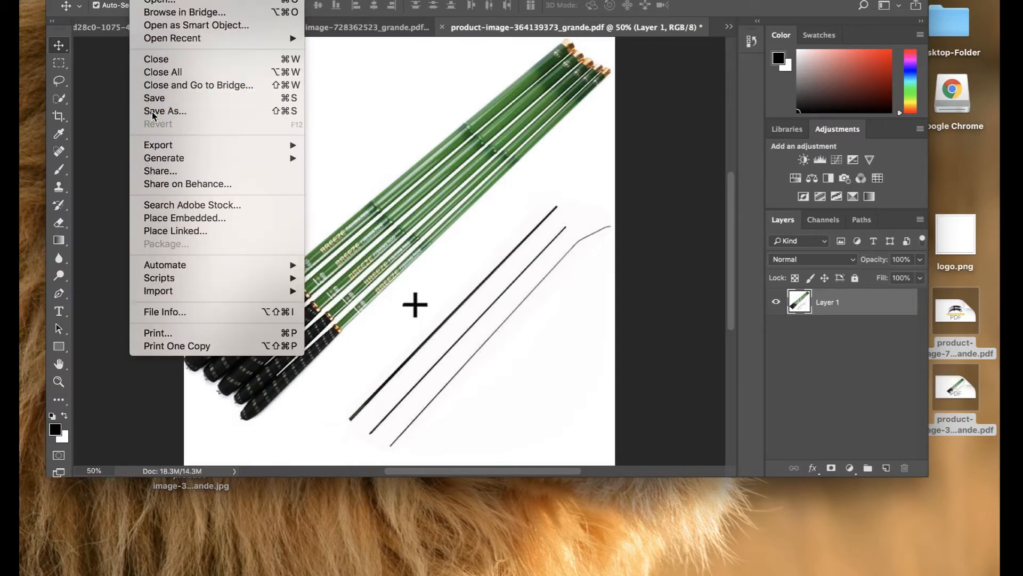
{"action": "left_click", "coordinate": [503, 165]}
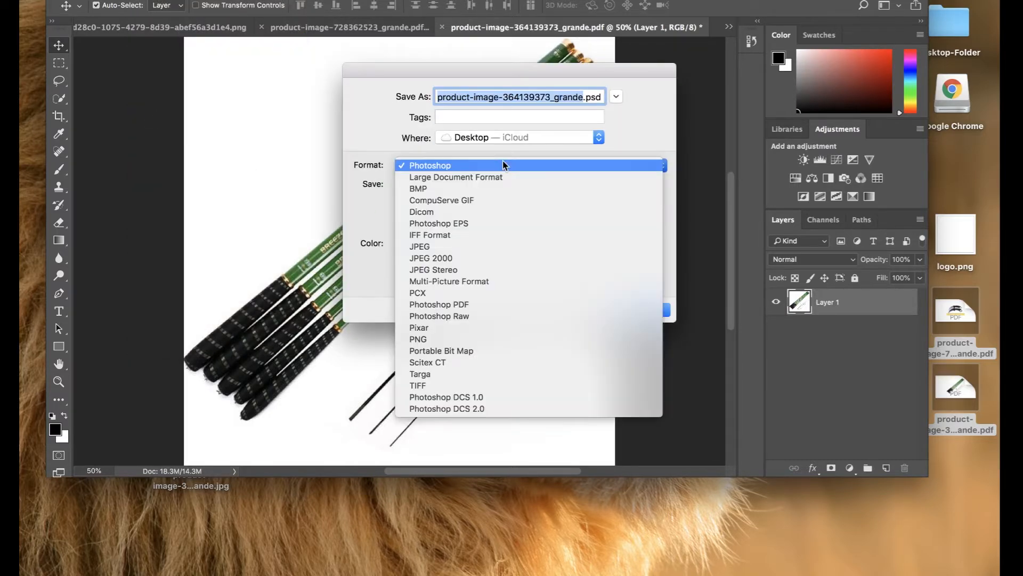
{"action": "left_click", "coordinate": [477, 247]}
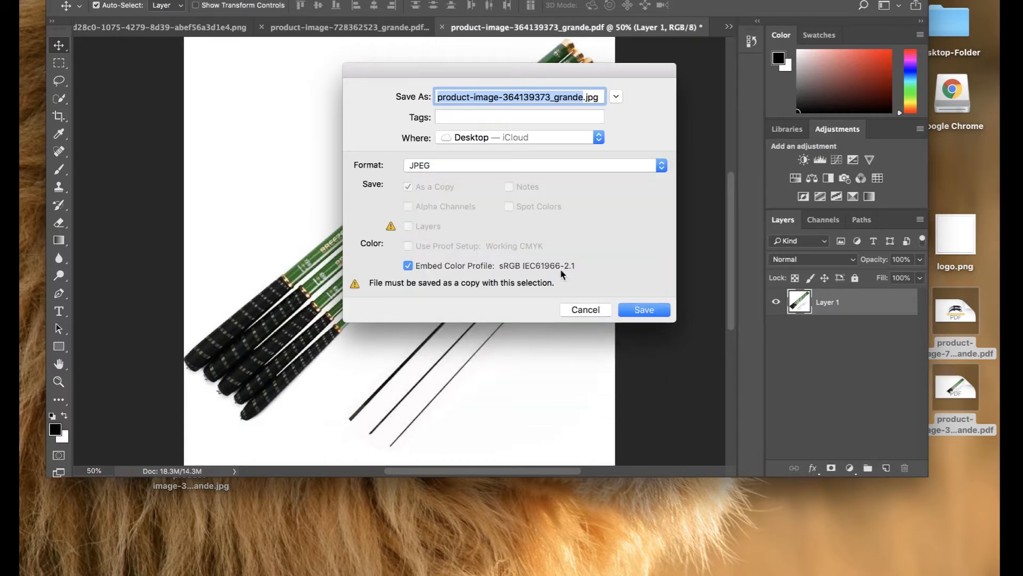
{"action": "left_click", "coordinate": [645, 312]}
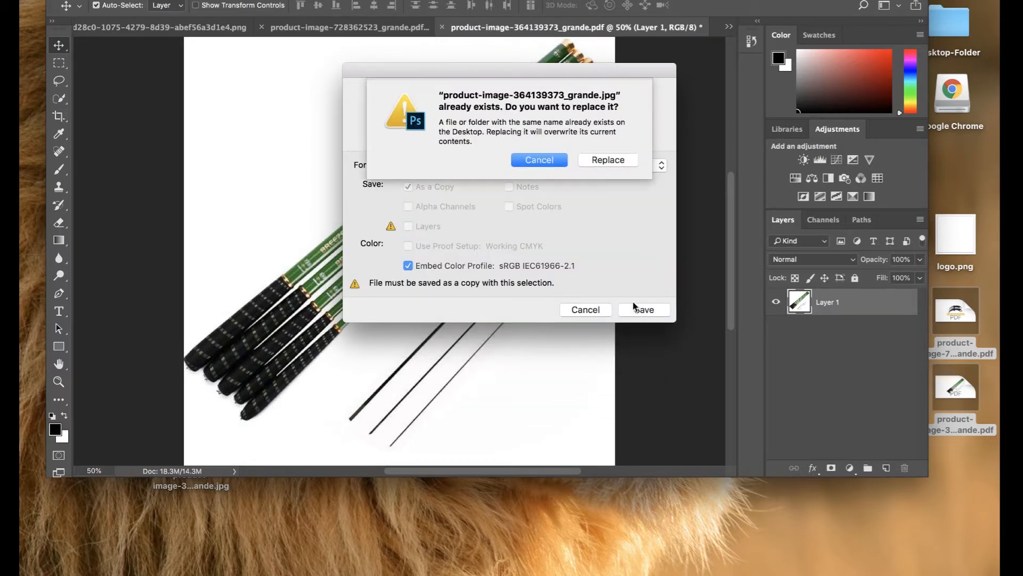
{"action": "left_click", "coordinate": [608, 160]}
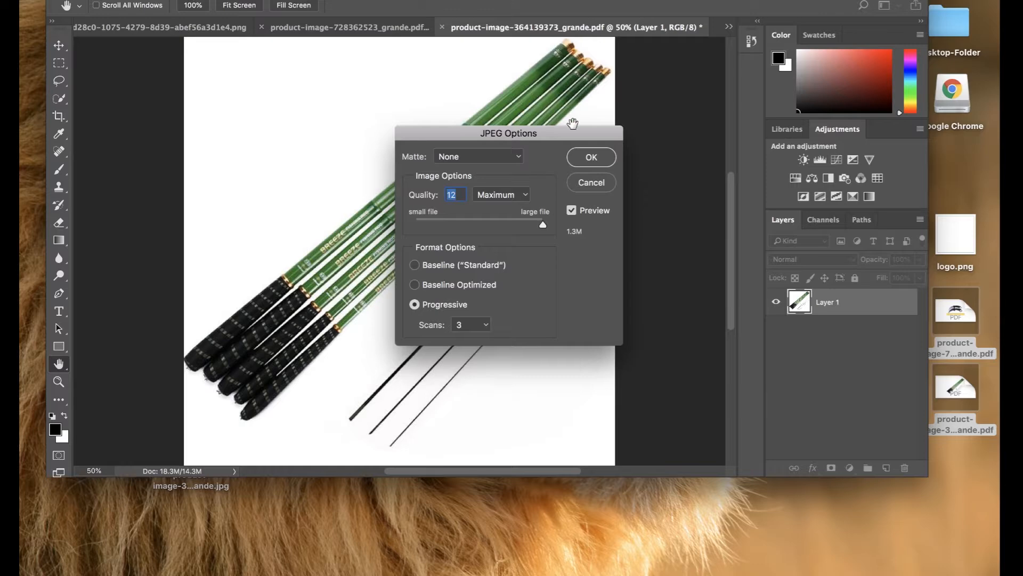
{"action": "left_click", "coordinate": [592, 158]}
Save the knife image as product-image-728362523_grande.jpg at quality 12, replacing the original.
{"action": "left_click", "coordinate": [323, 27]}
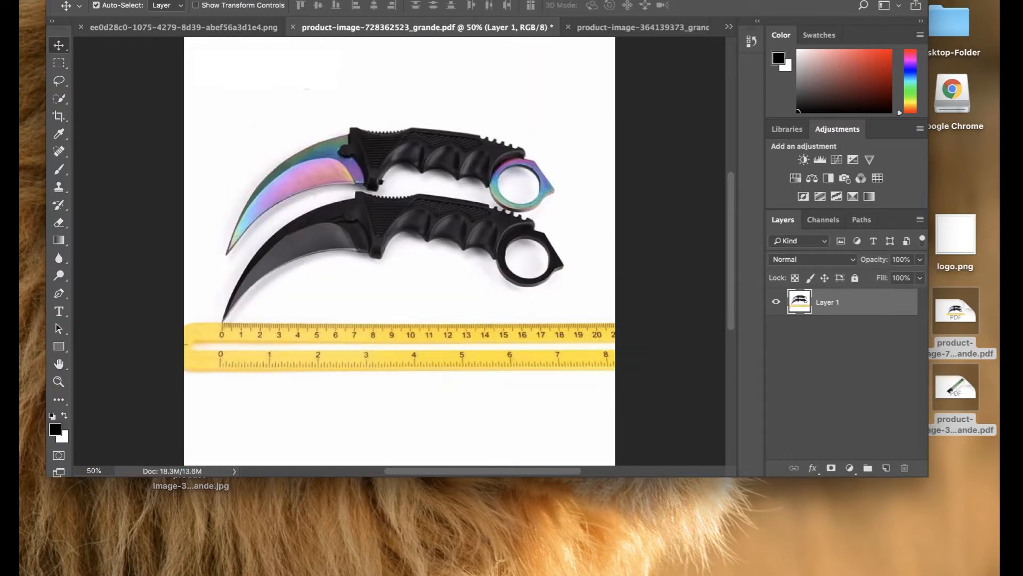
{"action": "left_click", "coordinate": [142, 0]}
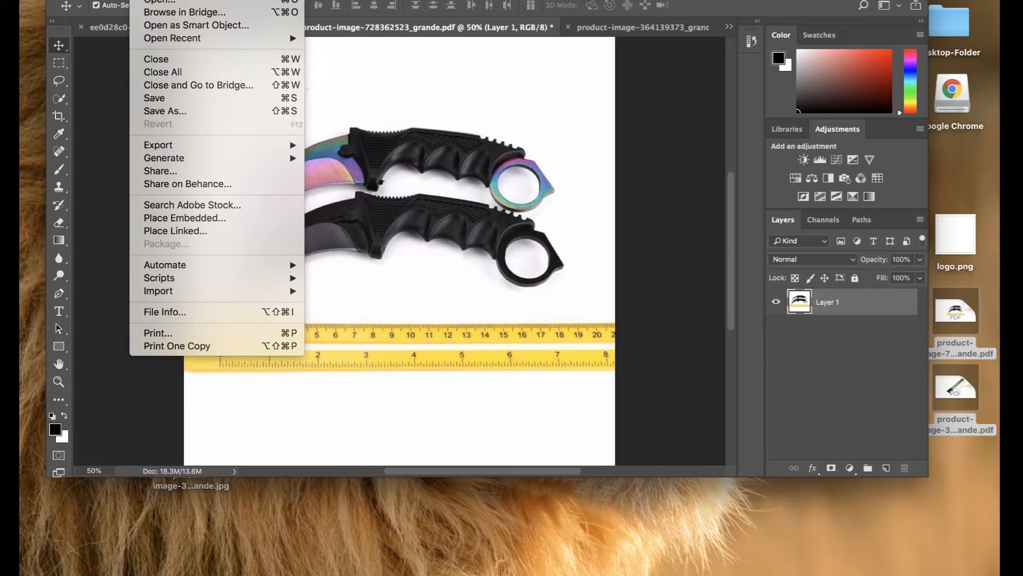
{"action": "left_click", "coordinate": [171, 112]}
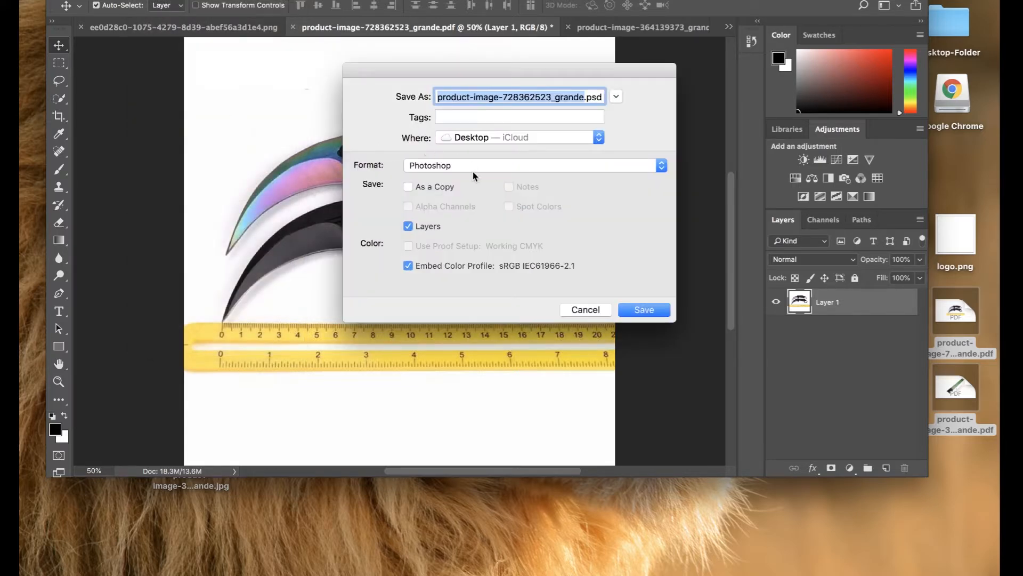
{"action": "left_click", "coordinate": [476, 167]}
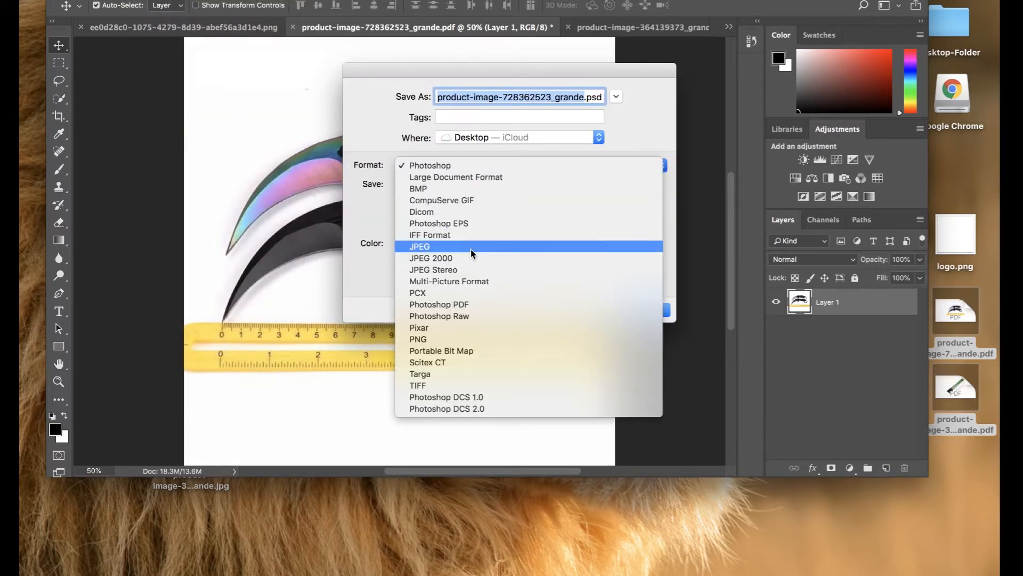
{"action": "left_click", "coordinate": [471, 248]}
{"action": "left_click", "coordinate": [644, 311]}
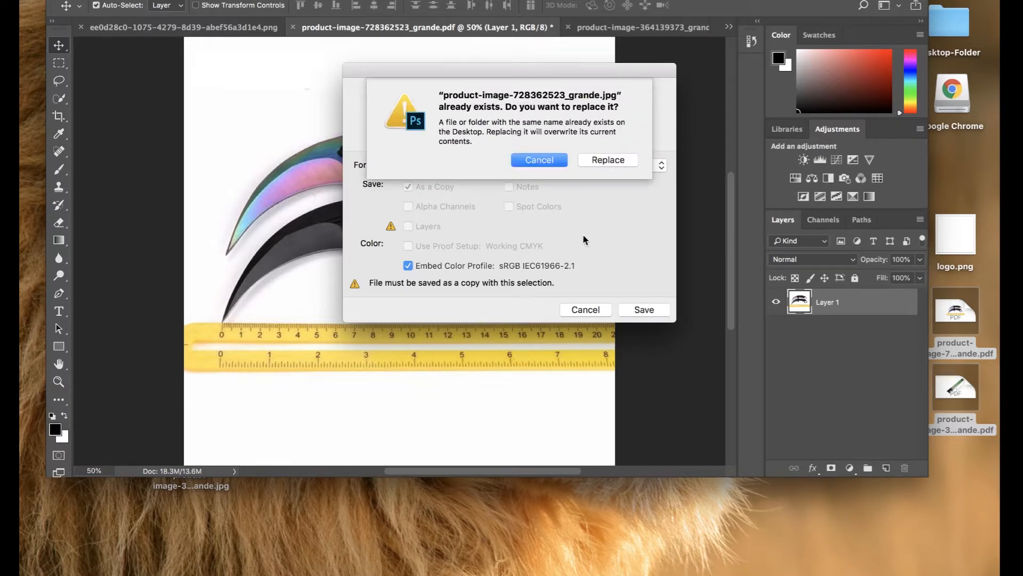
{"action": "left_click", "coordinate": [600, 166]}
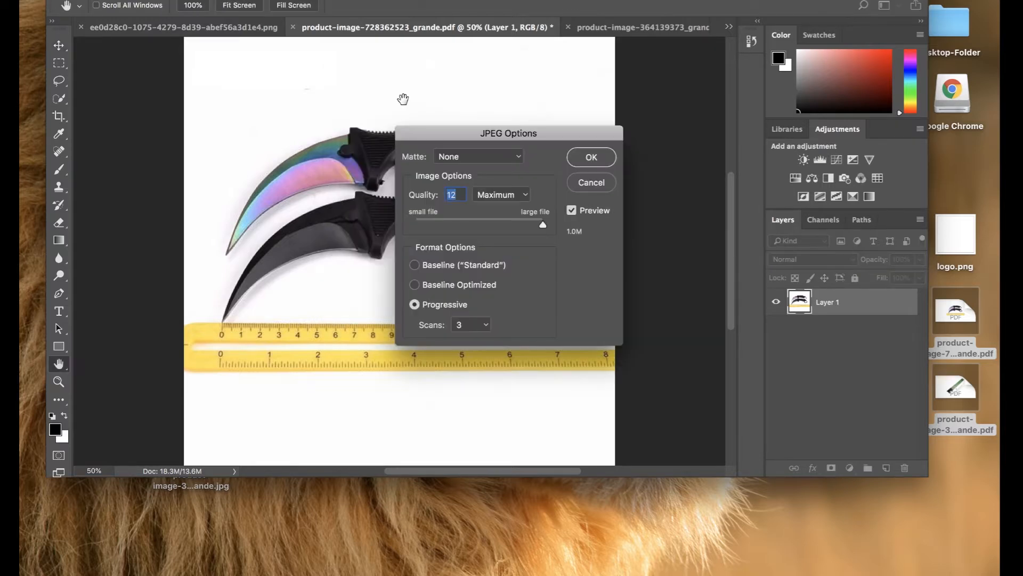
{"action": "left_click", "coordinate": [591, 158]}
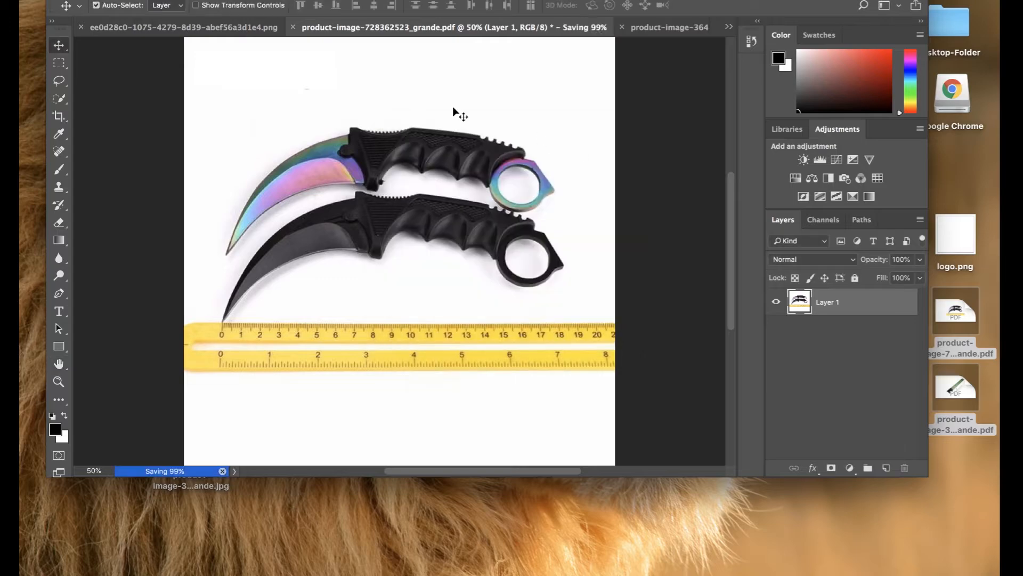
Minimize Photoshop and place the fishing-rod image file beside the knife image on the desktop.
{"action": "key", "text": "super+m"}
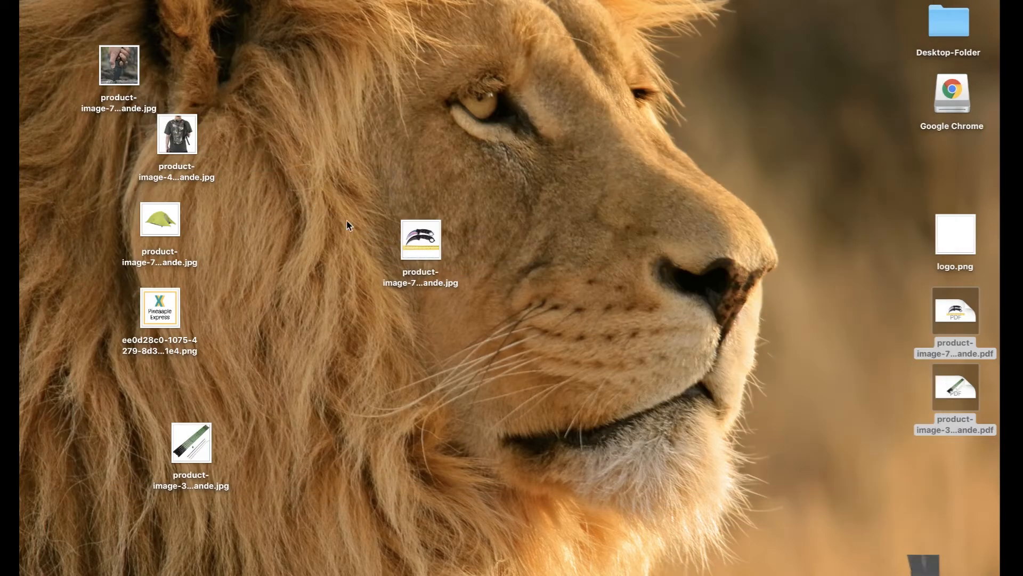
{"action": "left_click", "coordinate": [635, 412]}
{"action": "mouse_move", "coordinate": [862, 557]}
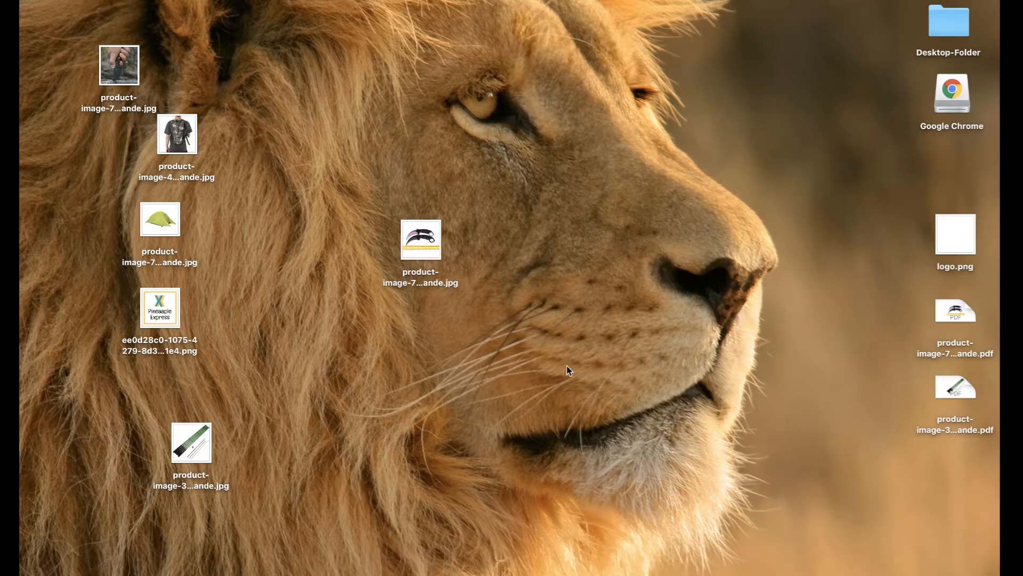
{"action": "left_click_drag", "start_coordinate": [189, 444], "coordinate": [425, 317]}
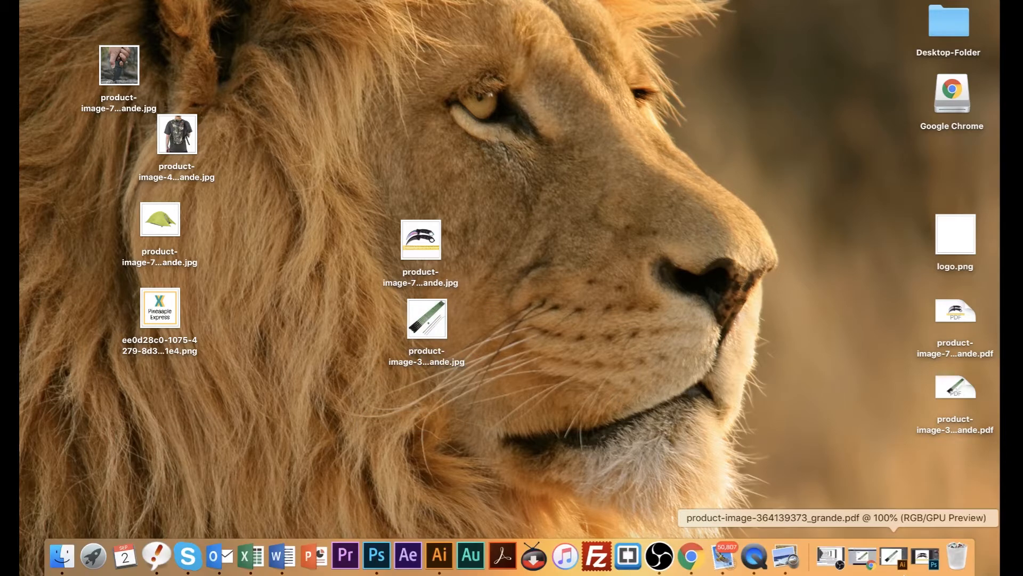
Upload the edited fishing-rod JPG to the Telescopic Fishing Rod product.
{"action": "left_click", "coordinate": [856, 567]}
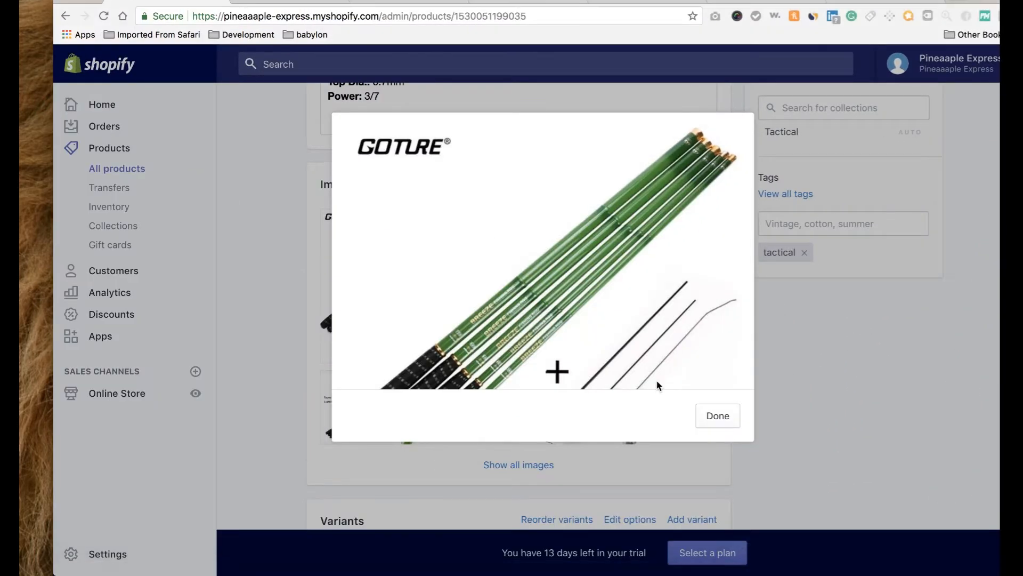
{"action": "left_click", "coordinate": [701, 417]}
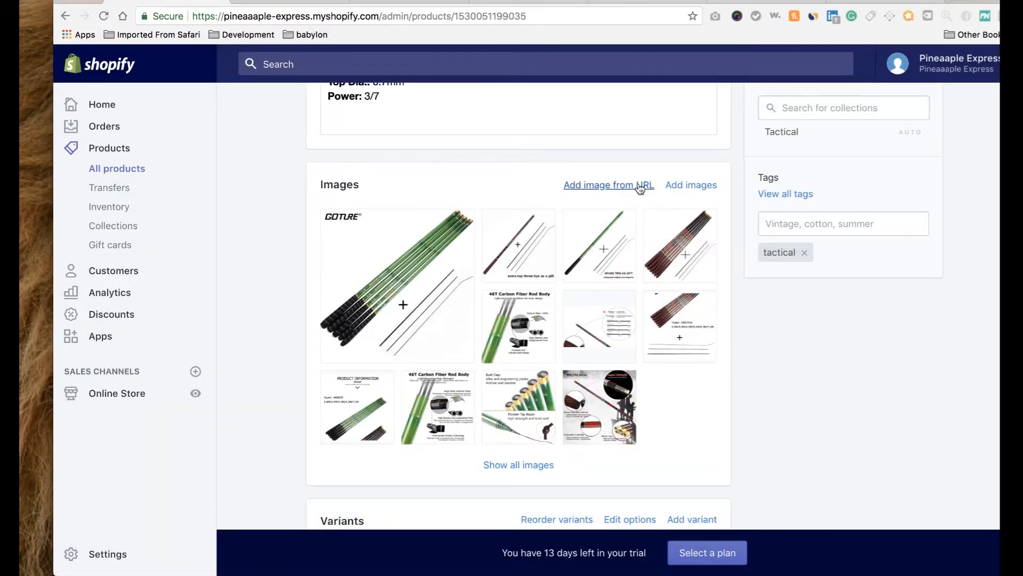
{"action": "left_click", "coordinate": [687, 190]}
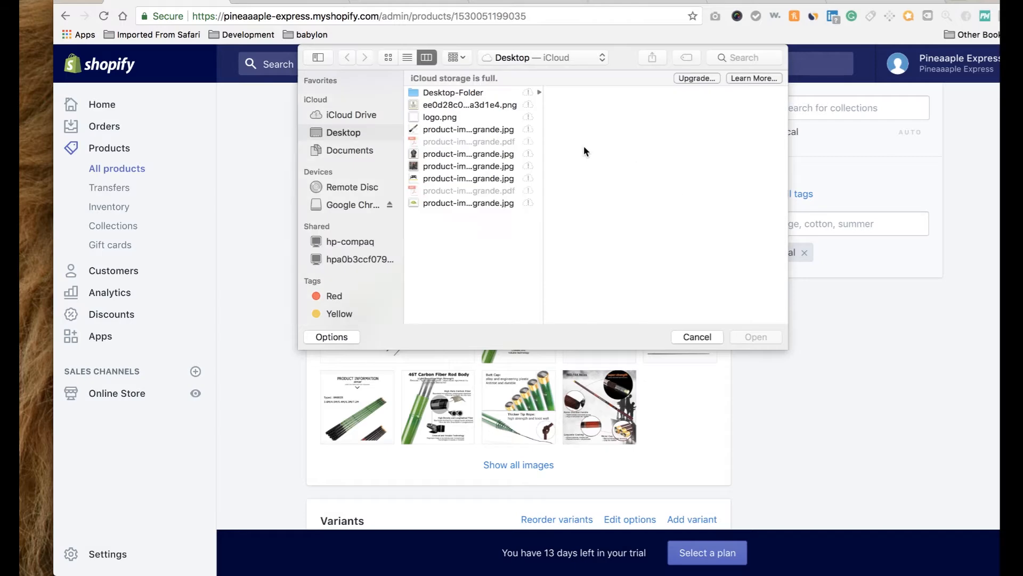
{"action": "left_click", "coordinate": [465, 131]}
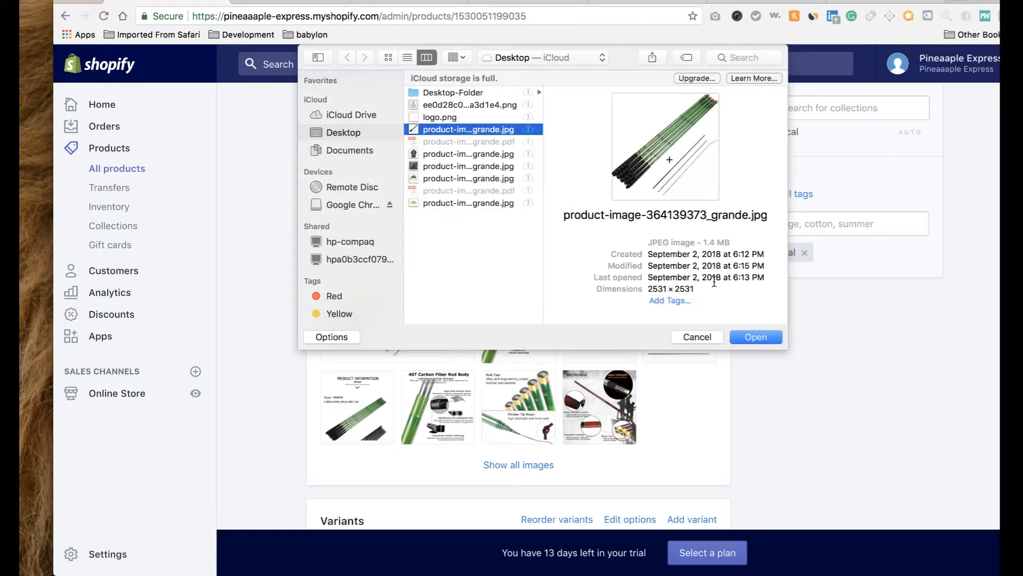
{"action": "left_click", "coordinate": [740, 337]}
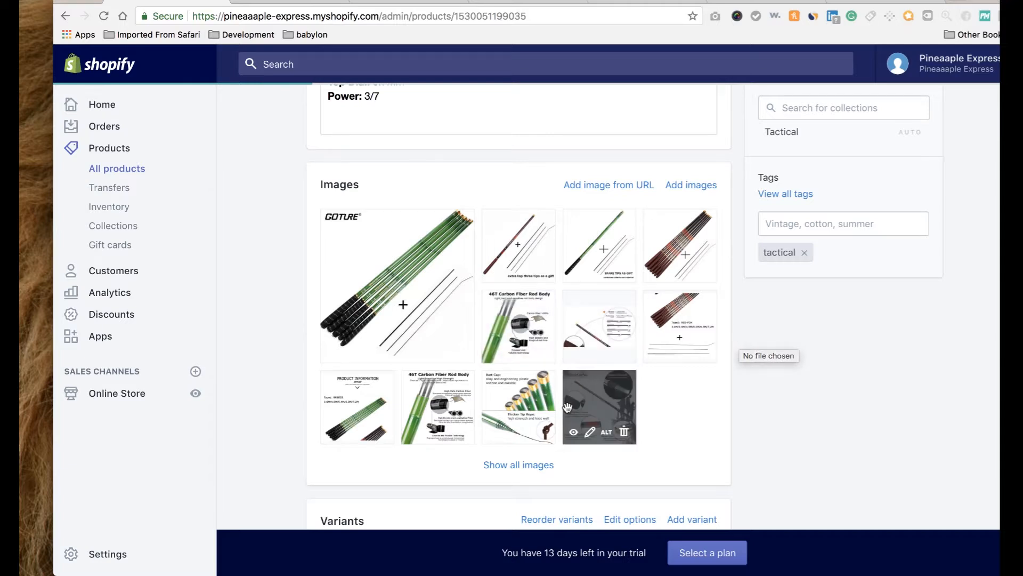
Move the new image to the main slot and delete the old GOTURE-branded photo.
{"action": "left_click", "coordinate": [516, 470]}
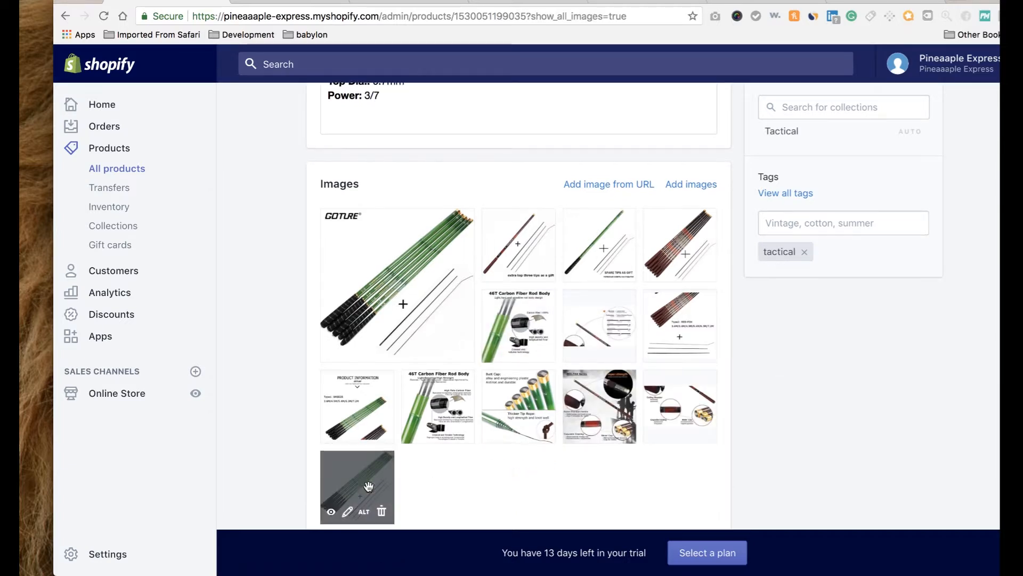
{"action": "left_click_drag", "start_coordinate": [362, 455], "coordinate": [368, 288]}
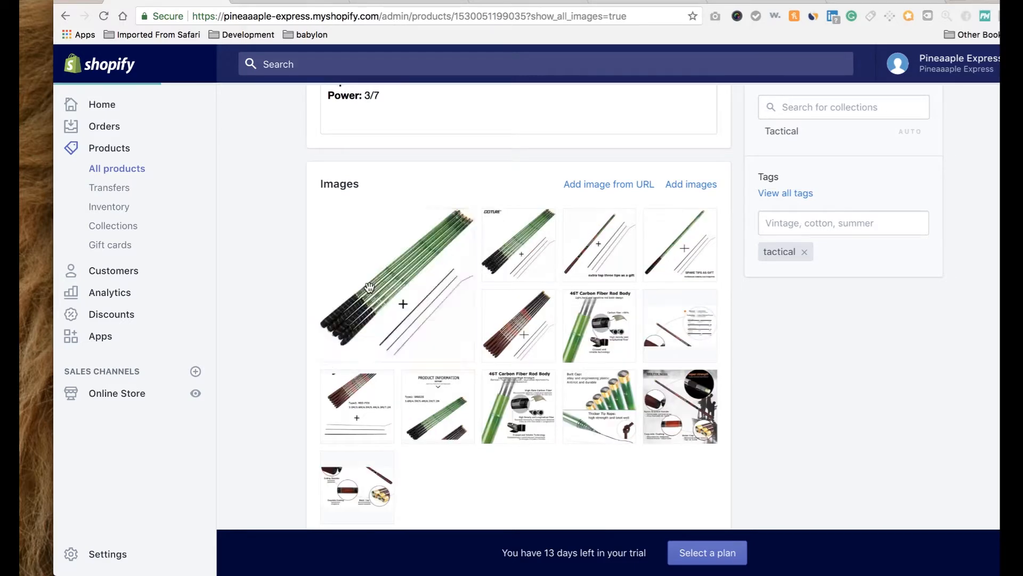
{"action": "left_click", "coordinate": [543, 269]}
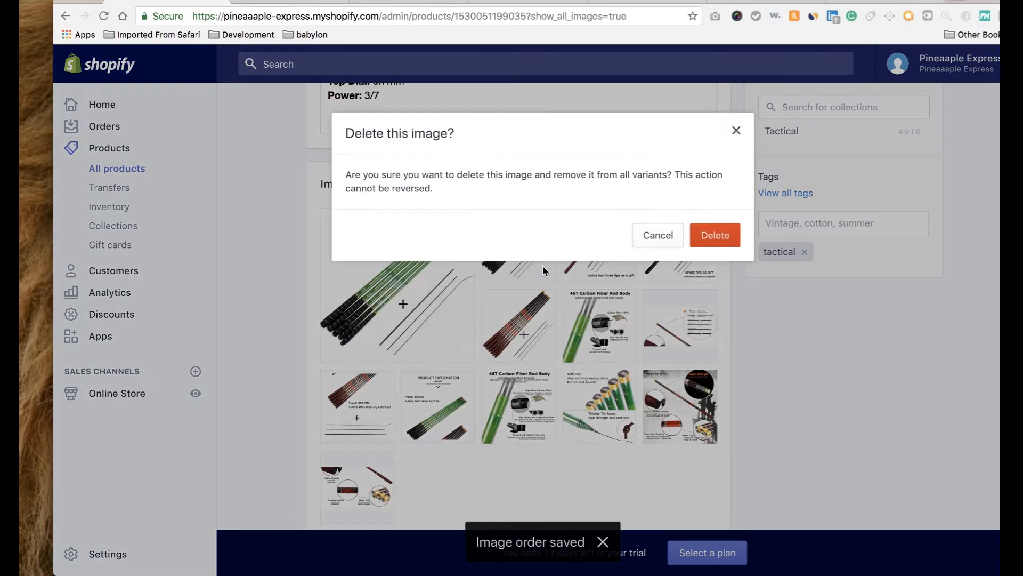
{"action": "left_click", "coordinate": [708, 237]}
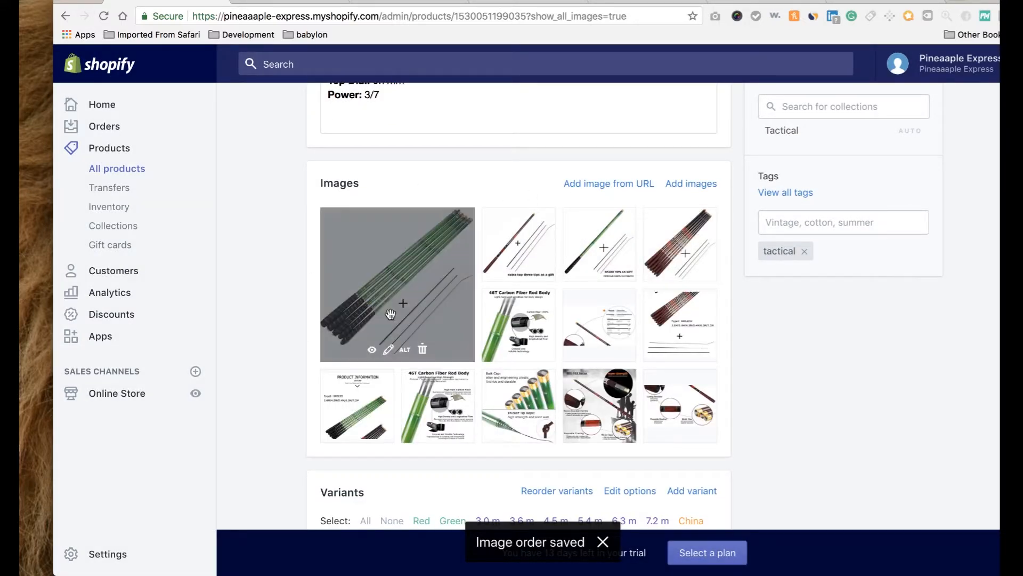
{"action": "scroll", "coordinate": [660, 190], "scroll_direction": "up", "scroll_amount": 8}
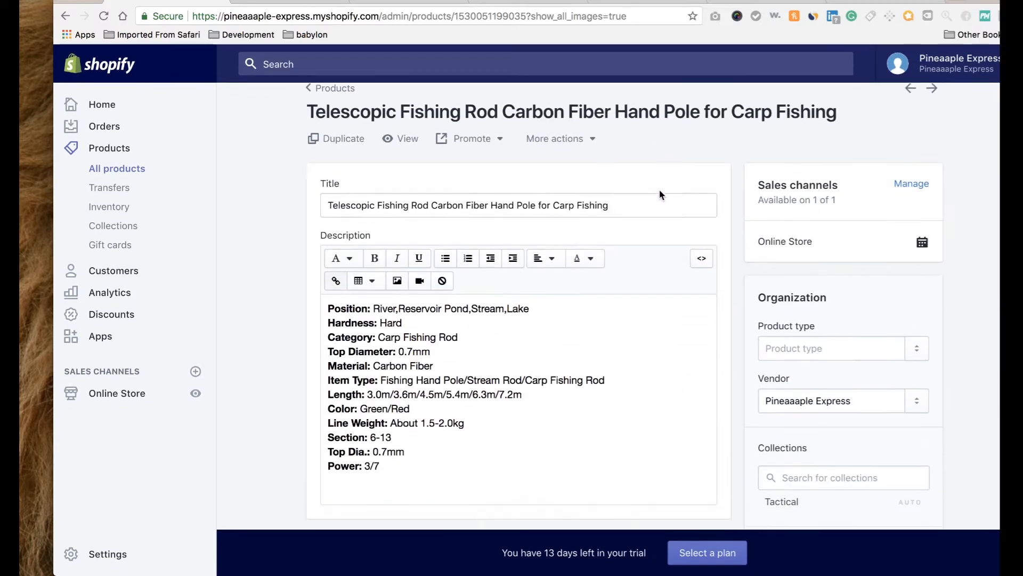
{"action": "scroll", "coordinate": [659, 190], "scroll_direction": "down", "scroll_amount": 10}
{"action": "scroll", "coordinate": [660, 190], "scroll_direction": "up", "scroll_amount": 4}
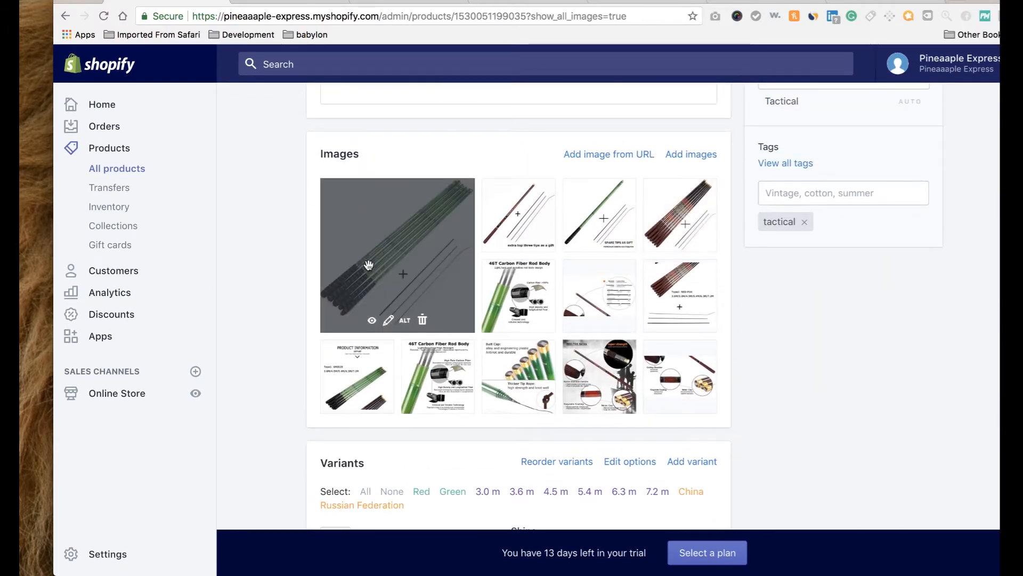
Upload the edited knife JPG to the Counter Strike Tactical Knife product.
{"action": "left_click", "coordinate": [121, 172]}
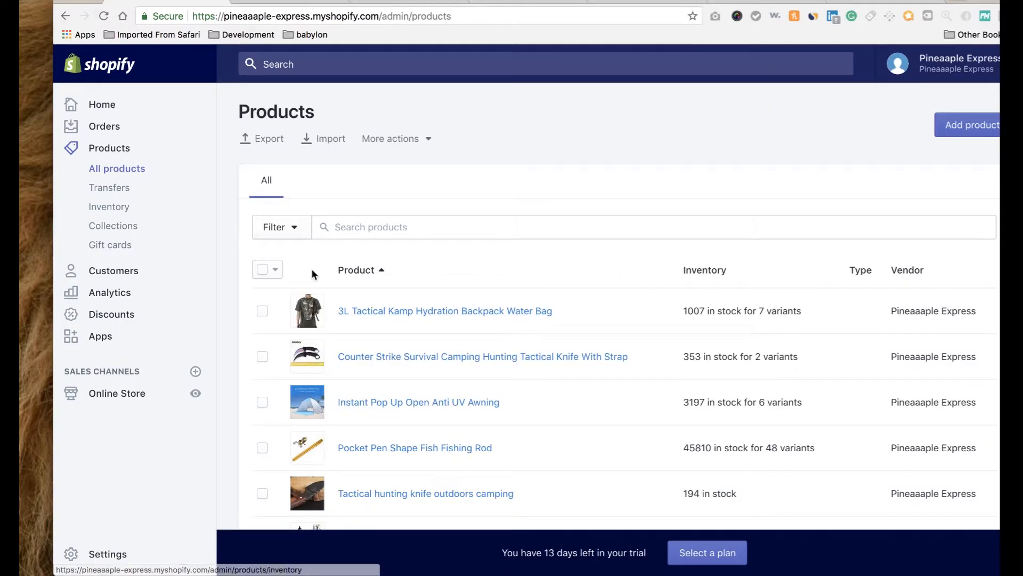
{"action": "scroll", "coordinate": [388, 359], "scroll_direction": "down", "scroll_amount": 3}
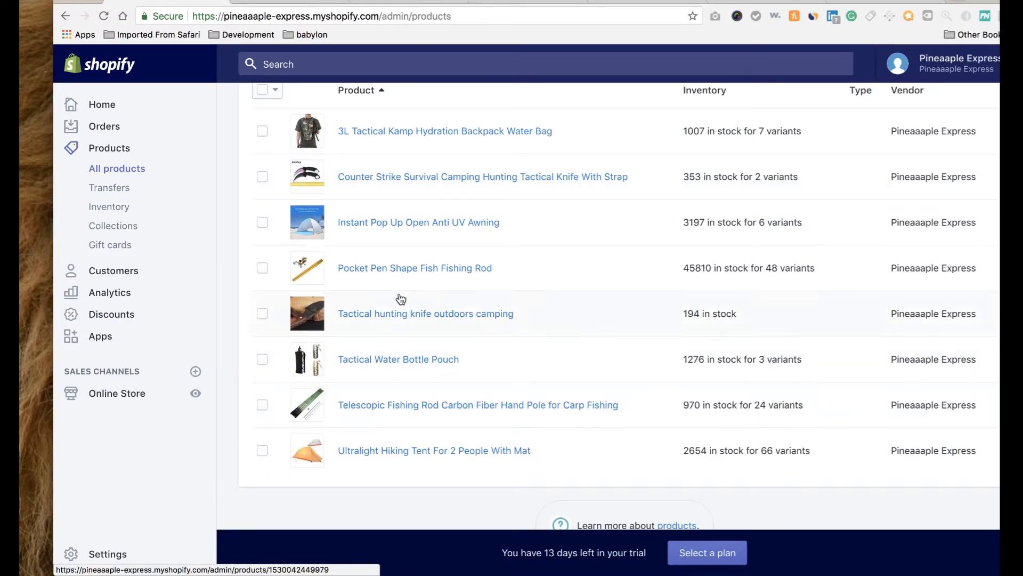
{"action": "left_click", "coordinate": [391, 175]}
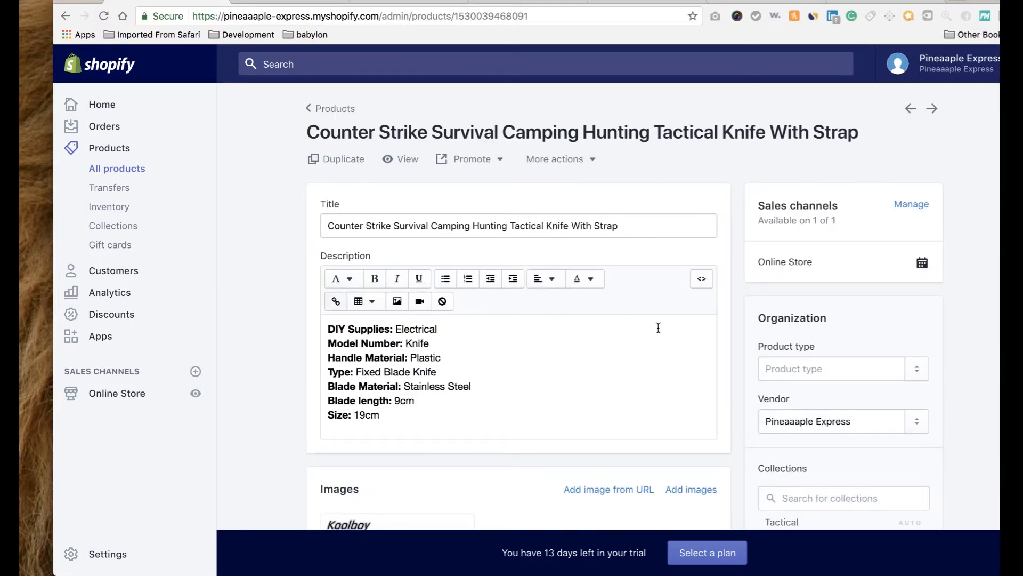
{"action": "scroll", "coordinate": [744, 369], "scroll_direction": "down", "scroll_amount": 3}
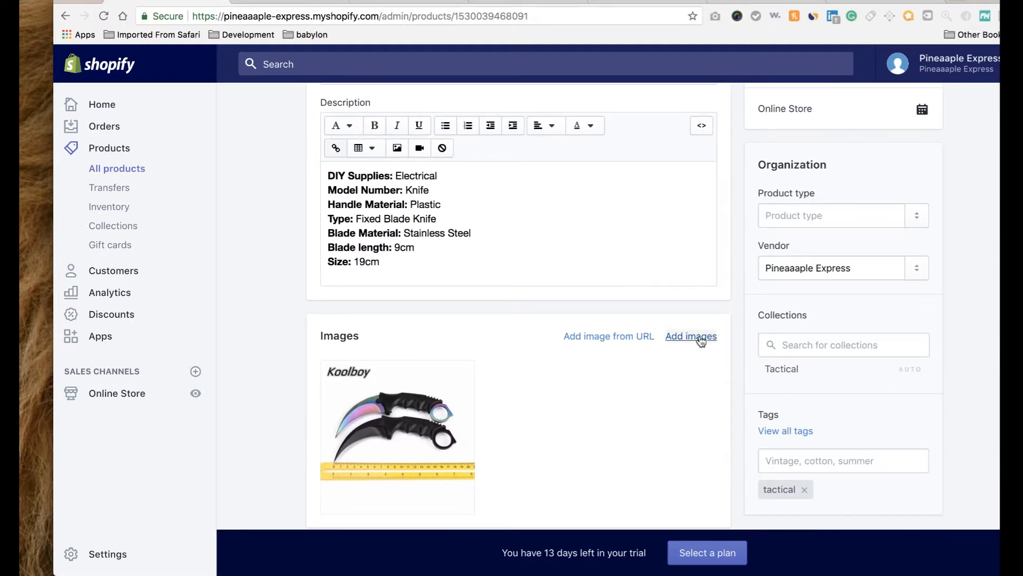
{"action": "left_click", "coordinate": [700, 337]}
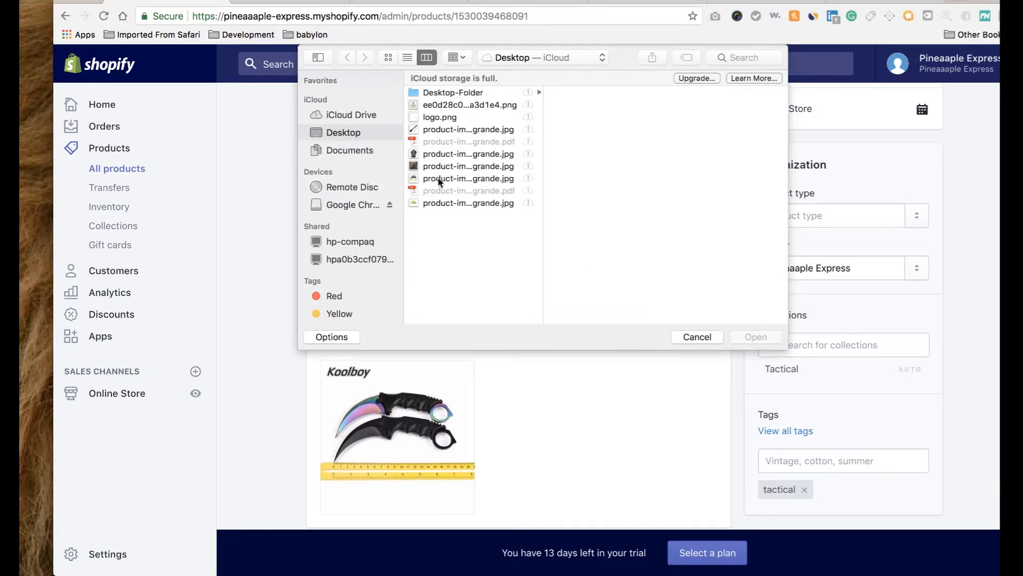
{"action": "left_click", "coordinate": [439, 182]}
{"action": "left_click", "coordinate": [764, 339]}
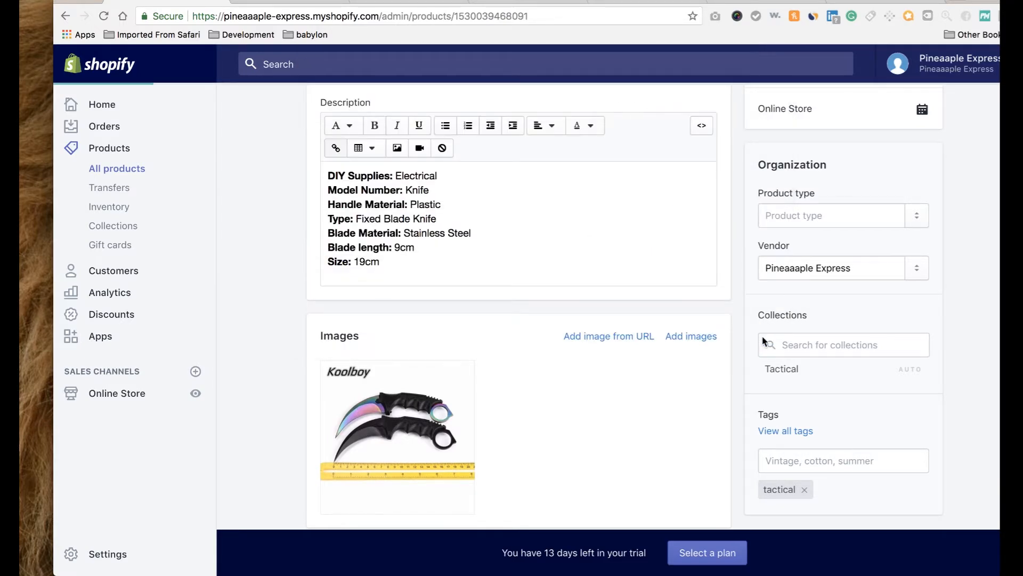
Make the new knife image the main one and delete the Koolboy-branded original.
{"action": "scroll", "coordinate": [642, 369], "scroll_direction": "down", "scroll_amount": 3}
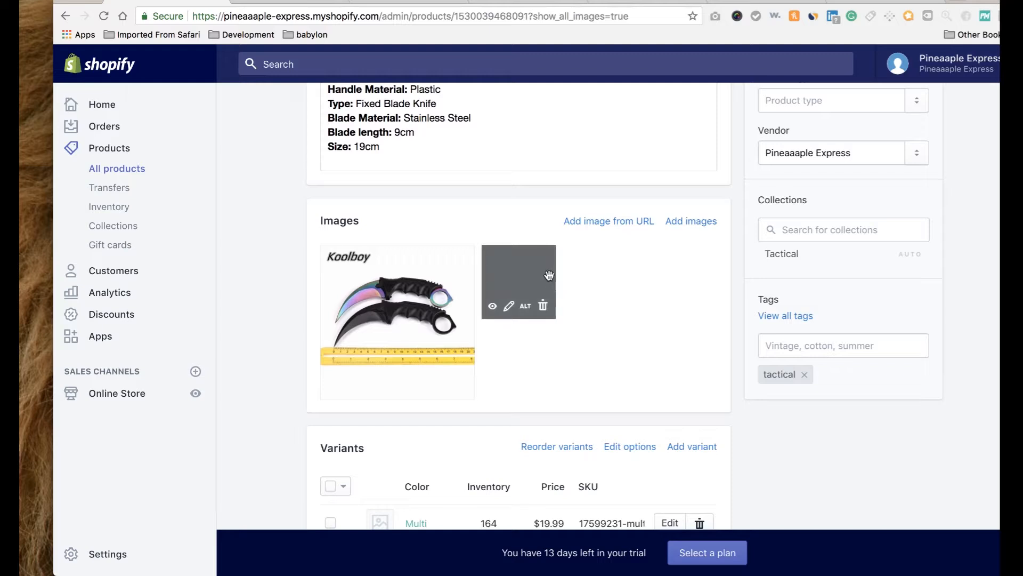
{"action": "mouse_move", "coordinate": [538, 276]}
{"action": "left_click_drag", "start_coordinate": [538, 276], "coordinate": [389, 299]}
{"action": "left_click", "coordinate": [541, 307]}
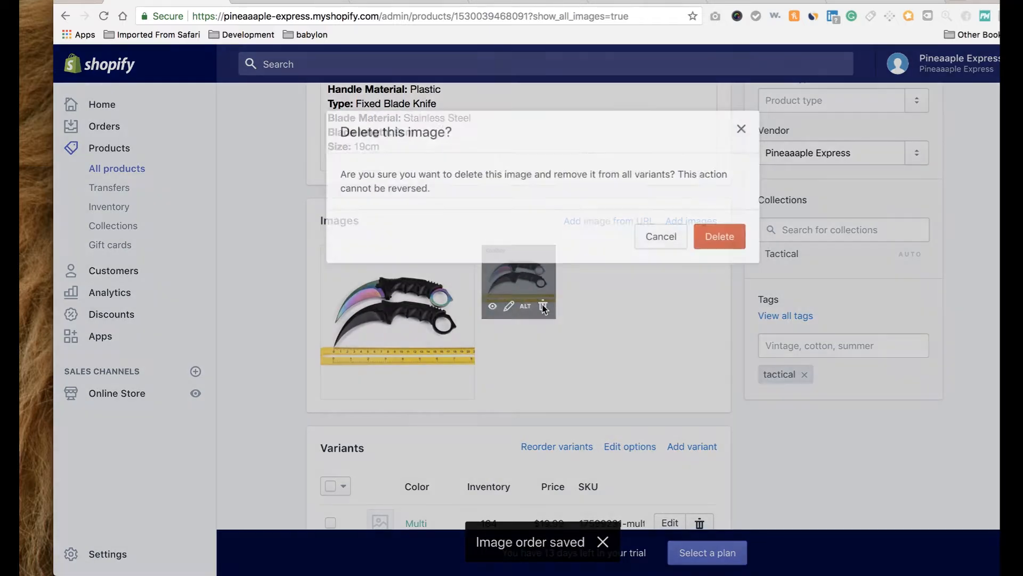
{"action": "left_click", "coordinate": [705, 239]}
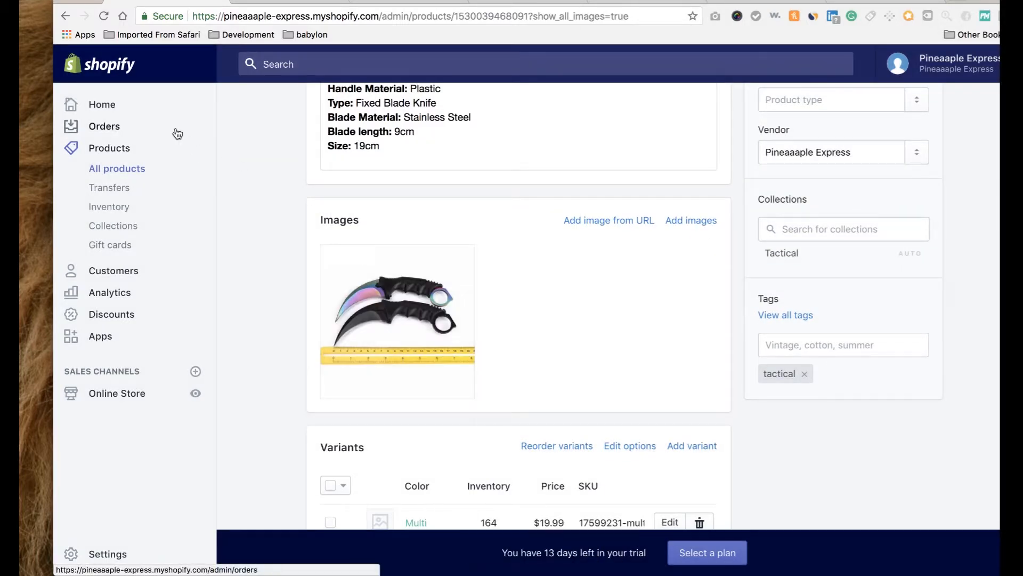
Reload the storefront home page and scroll through it to check the updated product images.
{"action": "left_click", "coordinate": [279, 4]}
{"action": "scroll", "coordinate": [155, 160], "scroll_direction": "up", "scroll_amount": 10}
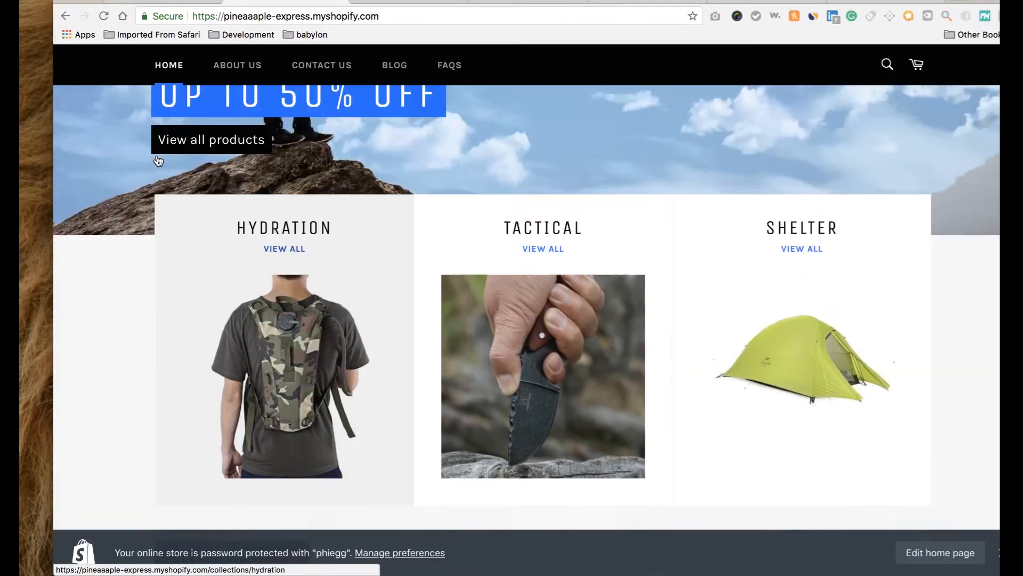
{"action": "left_click", "coordinate": [104, 17]}
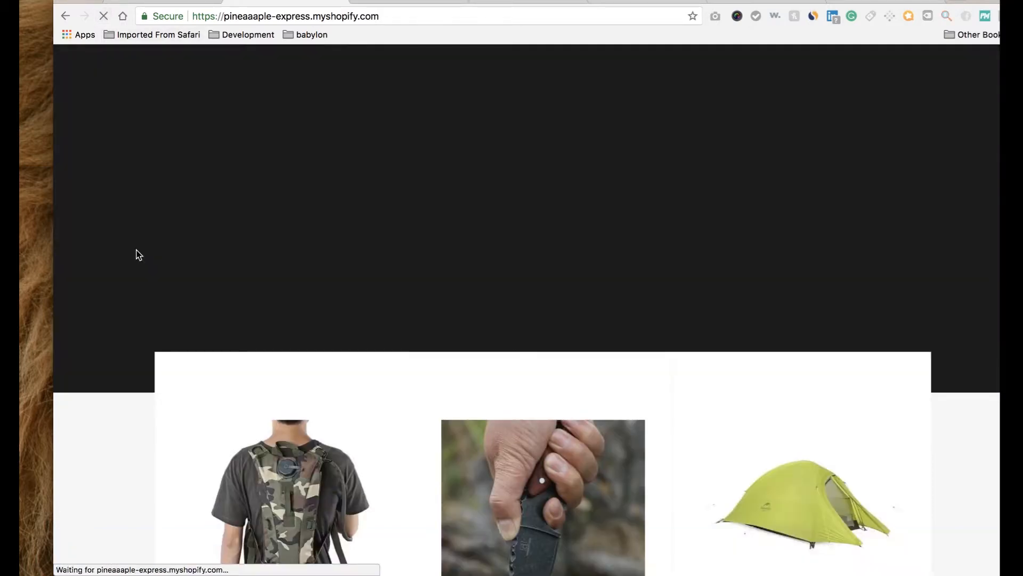
{"action": "scroll", "coordinate": [136, 250], "scroll_direction": "down", "scroll_amount": 10}
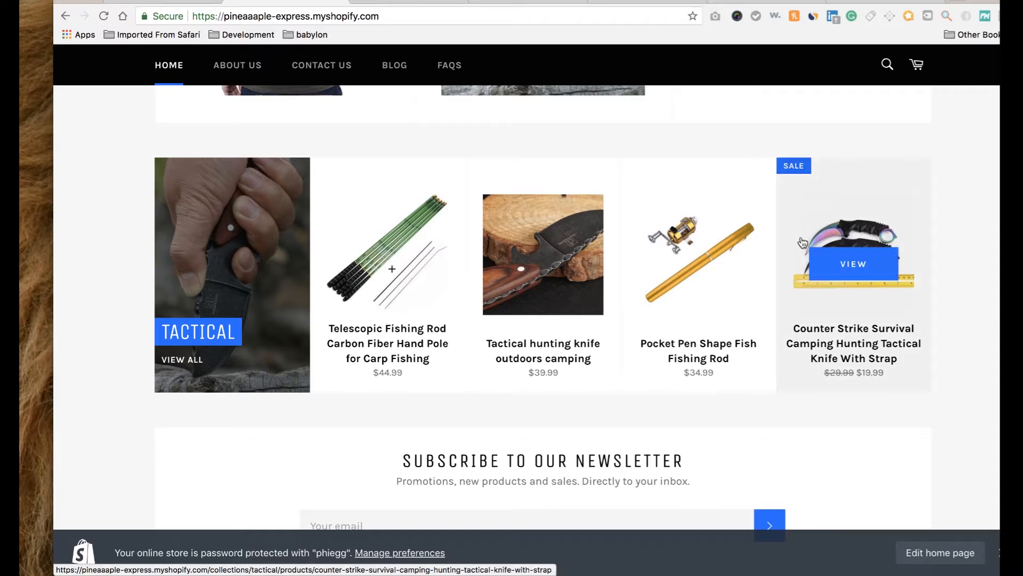
{"action": "left_click", "coordinate": [415, 2]}
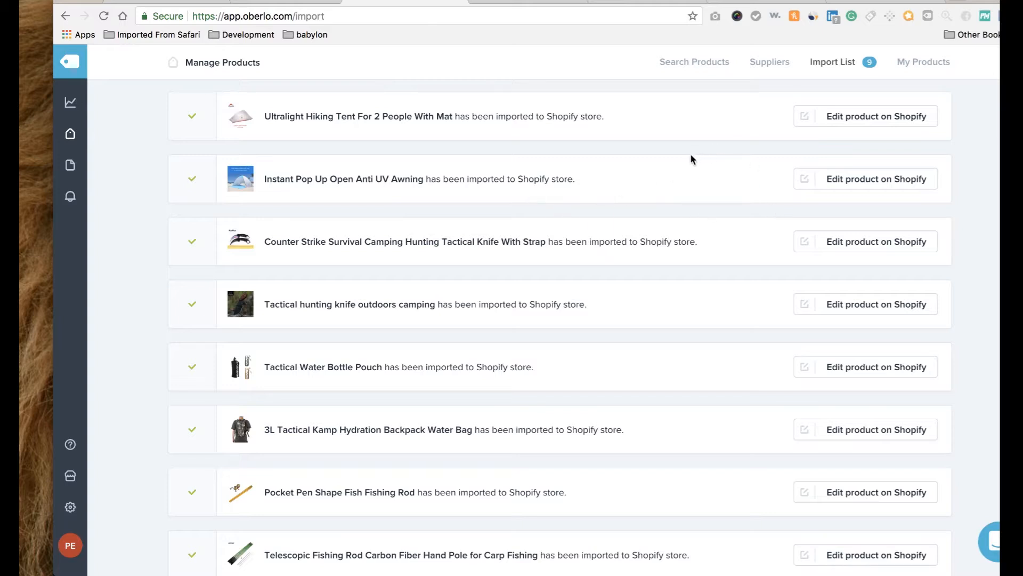
{"action": "left_click", "coordinate": [277, 3]}
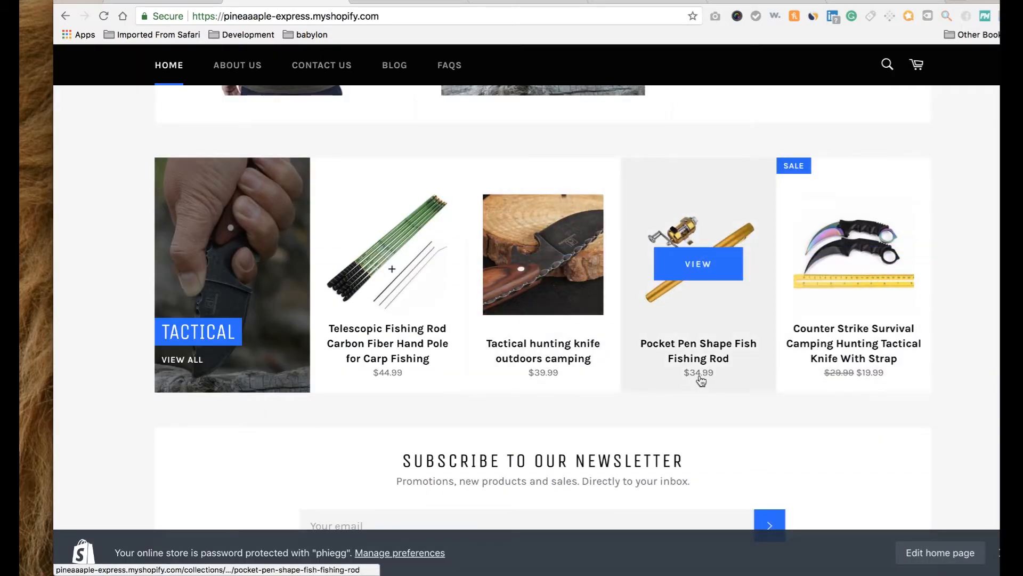
{"action": "scroll", "coordinate": [700, 379], "scroll_direction": "up", "scroll_amount": 2}
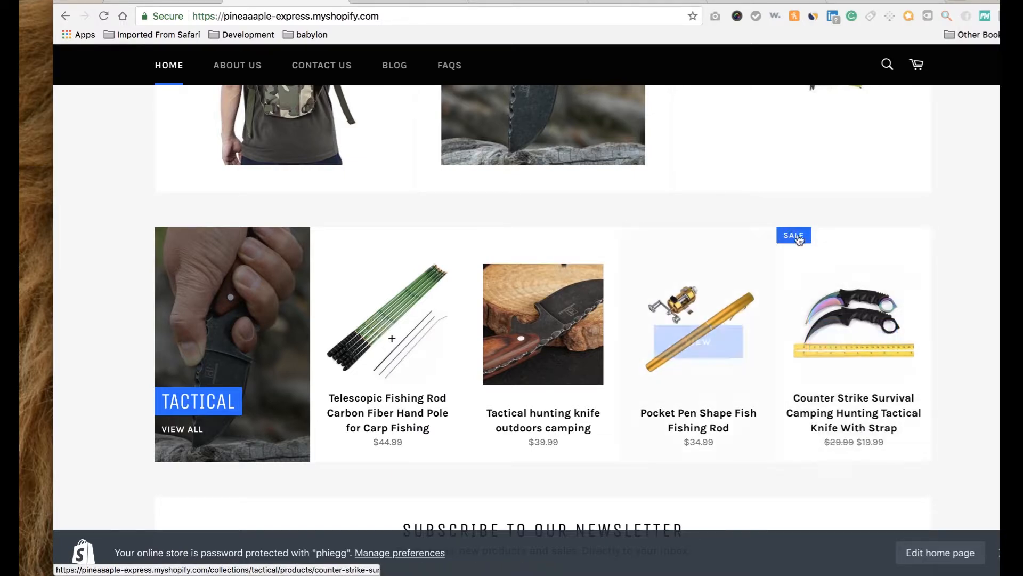
{"action": "scroll", "coordinate": [813, 224], "scroll_direction": "up", "scroll_amount": 5}
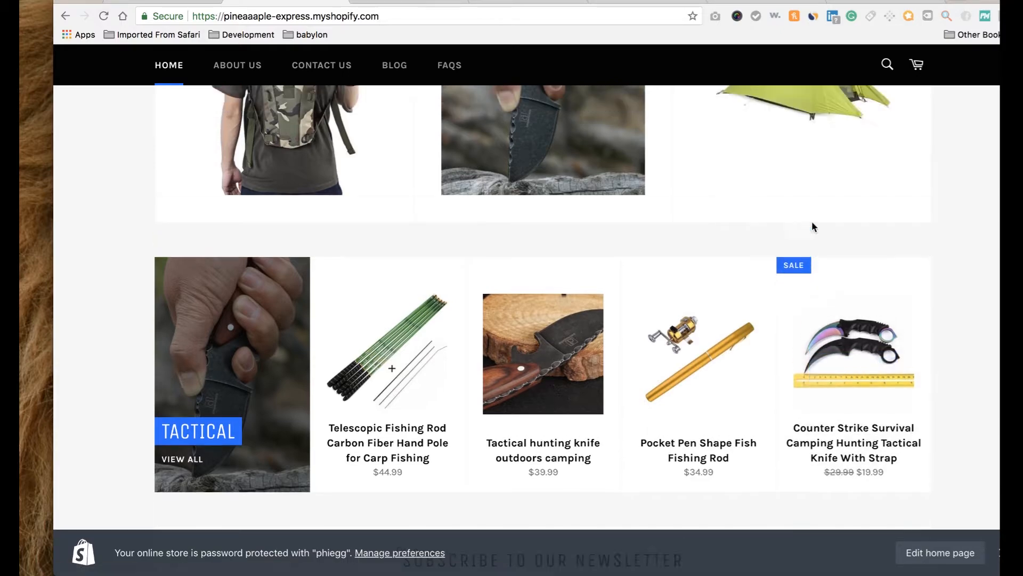
{"action": "scroll", "coordinate": [813, 228], "scroll_direction": "down", "scroll_amount": 10}
{"action": "scroll", "coordinate": [814, 228], "scroll_direction": "up", "scroll_amount": 15}
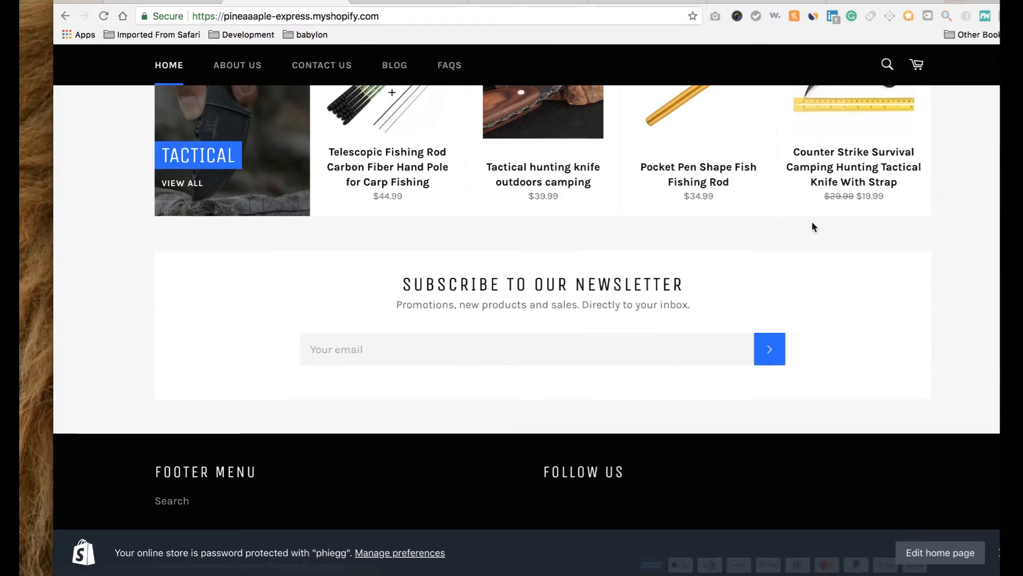
{"action": "scroll", "coordinate": [814, 227], "scroll_direction": "down", "scroll_amount": 12}
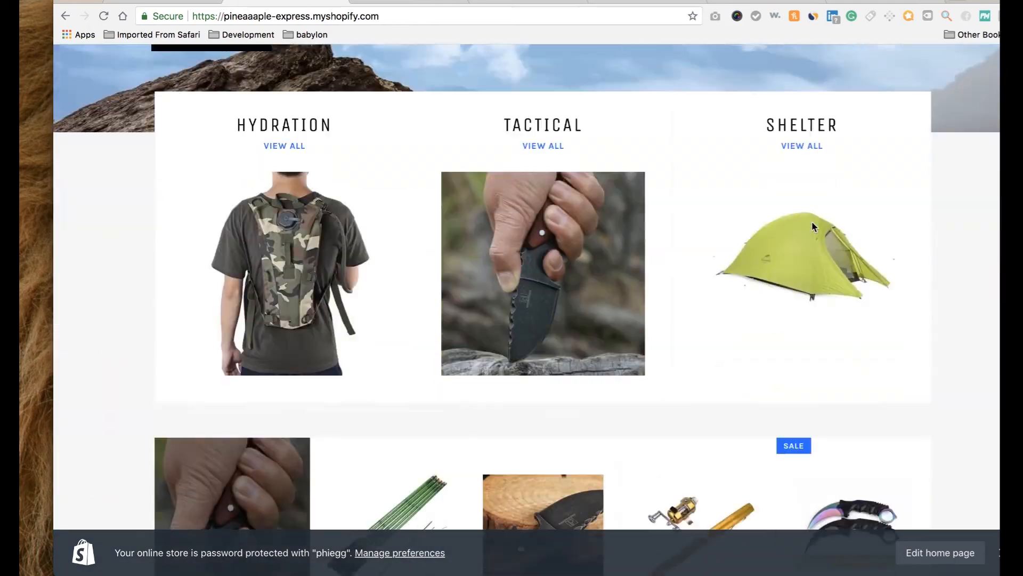
{"action": "scroll", "coordinate": [814, 227], "scroll_direction": "up", "scroll_amount": 12}
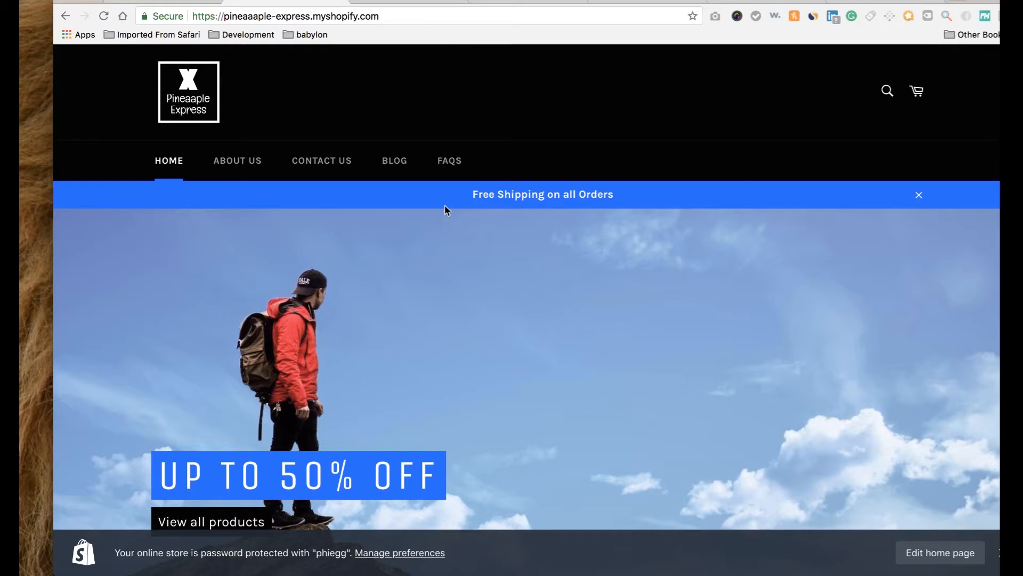
Visit the About Us, Contact Us and Blog pages from the store navigation.
{"action": "left_click", "coordinate": [242, 163]}
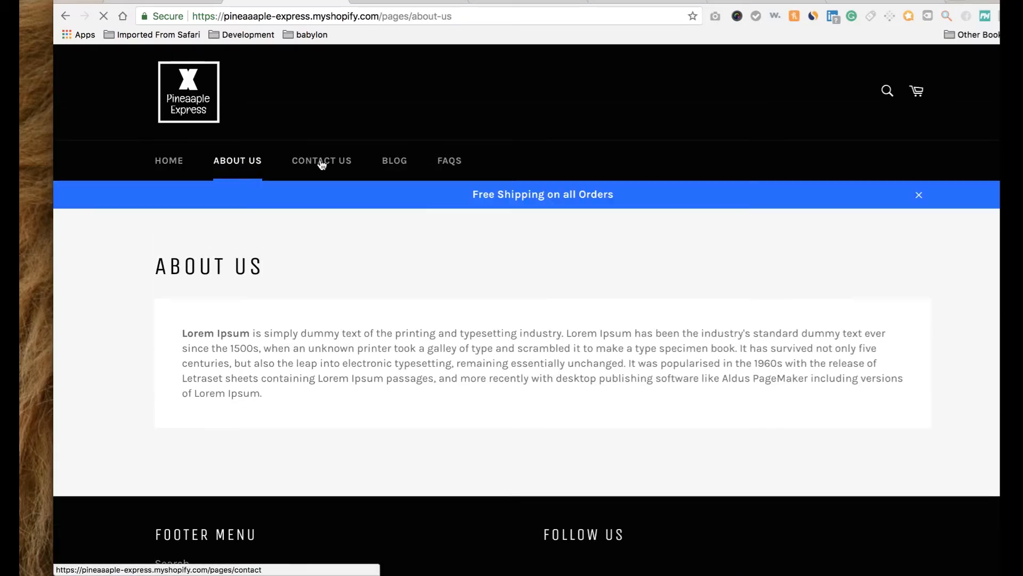
{"action": "left_click", "coordinate": [322, 162]}
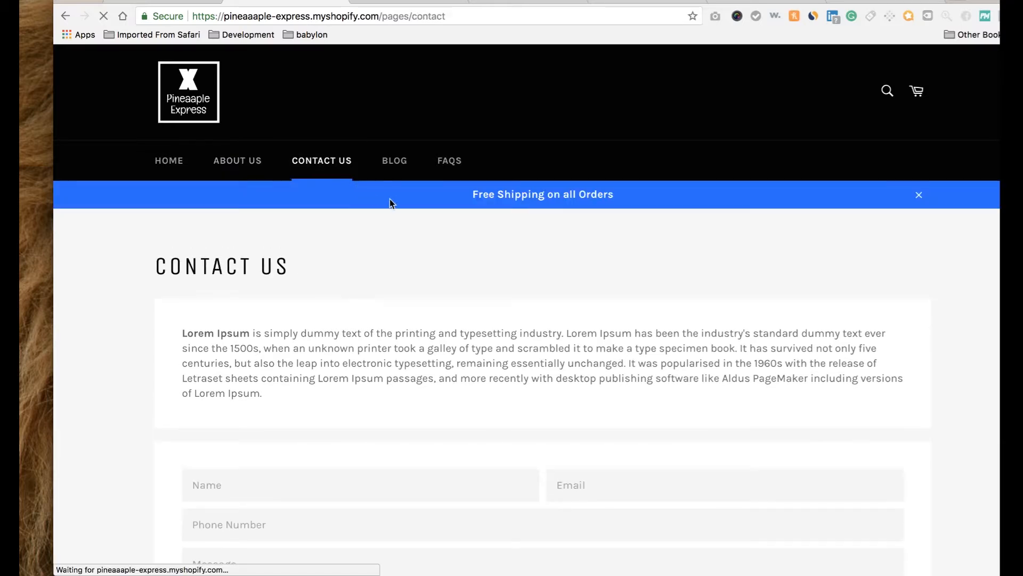
{"action": "left_click", "coordinate": [400, 163]}
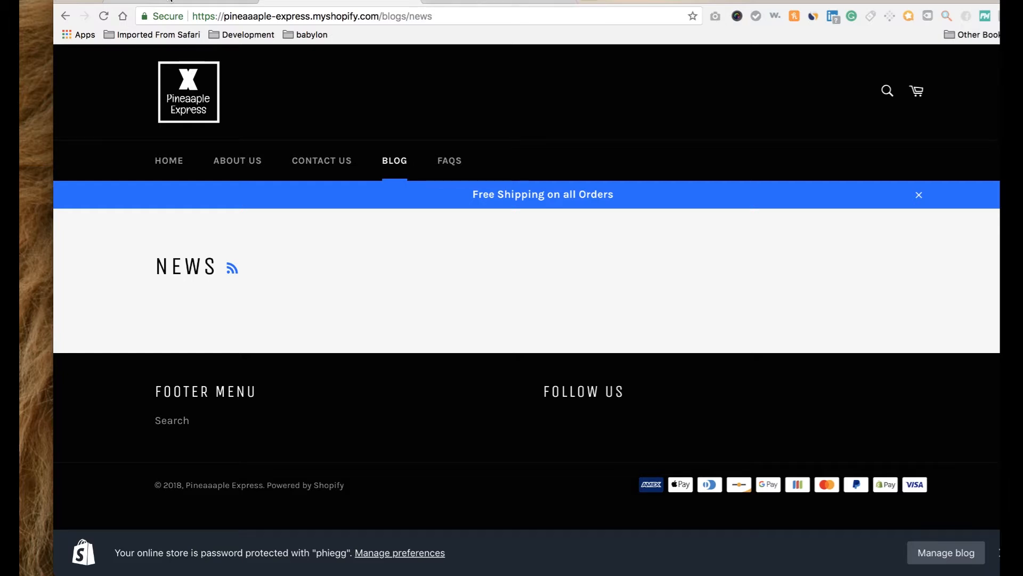
Check the knife product's admin tab, then return to the News tab and open About Us.
{"action": "left_click", "coordinate": [172, 1]}
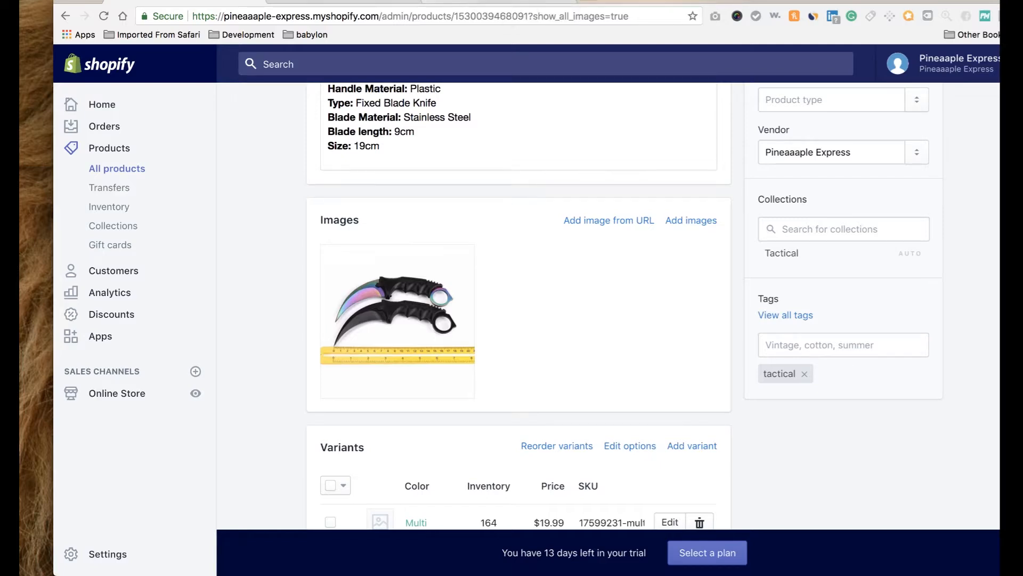
{"action": "left_click", "coordinate": [360, 2]}
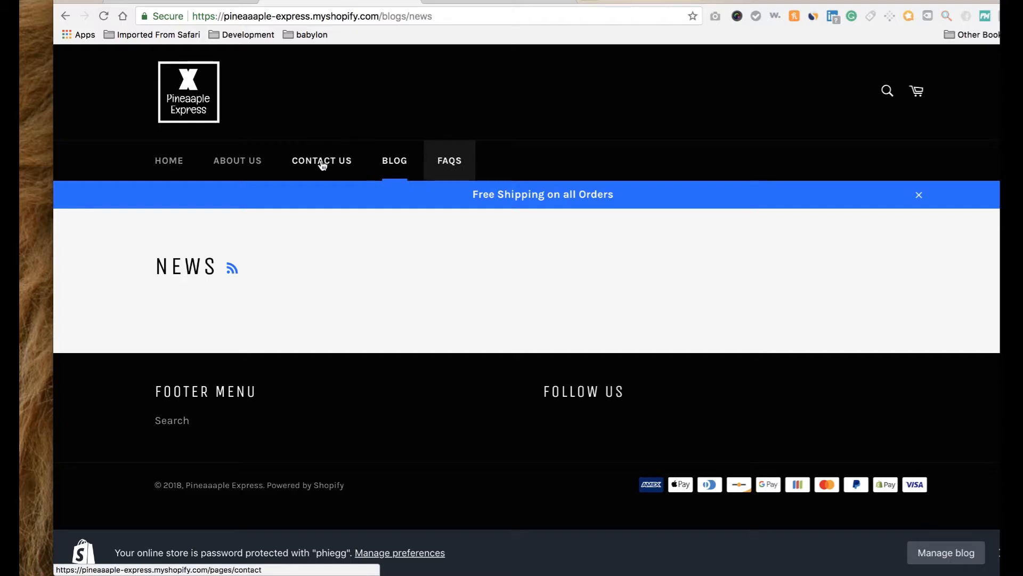
{"action": "left_click", "coordinate": [244, 166]}
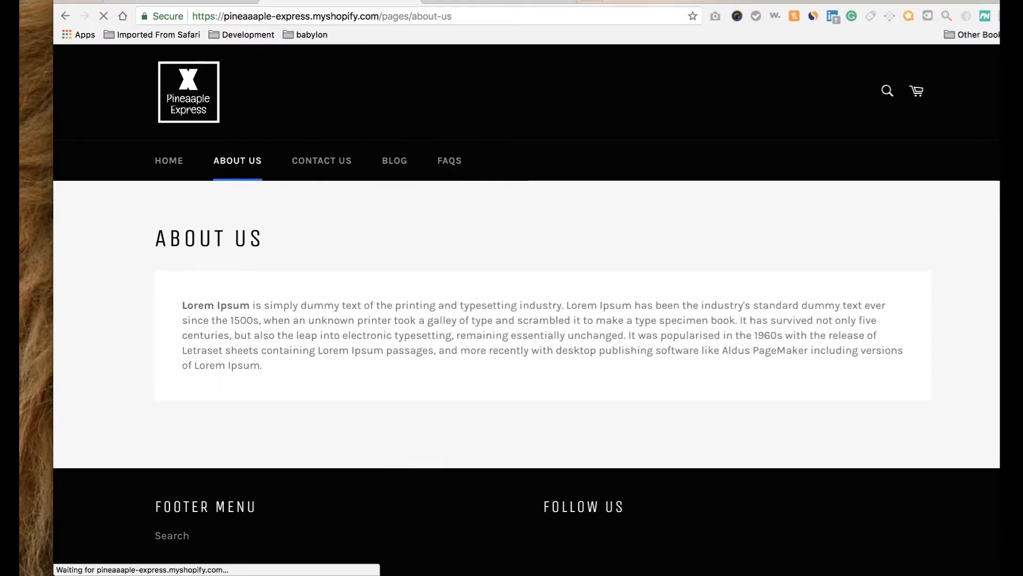
In a new tab, search Google for lorem ipsum.
{"action": "left_click", "coordinate": [589, 1]}
{"action": "type", "text": "google.com"}
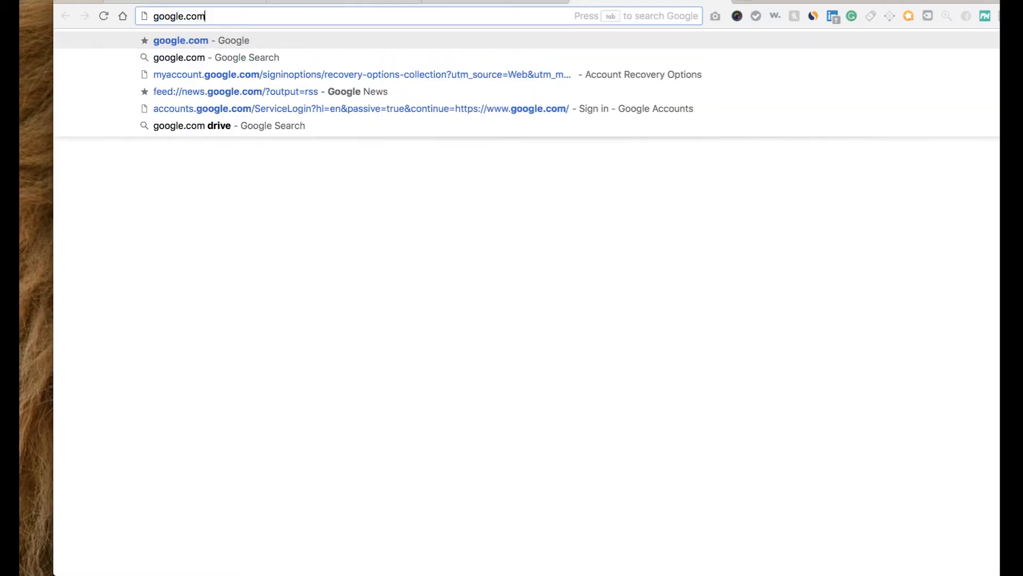
{"action": "key", "text": "Return"}
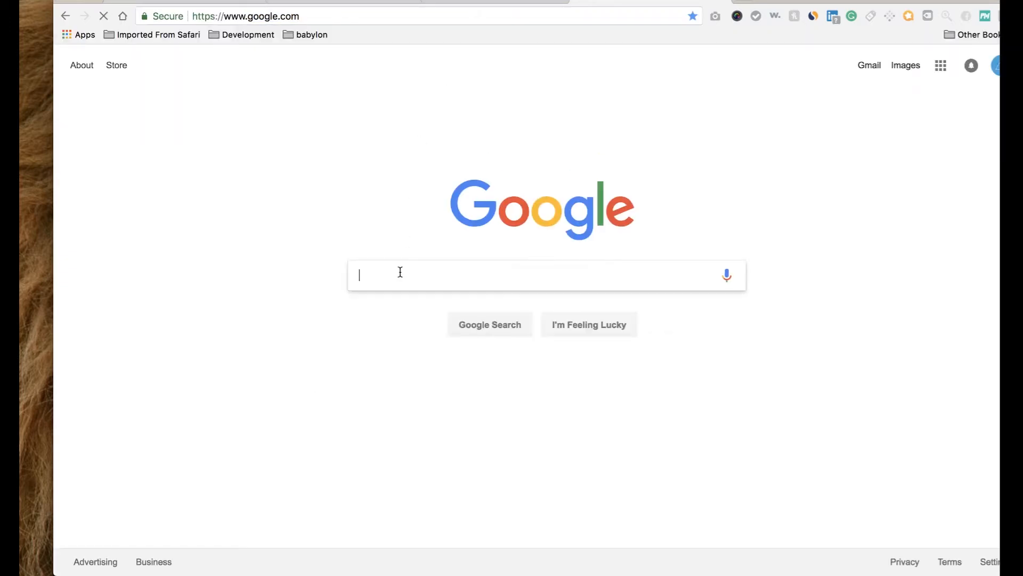
{"action": "type", "text": "lor"}
{"action": "key", "text": "Down"}
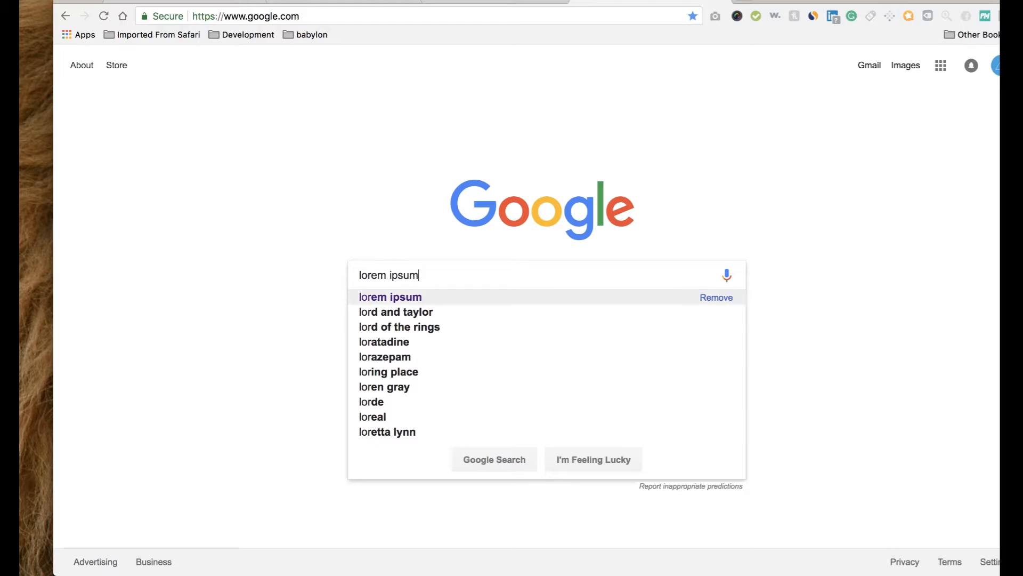
{"action": "key", "text": "Return"}
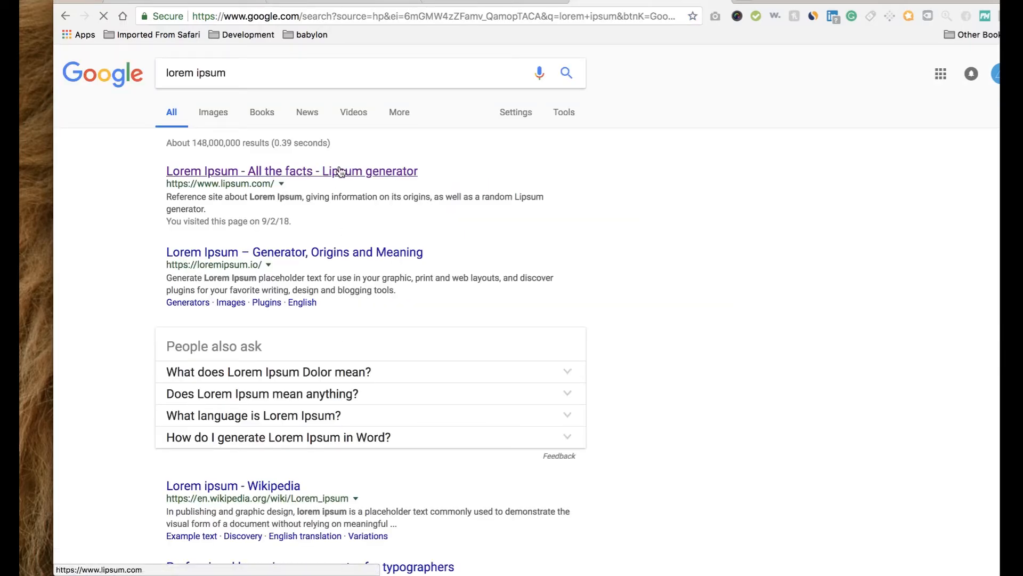
Select the 'What is Lorem Ipsum?' paragraph on lipsum.com and return to the store tab.
{"action": "left_click", "coordinate": [340, 171]}
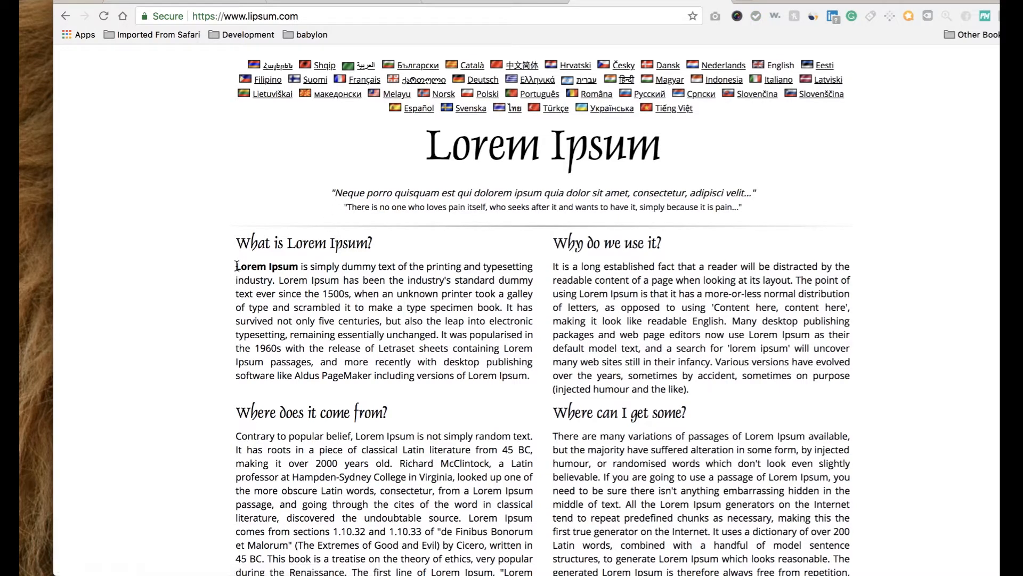
{"action": "left_click_drag", "start_coordinate": [238, 265], "coordinate": [531, 449]}
{"action": "key", "text": "super+c"}
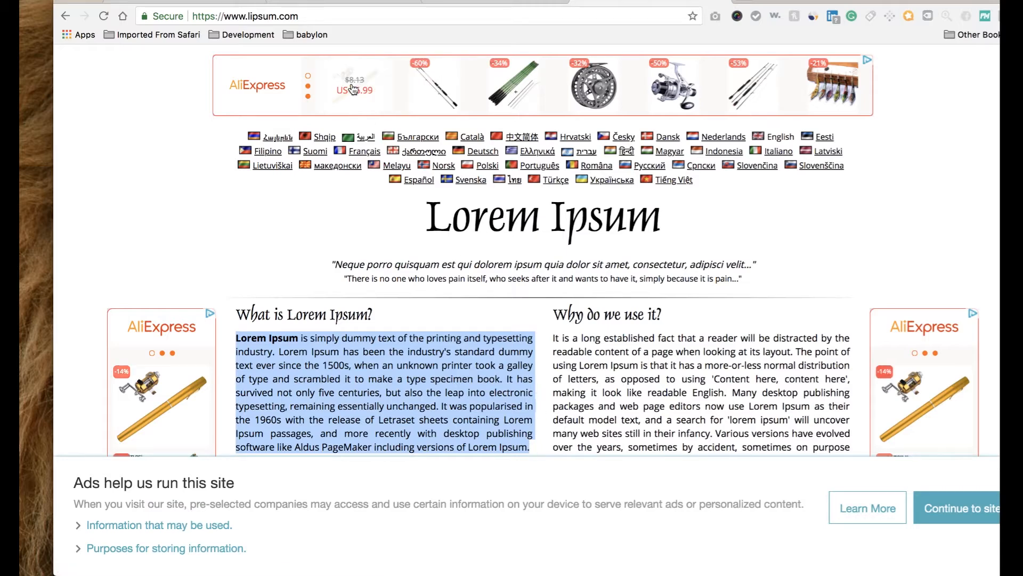
{"action": "left_click", "coordinate": [292, 1]}
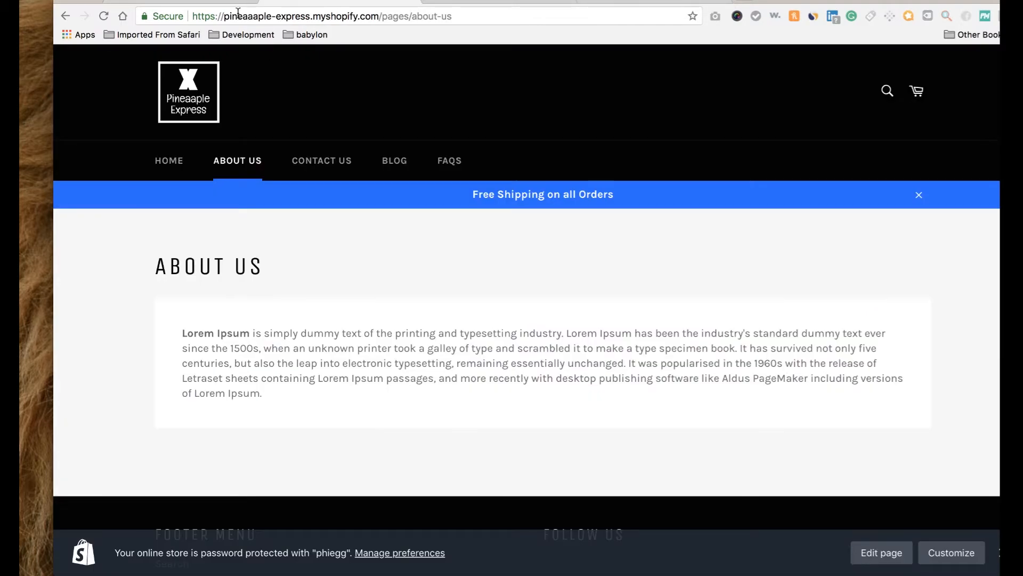
Start a new page from Online Store > Pages in the Shopify admin.
{"action": "left_click", "coordinate": [215, 2]}
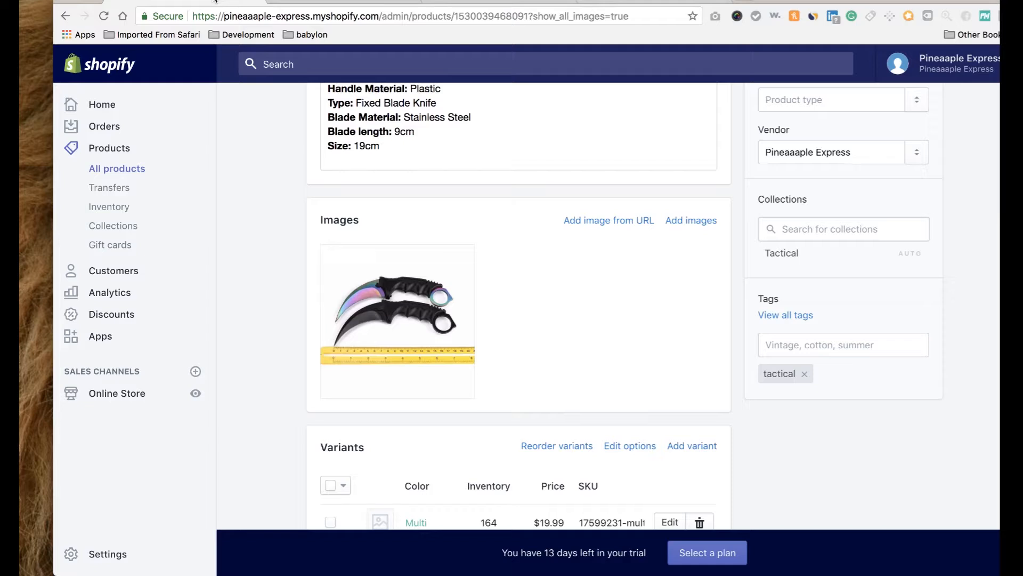
{"action": "left_click", "coordinate": [120, 395]}
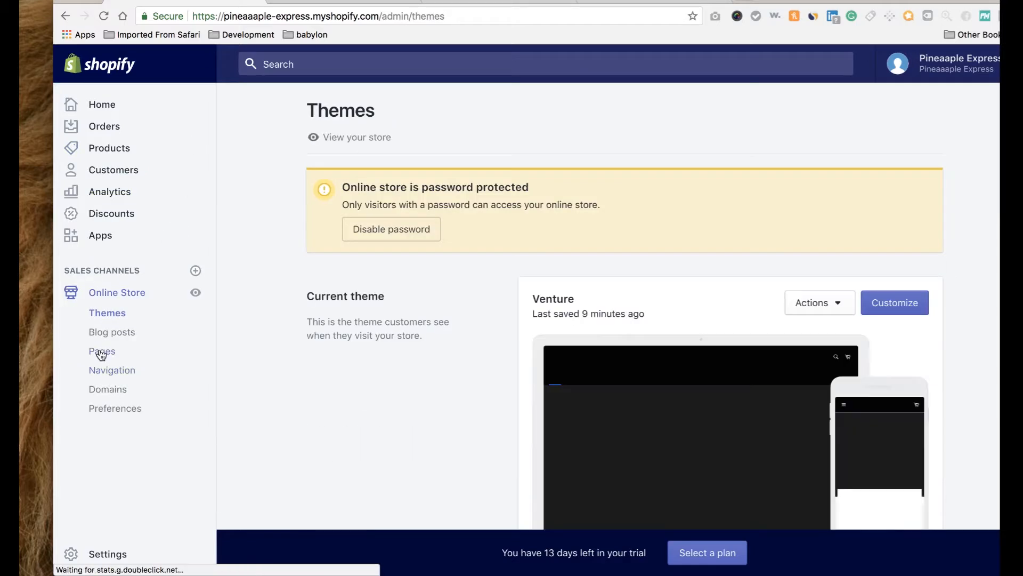
{"action": "left_click", "coordinate": [102, 351]}
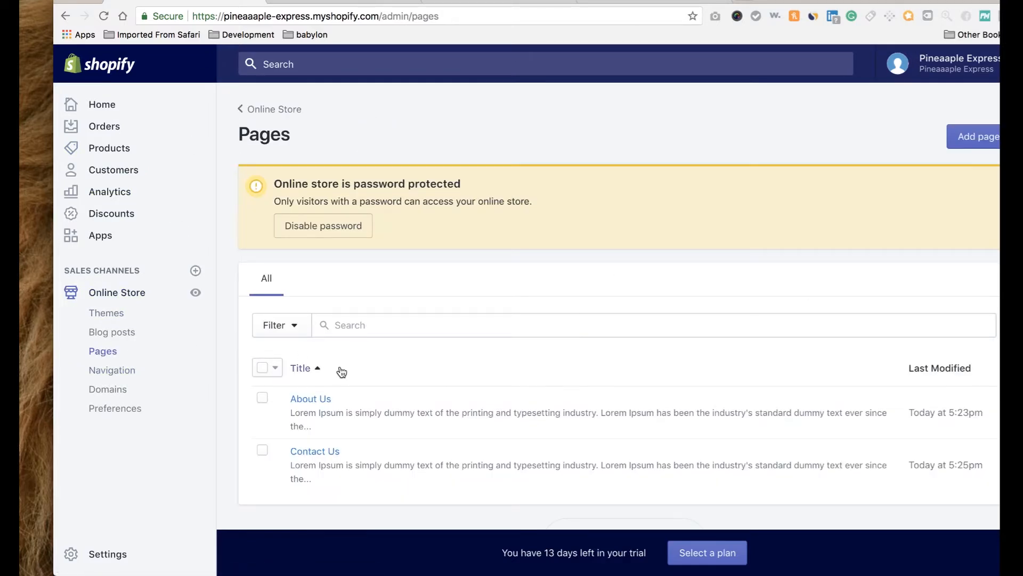
{"action": "scroll", "coordinate": [345, 371], "scroll_direction": "down", "scroll_amount": 3}
{"action": "scroll", "coordinate": [746, 264], "scroll_direction": "up", "scroll_amount": 3}
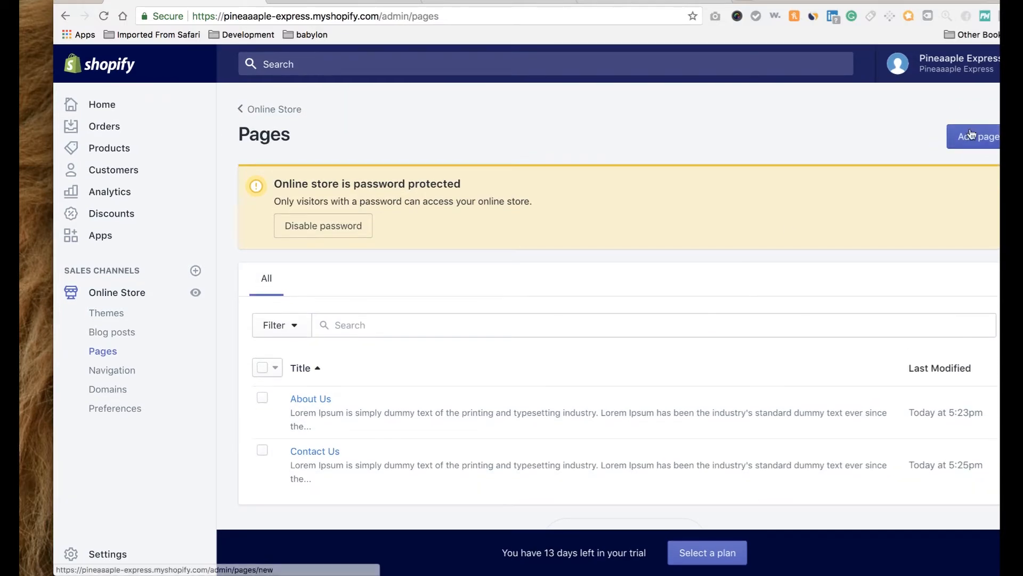
{"action": "left_click", "coordinate": [971, 134]}
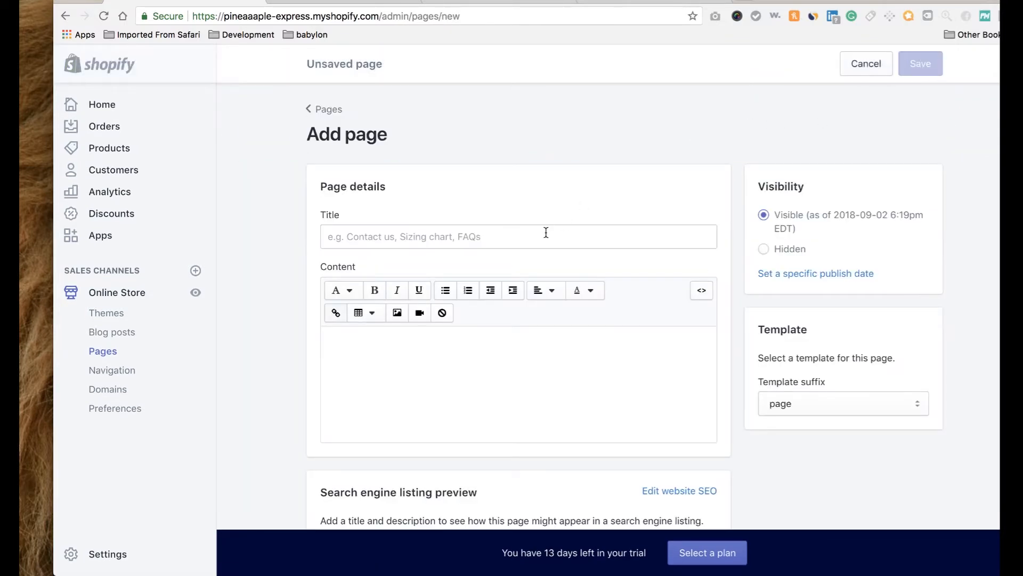
Title the page FAQs, paste the Lorem Ipsum paragraph as content, and save.
{"action": "left_click", "coordinate": [545, 233]}
{"action": "type", "text": "FAQs"}
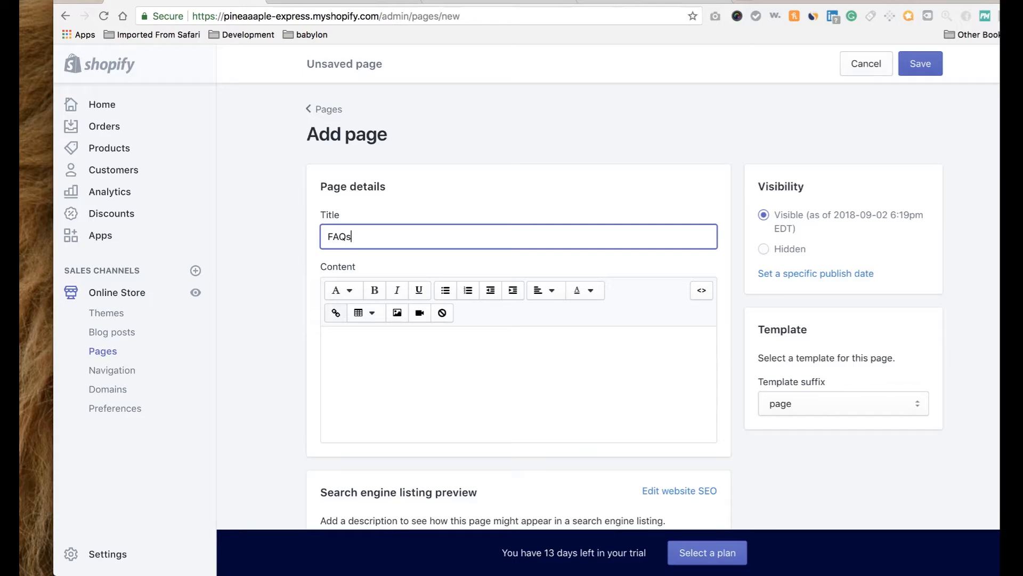
{"action": "left_click", "coordinate": [499, 340]}
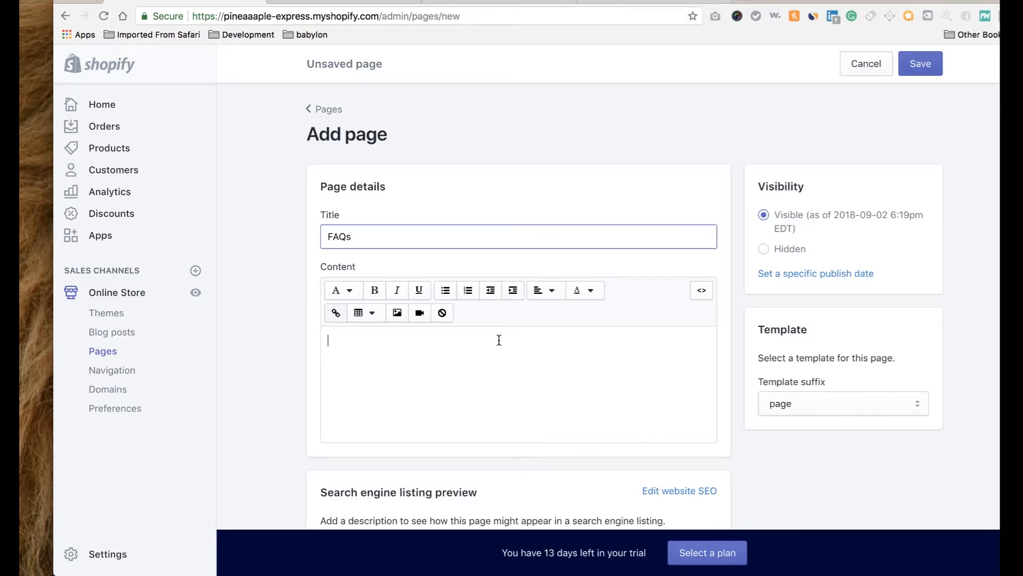
{"action": "key", "text": "super+v"}
{"action": "scroll", "coordinate": [730, 381], "scroll_direction": "down", "scroll_amount": 5}
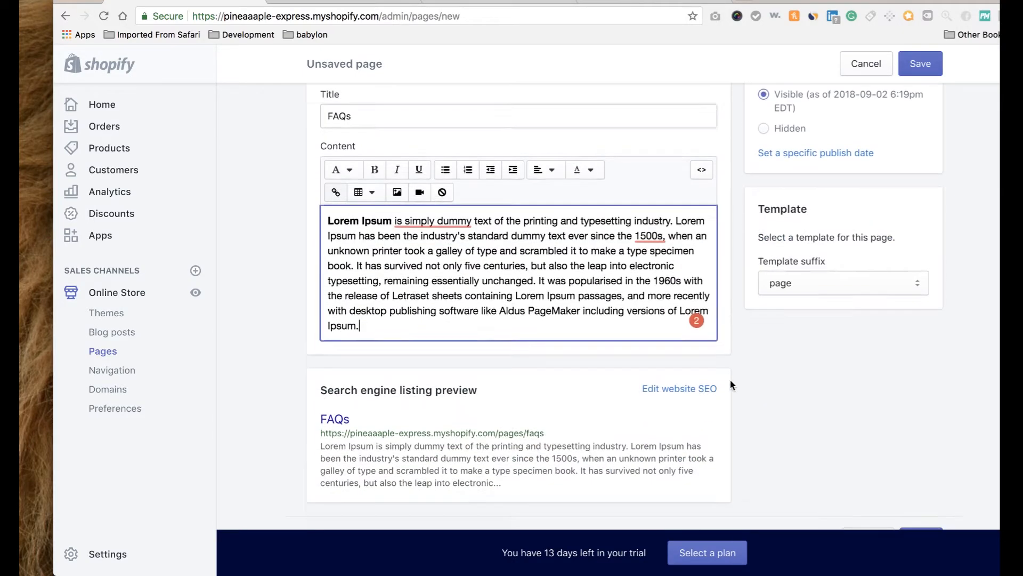
{"action": "scroll", "coordinate": [730, 385], "scroll_direction": "up", "scroll_amount": 5}
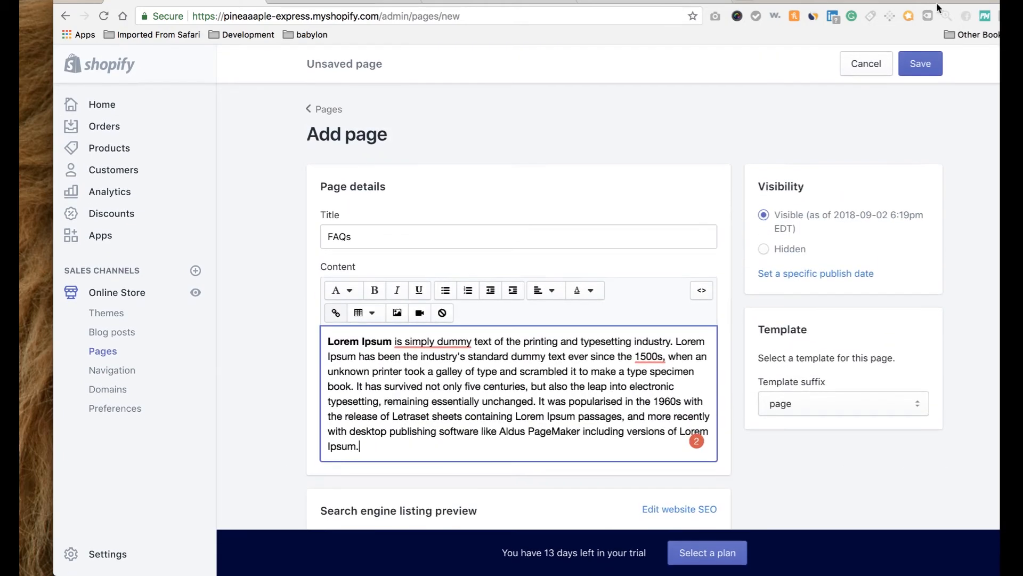
{"action": "left_click", "coordinate": [924, 67]}
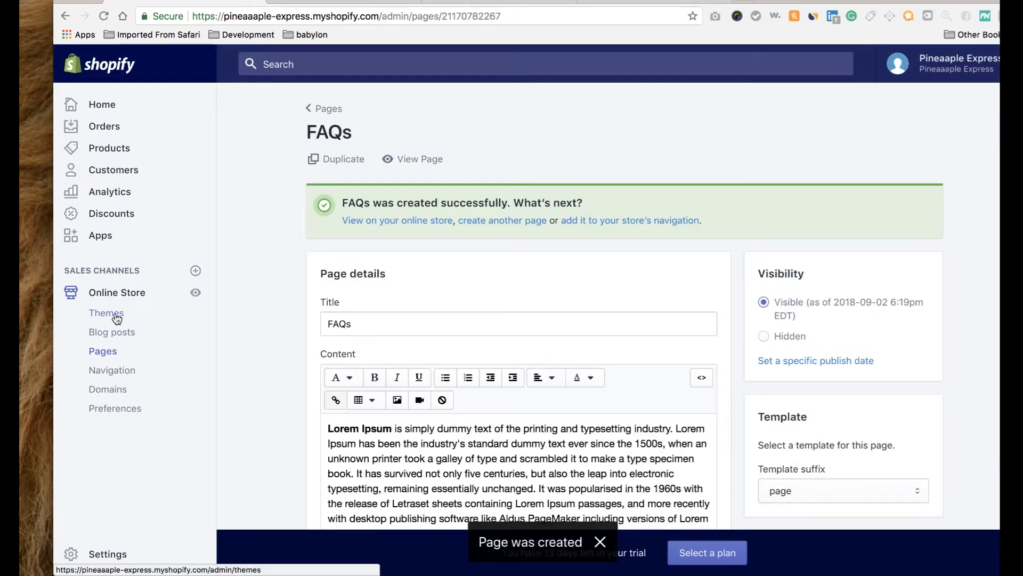
Open the Main menu under Navigation and edit its FAQs item.
{"action": "left_click", "coordinate": [111, 372]}
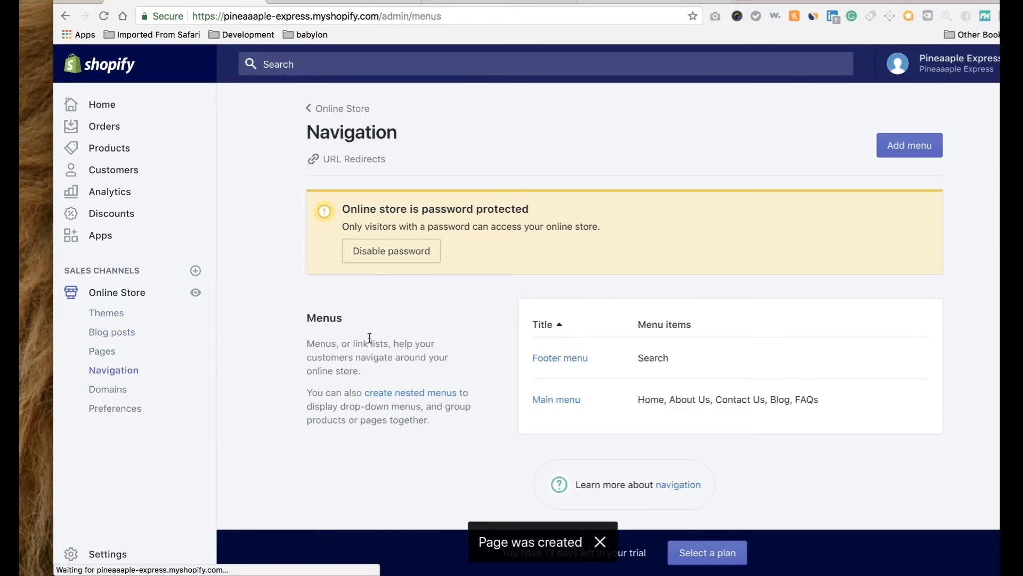
{"action": "left_click", "coordinate": [556, 399]}
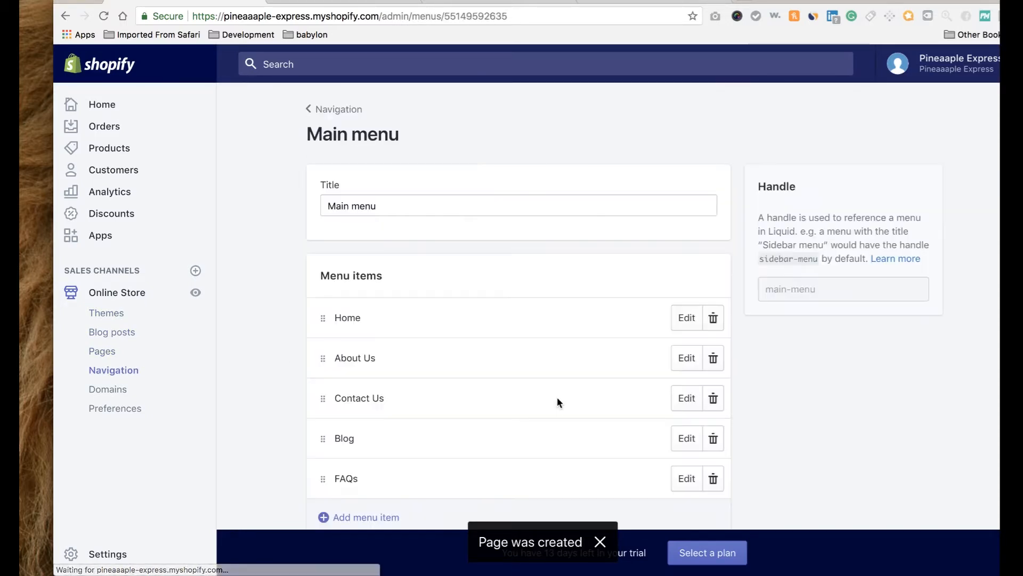
{"action": "scroll", "coordinate": [558, 396], "scroll_direction": "down", "scroll_amount": 3}
{"action": "left_click", "coordinate": [686, 387]}
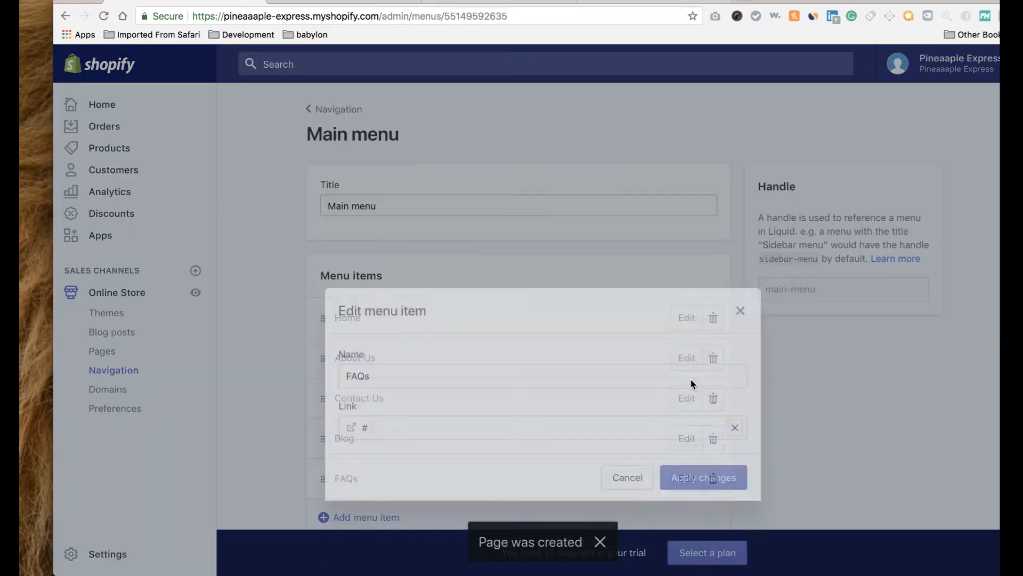
Link the FAQs menu item to Pages > FAQs and save the Main menu.
{"action": "left_click", "coordinate": [734, 363]}
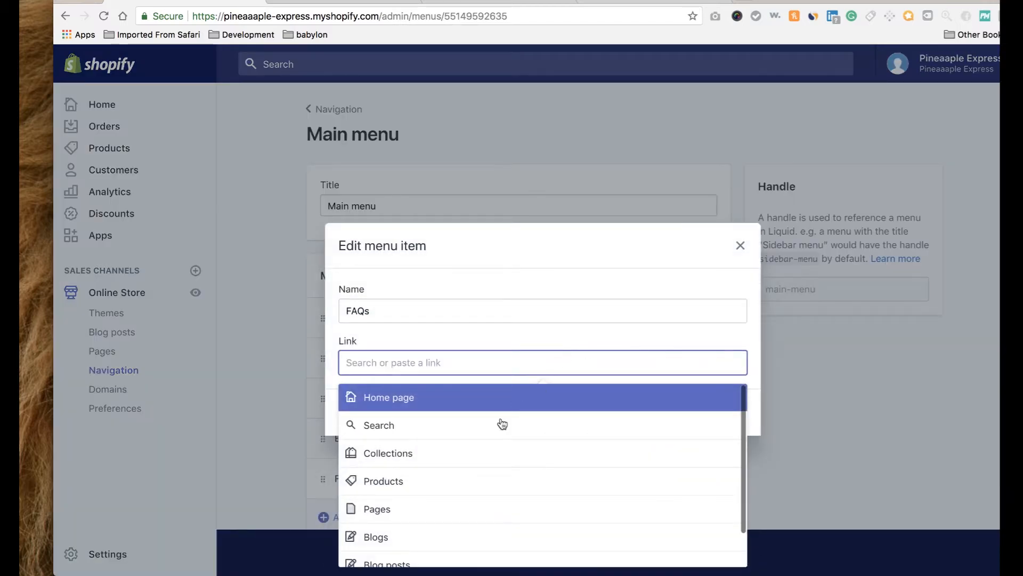
{"action": "left_click", "coordinate": [469, 502]}
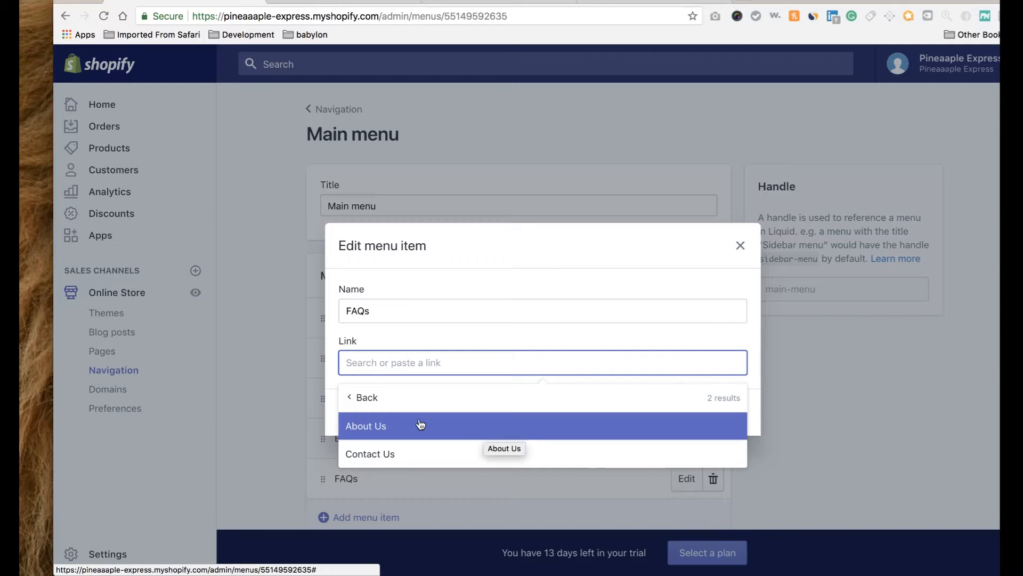
{"action": "left_click", "coordinate": [366, 407]}
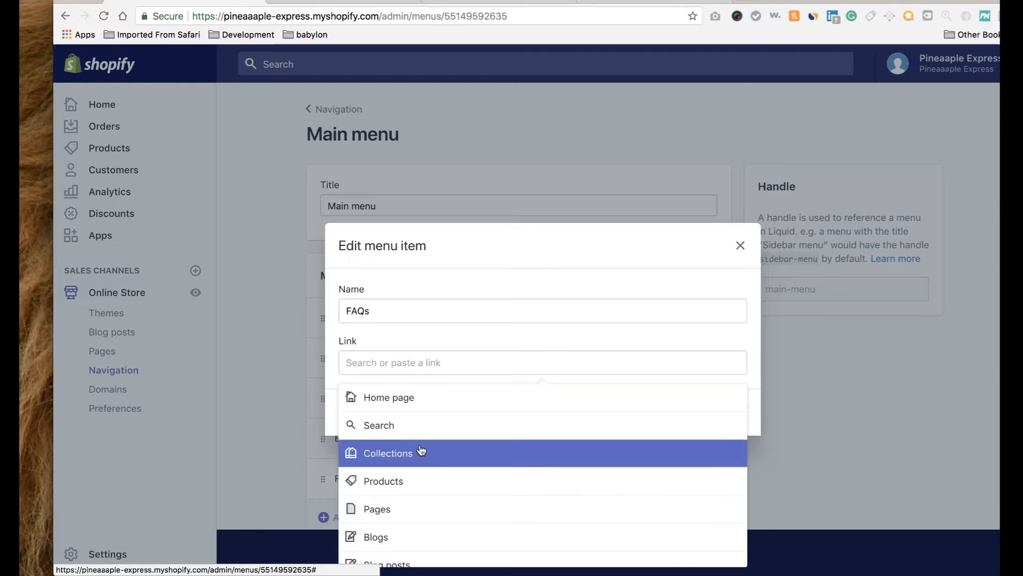
{"action": "scroll", "coordinate": [405, 458], "scroll_direction": "down", "scroll_amount": 2}
{"action": "left_click", "coordinate": [395, 470]}
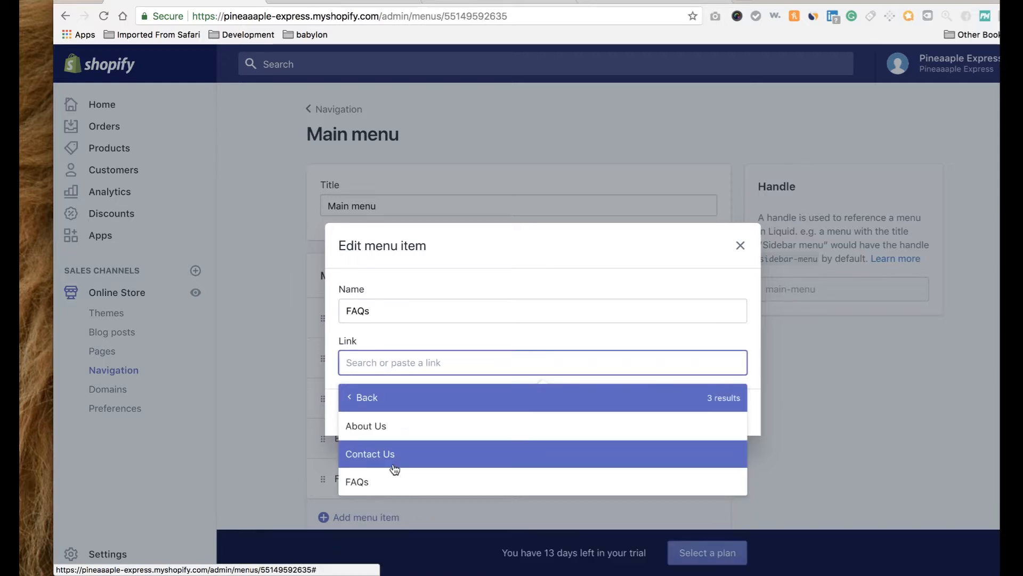
{"action": "left_click", "coordinate": [381, 485]}
{"action": "left_click", "coordinate": [694, 414]}
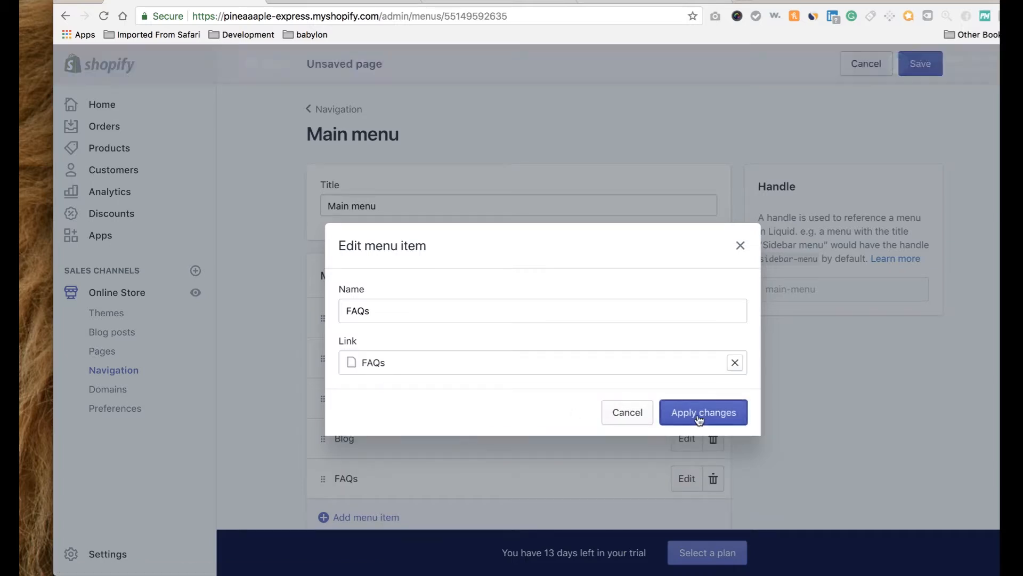
{"action": "left_click", "coordinate": [922, 66]}
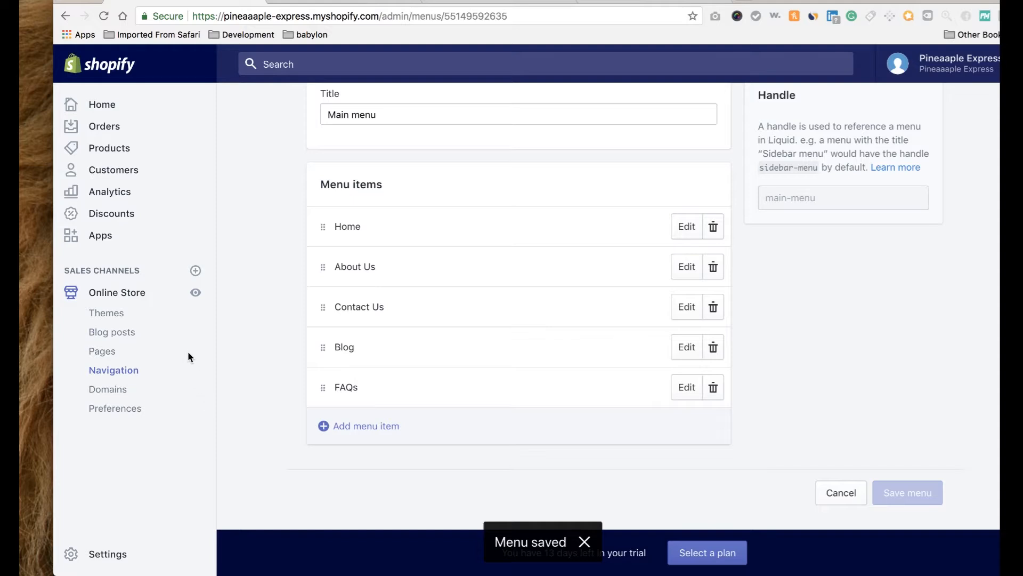
{"action": "left_click", "coordinate": [110, 392]}
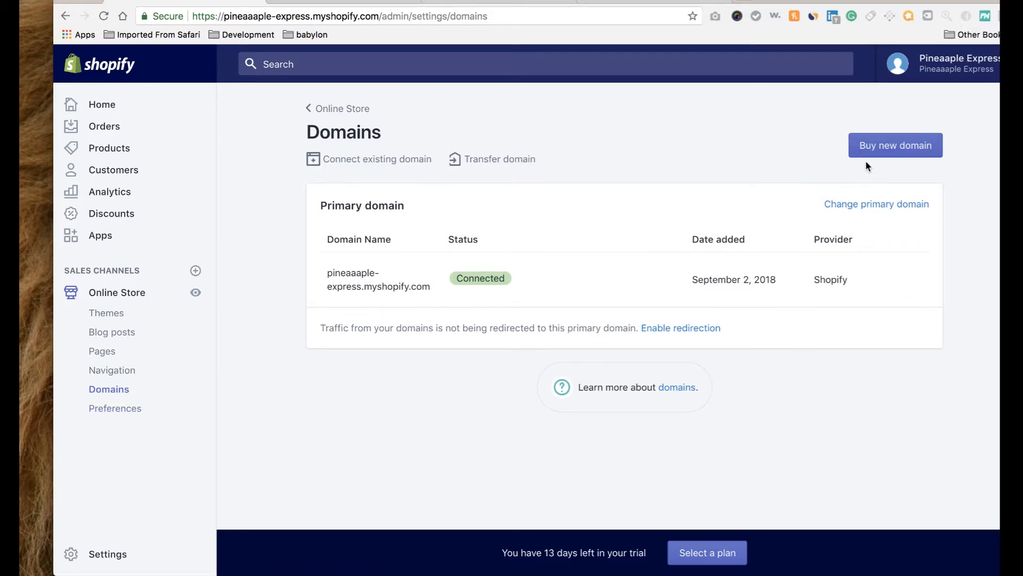
Search Buy new domain for pineaaapleexpress and pick the .com option.
{"action": "left_click", "coordinate": [878, 152]}
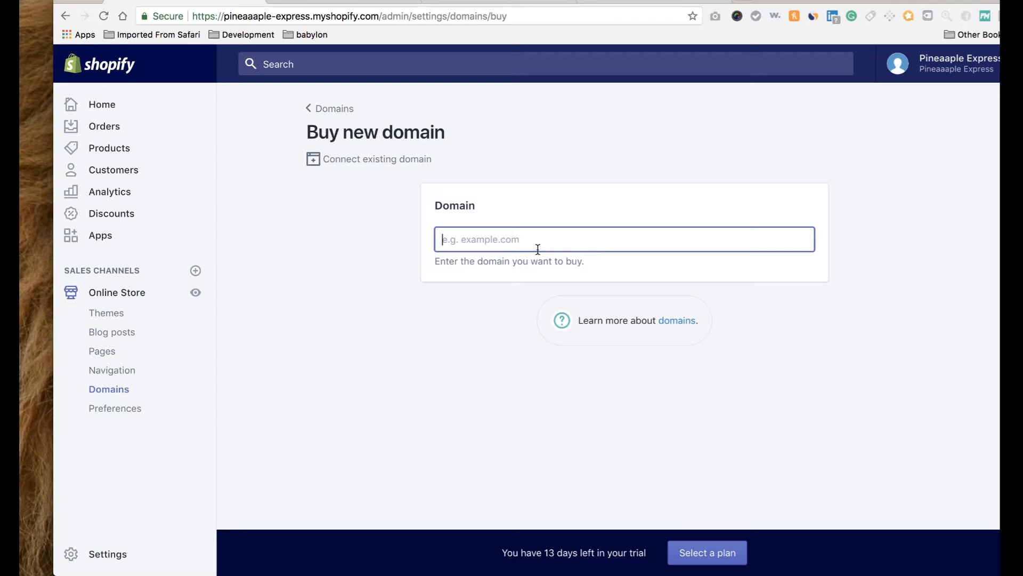
{"action": "type", "text": "pinea"}
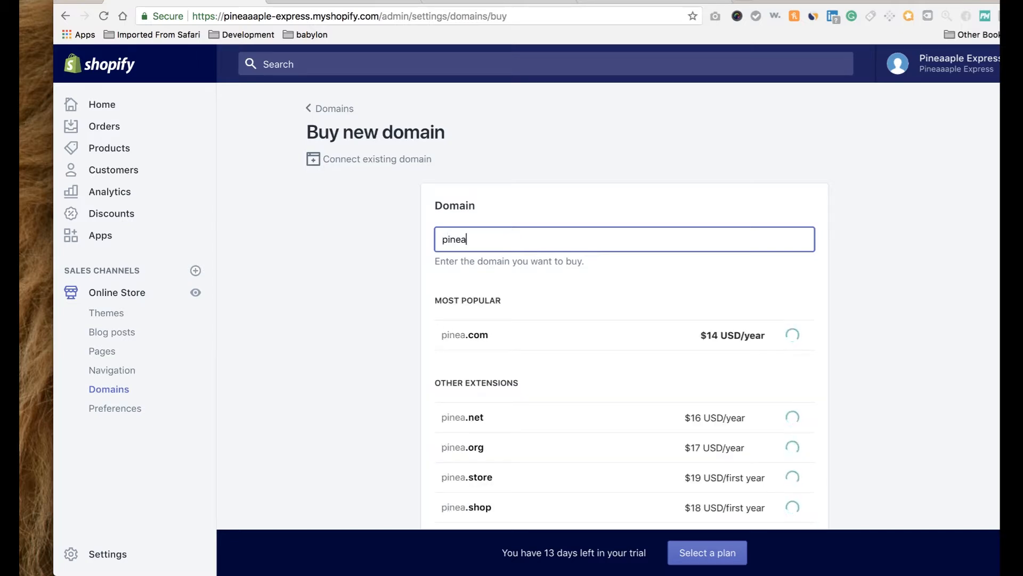
{"action": "type", "text": "aa[l;e"}
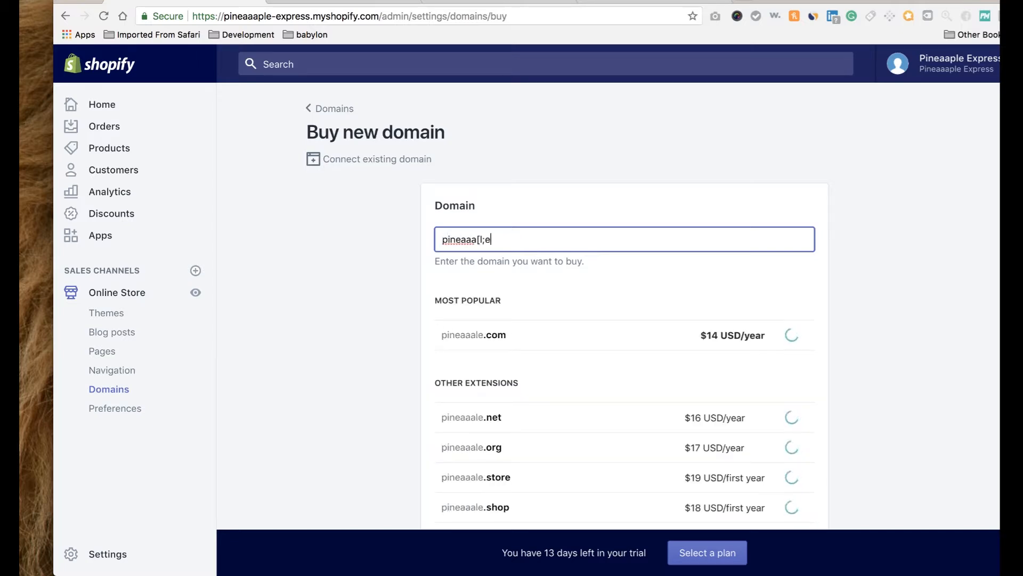
{"action": "key", "text": "BackSpace"}
{"action": "key", "text": "BackSpace"}
{"action": "key", "text": "BackSpace"}
{"action": "key", "text": "BackSpace"}
{"action": "type", "text": "ple"}
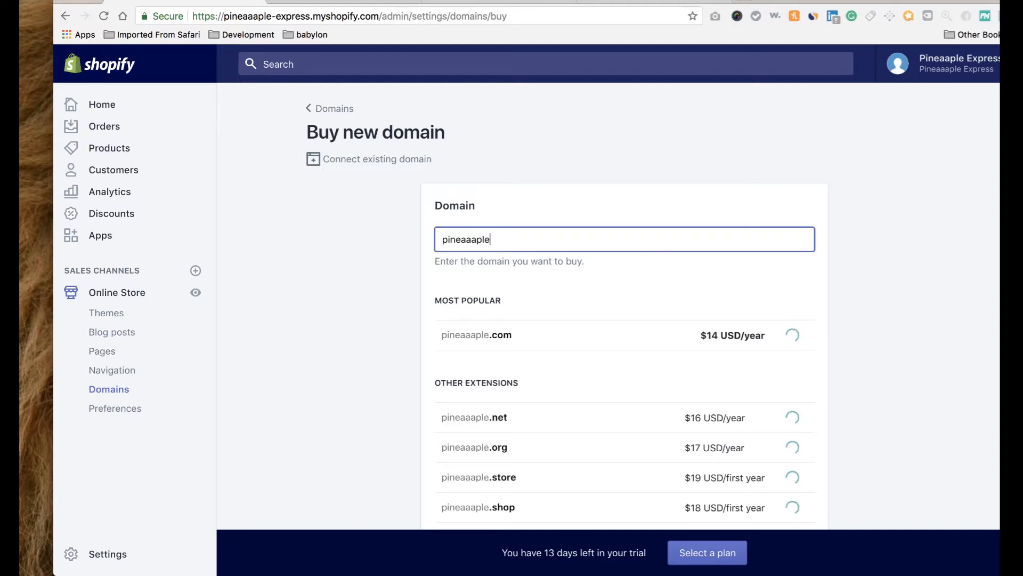
{"action": "type", "text": "express"}
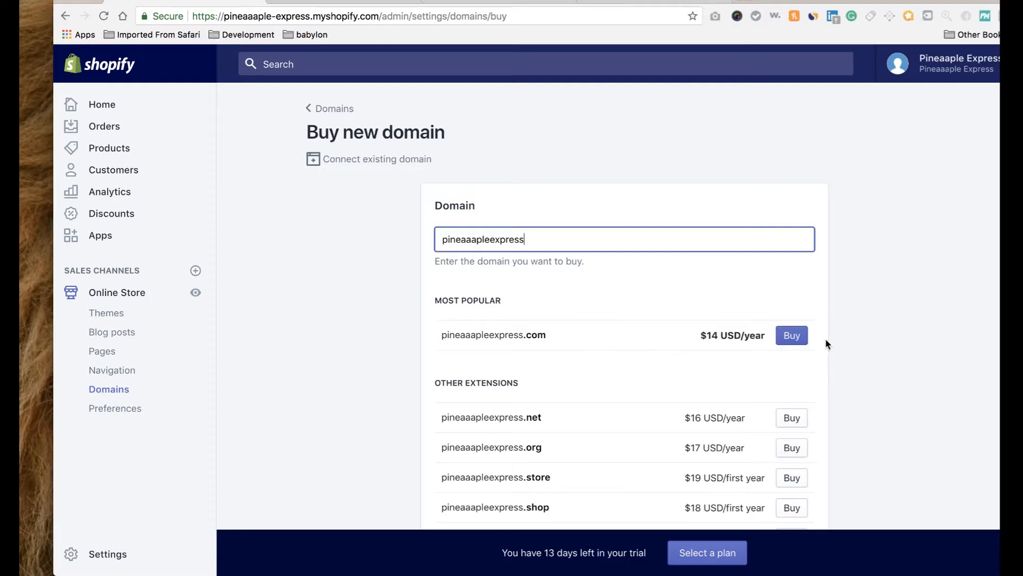
{"action": "left_click", "coordinate": [792, 340]}
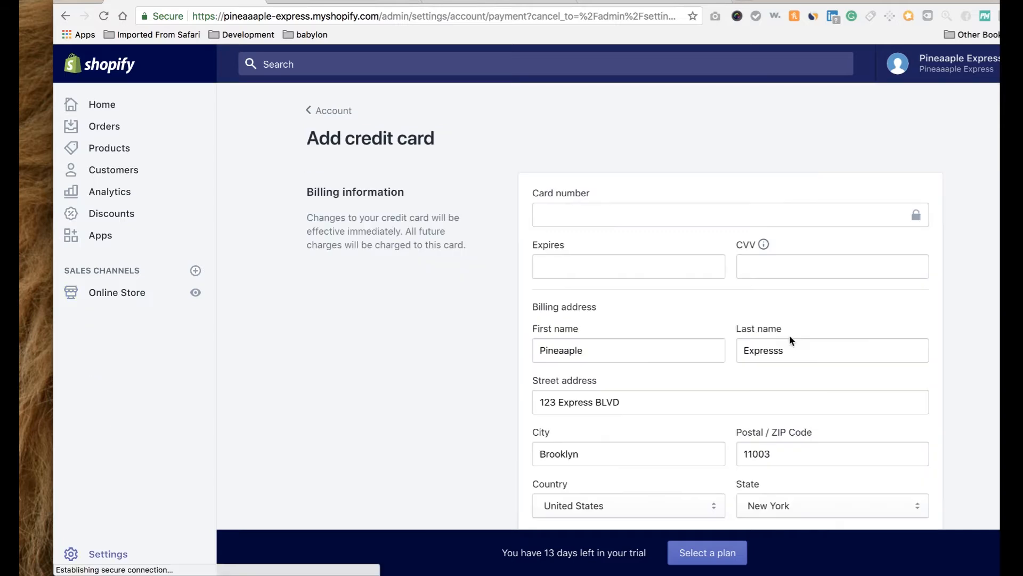
Go back to Domains and search pineaaapleexpress again to compare extensions.
{"action": "left_click", "coordinate": [63, 16]}
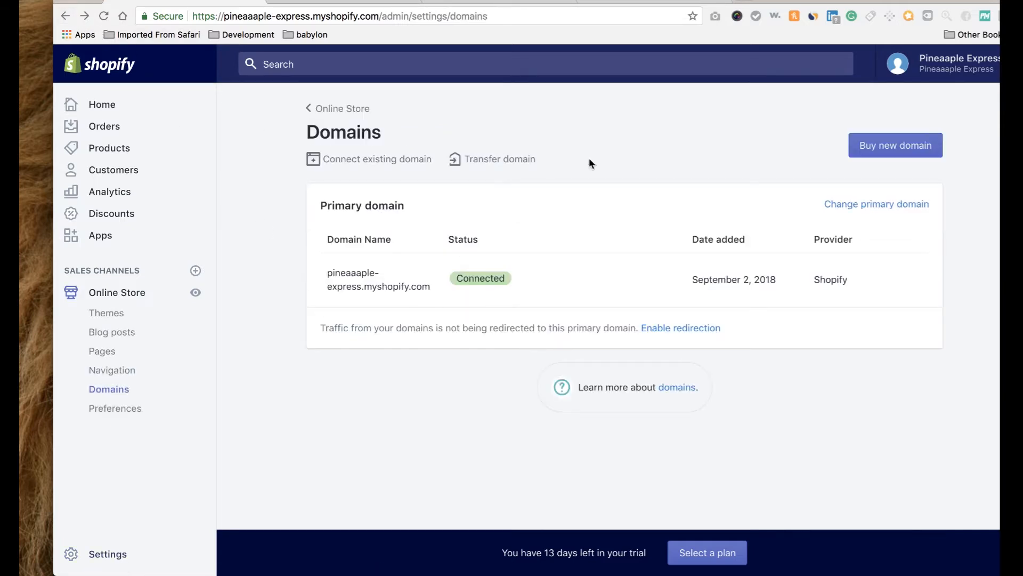
{"action": "left_click", "coordinate": [886, 145]}
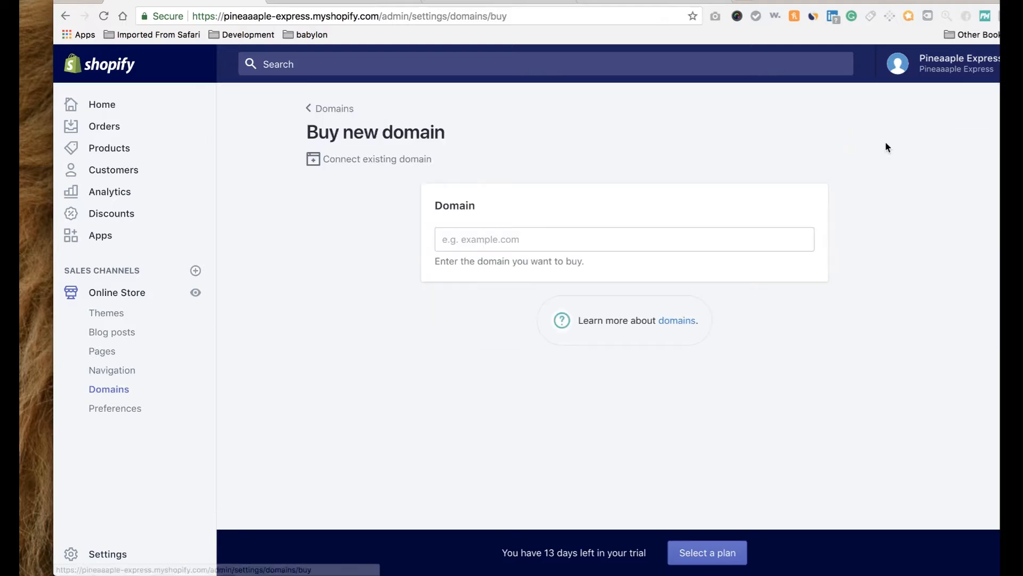
{"action": "left_click", "coordinate": [638, 246]}
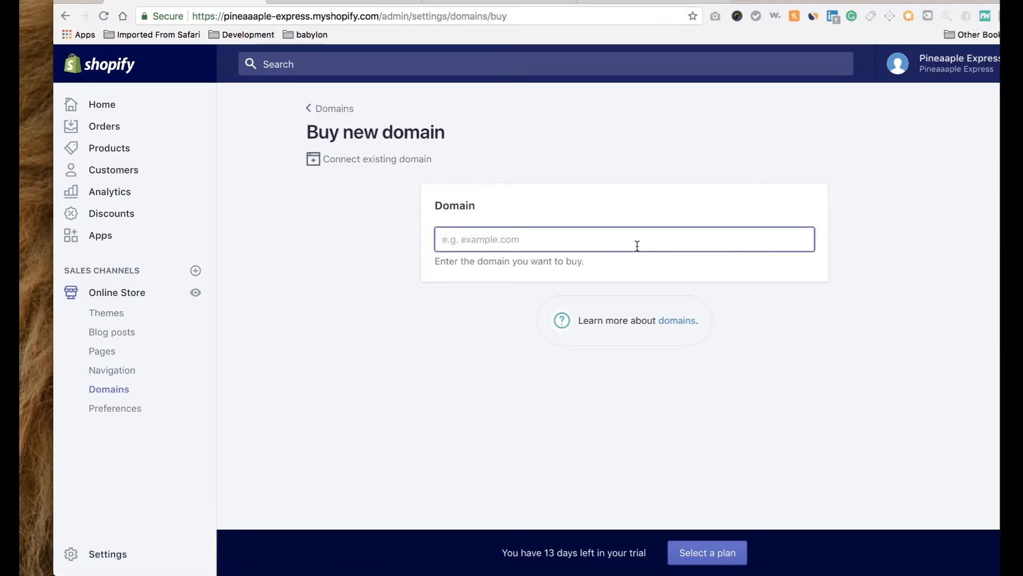
{"action": "type", "text": "pinea"}
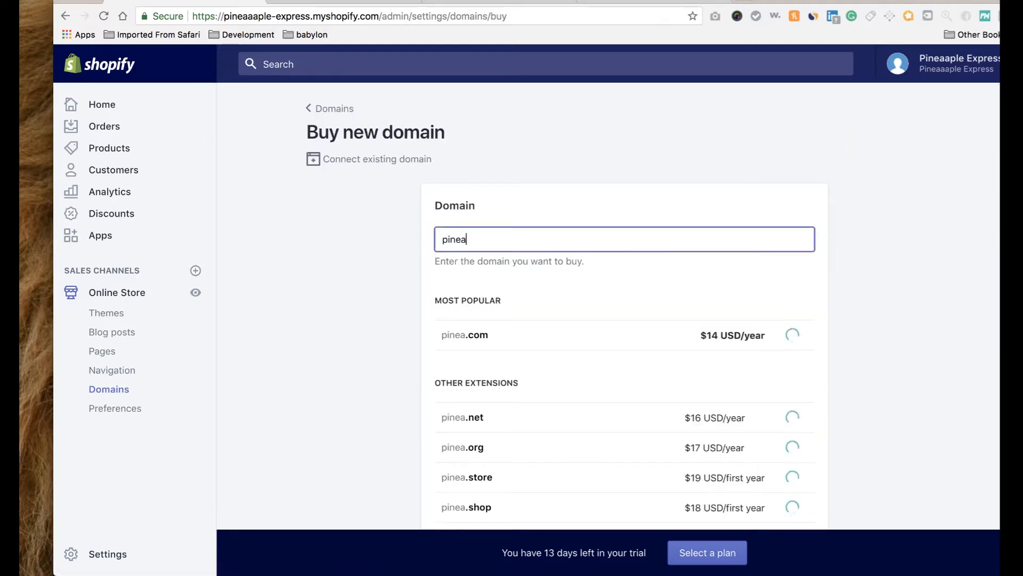
{"action": "type", "text": "aaplee"}
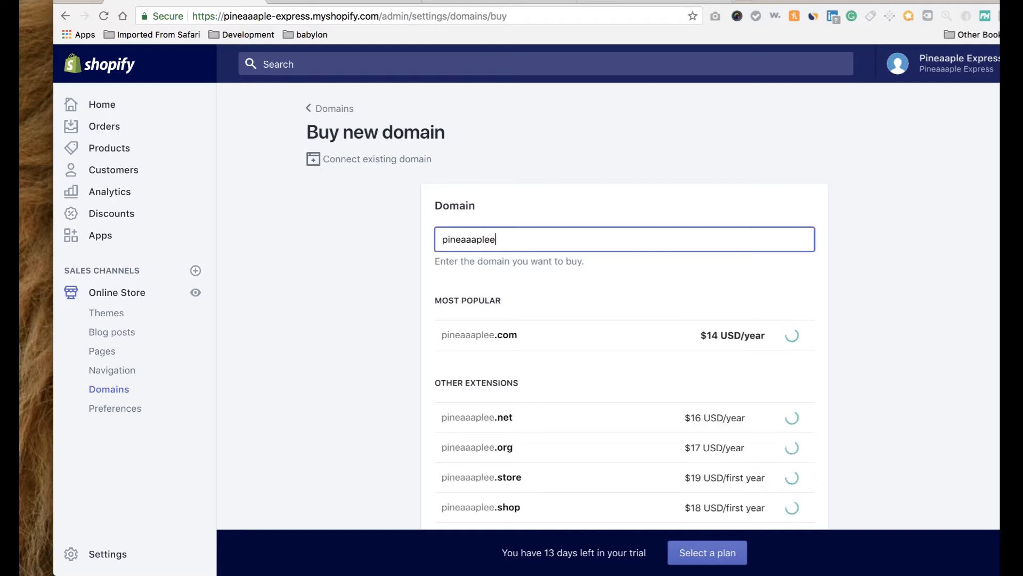
{"action": "type", "text": "xpress"}
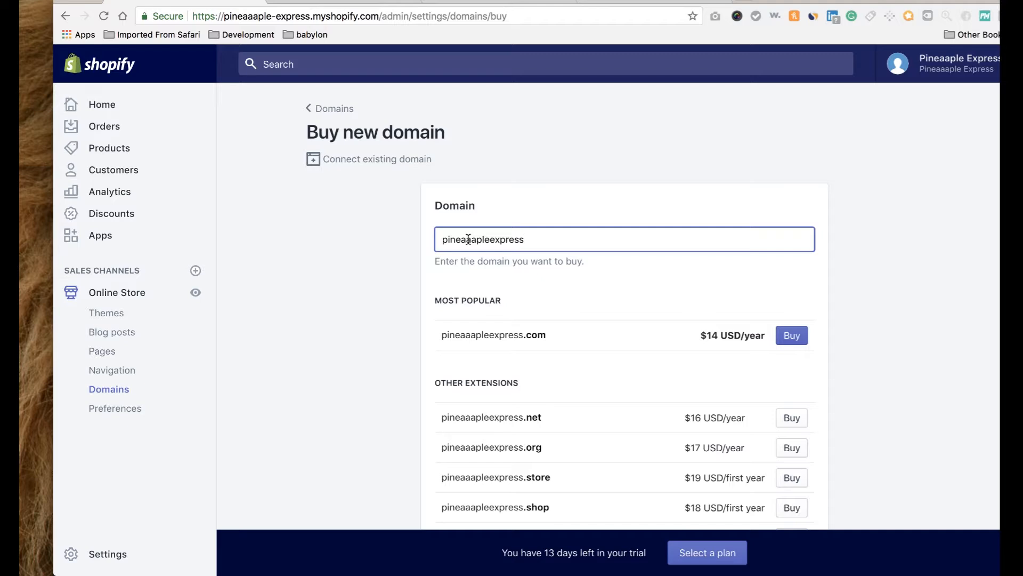
Begin buying pineaaapleexpress.com for $14 a year and review the credit card form.
{"action": "left_click", "coordinate": [793, 342]}
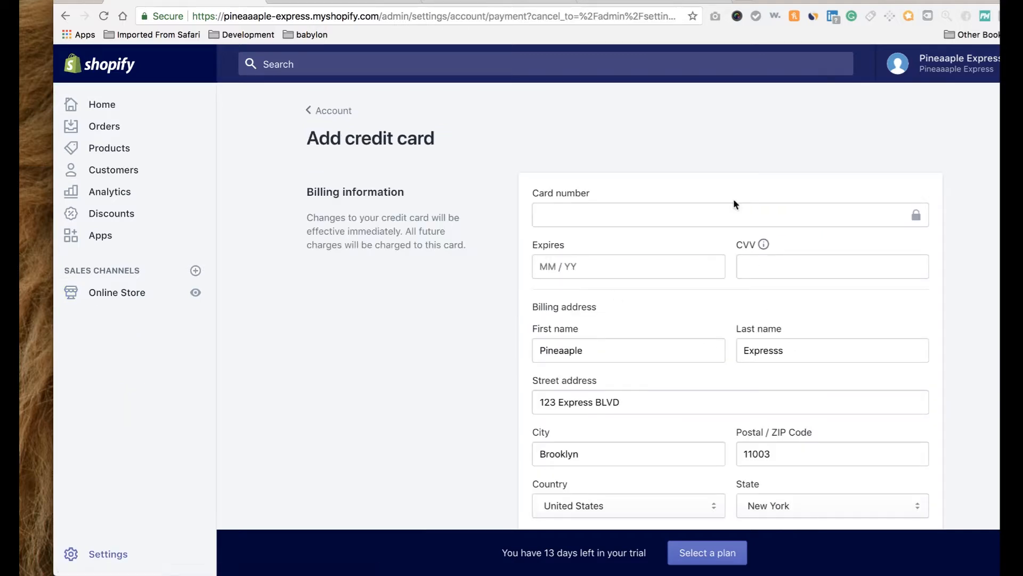
{"action": "scroll", "coordinate": [669, 431], "scroll_direction": "down", "scroll_amount": 3}
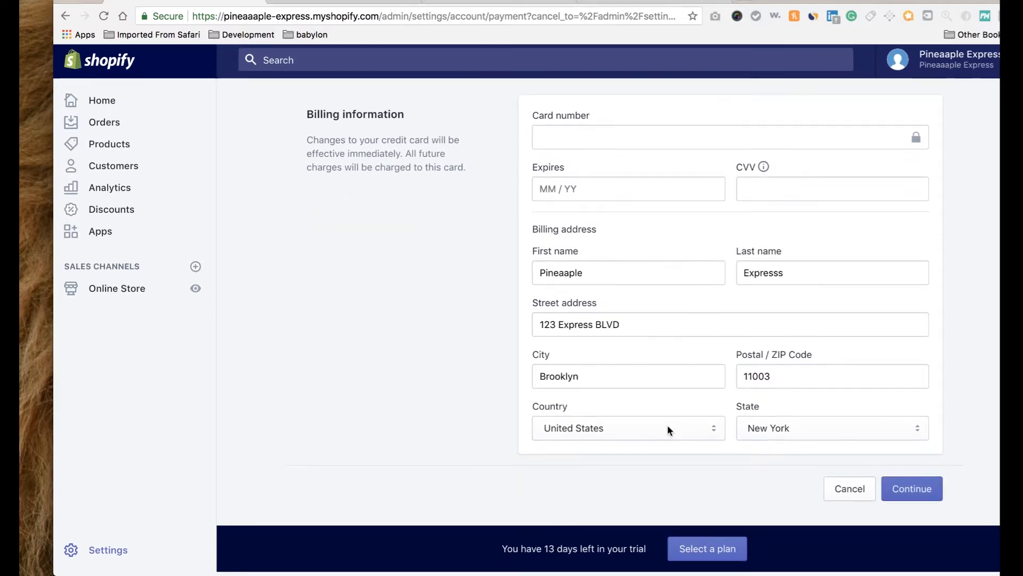
{"action": "scroll", "coordinate": [670, 431], "scroll_direction": "up", "scroll_amount": 3}
{"action": "scroll", "coordinate": [669, 431], "scroll_direction": "down", "scroll_amount": 3}
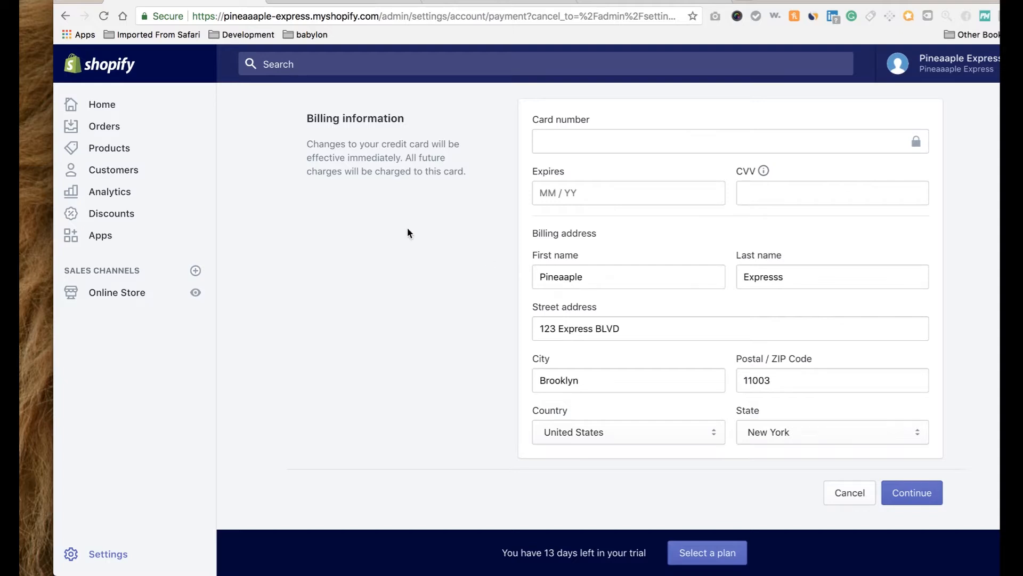
{"action": "scroll", "coordinate": [237, 241], "scroll_direction": "down", "scroll_amount": 1}
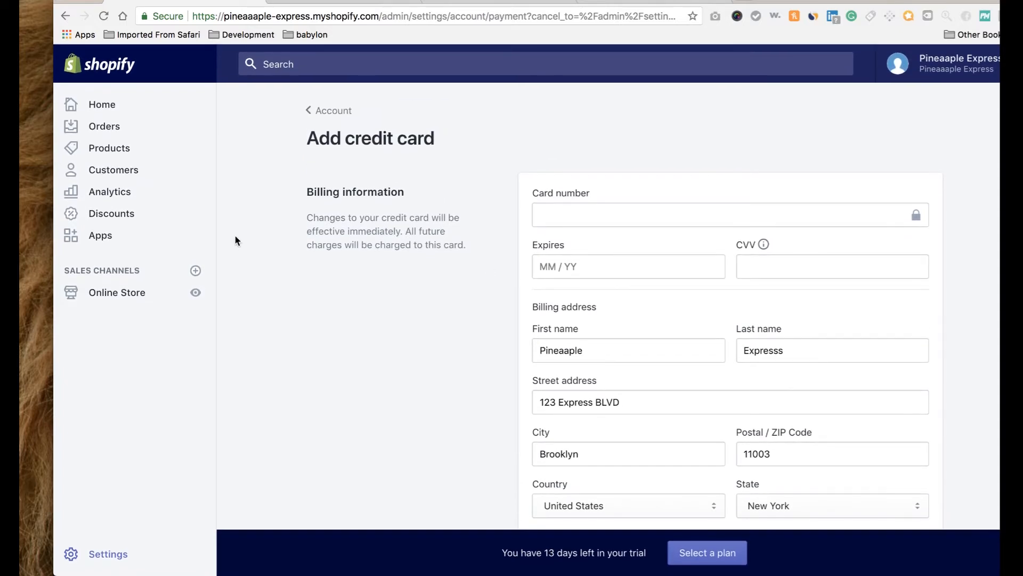
{"action": "left_click", "coordinate": [128, 297]}
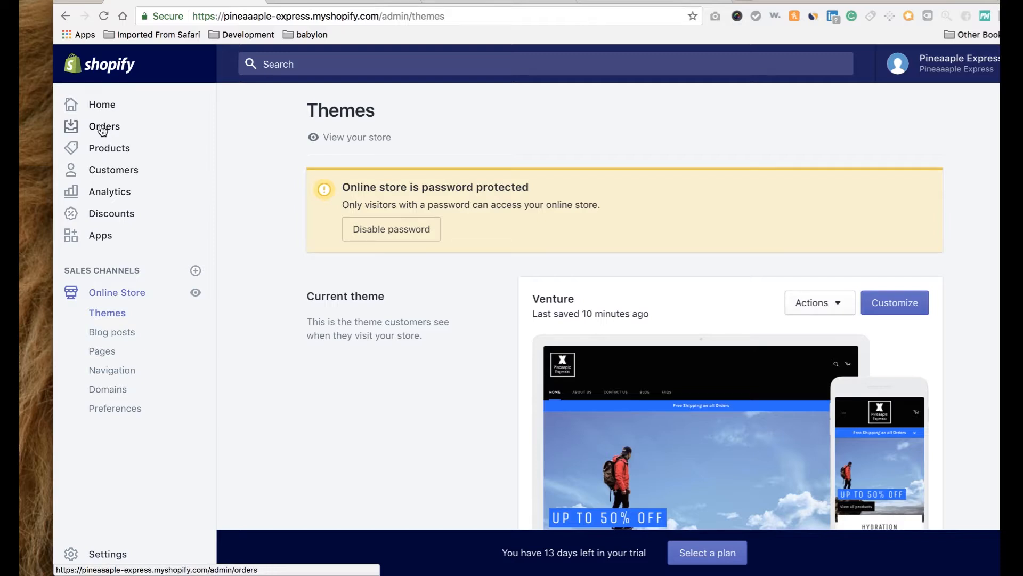
Browse the Orders and Products pages, ending on Discounts.
{"action": "left_click", "coordinate": [103, 130]}
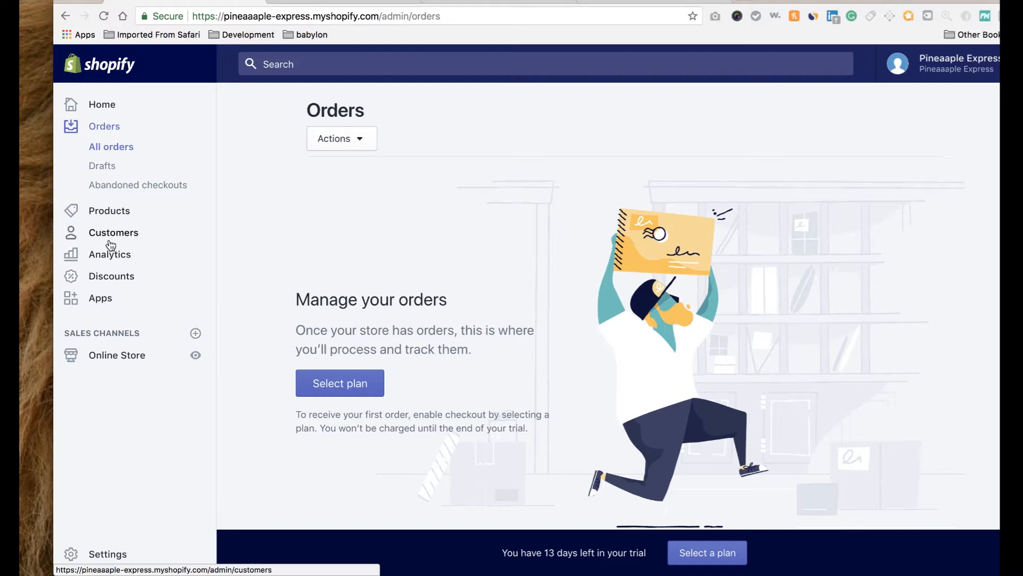
{"action": "left_click", "coordinate": [116, 217]}
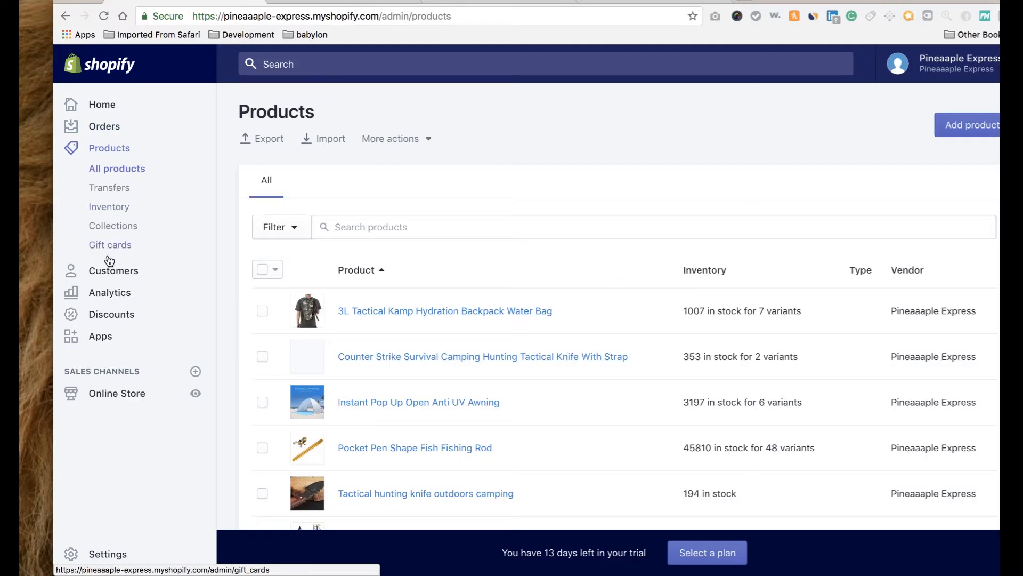
{"action": "left_click", "coordinate": [109, 314]}
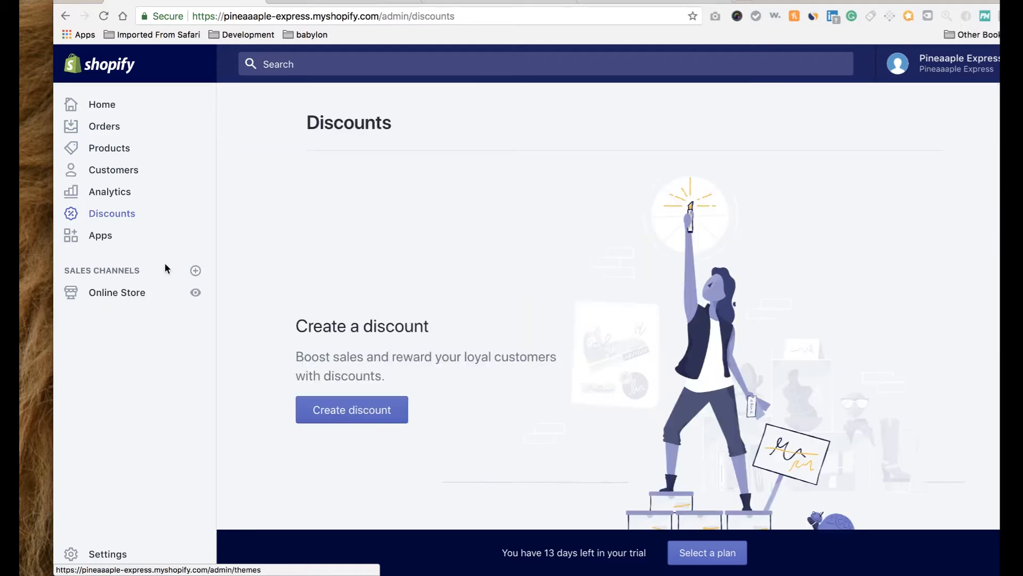
Create discount code PineExpress with a 20% discount value.
{"action": "left_click", "coordinate": [337, 411]}
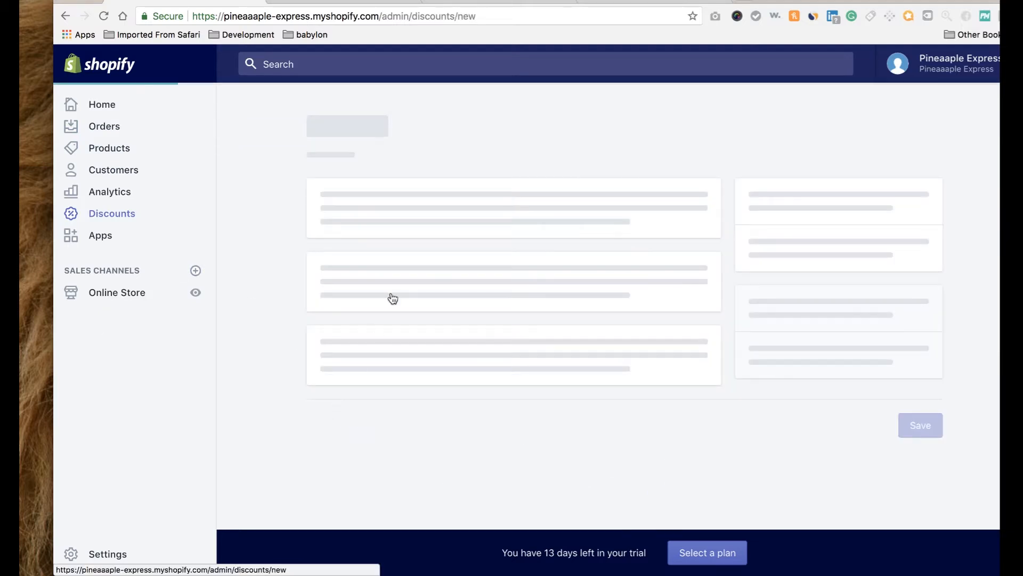
{"action": "left_click", "coordinate": [395, 214]}
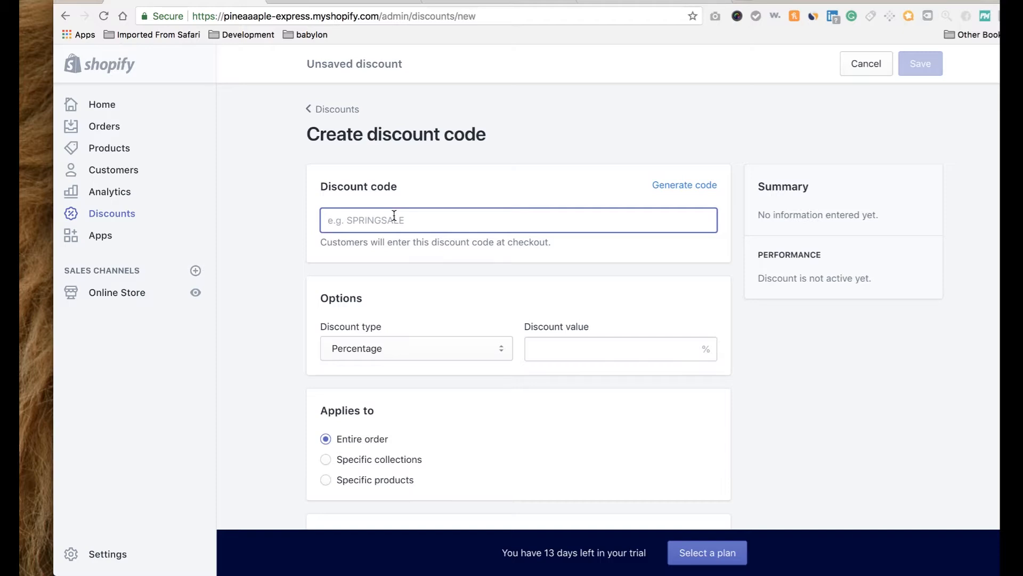
{"action": "type", "text": "Pi"}
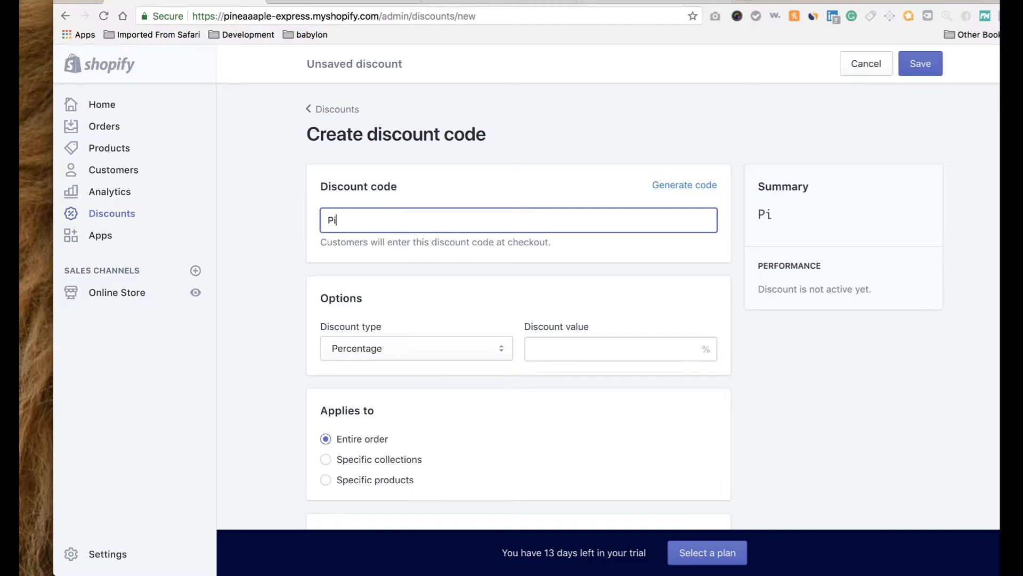
{"action": "type", "text": "neExpress"}
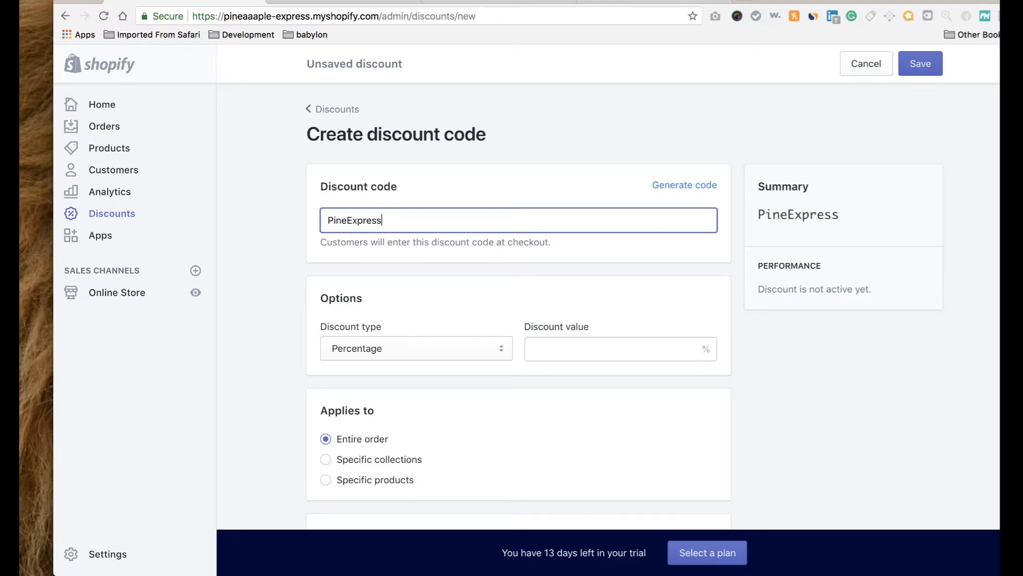
{"action": "left_click", "coordinate": [549, 349]}
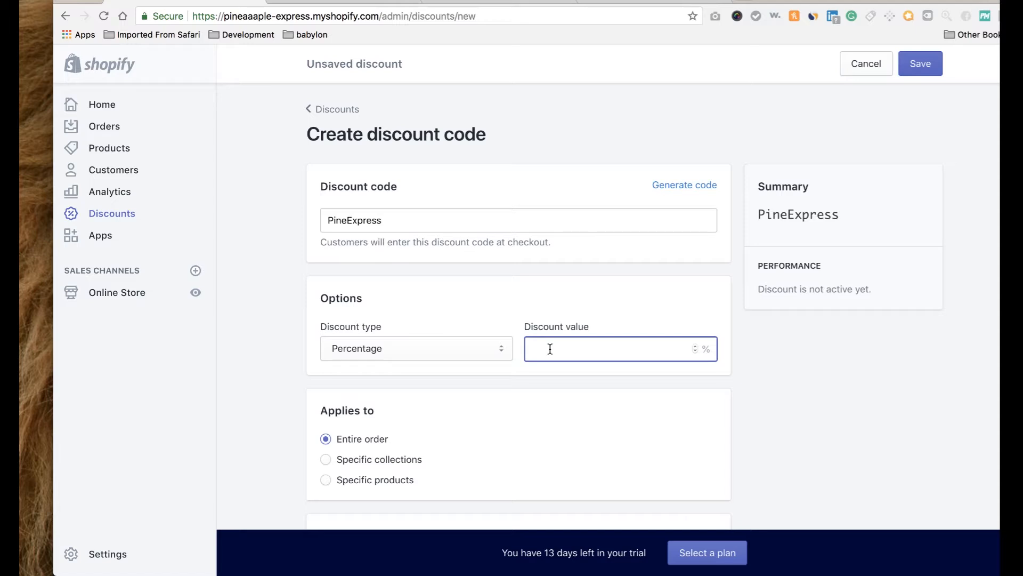
{"action": "type", "text": "20"}
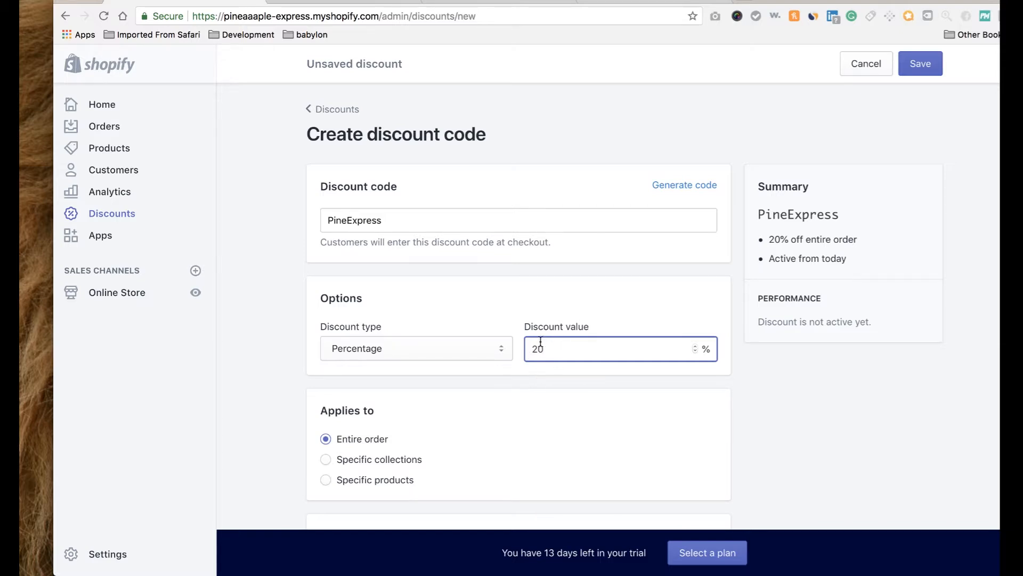
{"action": "left_click", "coordinate": [540, 371]}
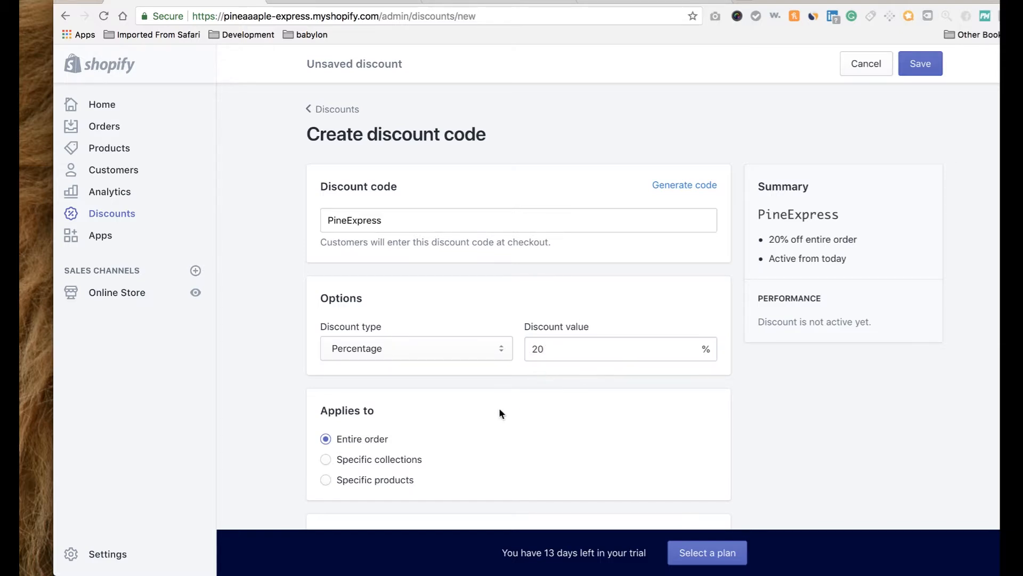
Leave the discount with no end date and save it.
{"action": "scroll", "coordinate": [498, 409], "scroll_direction": "down", "scroll_amount": 2}
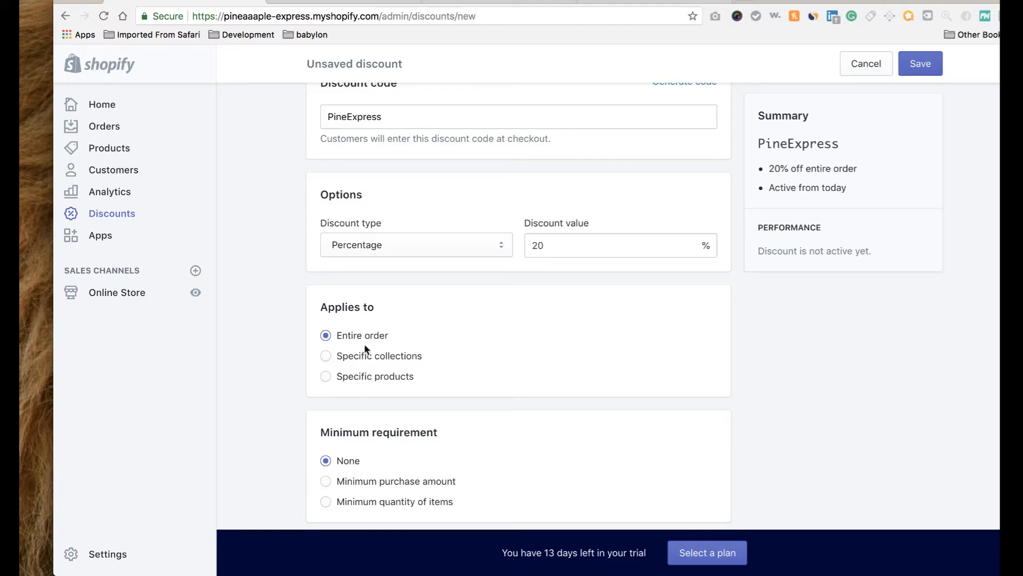
{"action": "scroll", "coordinate": [373, 387], "scroll_direction": "down", "scroll_amount": 3}
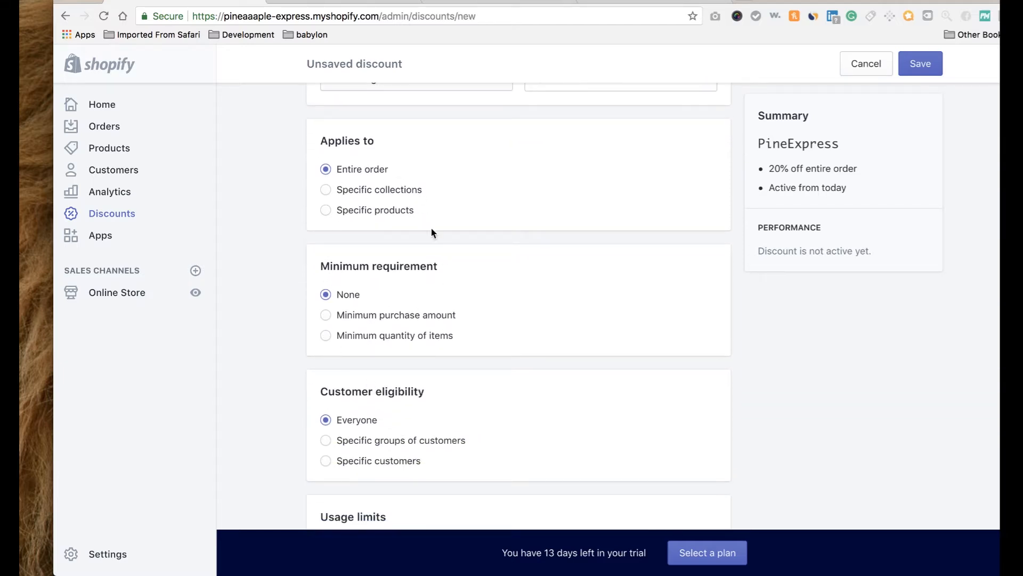
{"action": "scroll", "coordinate": [423, 247], "scroll_direction": "down", "scroll_amount": 4}
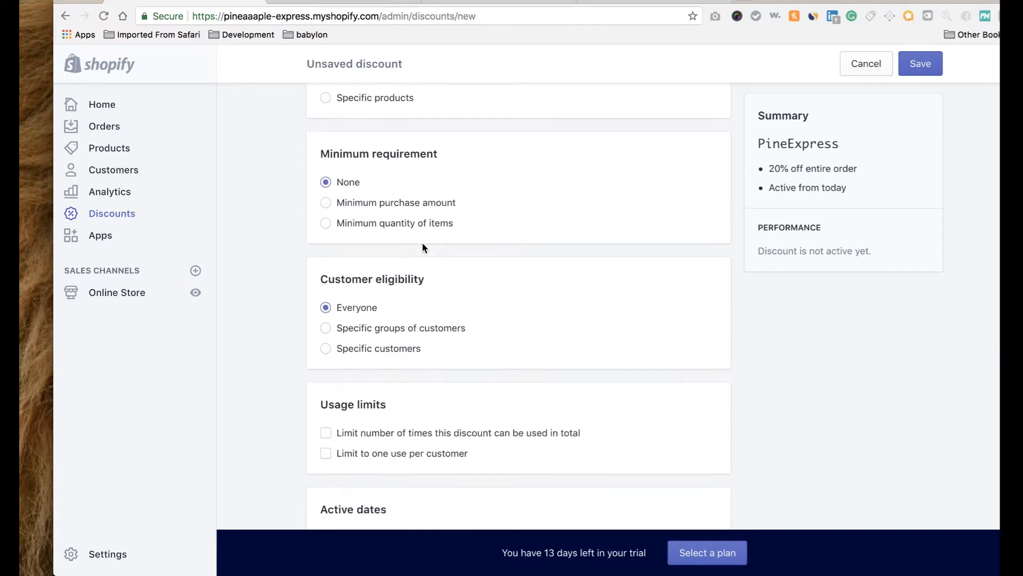
{"action": "scroll", "coordinate": [423, 247], "scroll_direction": "down", "scroll_amount": 2}
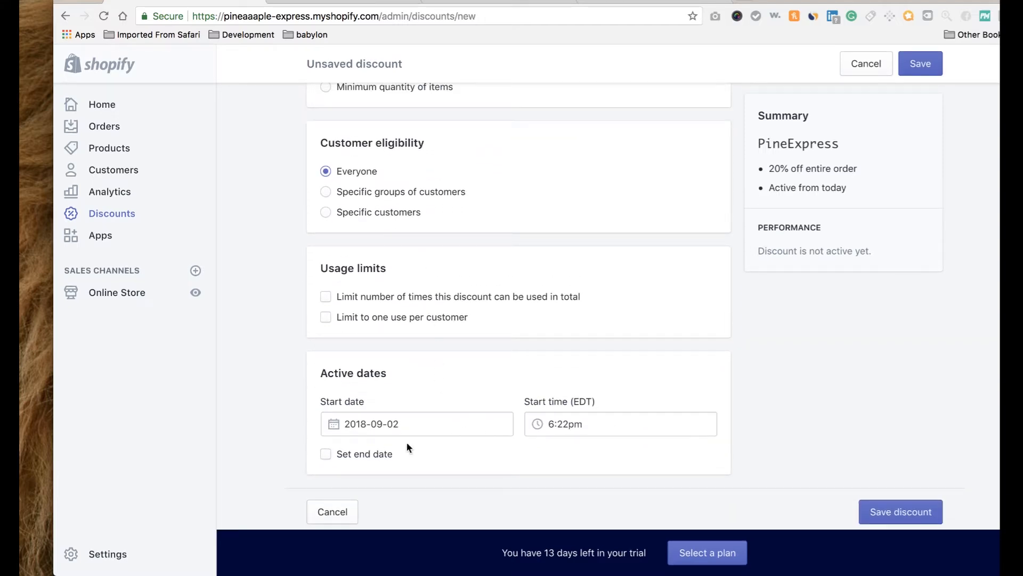
{"action": "left_click", "coordinate": [327, 456]}
{"action": "left_click", "coordinate": [326, 455]}
{"action": "left_click", "coordinate": [329, 459]}
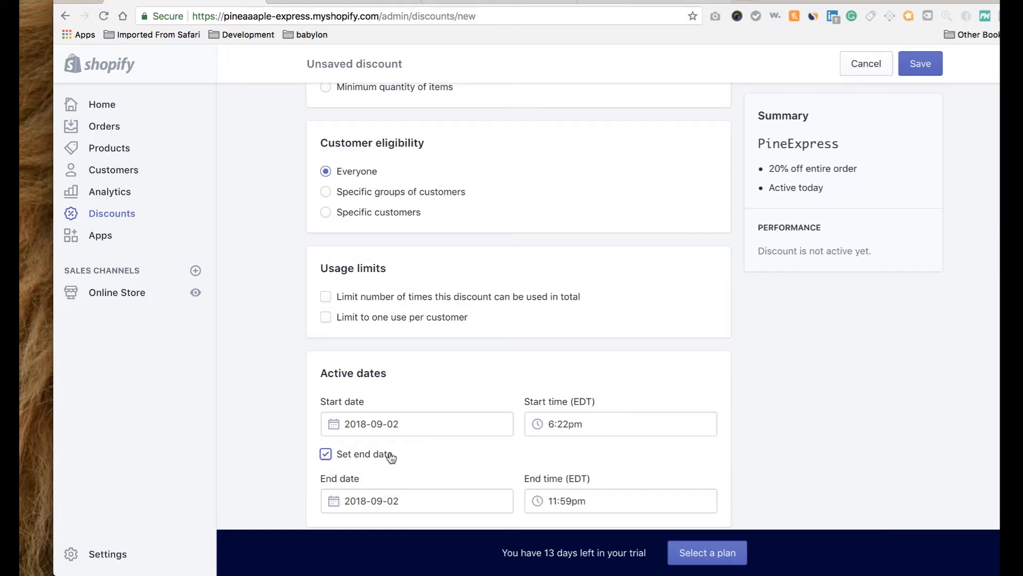
{"action": "scroll", "coordinate": [456, 466], "scroll_direction": "down", "scroll_amount": 2}
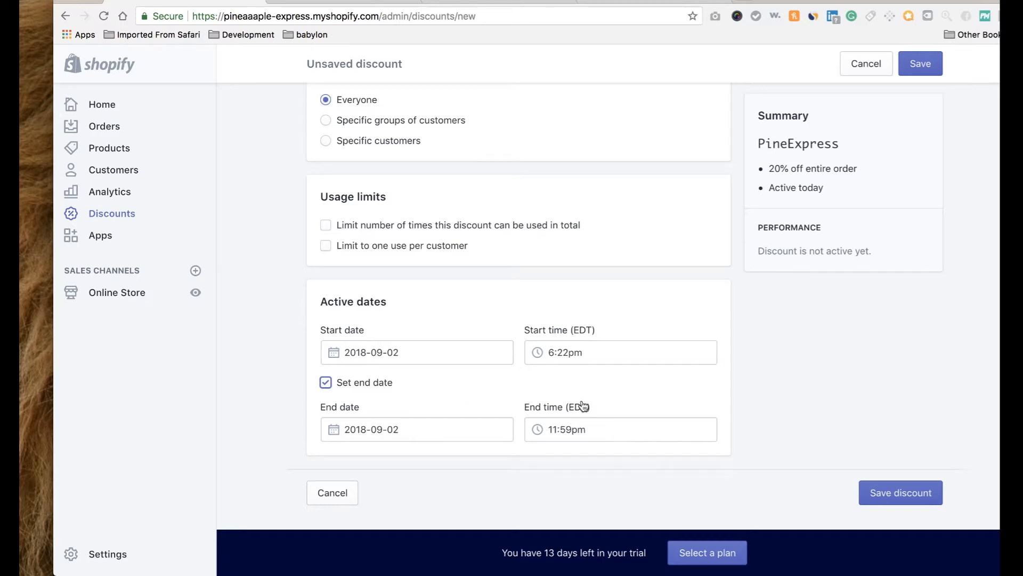
{"action": "left_click", "coordinate": [326, 382]}
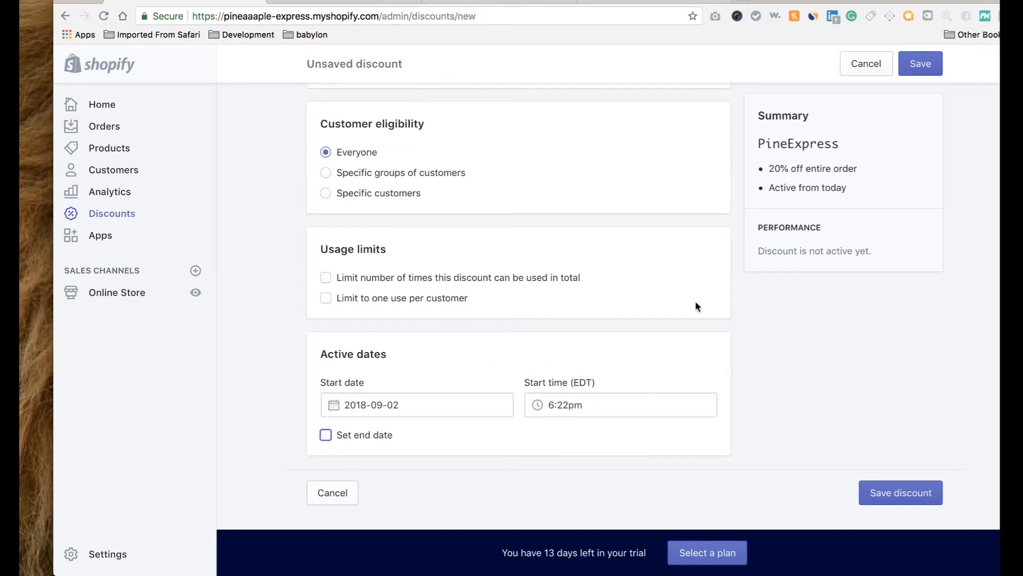
{"action": "left_click", "coordinate": [919, 64]}
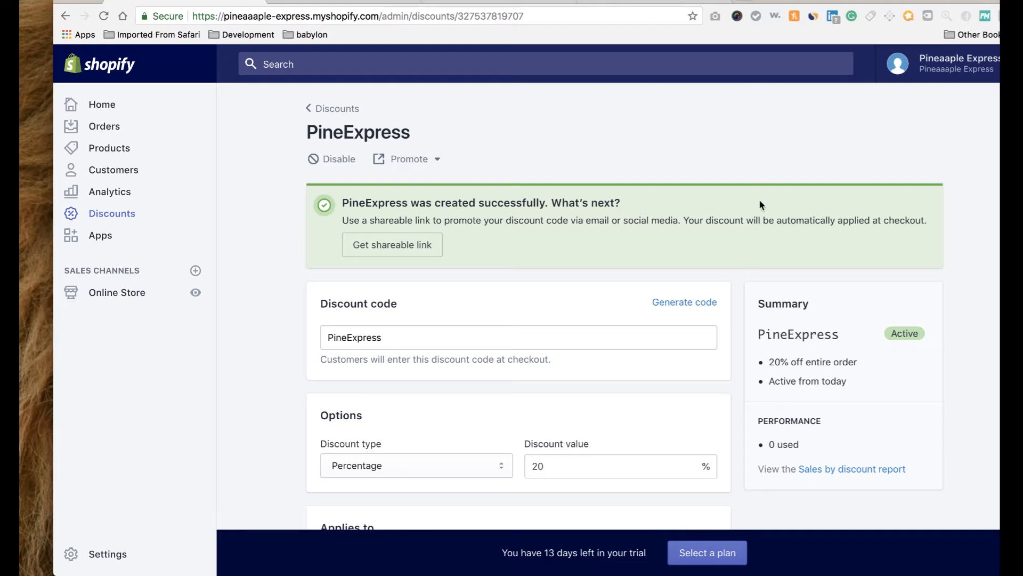
Close the stray tab and go from Apps to the Shopify App Store.
{"action": "left_click", "coordinate": [740, 1]}
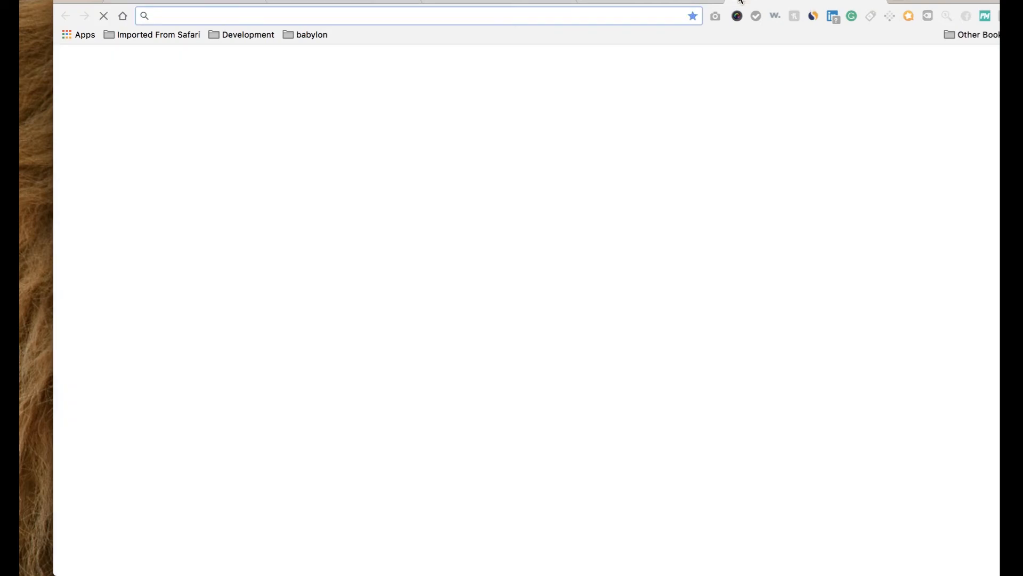
{"action": "left_click", "coordinate": [873, 1]}
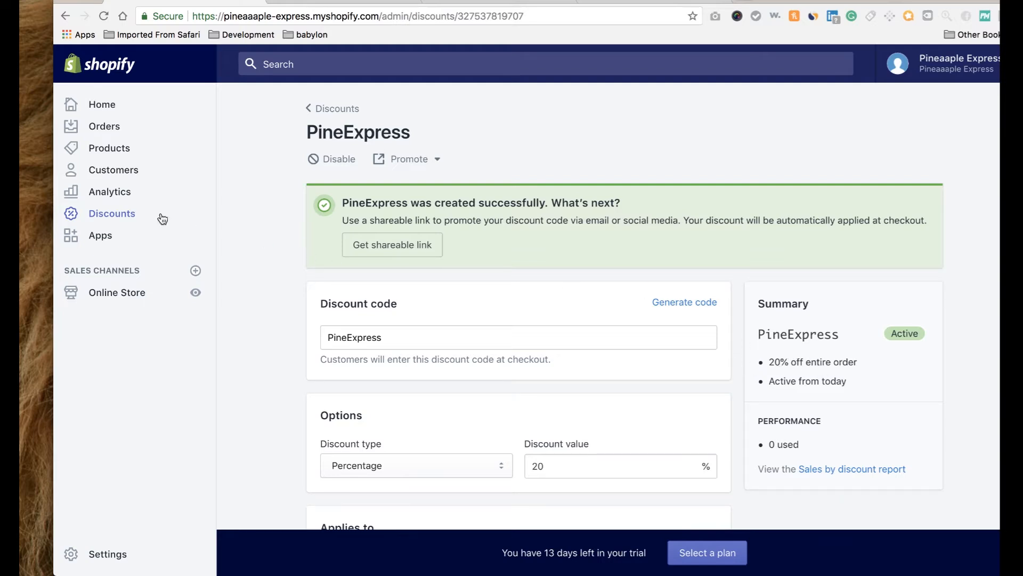
{"action": "left_click", "coordinate": [107, 238]}
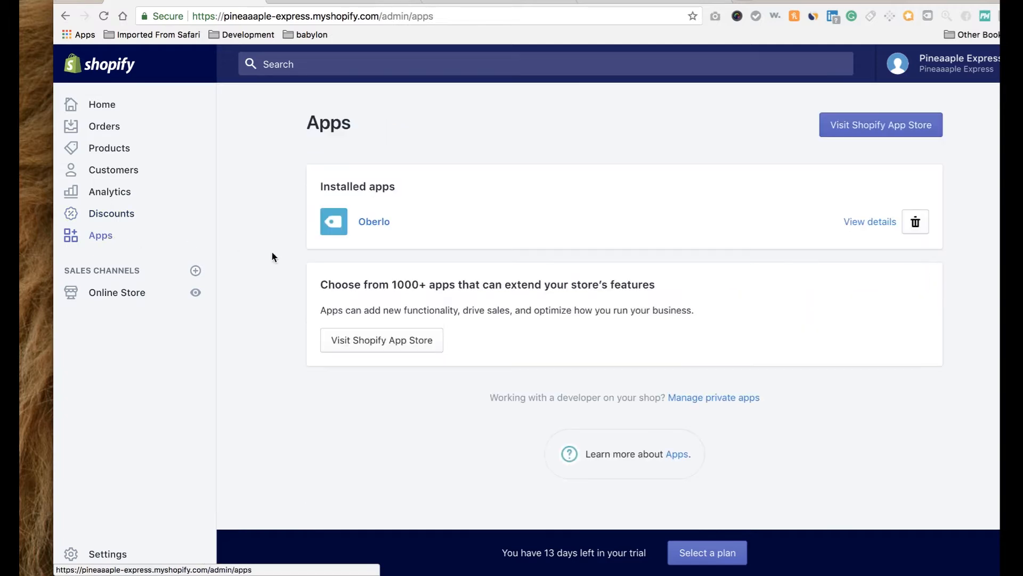
{"action": "left_click", "coordinate": [887, 127]}
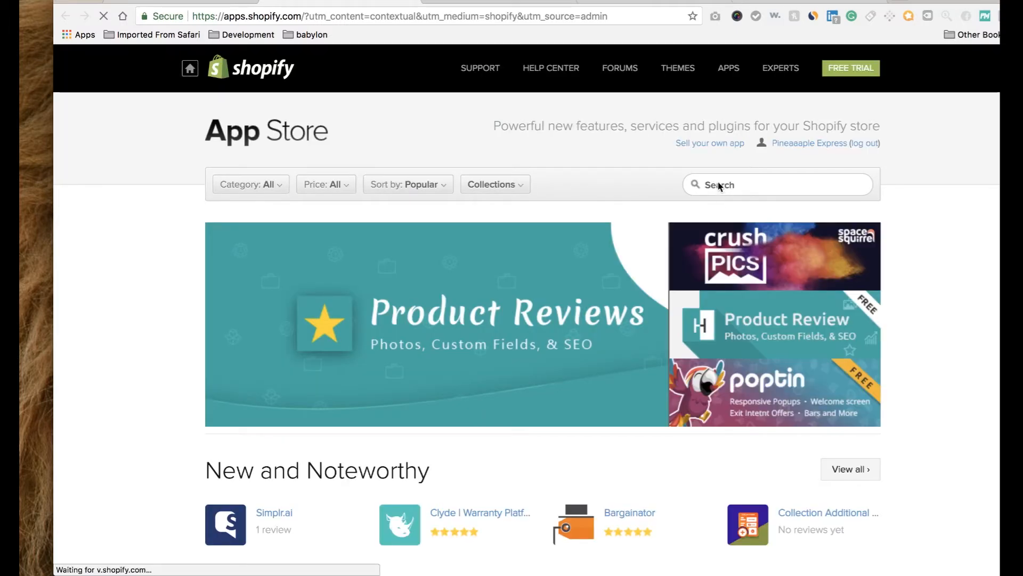
Search for kartify and review the Kartify cart upsells listing ($7.99/month, 7-day trial).
{"action": "left_click", "coordinate": [718, 183]}
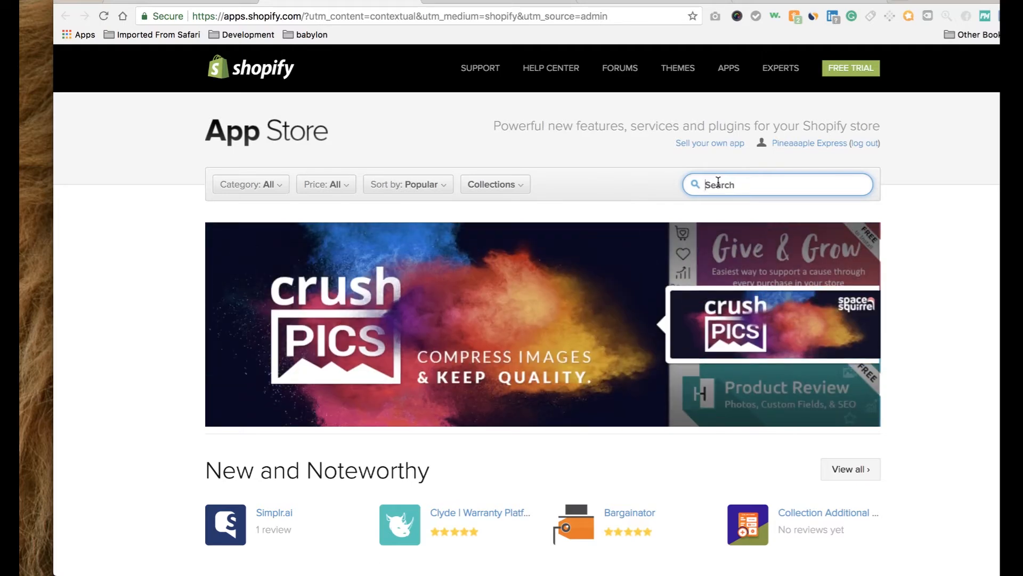
{"action": "type", "text": "kartify"}
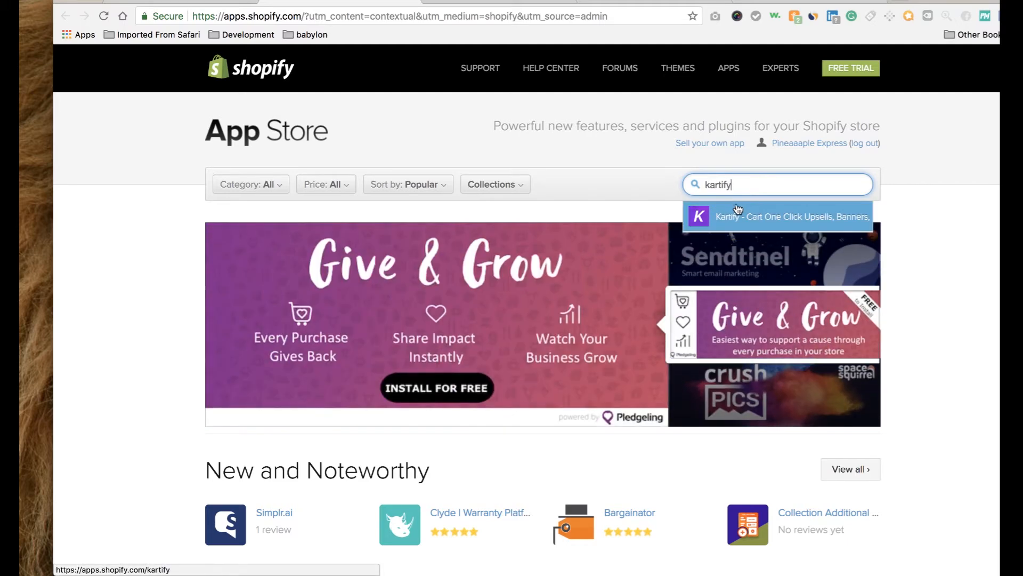
{"action": "left_click", "coordinate": [737, 214]}
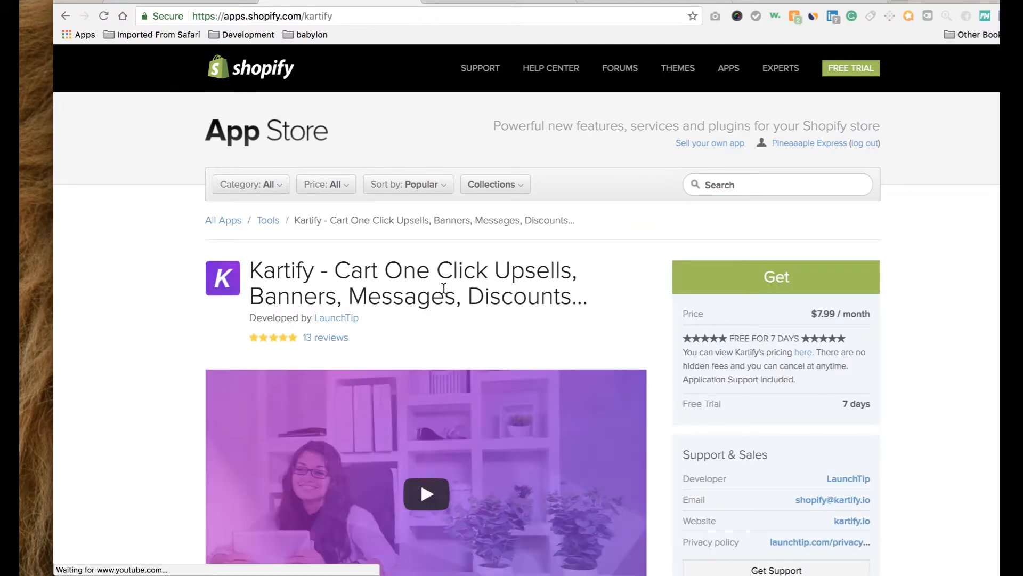
{"action": "scroll", "coordinate": [581, 290], "scroll_direction": "down", "scroll_amount": 3}
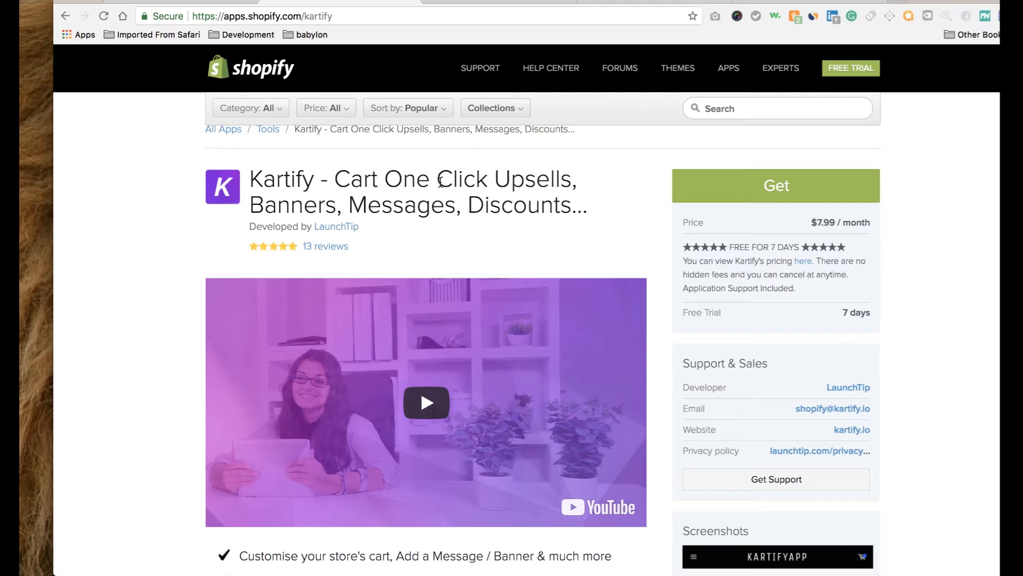
{"action": "scroll", "coordinate": [440, 181], "scroll_direction": "up", "scroll_amount": 3}
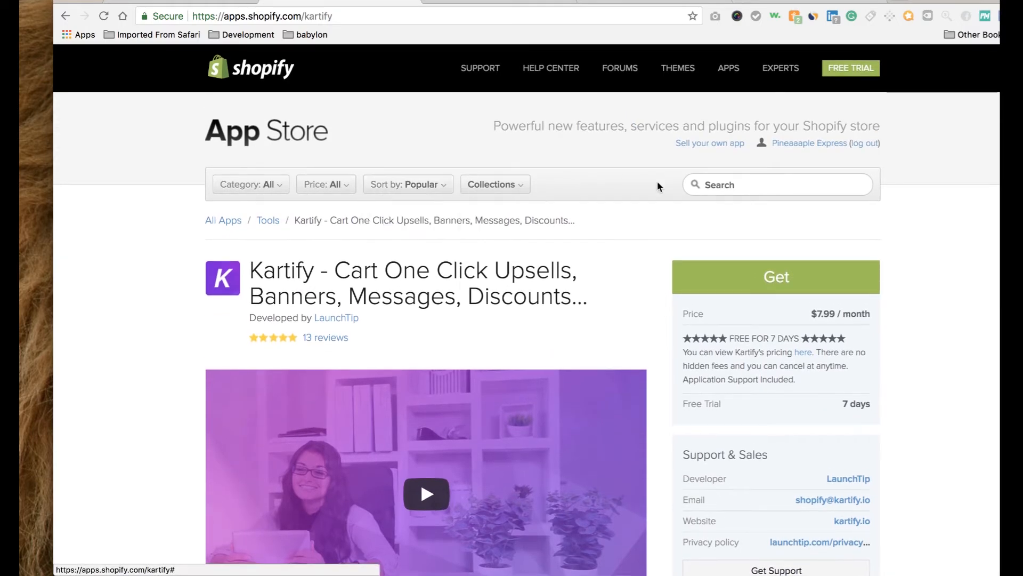
Install Kartify, skip adding a credit card, and confirm it on the Apps page beside Oberlo.
{"action": "left_click", "coordinate": [747, 287]}
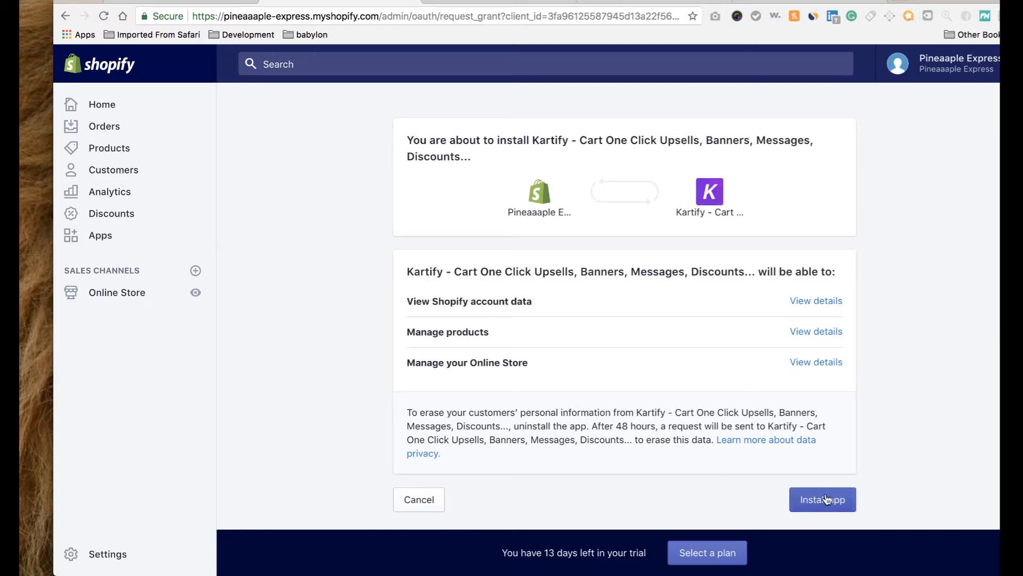
{"action": "left_click", "coordinate": [825, 497]}
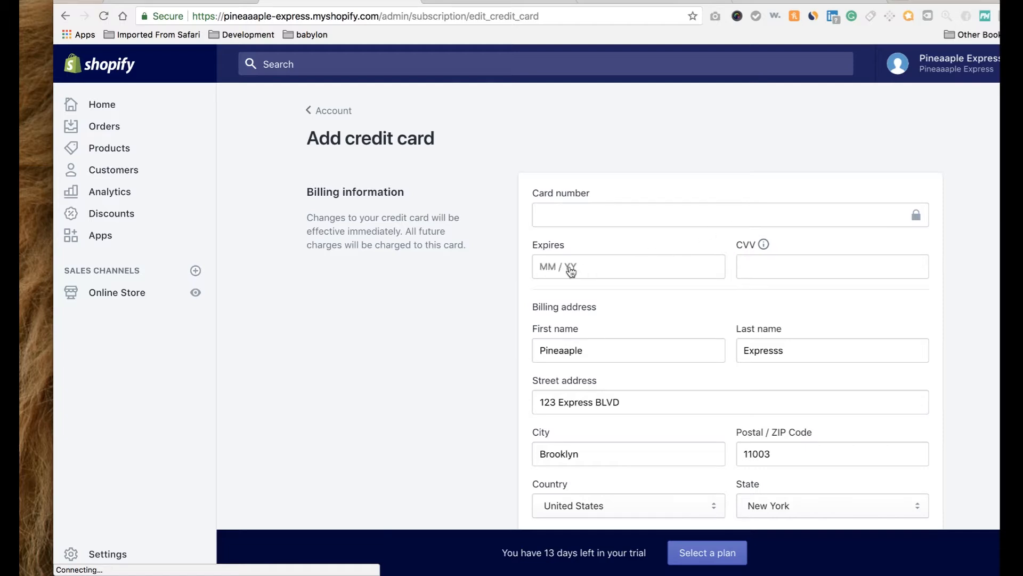
{"action": "scroll", "coordinate": [566, 269], "scroll_direction": "down", "scroll_amount": 3}
{"action": "left_click", "coordinate": [854, 492]}
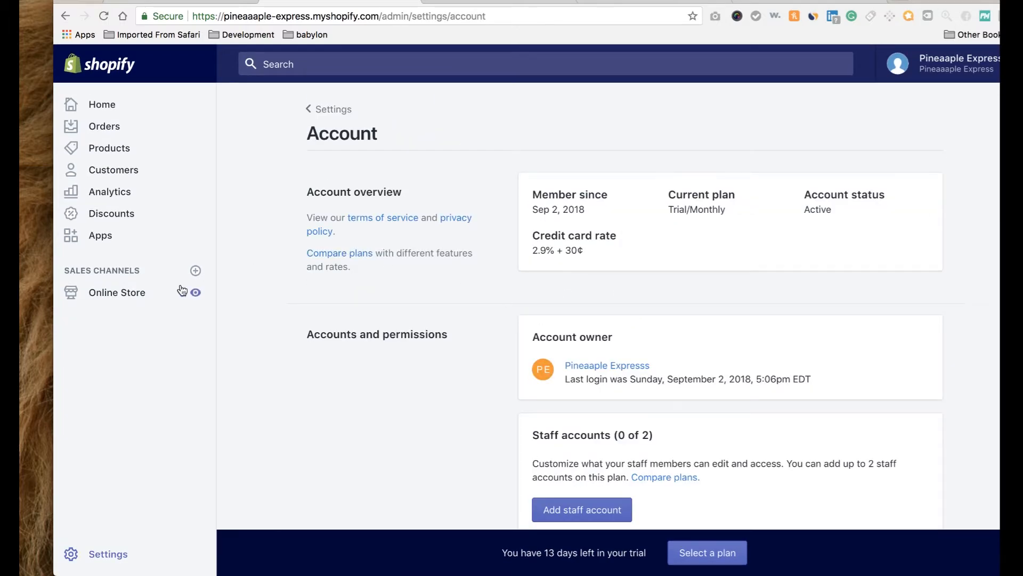
{"action": "left_click", "coordinate": [100, 235]}
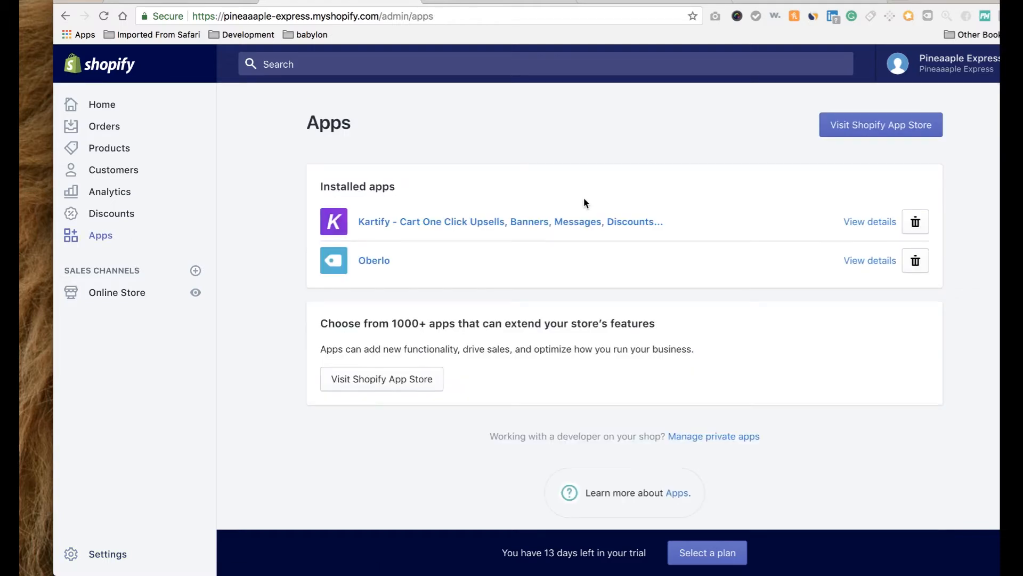
Search the App Store for 'privy' and request the free Privy email popups app with Get.
{"action": "left_click", "coordinate": [864, 126]}
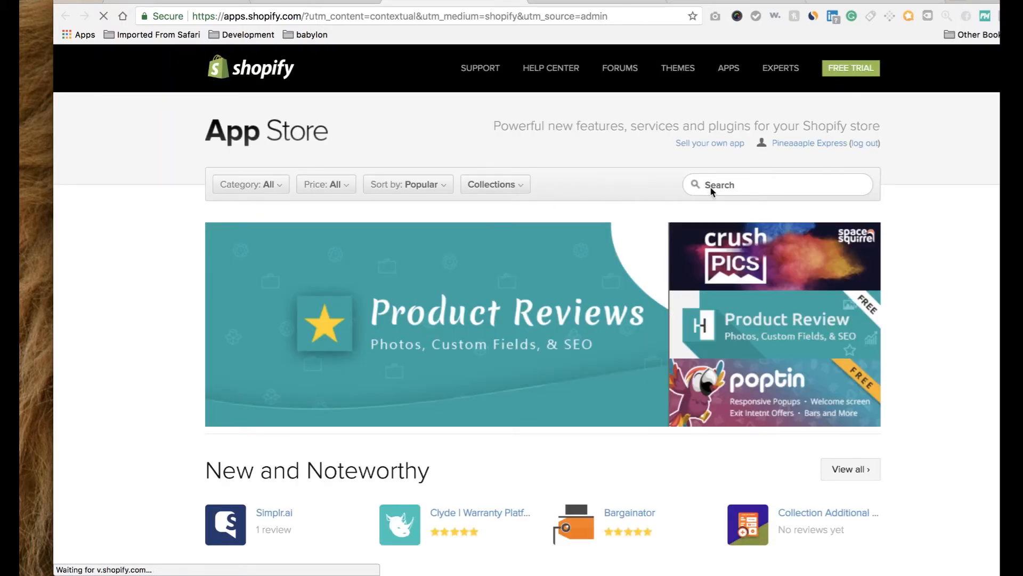
{"action": "left_click", "coordinate": [717, 184]}
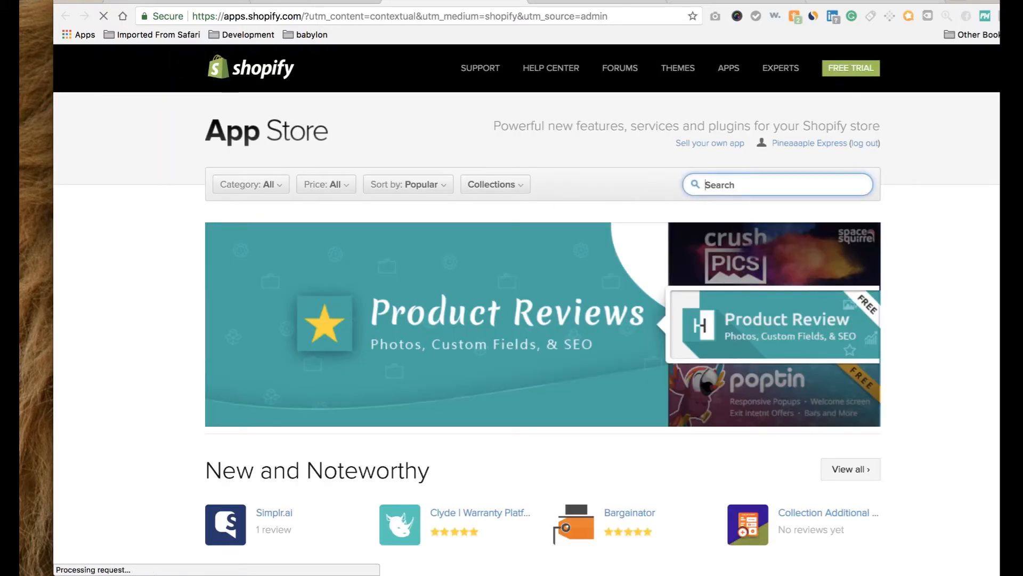
{"action": "type", "text": "privy"}
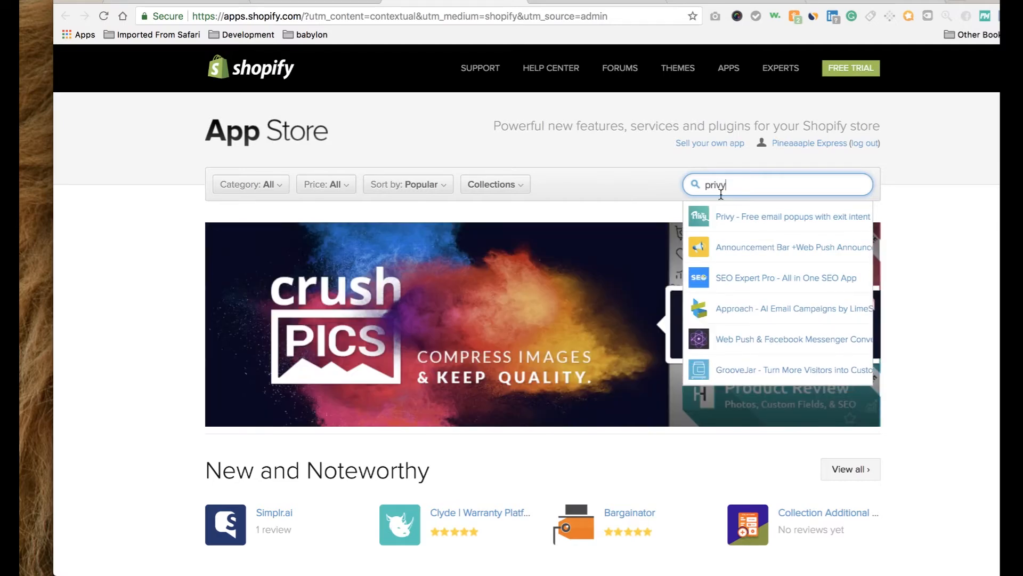
{"action": "left_click", "coordinate": [744, 220]}
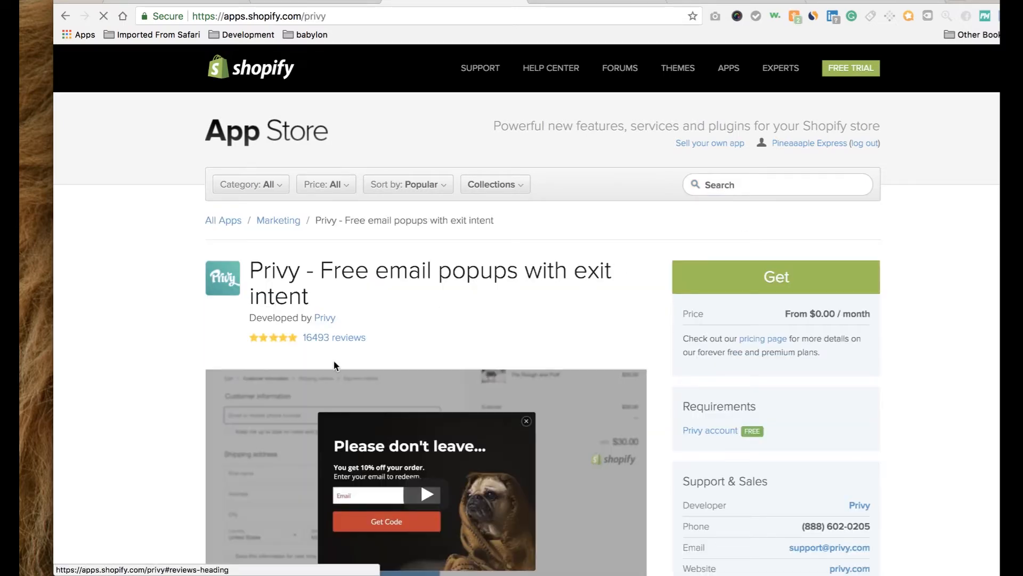
{"action": "scroll", "coordinate": [331, 393], "scroll_direction": "down", "scroll_amount": 2}
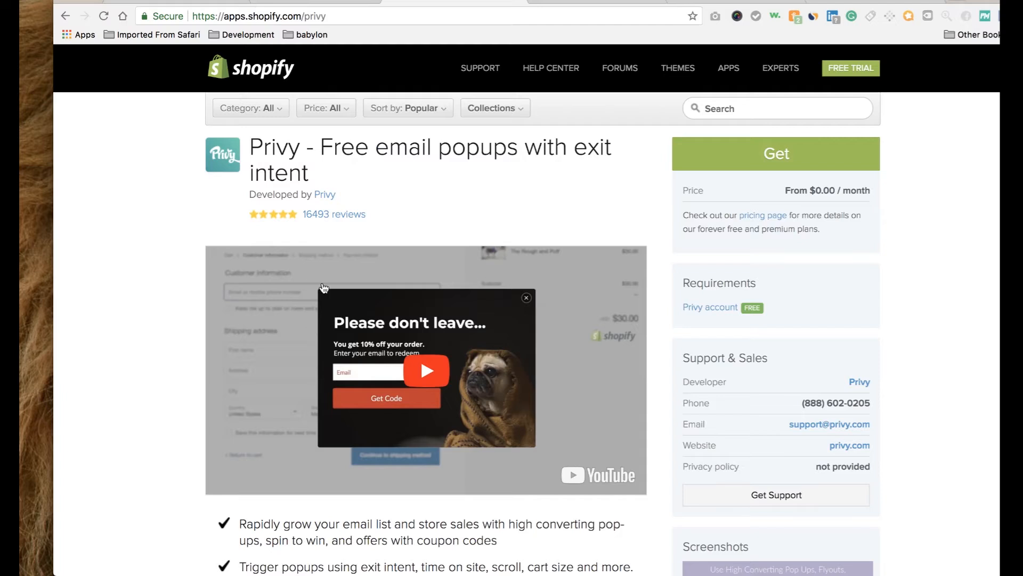
{"action": "left_click", "coordinate": [490, 108]}
{"action": "left_click", "coordinate": [792, 155]}
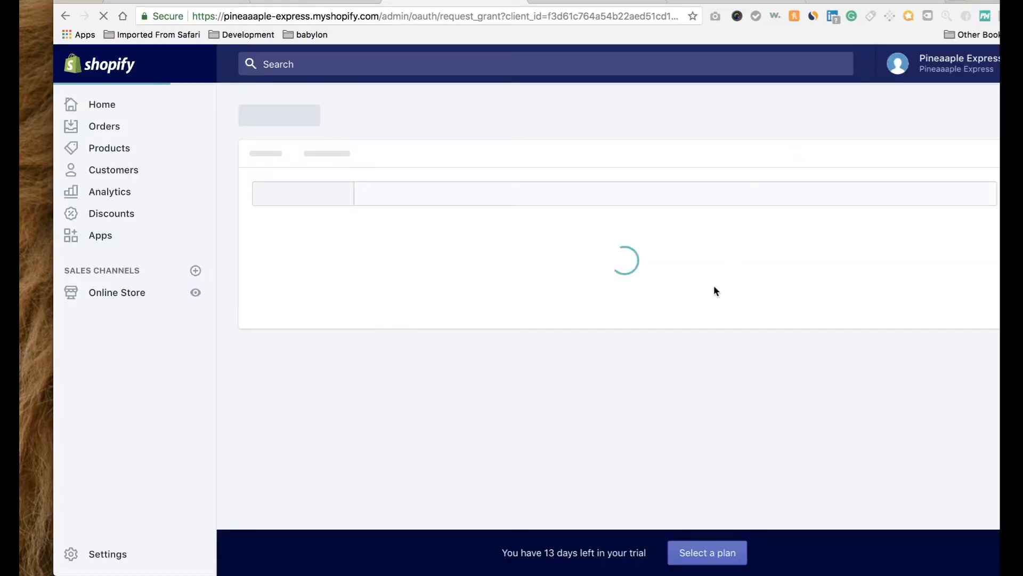
Approve the Privy install, then reload the apps list showing Privy beside Kartify and Oberlo.
{"action": "scroll", "coordinate": [714, 291], "scroll_direction": "down", "scroll_amount": 1}
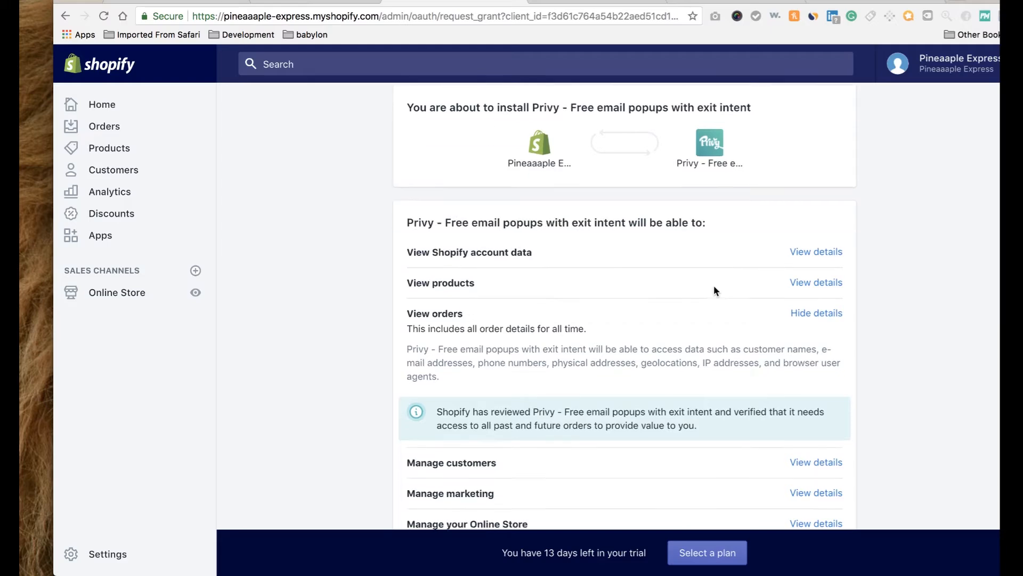
{"action": "scroll", "coordinate": [714, 285], "scroll_direction": "down", "scroll_amount": 5}
{"action": "left_click", "coordinate": [833, 422]}
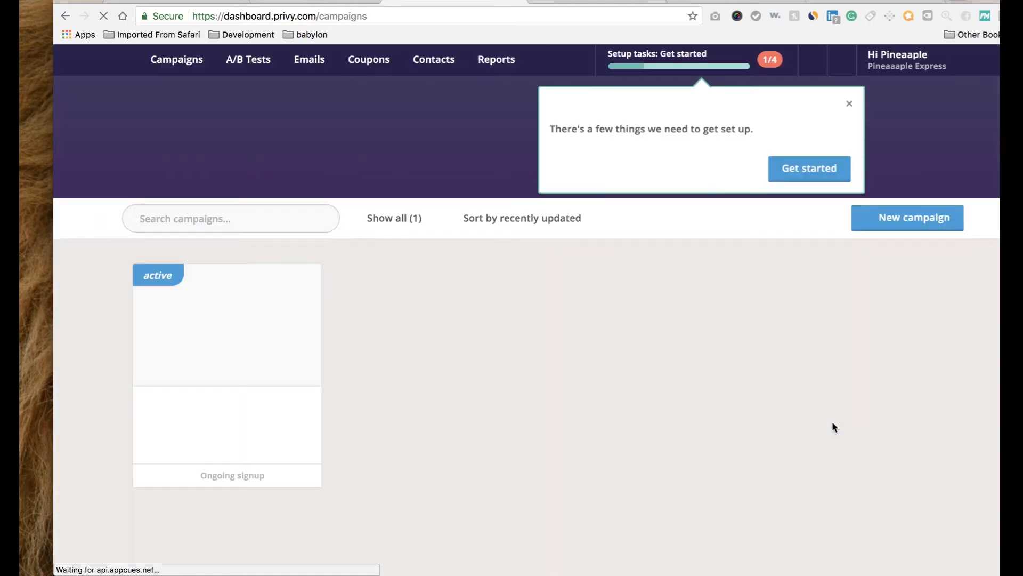
{"action": "left_click", "coordinate": [517, 2]}
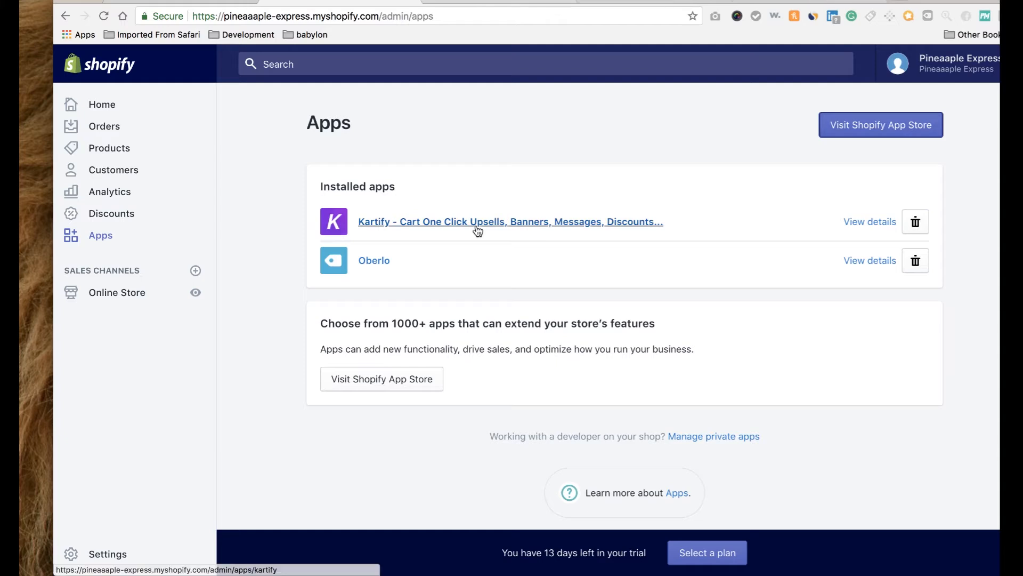
{"action": "left_click", "coordinate": [111, 235]}
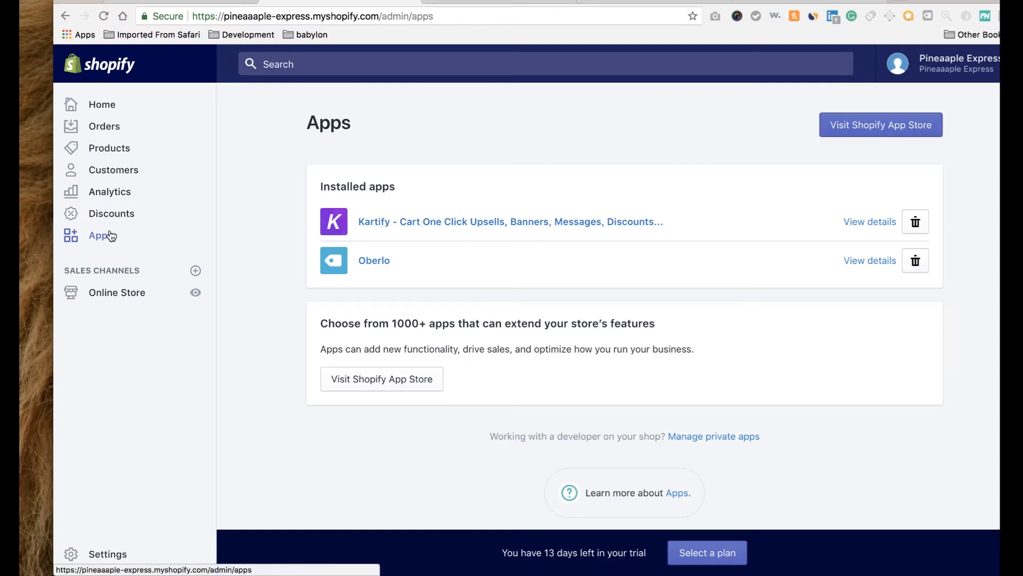
{"action": "left_click", "coordinate": [103, 16]}
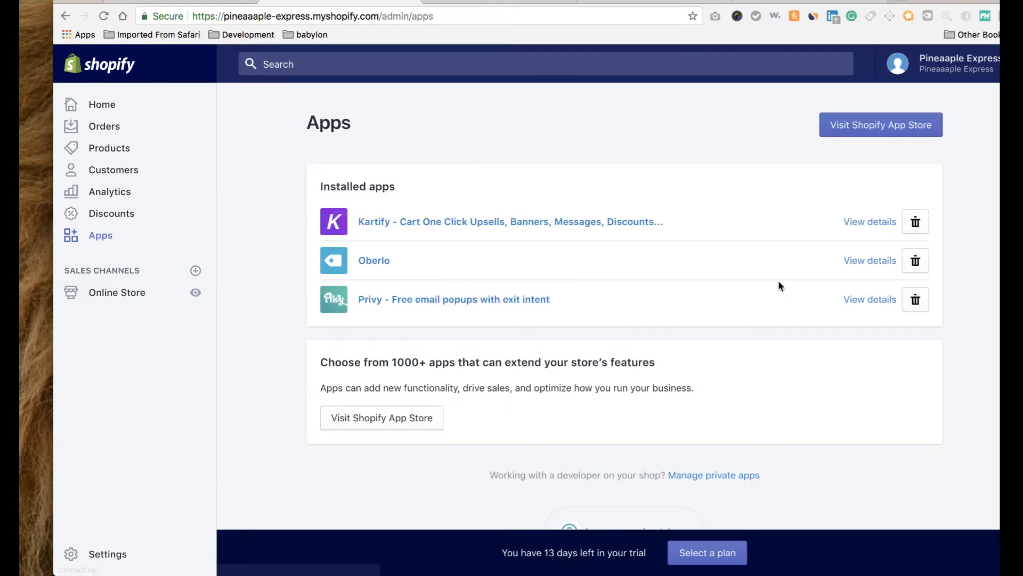
{"action": "left_click", "coordinate": [879, 129]}
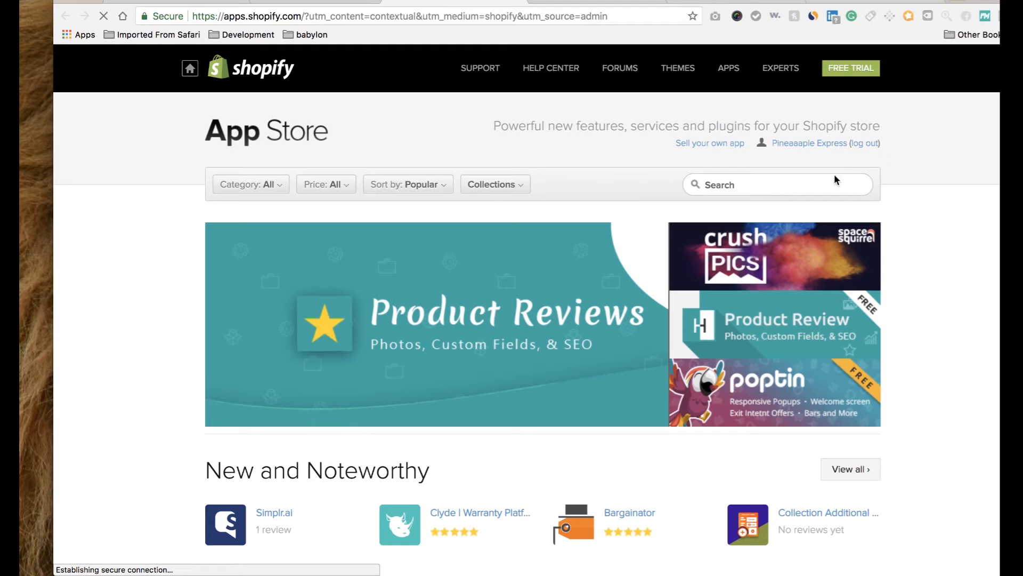
Search 'freque' and request the Frequently Bought Together app with Get.
{"action": "left_click", "coordinate": [835, 180]}
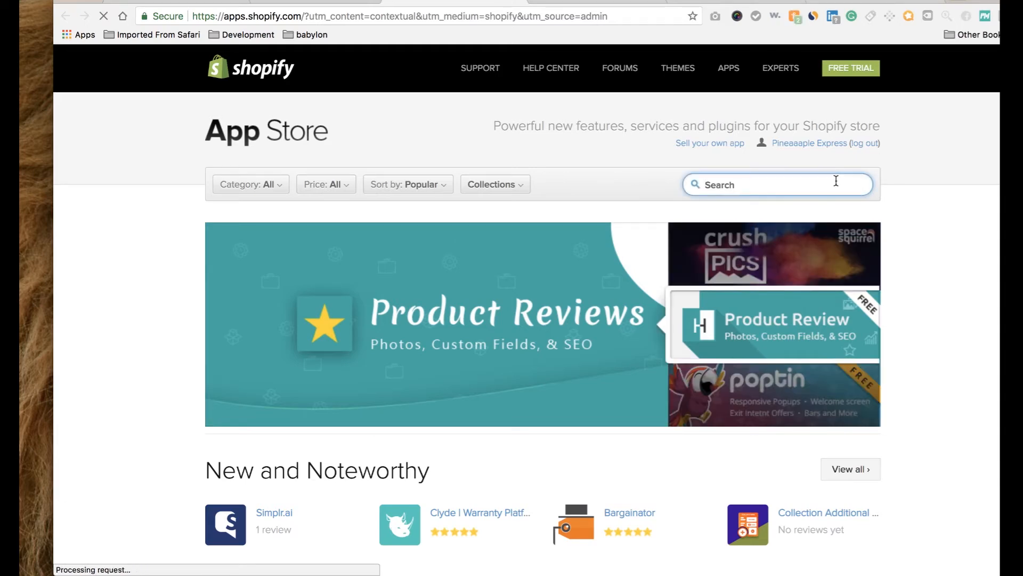
{"action": "type", "text": "freque"}
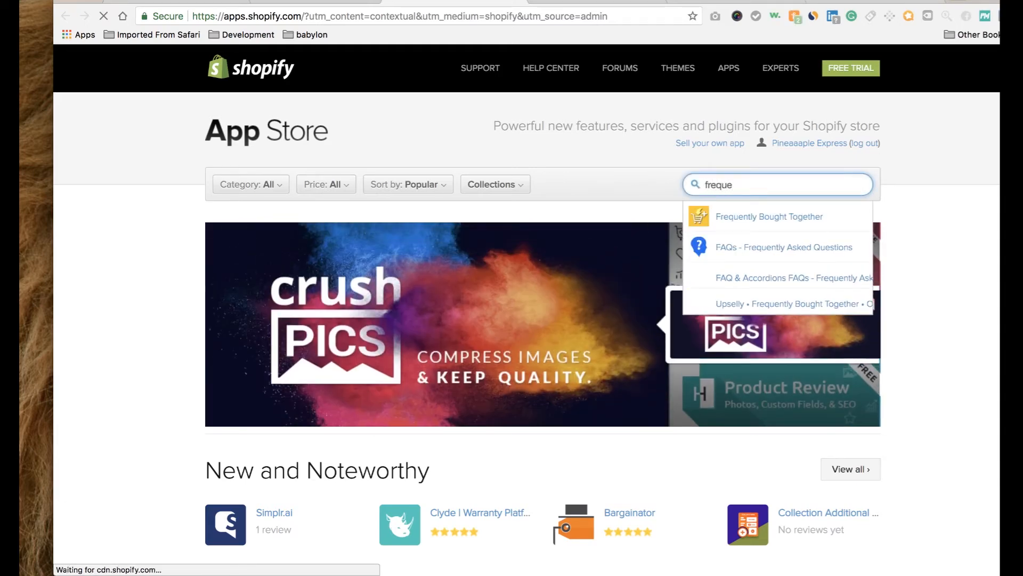
{"action": "left_click", "coordinate": [824, 223]}
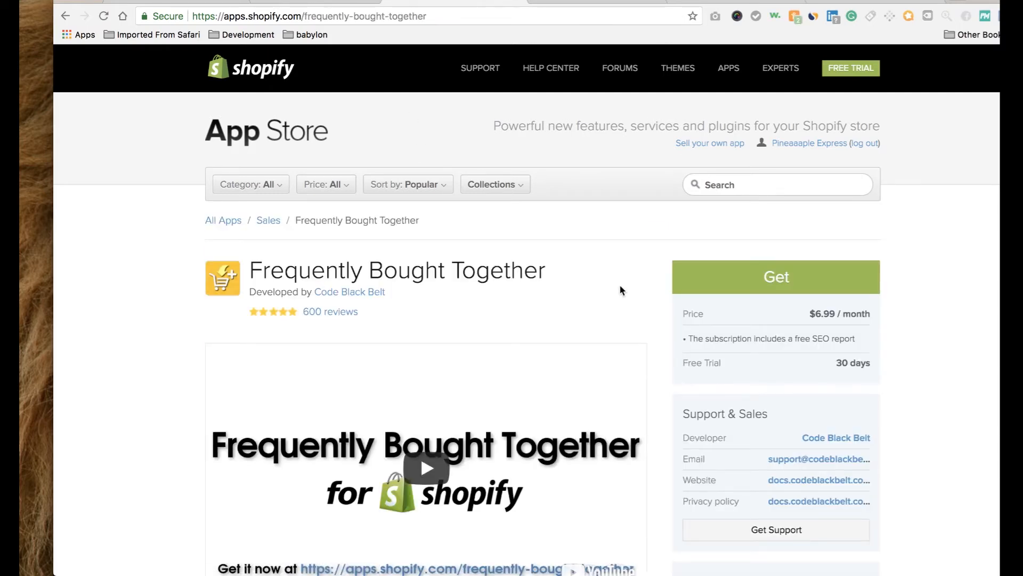
{"action": "left_click", "coordinate": [739, 275]}
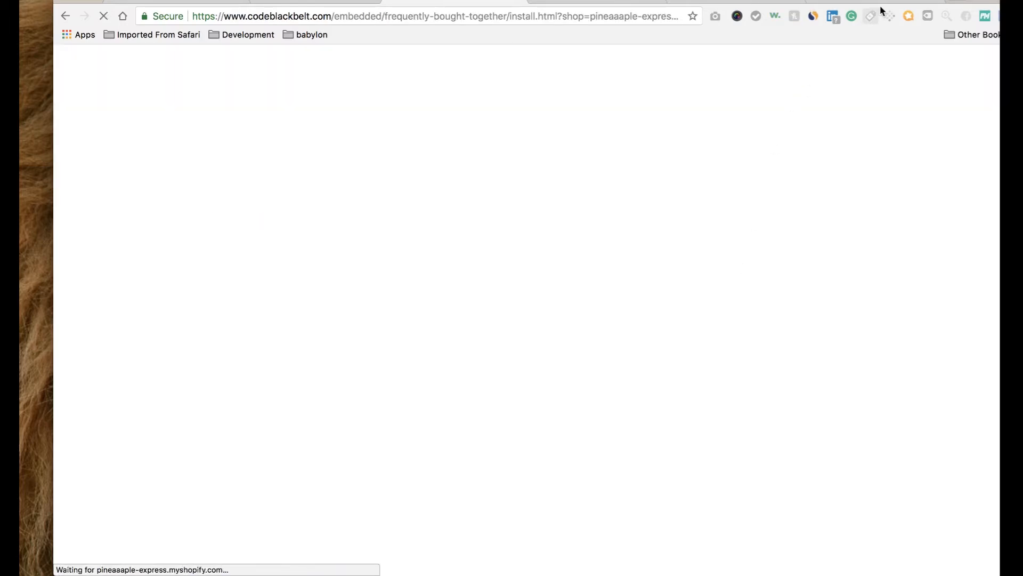
{"action": "left_click", "coordinate": [868, 3]}
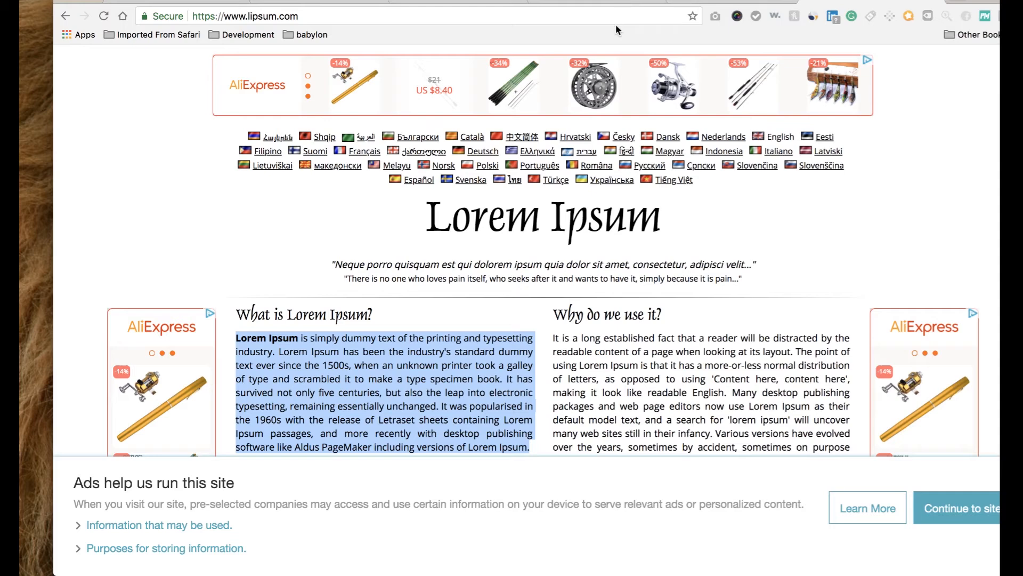
Load prowessapparel.com and browse the menu to Women > Active Wear > Leggings.
{"action": "left_click", "coordinate": [611, 15]}
{"action": "type", "text": "prowe"}
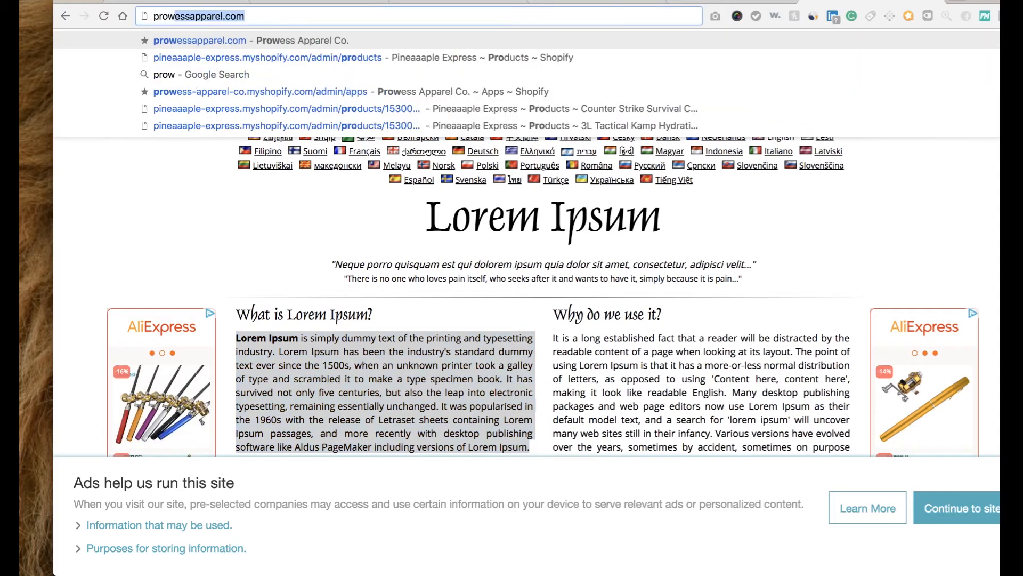
{"action": "type", "text": "ssapparel.com"}
{"action": "key", "text": "Return"}
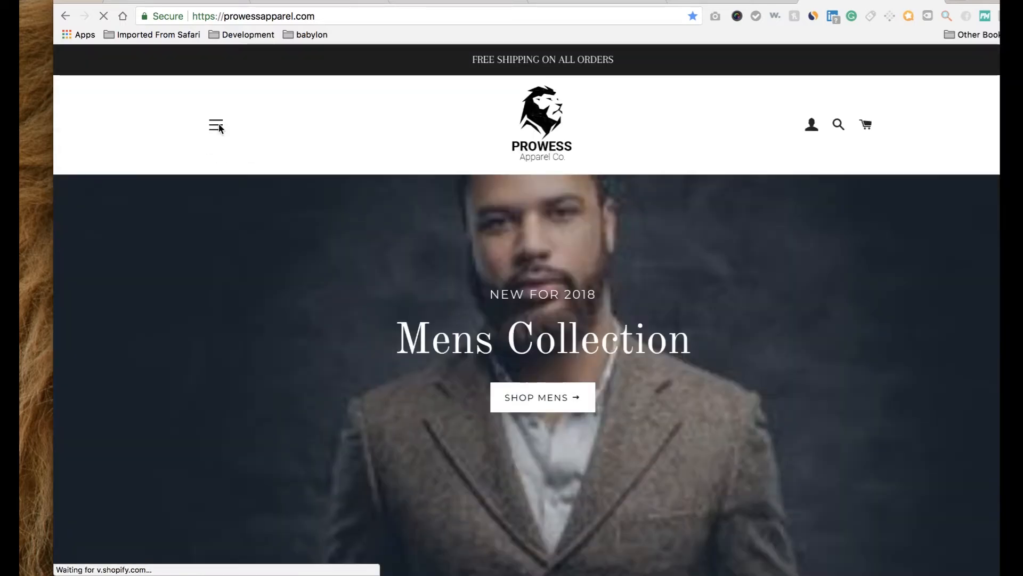
{"action": "left_click", "coordinate": [216, 126]}
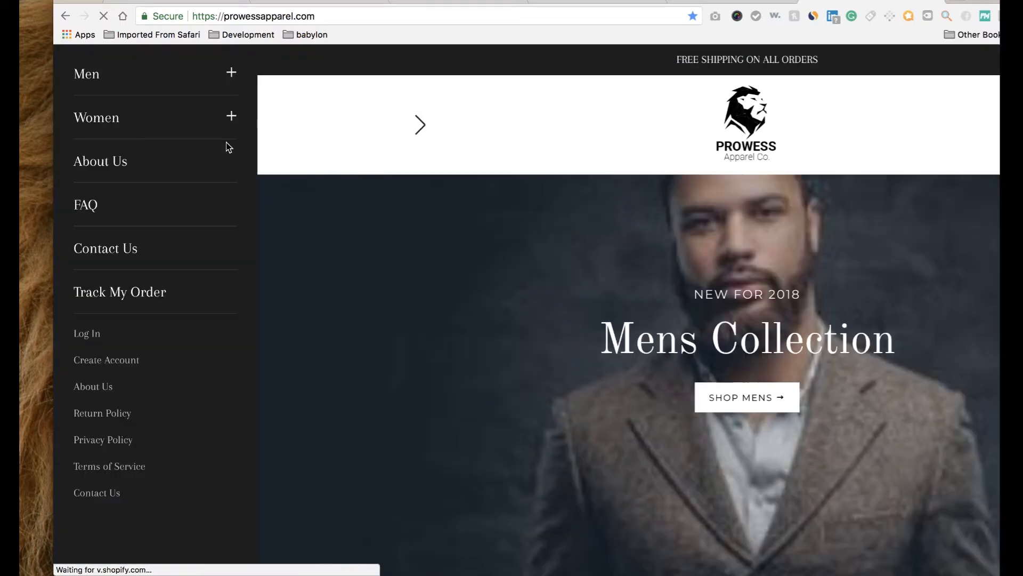
{"action": "left_click", "coordinate": [231, 116]}
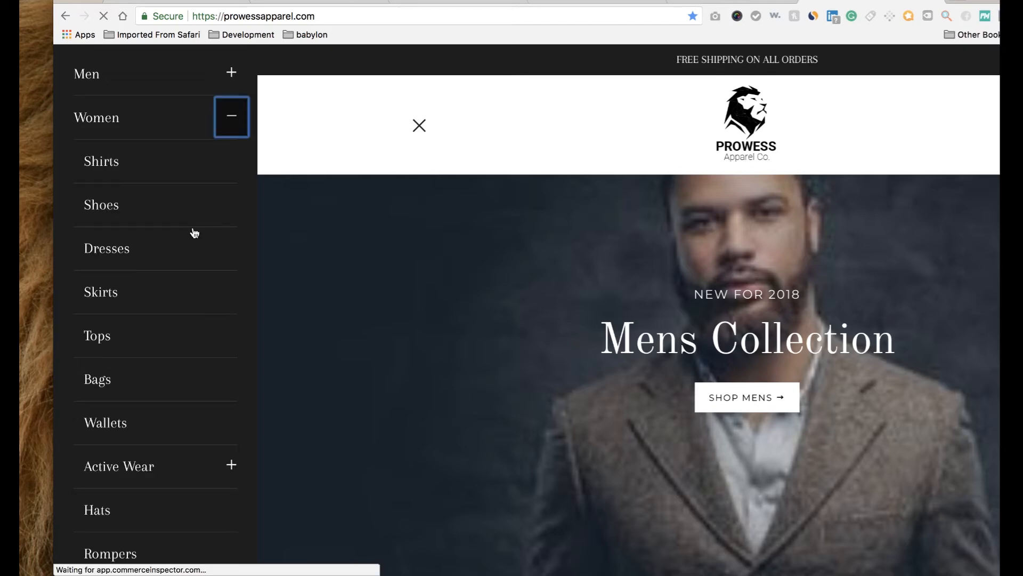
{"action": "scroll", "coordinate": [213, 354], "scroll_direction": "down", "scroll_amount": 2}
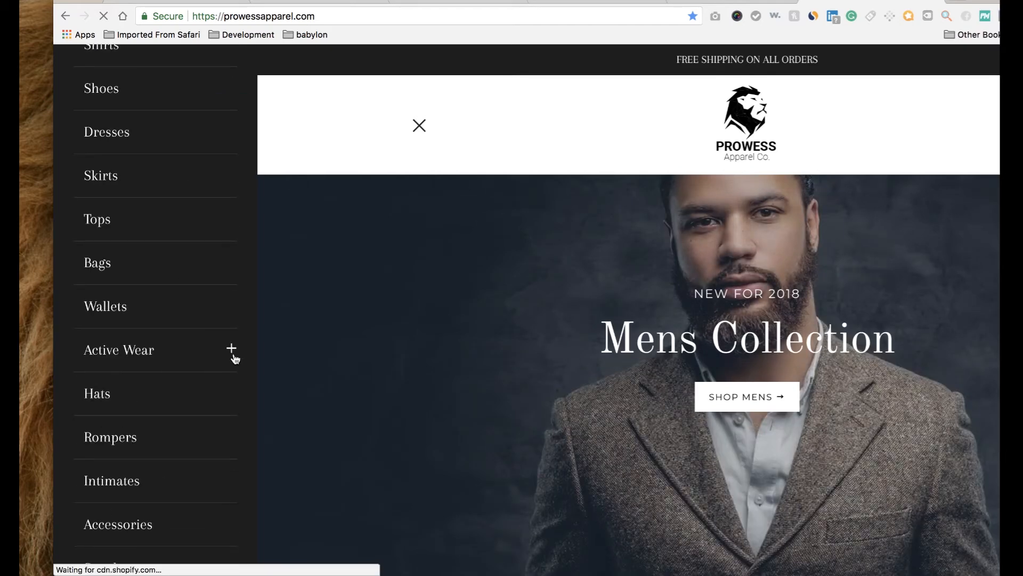
{"action": "left_click", "coordinate": [234, 355]}
{"action": "left_click", "coordinate": [105, 346]}
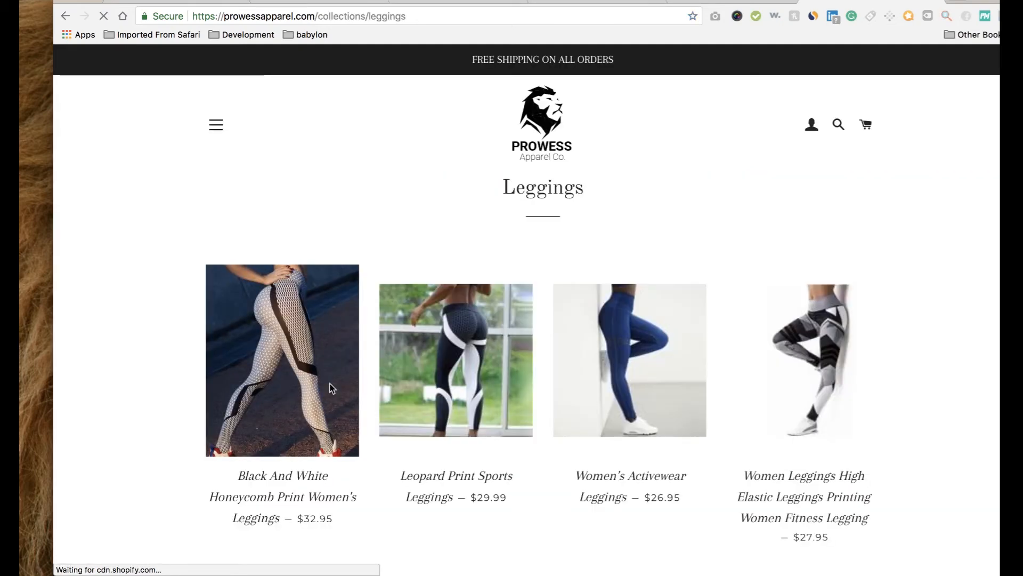
Open the Leopard Print Sports Leggings ($29.99) and review its Frequently Bought Together bundle.
{"action": "left_click", "coordinate": [453, 378]}
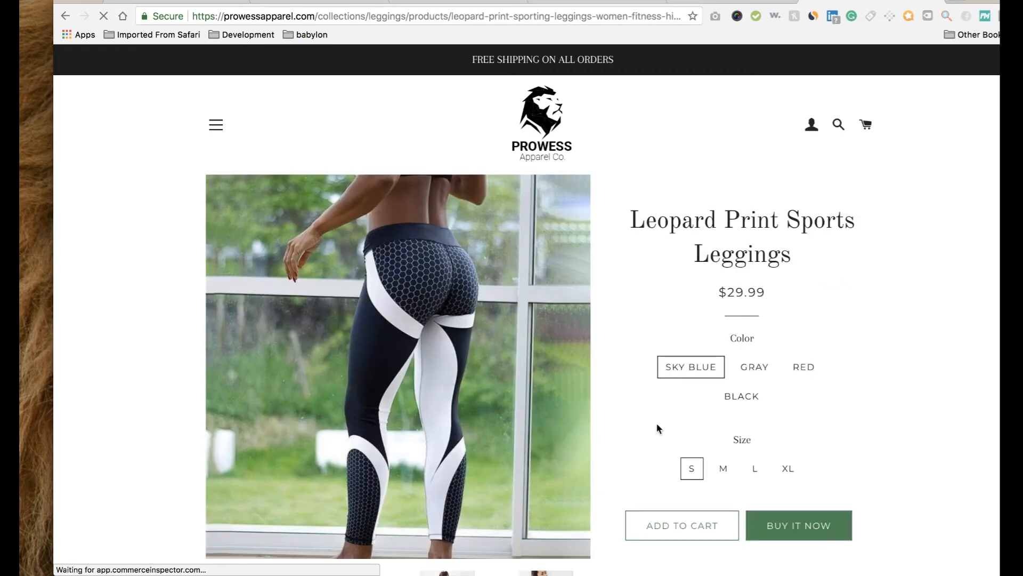
{"action": "scroll", "coordinate": [656, 422], "scroll_direction": "down", "scroll_amount": 8}
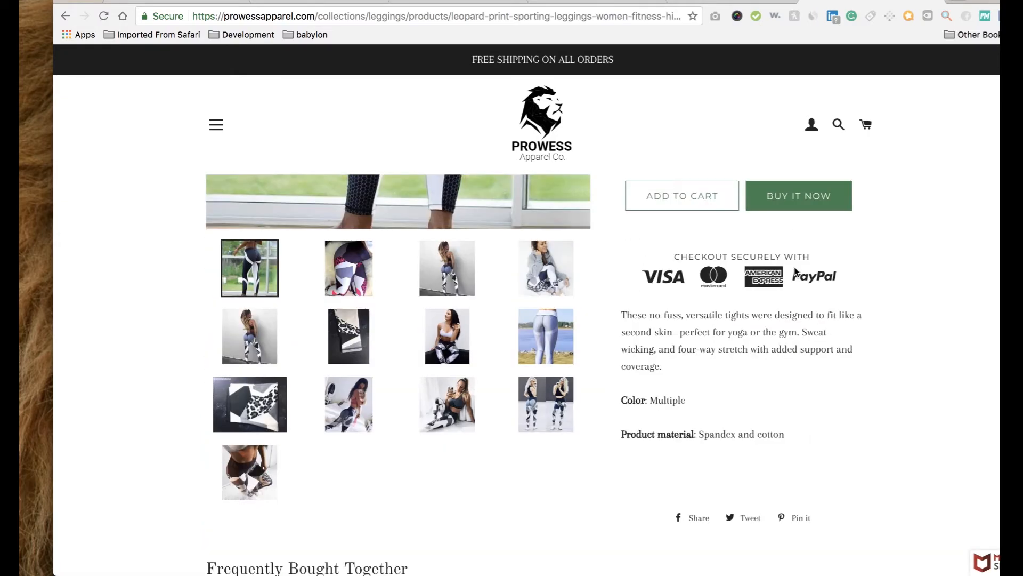
{"action": "scroll", "coordinate": [724, 327], "scroll_direction": "down", "scroll_amount": 3}
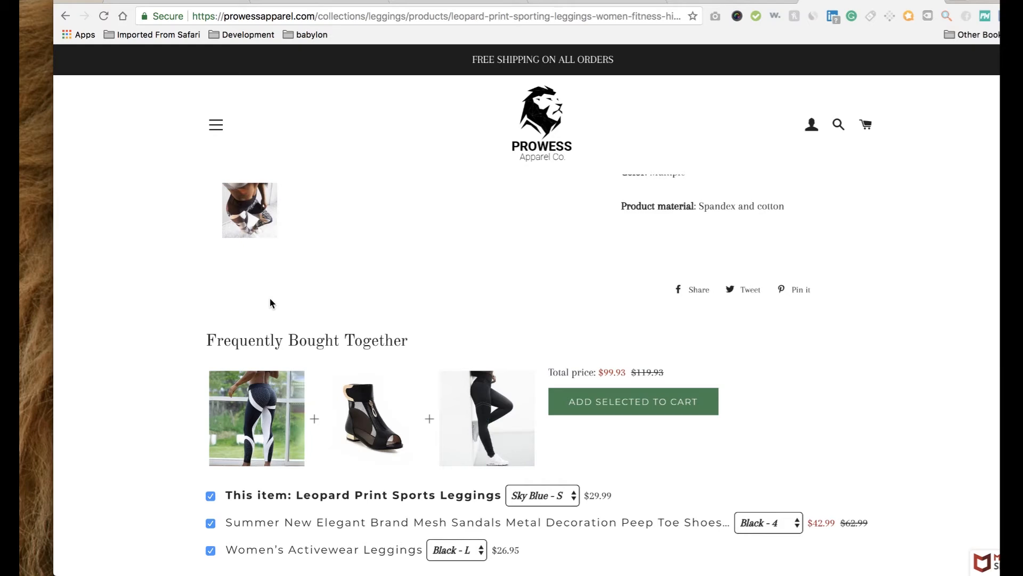
{"action": "scroll", "coordinate": [327, 413], "scroll_direction": "down", "scroll_amount": 2}
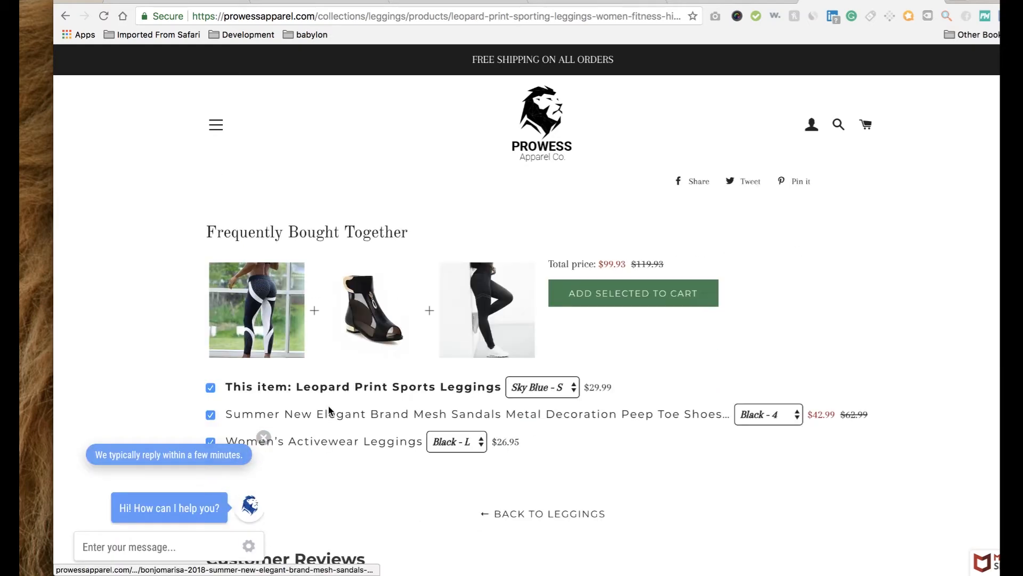
{"action": "scroll", "coordinate": [329, 410], "scroll_direction": "up", "scroll_amount": 1}
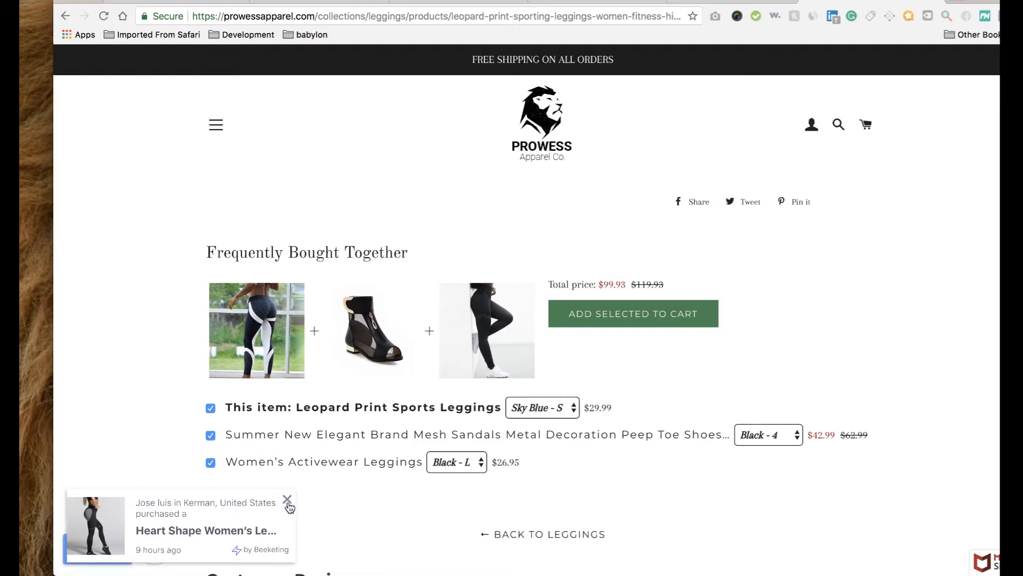
{"action": "left_click", "coordinate": [286, 501]}
{"action": "scroll", "coordinate": [341, 505], "scroll_direction": "down", "scroll_amount": 10}
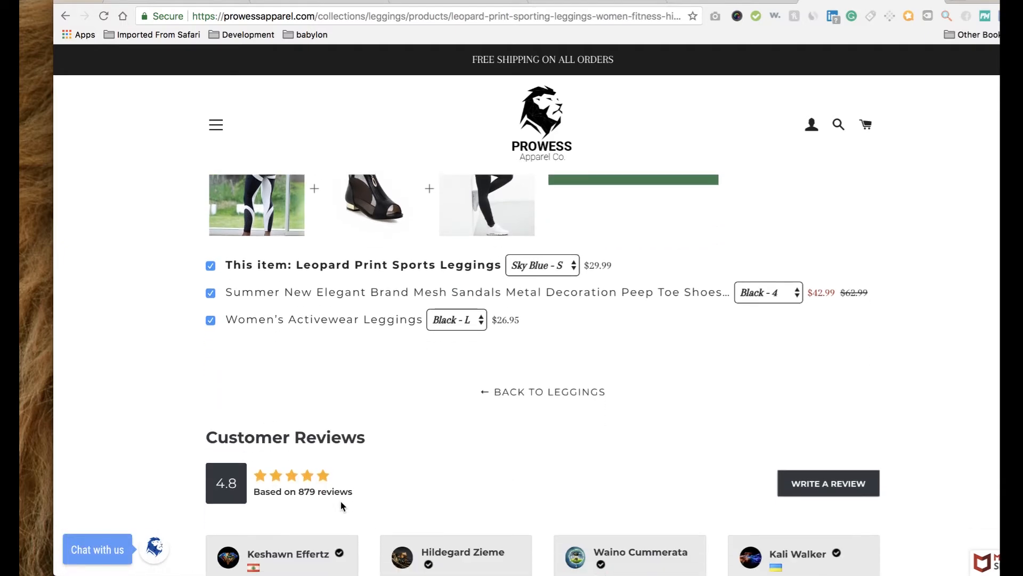
{"action": "scroll", "coordinate": [386, 294], "scroll_direction": "up", "scroll_amount": 20}
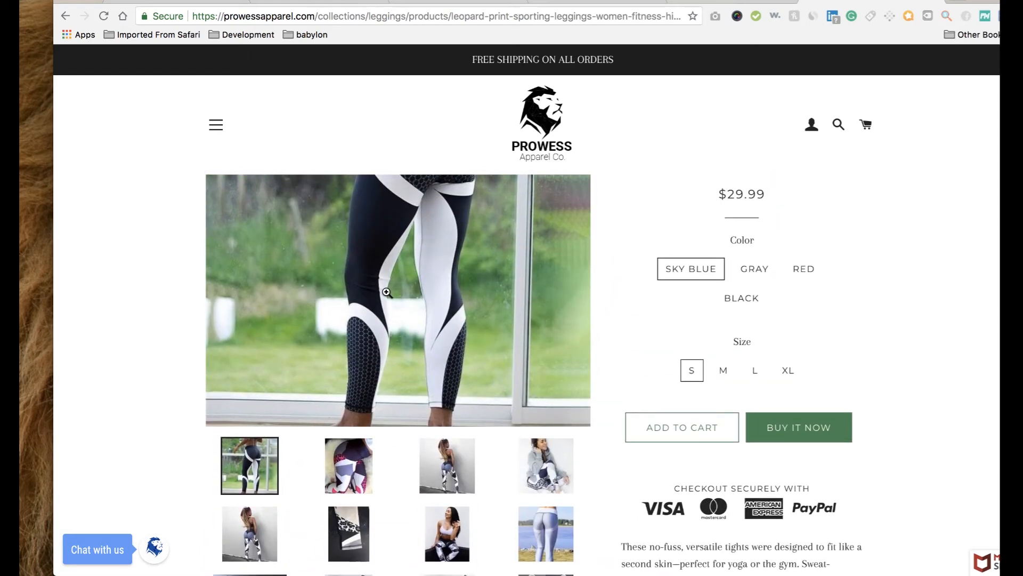
{"action": "scroll", "coordinate": [387, 293], "scroll_direction": "up", "scroll_amount": 3}
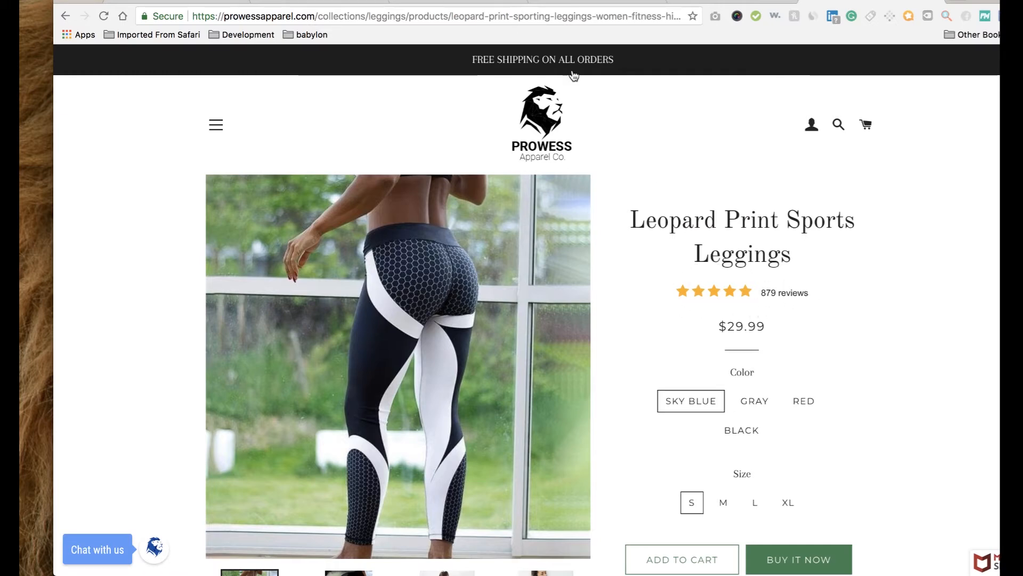
Approve the Frequently Bought Together install, skip adding a credit card, and return to Apps.
{"action": "left_click", "coordinate": [317, 1]}
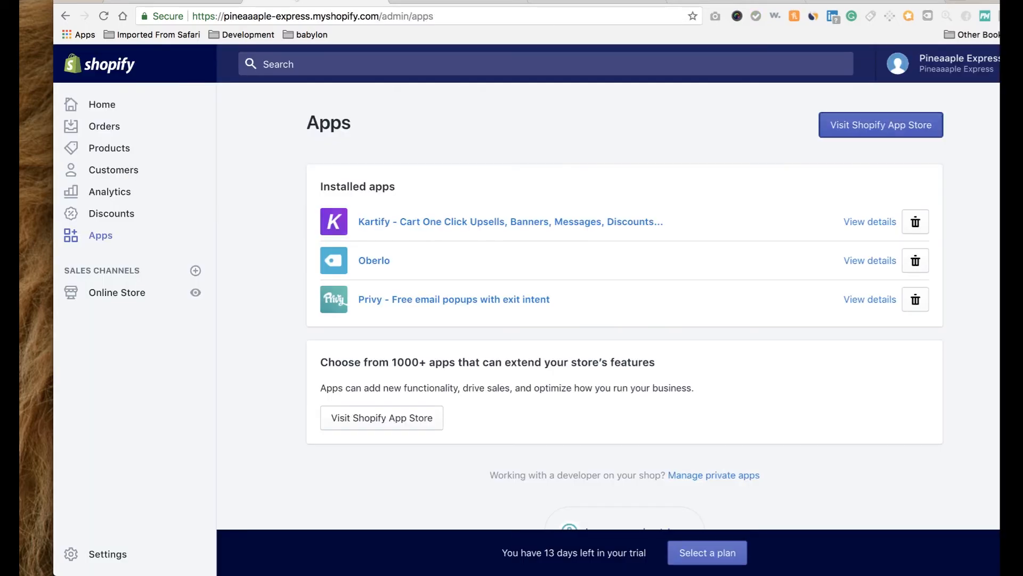
{"action": "left_click", "coordinate": [454, 2]}
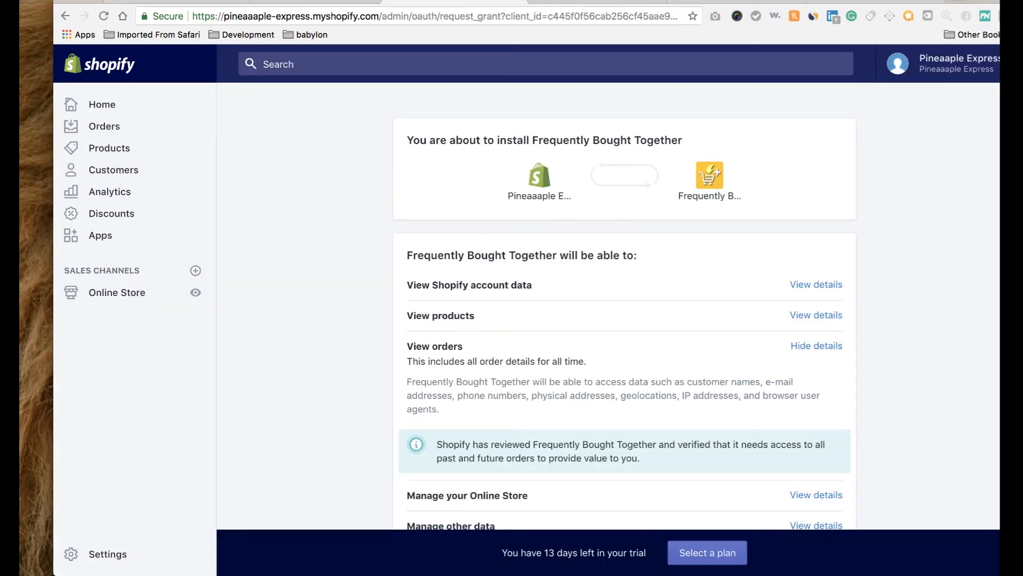
{"action": "scroll", "coordinate": [705, 229], "scroll_direction": "down", "scroll_amount": 5}
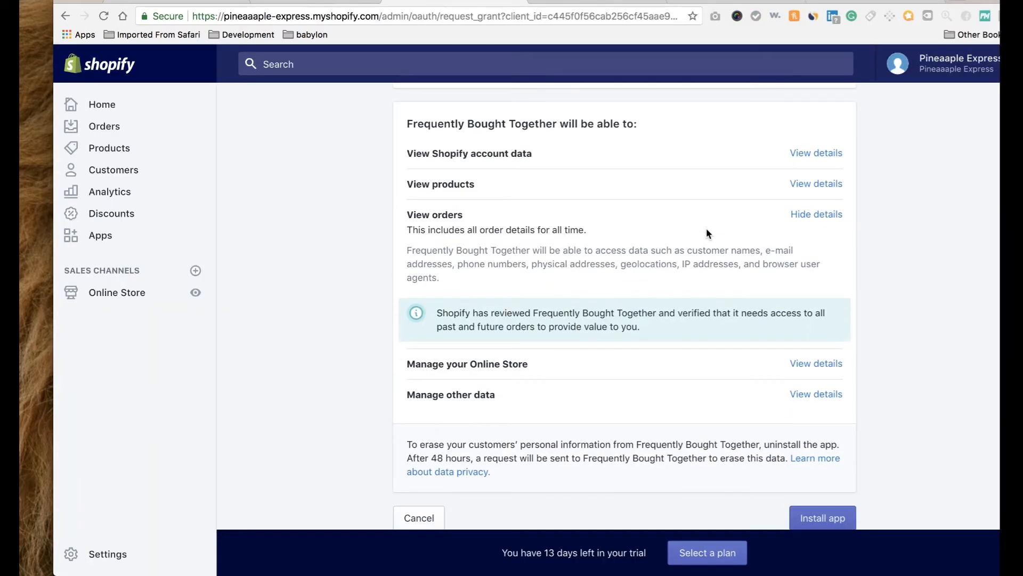
{"action": "left_click", "coordinate": [805, 441]}
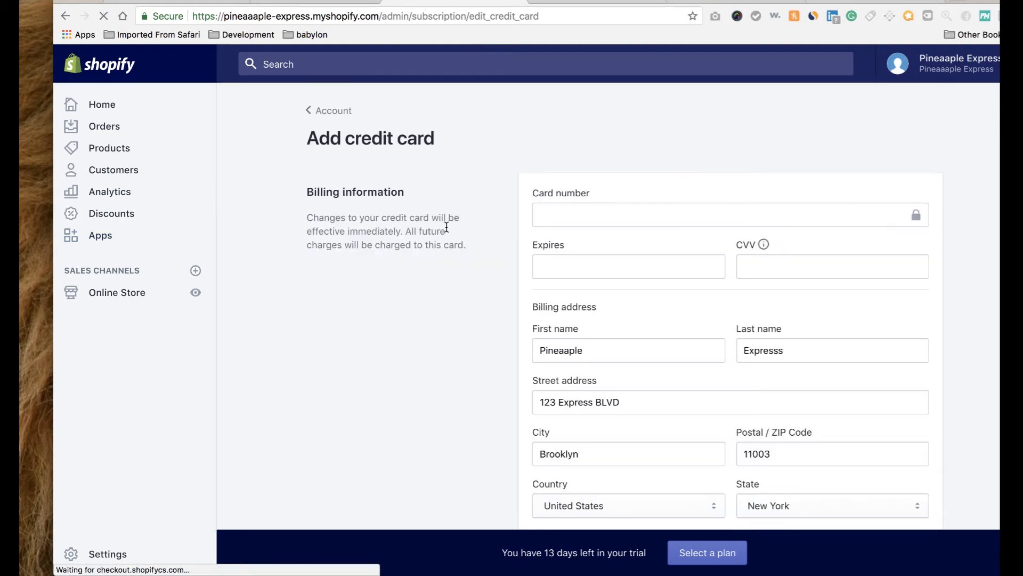
{"action": "scroll", "coordinate": [447, 232], "scroll_direction": "down", "scroll_amount": 3}
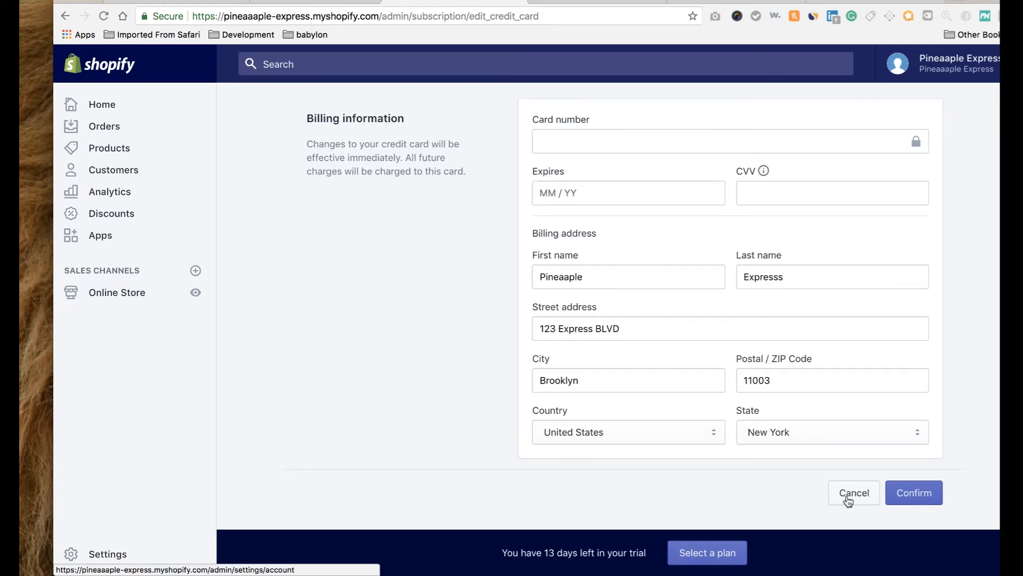
{"action": "left_click", "coordinate": [847, 498]}
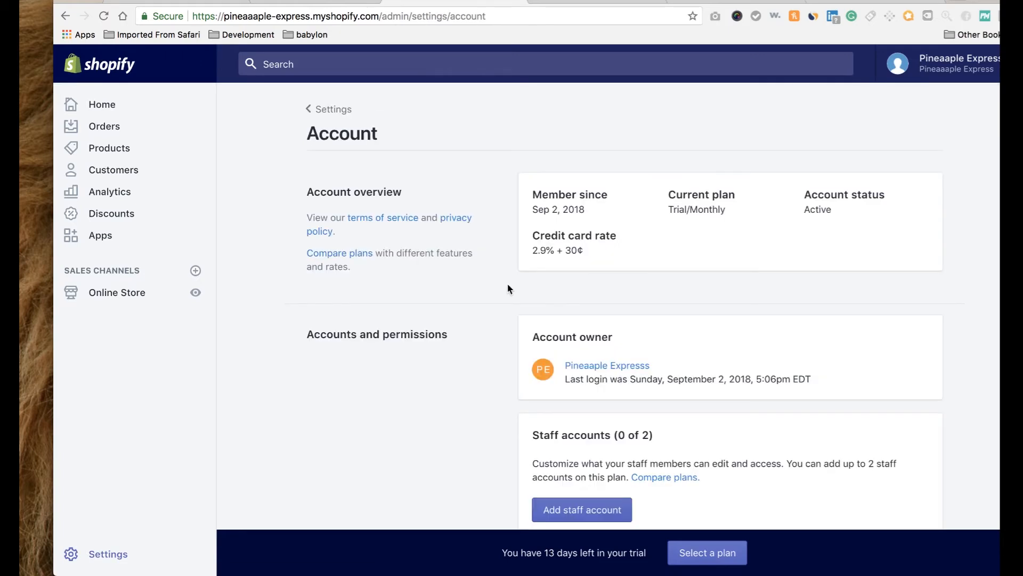
{"action": "left_click", "coordinate": [99, 235]}
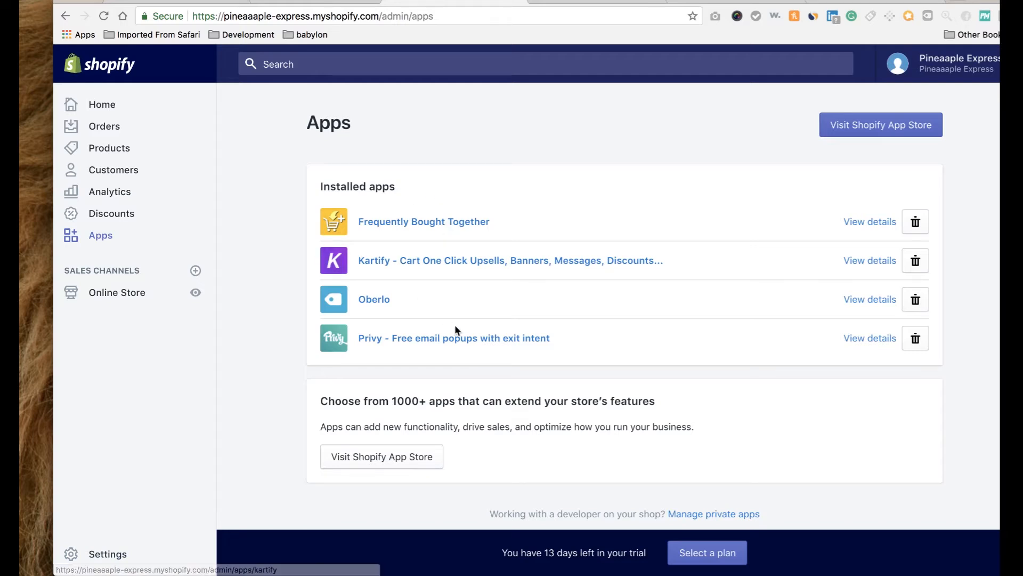
Search the App Store for 'ali' and request the Ali Reviews app with Get.
{"action": "left_click", "coordinate": [847, 136]}
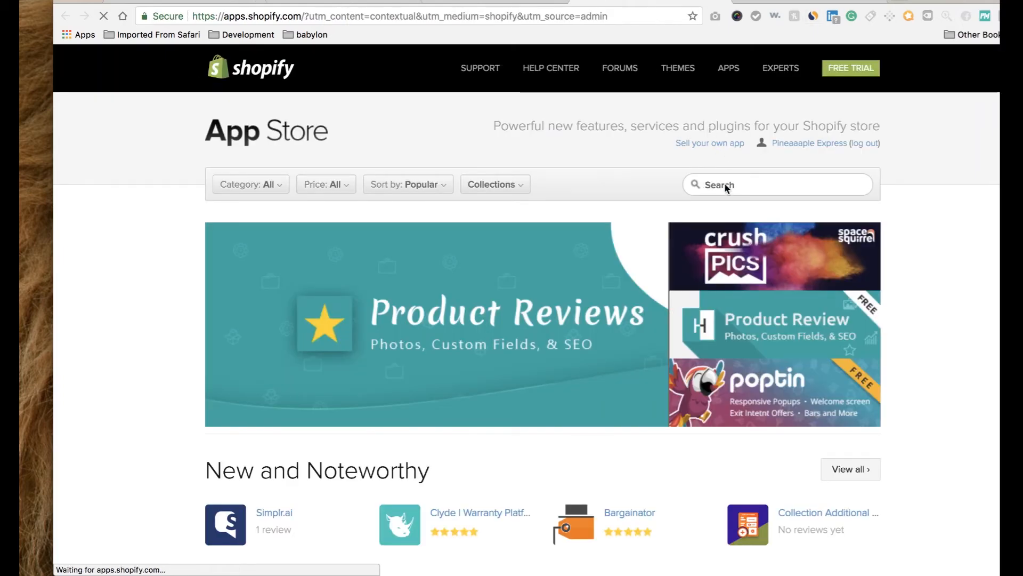
{"action": "left_click", "coordinate": [724, 183]}
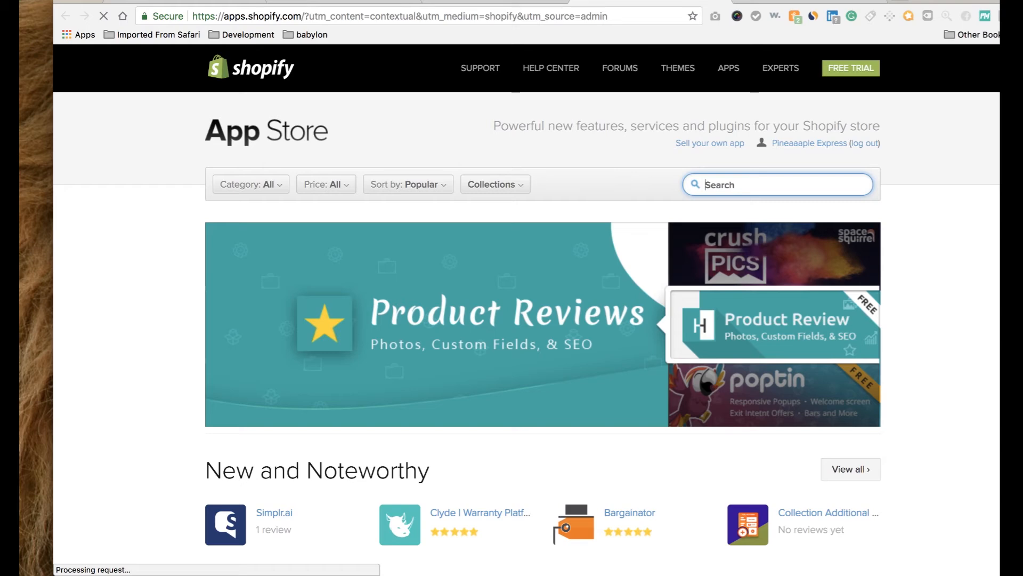
{"action": "type", "text": "ali"}
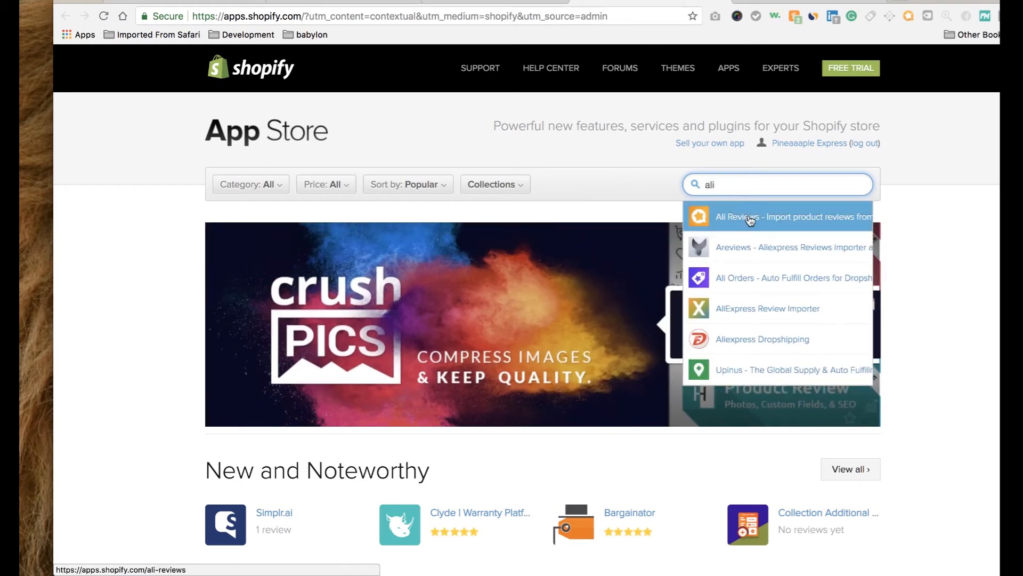
{"action": "left_click", "coordinate": [749, 218]}
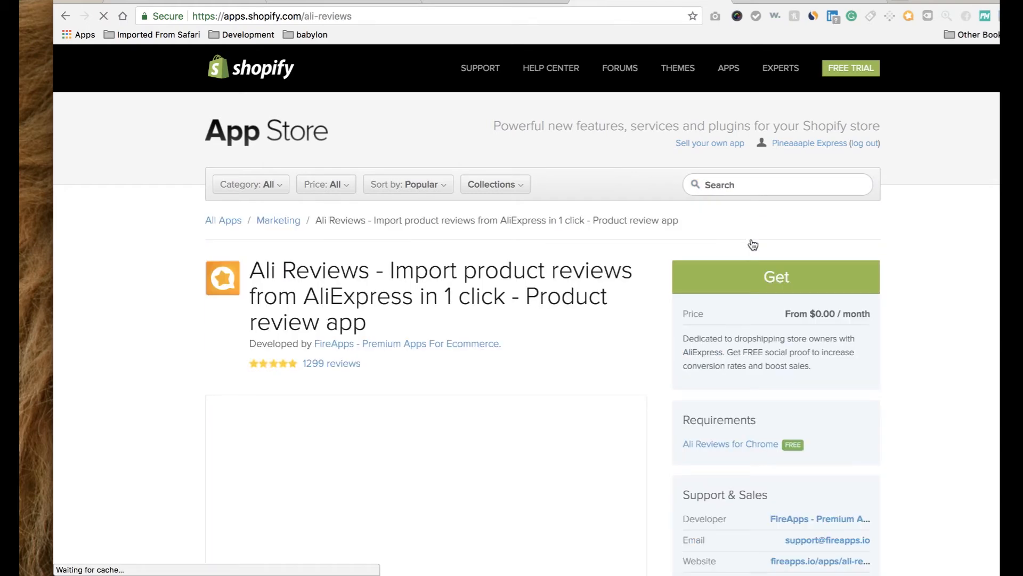
{"action": "left_click", "coordinate": [771, 293]}
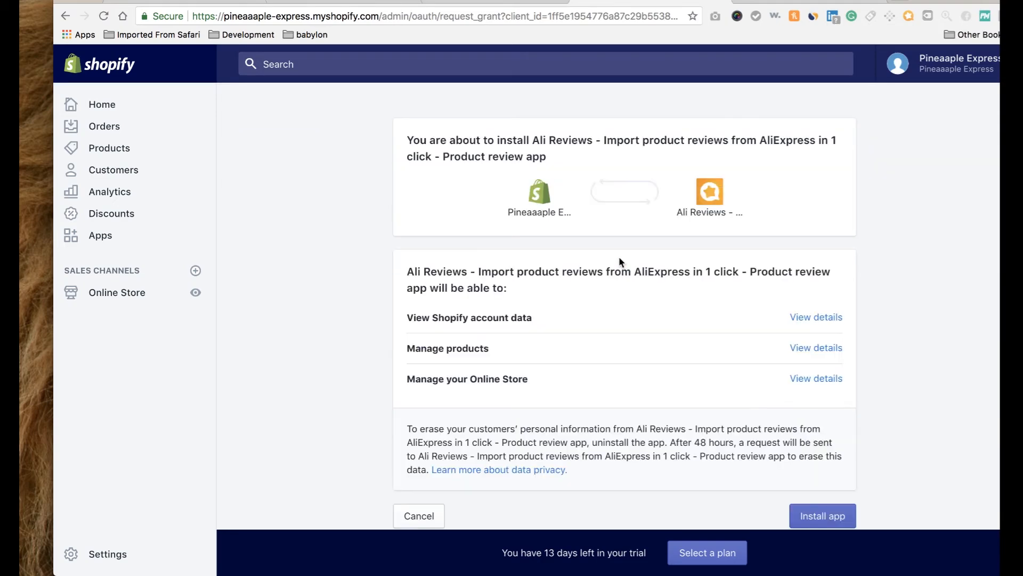
Confirm the Ali Reviews installation and open a new browser tab.
{"action": "scroll", "coordinate": [670, 303], "scroll_direction": "down", "scroll_amount": 3}
{"action": "left_click", "coordinate": [821, 422]}
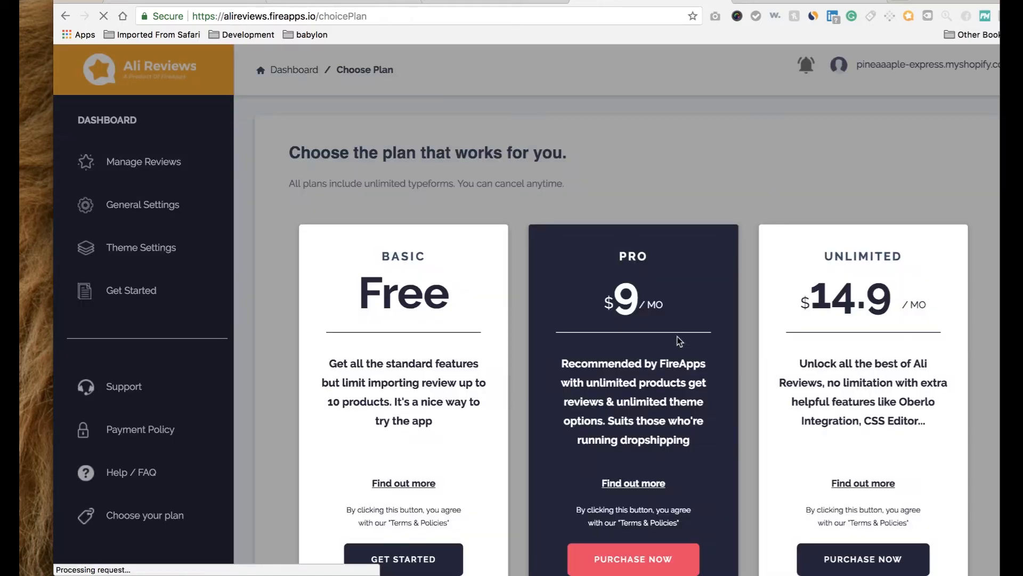
{"action": "scroll", "coordinate": [680, 341], "scroll_direction": "down", "scroll_amount": 3}
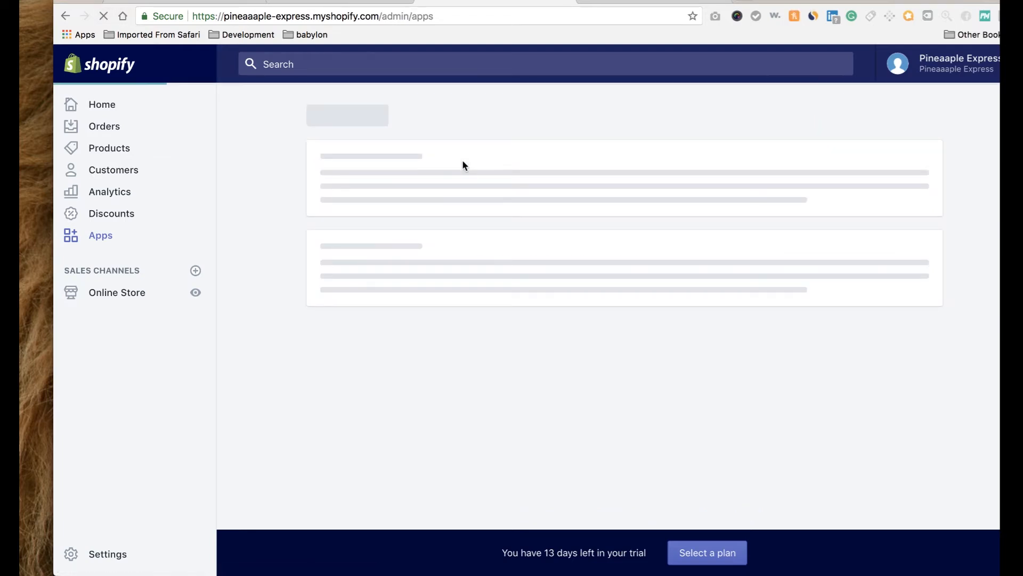
{"action": "left_click", "coordinate": [738, 1]}
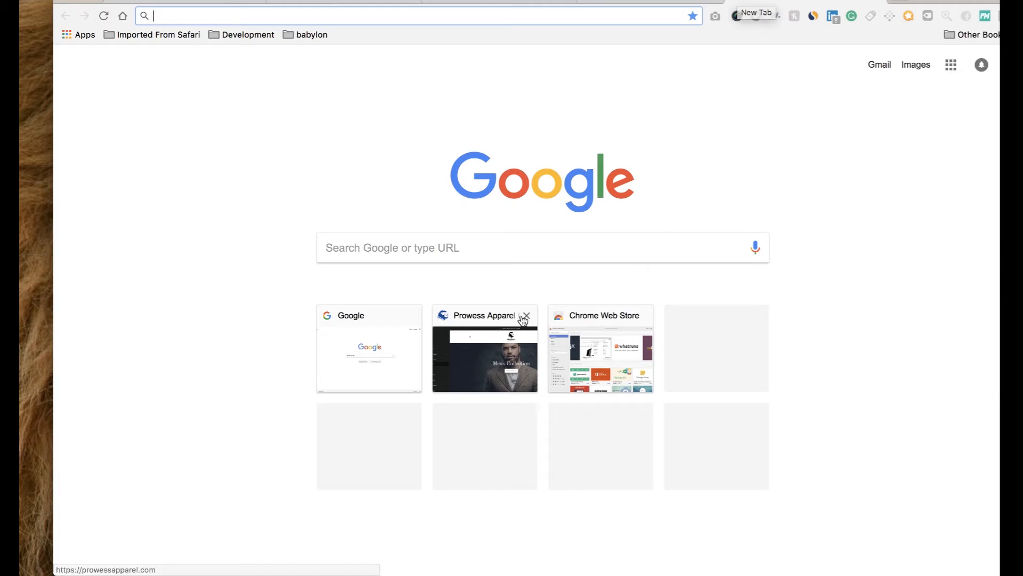
Remove the Prowess Apparel shortcut and load prowessapparel.com from the address suggestions.
{"action": "left_click", "coordinate": [530, 315]}
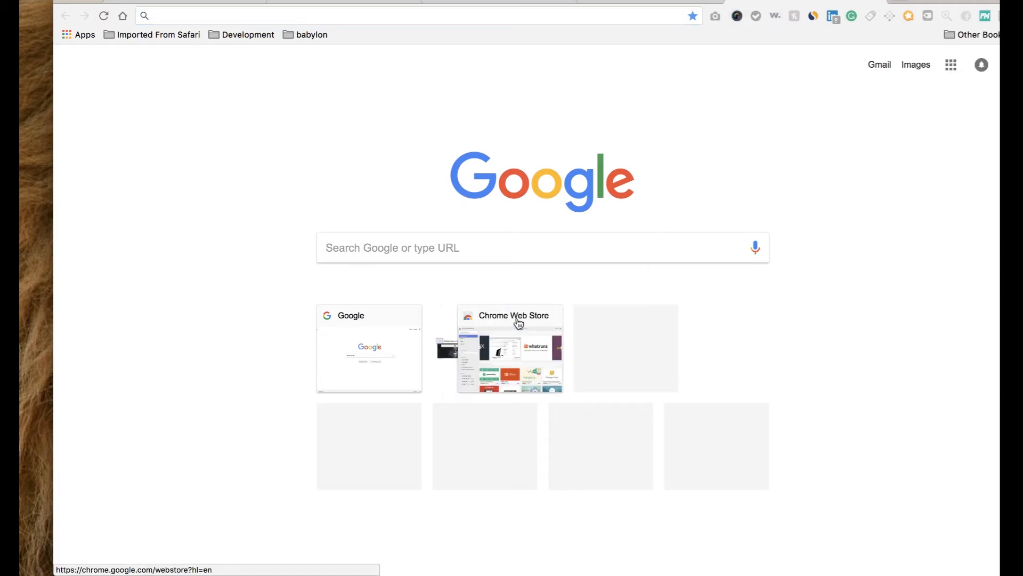
{"action": "left_click", "coordinate": [510, 11]}
{"action": "type", "text": "prw"}
{"action": "key", "text": "BackSpace"}
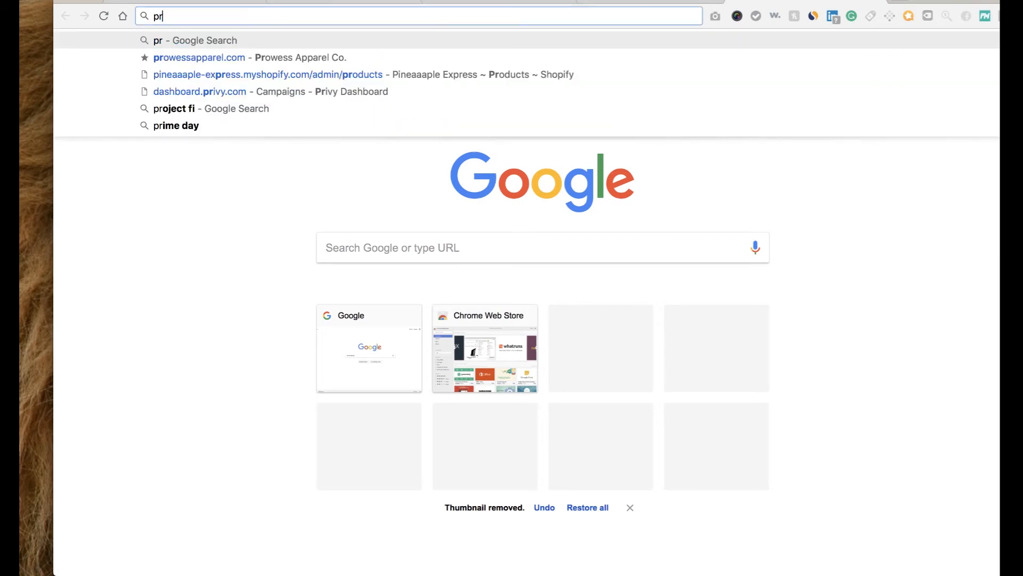
{"action": "key", "text": "Down"}
{"action": "key", "text": "Return"}
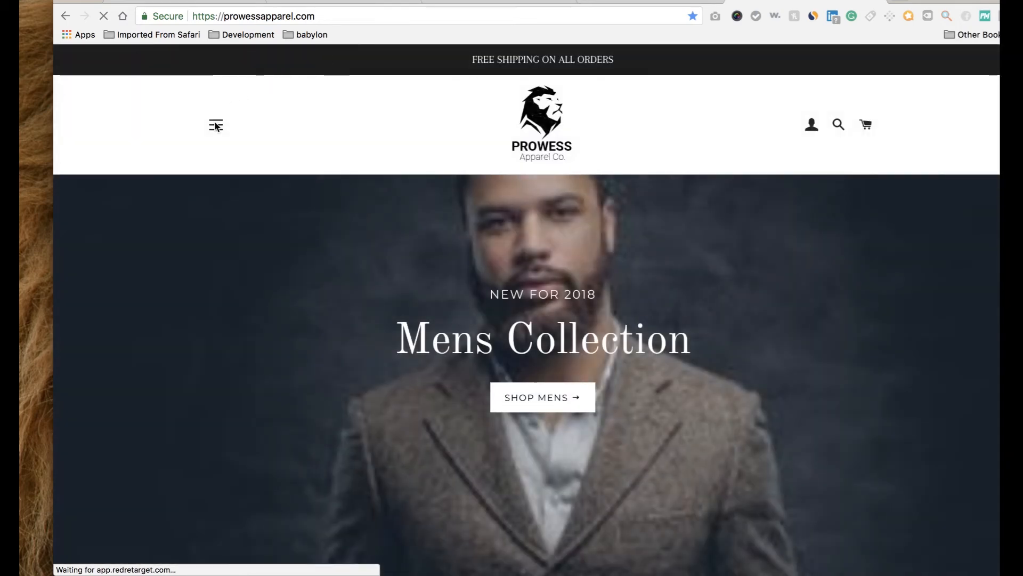
Go to Women > Skirts and open the Women slim pencil skirt open fork product.
{"action": "left_click", "coordinate": [215, 126]}
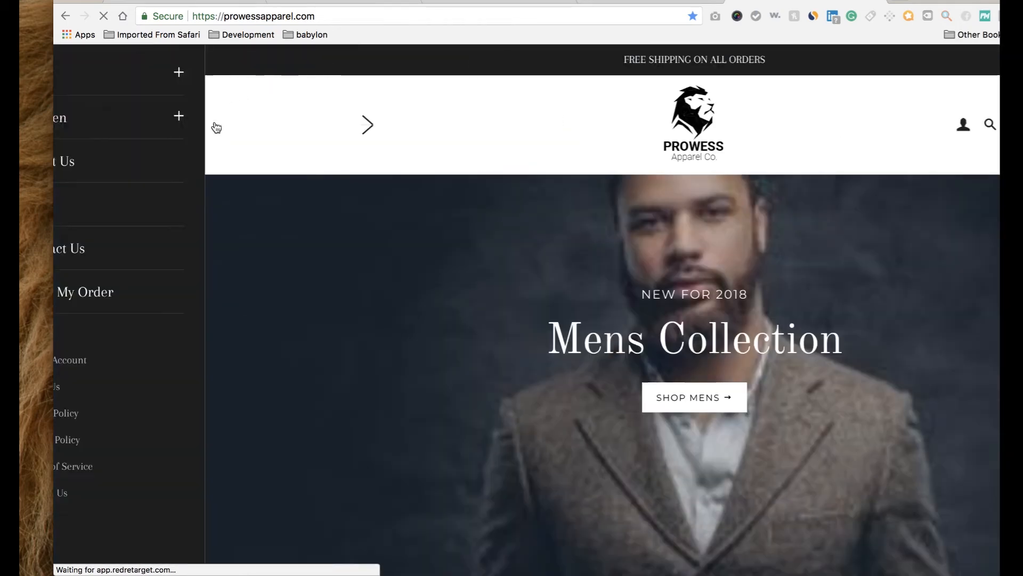
{"action": "left_click", "coordinate": [235, 119]}
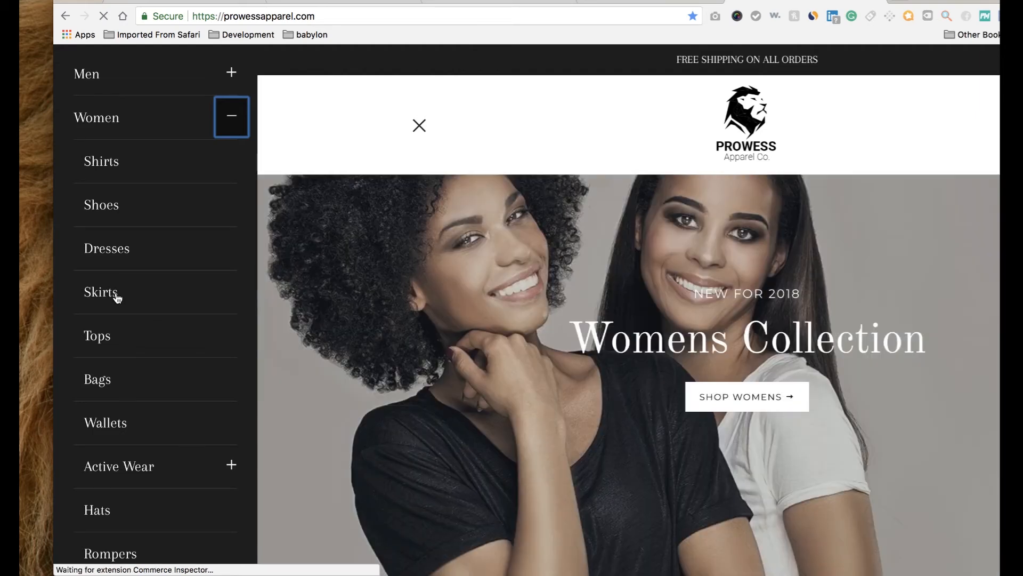
{"action": "left_click", "coordinate": [117, 298]}
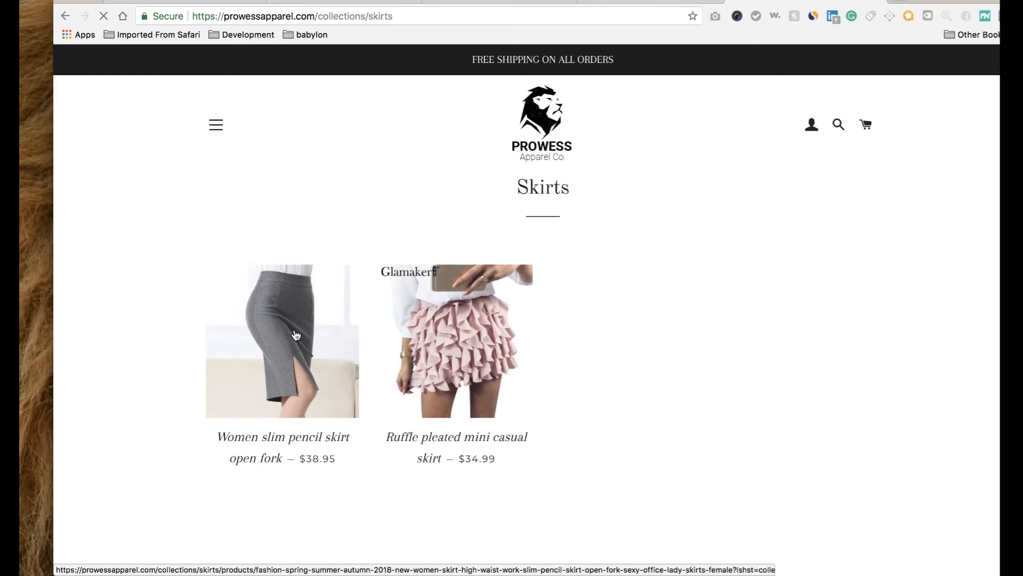
{"action": "left_click", "coordinate": [297, 334]}
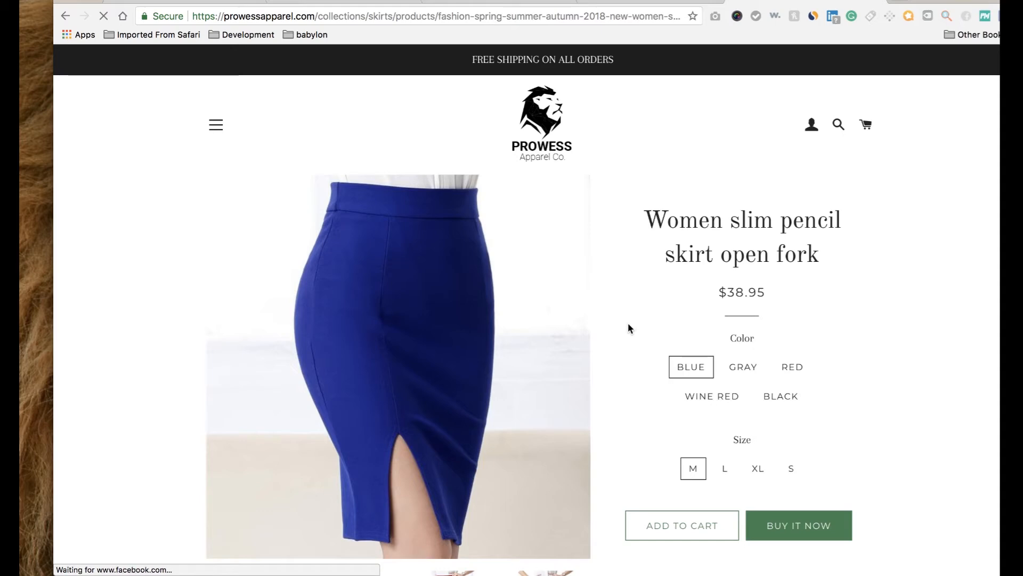
Reload the $38.95 skirt page and scroll through its 1,139 reviews averaging 4.9 stars.
{"action": "scroll", "coordinate": [628, 328], "scroll_direction": "down", "scroll_amount": 20}
{"action": "scroll", "coordinate": [628, 328], "scroll_direction": "up", "scroll_amount": 15}
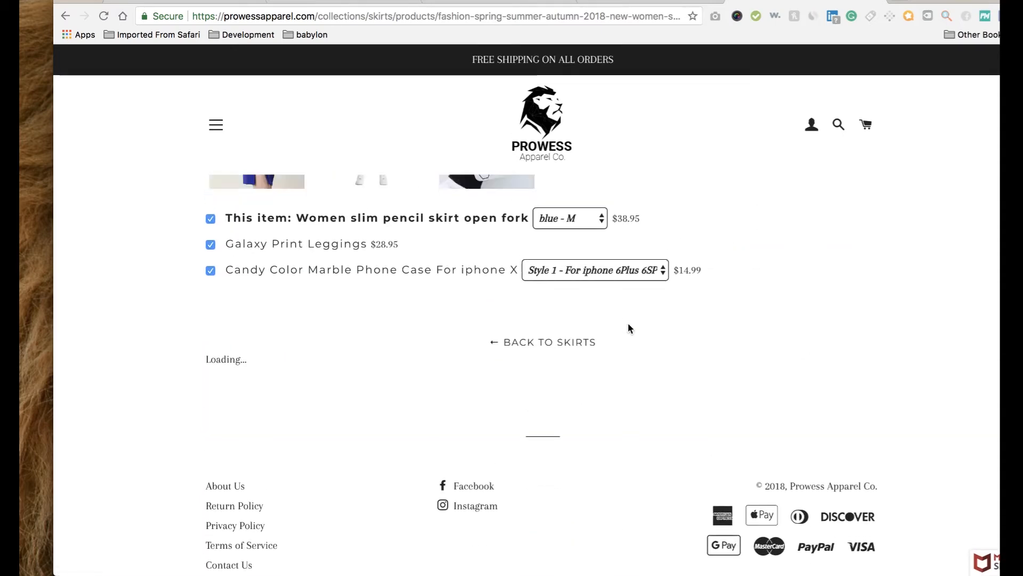
{"action": "scroll", "coordinate": [629, 324], "scroll_direction": "up", "scroll_amount": 3}
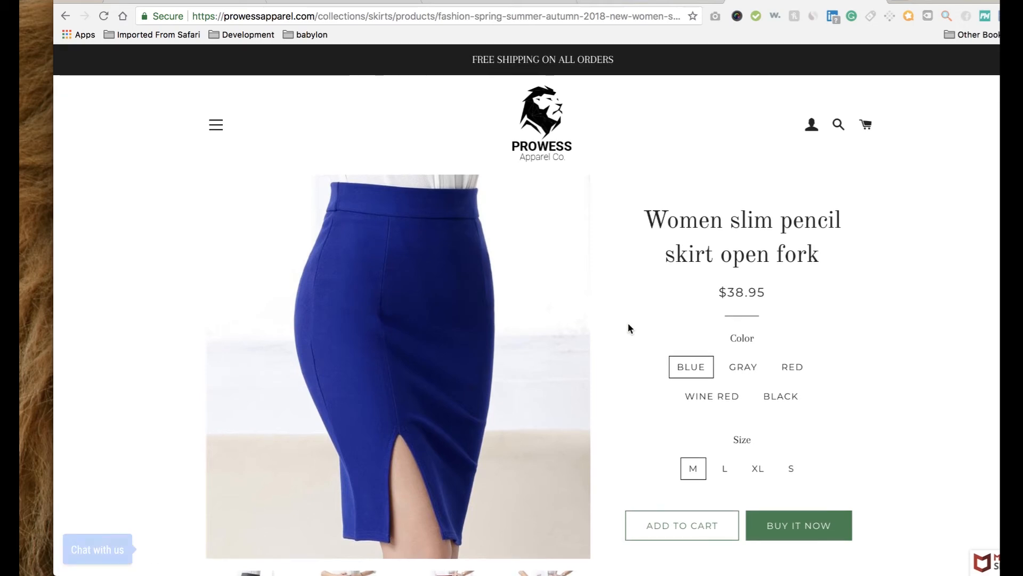
{"action": "scroll", "coordinate": [628, 328], "scroll_direction": "down", "scroll_amount": 15}
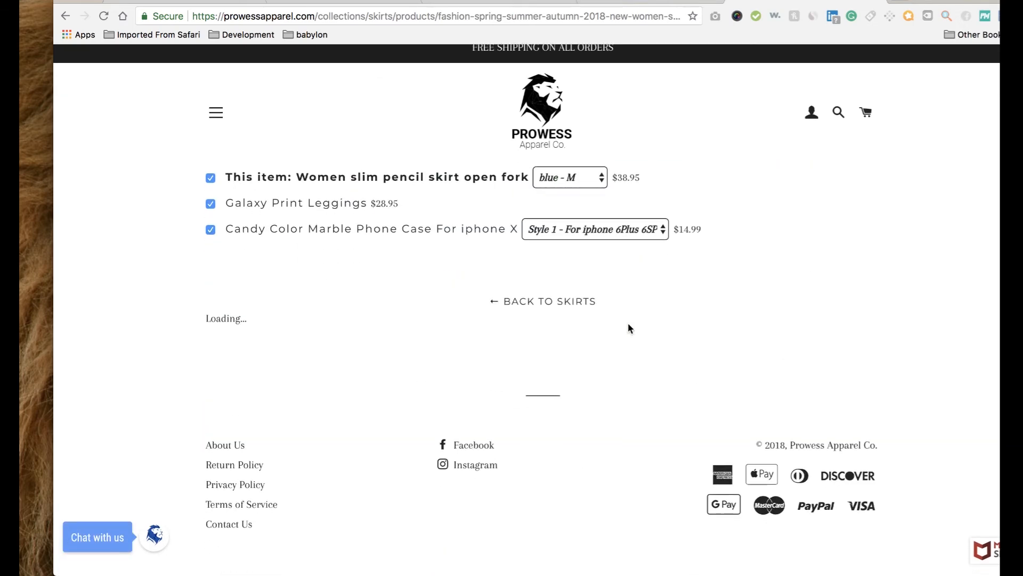
{"action": "left_click", "coordinate": [101, 16]}
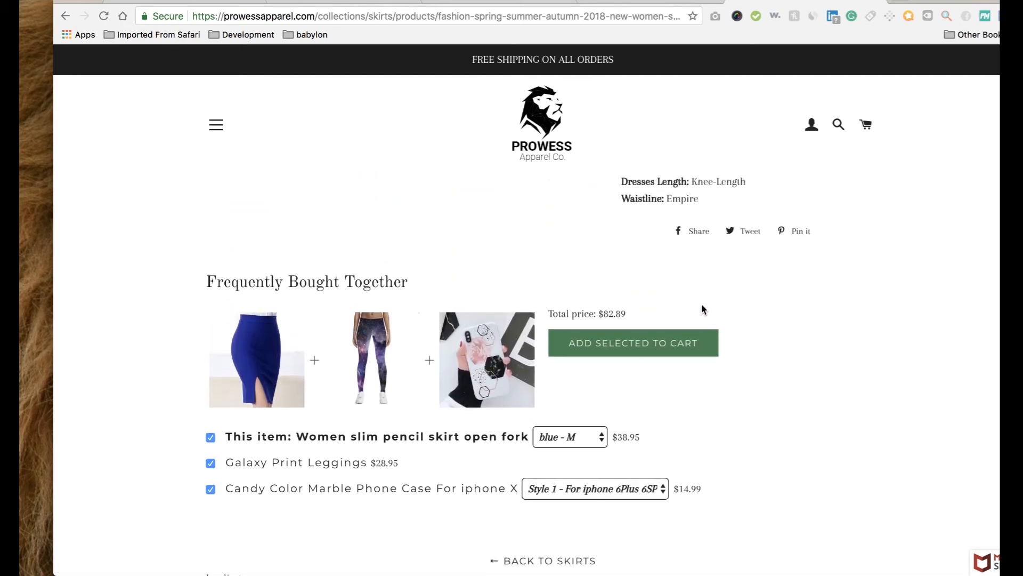
{"action": "scroll", "coordinate": [701, 305], "scroll_direction": "up", "scroll_amount": 15}
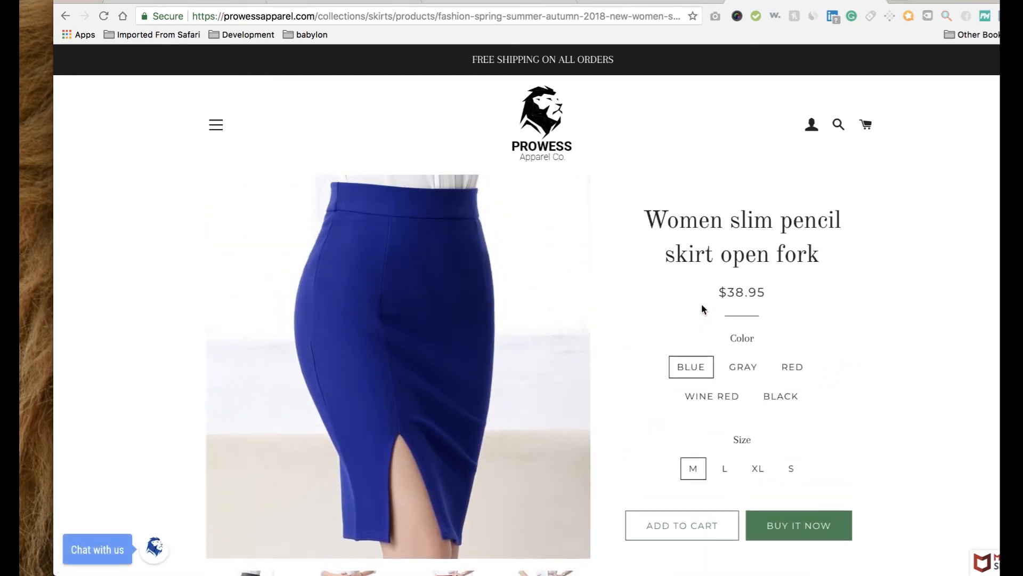
{"action": "scroll", "coordinate": [728, 288], "scroll_direction": "down", "scroll_amount": 2}
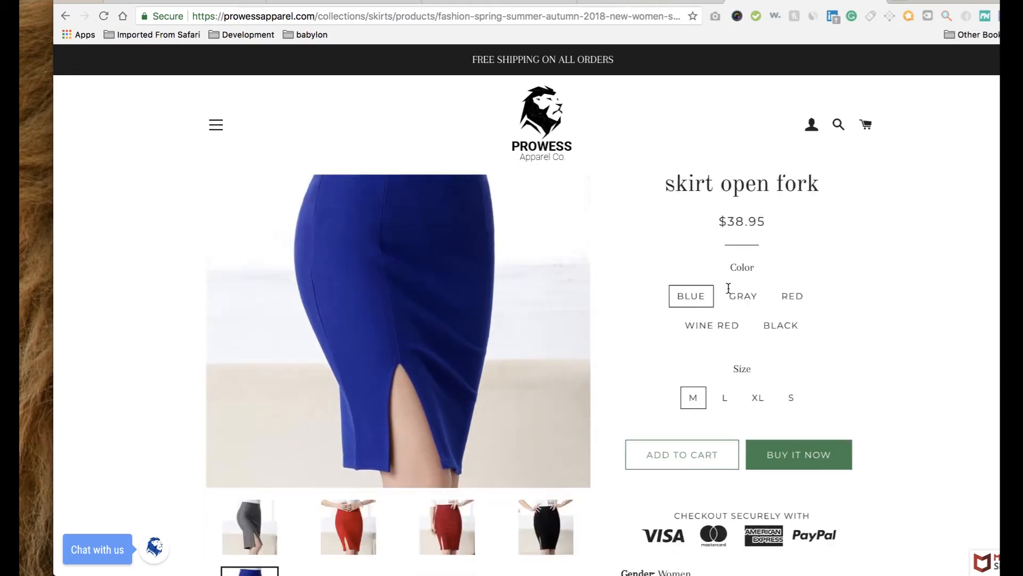
{"action": "scroll", "coordinate": [728, 287], "scroll_direction": "down", "scroll_amount": 15}
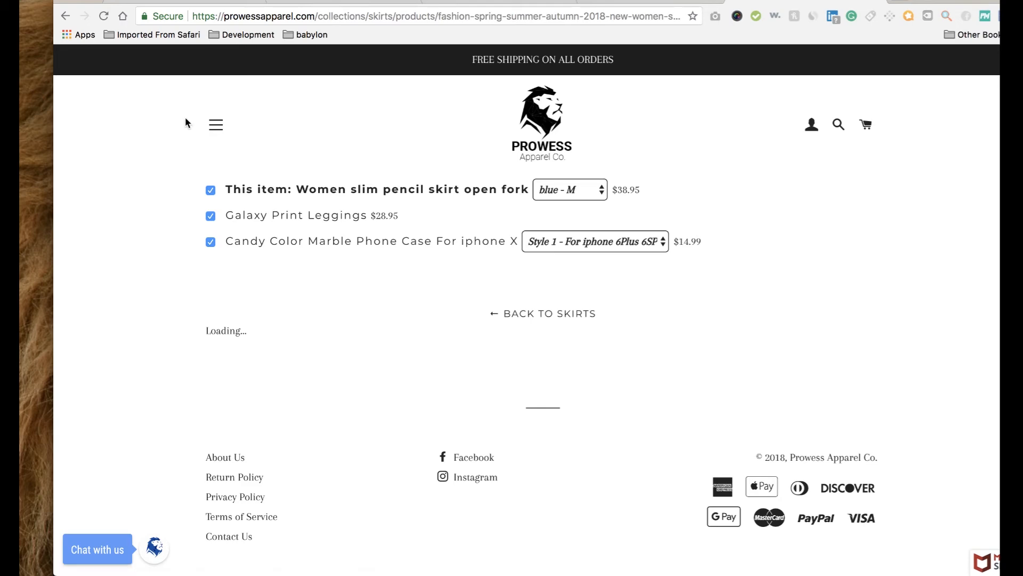
{"action": "scroll", "coordinate": [334, 280], "scroll_direction": "down", "scroll_amount": 7}
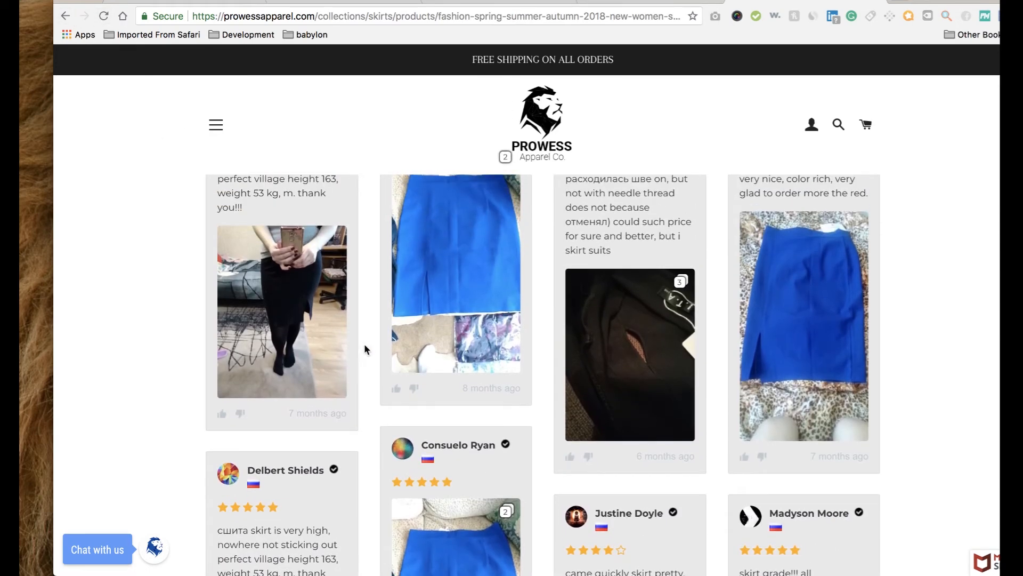
{"action": "scroll", "coordinate": [365, 349], "scroll_direction": "down", "scroll_amount": 3}
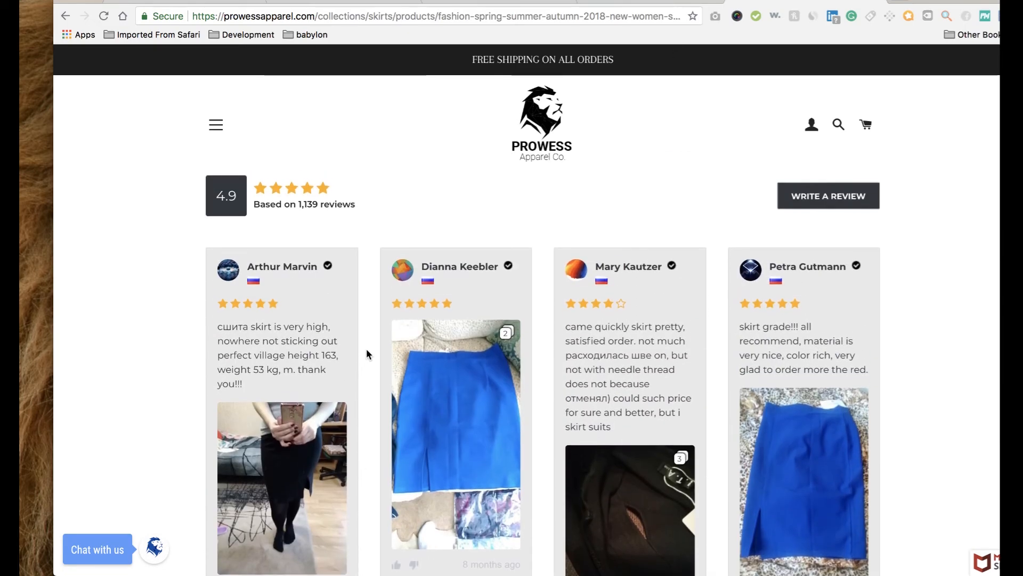
{"action": "scroll", "coordinate": [366, 348], "scroll_direction": "up", "scroll_amount": 20}
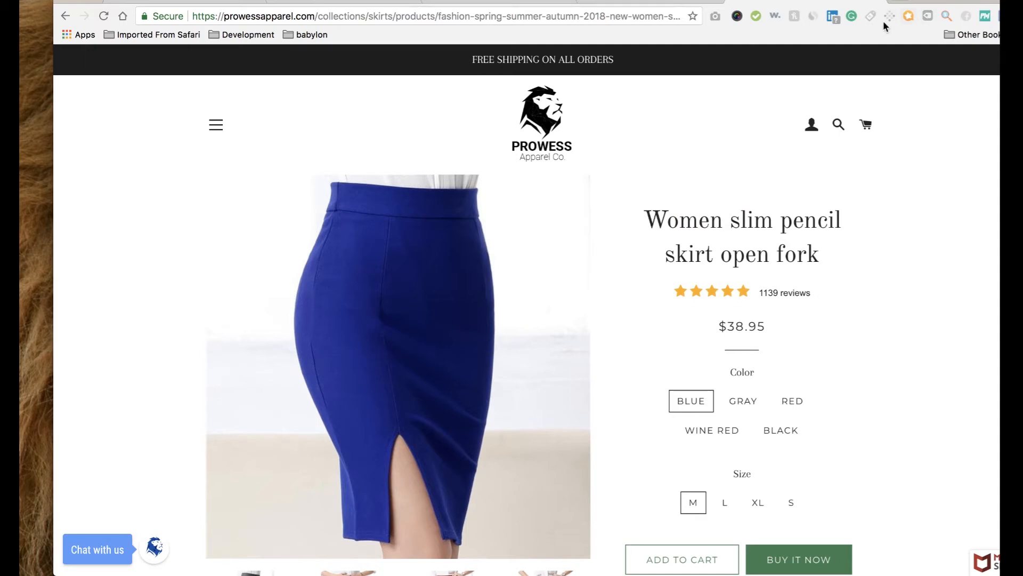
Check Shopify's Online Store Preferences, then bring up the Facebook Business Manager login page.
{"action": "left_click", "coordinate": [877, 2]}
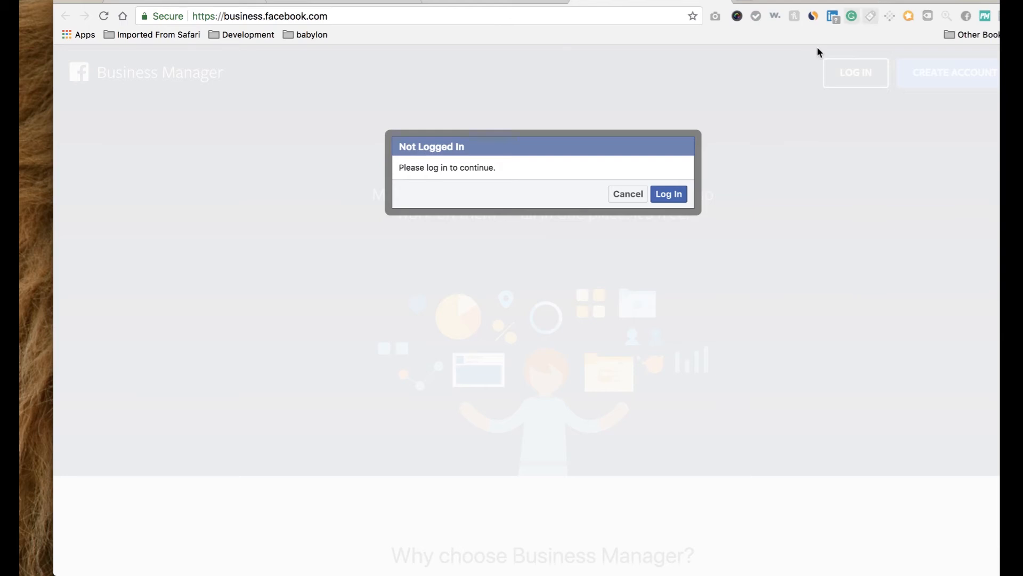
{"action": "left_click", "coordinate": [216, 6]}
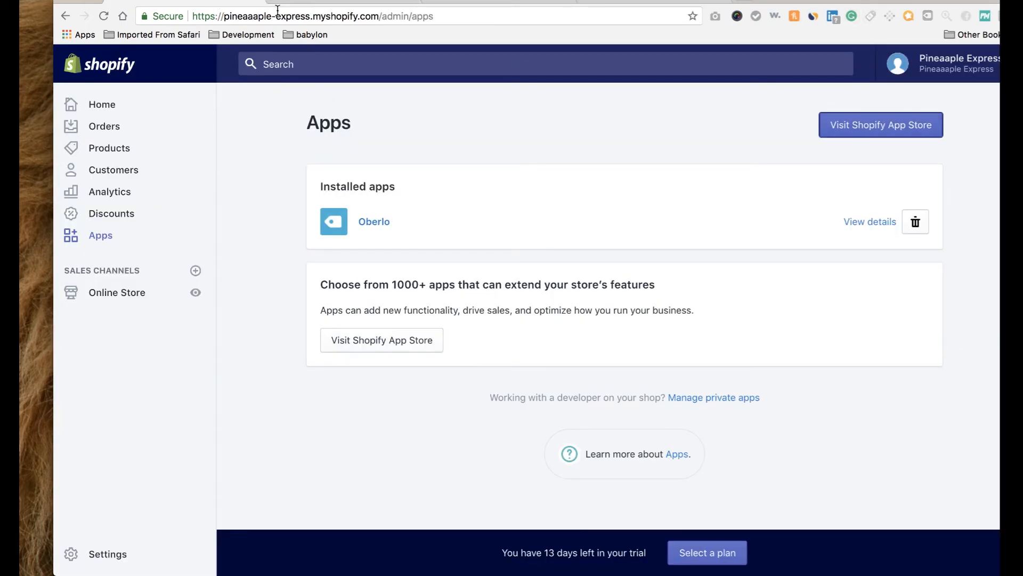
{"action": "left_click", "coordinate": [130, 293]}
{"action": "left_click", "coordinate": [117, 409]}
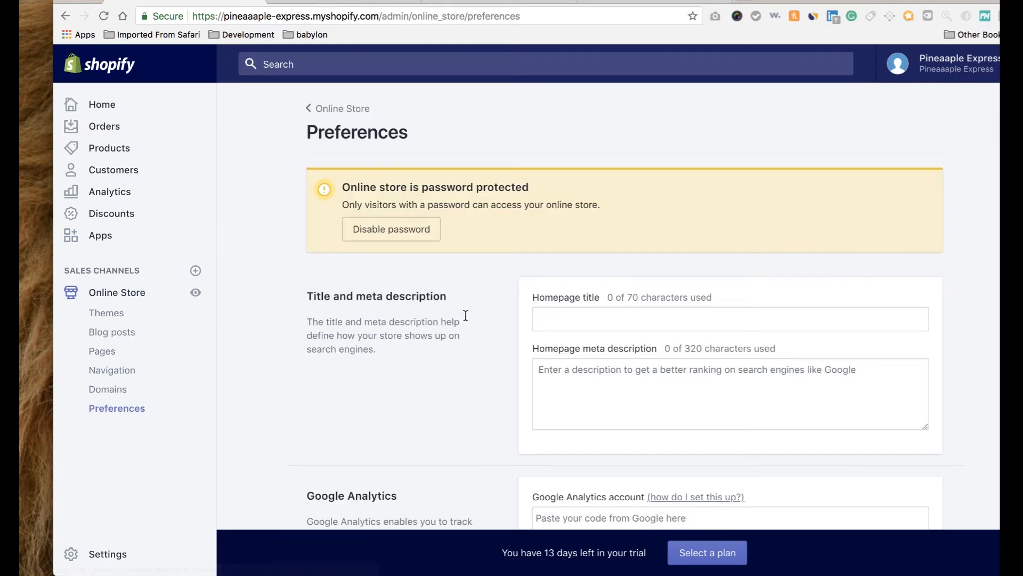
{"action": "scroll", "coordinate": [484, 323], "scroll_direction": "down", "scroll_amount": 5}
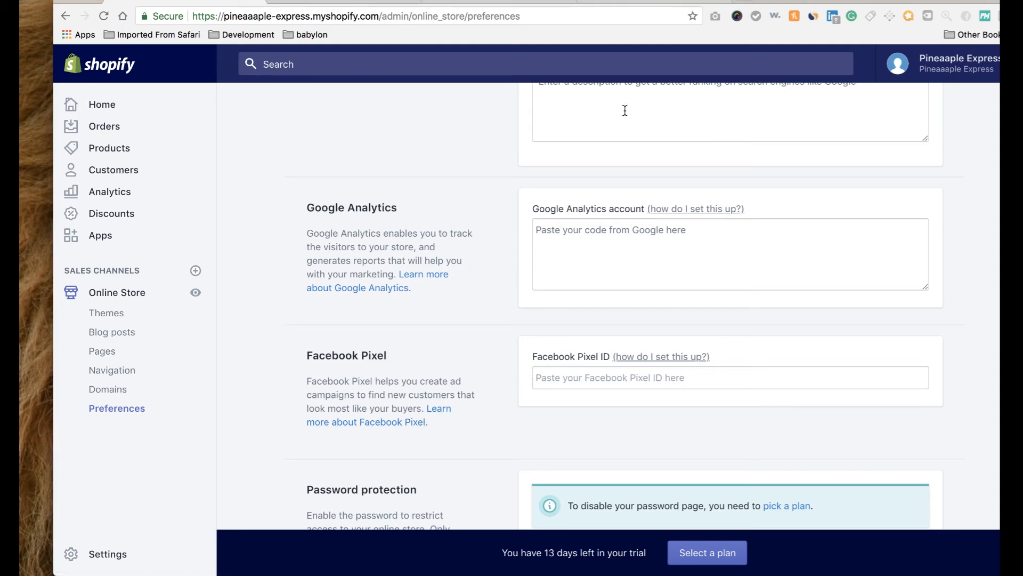
{"action": "left_click", "coordinate": [633, 2]}
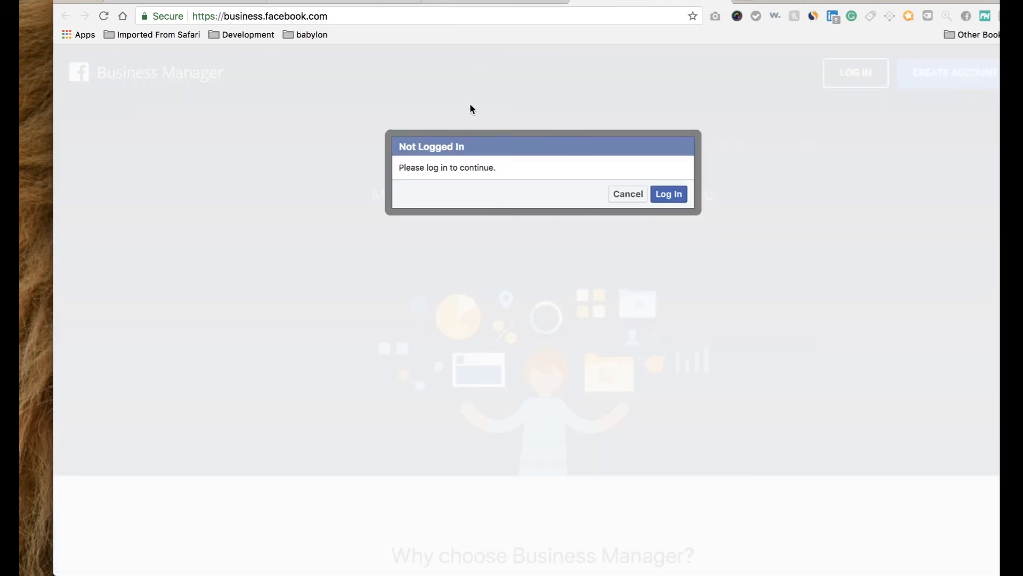
Dismiss the Not Logged In notice, enter the account e-mail under Create Account, and open Facebook's sign-up form.
{"action": "left_click", "coordinate": [622, 195]}
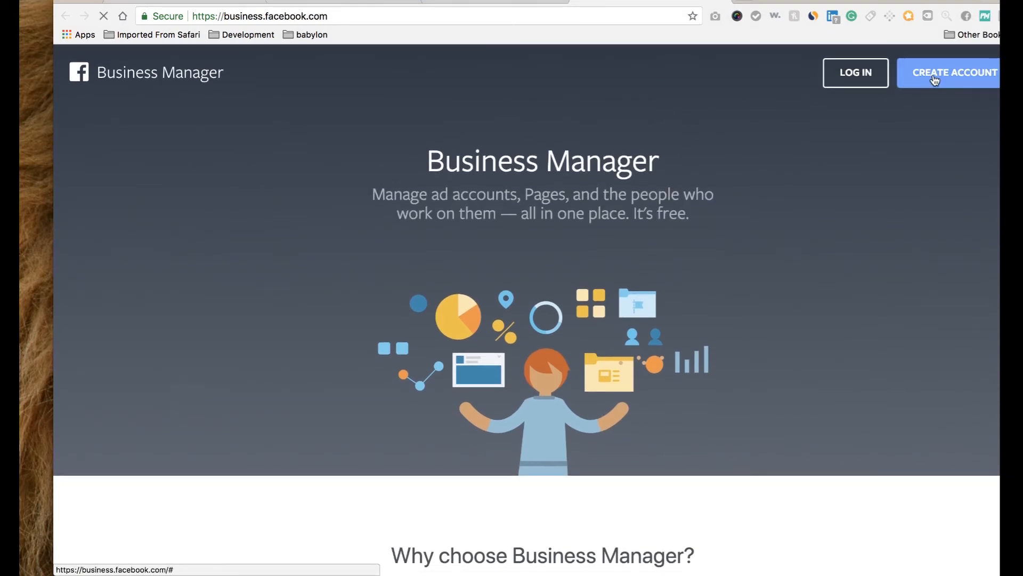
{"action": "left_click", "coordinate": [934, 79]}
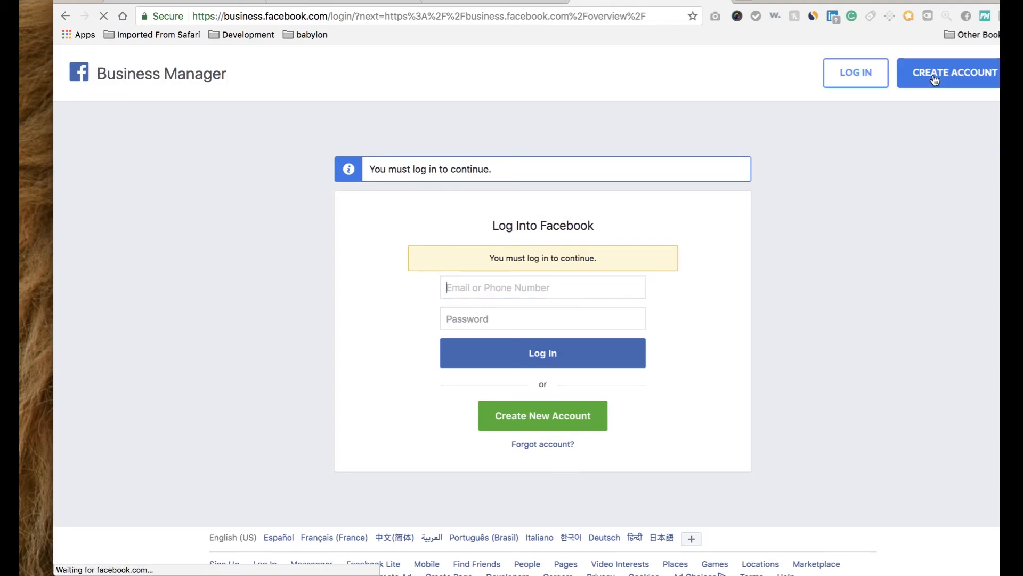
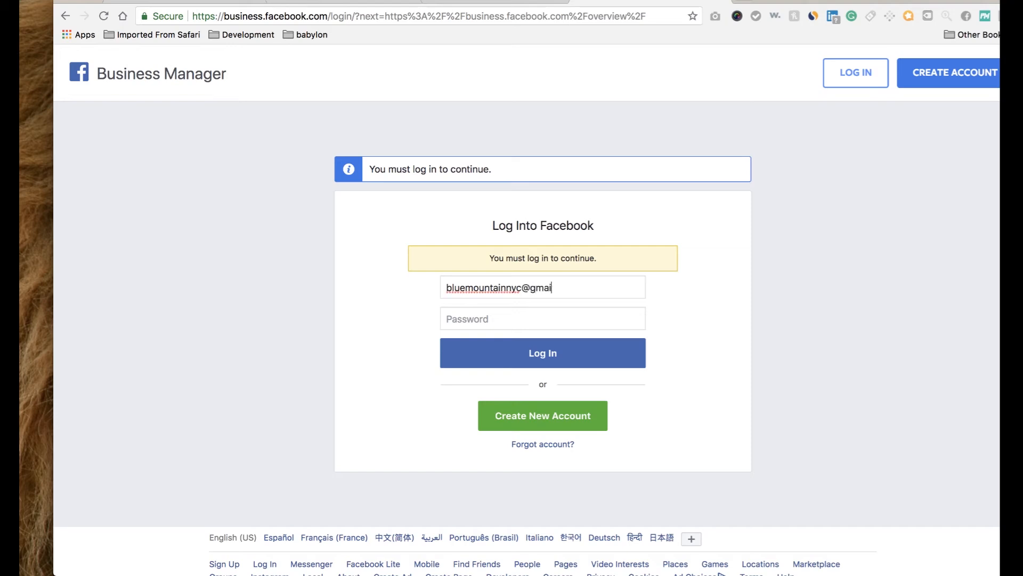
{"action": "key", "text": "Tab"}
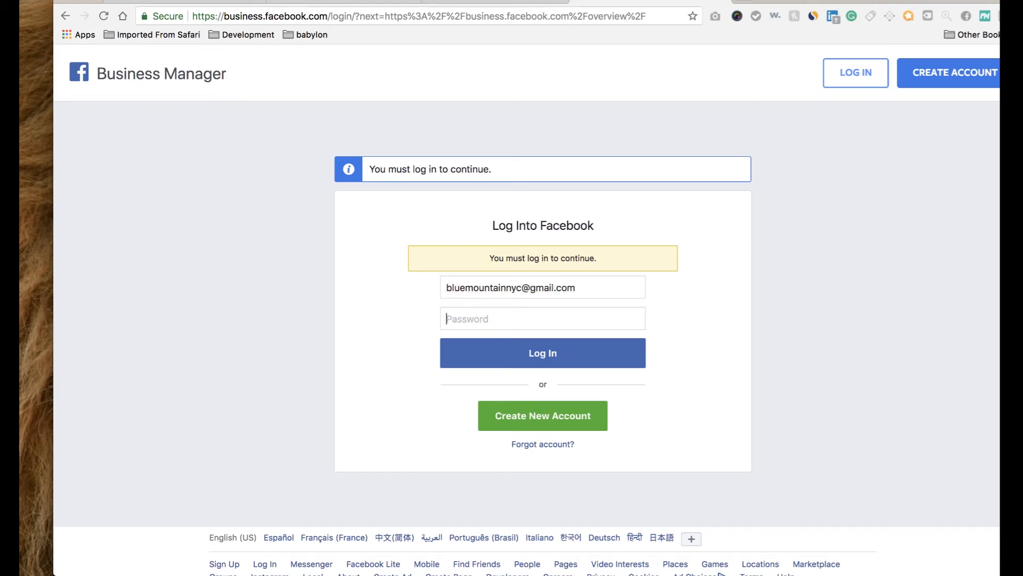
{"action": "left_click", "coordinate": [558, 422]}
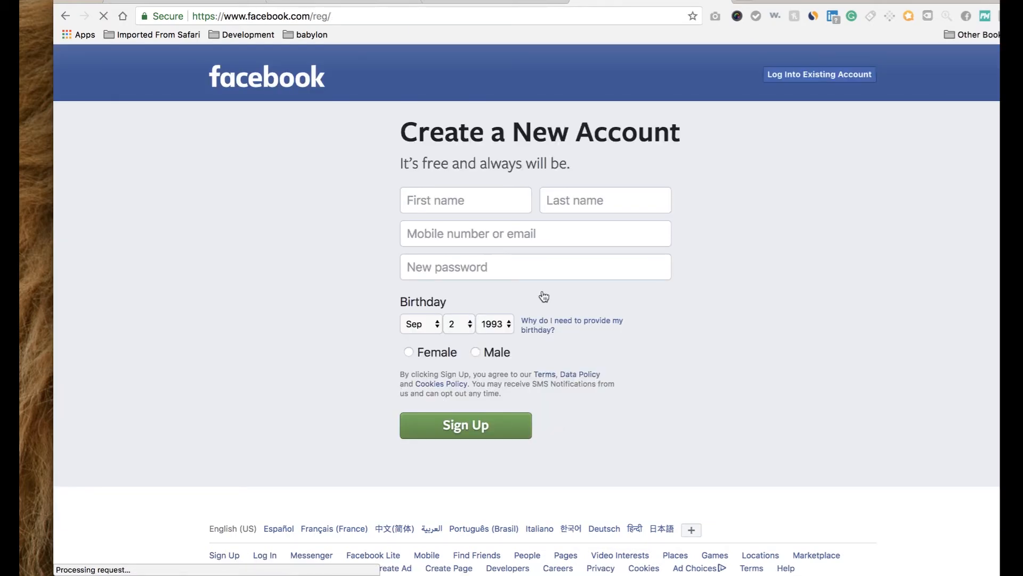
Fill in the sign-up first and last name, replacing the initial first-name entry.
{"action": "left_click", "coordinate": [517, 196]}
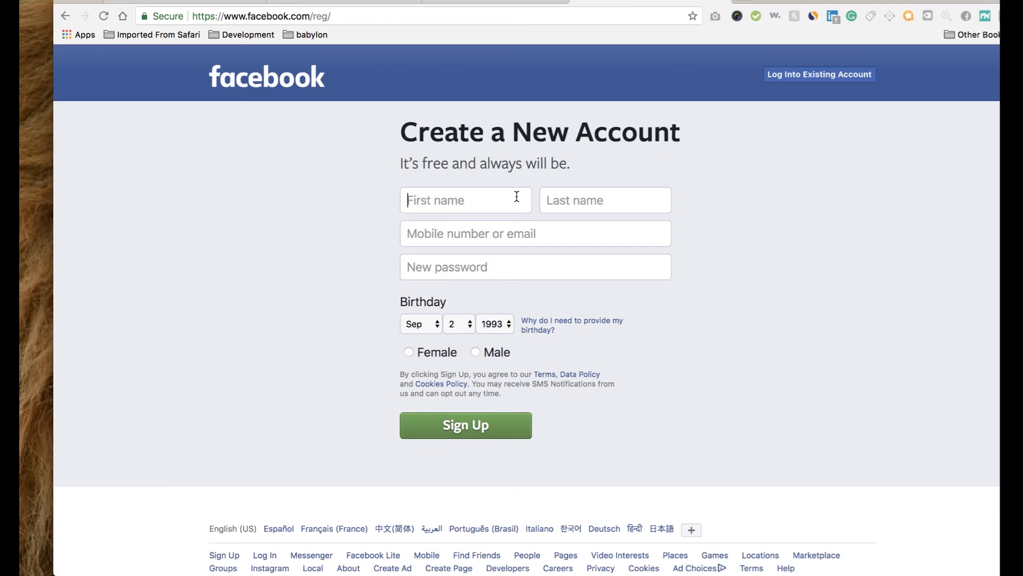
{"action": "double_click", "coordinate": [490, 200]}
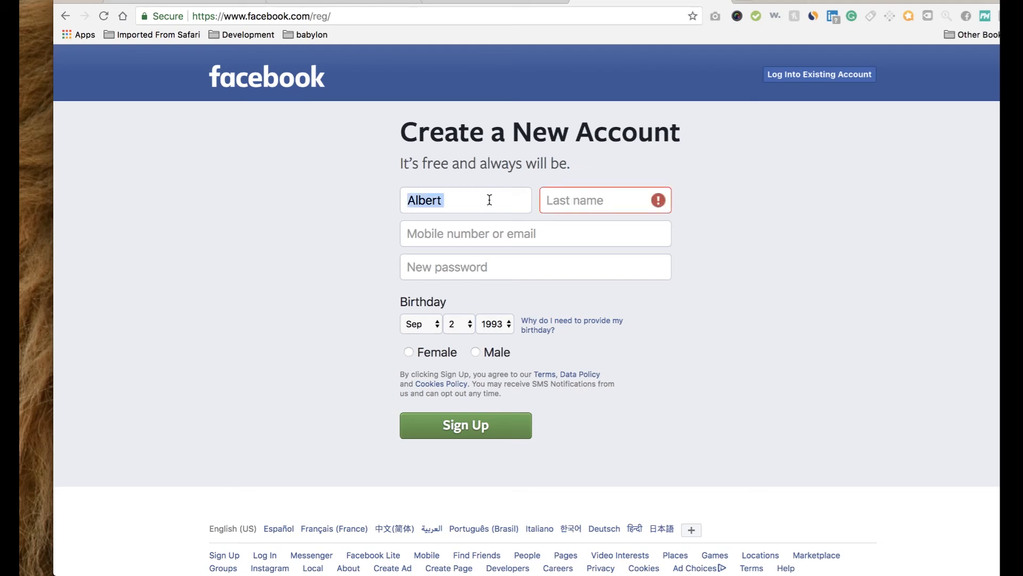
{"action": "key", "text": "BackSpace"}
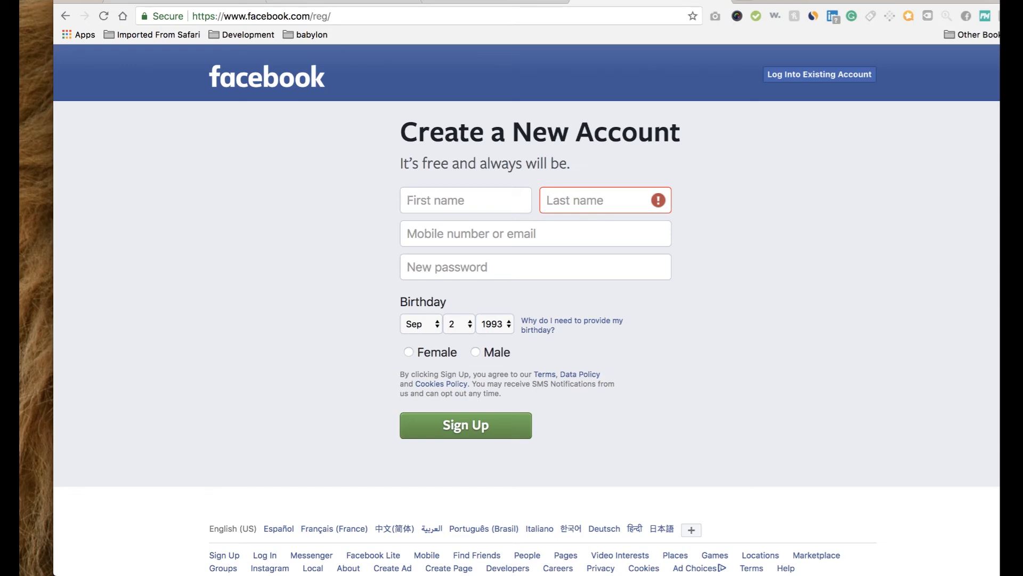
{"action": "type", "text": "Test"}
{"action": "left_click", "coordinate": [594, 199]}
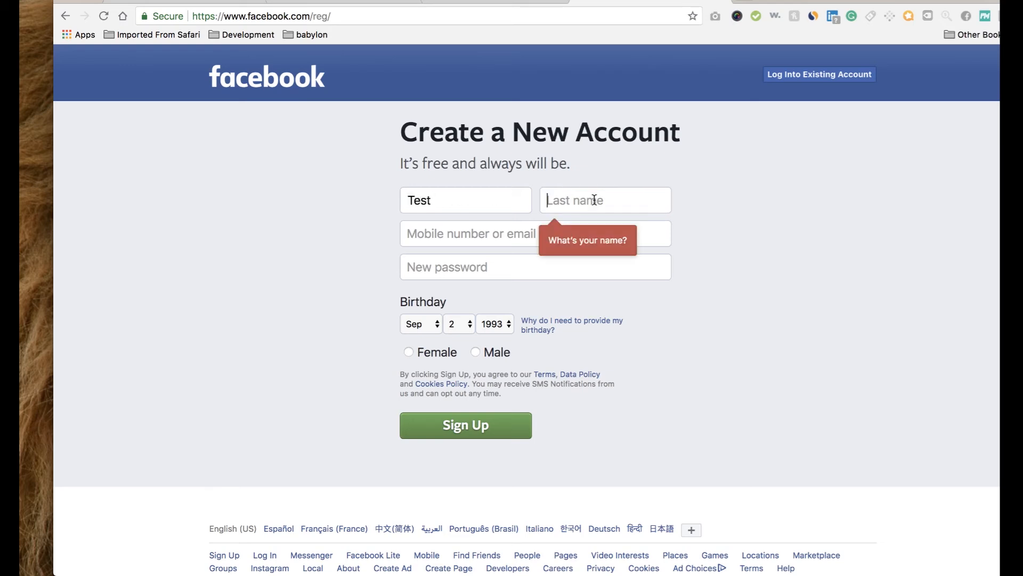
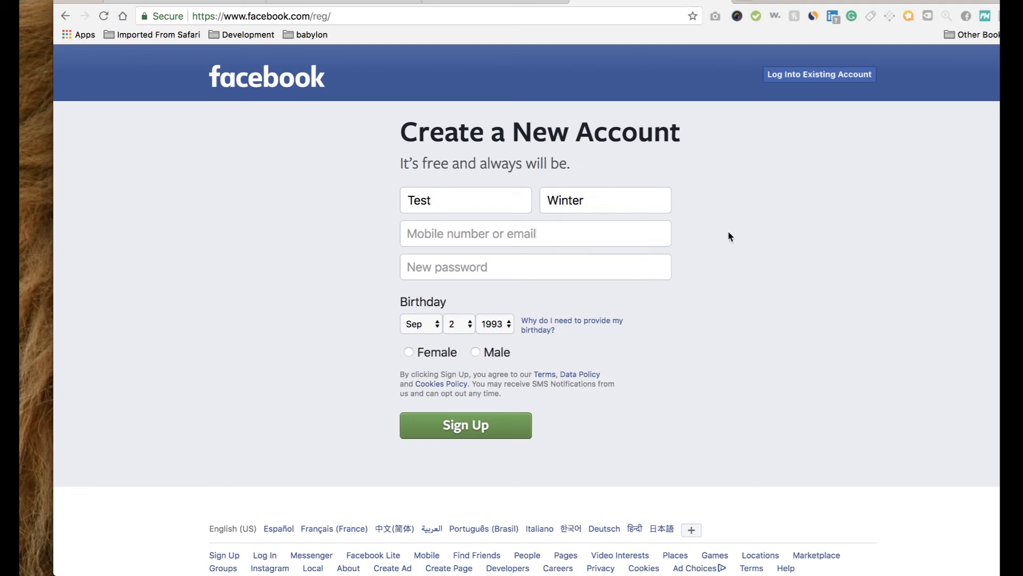
Enter and confirm the sign-up e-mail address and set the account password.
{"action": "left_click", "coordinate": [577, 242]}
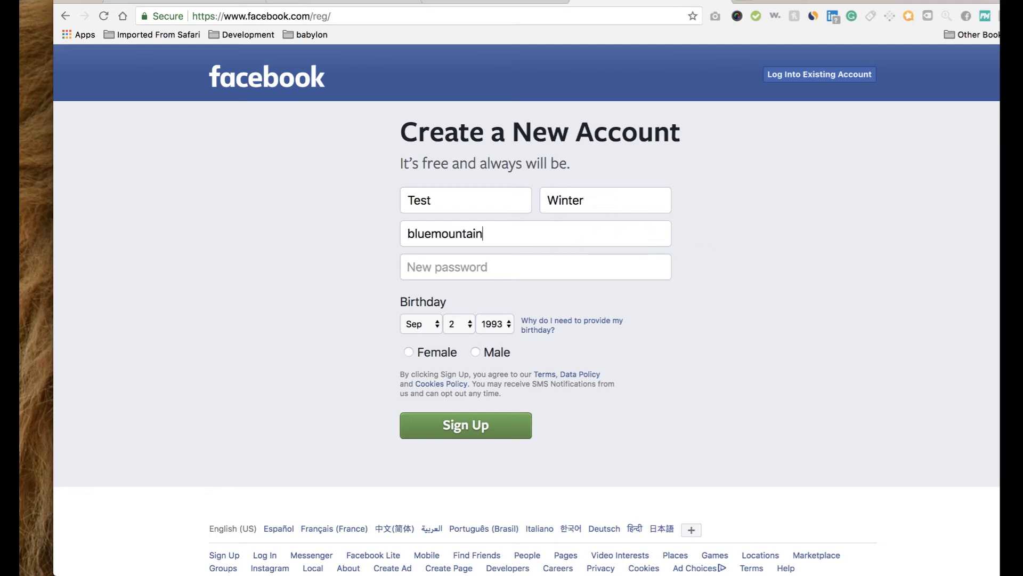
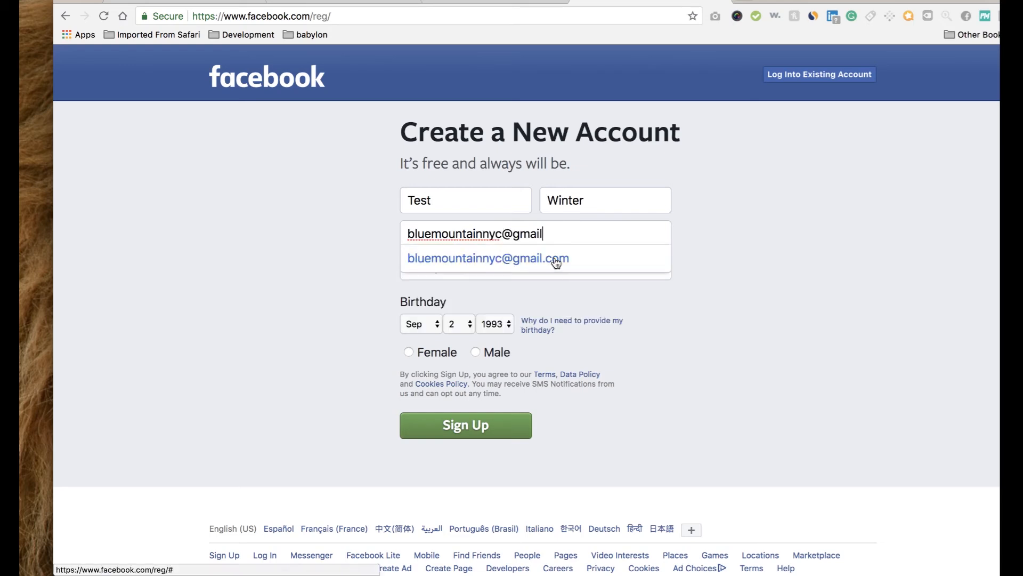
{"action": "left_click", "coordinate": [555, 258]}
{"action": "left_click", "coordinate": [521, 269]}
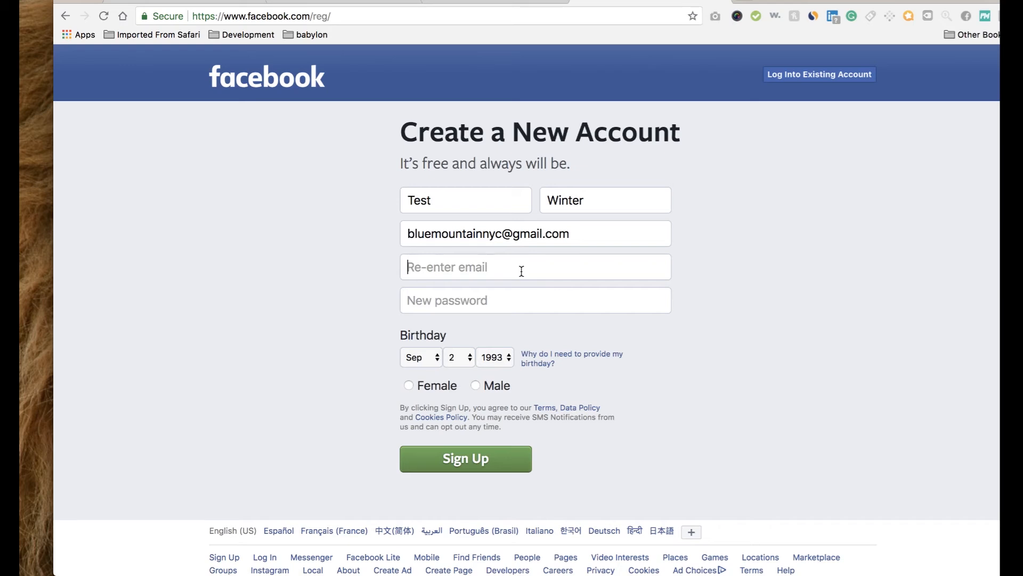
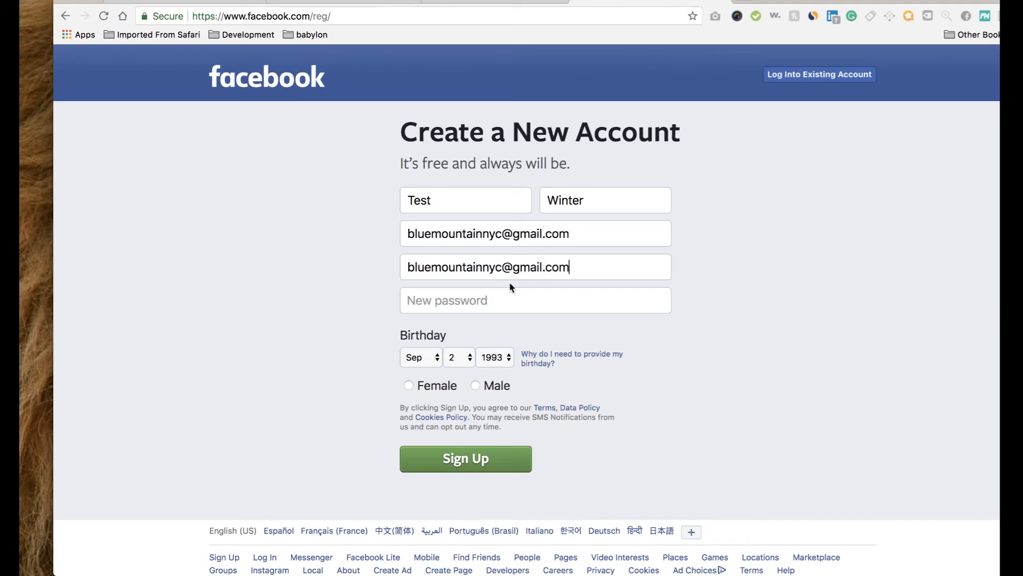
{"action": "left_click", "coordinate": [465, 299]}
{"action": "type", "text": "••••••••••"}
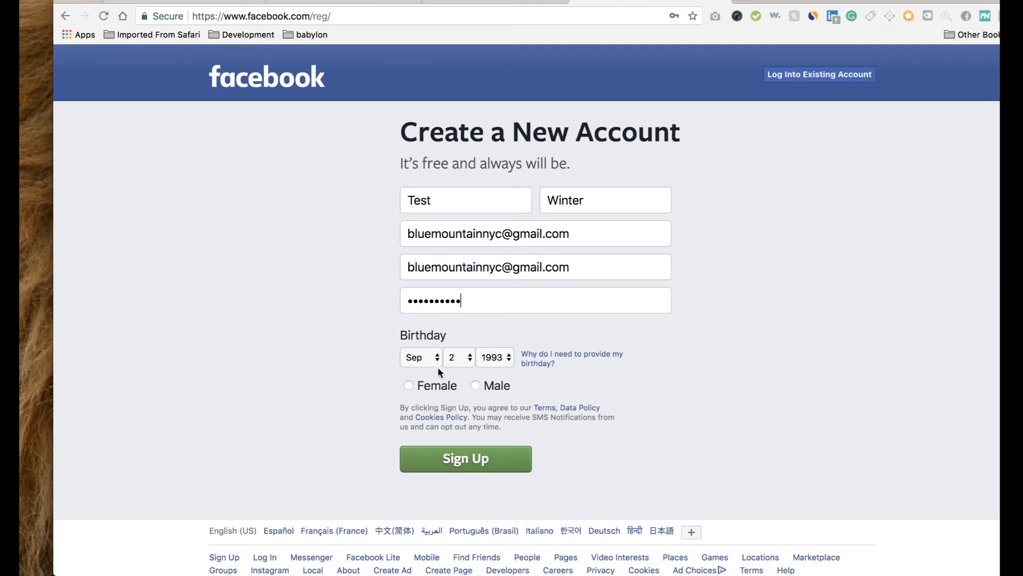
Choose Male, submit, confirm the birthday, correct the first name, and submit again.
{"action": "left_click", "coordinate": [475, 386]}
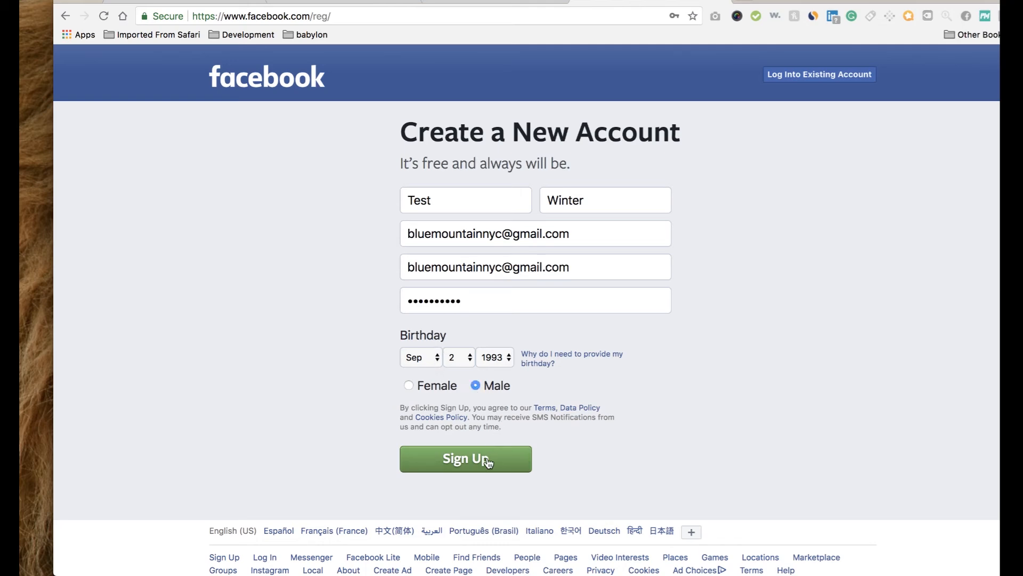
{"action": "left_click", "coordinate": [487, 459]}
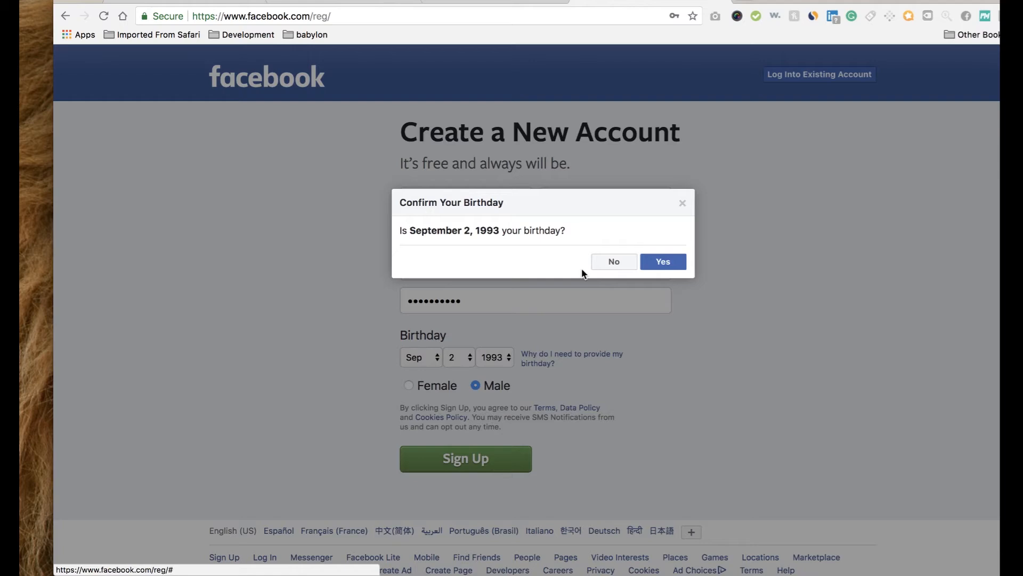
{"action": "left_click", "coordinate": [659, 262]}
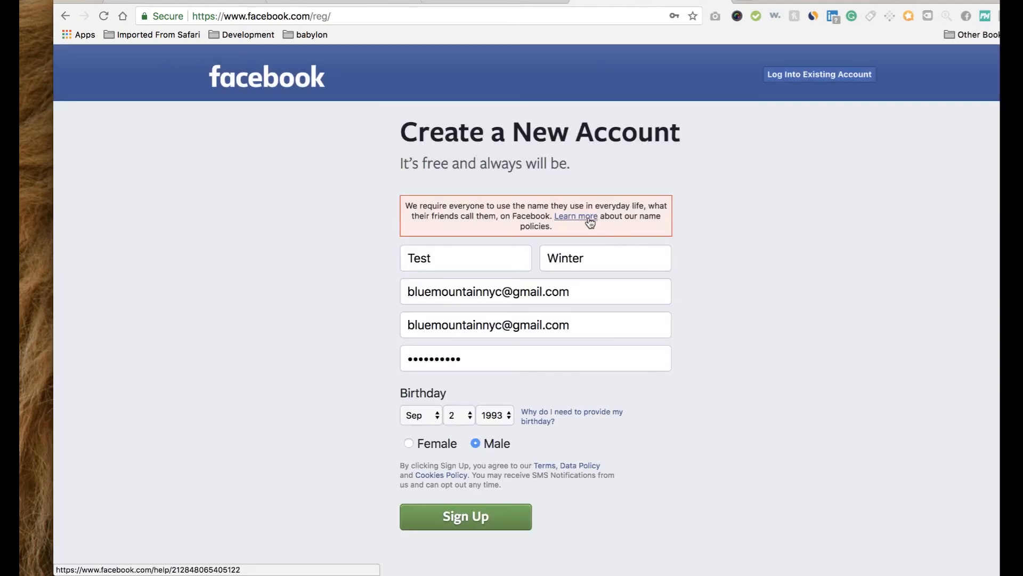
{"action": "double_click", "coordinate": [475, 255]}
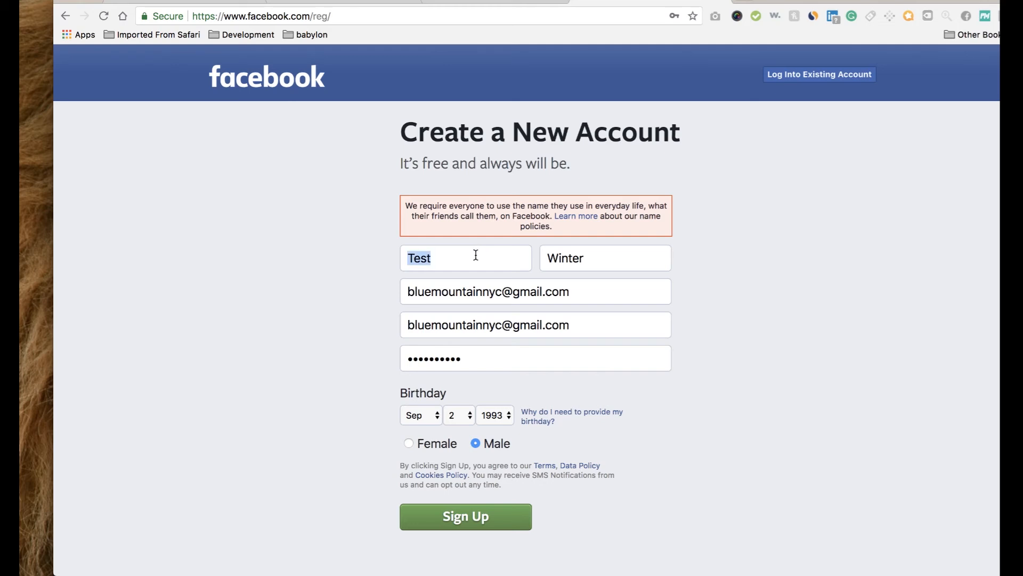
{"action": "left_click", "coordinate": [471, 515]}
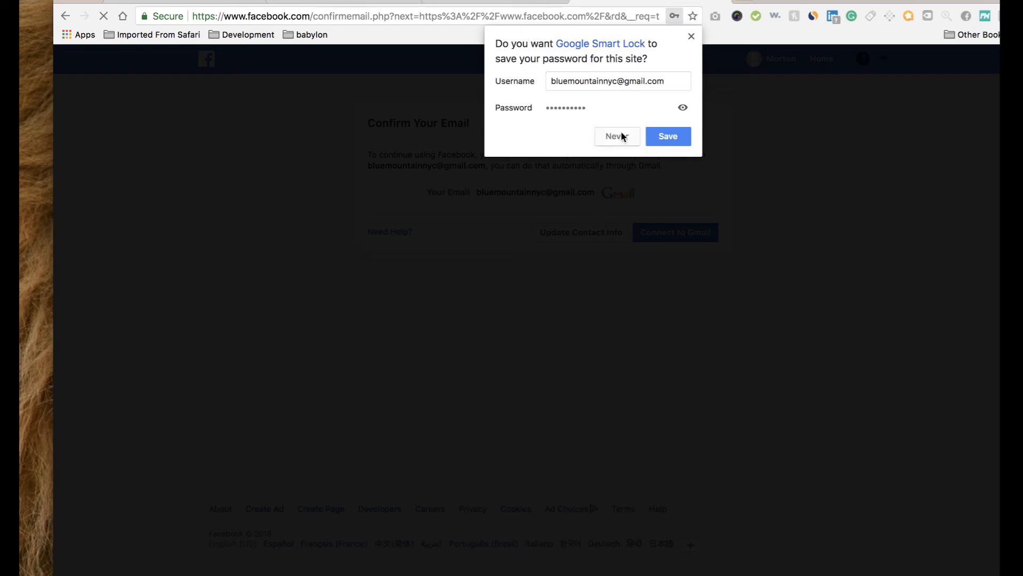
Skip saving the Facebook password and confirm the email by choosing the linked Gmail account.
{"action": "left_click", "coordinate": [622, 137]}
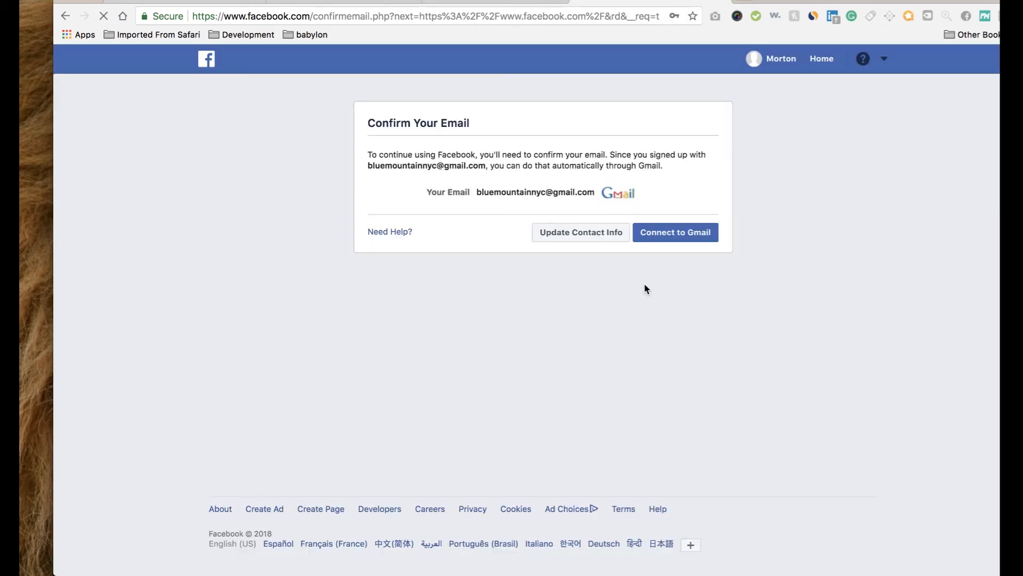
{"action": "left_click", "coordinate": [663, 234]}
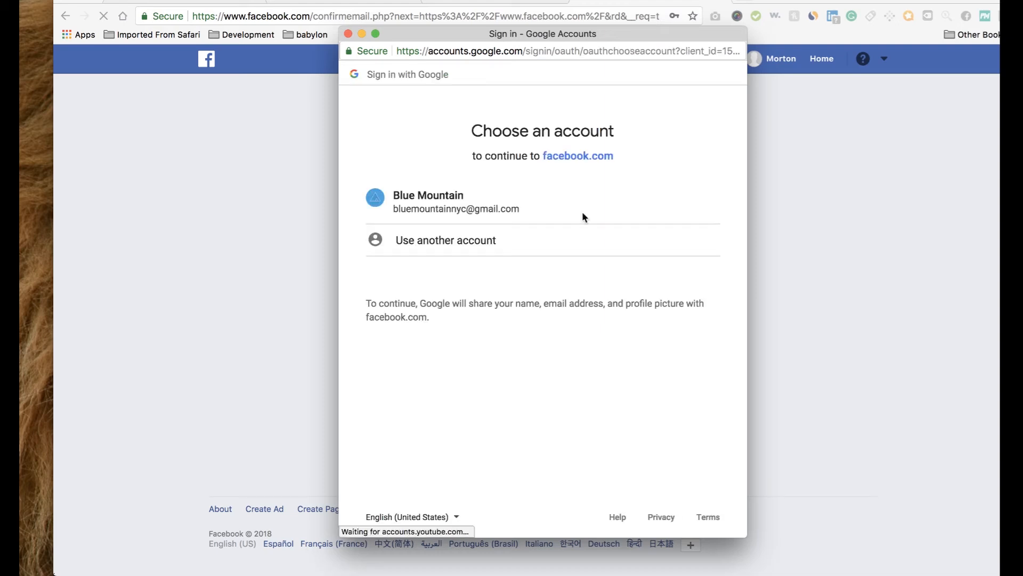
{"action": "left_click", "coordinate": [582, 214]}
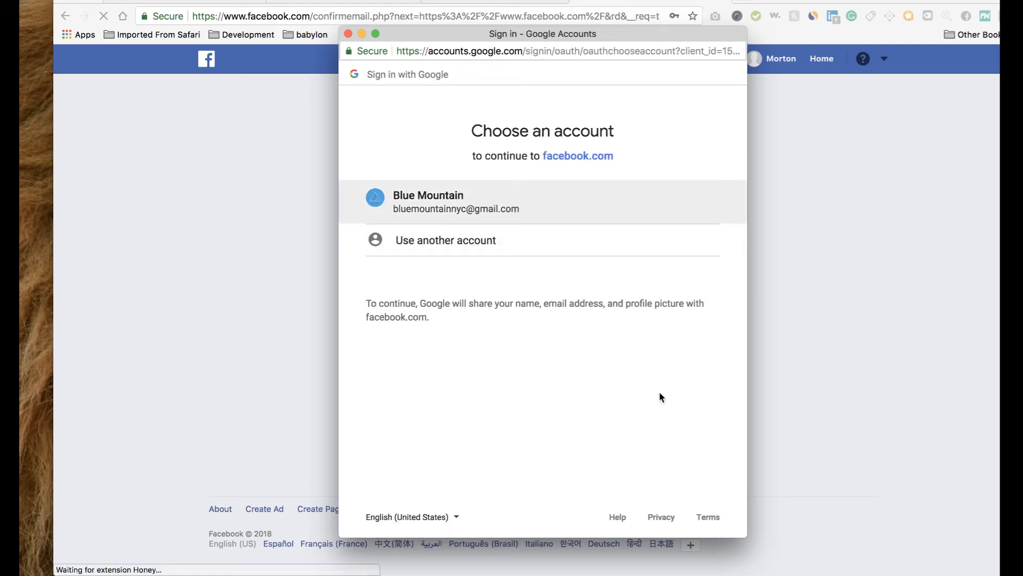
{"action": "left_click", "coordinate": [435, 197]}
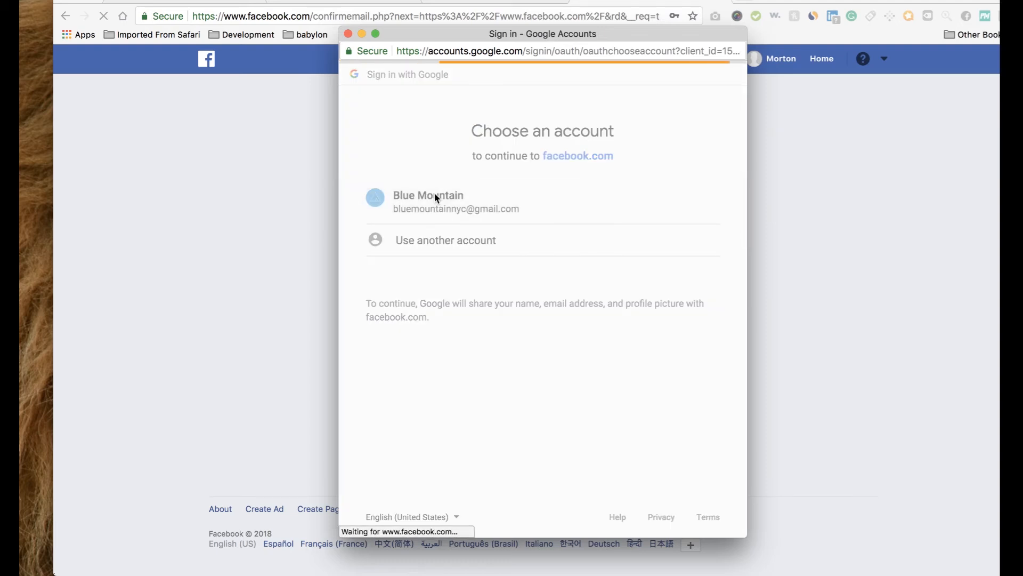
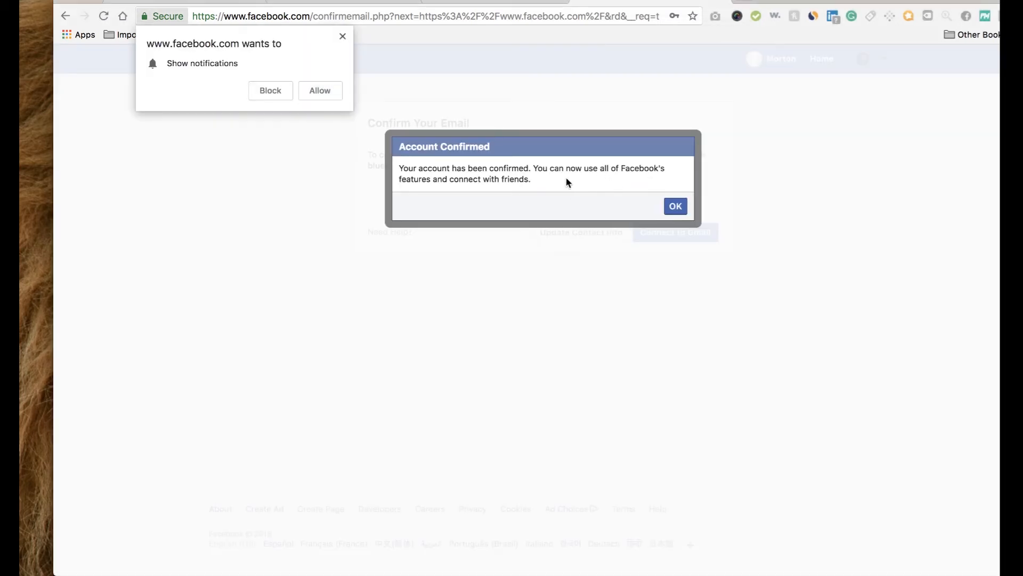
Acknowledge the account confirmation, block Facebook desktop notifications, and skip the Find your friends step.
{"action": "left_click", "coordinate": [675, 207]}
{"action": "left_click", "coordinate": [273, 90]}
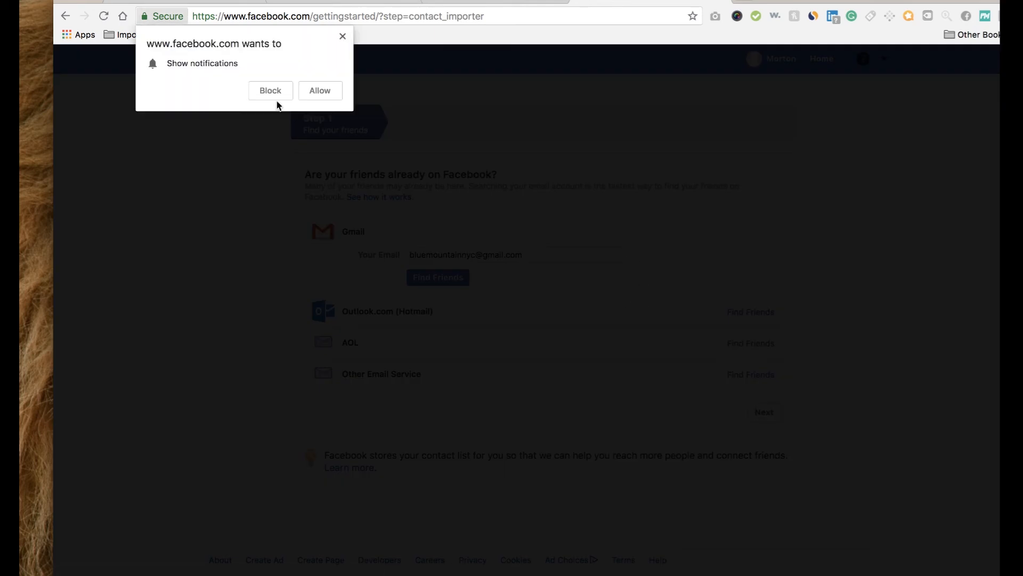
{"action": "left_click", "coordinate": [268, 92]}
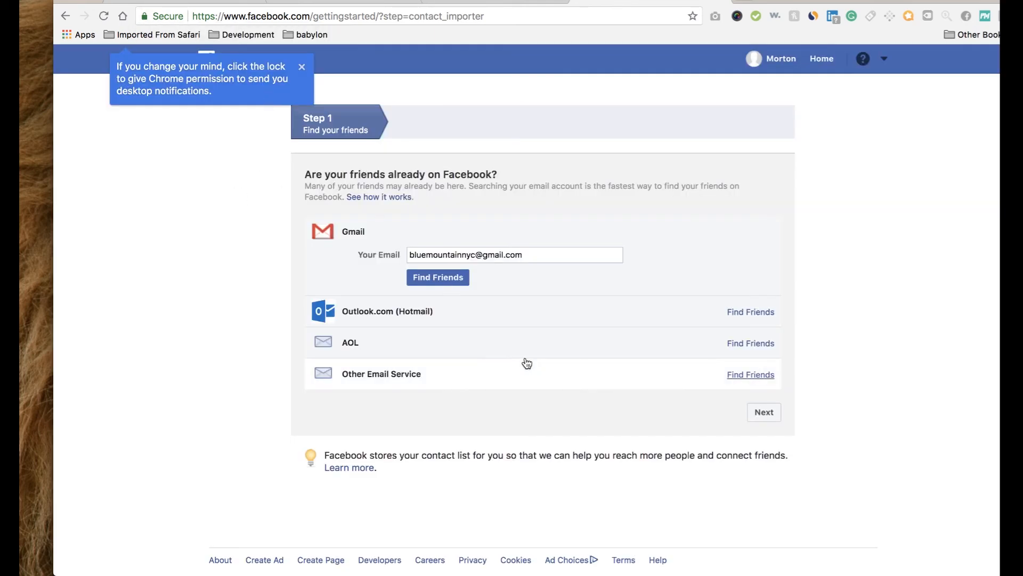
{"action": "left_click", "coordinate": [773, 414]}
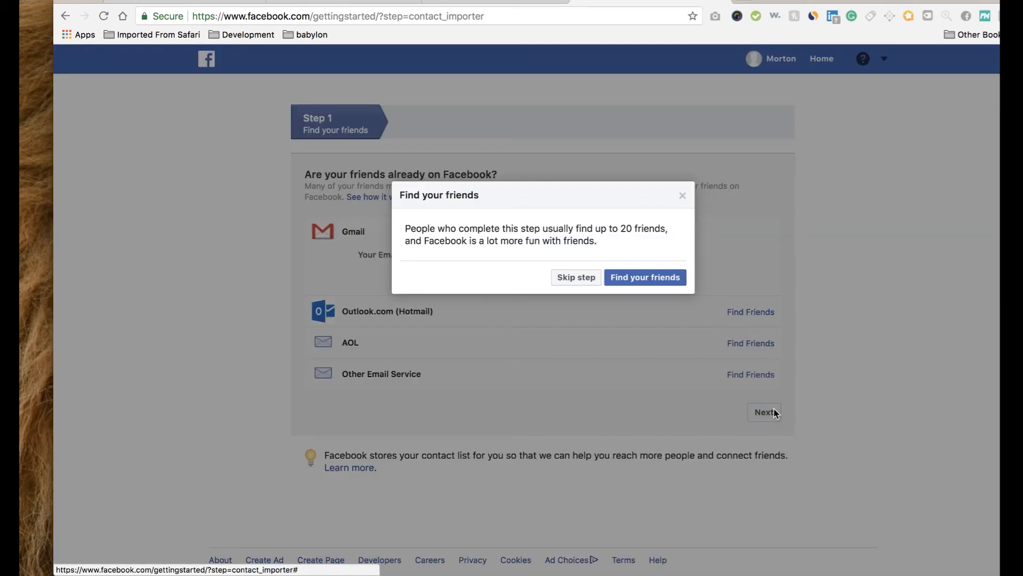
{"action": "left_click", "coordinate": [595, 278]}
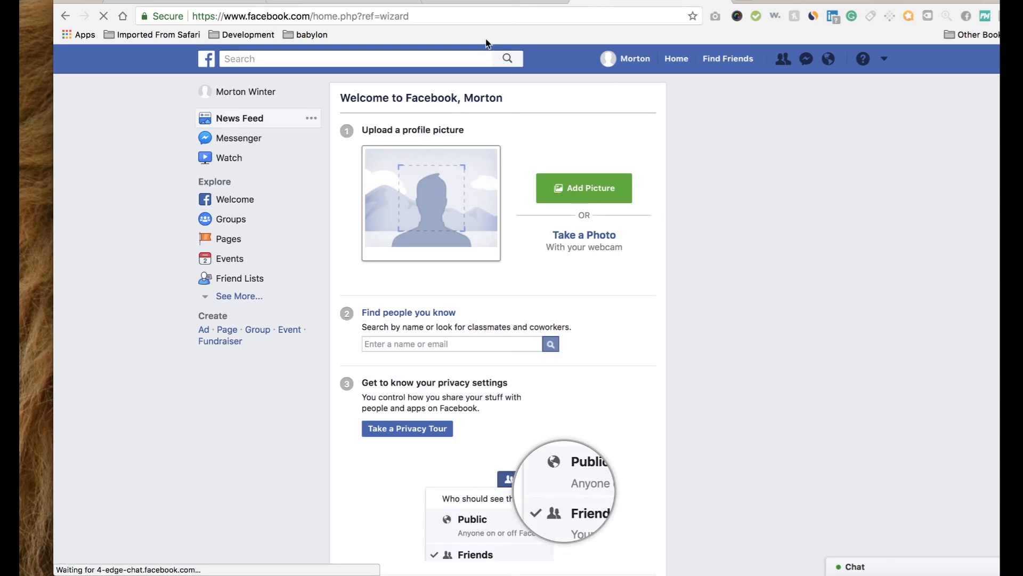
Go to business.facebook.com in the browser.
{"action": "left_click", "coordinate": [888, 62]}
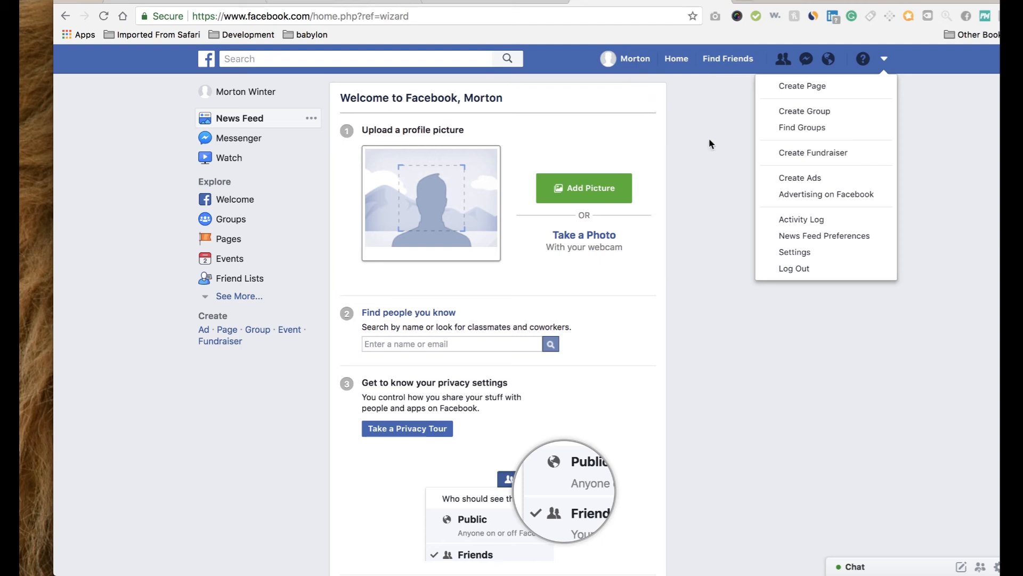
{"action": "left_click", "coordinate": [610, 11]}
{"action": "type", "text": "bu"}
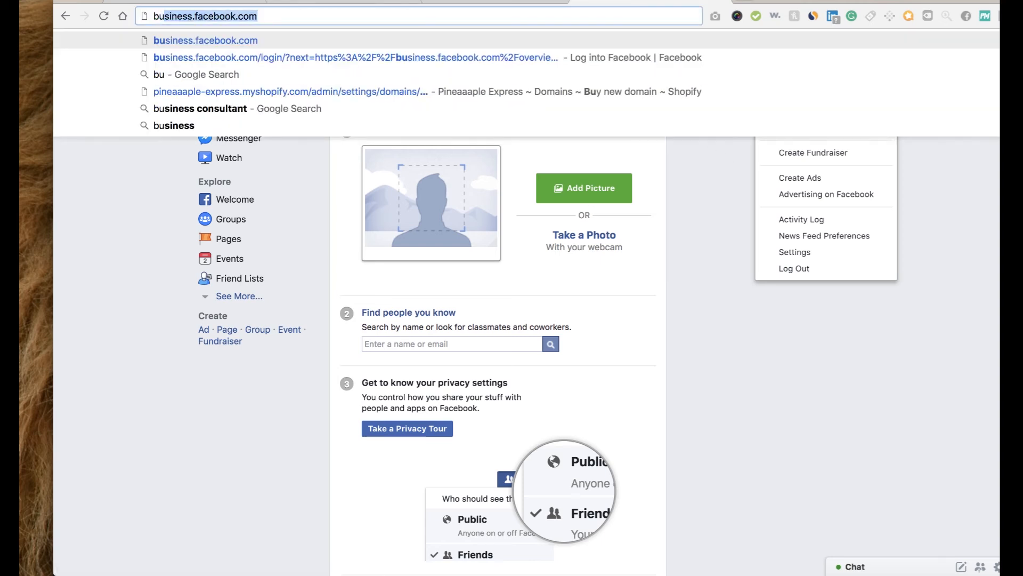
{"action": "key", "text": "Right"}
{"action": "key", "text": "Return"}
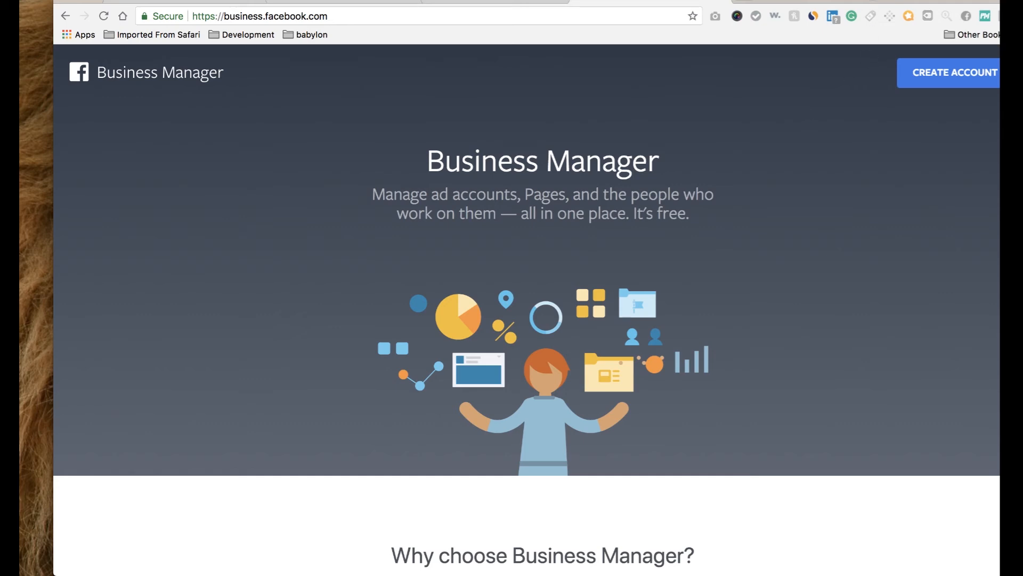
Start a Business Manager account with the business name 'Pineaaaple Express'.
{"action": "left_click", "coordinate": [889, 83]}
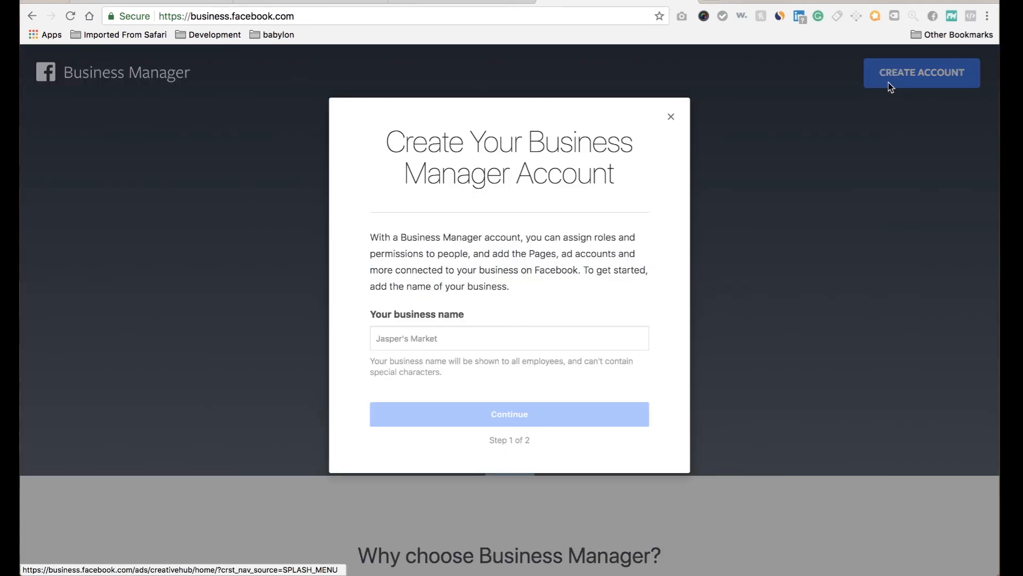
{"action": "left_click", "coordinate": [483, 336]}
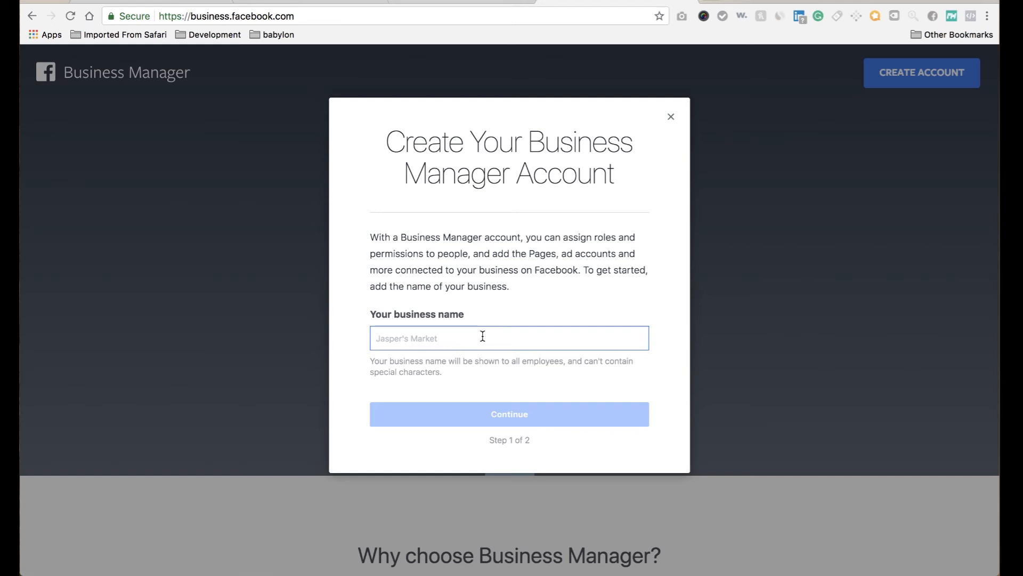
{"action": "type", "text": "P"}
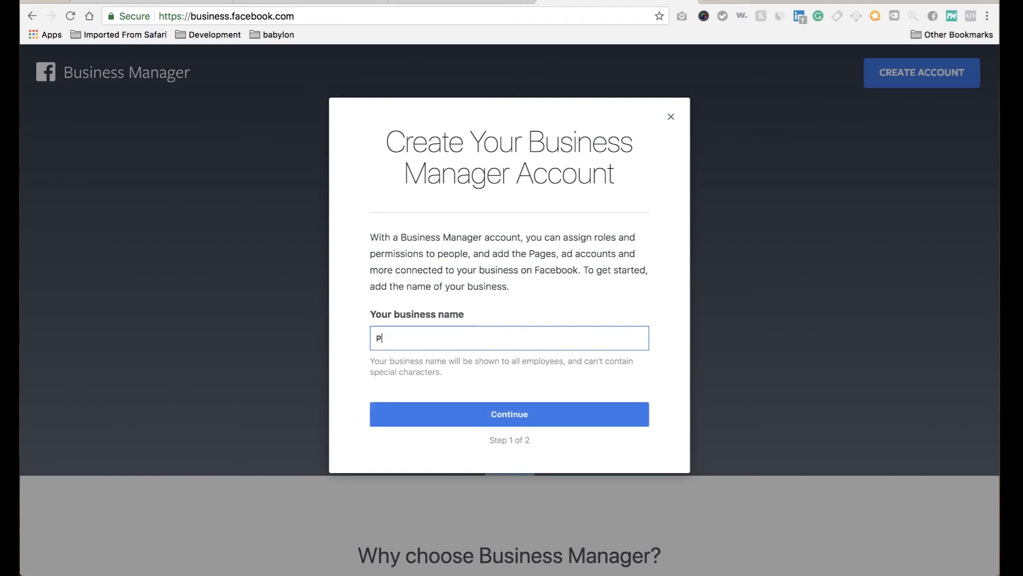
{"action": "type", "text": "ineaaaple Express"}
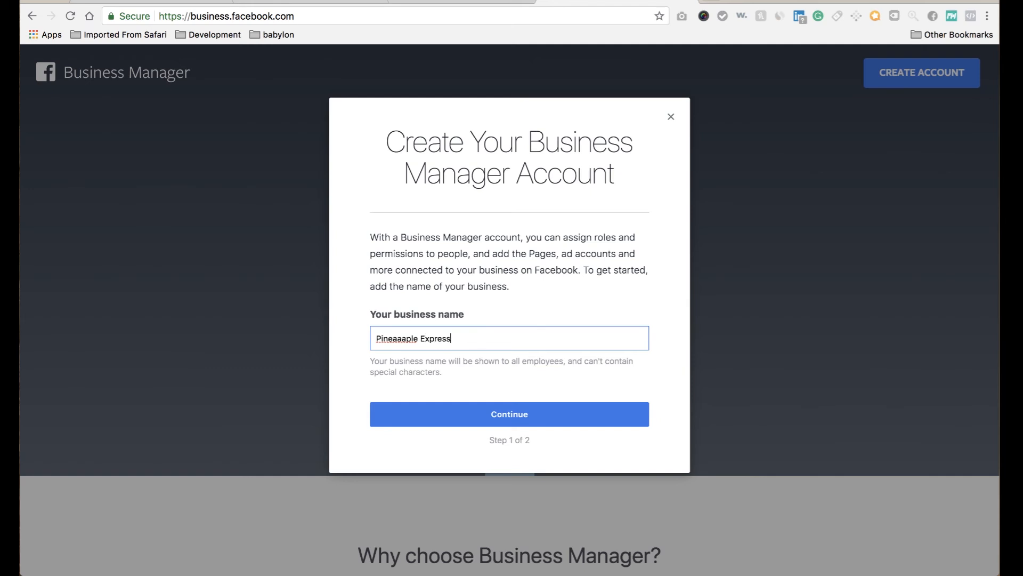
{"action": "left_click", "coordinate": [497, 416]}
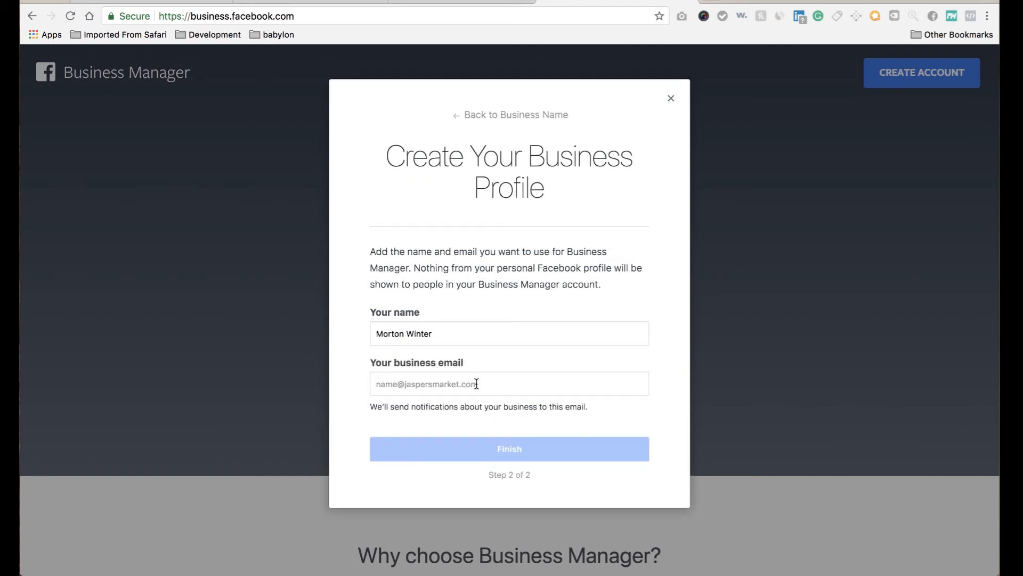
Enter the business email address, correcting its typo, and finish creating the account.
{"action": "left_click", "coordinate": [474, 384]}
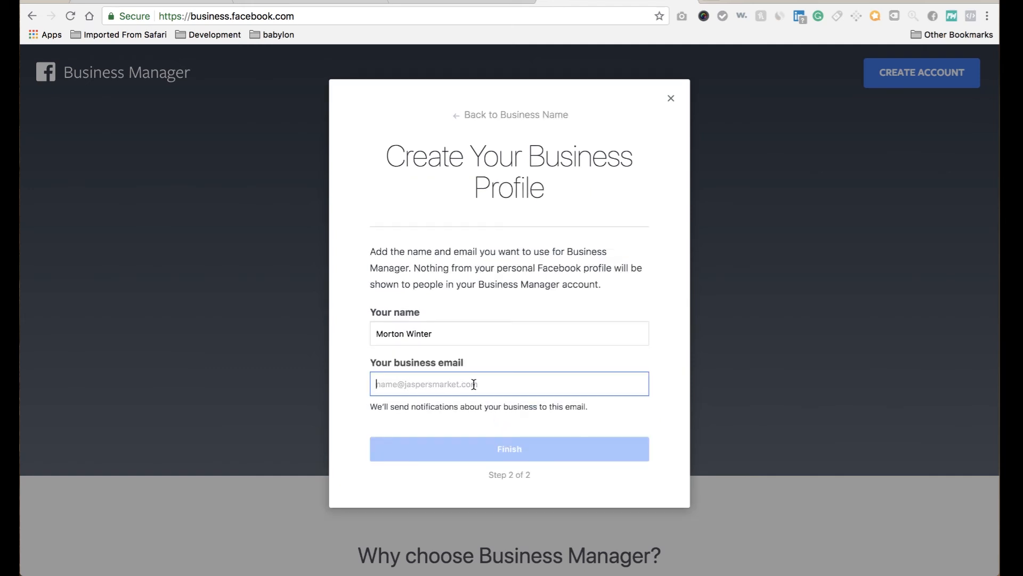
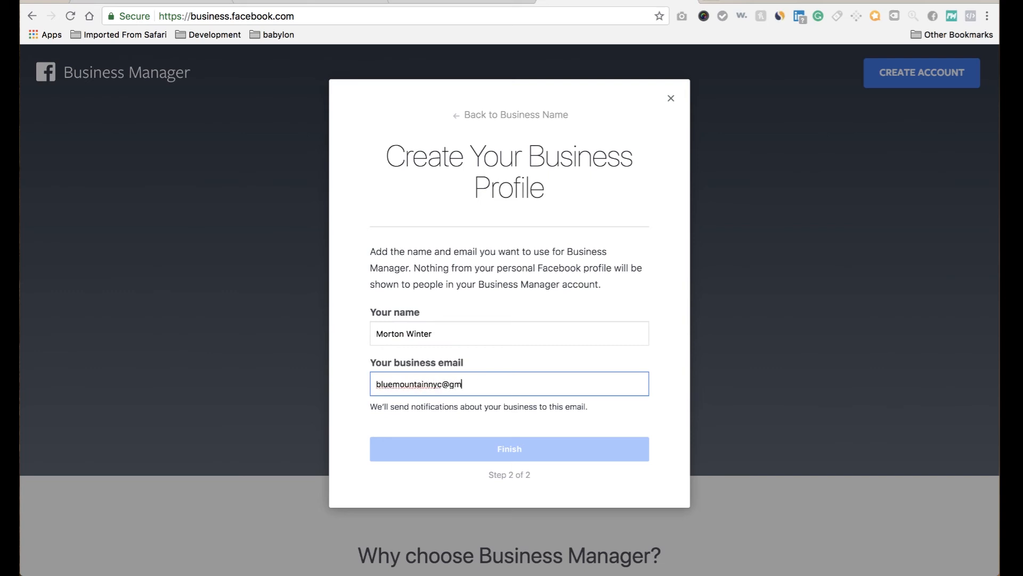
{"action": "left_click", "coordinate": [481, 451]}
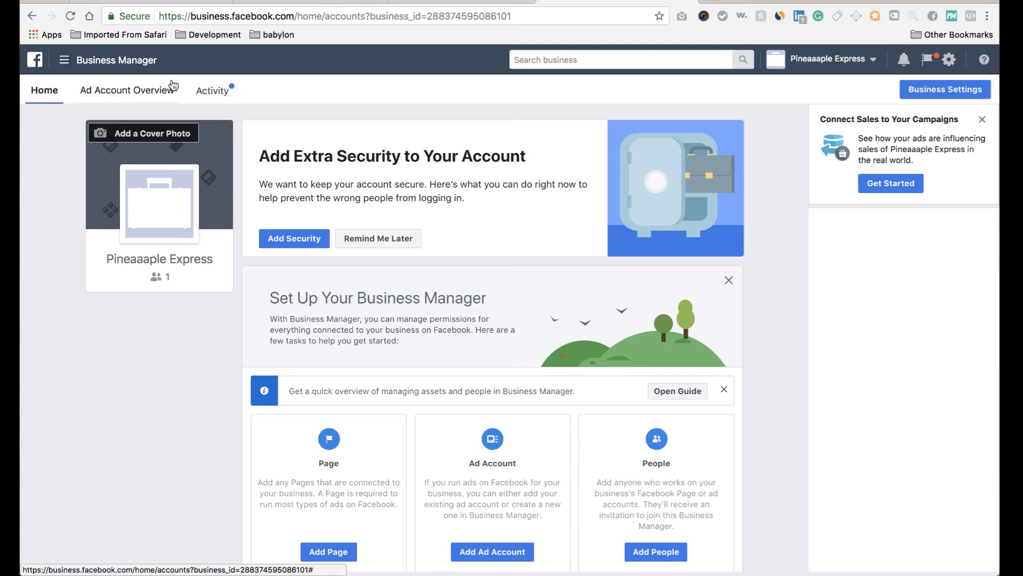
{"action": "left_click", "coordinate": [92, 58]}
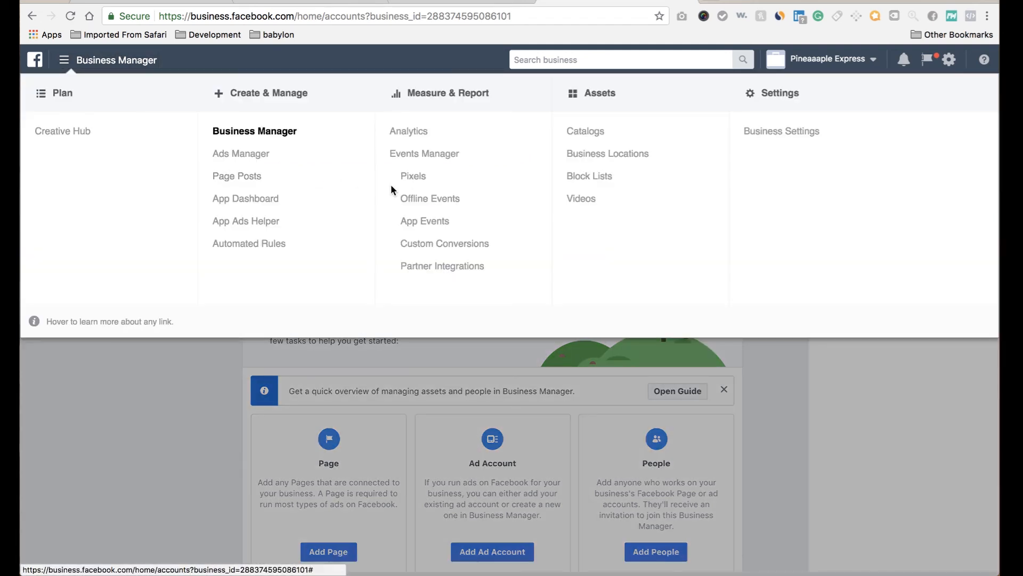
{"action": "left_click", "coordinate": [412, 178]}
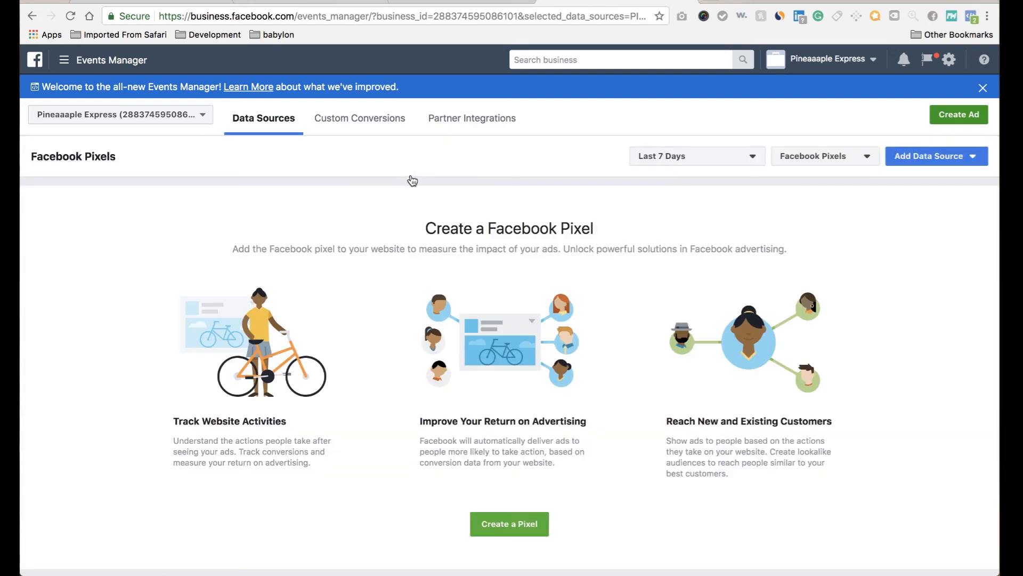
{"action": "left_click", "coordinate": [501, 523]}
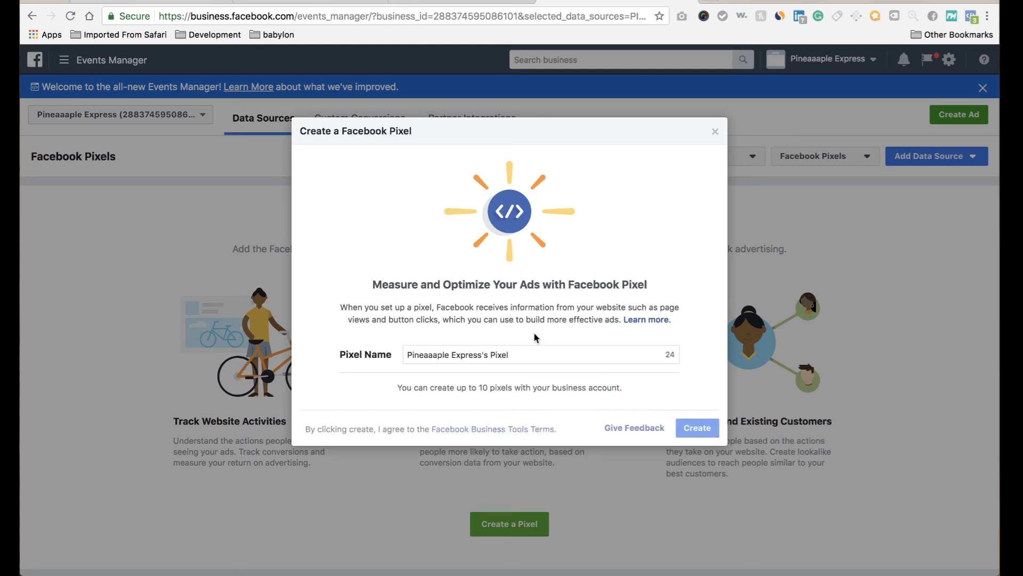
{"action": "left_click", "coordinate": [692, 426]}
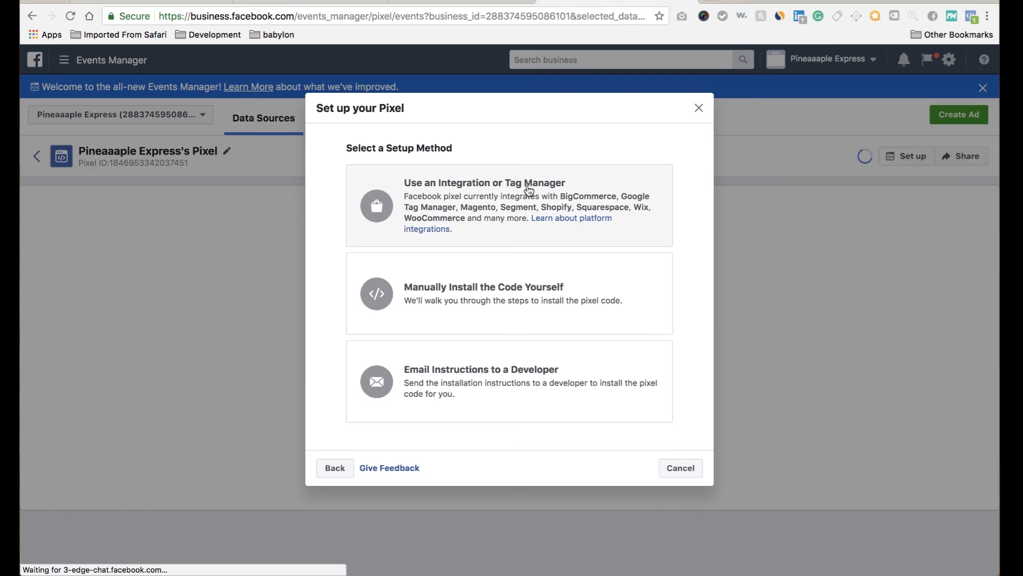
Choose the integration setup method with Shopify as the partner and advance through the instructions.
{"action": "left_click", "coordinate": [526, 189]}
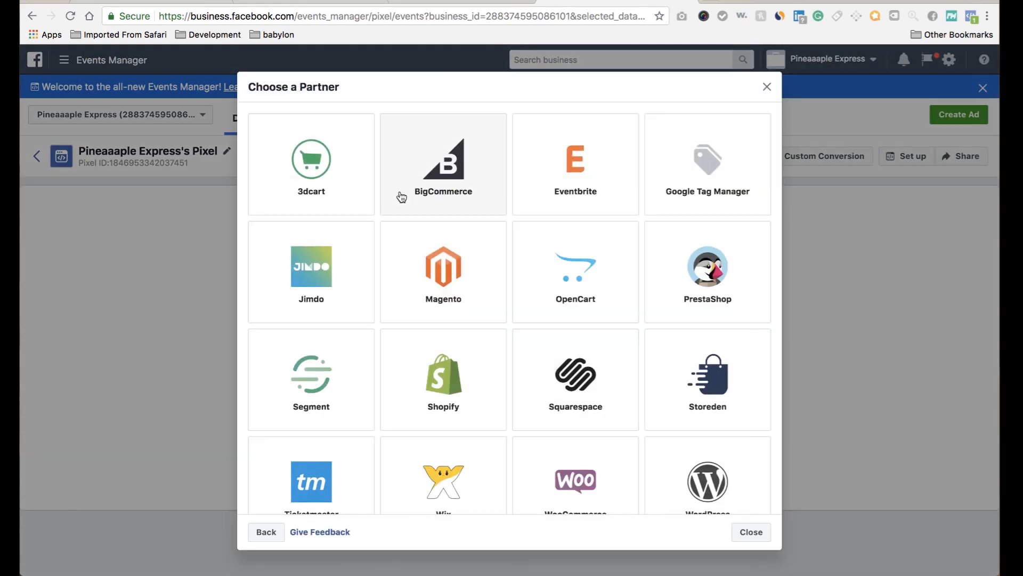
{"action": "left_click", "coordinate": [455, 403]}
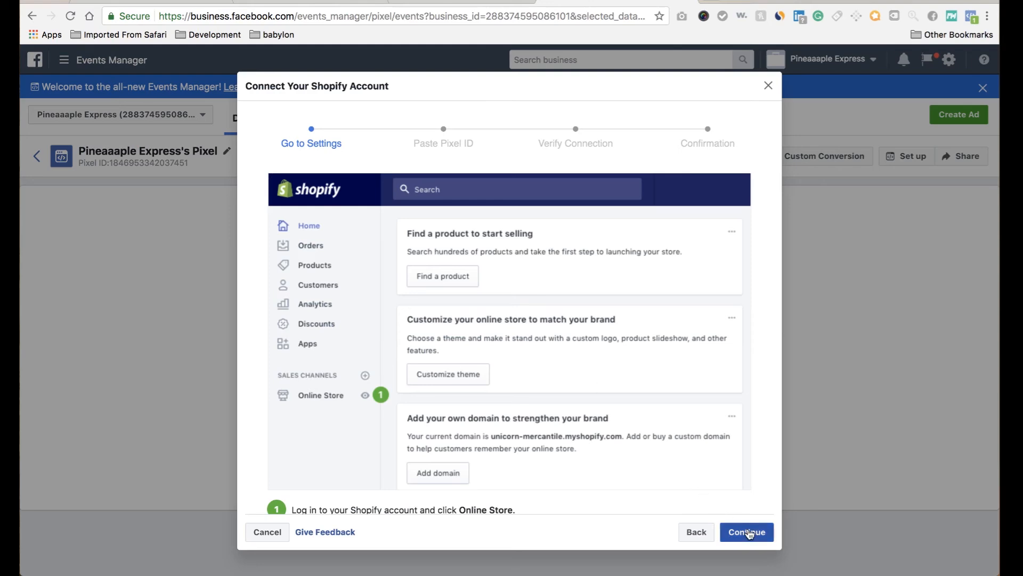
{"action": "left_click", "coordinate": [747, 530]}
{"action": "scroll", "coordinate": [741, 448], "scroll_direction": "down", "scroll_amount": 3}
{"action": "scroll", "coordinate": [744, 454], "scroll_direction": "down", "scroll_amount": 3}
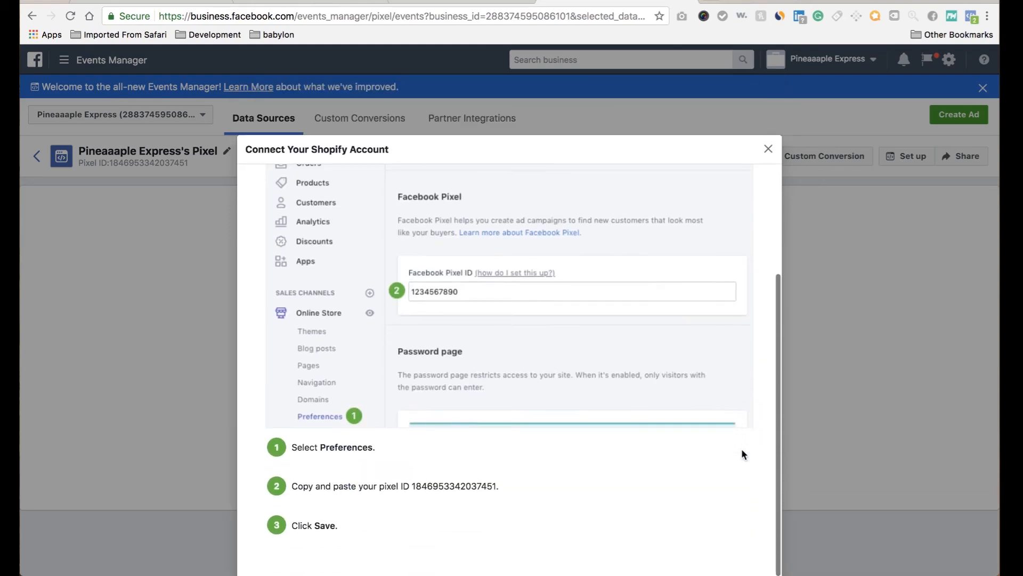
{"action": "left_click", "coordinate": [743, 530]}
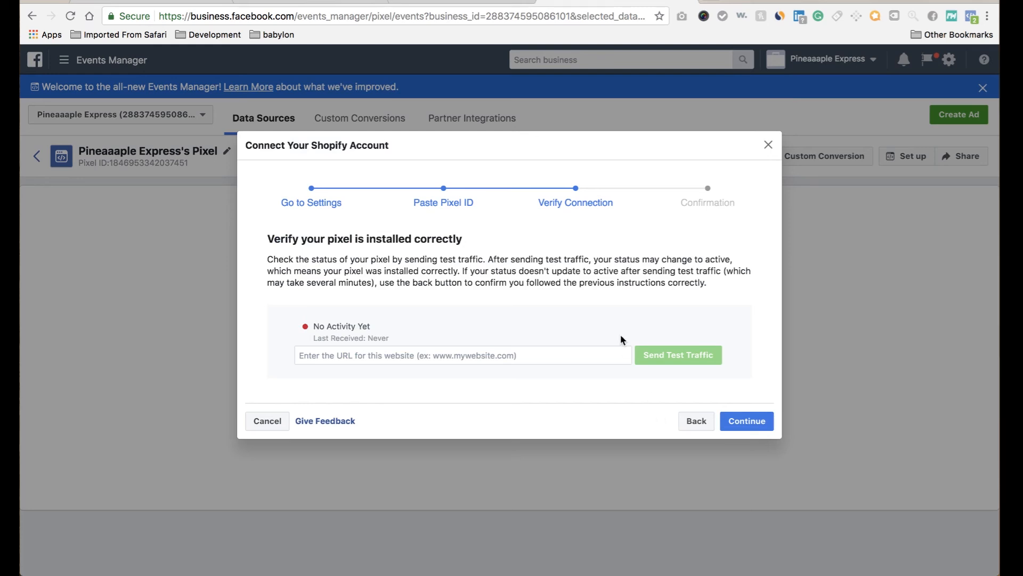
Go back, select the pixel ID in the instructions, and continue to Verify Connection.
{"action": "left_click", "coordinate": [693, 423]}
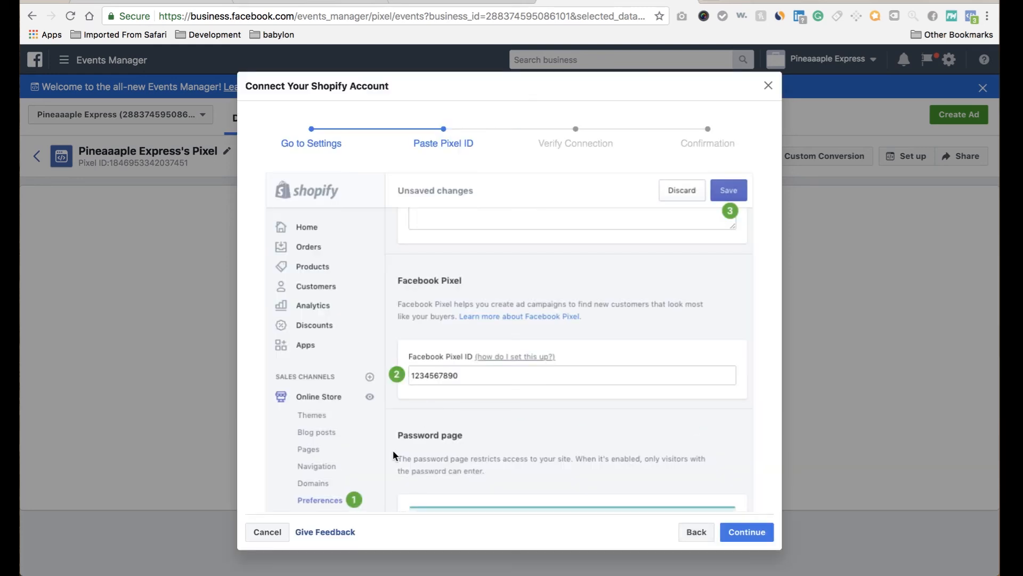
{"action": "scroll", "coordinate": [392, 450], "scroll_direction": "down", "scroll_amount": 3}
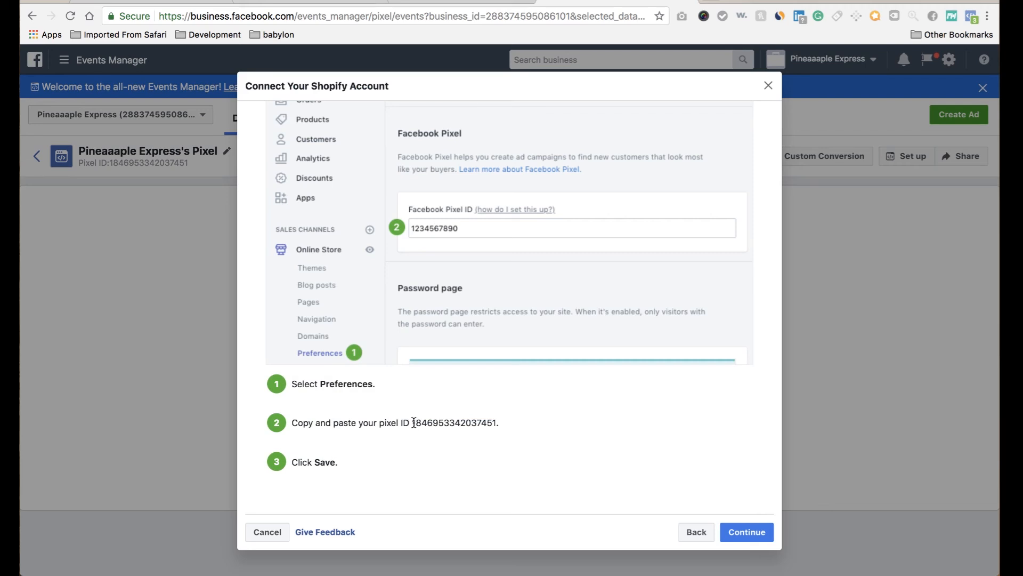
{"action": "left_click_drag", "start_coordinate": [414, 423], "coordinate": [496, 420]}
{"action": "key", "text": "ctrl+c"}
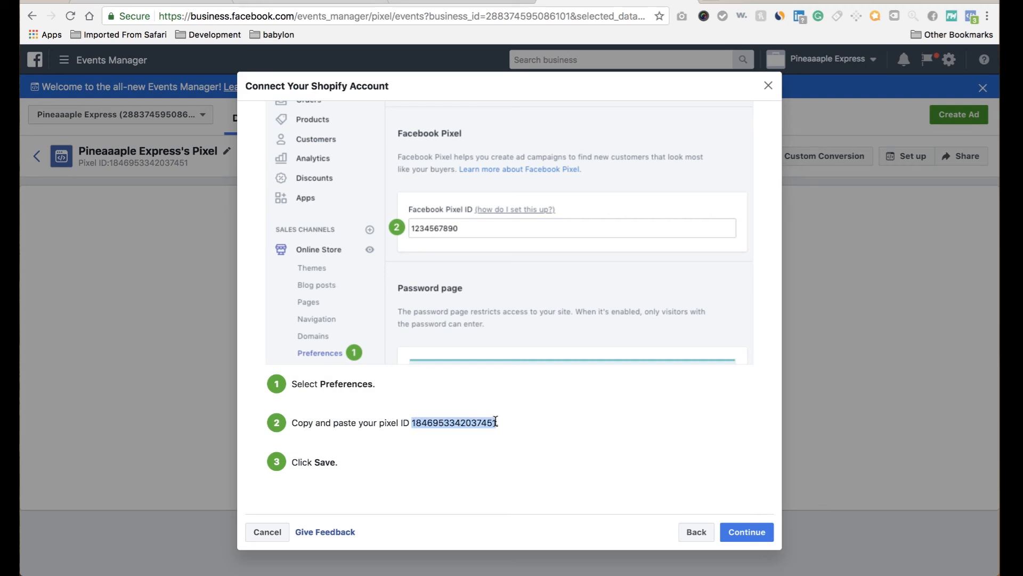
{"action": "left_click", "coordinate": [735, 531]}
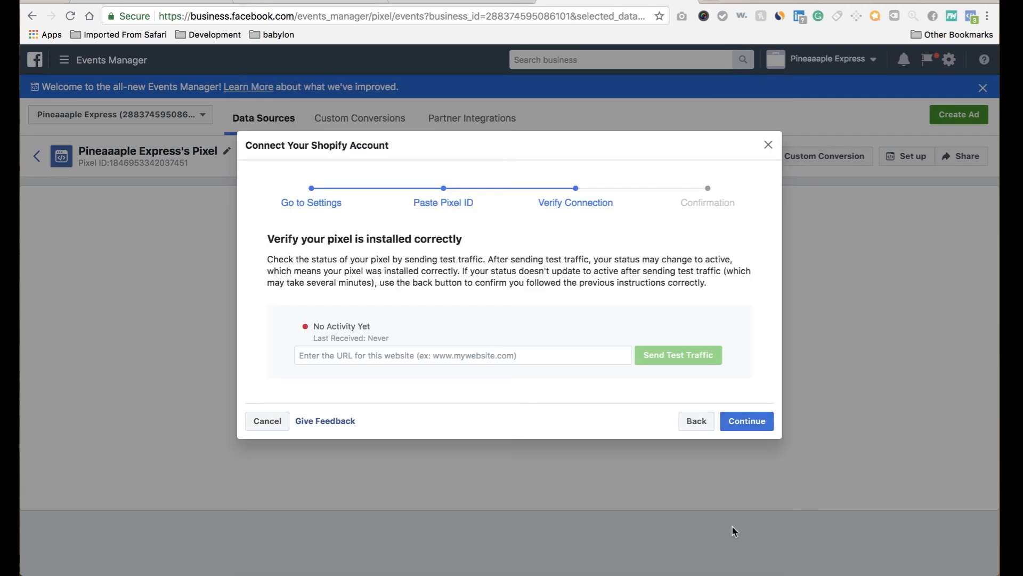
{"action": "left_click", "coordinate": [171, 4]}
Paste the pixel ID into Shopify's Facebook Pixel ID field and save the preferences.
{"action": "left_click", "coordinate": [525, 374]}
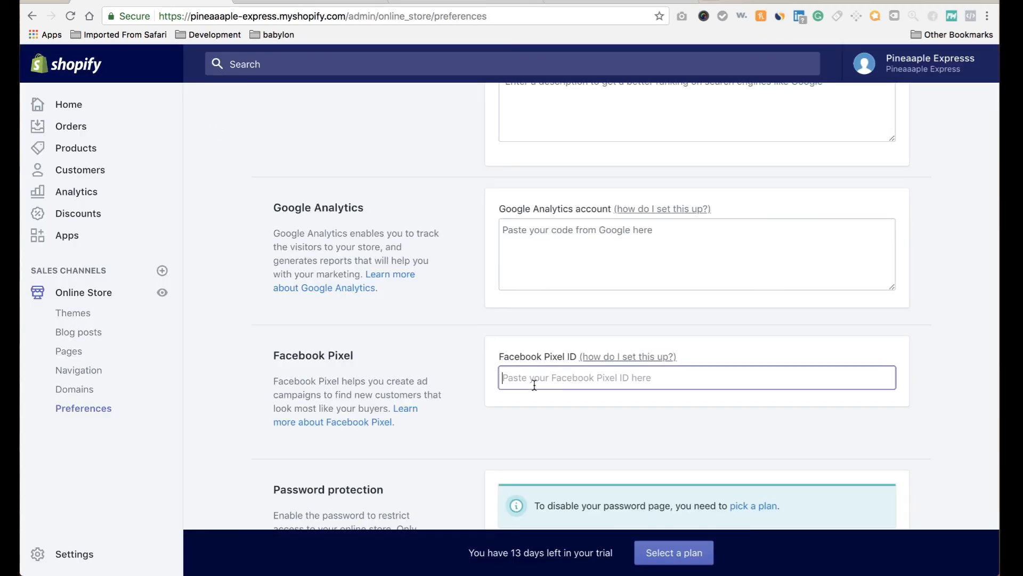
{"action": "key", "text": "ctrl+v"}
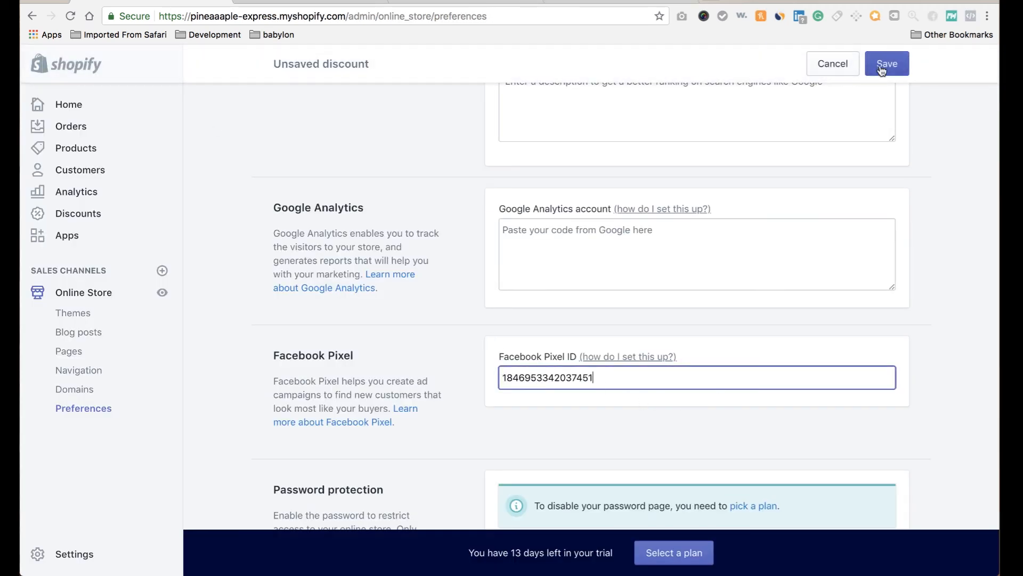
{"action": "left_click", "coordinate": [894, 65]}
{"action": "left_click", "coordinate": [595, 2]}
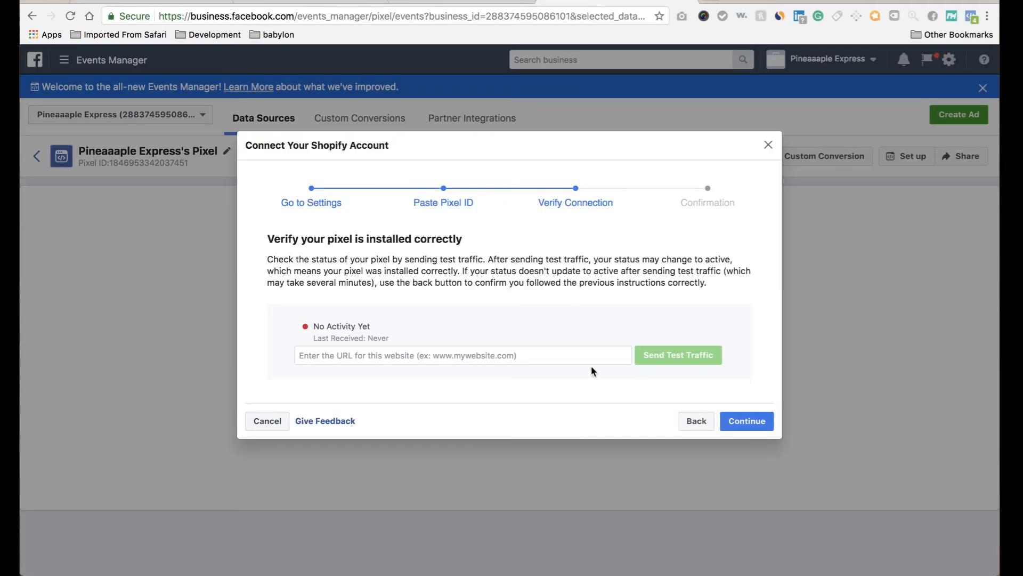
Select the store's web address up to .com in the Shopify address bar.
{"action": "left_click", "coordinate": [541, 354]}
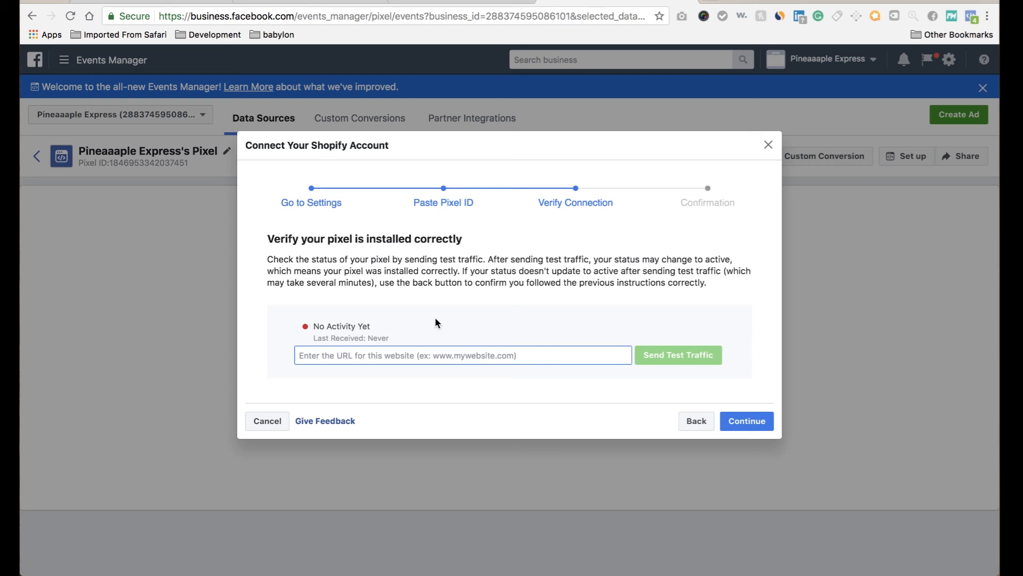
{"action": "left_click", "coordinate": [185, 1]}
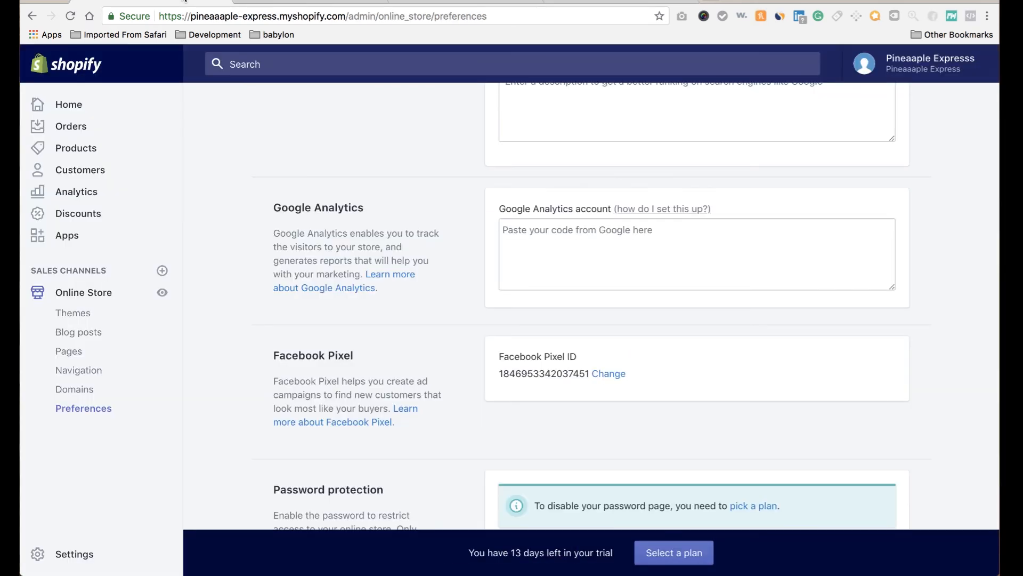
{"action": "left_click", "coordinate": [304, 19]}
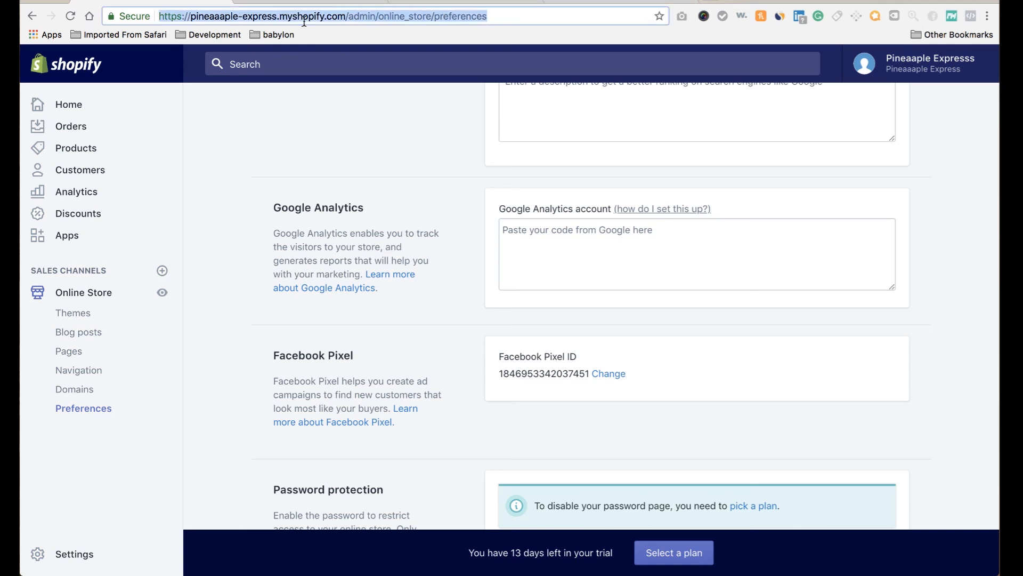
{"action": "left_click", "coordinate": [344, 16]}
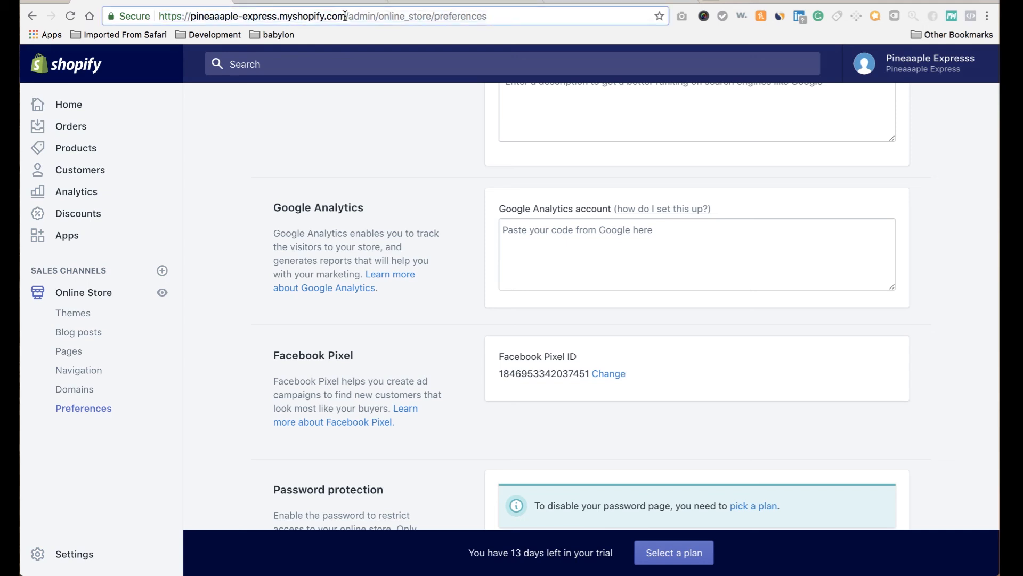
{"action": "left_click_drag", "start_coordinate": [345, 16], "coordinate": [159, 12]}
{"action": "key", "text": "super+c"}
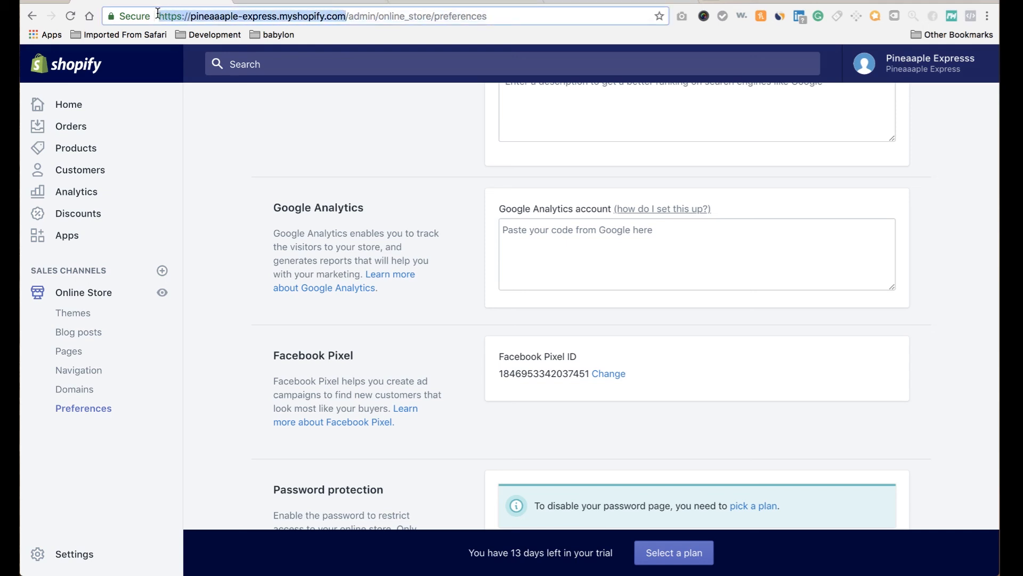
{"action": "left_click", "coordinate": [618, 4]}
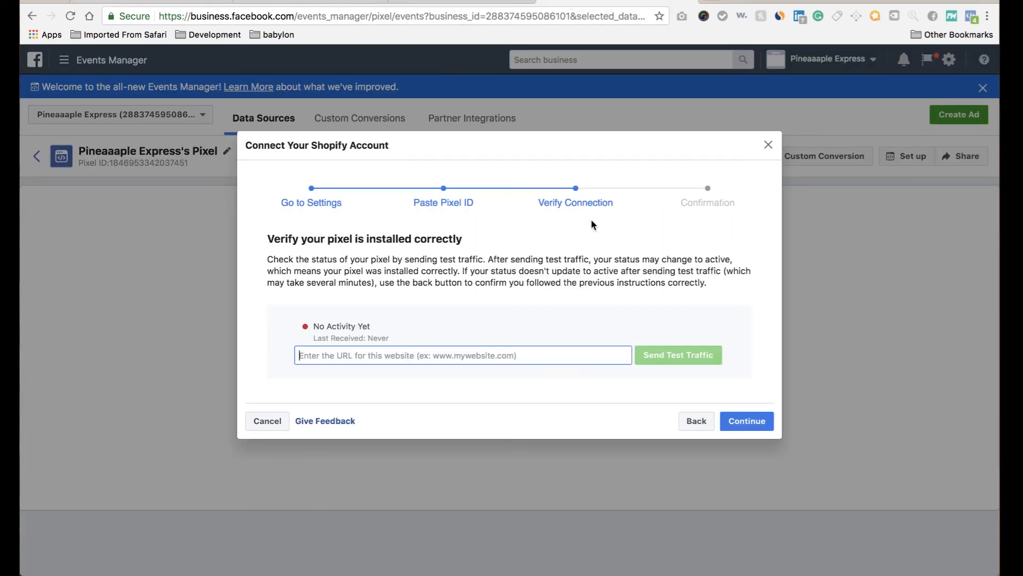
Paste the store URL, send test traffic until the pixel shows Active, then close the setup.
{"action": "key", "text": "super+v"}
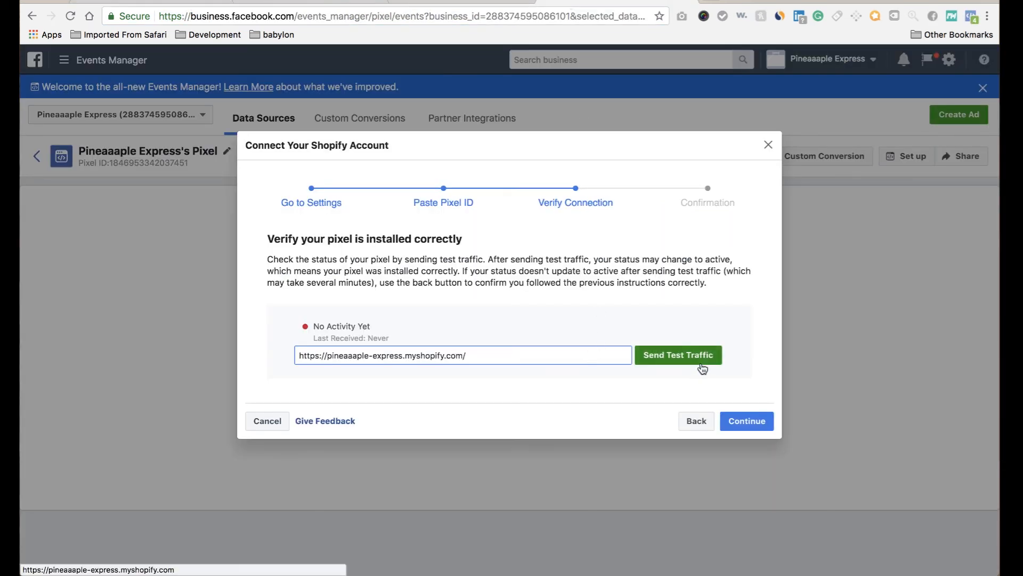
{"action": "left_click", "coordinate": [703, 360]}
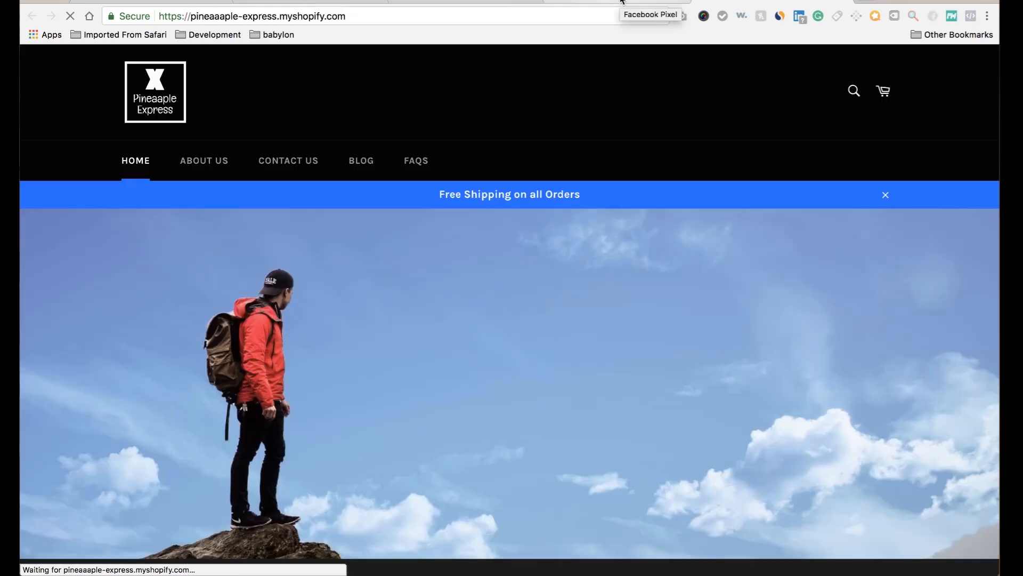
{"action": "left_click", "coordinate": [622, 1]}
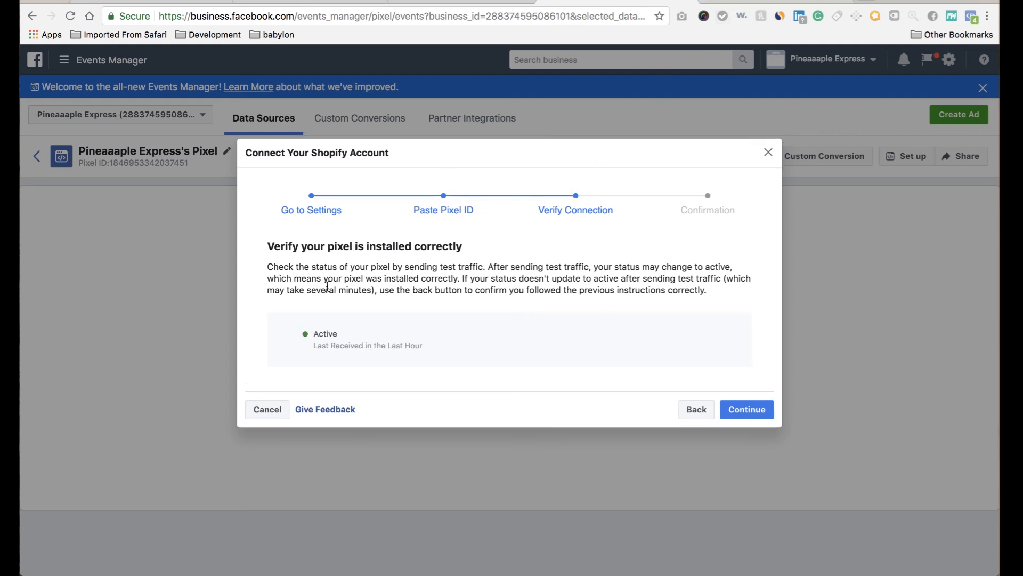
{"action": "left_click", "coordinate": [748, 410]}
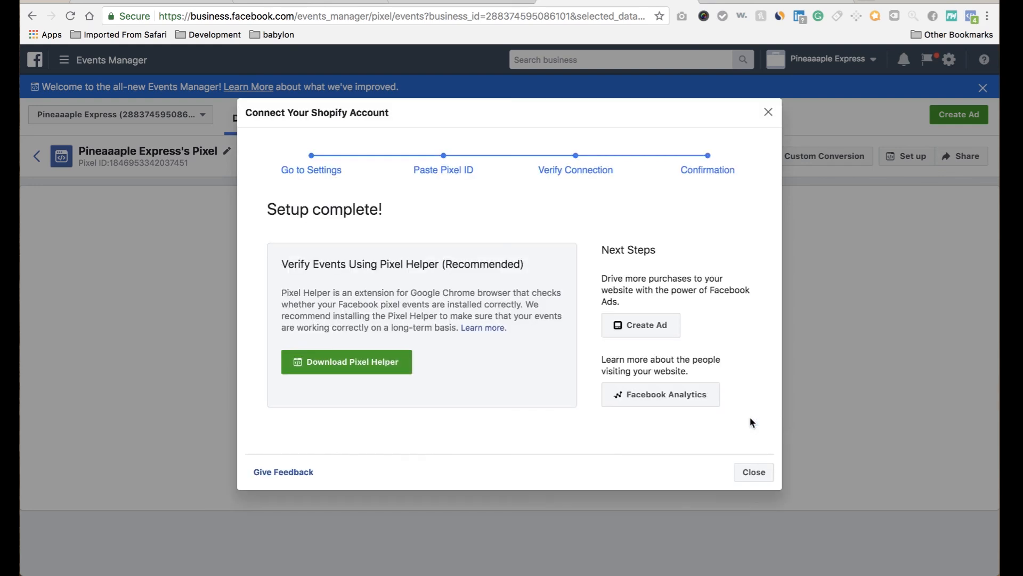
{"action": "left_click", "coordinate": [746, 471]}
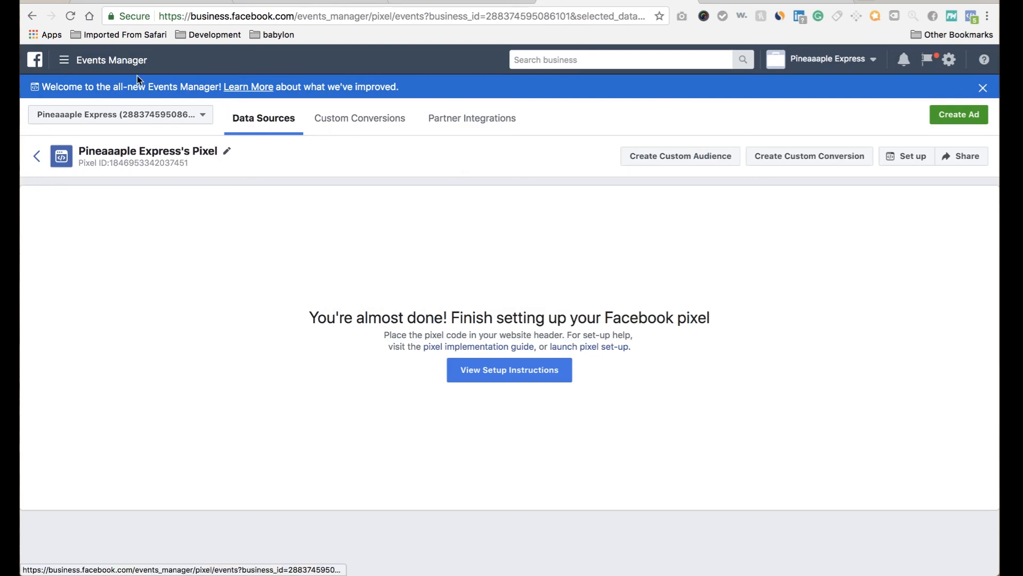
Open Business Settings > Payments, start adding a payment method, then cancel the dialog.
{"action": "left_click", "coordinate": [118, 62]}
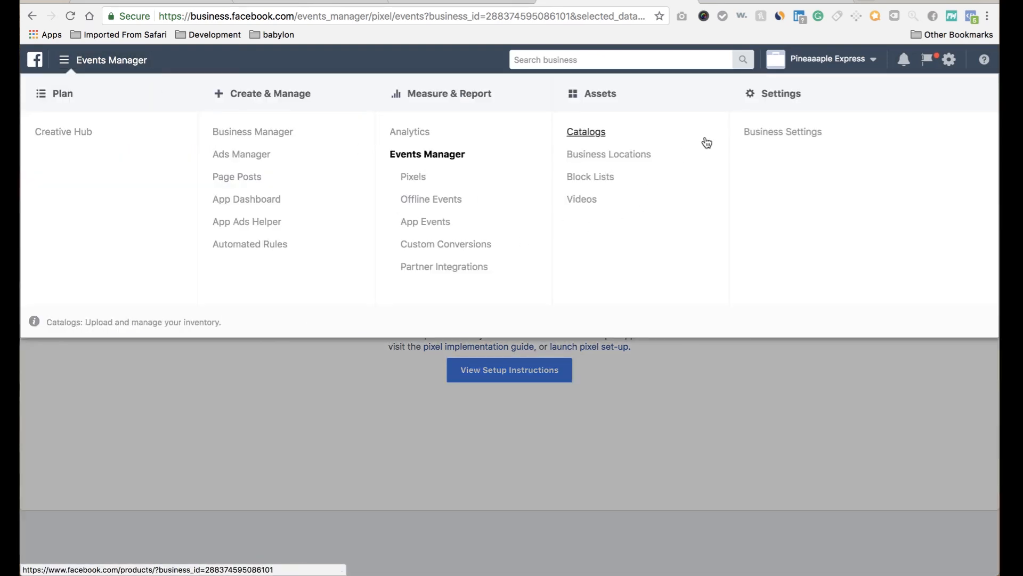
{"action": "left_click", "coordinate": [798, 134]}
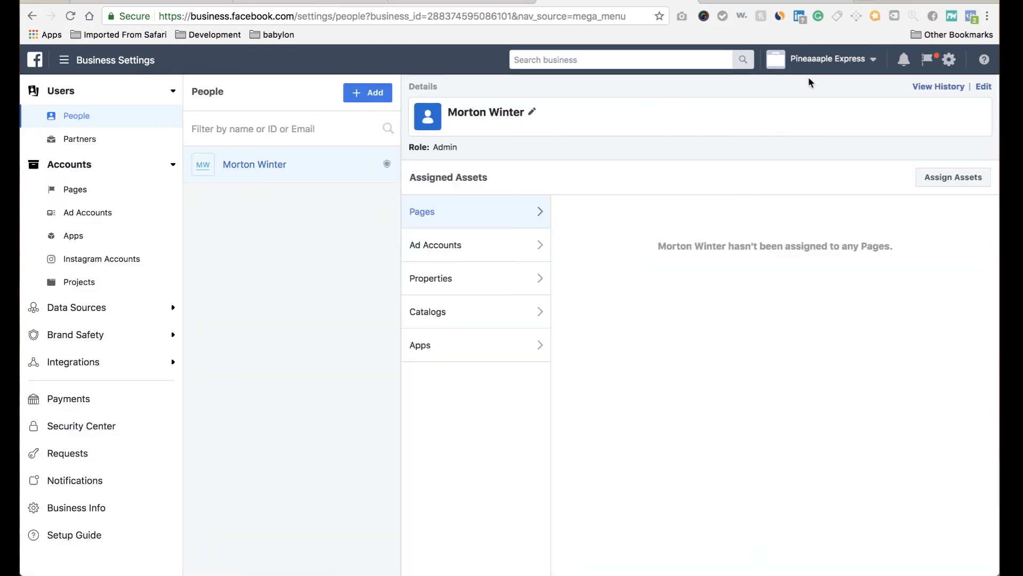
{"action": "left_click", "coordinate": [955, 66]}
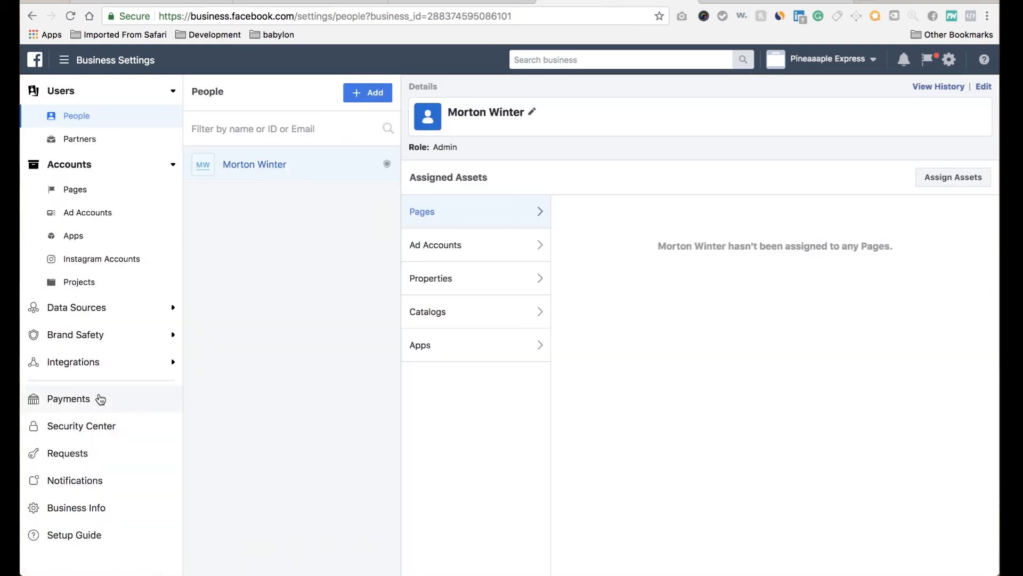
{"action": "left_click", "coordinate": [100, 398]}
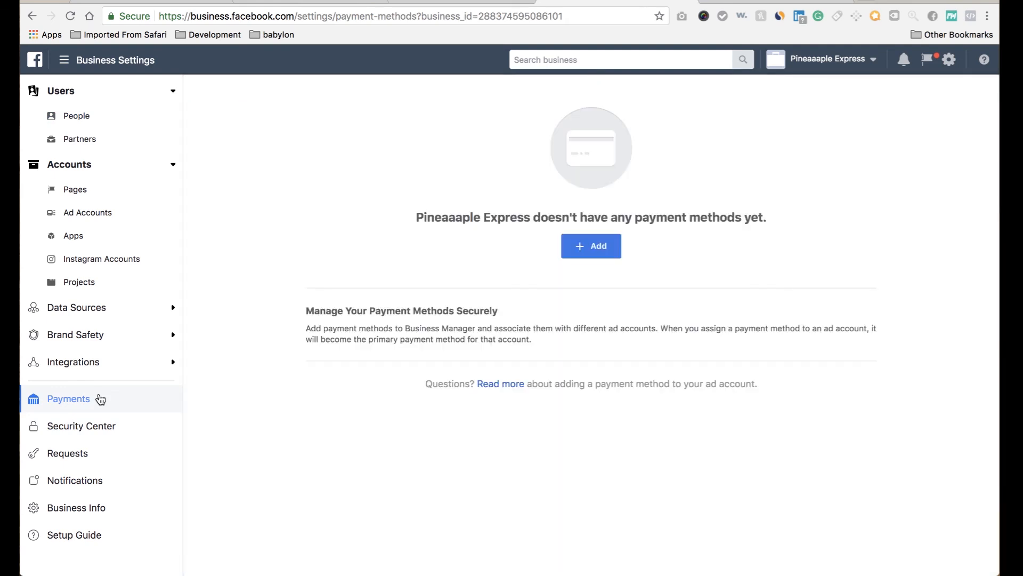
{"action": "left_click", "coordinate": [587, 250]}
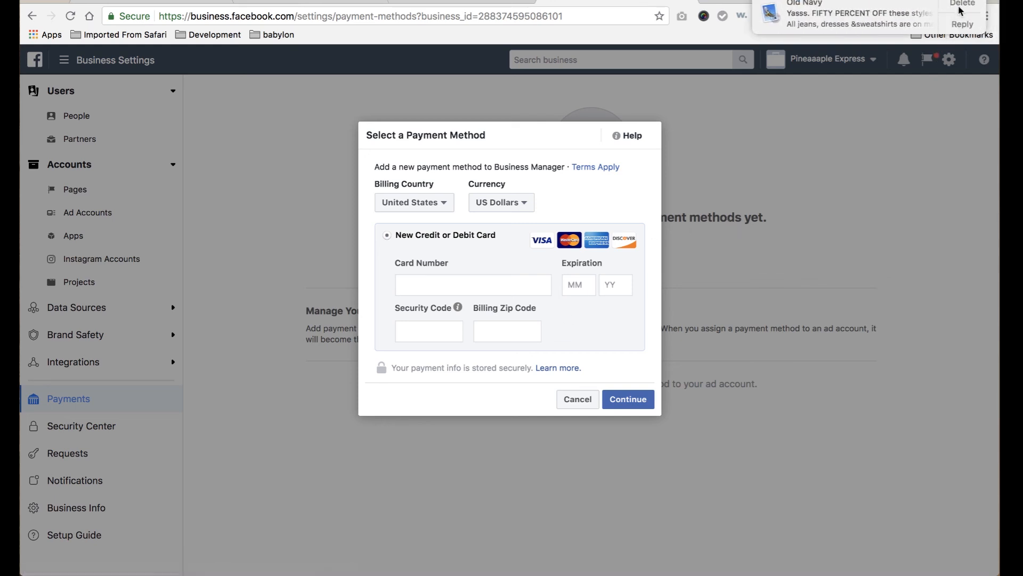
{"action": "left_click", "coordinate": [962, 4]}
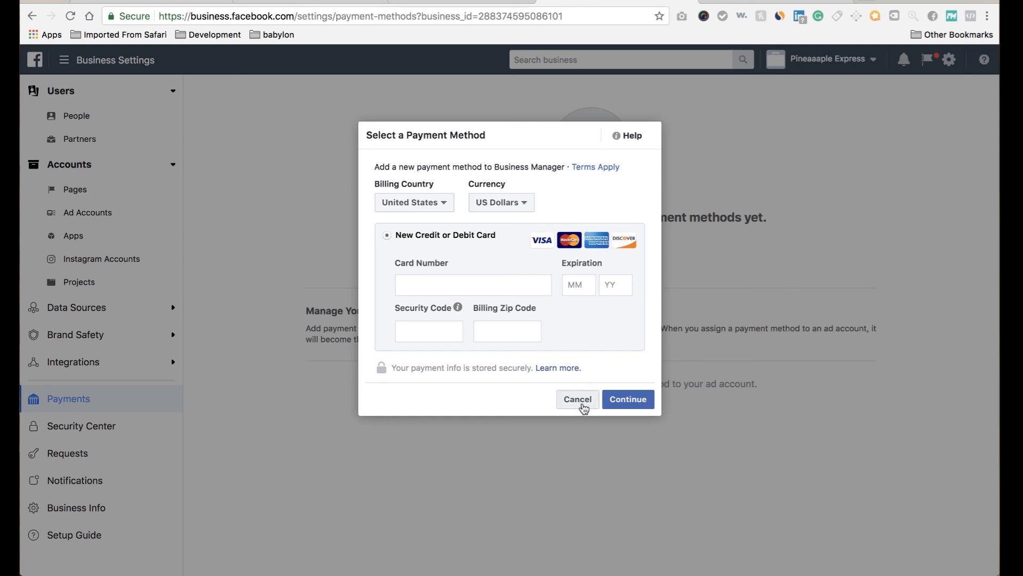
{"action": "left_click", "coordinate": [578, 399]}
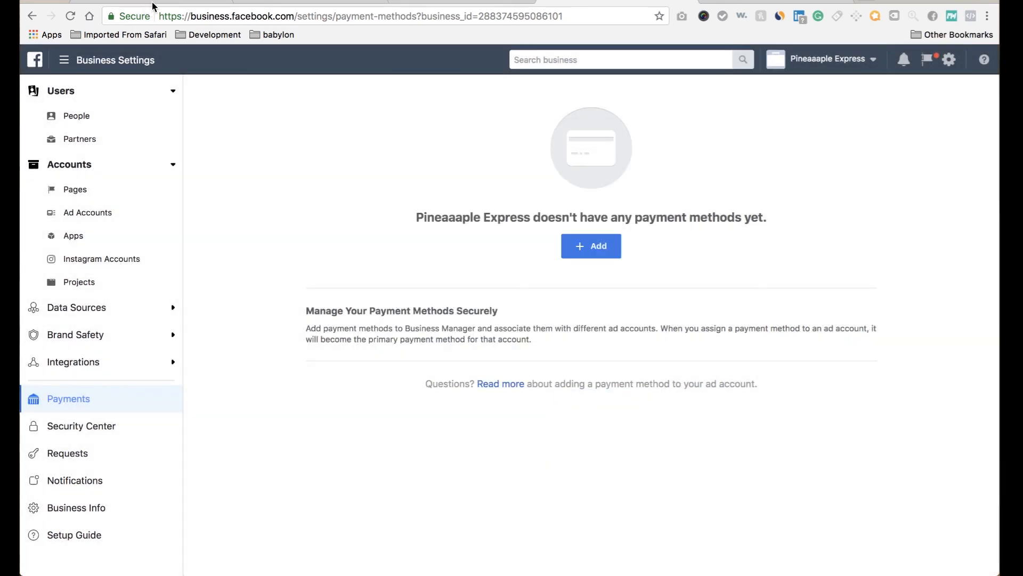
Open Shopify Settings > Payment providers and review the Shopify Payments and PayPal Express Checkout cards.
{"action": "left_click", "coordinate": [163, 3]}
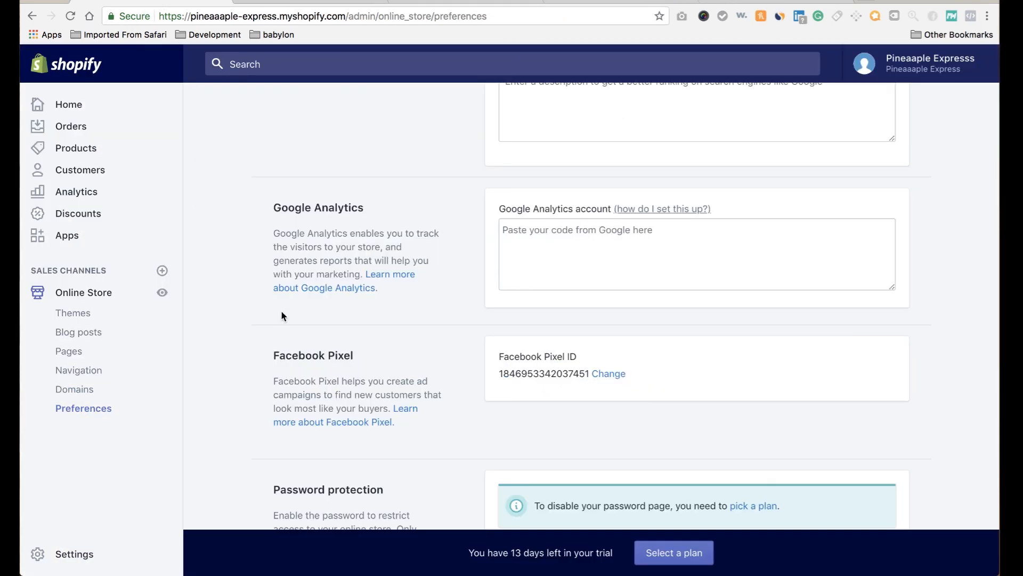
{"action": "scroll", "coordinate": [395, 393], "scroll_direction": "up", "scroll_amount": 1}
{"action": "scroll", "coordinate": [395, 392], "scroll_direction": "up", "scroll_amount": 5}
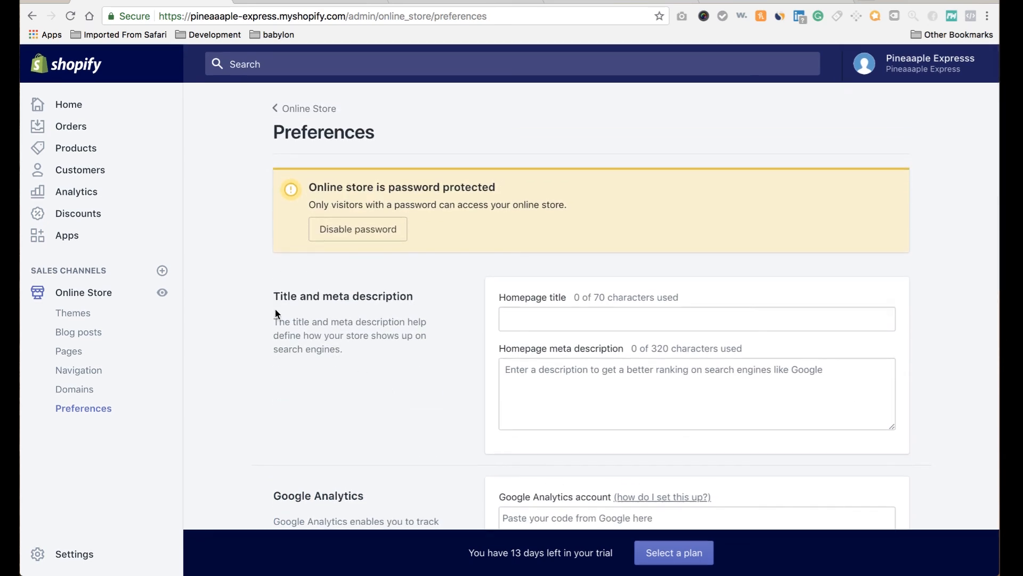
{"action": "left_click", "coordinate": [81, 557]}
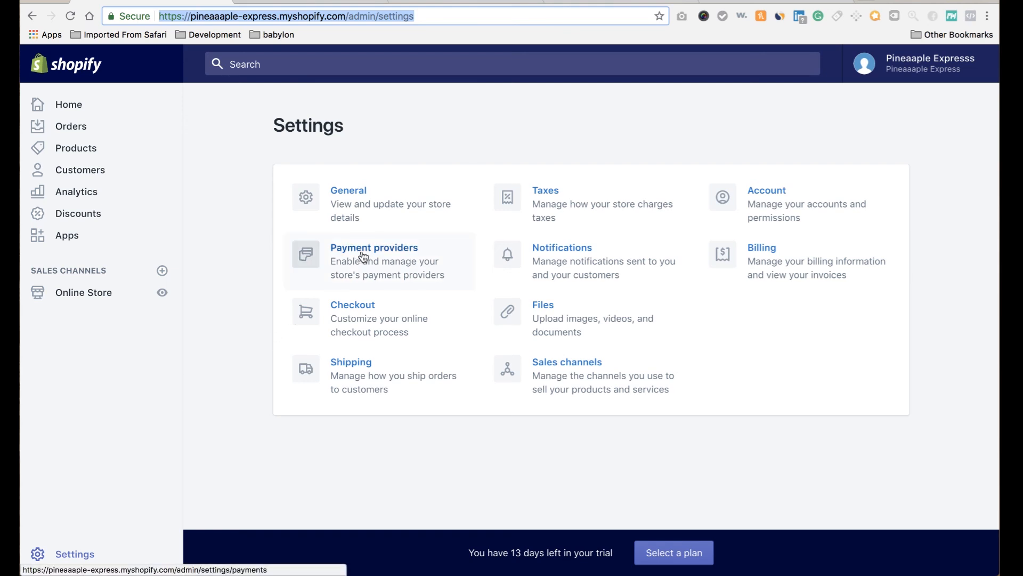
{"action": "left_click", "coordinate": [364, 256]}
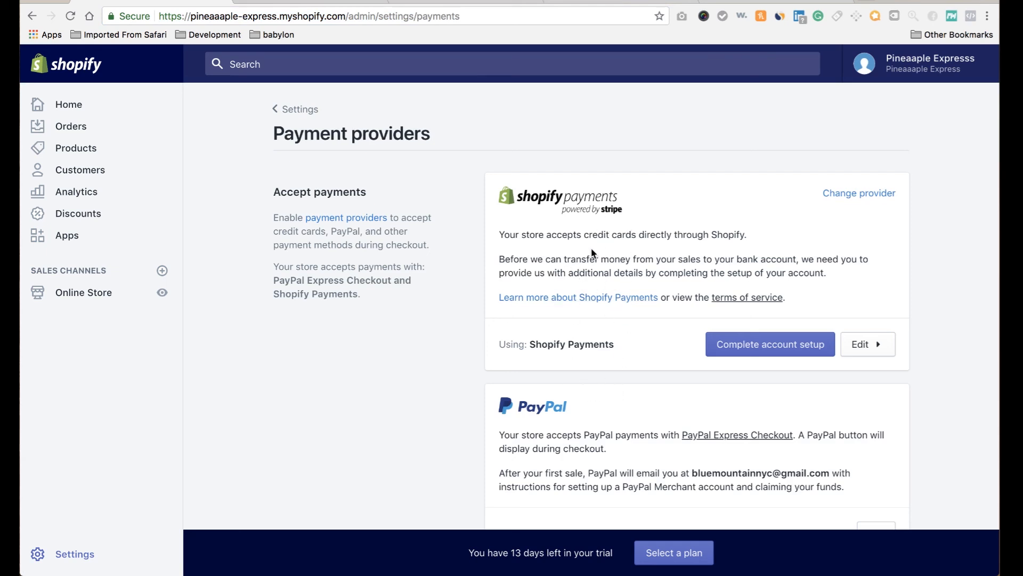
{"action": "scroll", "coordinate": [593, 252], "scroll_direction": "down", "scroll_amount": 2}
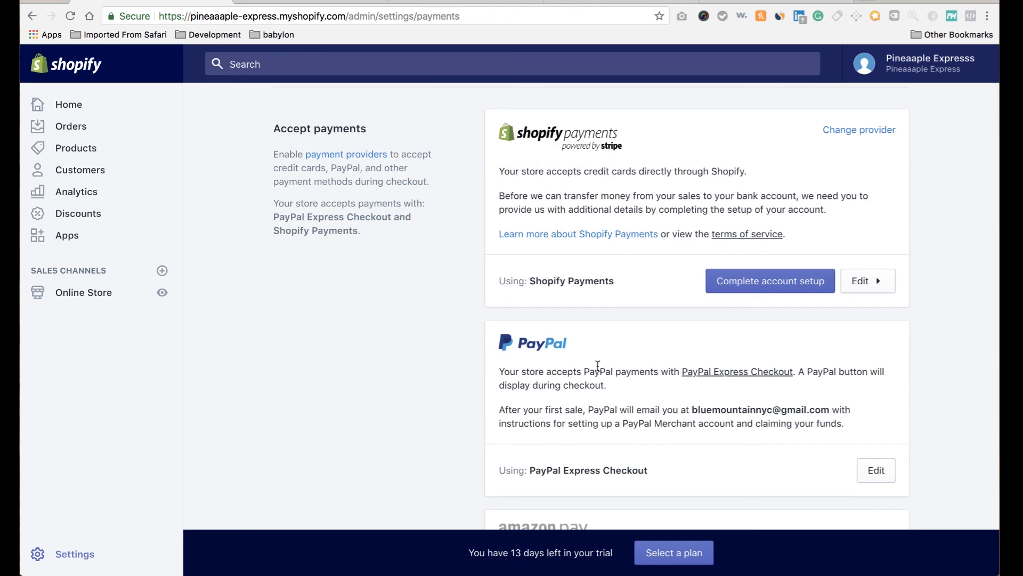
{"action": "scroll", "coordinate": [597, 366], "scroll_direction": "down", "scroll_amount": 2}
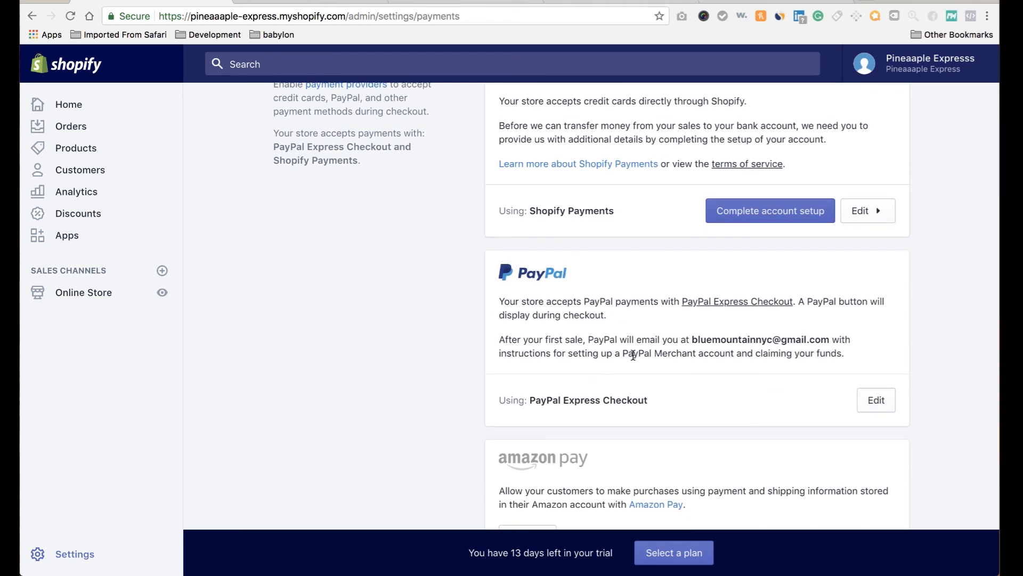
{"action": "scroll", "coordinate": [633, 355], "scroll_direction": "up", "scroll_amount": 3}
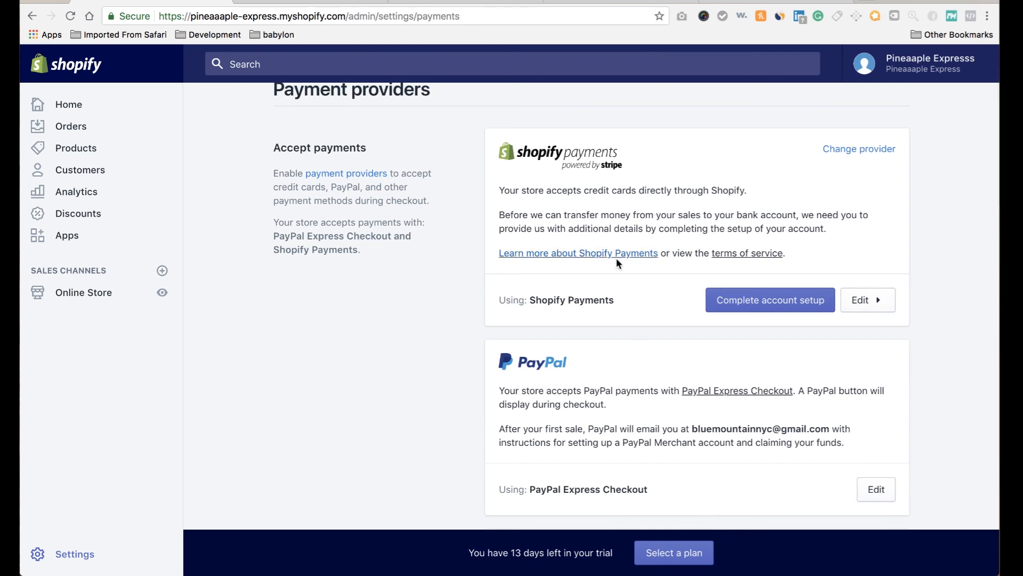
{"action": "scroll", "coordinate": [670, 475], "scroll_direction": "down", "scroll_amount": 1}
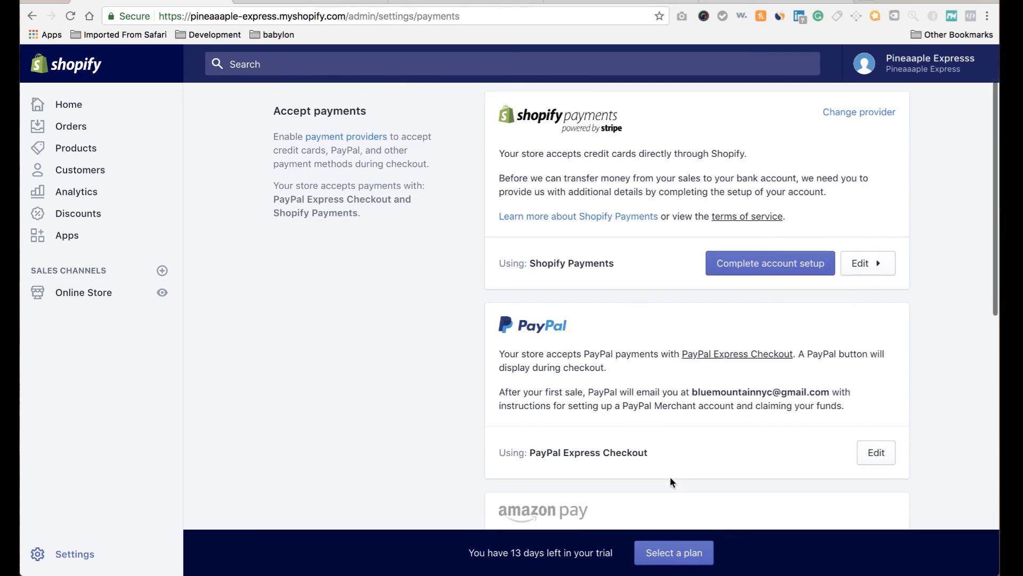